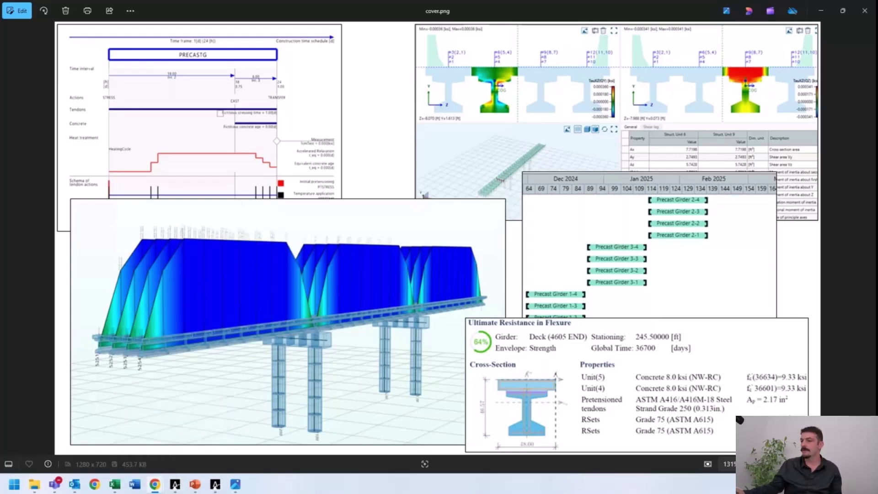
- Switch to the browser and look through the shared workshop files in 20241120_Precast_Workshop
mouse_move(215, 488)
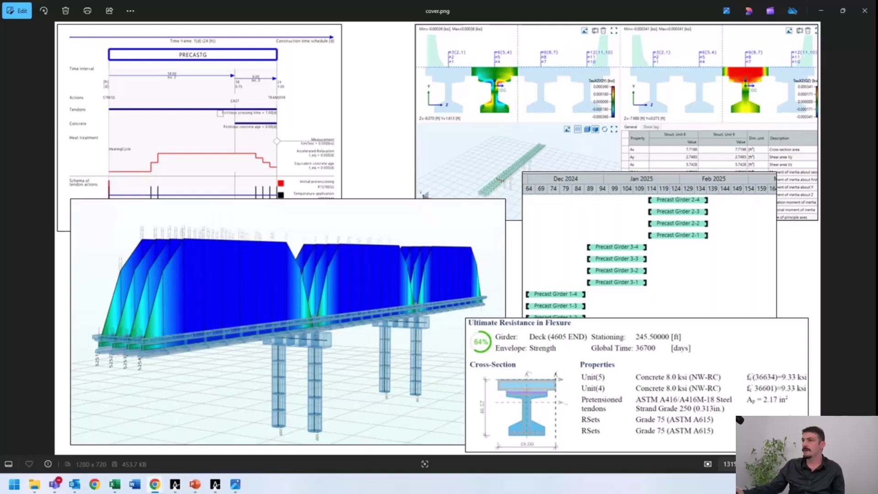
key(alt+Tab)
drag(425, 106, 425, 4)
scroll(233, 162, down, 1)
scroll(235, 167, down, 1)
scroll(160, 156, up, 2)
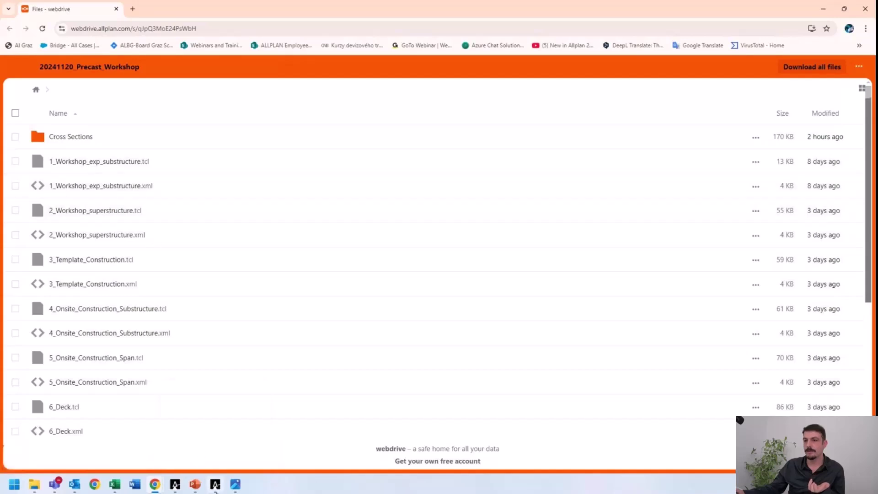
click(215, 484)
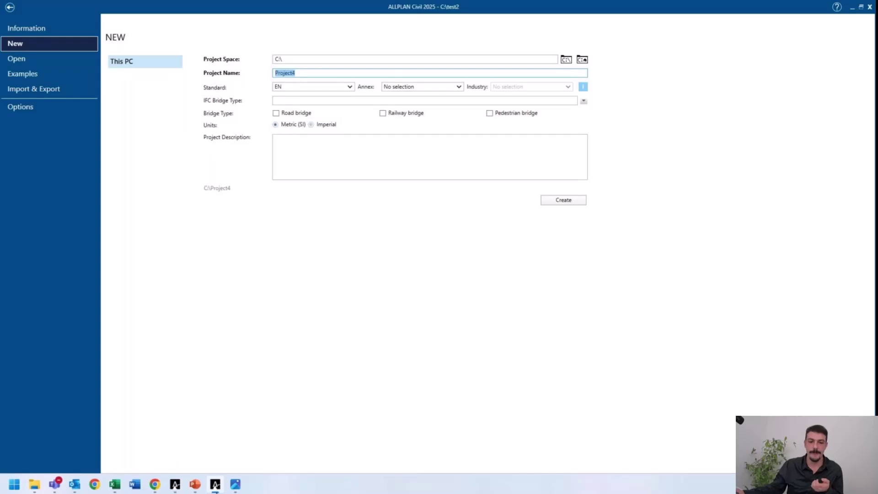
click(215, 486)
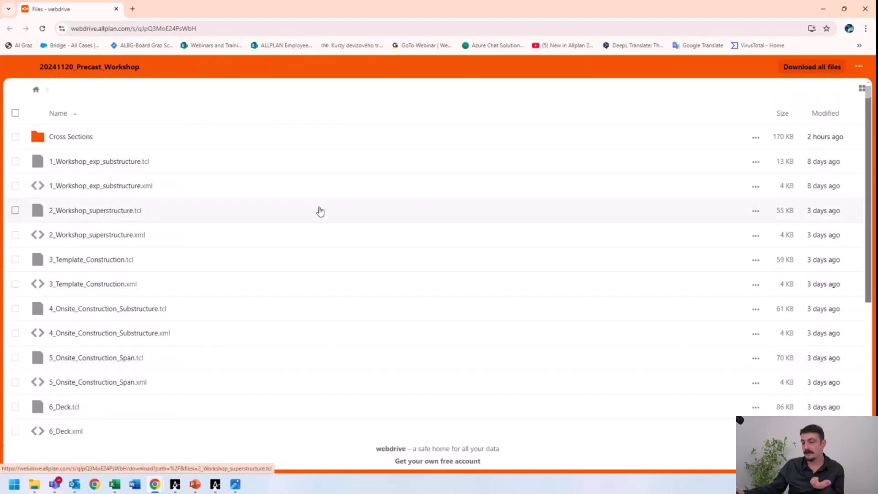
mouse_move(242, 490)
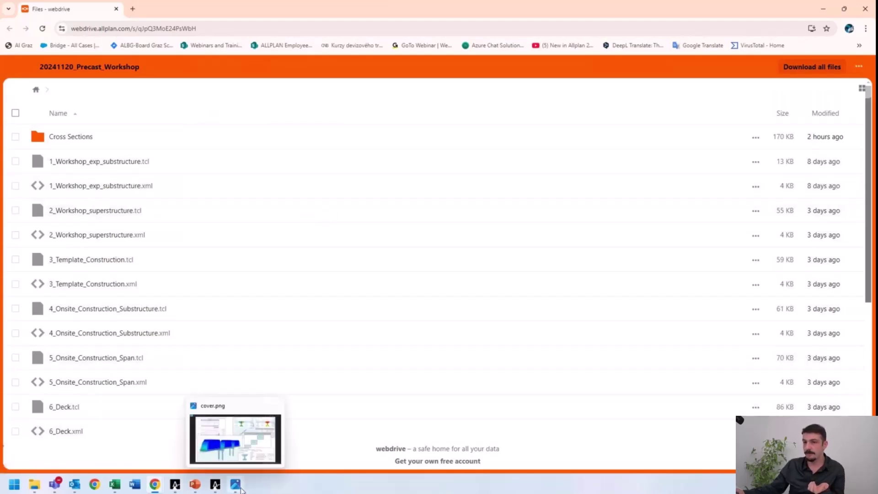
click(218, 428)
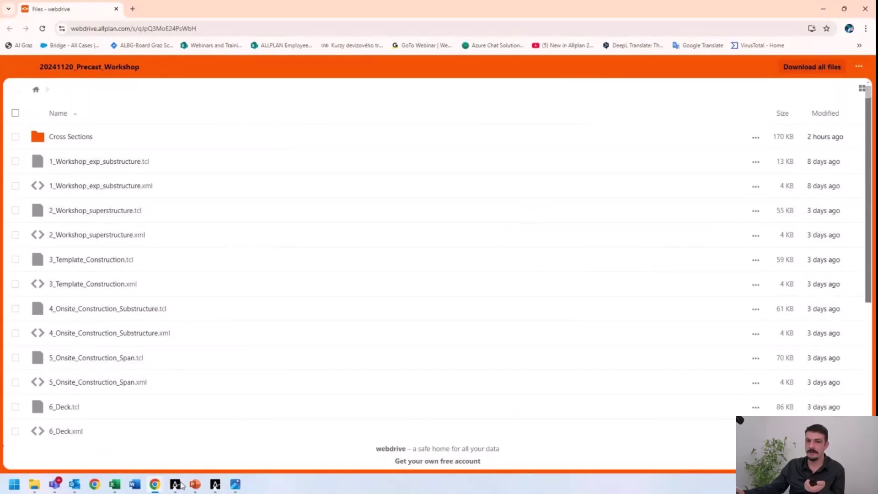
- Open the shared Cross Sections folder, and view the girder drawing on slide 1 of Cross Sections.pptx in PowerPoint
click(78, 137)
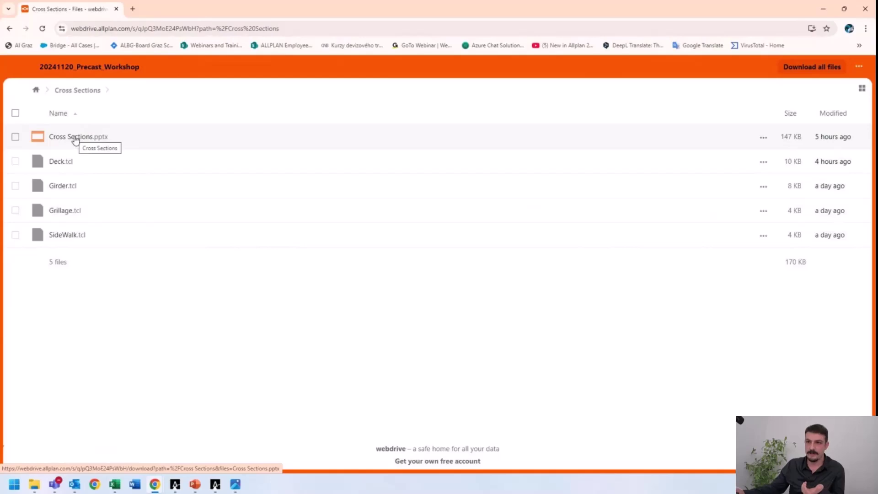
click(195, 483)
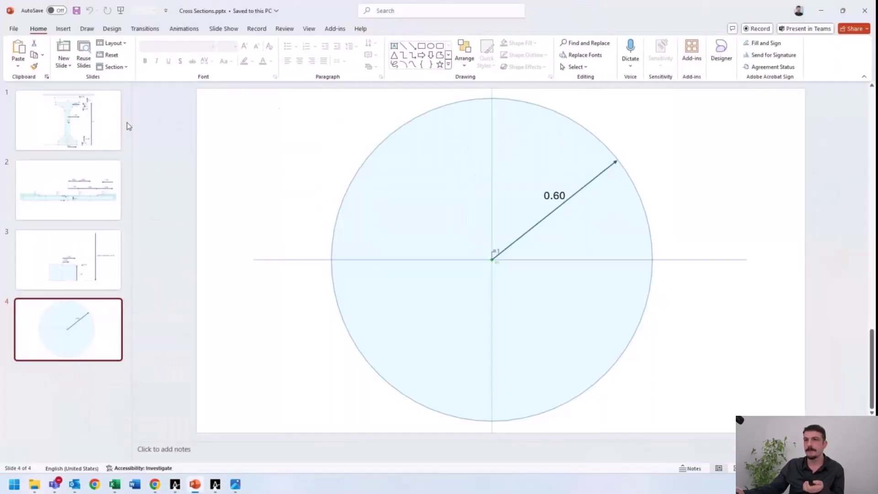
click(79, 123)
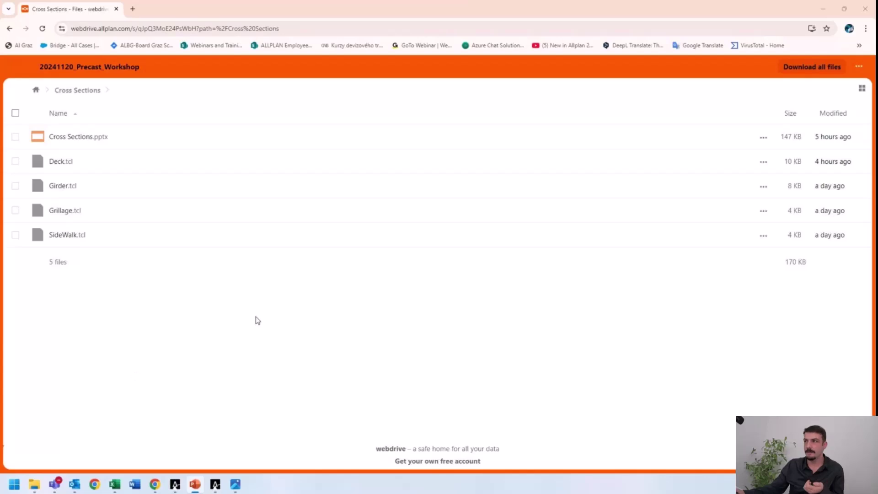
- Clear the open windows, open the Allplan Civil folder on the desktop and select the Allplan Civil 2025 shortcut
click(827, 10)
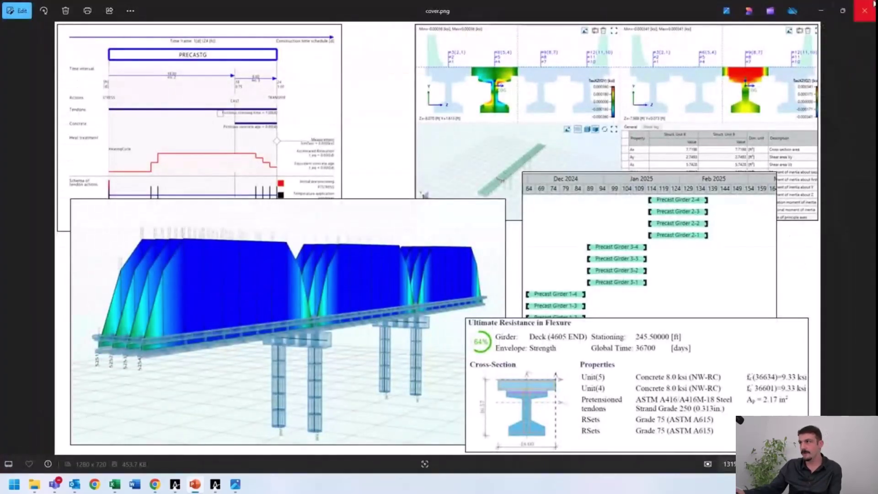
click(821, 13)
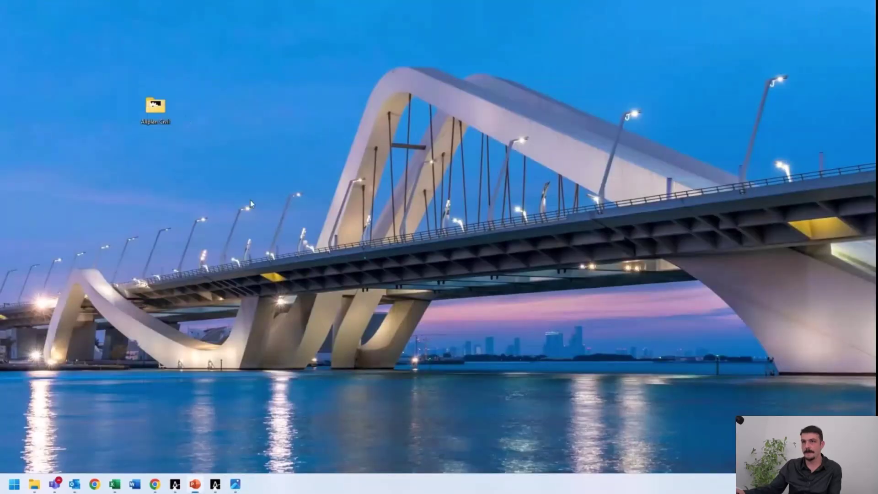
double_click(158, 107)
drag(285, 146, 295, 4)
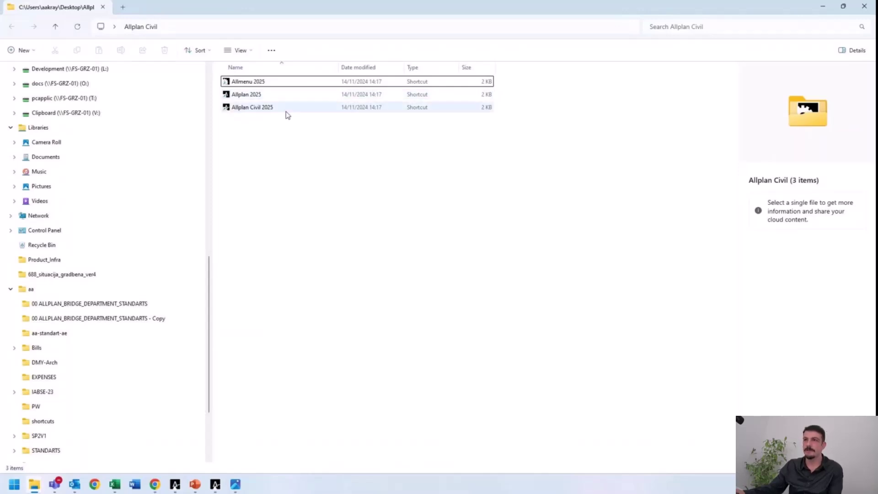
click(287, 115)
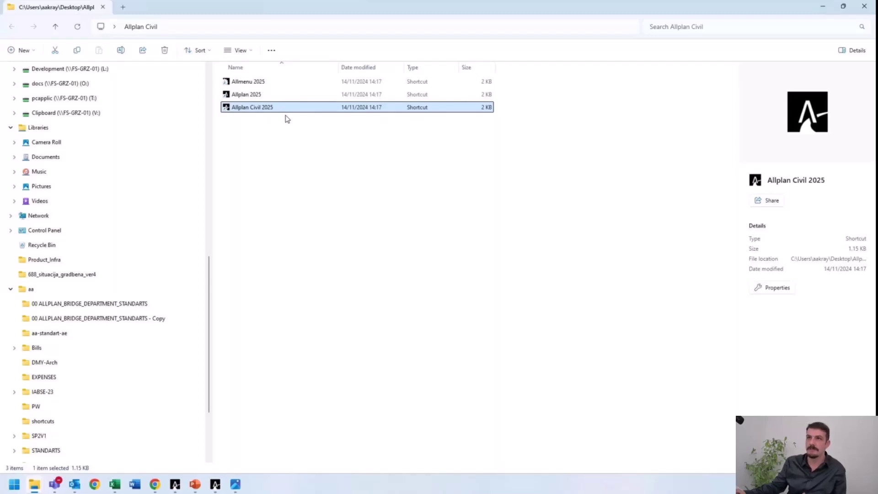
mouse_move(280, 112)
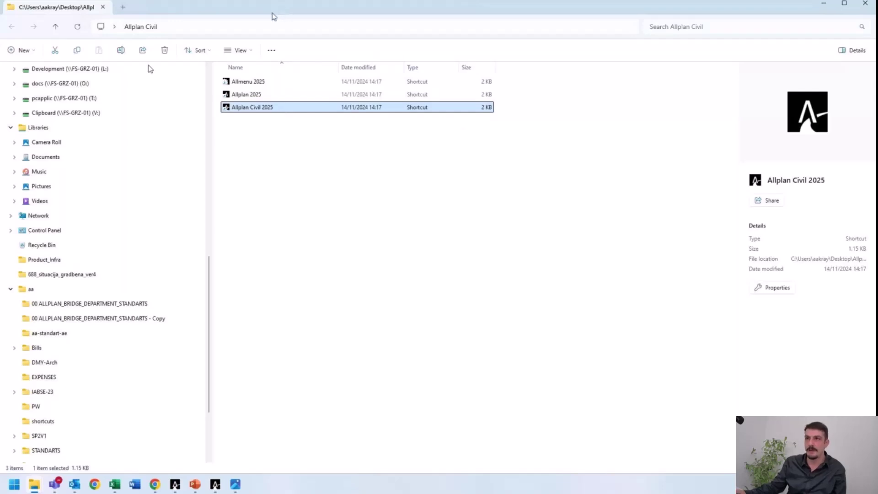
key(super+d)
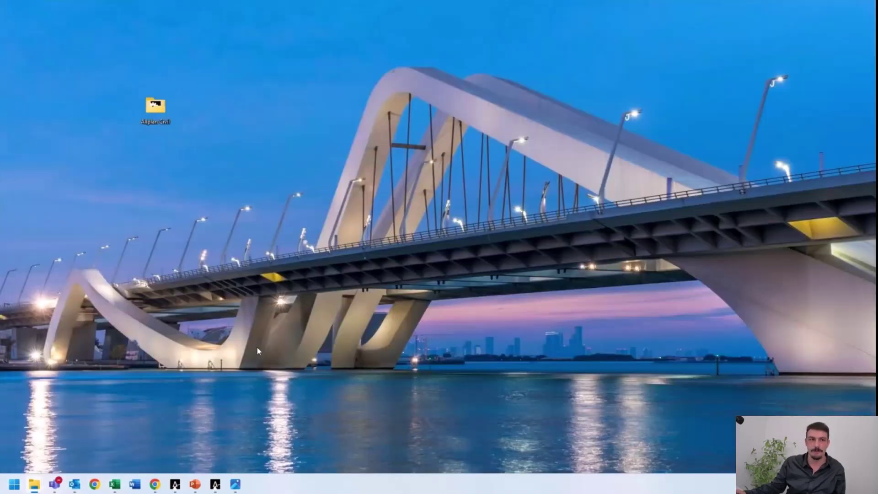
key(super+d)
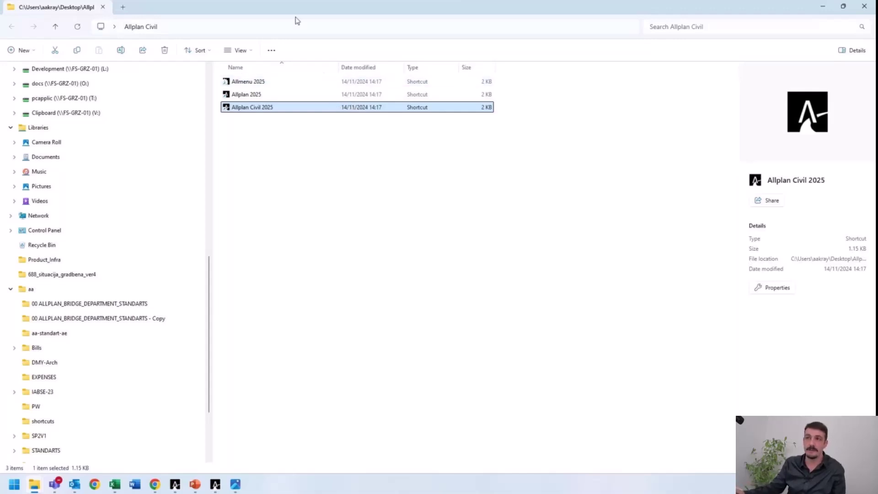
- Switch to ALLPLAN Civil 2025 and view the precast girders of the open test2 project in the 3D model
drag(290, 10, 0, 196)
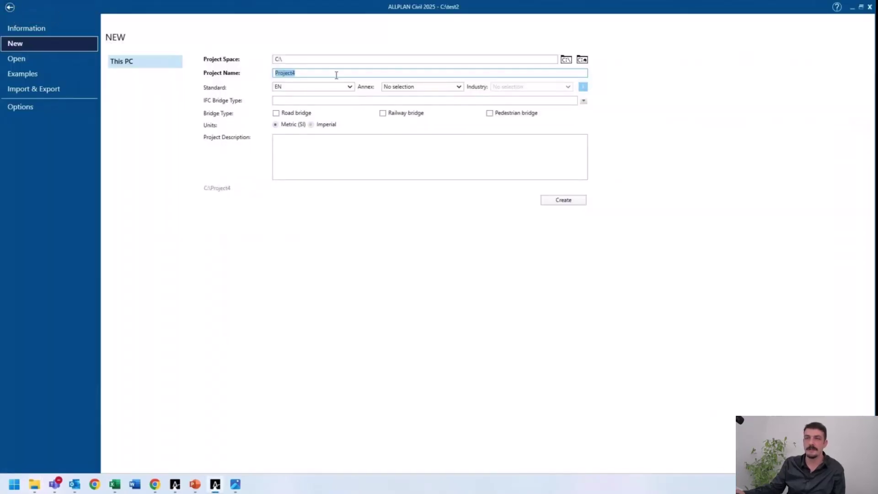
click(10, 7)
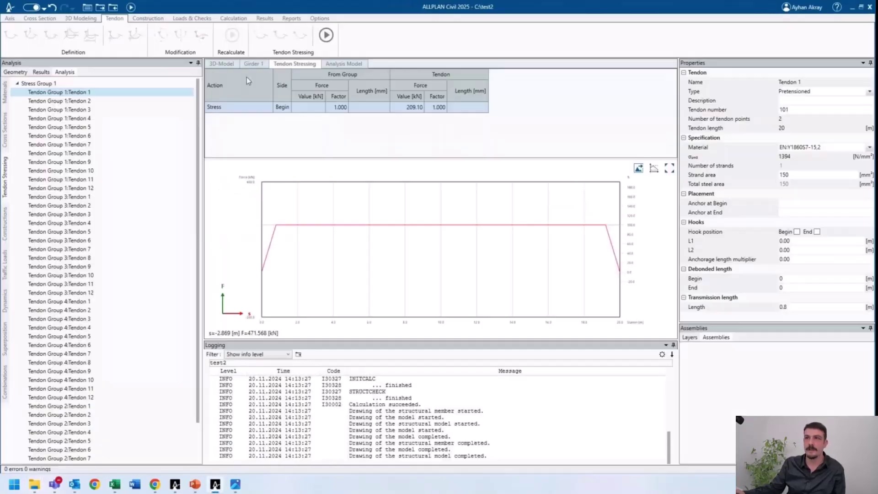
click(225, 65)
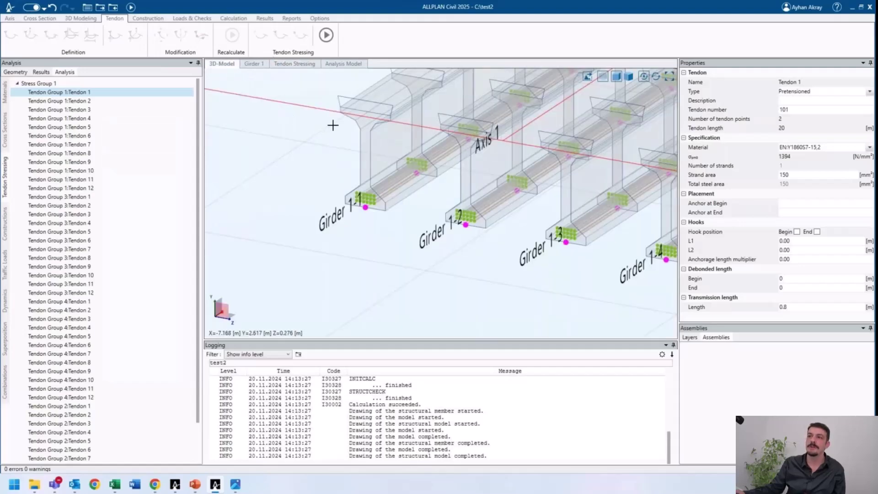
middle_drag(329, 125, 330, 138)
scroll(329, 140, down, 3)
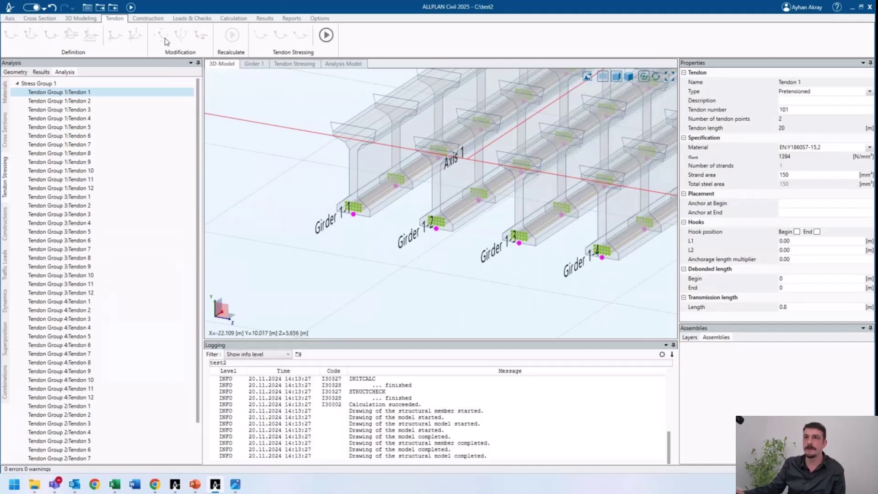
- Bring up the new project form and replace the default project name with "P"
click(10, 7)
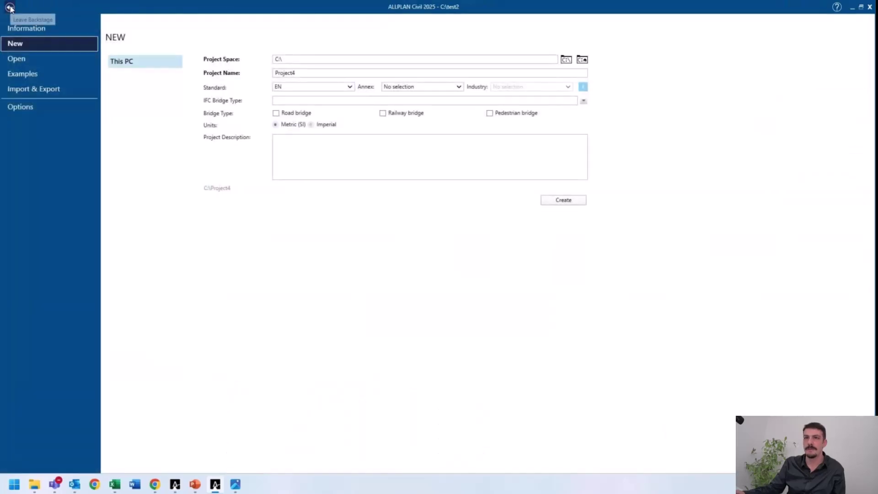
click(11, 7)
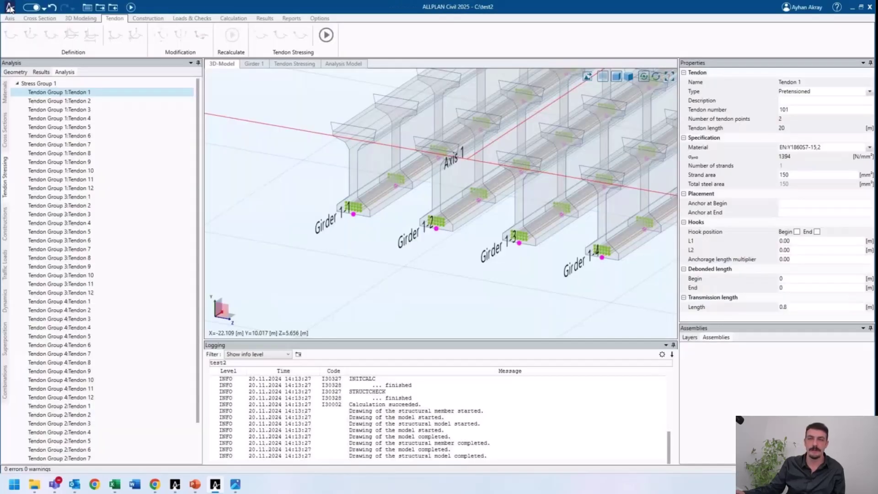
click(10, 8)
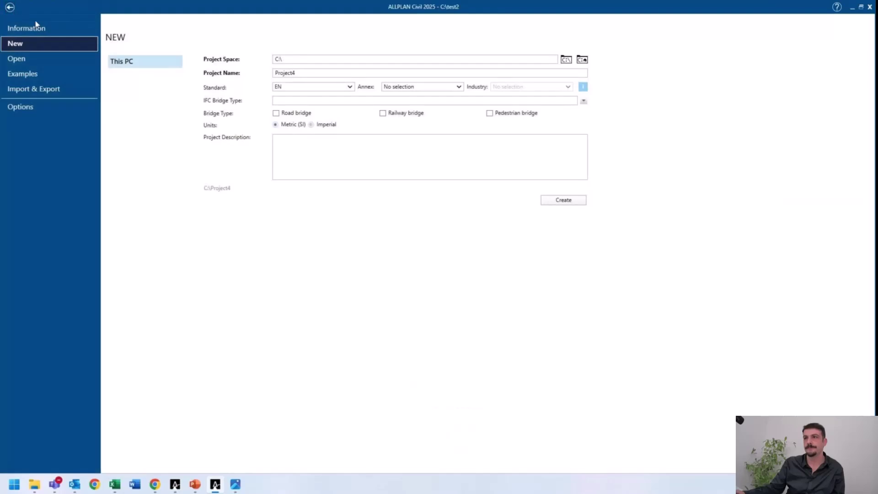
click(319, 74)
drag(319, 76, 268, 78)
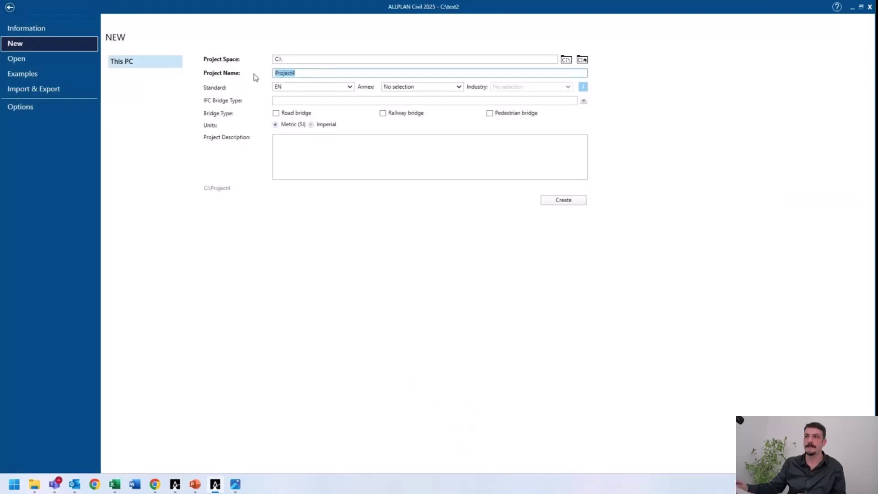
text(P)
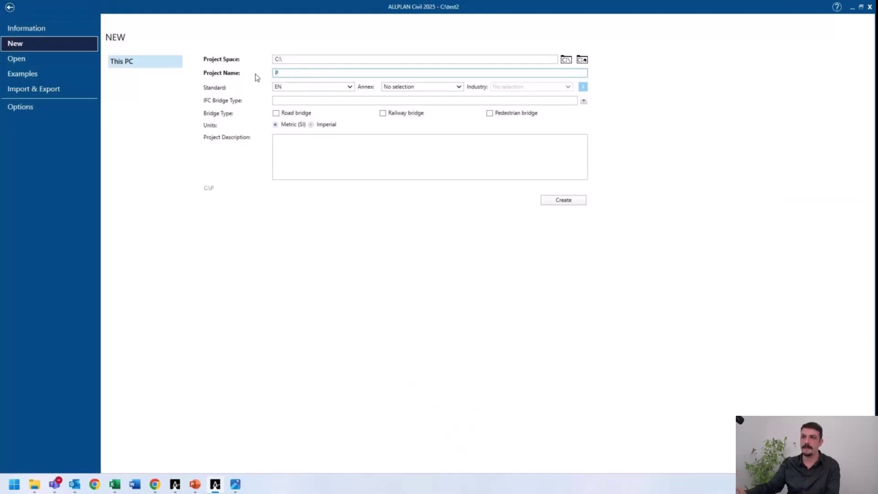
click(347, 58)
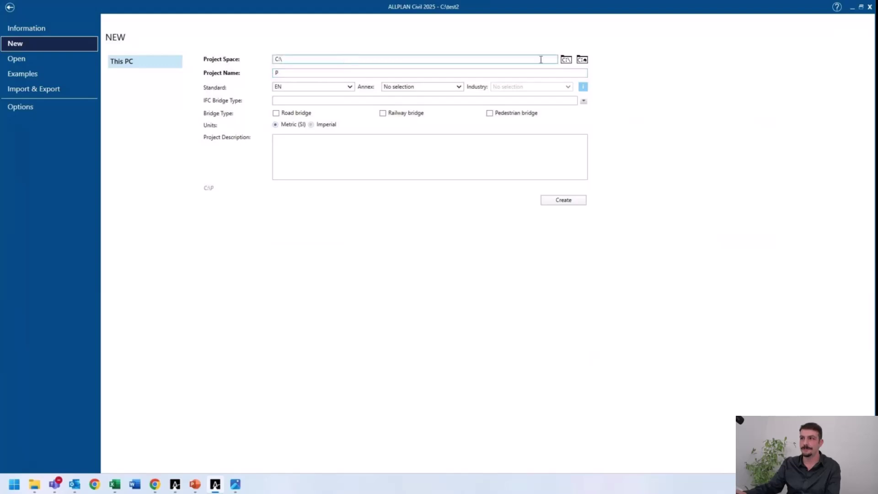
click(570, 60)
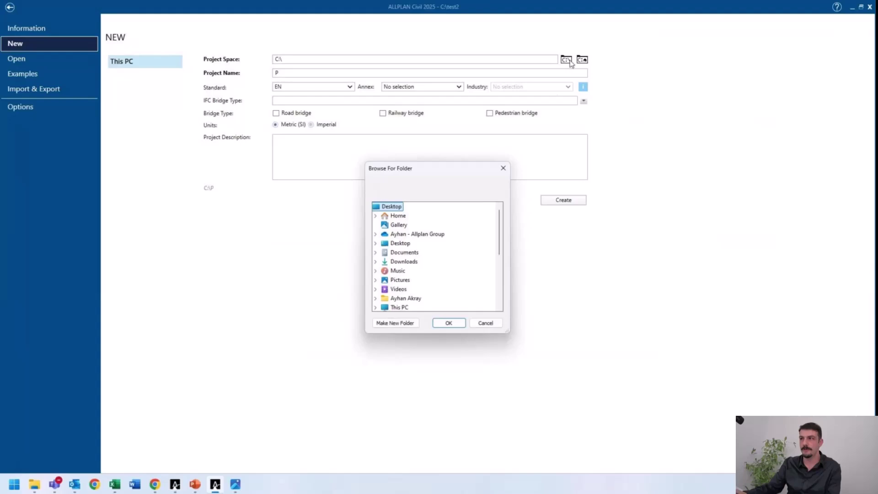
click(503, 170)
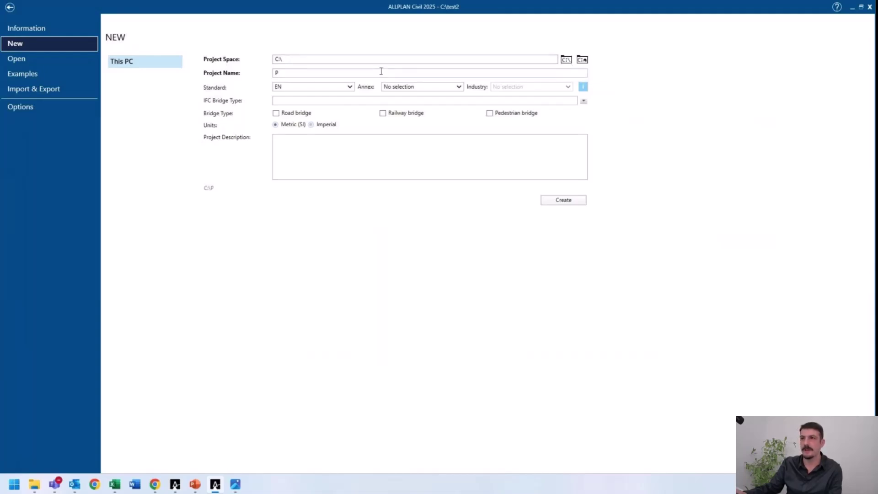
- Complete the new project's name as PrecastGirder
click(345, 72)
text(re)
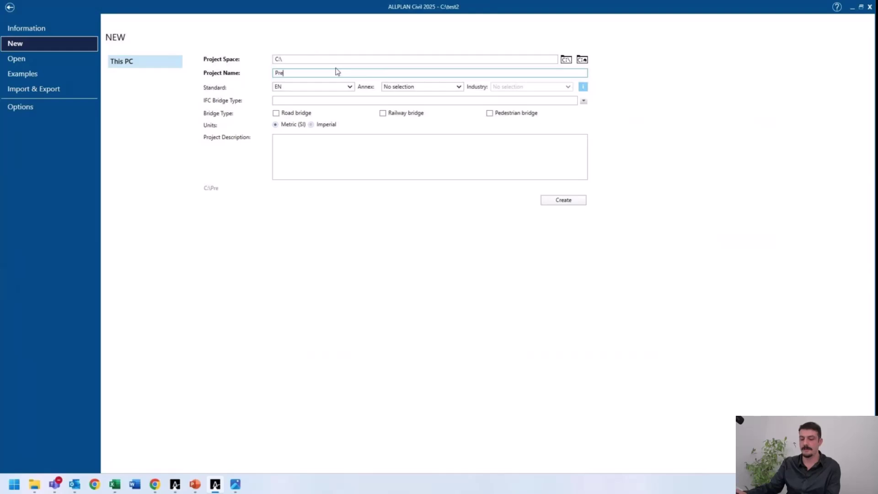
text(cast)
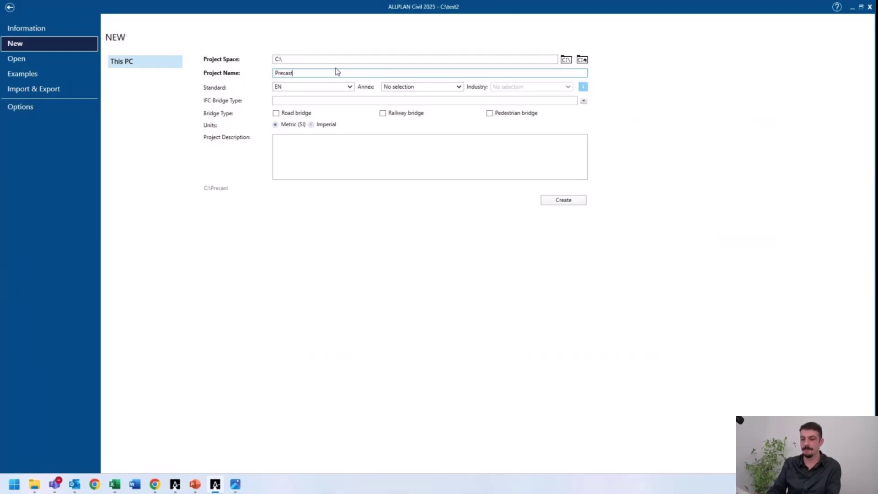
text(Girder)
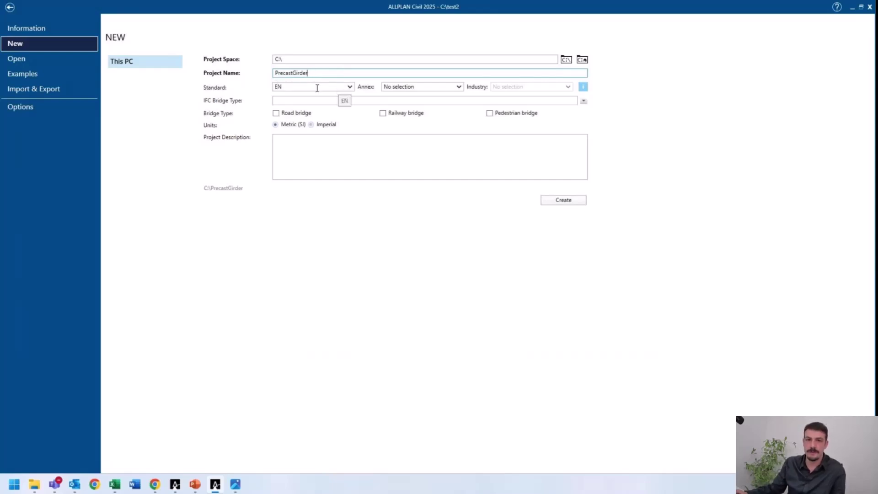
- Review the available design standards and national annexes for the new project, leaving the lists without choosing another option
click(350, 87)
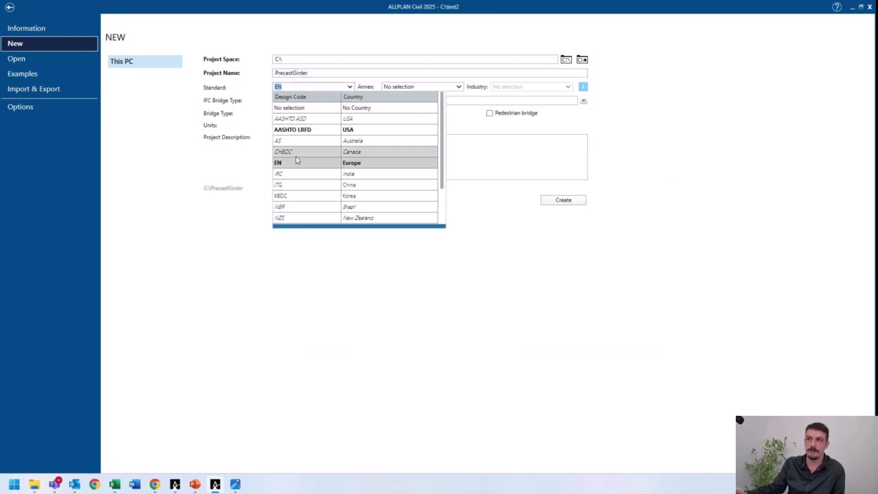
click(221, 271)
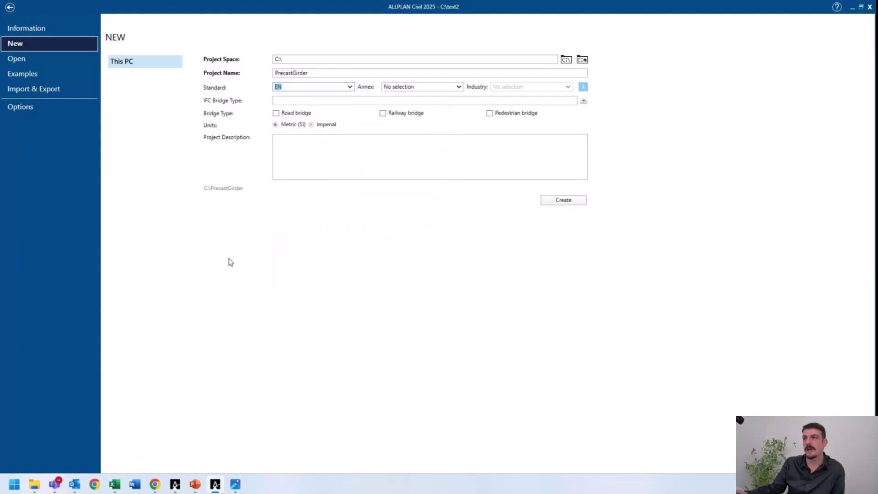
click(462, 85)
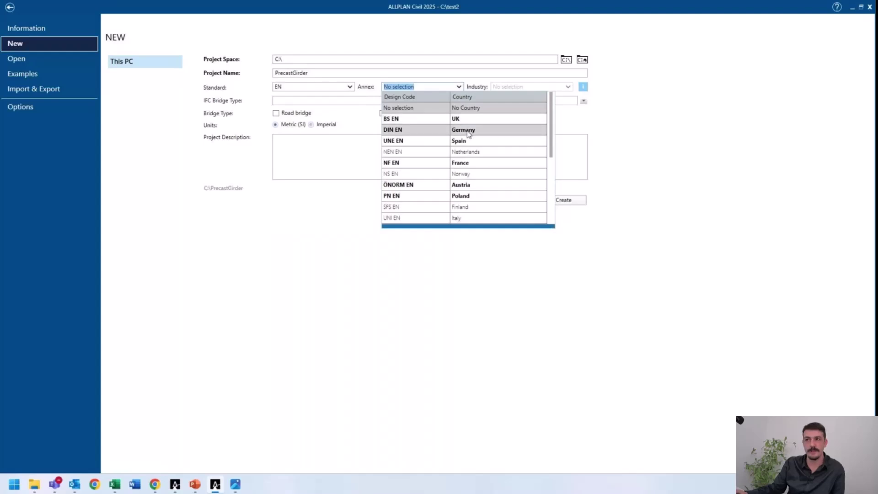
click(767, 245)
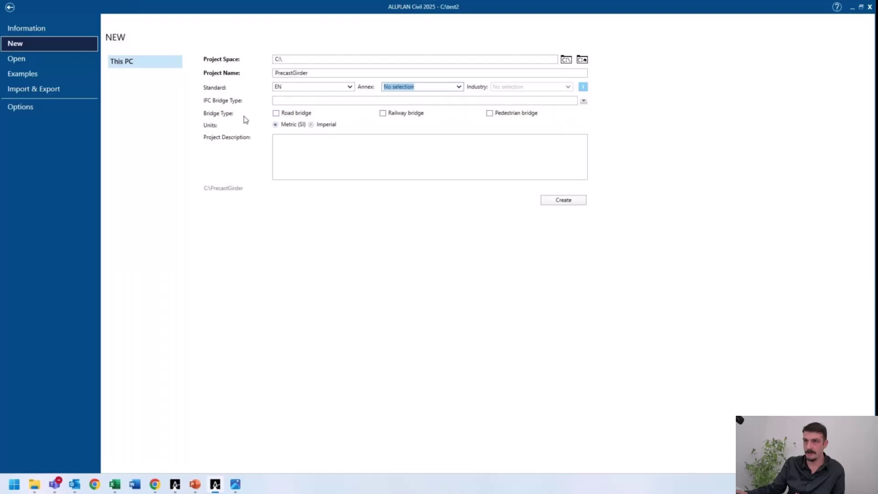
- Create the PrecastGirder project in C:\ with the EN standard and metric units, and bring up the axis commands
click(569, 203)
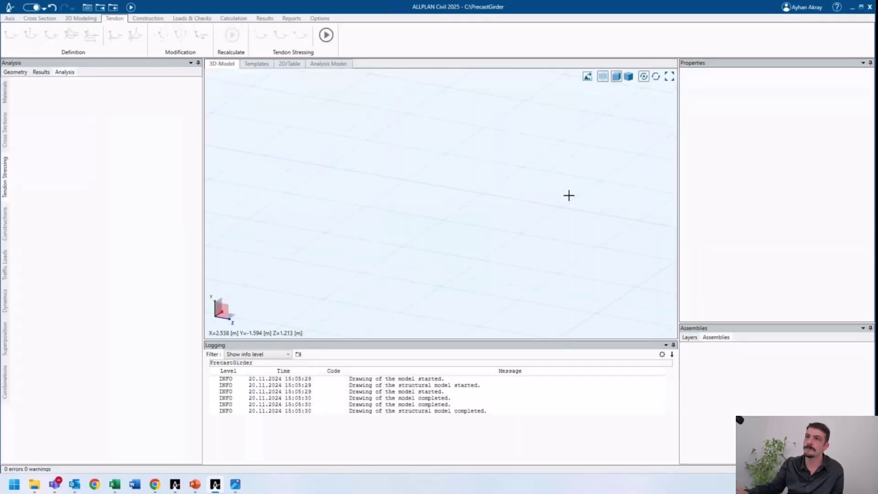
middle_drag(543, 186, 441, 135)
click(43, 18)
click(10, 19)
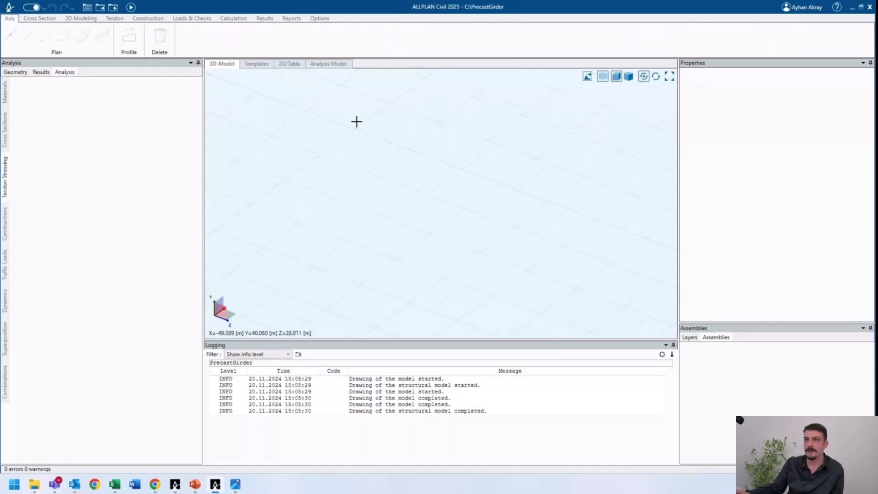
- Look through the geometry, results and analysis trees and the analysis model view, returning to the project's geometry and 3D model
click(16, 72)
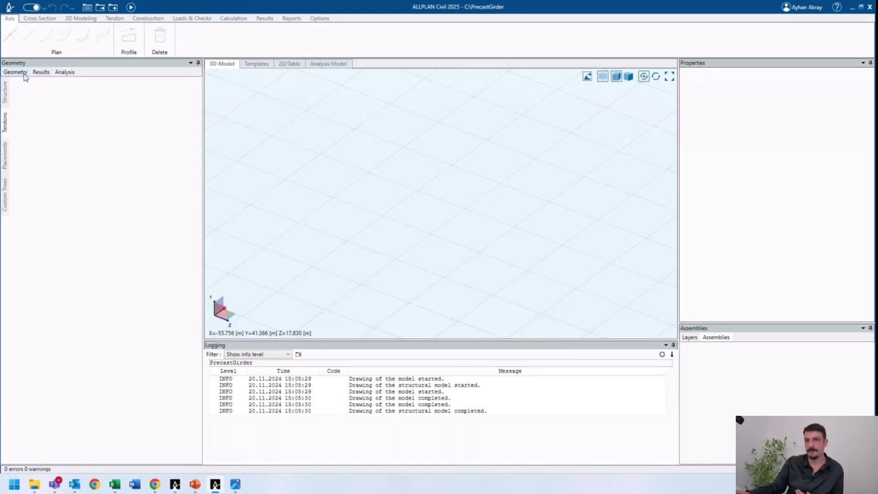
click(40, 73)
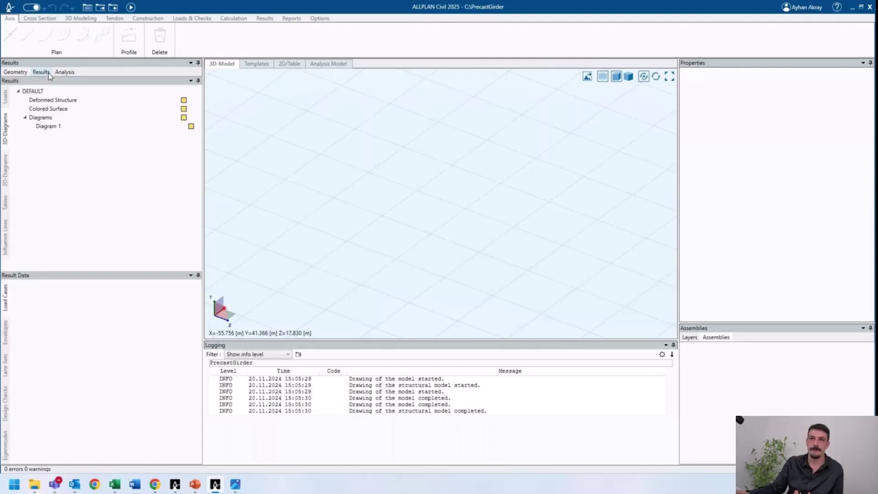
click(60, 72)
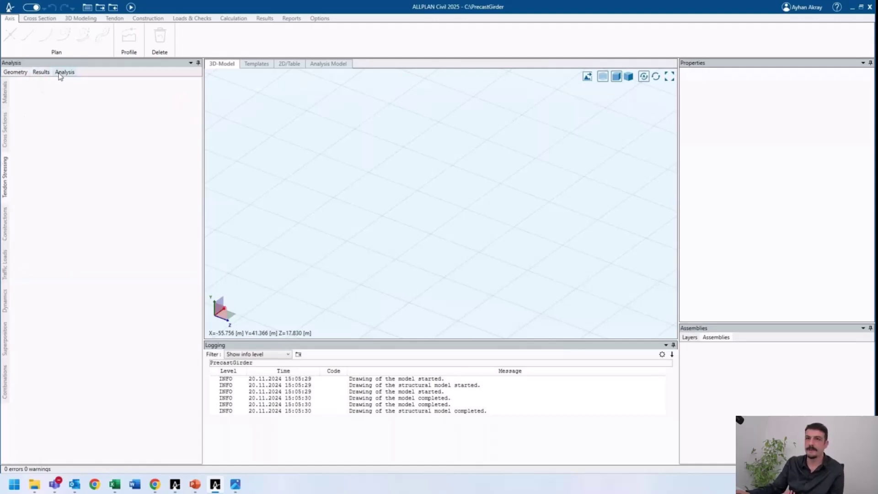
click(18, 74)
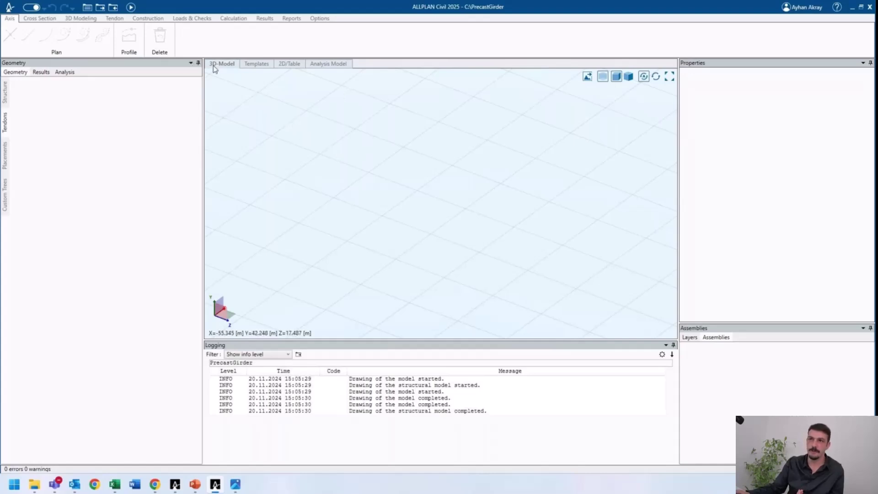
click(342, 68)
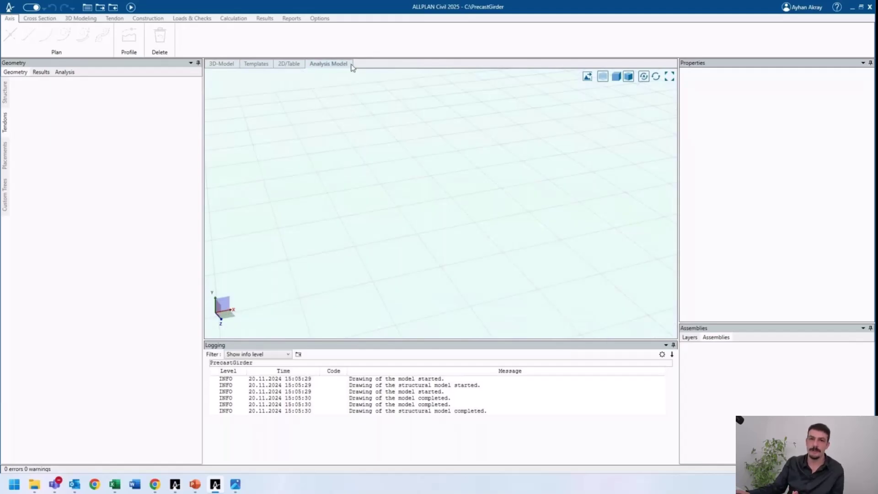
click(233, 67)
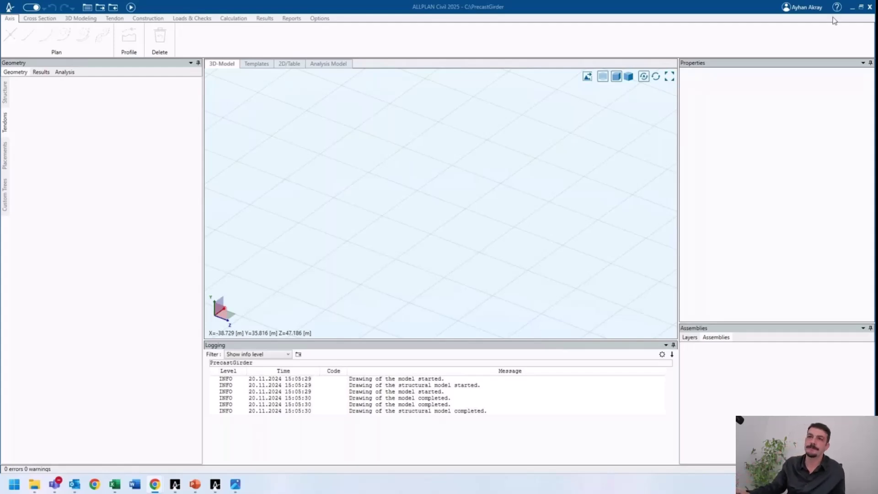
- Examine the structure categories of the geometry tree: DTM, Axes, Cross Sections, Variations and Structural Members
click(6, 91)
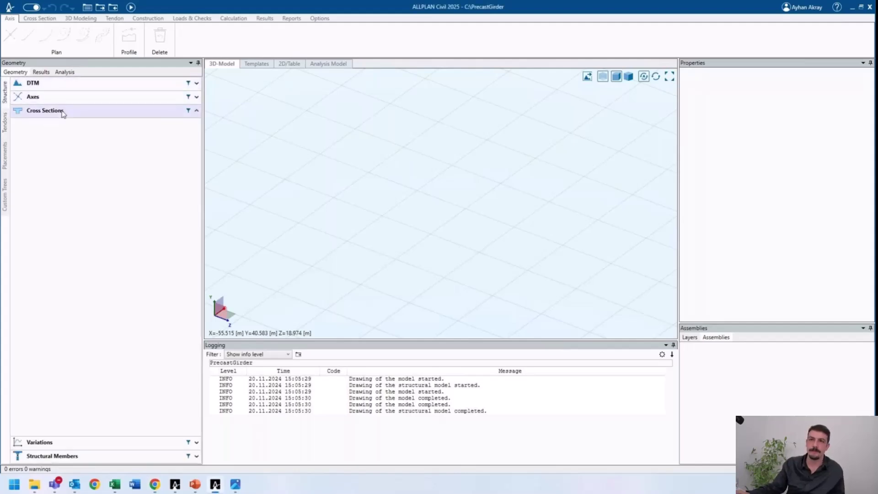
click(63, 113)
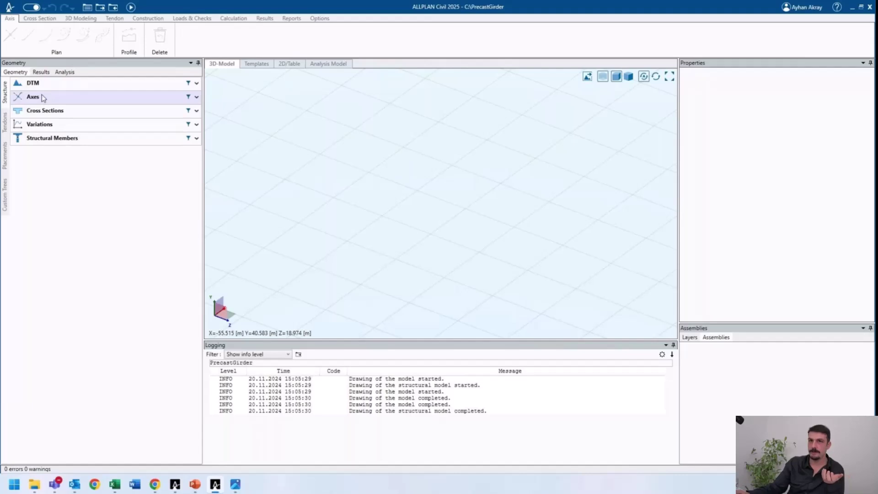
click(52, 85)
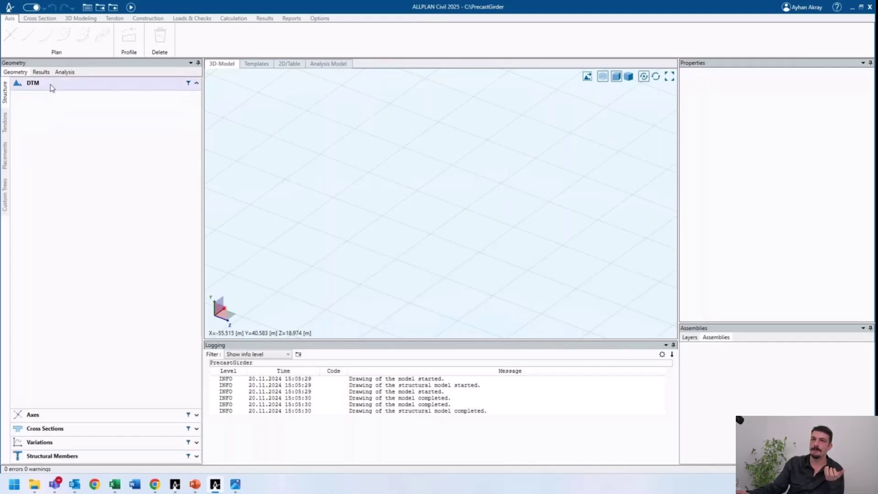
click(52, 86)
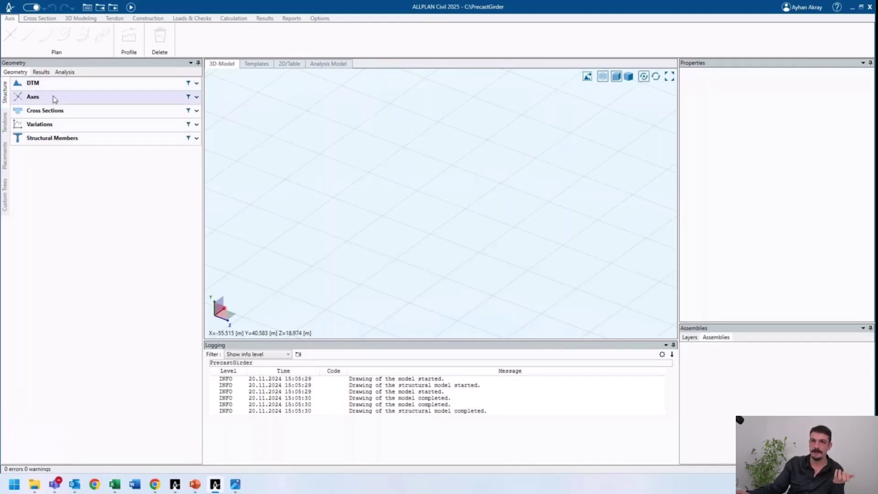
click(54, 98)
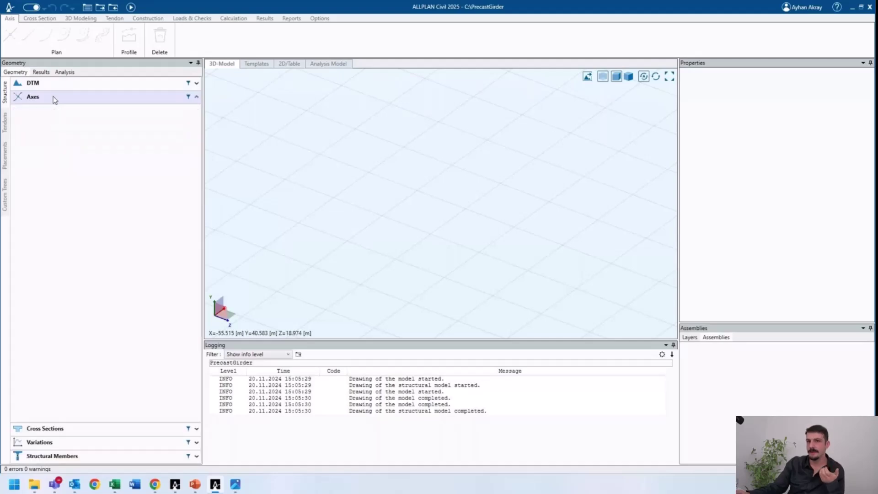
click(55, 99)
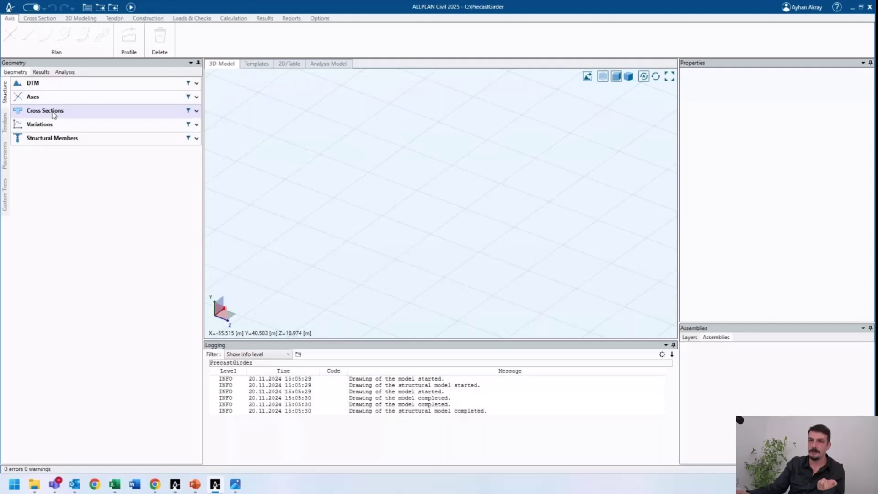
click(54, 113)
click(53, 114)
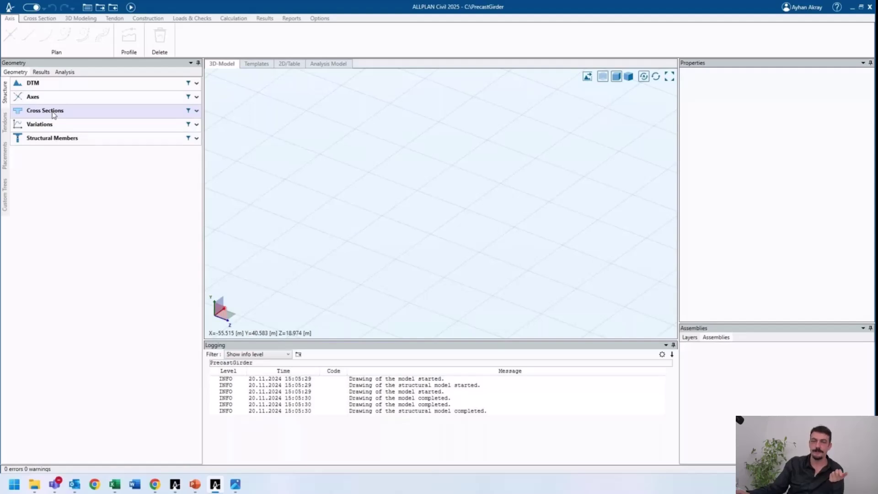
click(59, 142)
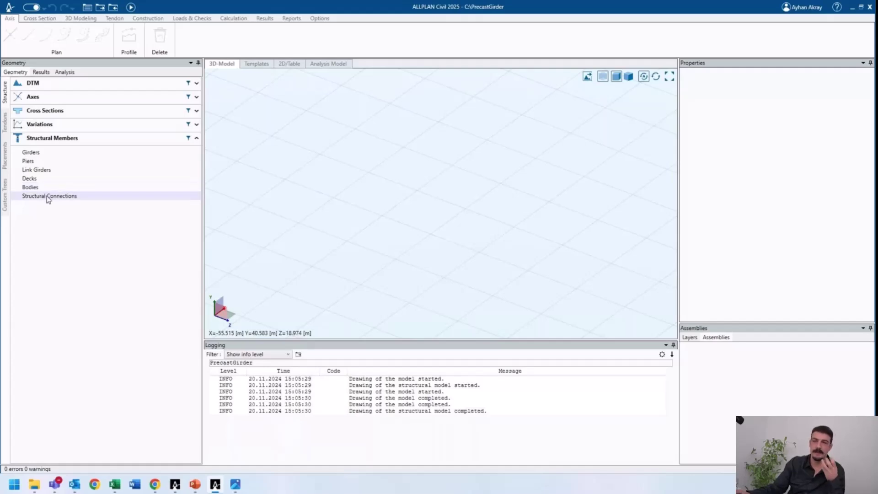
click(58, 130)
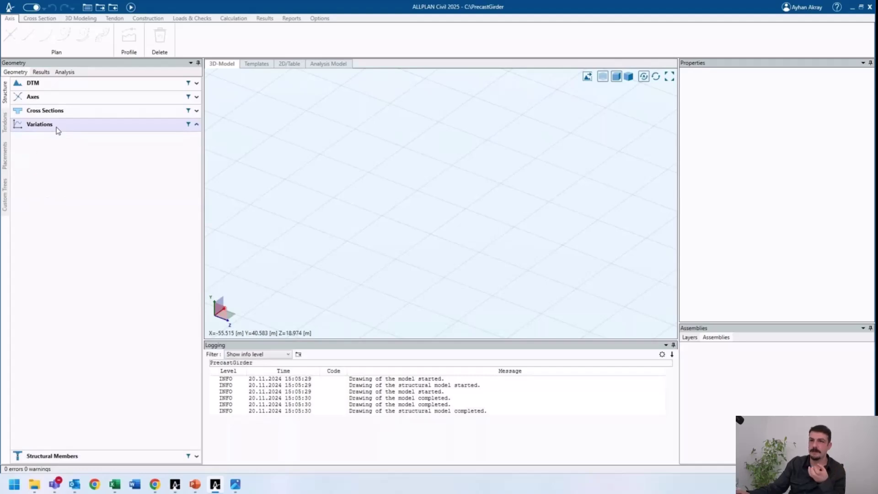
click(57, 130)
click(55, 139)
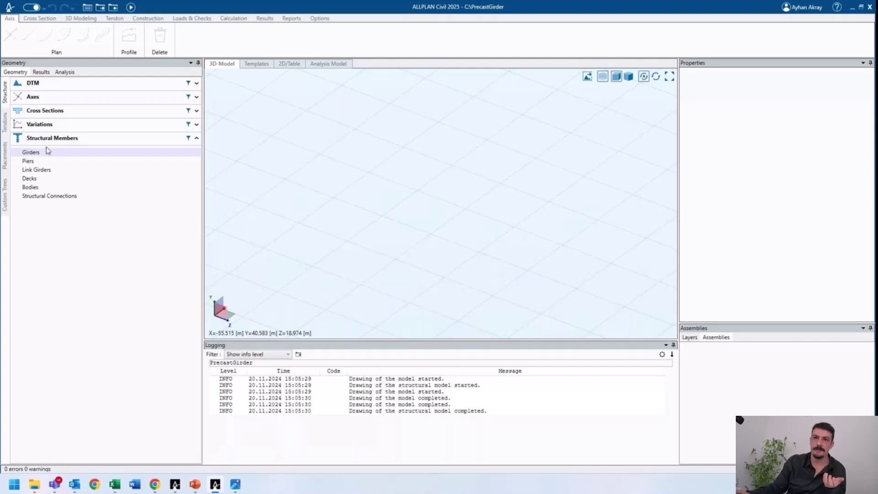
- Create a new straight axis with a length of 50 m and view it in the 3D model
click(45, 97)
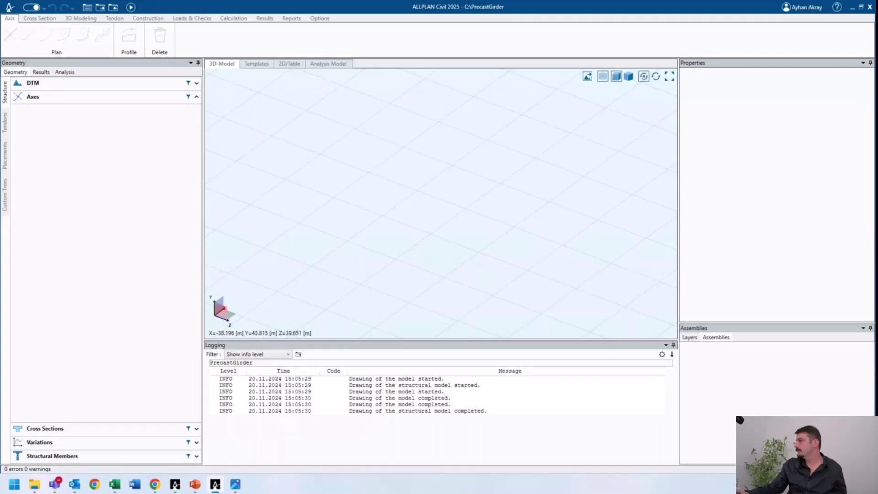
right_click(76, 97)
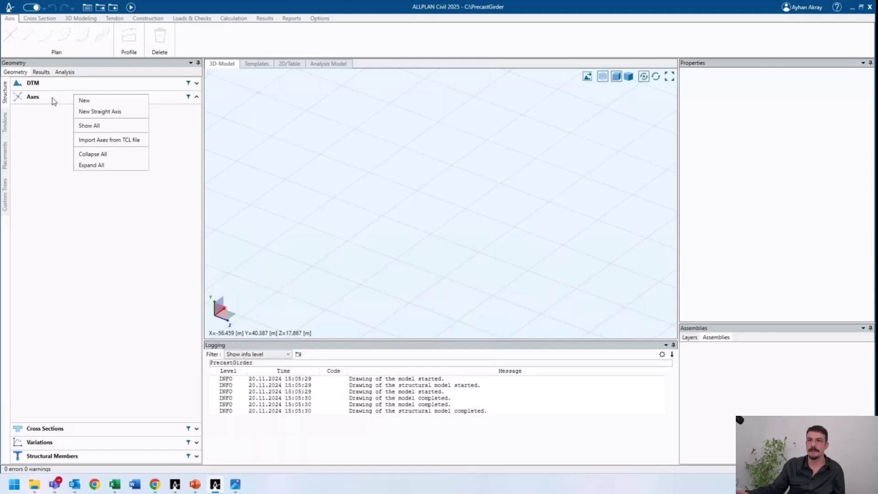
click(93, 112)
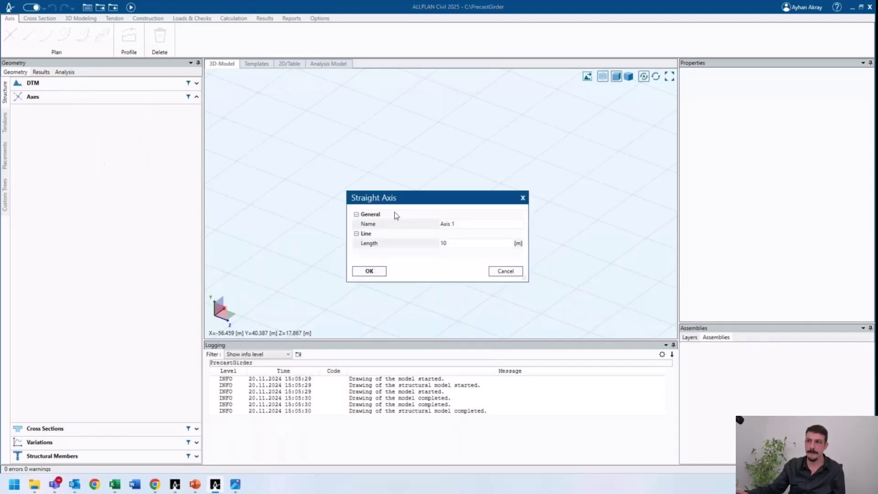
click(469, 243)
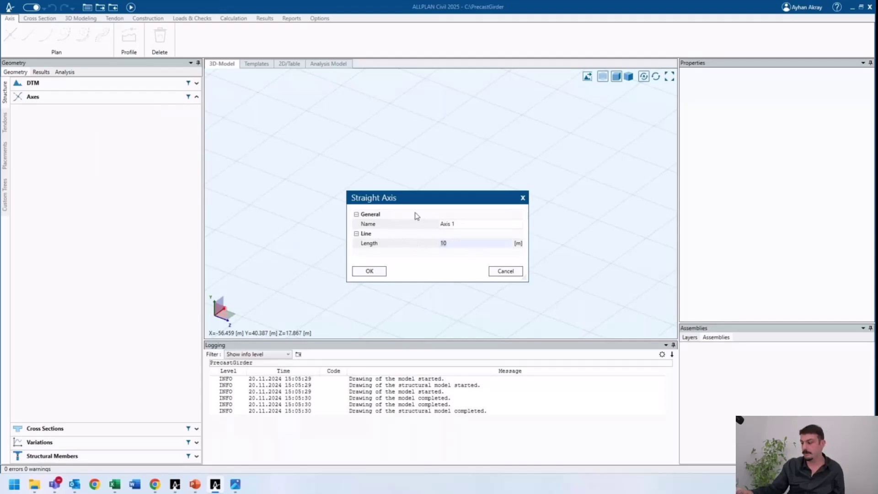
text(50)
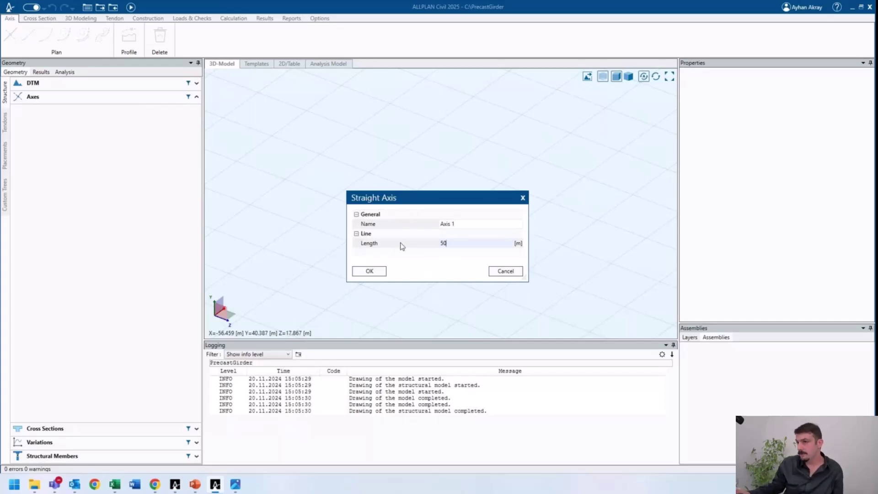
click(382, 273)
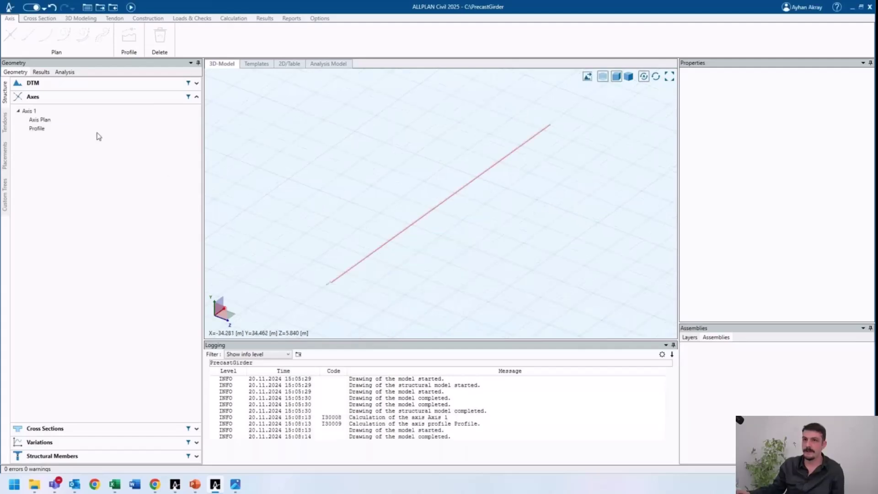
middle_drag(423, 190, 480, 198)
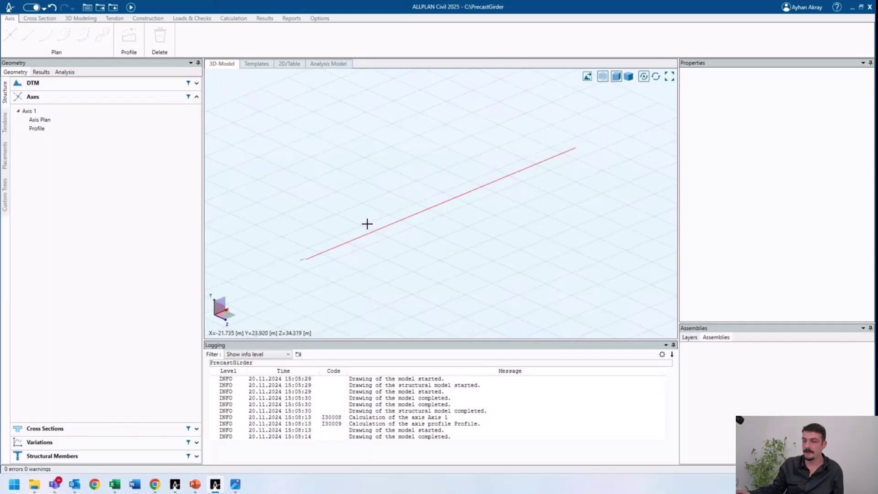
- Add a 20 m long transversal axis to the straight axis at station 0, with plan angle, inclination and constant vertical offset at 0
right_click(54, 112)
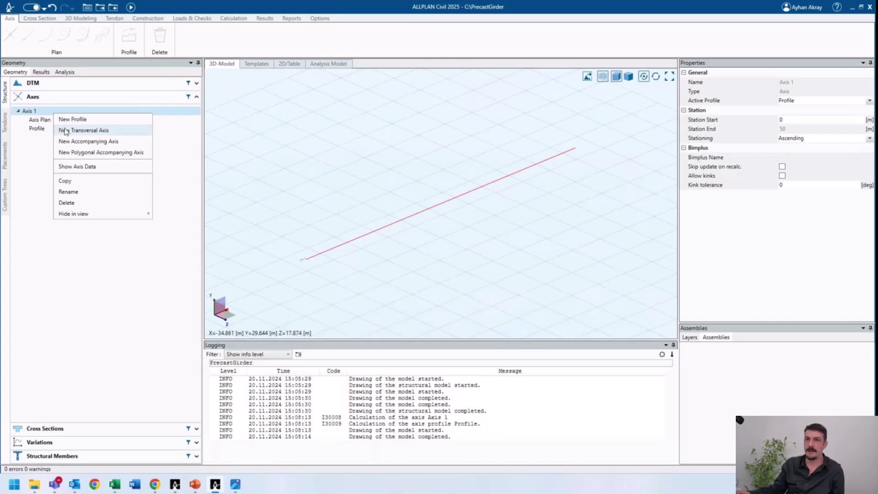
right_click(31, 114)
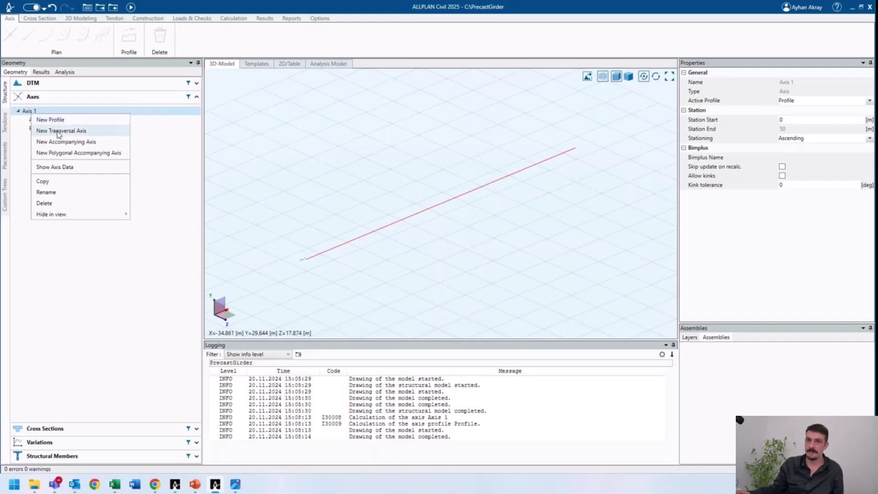
click(58, 131)
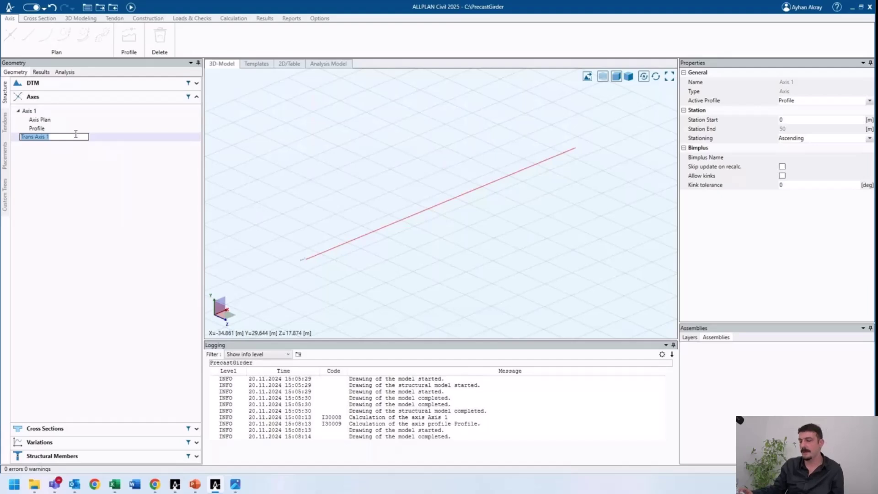
key(Return)
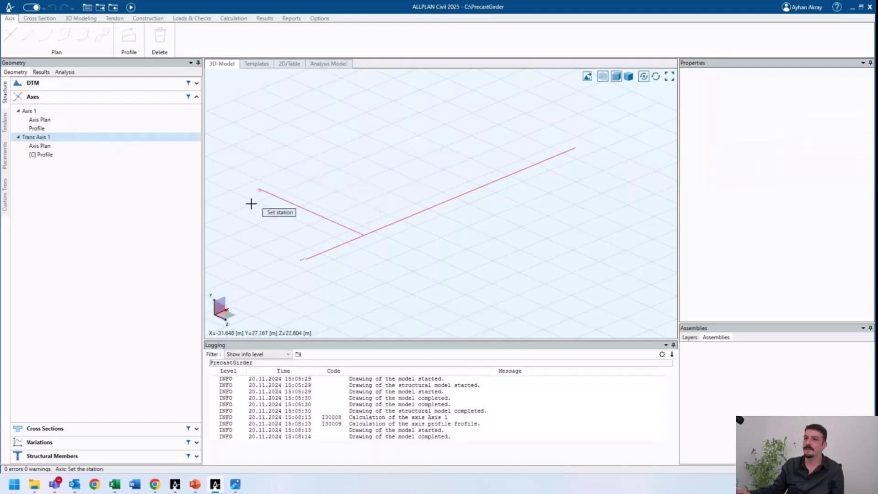
click(287, 251)
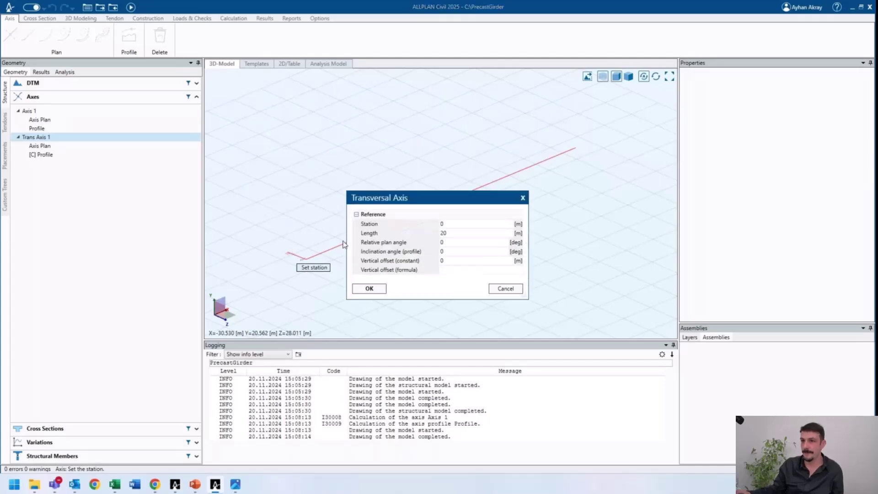
click(463, 235)
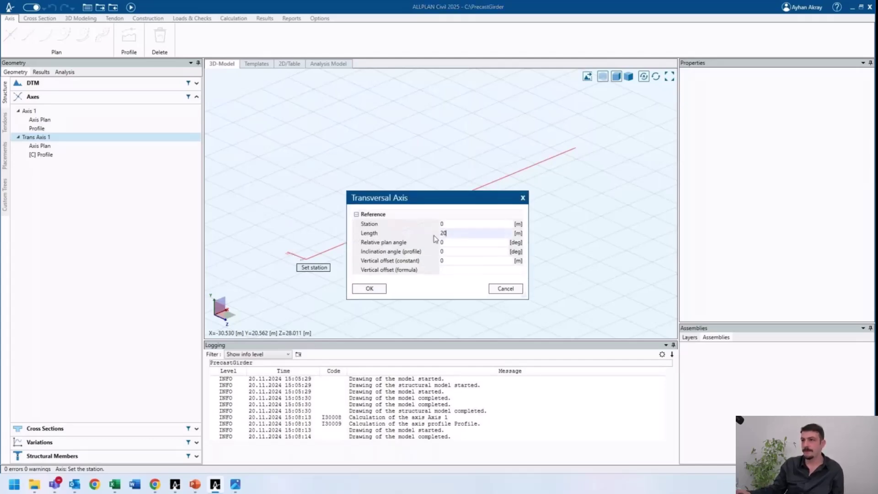
click(454, 223)
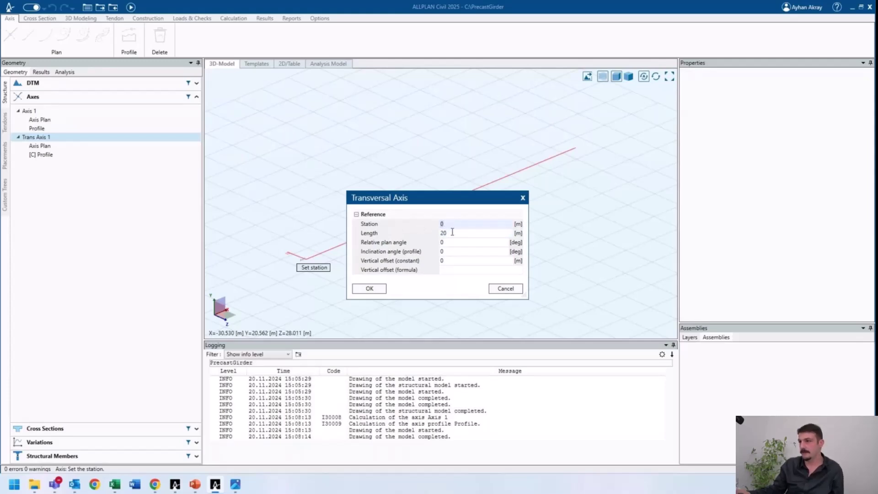
click(451, 234)
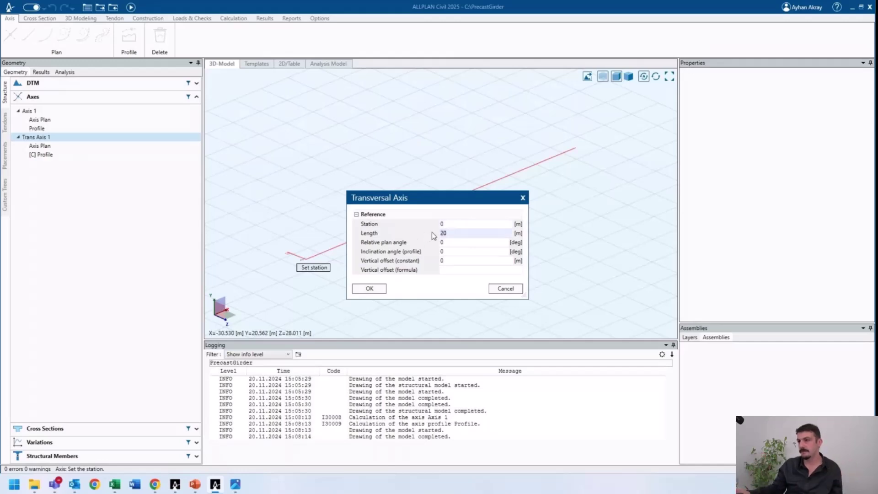
click(376, 289)
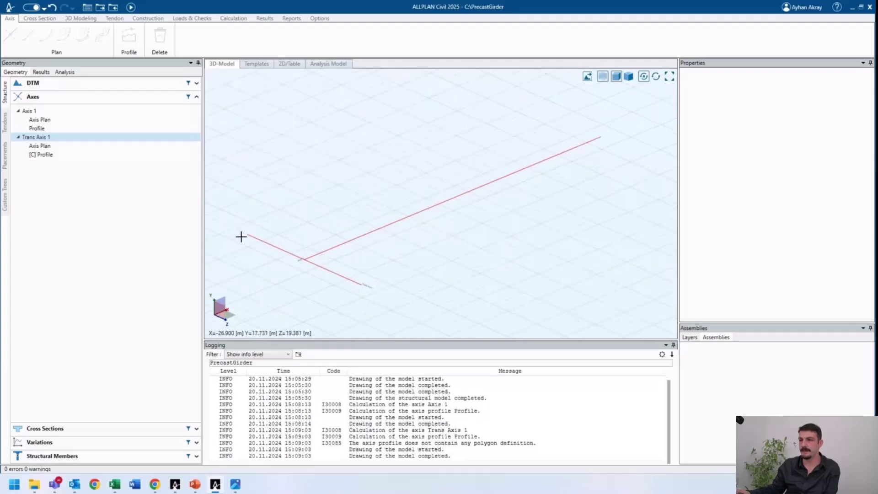
- Set the length of Trans Axis 1 to 30 m and recalculate the model
right_click(50, 137)
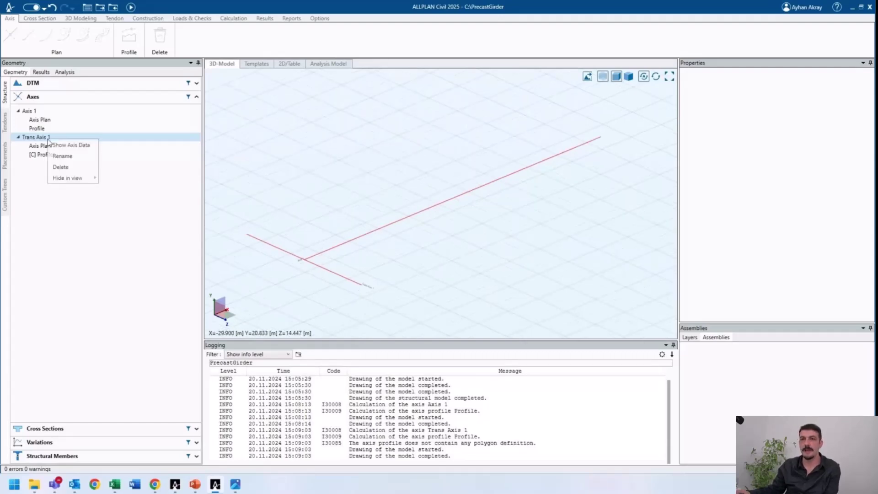
click(37, 157)
click(51, 138)
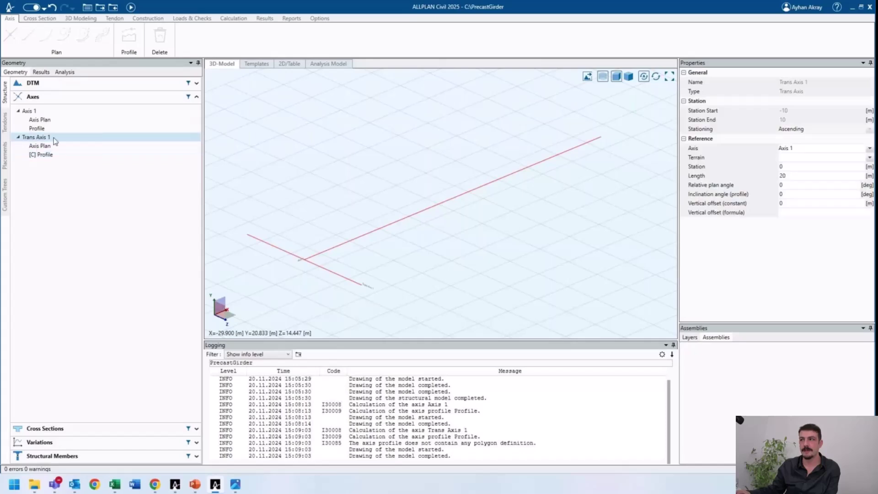
click(803, 176)
text(30)
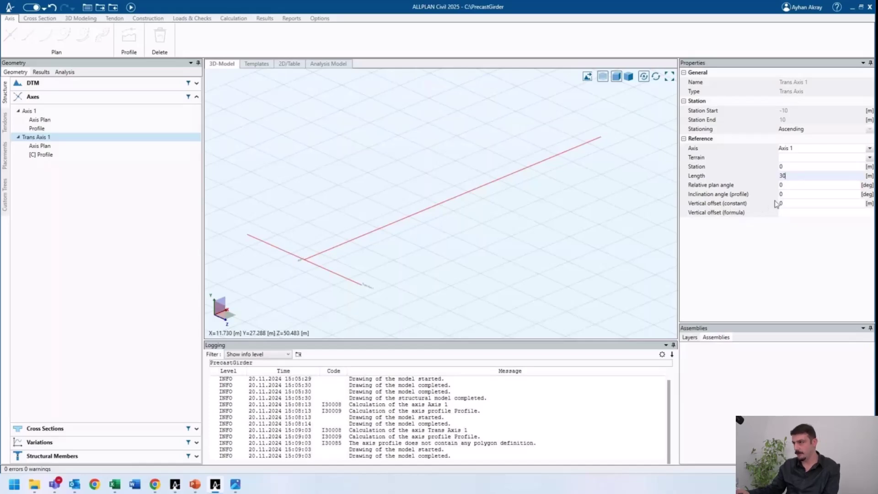
click(788, 185)
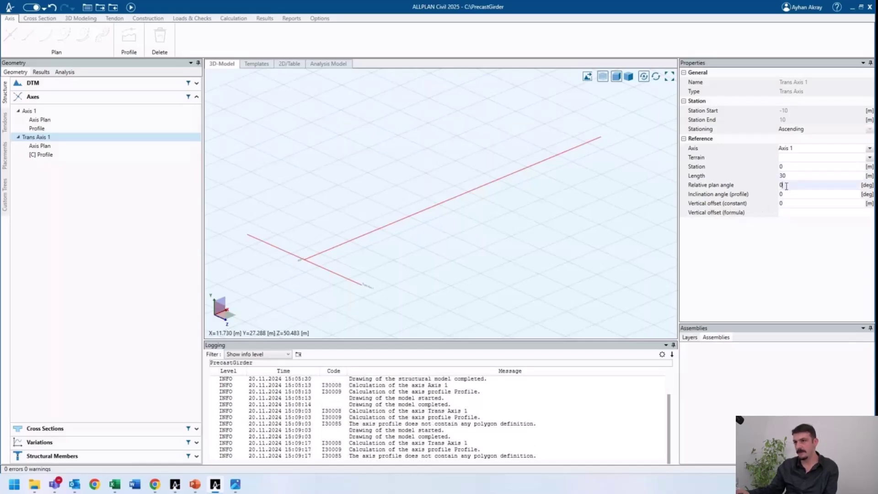
click(131, 6)
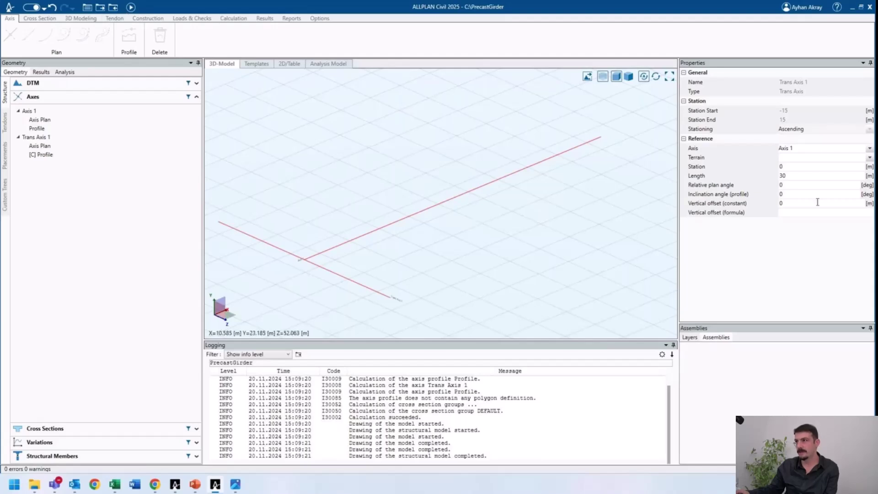
- Restore the length of Trans Axis 1 to 20 m and recalculate the model
click(695, 177)
text(20)
key(Tab)
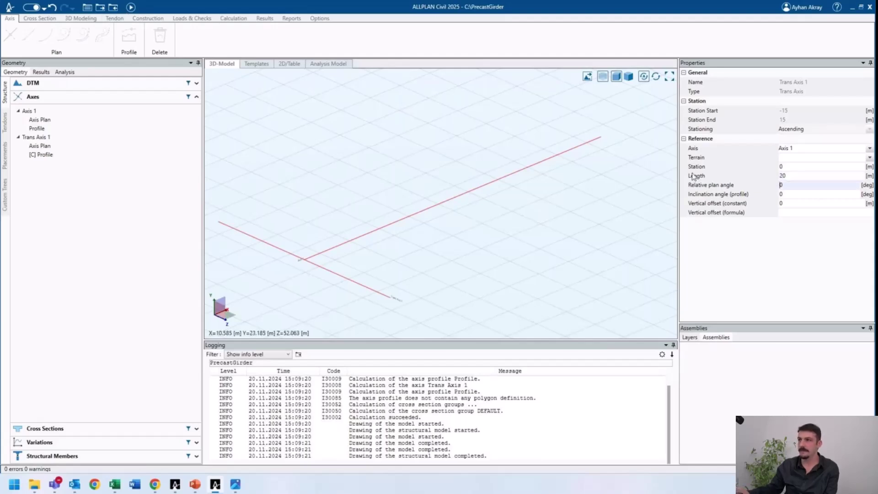
click(131, 7)
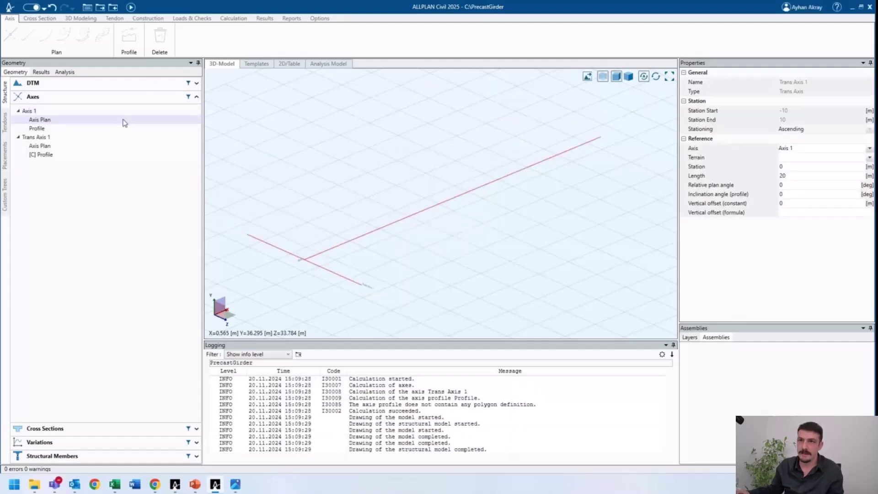
- Add a second transversal axis, Trans Axis 2, to Axis 1 at station 21 m with a length of 20 m
right_click(40, 111)
click(66, 131)
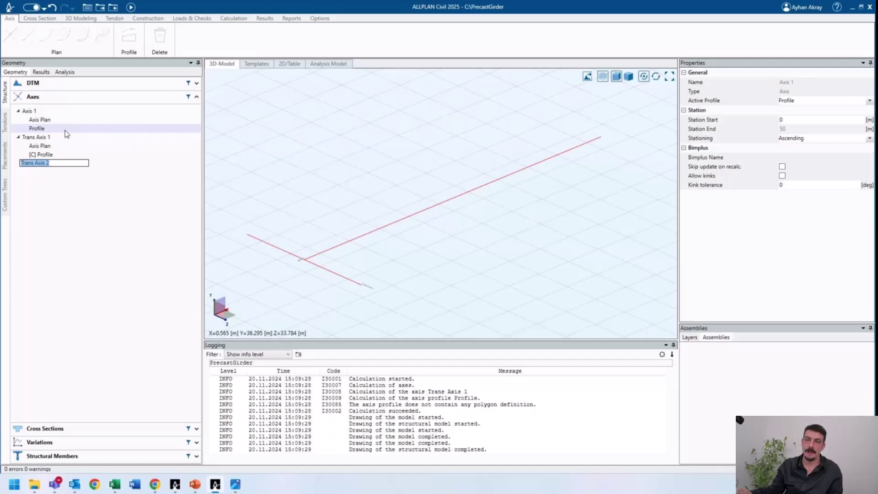
key(Return)
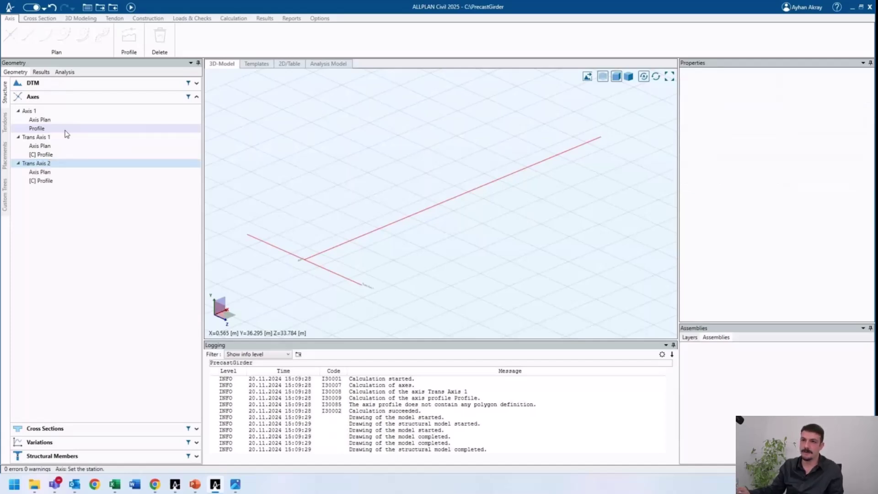
scroll(438, 207, up, 2)
click(471, 207)
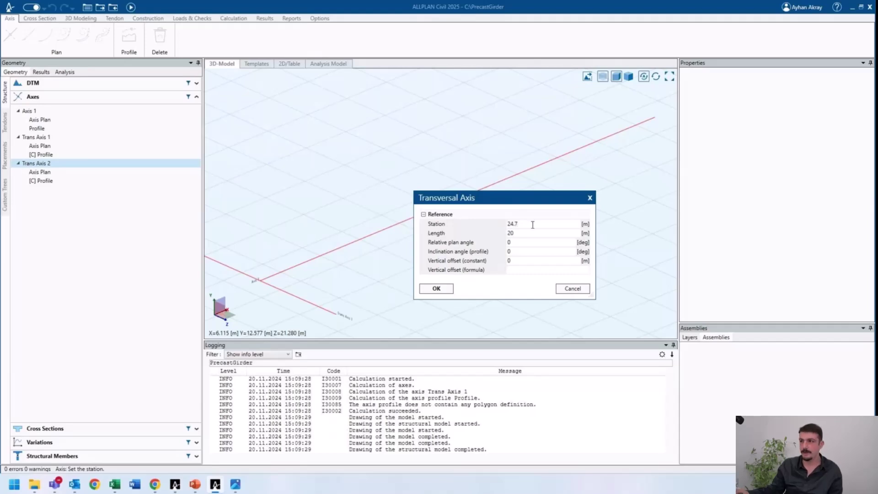
drag(526, 225, 502, 227)
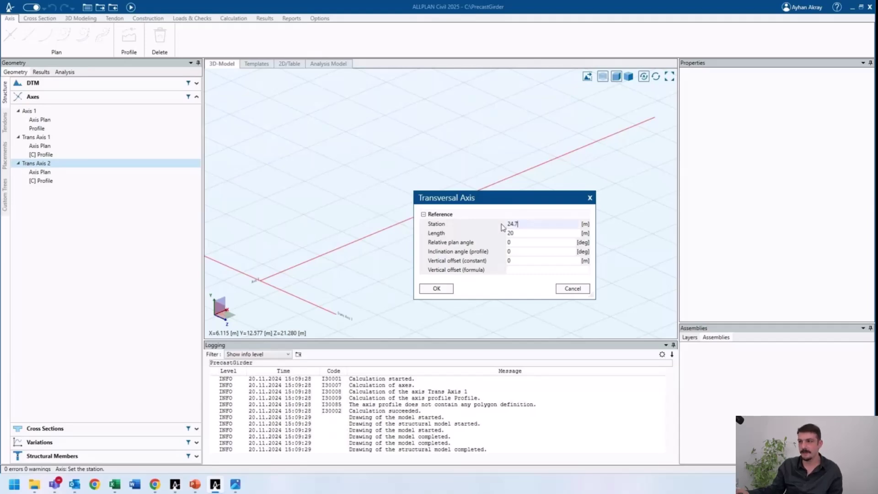
text(21)
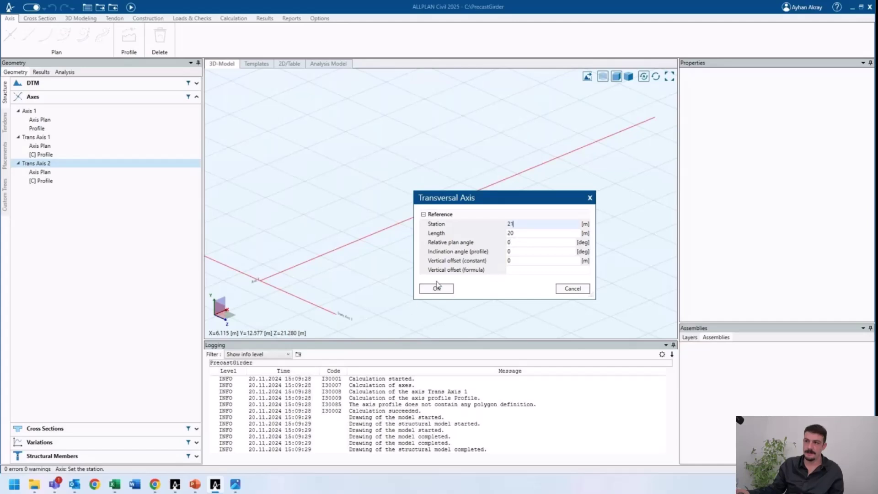
click(436, 289)
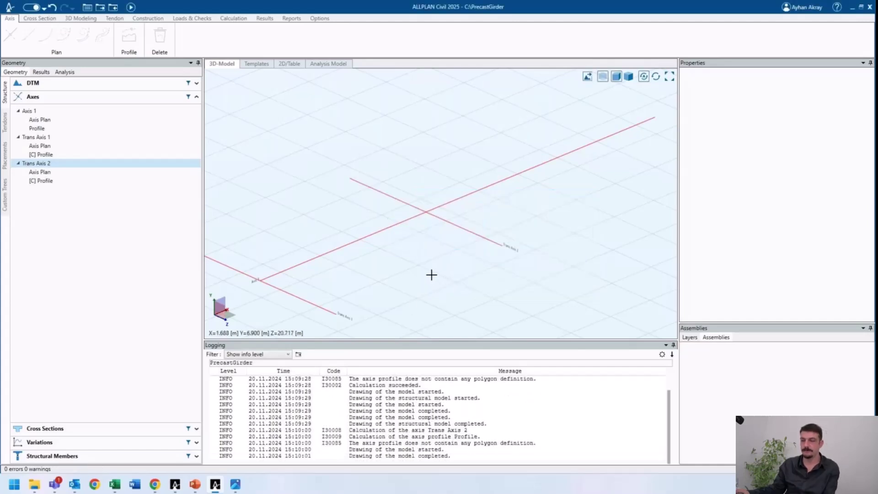
scroll(453, 247, down, 2)
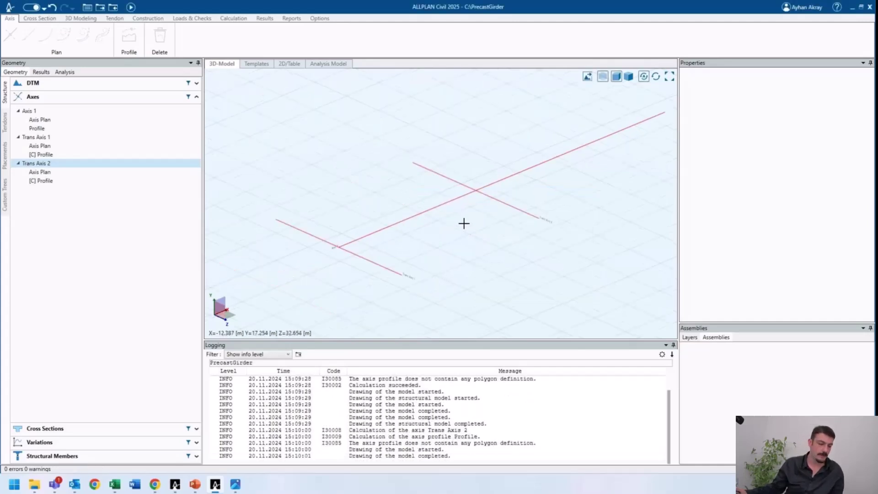
middle_drag(451, 218, 443, 219)
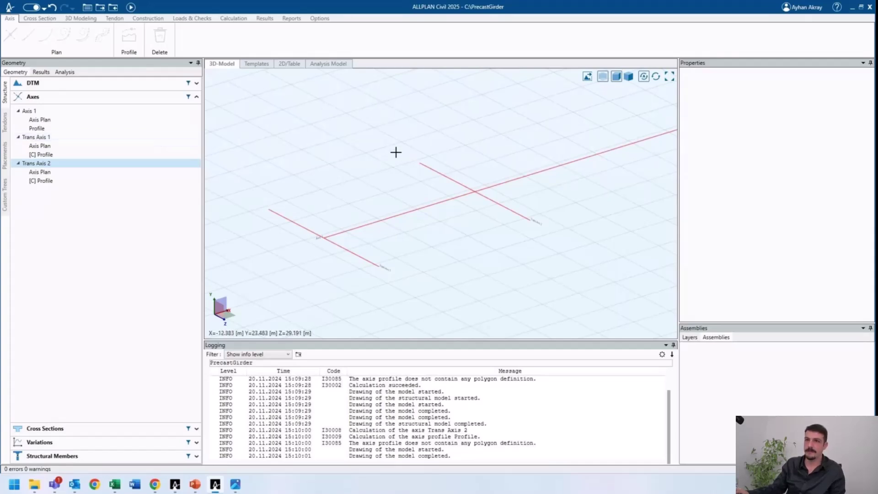
- Create a new cross section named Girder in the Cross Sections category
click(91, 99)
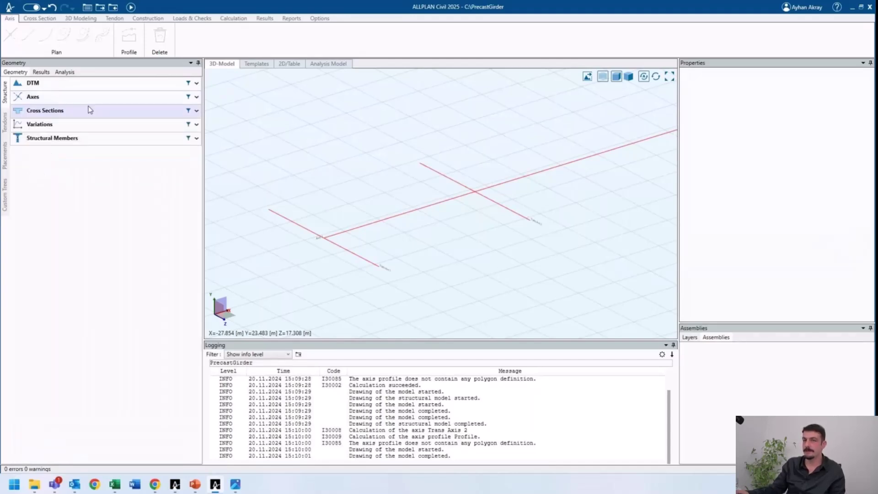
click(60, 111)
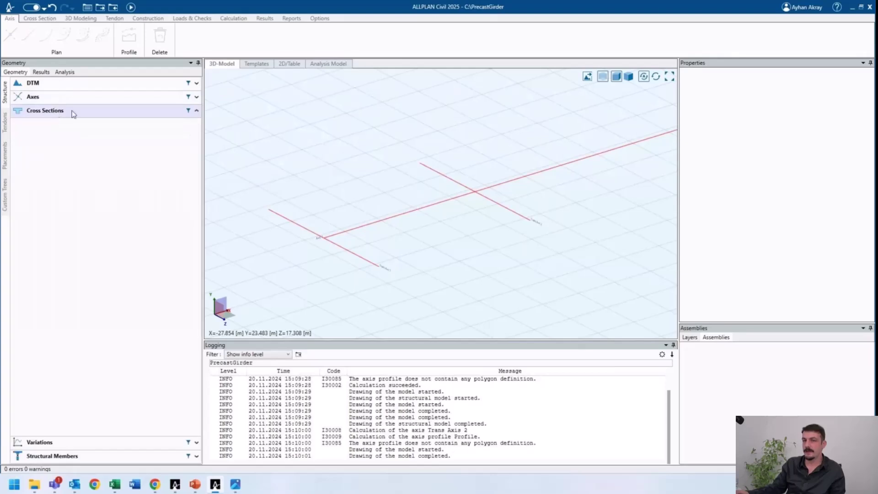
right_click(63, 141)
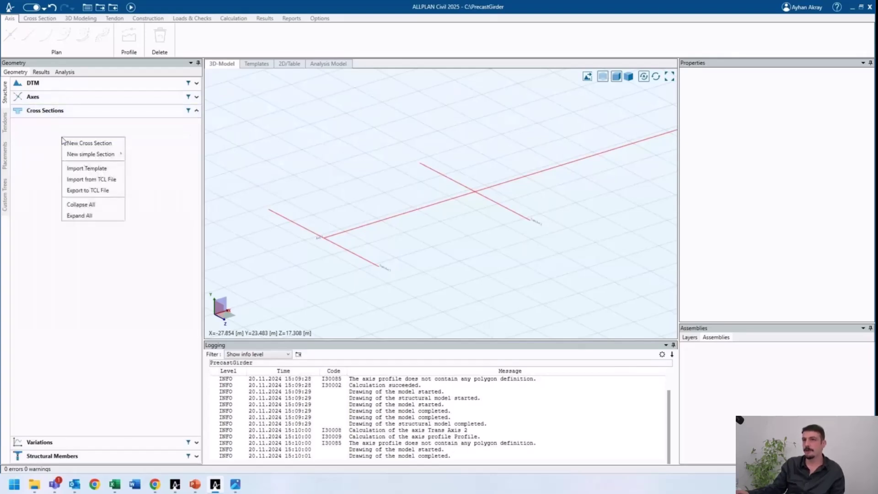
click(82, 144)
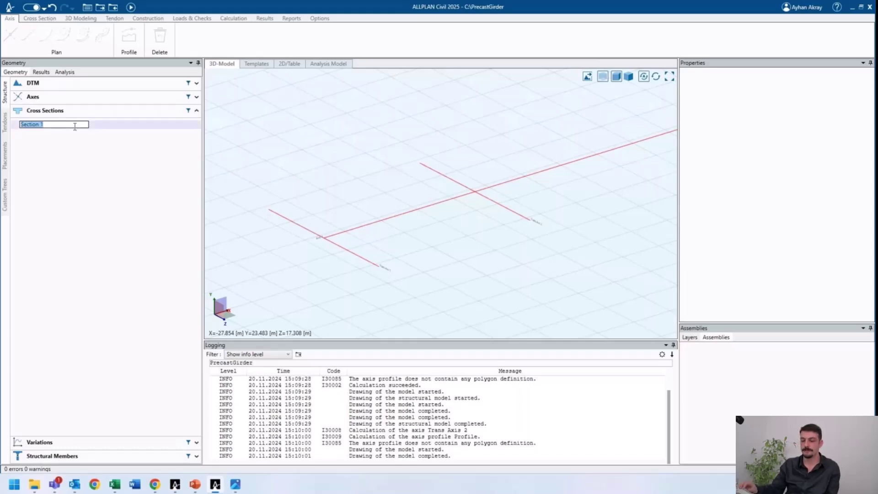
text(Girder)
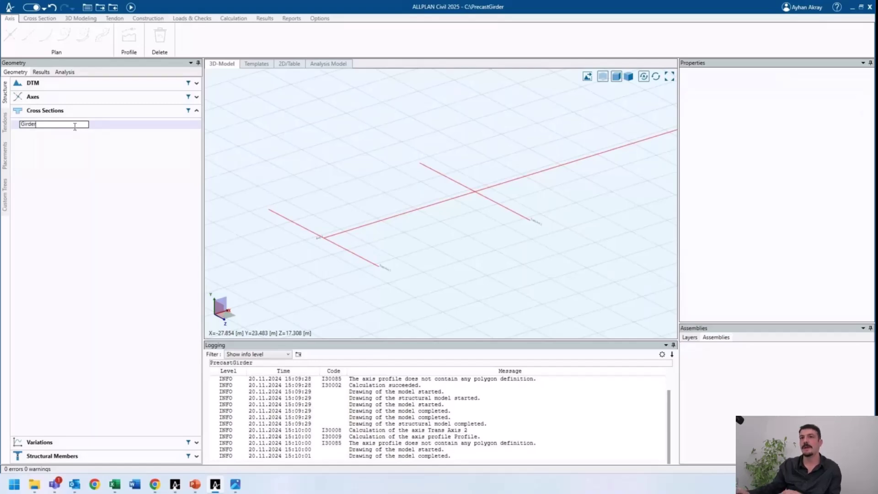
key(Return)
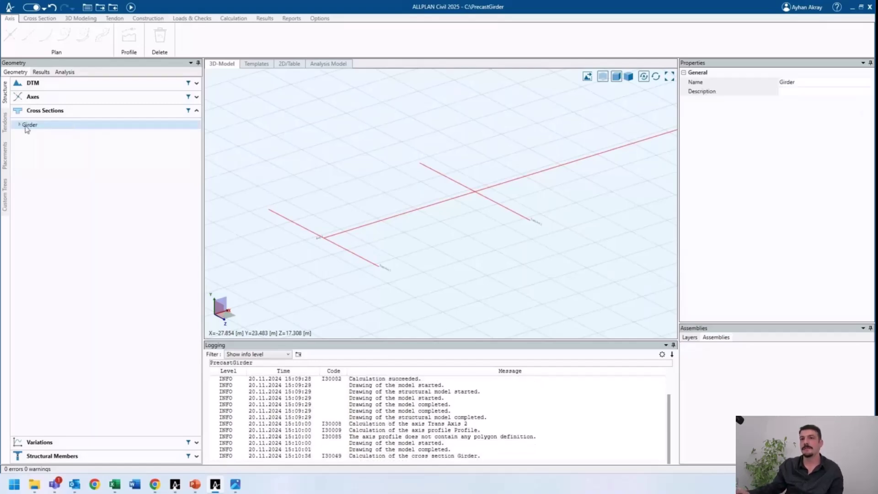
- Open the Girder cross section in its 2D view and bring up the cross-section modelling tools
double_click(52, 125)
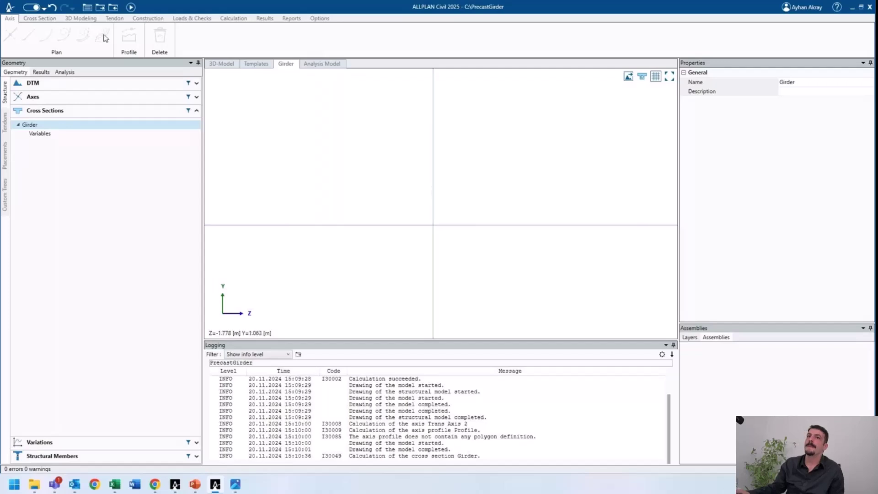
click(51, 20)
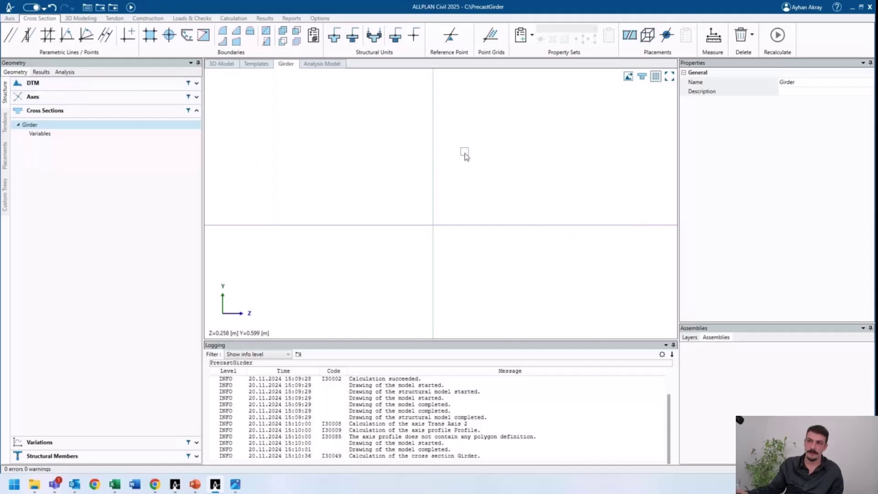
middle_drag(465, 157, 460, 190)
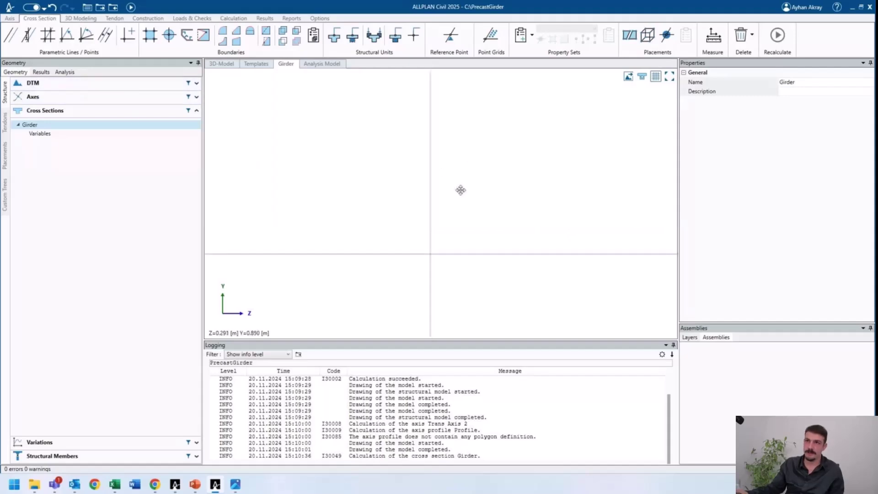
- Inspect the properties of the Girder section's horizontal reference line Zloc
click(28, 34)
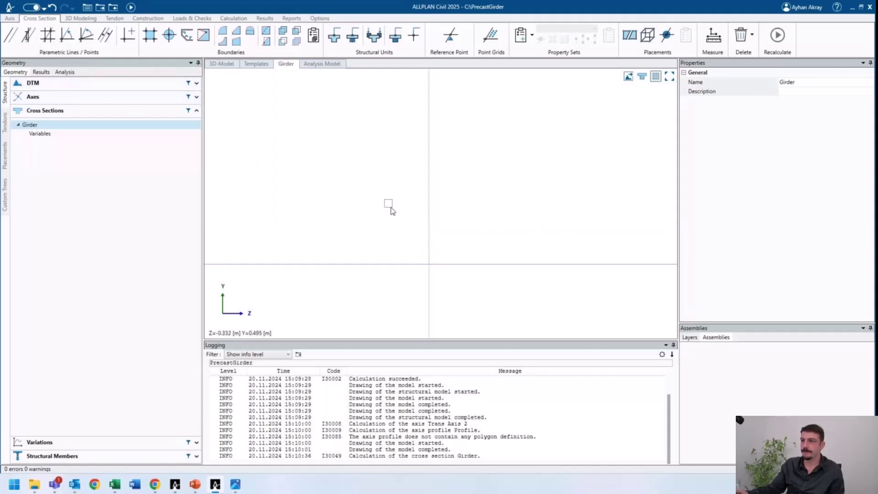
click(474, 269)
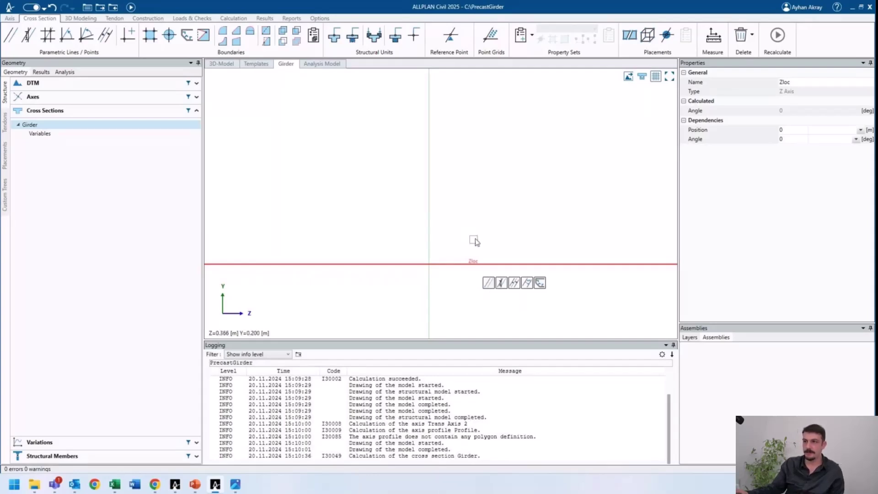
key(Escape)
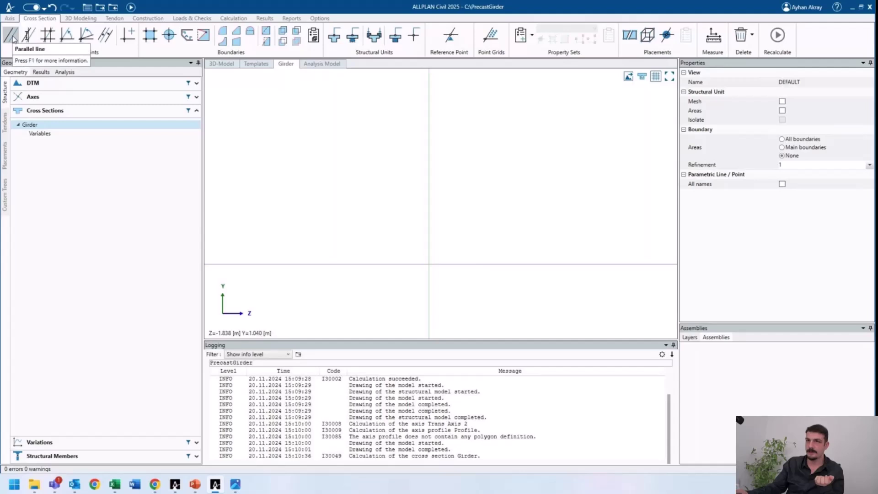
- Try a parallel line about 0.49 m above the Girder section's horizontal reference line
click(13, 39)
click(467, 265)
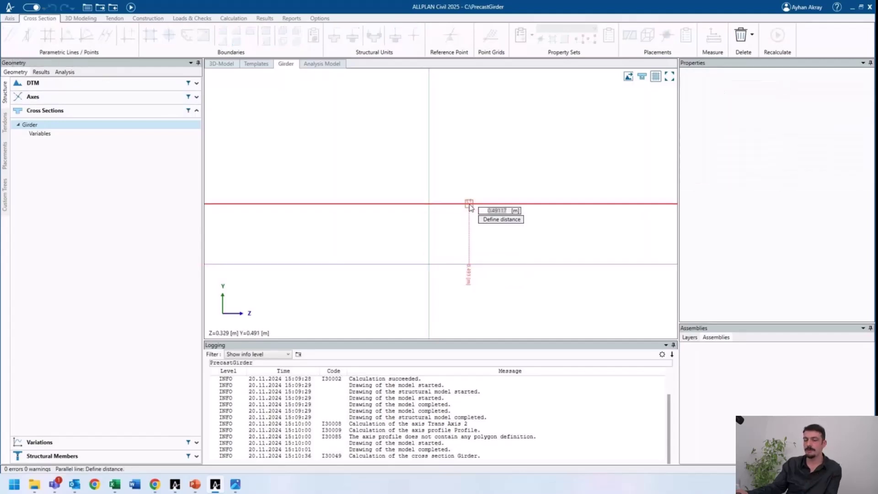
click(470, 207)
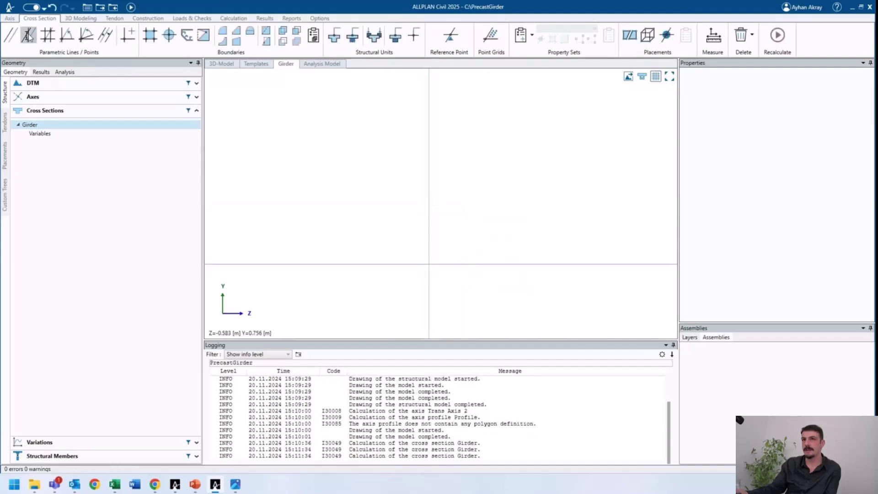
- Create a parallel line 1.8 m above the Girder section's horizontal reference line
click(14, 34)
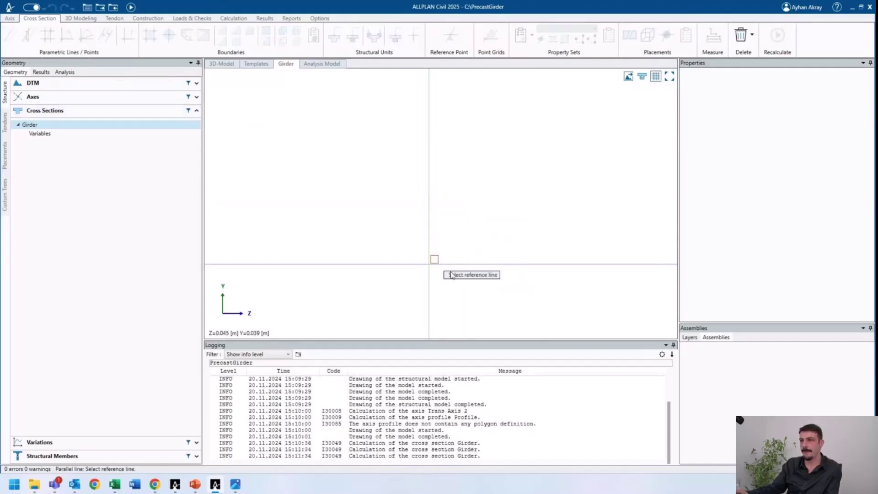
click(465, 264)
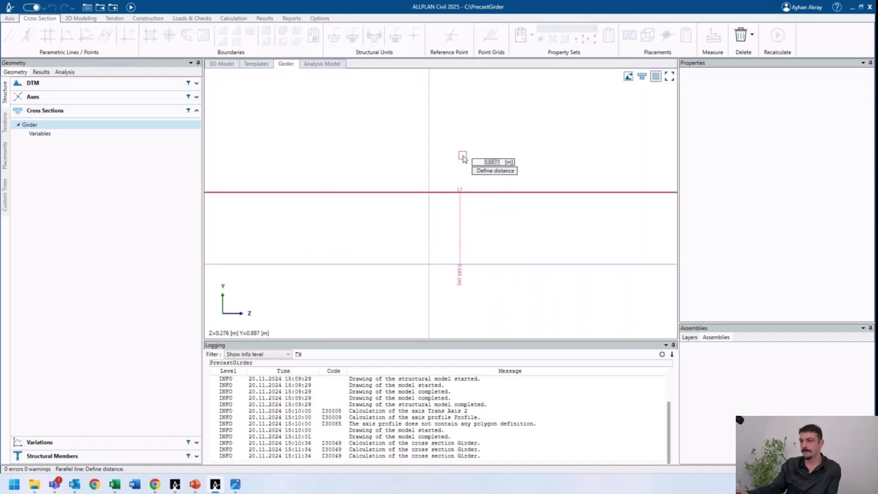
text(1.8)
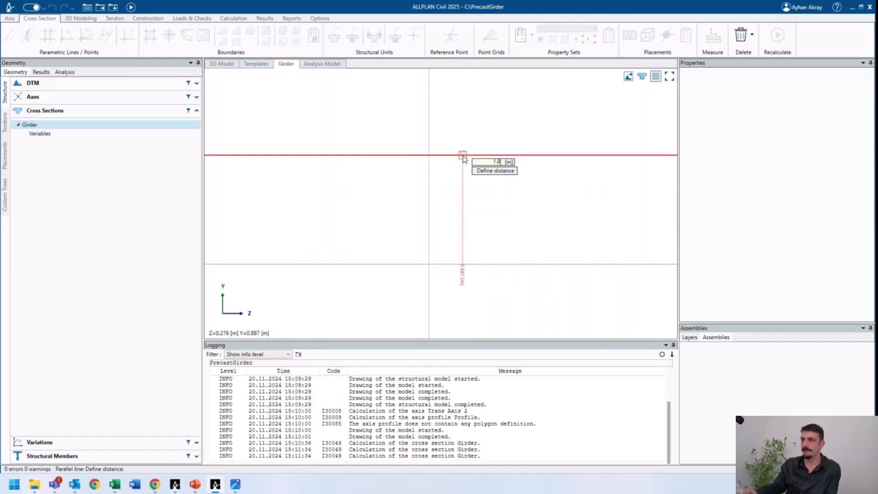
key(Return)
key(Escape)
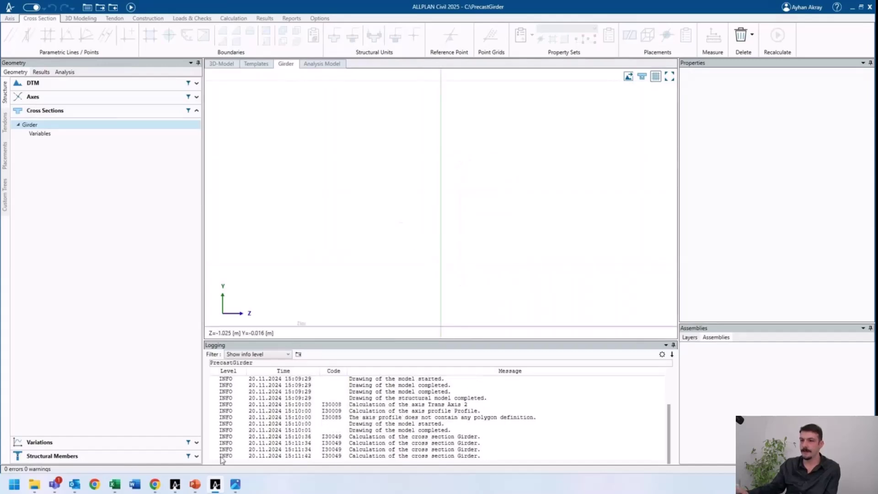
- Switch to the PowerPoint file Cross Sections.pptx and enlarge it to examine the dimensioned girder section on slide 1
click(200, 487)
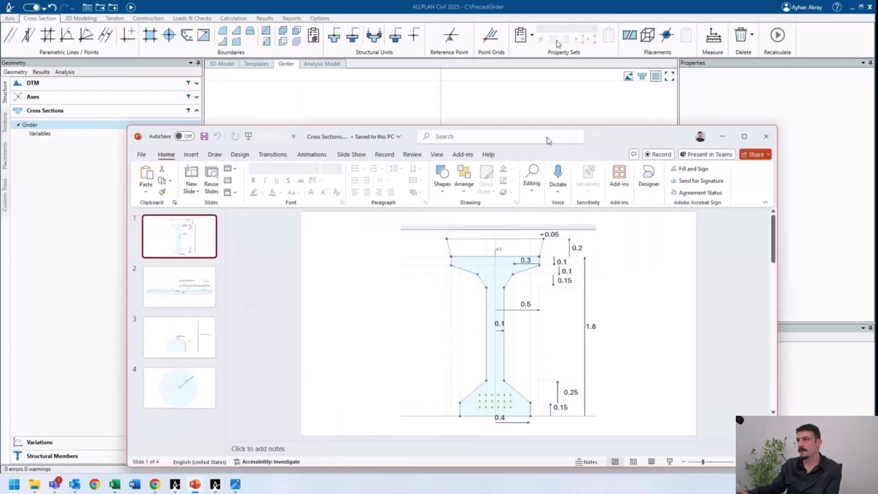
drag(548, 141, 523, 4)
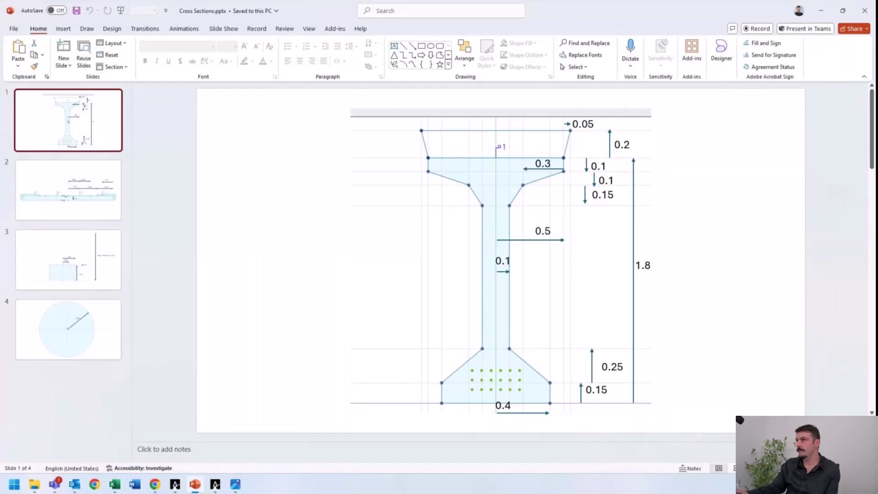
- Switch to the GoTo Webinar page to view its shared geometry images under Materials, and return to the Girder section in ALLPLAN Civil
drag(876, 91, 641, 2)
click(808, 67)
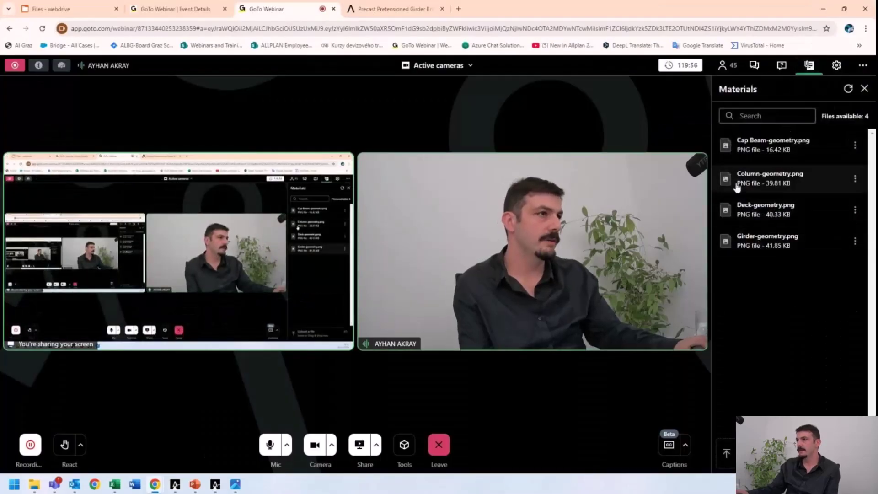
drag(662, 7, 877, 7)
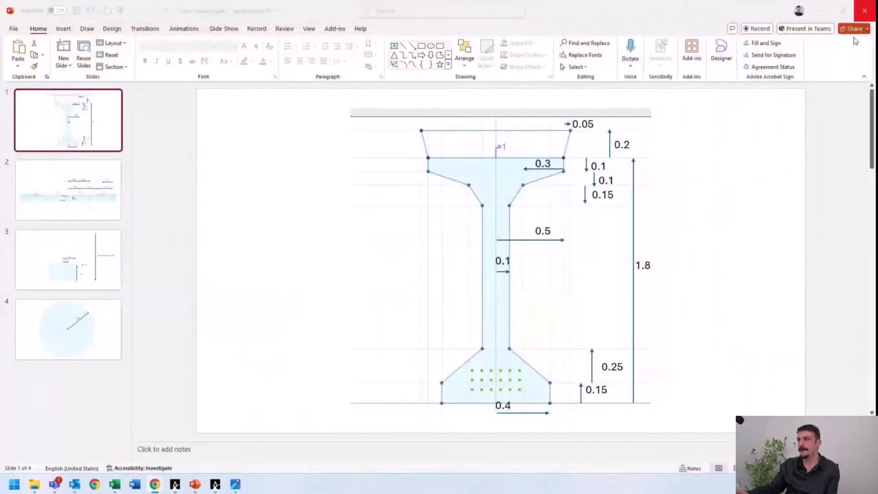
click(822, 11)
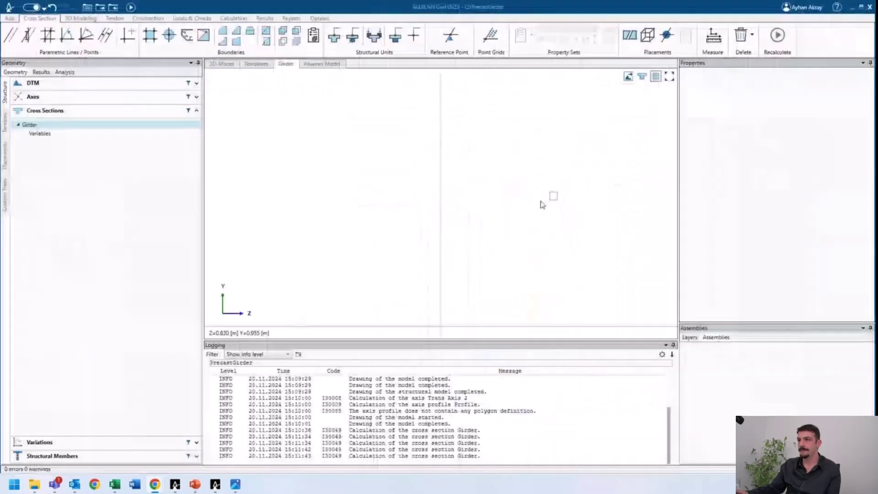
- Try a distance of 1.5 m for the parallel line above the horizontal reference line, and restore it to 1.8 m
click(522, 100)
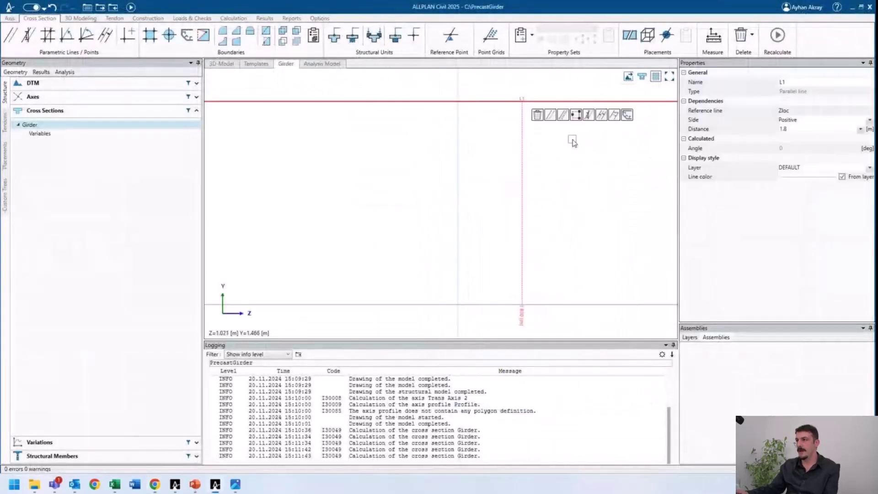
double_click(789, 129)
text(1.5)
key(Return)
middle_drag(532, 197, 465, 196)
double_click(785, 130)
text(1.8)
key(Return)
click(445, 187)
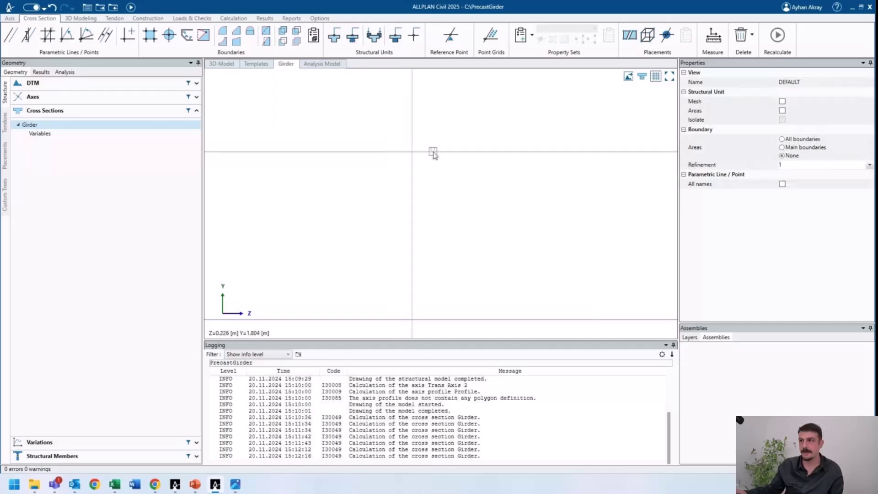
- Select the 1.8 m line, switch to Cross Sections.pptx to check the girder's top flange dimensions, and return to ALLPLAN Civil
click(433, 152)
click(236, 484)
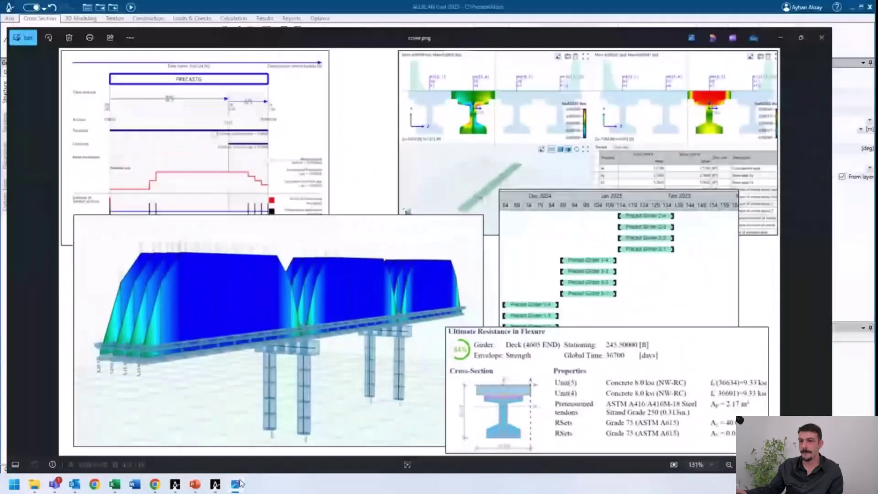
click(236, 484)
click(196, 484)
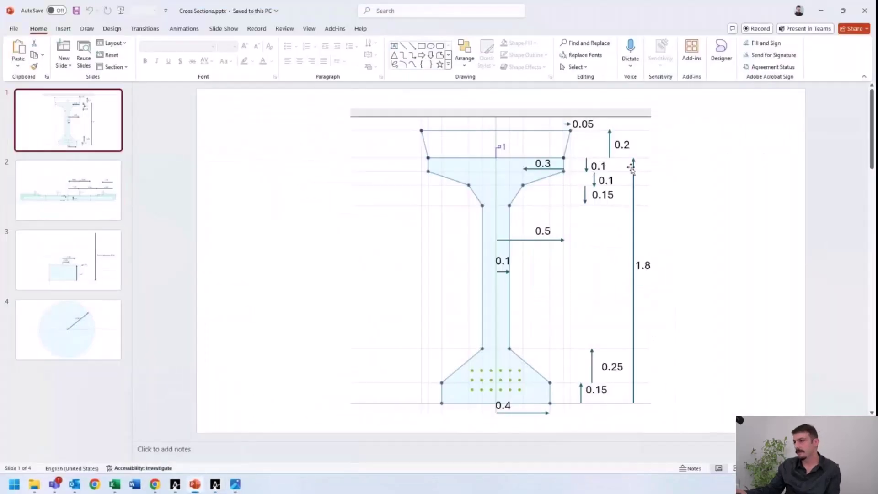
click(821, 10)
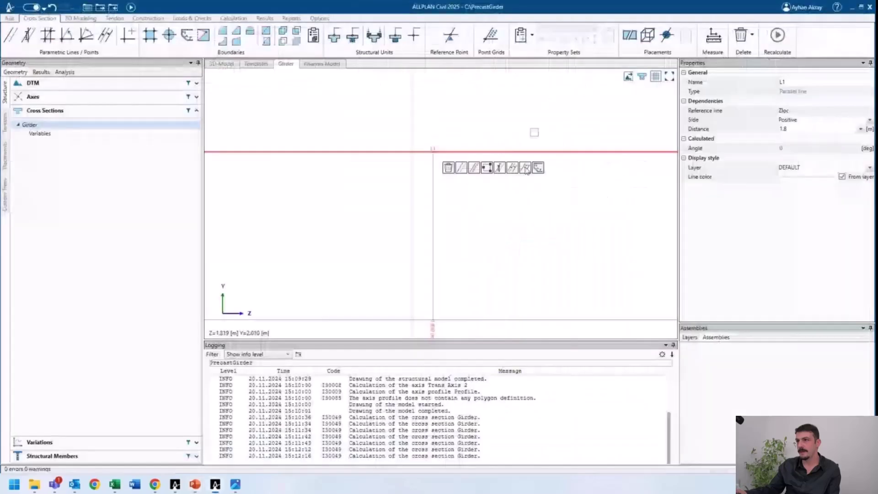
- Create three successive parallel lines below the 1.8 m line, each offset from the previous one by 0.1, 0.1 and 0.15 m
click(461, 167)
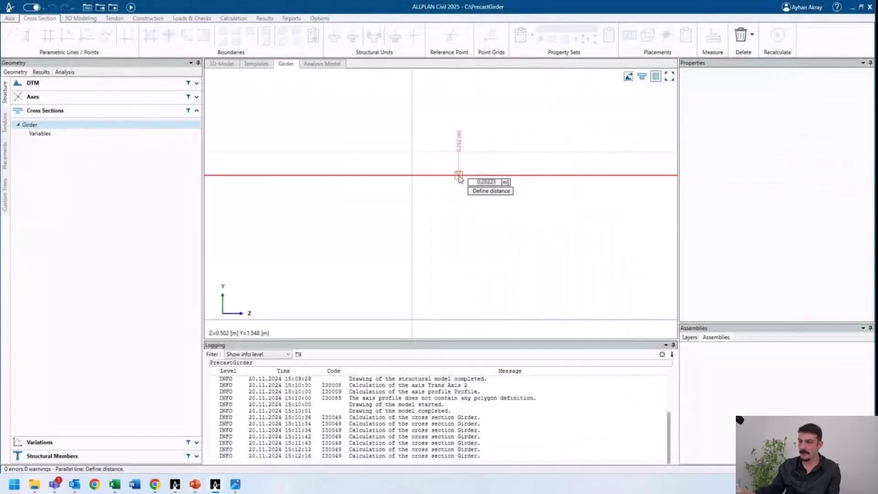
text(0.1)
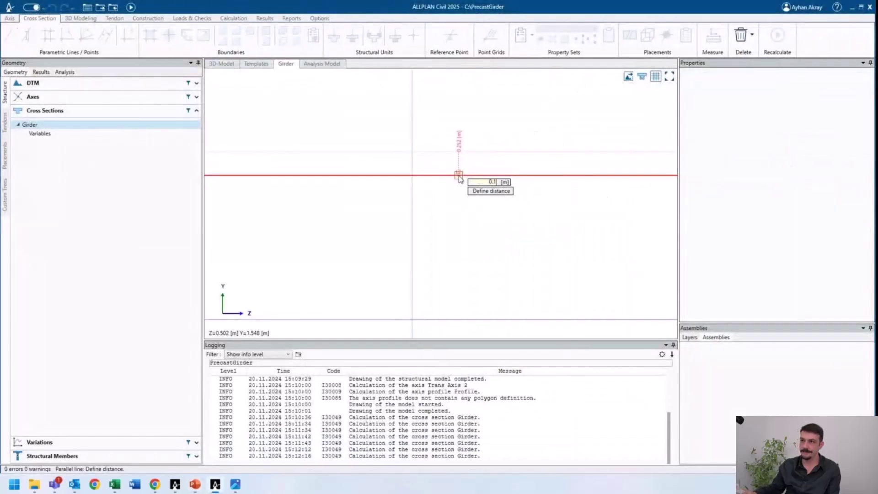
key(Return)
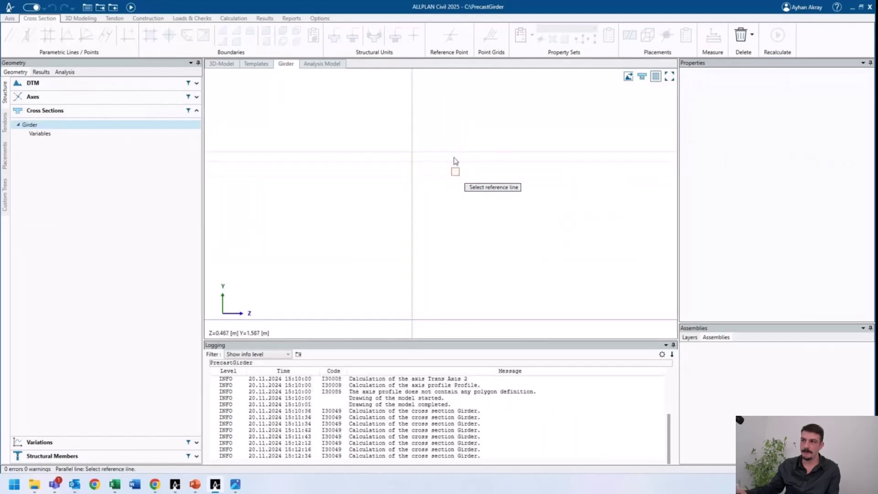
click(479, 161)
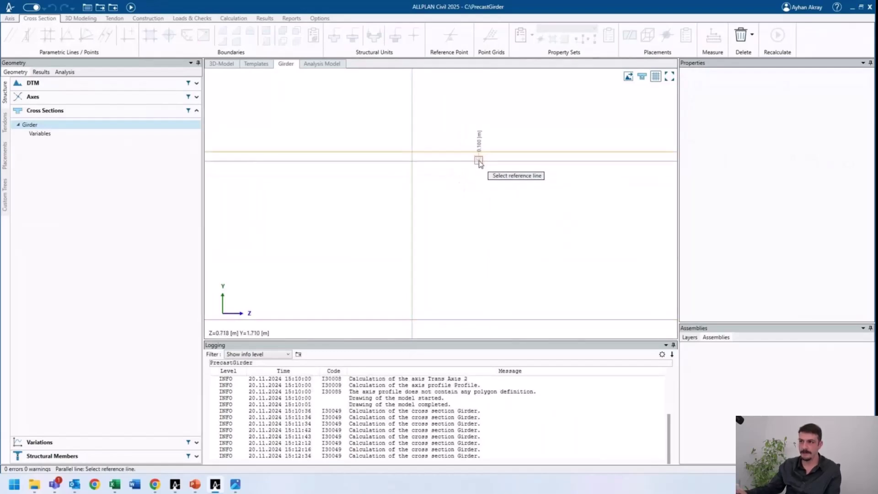
text(0.1)
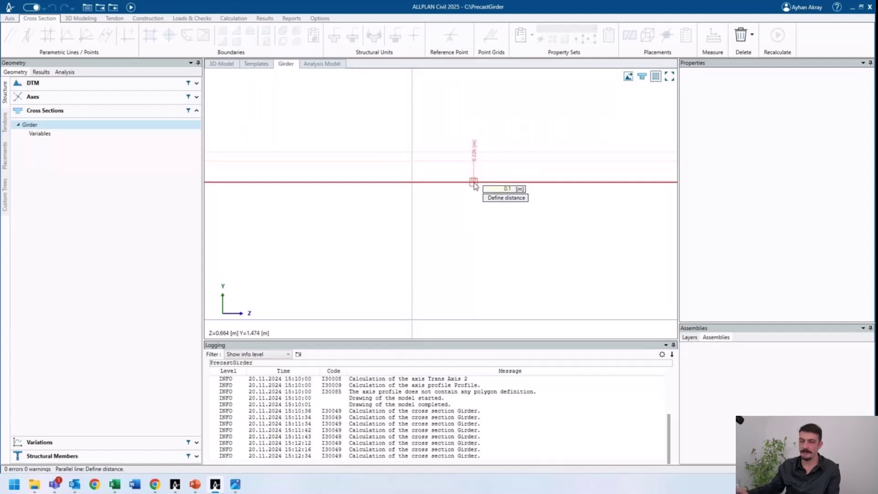
key(Return)
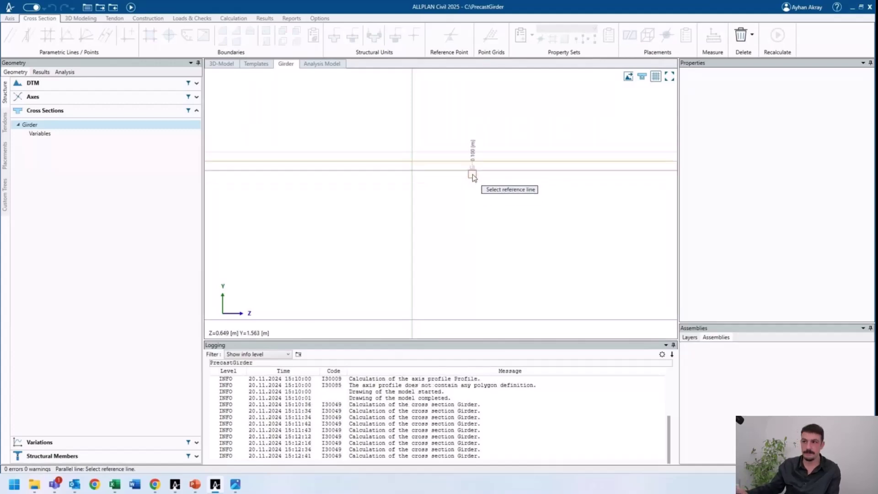
click(477, 172)
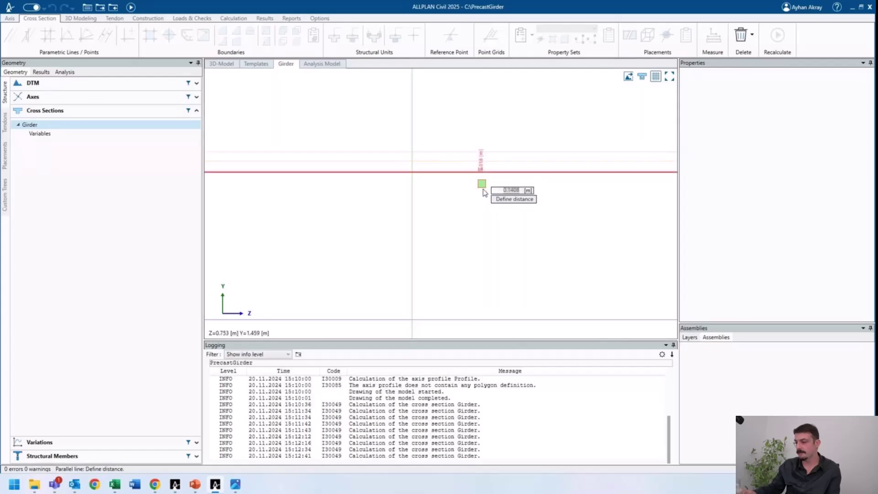
click(483, 191)
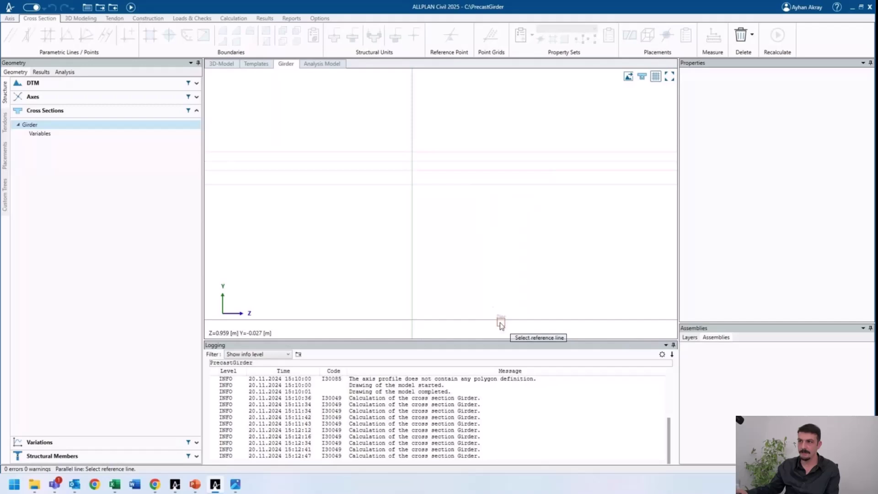
- Create a parallel line 0.2 m above the 1.8 m line of the Girder section
click(470, 155)
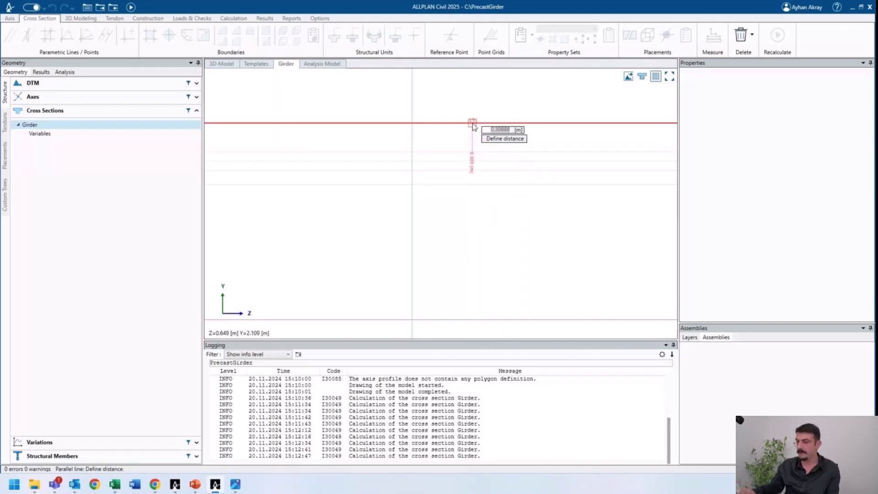
text(0.2)
key(Return)
- Create a parallel line 0.15 m above the horizontal reference line and another 0.25 m above that one
click(467, 321)
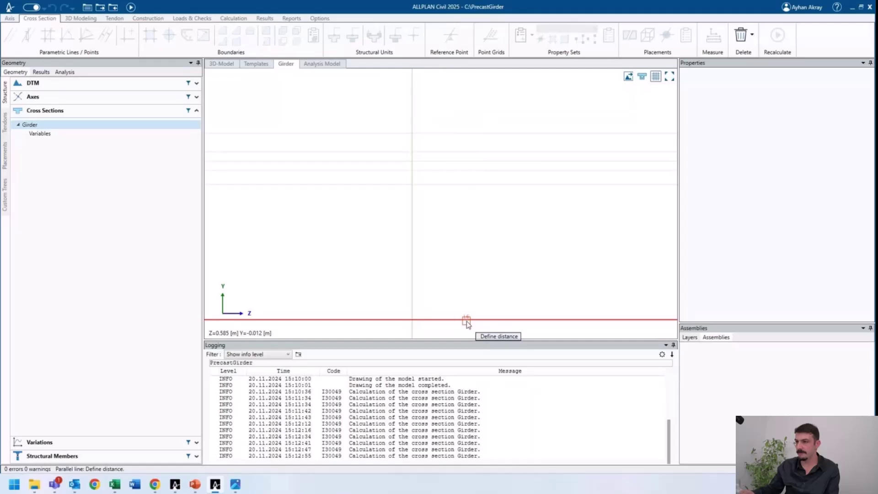
click(467, 295)
click(469, 306)
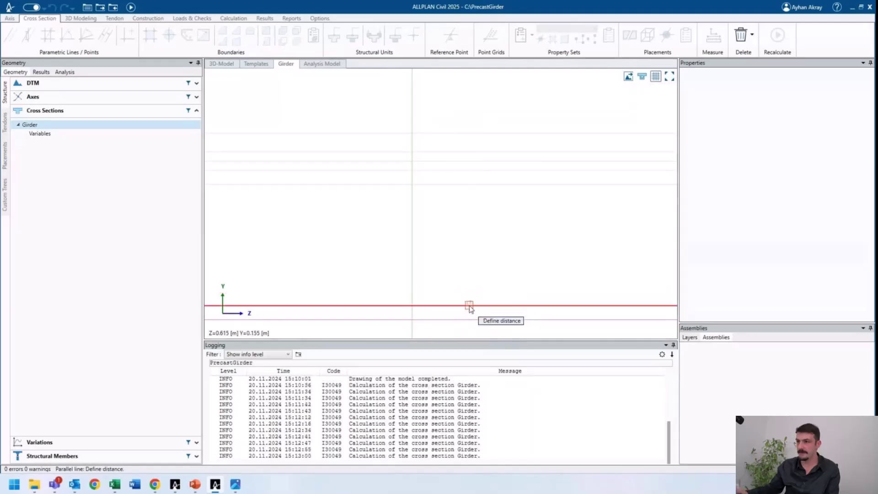
click(473, 273)
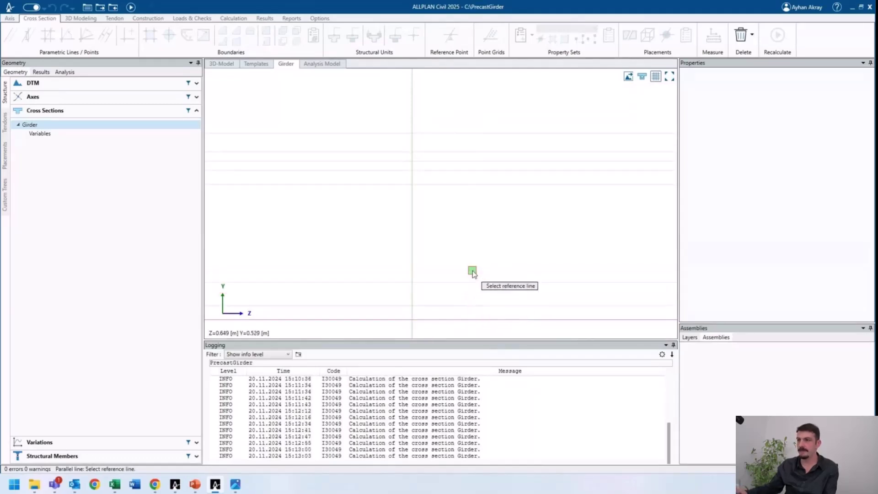
key(Escape)
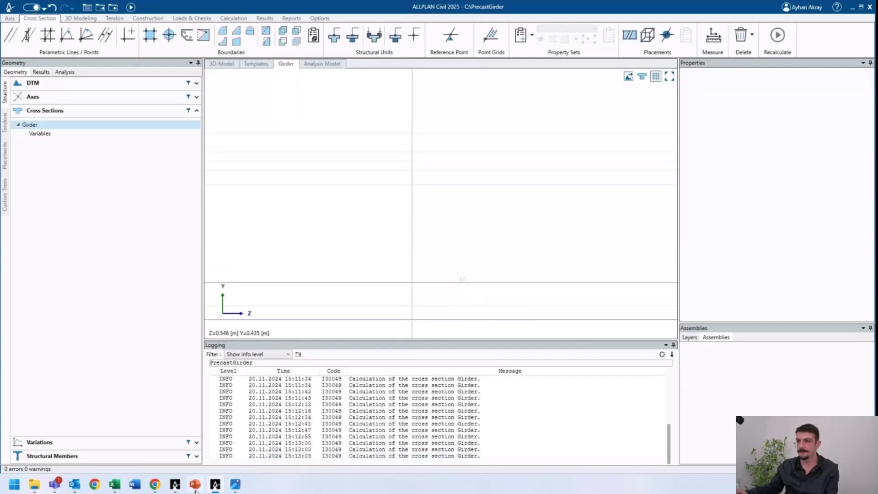
- Check the widths in Cross Sections.pptx and create vertical parallel lines 0.5 m and 0.4 m to the right of the vertical reference line
click(195, 490)
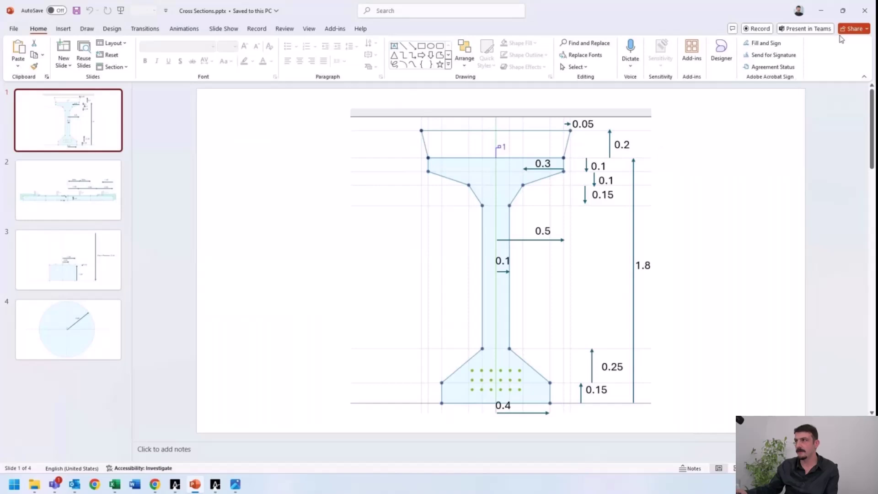
click(821, 10)
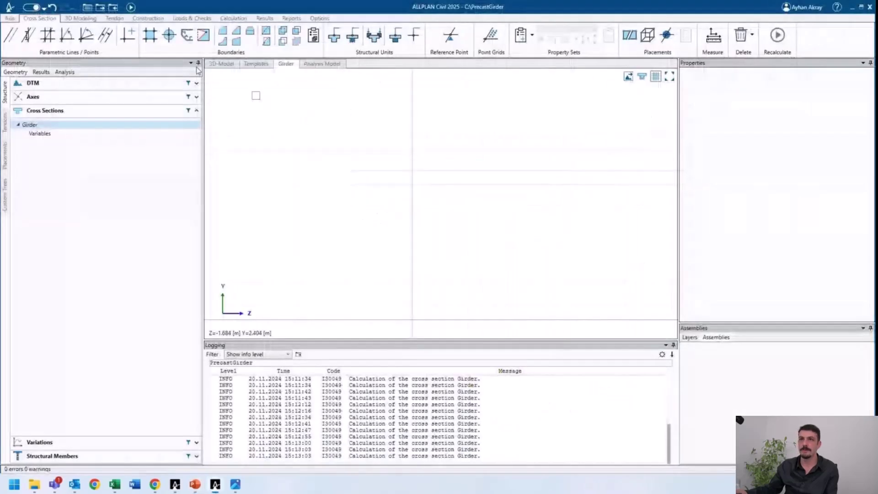
click(28, 36)
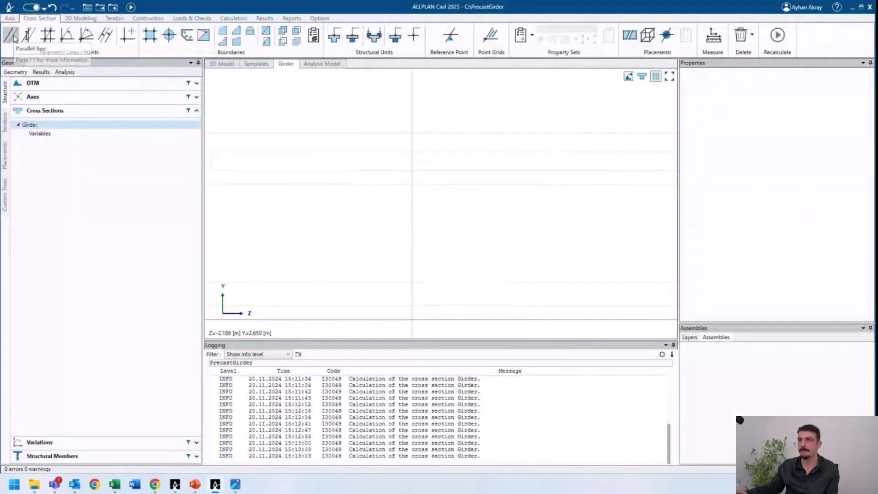
click(412, 116)
text(0.5)
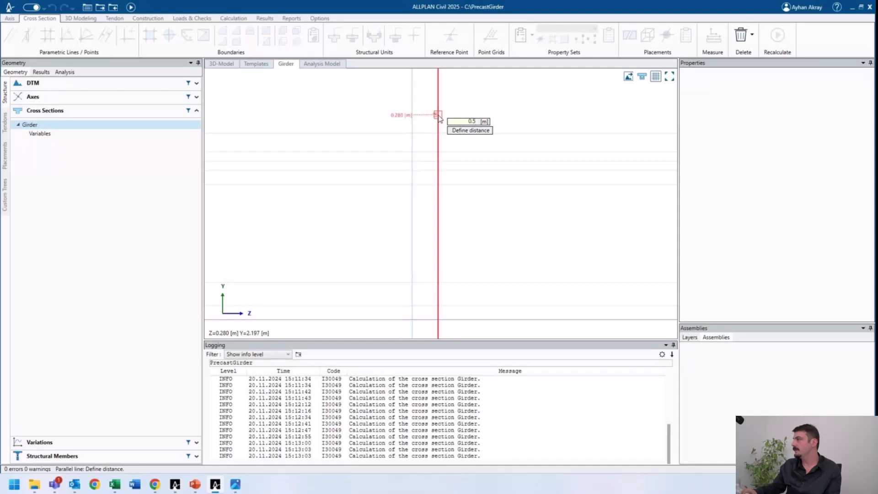
key(Return)
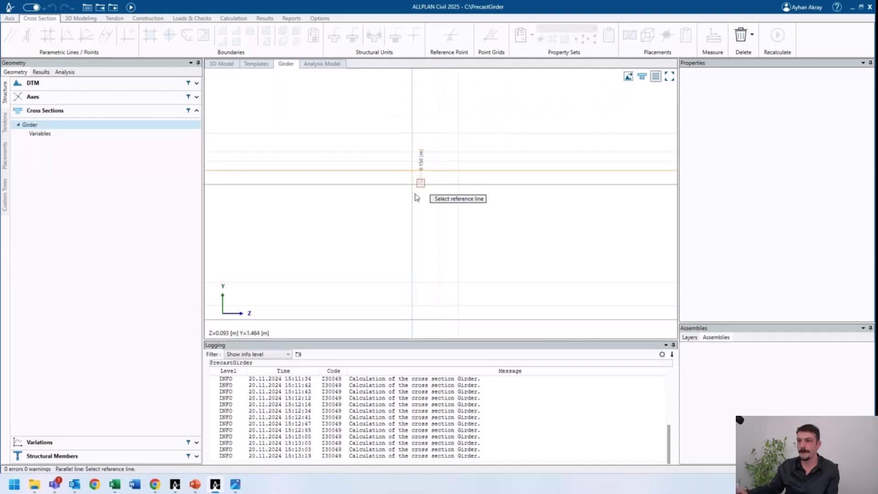
click(409, 212)
text(0.4)
key(Return)
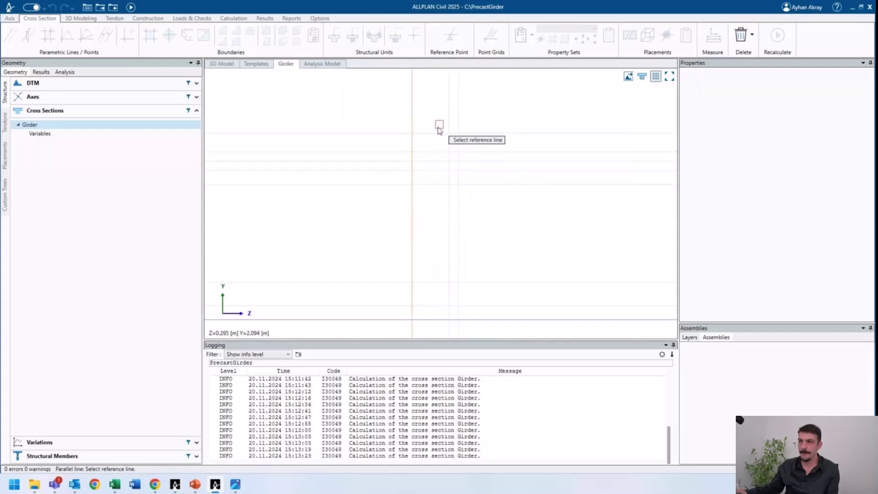
- Create a parallel line 0.1 m right of the vertical reference line and another 0.3 m left of the 0.5 m line
click(410, 123)
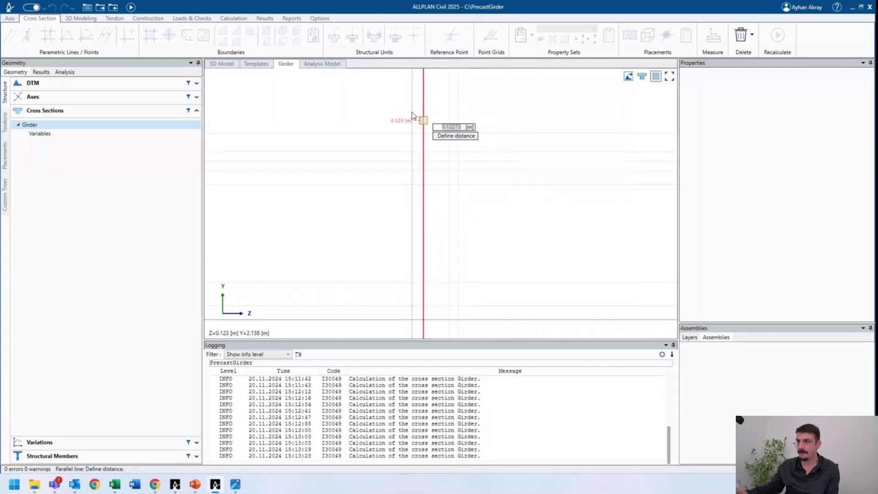
click(429, 113)
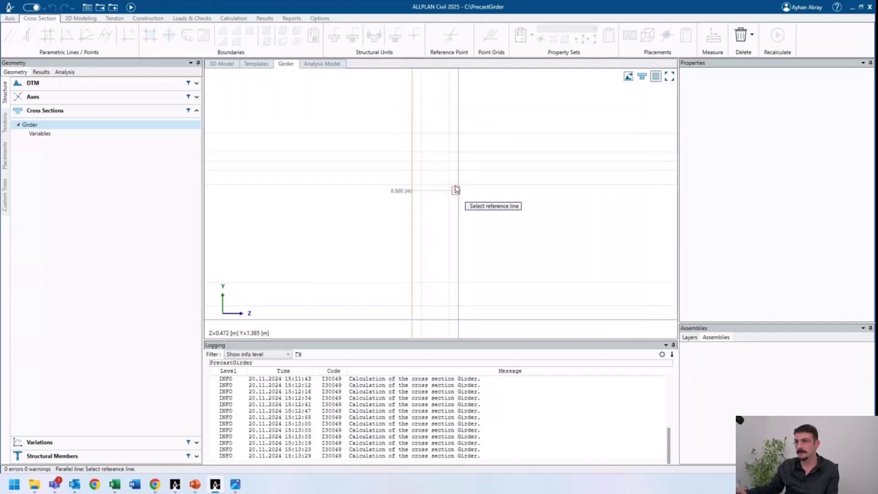
click(456, 120)
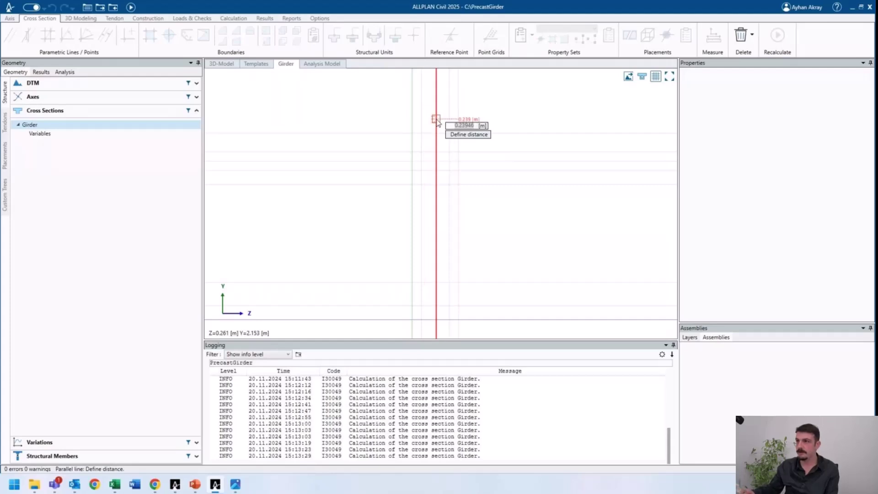
click(437, 122)
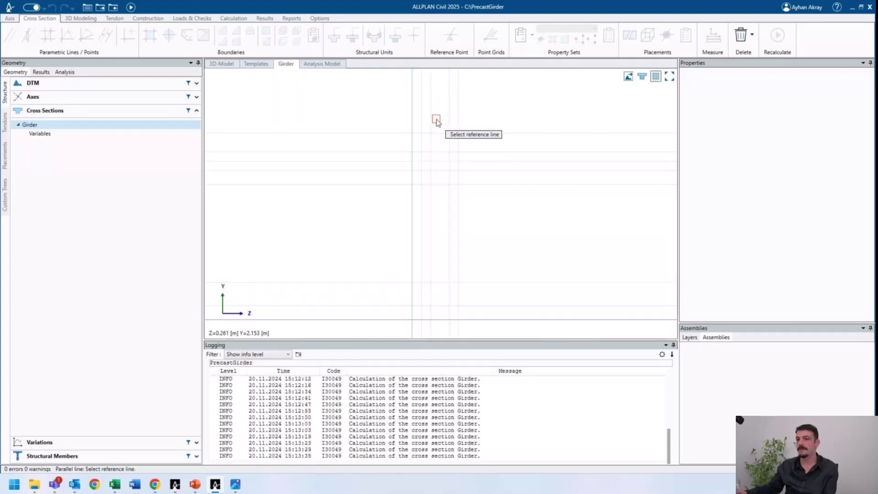
- Switch to Cross Sections.pptx to examine the 0.5 and 0.3 dimensions, and return to ALLPLAN Civil to inspect the 0.3 m parallel line's properties
click(194, 487)
click(545, 239)
click(543, 232)
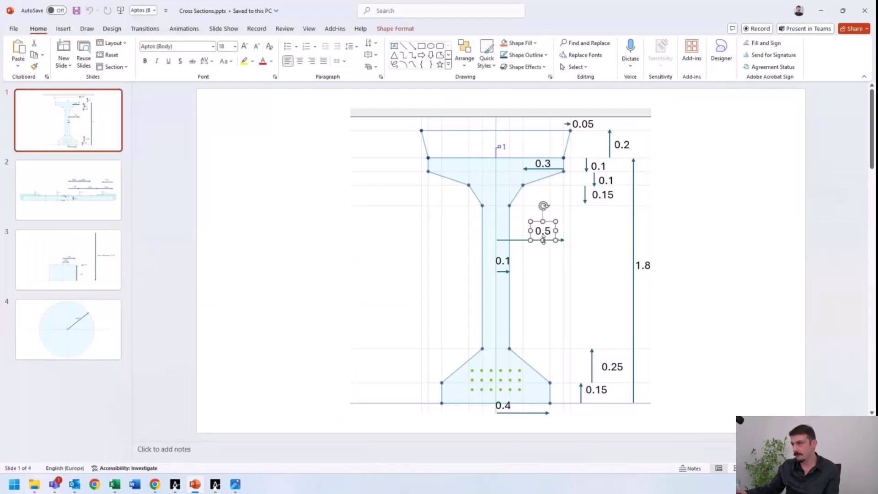
click(518, 240)
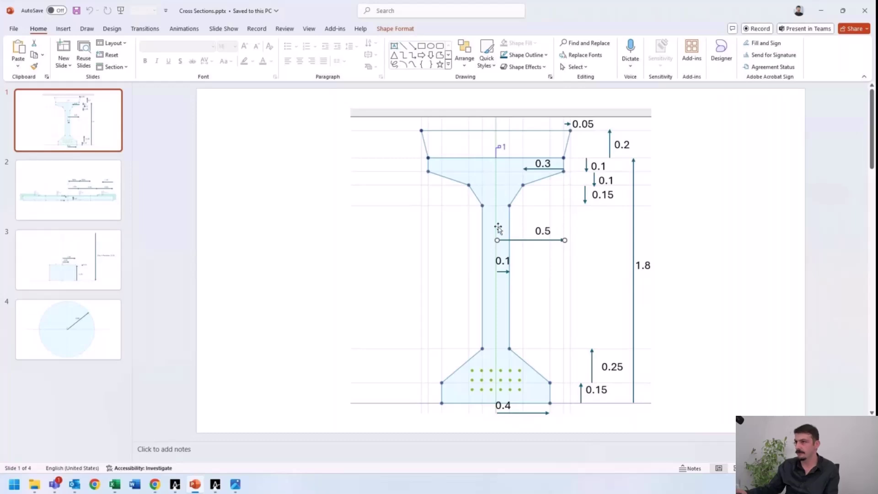
click(547, 164)
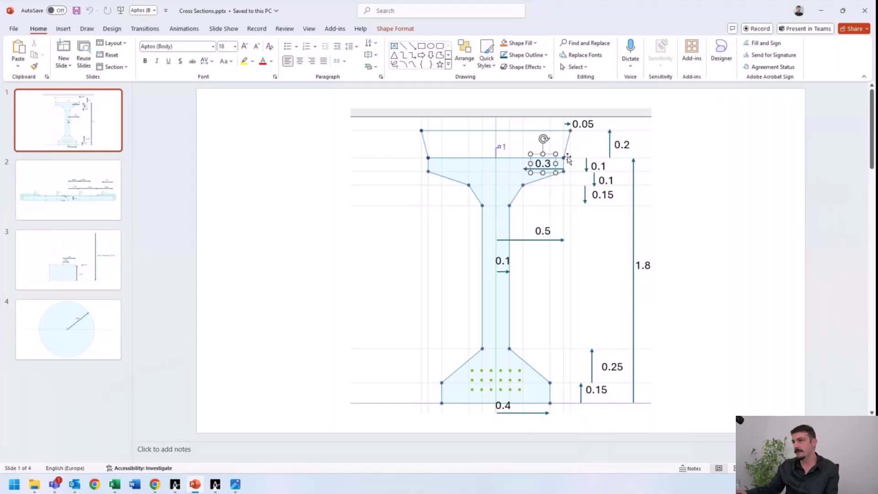
click(822, 12)
click(430, 120)
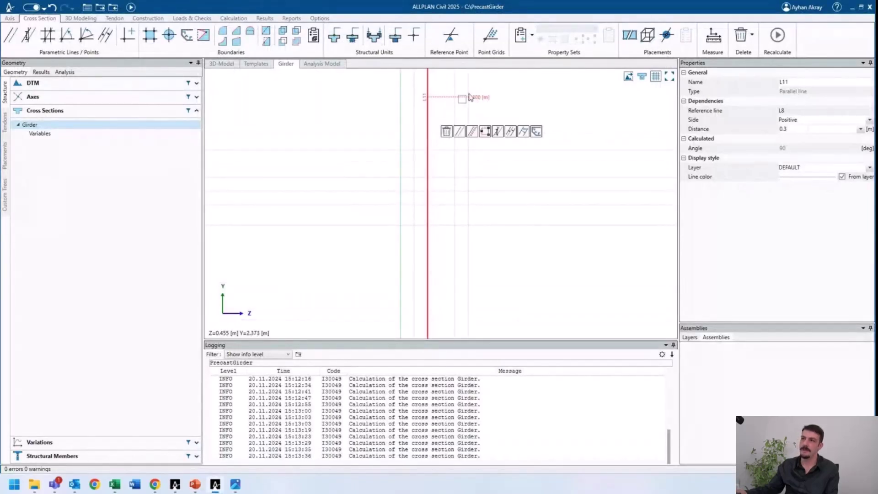
click(544, 99)
scroll(511, 132, down, 1)
click(432, 136)
click(463, 153)
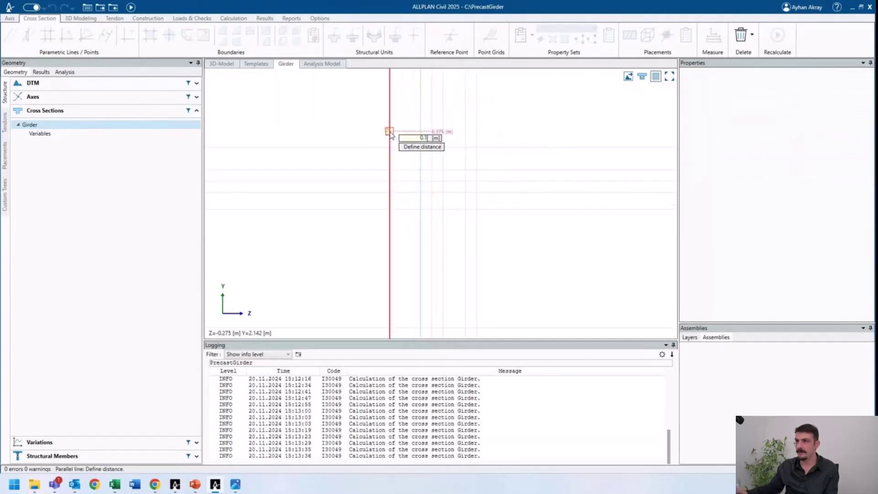
key(Return)
click(507, 272)
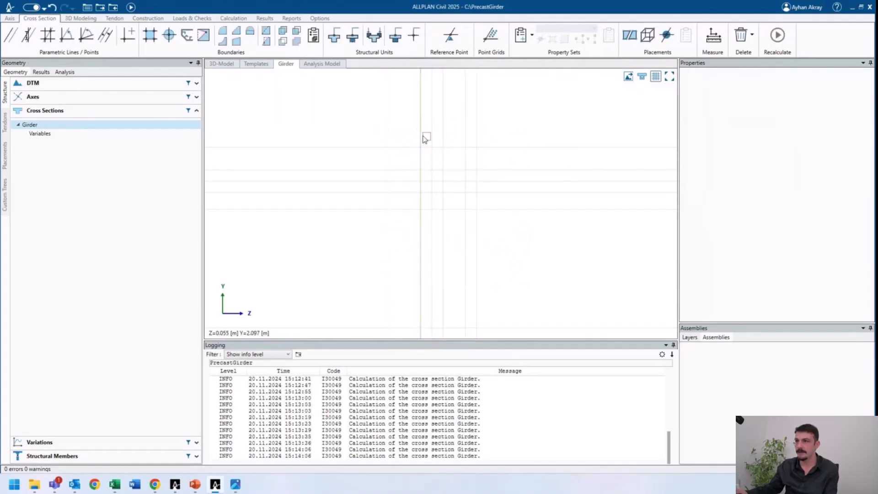
- Create parallel lines 0.1 m and 0.5 m to the left of the vertical reference line
click(421, 135)
click(437, 154)
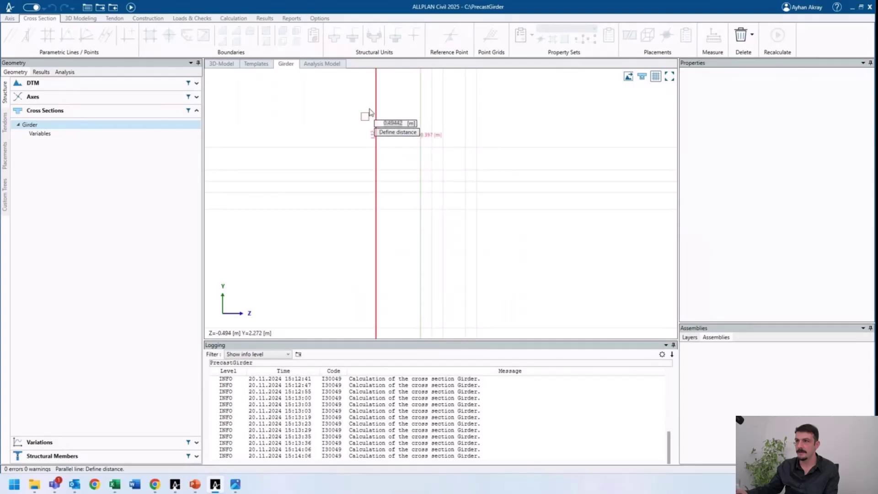
text(0.1)
key(Return)
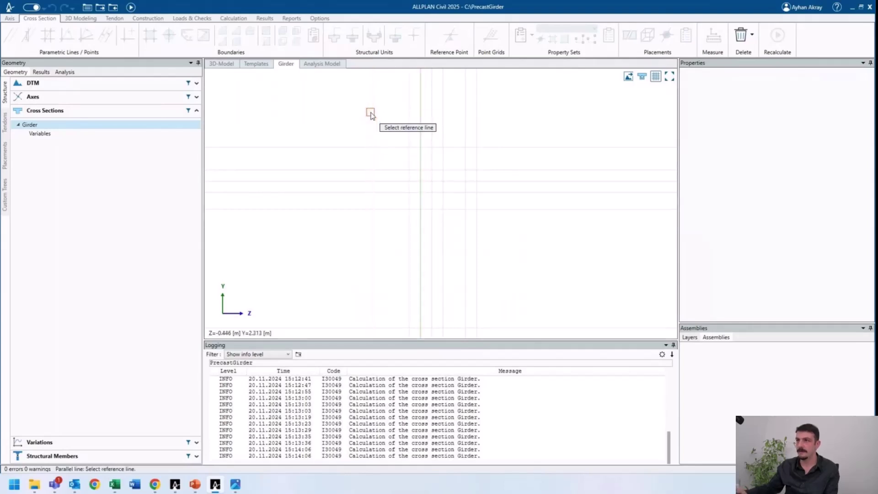
click(425, 136)
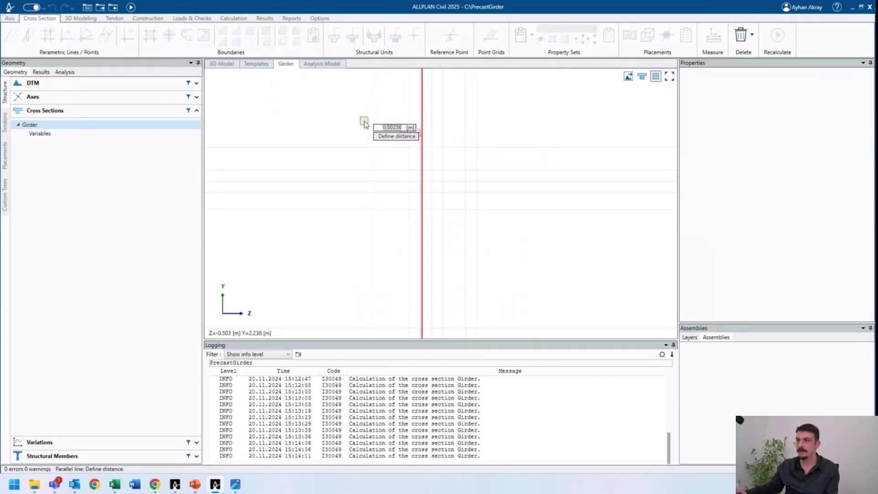
click(365, 122)
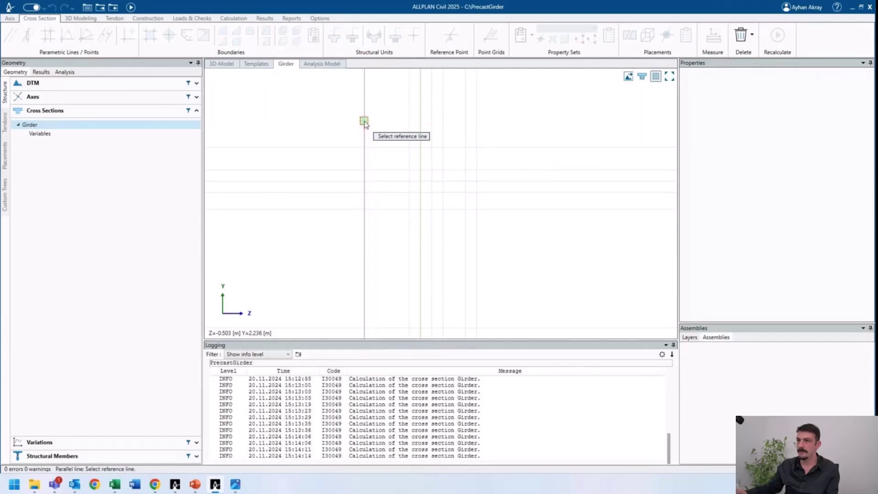
- Create a parallel line 0.4 m left of the vertical reference line and another 0.3 m right of the left 0.5 m line
click(420, 114)
text(0.4)
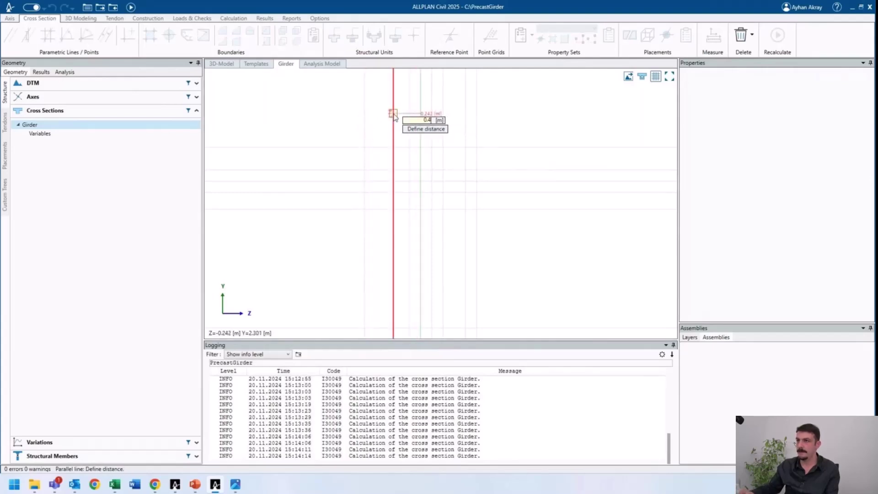
key(Return)
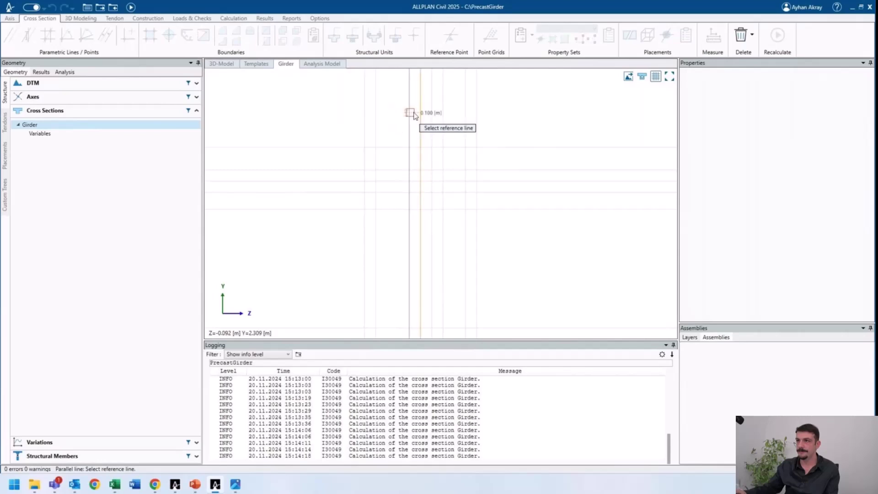
click(372, 114)
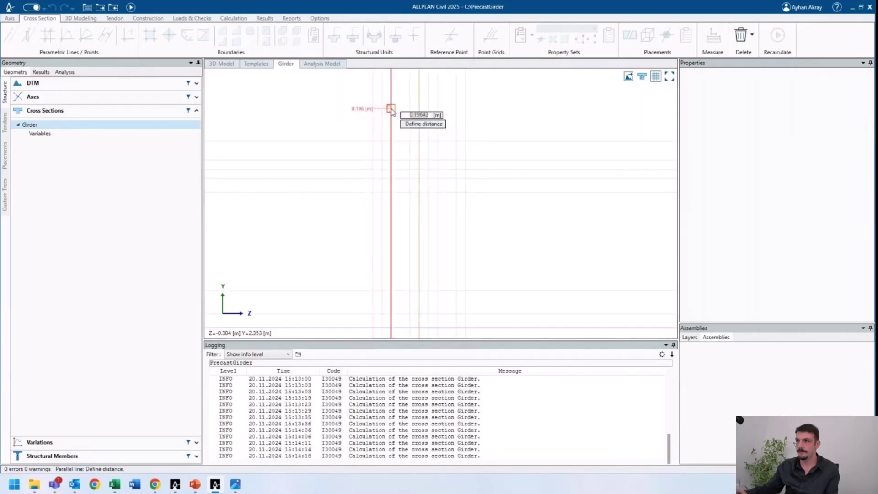
text(0.3)
key(Return)
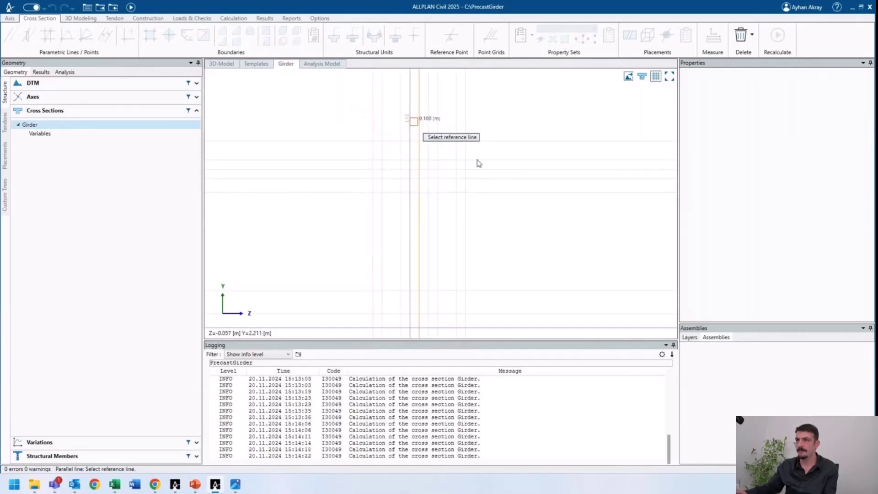
key(Escape)
- Check the top edge offset in Cross Sections.pptx and create parallel lines 0.05 m outside both the left and right 0.5 m lines
click(372, 114)
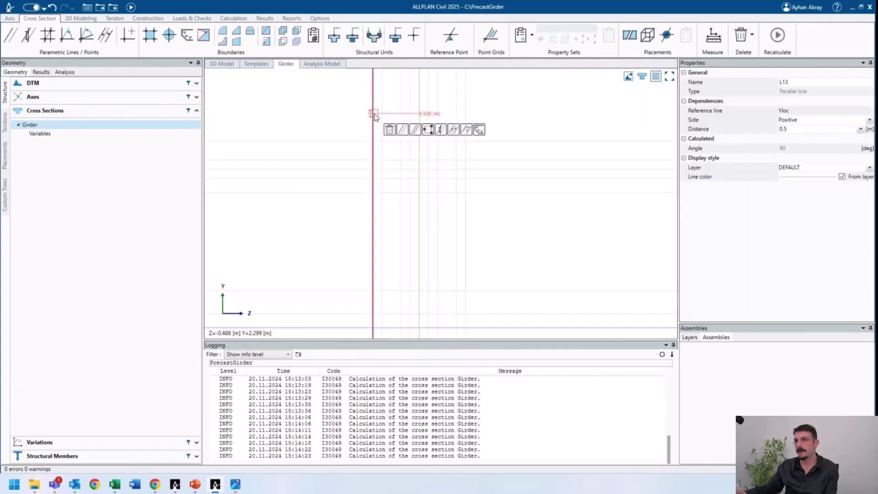
click(202, 487)
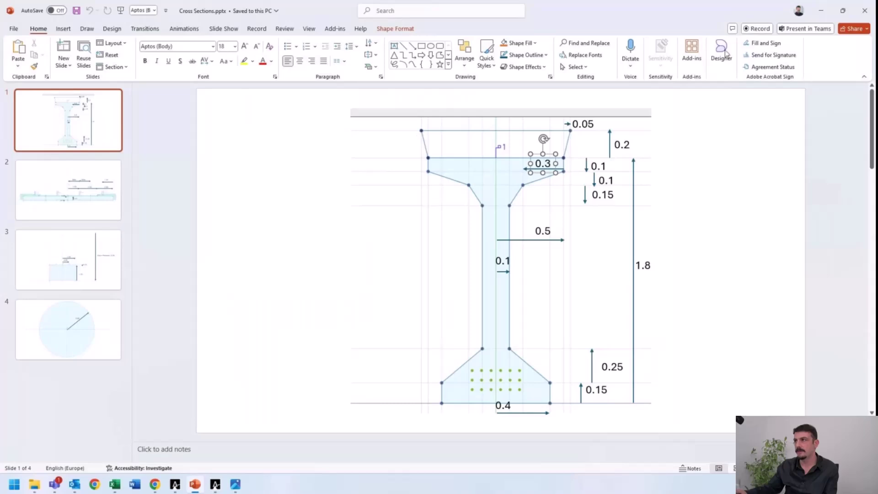
click(826, 9)
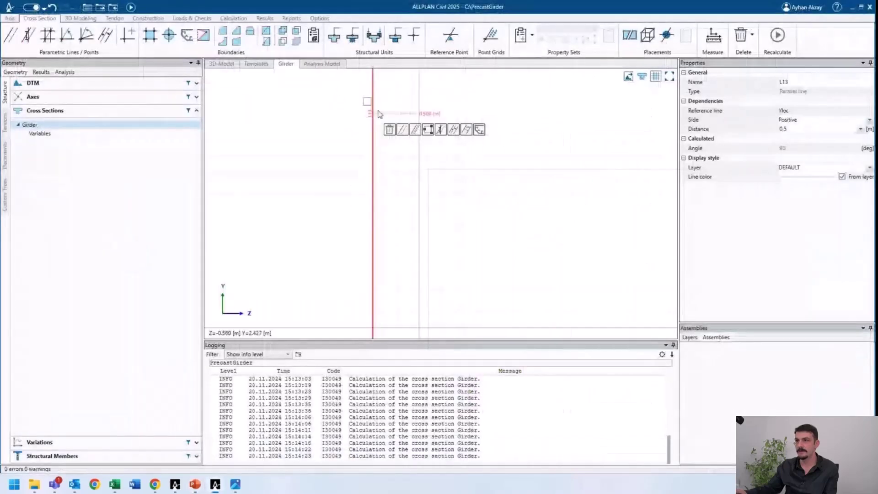
click(399, 130)
text(0)
key(Return)
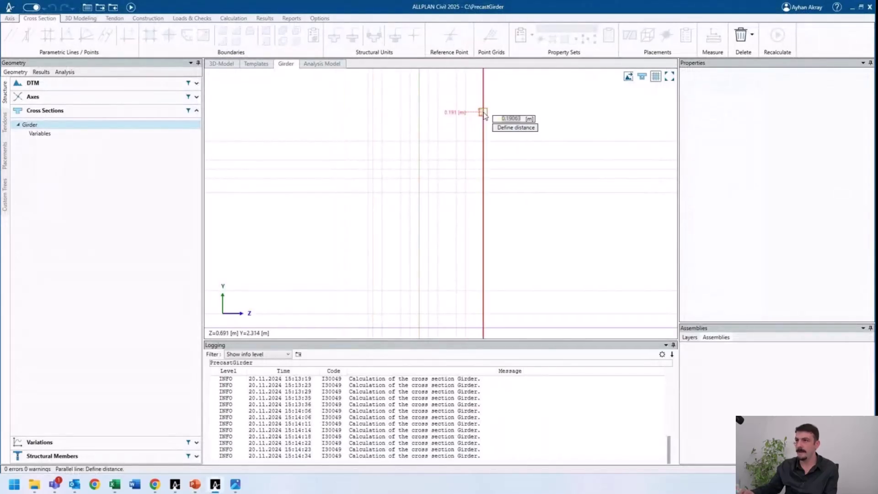
key(Escape)
key(Escape)
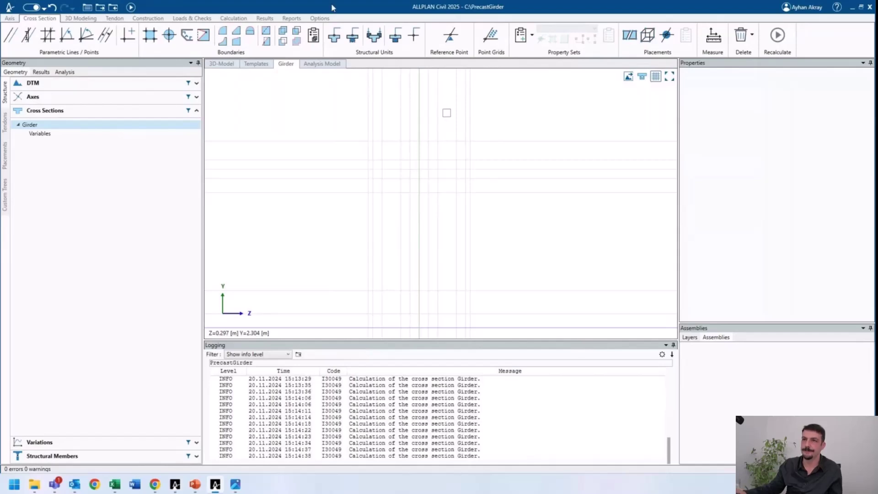
- Start the girder boundary at the top flange's right corner and trace its top edge, left side and left haunch points to the web
click(150, 40)
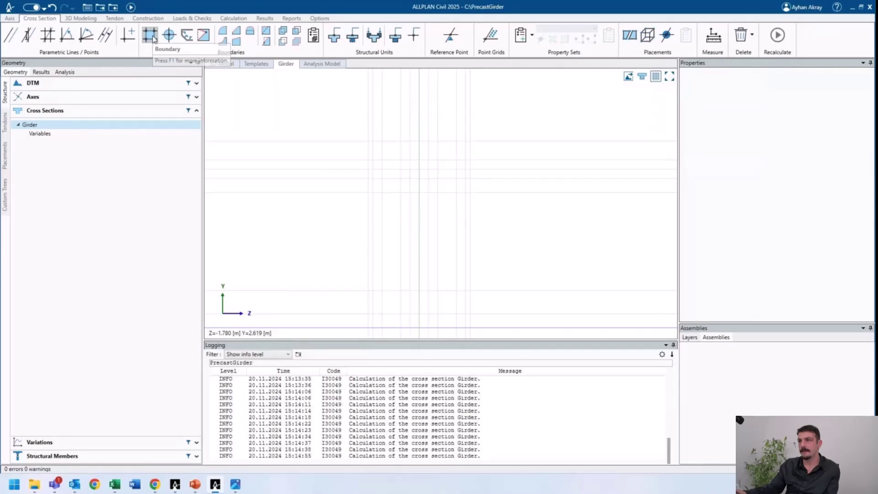
click(152, 38)
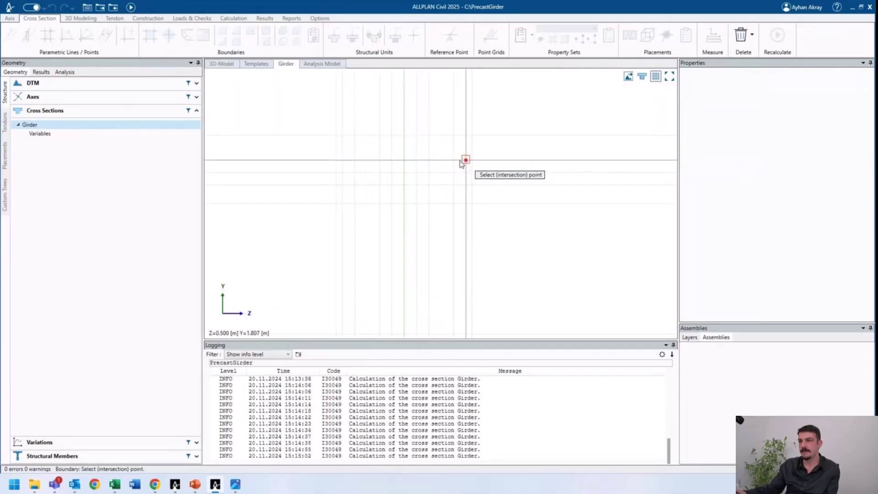
scroll(345, 164, up, 1)
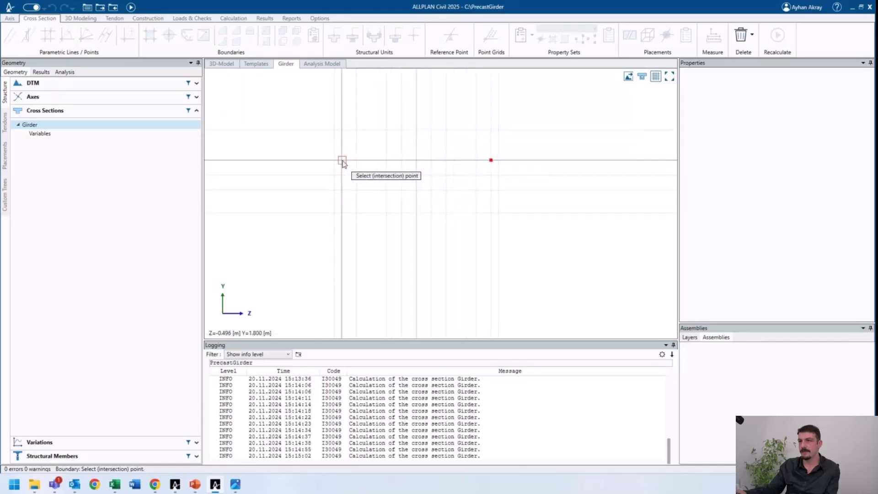
click(342, 160)
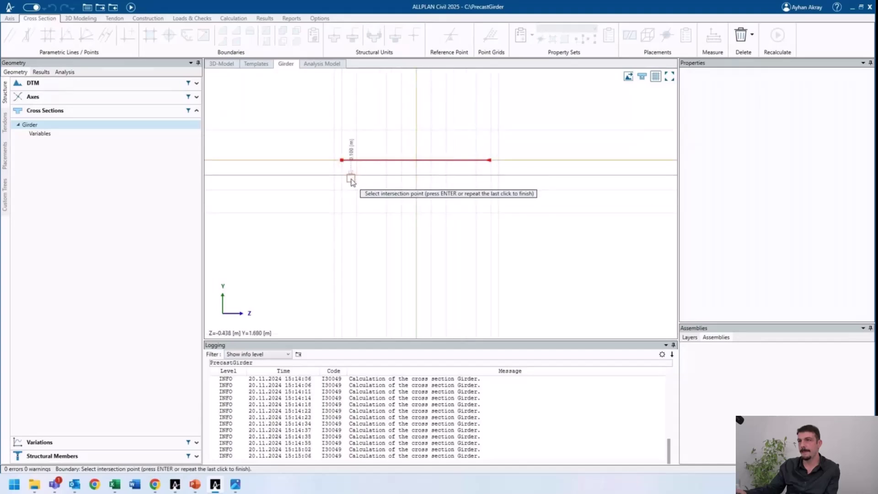
scroll(345, 179, down, 1)
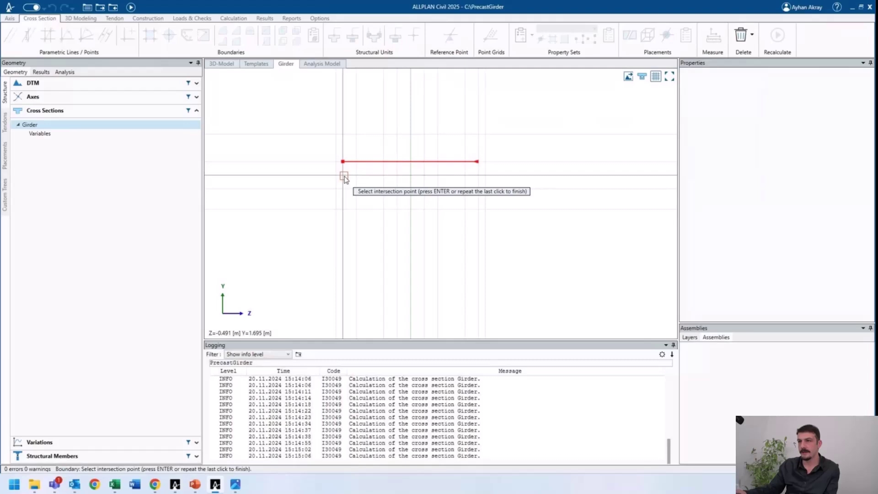
click(344, 176)
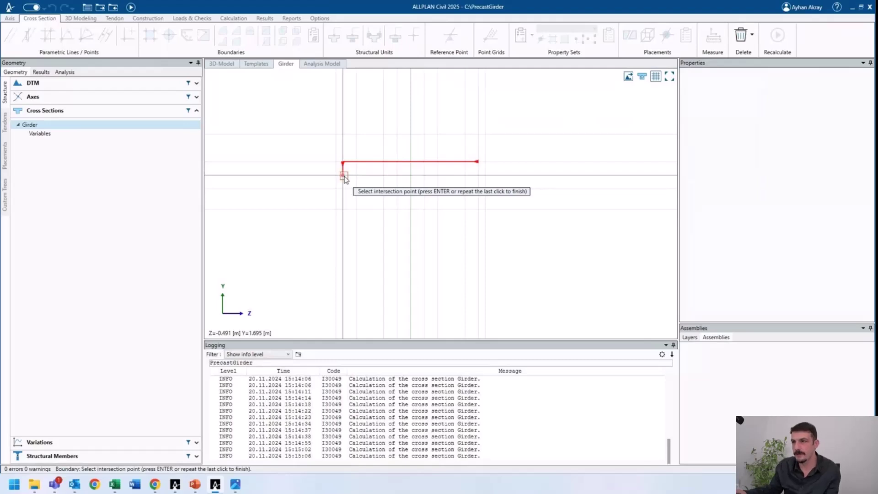
click(384, 189)
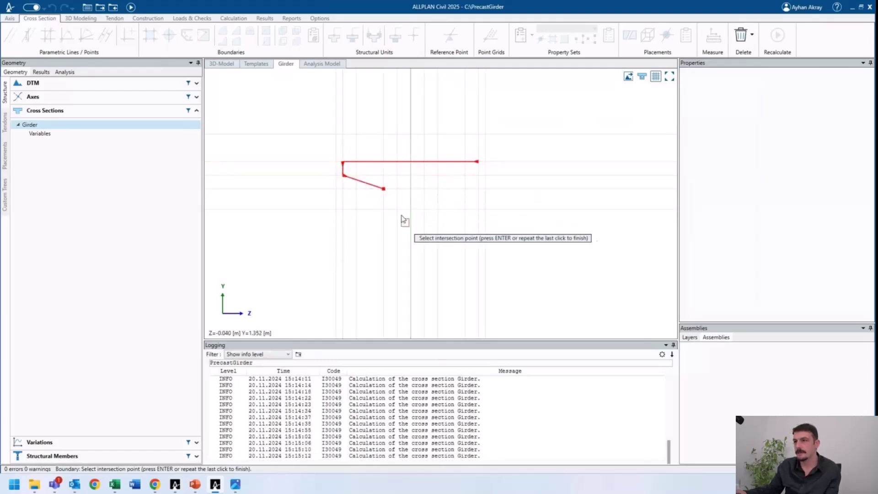
click(397, 209)
- Continue the boundary down the web's left side and around the bottom flange to the web's lower right corner
middle_drag(407, 336, 405, 183)
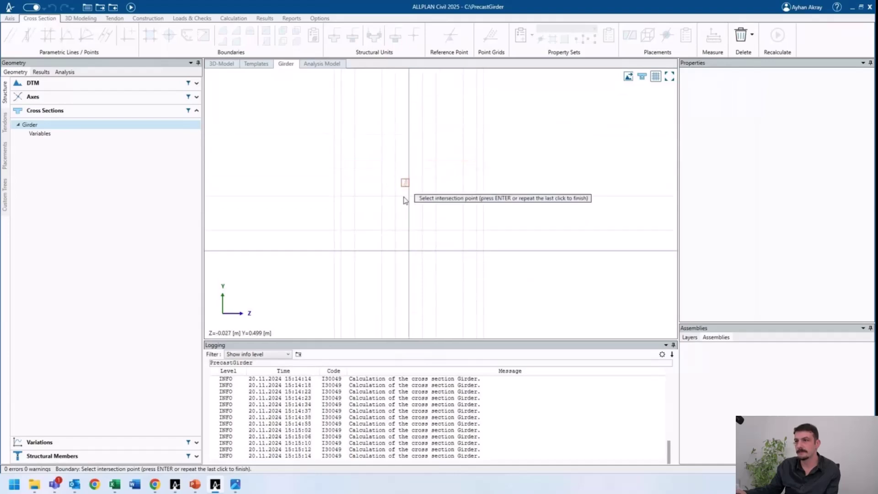
click(395, 198)
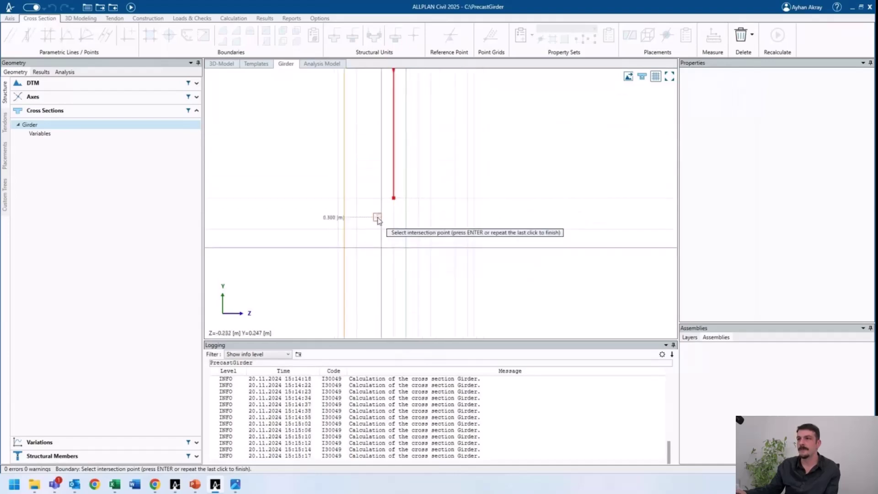
click(357, 228)
click(357, 247)
click(456, 247)
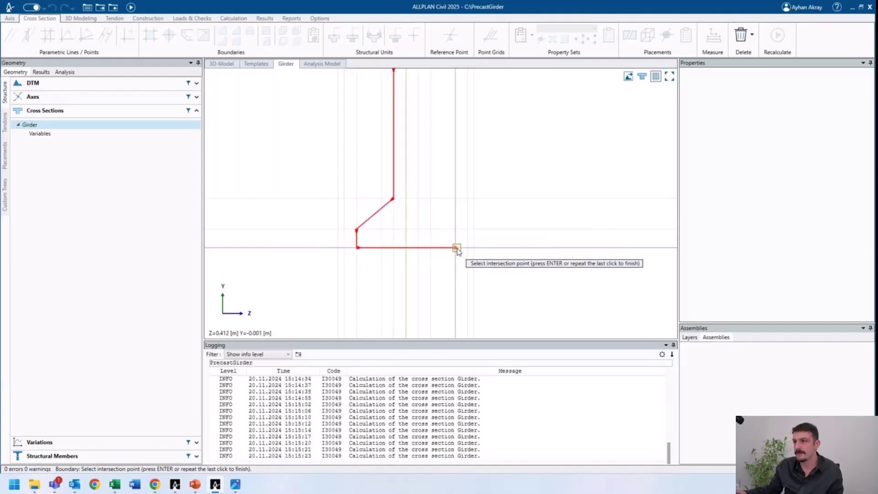
click(448, 220)
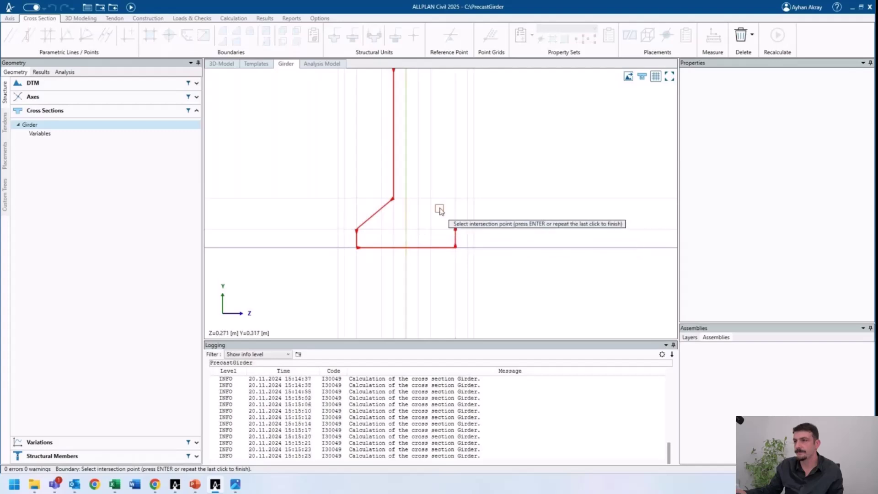
click(418, 199)
- Trace the web's right side and the right haunch up to the top flange and close the girder boundary at its starting corner
key(alt+Tab)
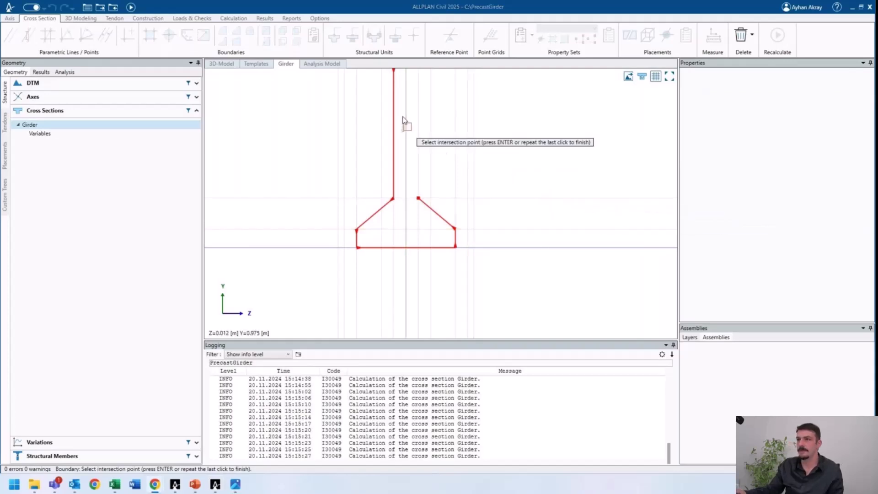
middle_drag(402, 118, 423, 193)
click(423, 183)
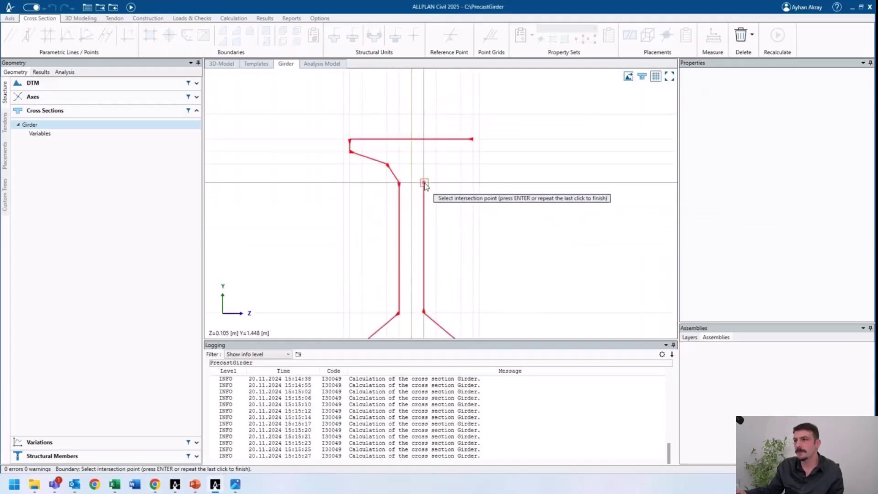
click(436, 164)
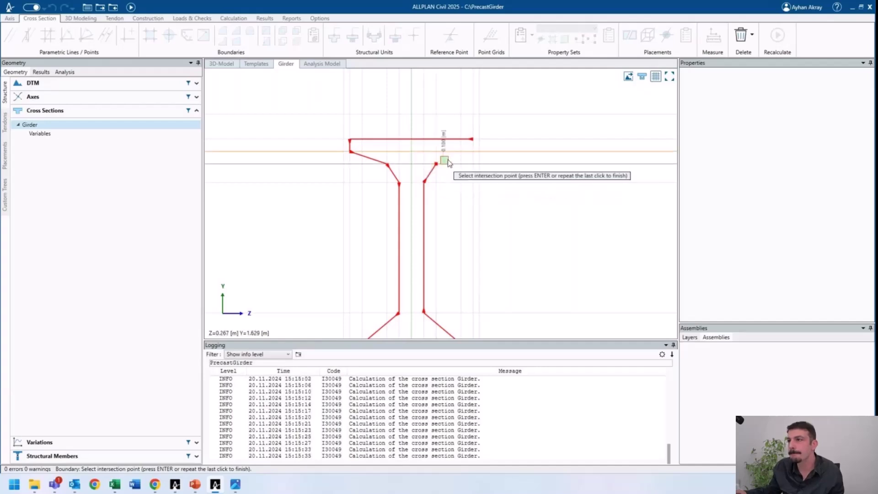
click(473, 152)
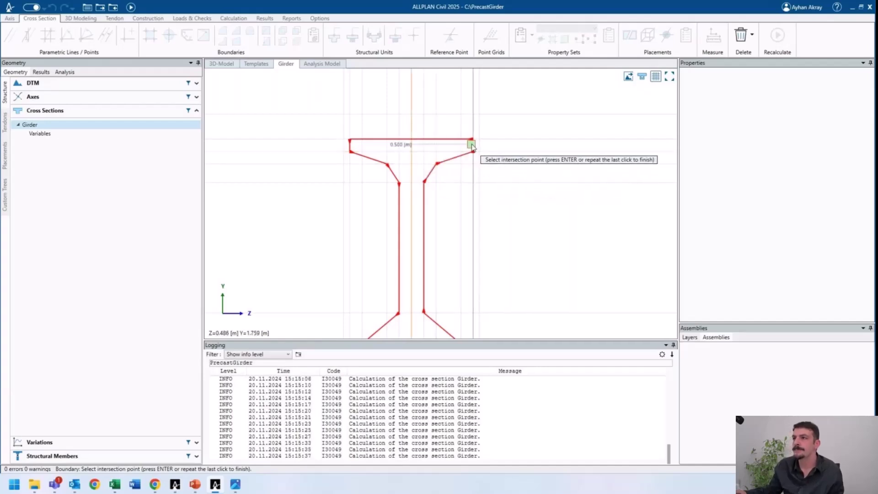
click(471, 140)
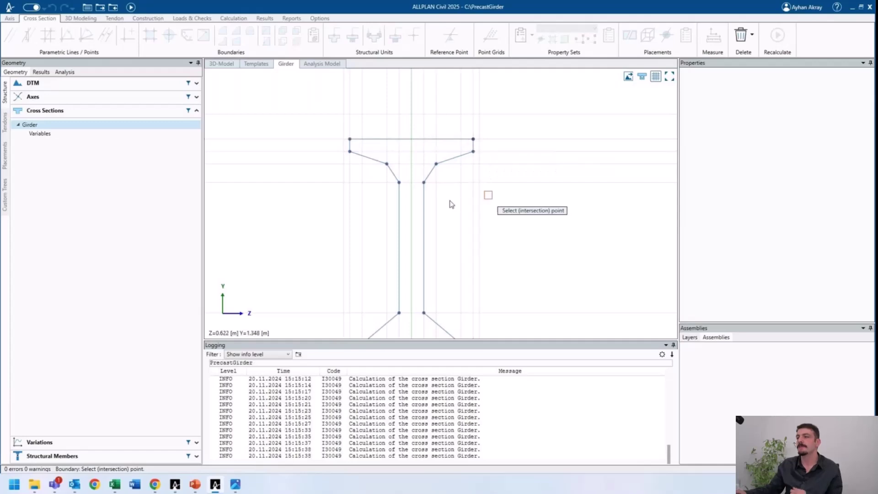
scroll(489, 106, up, 3)
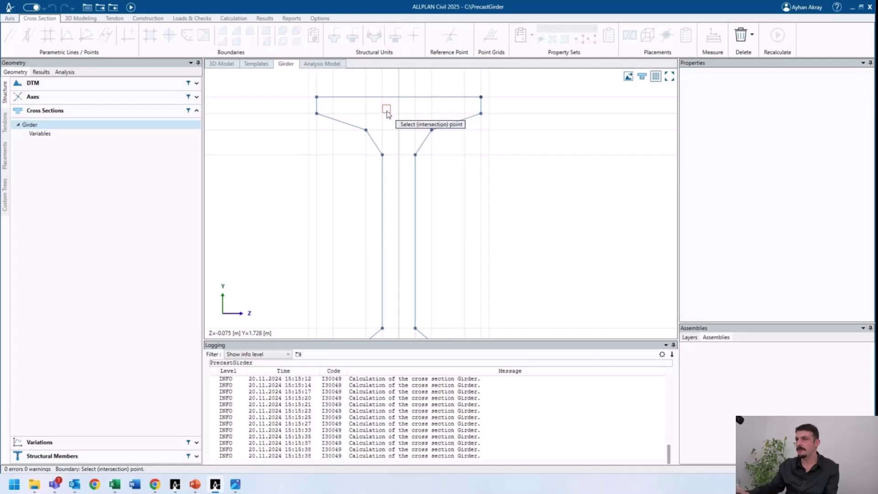
key(Escape)
- Toggle the filled display of structural units in the Girder cross section view
middle_drag(462, 165, 462, 181)
scroll(462, 182, down, 1)
scroll(653, 124, down, 1)
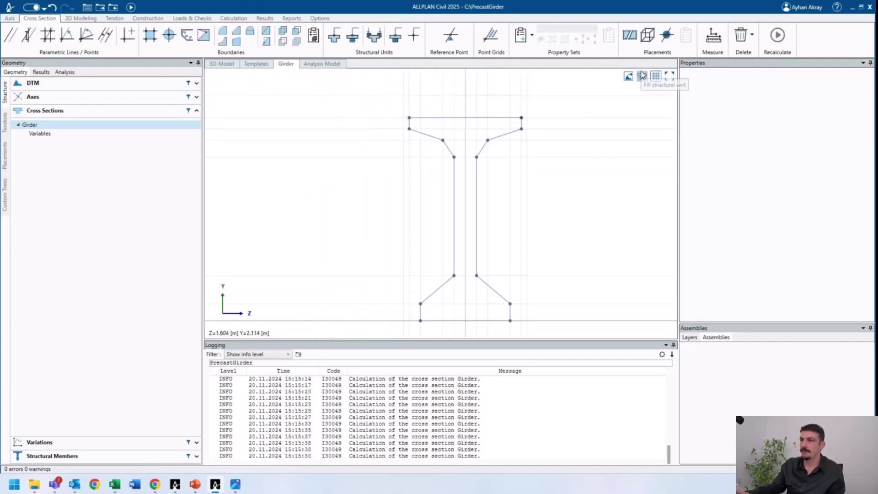
click(642, 78)
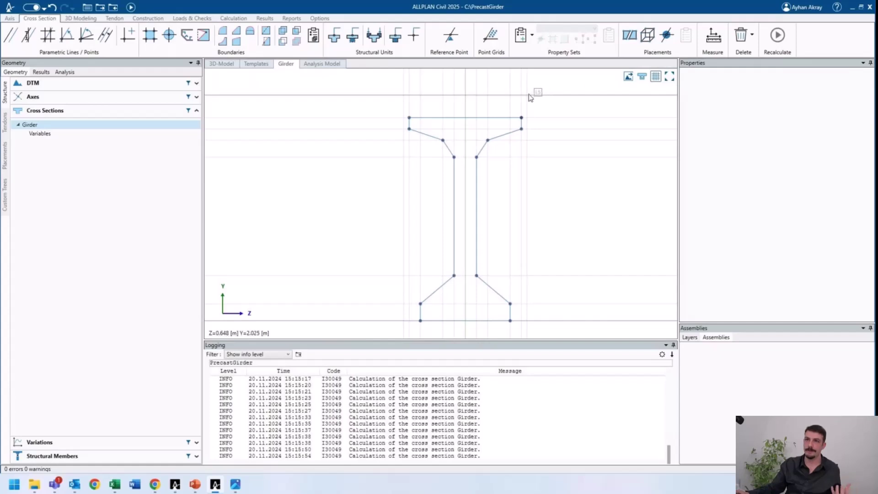
- Place a beam structural unit at the midpoint of the girder's top edge and assign the girder boundary to it
click(334, 36)
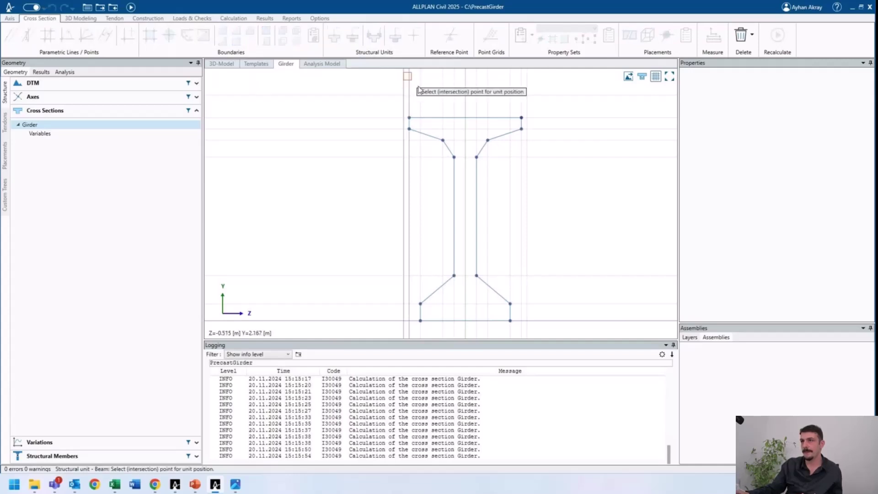
click(465, 119)
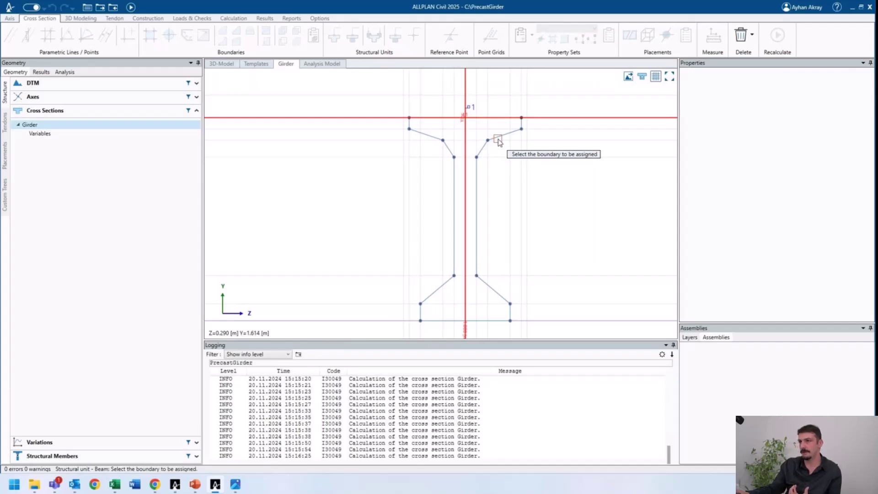
click(498, 140)
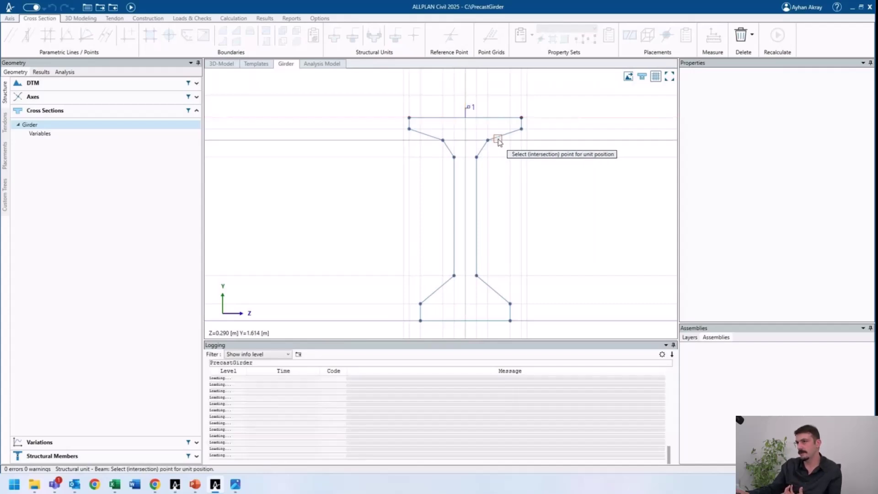
key(Escape)
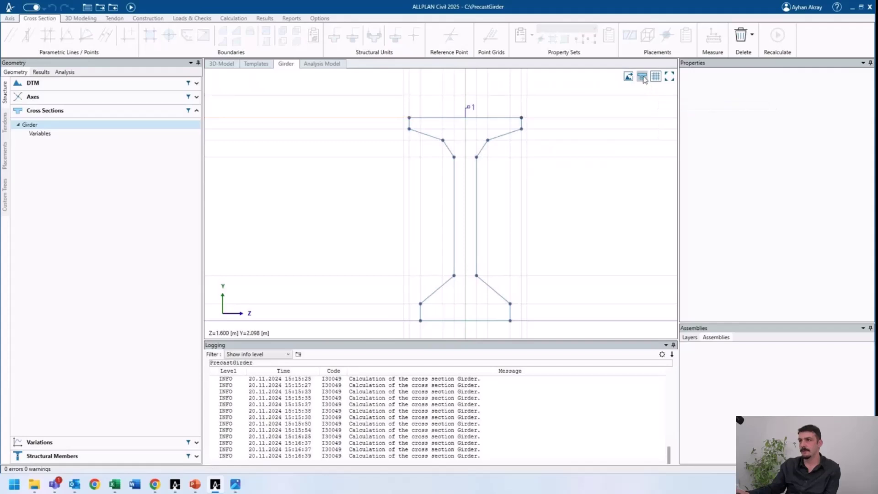
- Switch on the filled display of structural units to check the girder's assigned beam unit
click(643, 76)
click(643, 77)
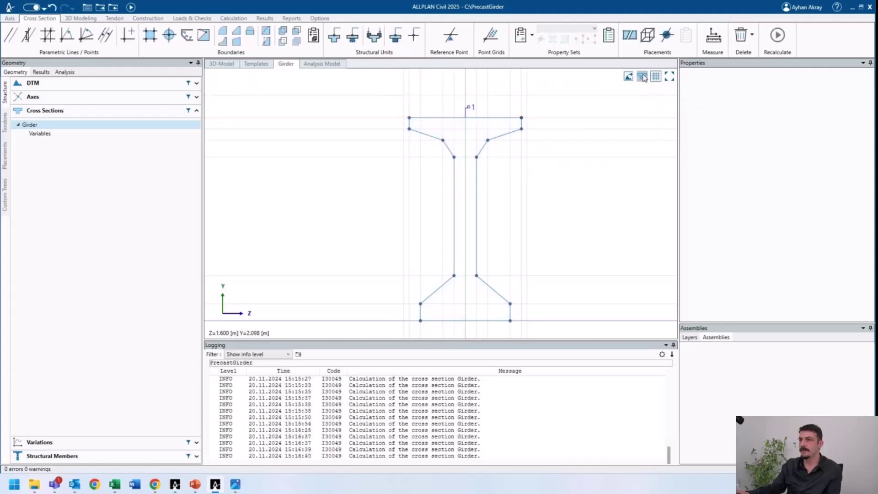
click(643, 76)
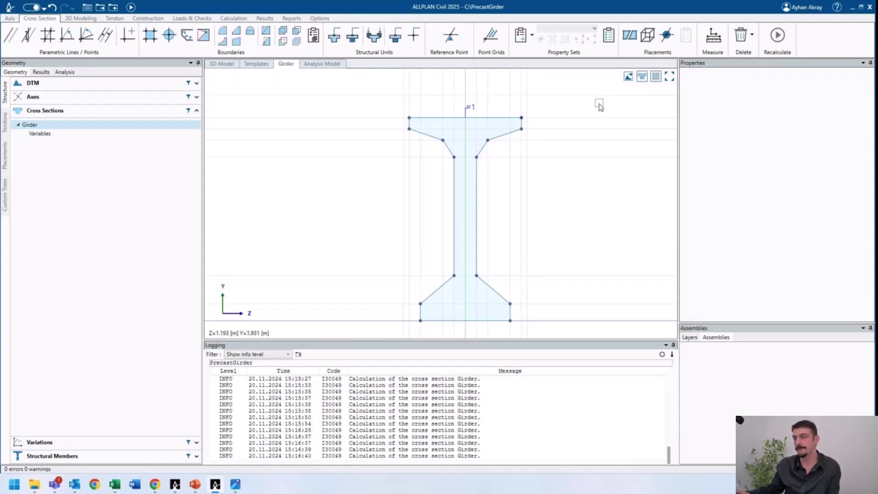
- Draw a closed four-point boundary above the girder, from the top flange corners to the wider grid intersections on the line above
click(151, 44)
key(Escape)
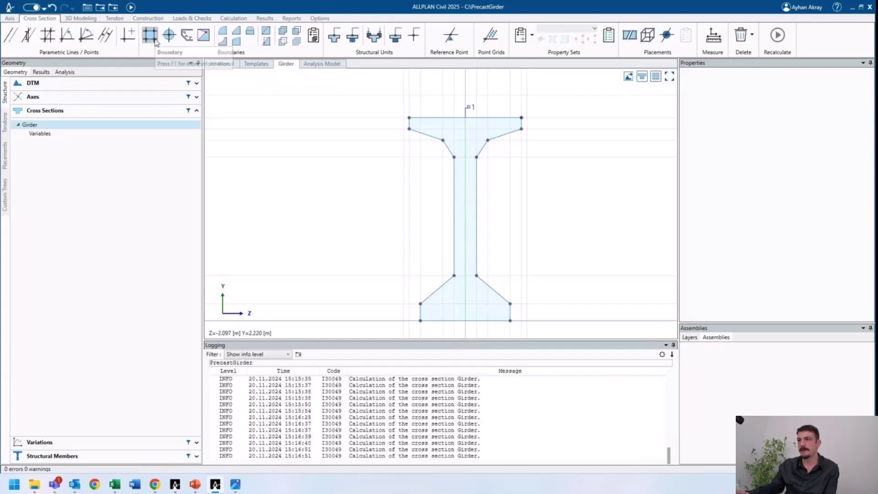
click(155, 41)
scroll(516, 117, up, 2)
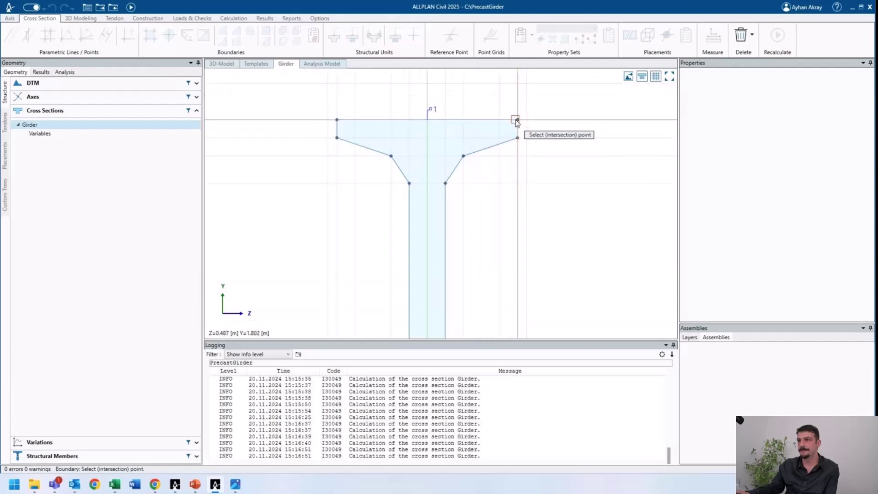
click(517, 119)
click(525, 83)
click(338, 119)
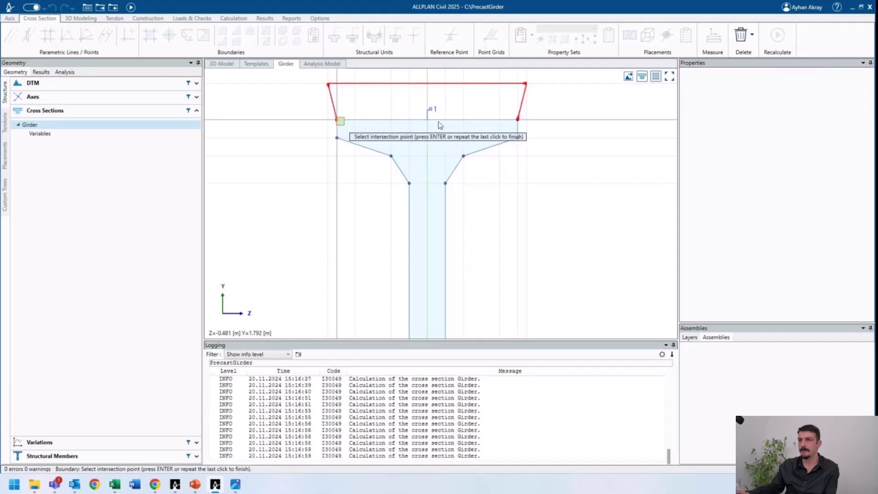
double_click(518, 119)
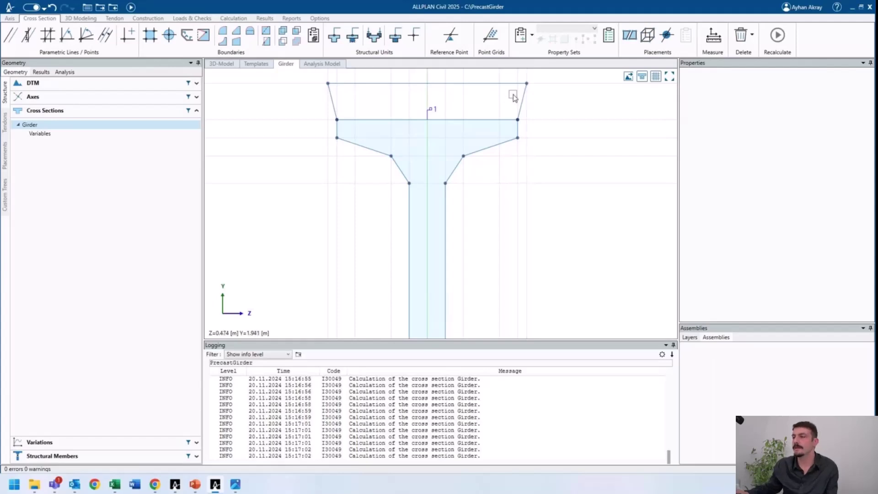
- Recalculate the whole project and view the axes in the 3D model
middle_drag(514, 96, 513, 118)
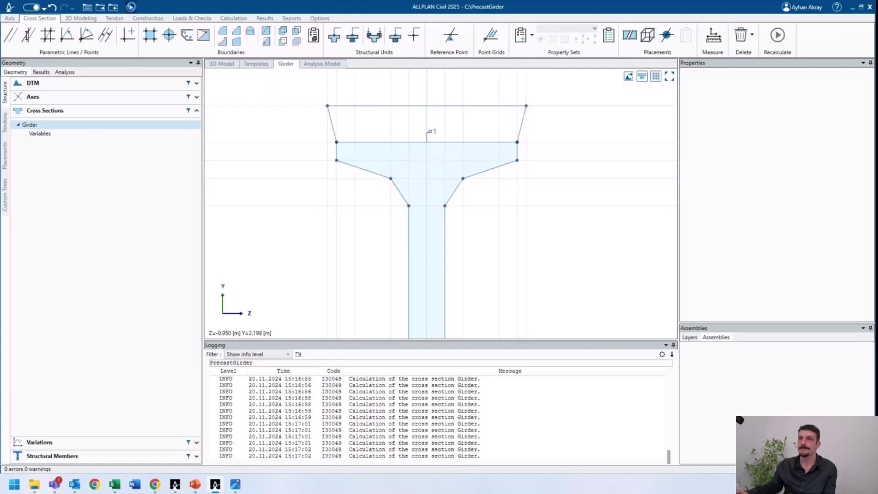
click(131, 7)
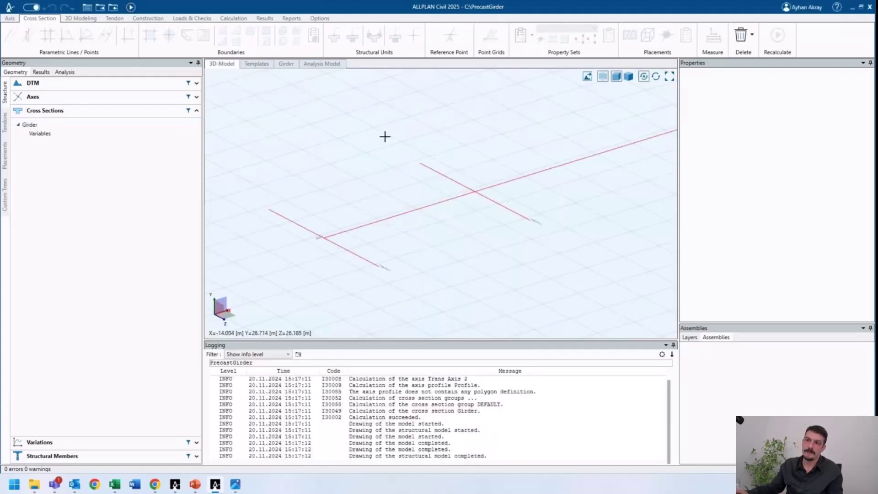
mouse_move(396, 209)
middle_down()
mouse_move(412, 204)
mouse_move(283, 182)
middle_up()
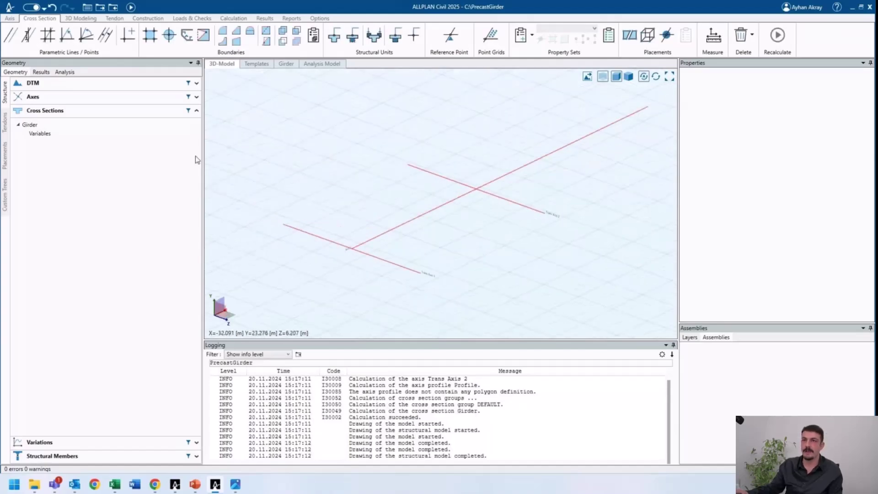
- Create a new cross section named PierCap
click(62, 115)
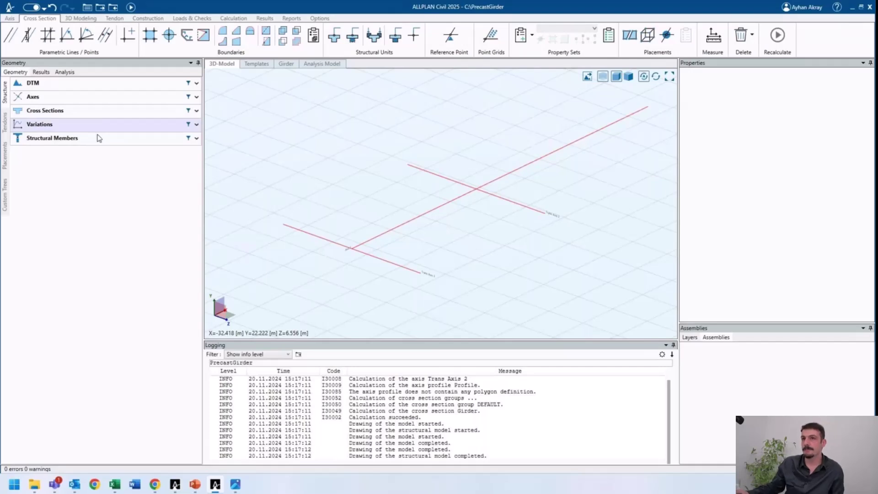
click(73, 115)
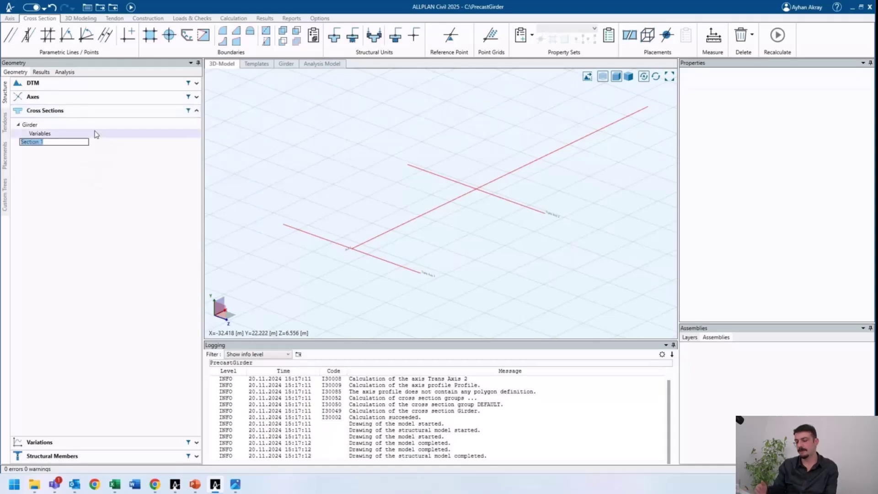
text(G)
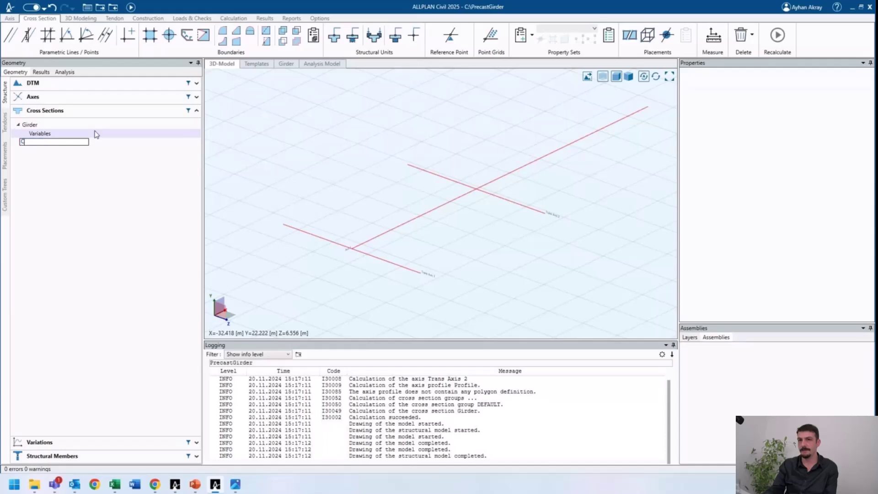
key(BackSpace)
text(PierCap)
key(Return)
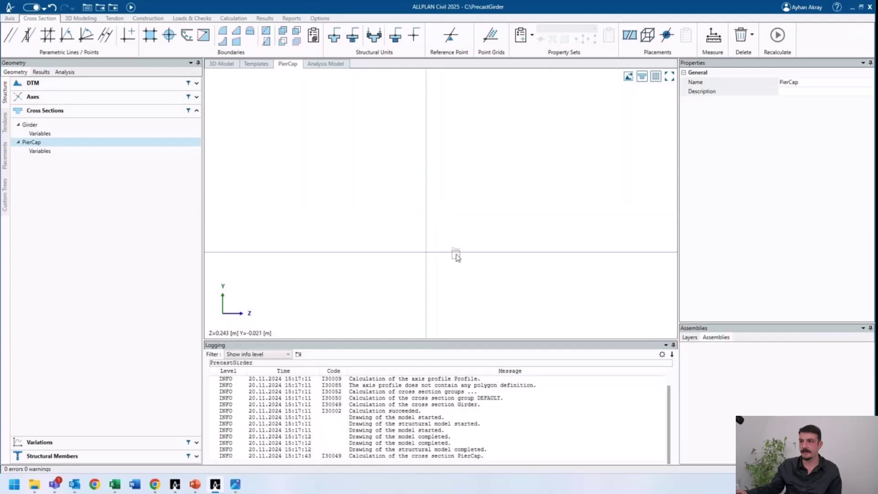
- Look up the pier cap height on slide 3 in PowerPoint and add a parallel line 1.2 m above the Zloc axis
click(457, 253)
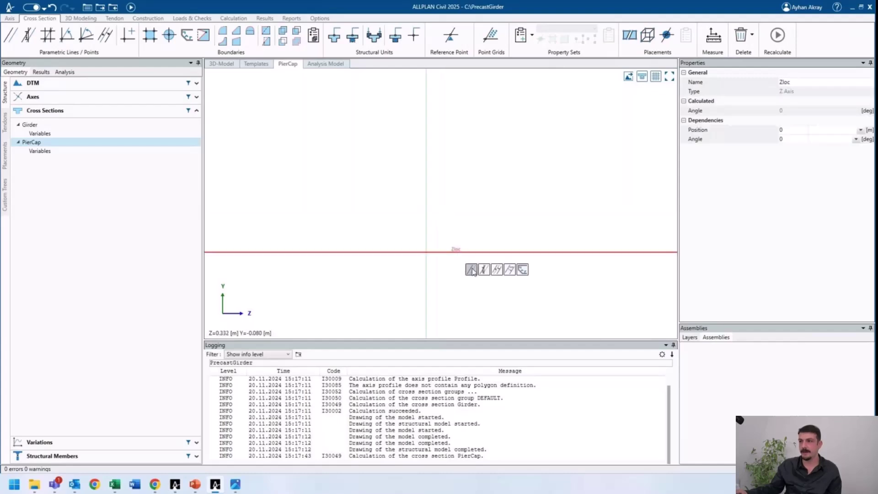
click(355, 246)
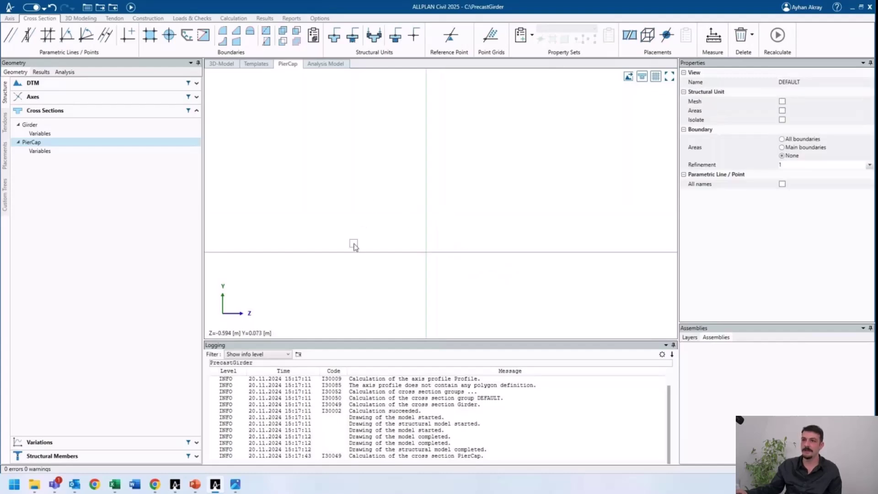
click(351, 252)
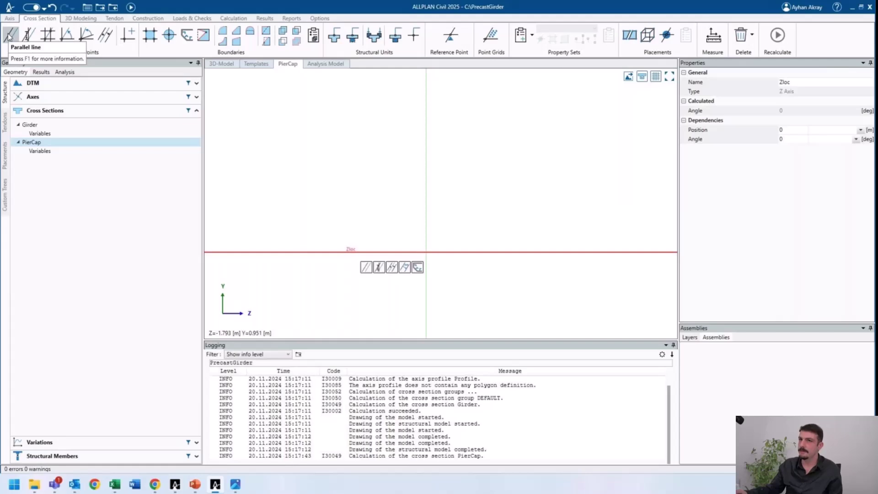
click(10, 36)
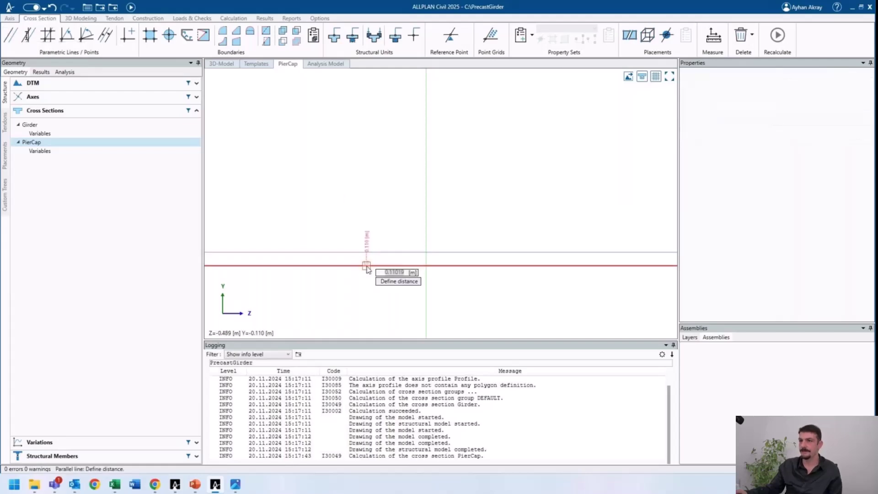
click(196, 484)
click(85, 264)
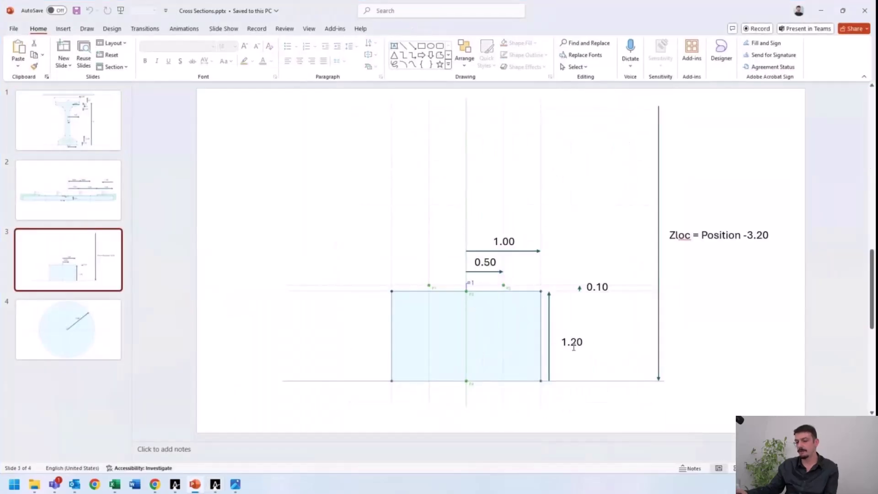
key(alt+Tab)
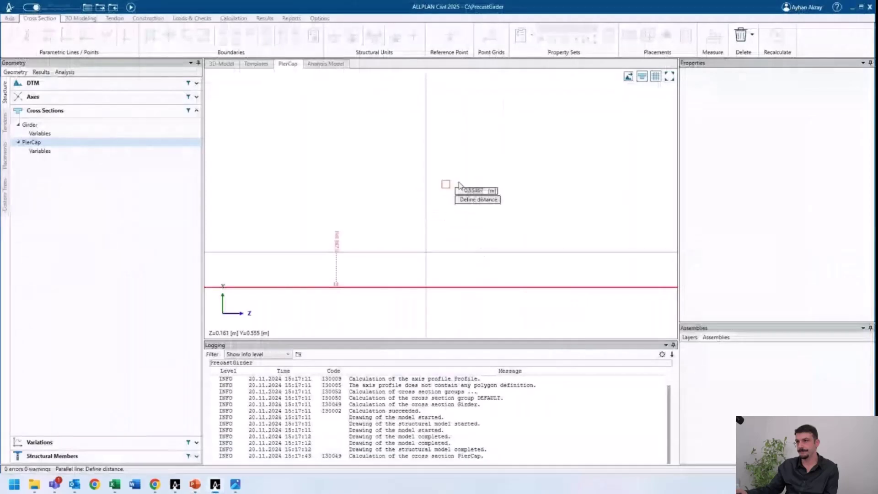
text(1.2)
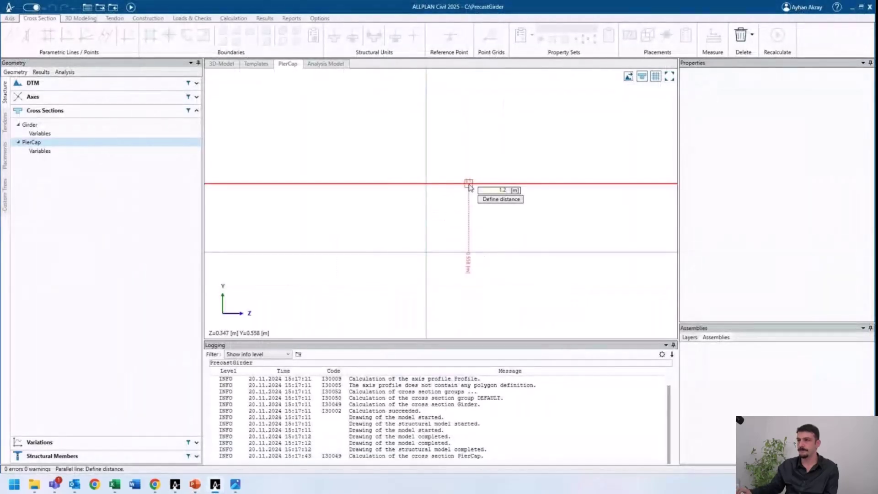
key(Return)
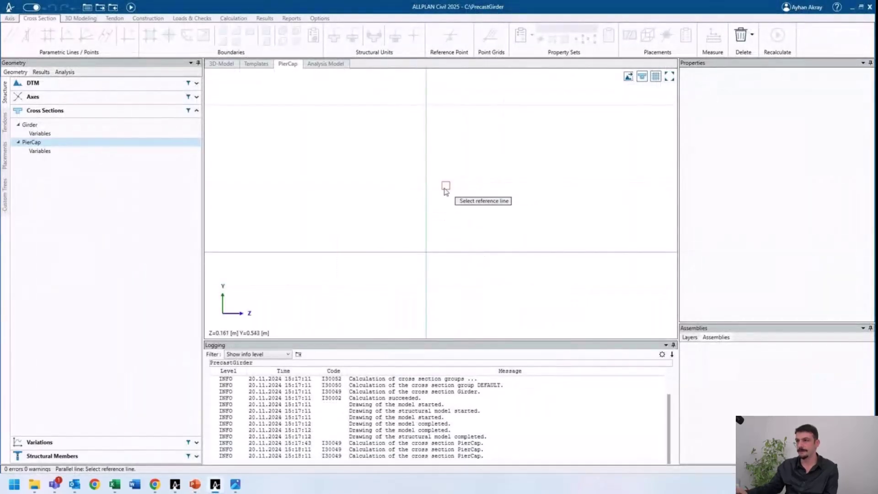
- Add vertical parallel lines 1 m to either side of the Yloc axis in the PierCap section
click(439, 188)
text(1)
key(Return)
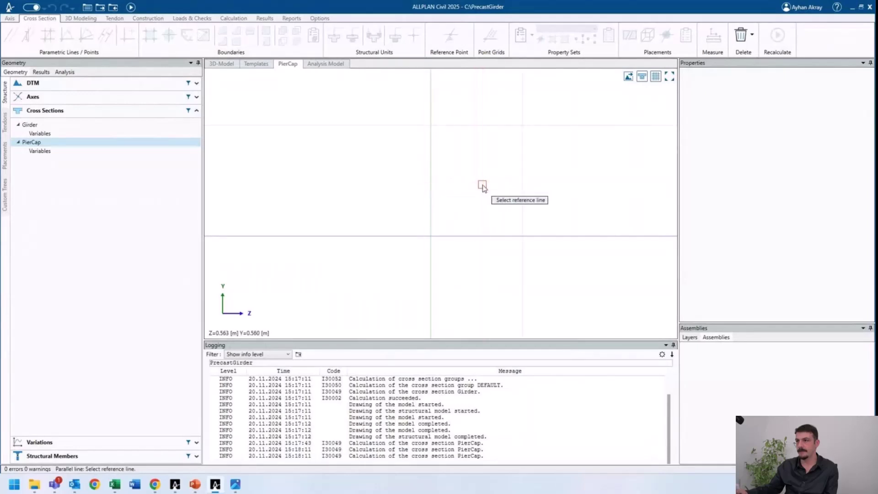
click(432, 190)
text(1)
key(Return)
- Add a parallel line 0.1 m above the pier cap's upper horizontal line
middle_drag(386, 195, 394, 255)
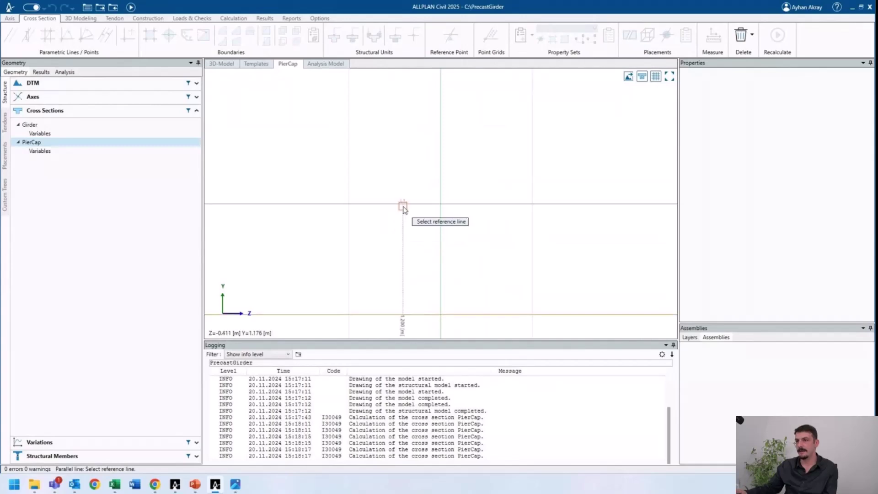
click(402, 206)
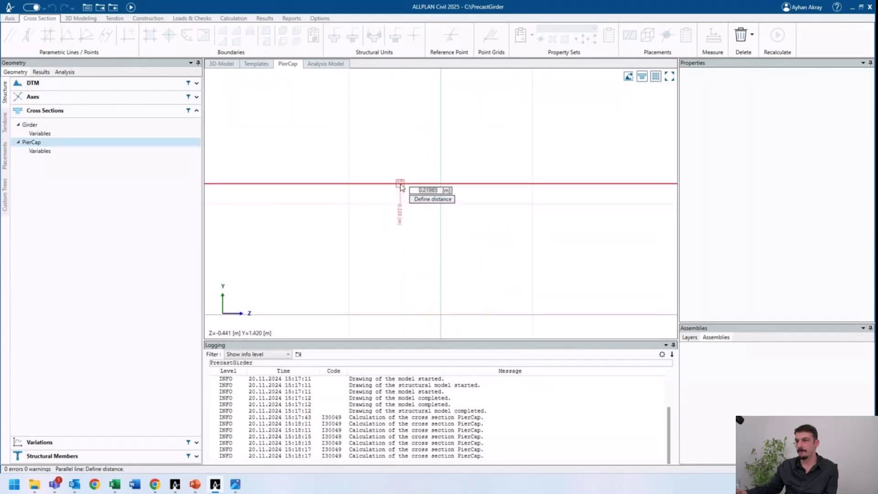
text(0.)
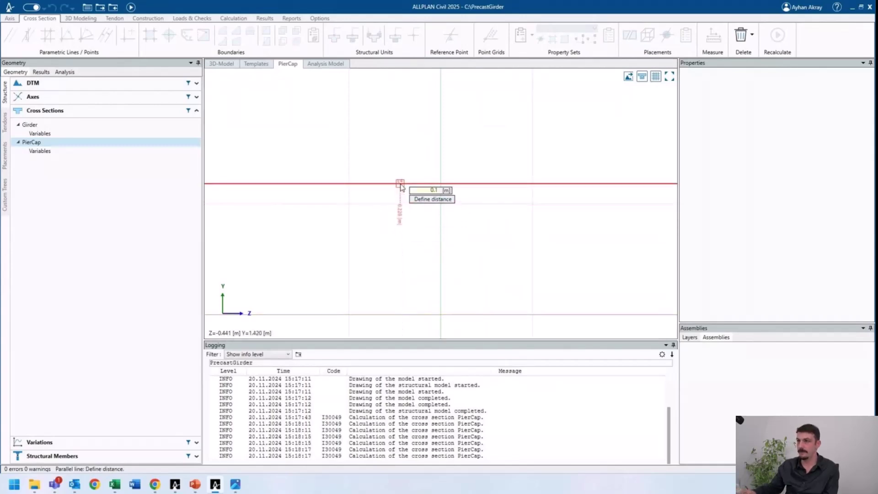
text(1)
key(Return)
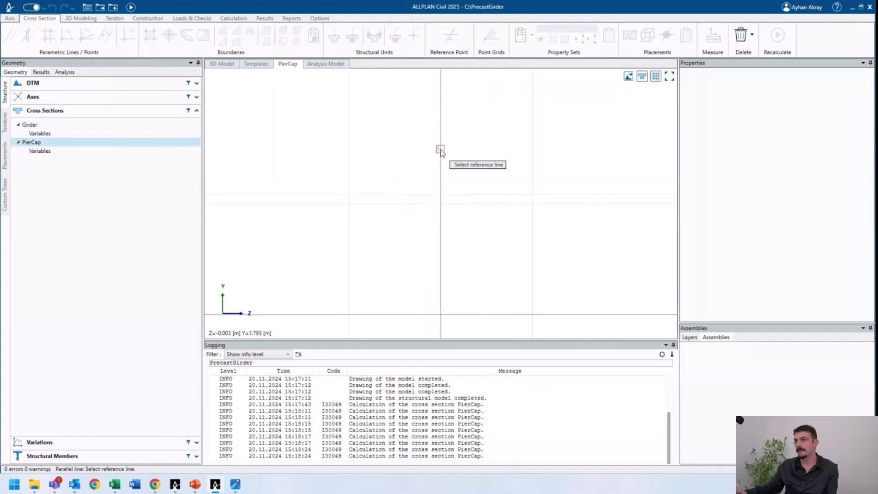
key(Escape)
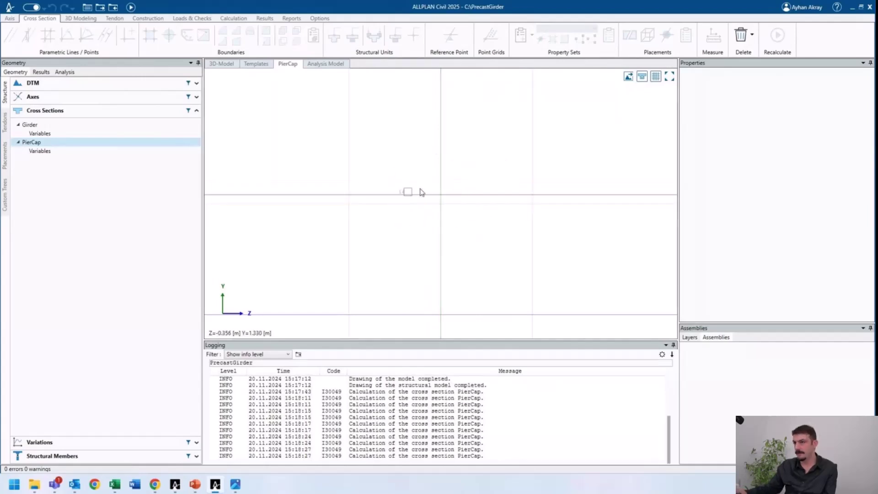
- Add vertical parallel lines 0.5 m to either side of the Yloc axis
click(440, 175)
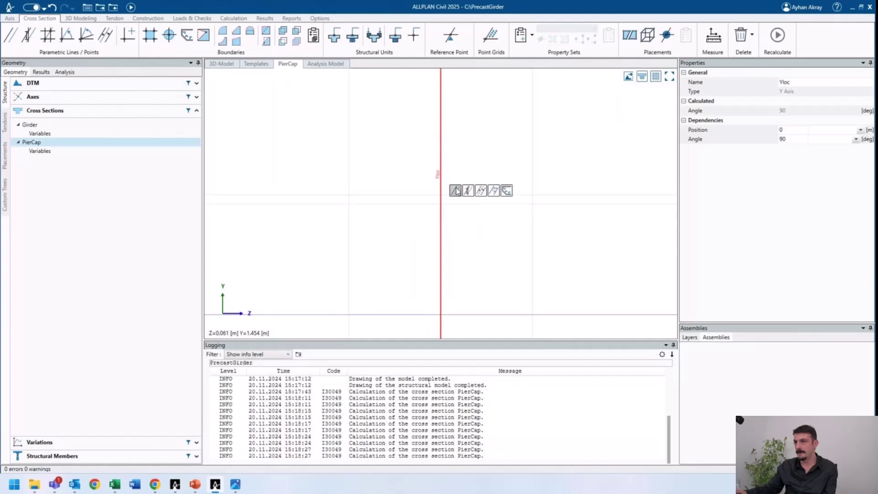
click(458, 191)
text(0.5)
key(Return)
click(440, 164)
text(0)
key(Return)
key(Escape)
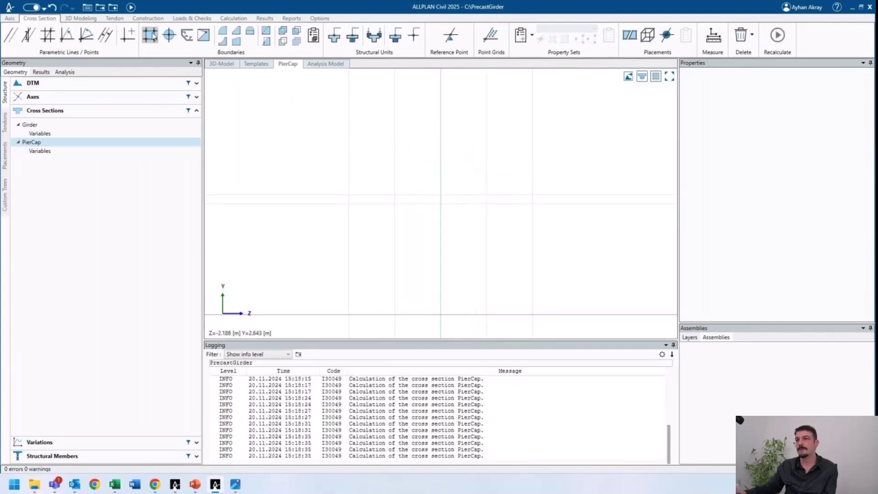
- Trace a closed rectangular pier cap boundary between the outer vertical lines, from the Zloc axis to the line 1.2 m above it
click(150, 38)
click(533, 203)
click(348, 204)
click(349, 315)
click(532, 315)
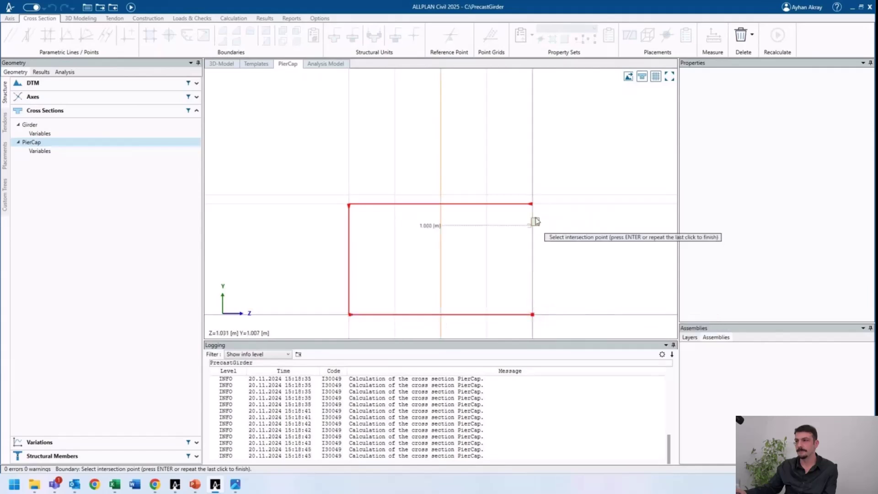
click(534, 205)
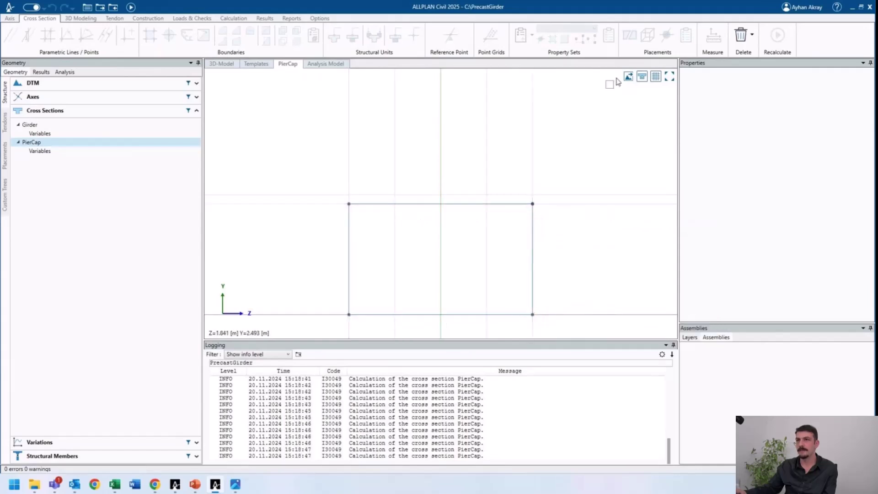
- Assign the pier cap boundary to a new Beam structural unit positioned at the intersection of the Yloc and Zloc axes
click(334, 35)
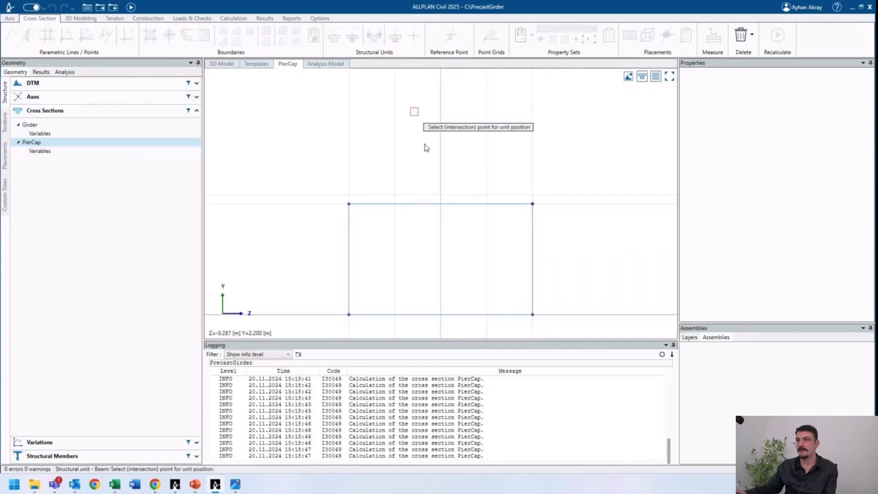
click(440, 315)
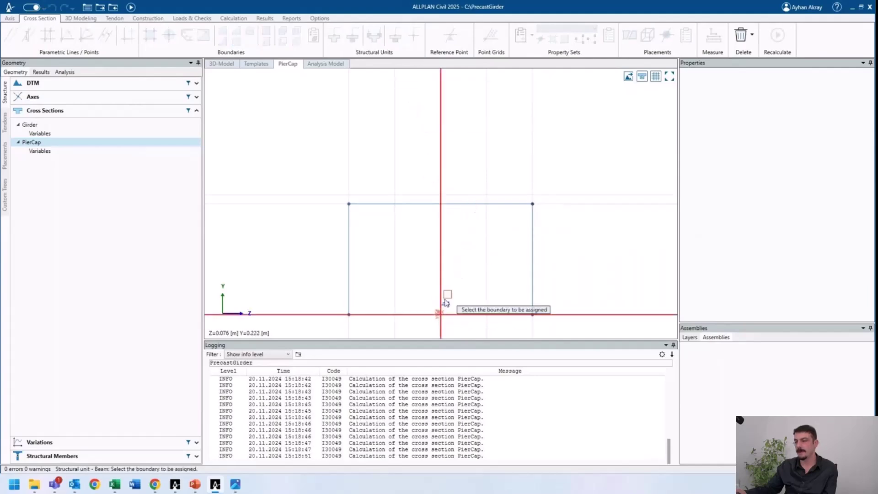
click(468, 204)
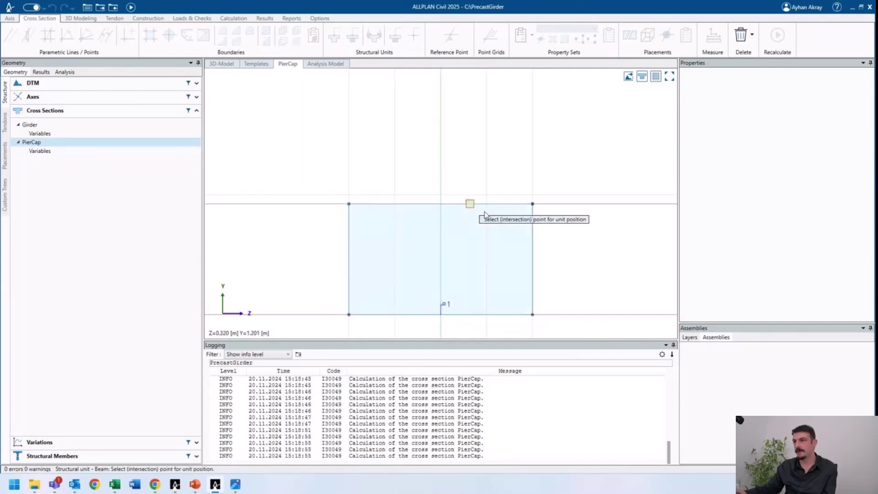
key(Escape)
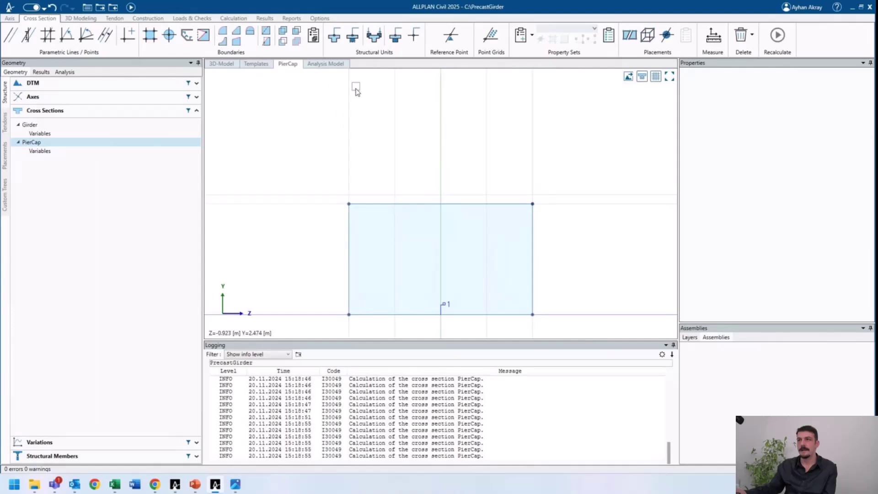
- Add reference points where the 0.5 m verticals meet the uppermost horizontal line, and where Yloc crosses the cap's upper edge and Zloc
click(451, 44)
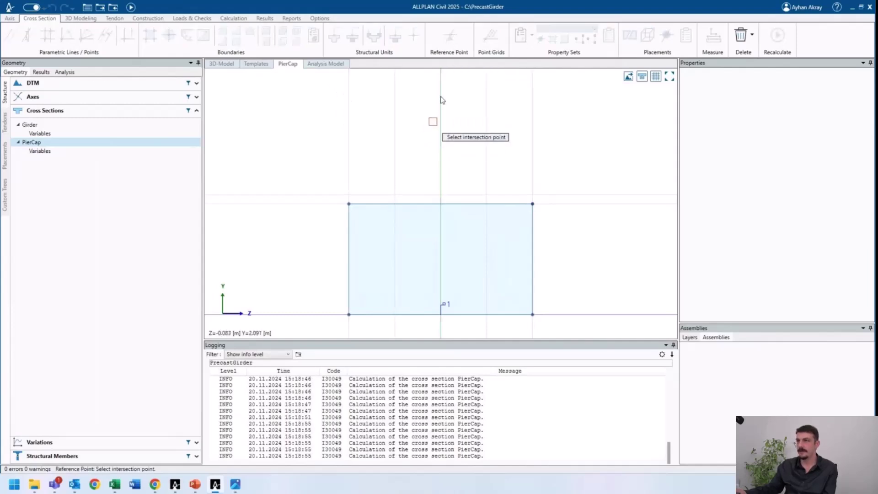
key(Escape)
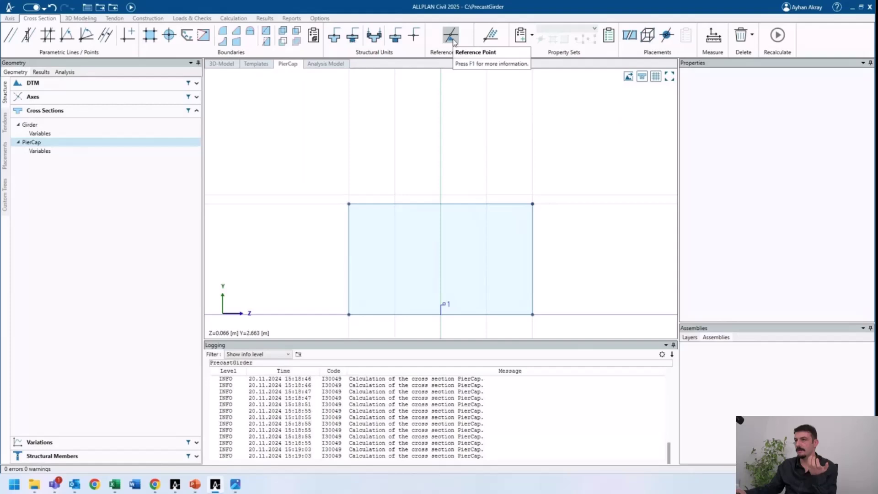
click(451, 37)
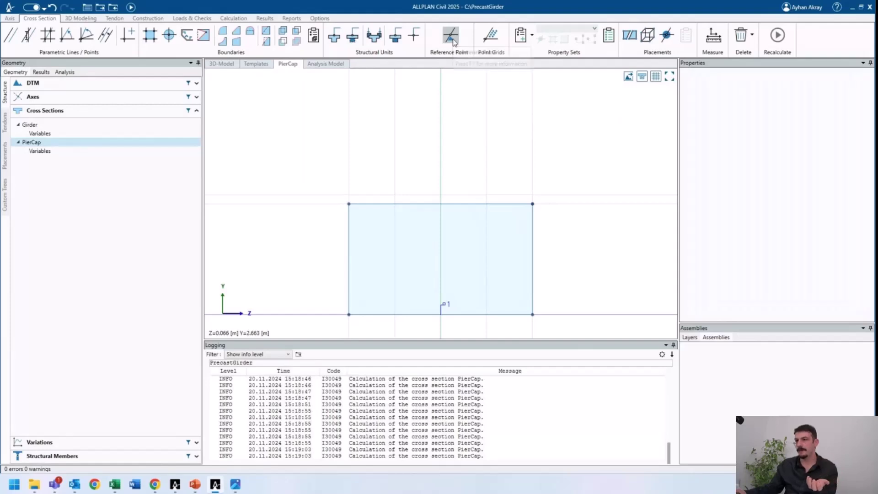
click(395, 195)
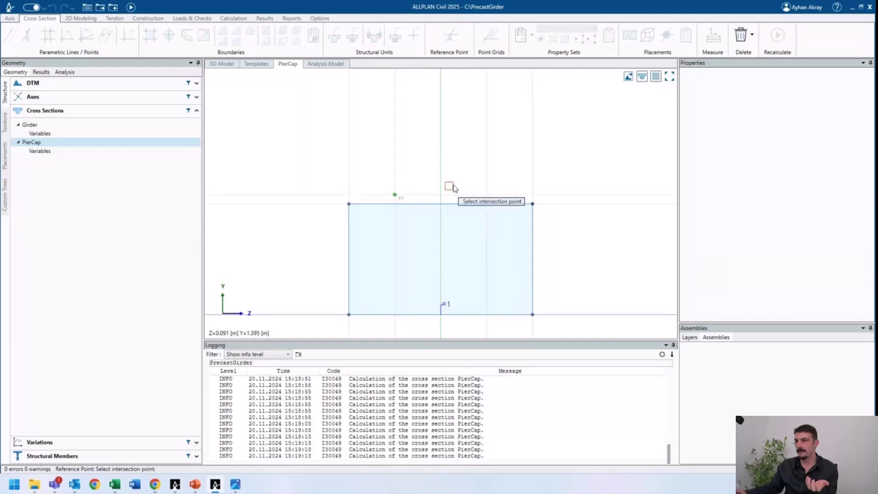
click(487, 195)
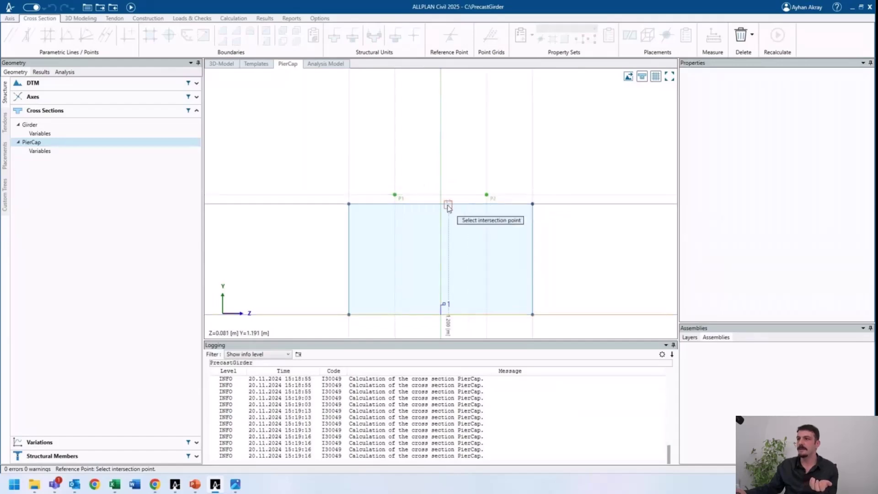
click(441, 204)
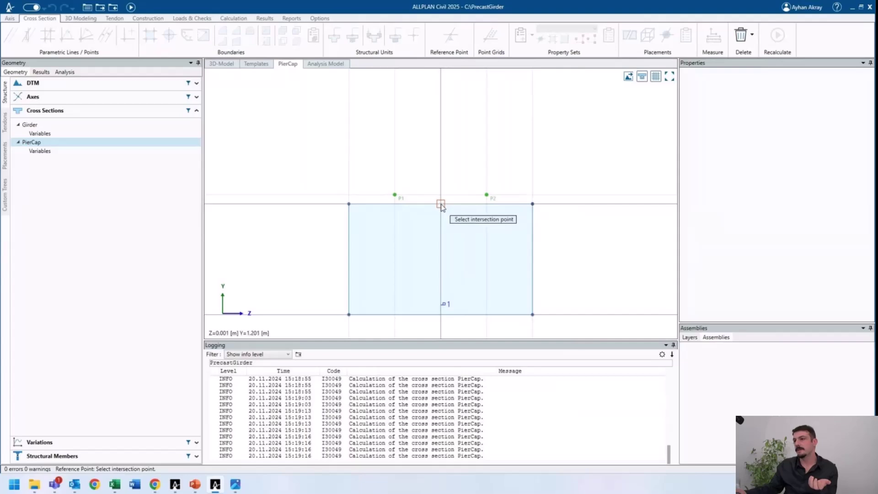
click(440, 315)
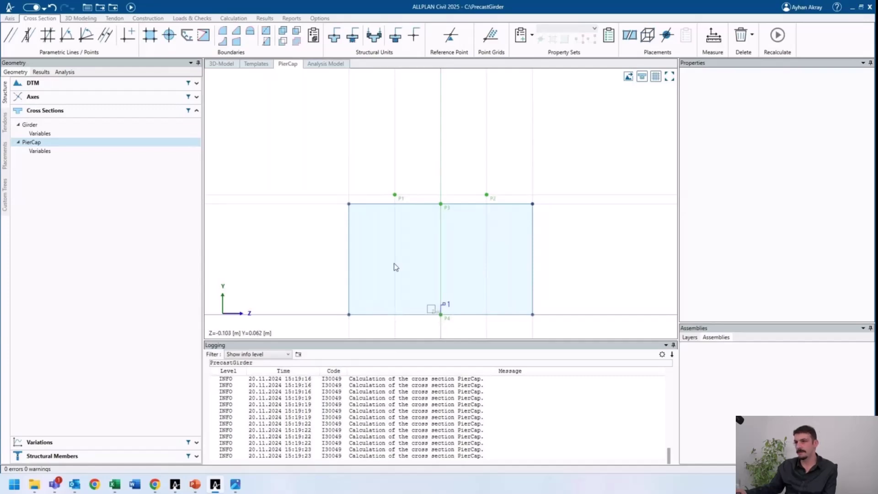
- Create a simple circular cross section named PierColumn with a radius of 0.6 m
right_click(54, 118)
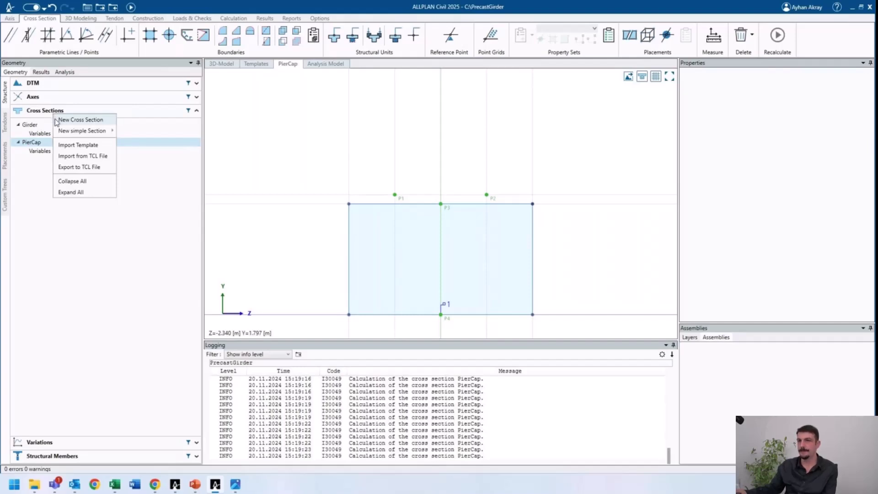
mouse_move(65, 133)
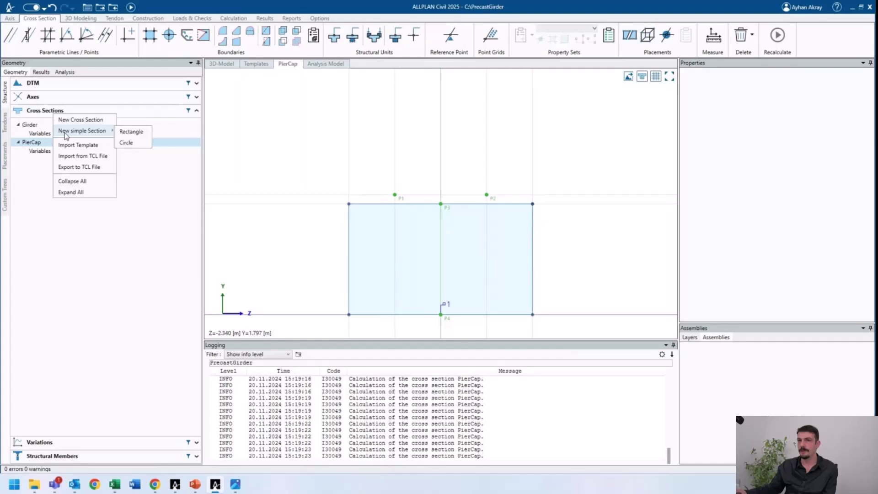
click(132, 144)
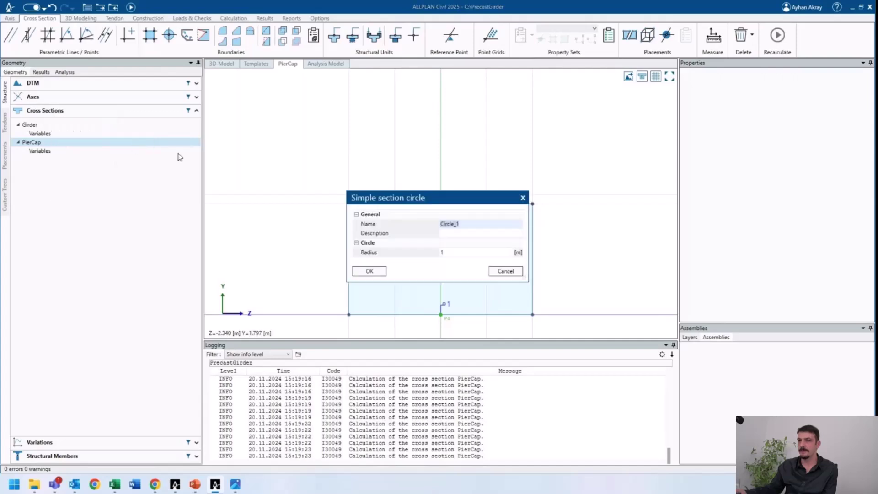
text(PierColumn)
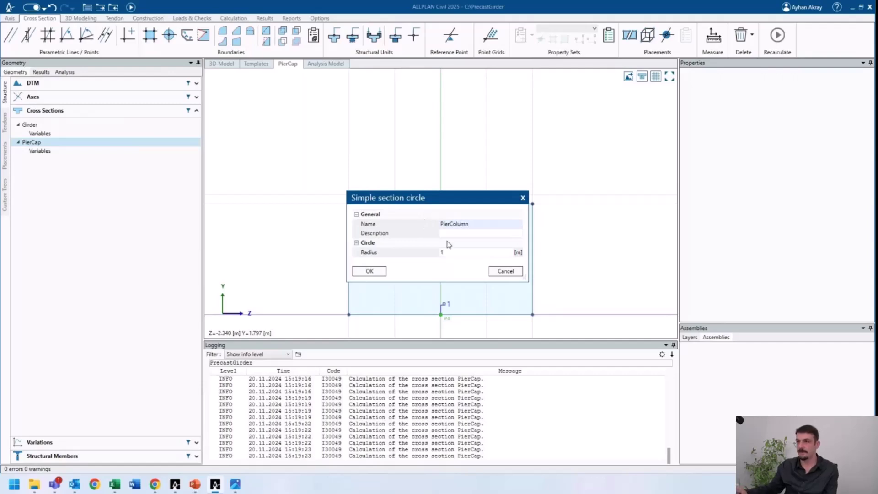
click(465, 252)
text(0.6)
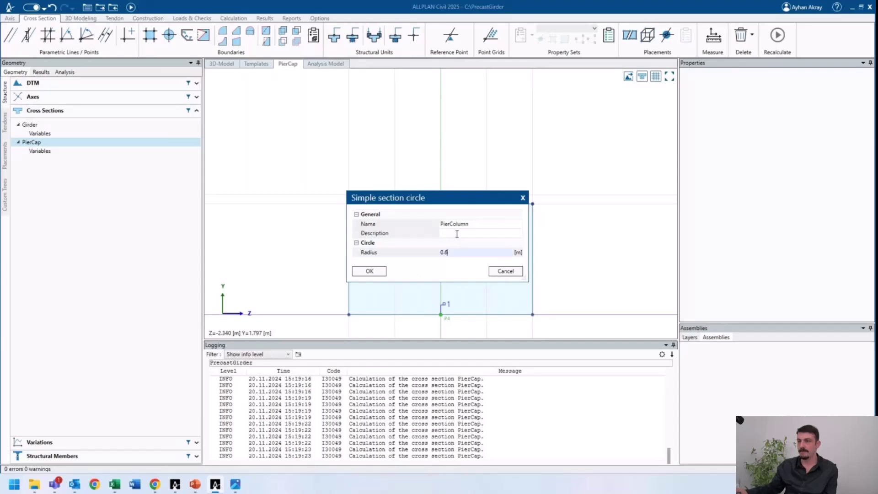
click(372, 273)
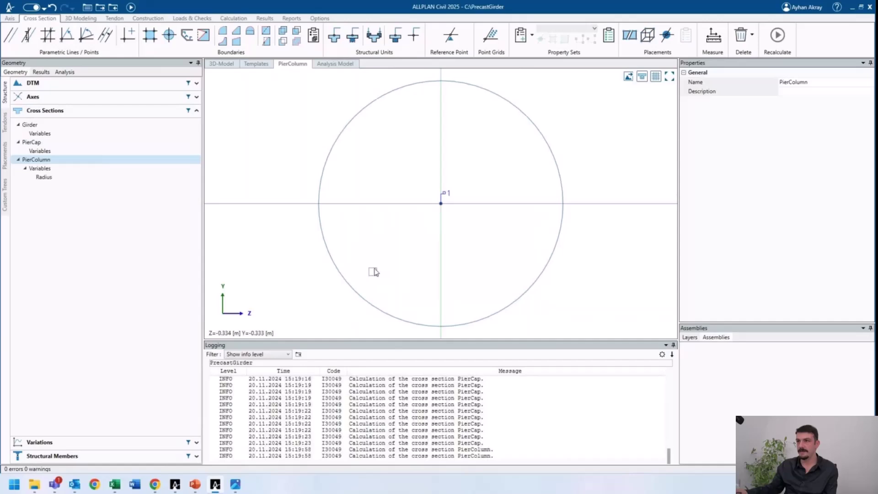
- Add a reference point at the centre of the PierColumn circle, and recalculate the project in the 3D model
click(451, 54)
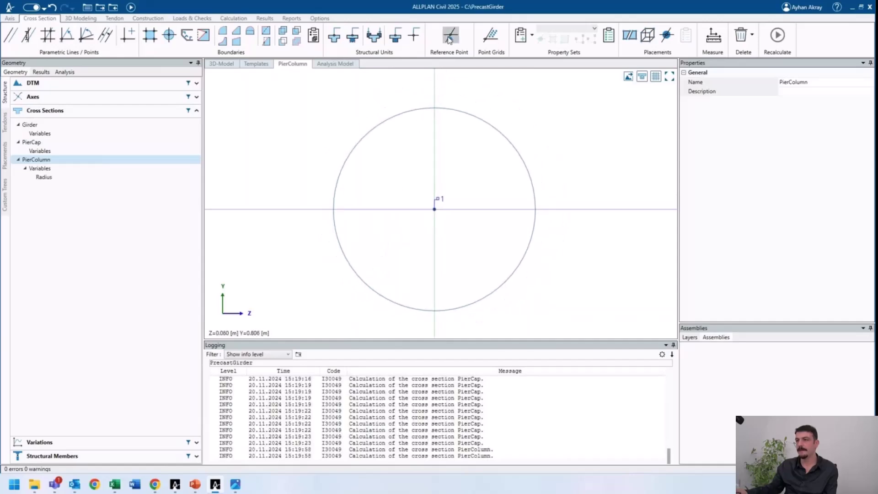
click(435, 211)
key(Escape)
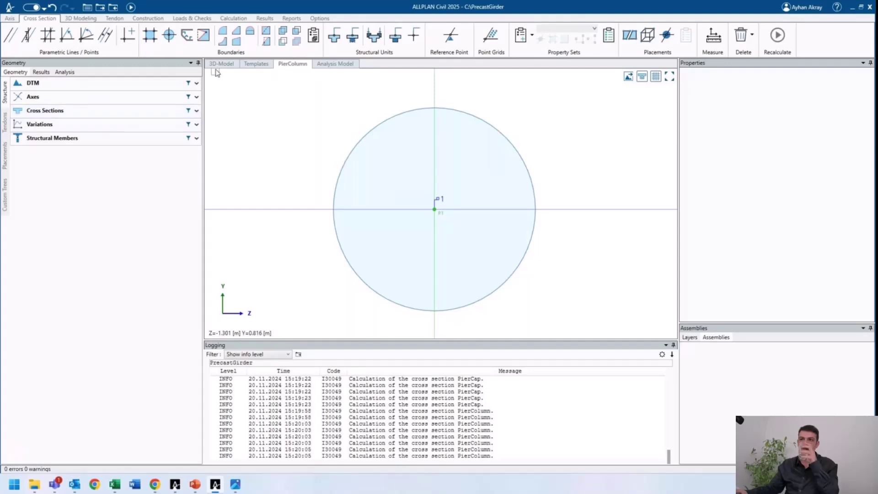
key(ctrl+Tab)
click(131, 7)
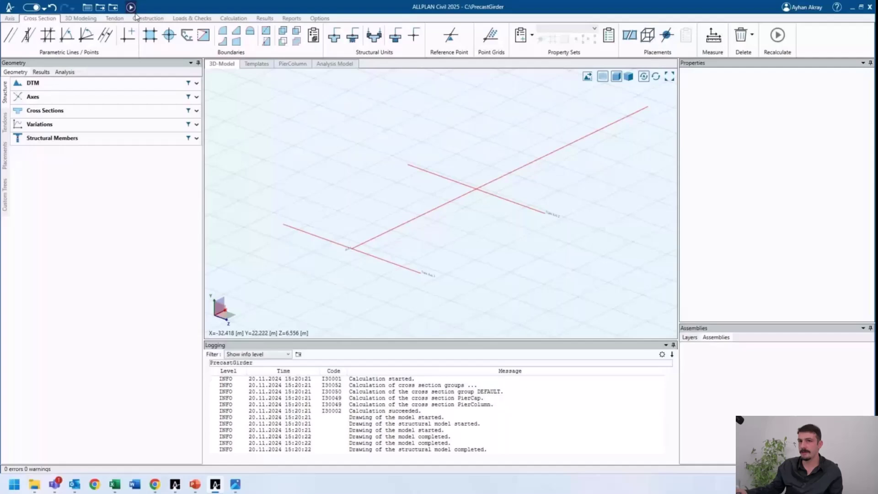
- Create a new girder named CapBeam under the structural members
click(45, 138)
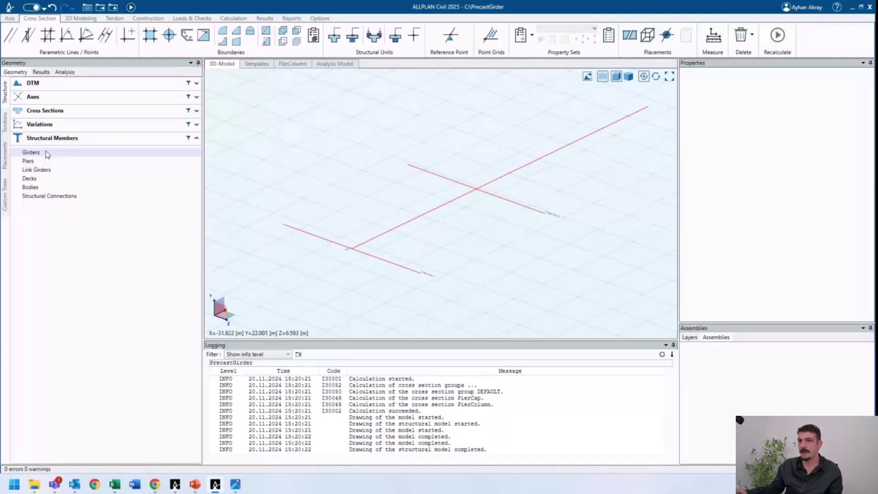
click(44, 152)
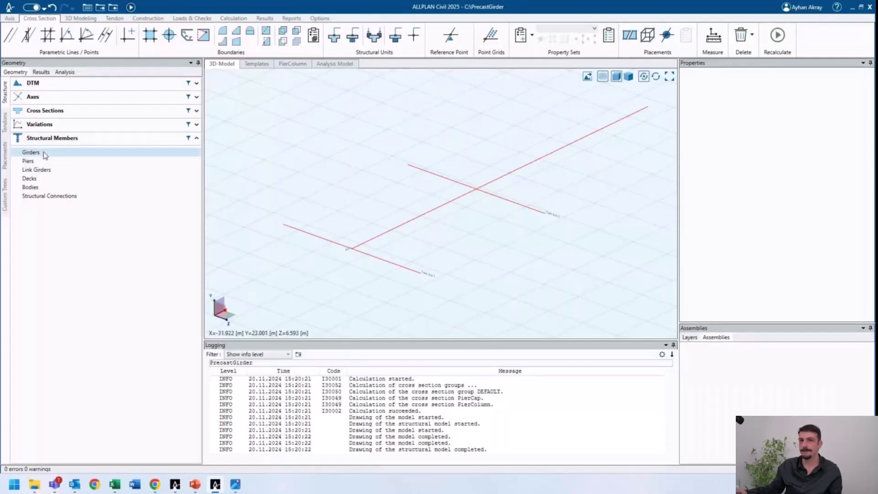
right_click(45, 153)
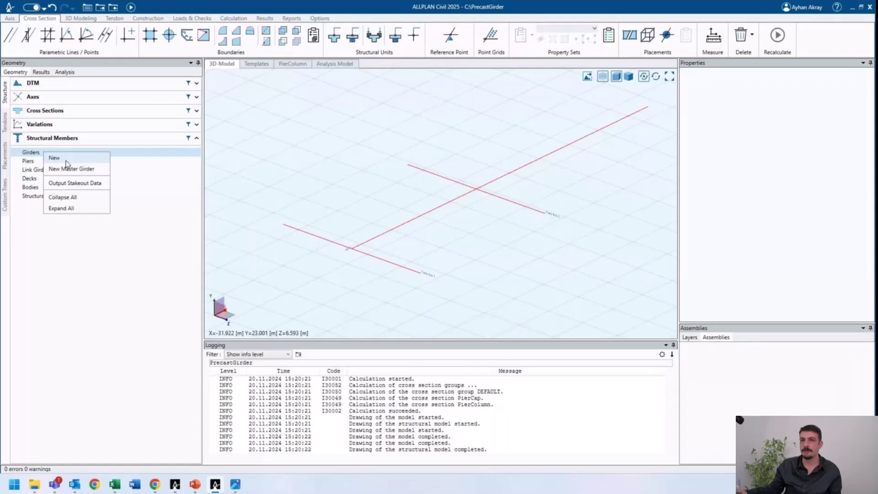
click(44, 139)
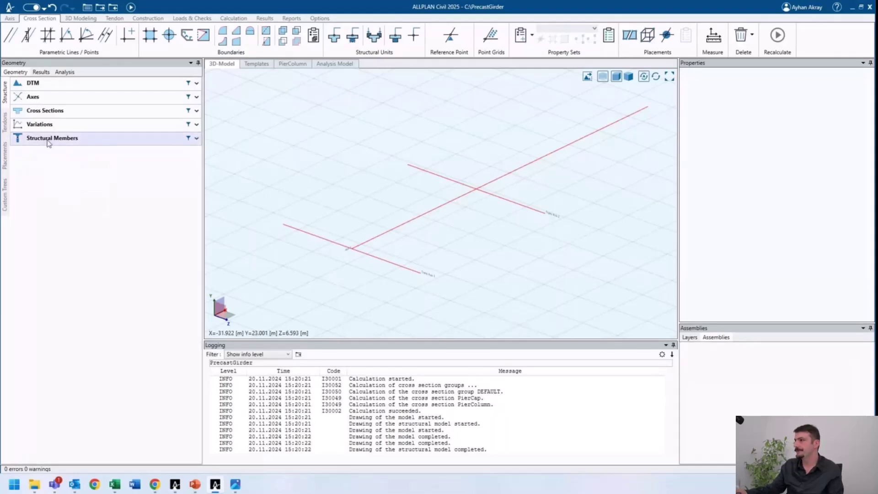
click(47, 141)
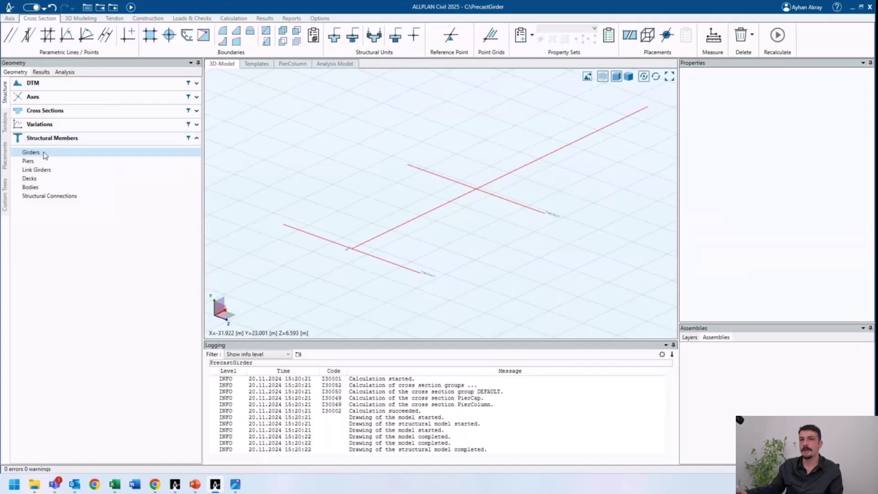
right_click(43, 152)
click(62, 157)
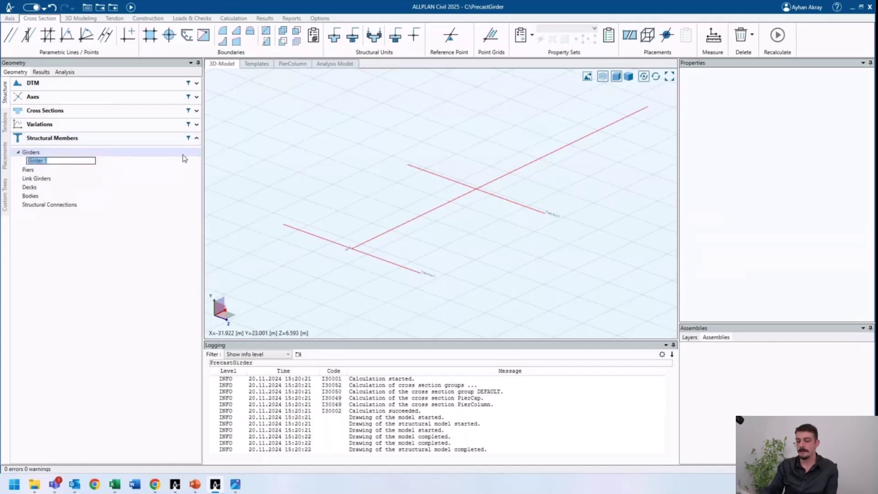
text(GapBeam)
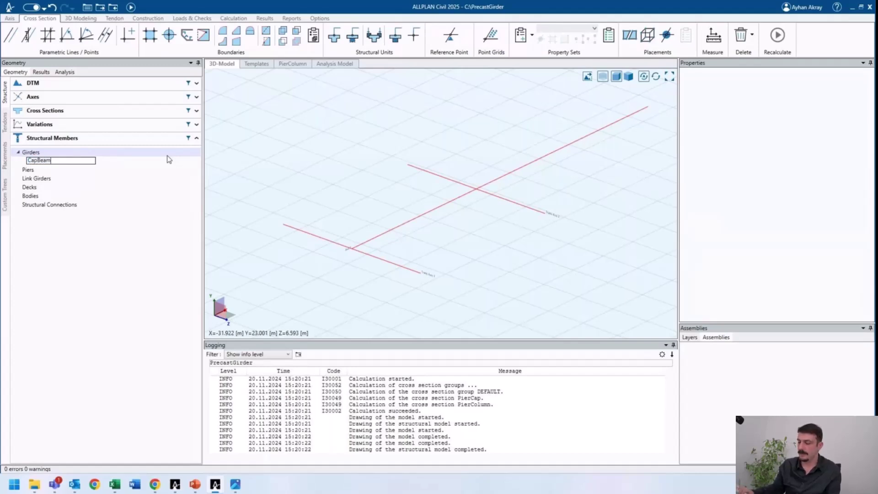
key(Return)
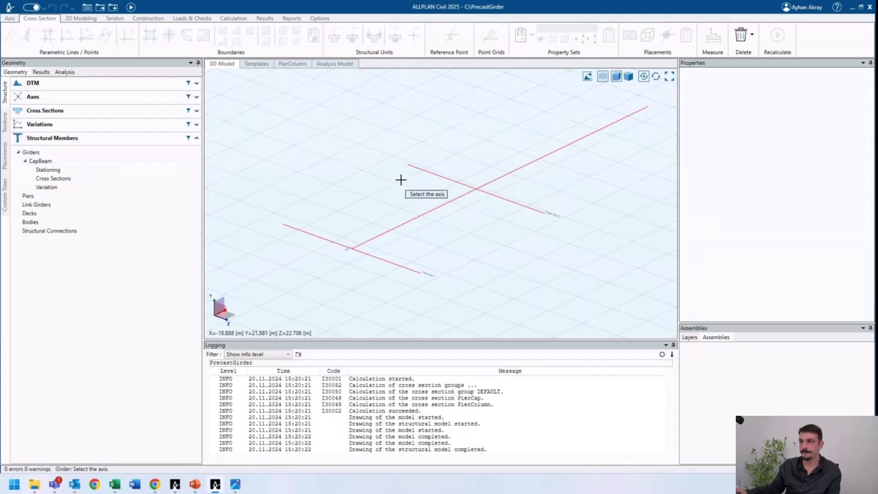
- Use the farther transverse axis, the one crossing the main axis partway along, as the CapBeam girder's axis
click(509, 200)
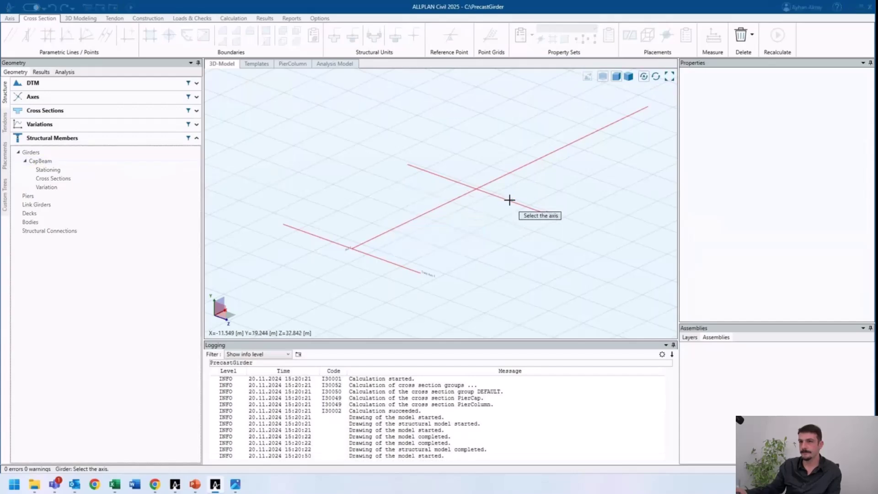
scroll(504, 197, up, 1)
mouse_move(493, 215)
middle_down()
mouse_move(462, 221)
mouse_move(480, 231)
middle_up()
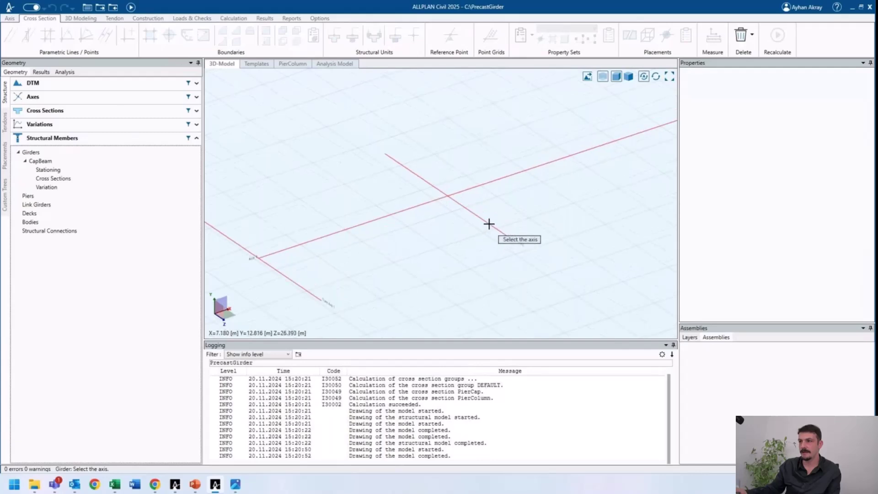
click(489, 223)
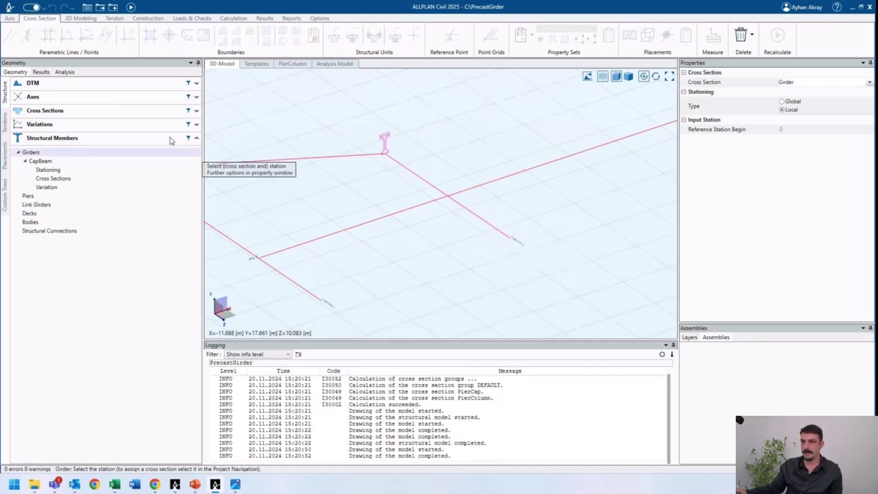
- Apply the PierCap cross section to the CapBeam girder and place its first station at 5 m with the beam option enabled
click(121, 111)
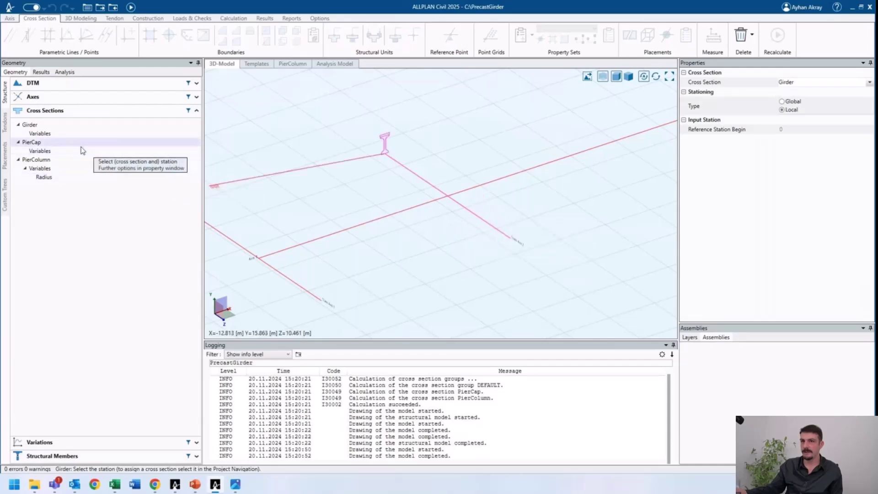
click(54, 144)
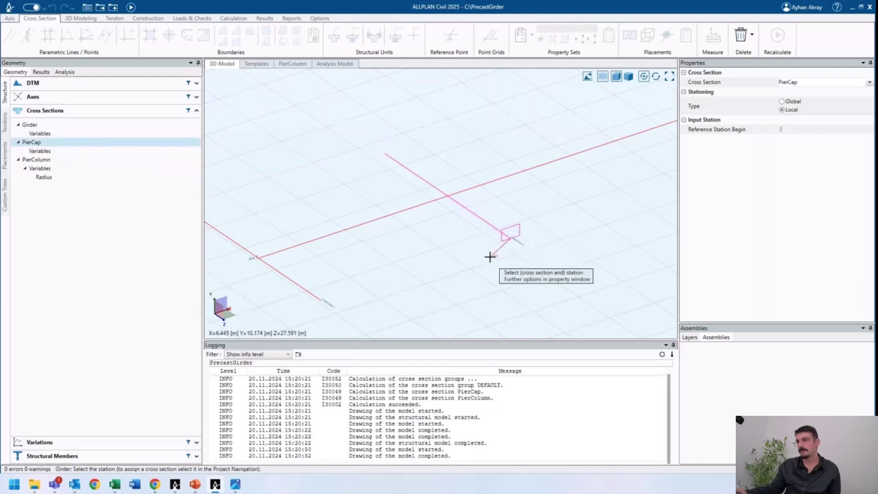
scroll(469, 216, up, 2)
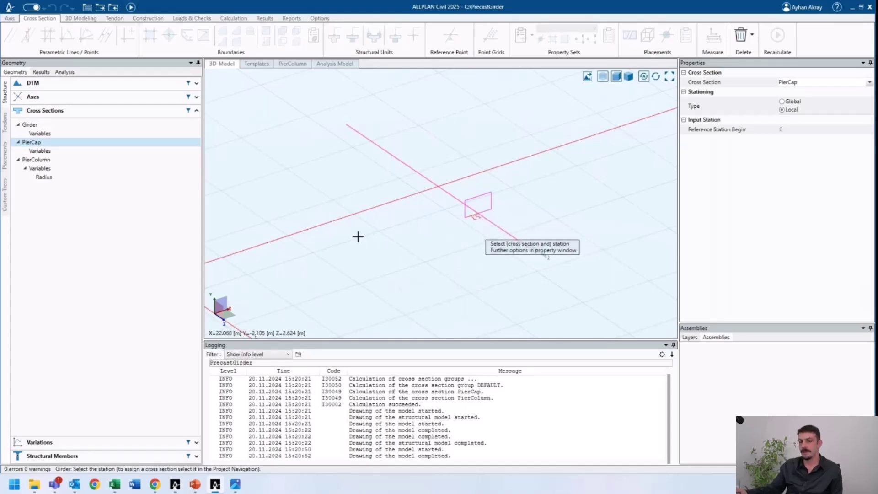
mouse_move(216, 486)
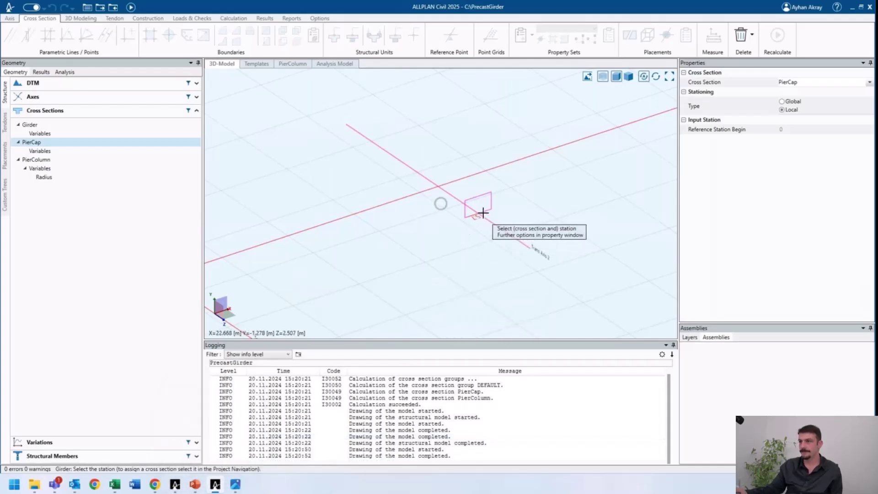
click(440, 203)
text(5)
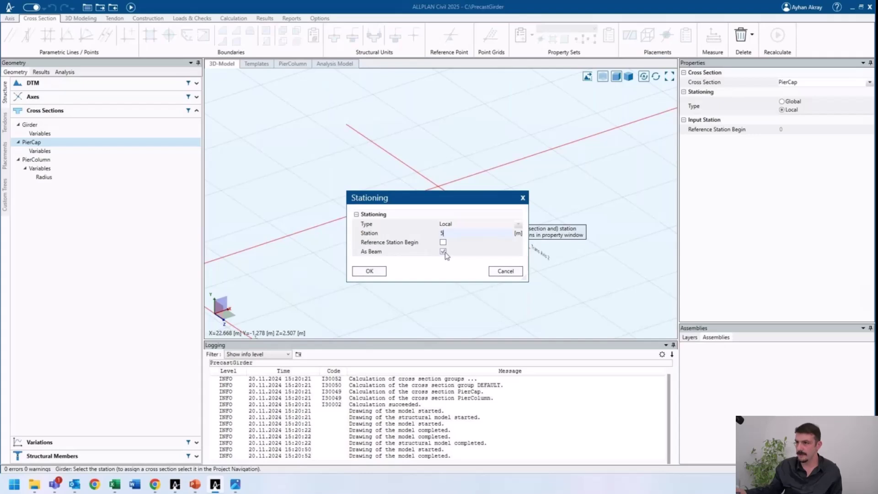
click(369, 270)
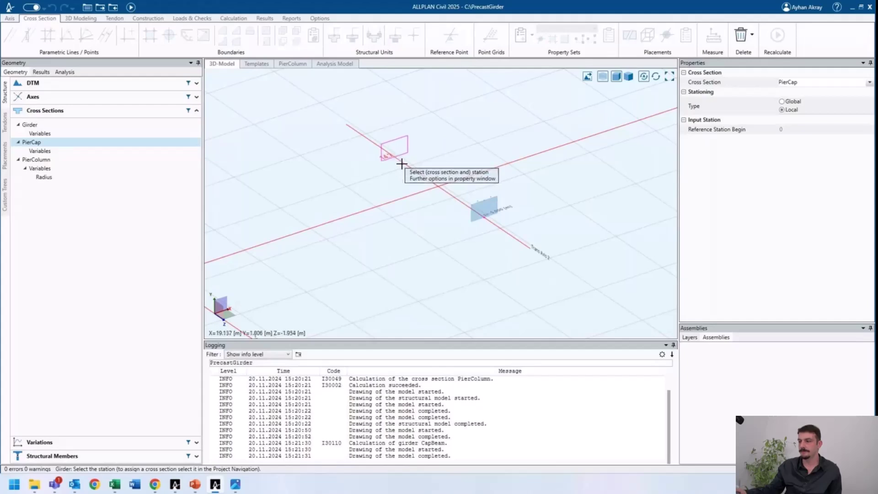
- Extend the CapBeam as a beam to station 15 m, subdivided by total into 5 segments, and finish the girder
click(406, 167)
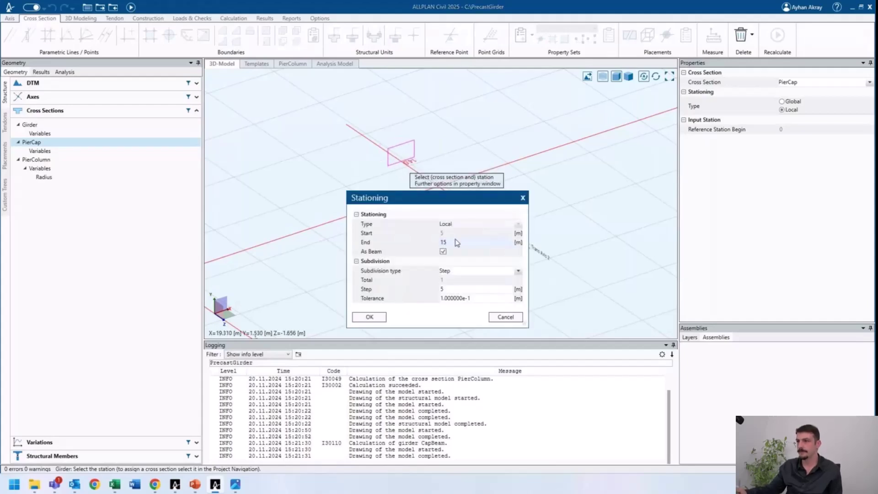
click(464, 272)
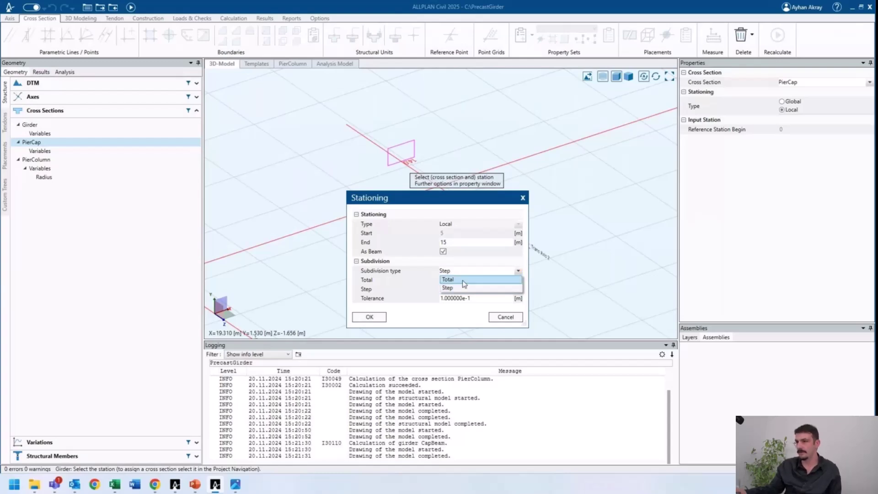
click(464, 280)
click(425, 279)
text(5)
click(443, 288)
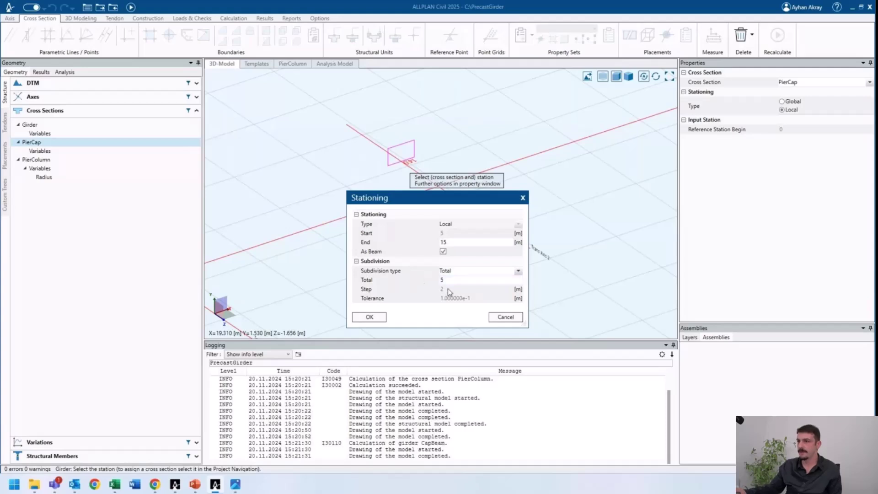
click(457, 271)
click(453, 289)
click(457, 290)
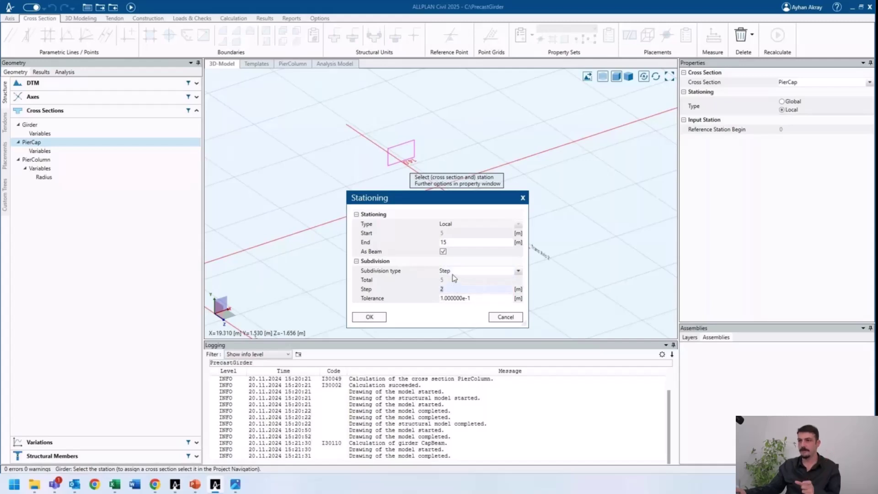
click(459, 273)
click(449, 279)
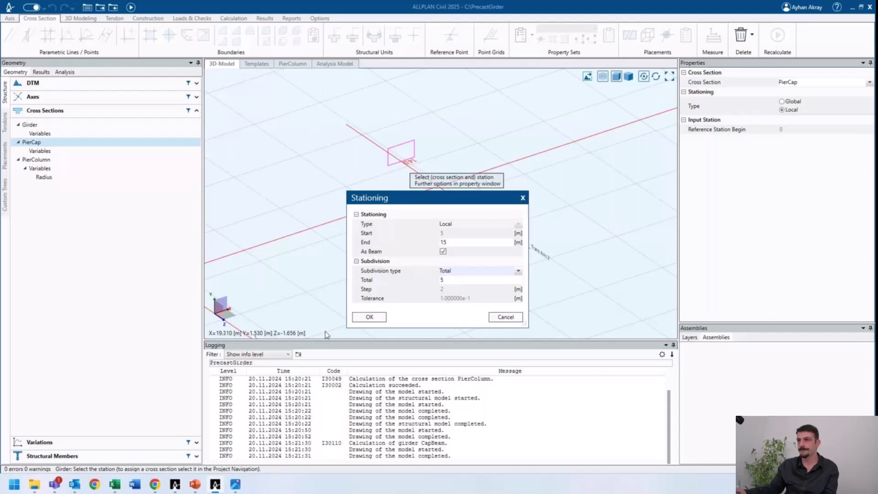
key(Return)
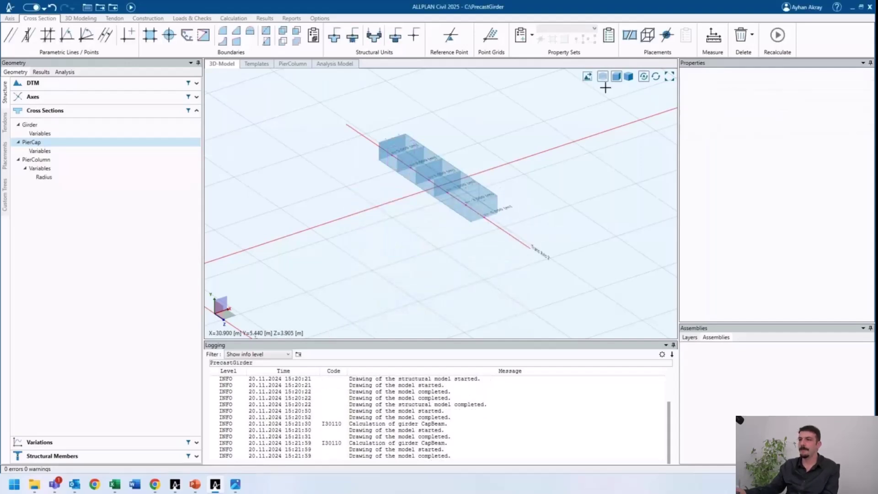
- Examine the CapBeam solid in the 3D model with the material texture shown, and hide the texture again
click(603, 76)
middle_drag(501, 137, 472, 103)
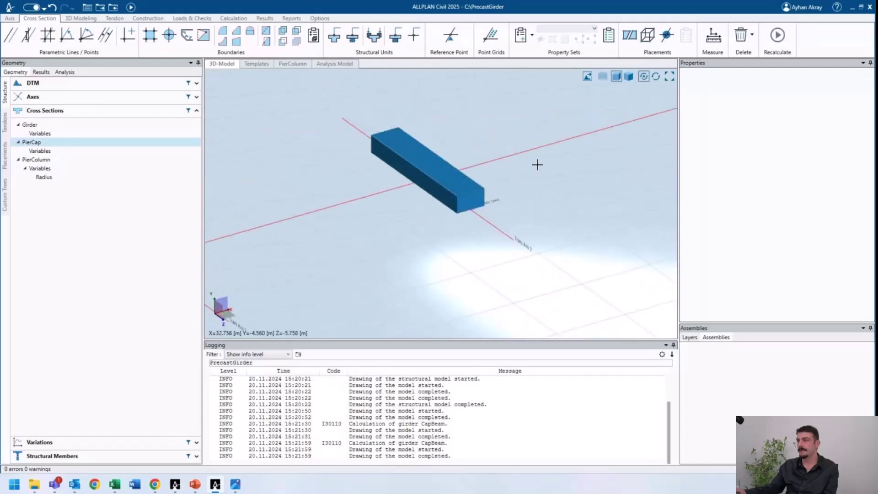
middle_drag(537, 164, 571, 119)
click(603, 76)
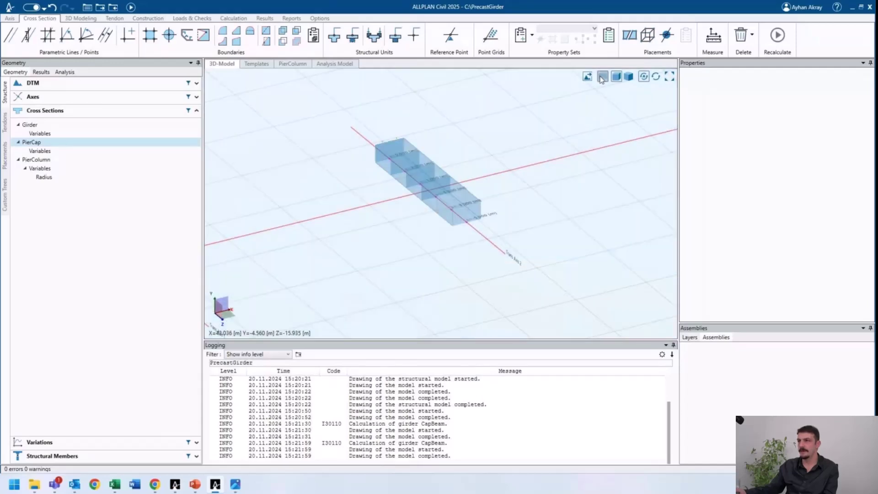
- Examine the CapBeam's station labels and segments in perspective projection, and return to parallel projection
click(629, 76)
scroll(544, 198, up, 5)
scroll(542, 198, down, 5)
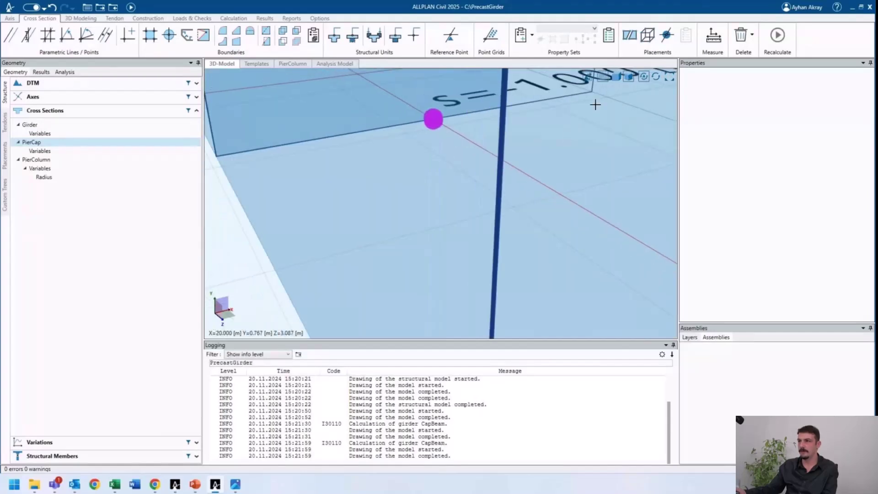
scroll(534, 211, down, 5)
mouse_move(419, 222)
middle_down()
mouse_move(451, 224)
mouse_move(525, 203)
mouse_move(408, 220)
mouse_move(435, 221)
middle_up()
scroll(435, 221, down, 5)
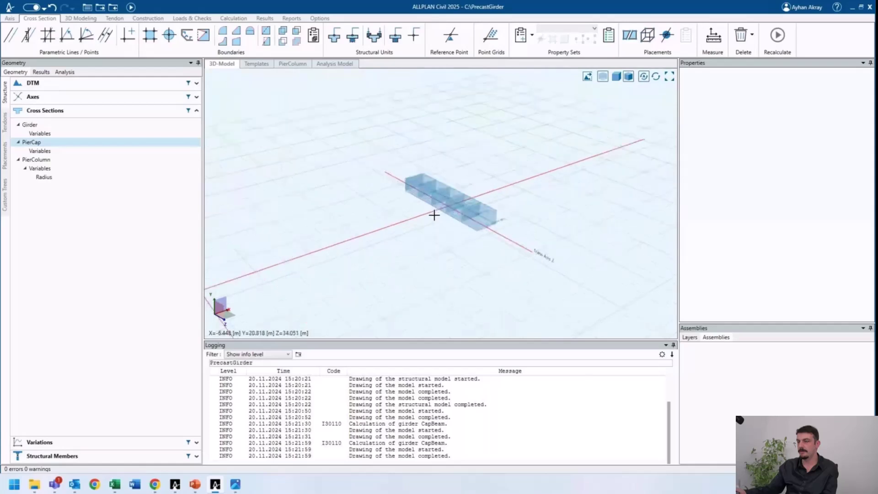
scroll(435, 216, up, 10)
scroll(435, 214, down, 5)
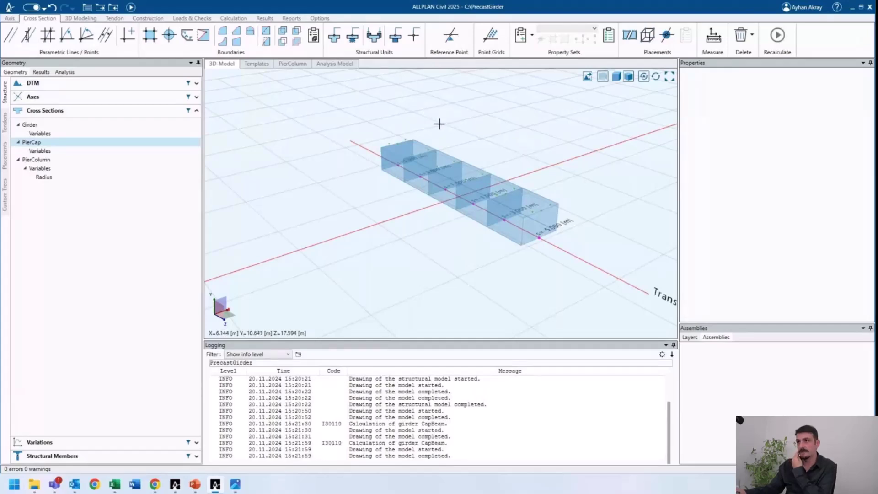
scroll(445, 123, down, 2)
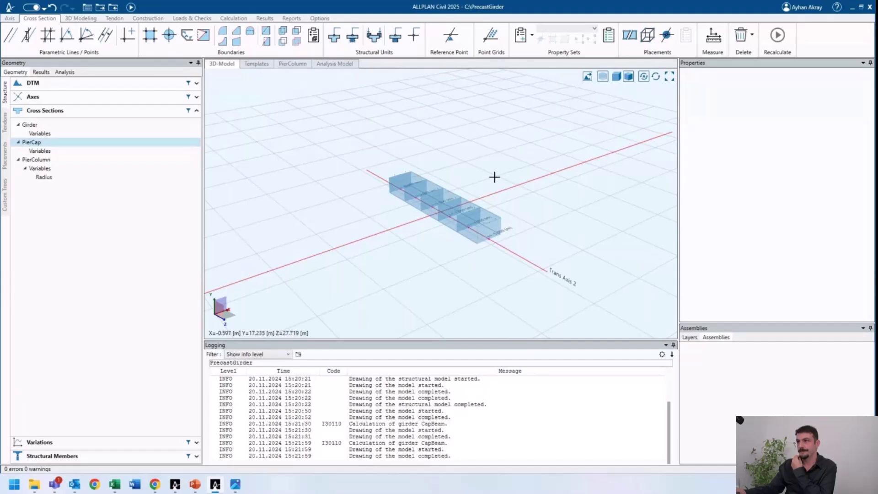
click(616, 76)
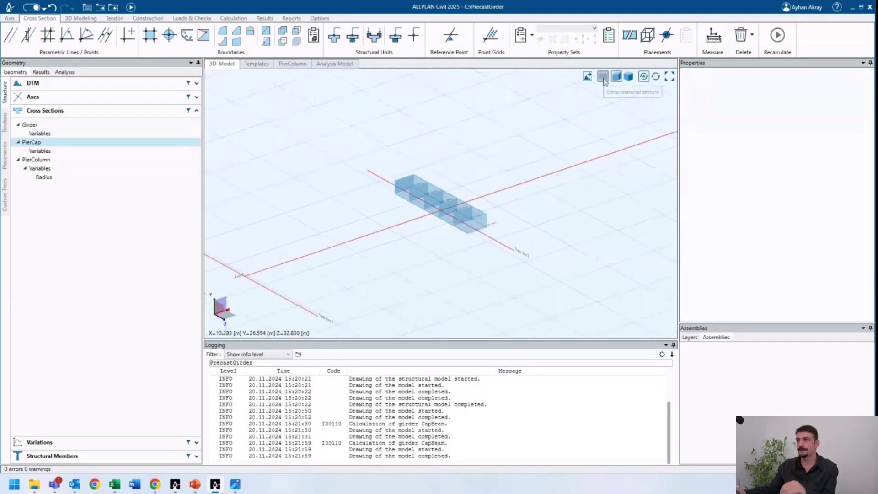
click(603, 77)
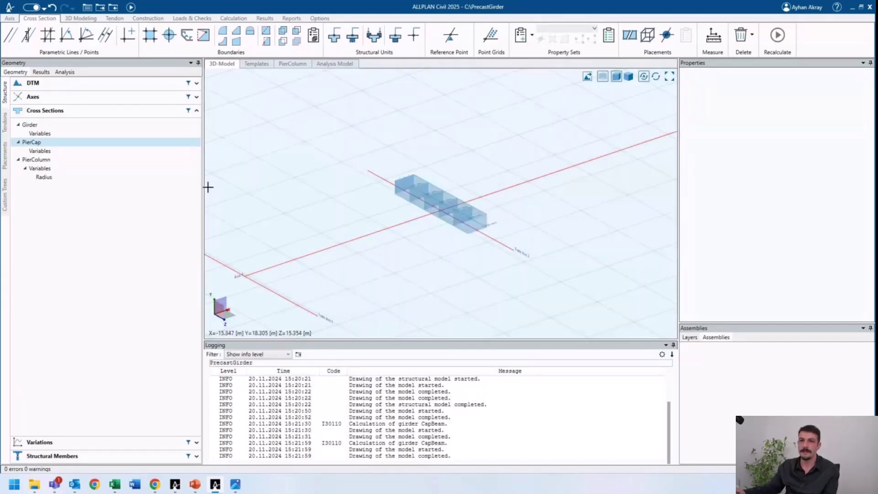
- Save the current project as the TCL file PrecastGirder_exp.tcl in the PrecastGirder folder
click(84, 113)
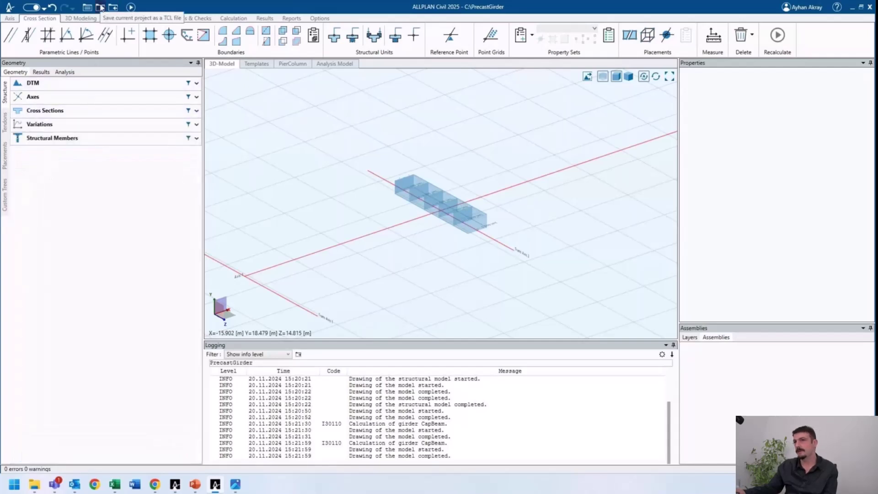
click(100, 7)
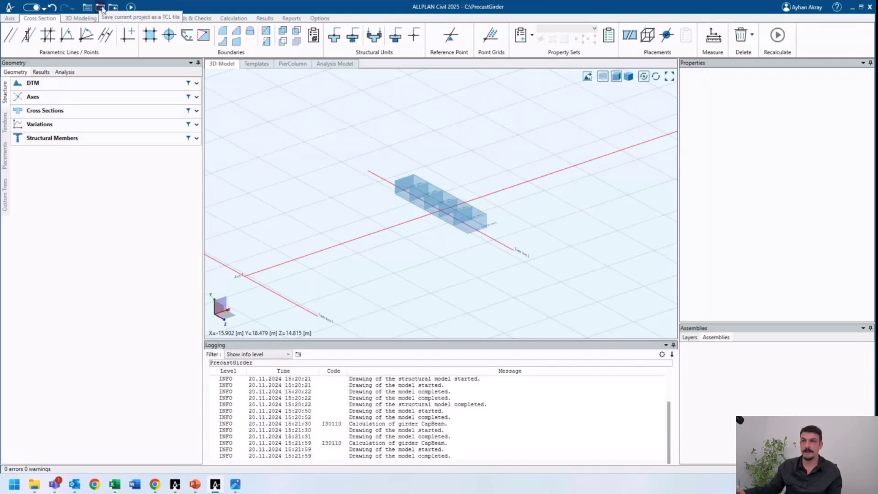
click(101, 9)
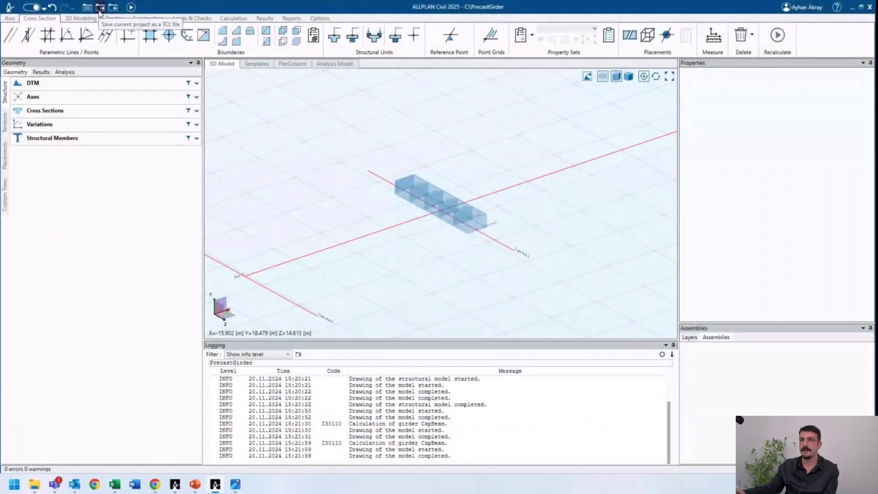
click(99, 9)
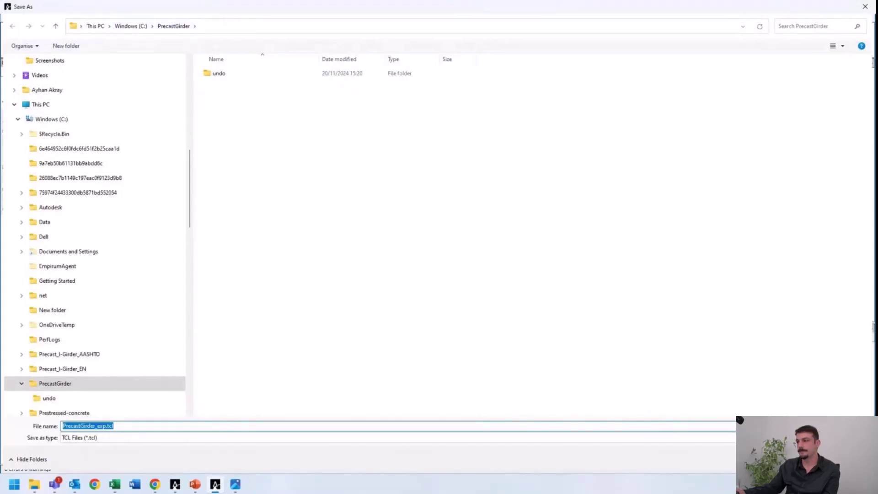
key(Return)
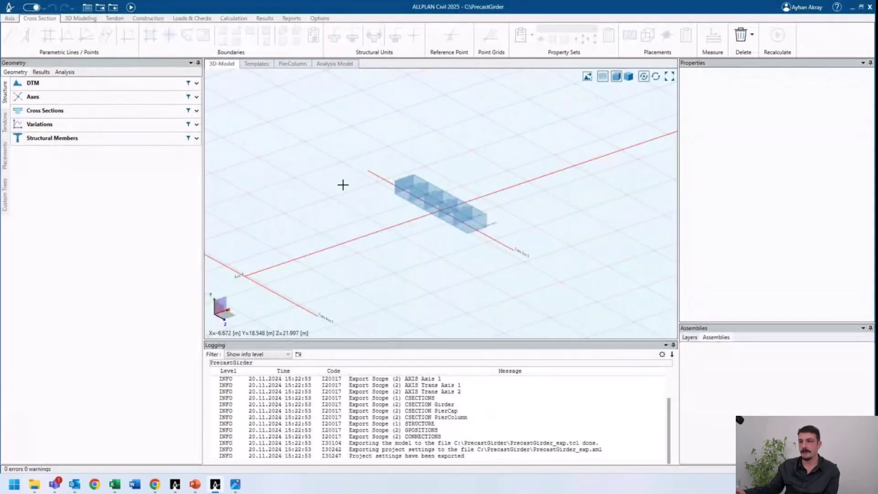
- Auto-hide the Logging window, reopen it, and pin it back beneath the 3D model
click(265, 355)
click(267, 358)
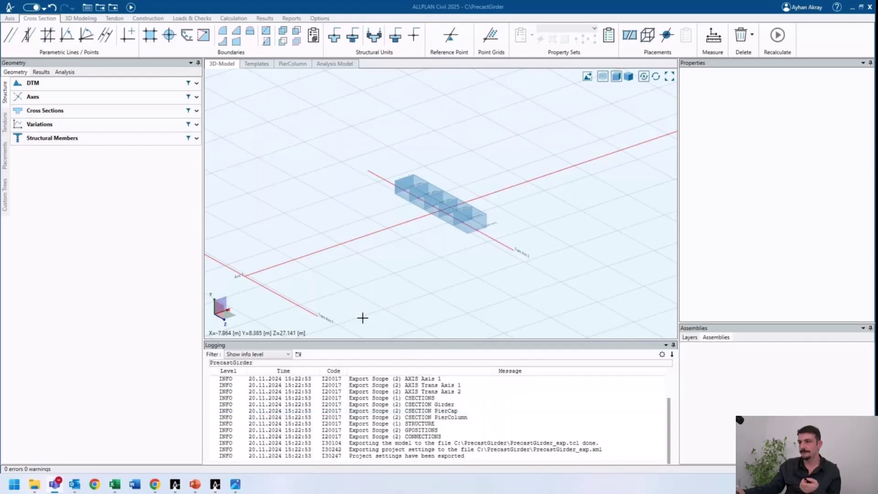
click(672, 345)
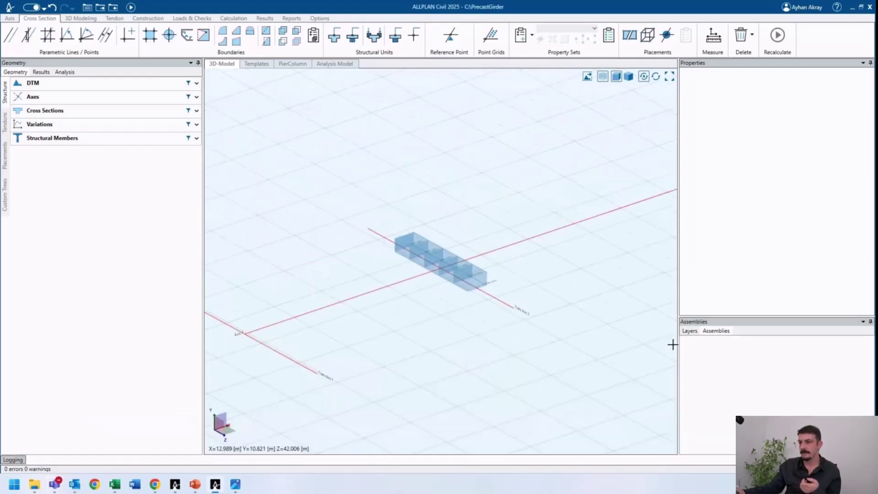
click(13, 460)
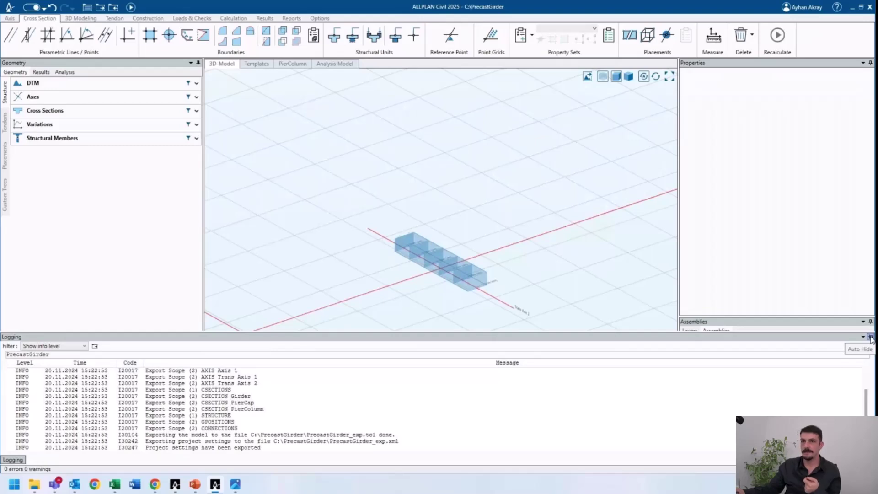
click(870, 337)
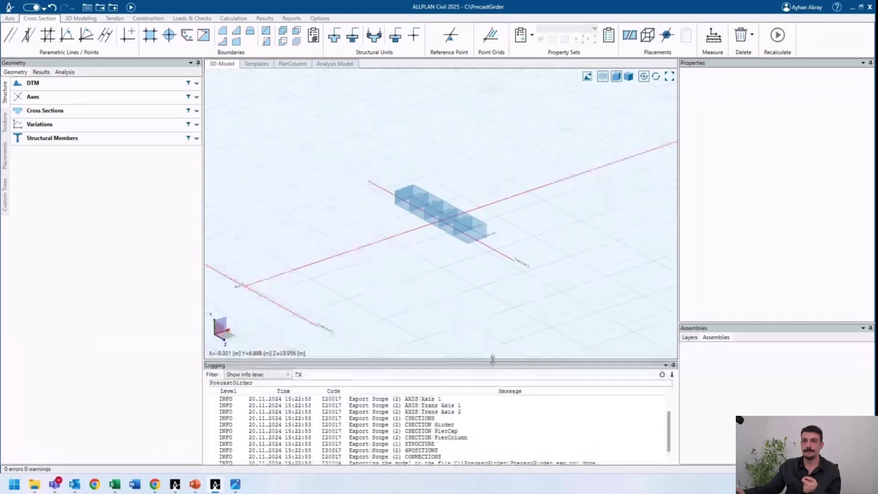
- Create a new pier positioned at a reference point under the structural members, keeping its default name
click(77, 140)
right_click(40, 199)
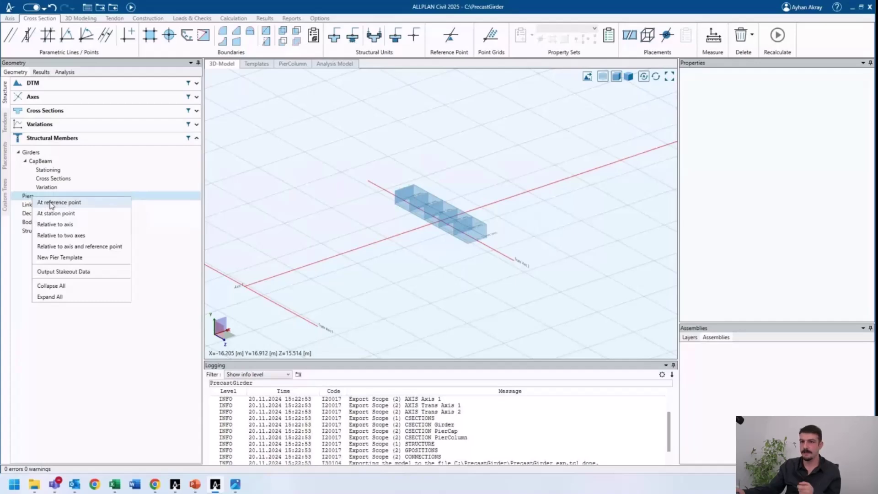
click(55, 202)
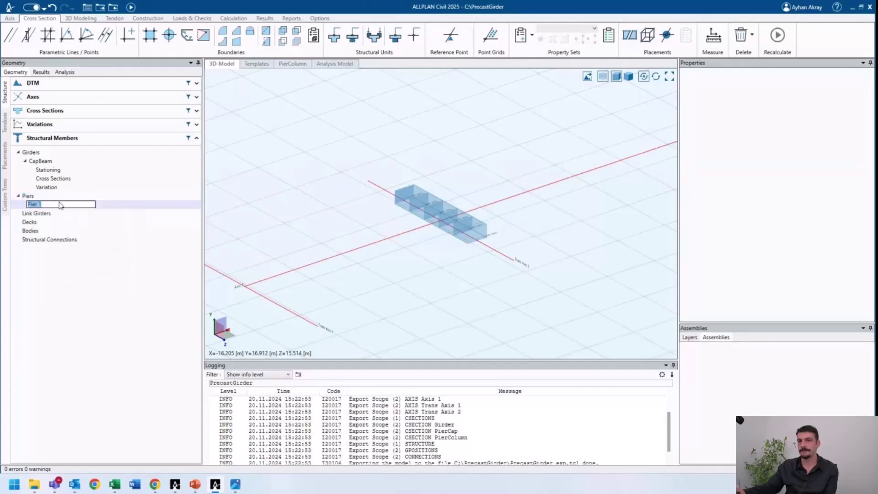
key(Return)
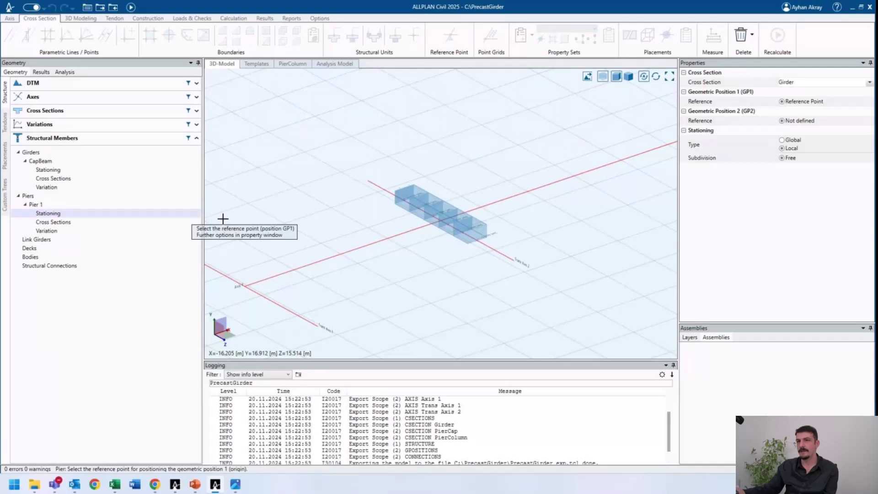
click(329, 222)
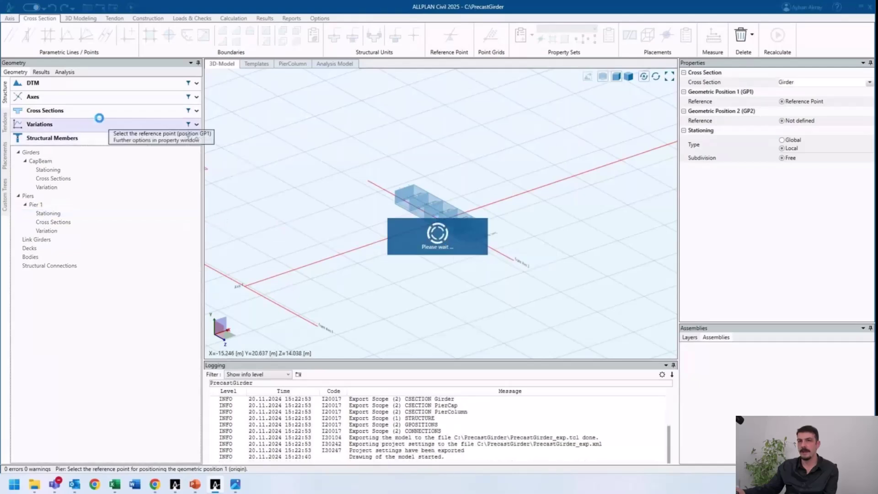
- Choose PierColumn as the cross section for the new pier
click(94, 112)
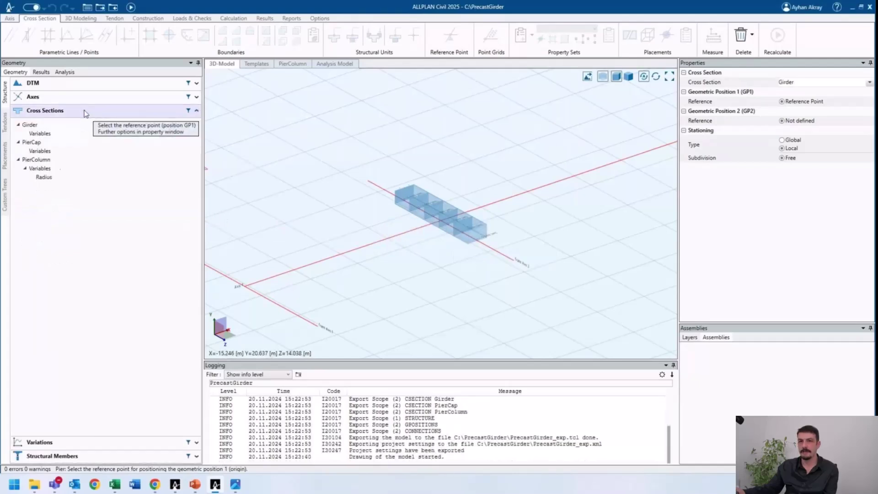
click(37, 160)
click(114, 114)
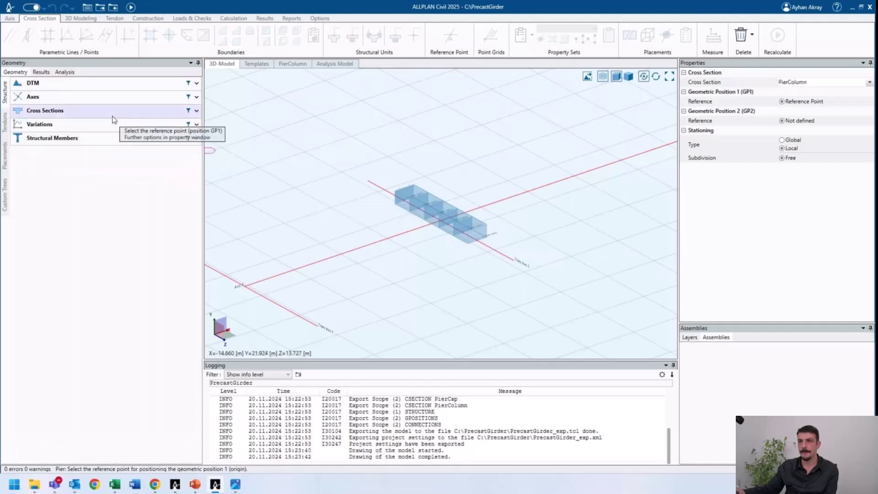
- Position the new pier at the CapBeam's s=-3.000 m reference point and insert its first local station at 0 m
scroll(476, 240, up, 4)
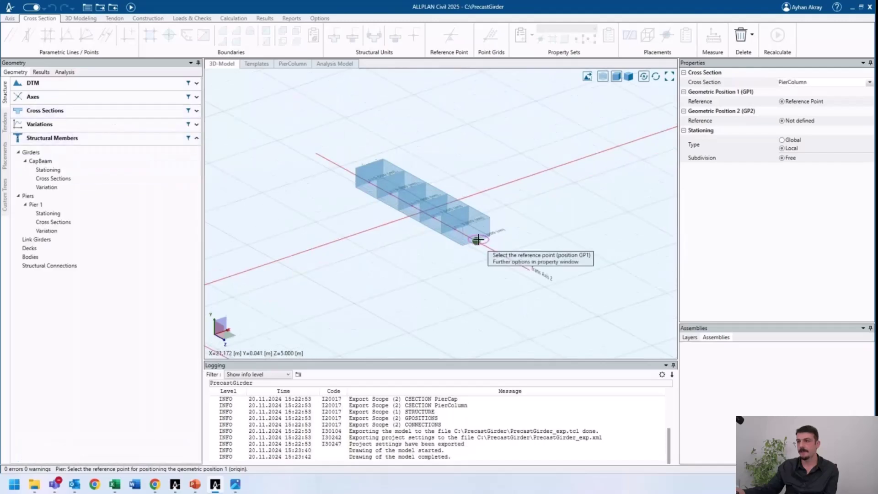
scroll(463, 238, up, 2)
scroll(446, 249, up, 3)
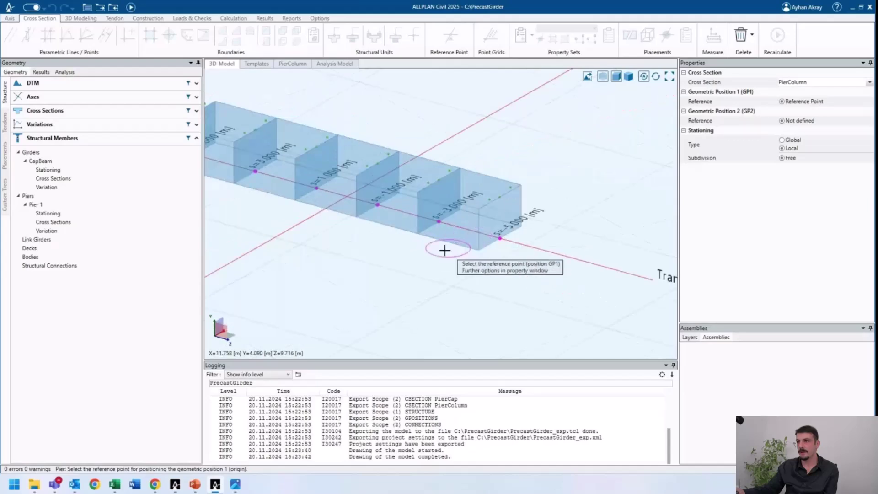
scroll(440, 230, up, 1)
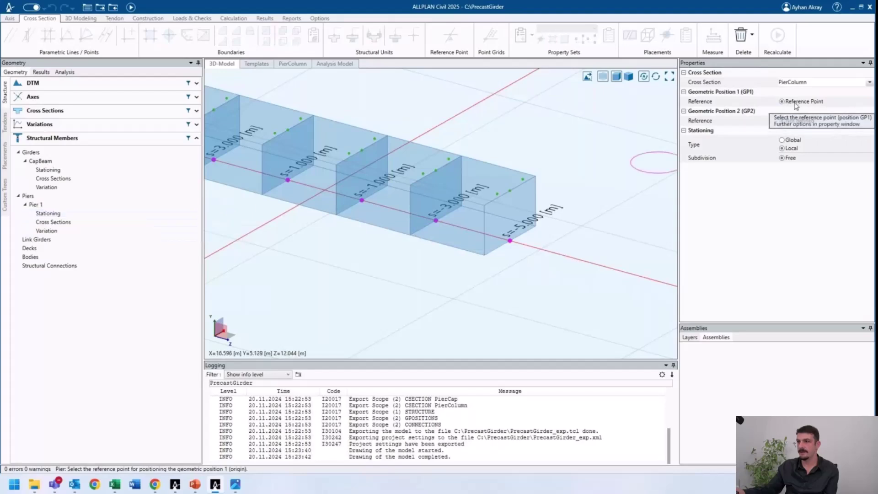
click(435, 218)
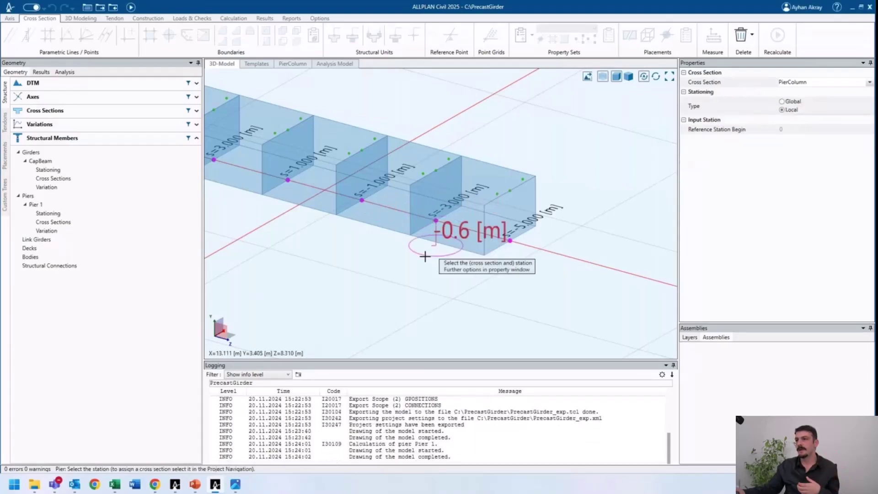
click(434, 221)
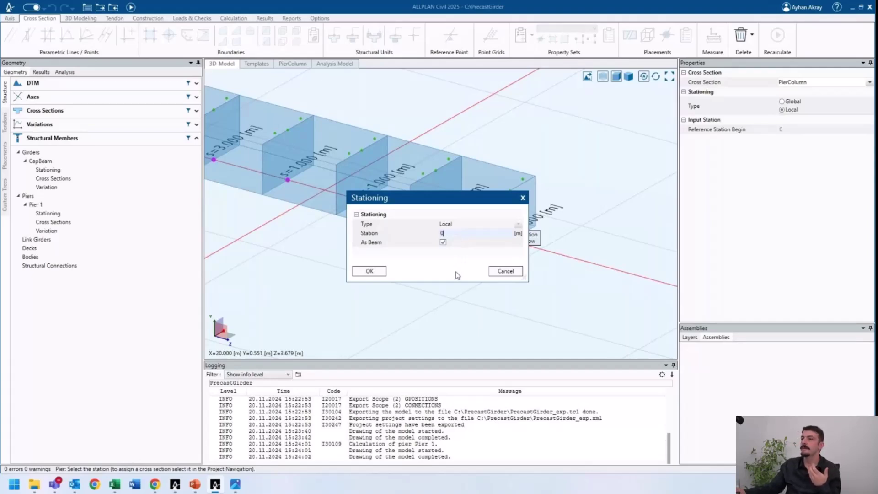
click(361, 271)
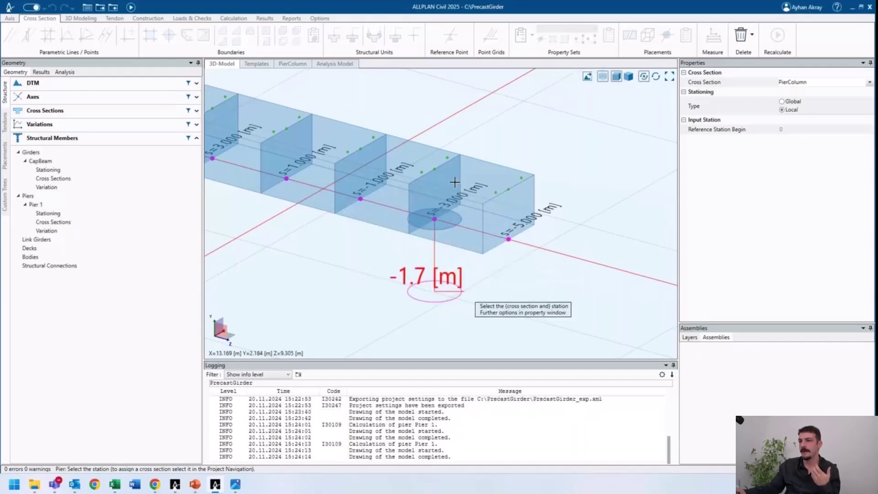
- Add local stations to the pier from -10 m to 0 m as beam, with a subdivision total of 5
middle_drag(455, 182, 454, 163)
scroll(455, 162, down, 2)
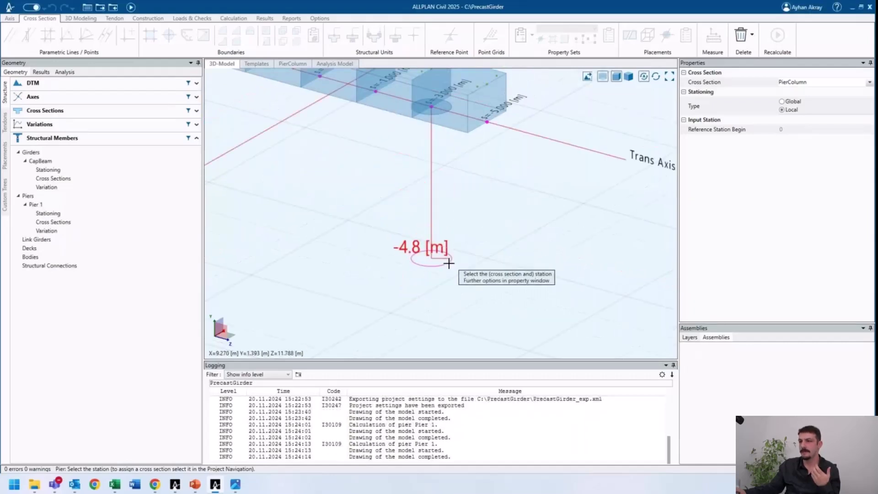
scroll(448, 264, down, 3)
scroll(443, 244, up, 2)
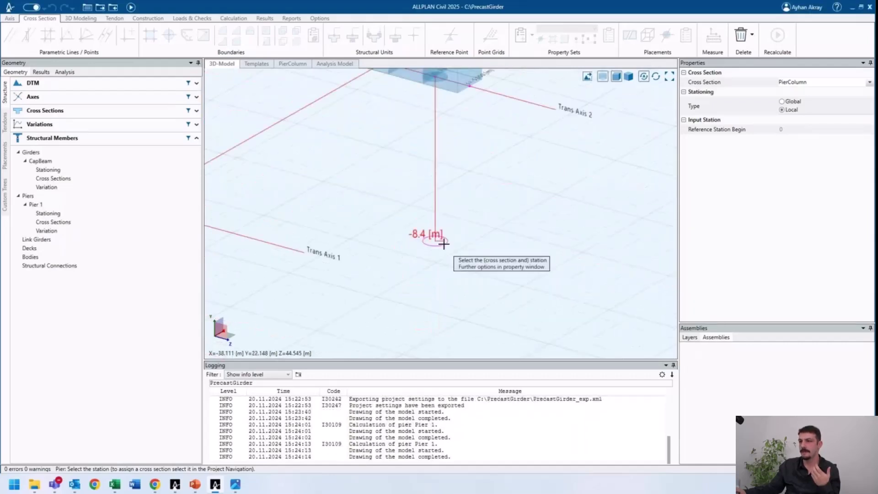
click(440, 272)
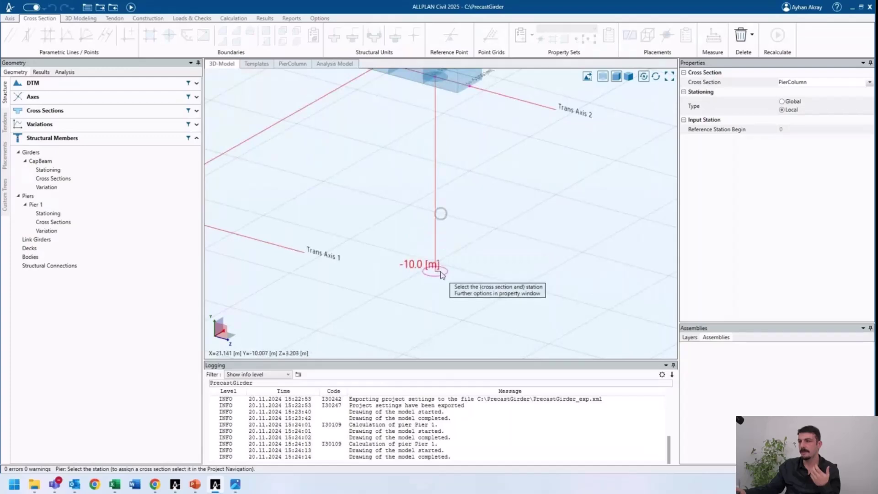
click(517, 270)
click(473, 279)
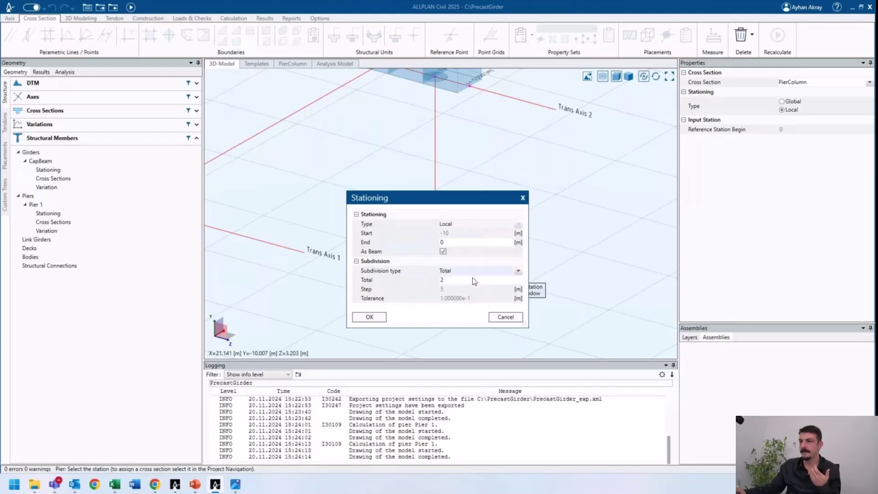
click(420, 282)
text(5)
click(457, 297)
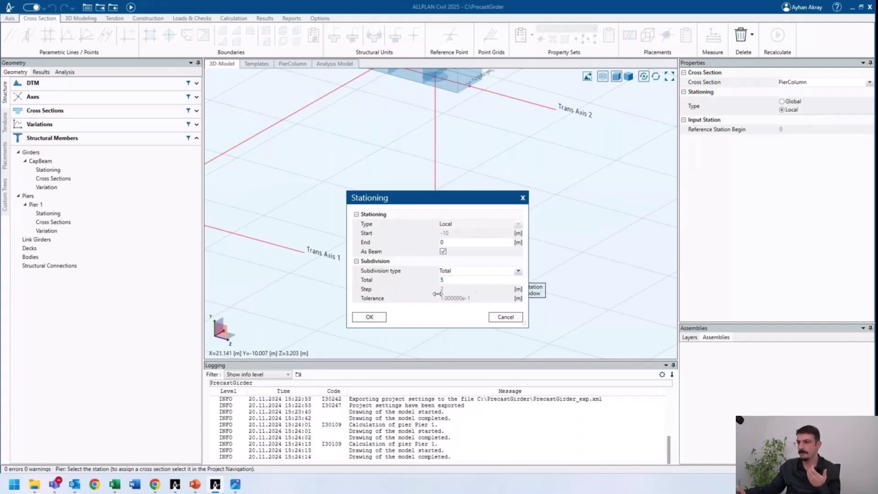
click(376, 319)
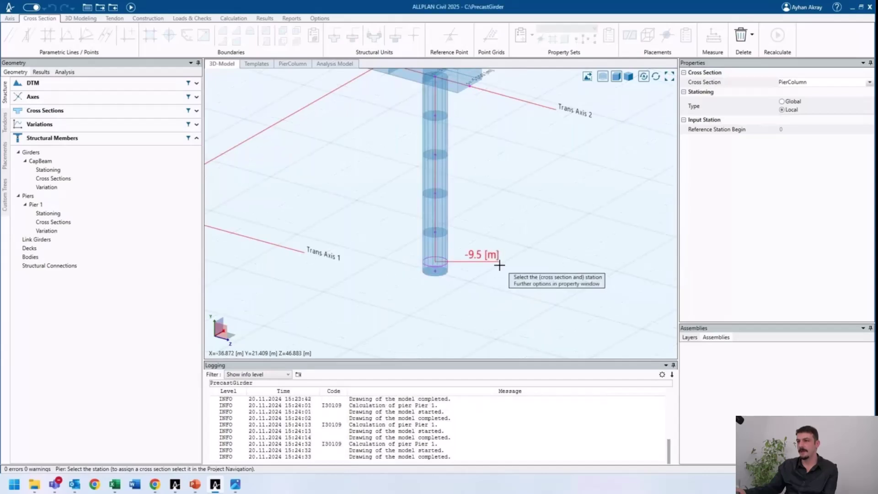
key(Escape)
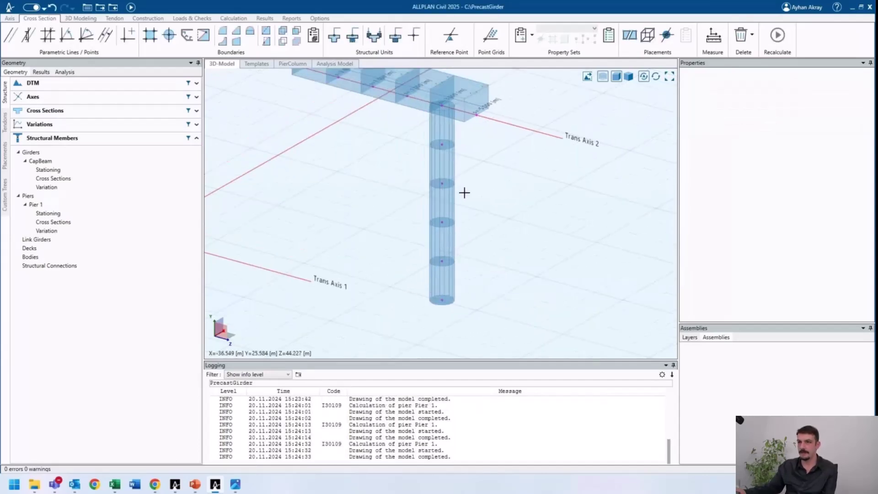
- Copy Pier 1 together with its variation, naming the copy Pier 2
scroll(464, 192, down, 1)
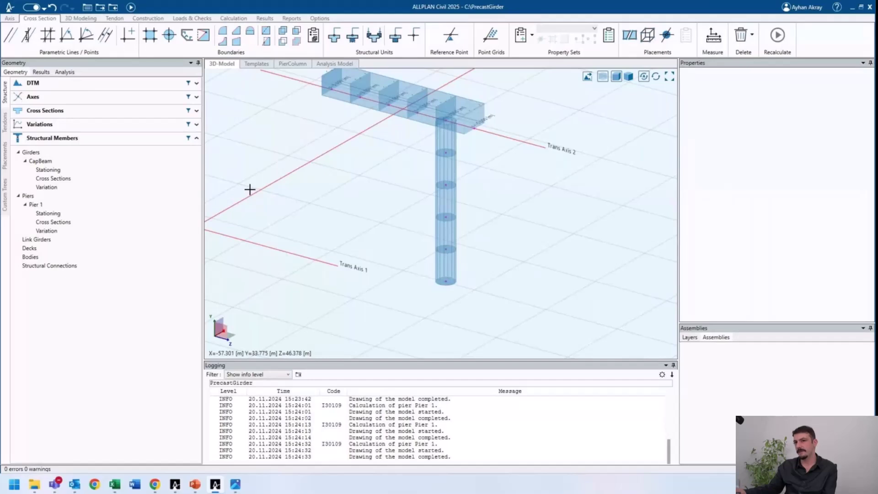
click(59, 206)
right_click(53, 205)
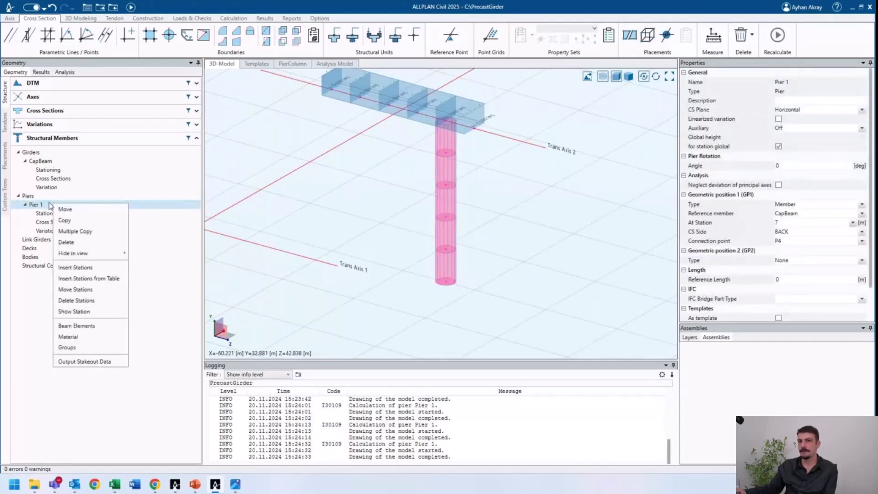
click(38, 252)
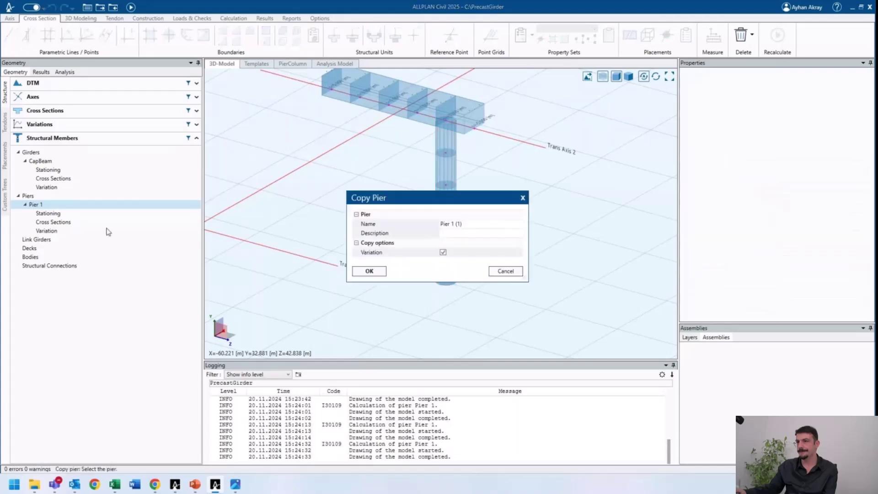
click(452, 223)
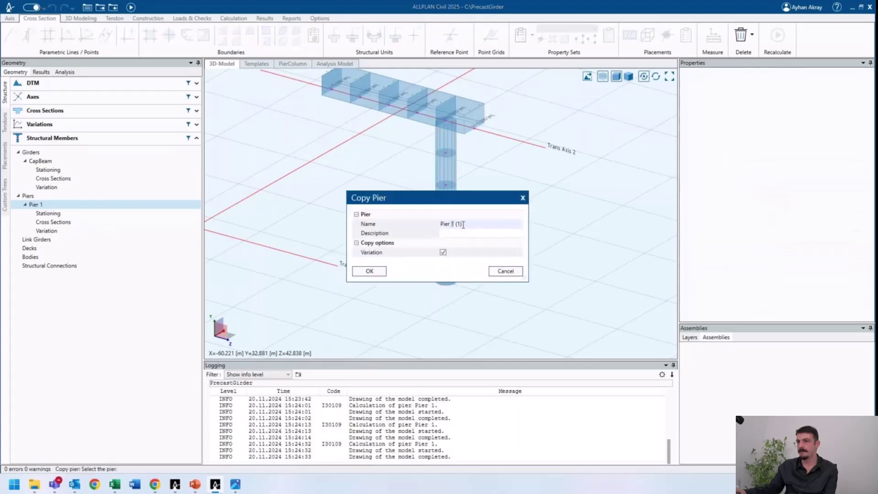
click(370, 271)
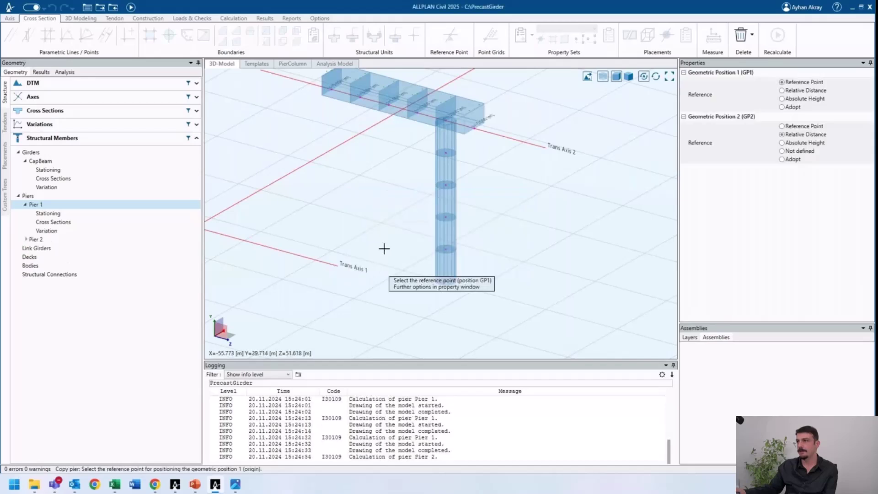
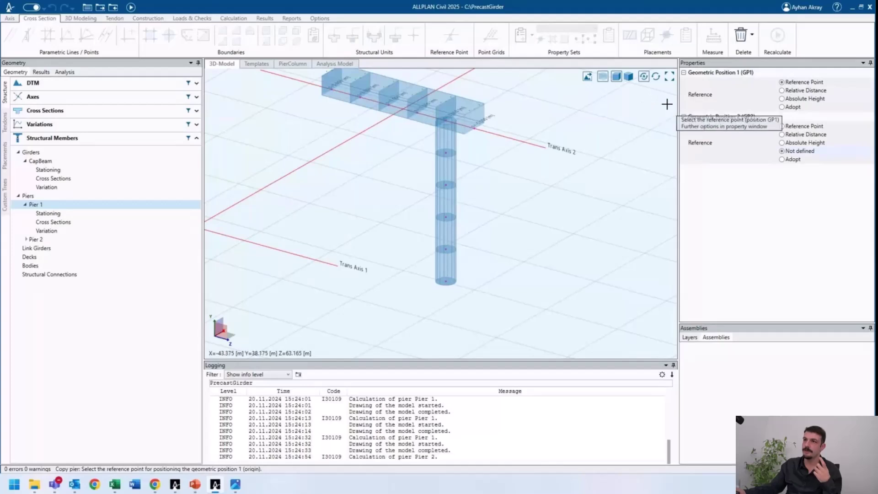
- Place Pier 2 at the CapBeam's s=3.000 m reference point with geometric position 2 not defined, and recalculate the model
click(359, 94)
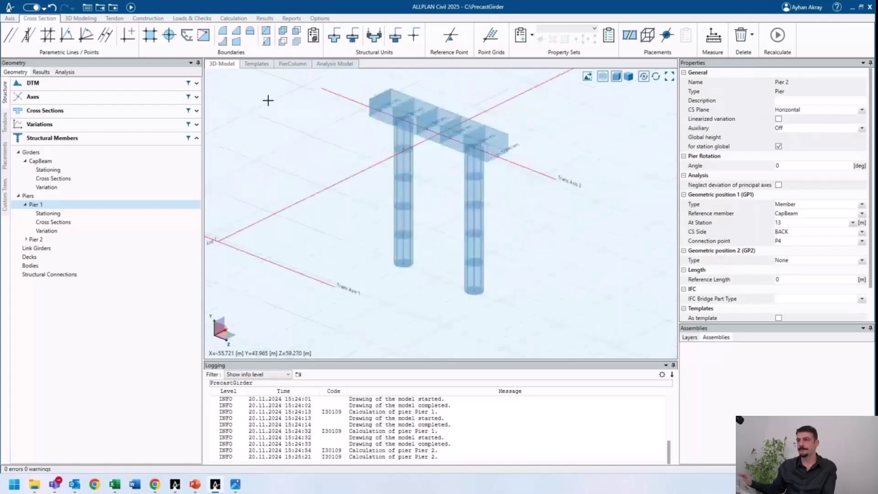
click(131, 7)
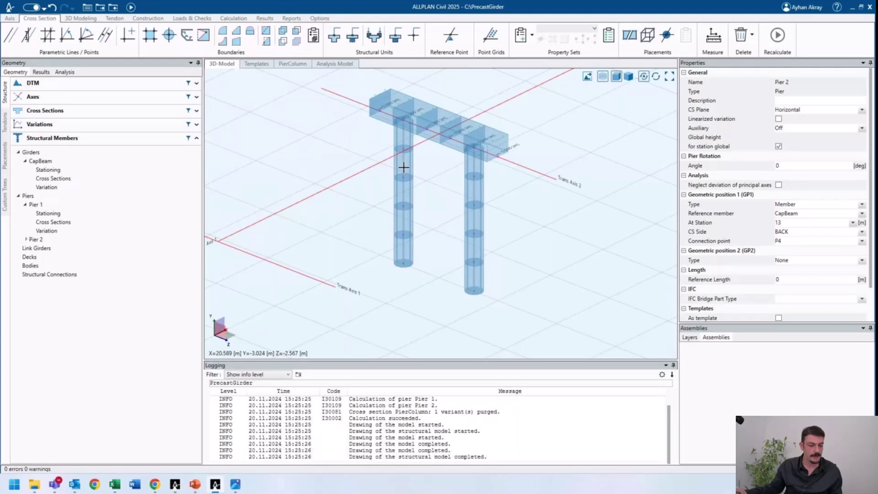
mouse_move(403, 168)
middle_down()
mouse_move(413, 177)
mouse_move(368, 173)
middle_up()
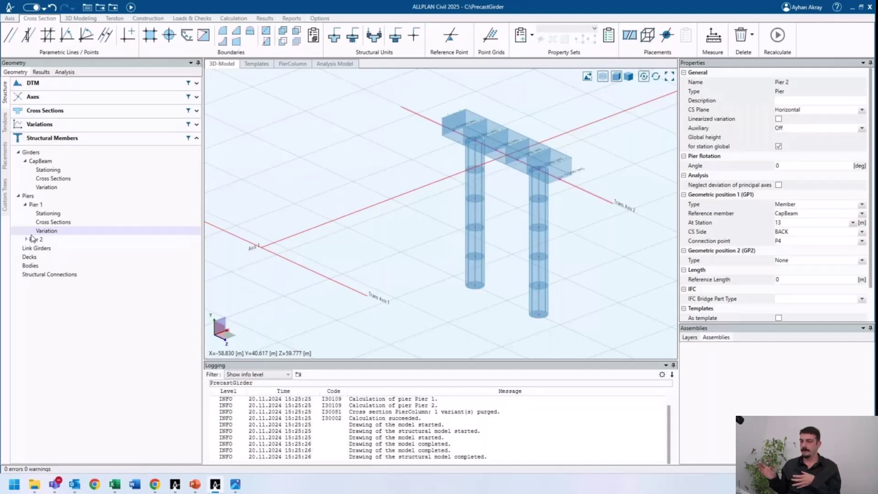
- Create a new link girder template under the structural members, keeping its default name
right_click(52, 251)
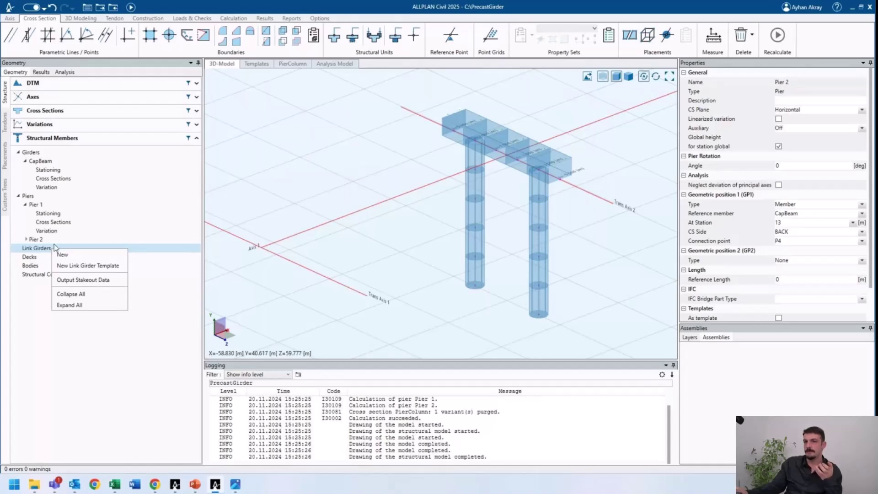
right_click(51, 199)
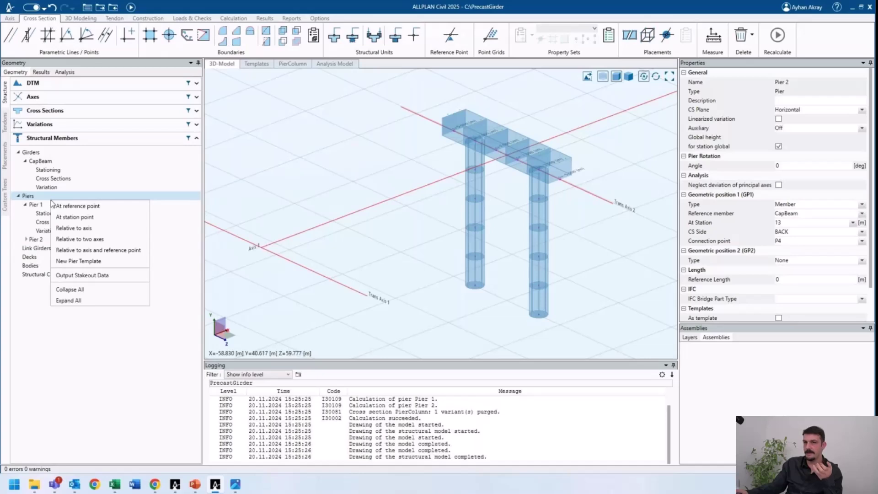
right_click(32, 254)
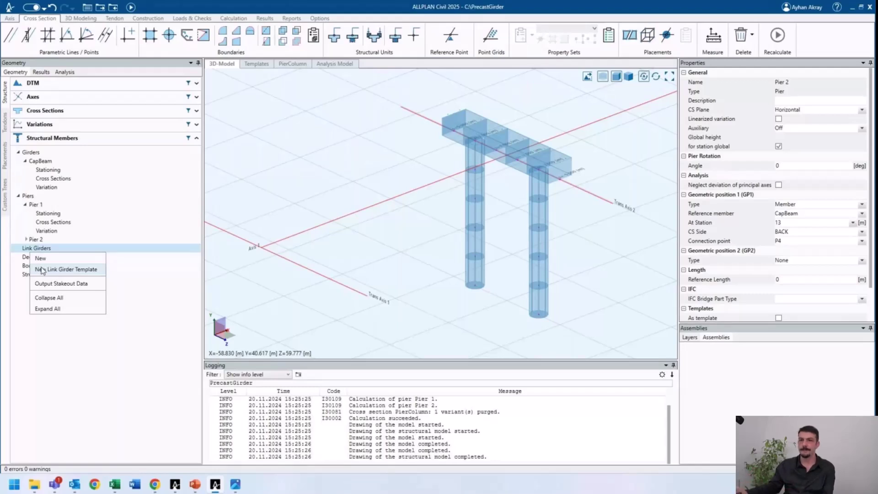
click(43, 270)
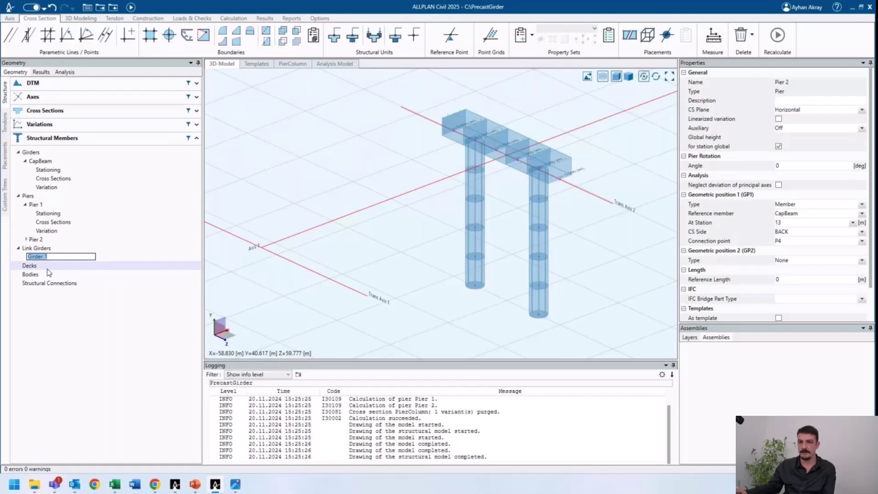
key(Return)
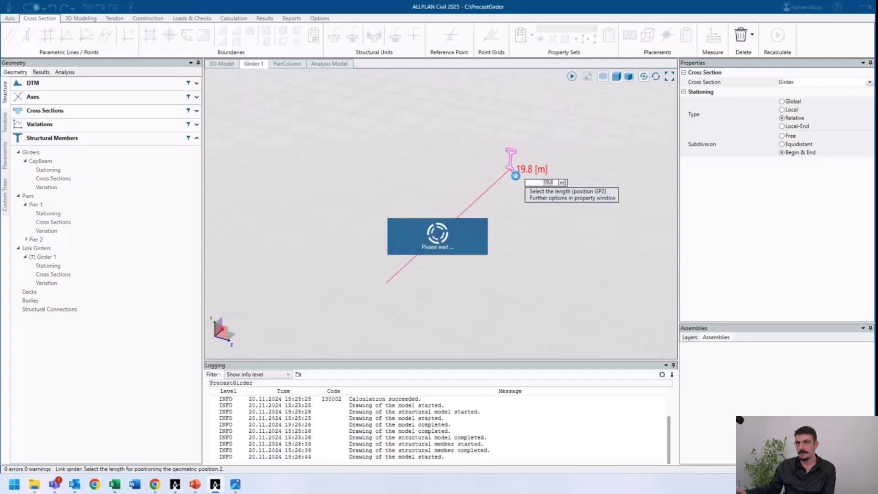
- Set the link girder template's reference length to 20 m, using the Girder cross section with relative stationing
click(51, 110)
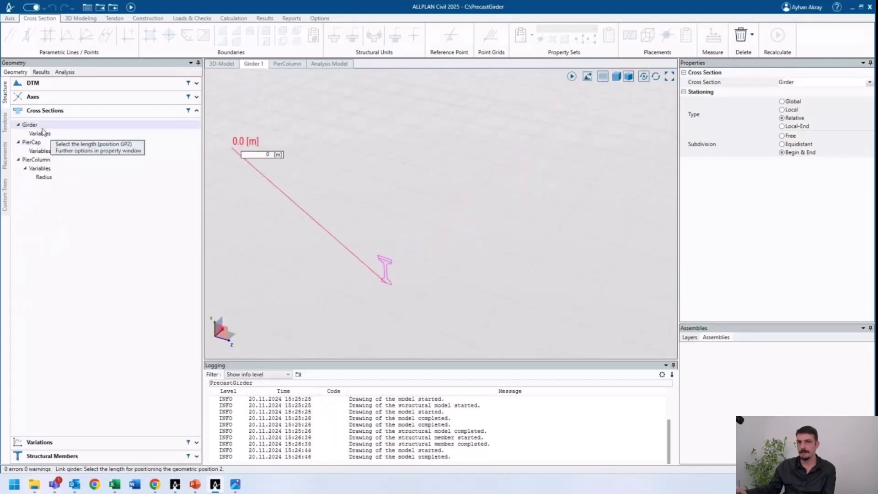
click(64, 115)
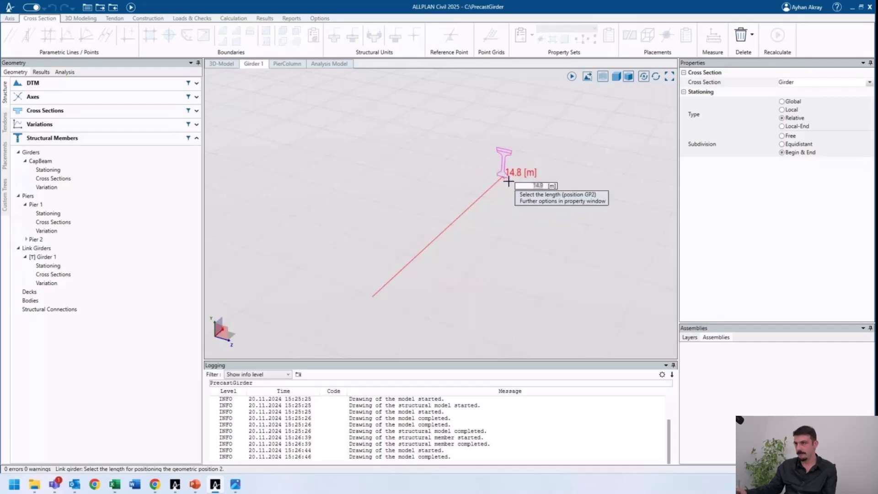
text(20)
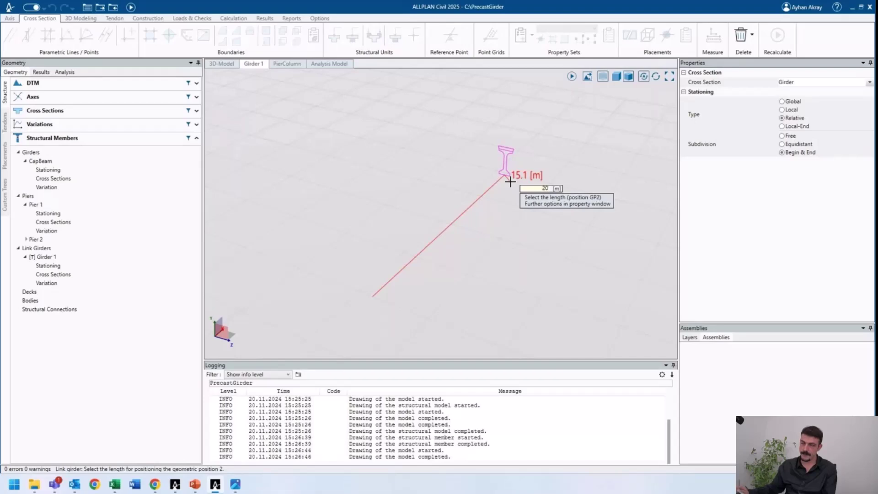
key(Return)
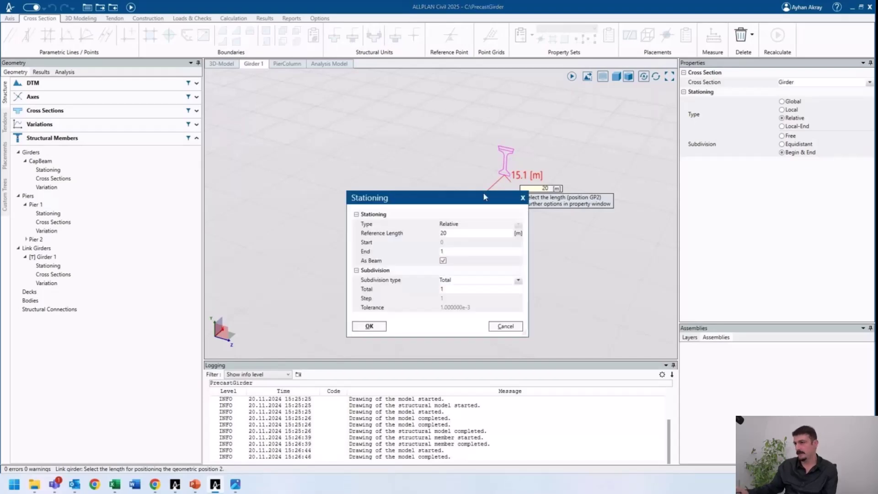
- Subdivide the link girder template with a total of 10 and generate its beam stations
click(461, 282)
click(461, 288)
click(458, 290)
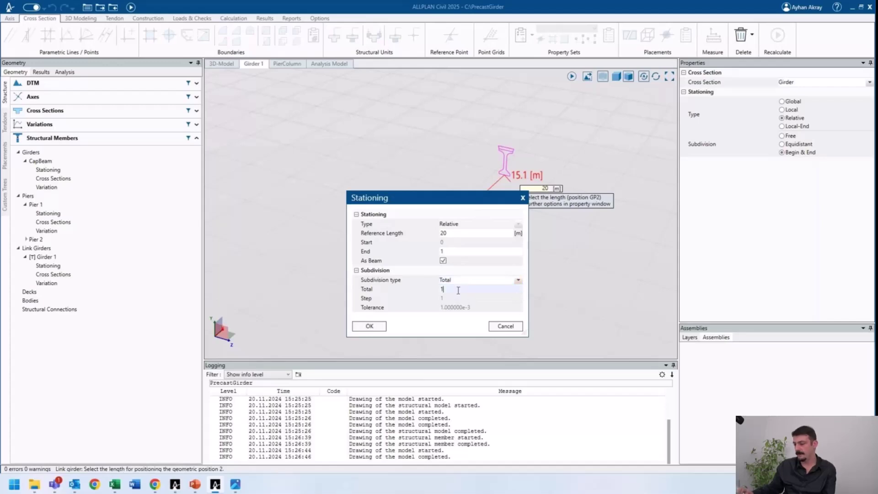
text(0)
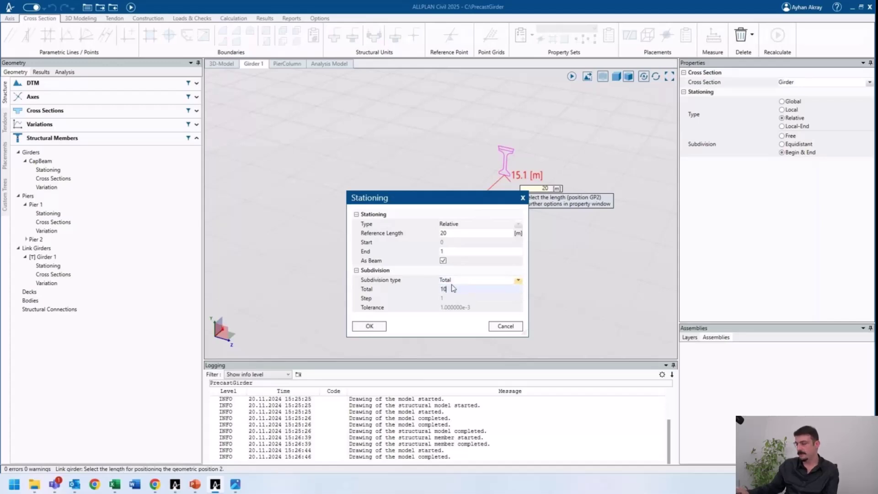
click(370, 327)
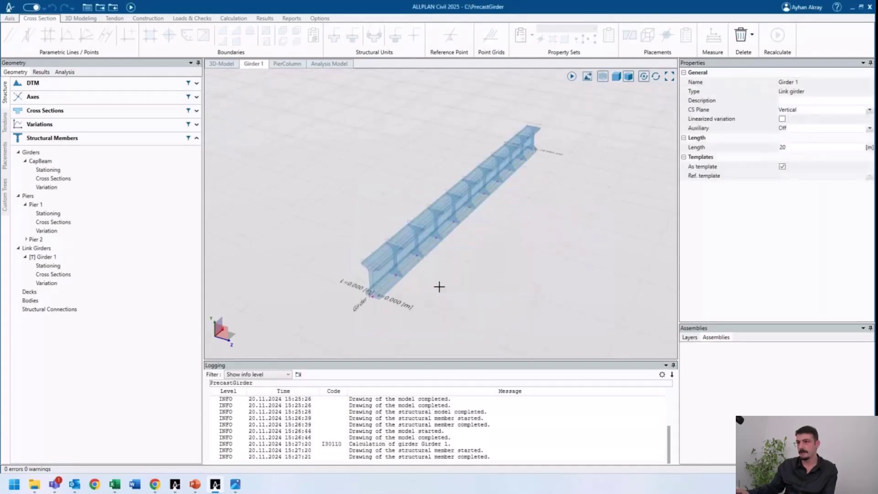
middle_drag(452, 260, 170, 253)
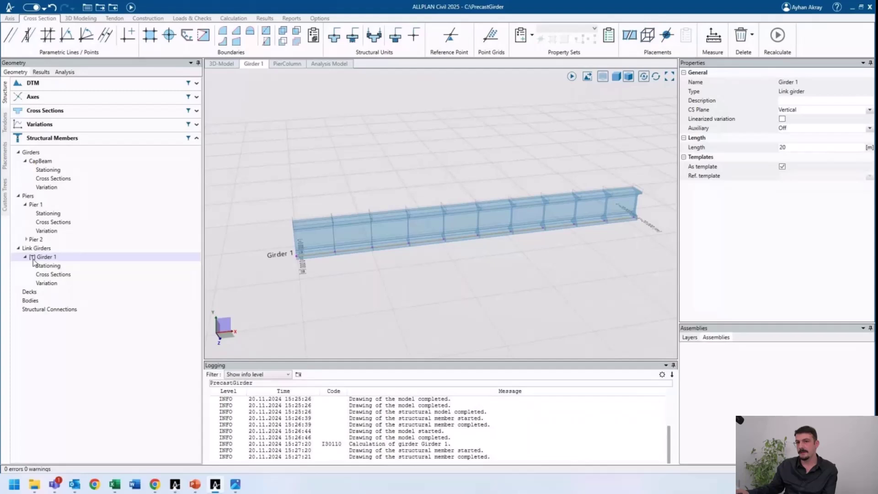
- Create a new link girder named Girder 1-1 from the Girder 1 template in the 3D model
click(64, 259)
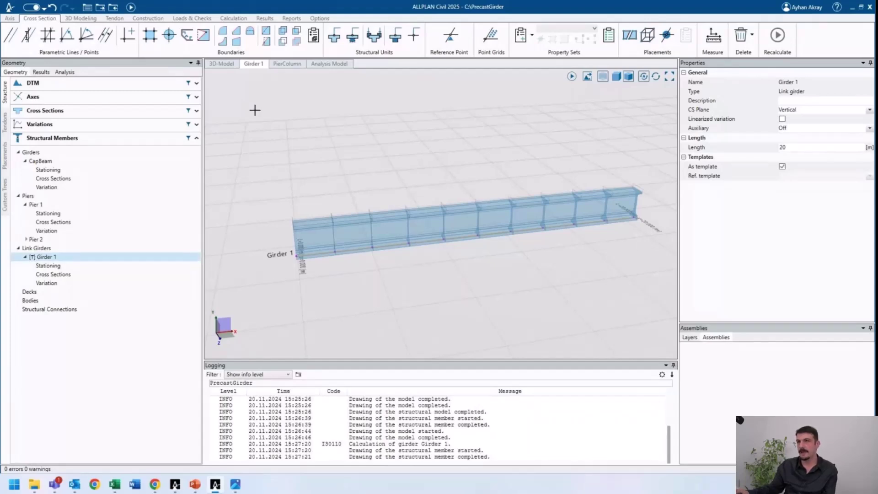
click(218, 65)
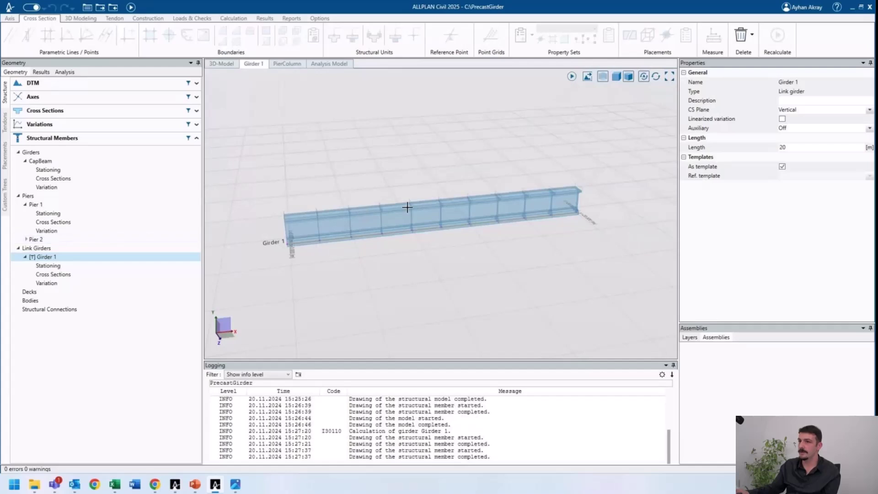
middle_drag(370, 196, 380, 199)
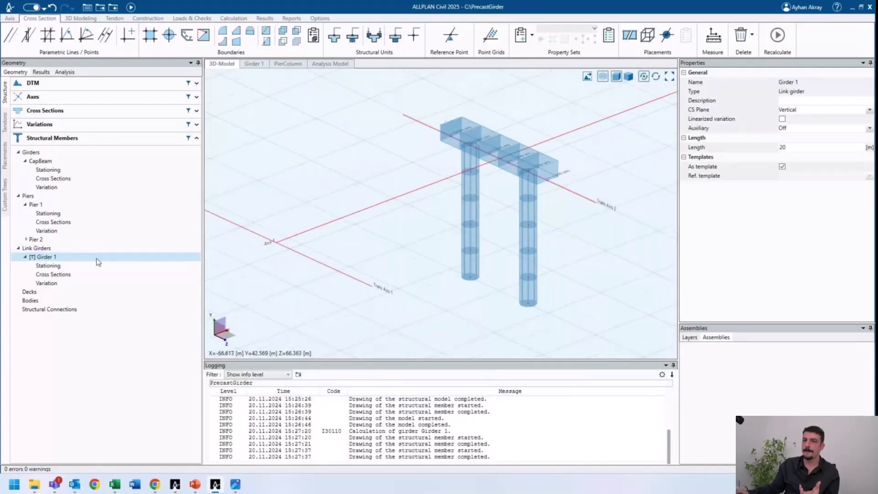
right_click(67, 260)
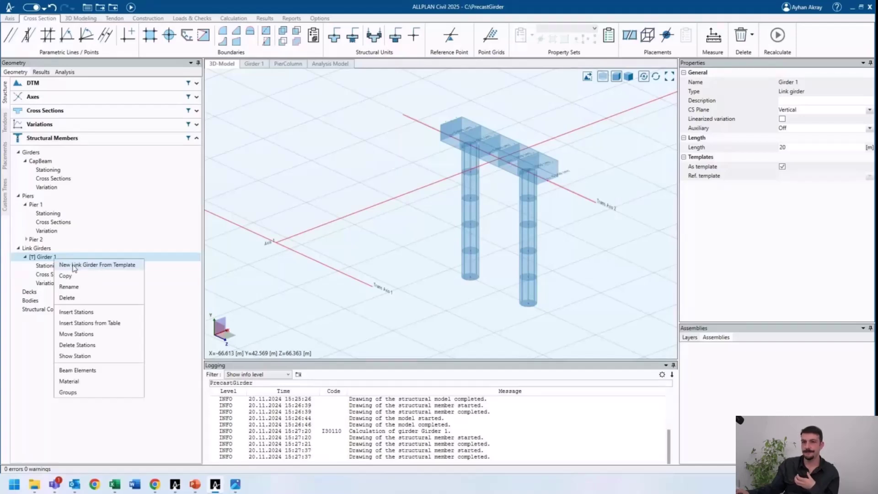
click(74, 265)
double_click(457, 224)
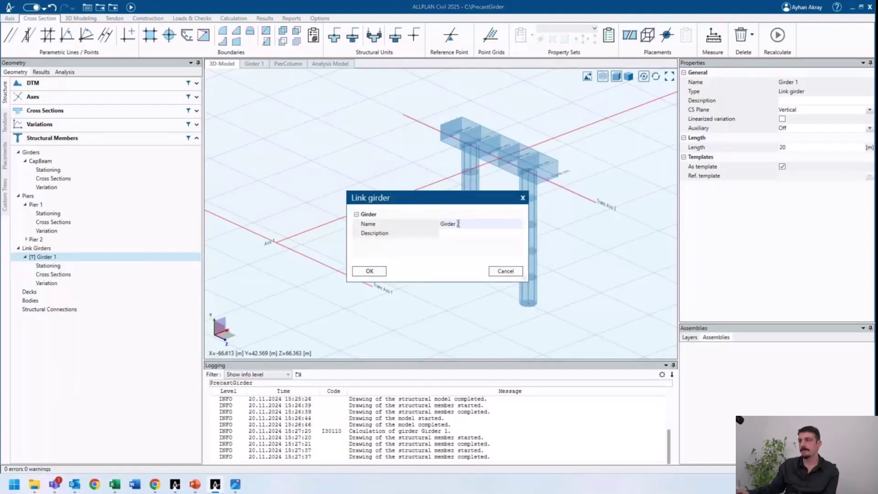
text(1-1)
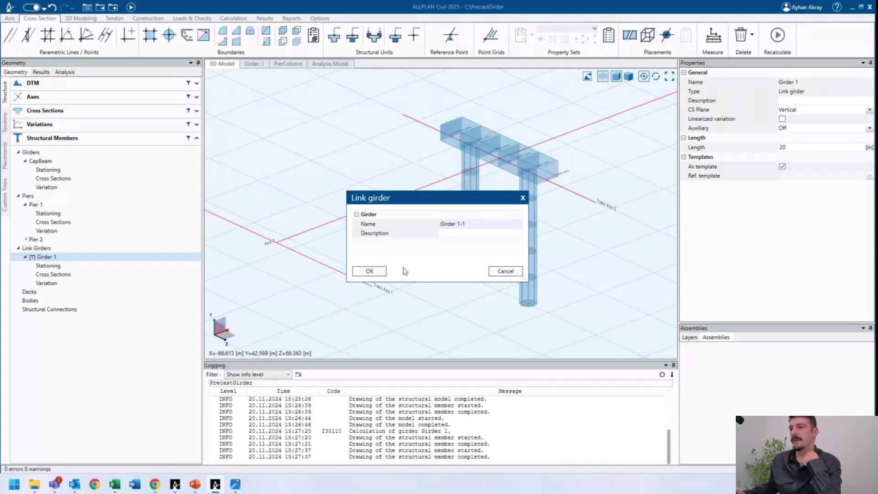
click(373, 273)
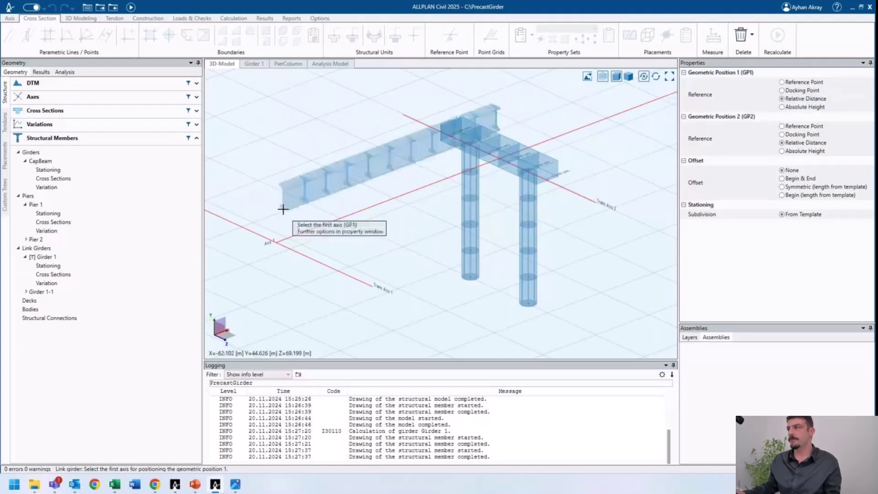
- Place geometric position 1 of Girder 1-1 by relative distance on Trans Axis 1, at station 3 m with a -1.9 m offset
click(805, 83)
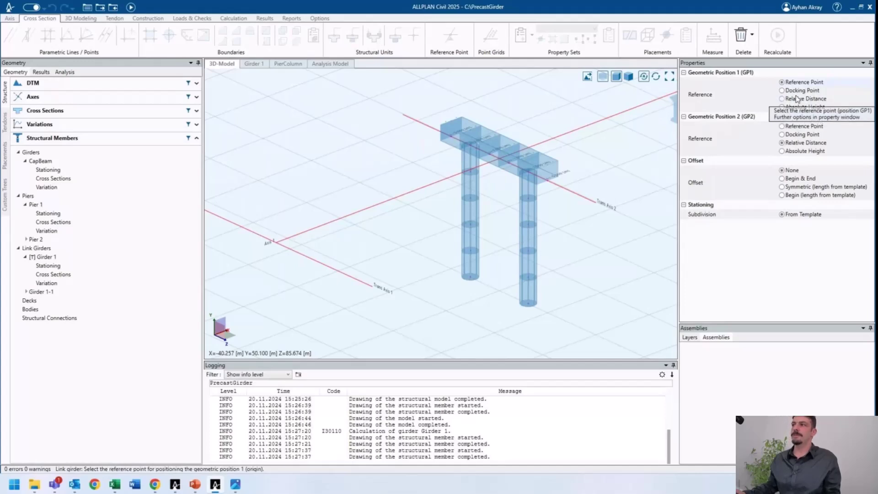
click(798, 99)
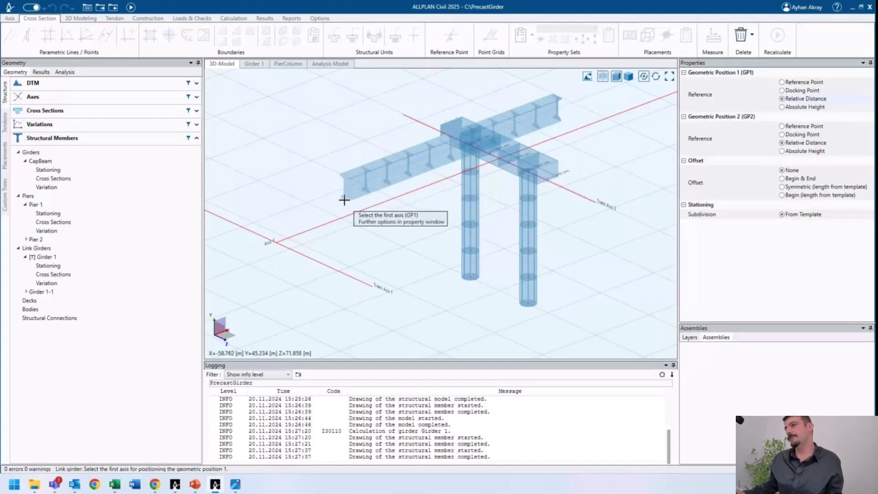
middle_drag(345, 197, 358, 191)
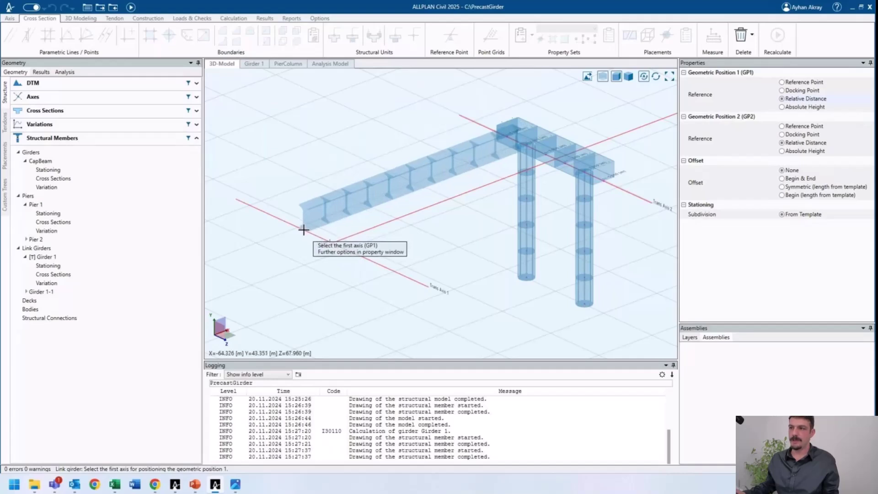
click(329, 245)
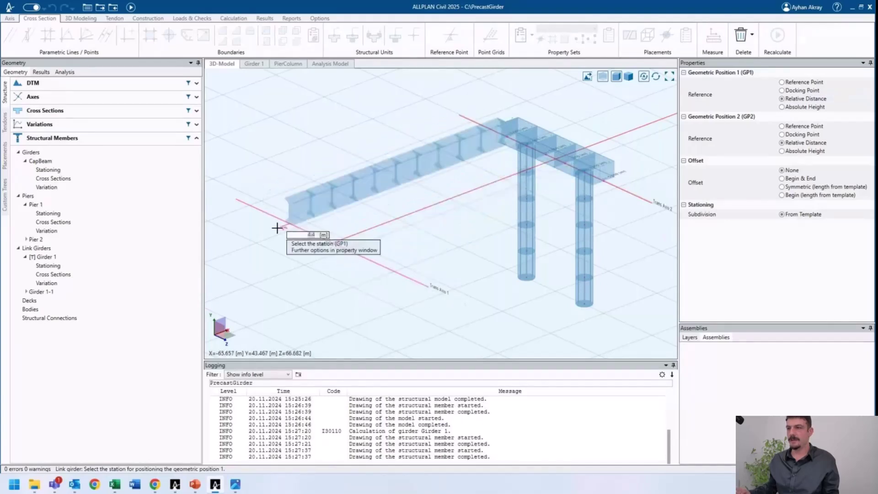
text(3)
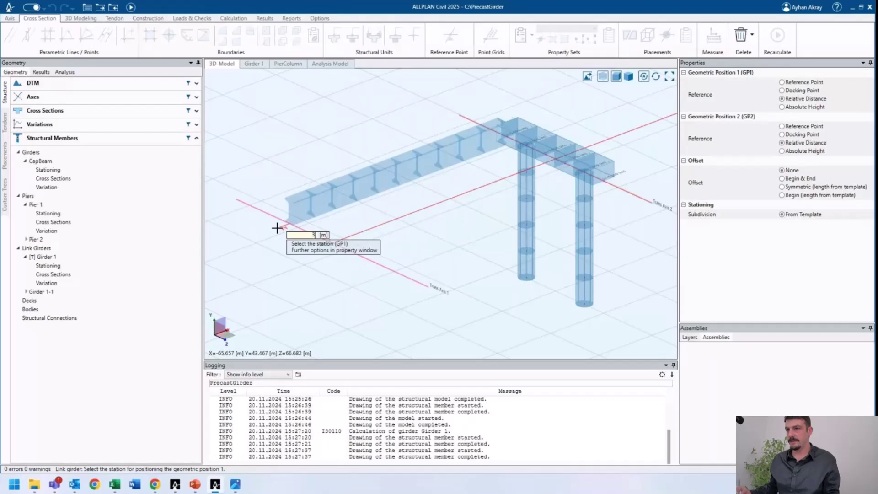
key(Return)
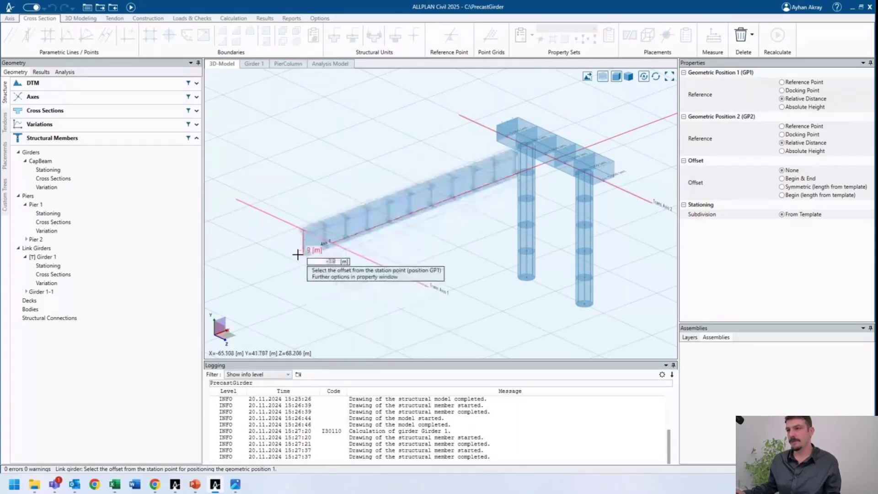
text(-1.9)
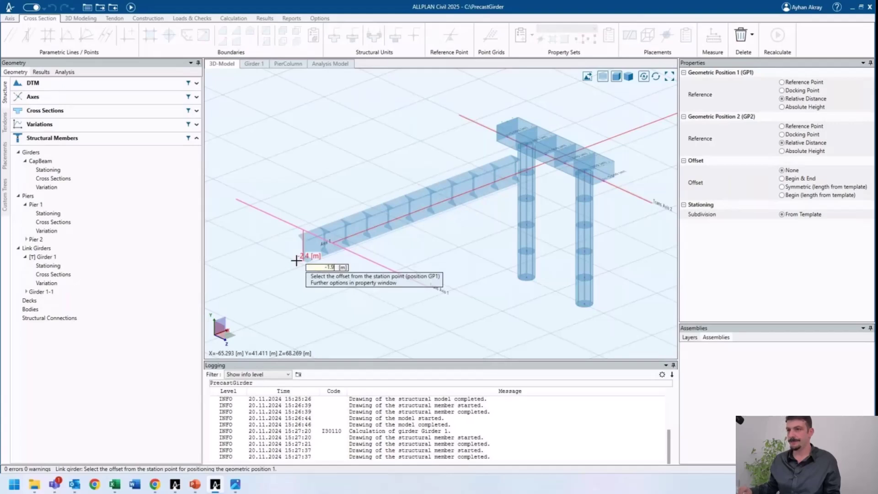
key(Return)
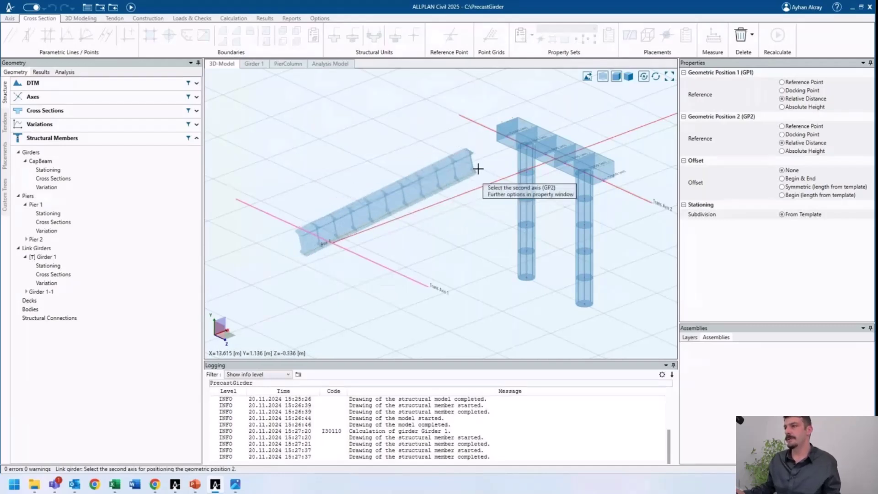
- Place geometric position 2 of Girder 1-1 on Trans Axis 2, at station 3 m with a relative distance of -1.9 m
middle_drag(479, 169, 500, 143)
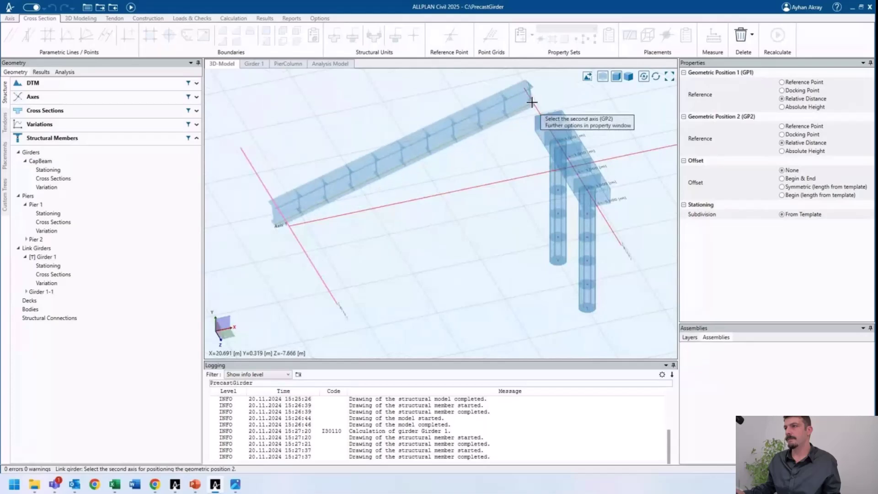
click(535, 103)
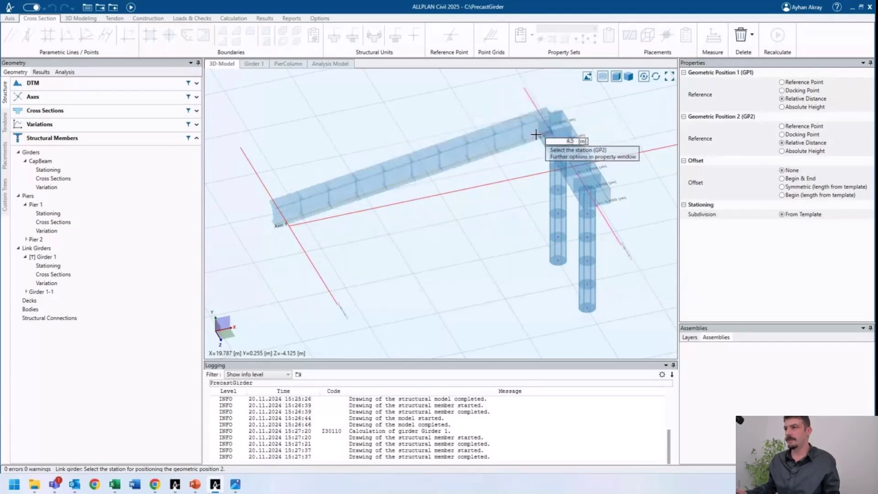
click(535, 134)
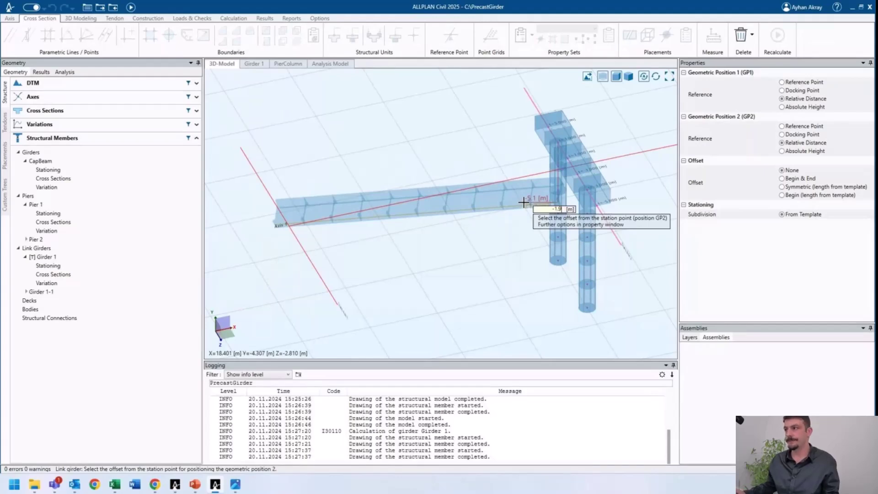
click(524, 201)
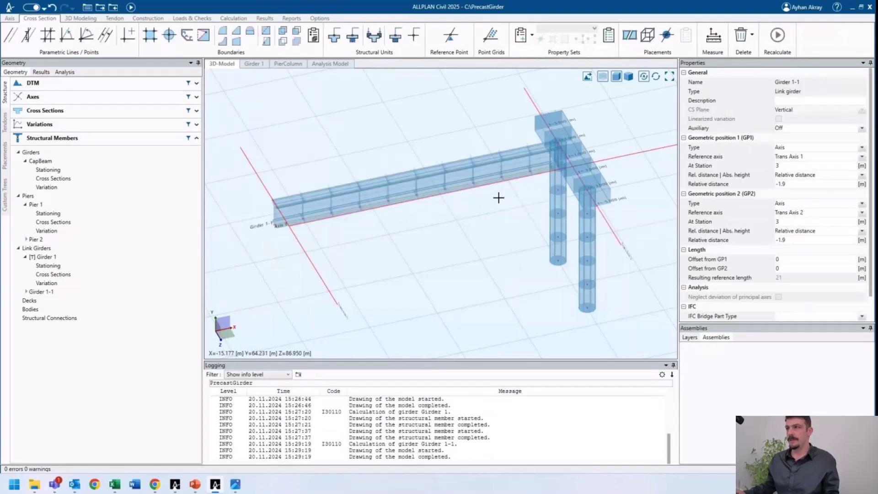
- Set the length offsets of Girder 1-1 to 0.5 m from GP1 and -0.5 m from GP2
middle_drag(499, 198, 549, 208)
click(225, 328)
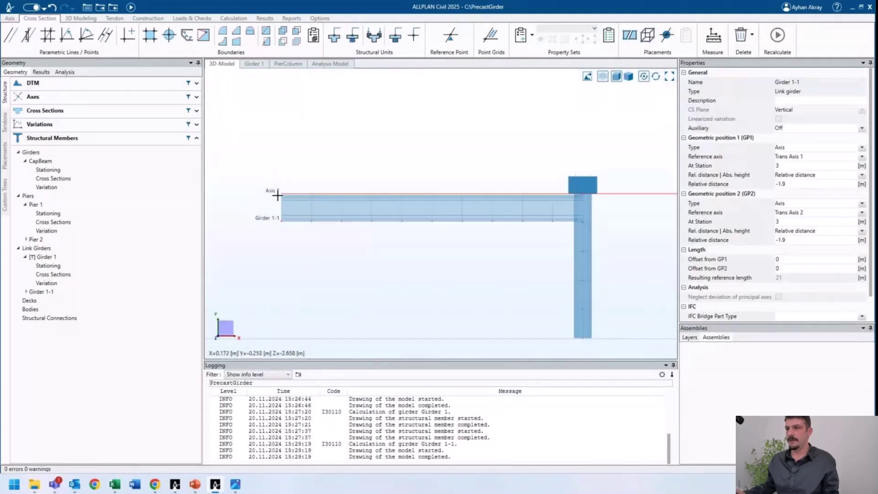
scroll(275, 195, up, 1)
scroll(276, 194, up, 5)
middle_drag(520, 197, 259, 201)
middle_drag(612, 203, 478, 204)
scroll(478, 204, down, 2)
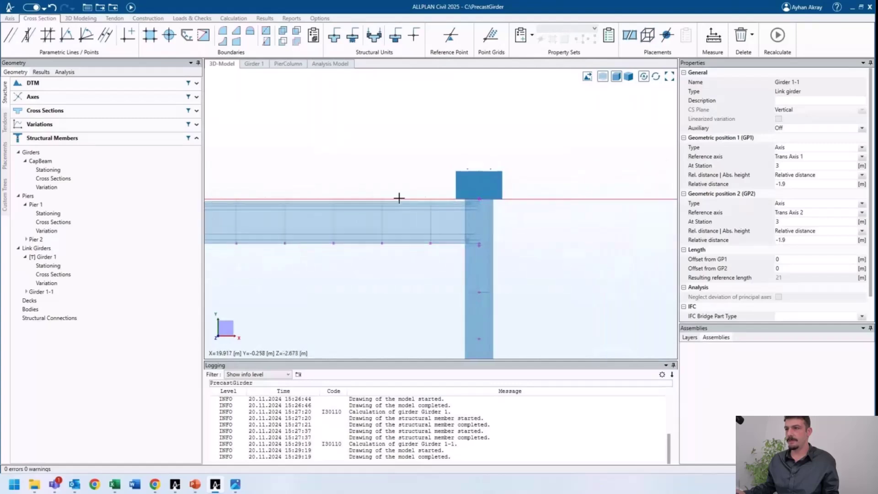
middle_drag(399, 197, 641, 202)
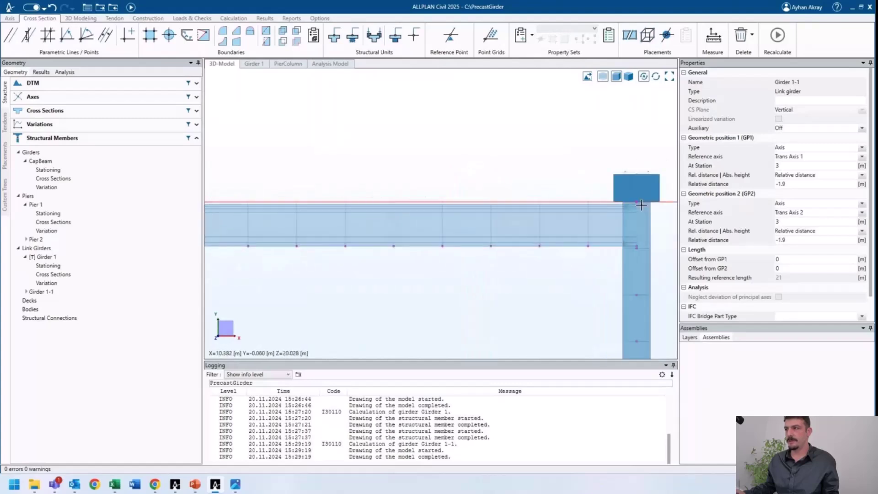
click(788, 259)
text(.5)
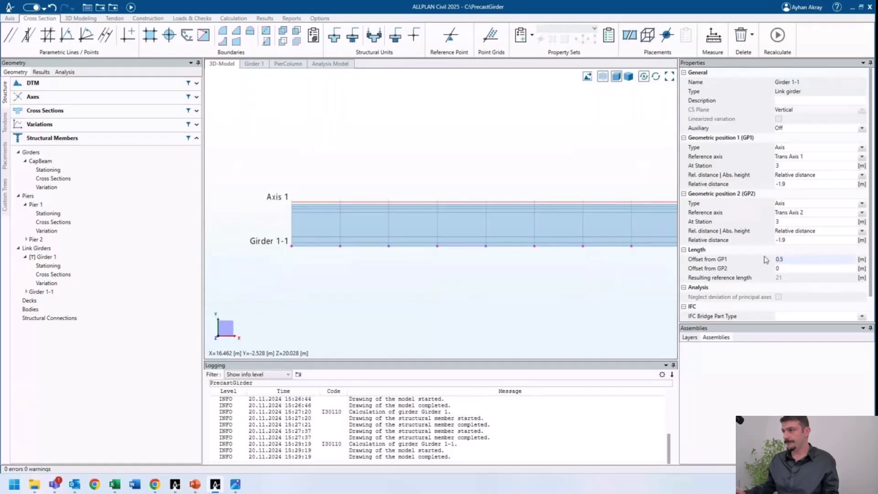
key(Tab)
text(-0)
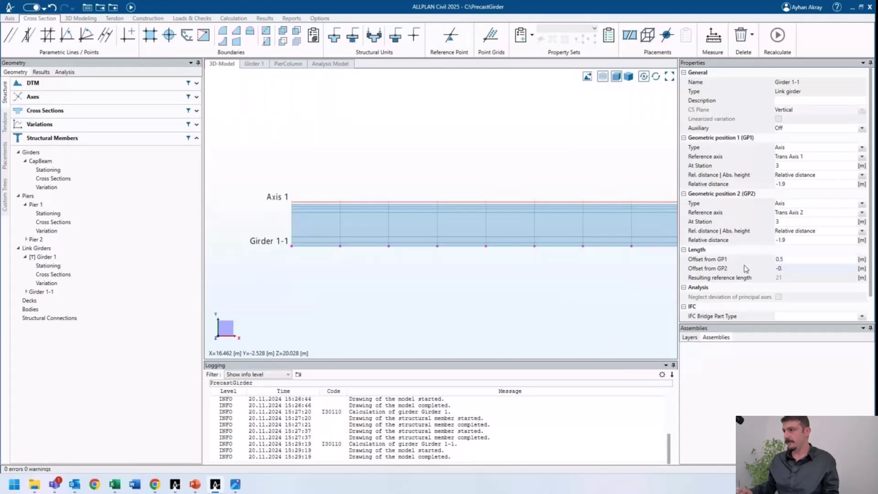
text(.5)
key(Tab)
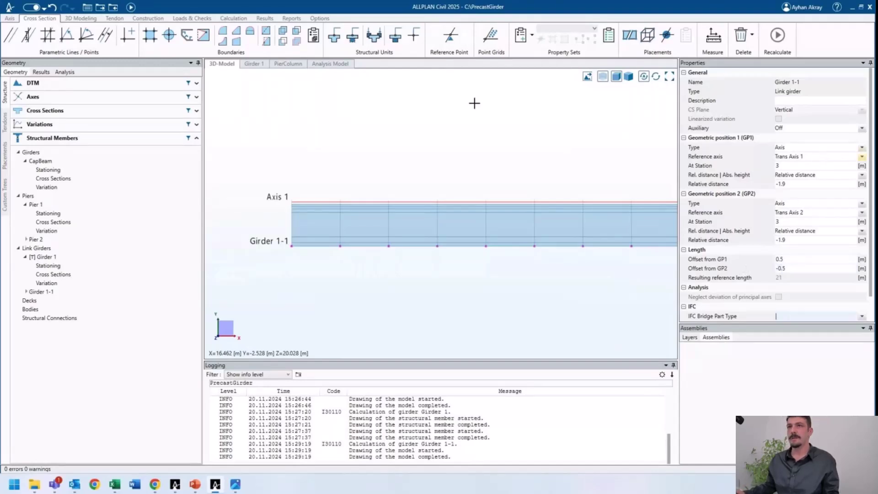
- Recalculate the model to apply the end offsets of Girder 1-1, and check the girder's start against Axis 1
click(130, 7)
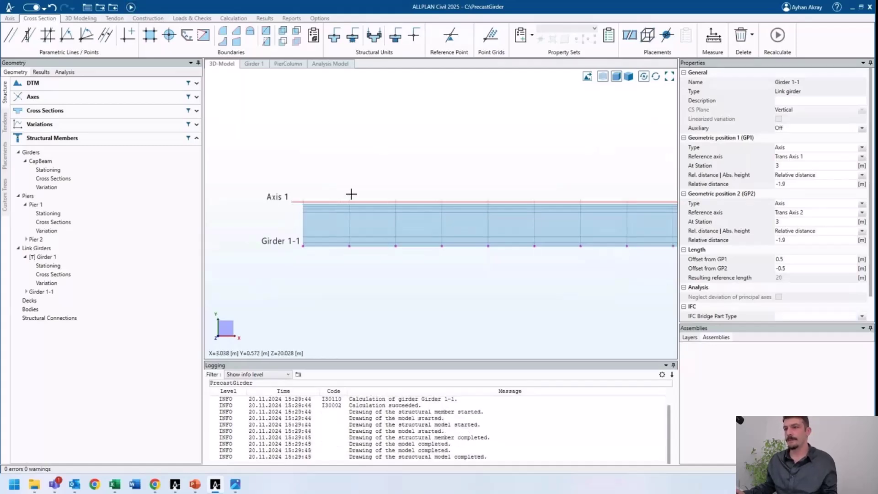
scroll(305, 203, down, 1)
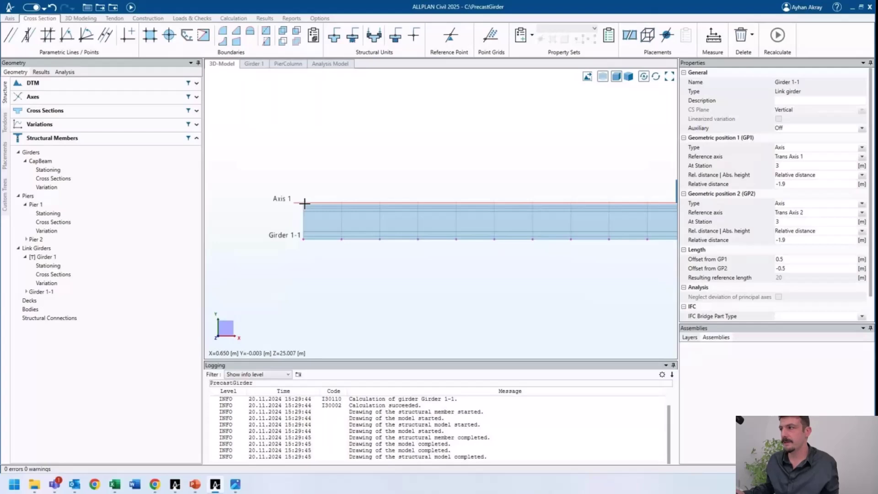
scroll(304, 203, up, 2)
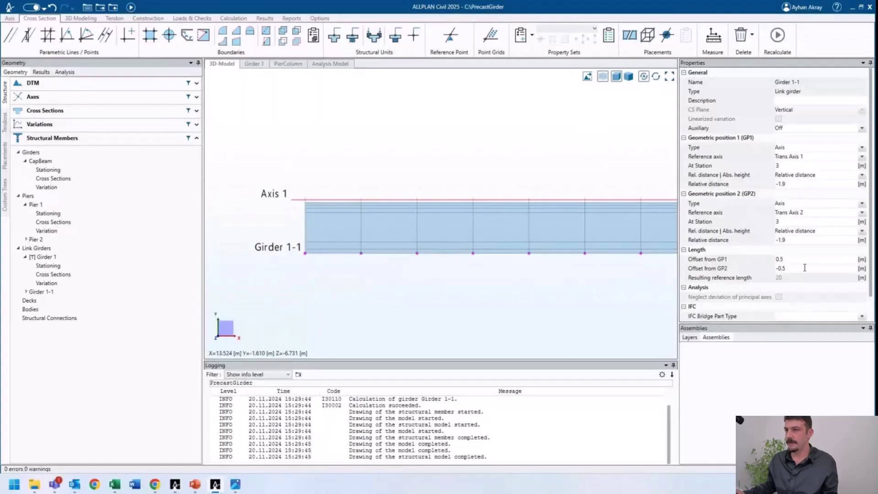
middle_drag(364, 238, 393, 237)
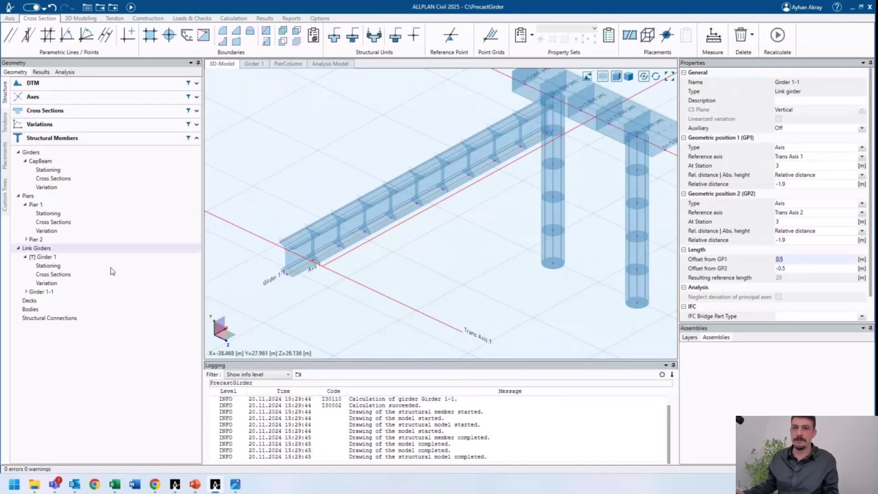
- Start a multiple copy of link girder Girder 1-1 with prefix "Girder 1-", postfix 2 and postfix step 1, including its variation
click(25, 292)
right_click(43, 292)
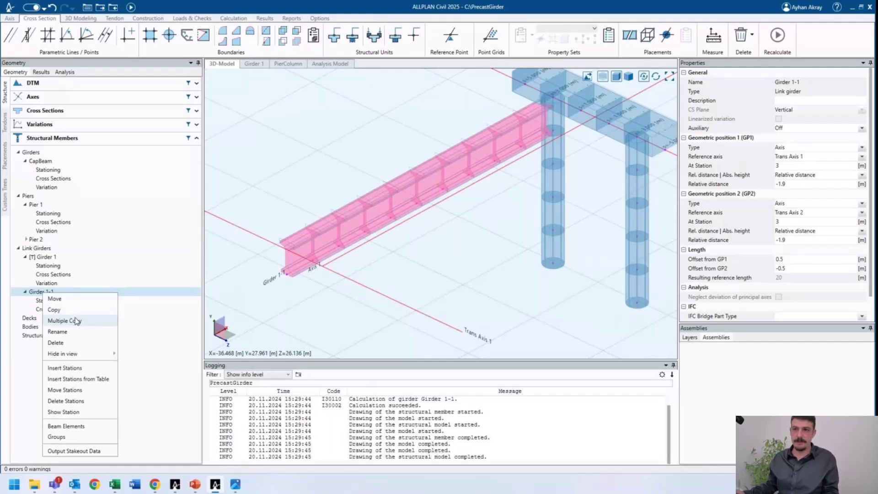
click(54, 292)
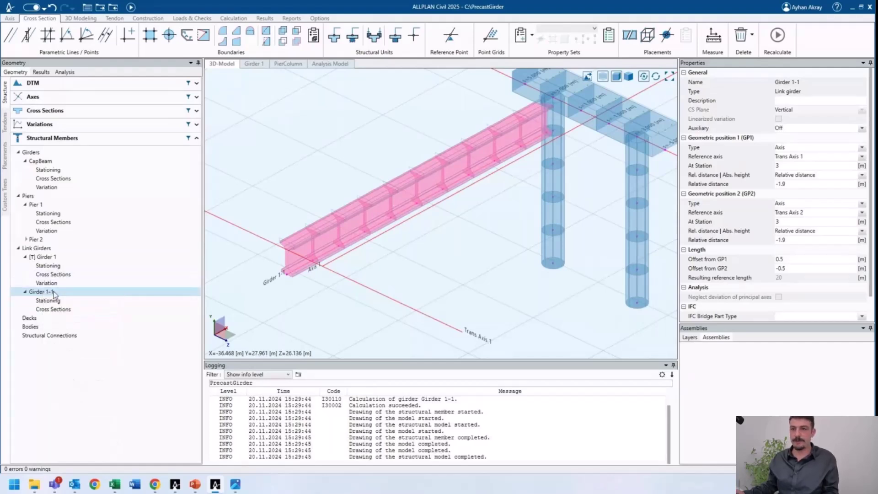
right_click(53, 294)
click(84, 318)
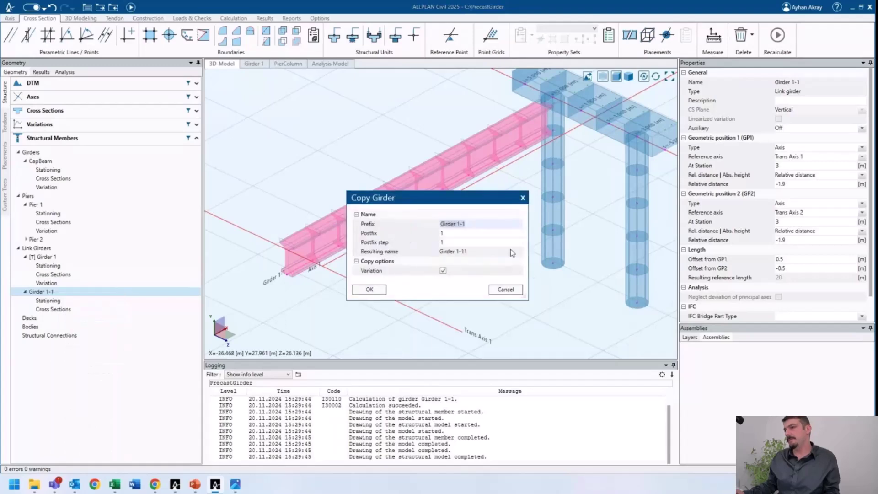
click(477, 224)
key(BackSpace)
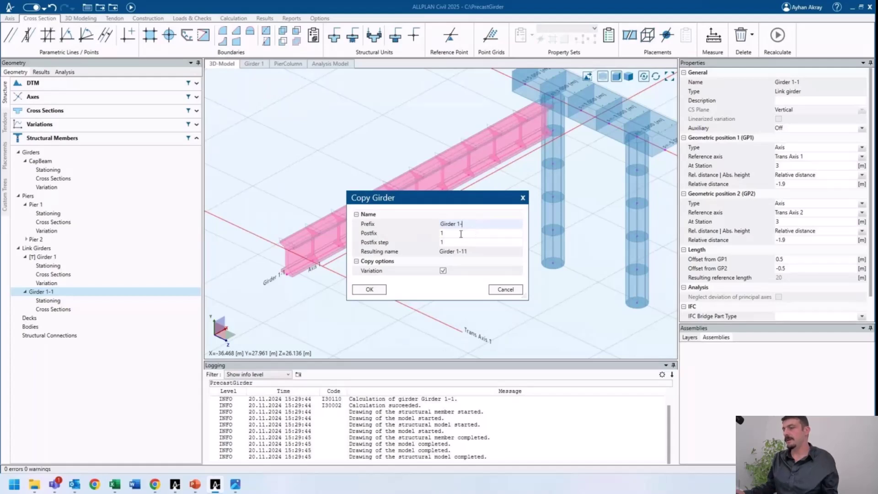
click(461, 234)
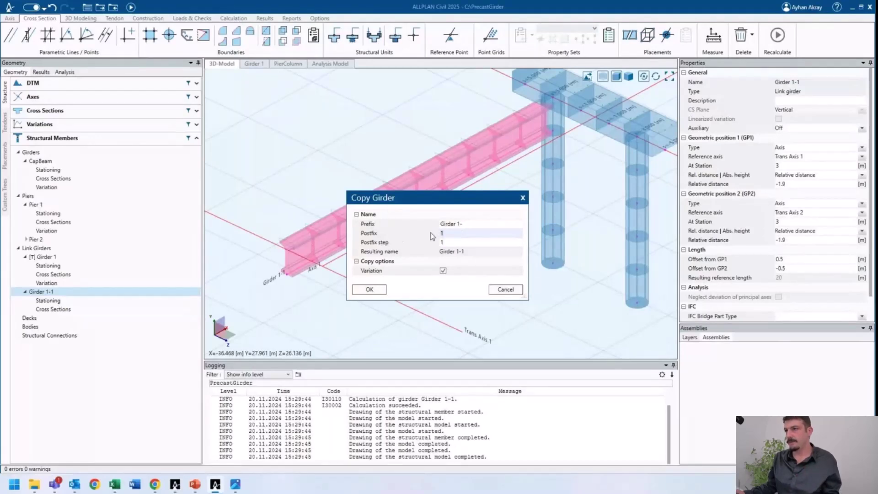
text(2)
key(Tab)
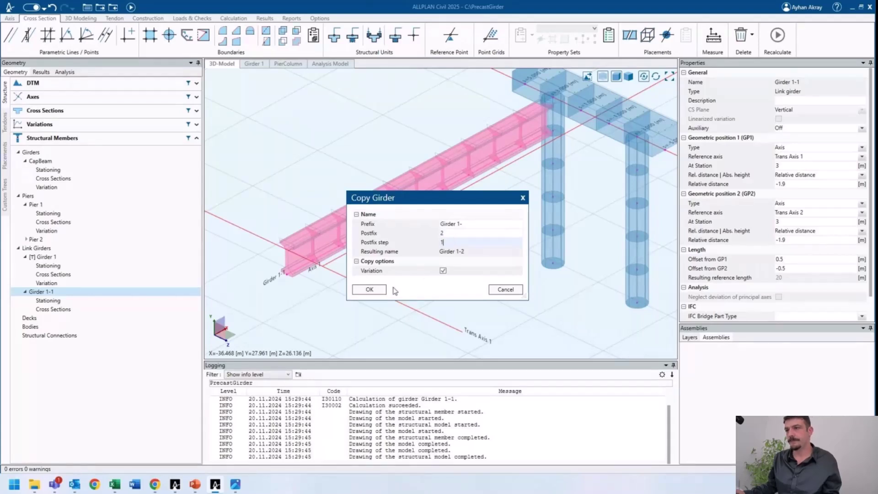
click(369, 289)
- Place the first girder copy beside Girder 1-1, from Trans Axis 1 to Trans Axis 2, with a relative distance of -1.9 m at both ends
shift+middle_drag(326, 275, 349, 282)
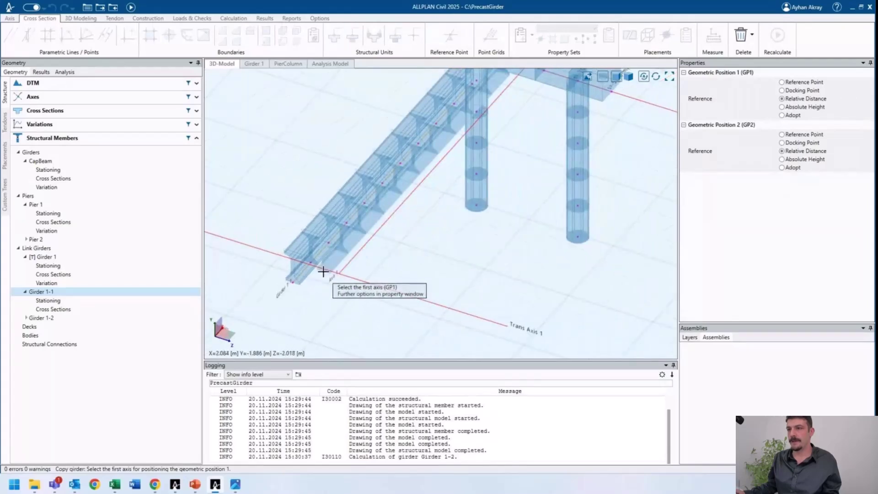
scroll(324, 269, up, 3)
click(314, 286)
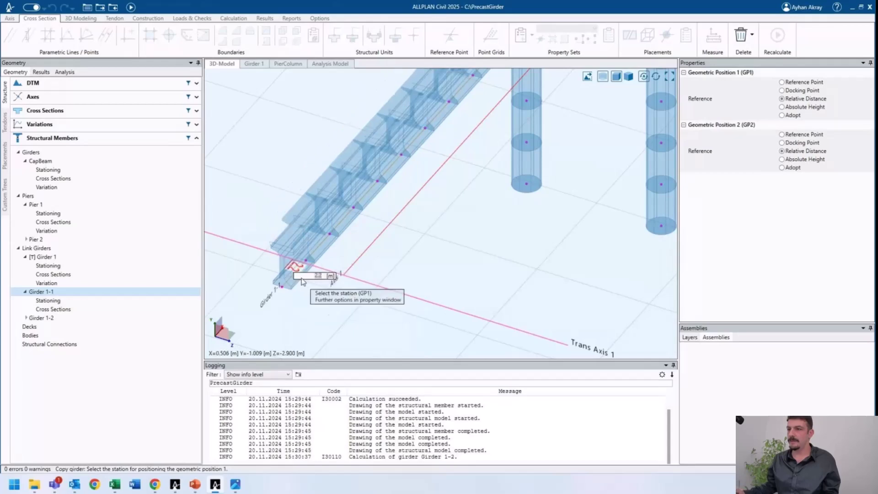
click(302, 281)
text(-1.9)
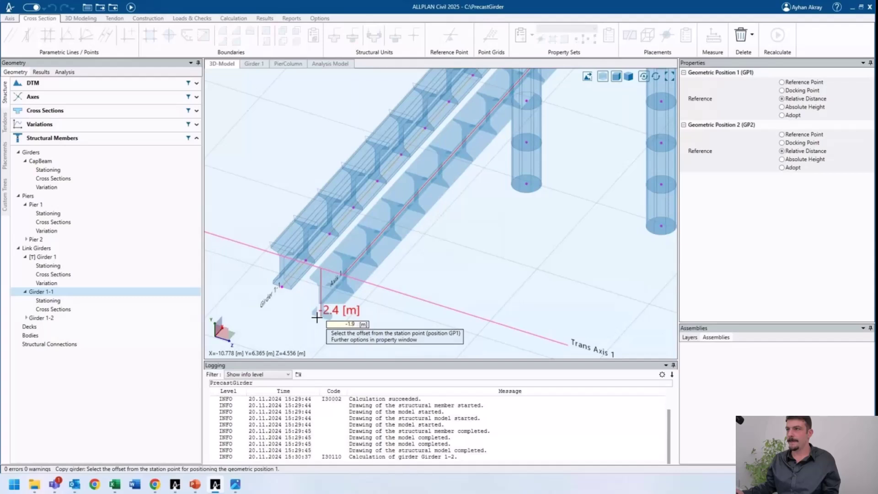
key(Return)
click(409, 103)
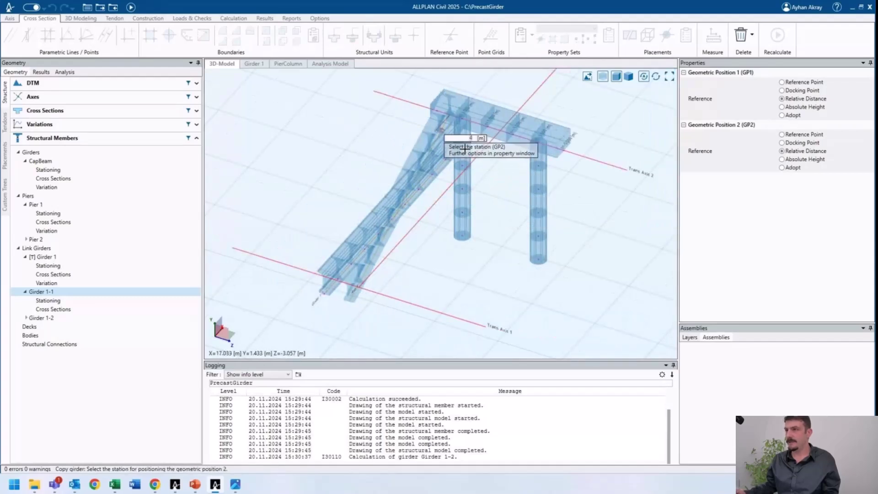
click(465, 149)
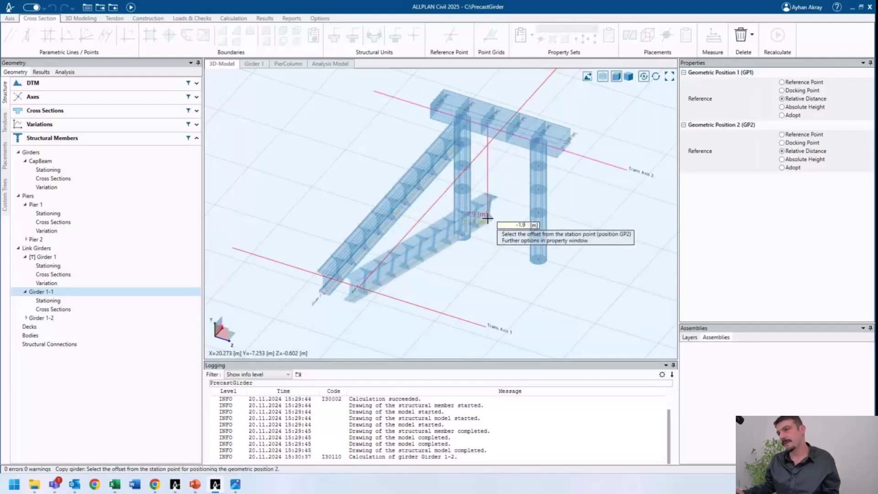
click(488, 219)
- Place the second girder copy from station -1 on Trans Axis 1 to Trans Axis 2, with a relative distance of -1.9 m
click(387, 296)
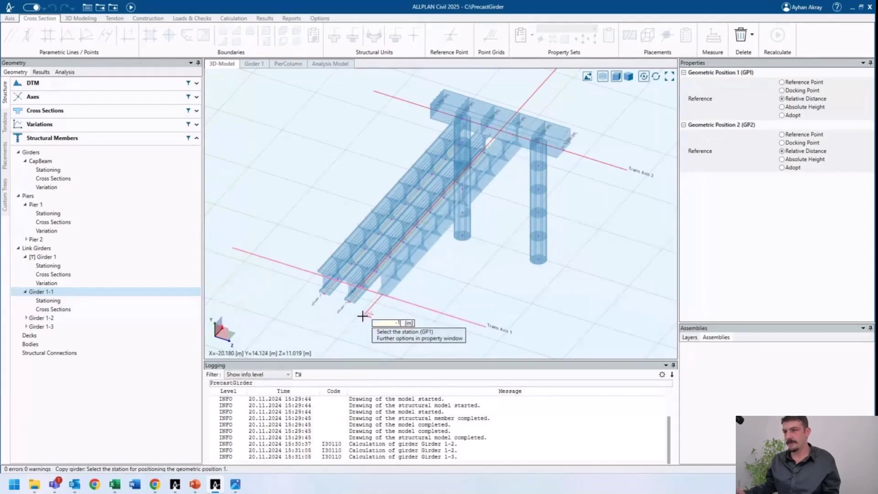
key(Return)
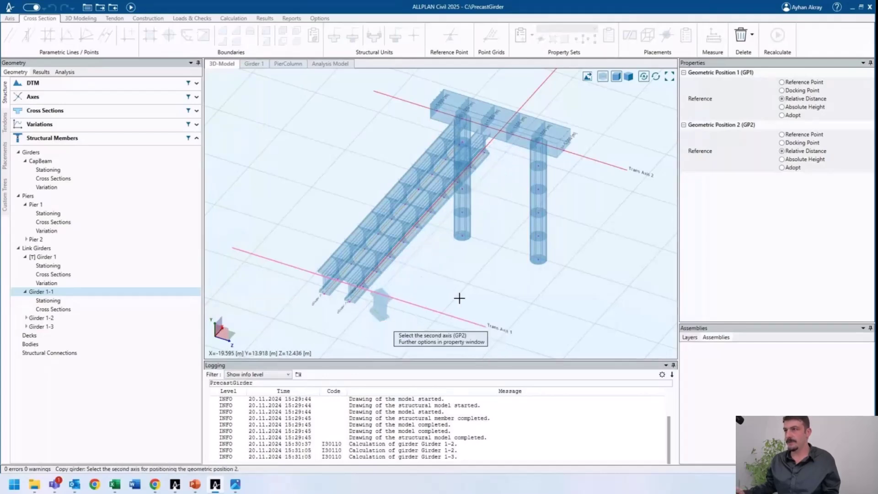
key(Return)
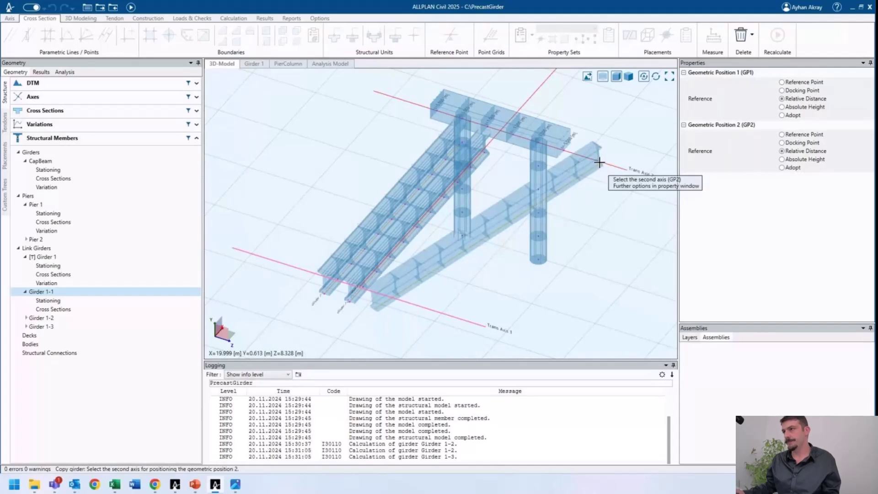
click(535, 175)
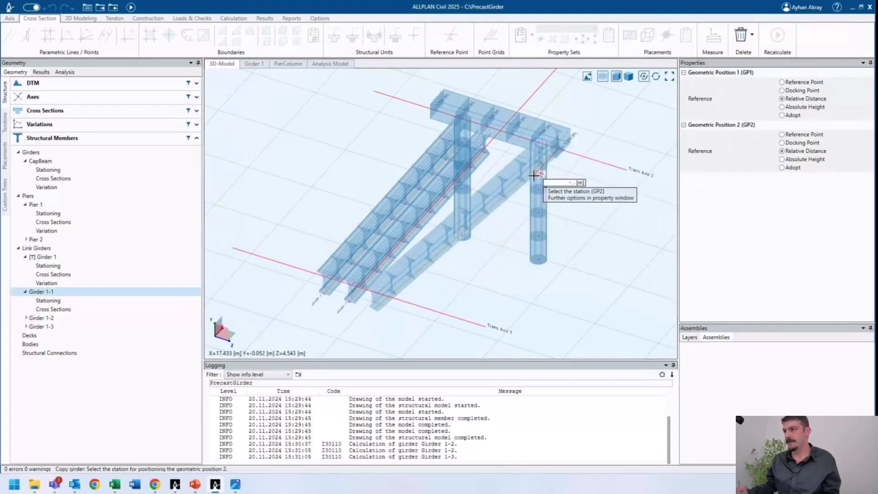
key(Return)
text(-1.9)
key(Return)
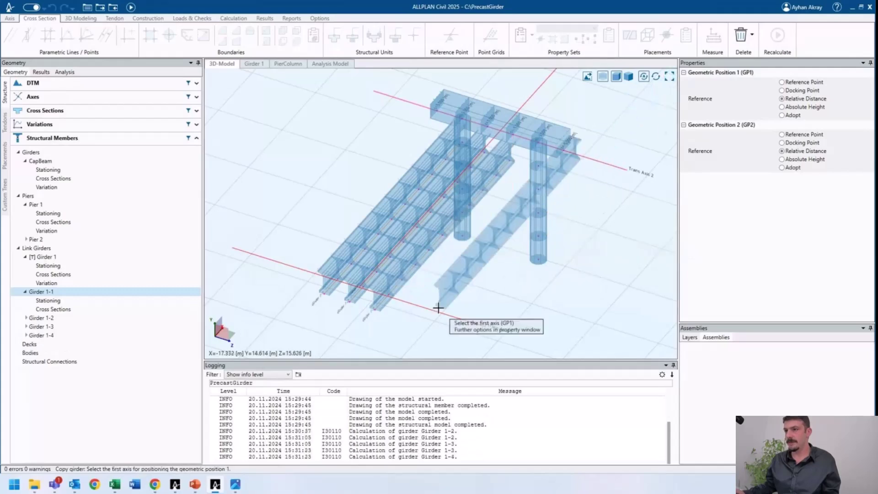
- Place the third girder copy from station -3 on Trans Axis 1, relative distance -1.9 m, to a freehand point about -3.6 m from Trans Axis 2
click(407, 304)
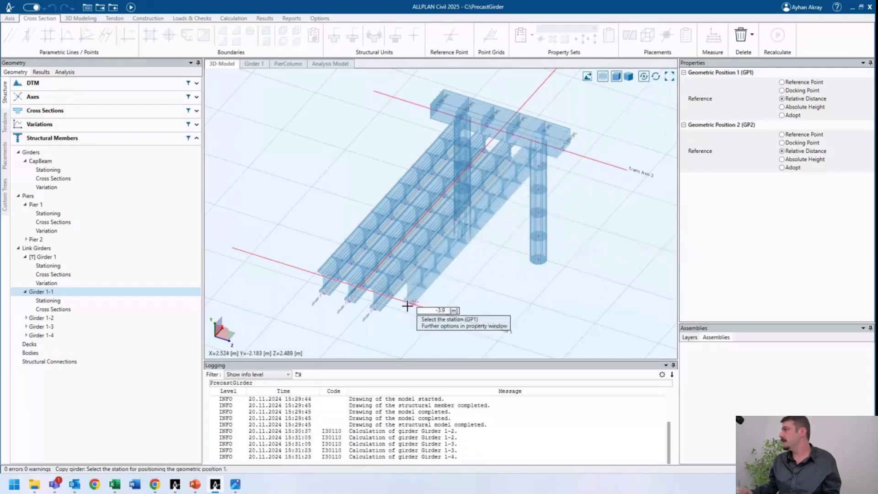
click(407, 306)
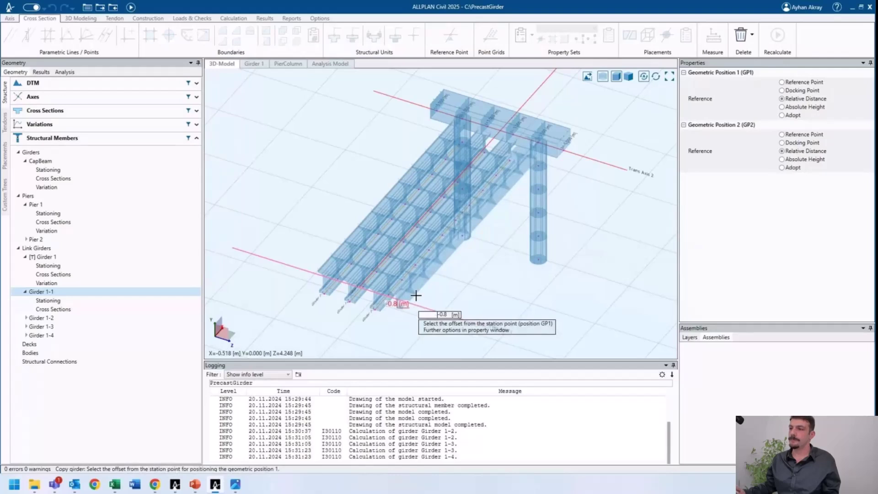
click(403, 330)
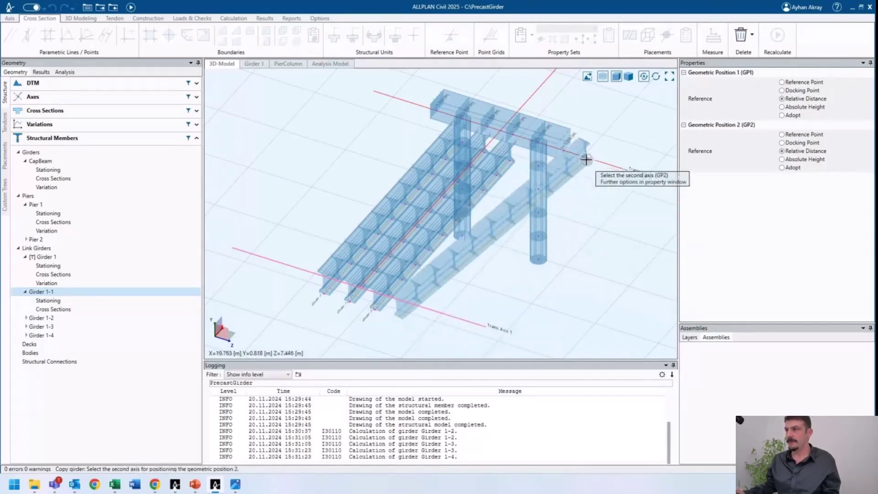
click(586, 161)
click(599, 187)
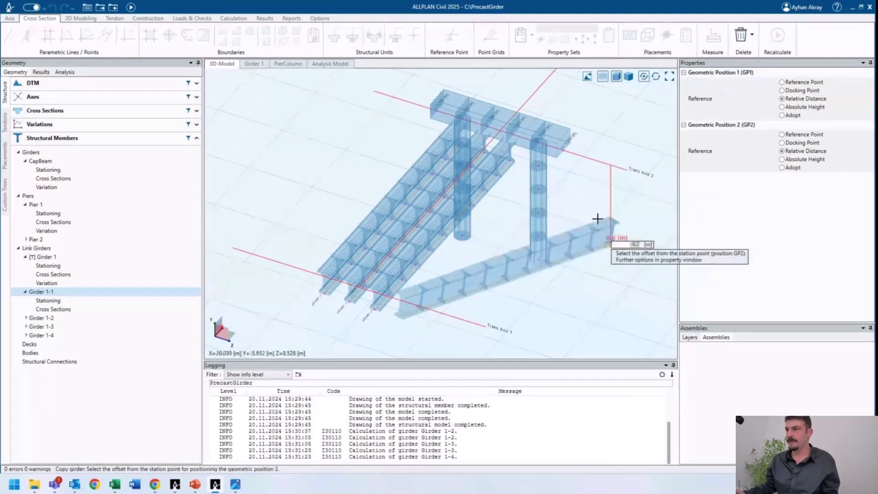
click(601, 216)
middle_drag(509, 290, 420, 266)
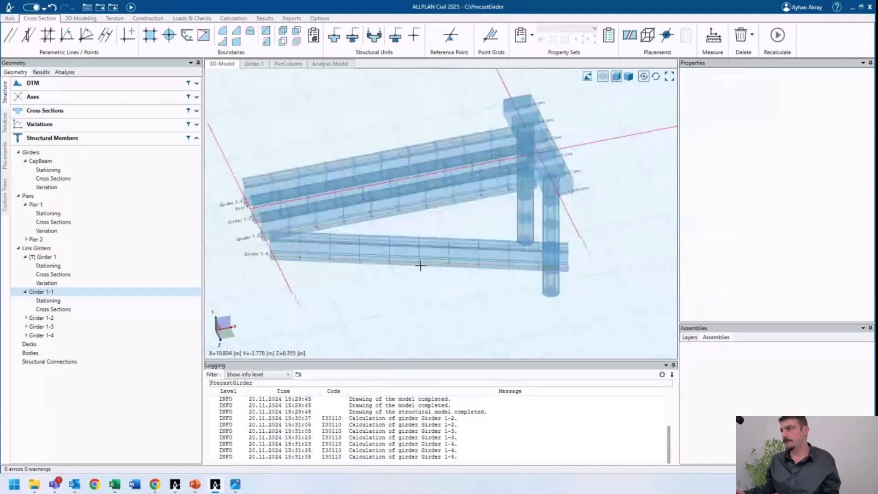
- Set the second geometric position of Girder 1-4 to station -3 m and relative distance -1.9 m, and recalculate the model
click(20, 334)
click(775, 221)
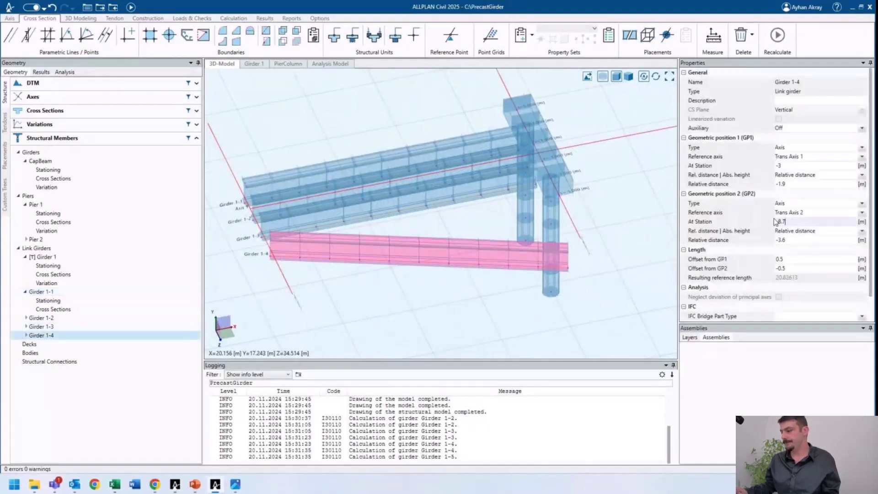
text(-3)
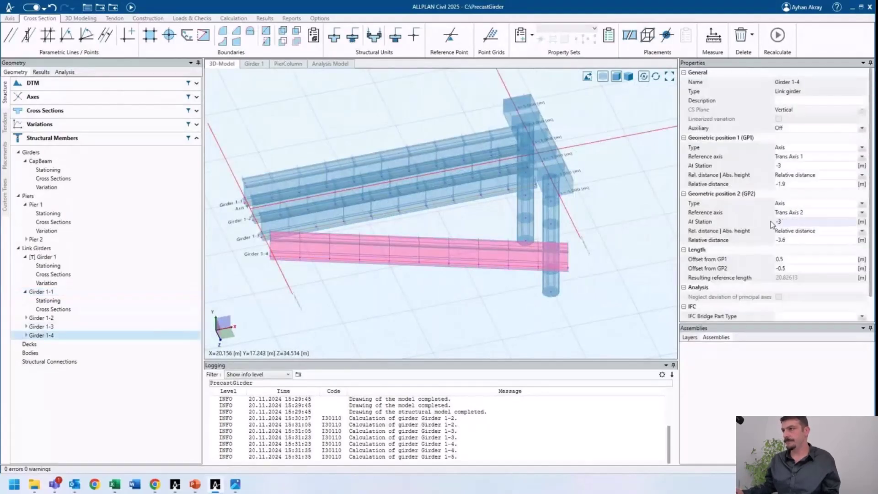
key(Tab)
key(Tab)
text(-1)
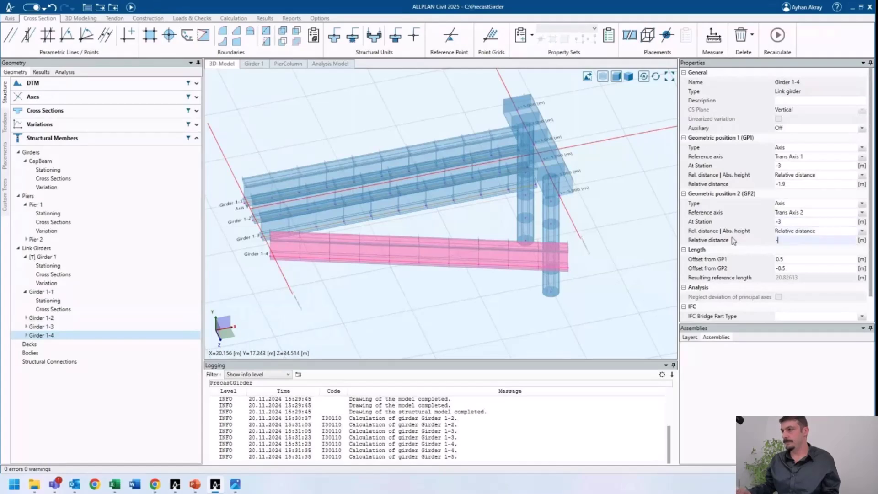
text(.9)
key(Tab)
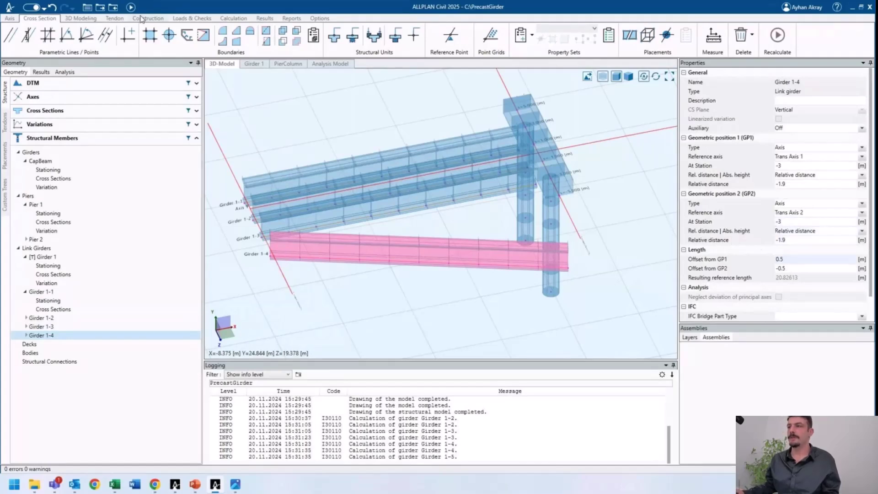
- Examine from several angles how the four girders align with Axis 1, the cap beam and the piers
mouse_move(490, 183)
middle_down()
mouse_move(400, 224)
mouse_move(495, 170)
middle_up()
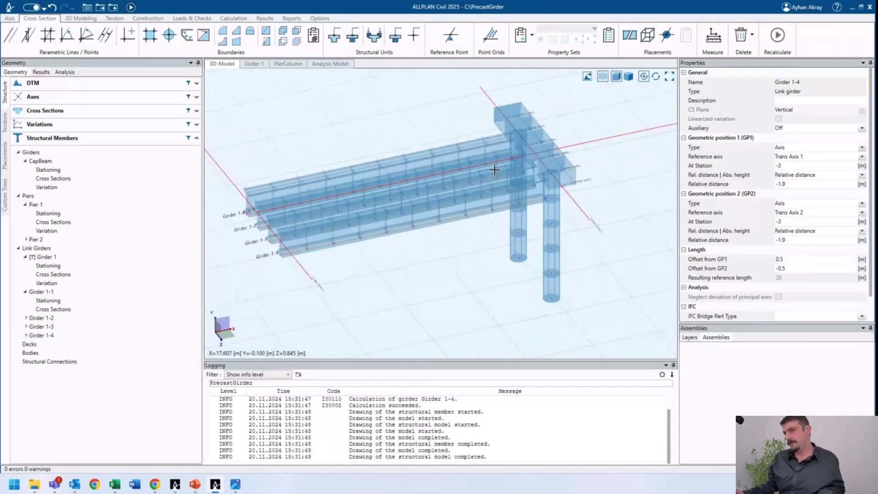
middle_drag(458, 197, 435, 193)
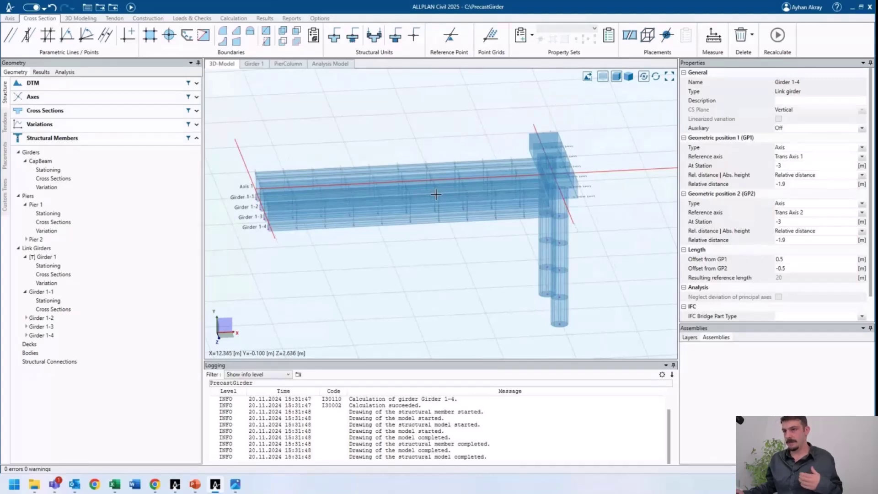
middle_drag(436, 195, 575, 156)
scroll(268, 193, up, 5)
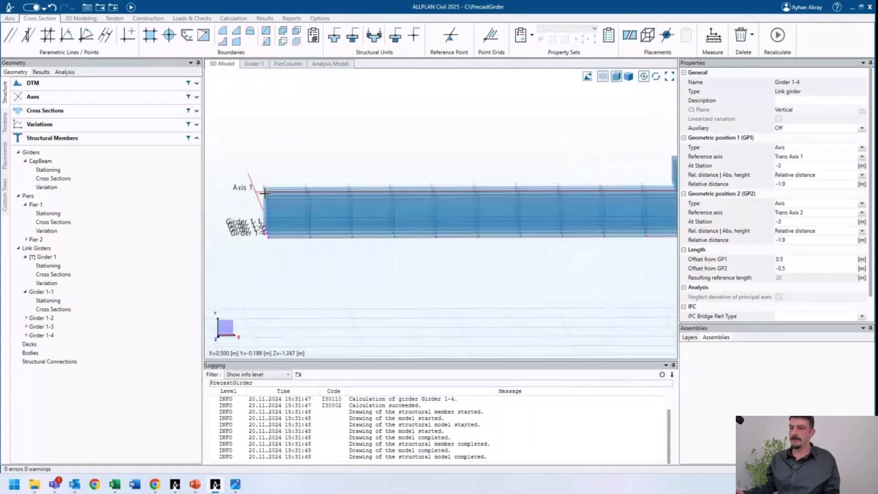
middle_drag(268, 193, 279, 195)
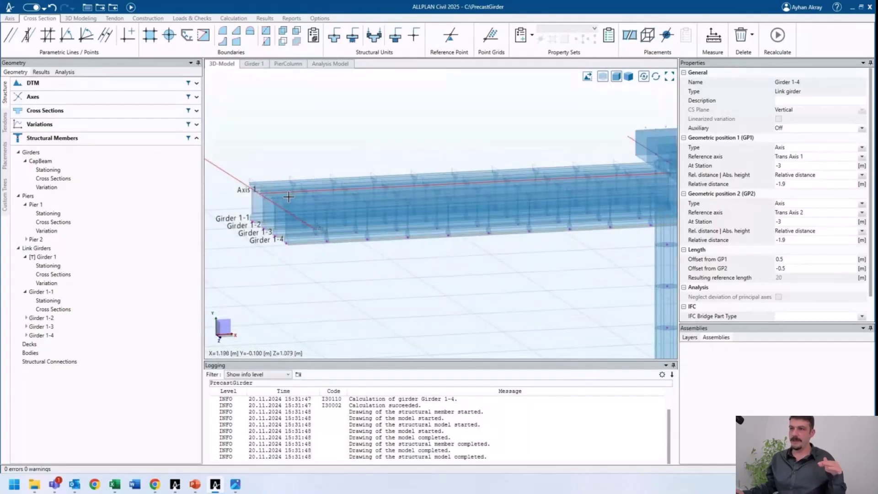
middle_drag(468, 226, 494, 216)
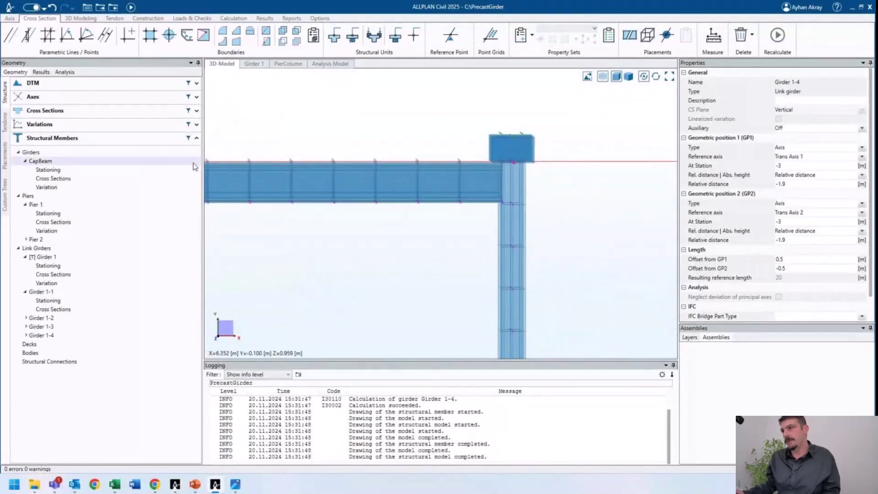
click(575, 178)
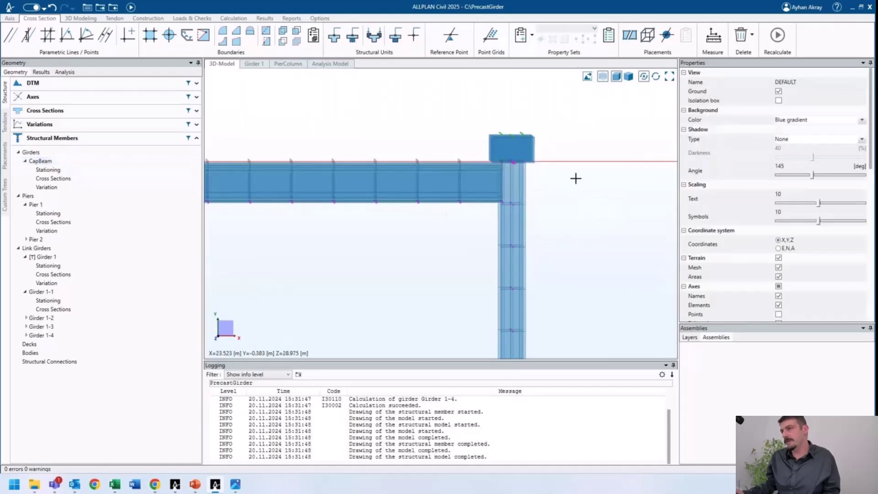
- Set the position of the Zloc axis in the PierCap cross section to -3.2 m
click(75, 113)
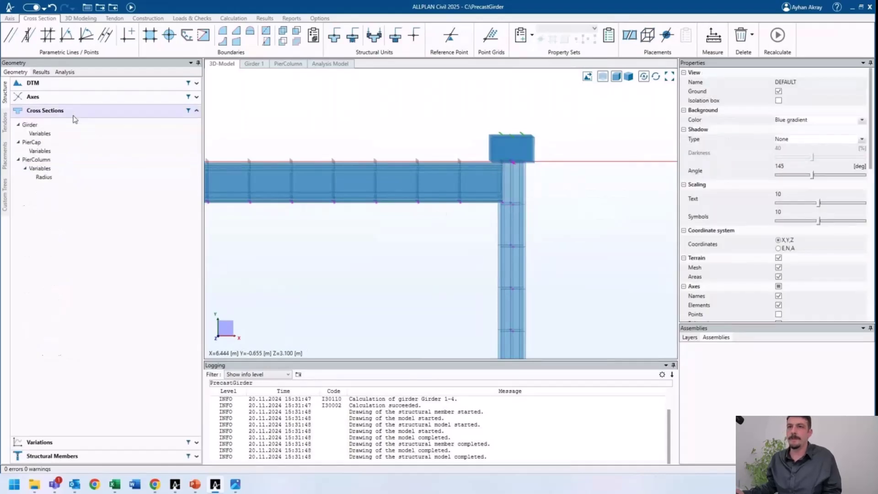
click(53, 143)
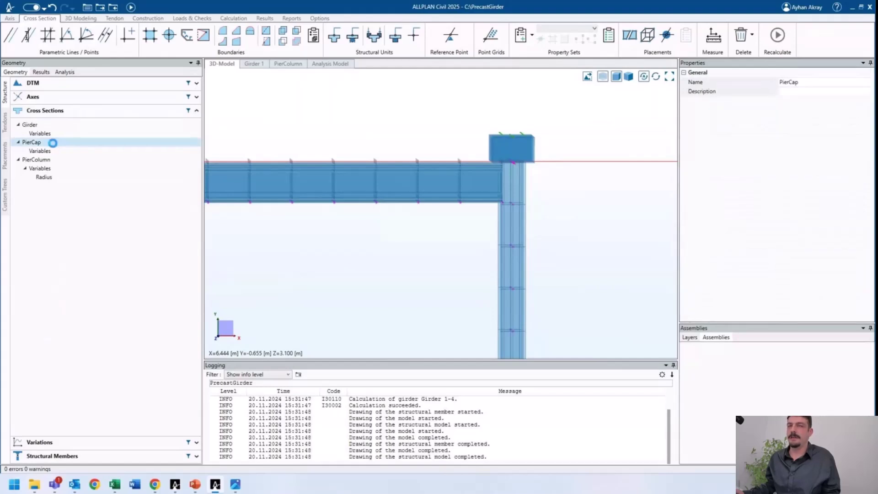
double_click(53, 143)
scroll(496, 250, down, 3)
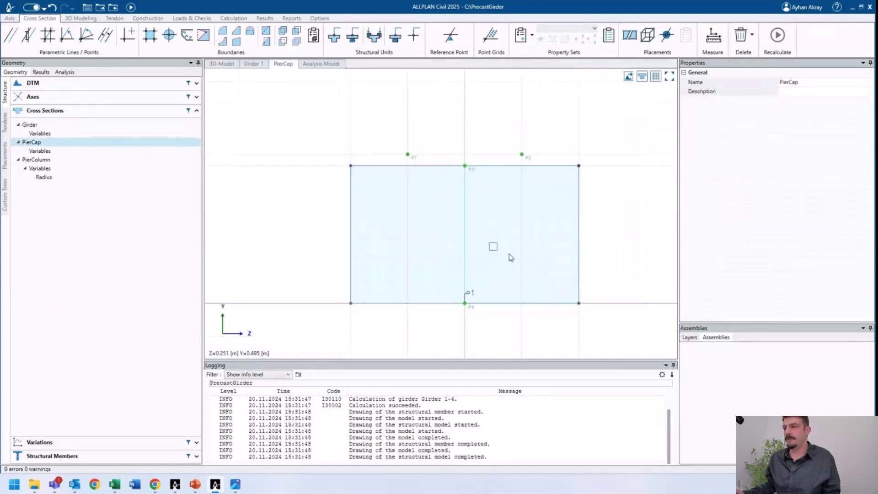
click(622, 302)
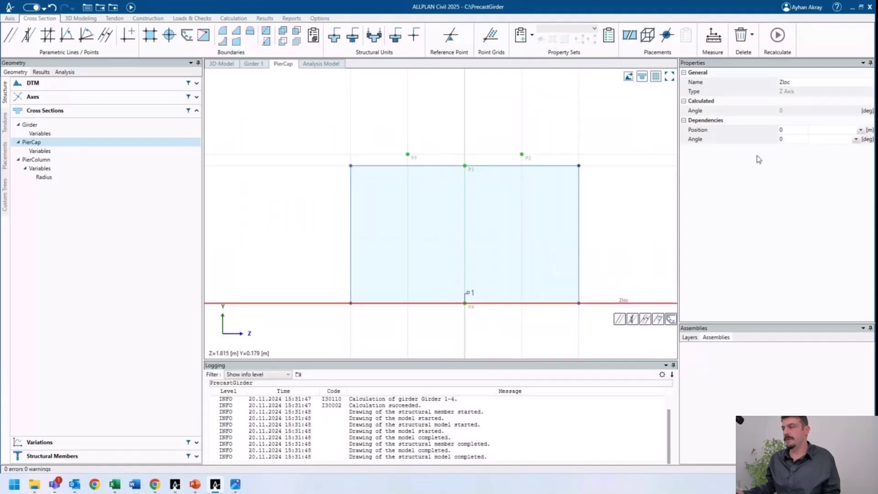
drag(788, 130, 773, 132)
text(-3.2)
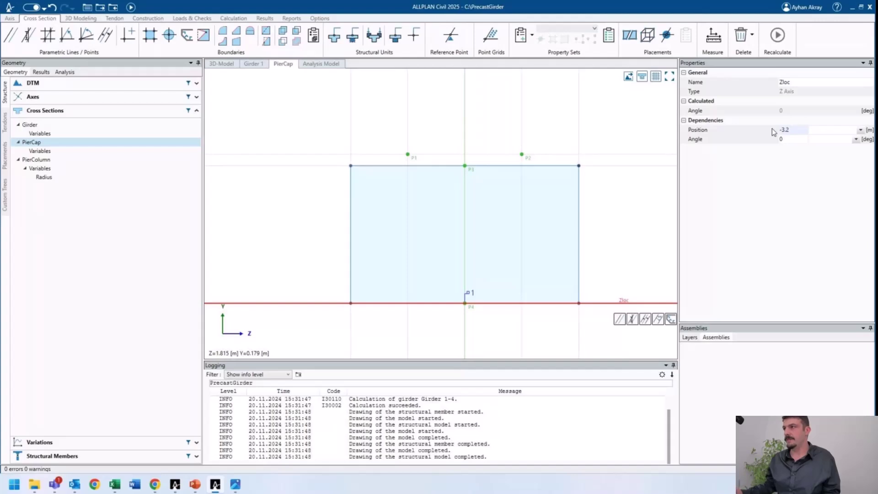
key(Return)
scroll(461, 238, down, 3)
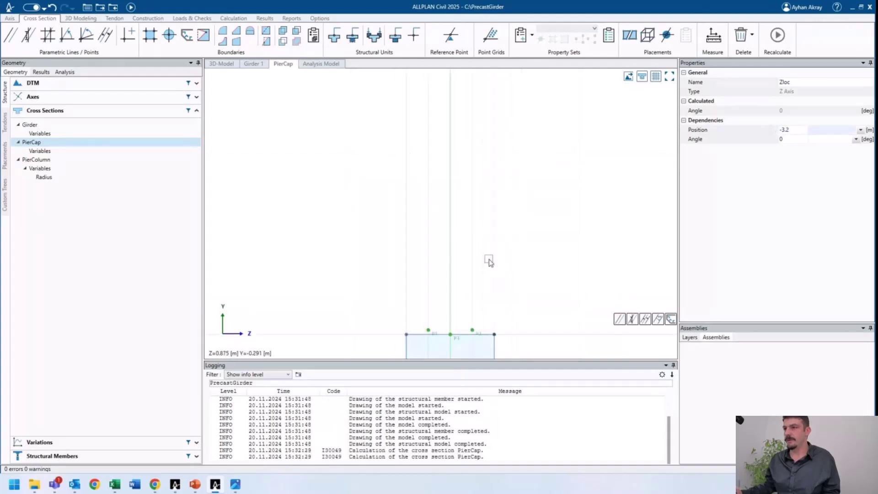
middle_drag(487, 260, 470, 98)
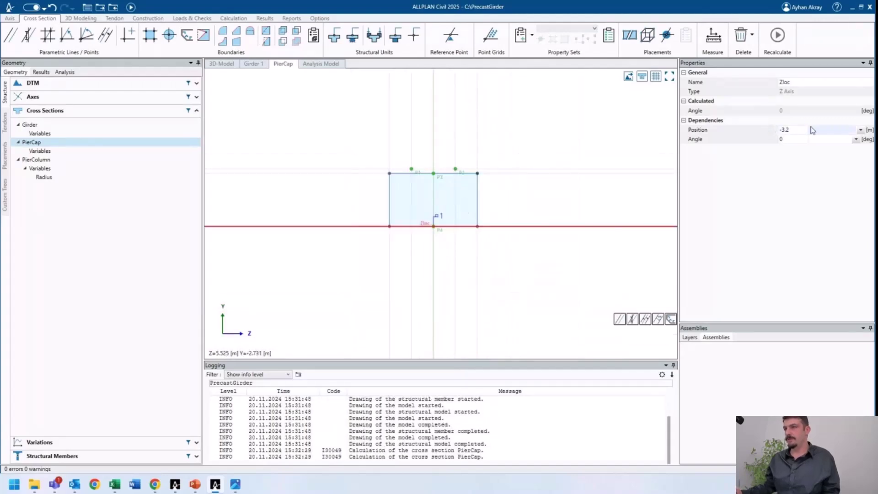
click(794, 129)
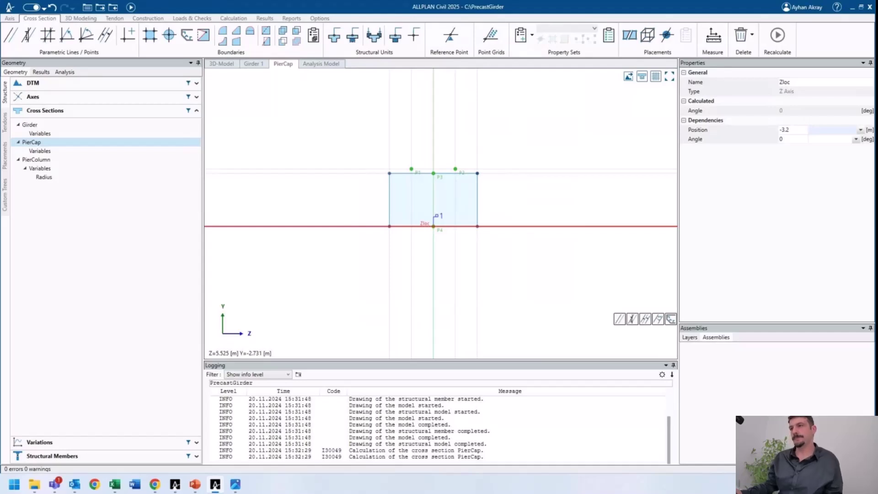
- Recalculate the model and inspect how the girders sit on the cap beam in the 3D model
click(130, 7)
mouse_move(553, 190)
middle_down()
mouse_move(528, 187)
mouse_move(555, 193)
middle_up()
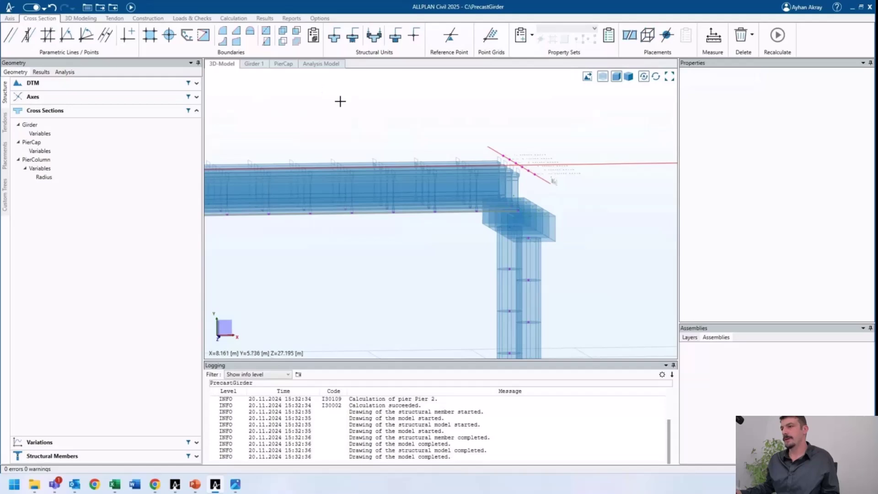
shift+middle_drag(339, 100, 349, 106)
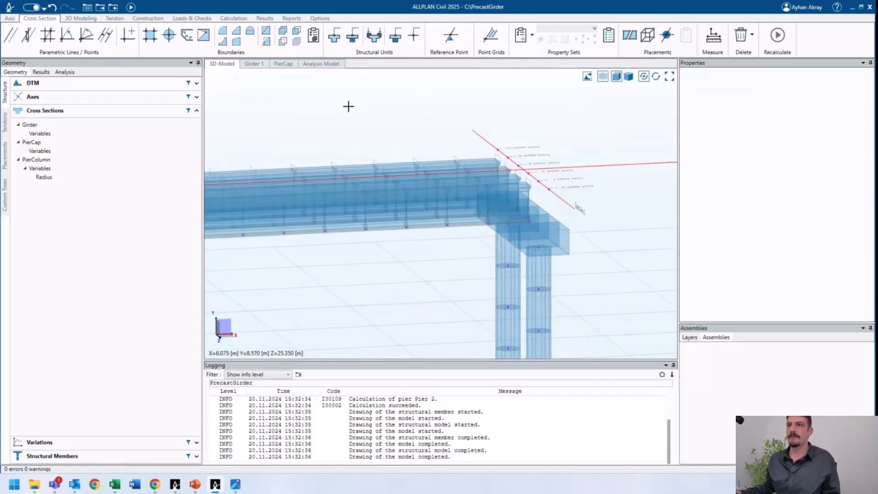
- Enable timeline calculation, auto-numbering, analysis model creation, auto-generated calculation tasks, auto-calculated influence lines and structural analysis, and recalculate the project
click(234, 19)
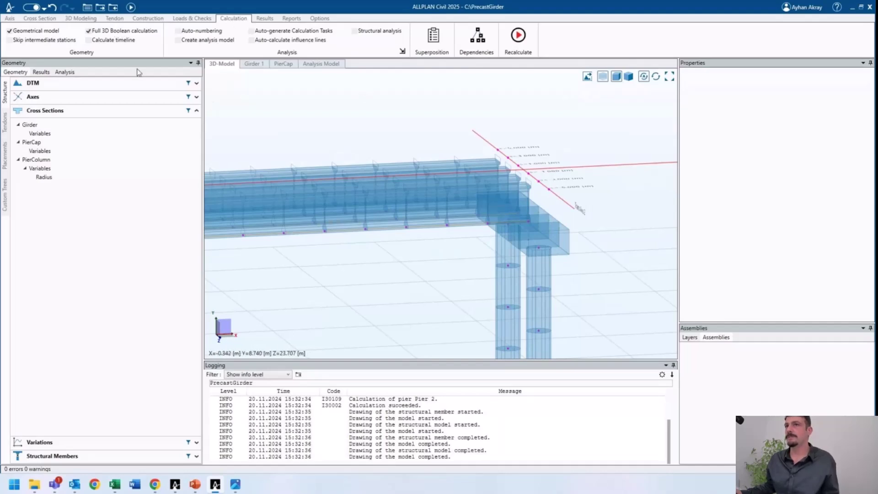
click(116, 42)
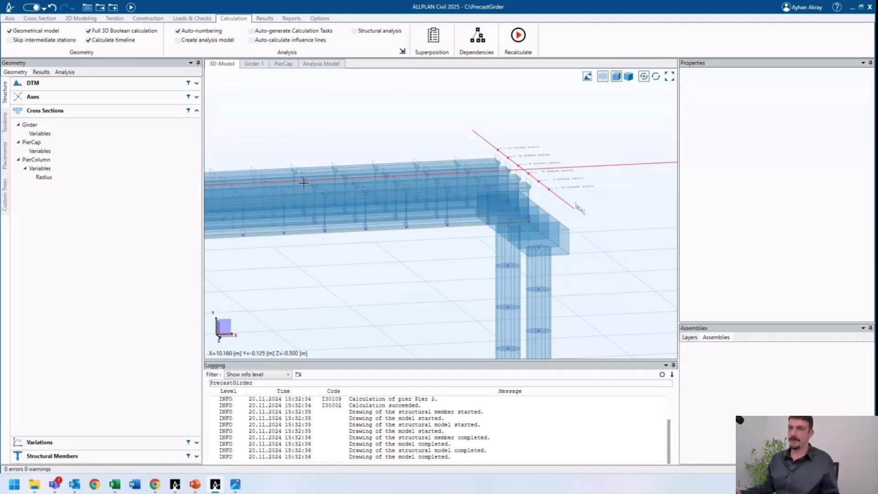
click(284, 31)
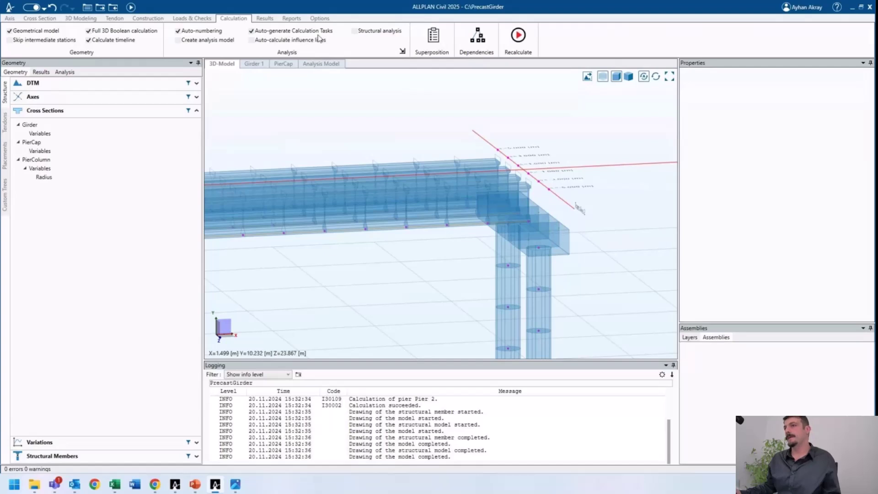
click(371, 32)
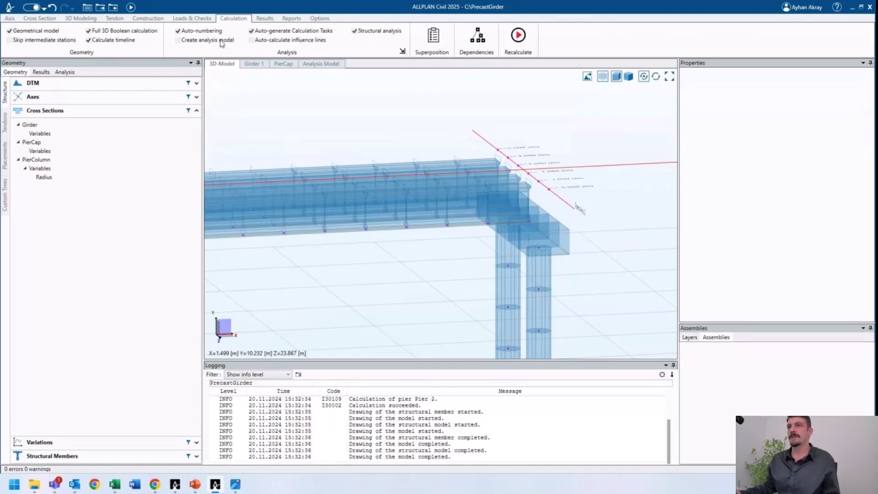
click(261, 42)
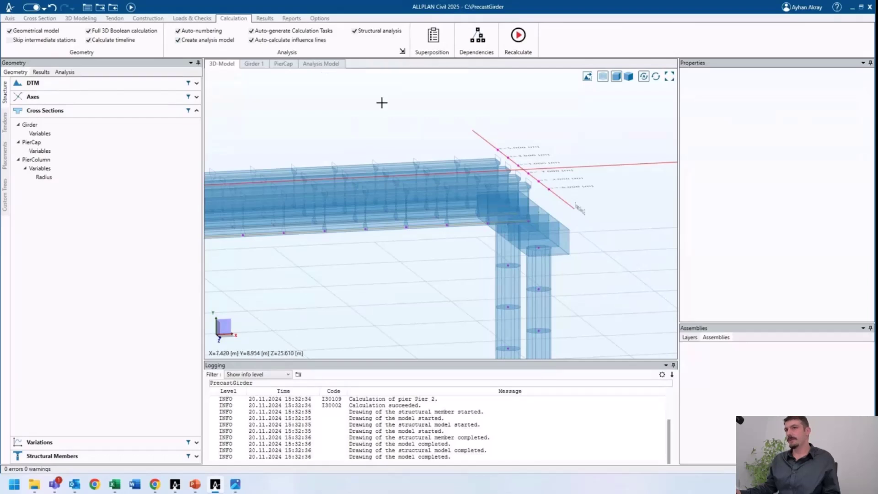
click(132, 8)
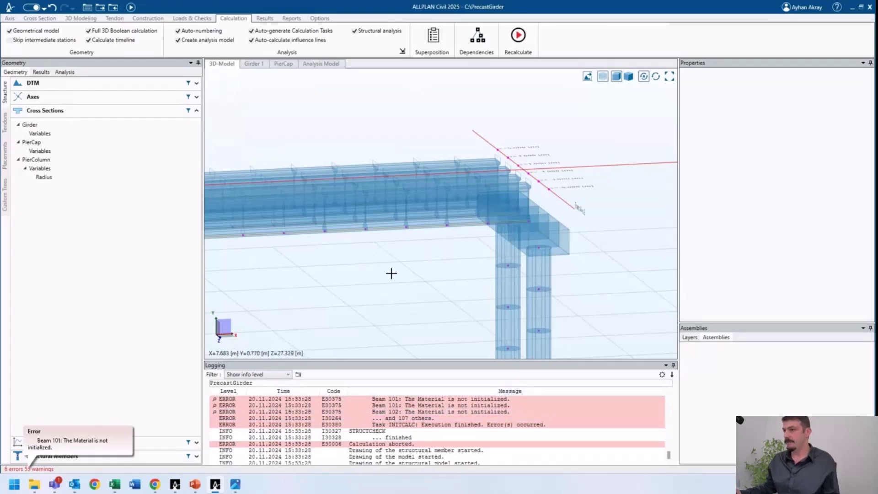
- Examine the calculation log, the 3D model without transparency, and the element numbering of the girders and piers in the analysis model
scroll(424, 414, up, 3)
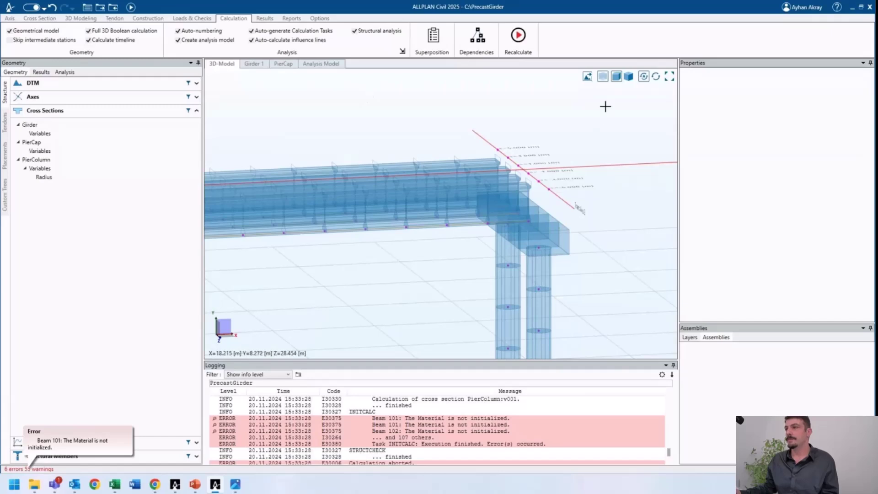
click(602, 77)
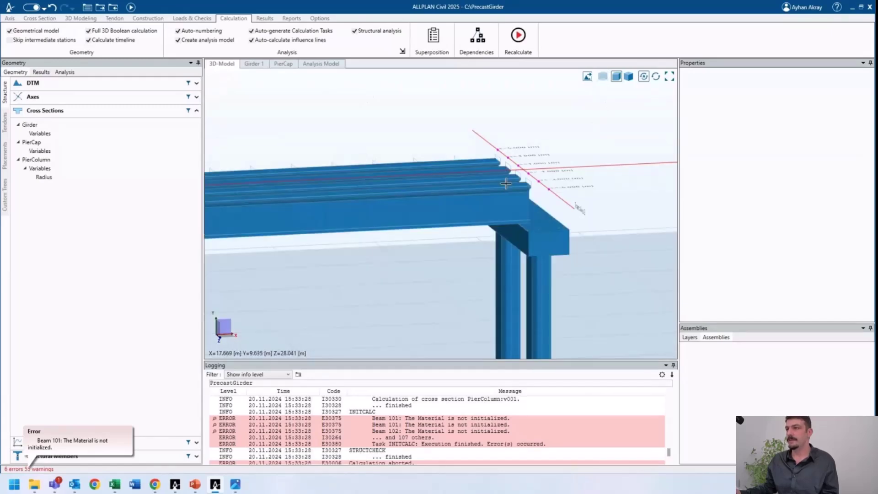
scroll(453, 215, down, 3)
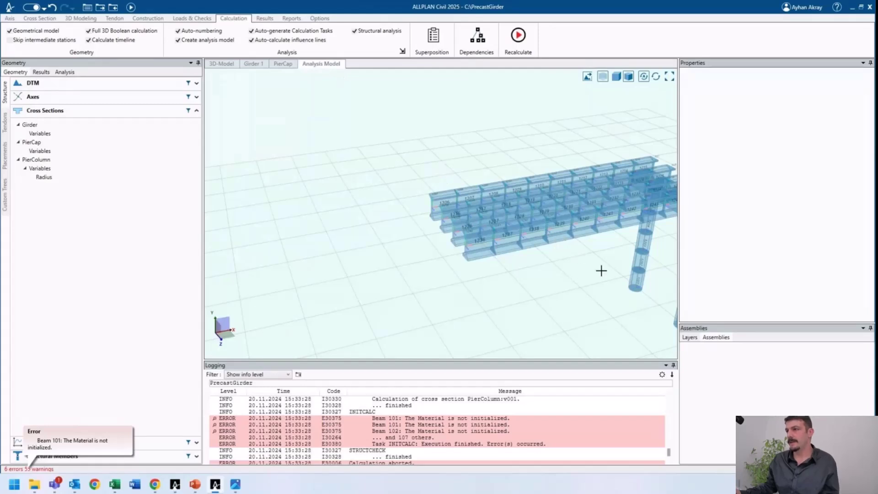
middle_drag(601, 270, 533, 255)
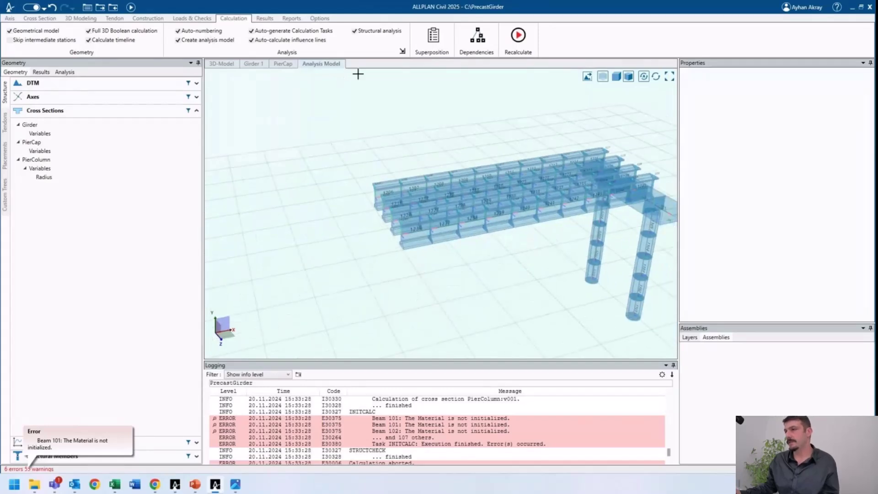
scroll(447, 195, up, 3)
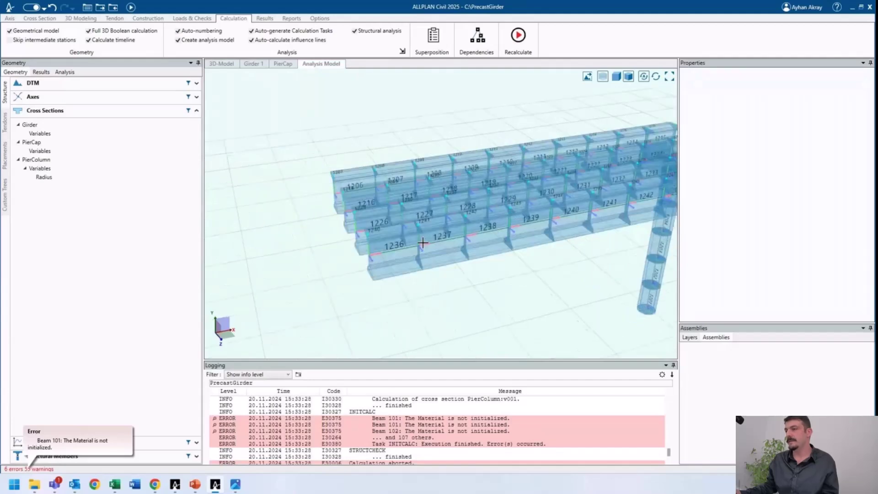
middle_drag(416, 239, 449, 251)
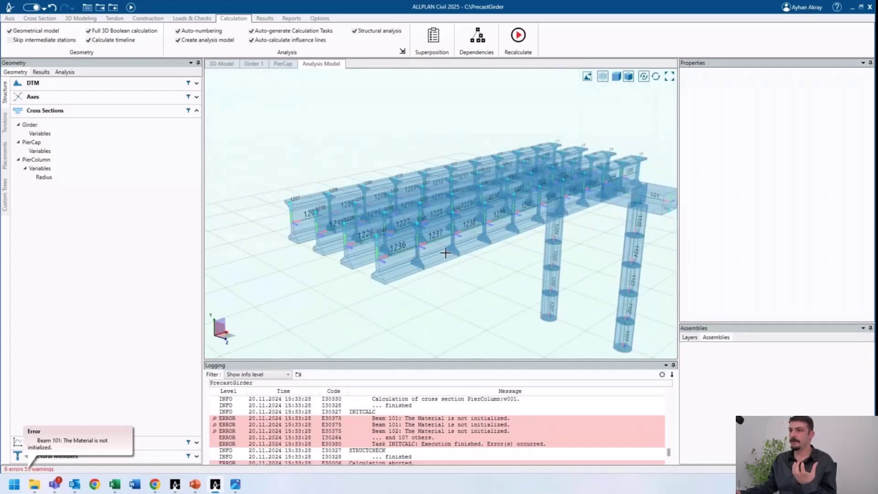
middle_drag(445, 253, 427, 252)
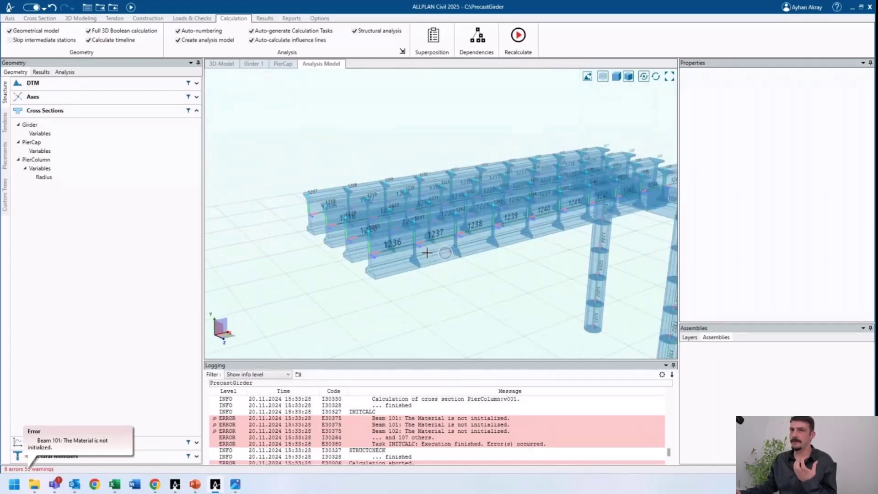
- Review the As Beam settings in the station tables of CapBeam and Pier 1, and return to the analysis model
click(84, 112)
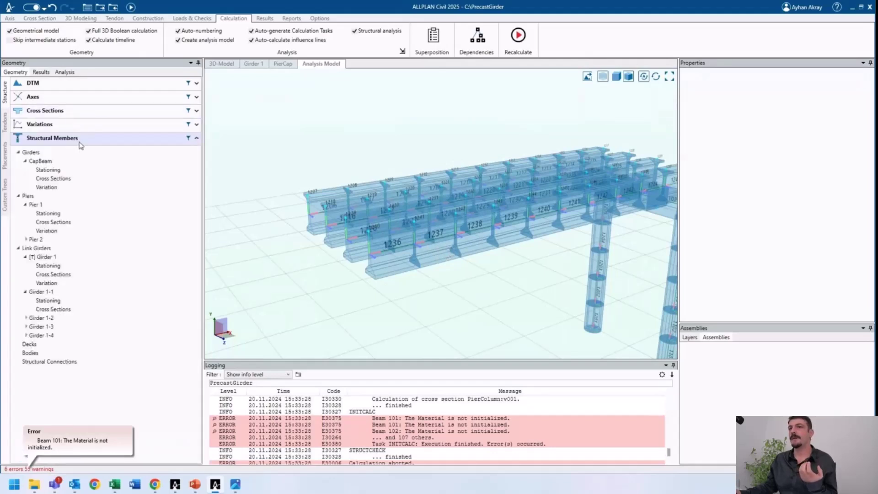
click(57, 170)
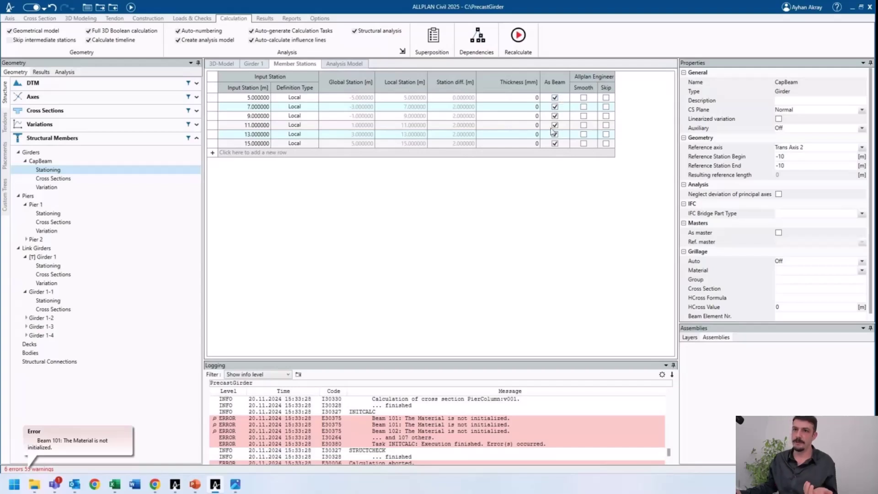
click(114, 214)
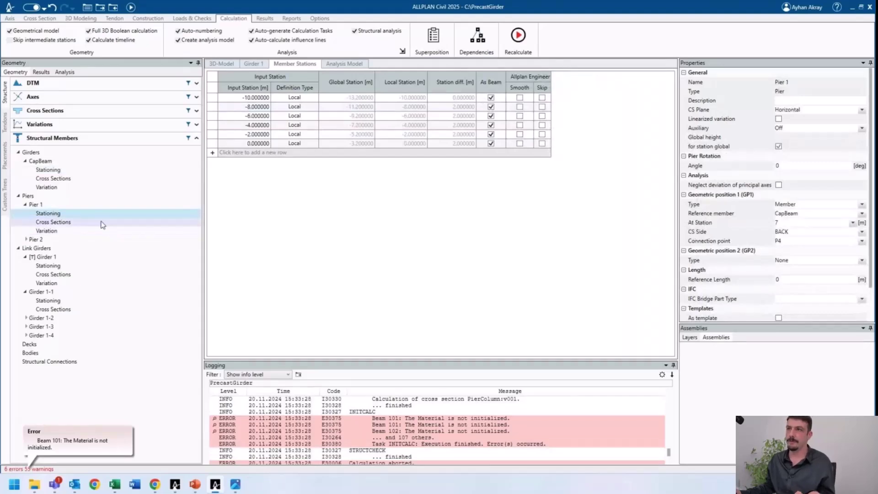
click(338, 66)
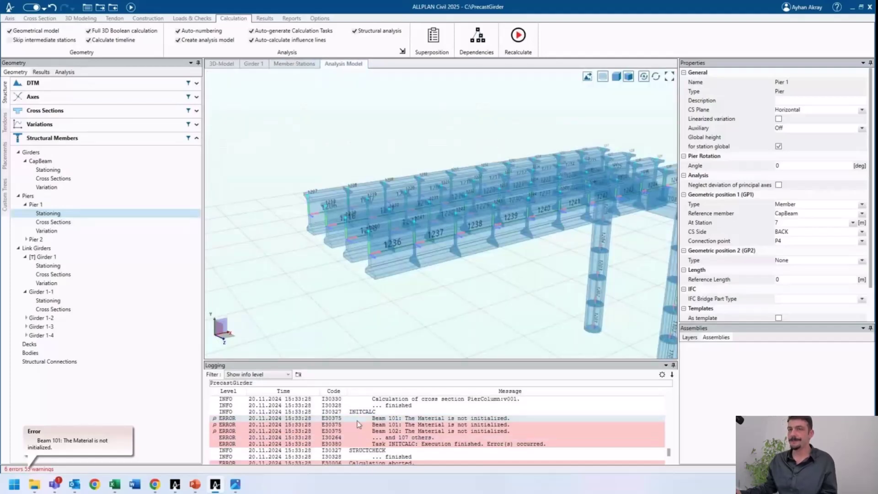
- Add the general EN standard to the project's analysis materials
click(65, 72)
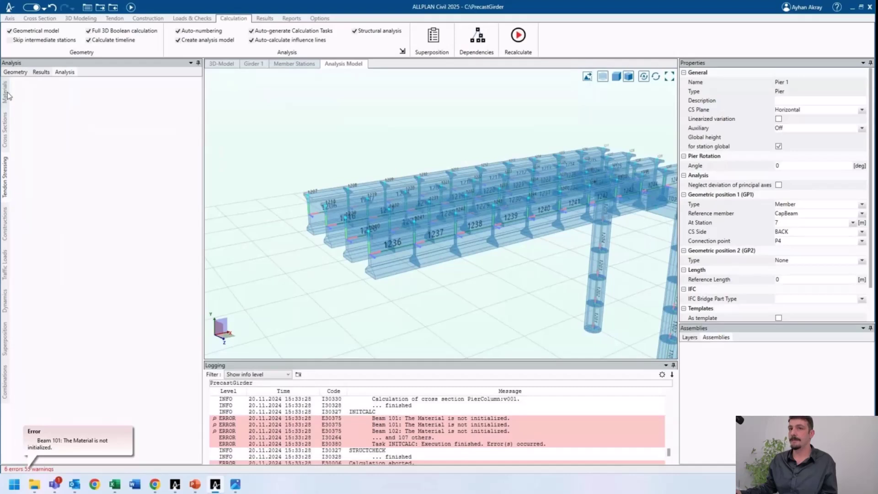
click(6, 93)
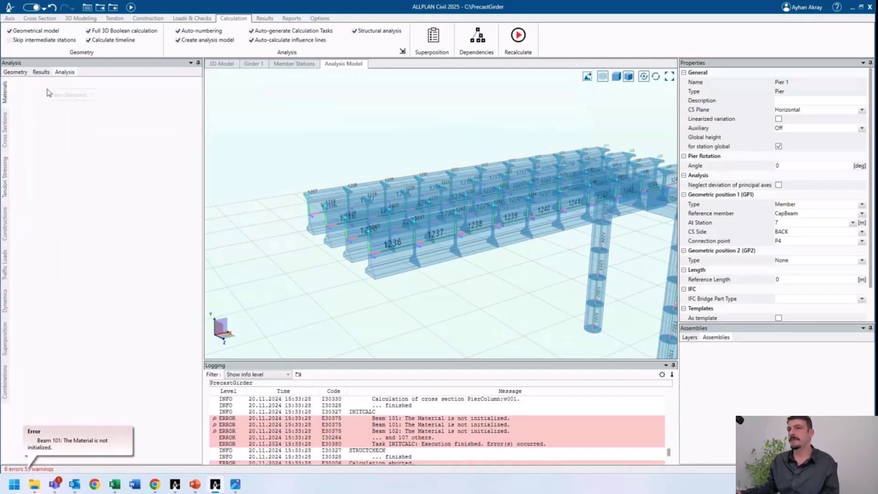
click(64, 94)
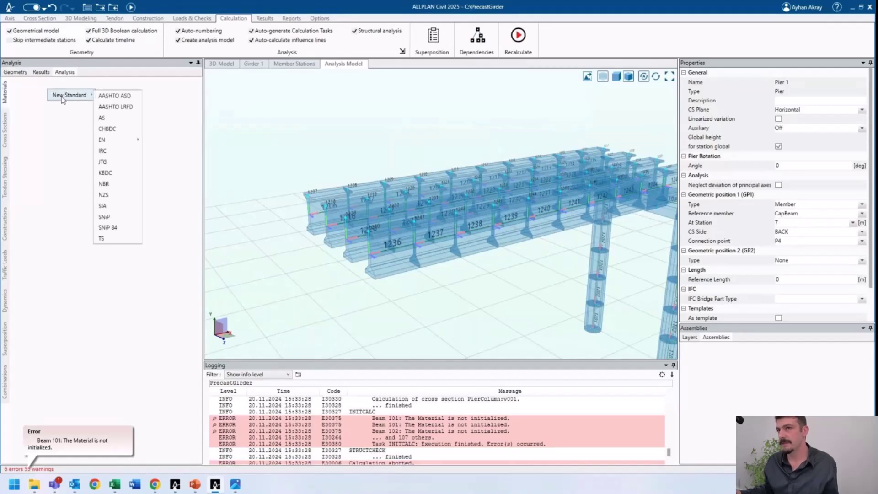
mouse_move(114, 142)
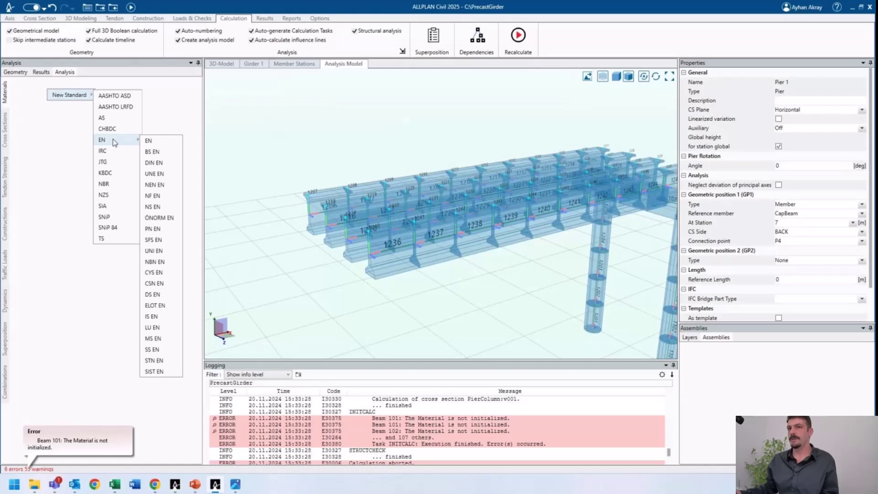
click(148, 141)
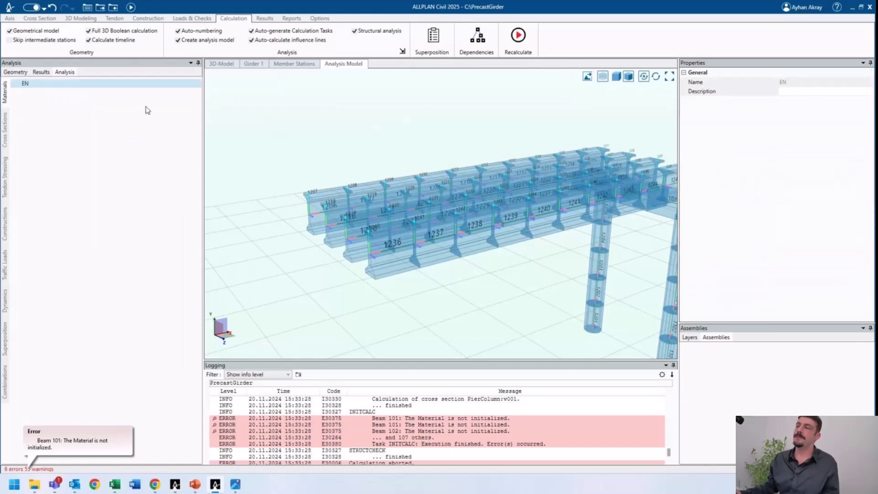
- Start a Bimplus material import for EN and take over concretes C35/45 and C45/55 from Standard EN into the preview list
right_click(74, 86)
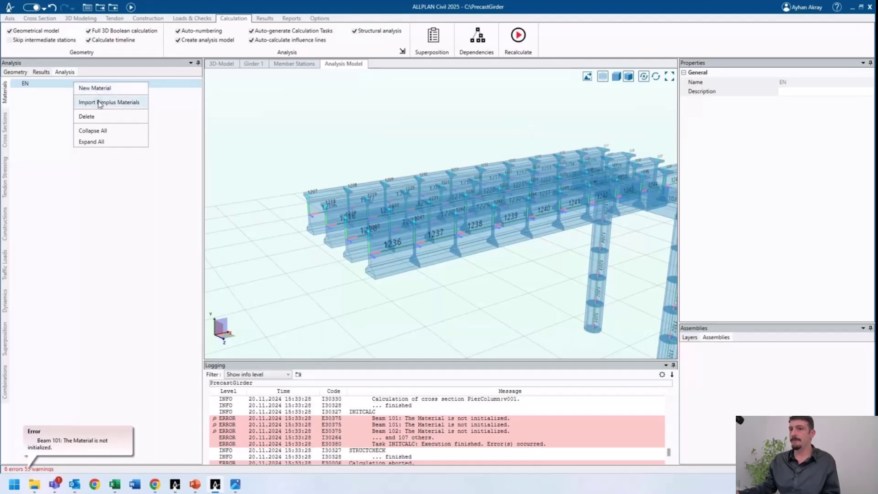
click(100, 103)
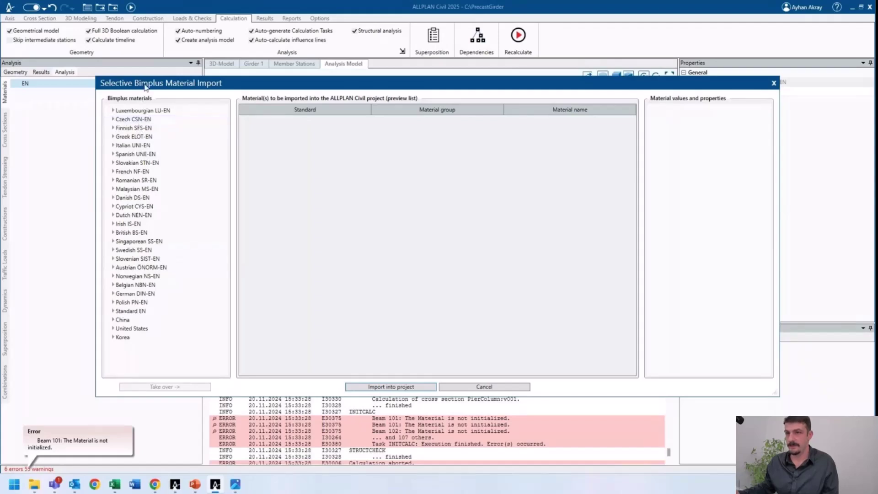
drag(145, 87, 199, 75)
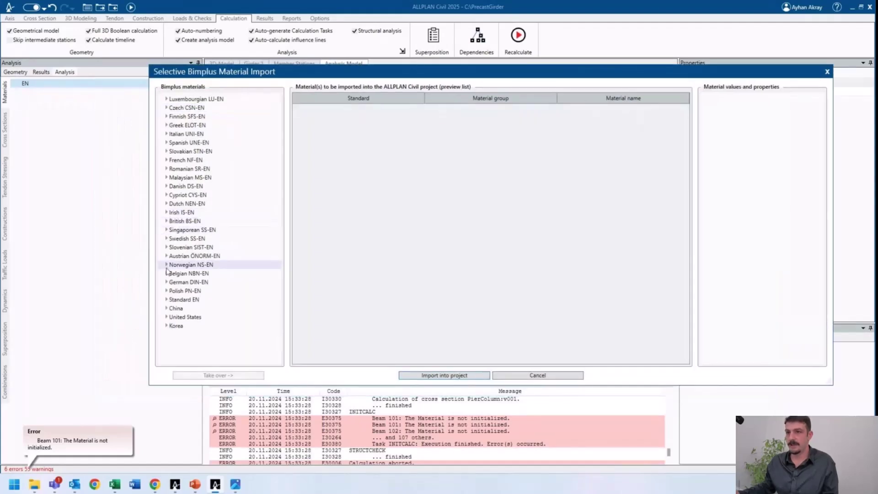
click(167, 301)
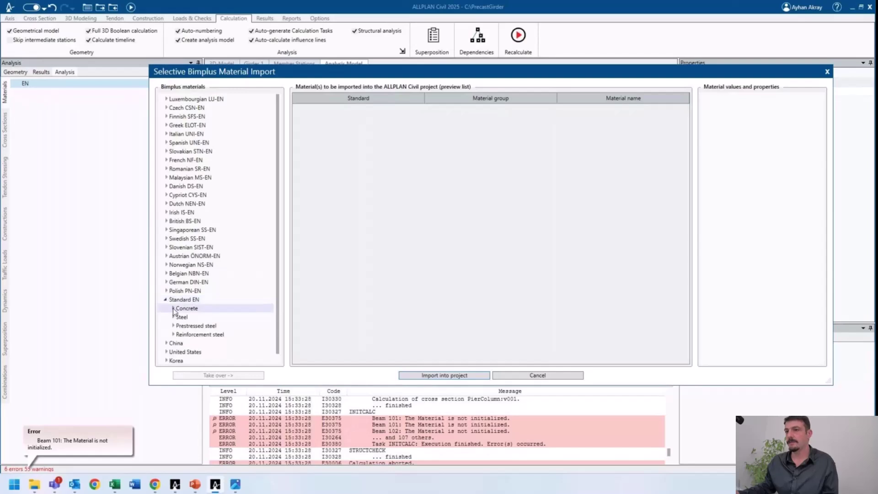
click(174, 309)
scroll(204, 304, down, 1)
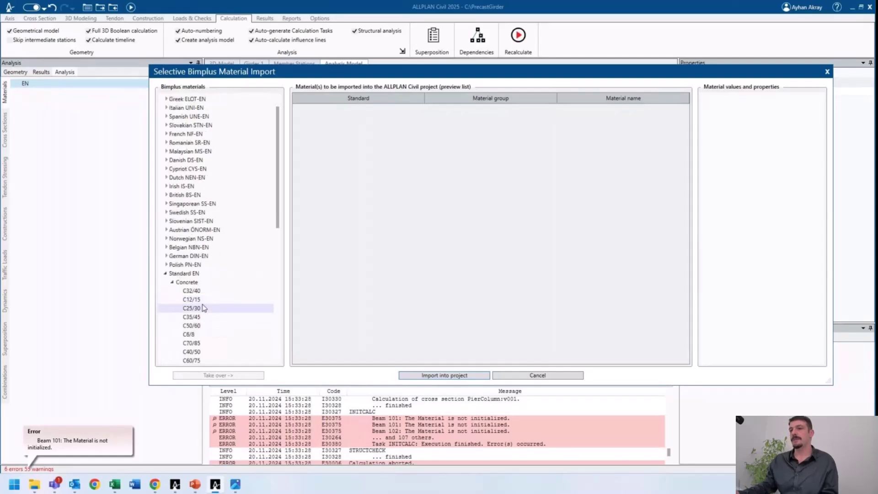
click(202, 317)
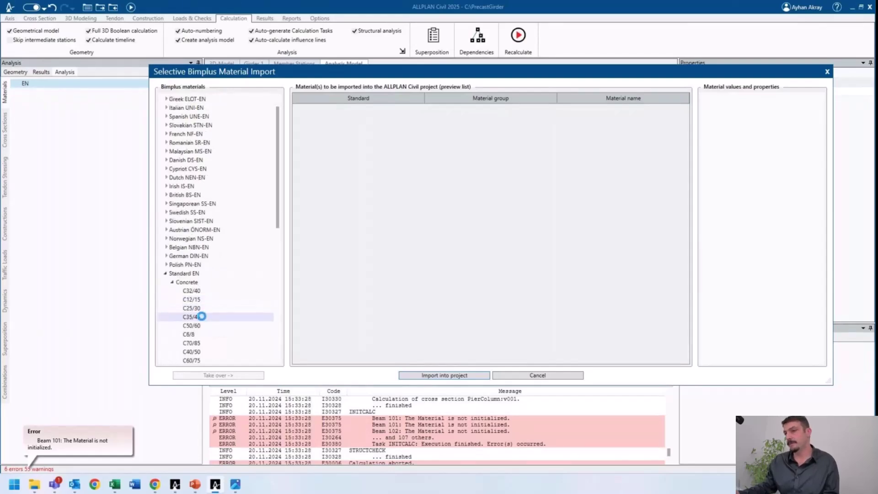
click(218, 374)
scroll(212, 339, down, 2)
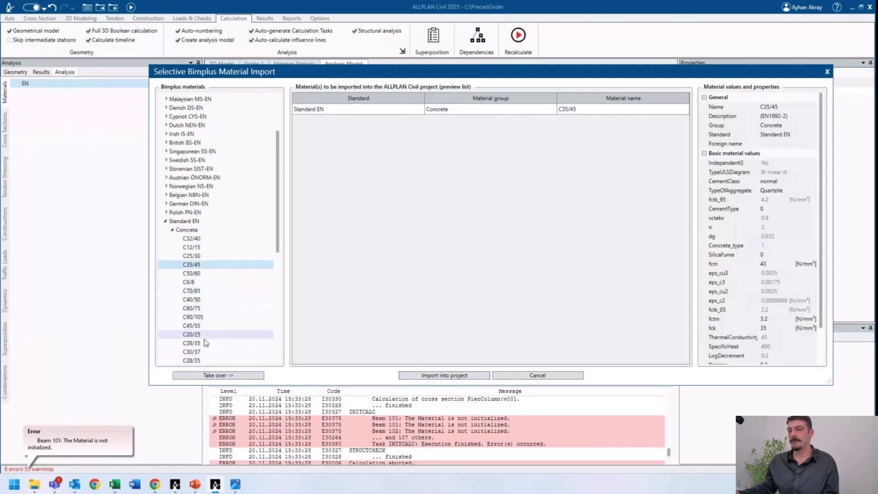
click(202, 325)
click(214, 375)
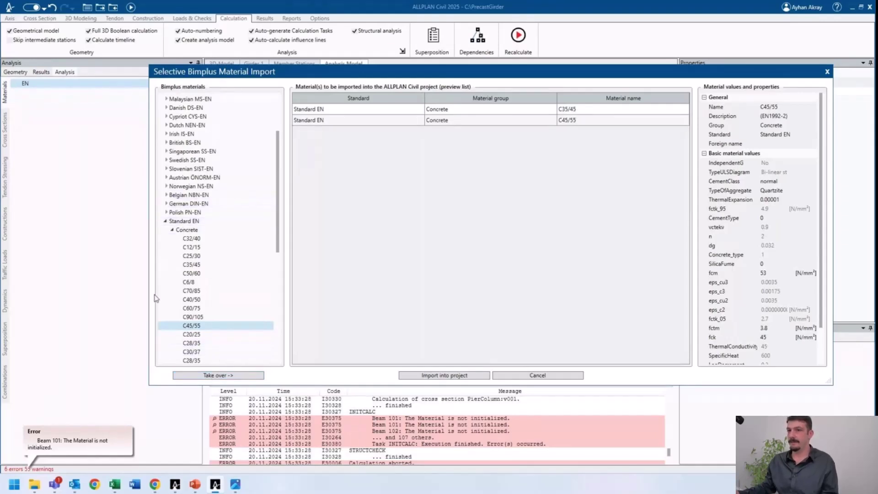
- Take over the Standard EN prestressed steel Y1860S7-15,2 into the import preview list
click(173, 230)
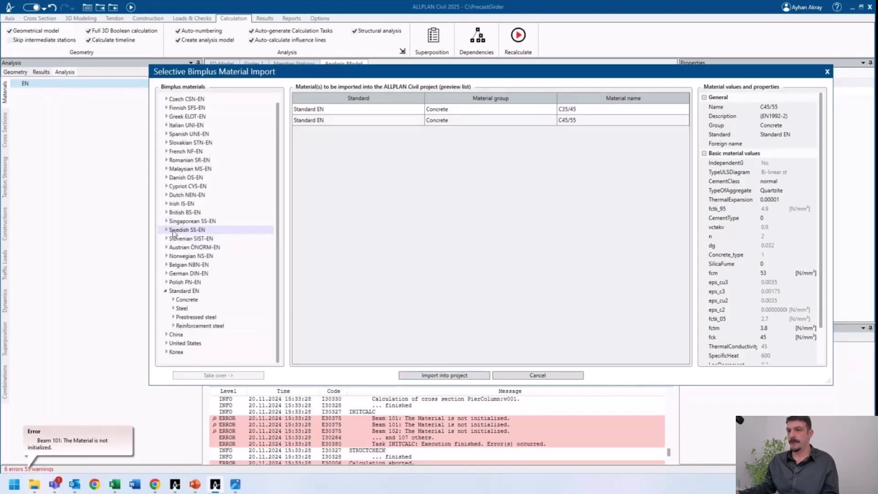
click(173, 317)
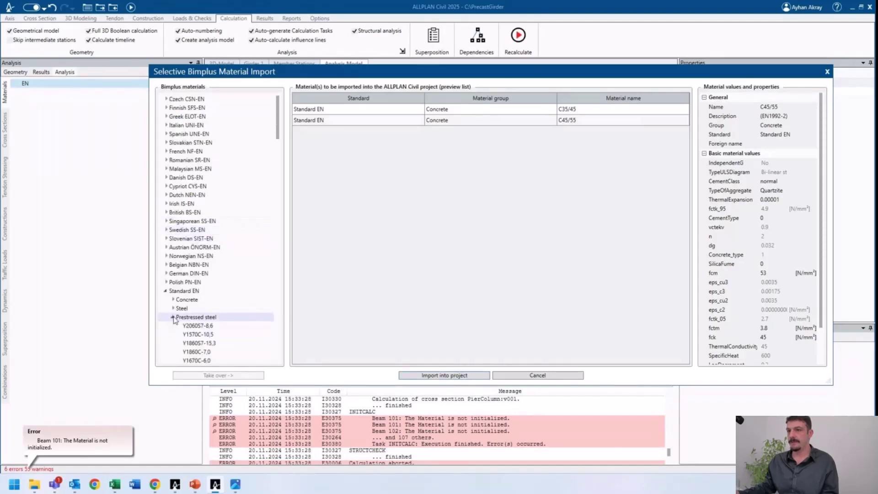
scroll(223, 304, down, 1)
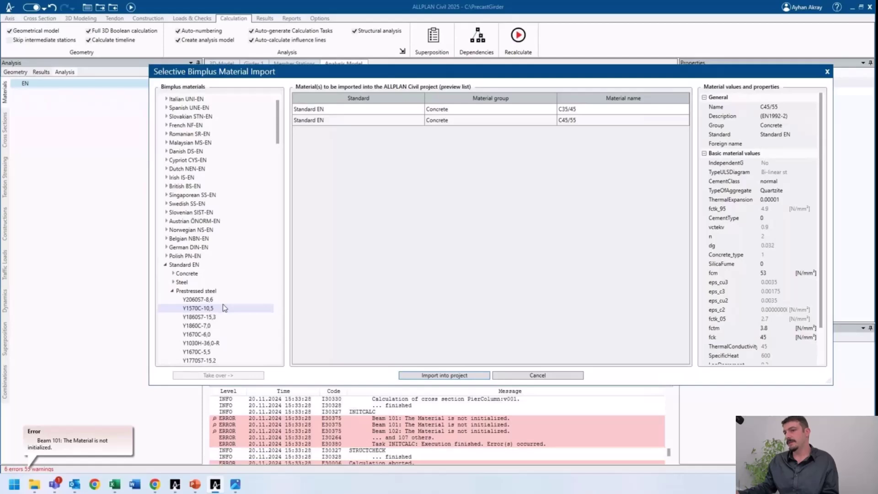
scroll(213, 331, down, 1)
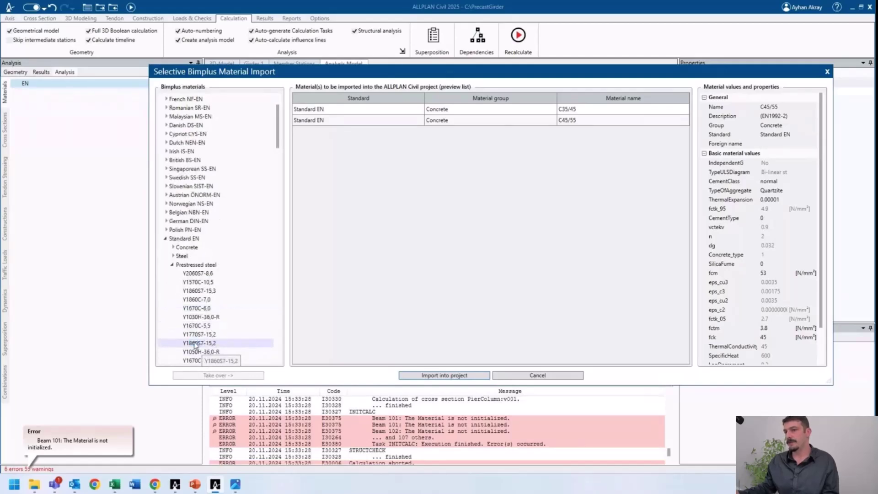
click(194, 343)
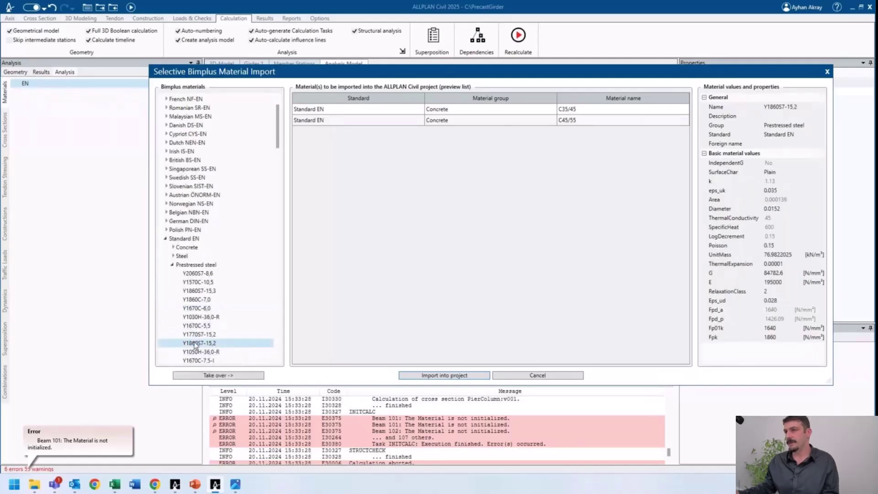
click(207, 376)
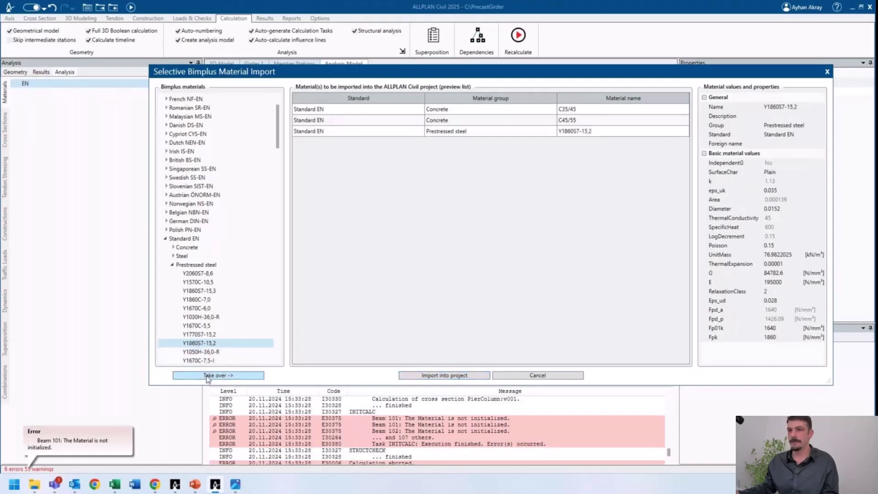
- Take over the Standard EN reinforcement steel B 500B and import all previewed materials into the project
click(172, 264)
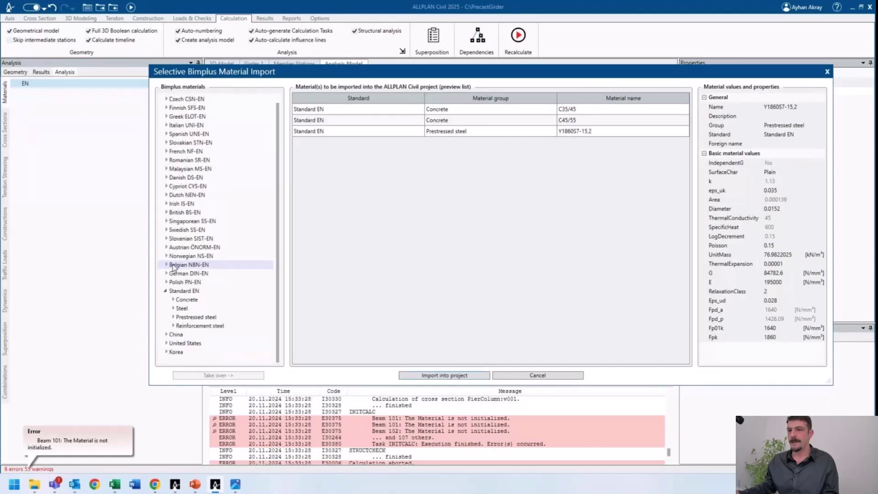
click(173, 325)
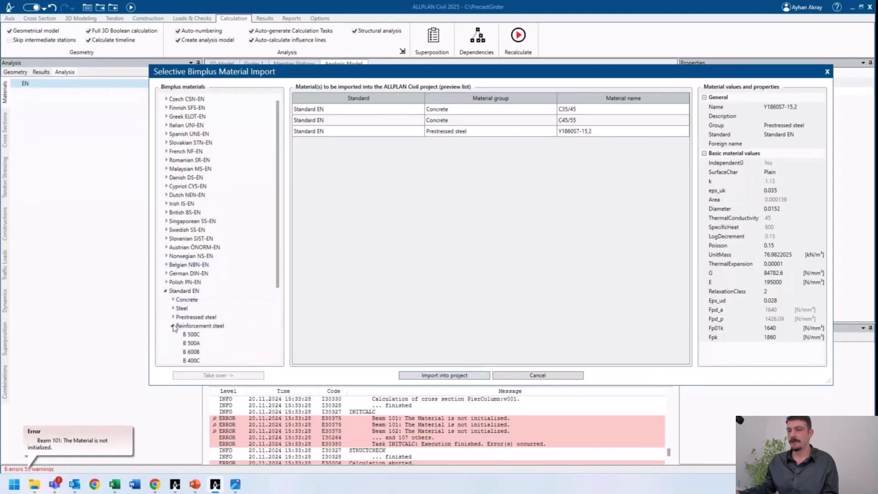
scroll(193, 331, down, 2)
click(212, 334)
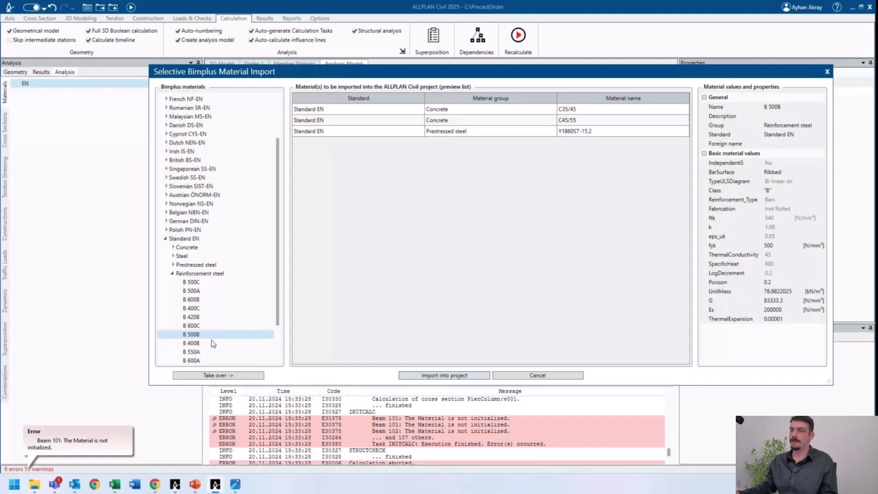
click(227, 376)
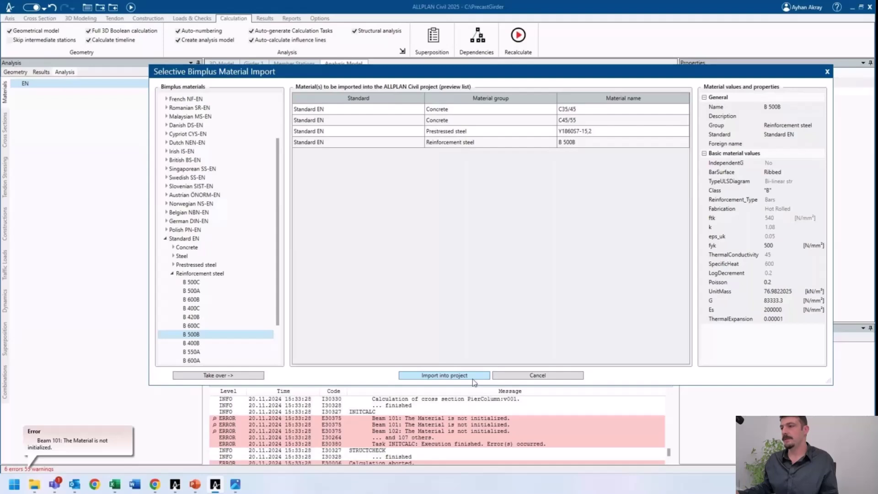
click(454, 376)
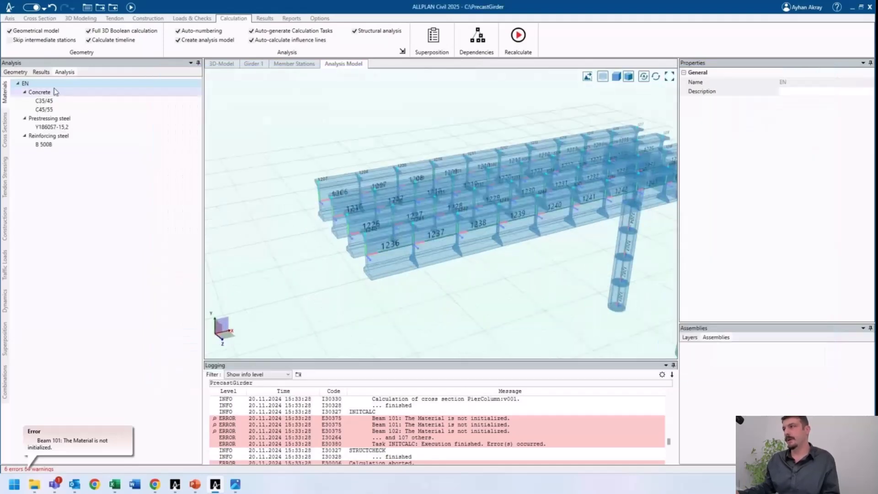
- Review the properties of the imported C35/45 concrete and recalculate the project
click(45, 101)
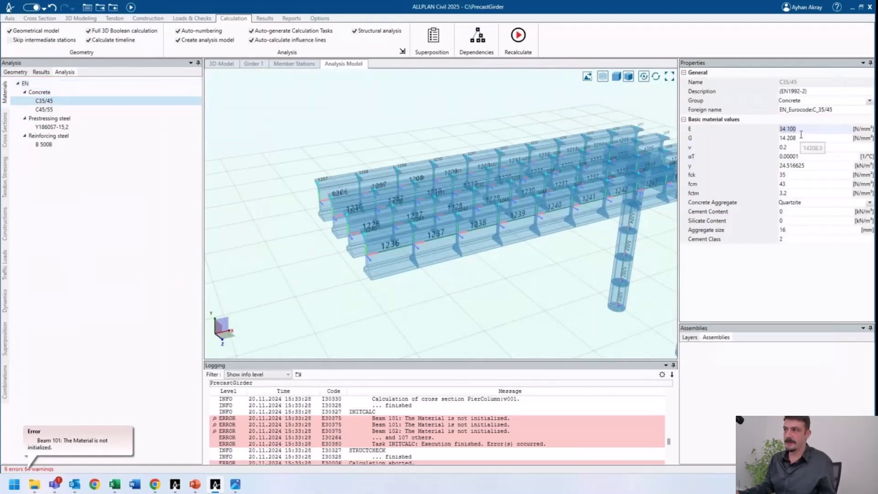
middle_drag(547, 222, 496, 220)
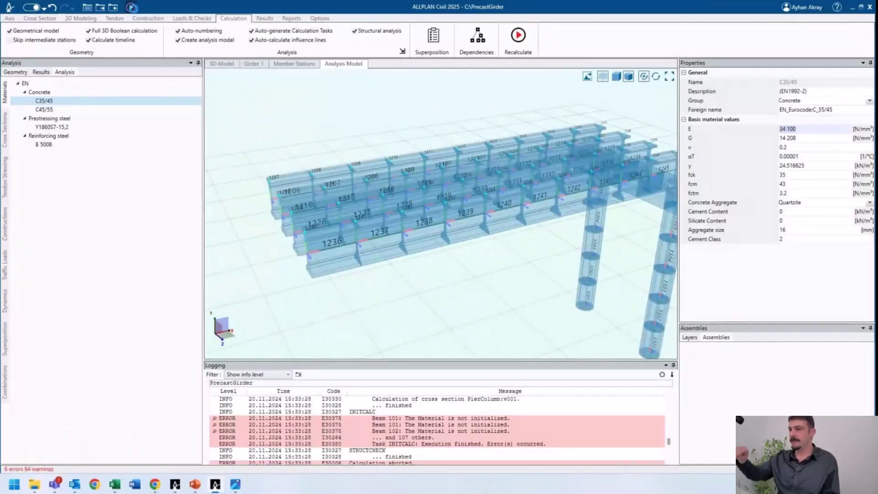
click(132, 8)
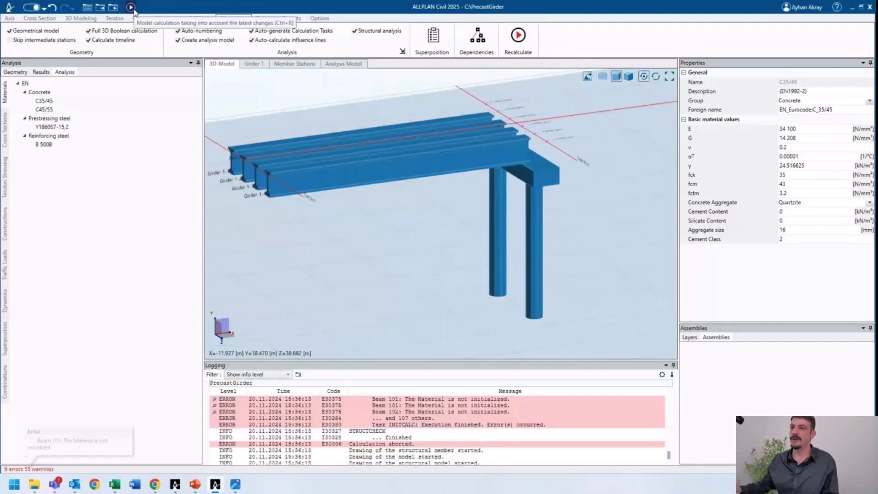
- Open the material assignment table of the CapBeam girder and show the project's analysis materials beside it
click(25, 73)
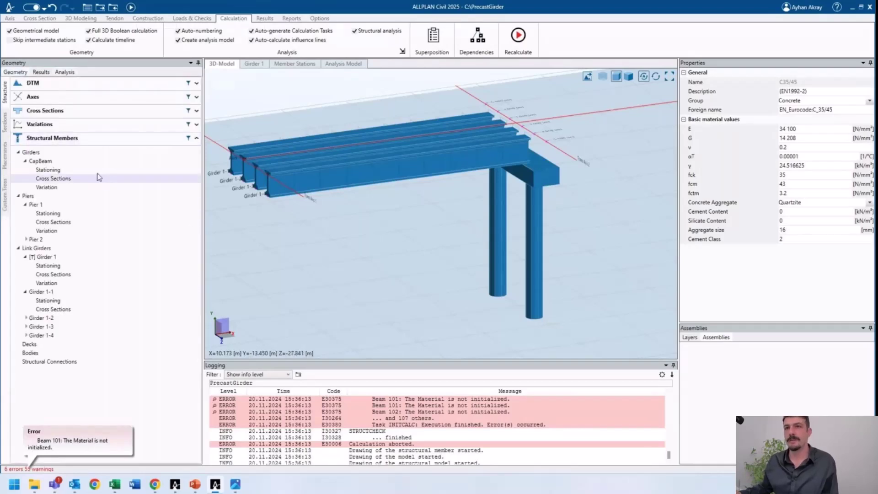
click(37, 161)
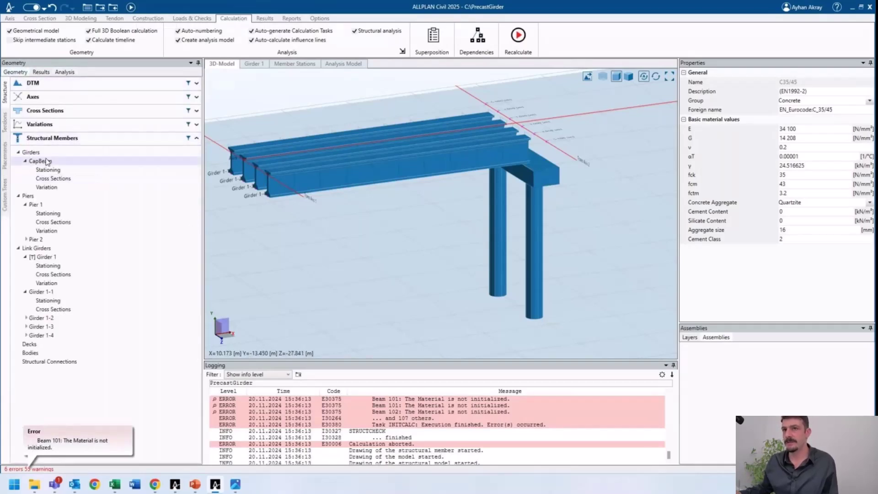
right_click(46, 162)
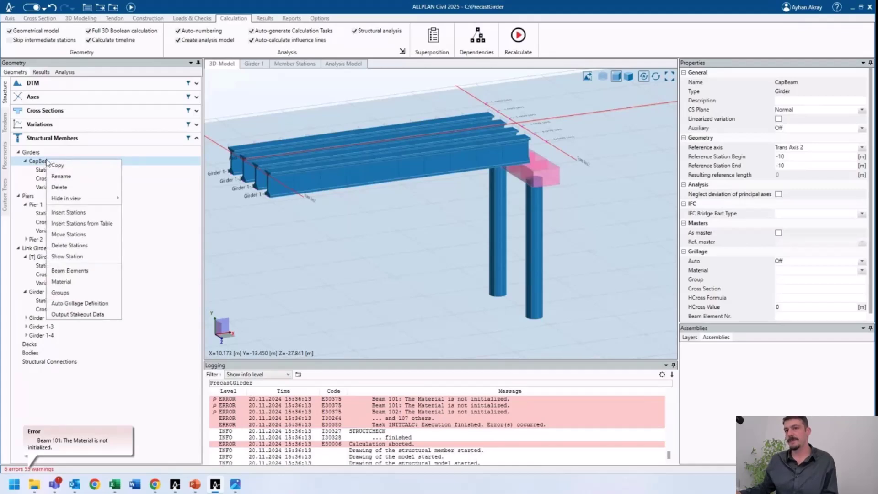
click(64, 284)
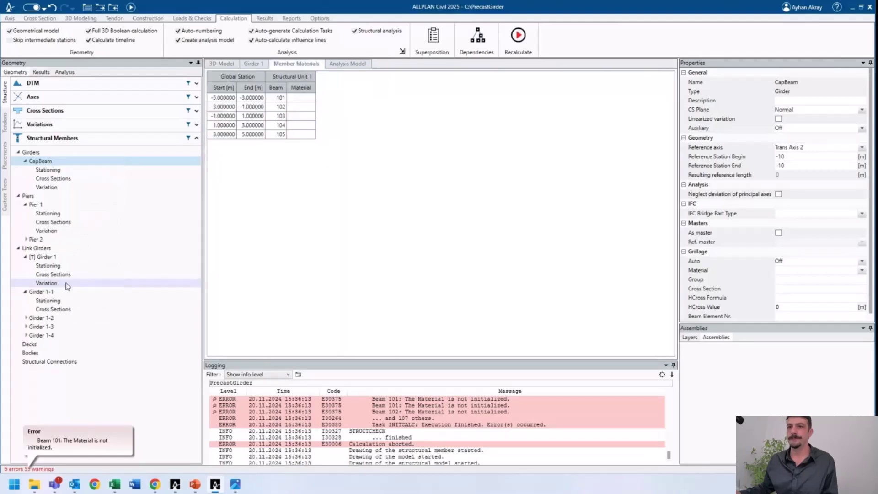
click(64, 72)
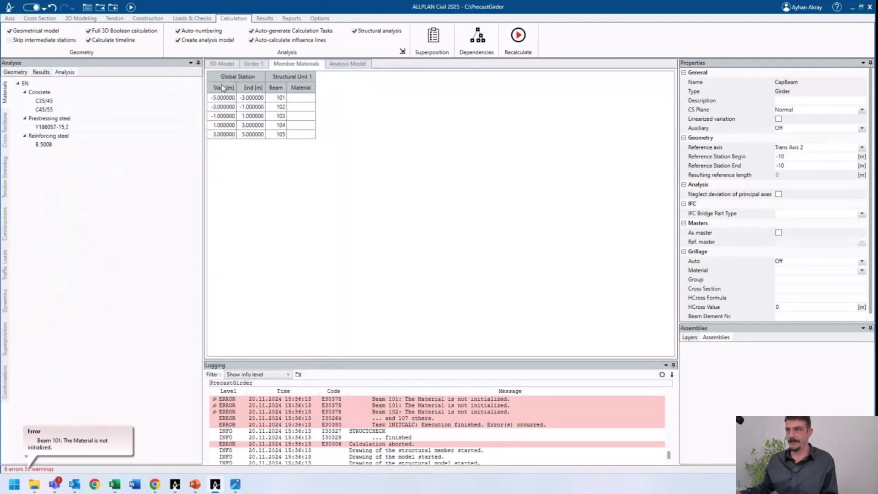
click(306, 98)
right_click(306, 98)
mouse_move(333, 104)
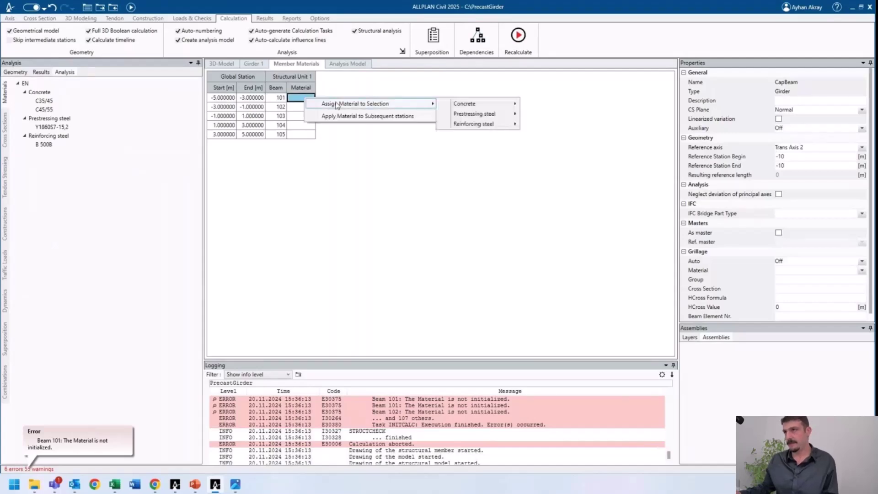
mouse_move(485, 103)
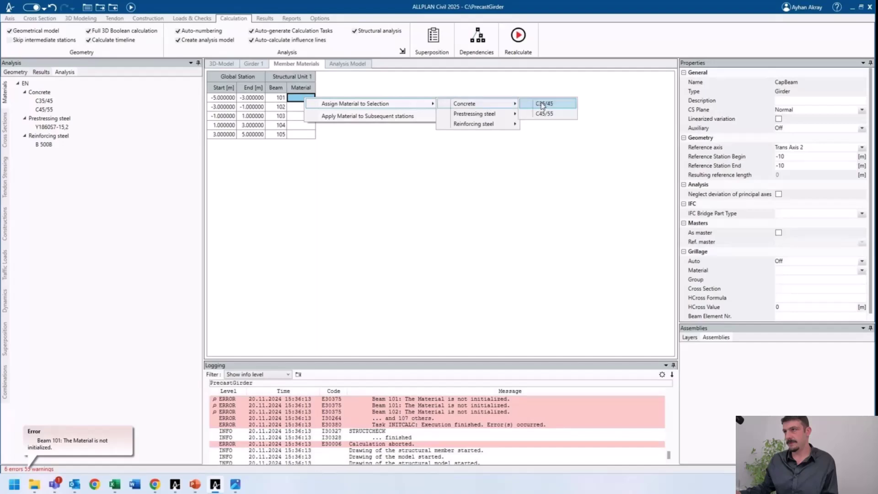
click(442, 182)
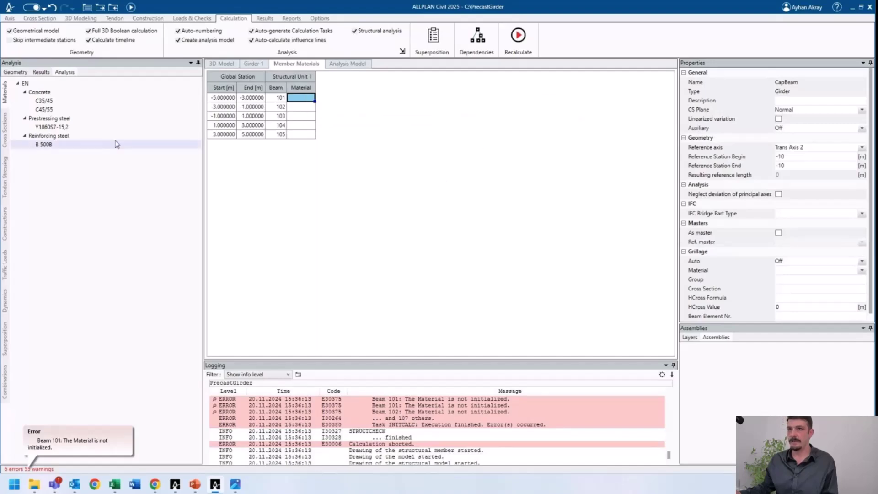
- Assign concrete C35/45 to all CapBeam elements at once, recalculate the project and check the cap beam in the 3D model
drag(50, 102, 306, 88)
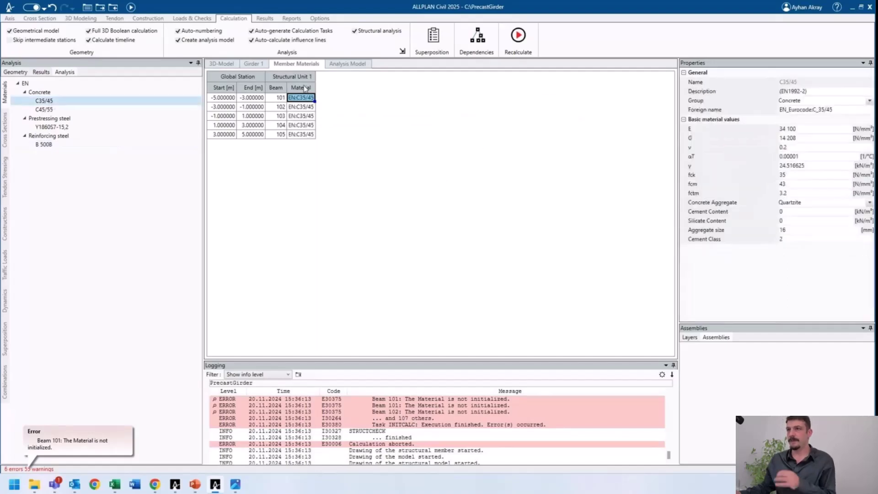
click(131, 7)
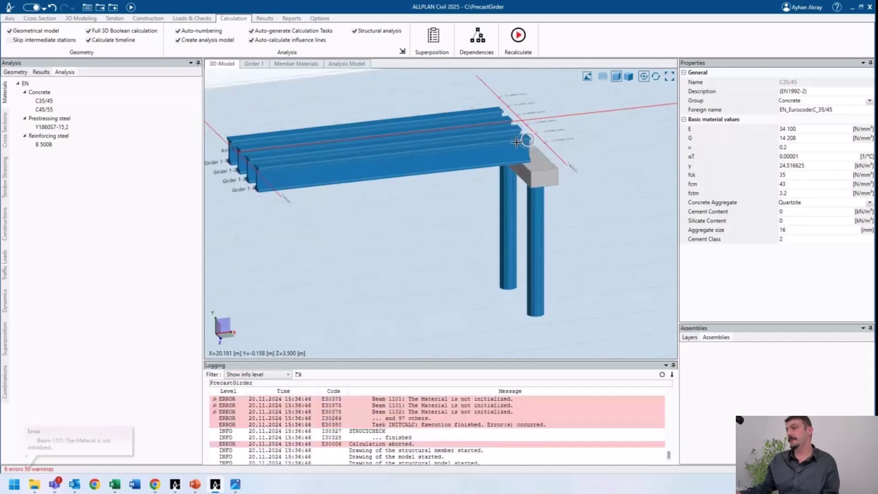
scroll(514, 144, up, 5)
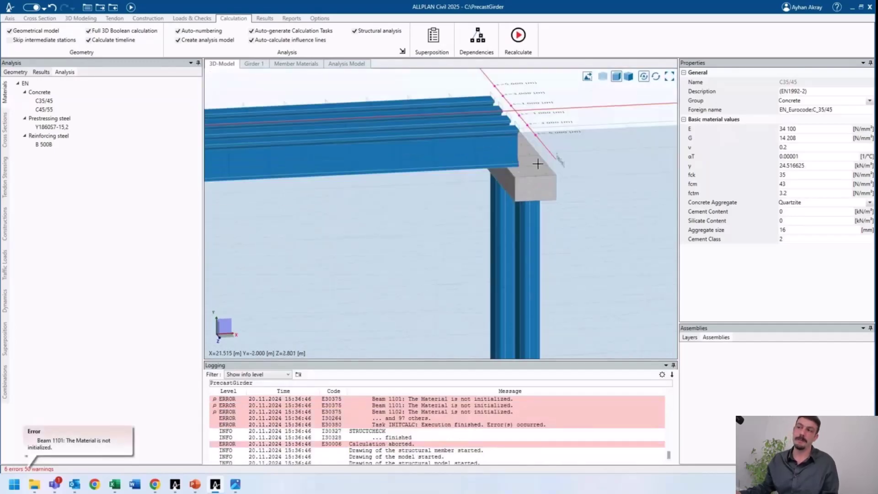
- Open the material assignment table of Pier 1 and assign concrete C35/45 to all its elements
click(16, 72)
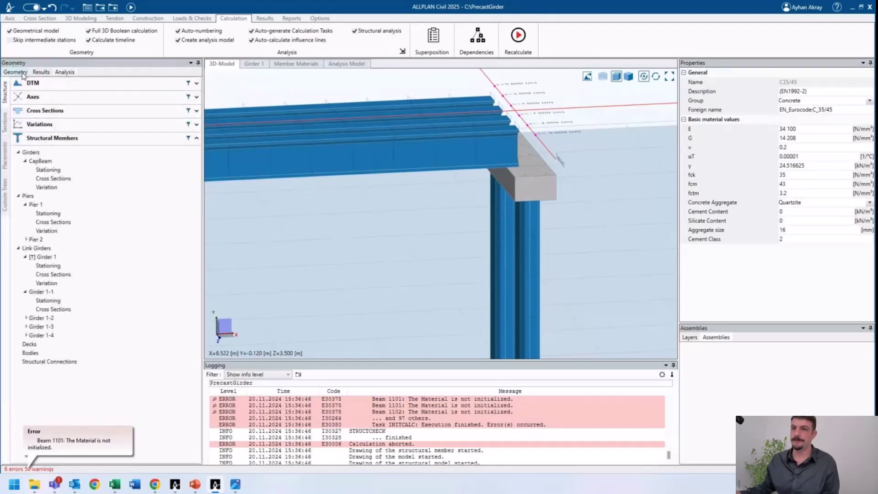
right_click(37, 205)
click(63, 340)
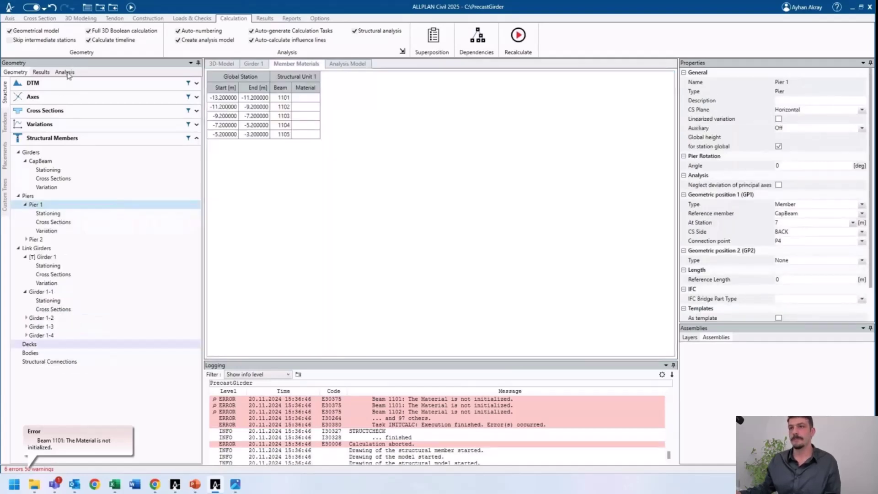
click(65, 73)
drag(43, 100, 304, 88)
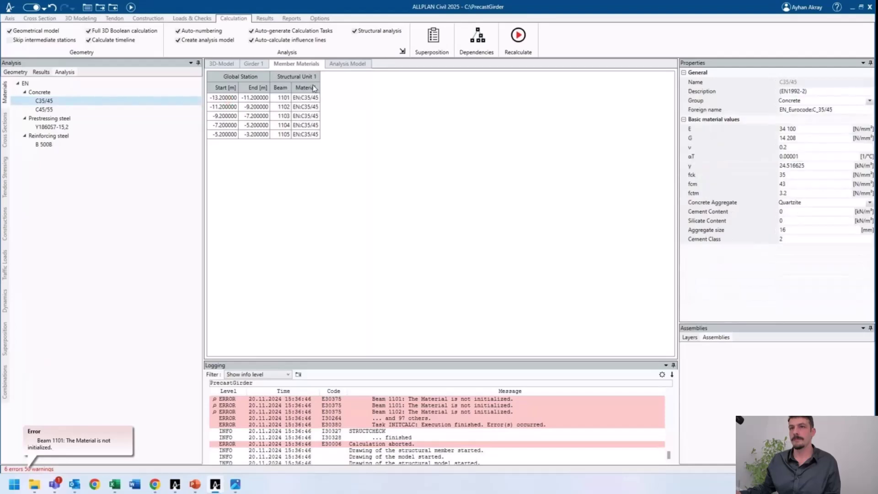
- Open the material assignment table of Pier 2 and assign concrete C35/45 to all its elements
click(15, 72)
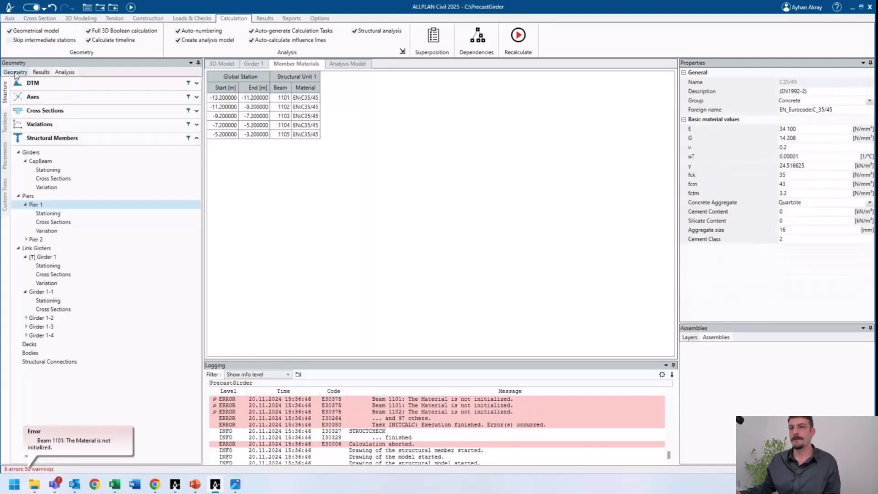
right_click(39, 240)
click(212, 196)
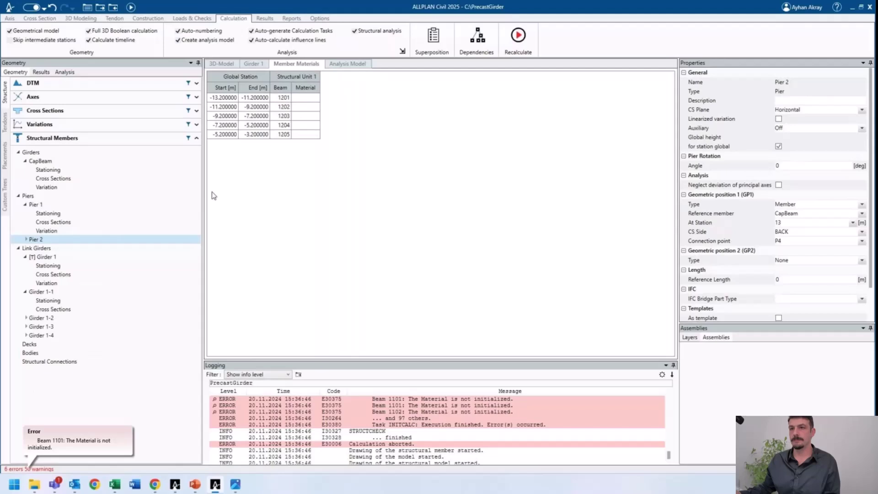
click(65, 72)
- Recalculate the project and check the piers and girders in the 3D model
click(16, 72)
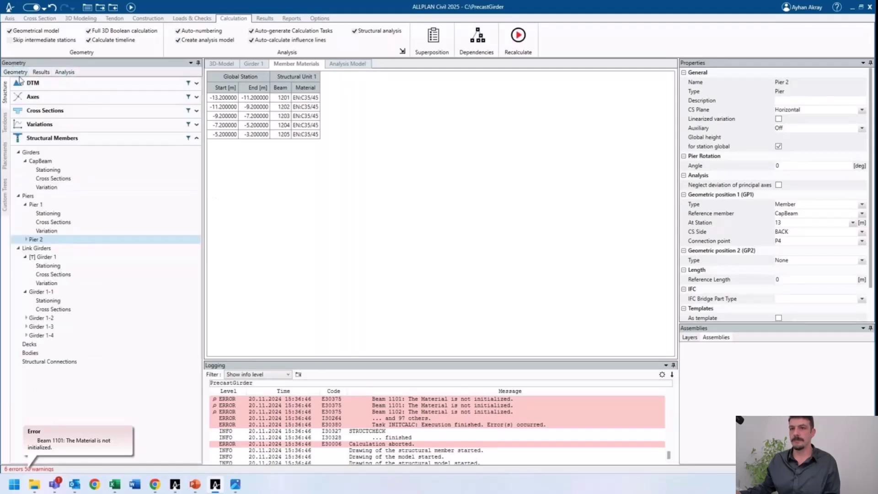
click(48, 266)
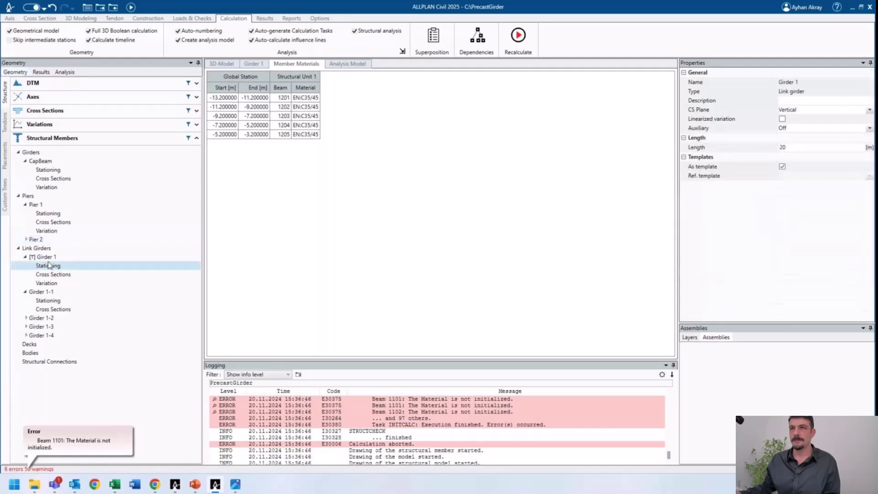
click(131, 8)
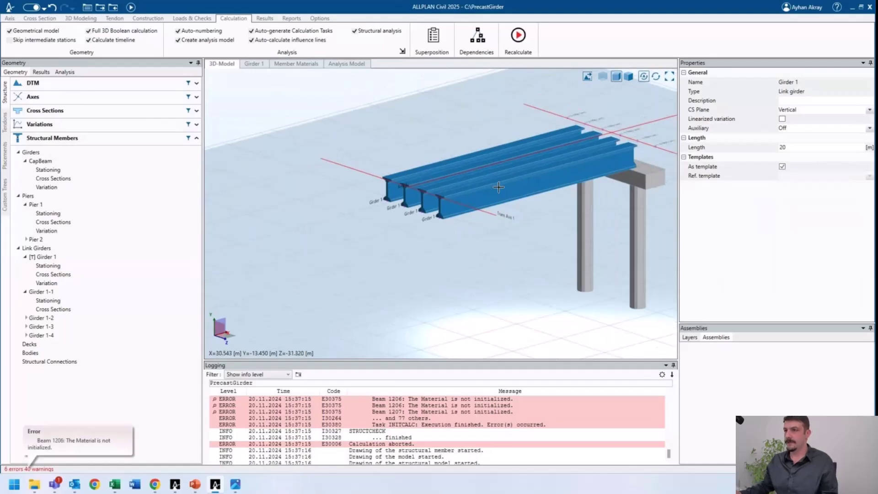
middle_drag(498, 187, 389, 194)
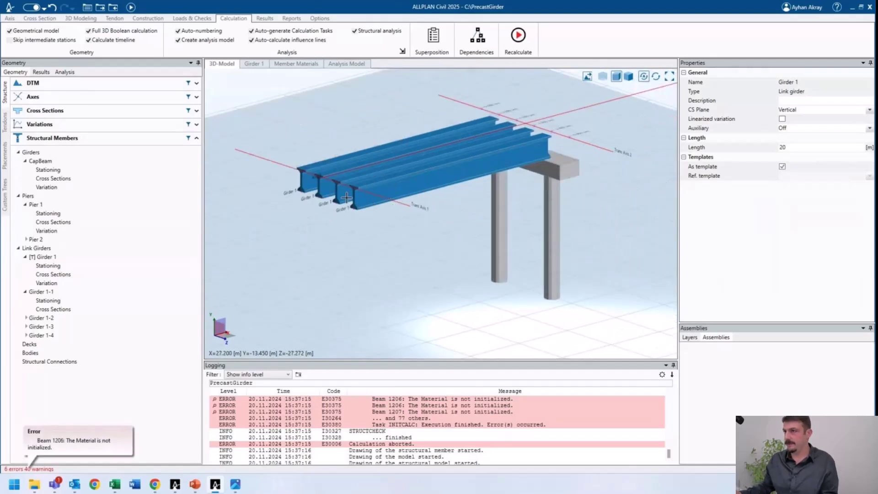
scroll(347, 198, up, 2)
scroll(346, 198, up, 1)
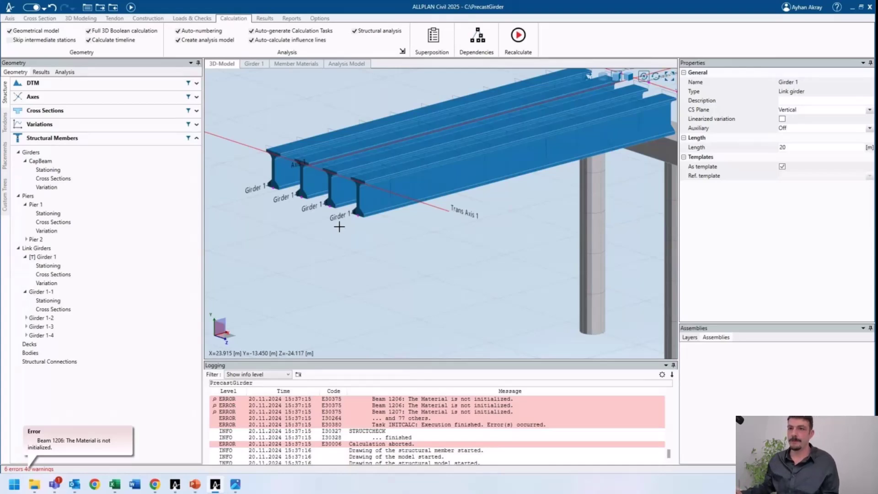
- Assign concrete C45/55 to all elements of the template link girder Girder 1, recalculate the project and check the 3D model
right_click(49, 257)
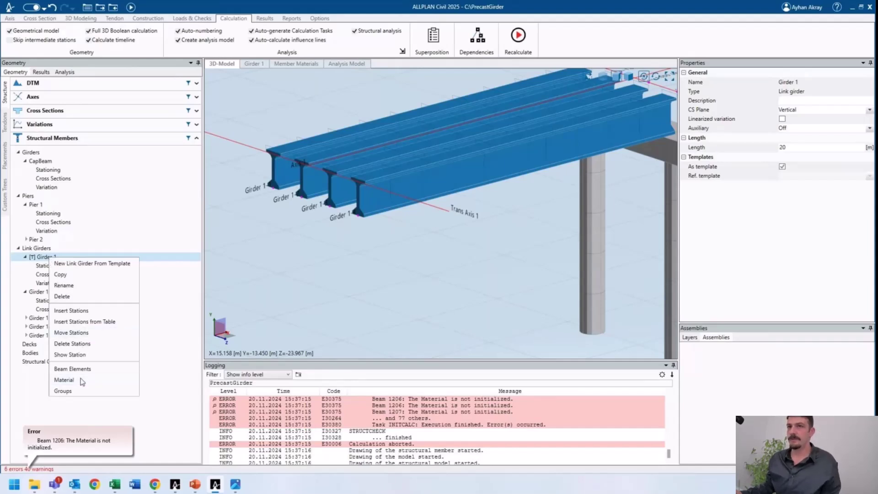
click(64, 380)
click(70, 74)
drag(44, 109, 302, 93)
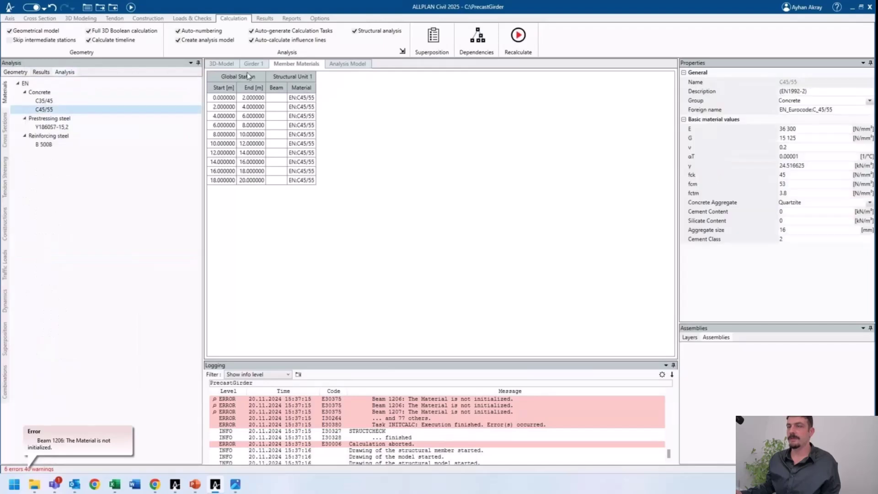
click(131, 7)
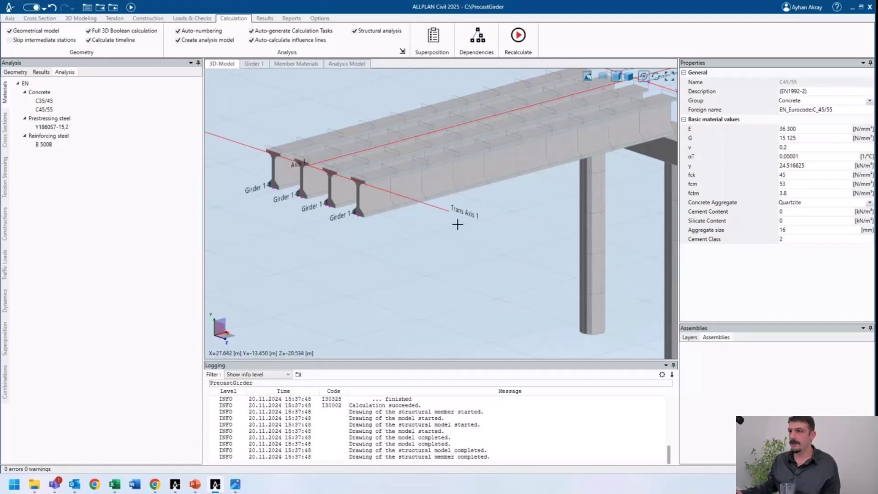
scroll(458, 224, down, 3)
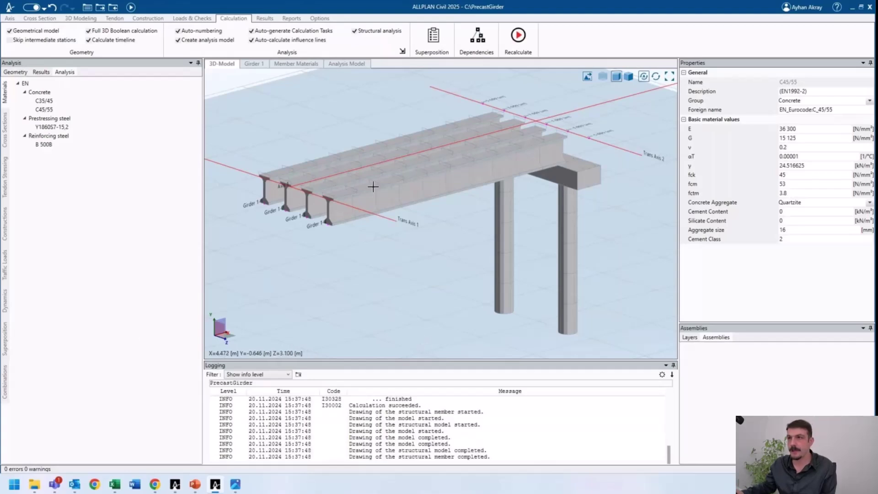
middle_drag(337, 165, 366, 95)
scroll(323, 105, down, 3)
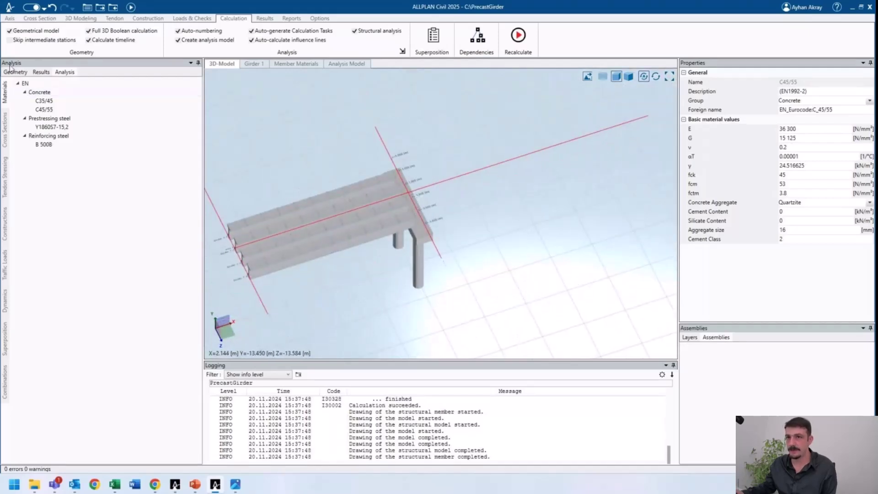
- Set the station of Girder 1-4's second geometric position on Trans Axis 2 to -5 m and recalculate the project
click(11, 73)
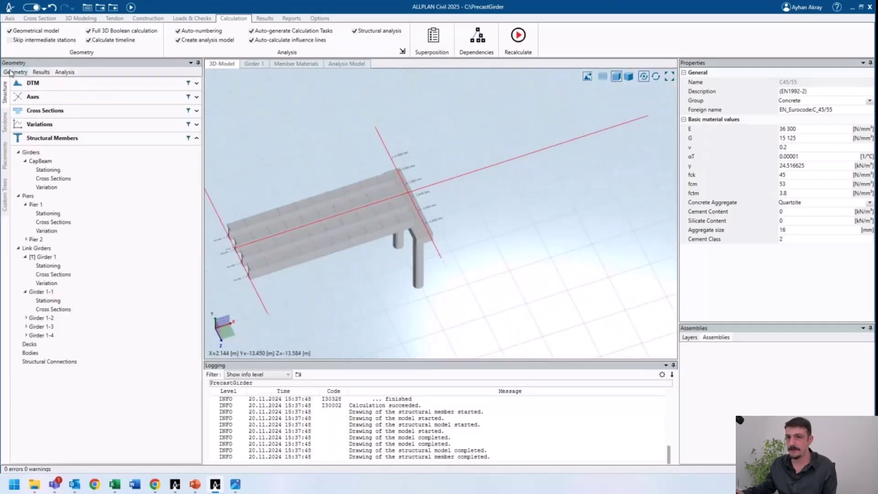
click(49, 336)
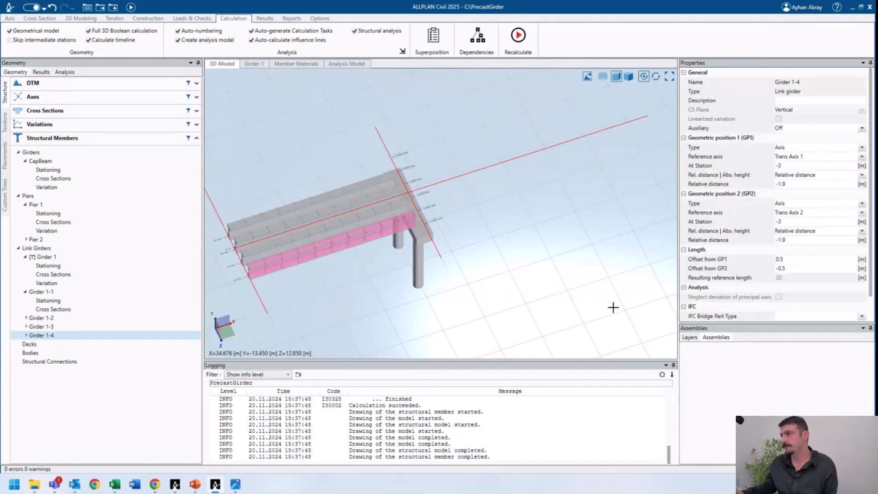
scroll(809, 253, down, 1)
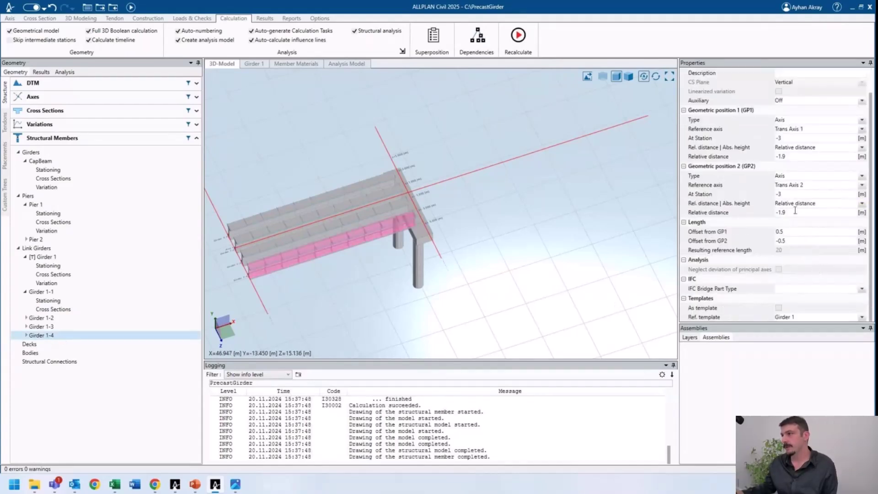
click(788, 194)
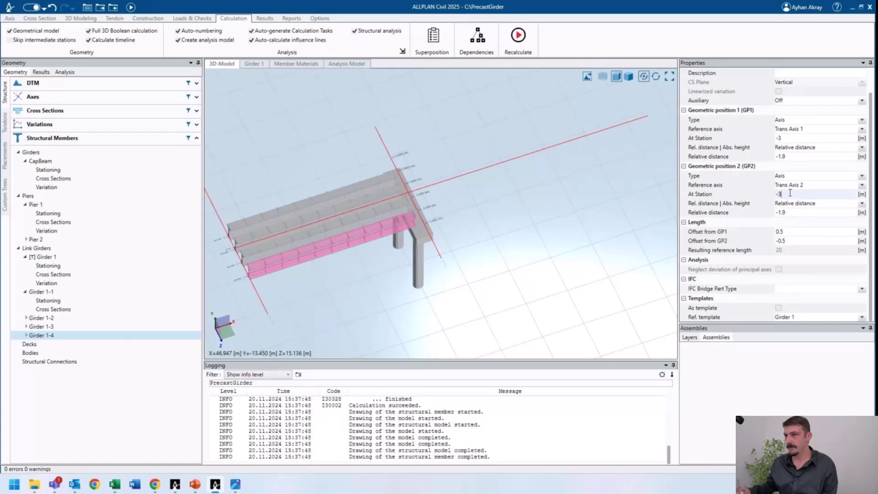
key(BackSpace)
text(5)
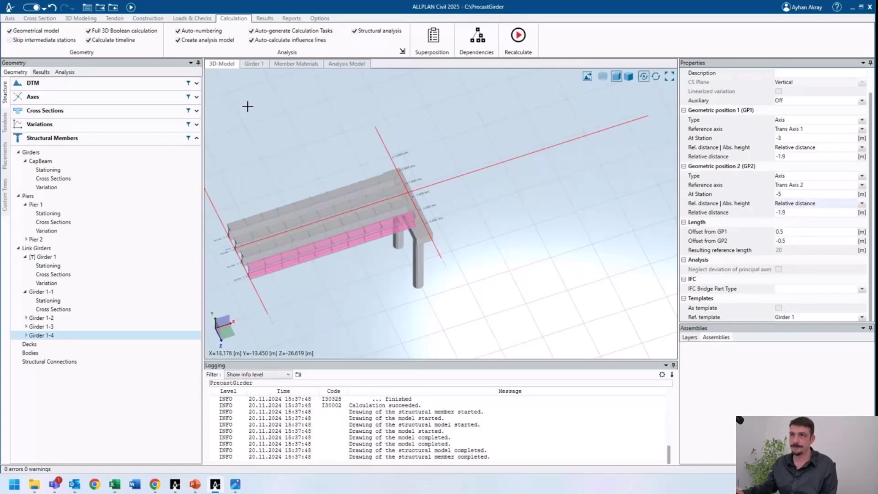
key(F5)
middle_drag(447, 156, 430, 160)
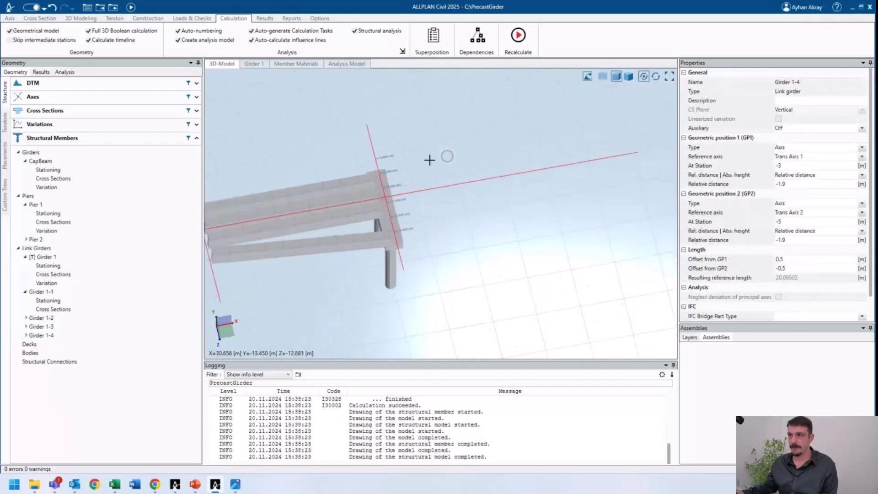
- Inspect the skewed Girder 1-4 in the analysis model, switch off the transparent display and return to the 3D model
click(338, 64)
middle_drag(356, 78, 347, 215)
scroll(438, 174, up, 3)
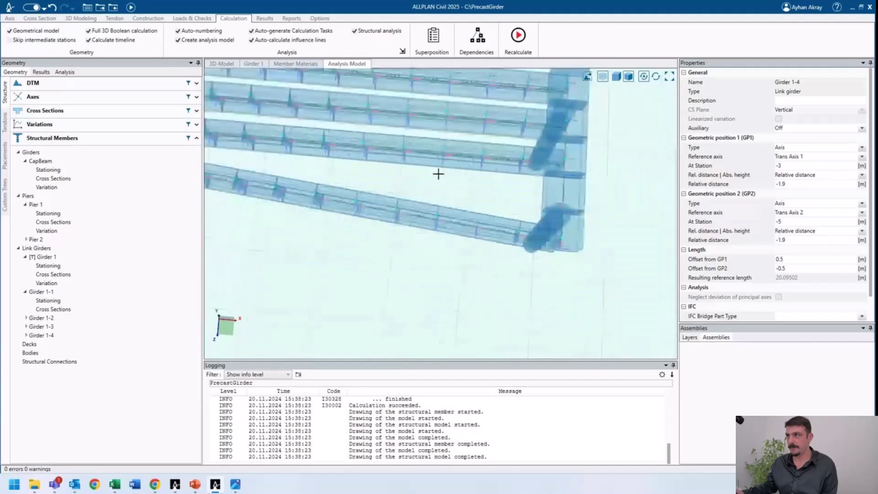
middle_drag(438, 174, 564, 130)
click(602, 76)
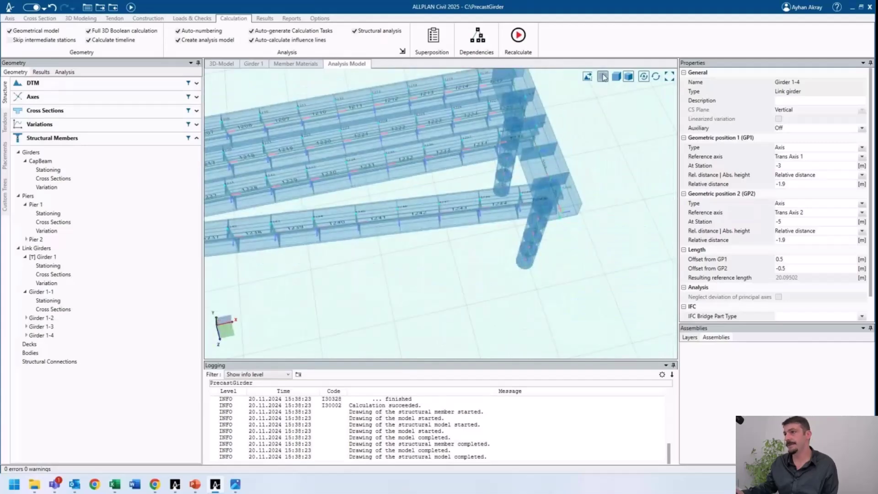
click(222, 64)
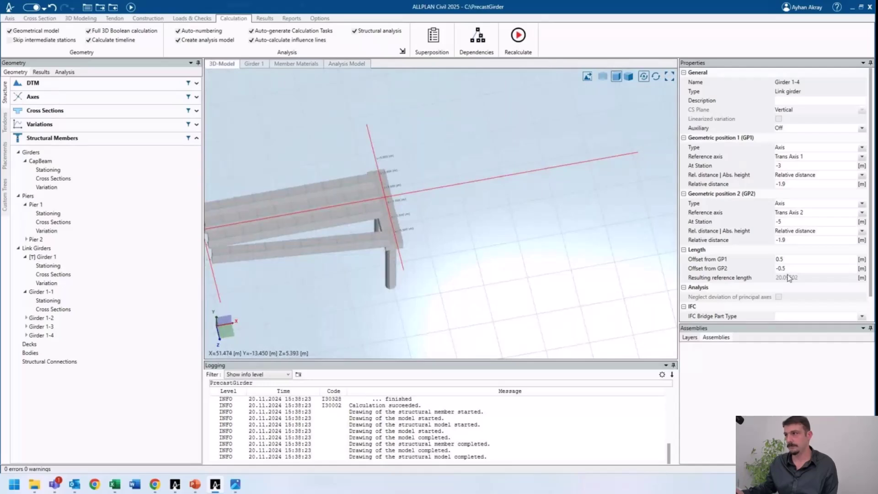
- Set the station of Girder 1-4's second geometric position back to -3 m and recalculate the project
scroll(795, 275, down, 1)
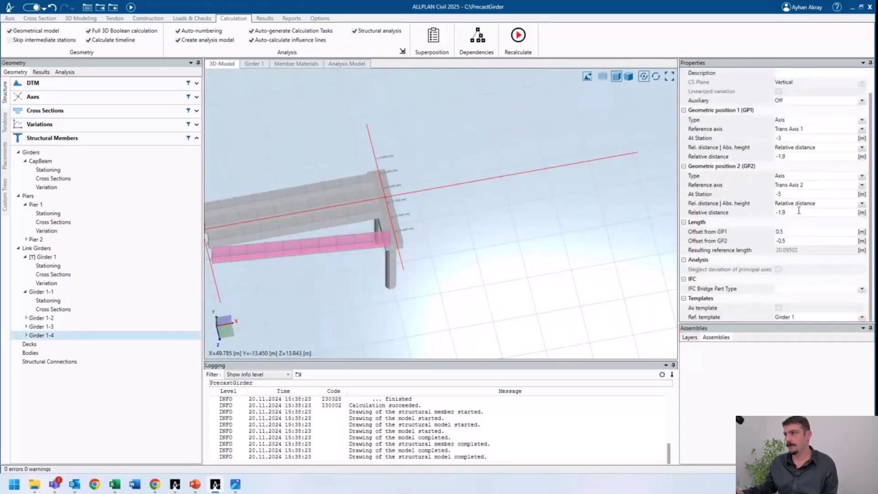
click(745, 192)
text(-)
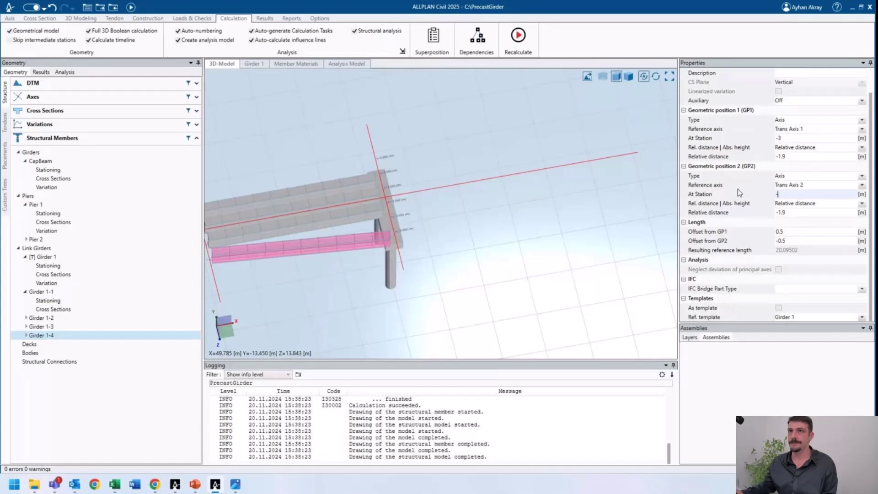
text(3)
key(Return)
click(131, 8)
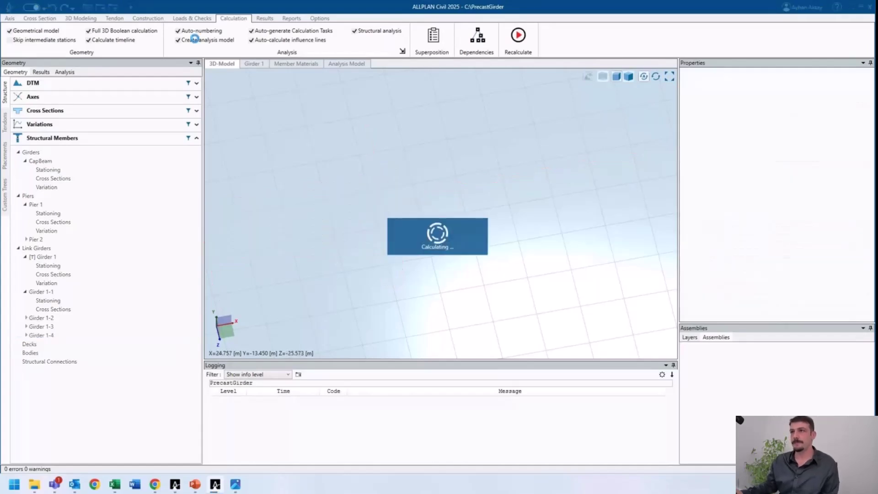
- Examine the recalculated girders, cap beam and piers in the analysis model
click(346, 64)
scroll(416, 176, down, 3)
middle_drag(432, 177, 314, 135)
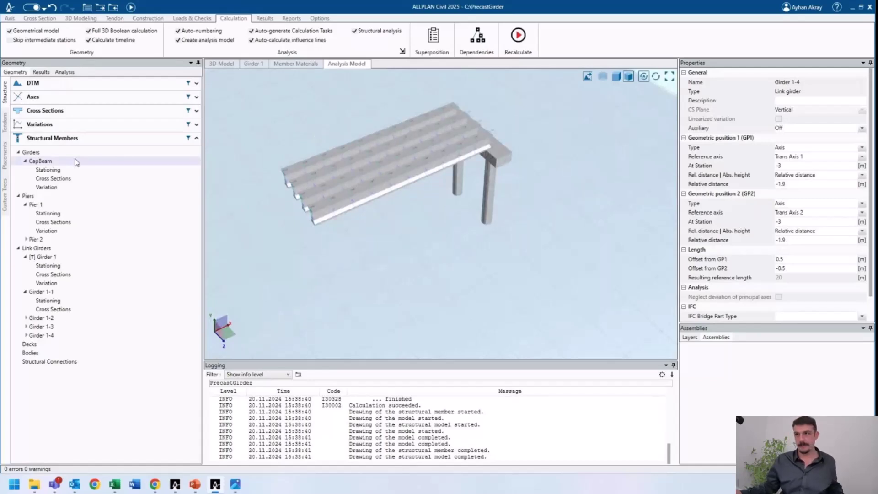
scroll(333, 199, up, 5)
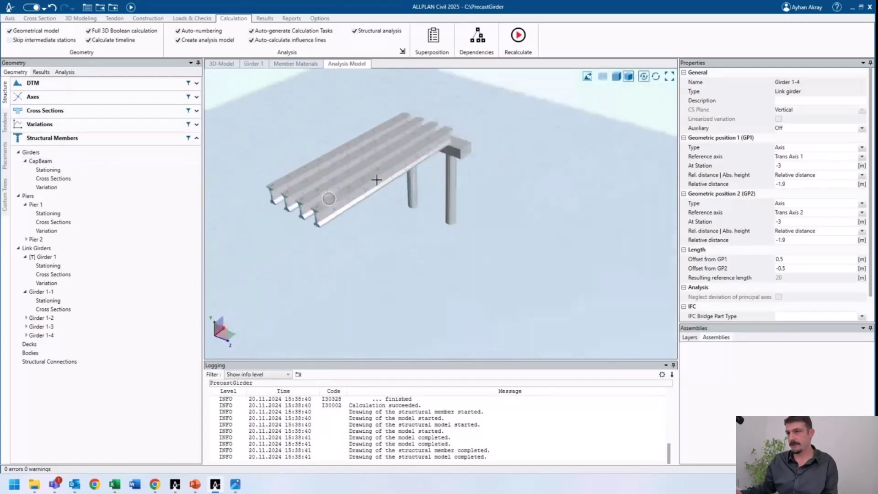
scroll(301, 211, down, 4)
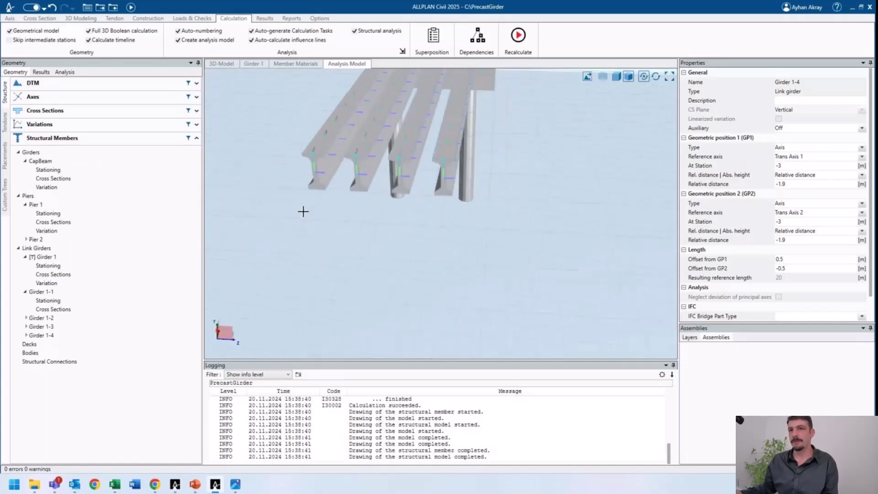
- Open the Girder cross section for editing with the cross section tools available
click(59, 113)
click(30, 125)
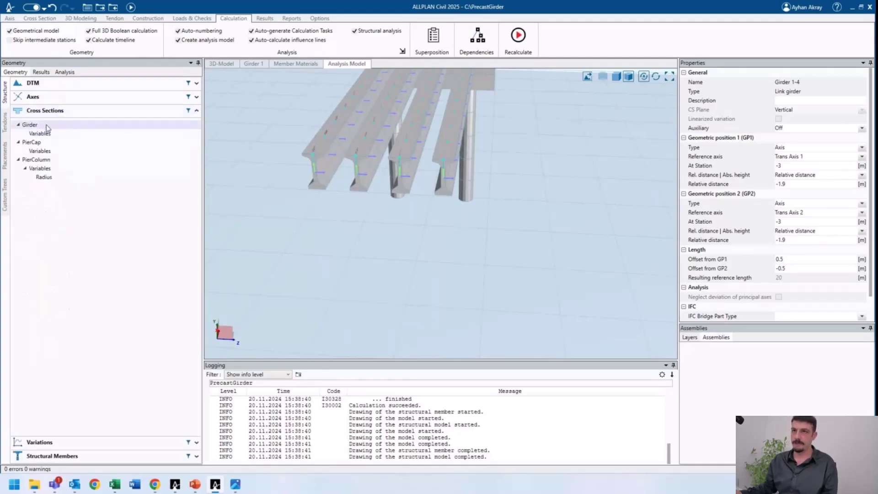
click(36, 19)
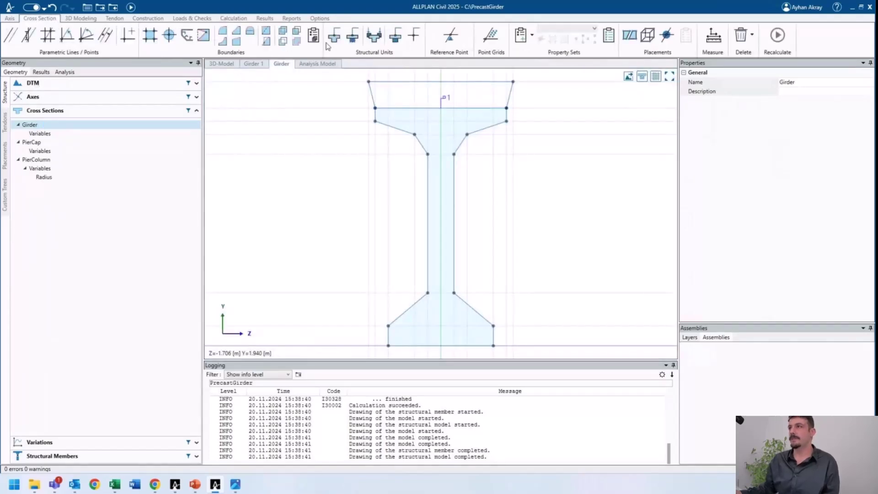
click(491, 37)
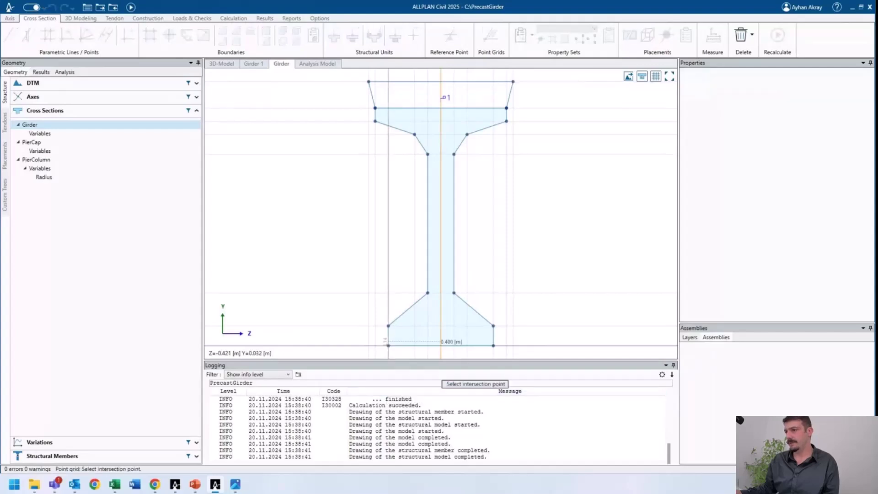
click(441, 346)
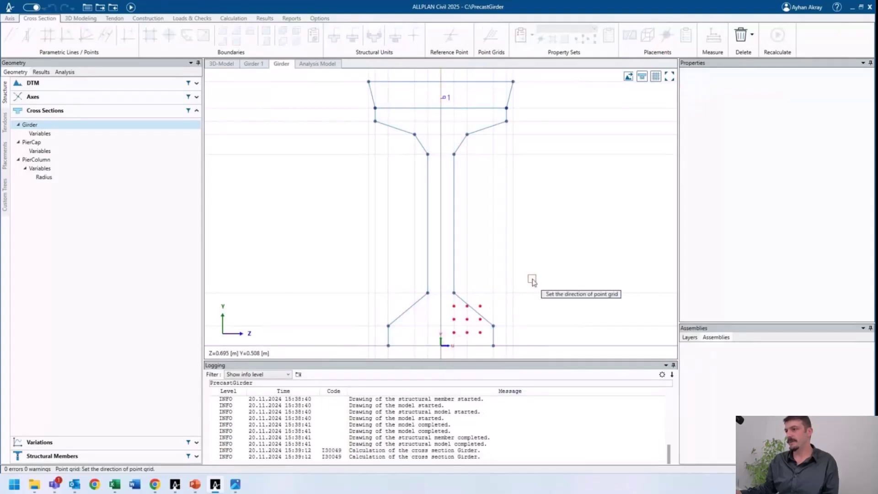
click(458, 192)
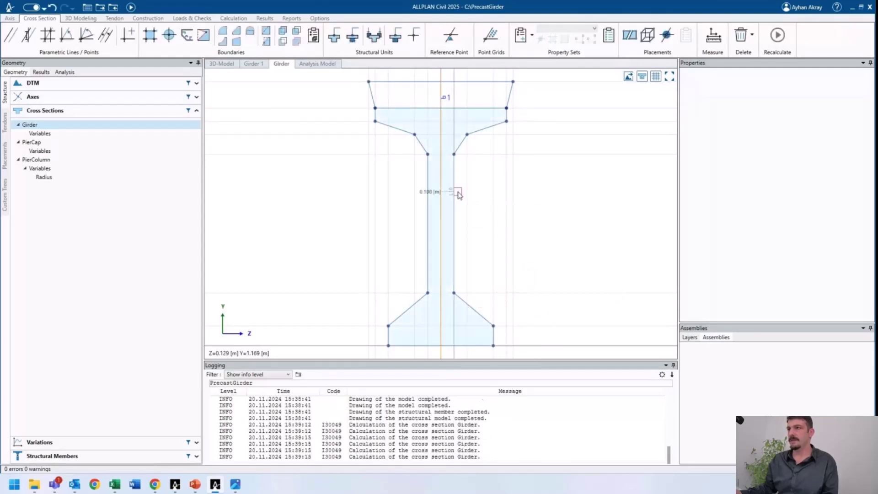
- Place a point grid at the intersection of the girder's vertical centre line and bottom edge, directed toward positive Z and Y
click(492, 40)
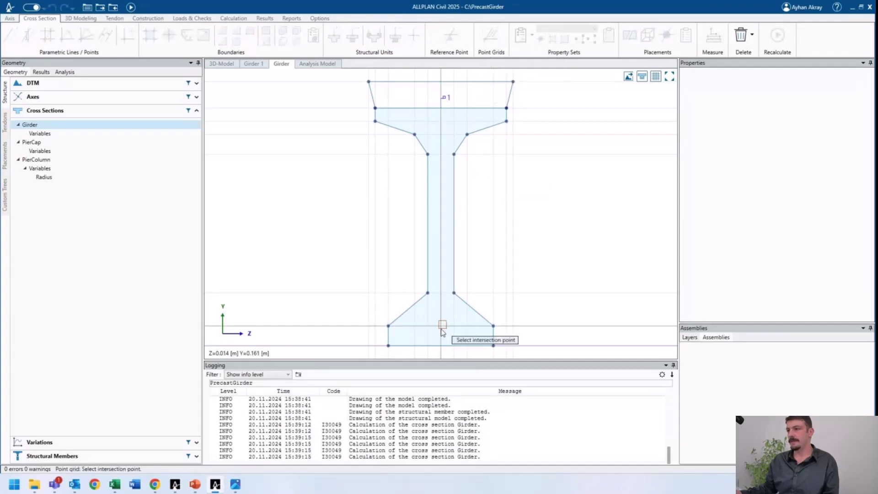
click(441, 345)
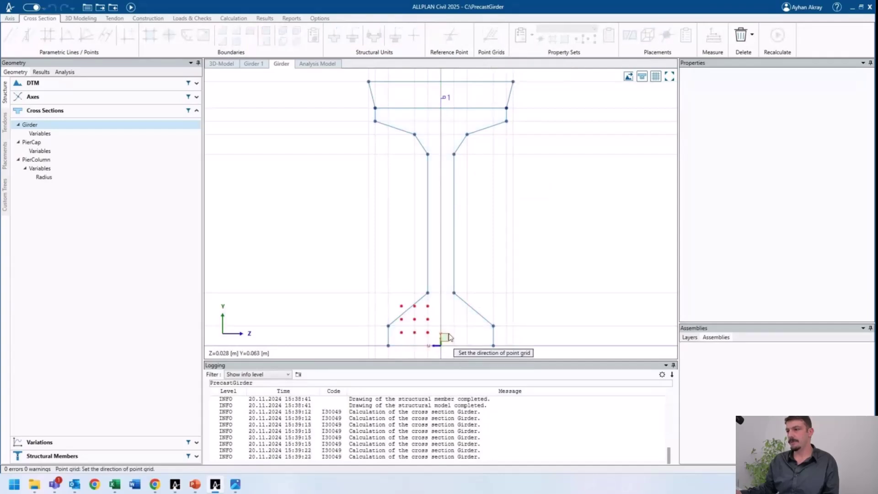
click(553, 255)
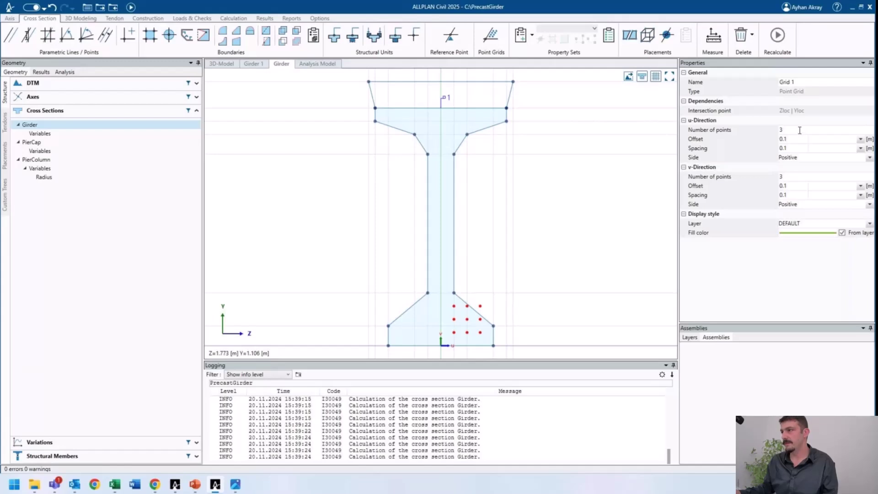
- Set the point grid's u-direction to 6 points with an offset of -0.175 m
click(783, 129)
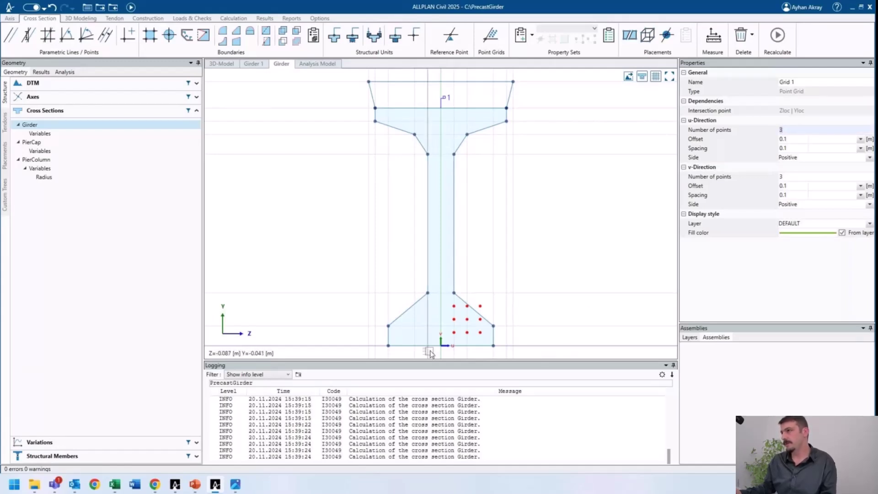
click(786, 142)
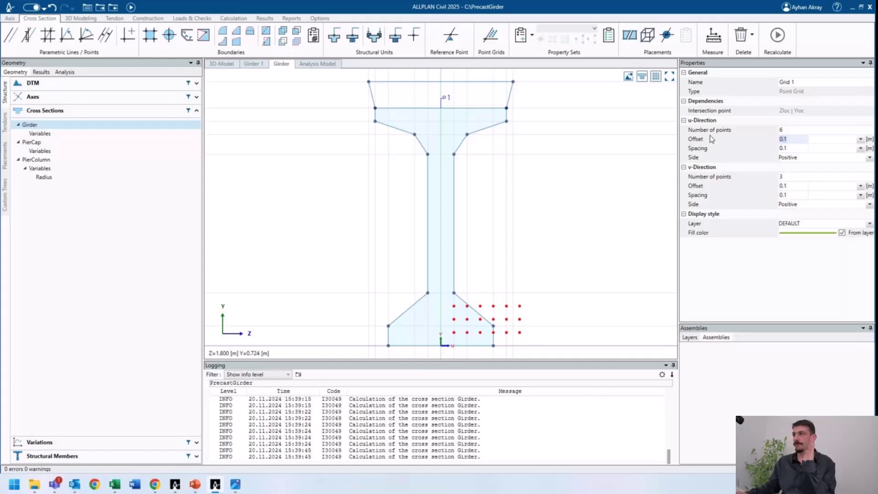
text(-)
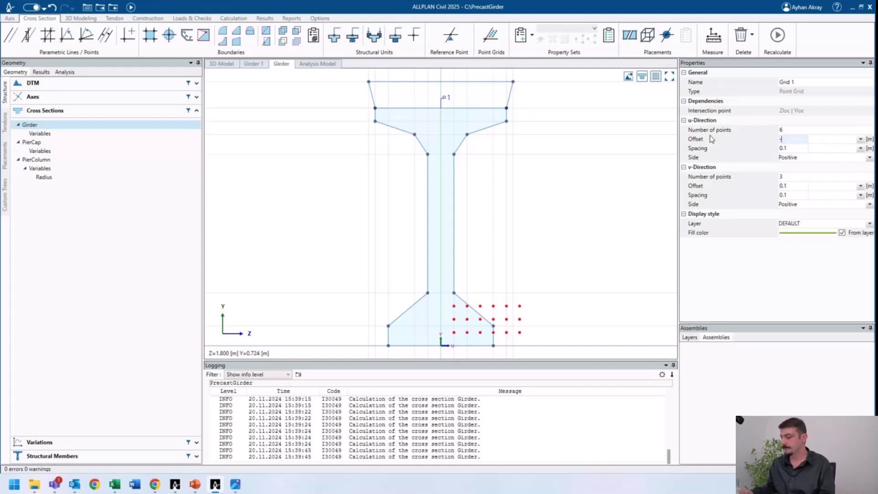
text(0.175)
key(Return)
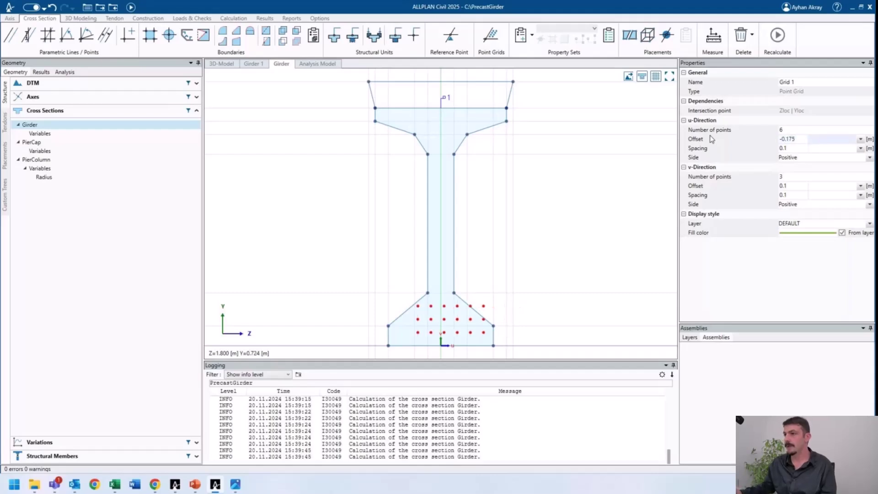
- Set the point grid's u-direction spacing to 0.07 m
click(795, 148)
text(0.7)
key(Return)
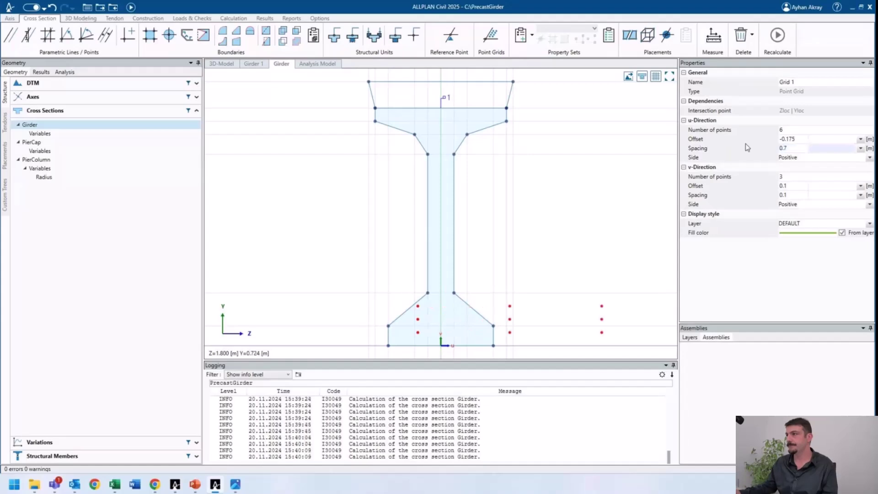
drag(794, 148, 767, 155)
text(0.07)
key(Return)
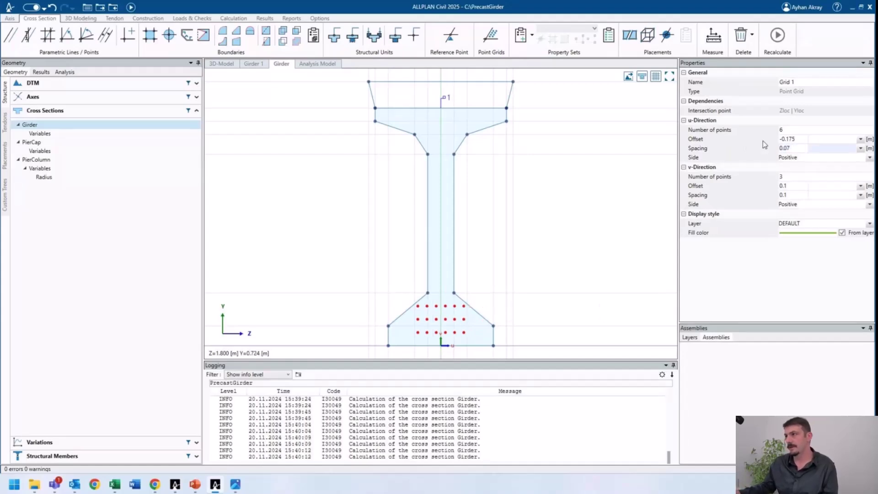
- Set the point grid's v-direction spacing to 0.07 m, deselect the grid and check it in the girder's bottom flange
click(792, 177)
click(790, 187)
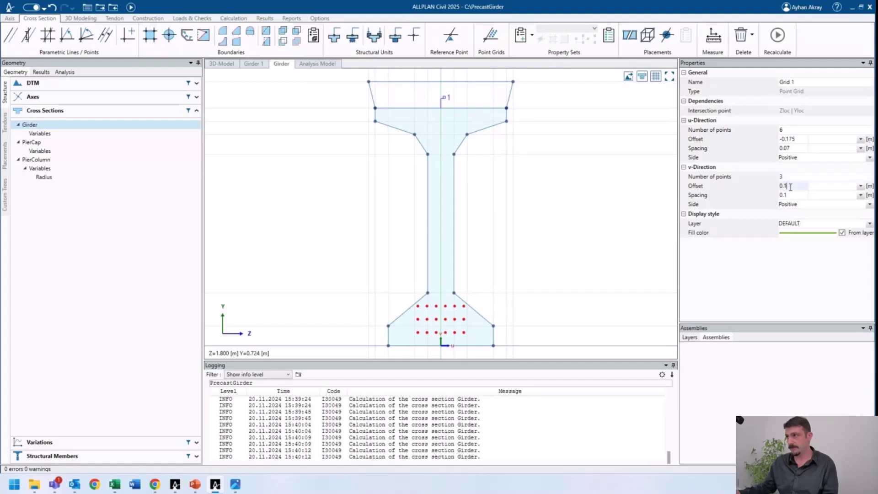
click(768, 196)
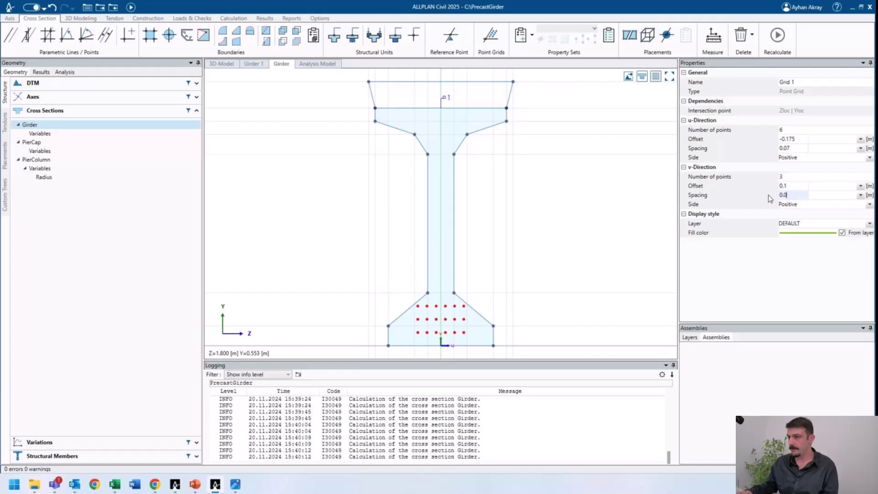
text(7)
key(Return)
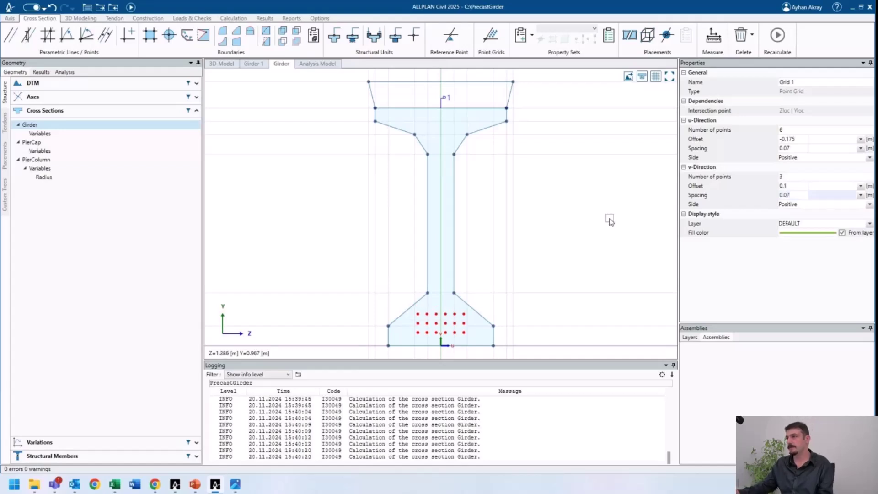
click(610, 222)
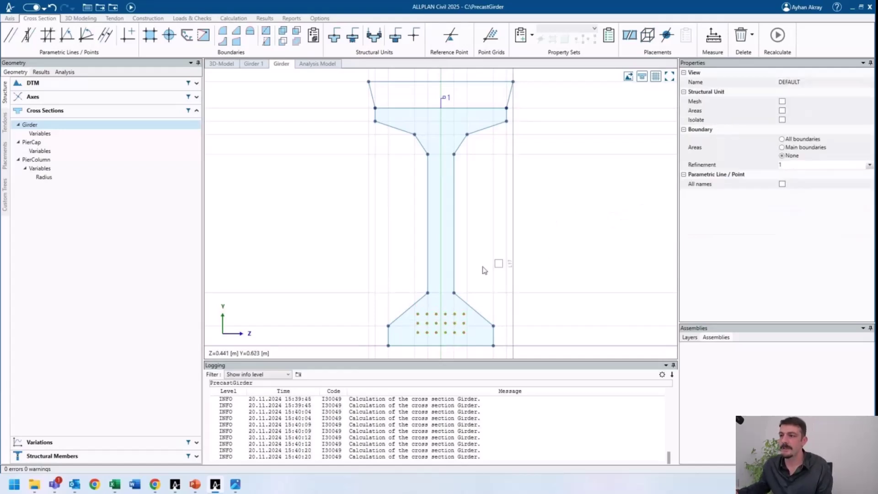
scroll(441, 332, up, 2)
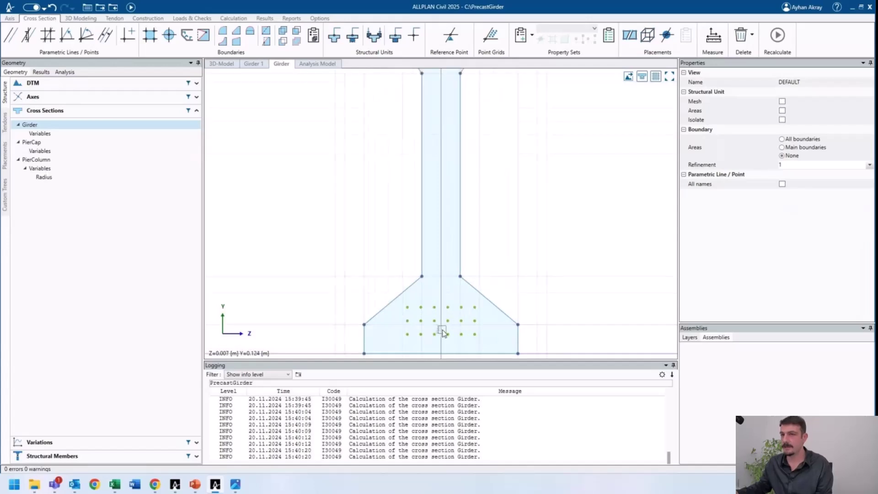
scroll(442, 332, down, 2)
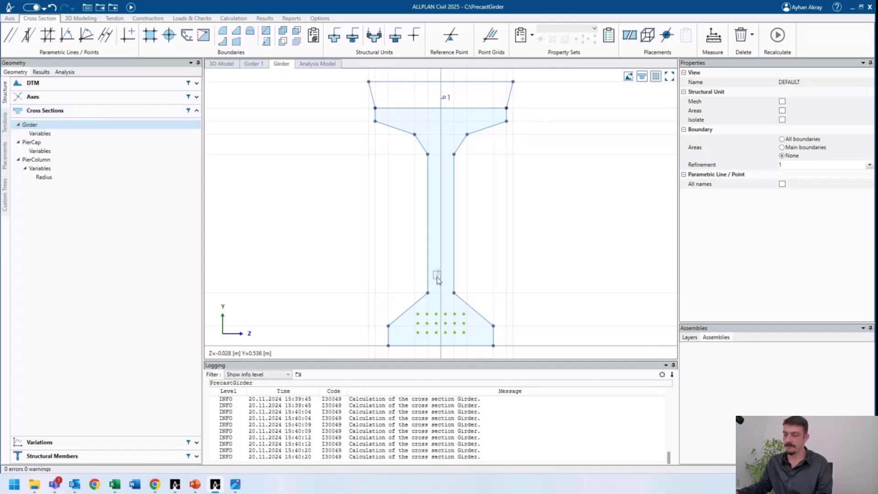
- Create a new tendon group in the tendon structure and accept its default name
click(4, 123)
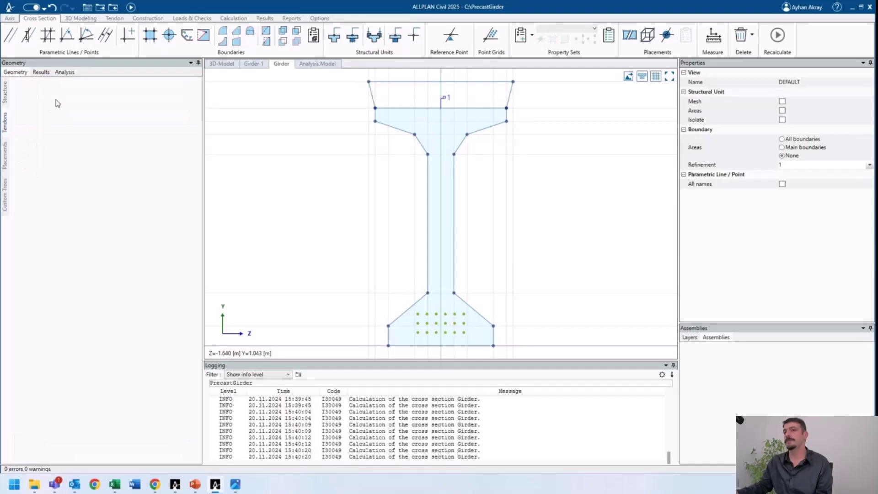
click(5, 91)
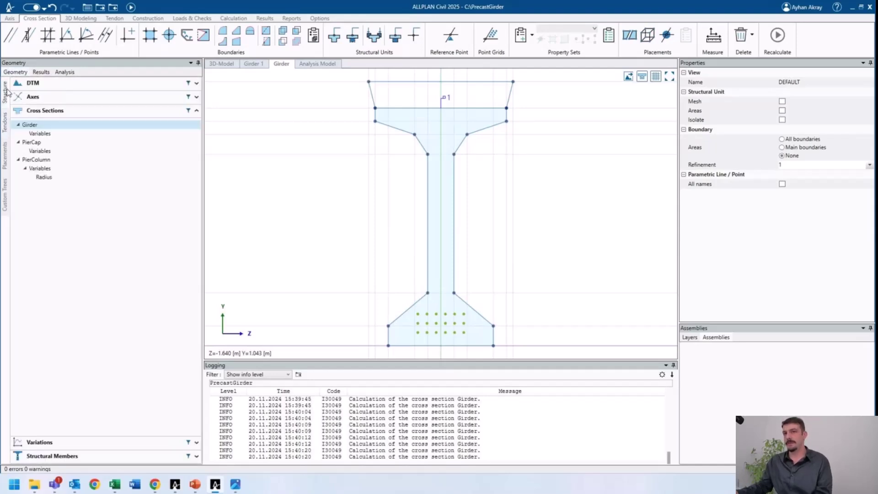
click(6, 122)
right_click(35, 96)
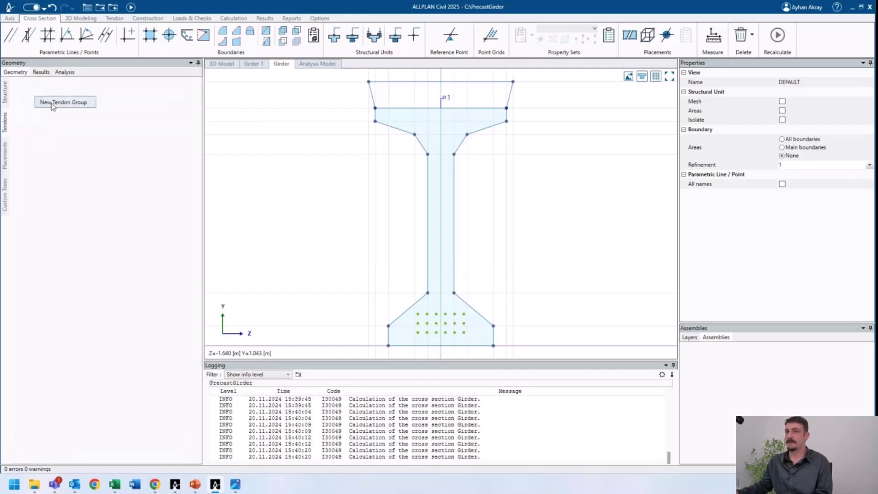
click(52, 104)
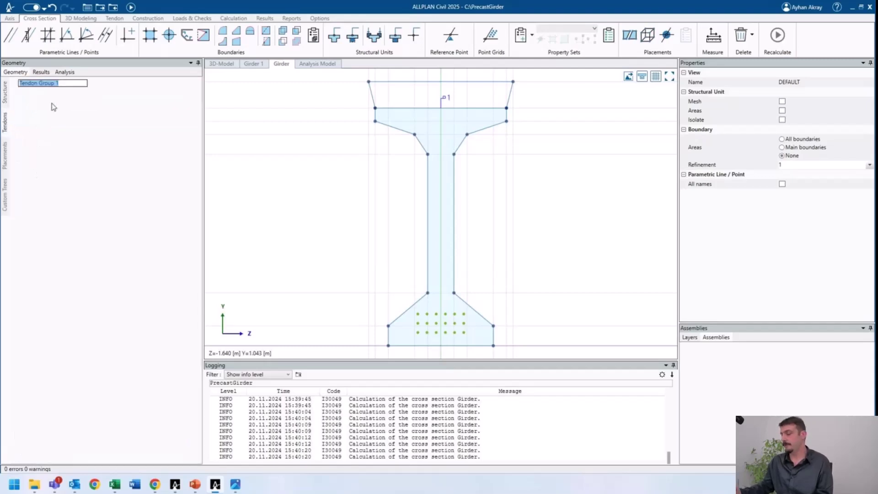
key(Return)
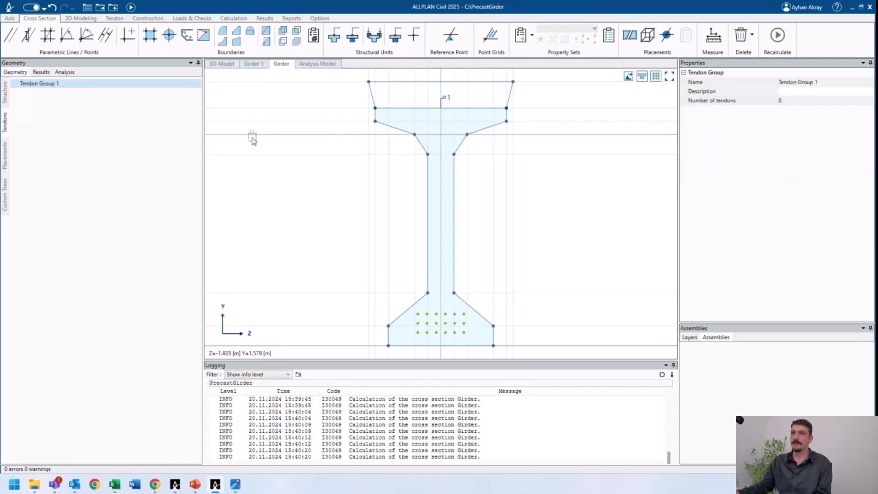
- Add a new tendon to the tendon group and open it in the tendon view with the tendon tools available
right_click(62, 86)
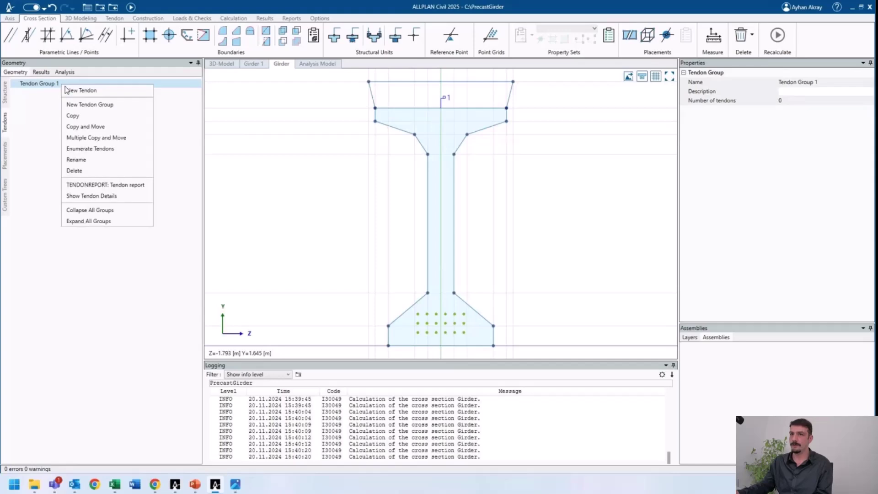
click(80, 91)
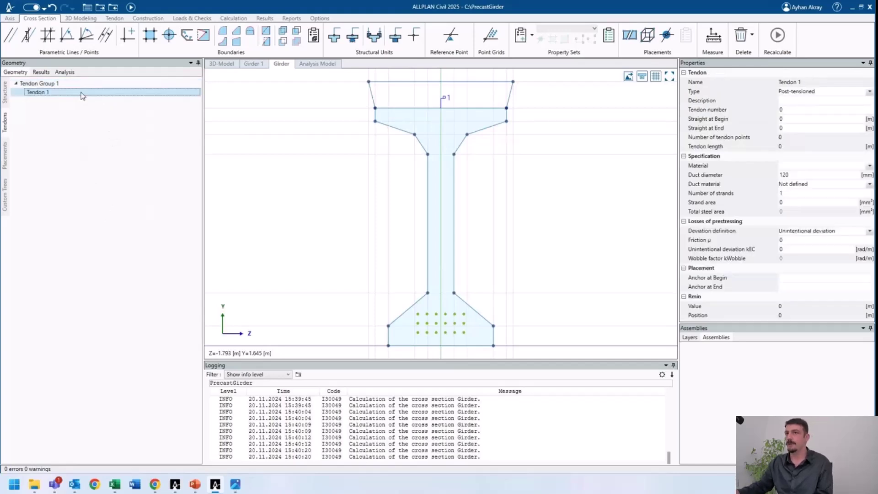
click(92, 91)
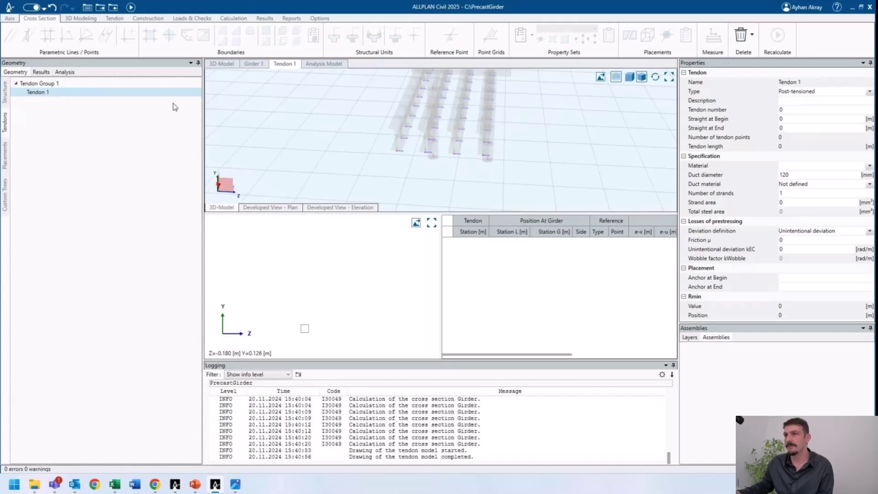
click(114, 18)
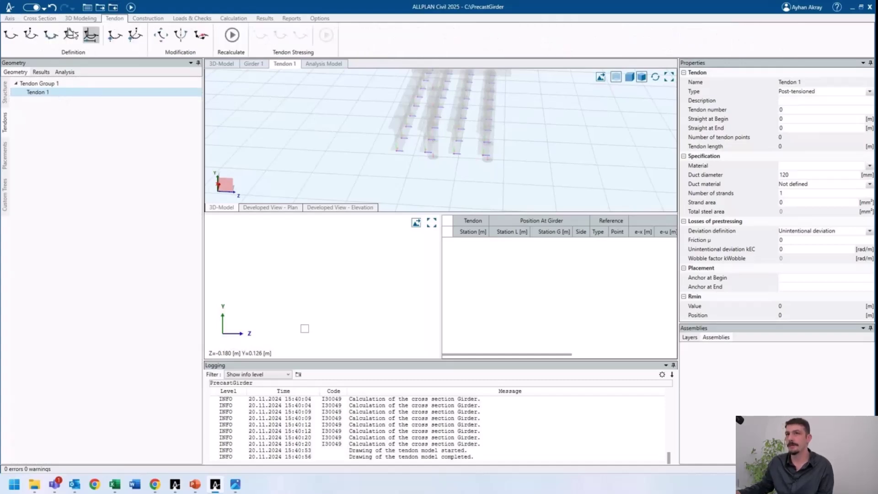
middle_drag(417, 157, 409, 156)
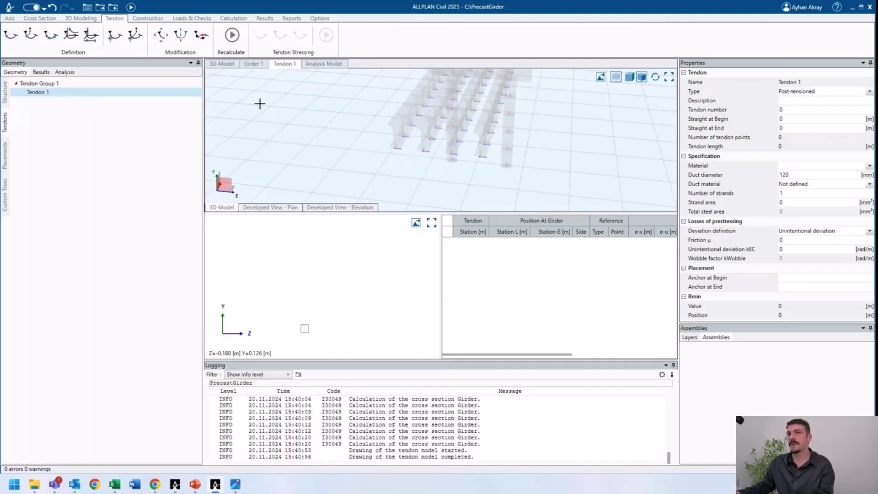
click(47, 86)
click(46, 92)
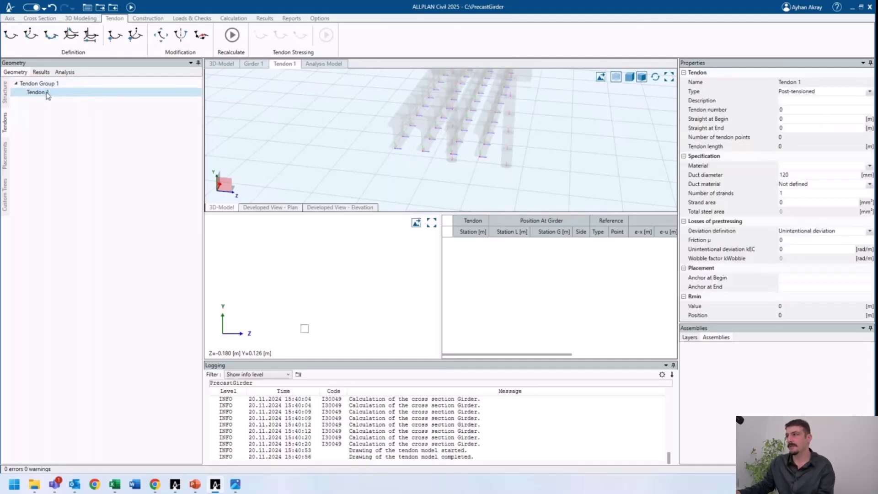
- Switch the tendon's type to Pretensioned to review its properties in an enlarged properties area, and return the type to Post-tensioned
click(809, 91)
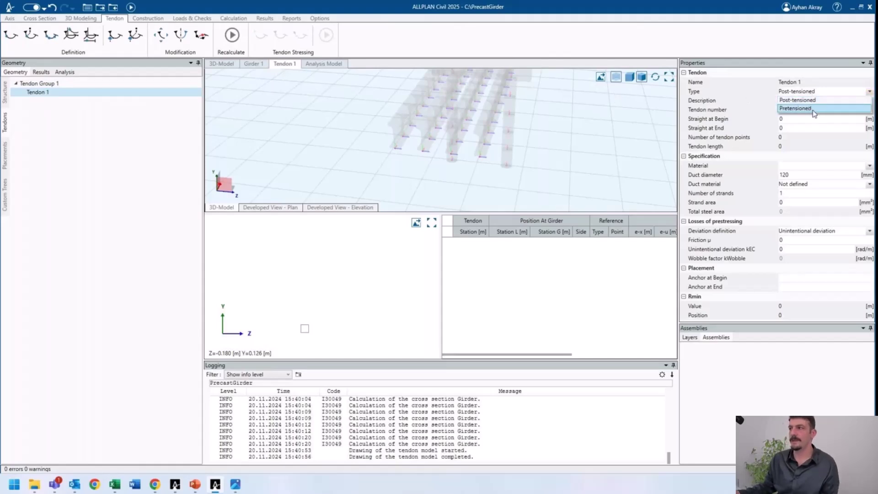
click(808, 110)
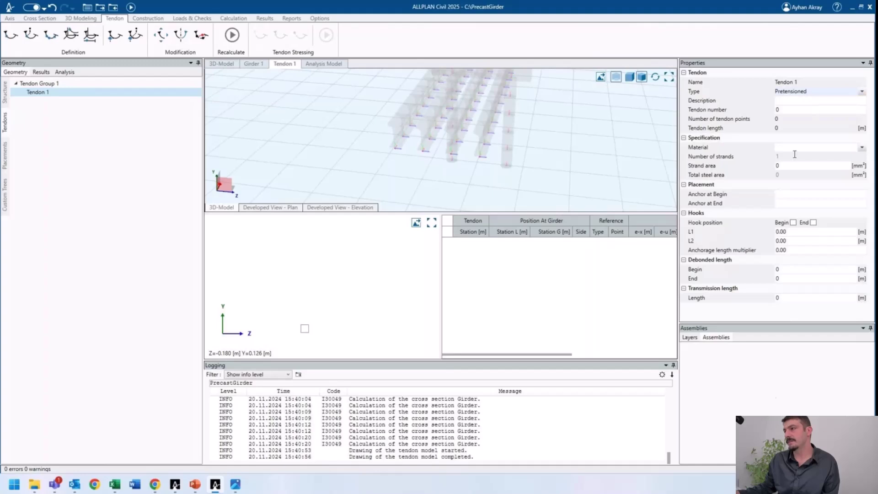
drag(766, 325, 767, 386)
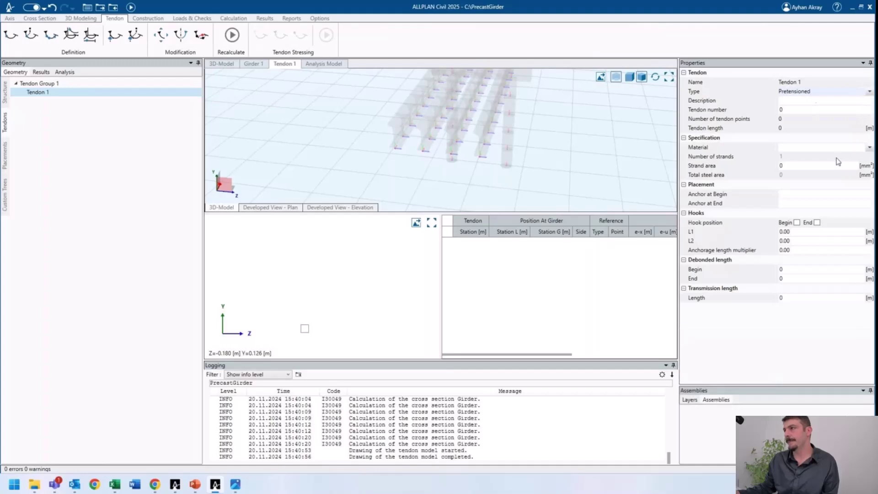
click(812, 93)
click(806, 100)
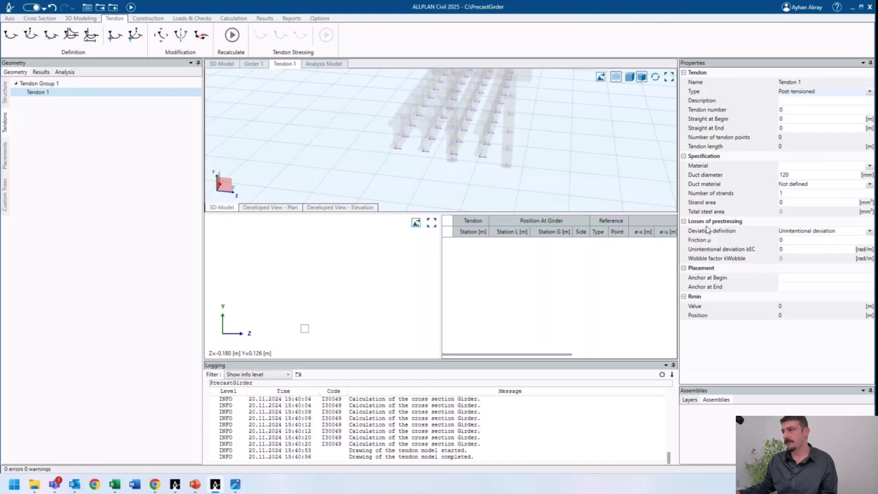
- Set the tendon's type to Pretensioned and go through its debonded length, transmission length, number and description fields
click(823, 92)
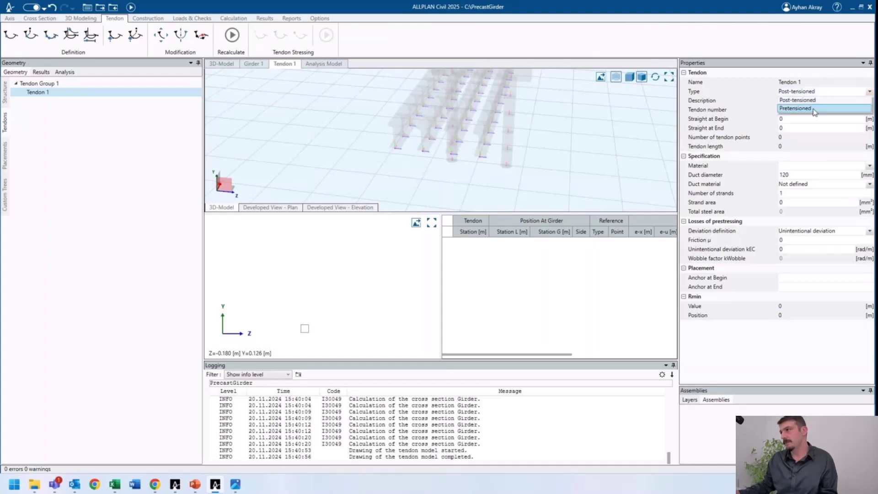
click(811, 110)
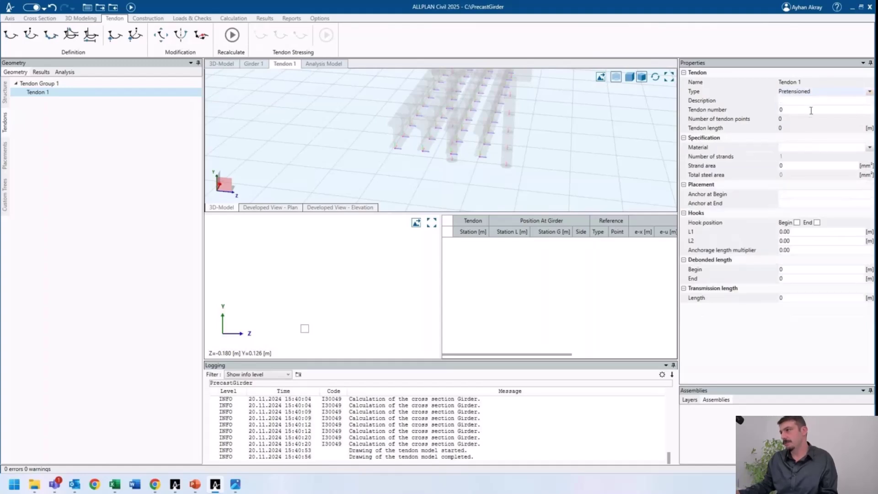
click(790, 269)
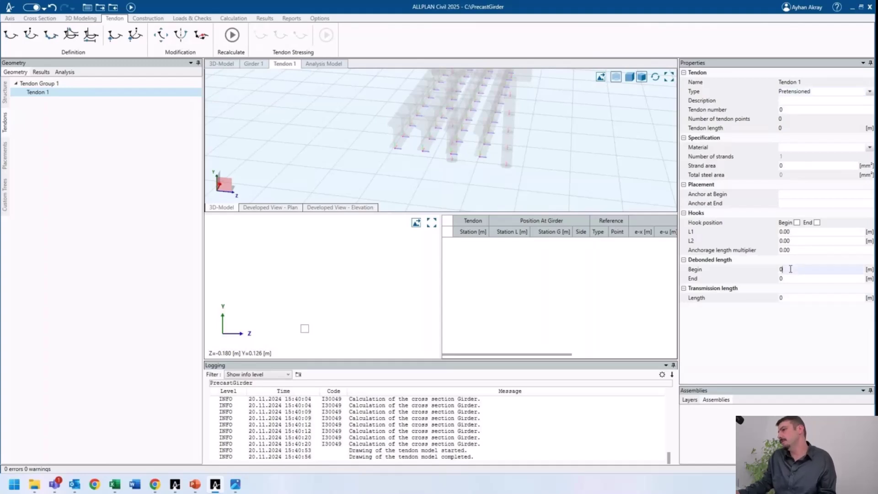
click(786, 298)
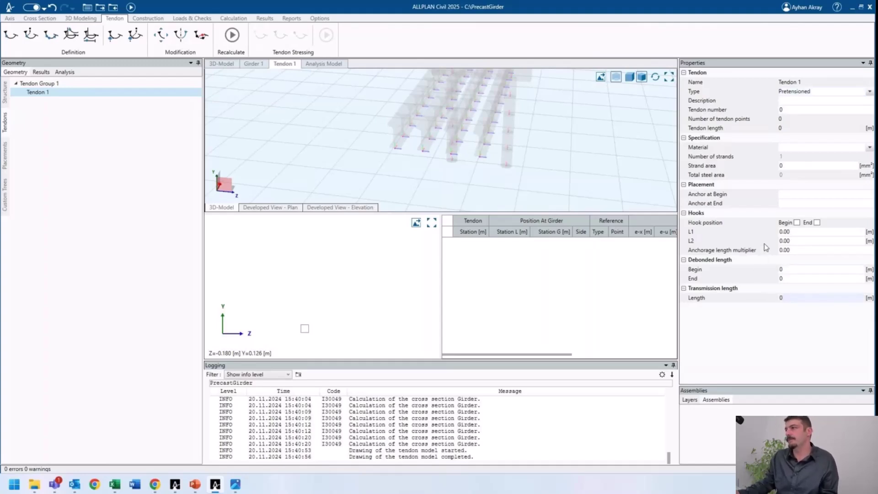
click(802, 110)
click(801, 101)
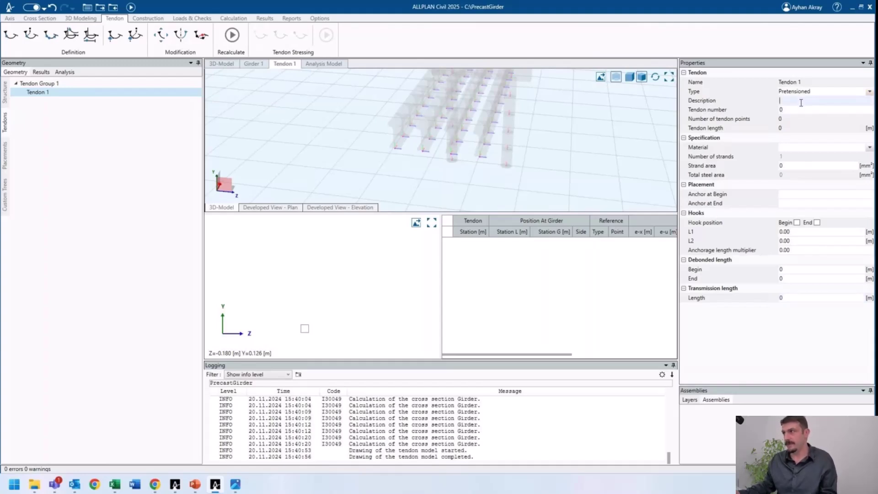
- Assign the prestressing steel EN:Y1860S7-15,2 to the tendon and set its strand area to 150 mm²
click(869, 148)
mouse_move(846, 167)
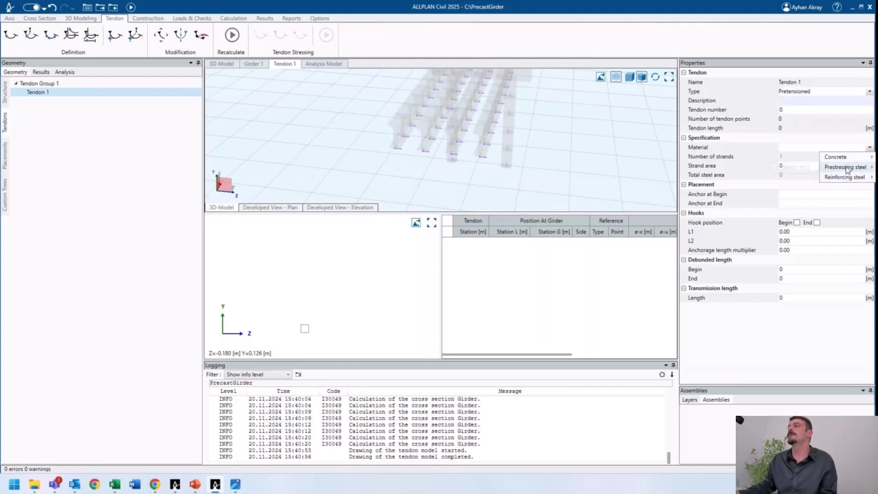
click(792, 168)
click(794, 168)
text(150)
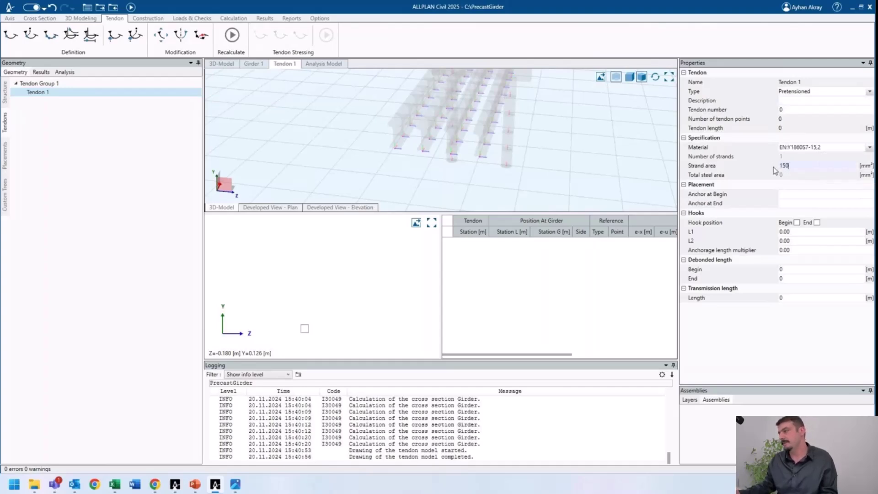
click(802, 193)
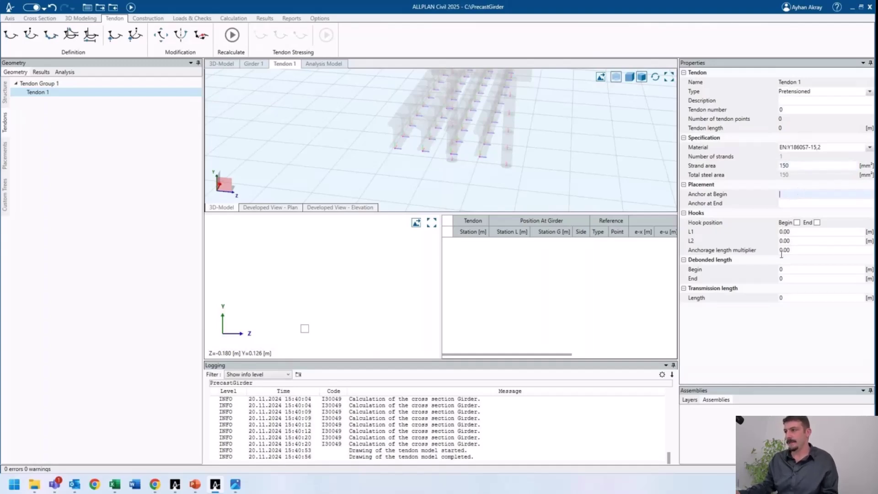
- Set the tendon's transmission length to 0.8 m and reselect Tendon 1 in its group
click(788, 299)
text(.08)
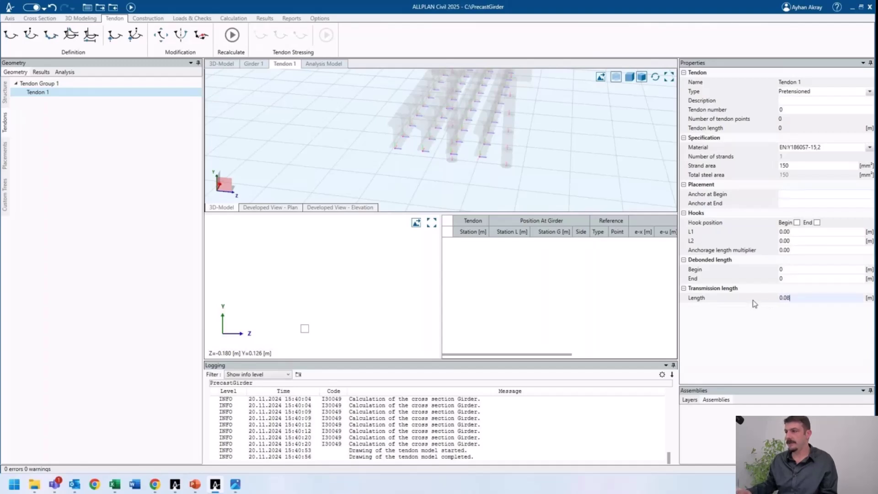
key(BackSpace)
key(BackSpace)
text(8)
key(Return)
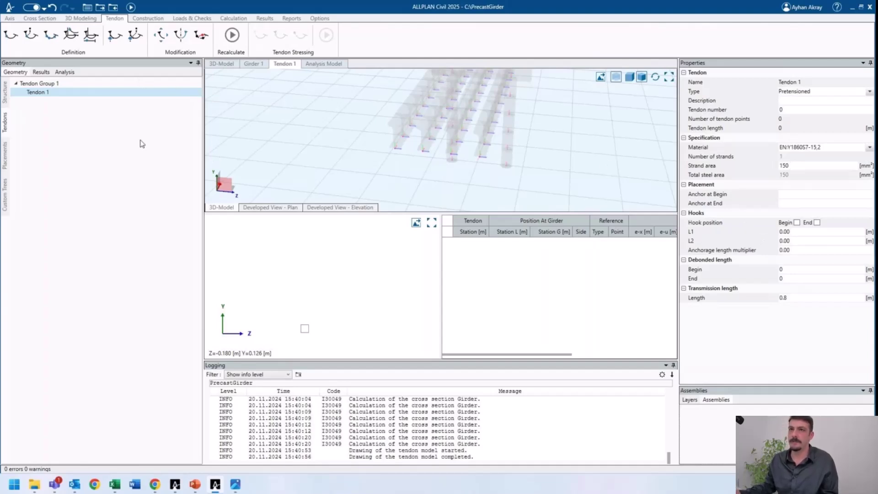
click(77, 87)
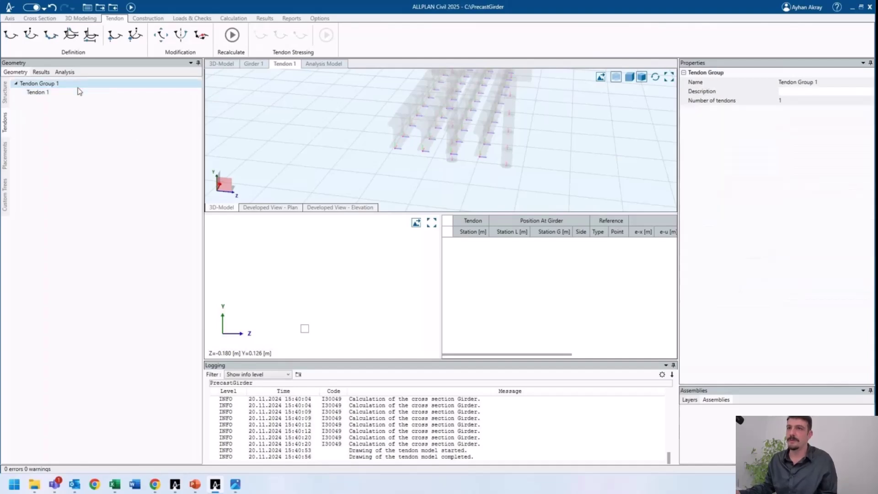
click(67, 95)
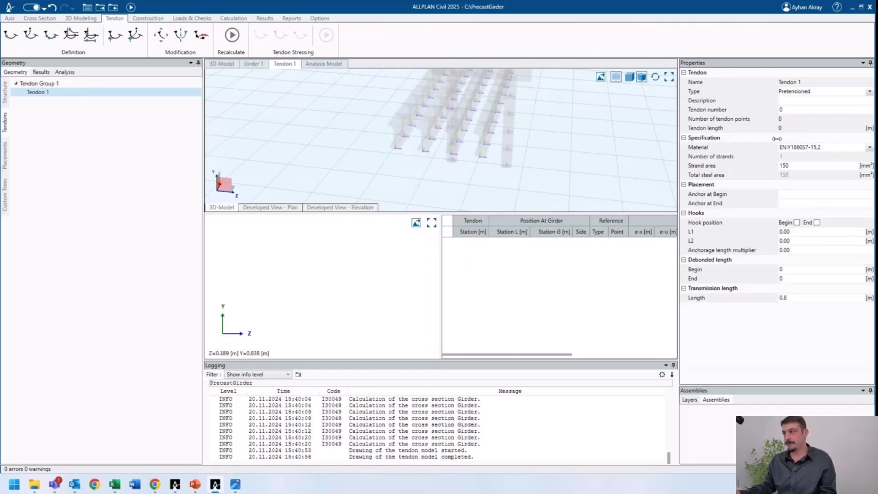
right_click(520, 264)
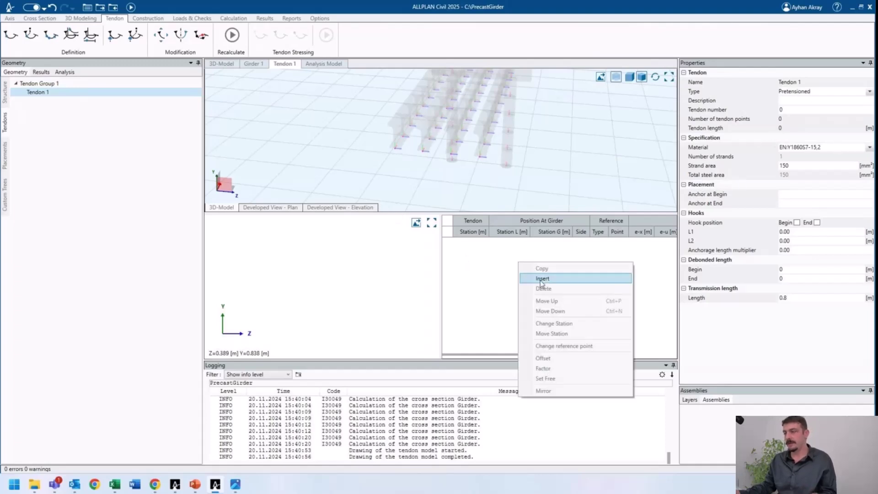
click(540, 279)
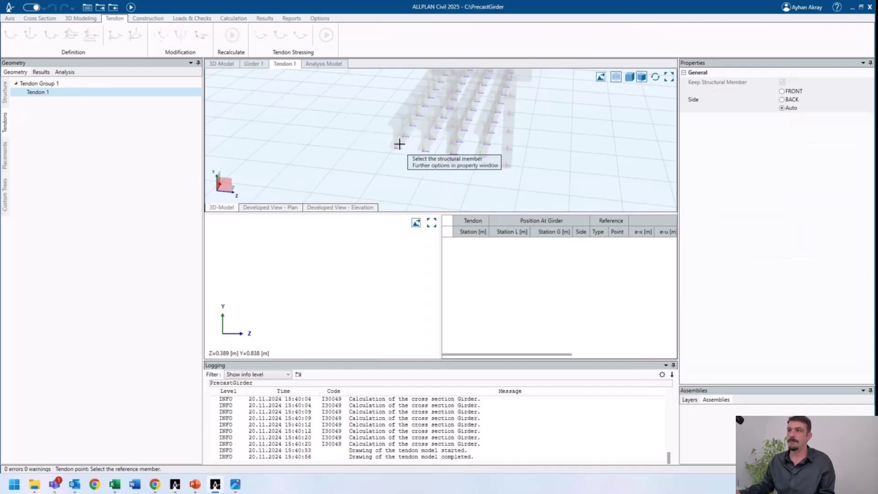
scroll(396, 137, up, 2)
scroll(396, 143, up, 1)
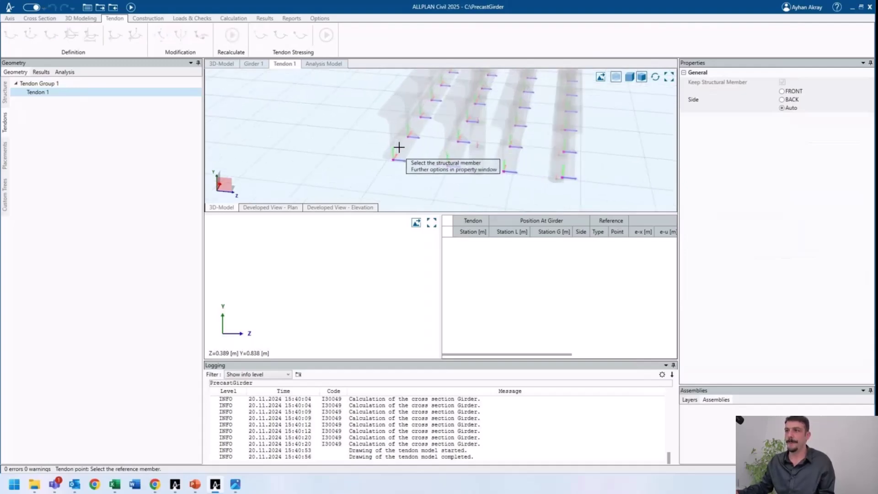
click(397, 152)
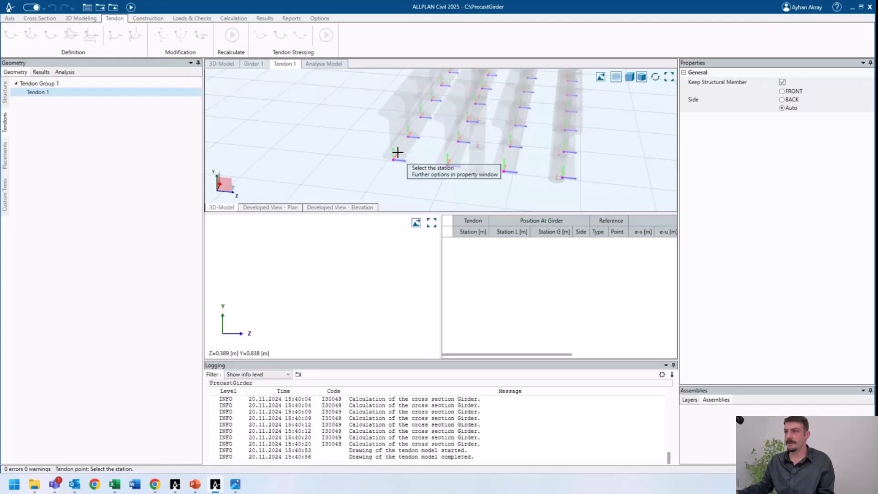
key(Escape)
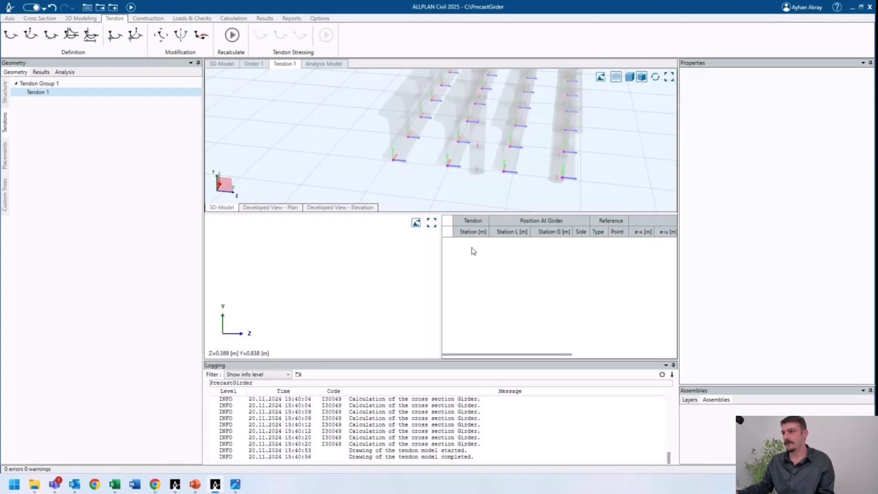
- Insert the first tendon point at station 0.000 of Girder 1-1 on grid point P1:1, the lowest outer point of the bottom flange grid
right_click(477, 258)
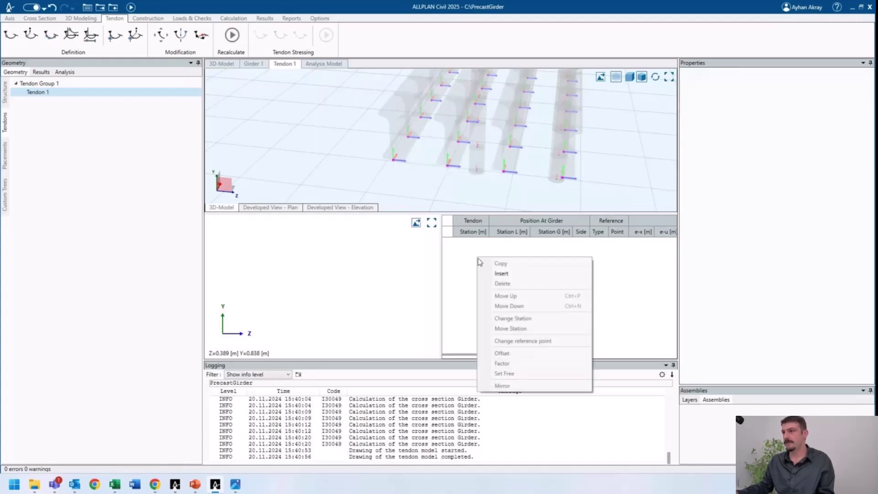
click(503, 274)
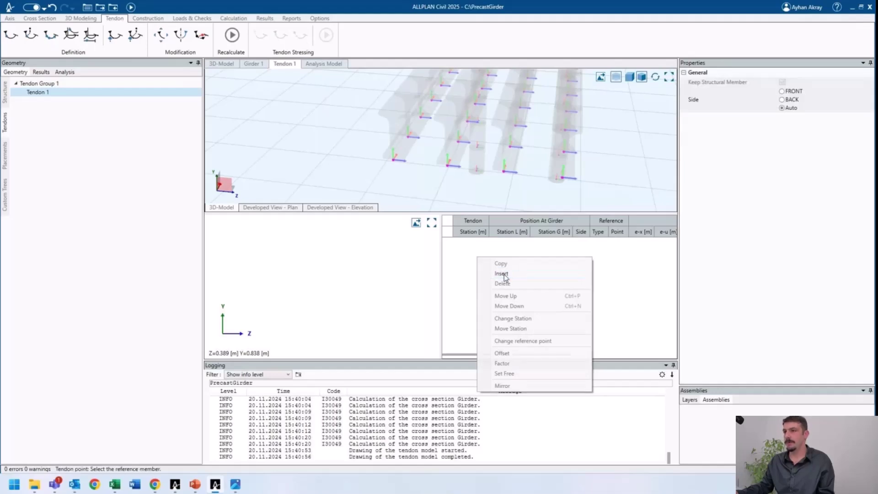
click(400, 148)
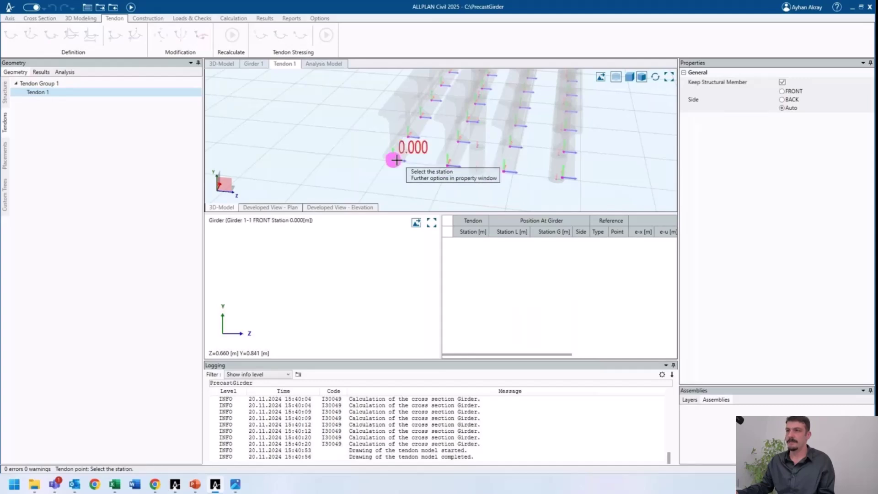
click(394, 160)
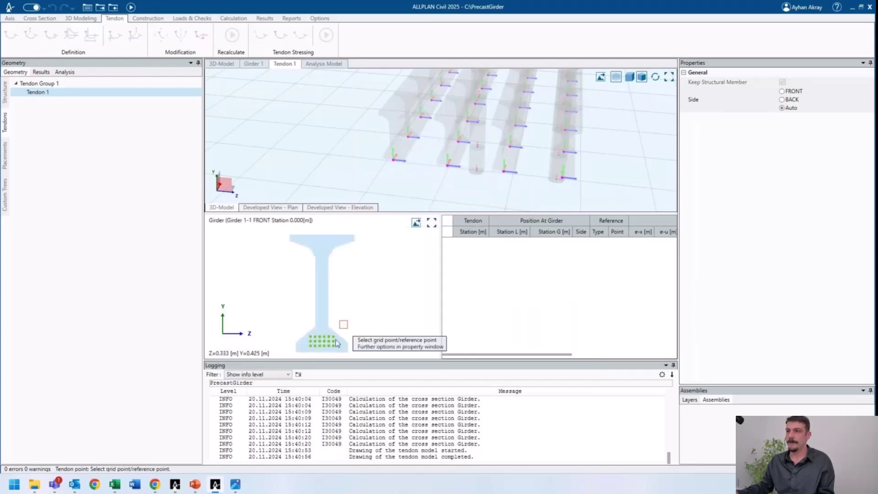
scroll(313, 349, up, 2)
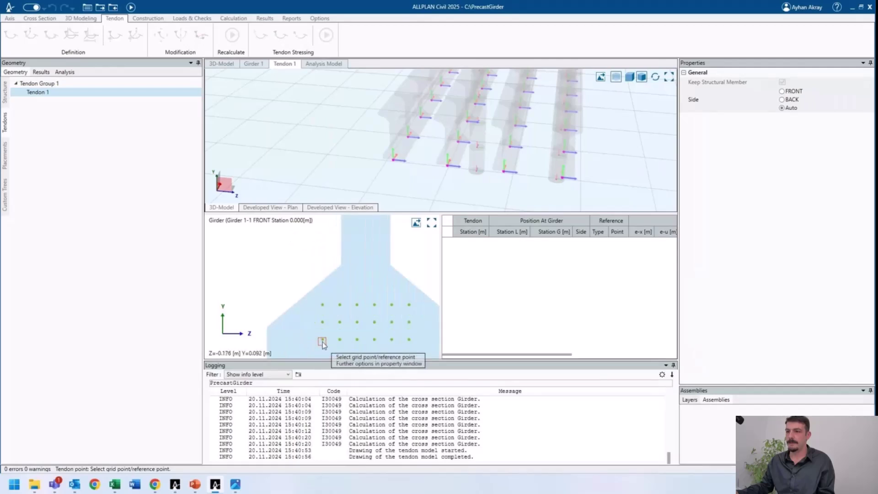
click(317, 342)
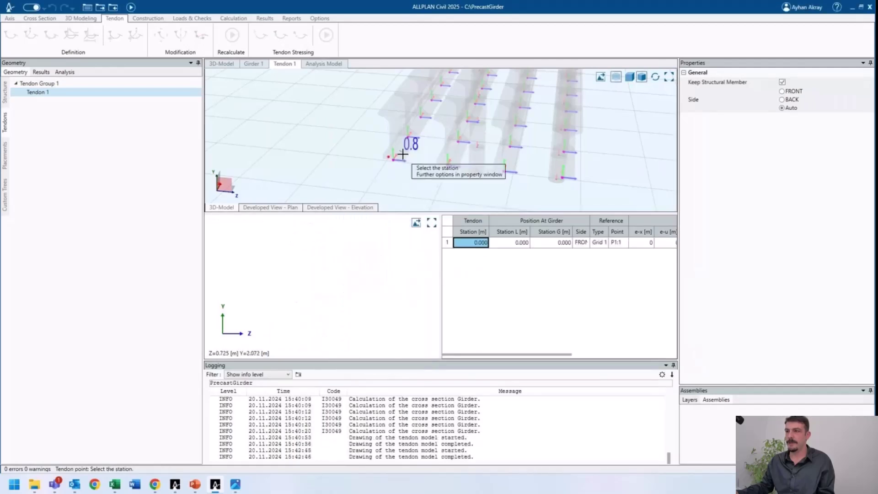
- Add the second tendon point at station 20.000 of the same girder on grid point P1:1 and finish the point input
scroll(405, 153, down, 3)
middle_drag(371, 146, 421, 153)
mouse_move(373, 126)
middle_down()
mouse_move(539, 196)
mouse_move(522, 186)
middle_up()
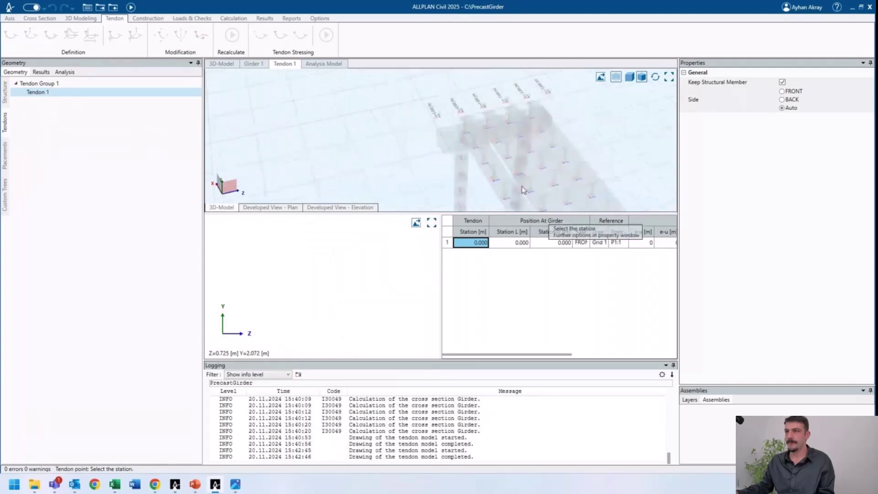
click(472, 129)
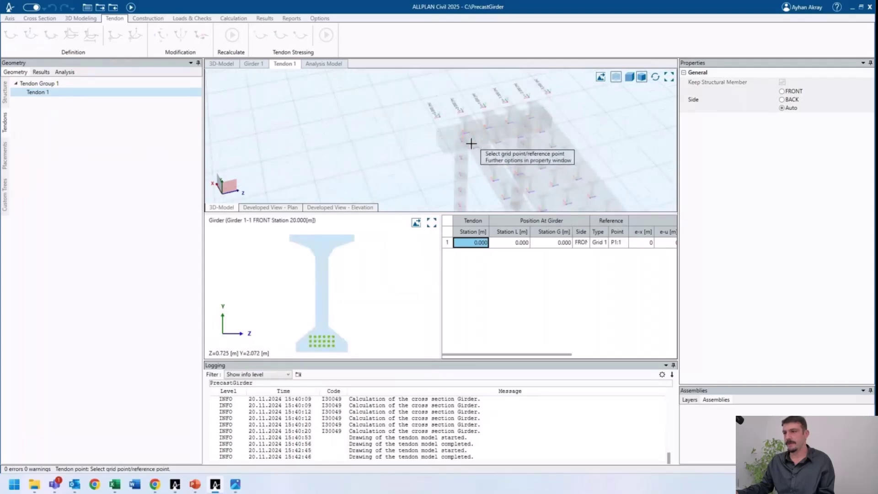
scroll(312, 349, up, 3)
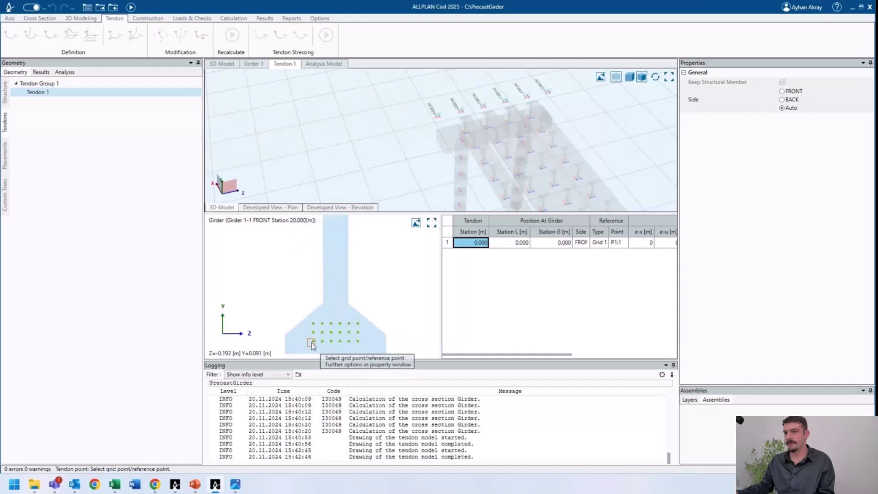
click(311, 342)
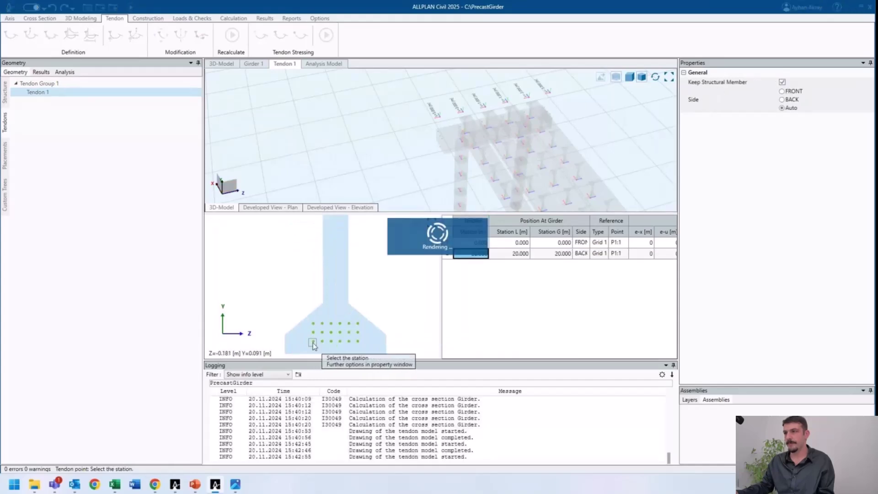
key(Escape)
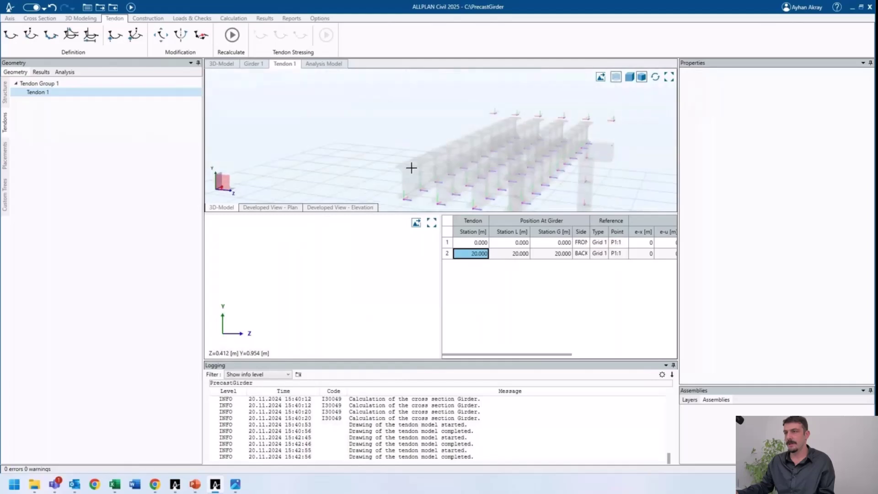
mouse_move(424, 168)
middle_down()
mouse_move(422, 144)
mouse_move(428, 151)
middle_up()
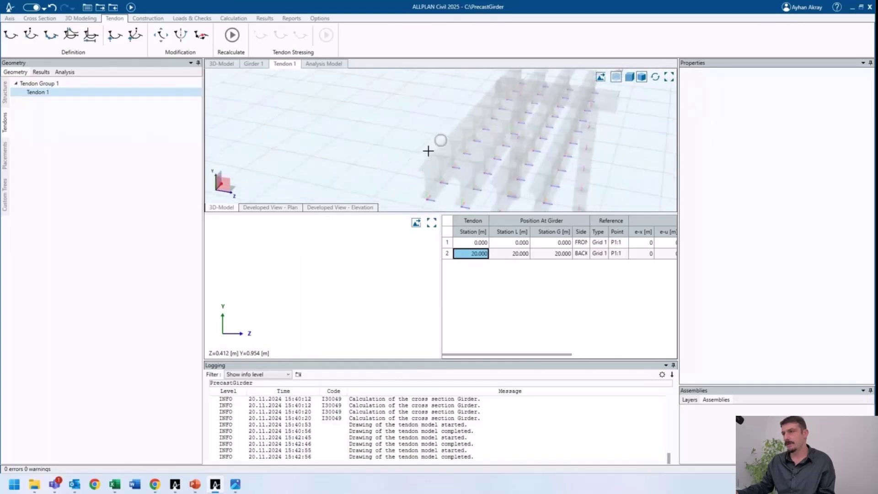
scroll(432, 162, up, 2)
middle_drag(446, 190, 481, 190)
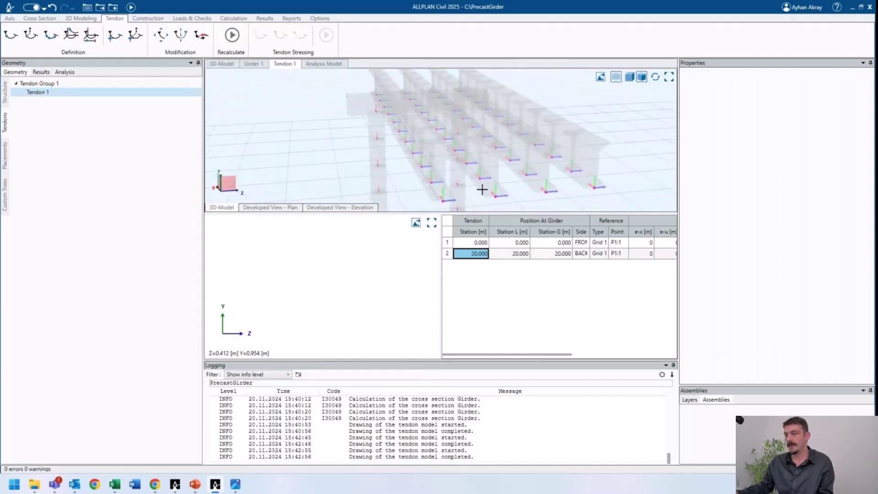
scroll(433, 189, up, 4)
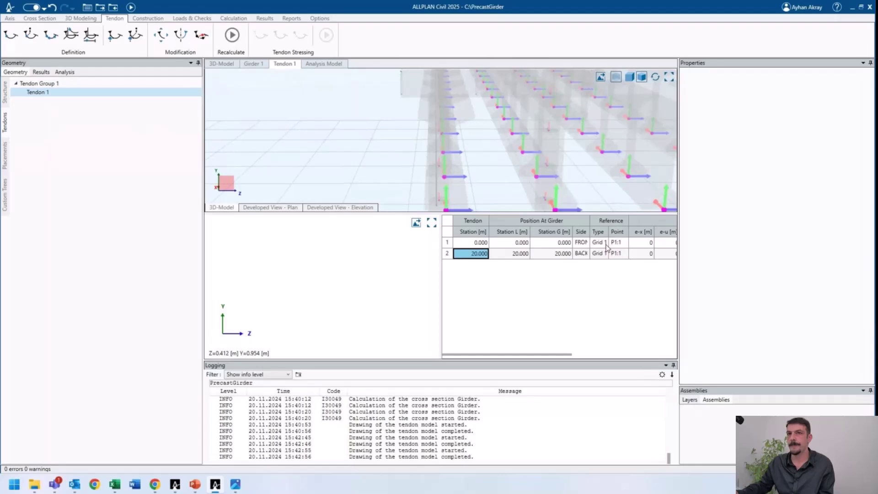
- Start a multiple copy and move of Tendon 1 and place the first copy on grid point P2:1 at station 0.000 of Girder 1-1
right_click(65, 92)
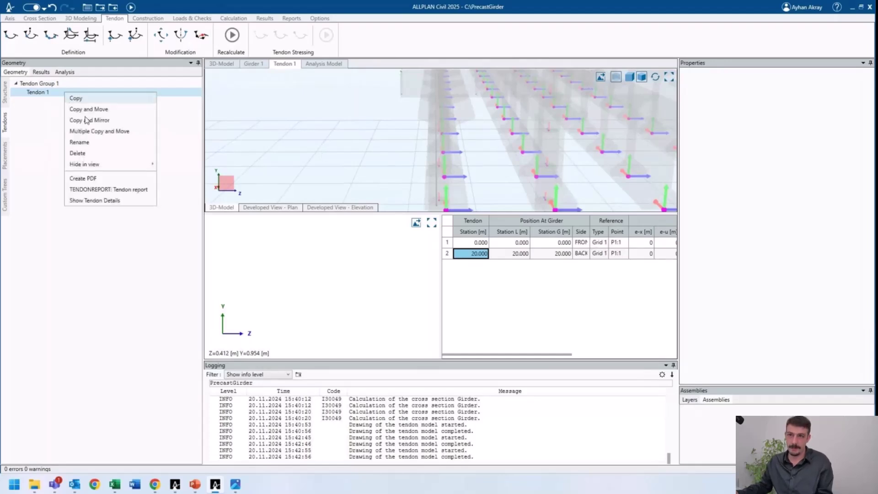
click(87, 131)
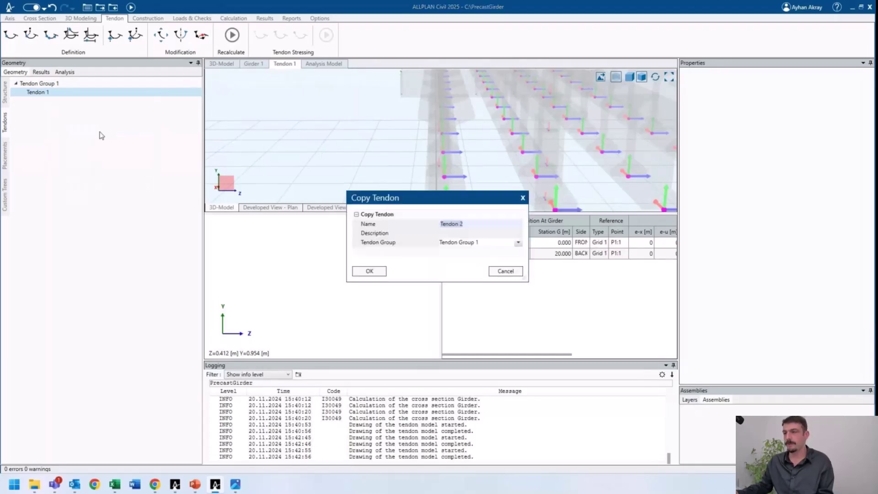
click(369, 270)
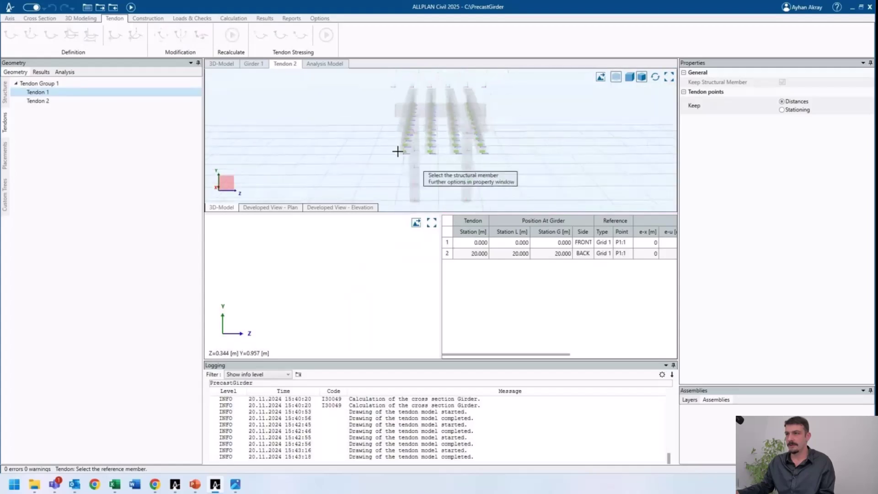
click(414, 153)
click(408, 164)
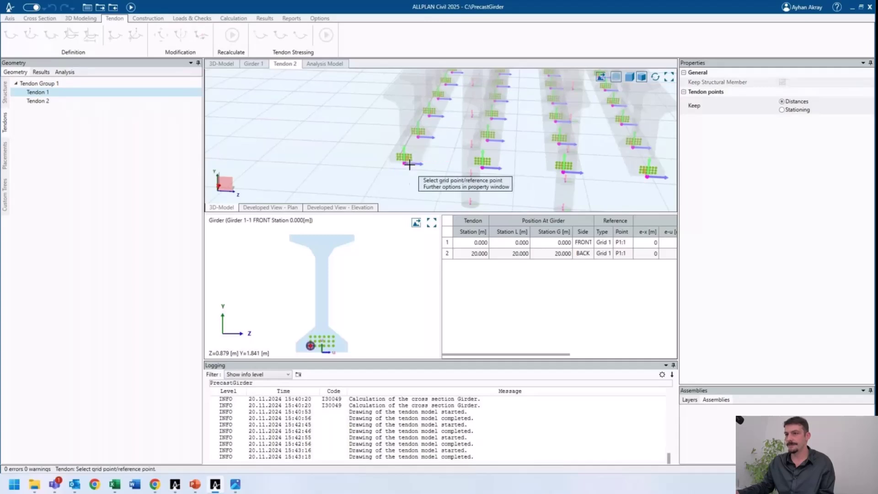
scroll(342, 339, up, 4)
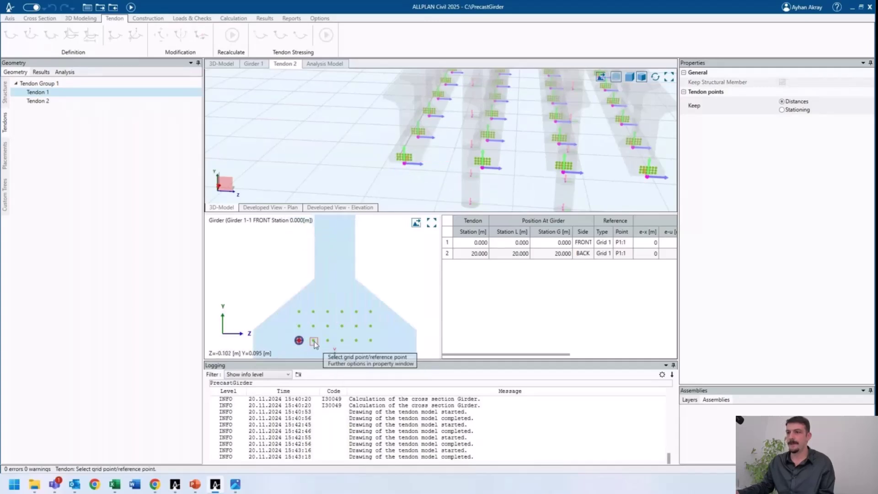
click(314, 341)
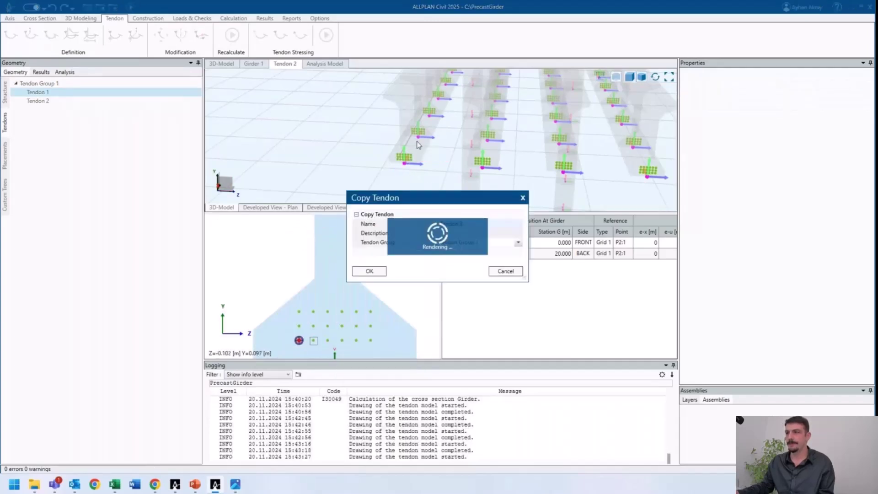
- Add another tendon copy in Tendon Group 1 on grid point P3:1 at station 0.000 of Girder 1-1
click(364, 270)
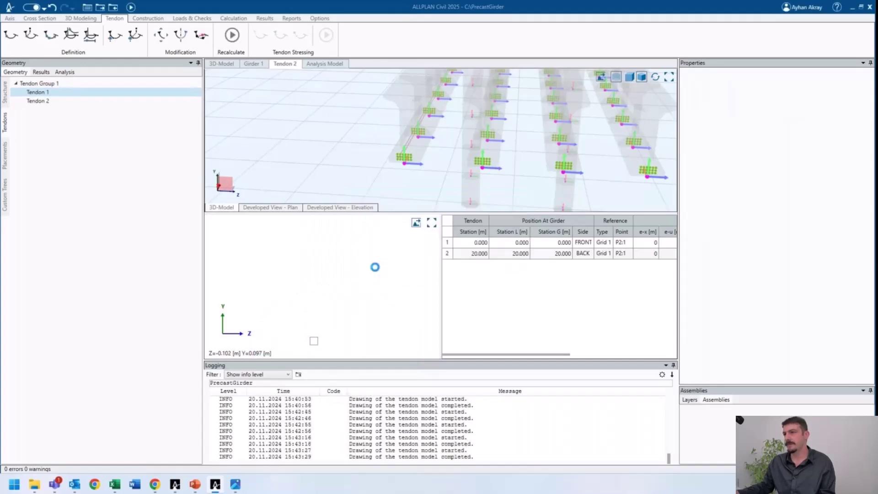
click(407, 164)
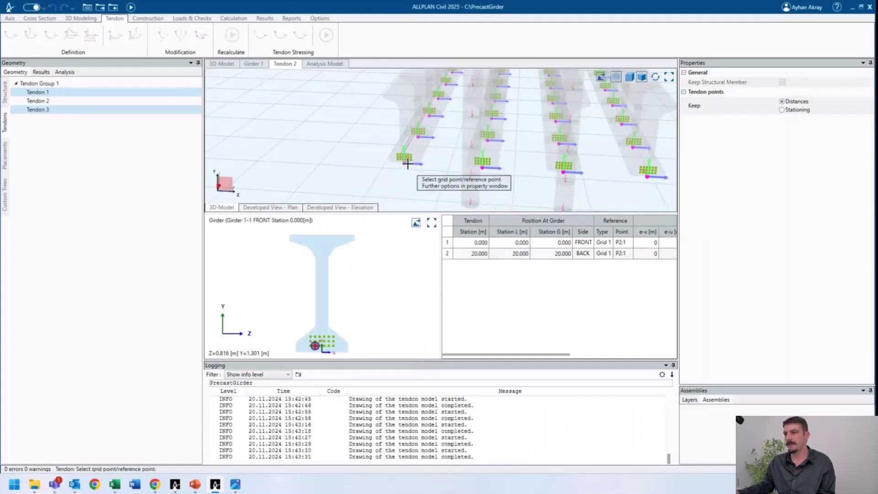
click(321, 350)
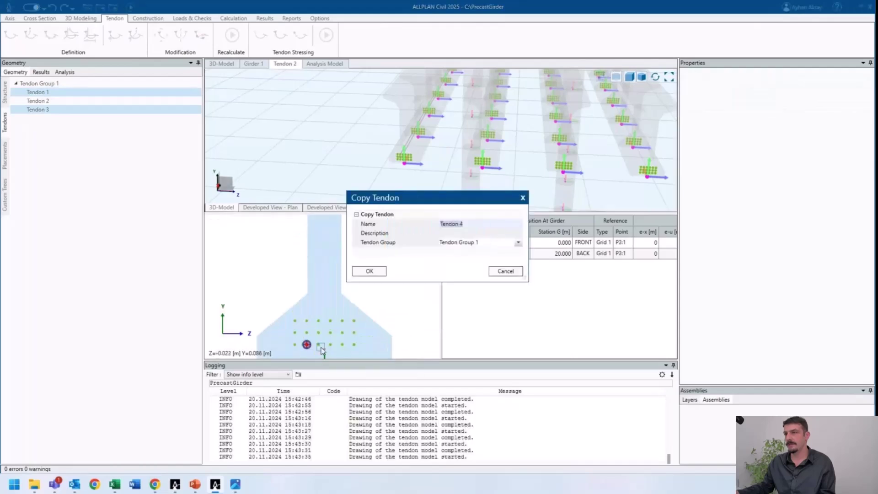
click(371, 271)
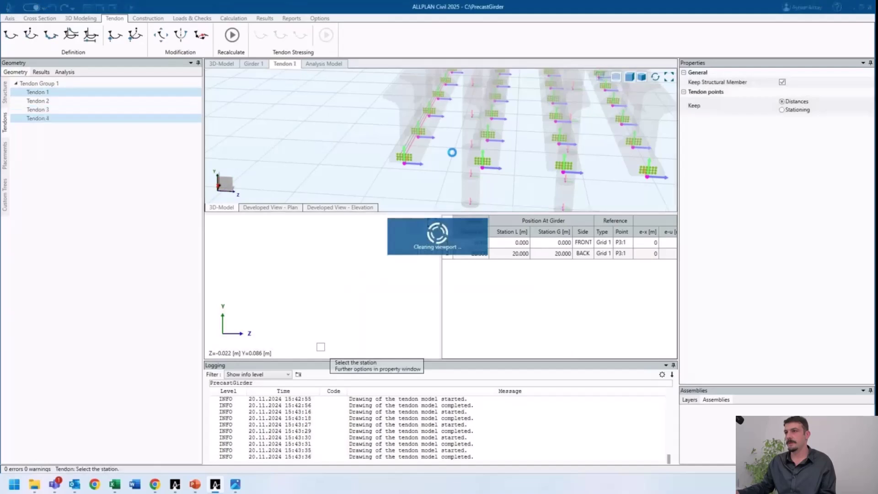
click(418, 159)
text(0)
click(374, 270)
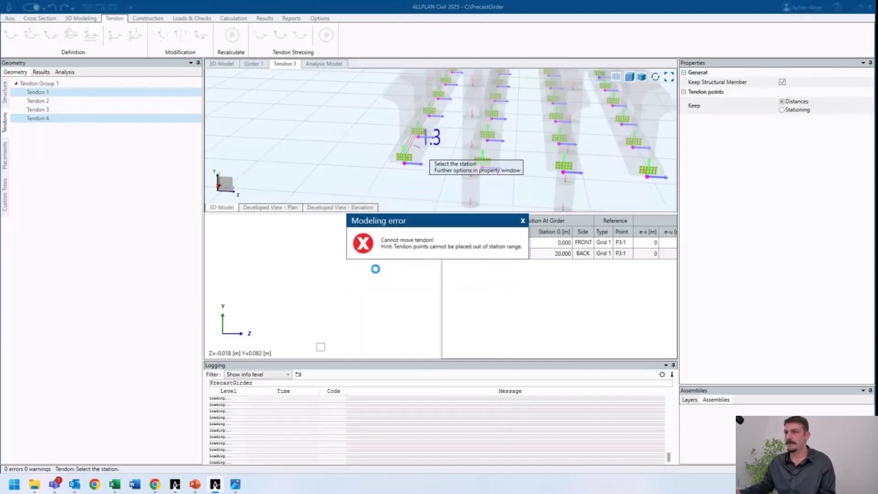
click(510, 274)
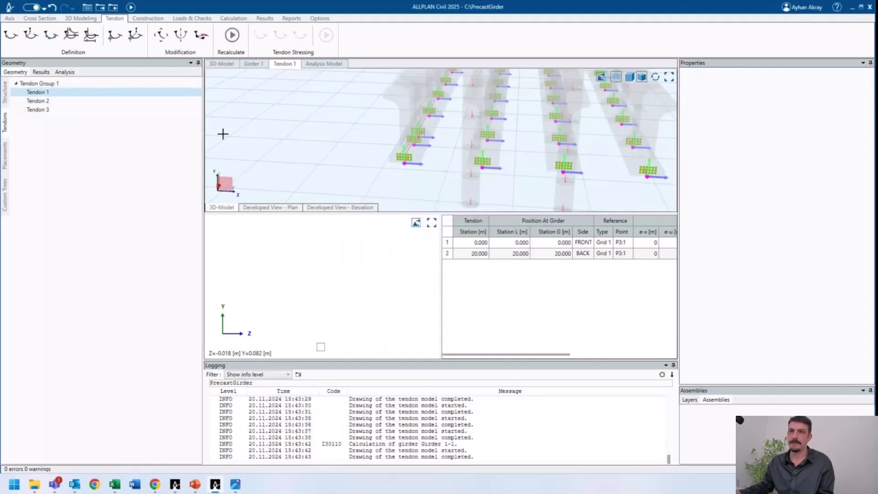
- Start a multiple copy and move of Tendon 3 and place the copy on grid point P4:1 at station 0.000 of Girder 1-1
right_click(51, 113)
click(119, 151)
click(369, 272)
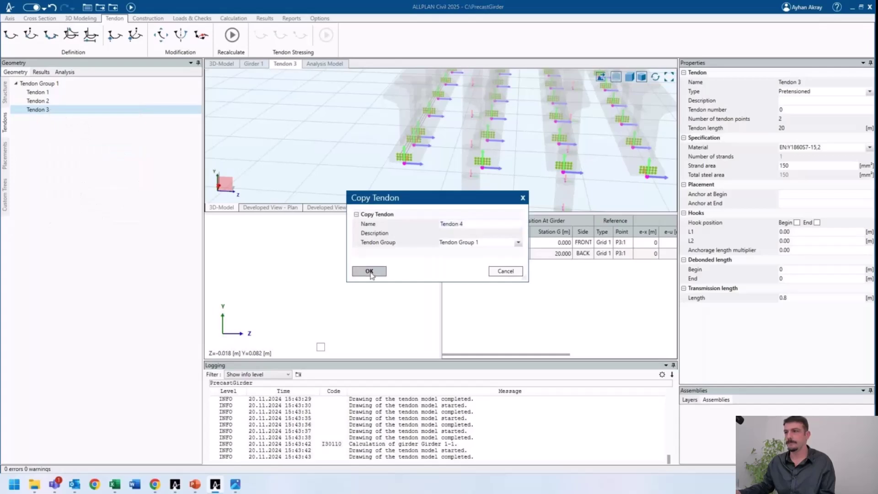
click(421, 154)
scroll(323, 343, up, 3)
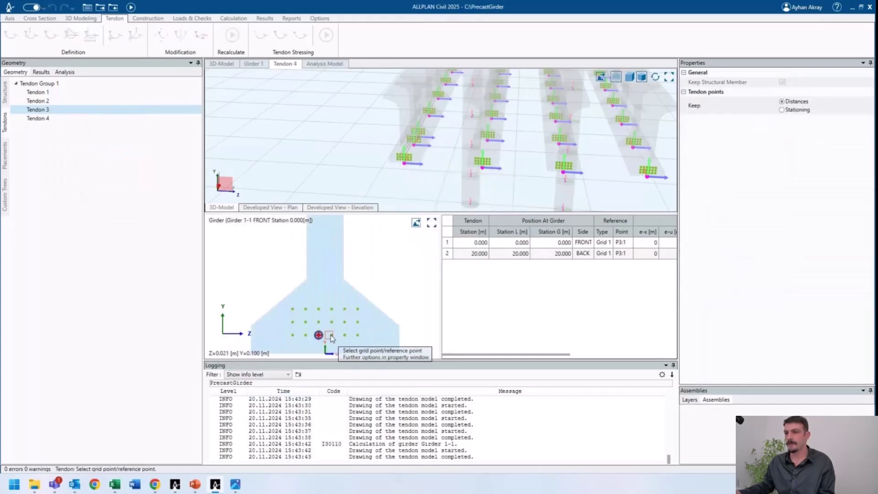
click(332, 336)
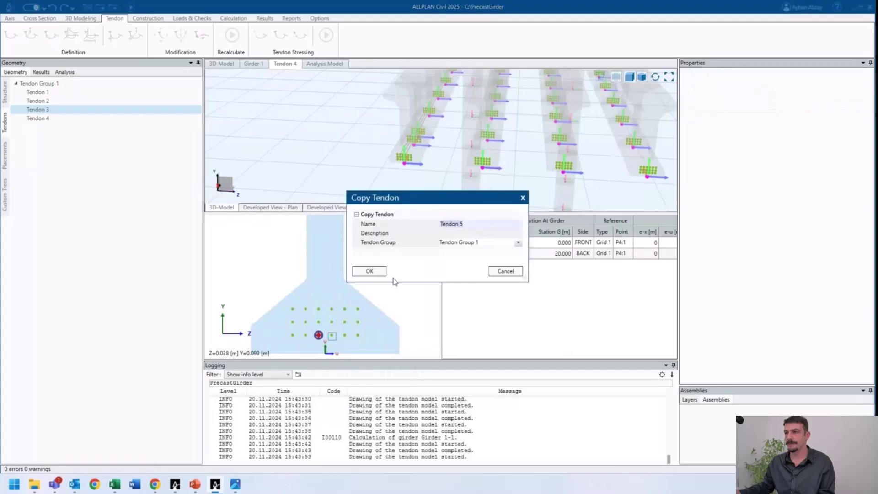
- Add two more tendon copies at station 0.000, on grid points P5:1 and P6:1, to complete the lowest grid row
click(363, 270)
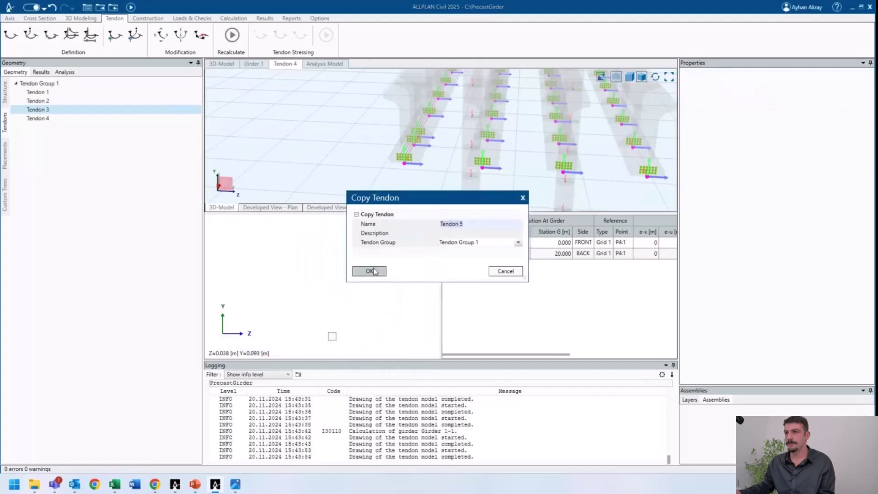
click(403, 166)
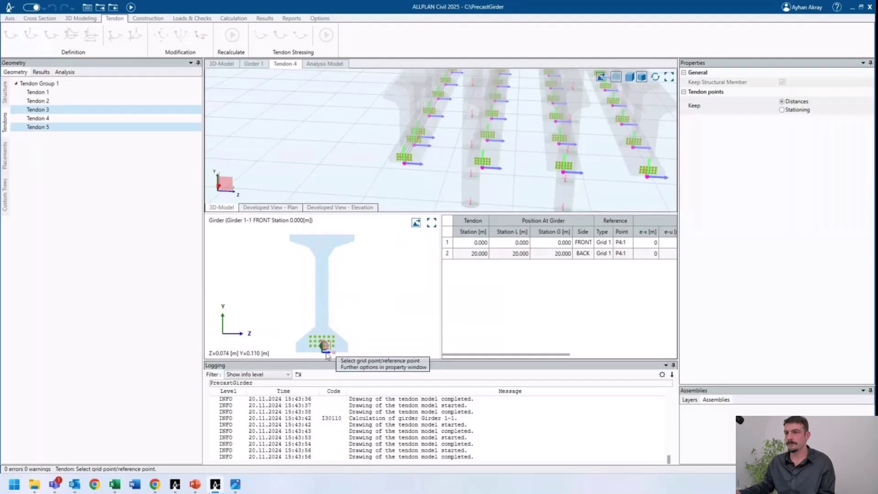
scroll(320, 341, up, 3)
click(319, 340)
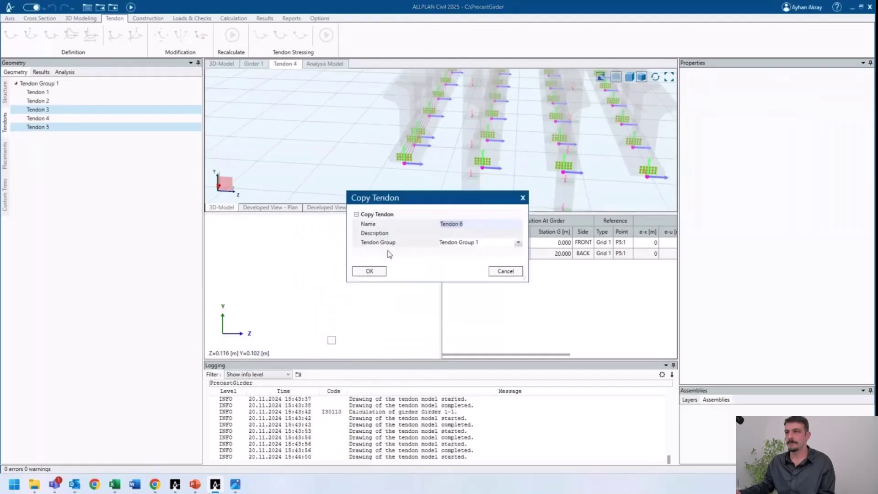
key(Return)
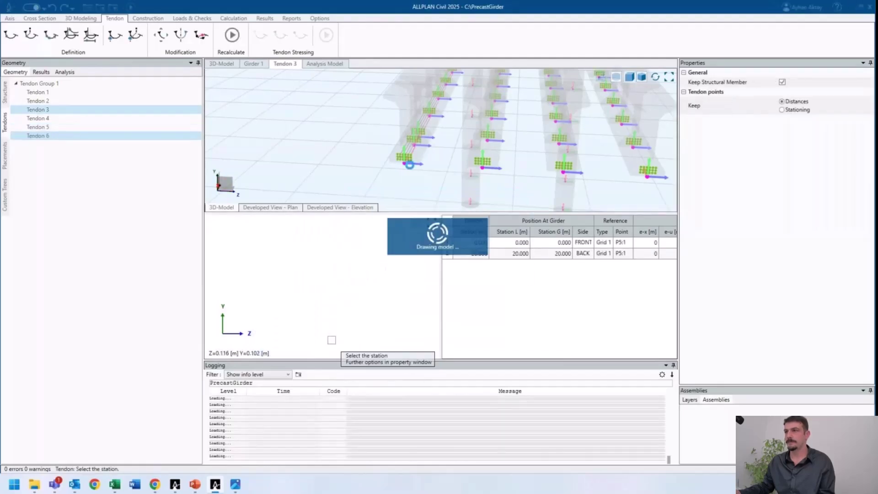
click(378, 191)
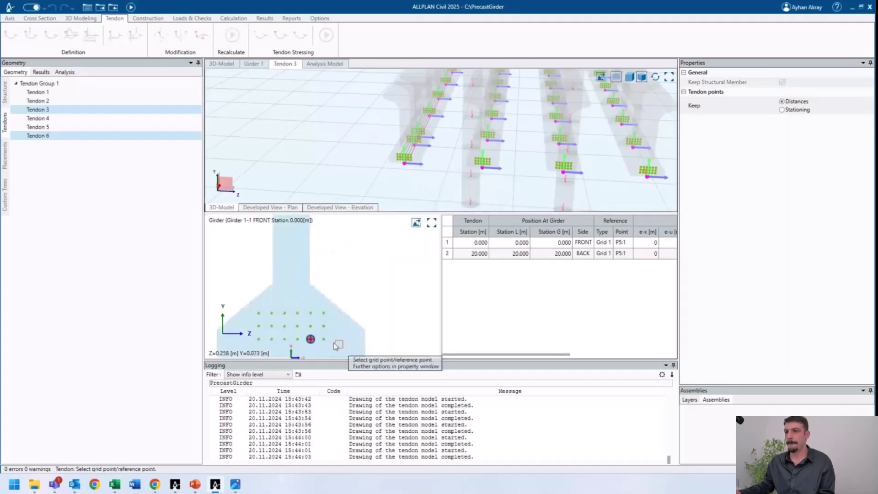
click(324, 339)
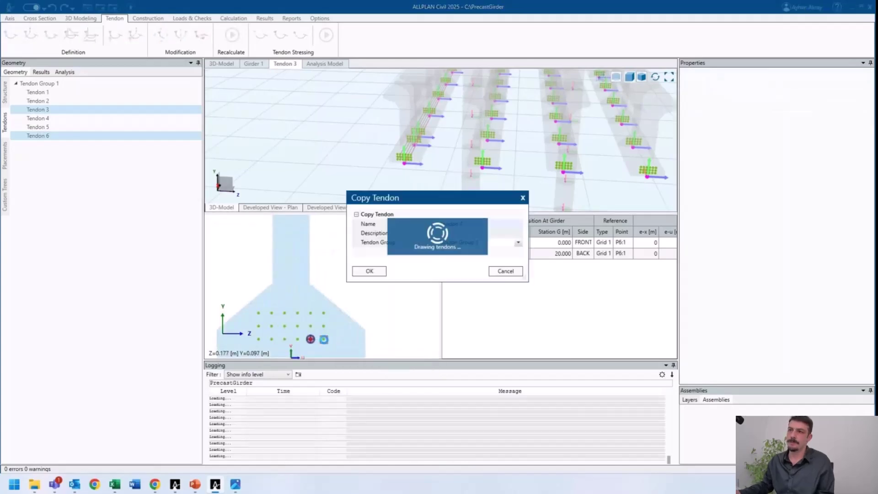
- Add two tendon copies in the second grid row at station 0.000, on grid points P2:2 and P3:2
click(372, 270)
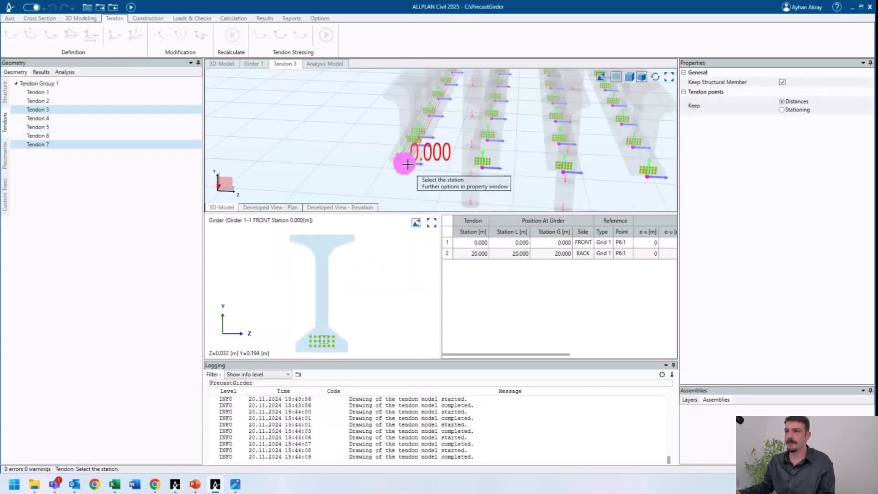
click(408, 164)
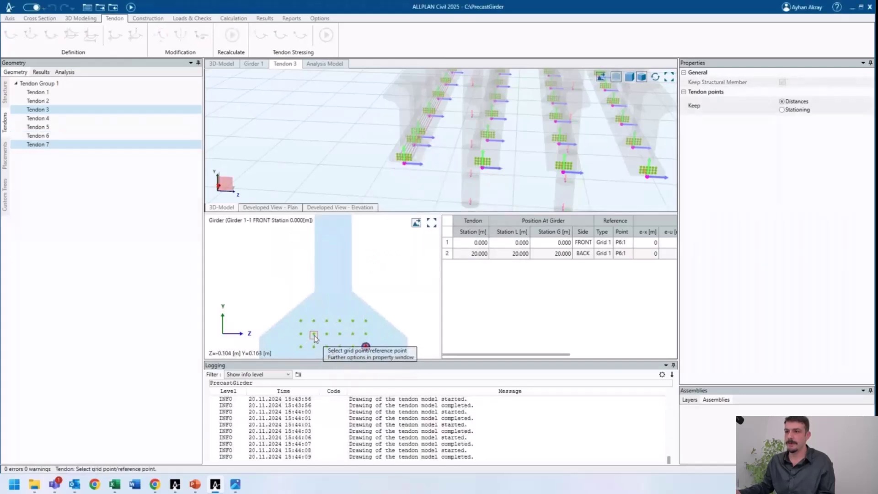
click(314, 335)
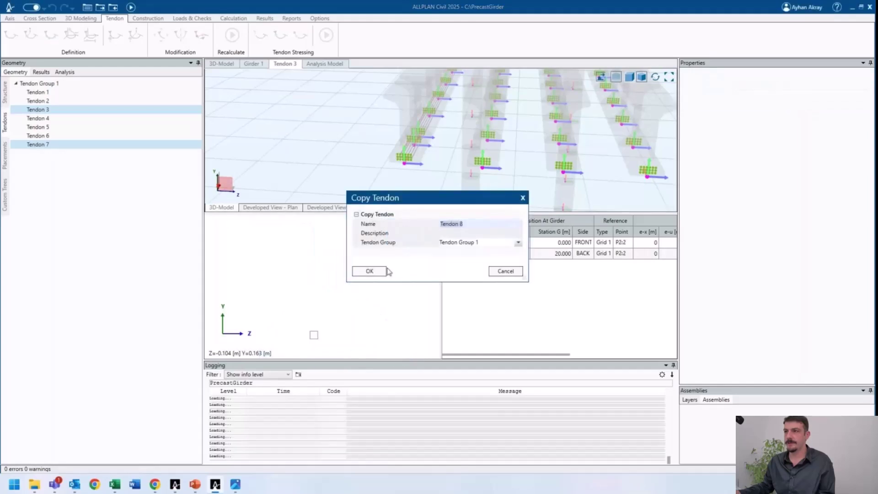
click(382, 272)
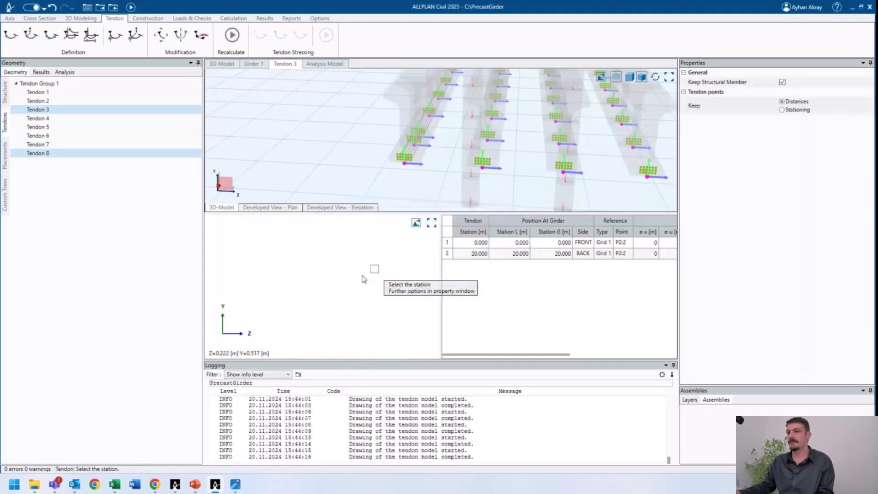
click(404, 162)
click(329, 346)
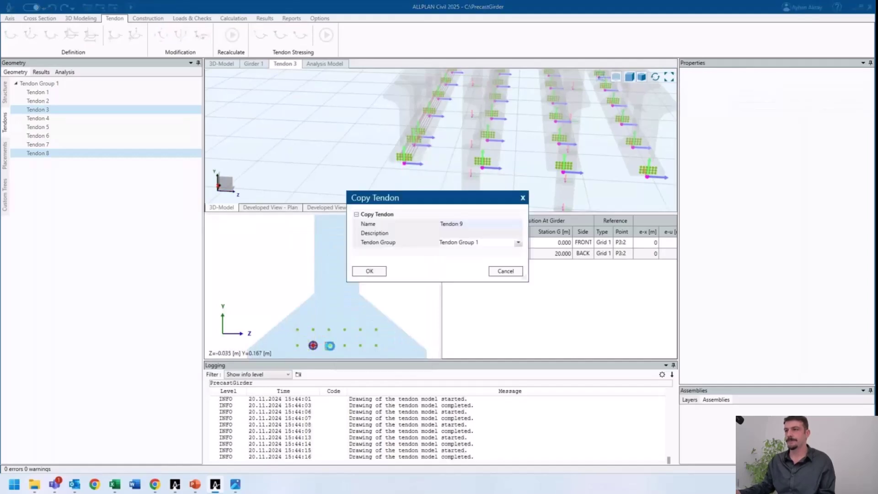
- Continue the second grid row with two tendon copies at station 0.000, on grid points P4:2 and P5:2
click(373, 271)
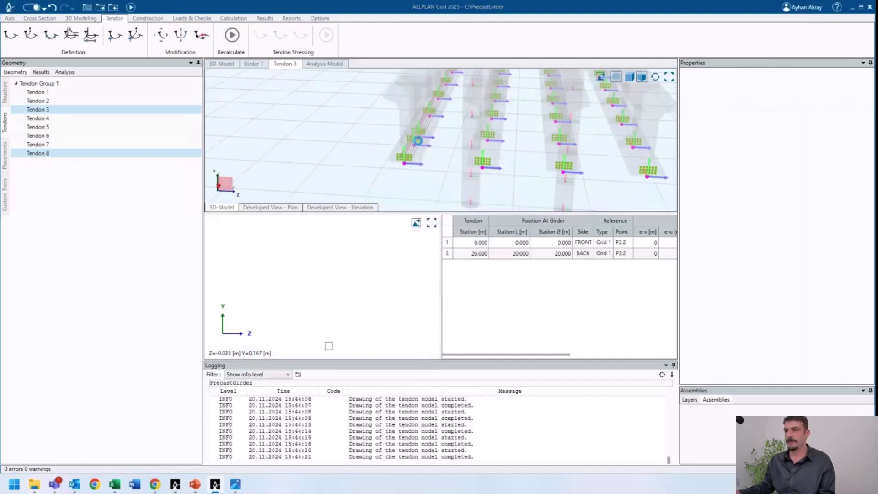
click(405, 164)
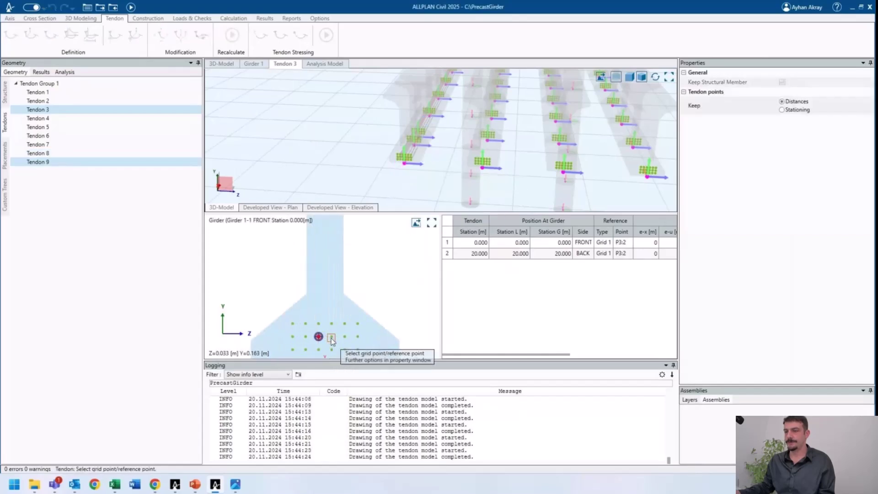
click(332, 338)
click(373, 272)
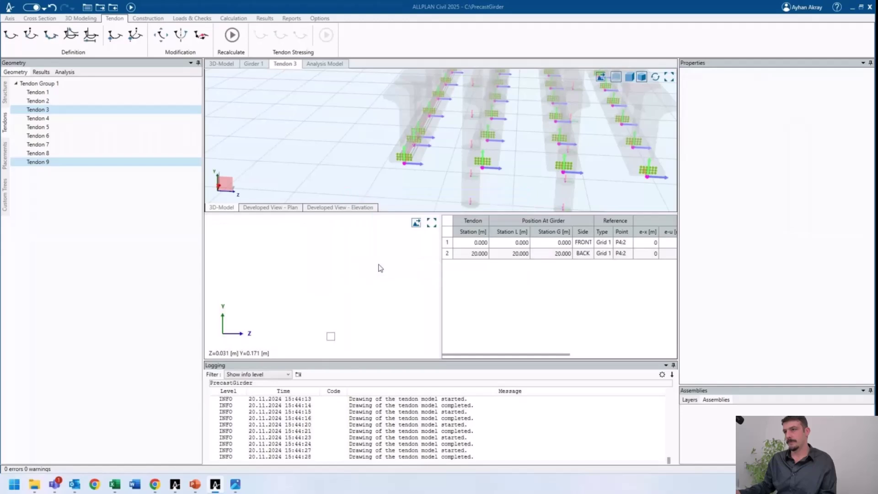
click(404, 163)
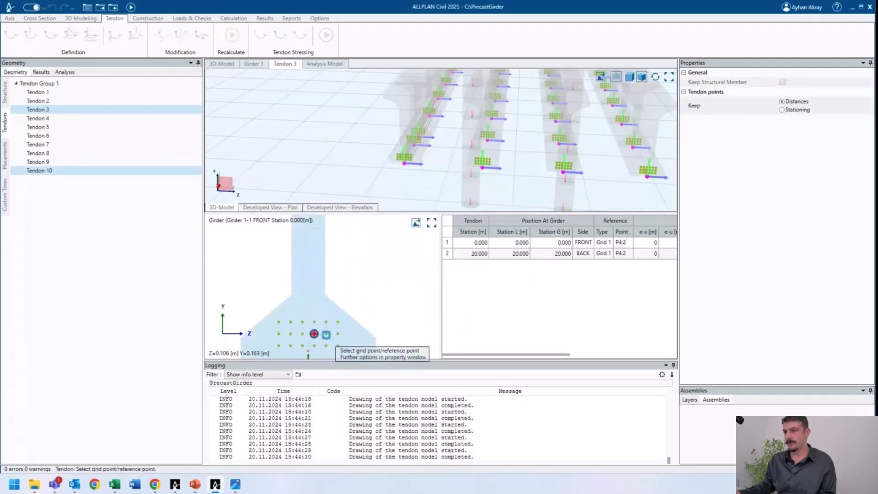
click(326, 334)
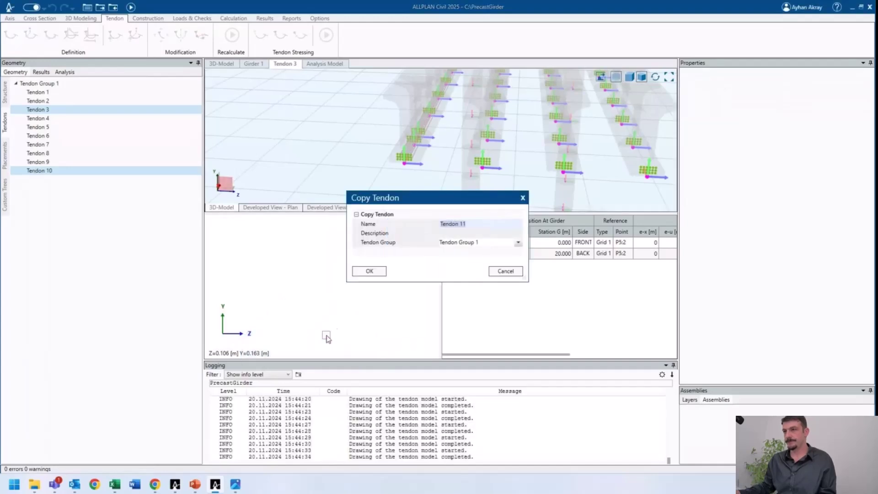
- Add two tendon copies in the third grid row at station 0.000, on grid points P3:3 and P4:3, and end the copying
click(371, 272)
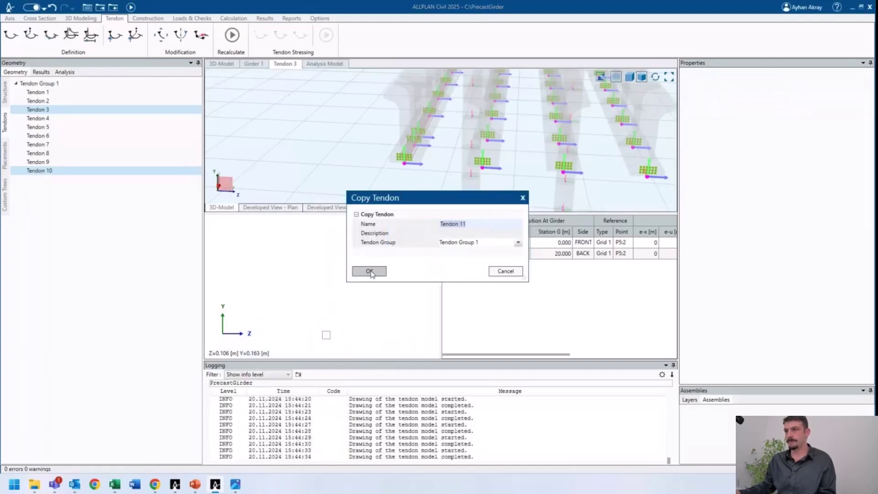
click(402, 162)
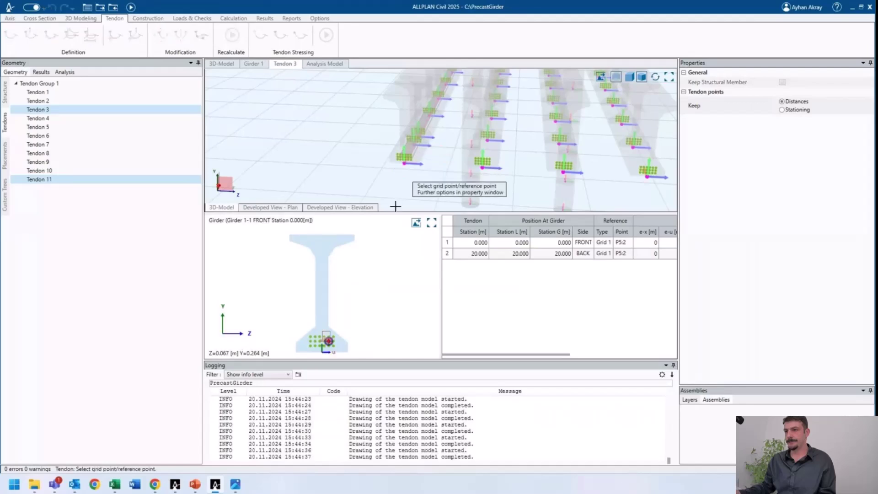
scroll(320, 337, up, 3)
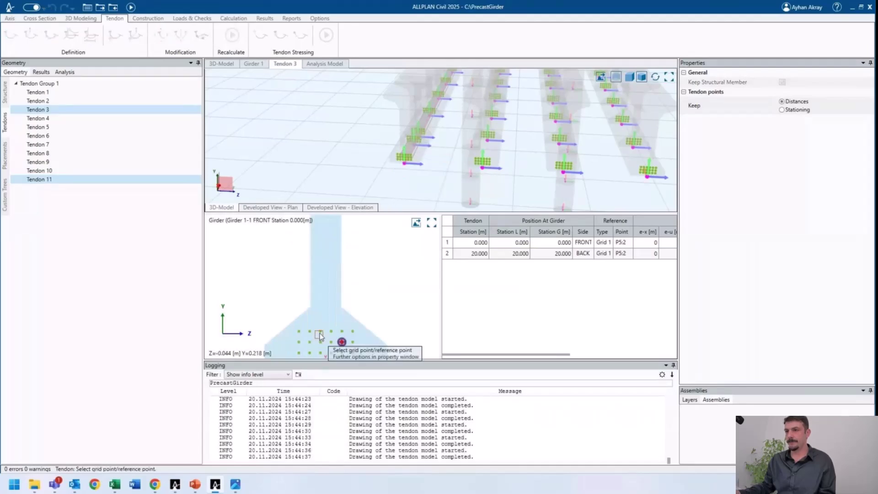
click(321, 337)
click(368, 270)
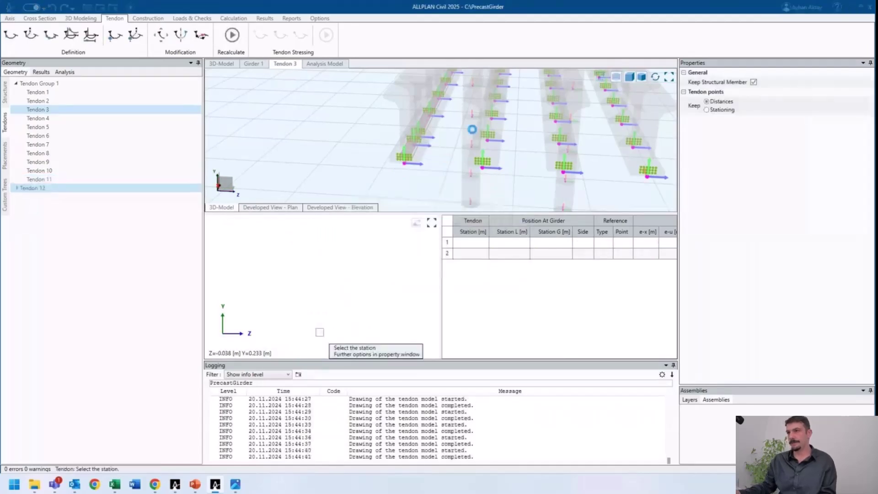
click(401, 168)
click(310, 337)
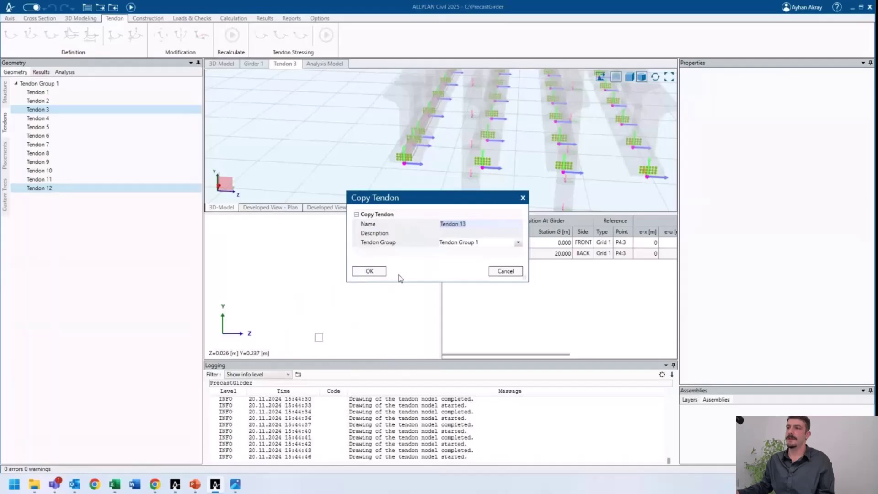
key(Escape)
- Set the debonded length of Tendon 2 to 4 m at both its begin and its end
middle_drag(389, 156, 352, 150)
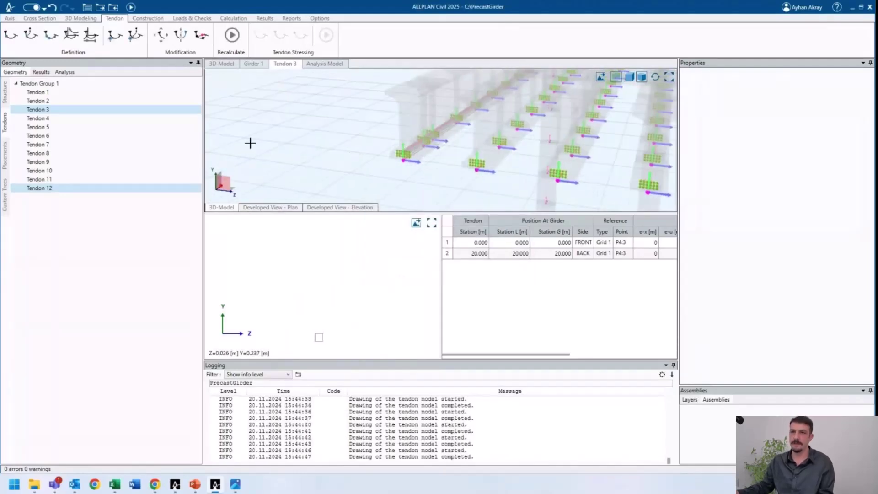
click(45, 101)
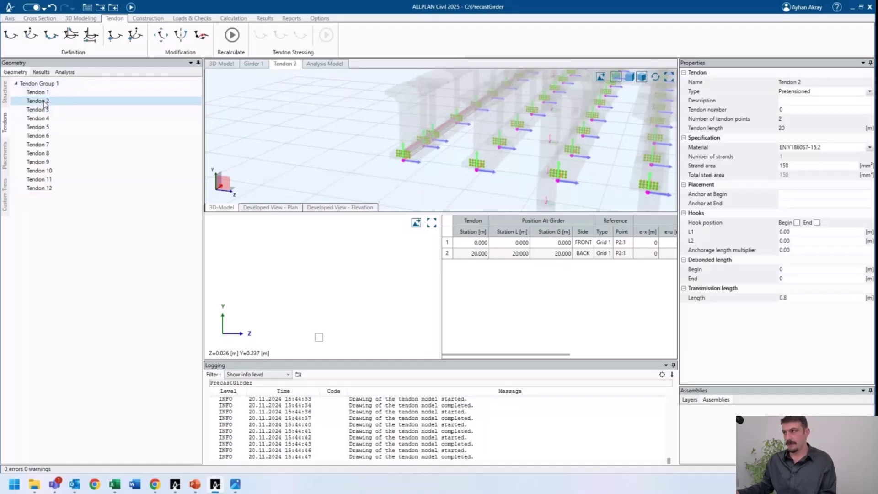
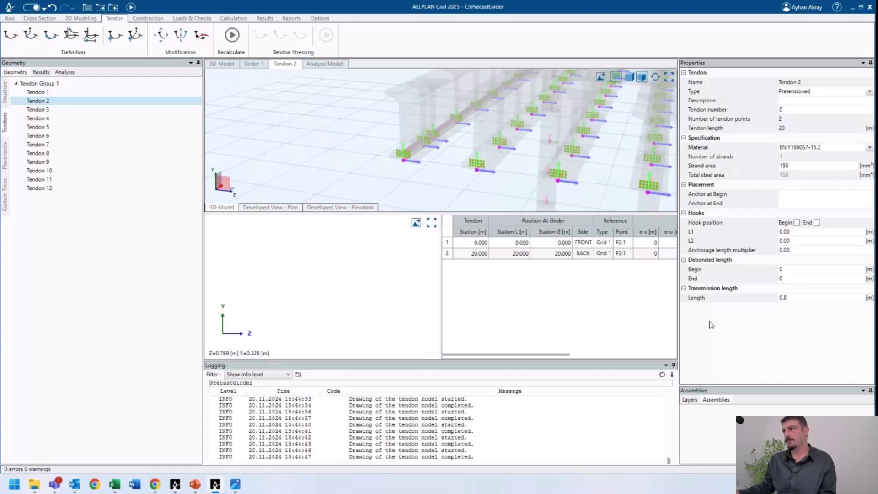
click(793, 268)
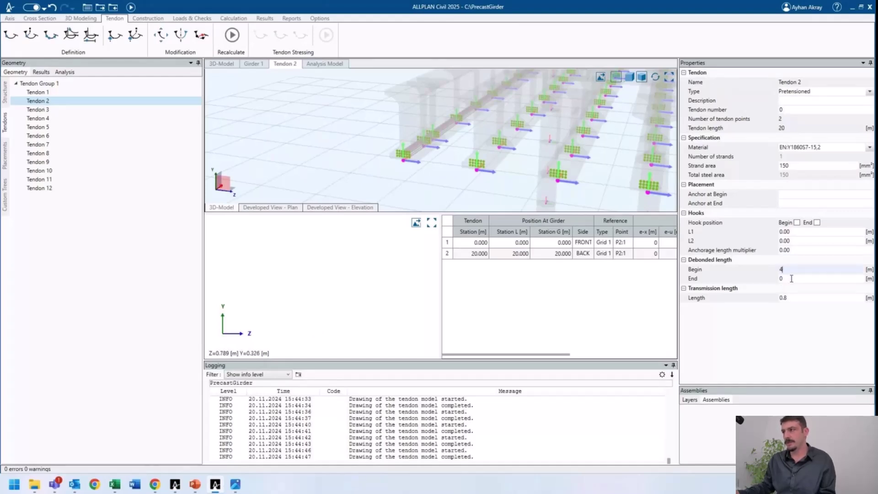
click(791, 279)
text(4)
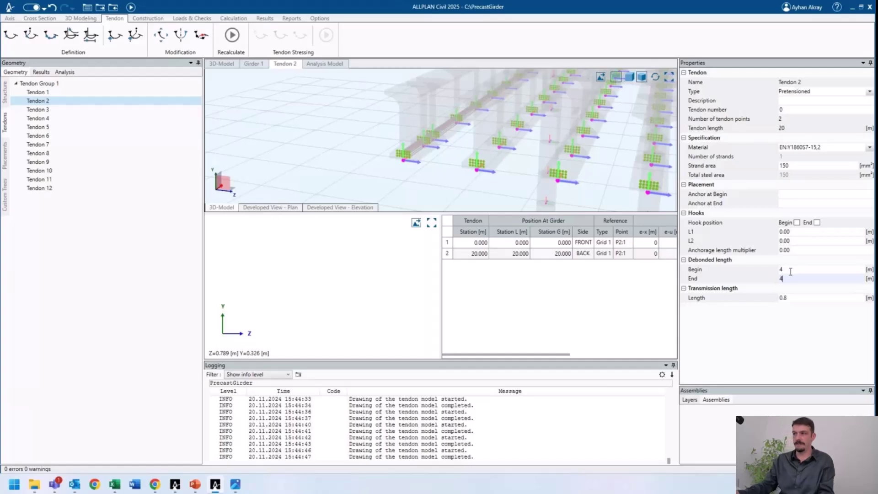
click(791, 269)
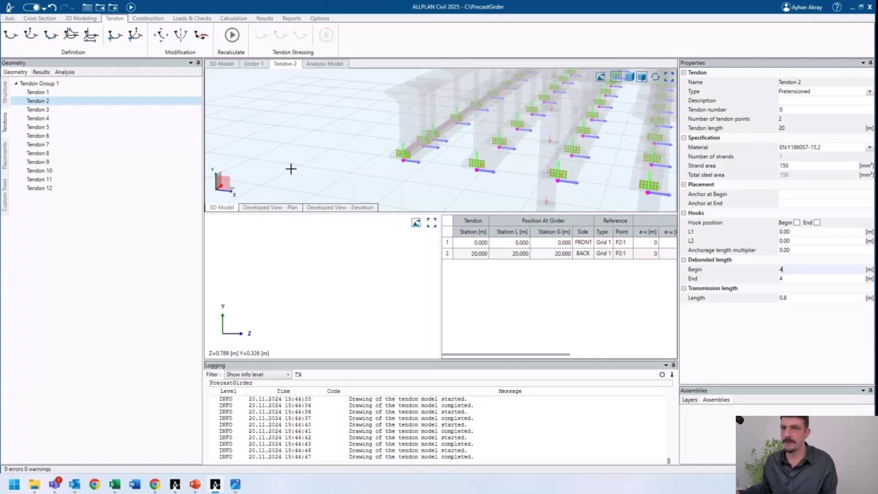
- Set the begin and end debonded lengths of Tendon 5 to 4 m each
click(90, 131)
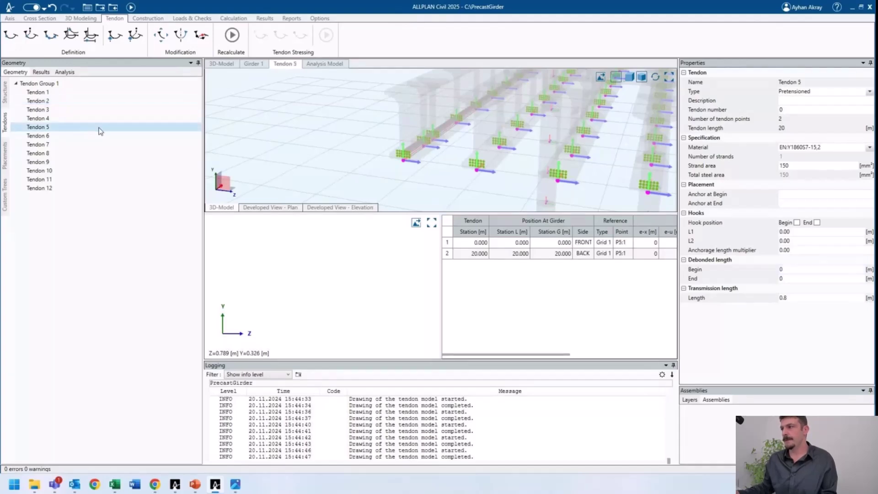
drag(783, 270, 773, 271)
text(4)
drag(783, 279, 769, 285)
text(4)
key(shift+Tab)
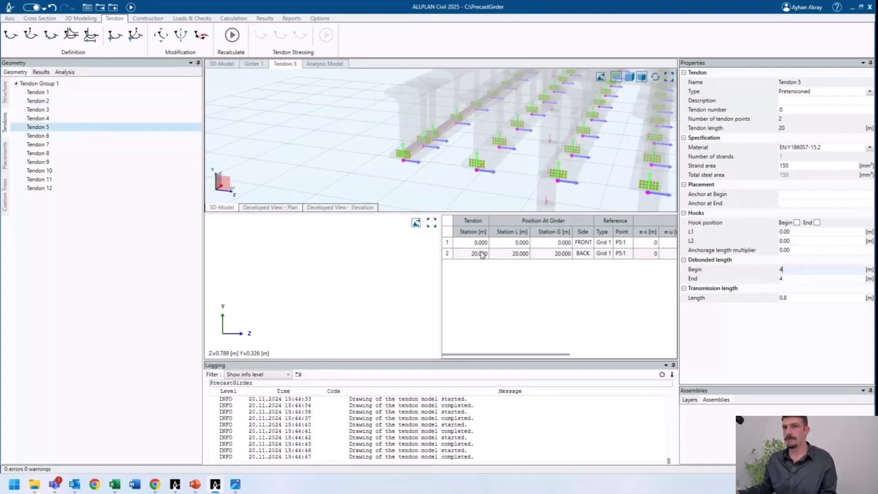
- Check the cross-section positions of Tendon 2 and Tendon 5 and review their debonded lengths
click(39, 101)
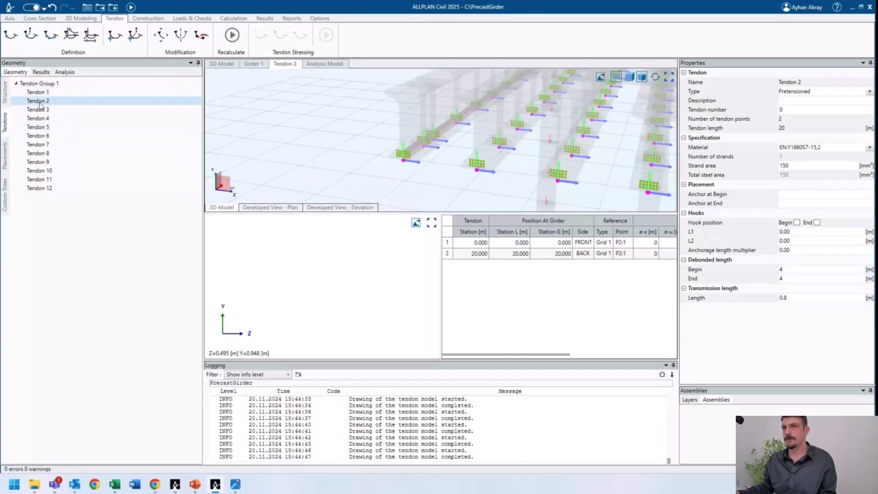
click(476, 245)
scroll(310, 352, up, 1)
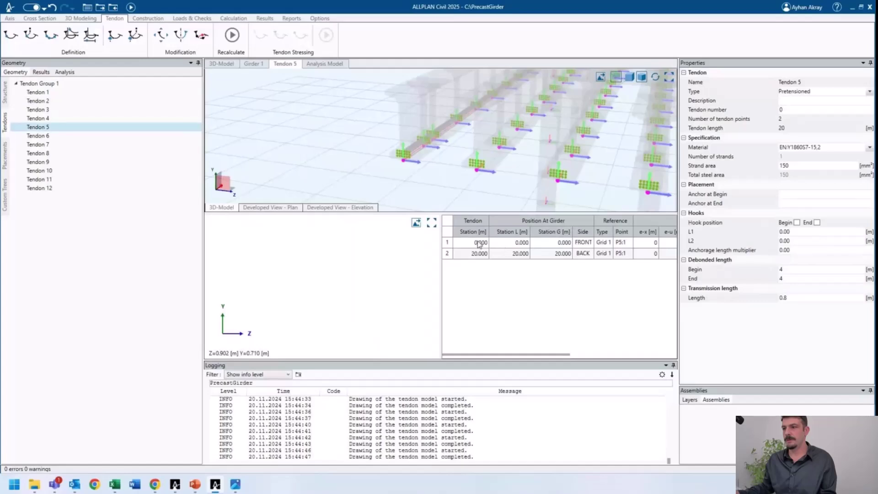
click(479, 243)
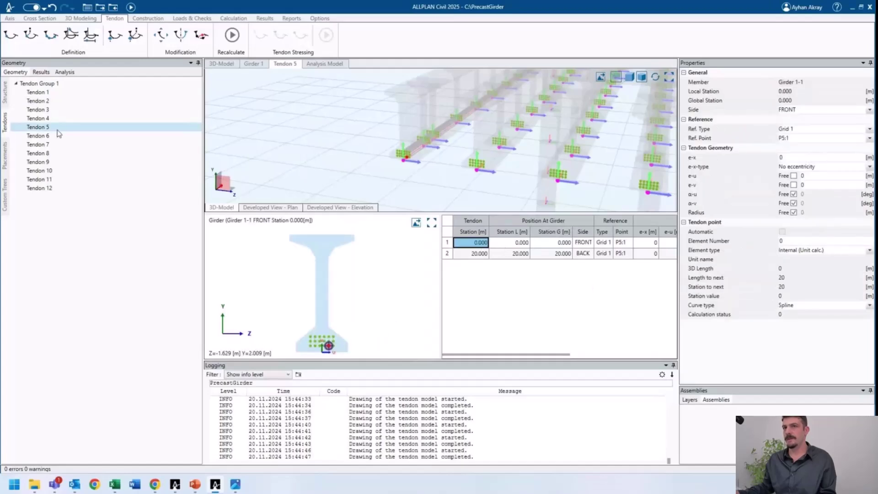
click(57, 135)
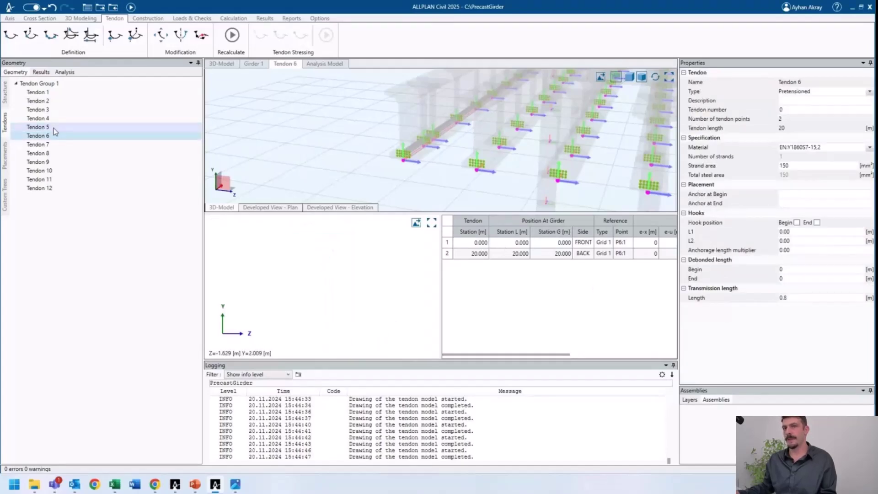
click(55, 128)
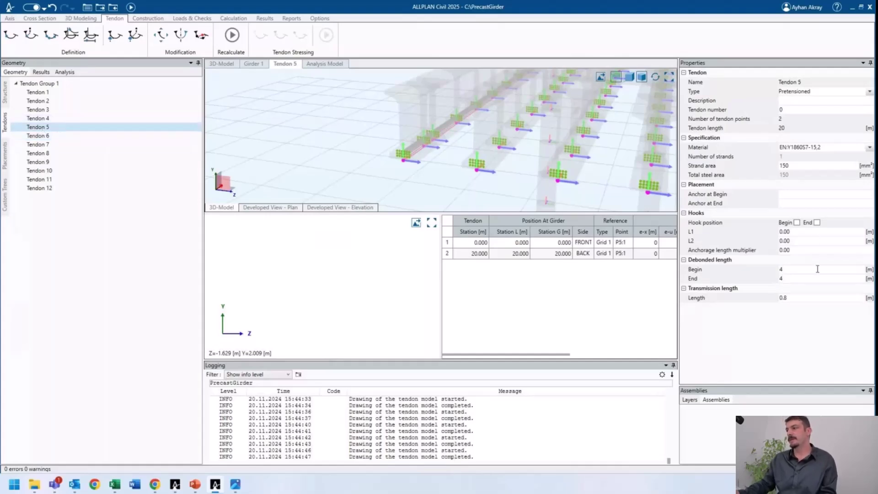
click(786, 279)
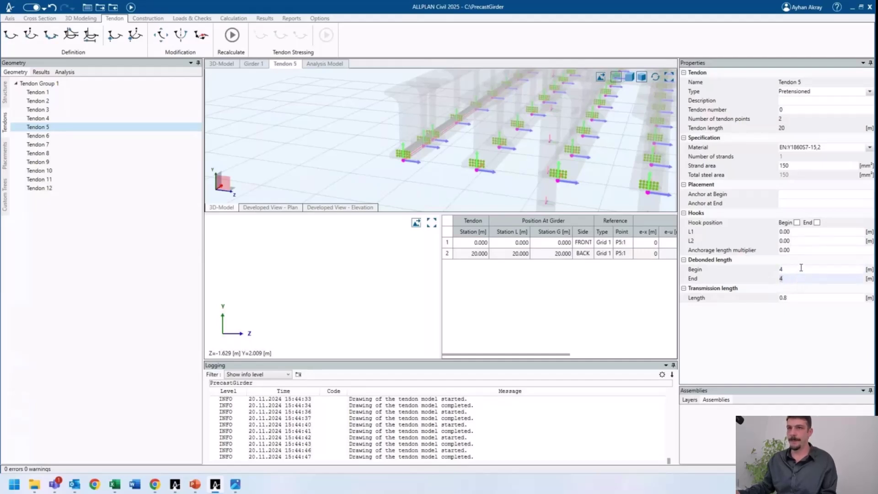
click(801, 268)
- Copy and move Tendon Group 1 to Girder 1-2 at station 0.000, placing it on the lowest grid row's first point, P1:1
middle_drag(371, 124, 459, 145)
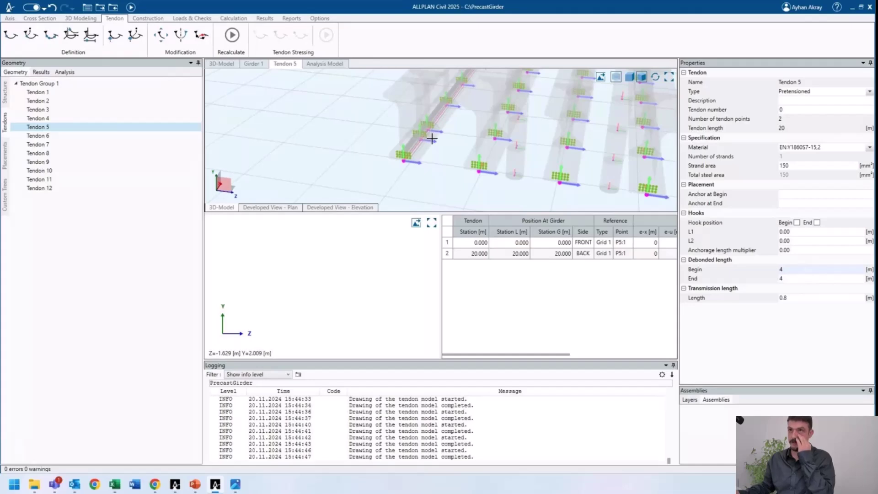
click(37, 83)
right_click(36, 84)
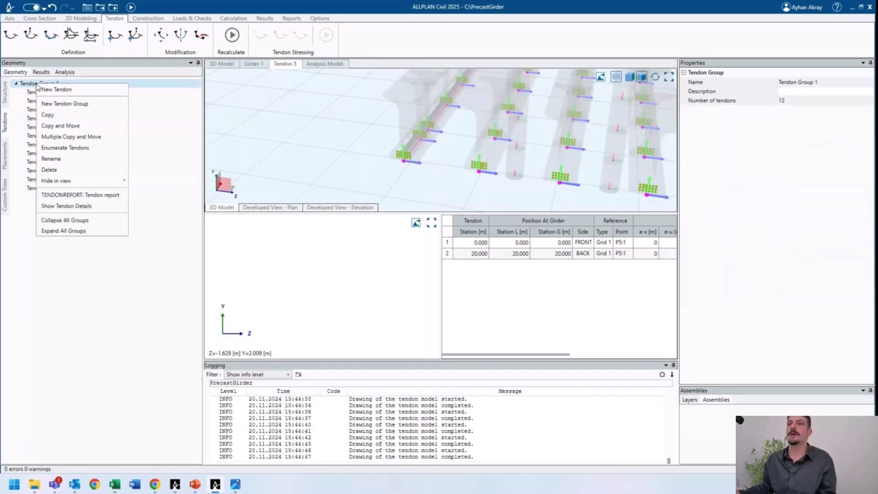
click(60, 125)
click(368, 273)
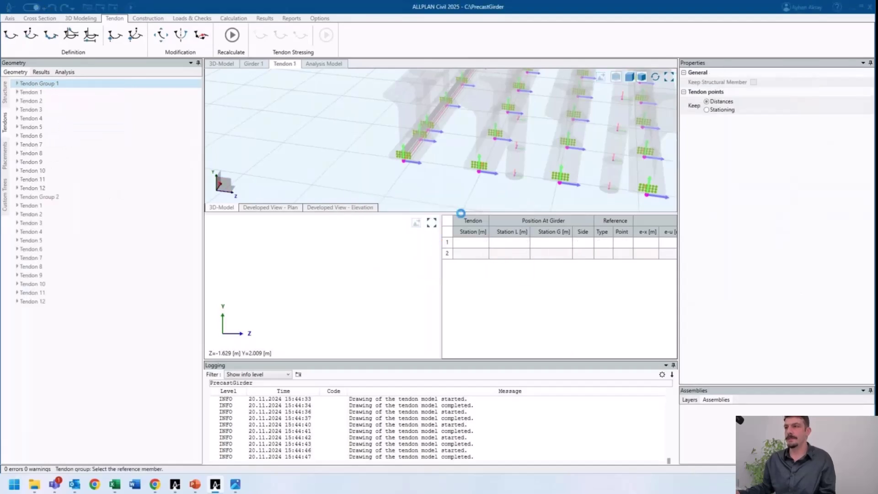
click(478, 172)
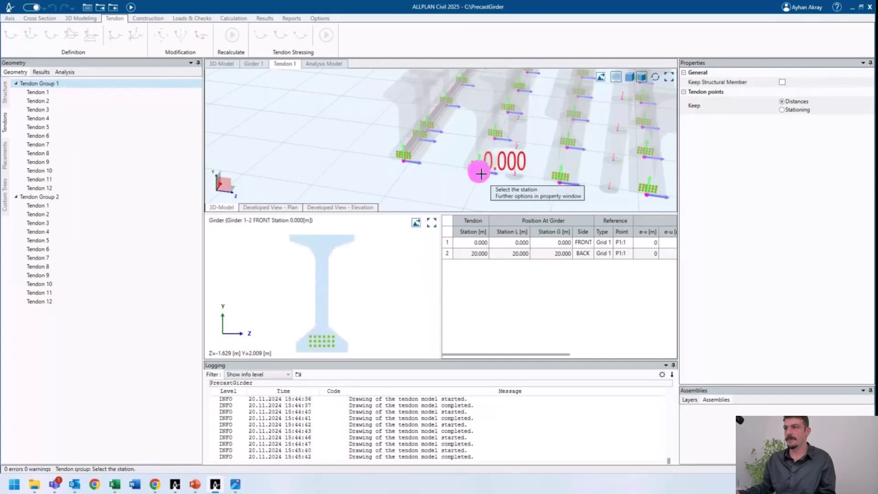
click(480, 172)
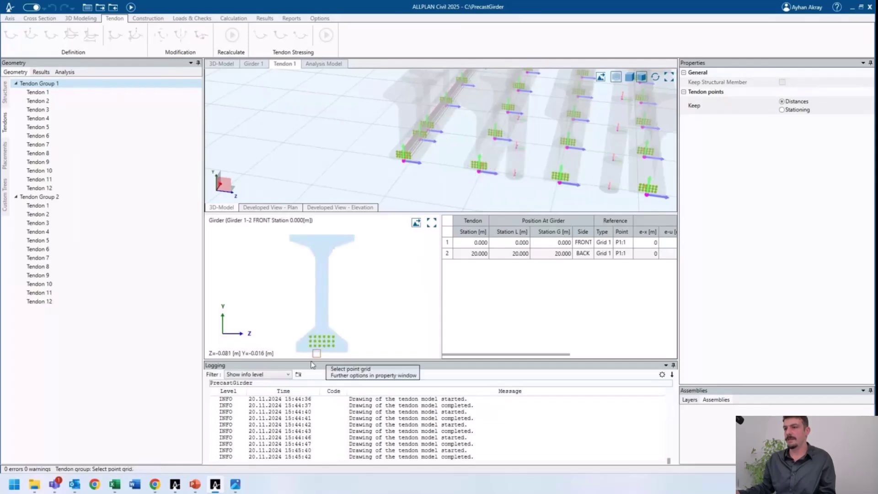
scroll(317, 350, up, 3)
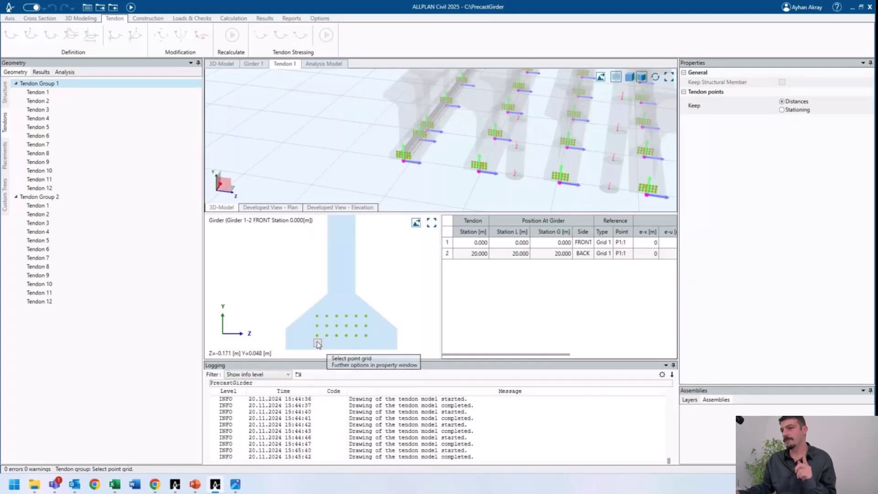
click(318, 335)
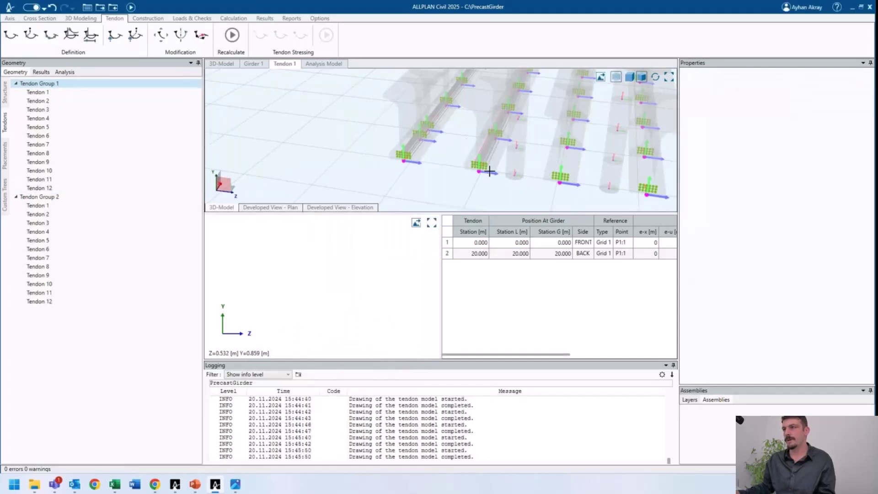
- Inspect the copied tendons in the model and check the debonded lengths and material of Tendon 2 in Tendon Group 2
mouse_move(478, 157)
middle_down()
mouse_move(510, 151)
mouse_move(475, 149)
middle_up()
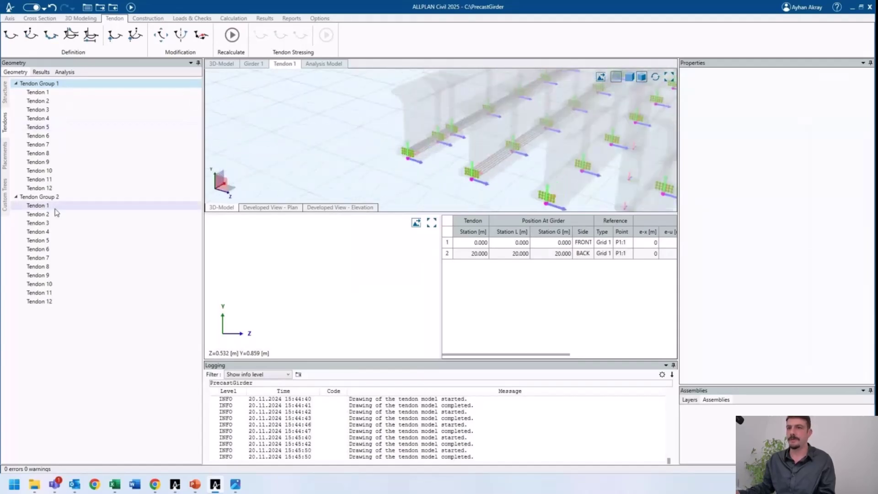
click(38, 214)
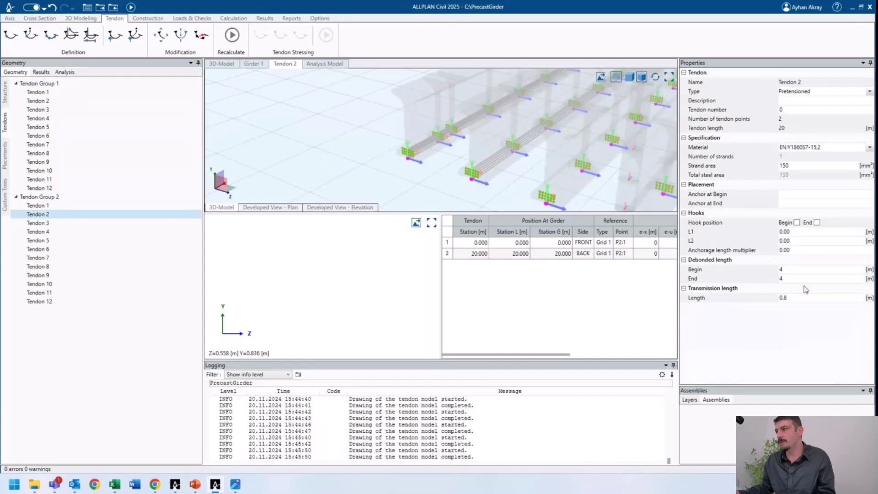
click(770, 271)
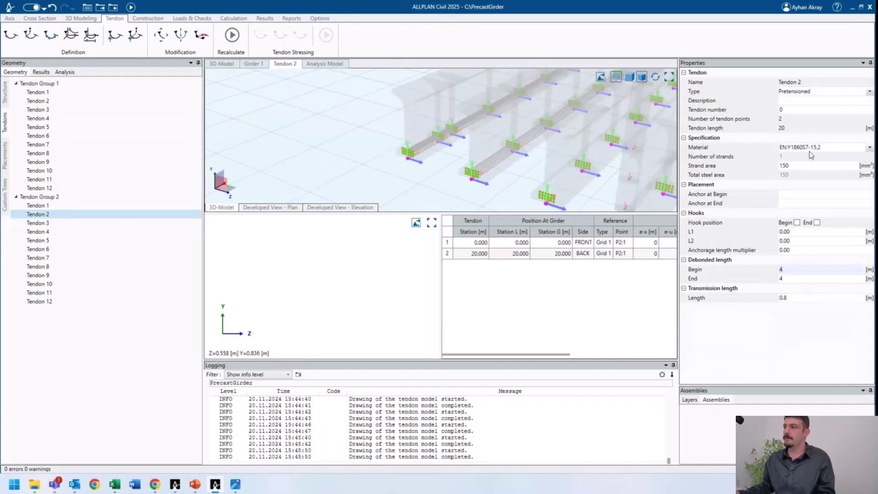
drag(832, 152, 777, 149)
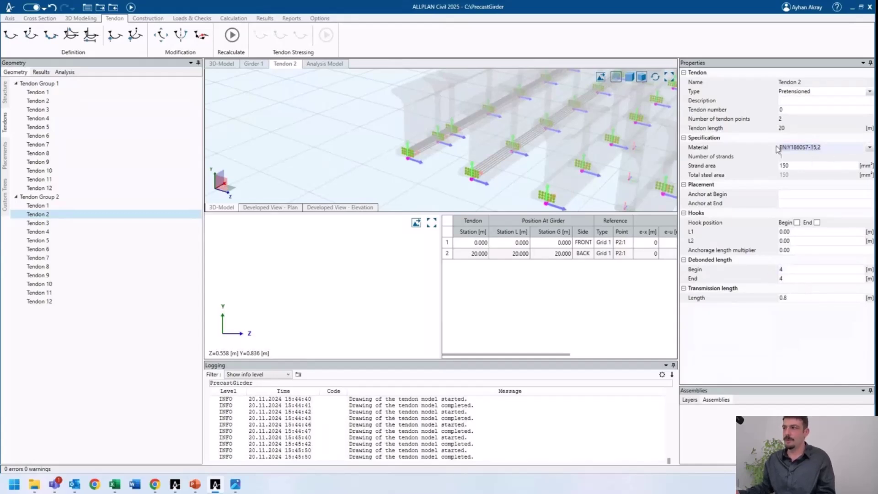
- Copy and move Tendon Group 2 to Girder 1-3 at station 0.000, placing it on grid point P1:1
click(46, 197)
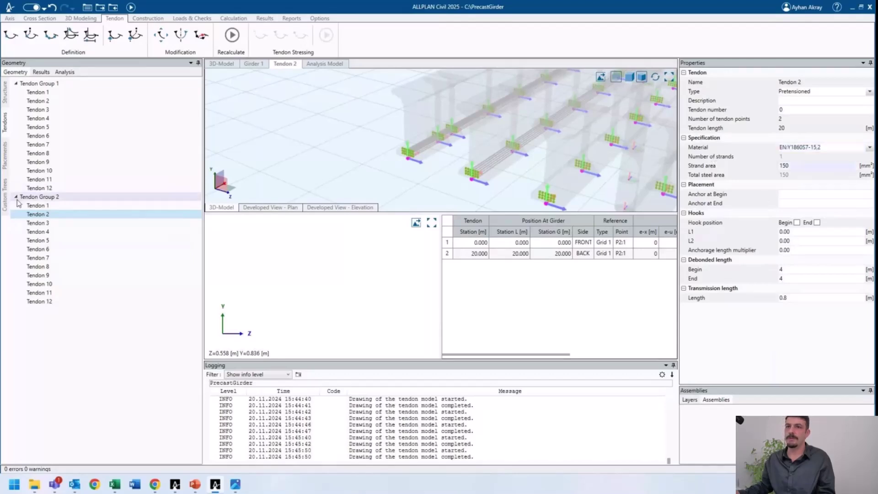
right_click(50, 196)
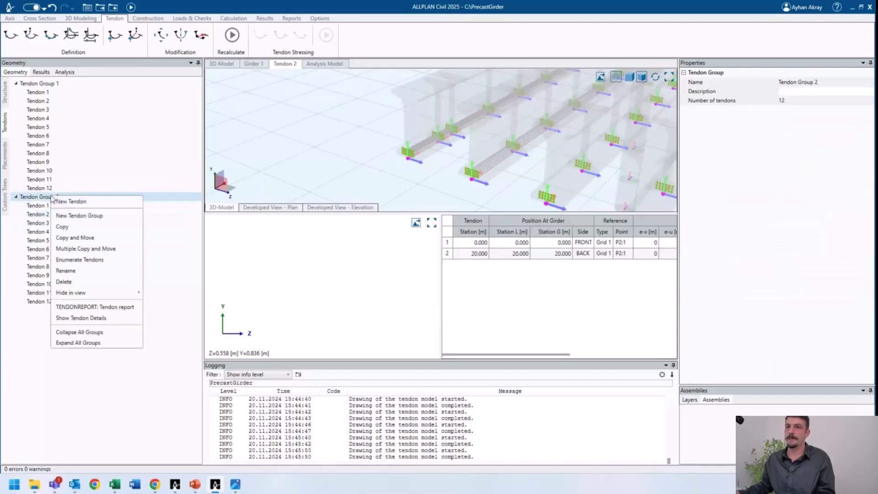
click(71, 239)
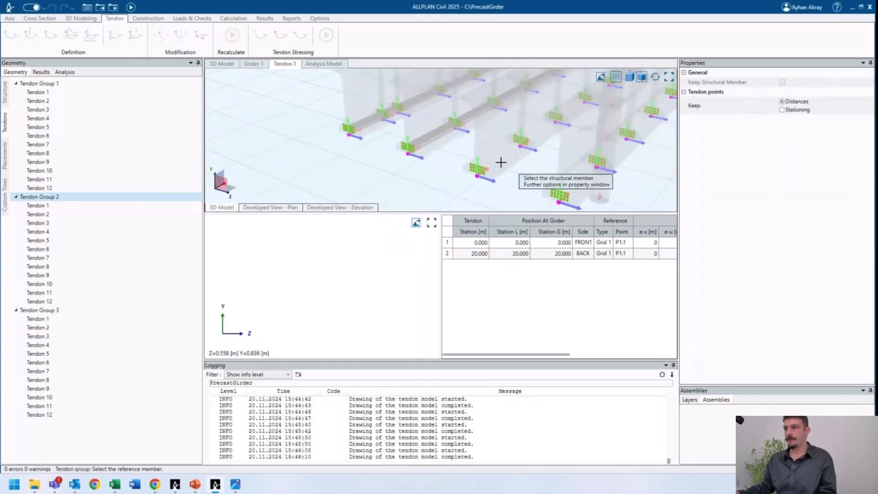
click(480, 172)
scroll(305, 356, up, 3)
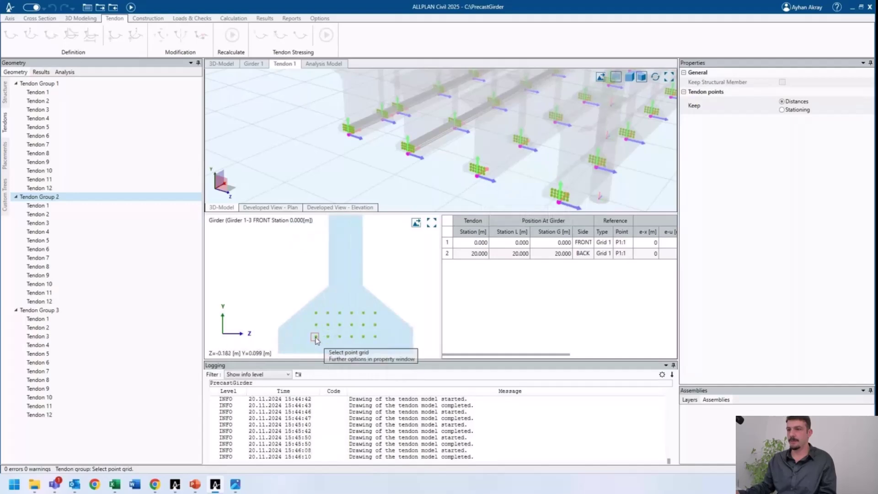
click(316, 337)
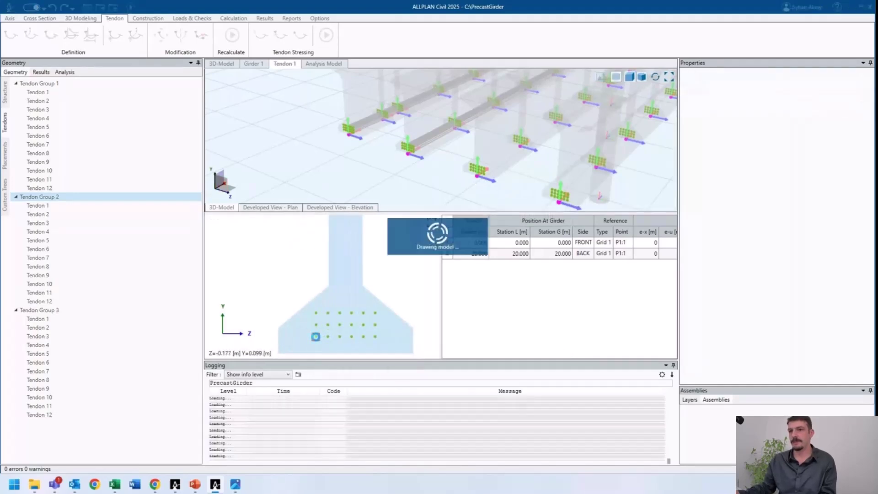
- Copy and move Tendon Group 3 to Girder 1-4 at station 0.000, placing it on grid point P1:1
right_click(46, 310)
click(75, 353)
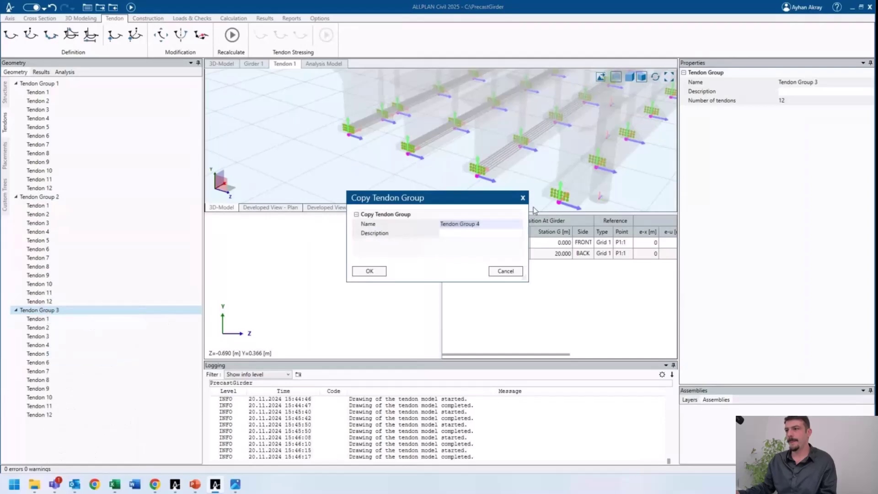
click(369, 272)
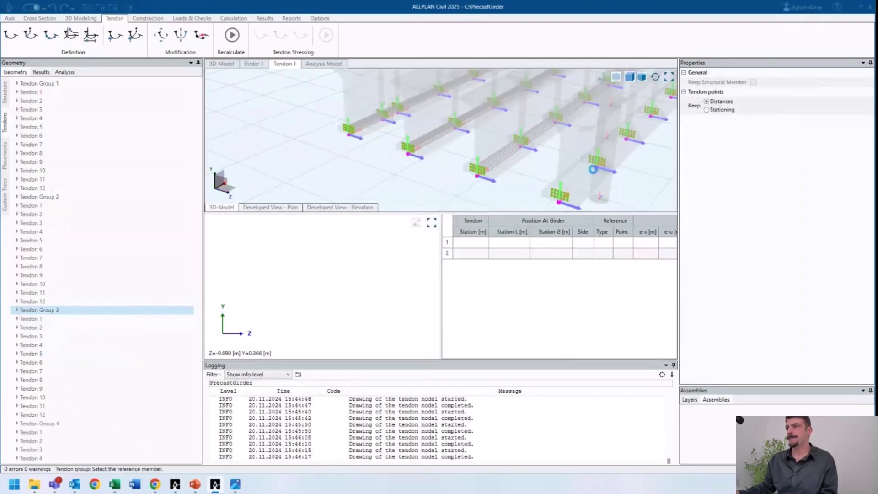
click(558, 197)
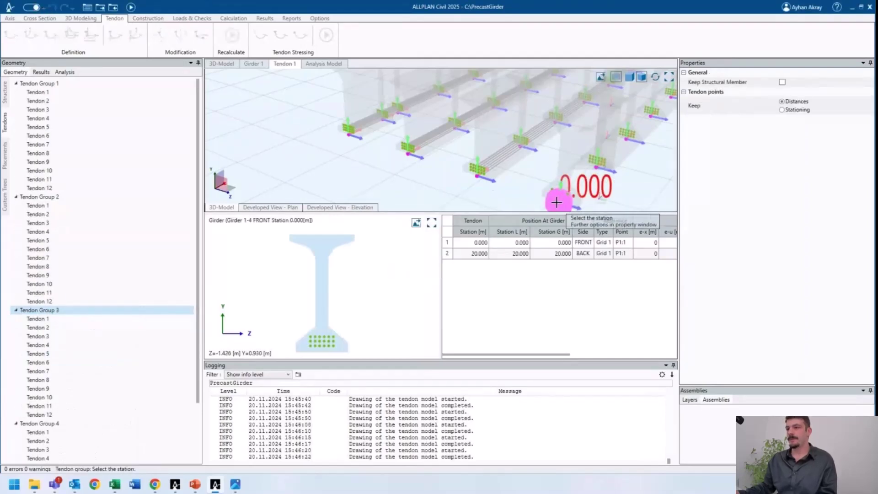
click(315, 339)
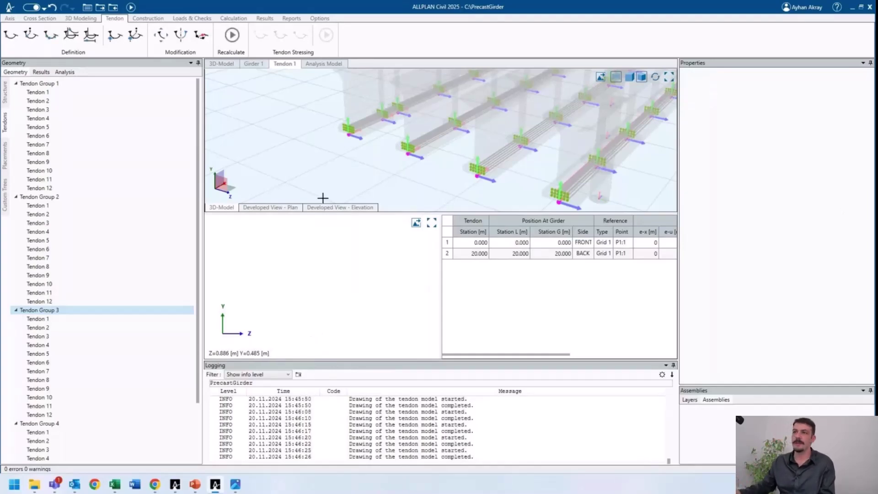
scroll(386, 136, down, 5)
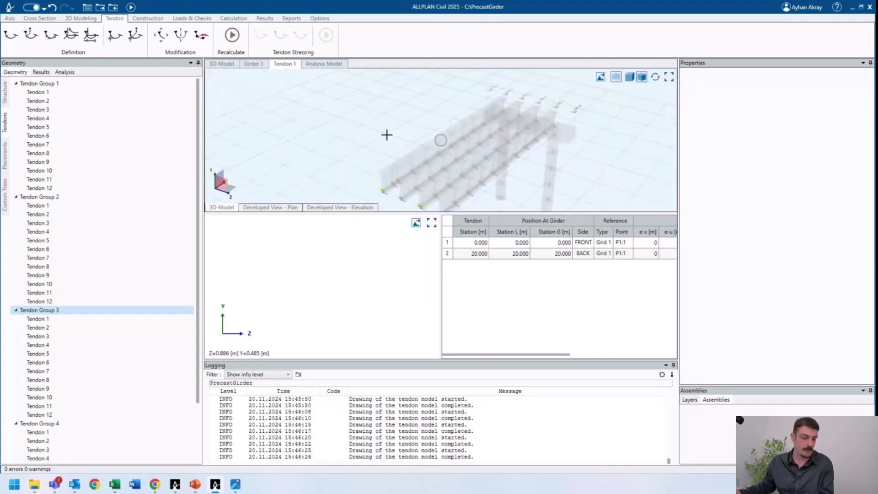
middle_drag(386, 135, 391, 121)
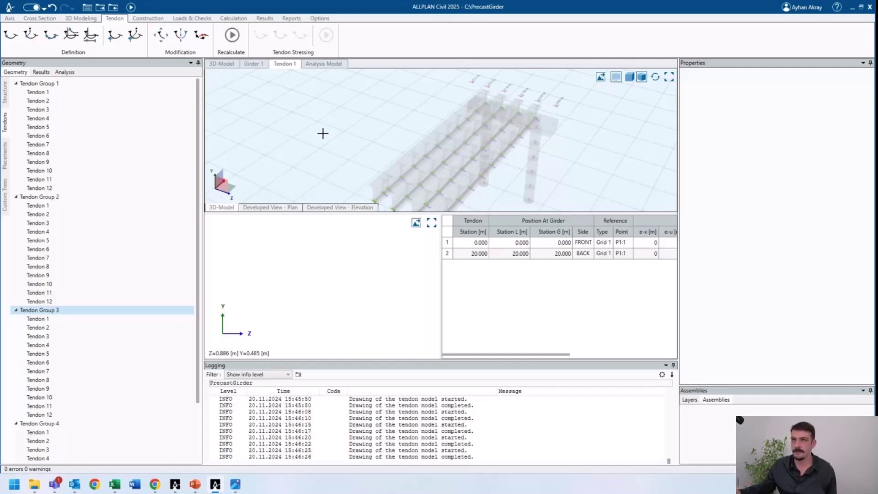
- Create a new stress group in the analysis data and add a Stress action at the Begin side with factor 1.000
click(223, 65)
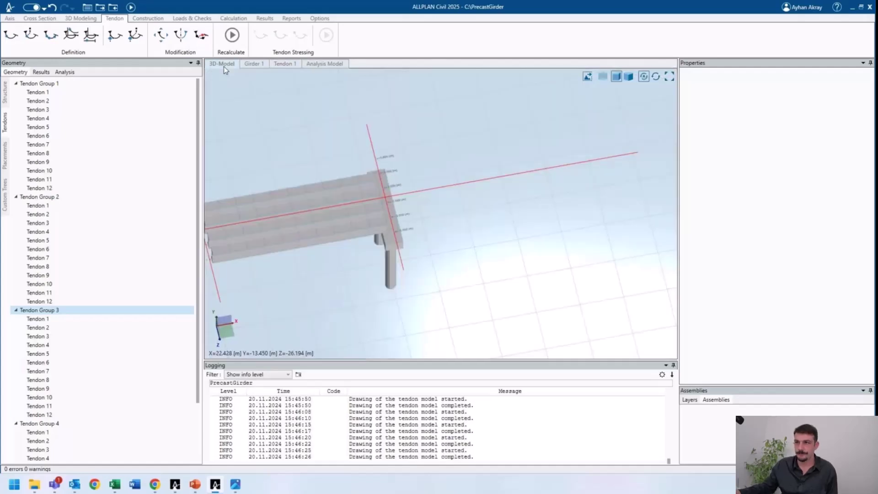
middle_drag(382, 180, 396, 131)
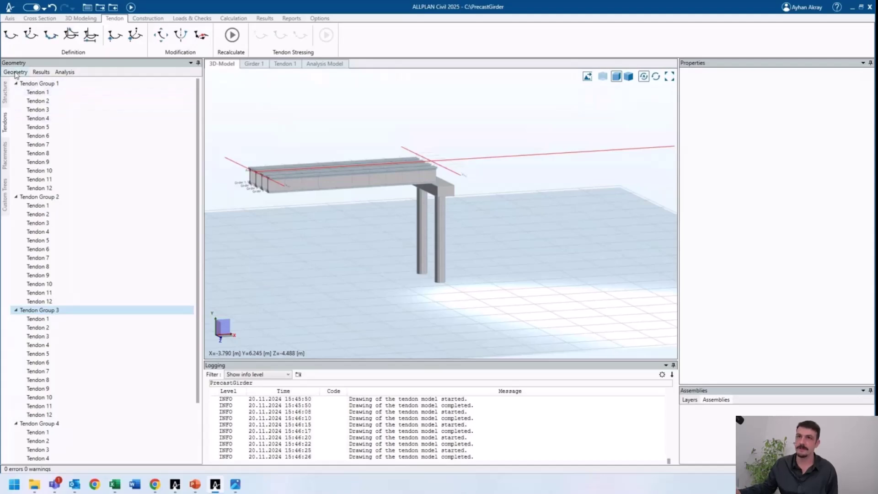
click(64, 73)
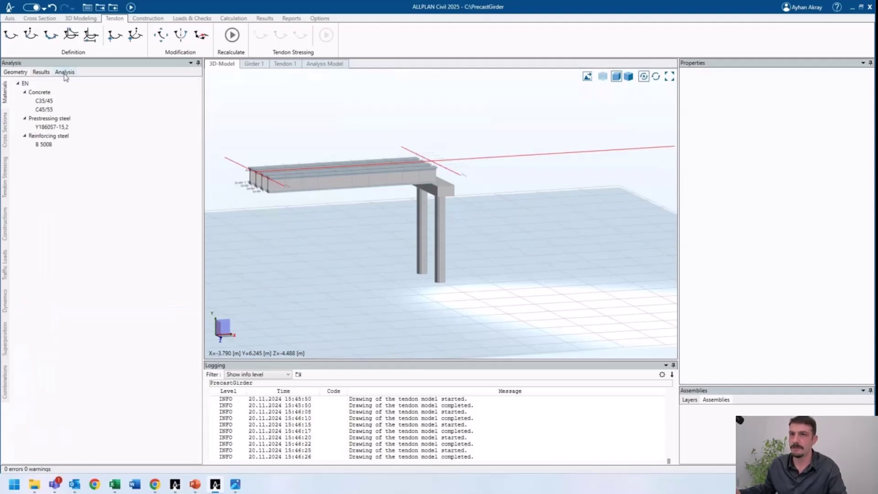
click(7, 177)
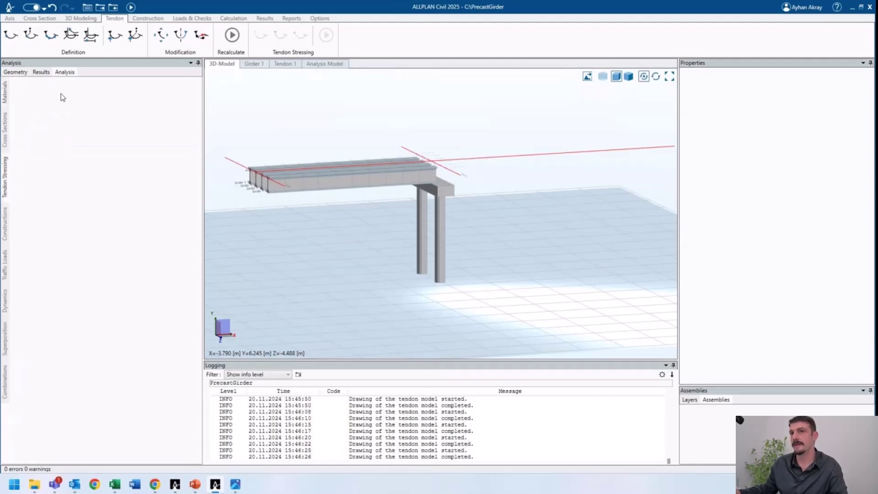
right_click(92, 95)
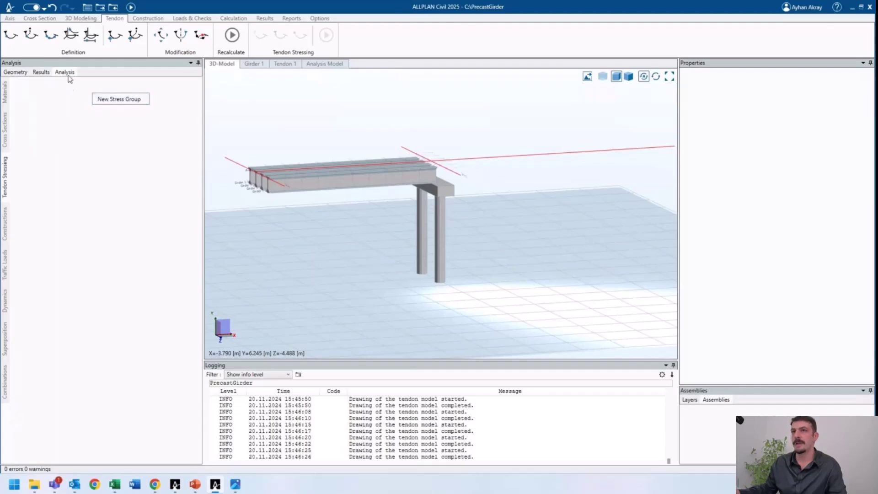
click(132, 100)
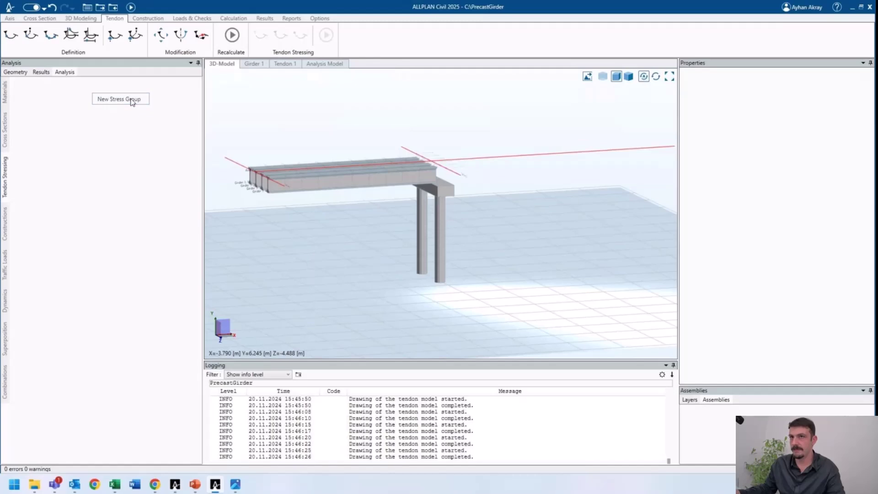
key(Return)
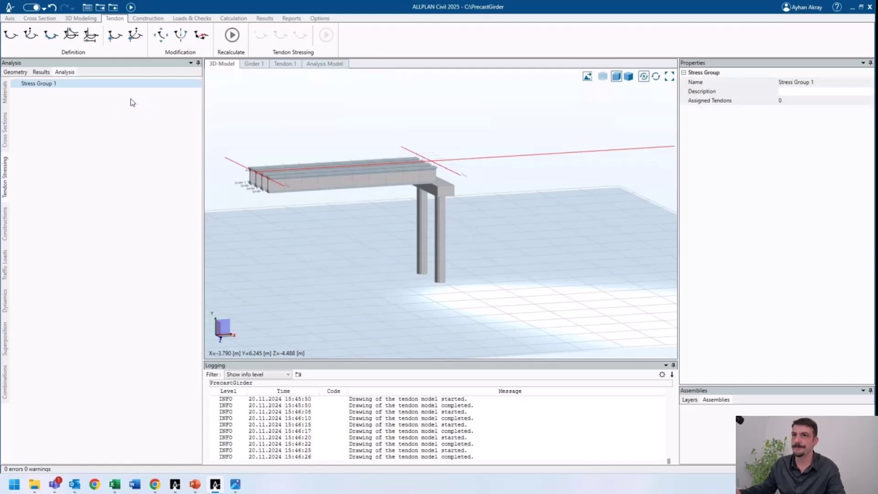
click(94, 85)
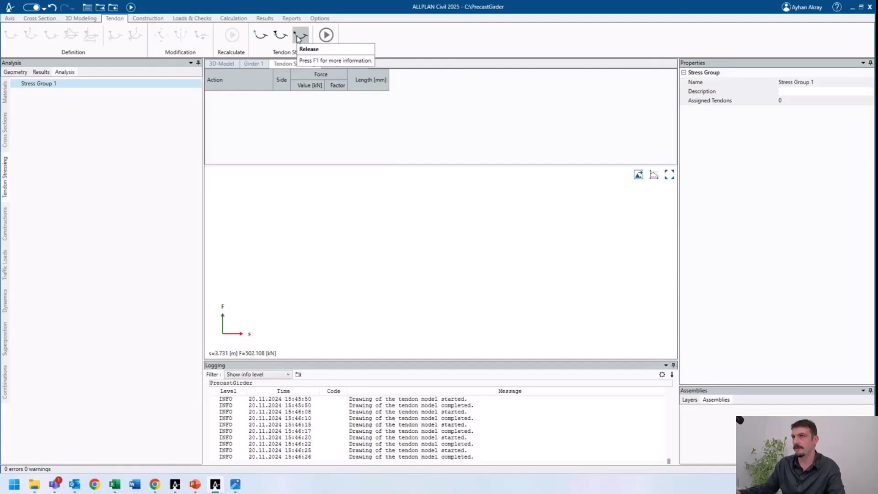
click(262, 35)
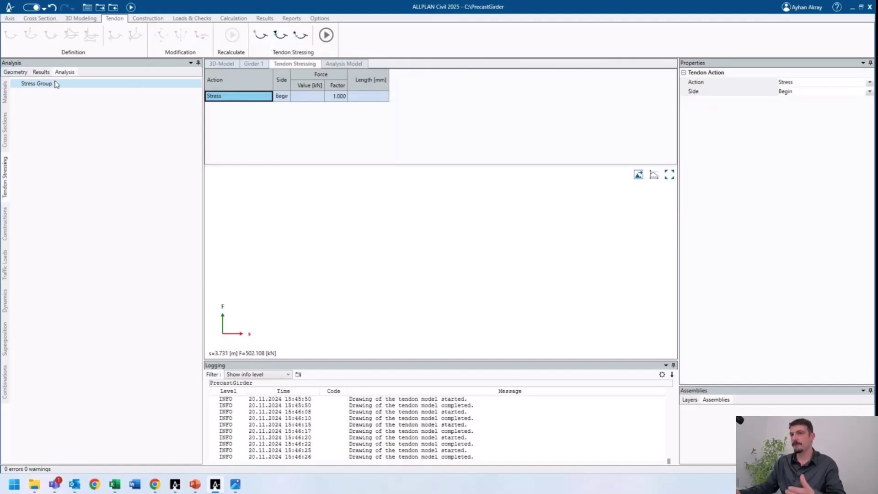
- Collapse the tendon groups, assign Tendon Groups 1 to 4 to Stress Group 1, and run the calculation
click(25, 73)
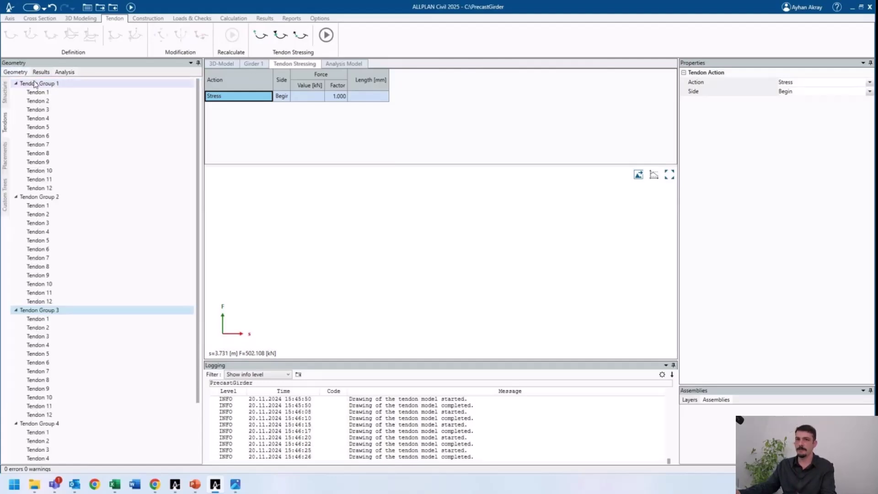
right_click(36, 83)
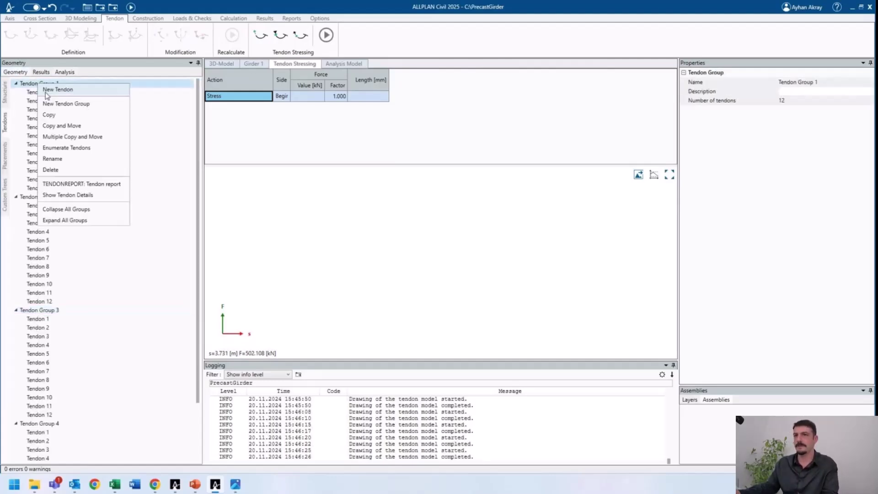
click(67, 211)
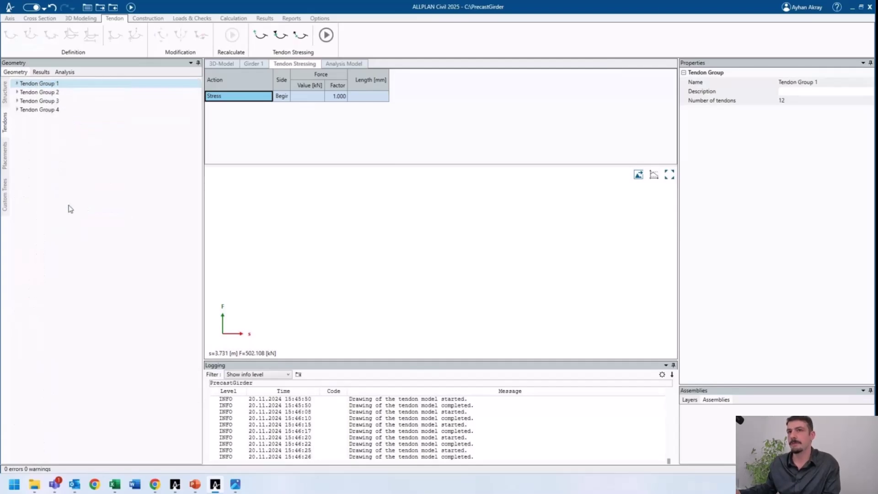
shift+click(55, 110)
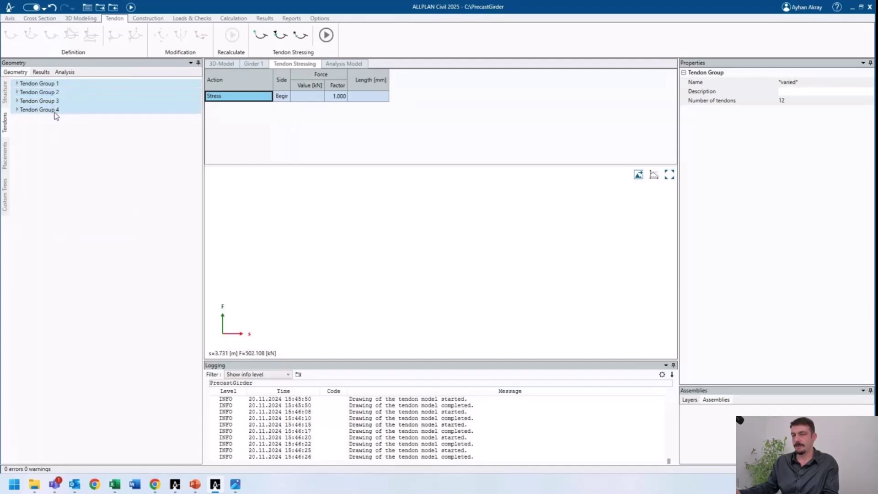
click(57, 85)
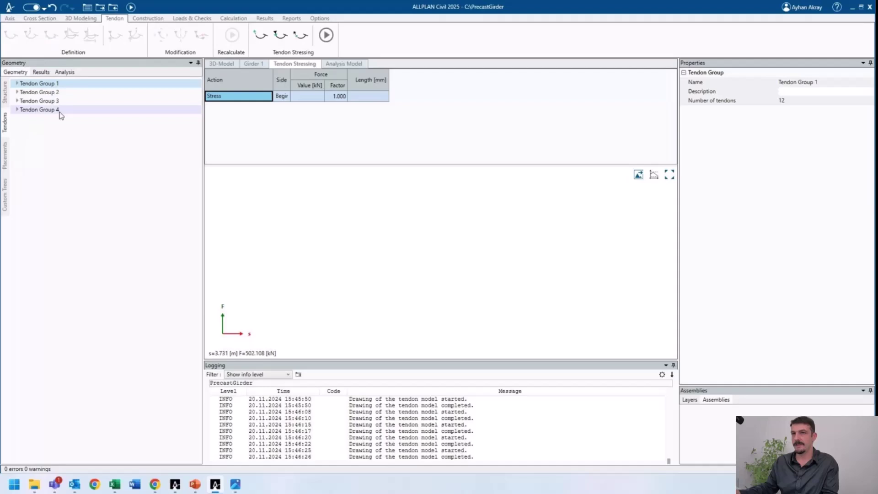
shift+click(59, 111)
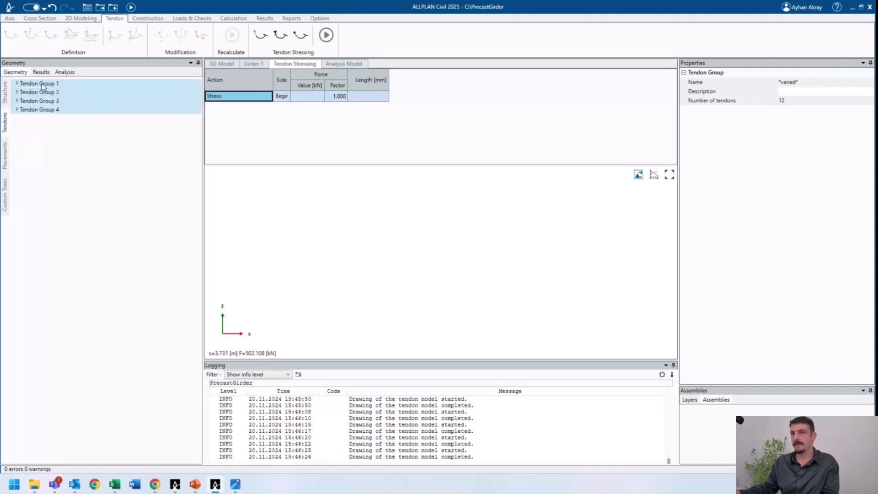
mouse_move(42, 87)
mouse_down()
mouse_move(72, 79)
mouse_move(54, 88)
mouse_up()
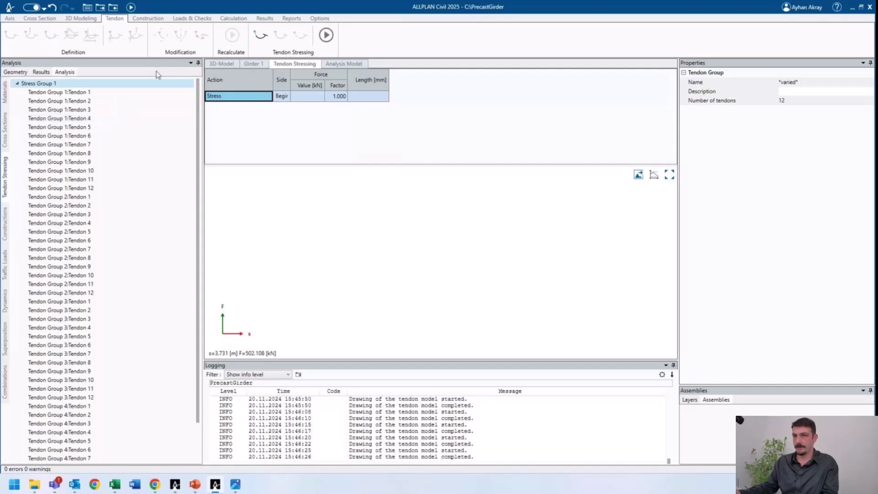
click(132, 7)
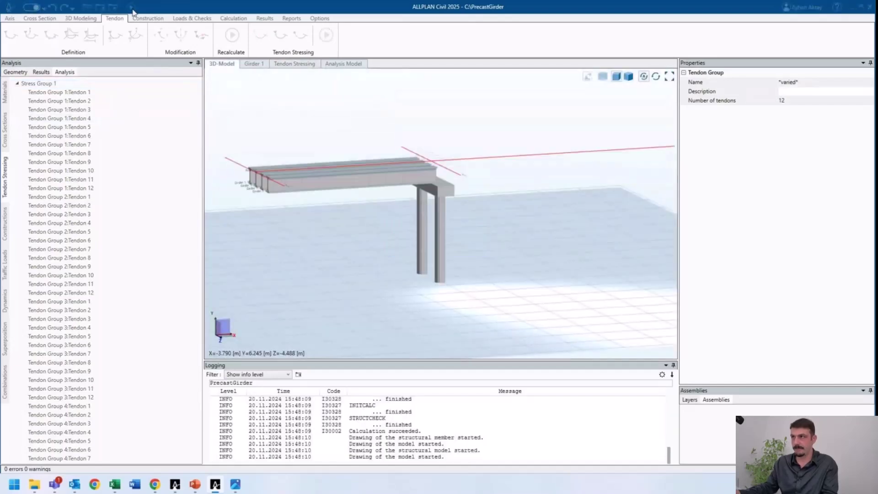
- Examine the stressing force diagrams of Tendon 1 and Tendon 2 in Tendon Group 1 against their material, debonded and transmission lengths
click(99, 93)
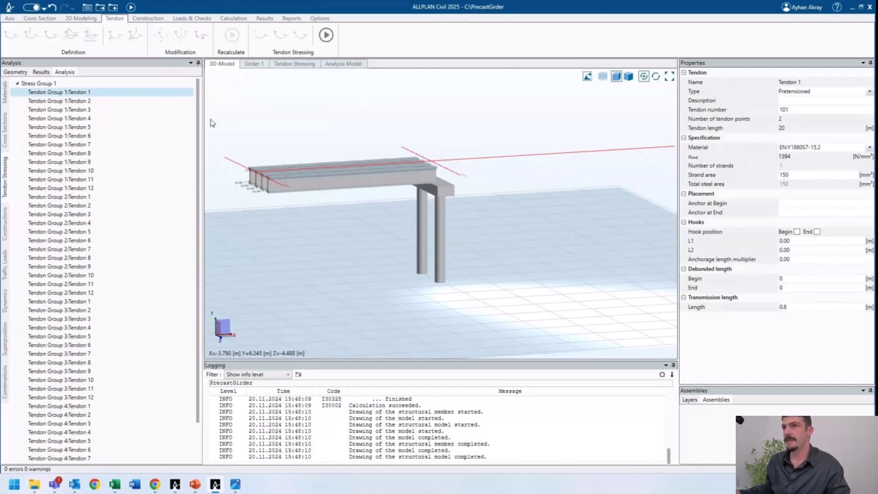
click(294, 64)
click(96, 93)
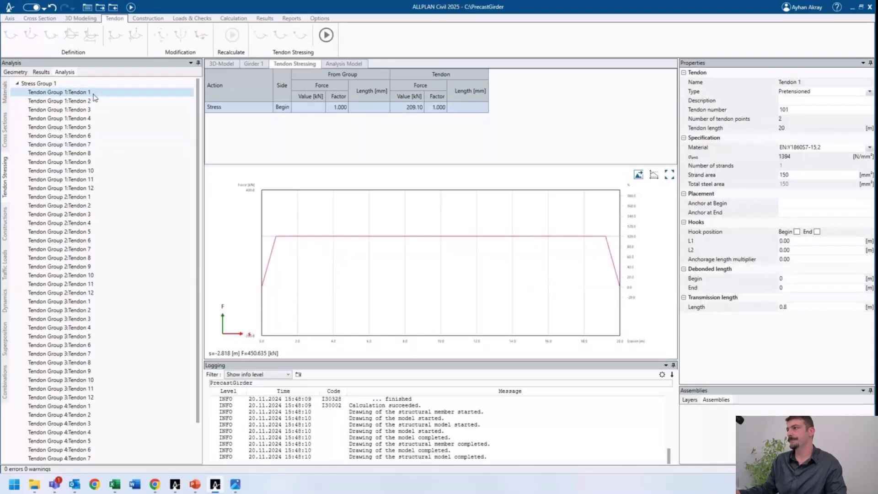
click(819, 147)
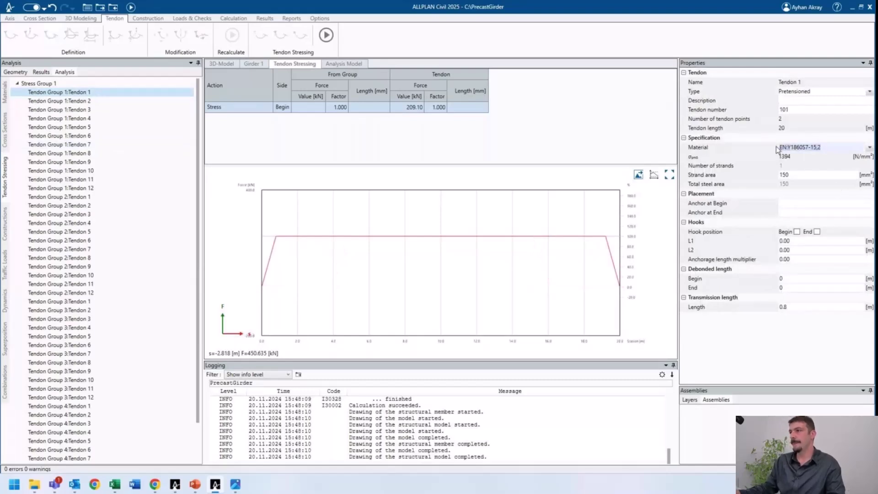
click(793, 307)
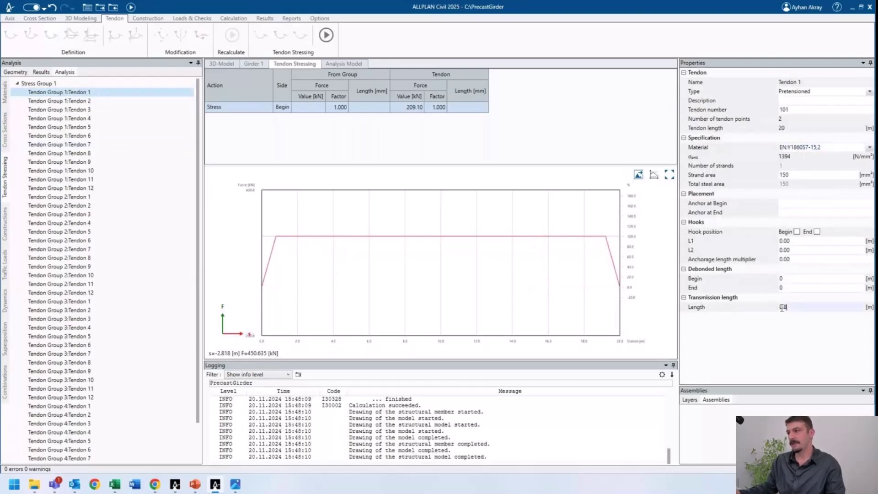
click(790, 279)
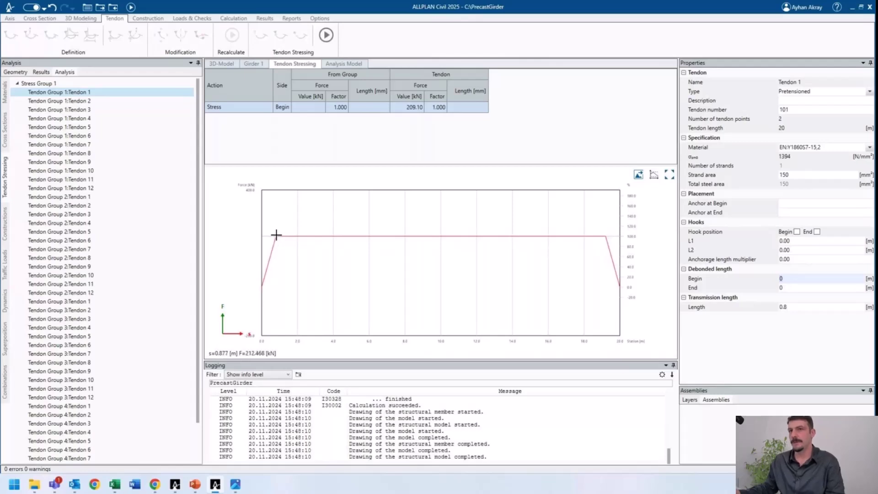
click(71, 102)
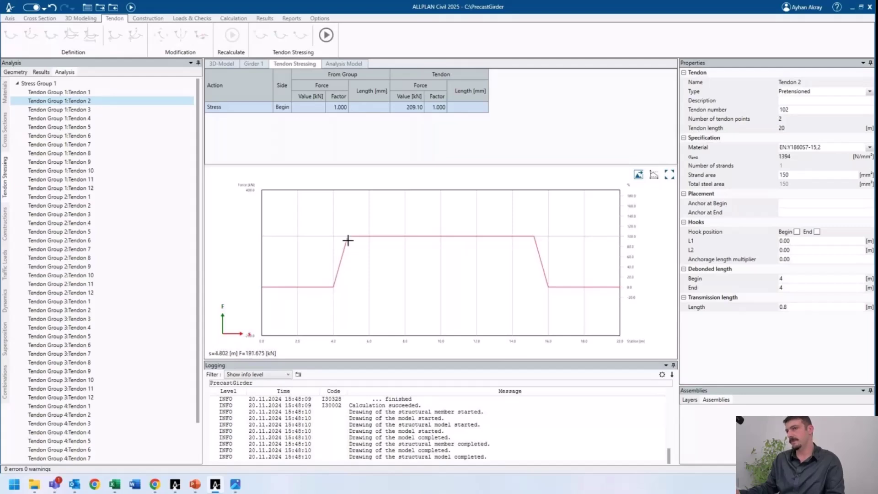
click(793, 278)
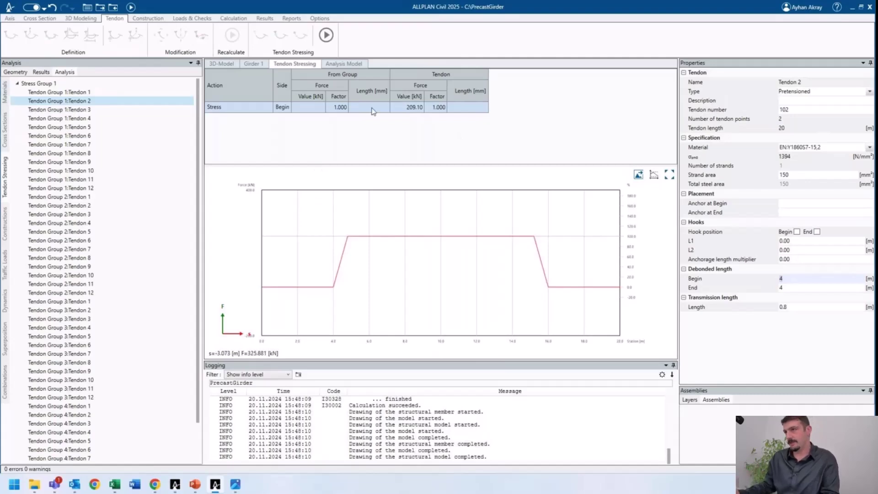
- Check σpm0 of prestressing steel Y1860S7-15,2, and review the strand area and stressing force of Tendon 2 in Tendon Group 1
click(5, 93)
click(50, 127)
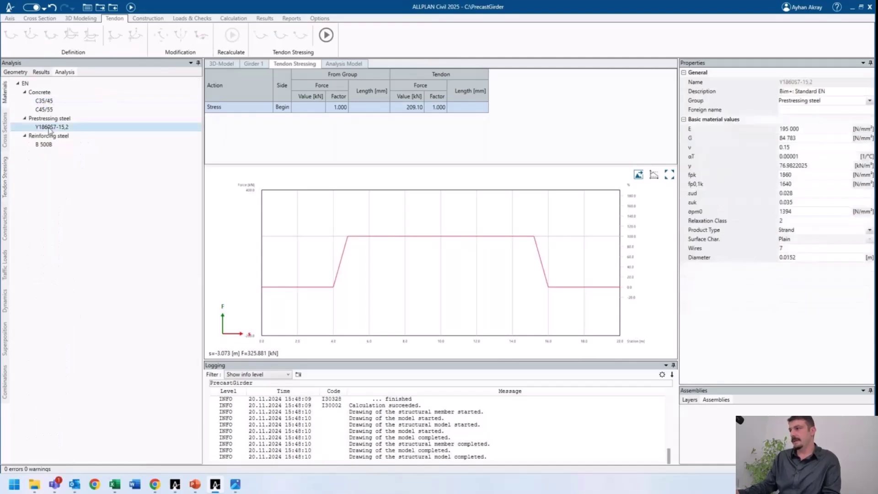
click(772, 214)
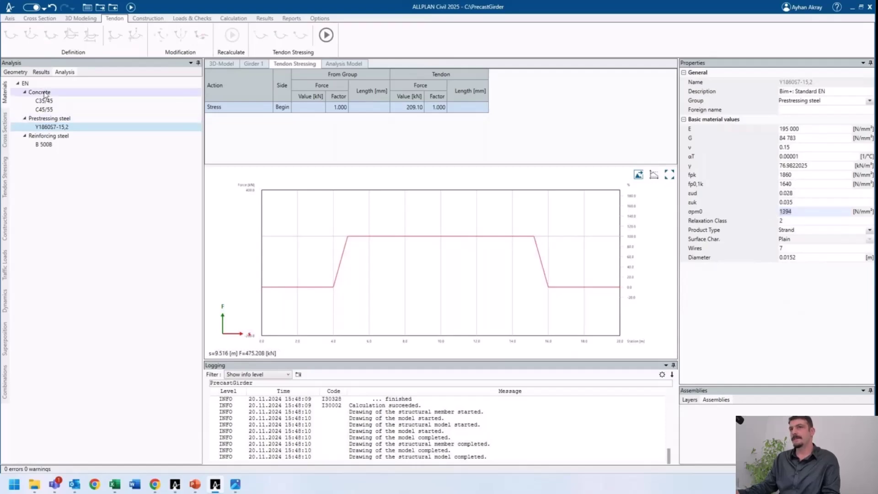
click(5, 183)
click(59, 101)
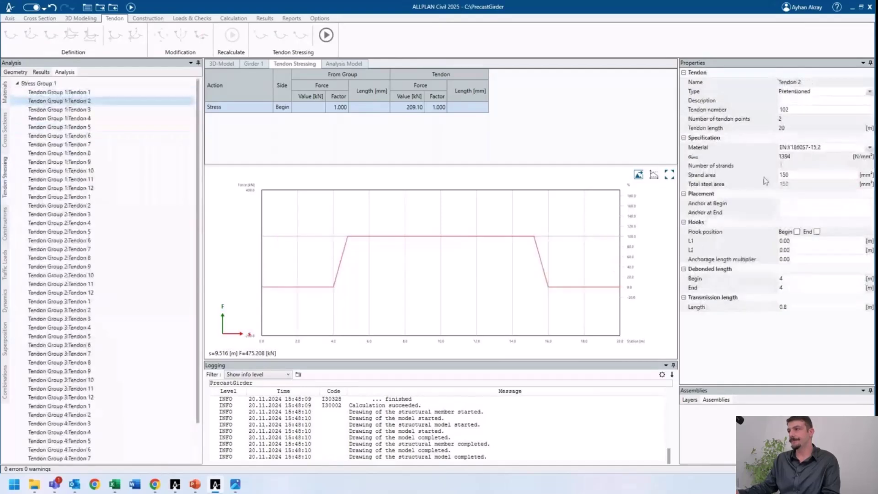
click(784, 174)
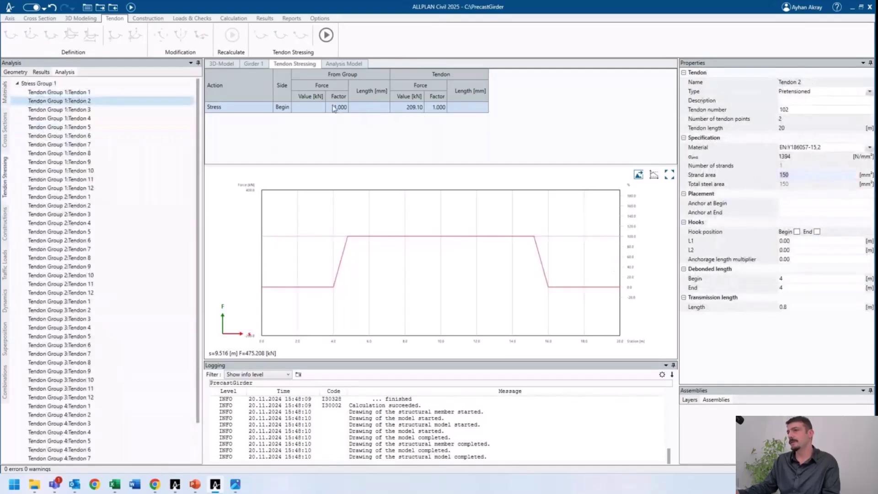
click(313, 108)
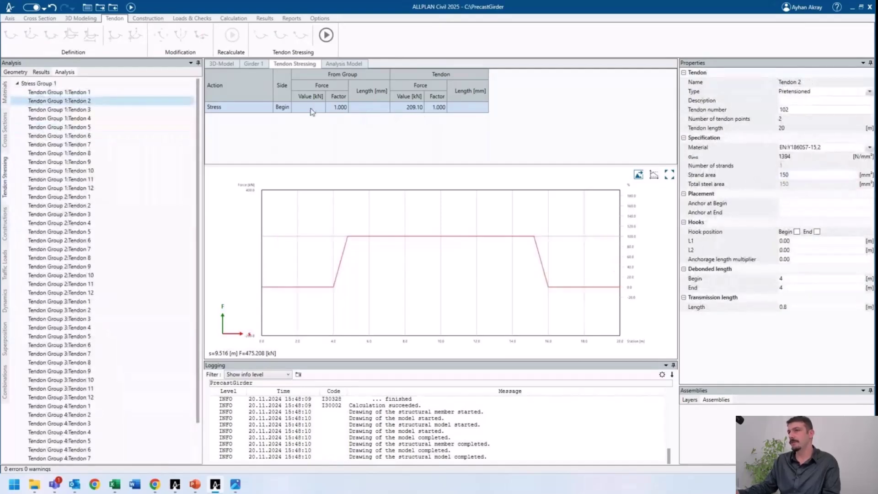
- Create a new precast construction template named PrecastTemplate in the analysis data
click(339, 108)
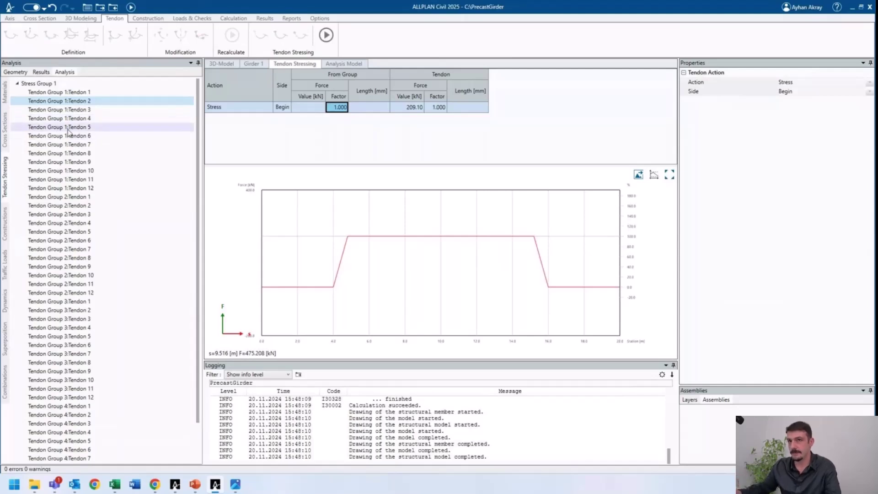
click(65, 72)
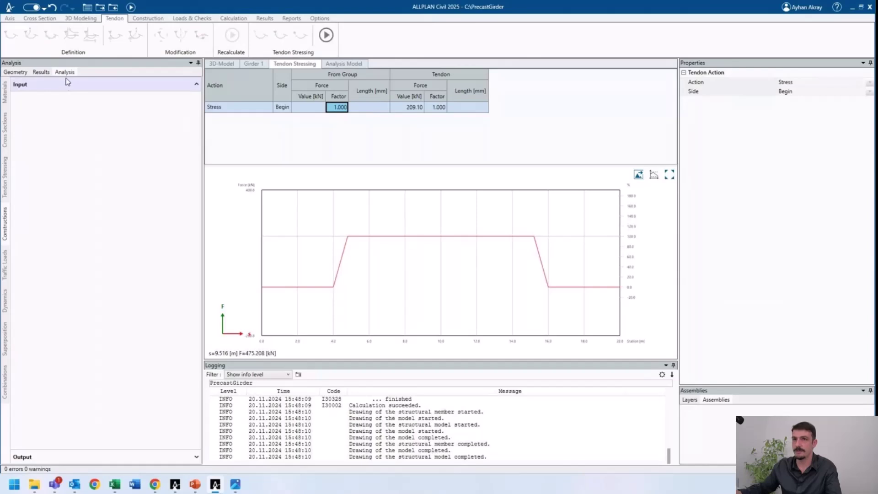
right_click(69, 114)
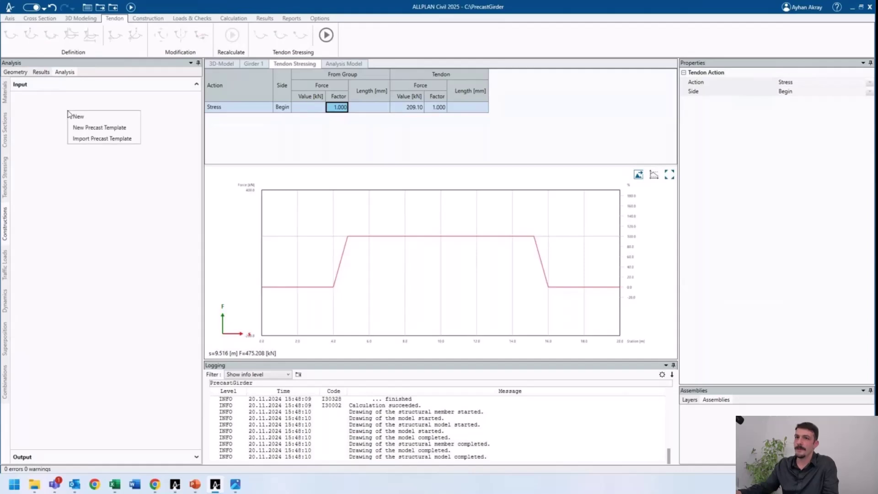
click(89, 130)
text(Pr)
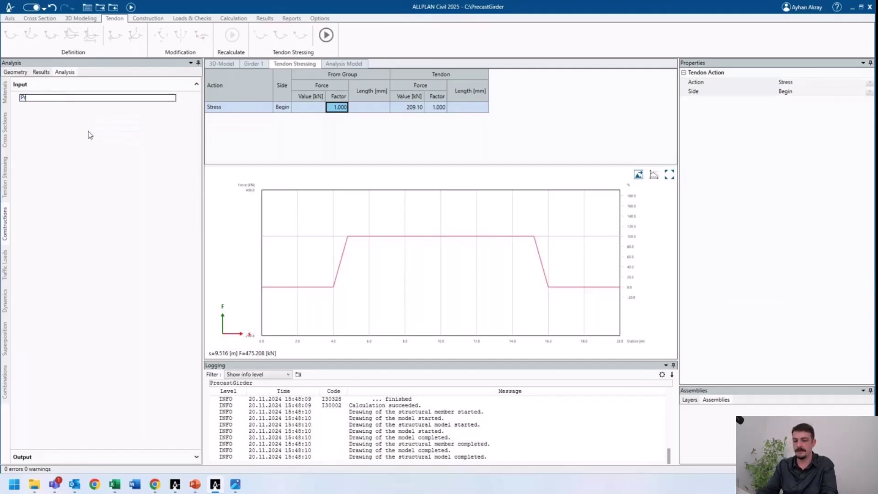
text(ecastTemplate)
key(Return)
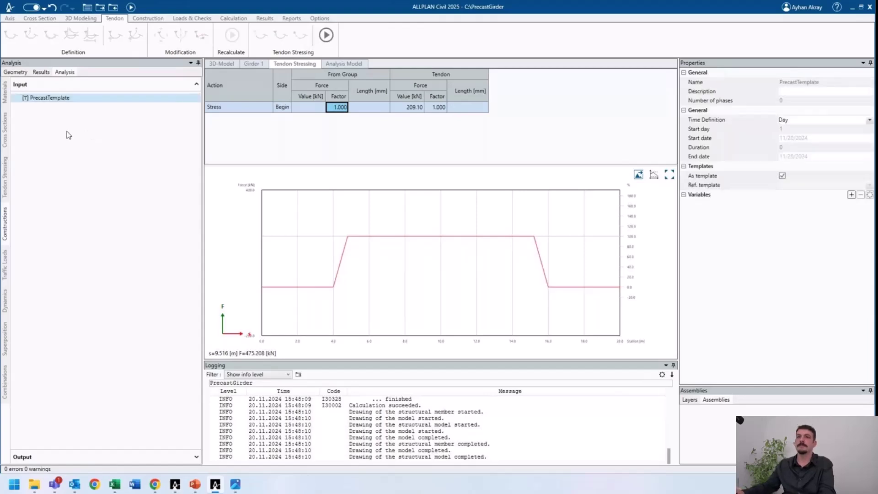
- Add two construction phases named Fabrication and Lift to PrecastTemplate
right_click(51, 101)
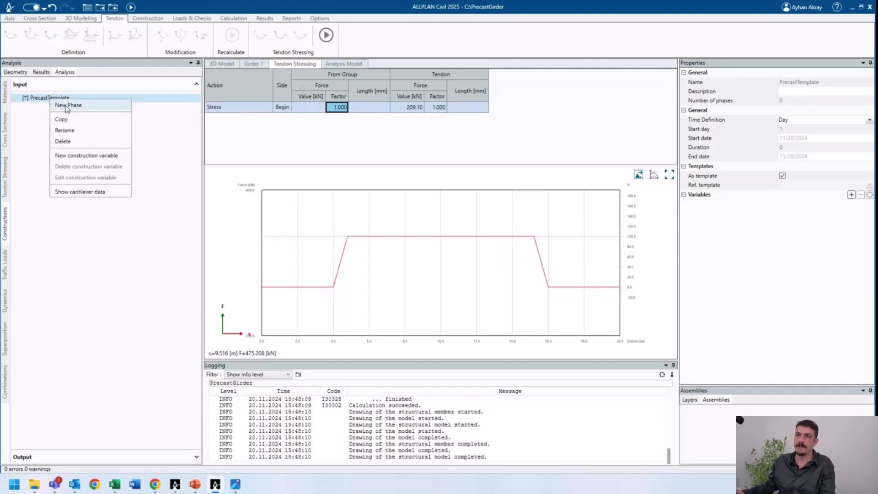
click(68, 106)
text(Fabrication)
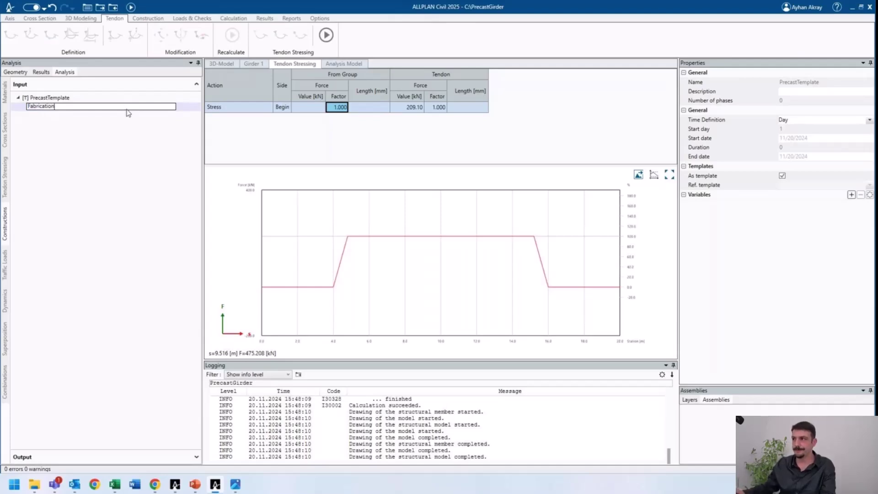
key(Return)
click(26, 102)
right_click(53, 98)
click(69, 107)
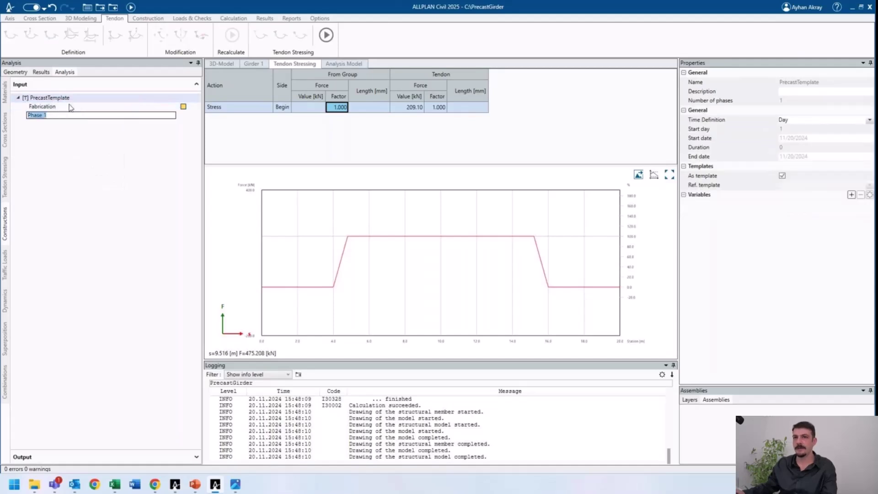
text(Lift)
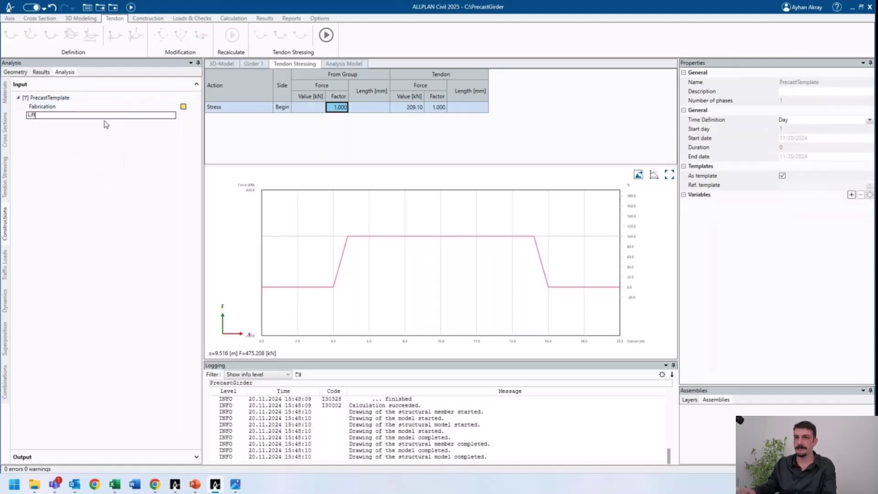
key(Return)
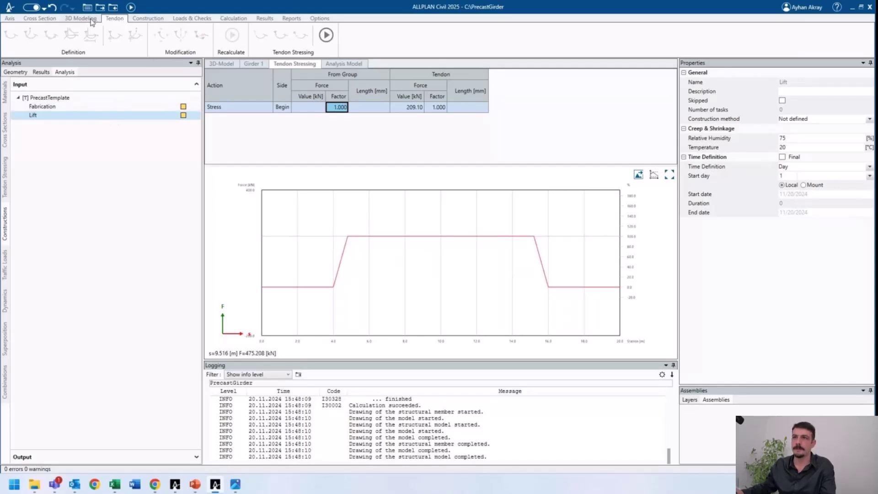
- Open the Fabrication phase and add two SUPPORTAT tasks for creating temporary supports
click(226, 65)
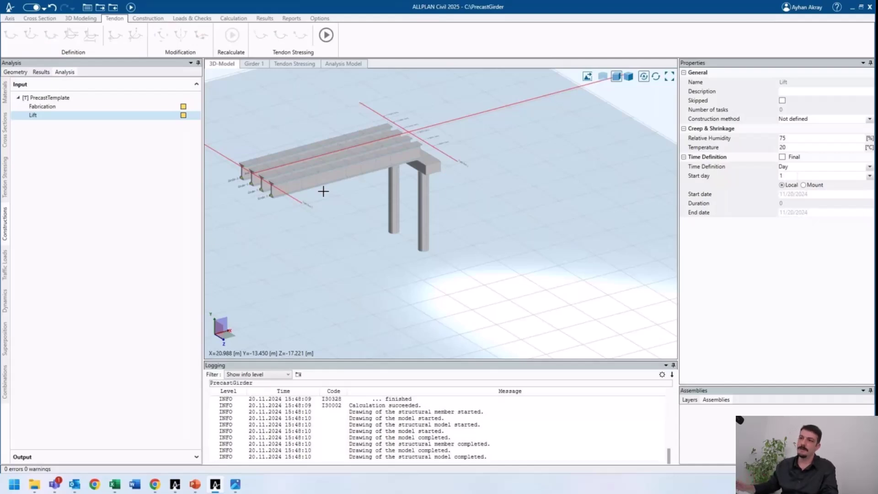
middle_drag(300, 183, 308, 182)
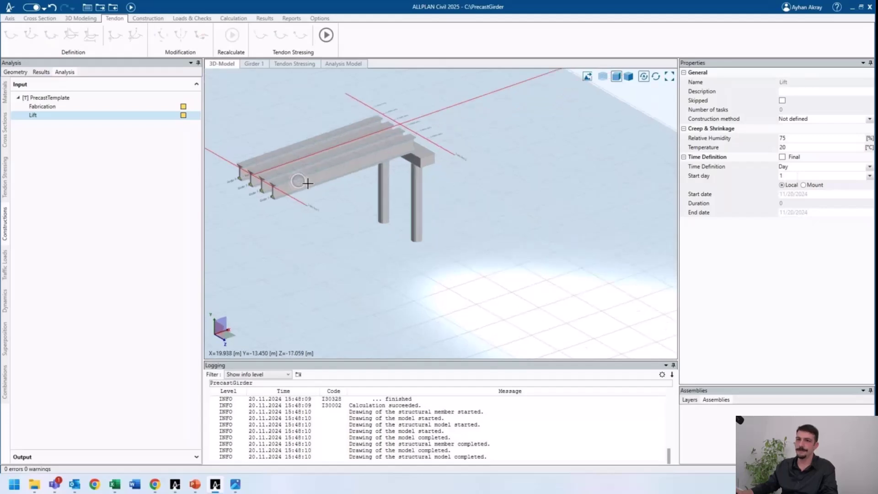
click(80, 107)
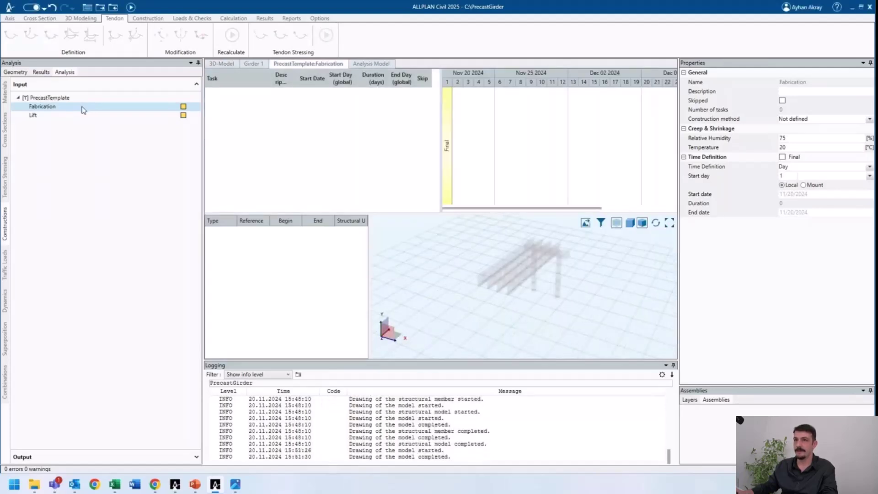
click(152, 19)
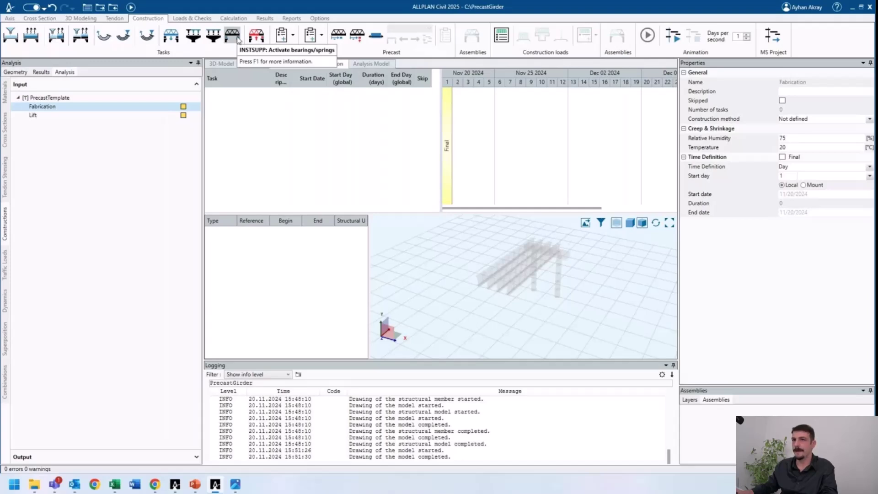
click(337, 37)
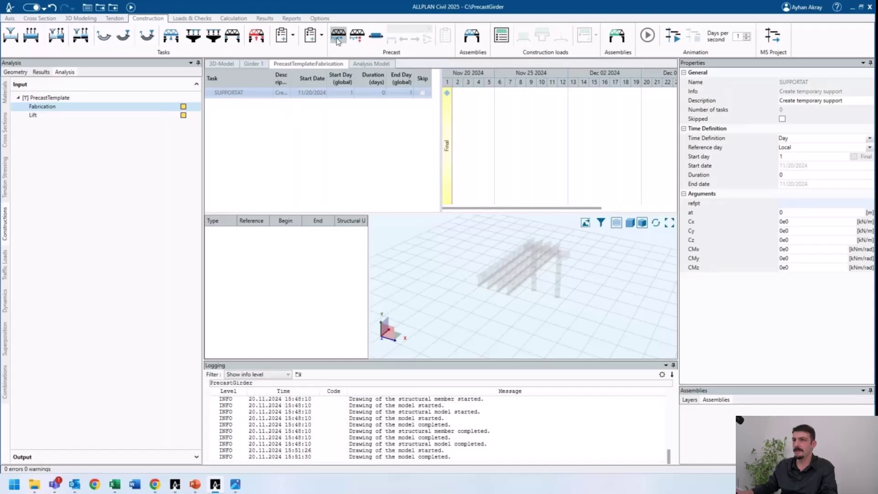
click(337, 39)
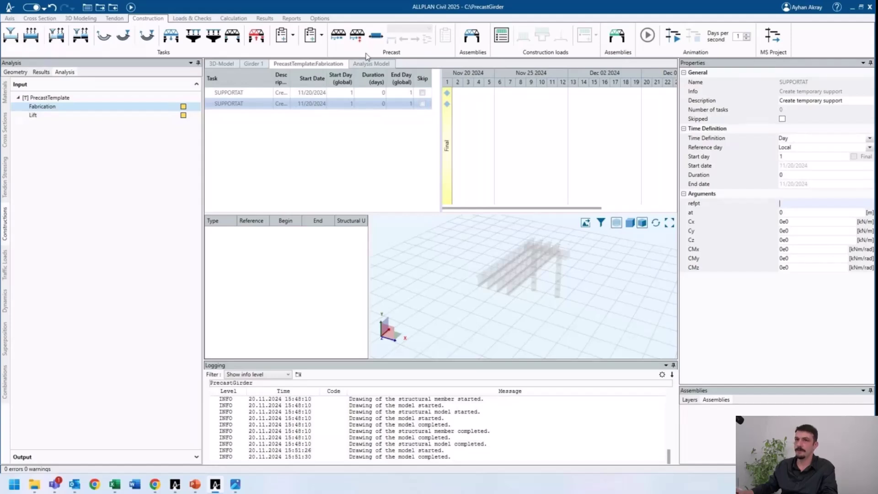
- Add two REMOVALAT tasks for removing temporary supports and two SUPPORTAT tasks for creating new ones to the Lift phase
click(67, 117)
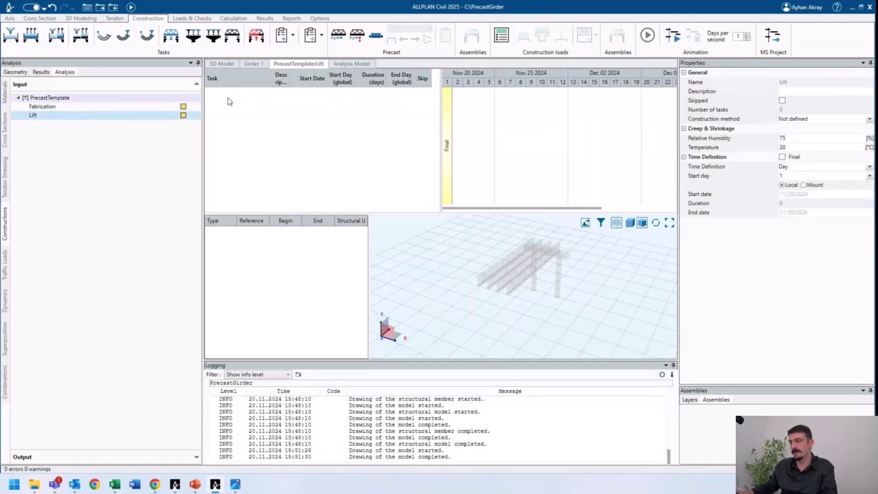
click(362, 42)
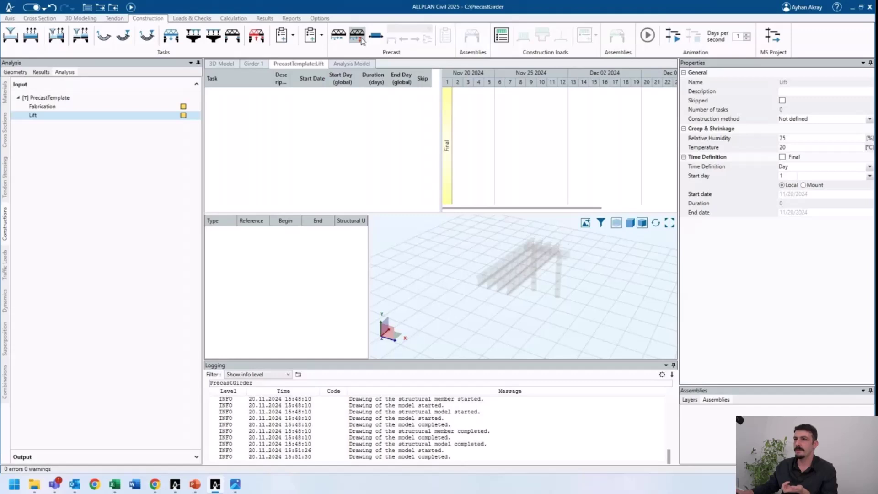
click(362, 42)
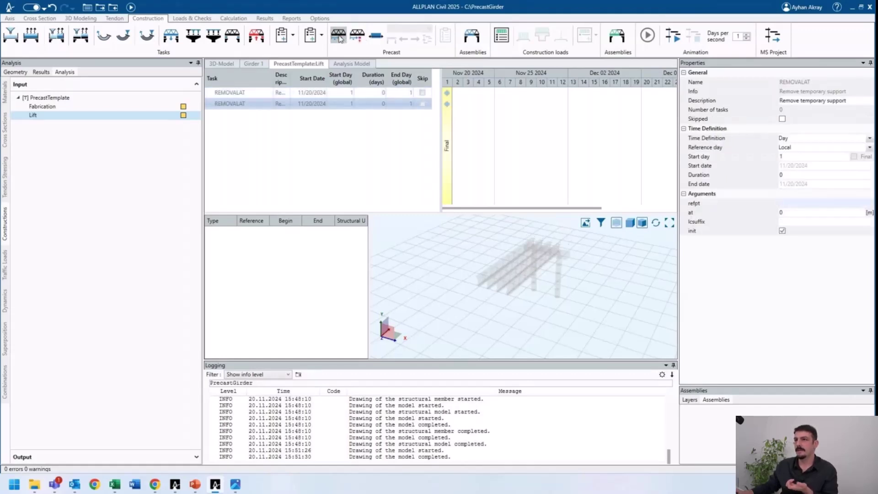
click(340, 40)
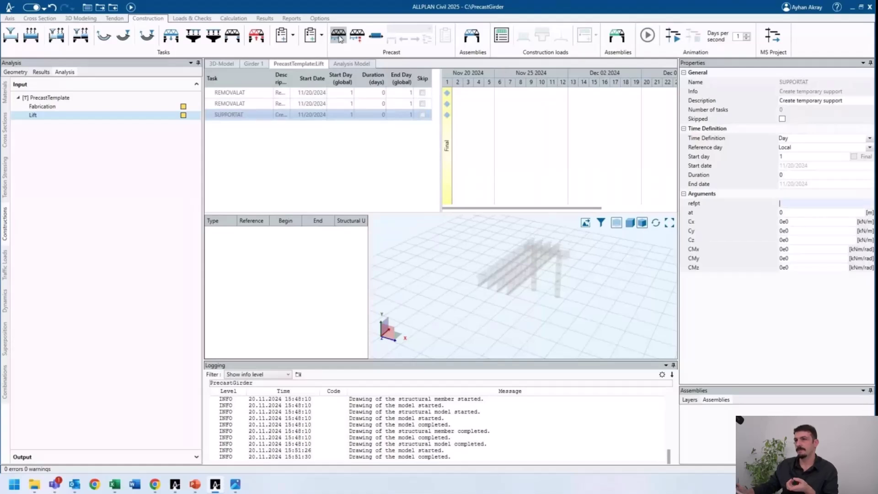
click(339, 40)
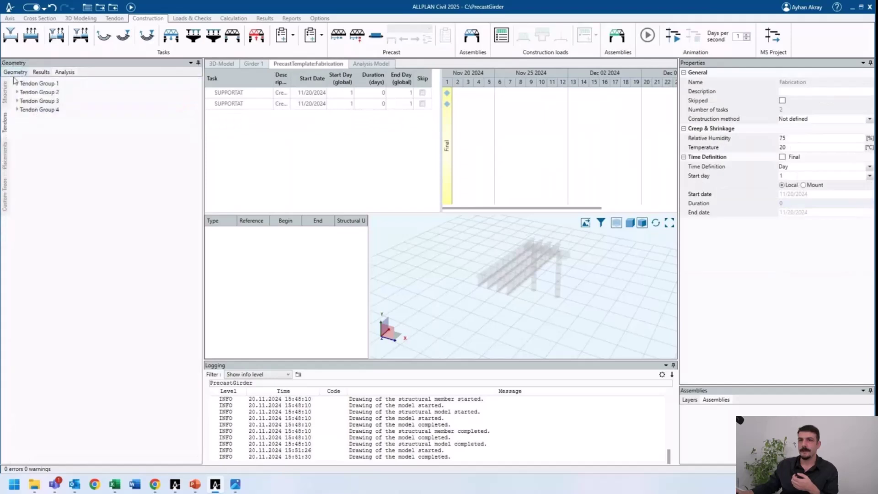
- Open the Girder cross section for editing from the structure geometry and show the cross-section tools
click(6, 88)
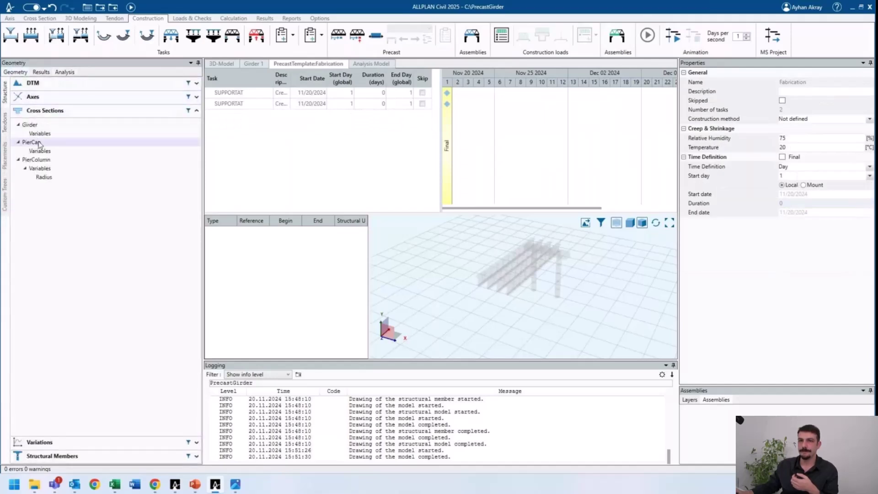
double_click(29, 125)
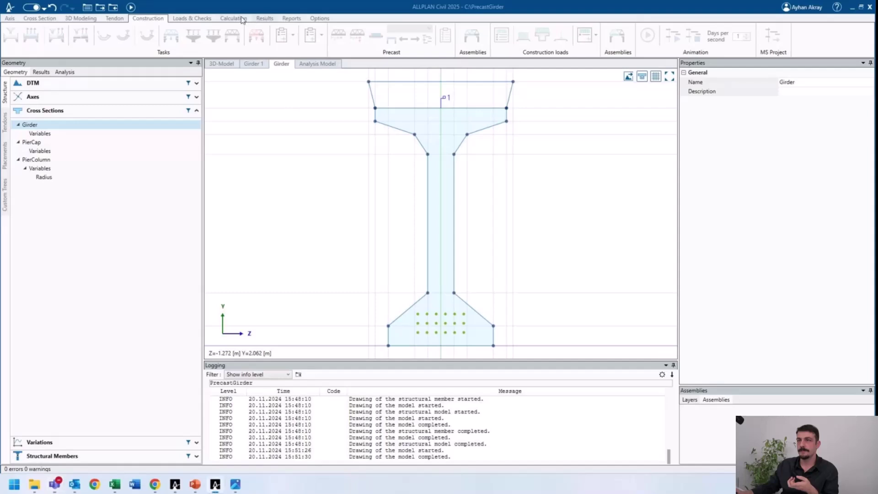
click(265, 19)
click(201, 19)
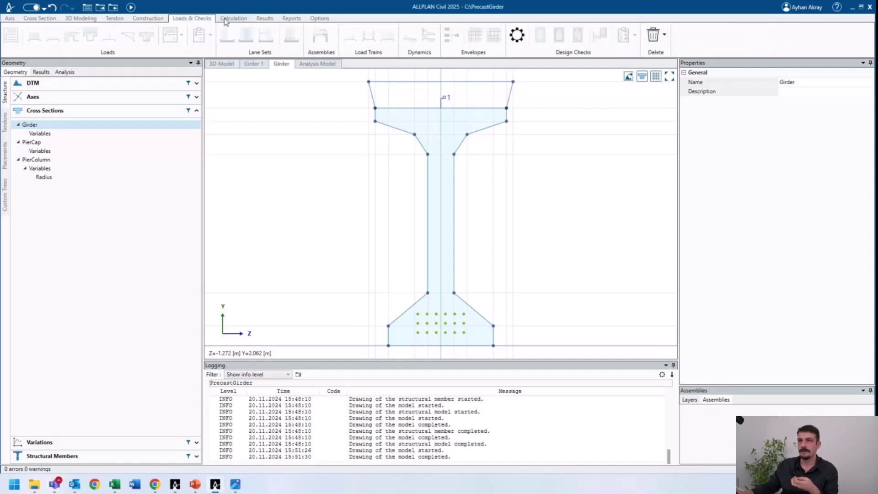
click(227, 21)
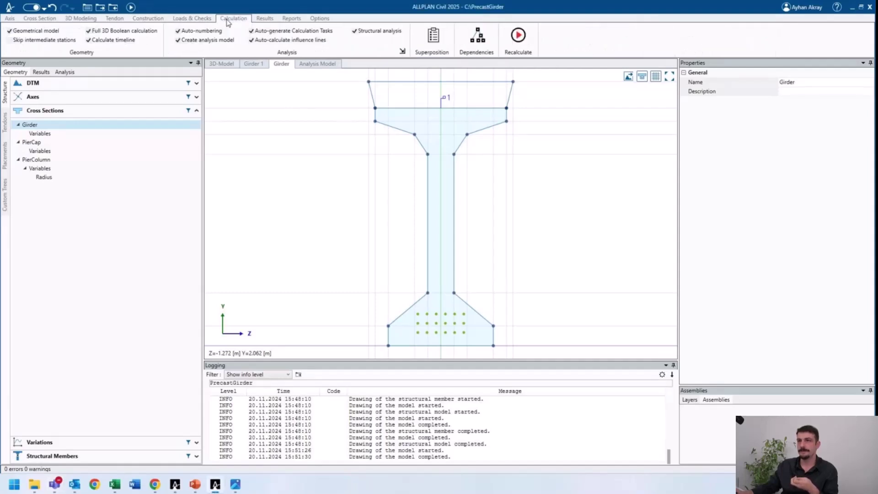
click(197, 20)
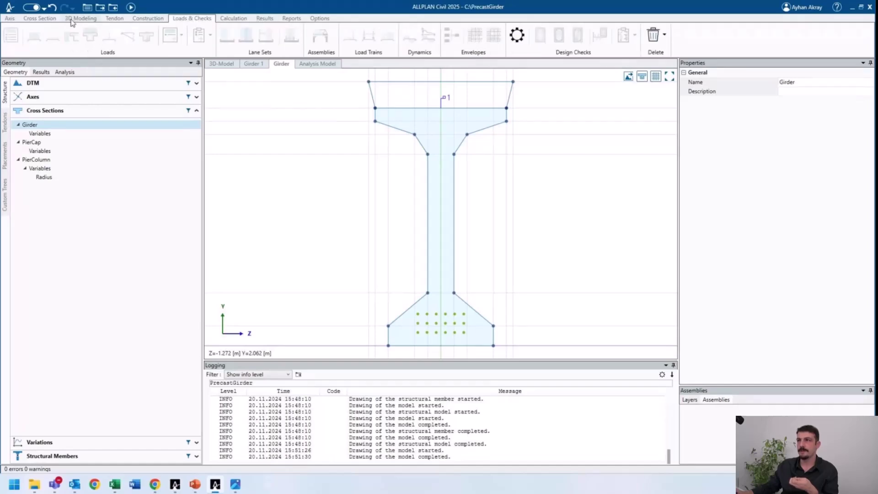
click(50, 20)
- Place reference points on the girder's vertical axis at its bottom edge and at the top of the top flange
click(450, 36)
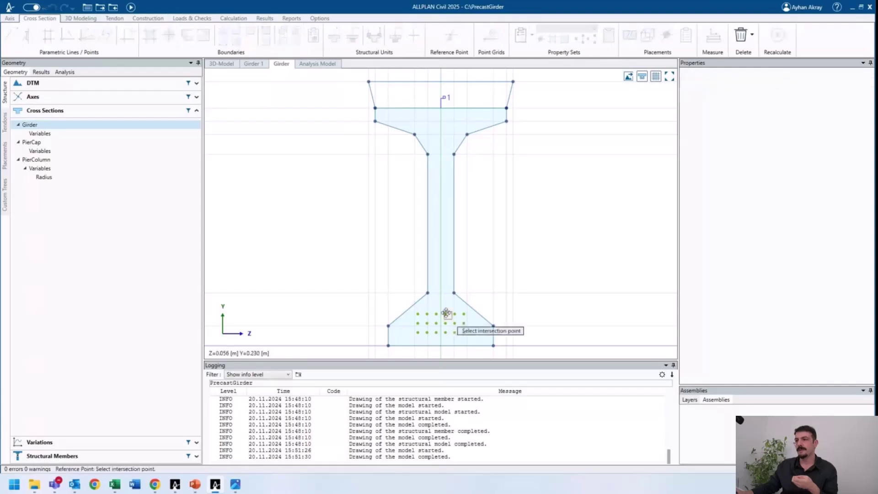
middle_drag(449, 321, 440, 261)
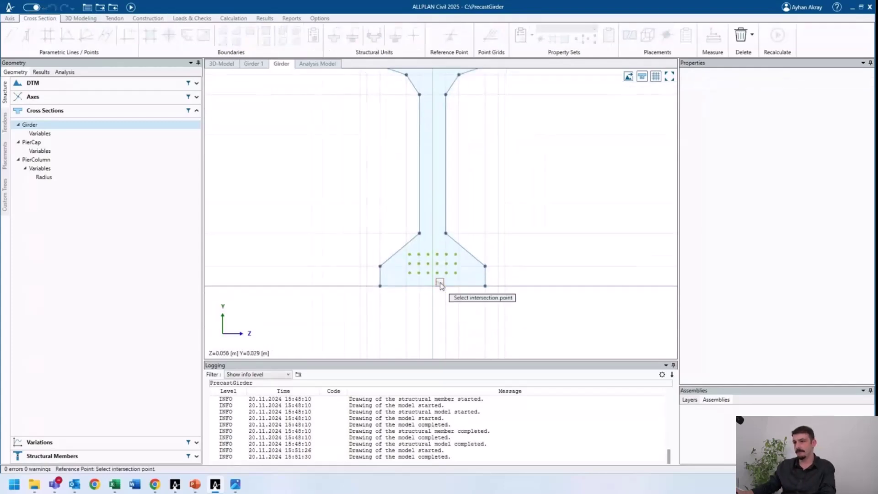
scroll(440, 283, up, 2)
middle_drag(448, 114, 448, 256)
middle_drag(431, 138, 428, 222)
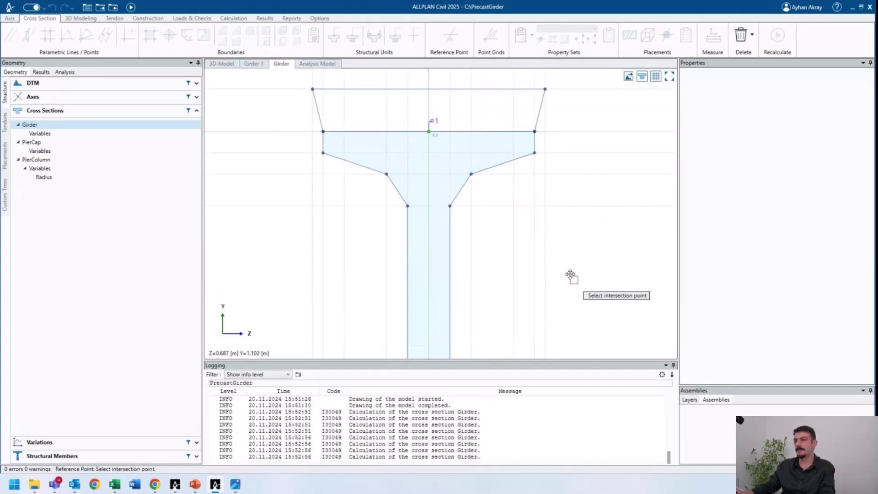
middle_drag(572, 276, 541, 122)
key(Escape)
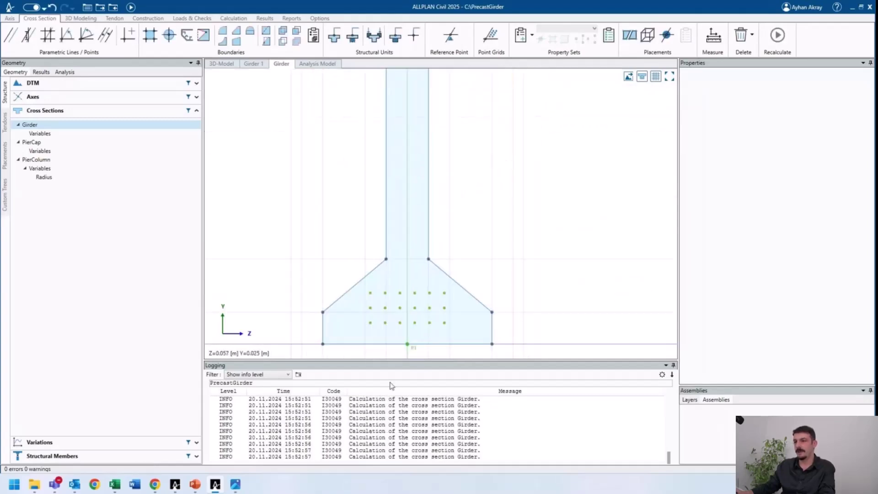
- Rename the reference point at the girder's bottom edge as P_bott
right_click(408, 347)
click(436, 304)
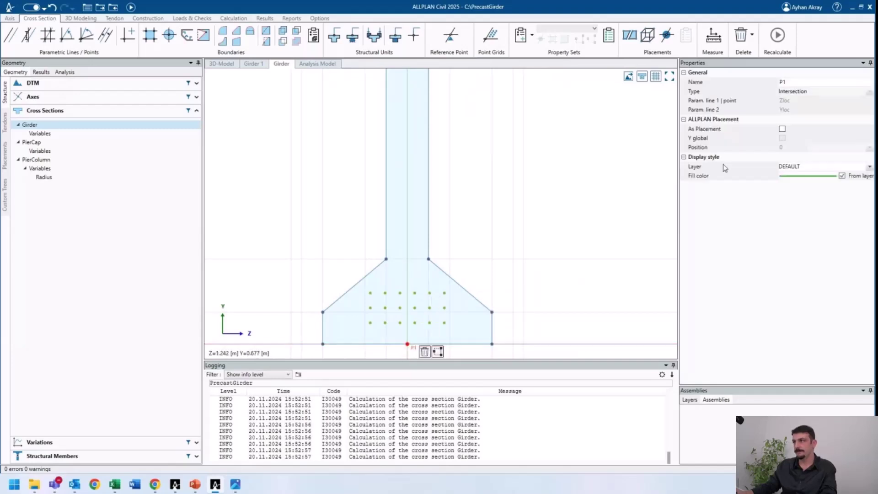
click(794, 85)
key(BackSpace)
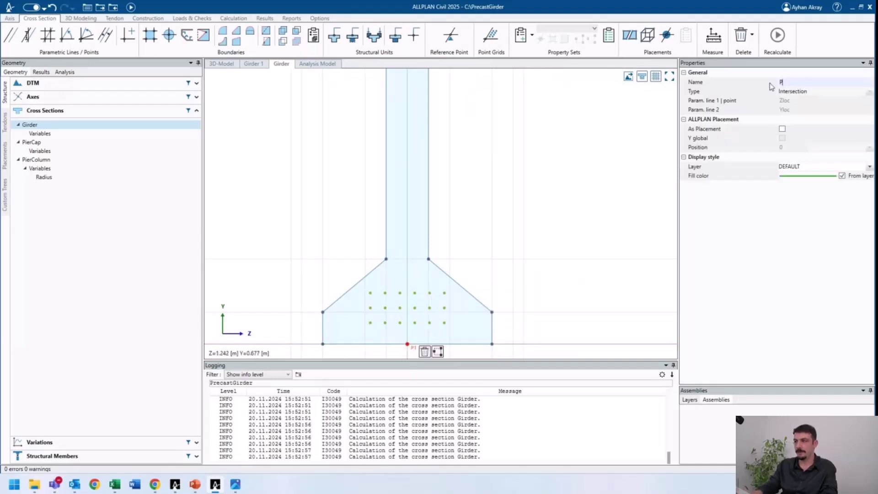
text(_bott)
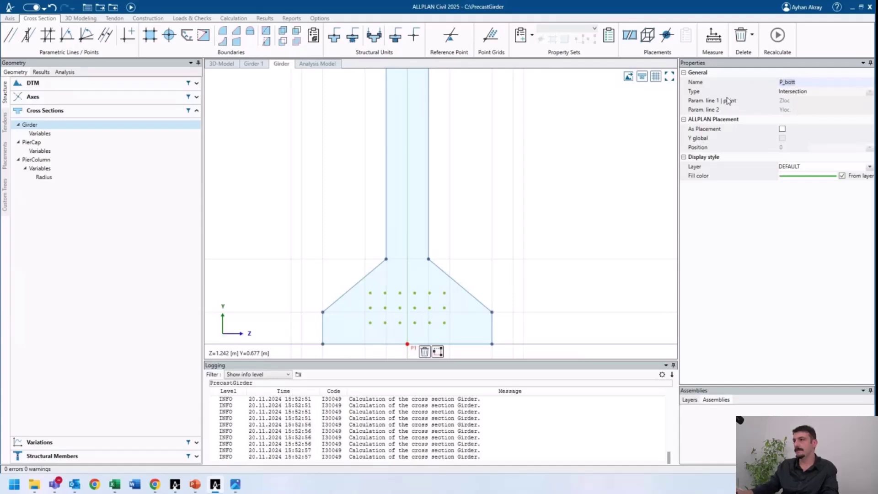
click(629, 166)
- Rename the reference point at the top of the girder's top flange as P_top
middle_drag(487, 87, 508, 322)
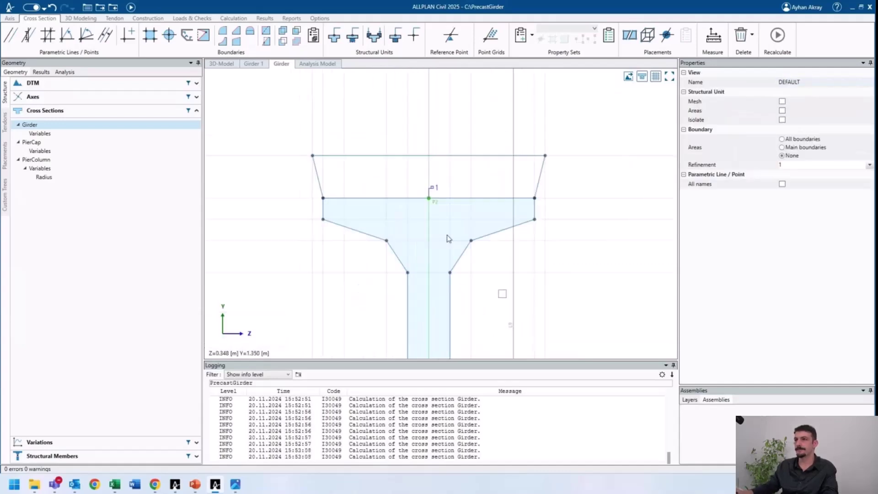
click(430, 199)
click(454, 228)
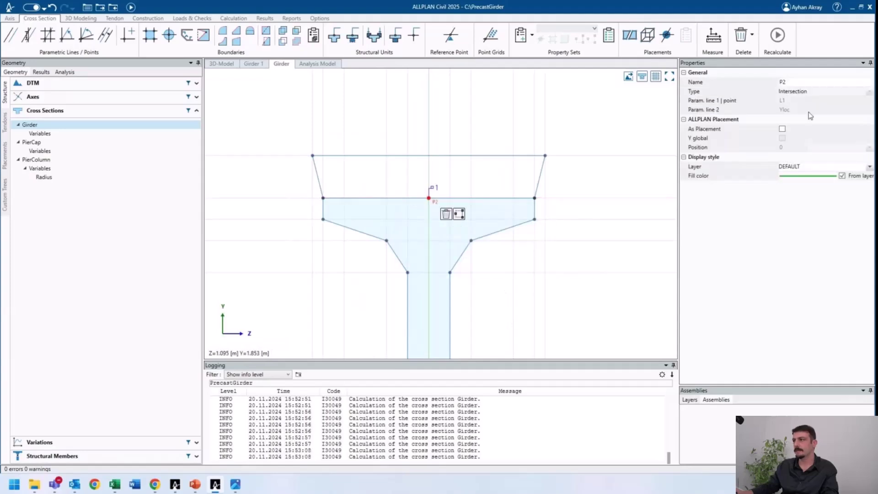
click(783, 81)
text(P_t)
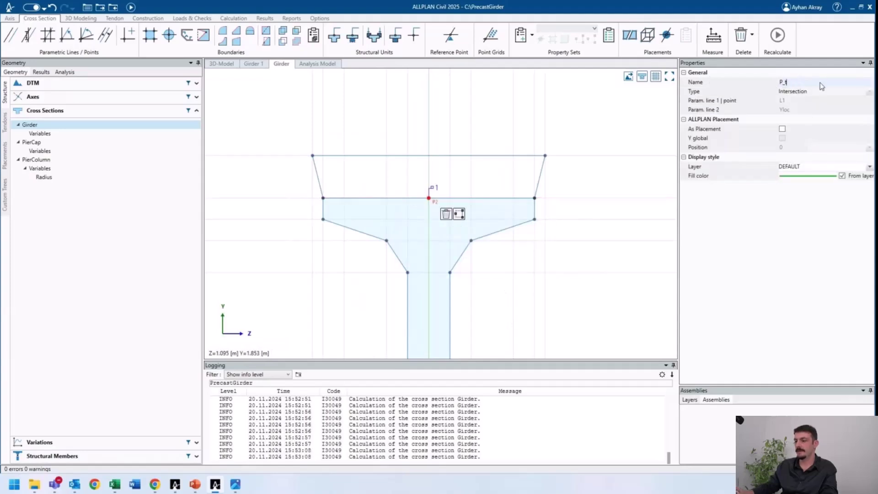
text(op)
key(Return)
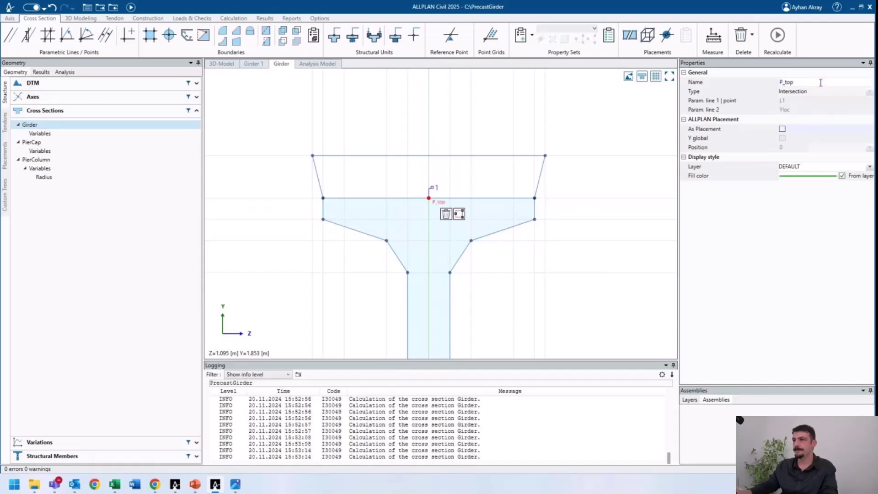
- Check the Girder cross section down to its bottom reference point, and open the Fabrication construction schedule of PrecastTemplate
click(583, 300)
middle_drag(429, 249, 427, 176)
scroll(428, 176, down, 4)
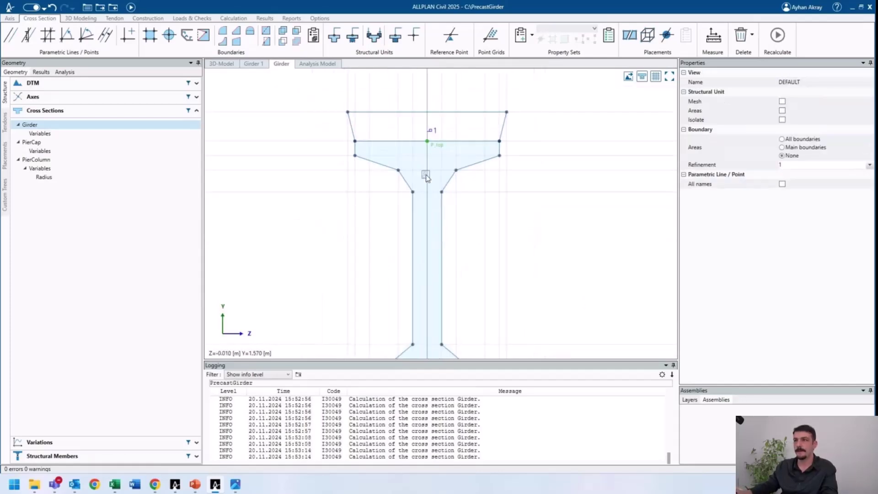
middle_drag(498, 293, 451, 160)
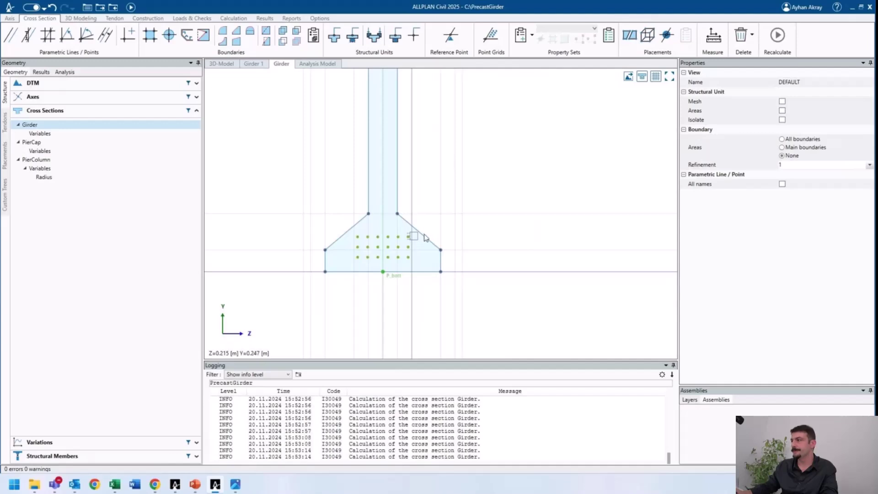
click(101, 111)
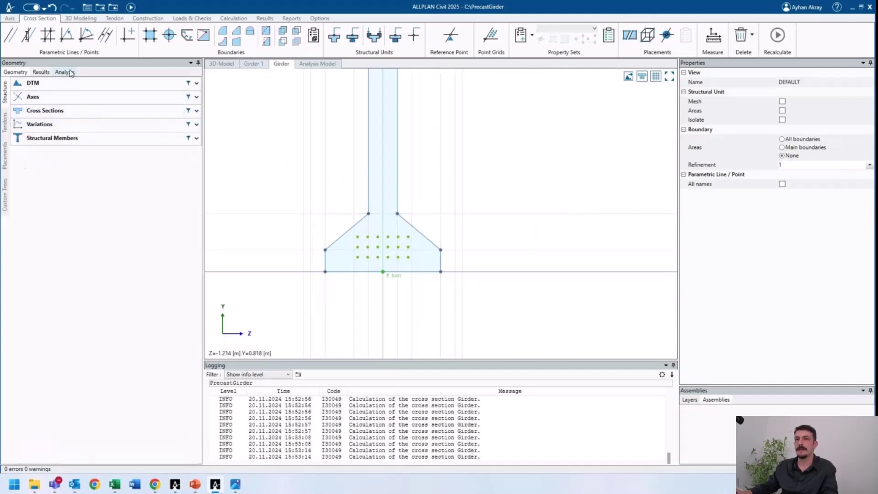
click(69, 72)
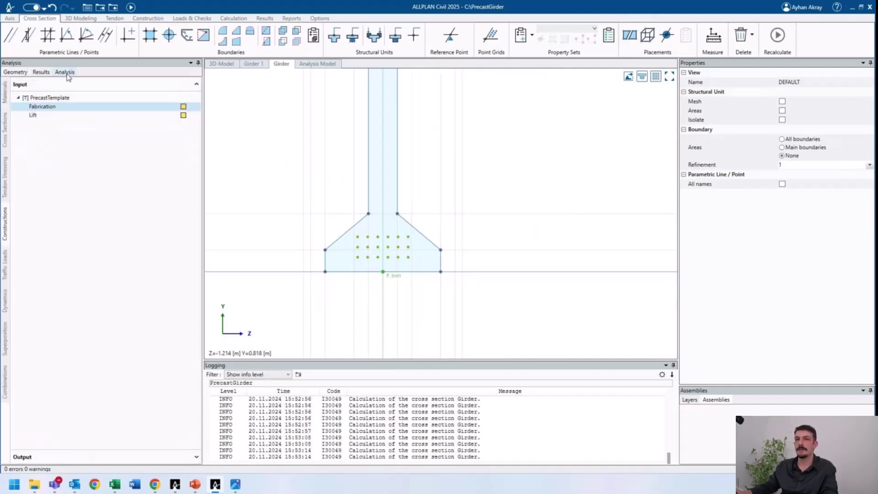
double_click(54, 106)
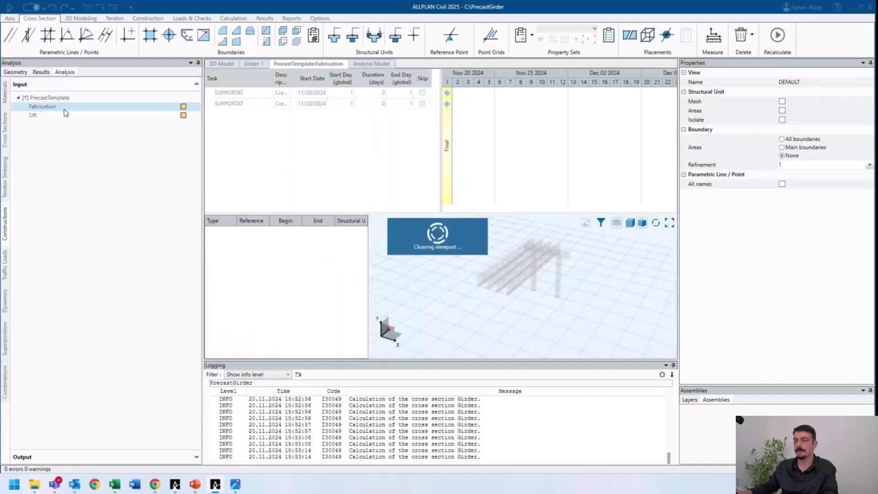
- Set the reference point of the first SUPPORTAT task to P_bott
click(258, 95)
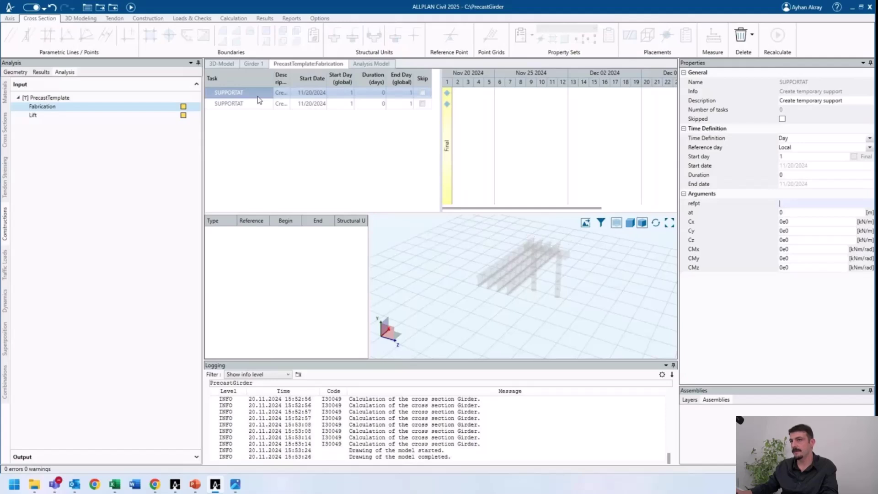
click(791, 204)
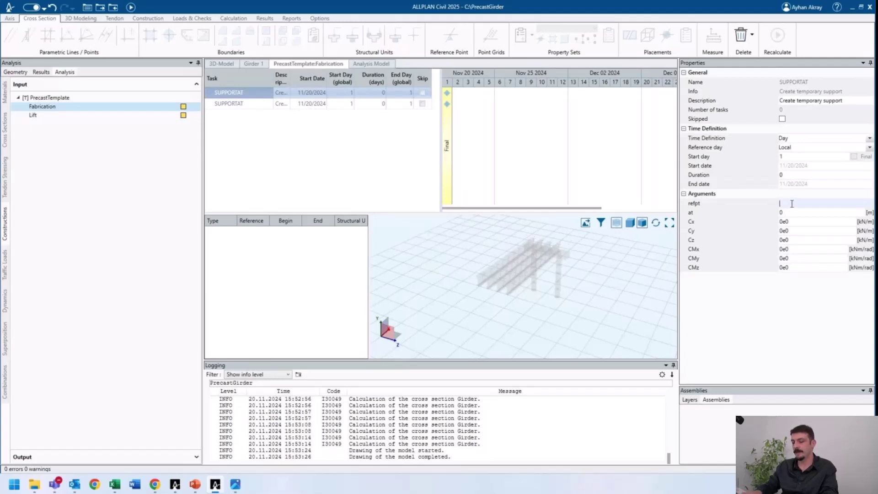
text(P_bott)
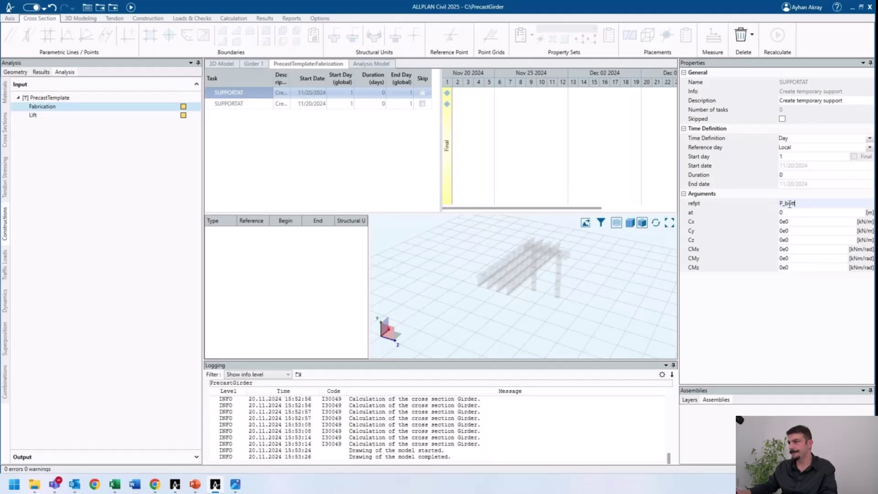
click(802, 214)
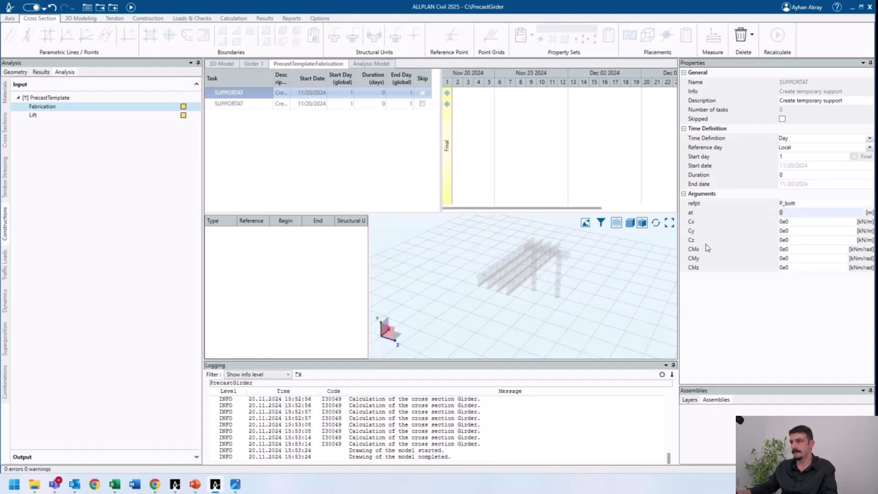
middle_drag(533, 288, 458, 292)
scroll(458, 292, up, 2)
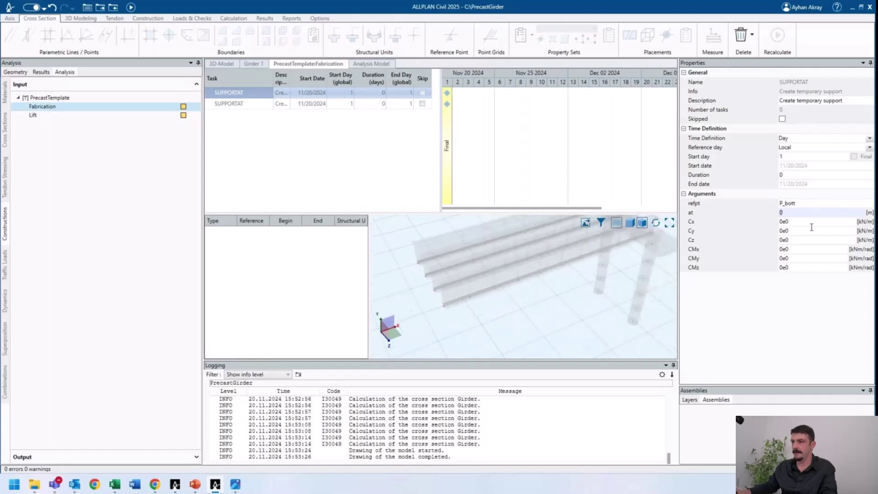
- Set the translational stiffnesses Cx, Cy and Cz of the first temporary support to 1e10 kN/m
click(756, 222)
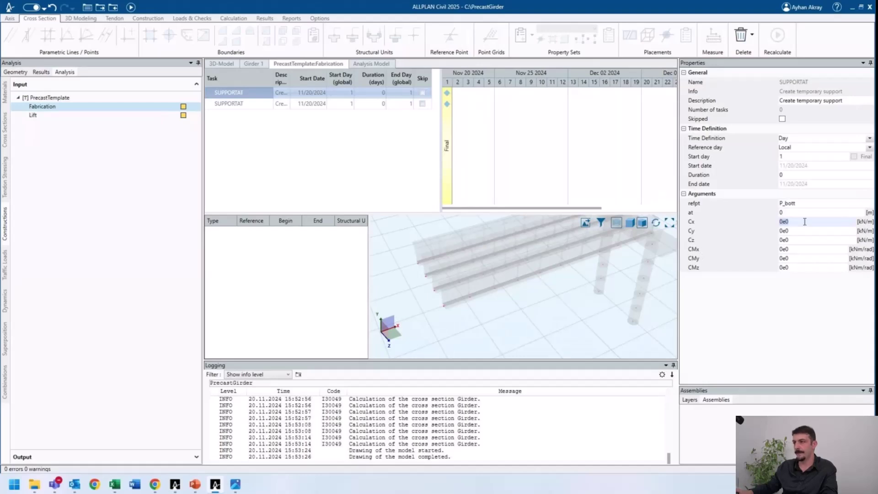
text(1e10)
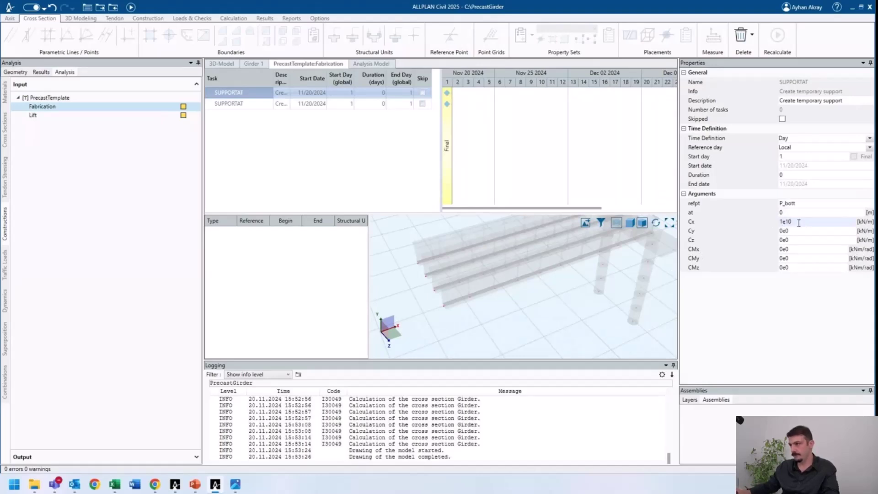
key(Tab)
text(1e10)
click(798, 240)
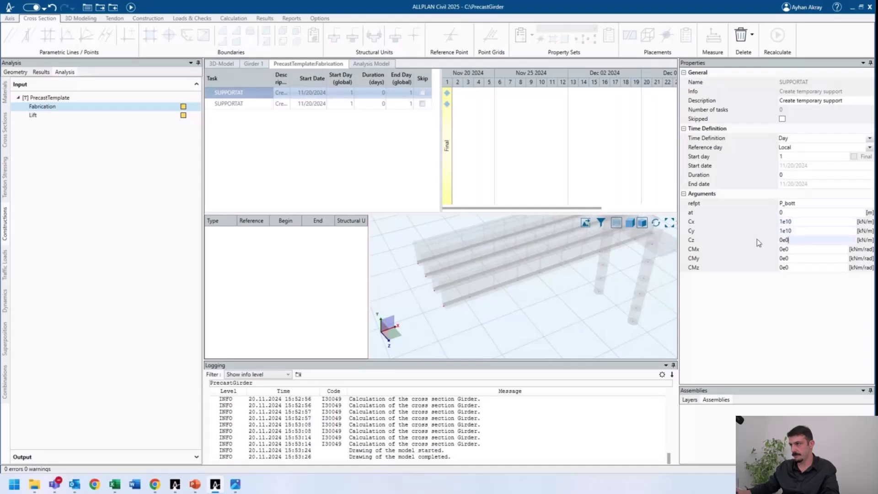
text(1e10)
key(Tab)
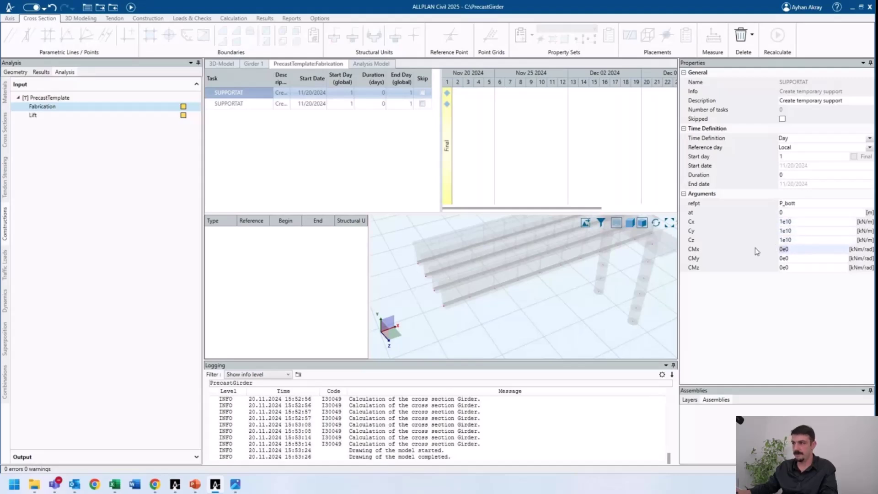
- Set the rotational stiffnesses CMx, CMy and CMz of the first temporary support to 1e4 kNm/rad
text(1e)
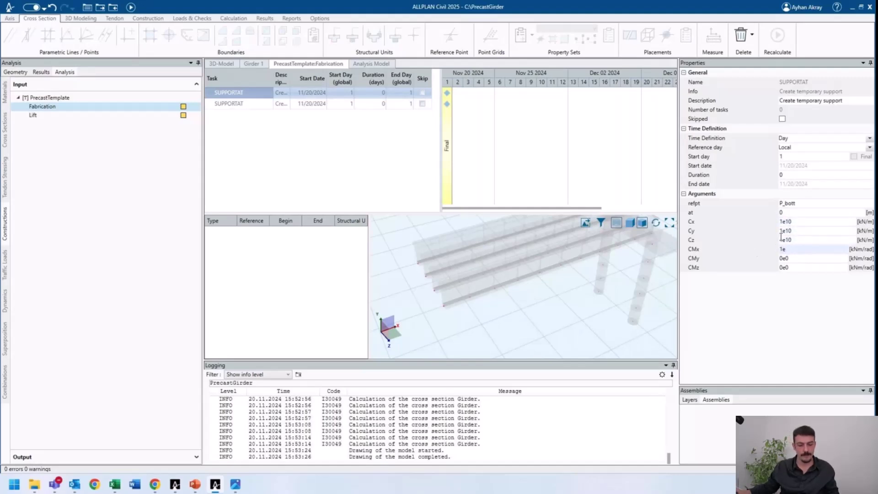
text(4)
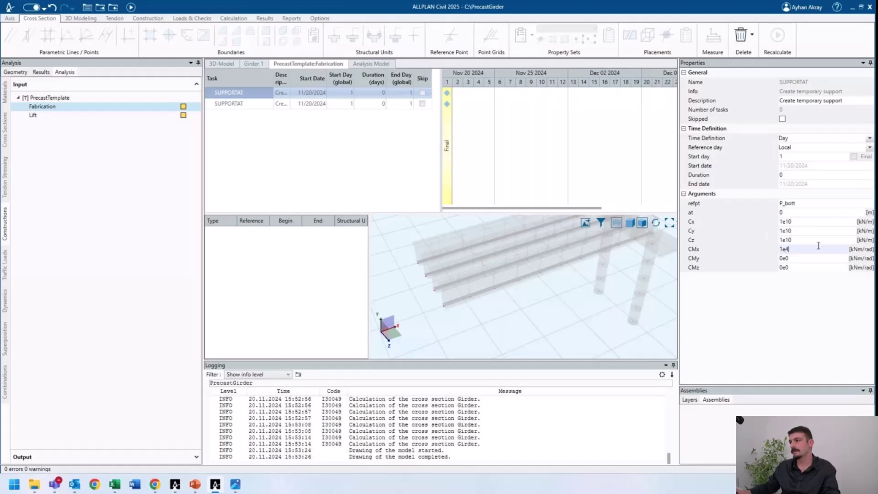
key(Tab)
text(1e4)
key(Tab)
text(1e4)
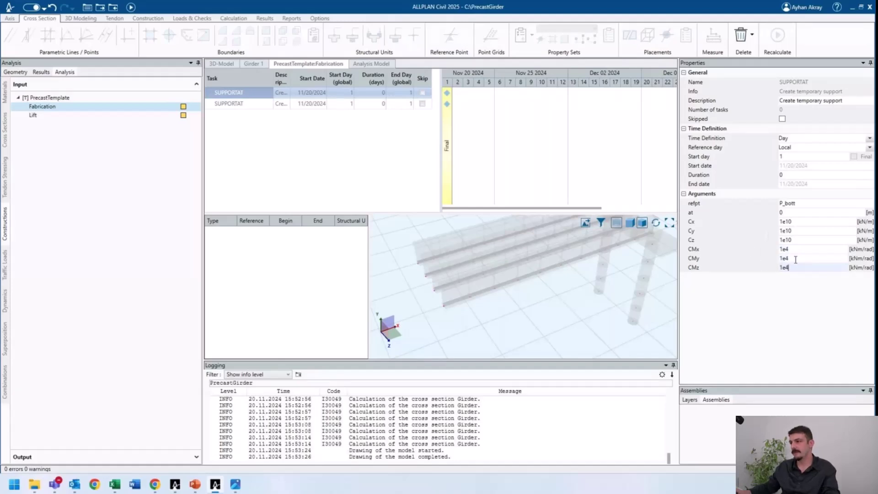
click(797, 259)
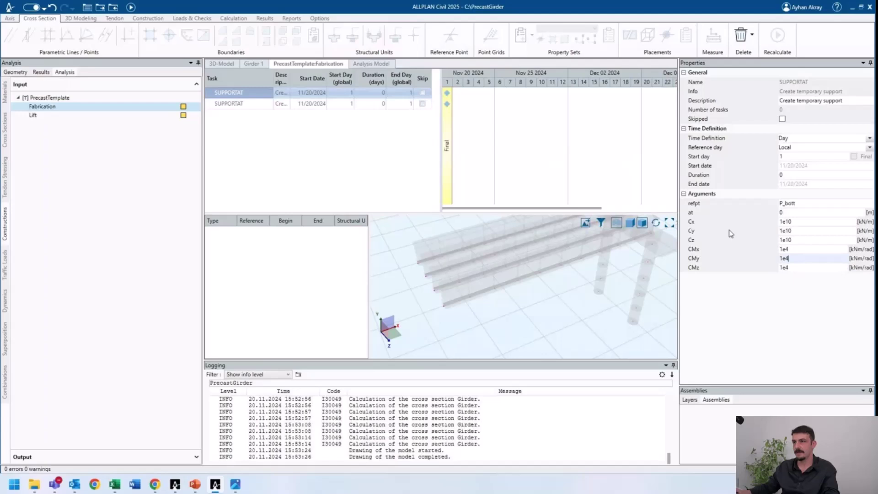
- Assign reference point P_bott to the second SUPPORTAT task and place the support at 20 m
click(314, 107)
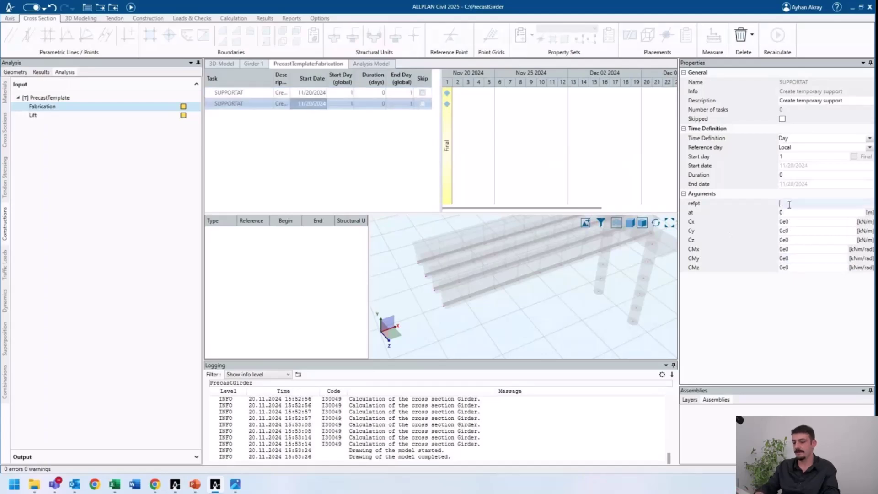
click(789, 204)
text(P_bott)
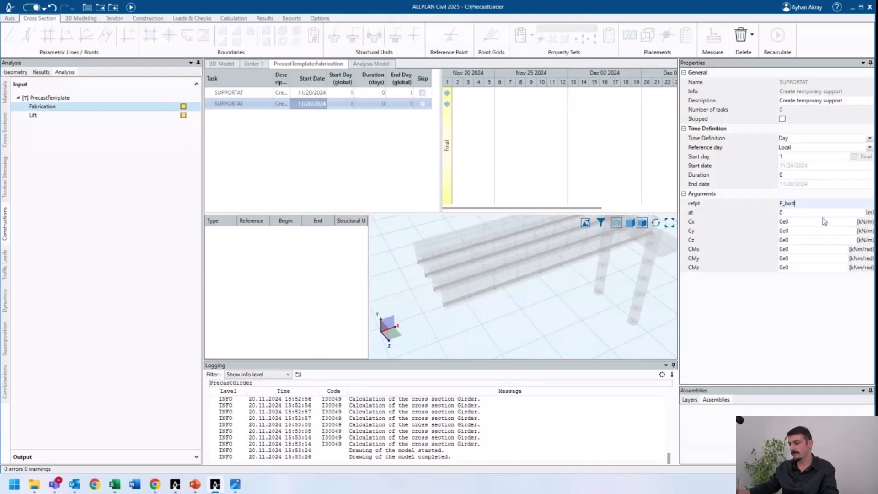
click(778, 213)
text(20)
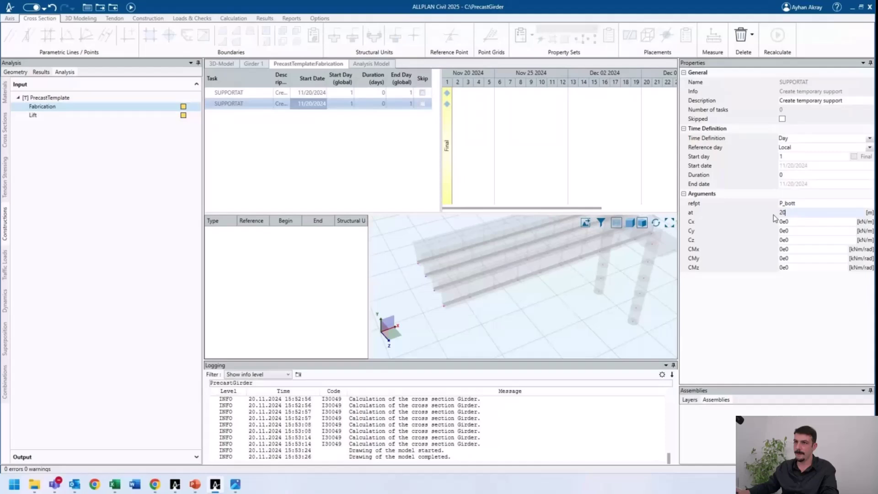
- Examine the girders in the 3D model and compare the start and end stations of Girder 1 and Girder 1-1
click(222, 64)
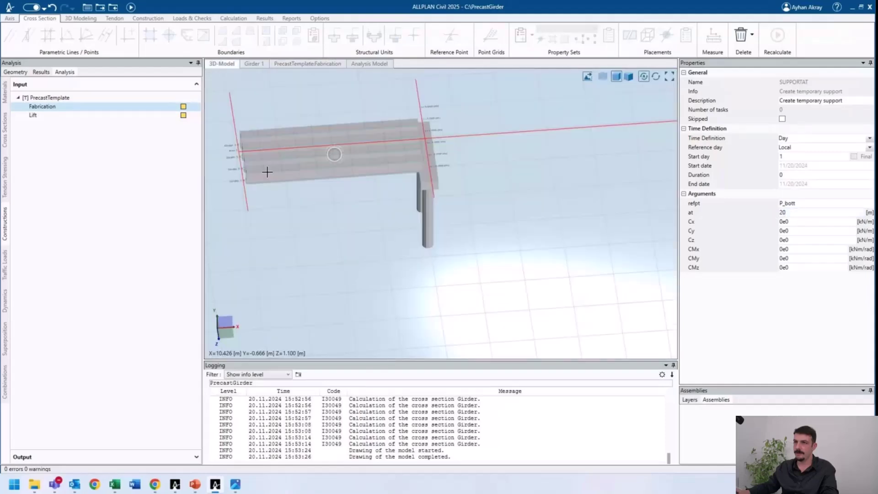
scroll(265, 172, up, 3)
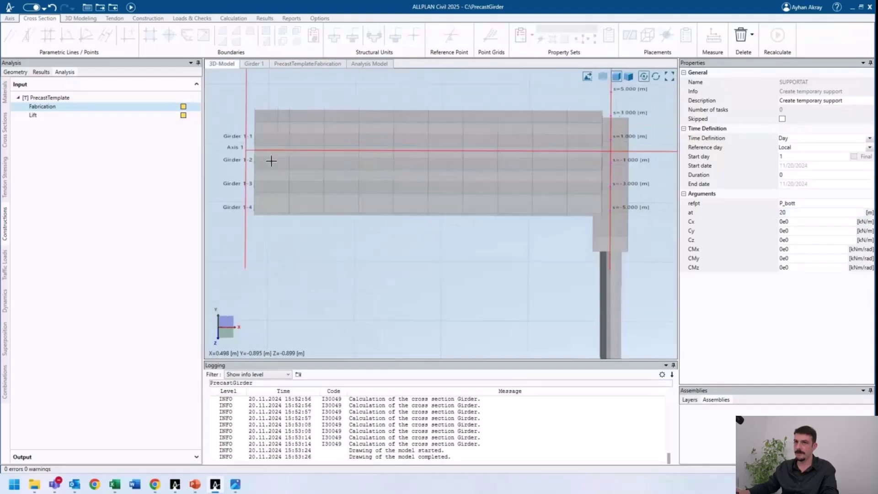
click(15, 72)
click(46, 138)
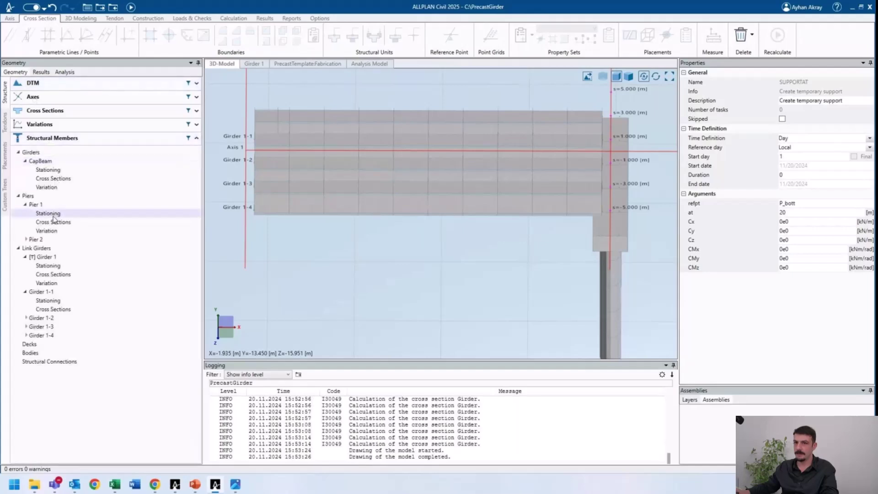
click(47, 267)
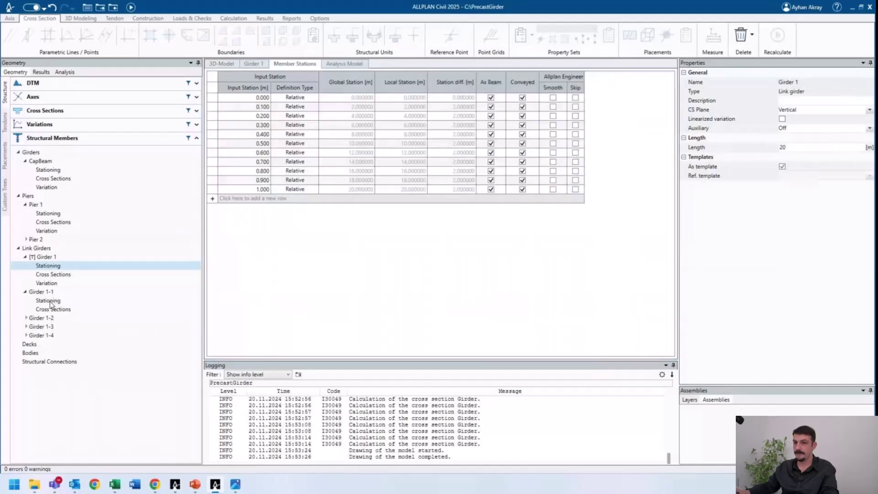
click(49, 301)
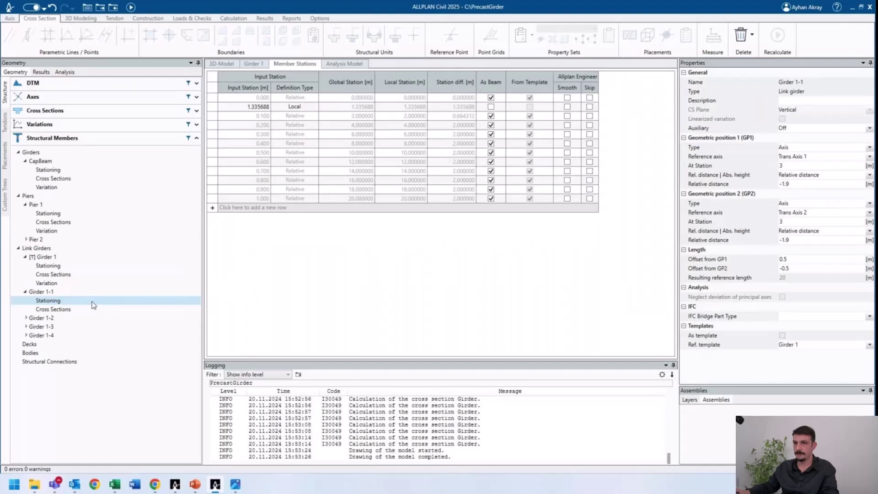
click(309, 98)
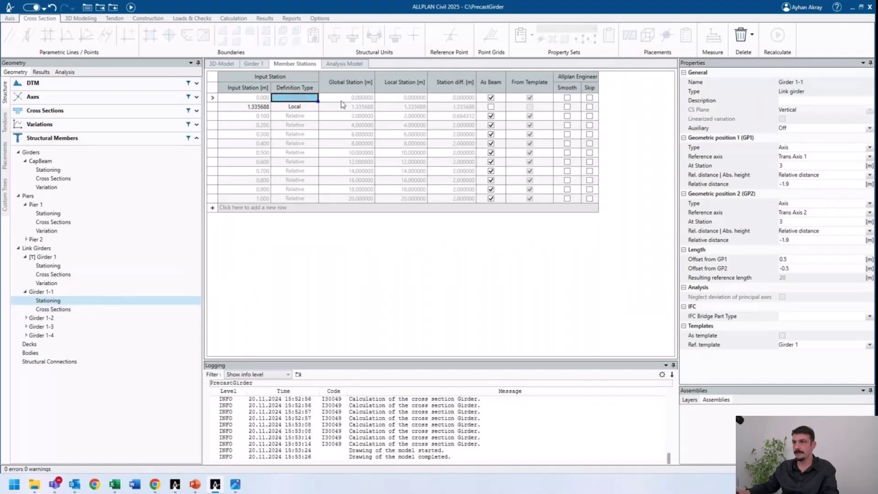
click(364, 99)
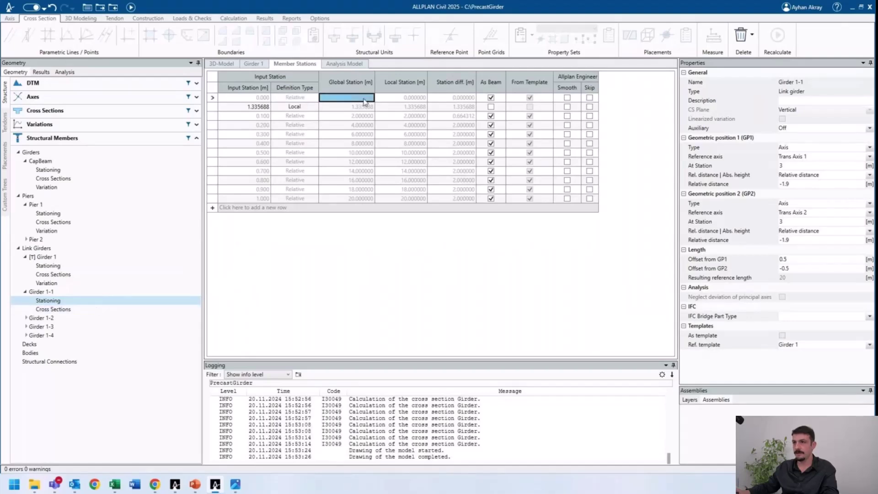
click(356, 199)
- In the Fabrication stage, set the translational stiffness Cx of the second temporary support to 1e10 kN/m
click(65, 72)
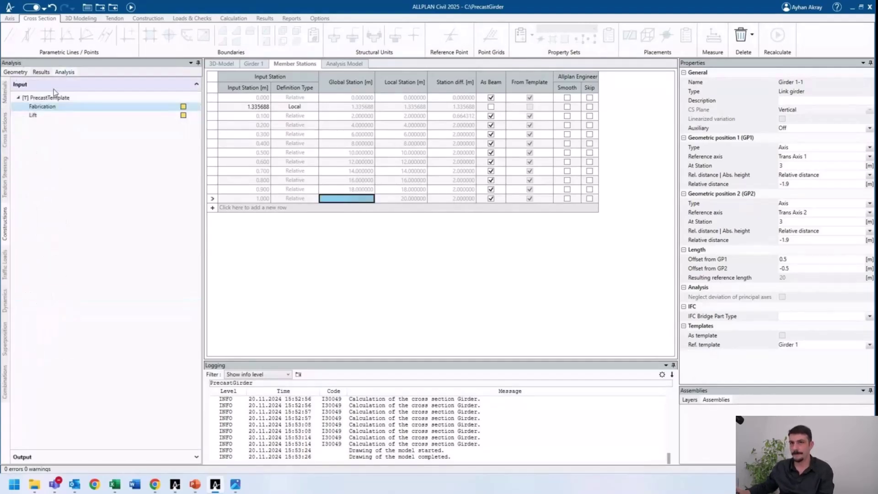
double_click(49, 108)
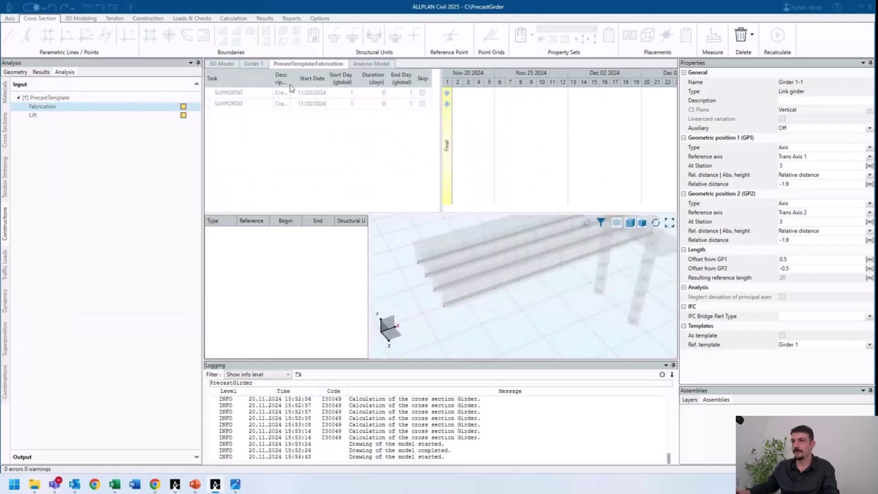
click(315, 95)
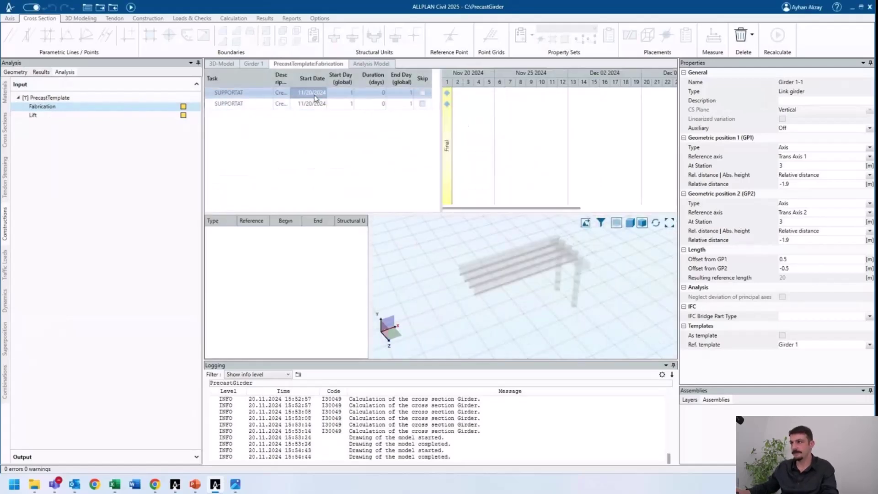
click(313, 103)
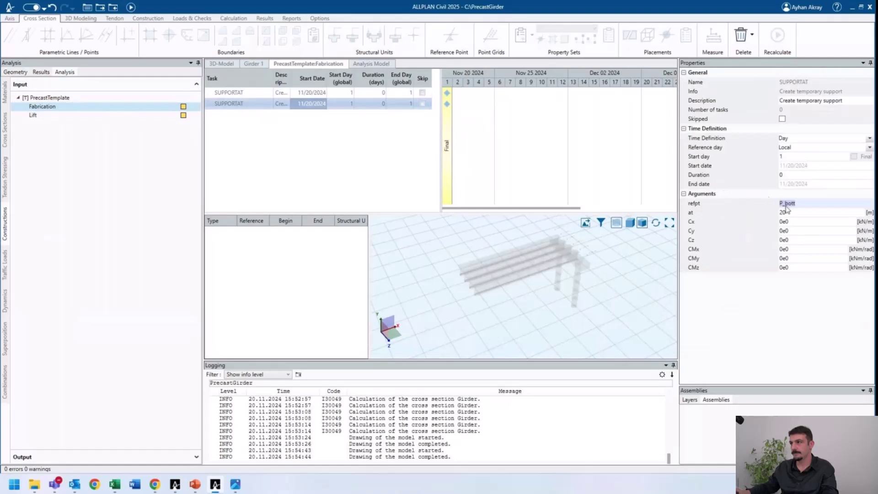
click(797, 213)
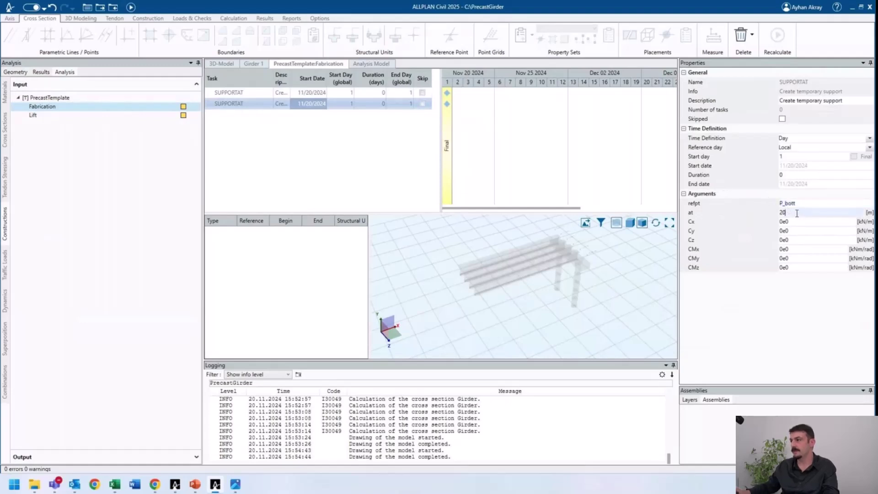
double_click(797, 213)
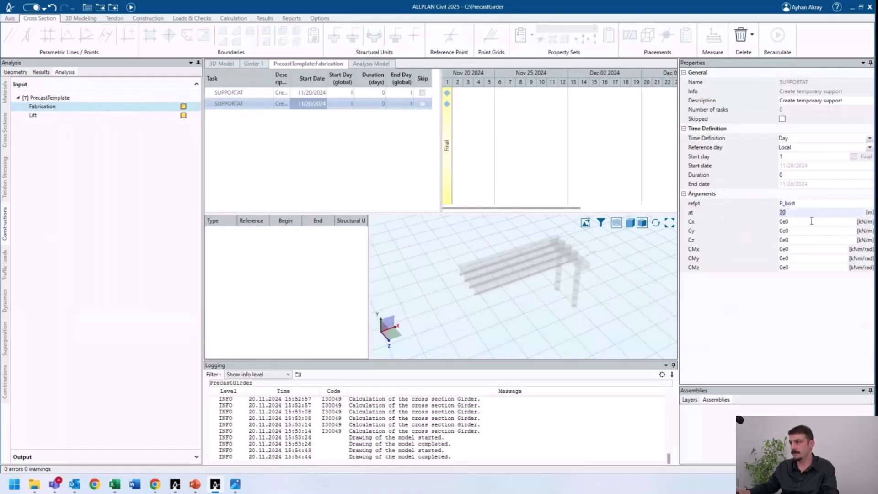
double_click(803, 223)
text(1e10)
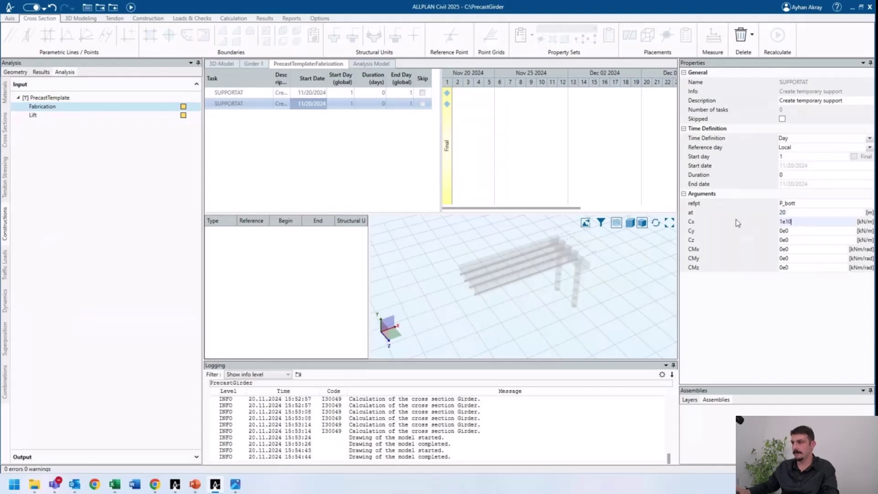
- Set the translational stiffness Cy of the second Fabrication support to 0 kN/m
click(753, 232)
text(1)
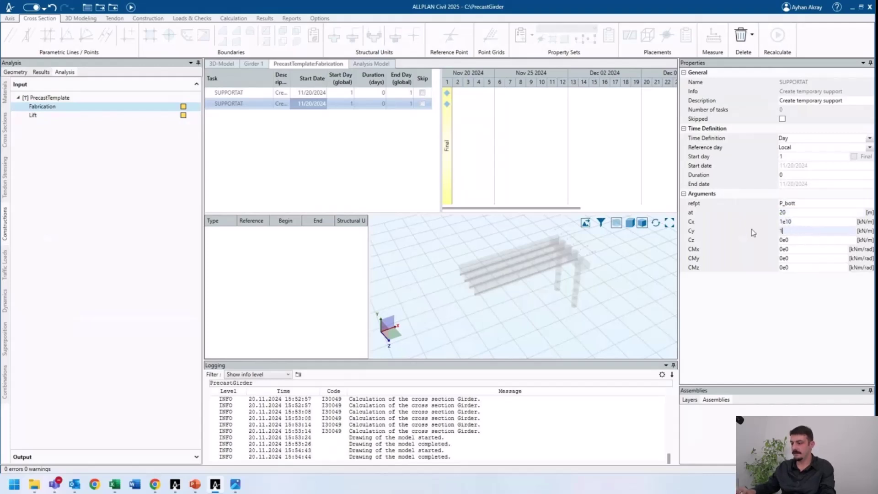
text(e0)
drag(793, 232, 726, 232)
text(0)
key(Tab)
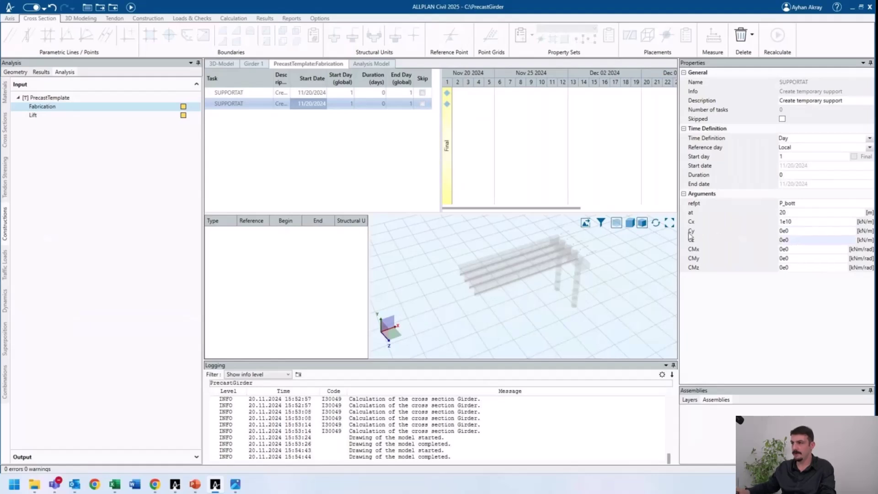
- Copy the Cx stiffness of the second Fabrication support into Cz and set CMx, CMy and CMz to 1e4 kNm/rad
click(801, 222)
key(ctrl+c)
drag(788, 240, 748, 262)
key(ctrl+v)
text(1e41e4)
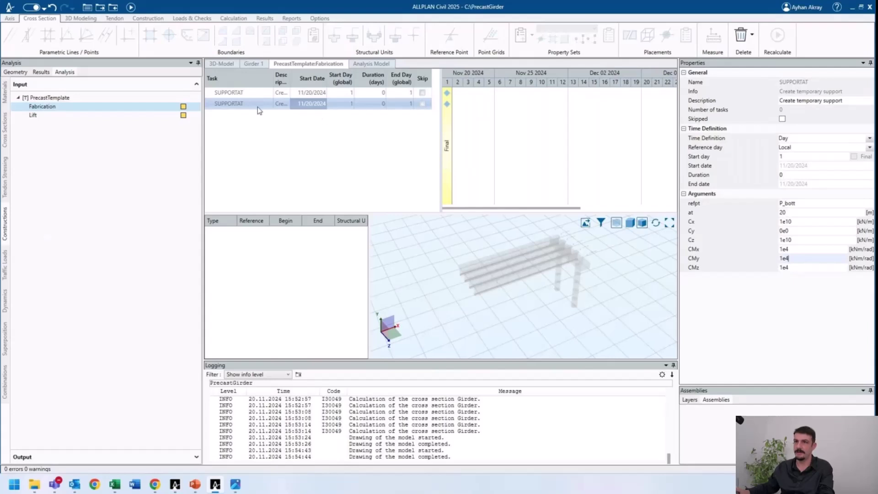
- Assign reference point _rem1 to the first REMOVALAT task of the Lift stage
click(94, 119)
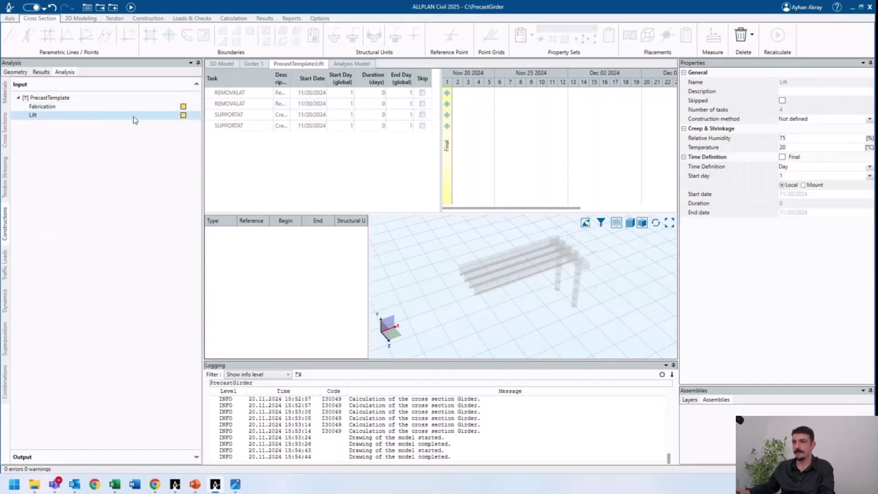
click(221, 94)
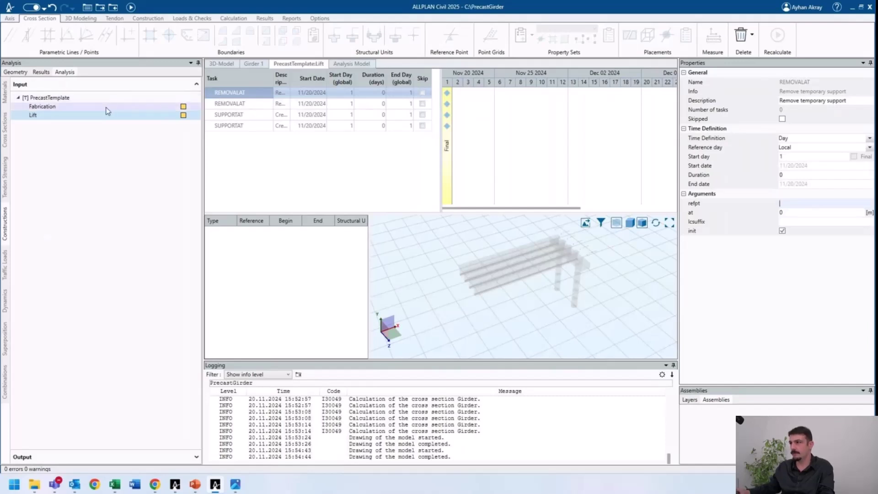
click(766, 199)
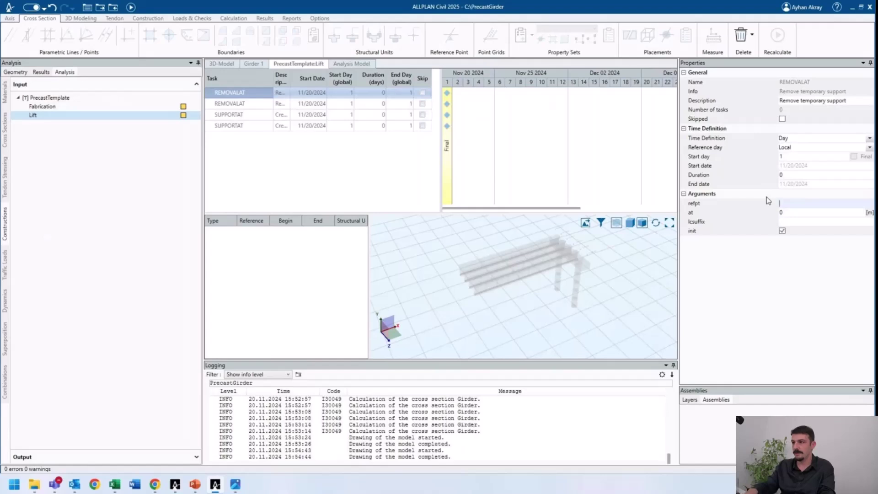
text(_rem)
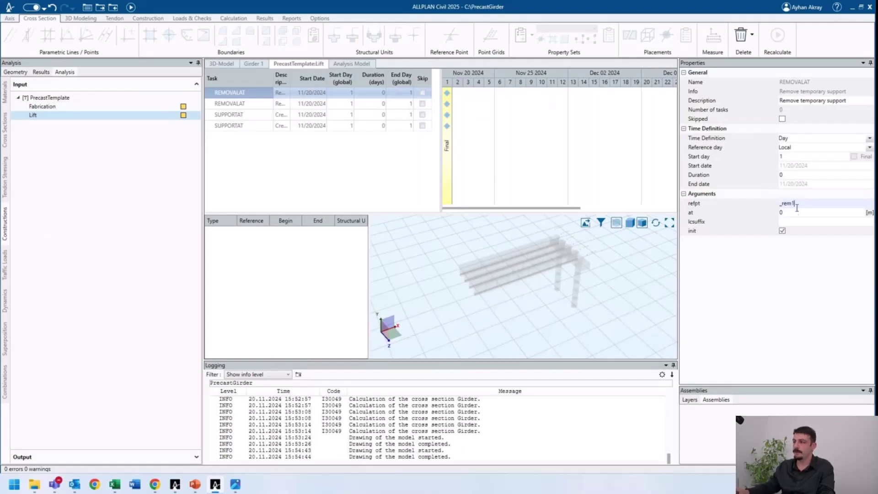
text(1)
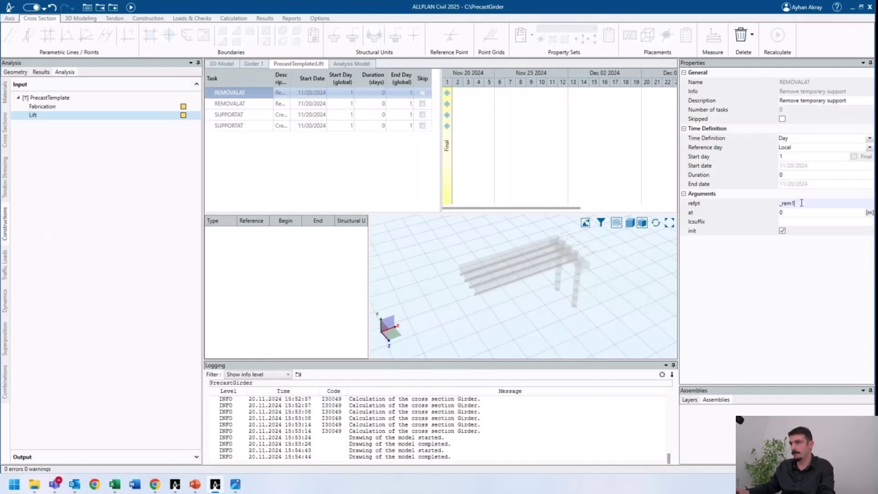
drag(801, 203, 781, 203)
click(793, 212)
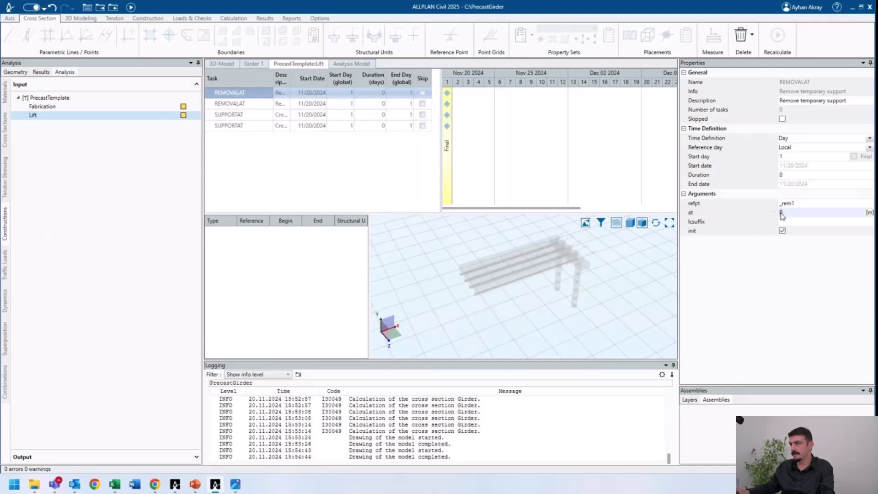
click(803, 204)
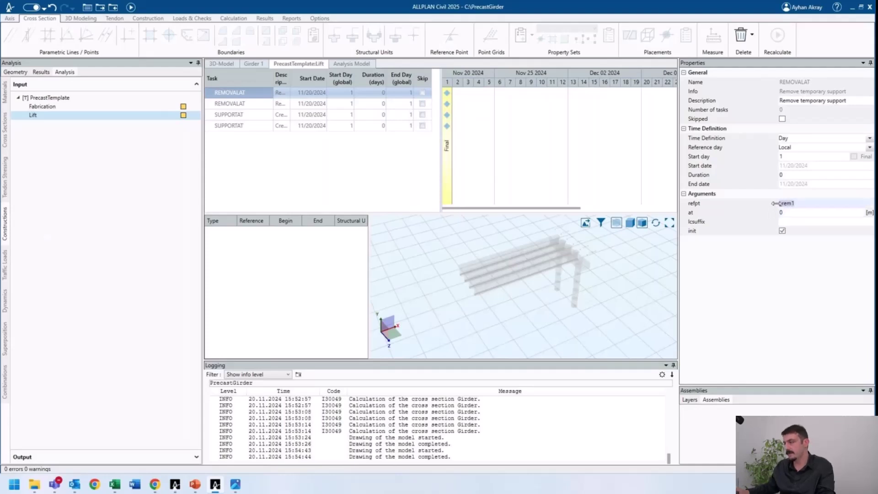
click(800, 204)
- Assign reference point _rem2 to the second REMOVALAT task and set its position to 20 m
click(308, 105)
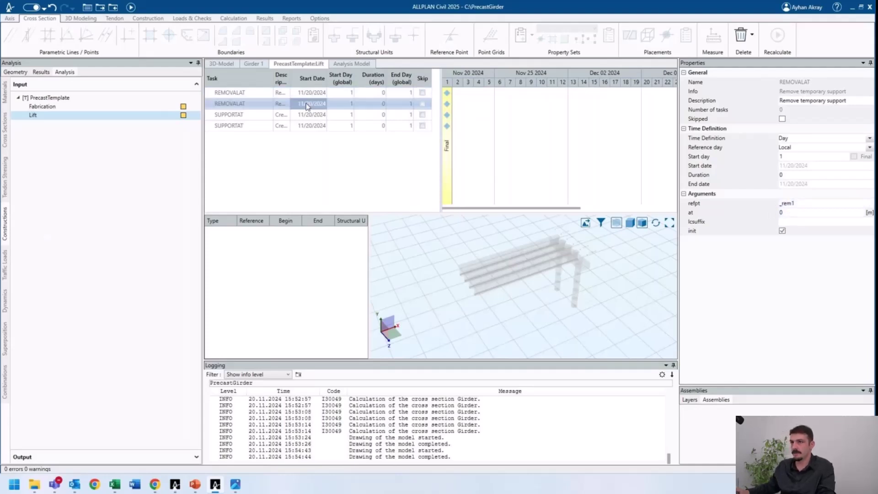
text(_rem2)
click(773, 213)
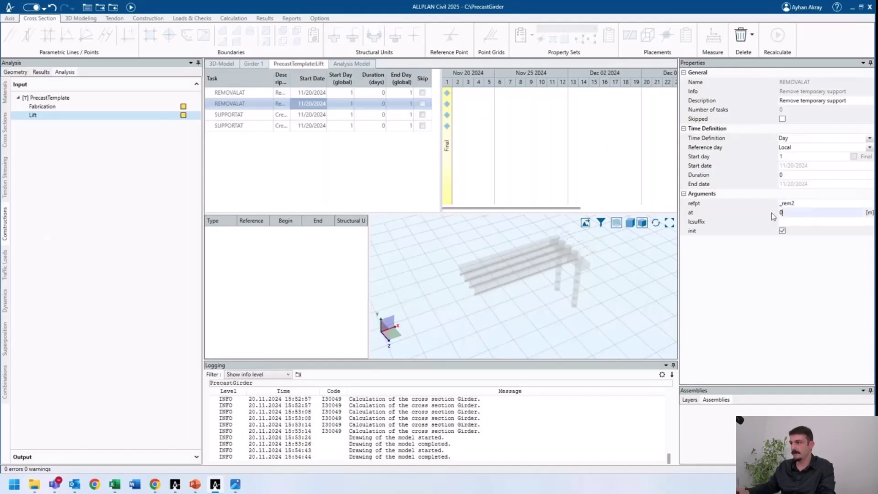
text(20)
- Assign reference point P_top to the first SUPPORTAT task of the Lift stage and check that point in the Girder cross section
click(306, 117)
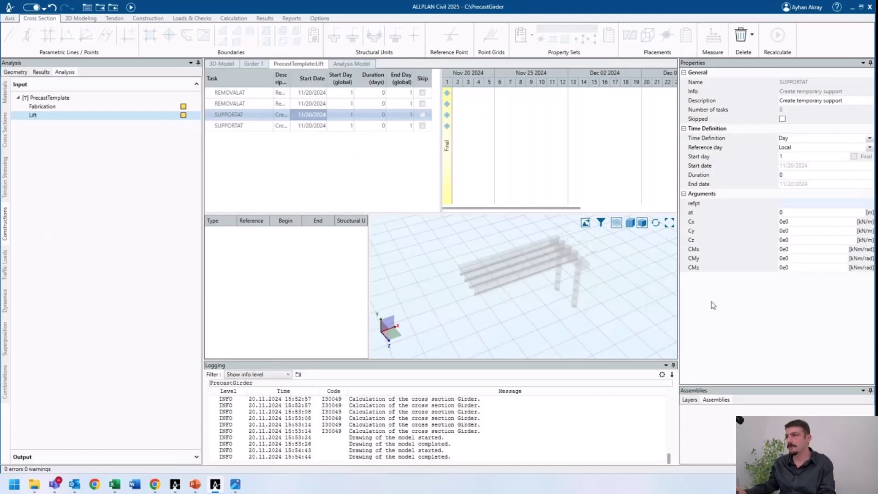
text(P_top)
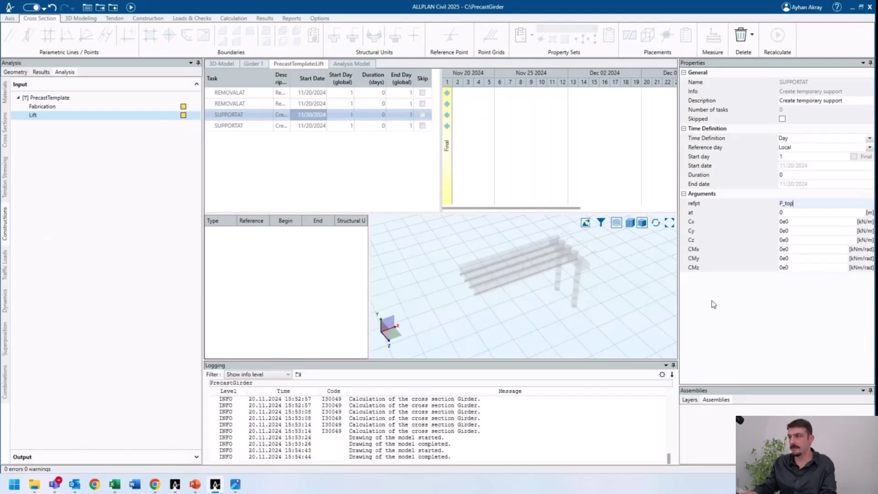
click(13, 73)
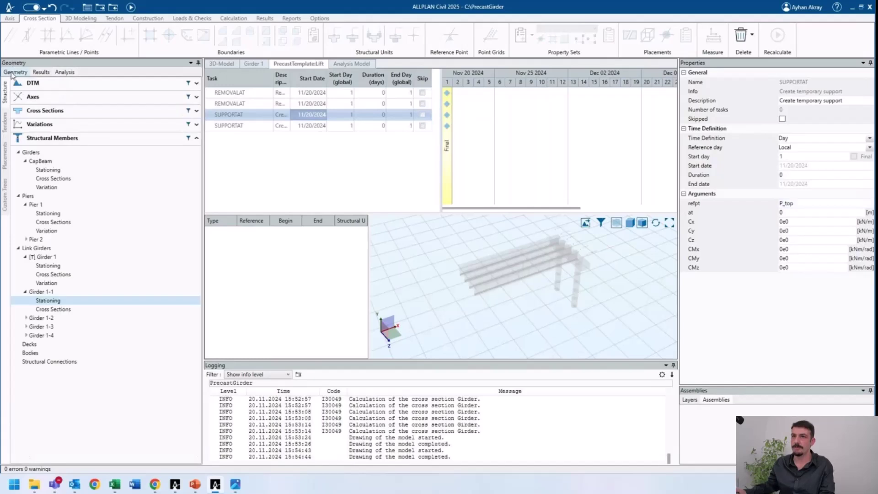
click(256, 66)
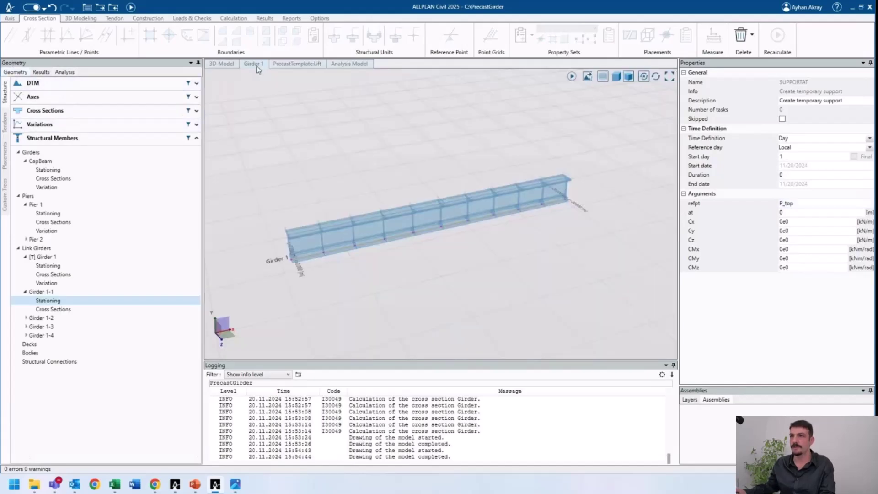
click(45, 111)
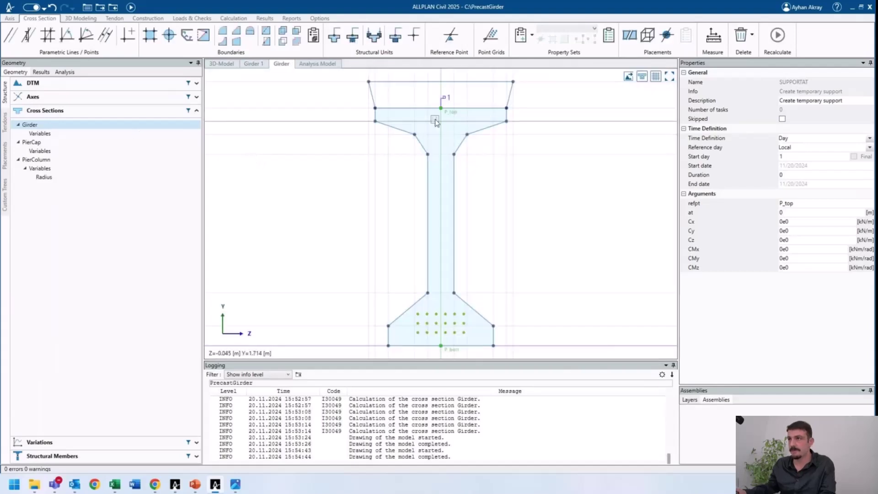
- Place the first temporary support of the Lift stage at 2 m
click(64, 72)
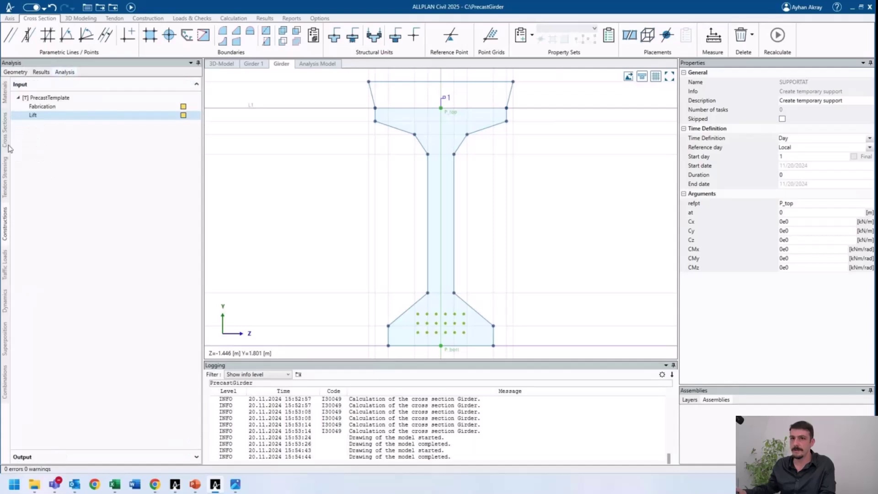
double_click(42, 106)
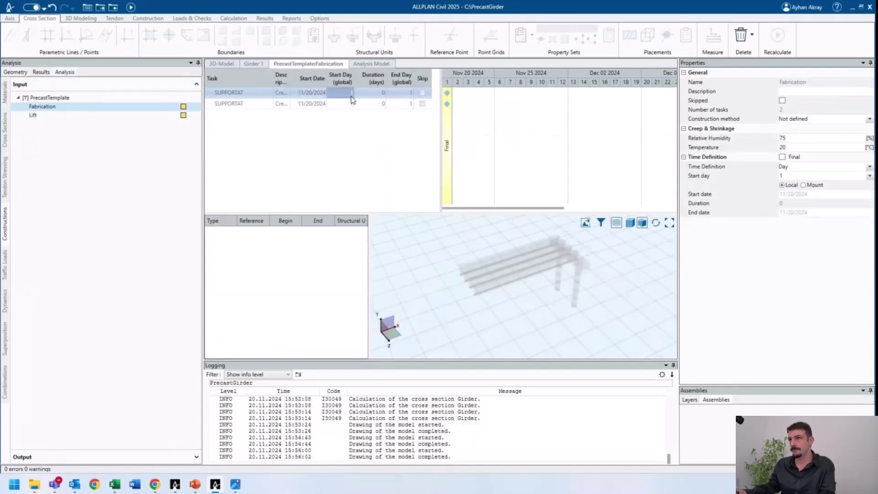
double_click(67, 115)
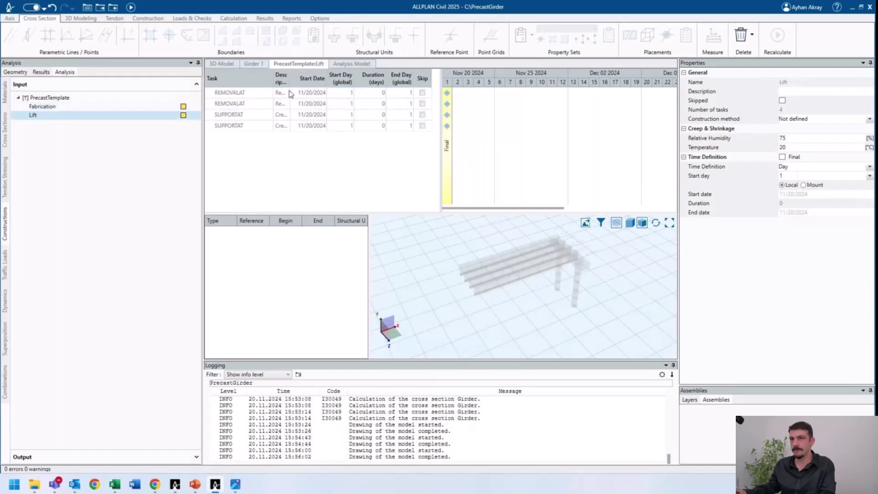
click(269, 115)
click(798, 211)
click(795, 221)
click(790, 213)
text(2)
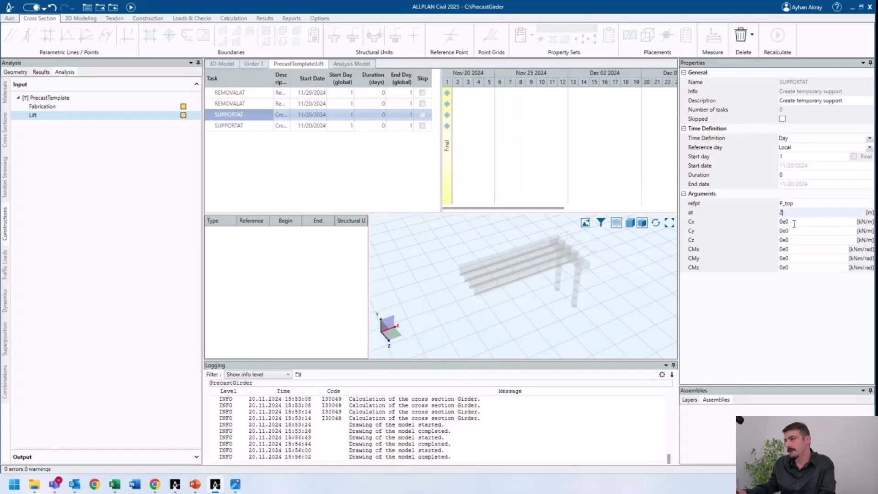
key(Tab)
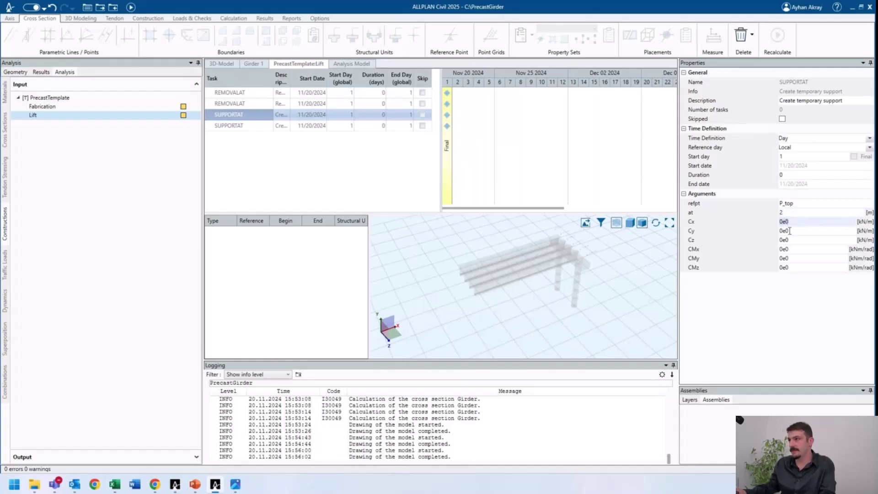
- Set the translational stiffnesses Cx, Cy and Cz of the first Lift support to 1e10 kN/m
text(1e10)
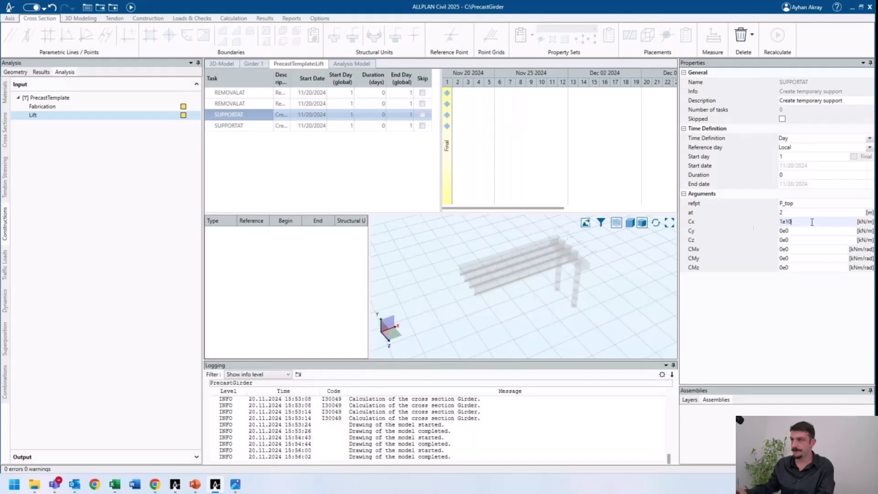
key(Tab)
text(1e10)
key(Tab)
text(1e10)
- Set the rotational stiffnesses CMx, CMy and CMz of the first Lift support to 1e4 kNm/rad
key(Tab)
text(1e4)
key(Tab)
text(1e4)
key(Tab)
text(1e4)
- Assign reference point P_top to the second SUPPORTAT task of the Lift stage and place the support at 18 m
click(338, 125)
click(797, 204)
text(P)
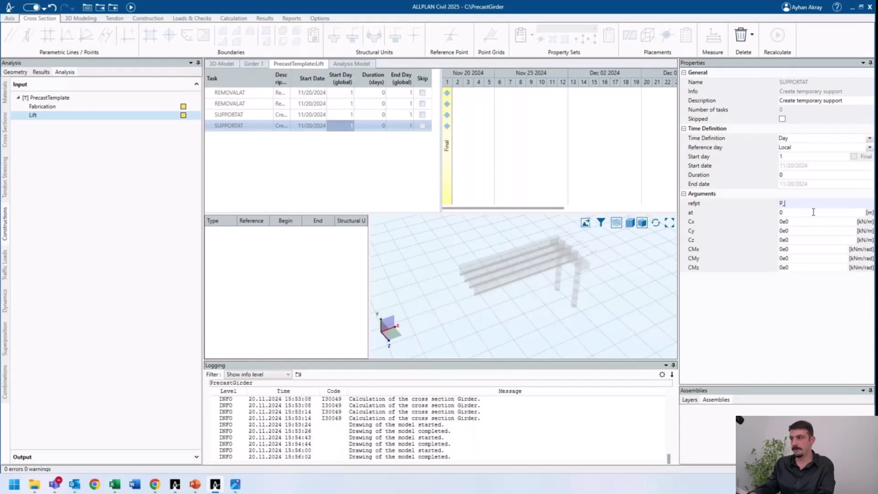
text(_top)
key(Tab)
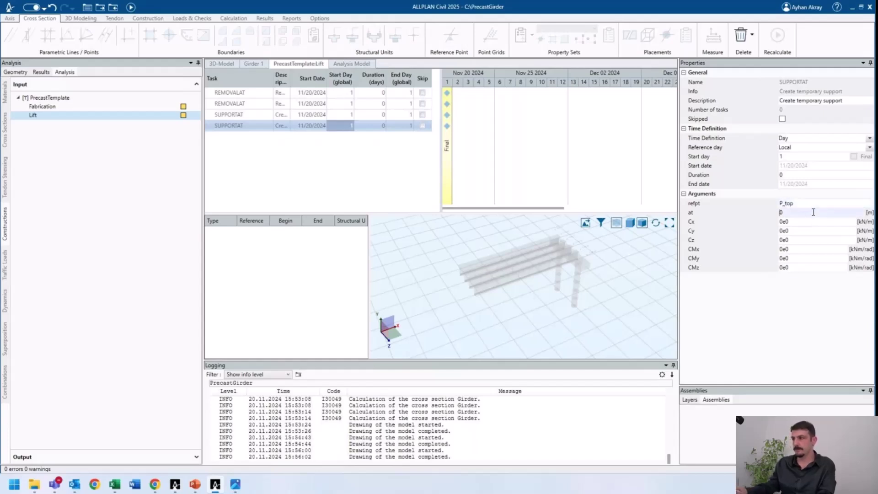
text(20)
key(BackSpace)
key(BackSpace)
text(18)
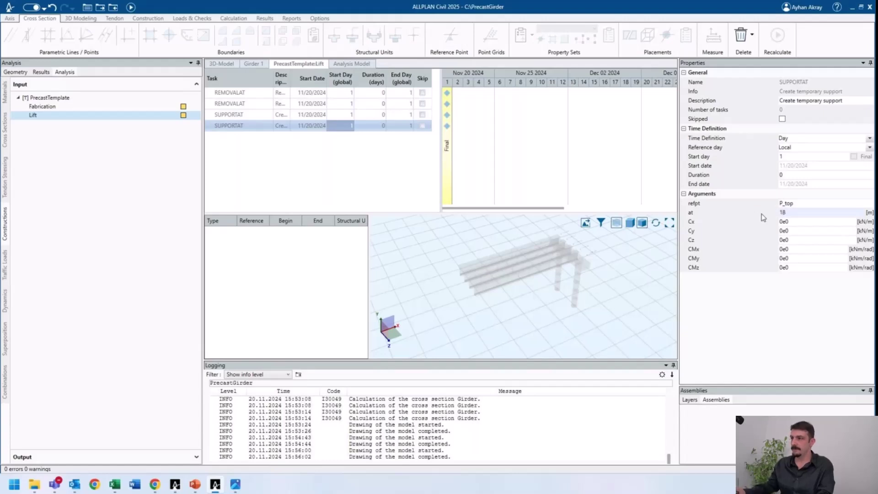
- Set Cx and Cz of the second Lift support to 1e10 kN/m and Cy to 0 kN/m
key(Tab)
text(1e10)
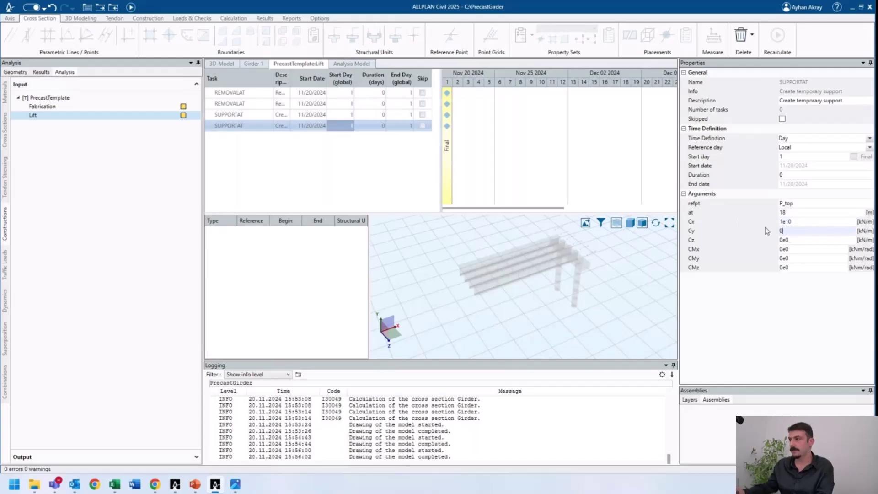
click(803, 231)
drag(805, 241, 744, 244)
text(1e10)
- Set the rotational stiffnesses CMx, CMy and CMz of the second Lift support to 1e4 kNm/rad
text(1e4)
text(1e4)
drag(800, 259, 772, 271)
text(1e4)
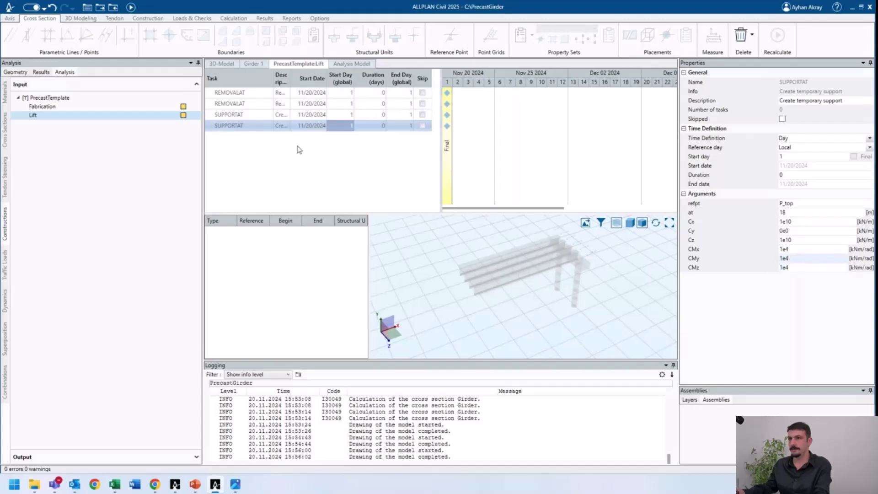
- Recalculate the model with the temporary supports of the Fabrication and Lift stages
click(130, 7)
middle_drag(336, 245, 358, 241)
text(3)
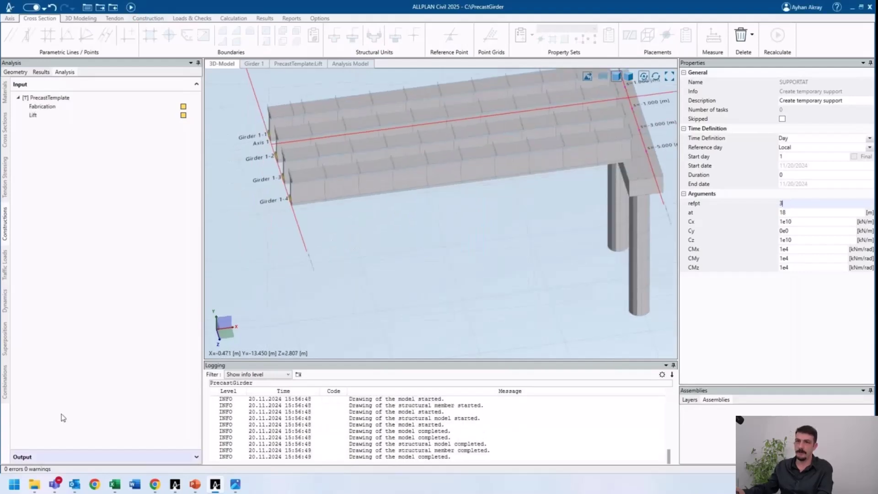
- Open the Fabrication stage of PrecastTemplate and start a new PRECASTG cast and pretension girder task
click(48, 107)
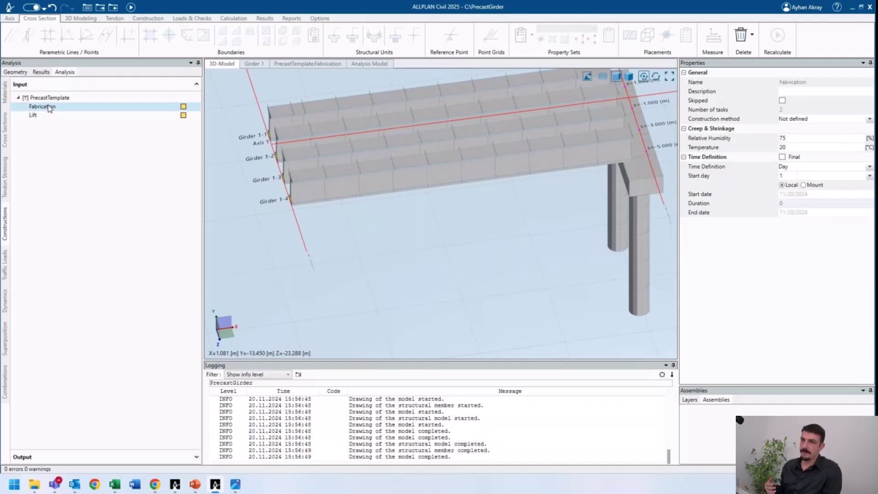
double_click(42, 107)
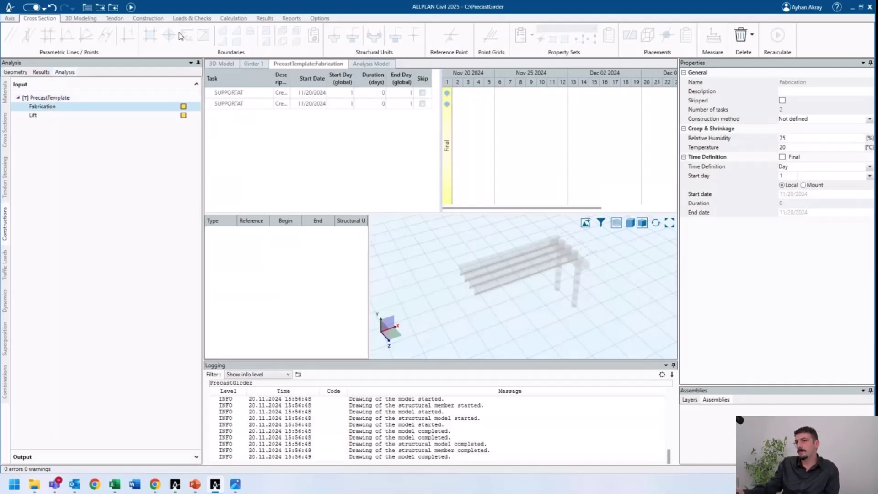
click(149, 18)
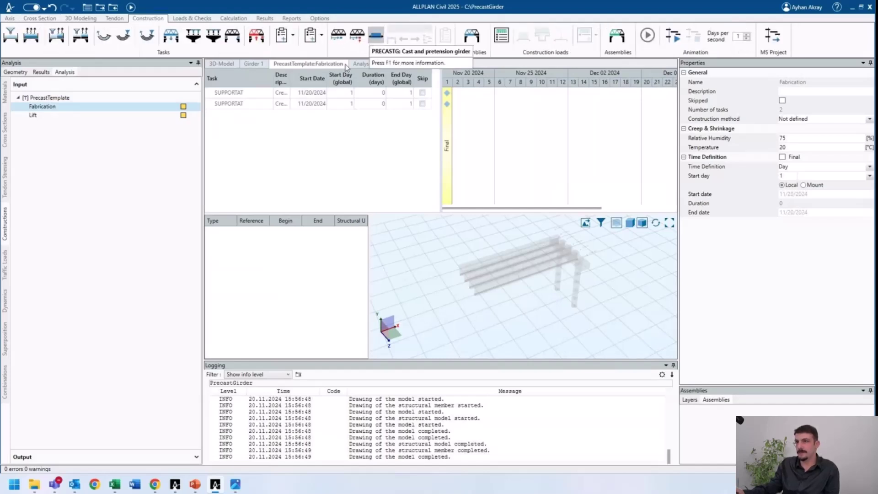
click(373, 39)
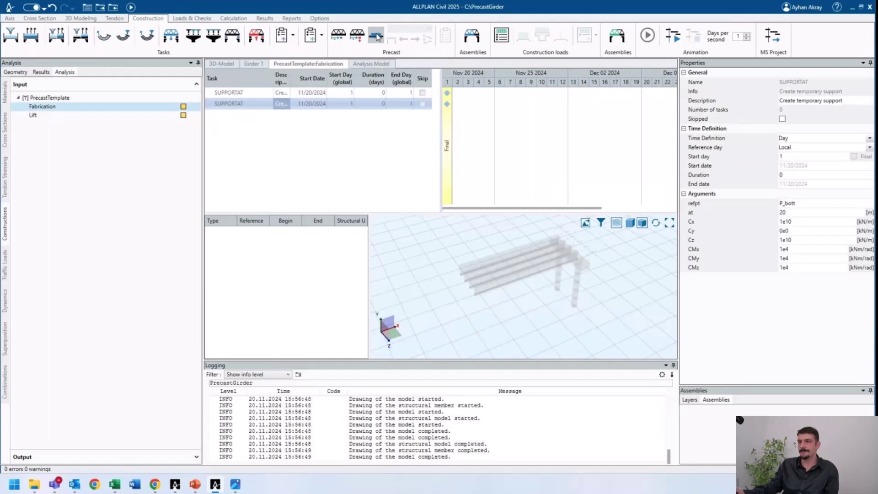
click(376, 37)
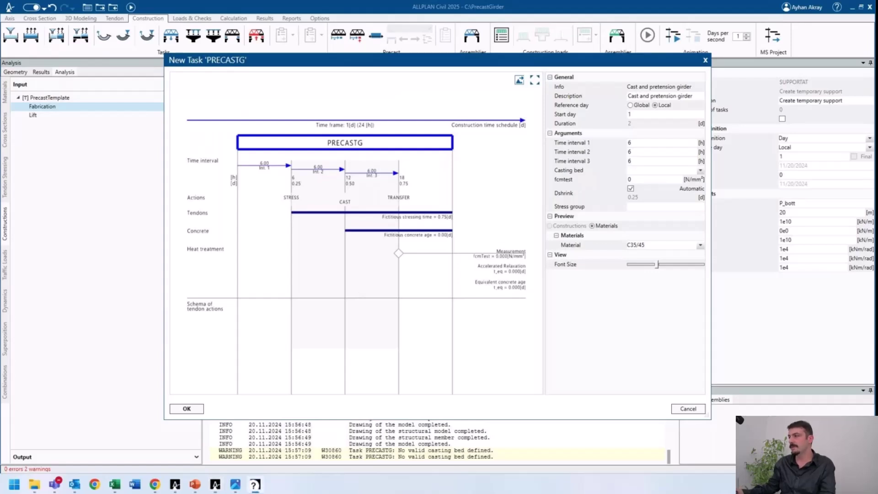
- Read the help page on the PRECASTG task for its time interval, casting bed, fcmtest, Dshrink and stress group arguments
click(255, 485)
drag(485, 207, 274, 2)
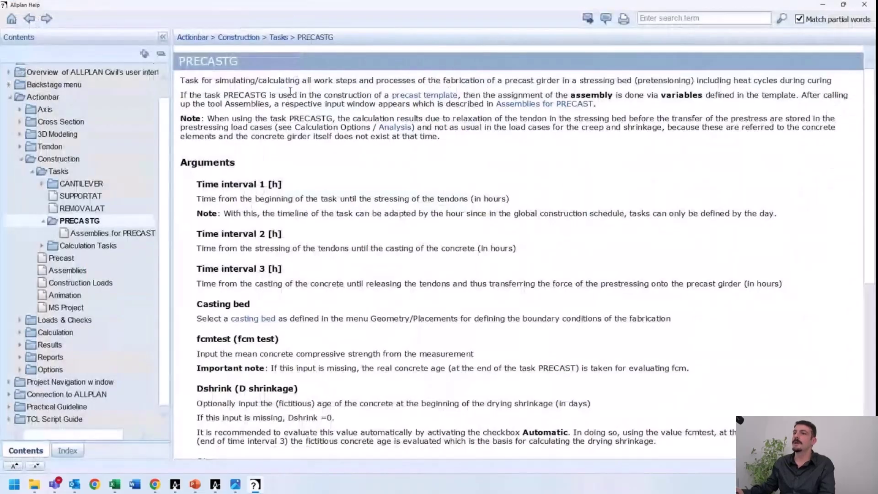
scroll(290, 123, down, 2)
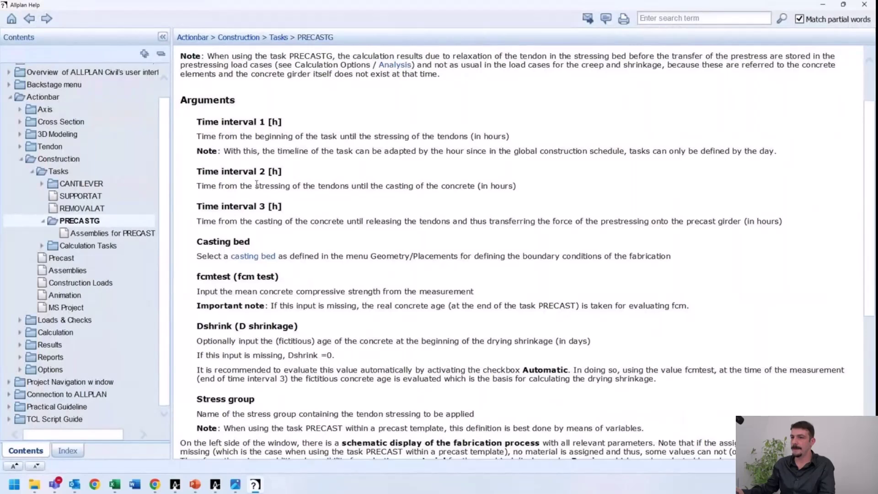
scroll(281, 183, down, 6)
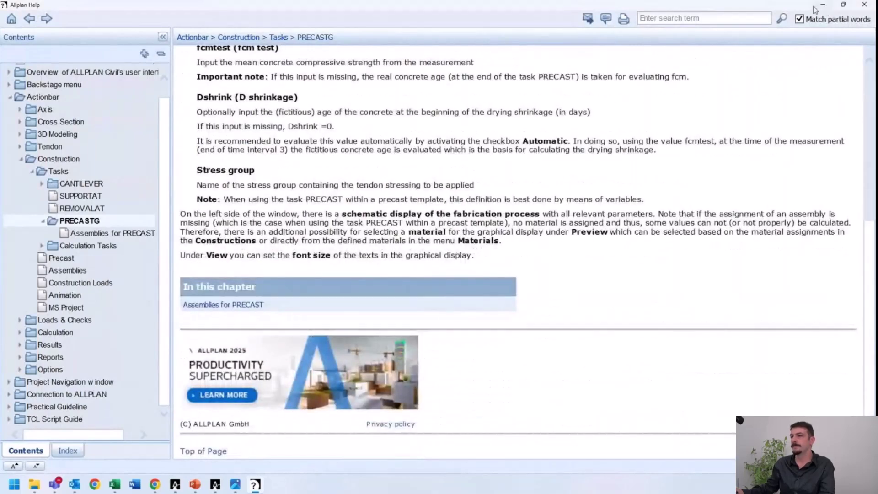
click(822, 5)
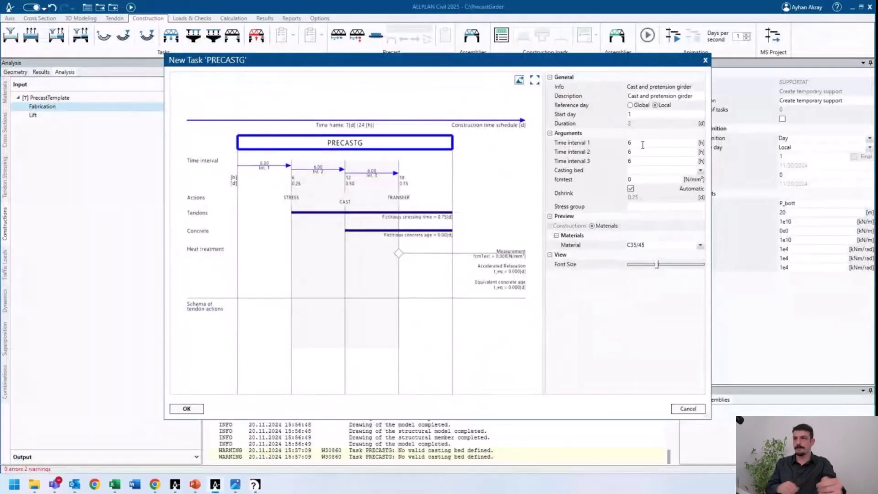
- Set the PRECASTG task's time intervals 1, 2 and 3 to 0, 2 and 10 hours
click(643, 145)
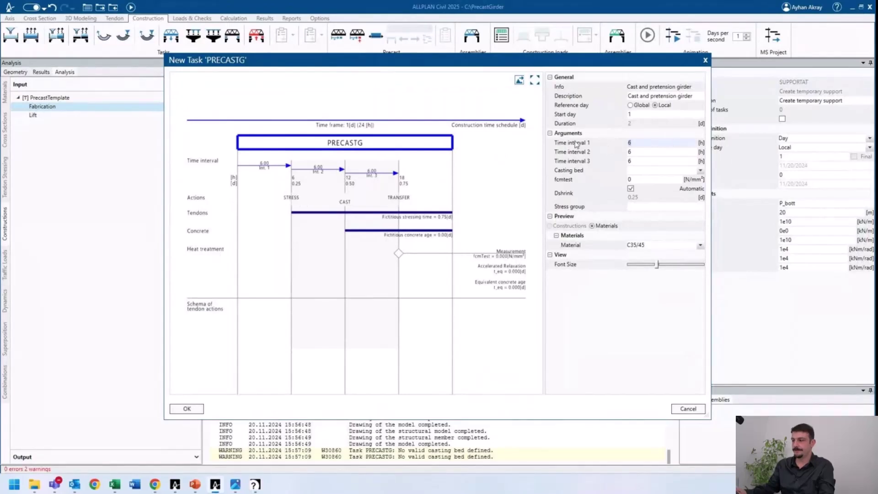
text(0)
click(644, 152)
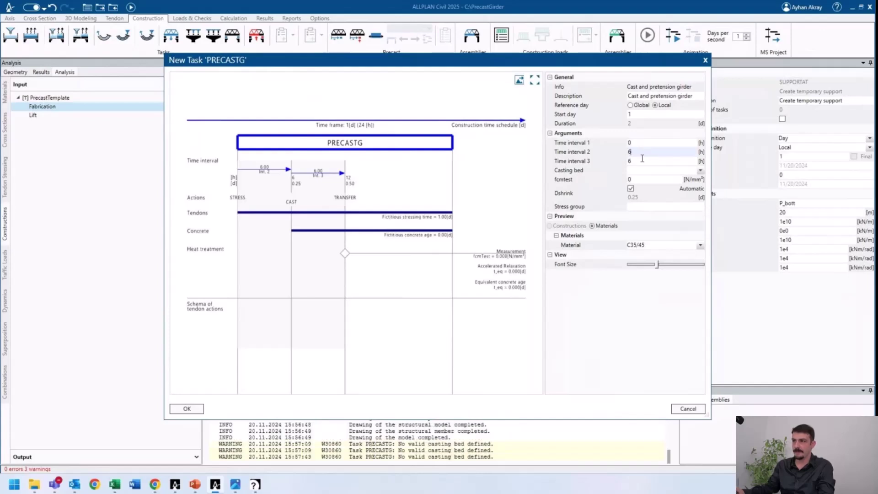
text(2)
key(Tab)
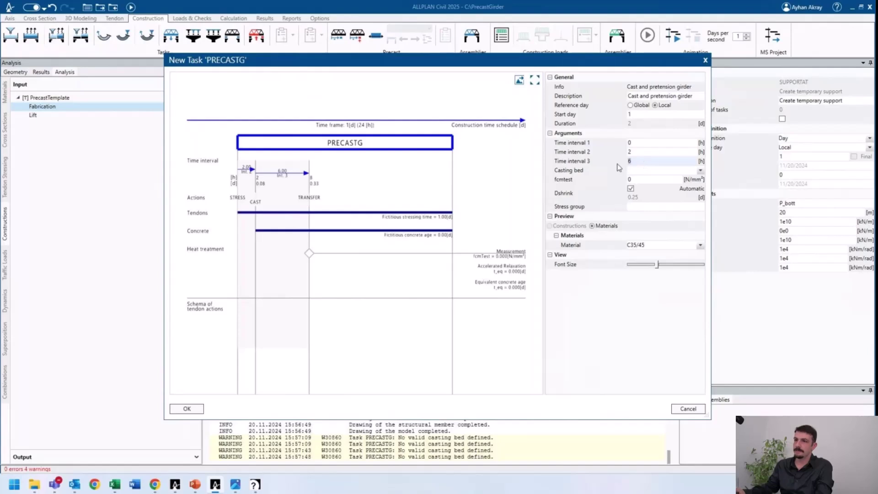
text(1)
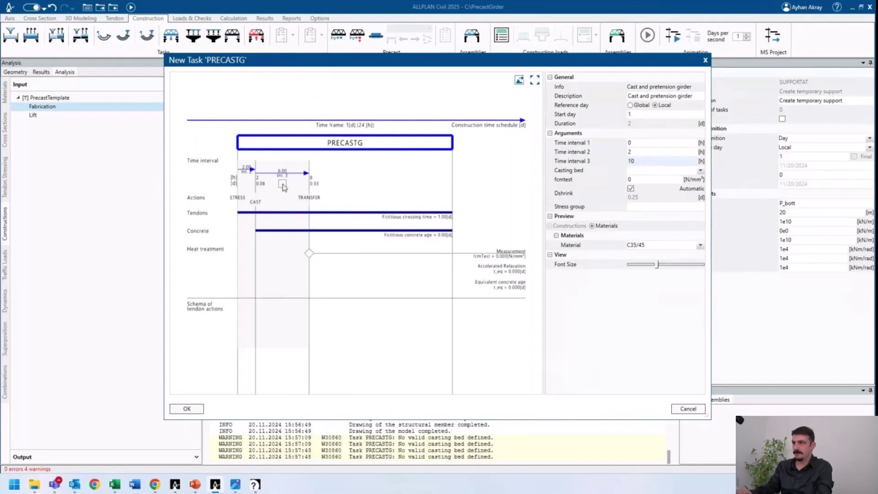
text(0)
key(Tab)
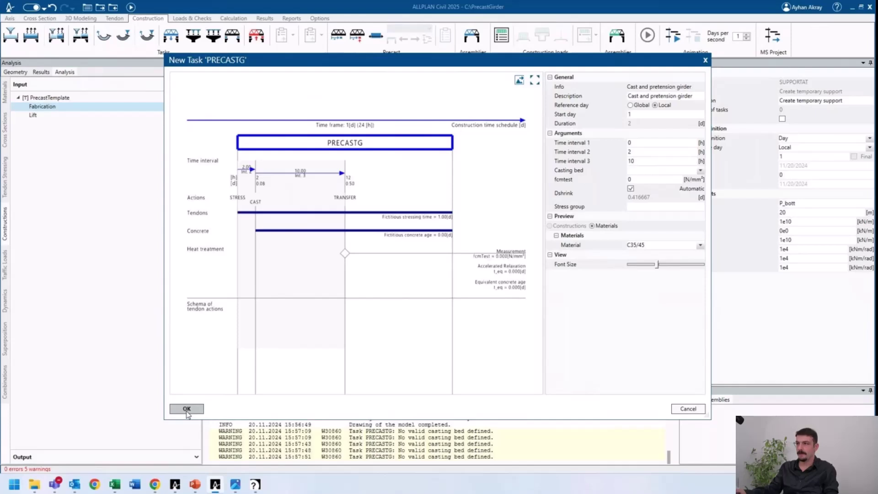
- Check the casting bed choices and create the PRECASTG task without assigning a casting bed
click(700, 170)
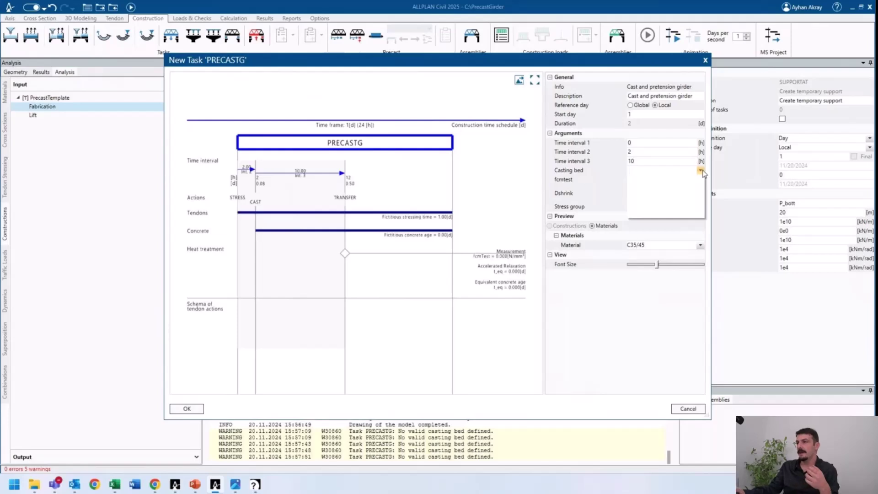
click(700, 171)
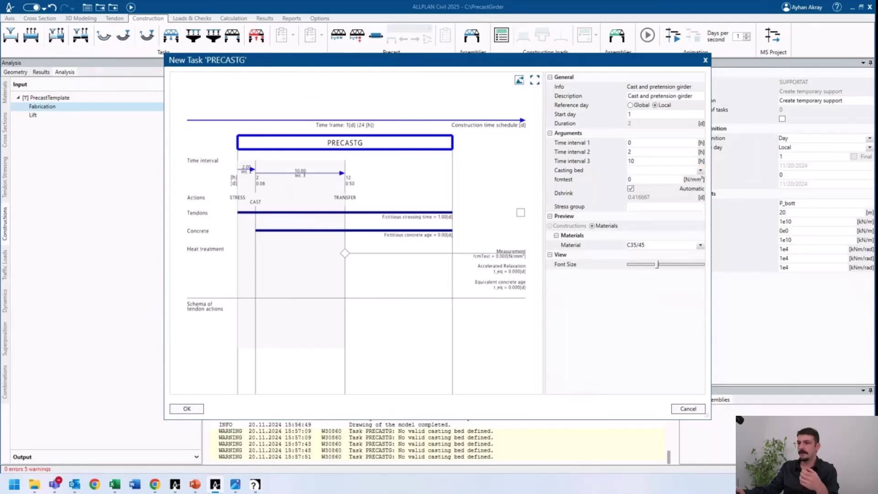
click(192, 412)
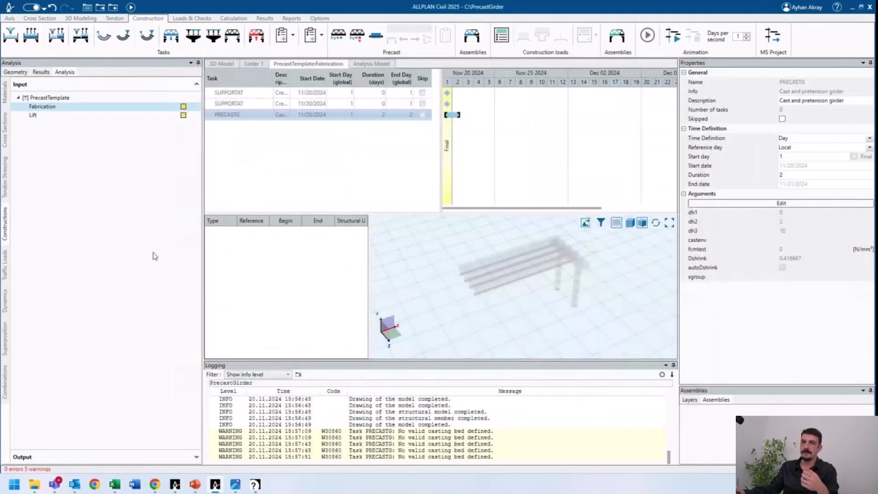
- Add a casting bed named Casting Bed 1 to the placements and set its release of tendons to Gradual
click(19, 74)
click(6, 155)
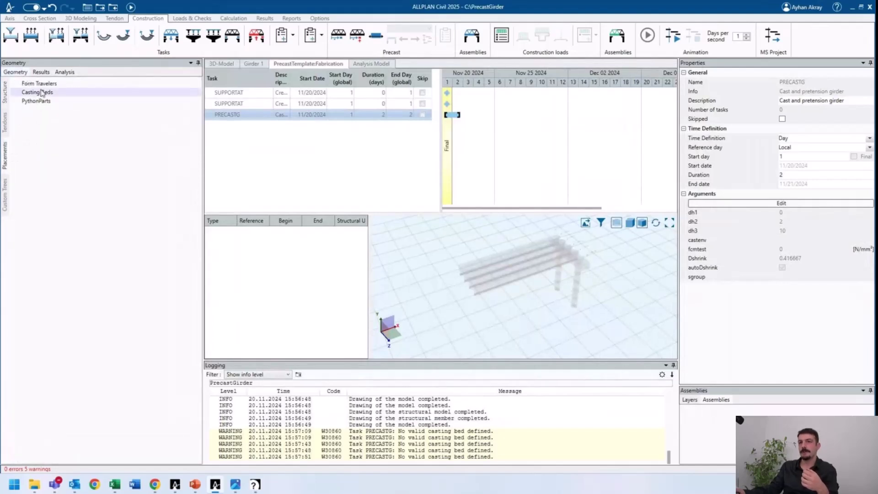
right_click(43, 93)
click(57, 97)
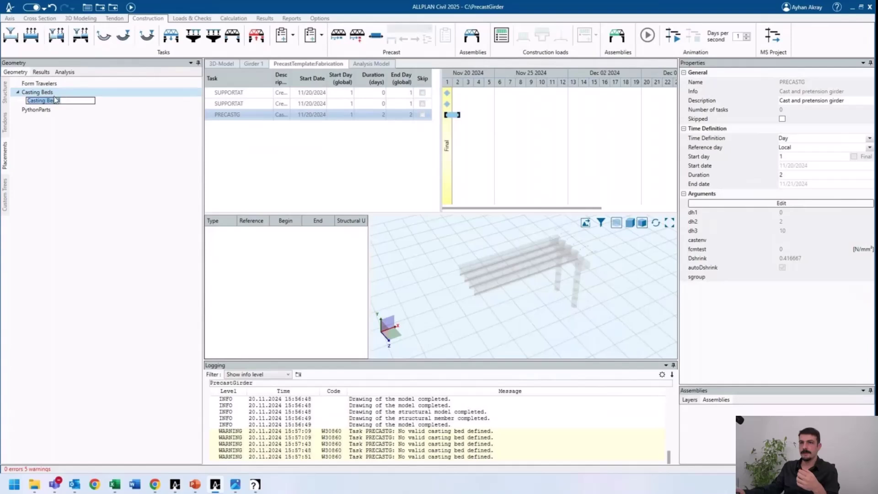
key(Return)
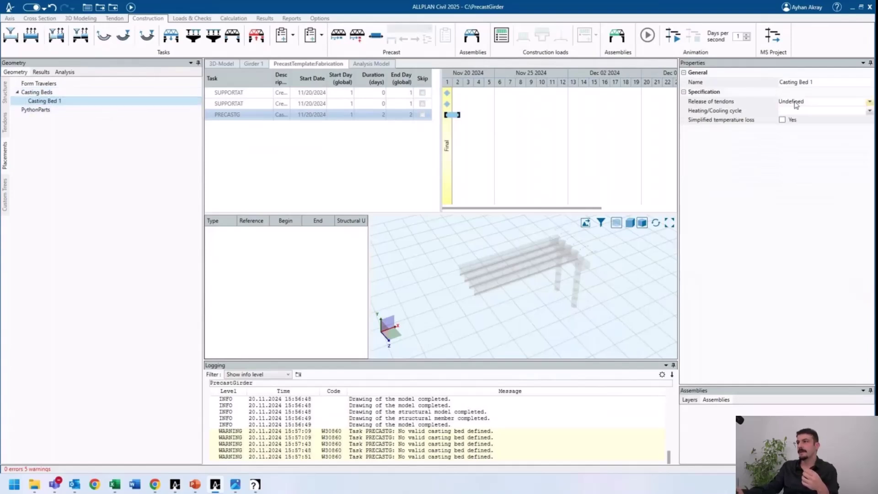
click(817, 101)
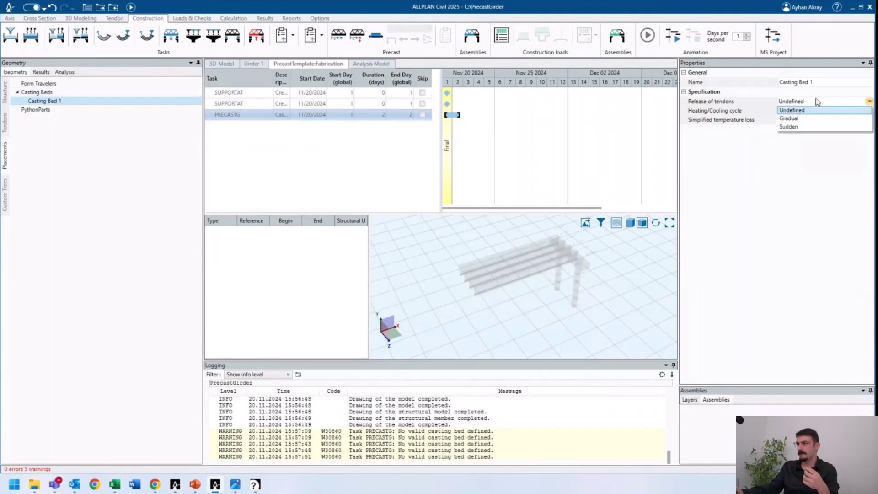
click(789, 119)
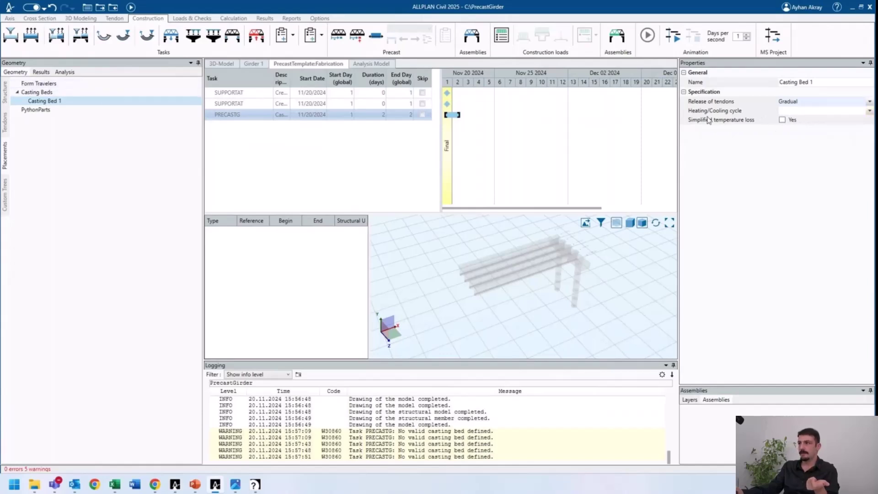
- Create a variation table named Heating for the casting bed's heating/cooling cycle
click(5, 93)
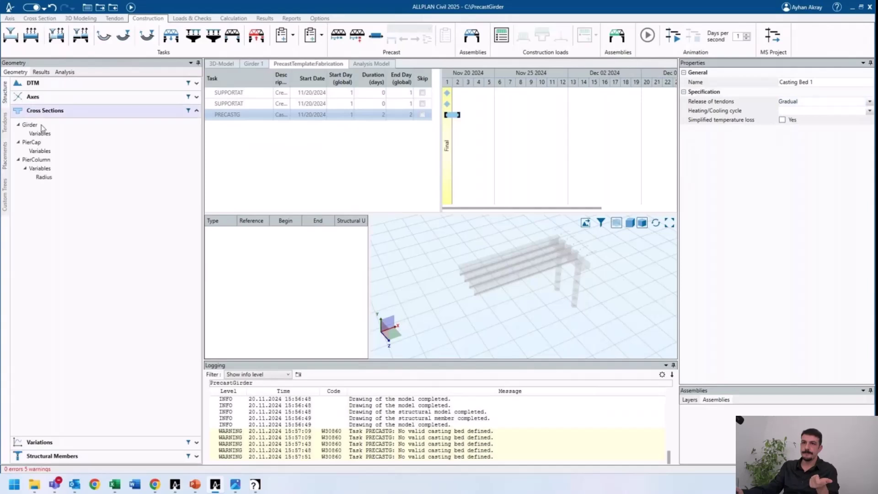
click(42, 110)
click(42, 124)
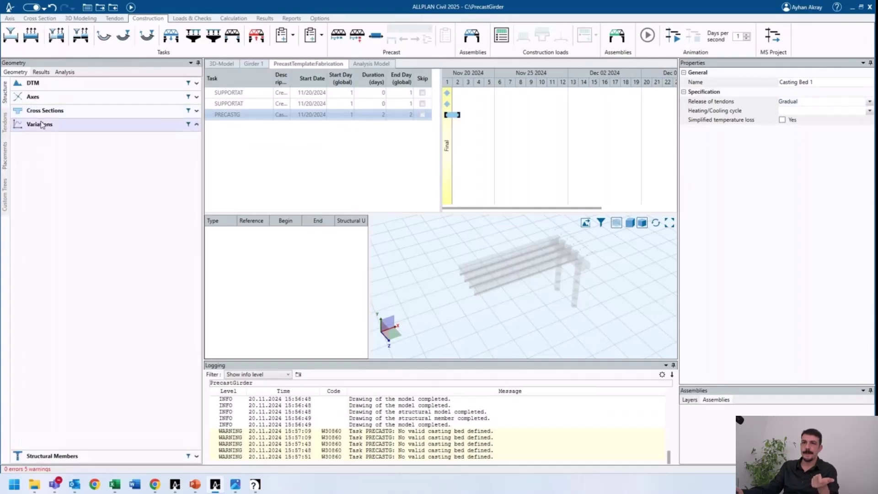
click(70, 159)
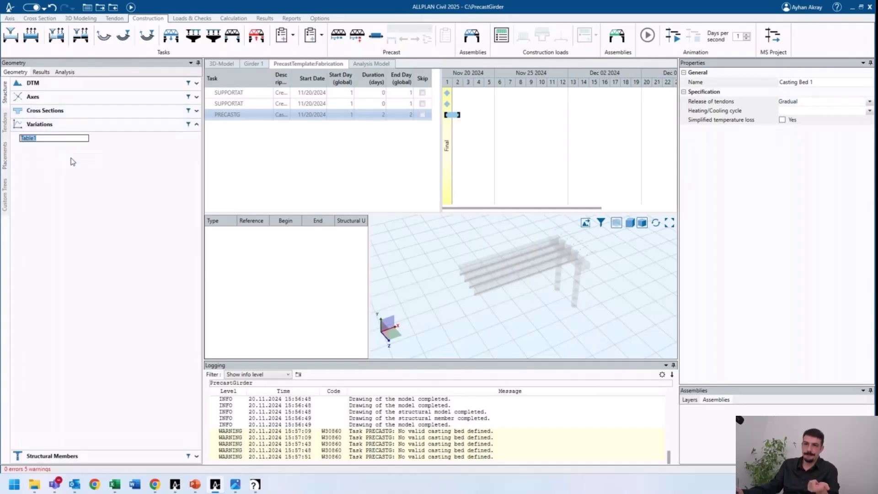
text(He)
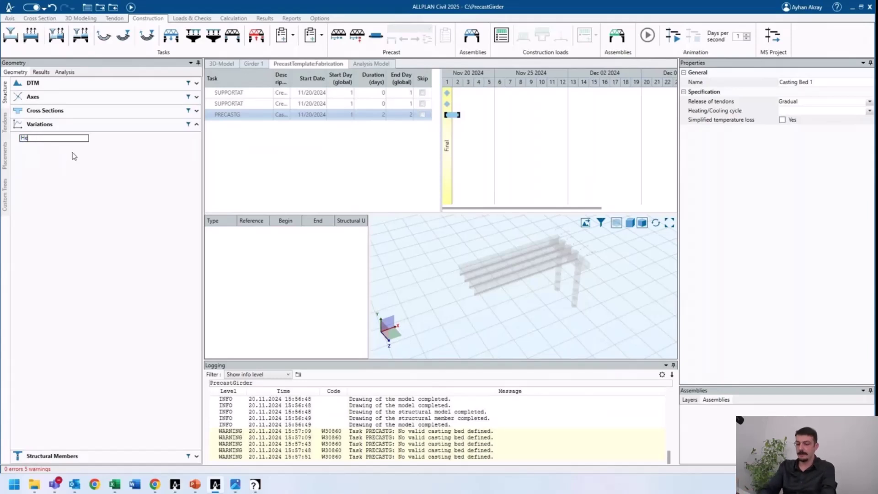
text(ating)
key(Return)
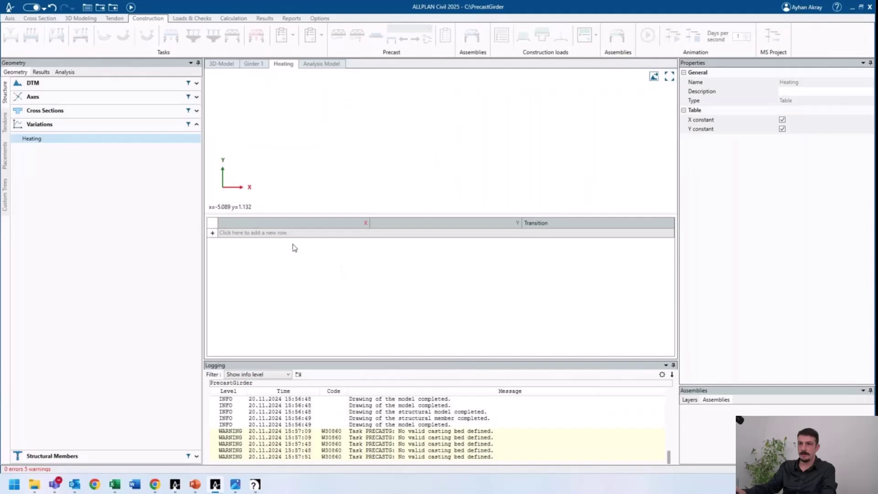
- Enter the first point of the Heating table with X 0, Y 20 and a Free transition
click(282, 234)
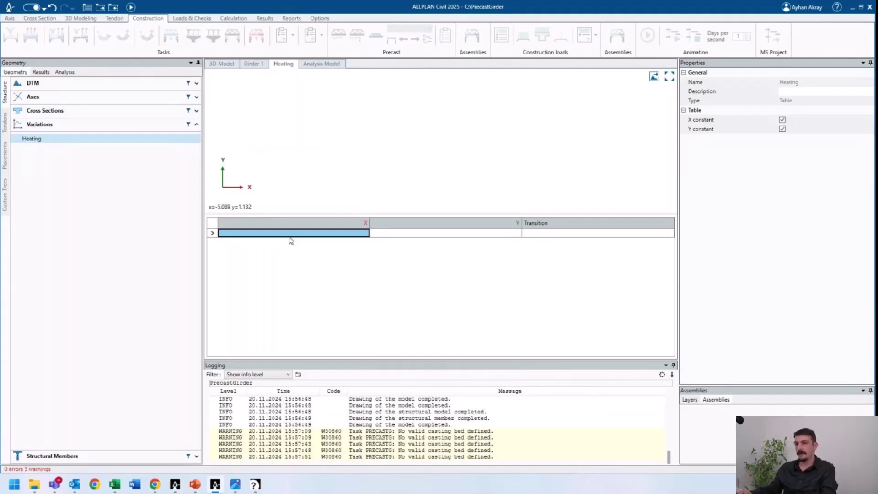
click(289, 233)
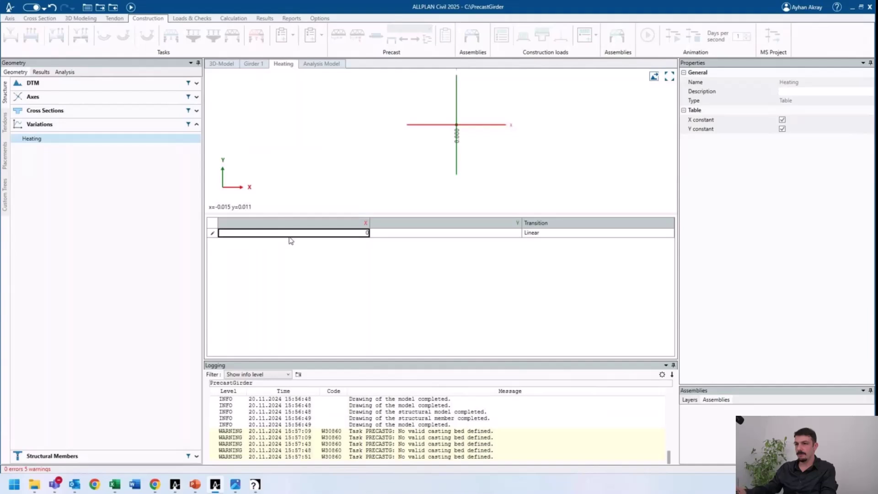
click(419, 235)
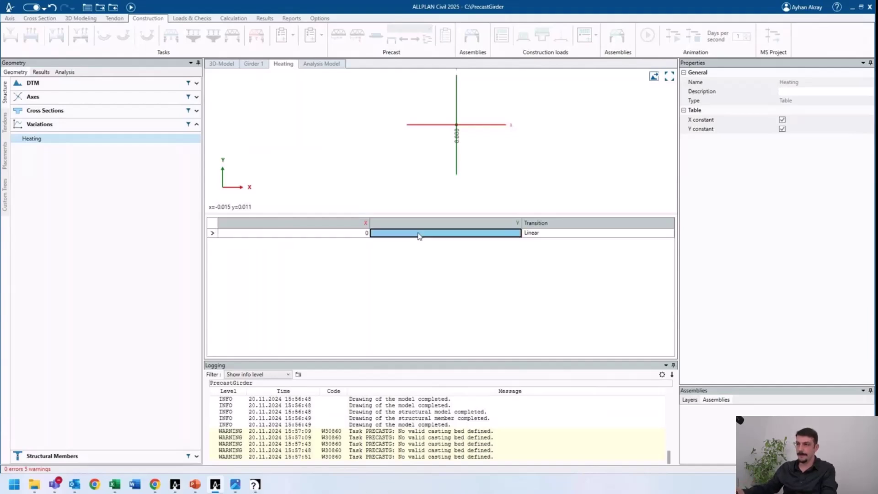
click(569, 237)
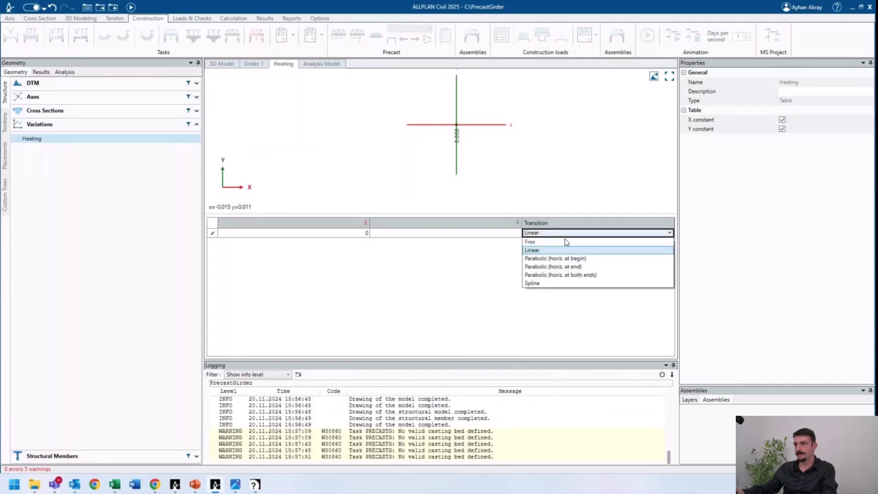
click(567, 242)
click(435, 236)
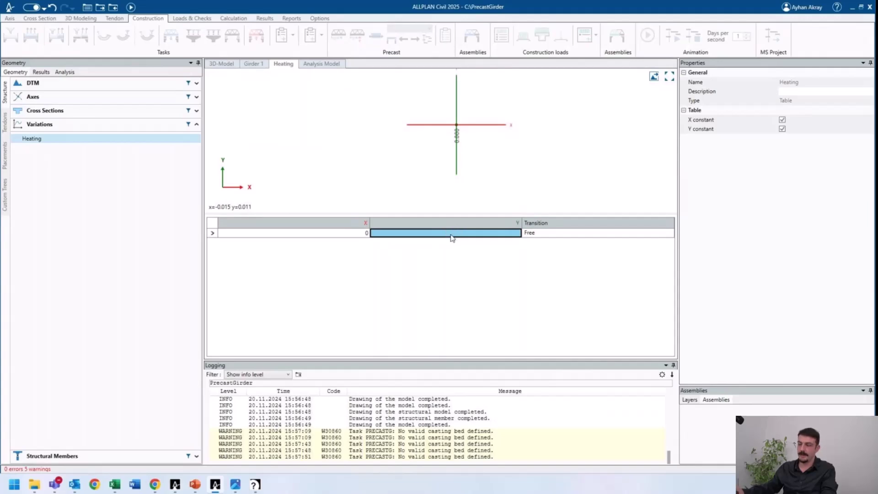
text(20)
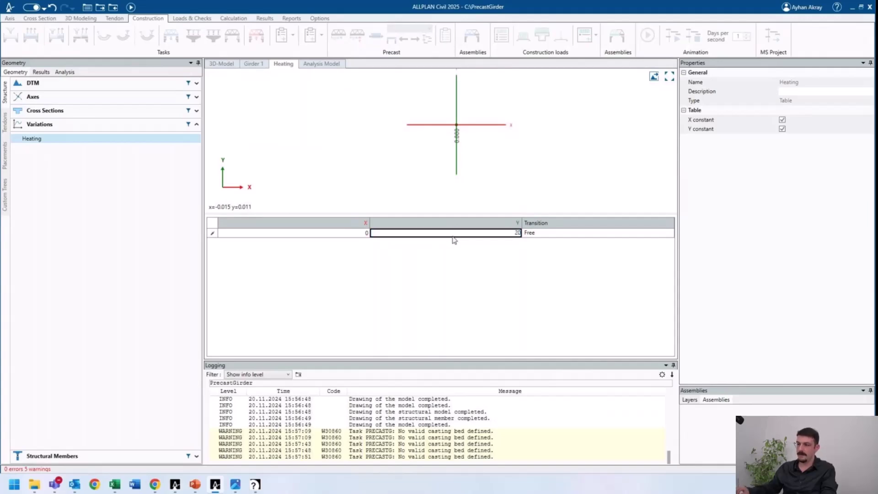
key(Return)
- Add a second point to the Heating table with X 1 and Y 60
click(333, 245)
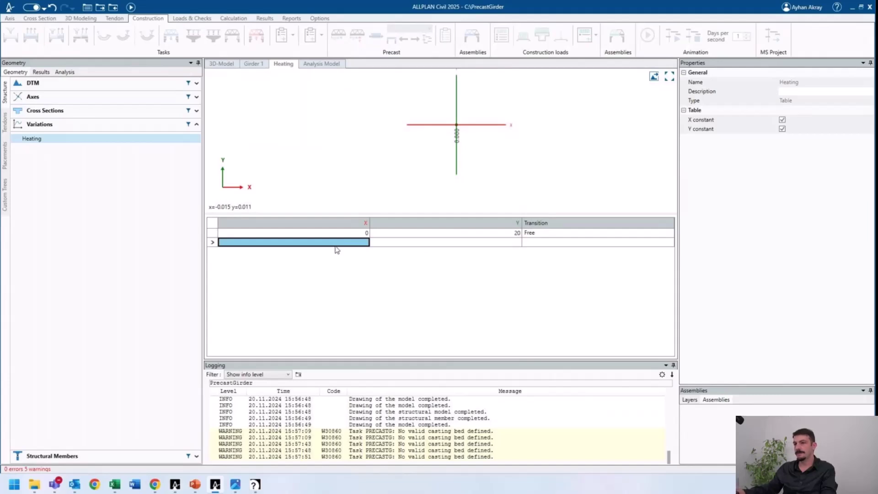
text(1)
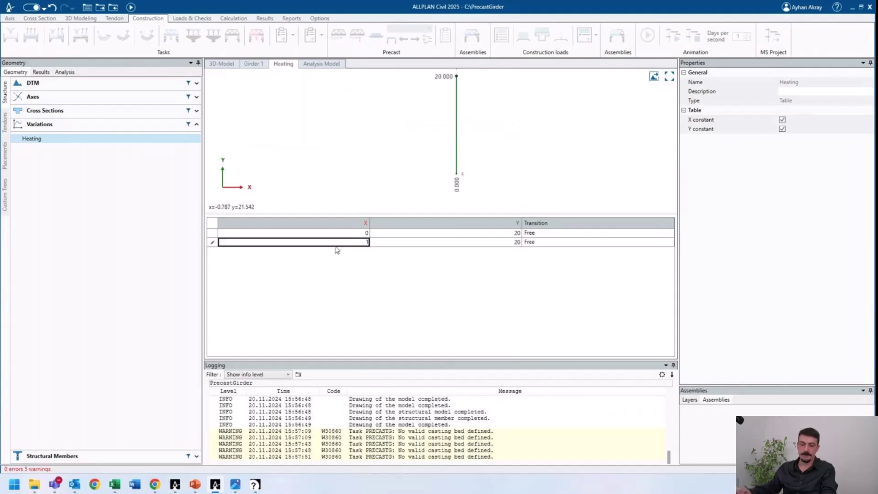
key(Return)
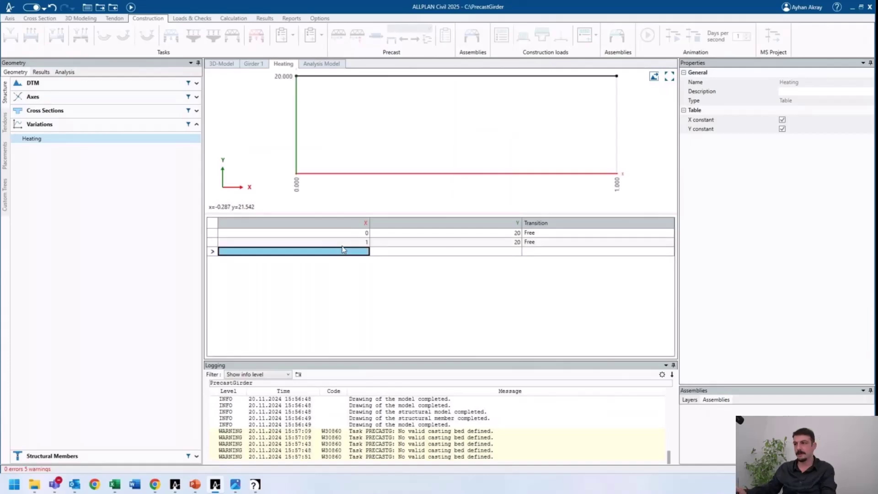
click(458, 243)
text(60)
key(Return)
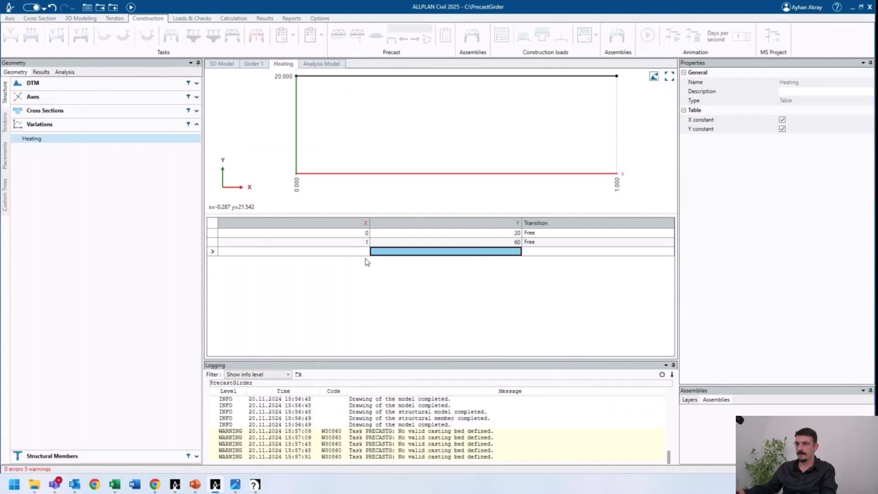
- Add two more Heating table points: X 2 with Y 20, and X 8 with Y 20
click(341, 253)
text(2)
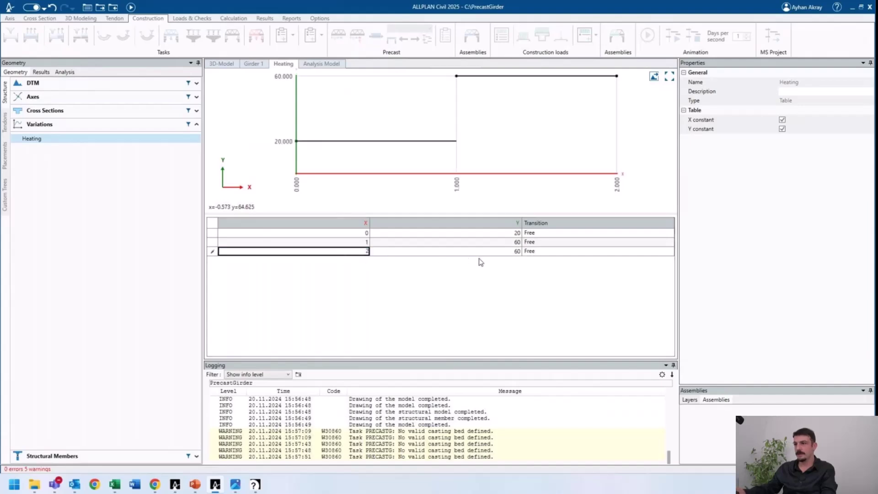
click(503, 257)
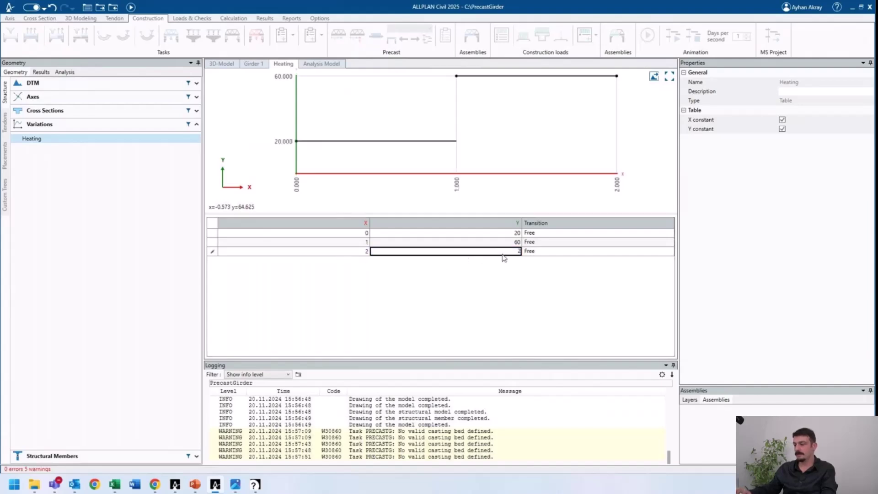
text(20)
key(Return)
click(363, 261)
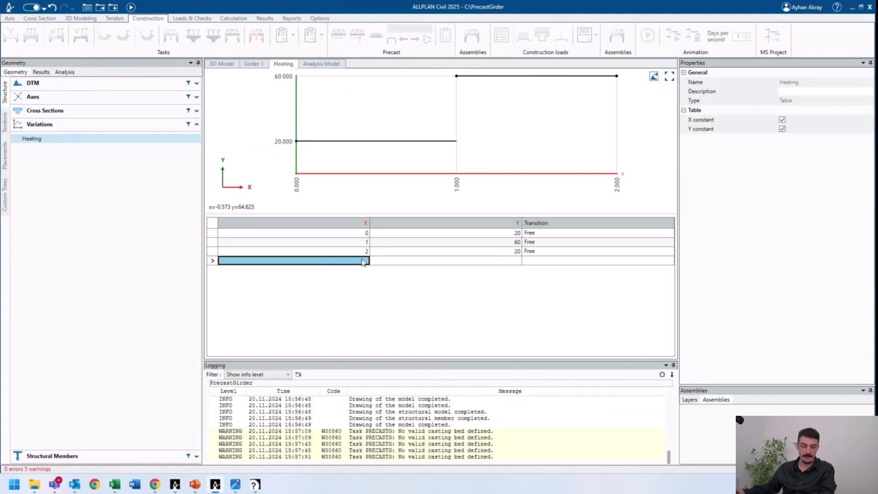
text(8)
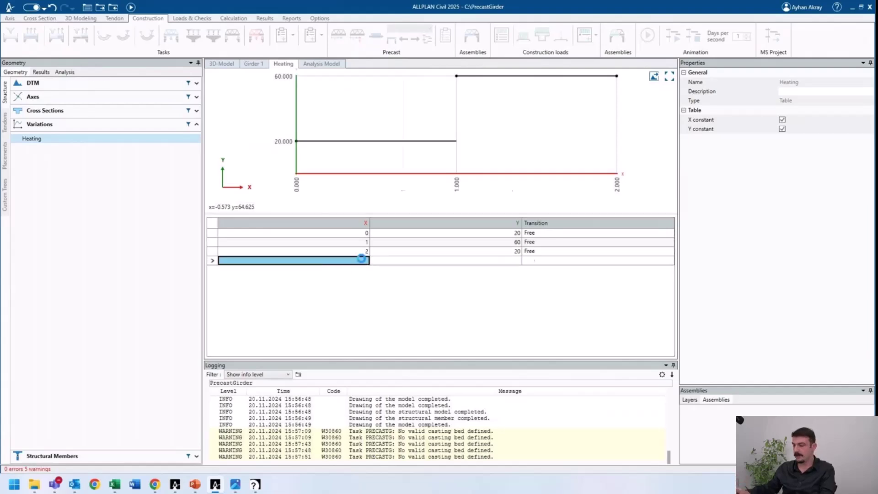
key(Return)
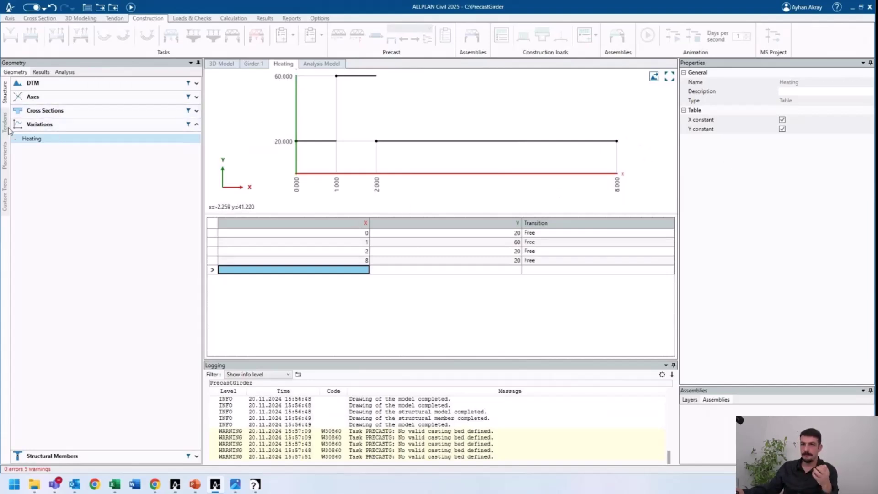
- Assign the Heating table as the heating/cooling cycle of Casting Bed 1
click(5, 166)
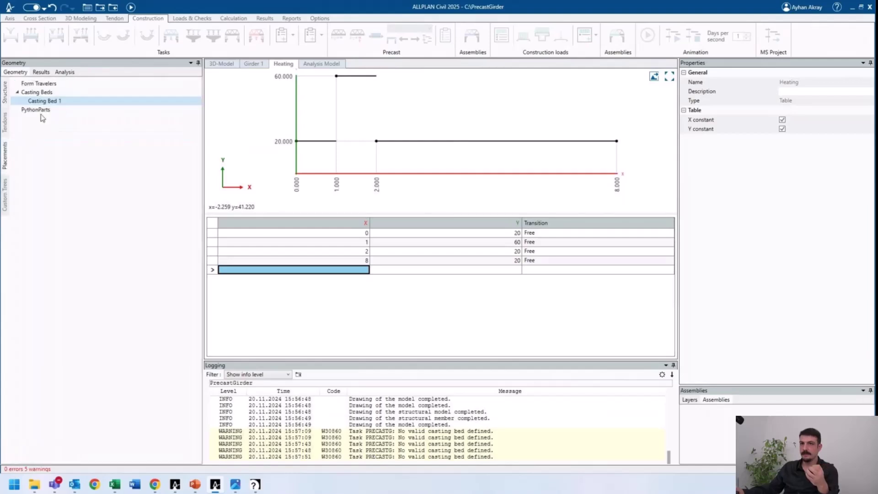
click(51, 100)
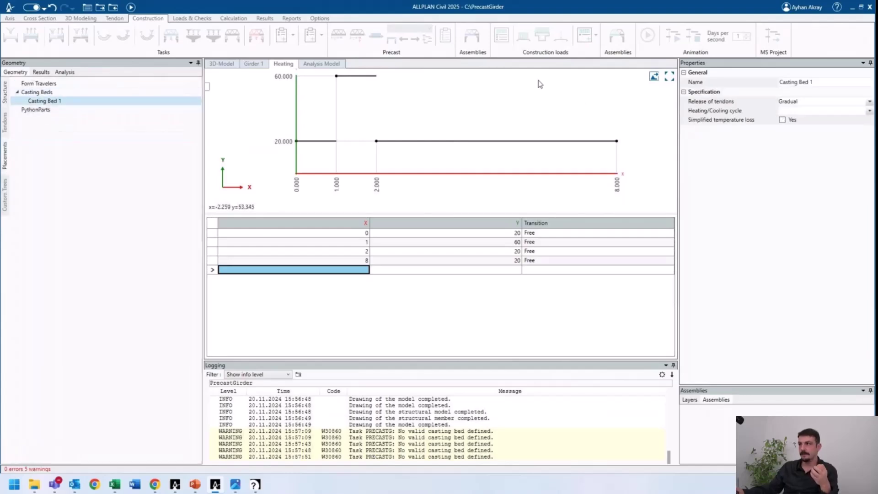
click(807, 110)
click(805, 120)
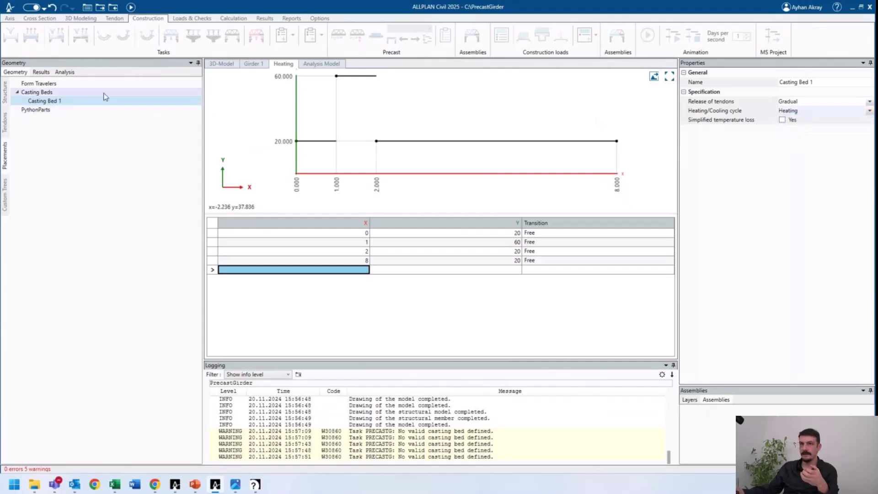
- Assign Casting Bed 1 as the casting bed of the PRECASTG task in the Fabrication stage
click(65, 73)
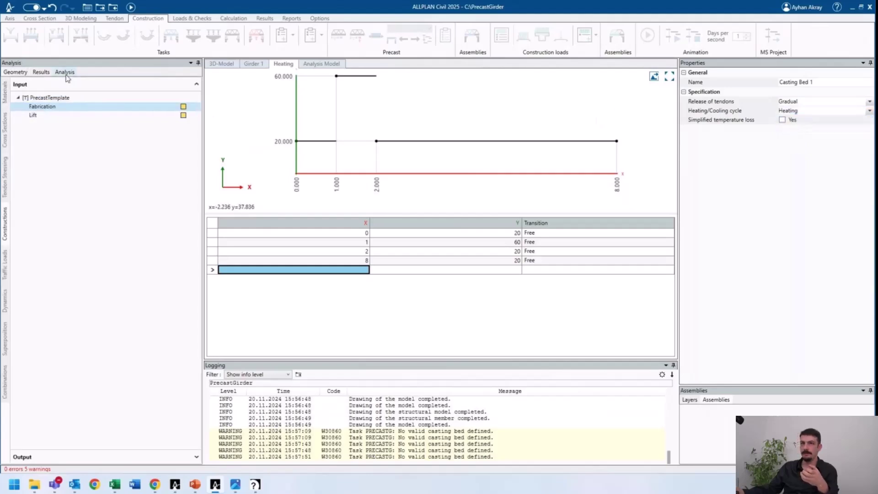
double_click(52, 107)
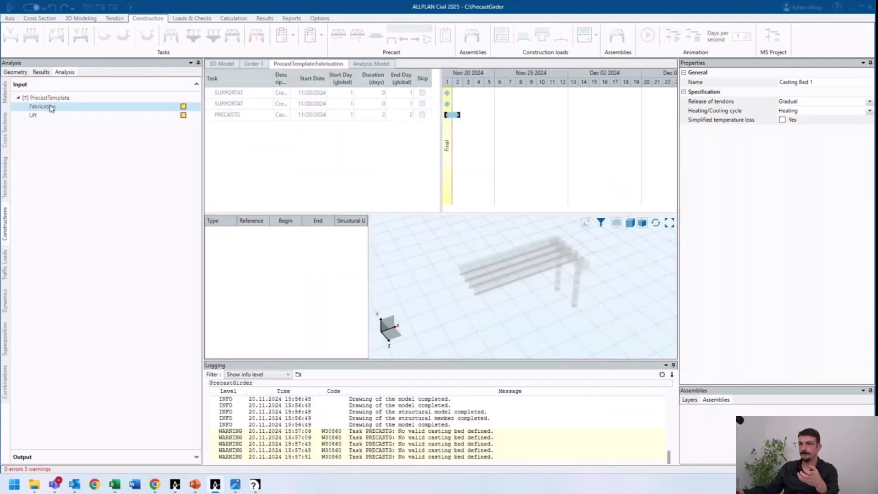
click(246, 117)
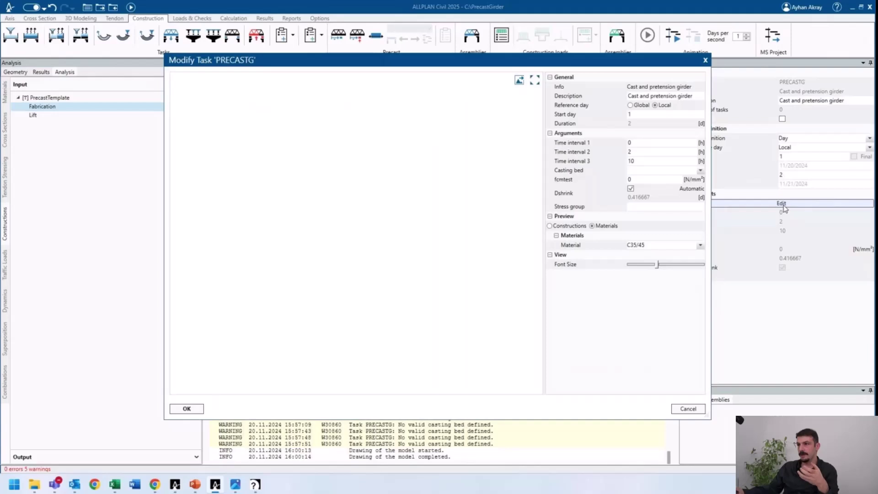
click(700, 170)
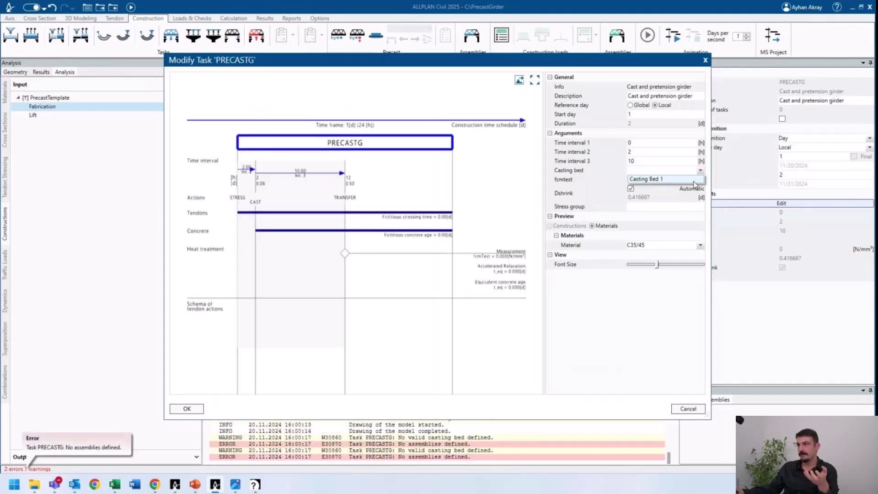
click(698, 179)
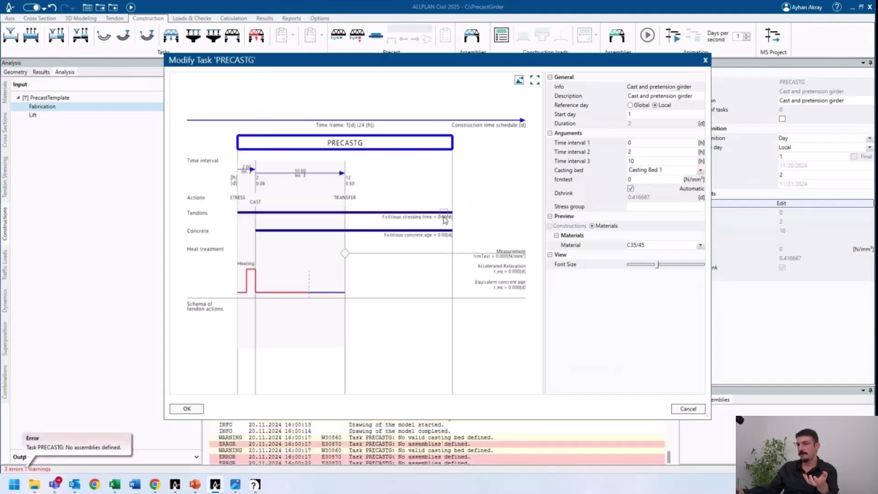
click(186, 408)
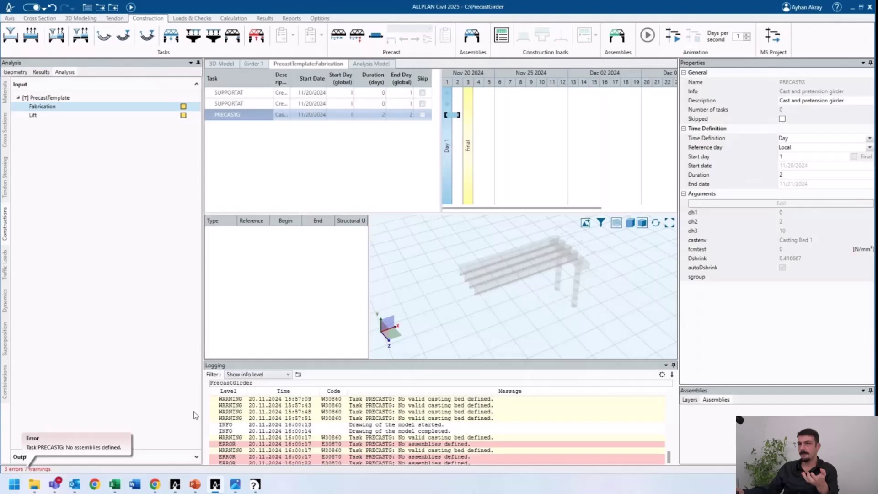
click(252, 105)
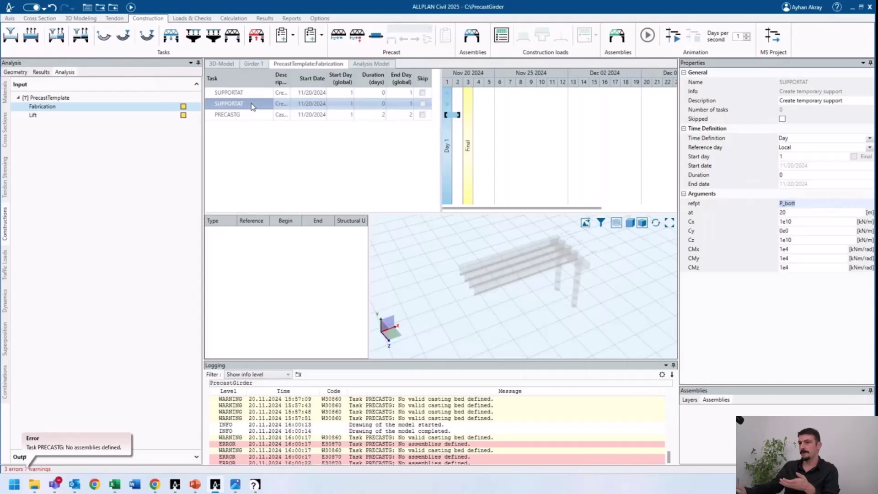
click(244, 116)
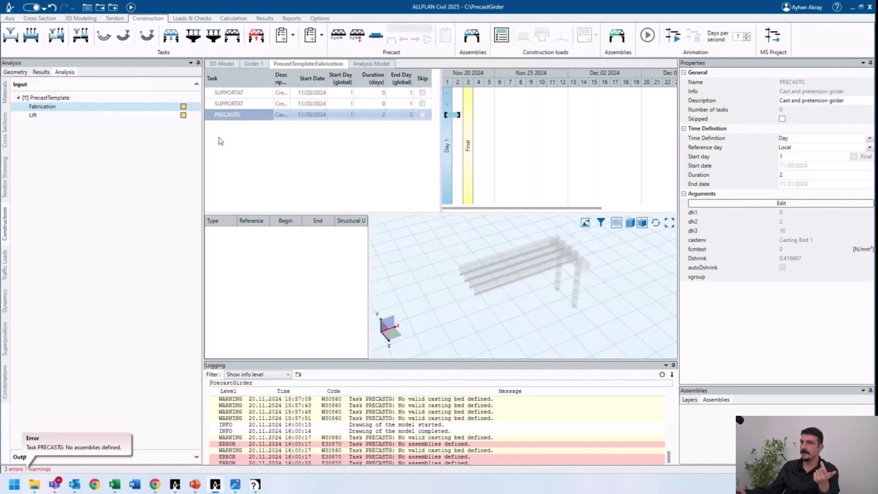
- Add a Text construction variable named Girder to PrecastTemplate, leaving its value empty
click(90, 97)
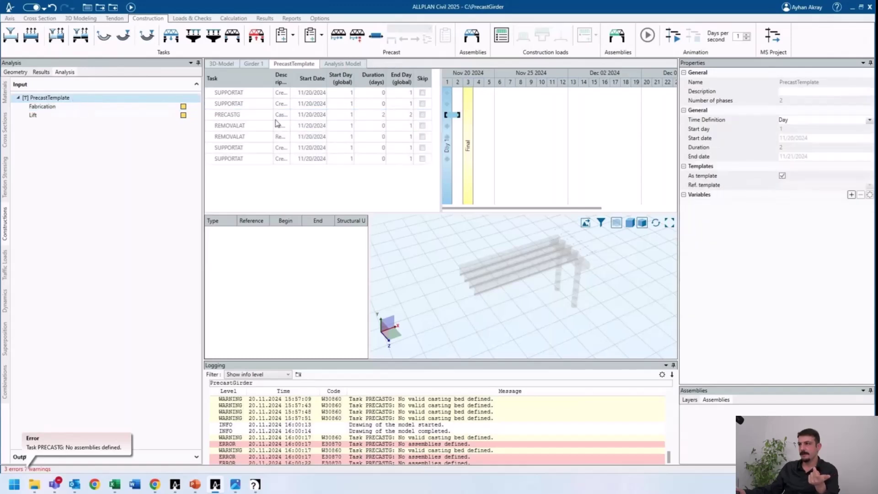
click(851, 195)
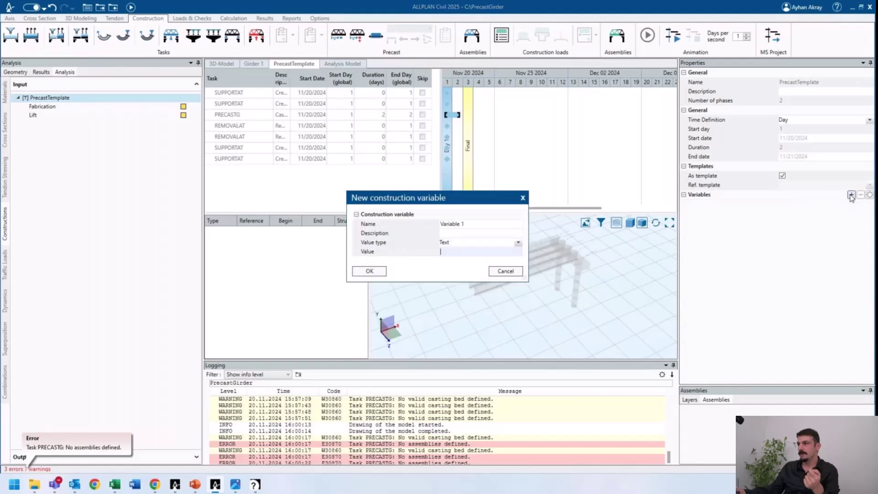
click(519, 242)
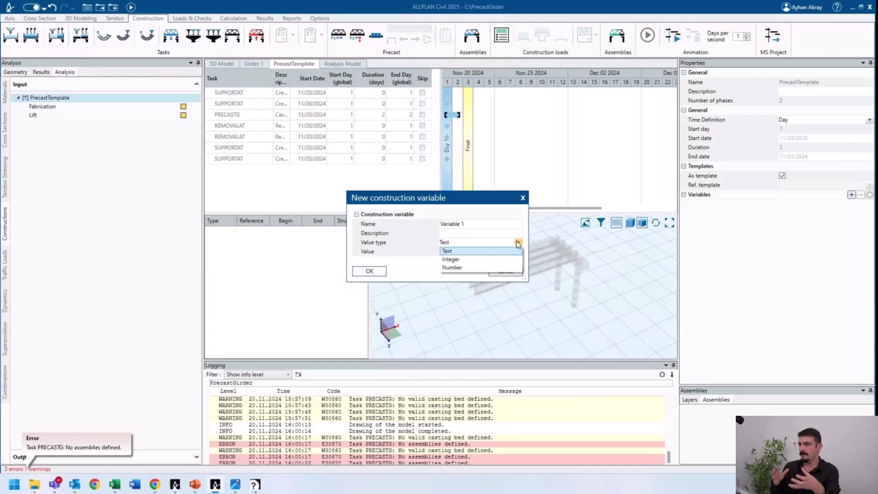
click(503, 253)
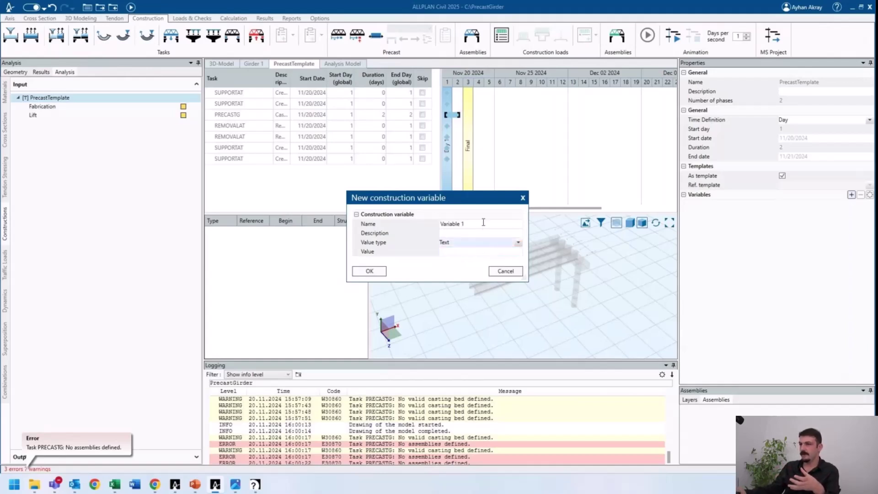
drag(483, 223, 429, 219)
text(Girder)
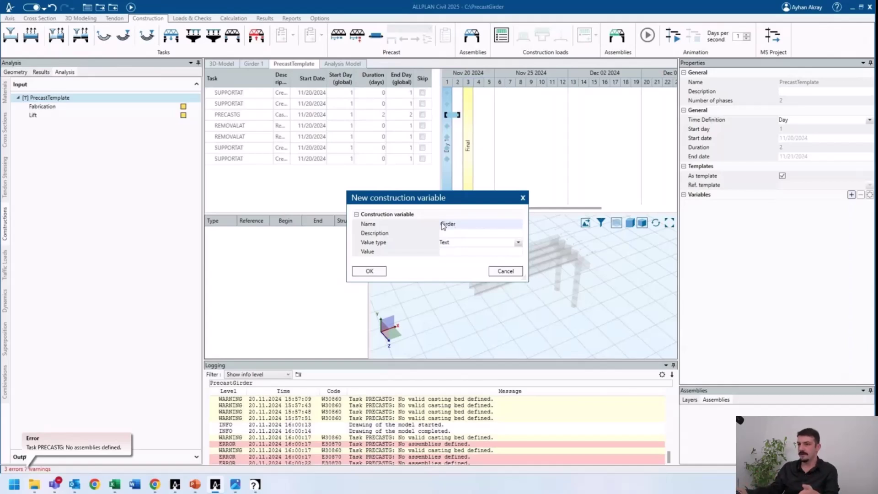
click(364, 271)
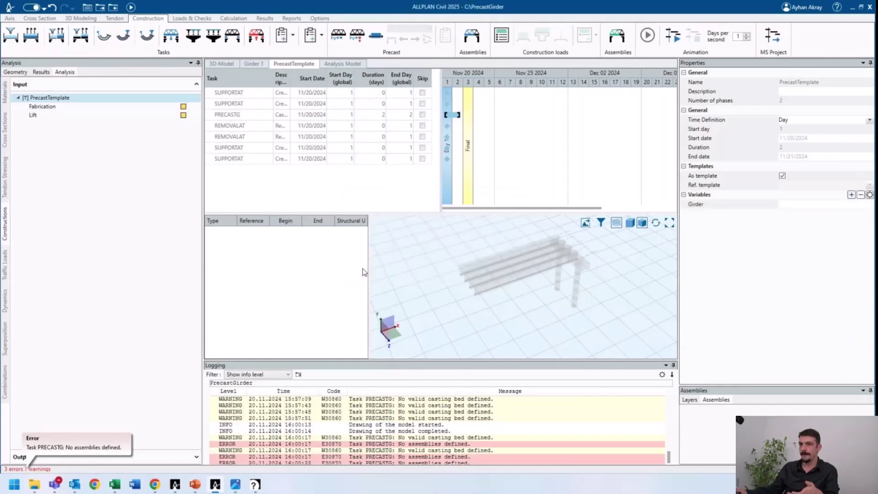
- Add an Integer construction variable named DLift with value 25 to PrecastTemplate
click(851, 195)
text(DLift)
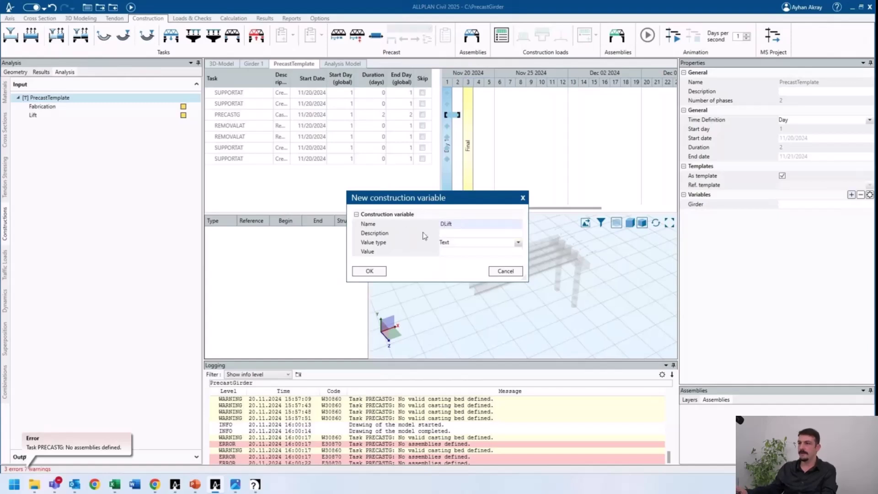
click(510, 242)
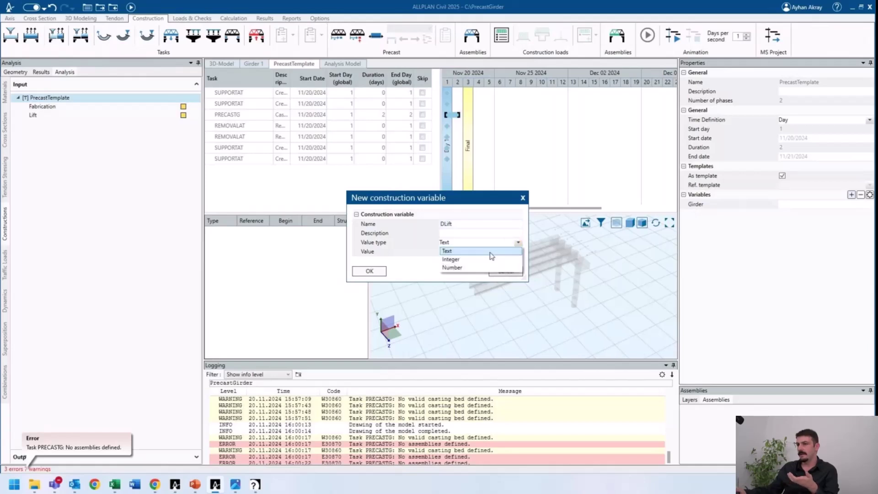
click(480, 264)
click(454, 252)
text(25)
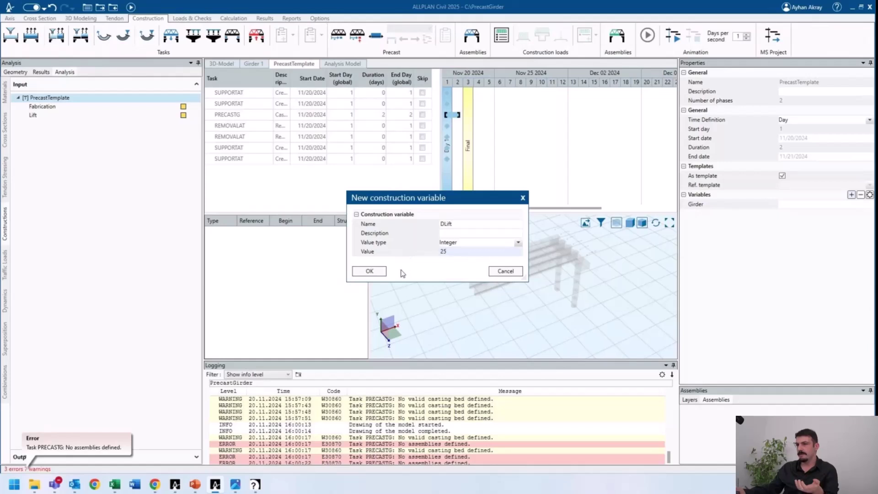
click(380, 271)
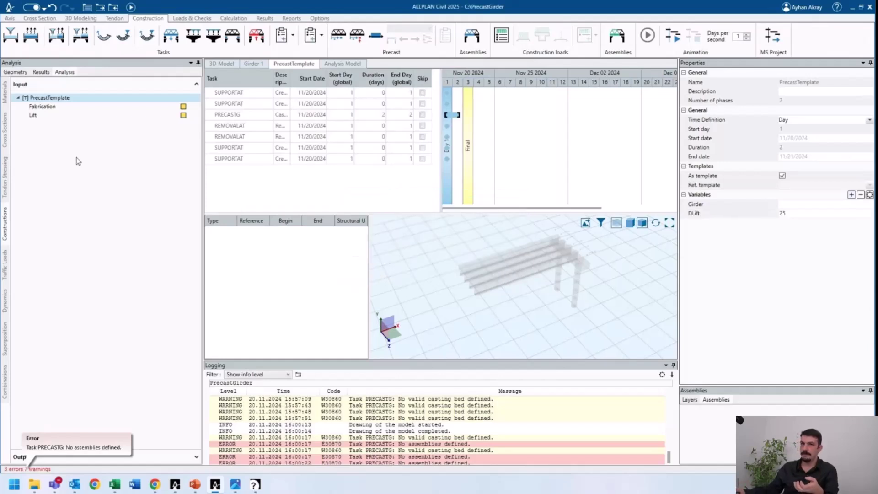
- Add a Member assembly referencing the Girder variable to the PRECASTG task of the Fabrication phase
click(60, 106)
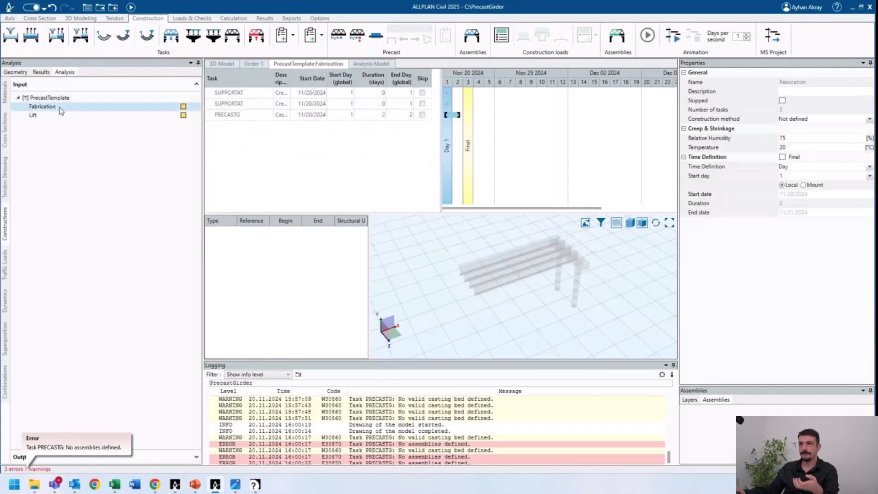
click(238, 118)
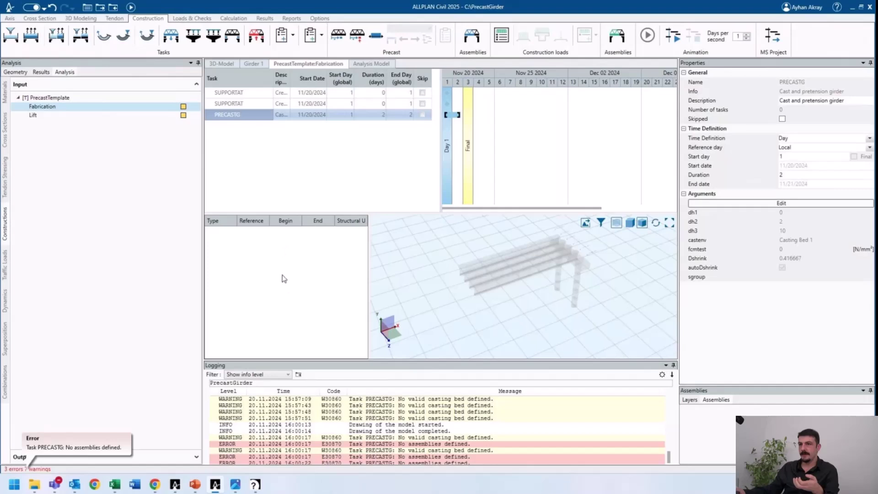
right_click(274, 250)
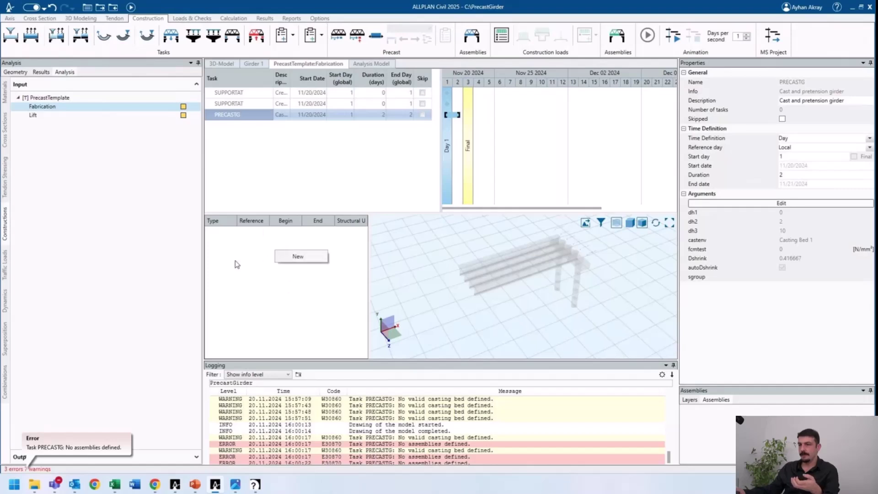
click(308, 257)
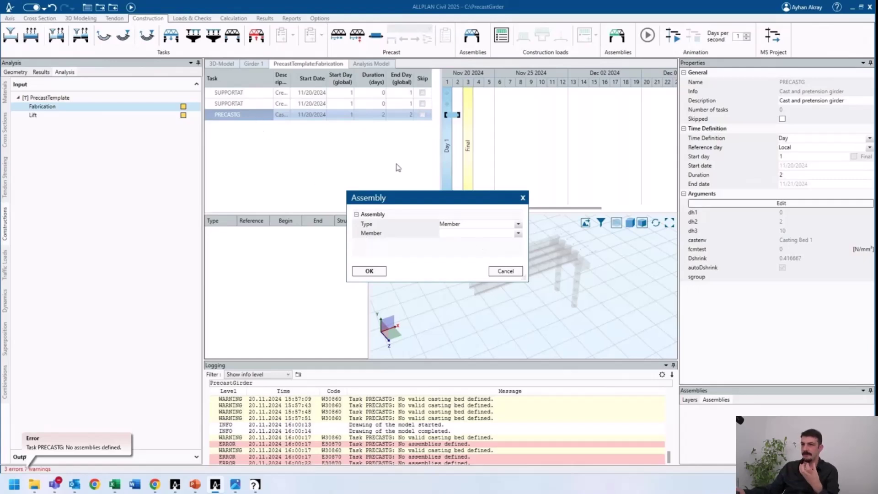
click(516, 233)
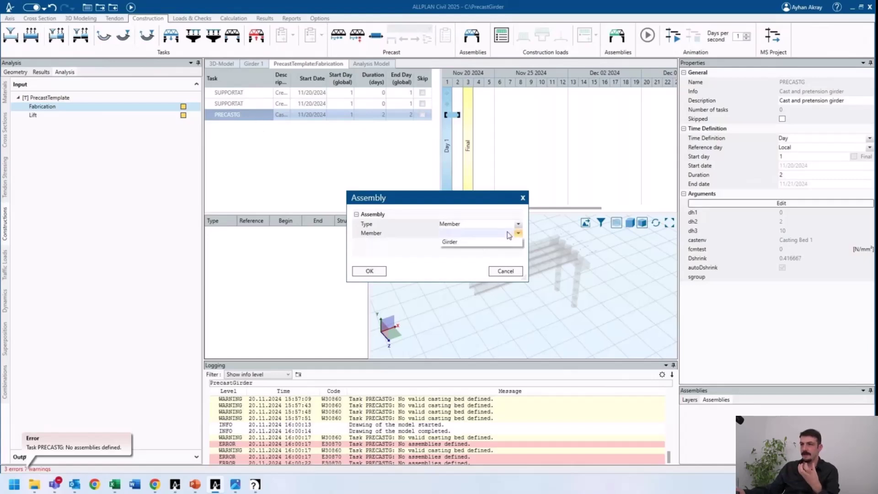
click(481, 241)
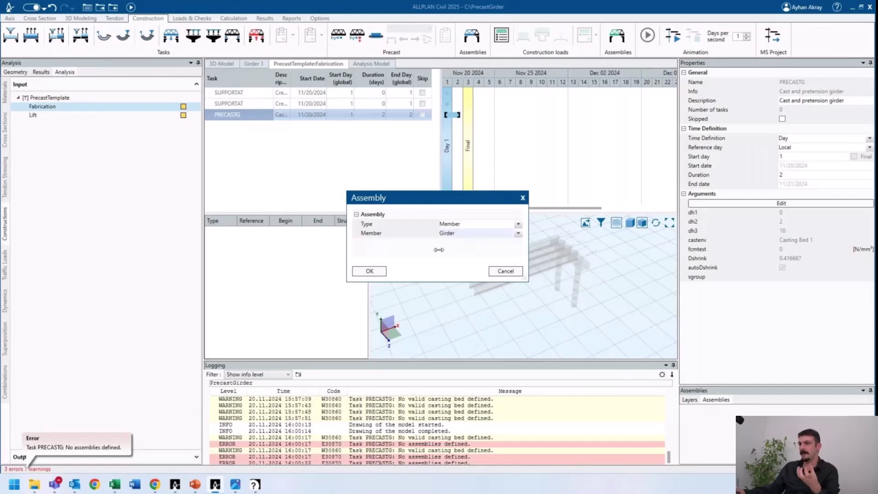
click(367, 271)
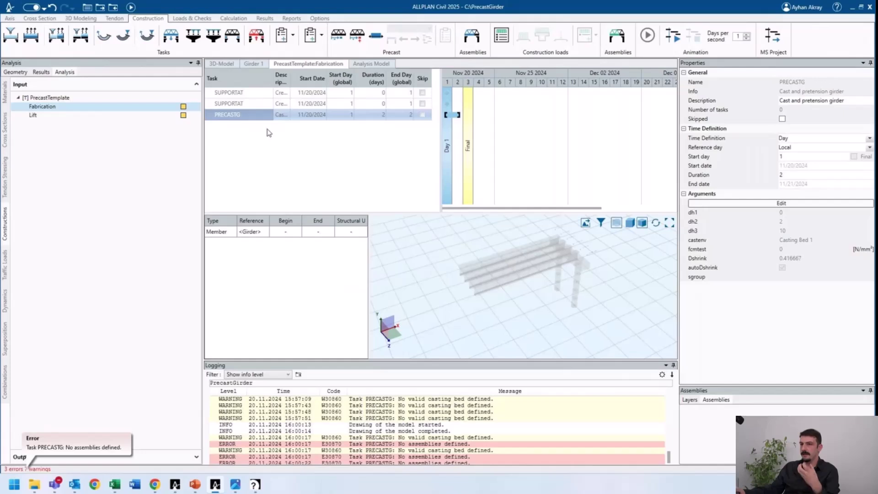
- Add a Tendon Group assembly to the PRECASTG task and set its tendon group to Automatic
right_click(280, 249)
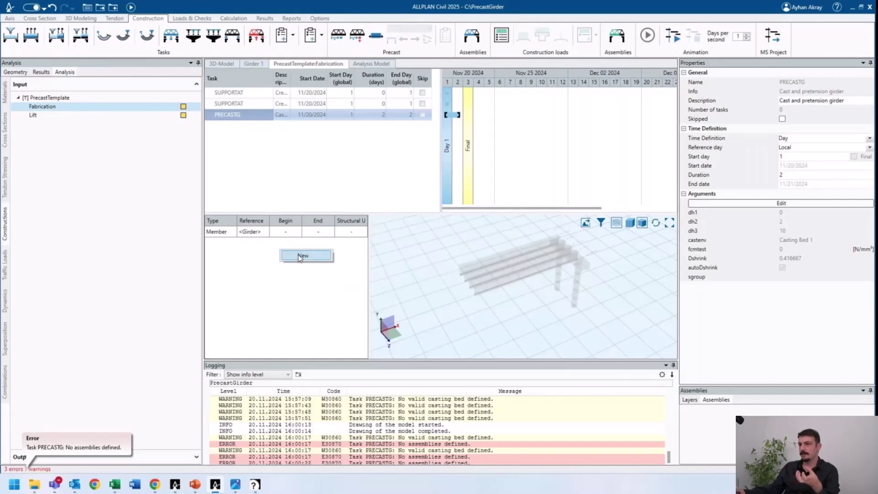
click(299, 257)
click(457, 224)
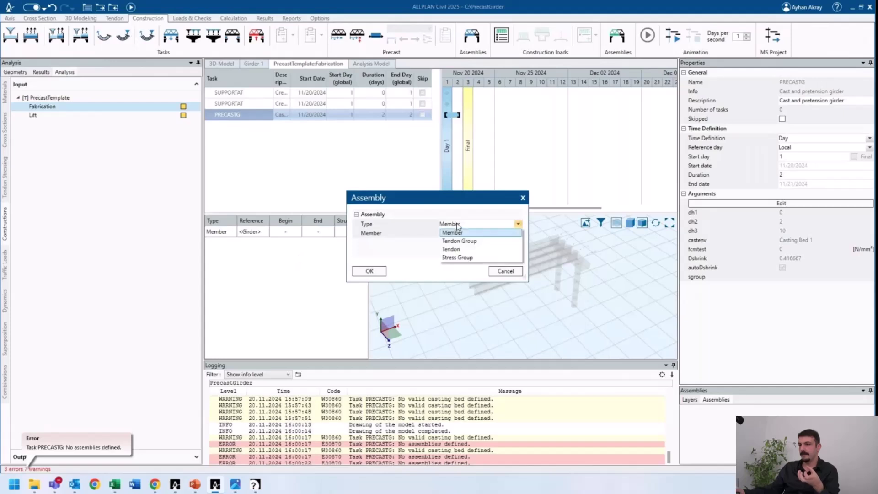
click(460, 241)
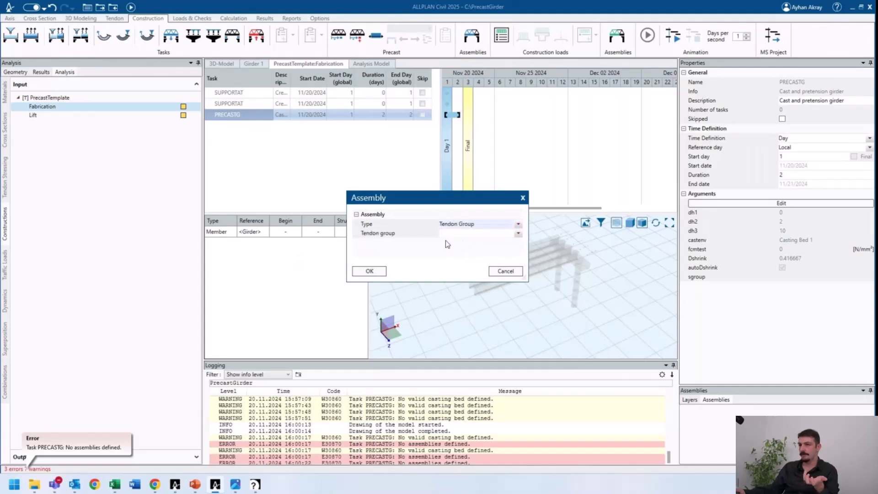
click(448, 235)
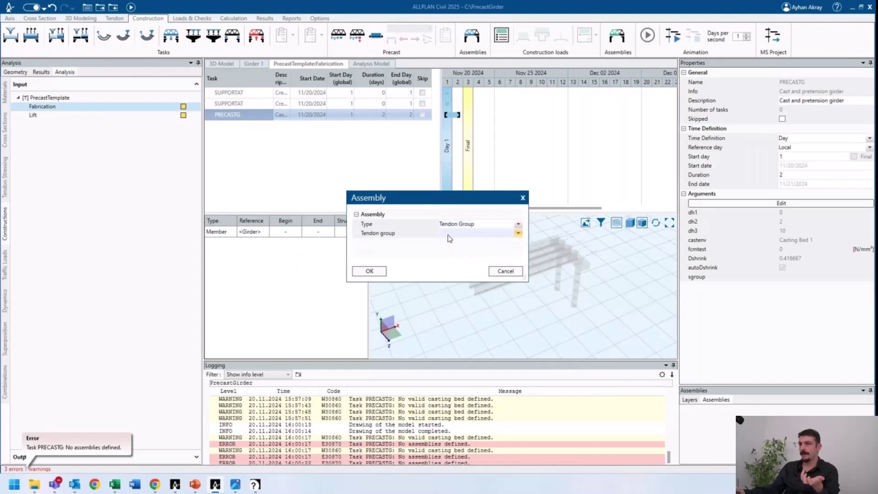
click(369, 271)
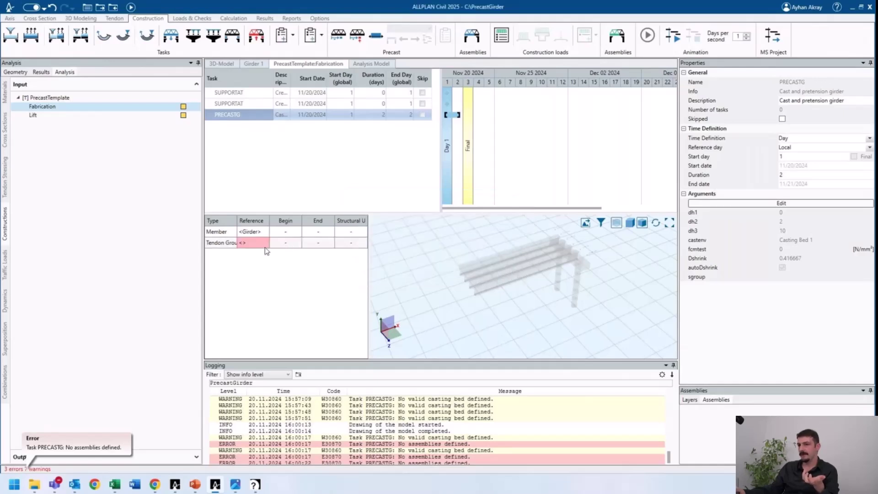
click(268, 244)
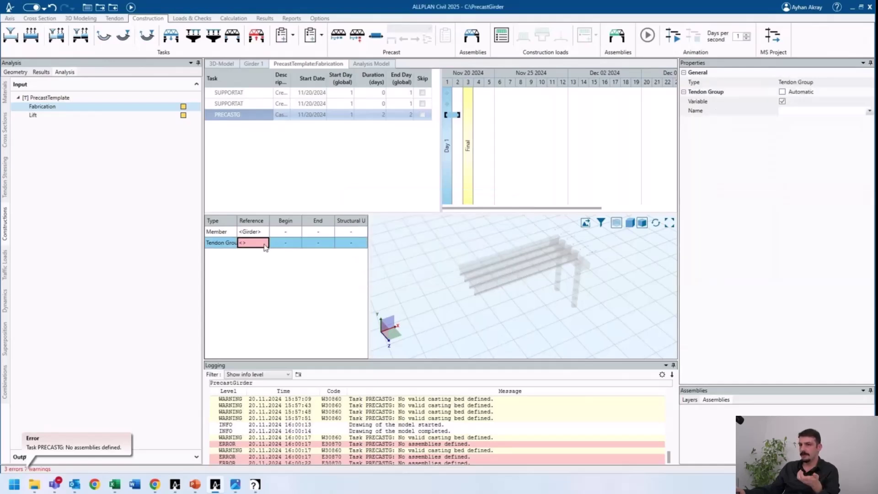
click(782, 101)
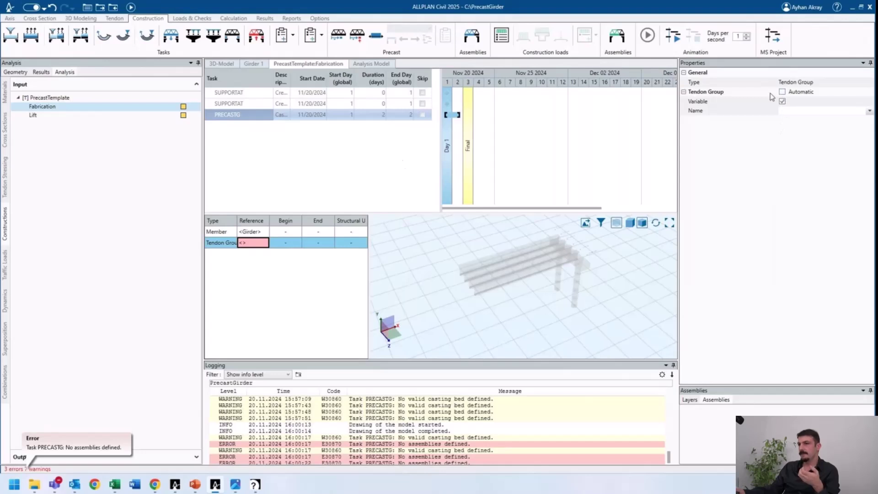
mouse_move(252, 237)
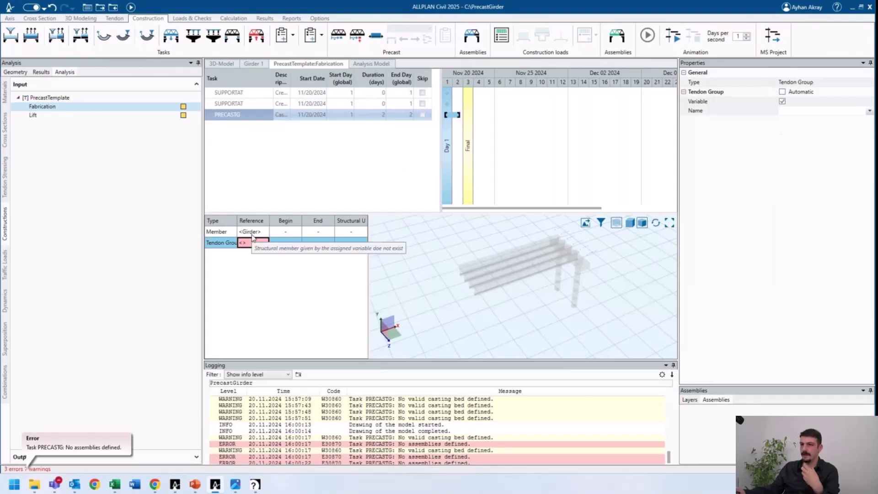
click(781, 92)
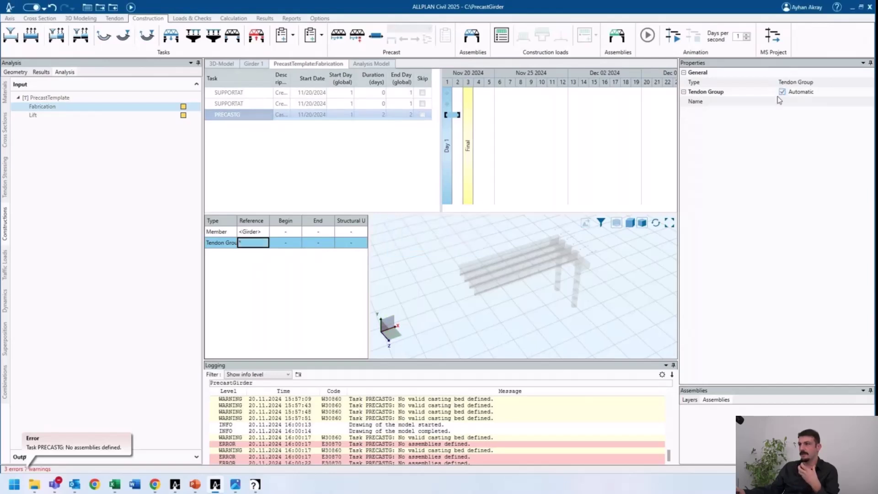
- Review the PRECASTG task's Member and Tendon Group assemblies and recalculate the model with the latest changes
click(253, 232)
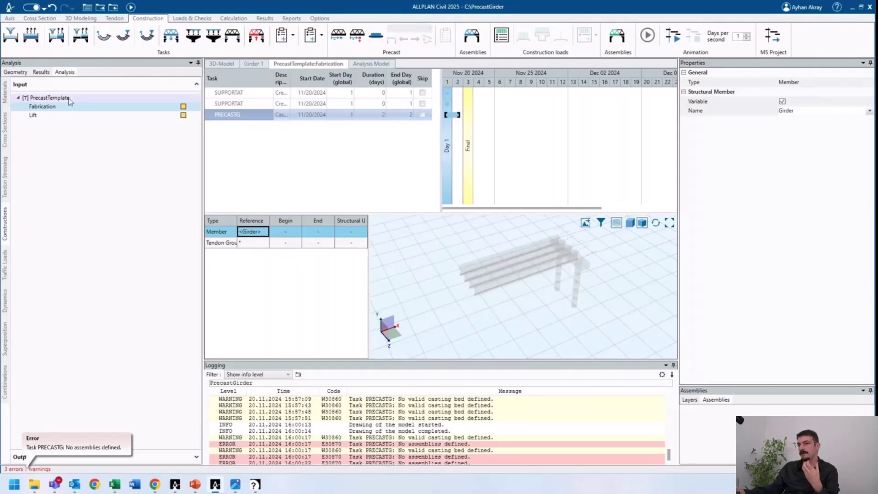
click(267, 244)
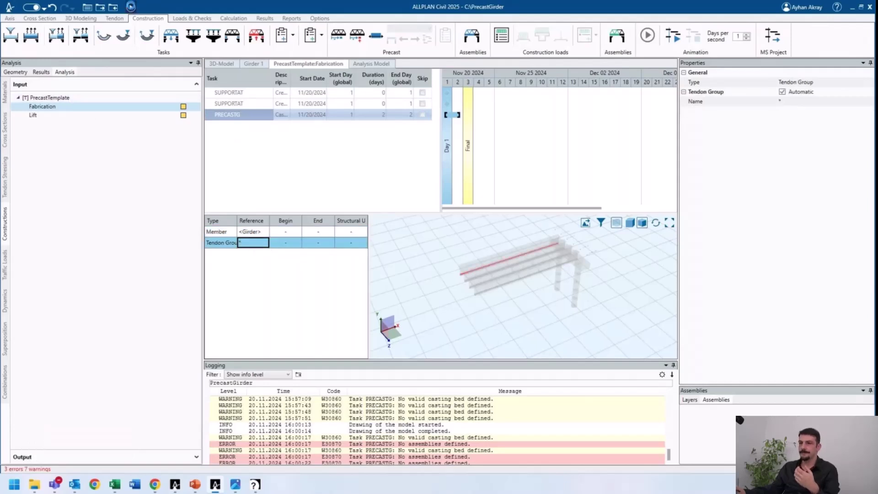
click(130, 7)
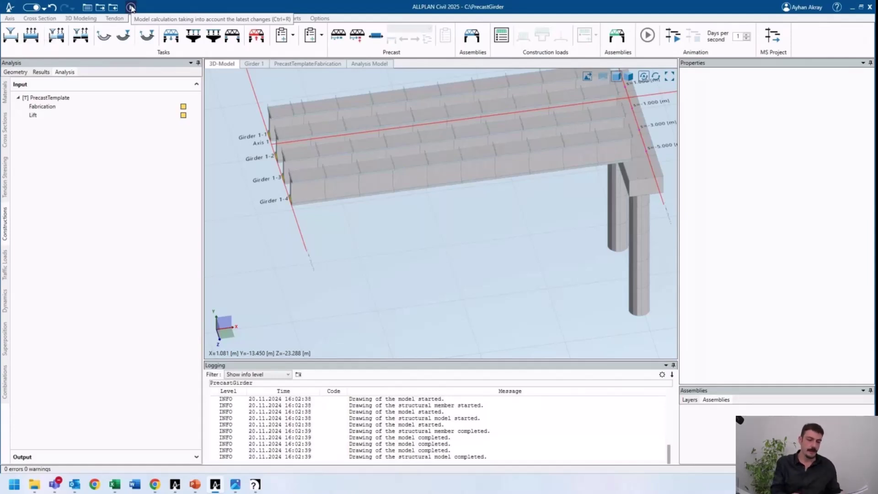
- Create a regular, non-template construction schedule named OnSite alongside PrecastTemplate
right_click(126, 136)
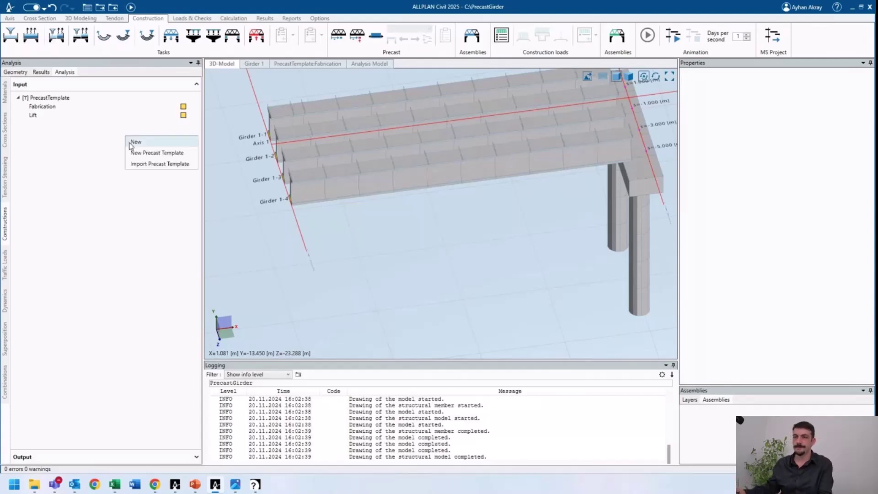
click(153, 151)
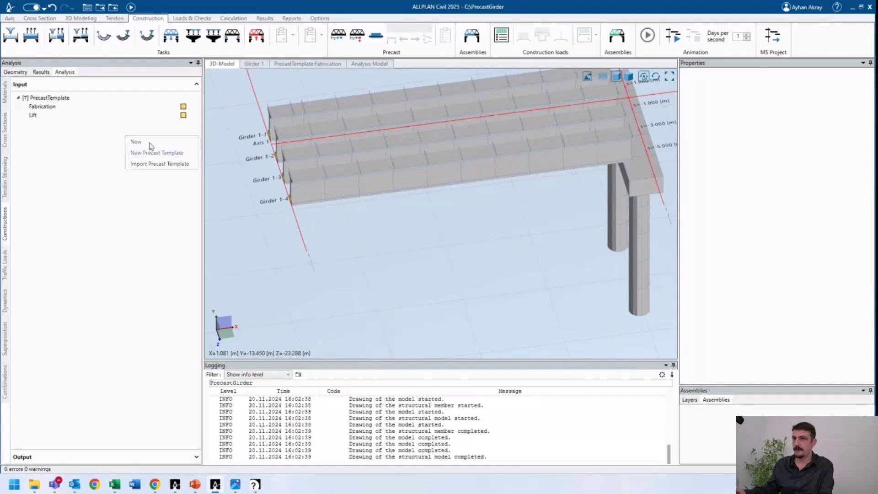
text(OnSite)
key(Return)
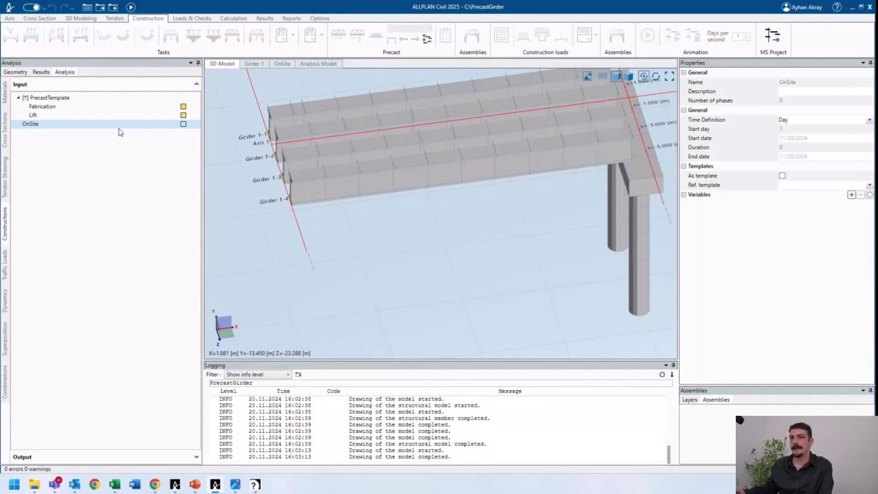
- Add a new phase named Substructure to the OnSite construction schedule
right_click(33, 124)
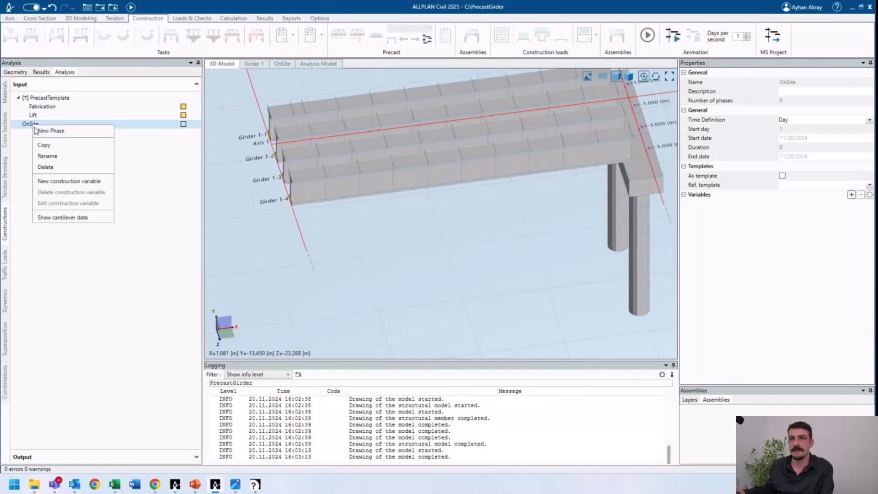
click(57, 130)
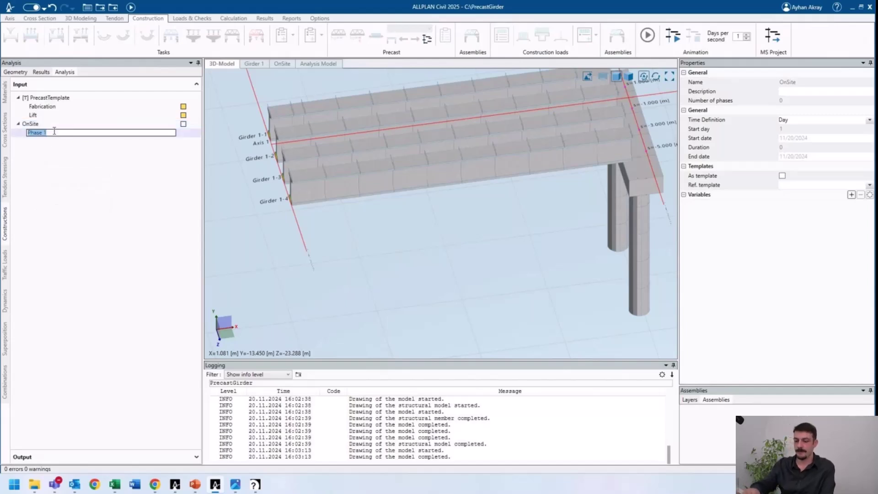
text(Substructure)
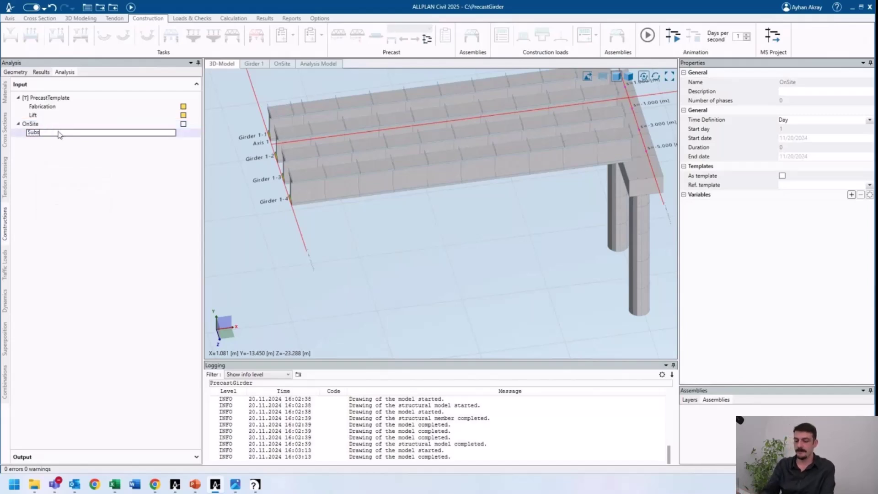
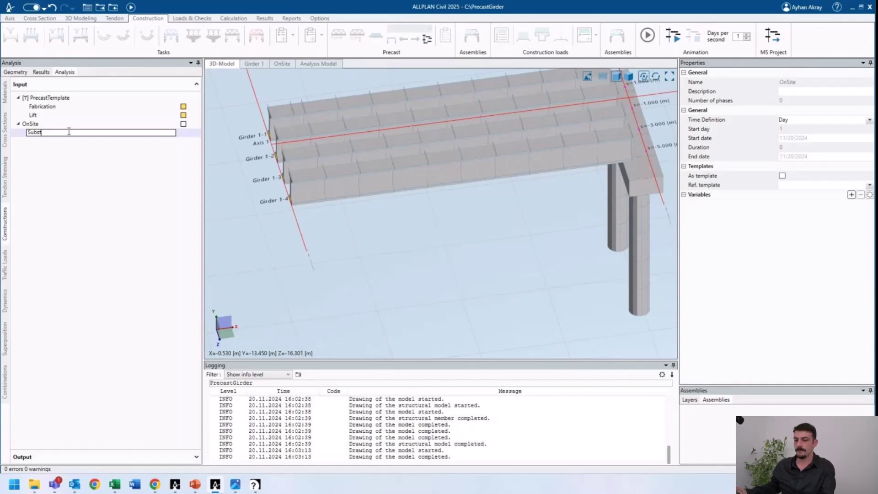
text(ructure)
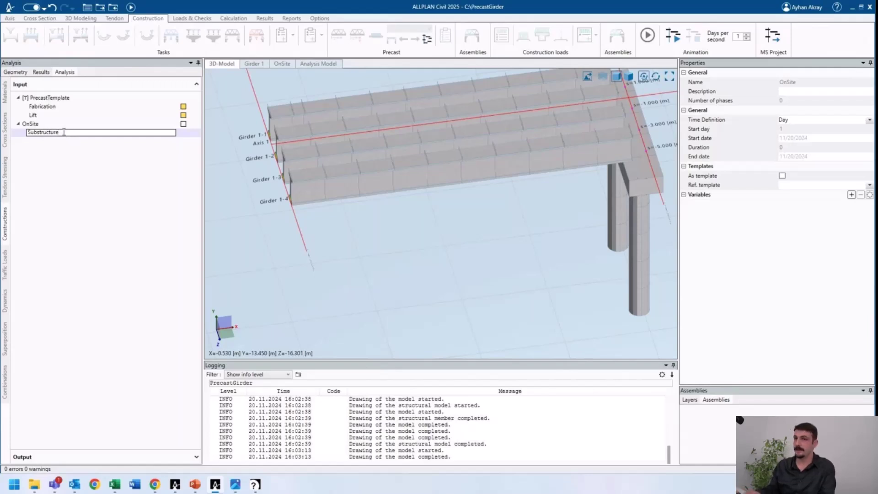
key(Return)
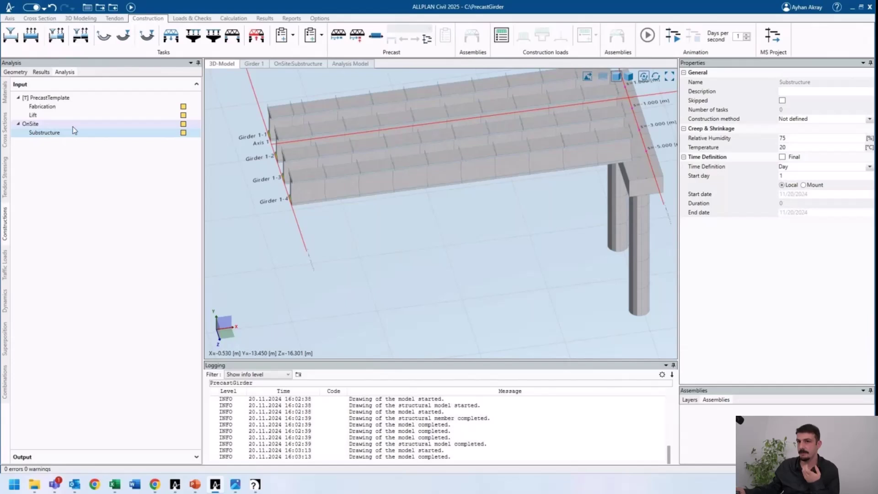
- Open the Substructure phase and add a CONCRETE task and an INSTSUPP task for activating bearings/springs
click(56, 133)
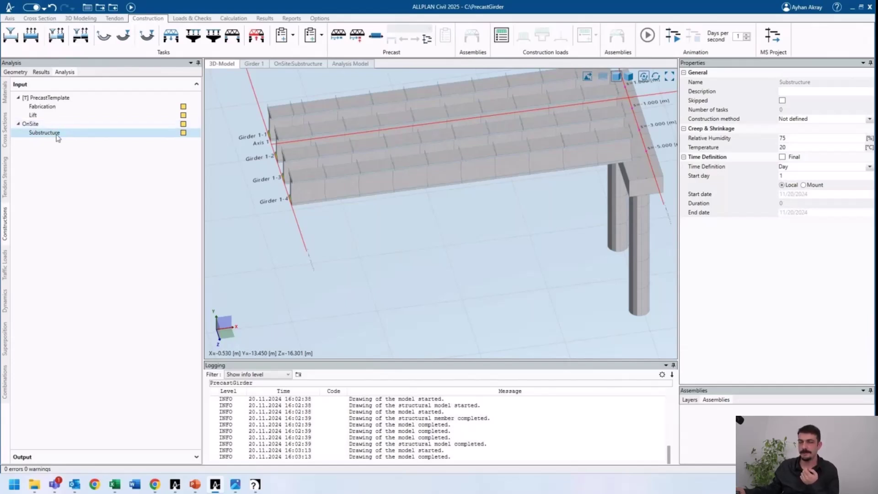
double_click(58, 137)
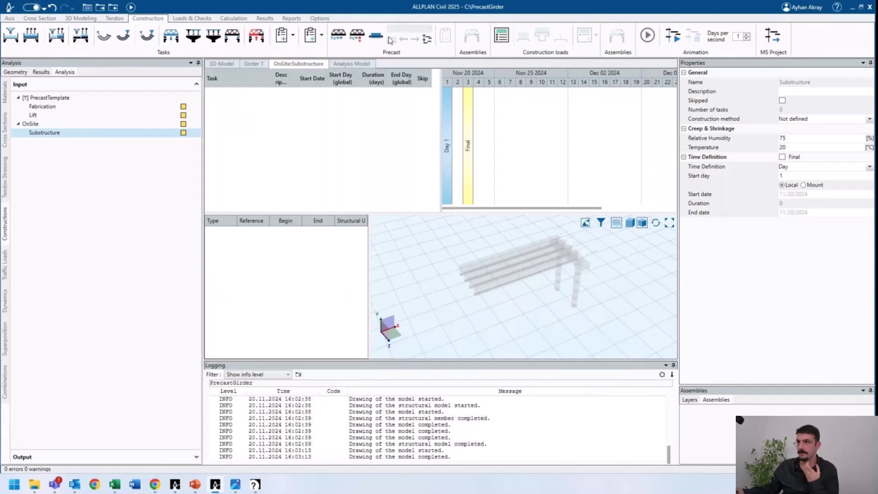
click(65, 36)
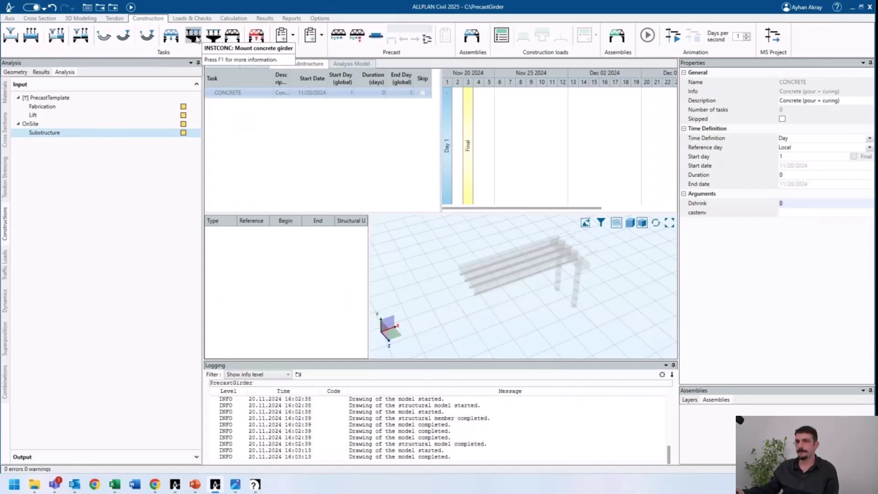
click(233, 37)
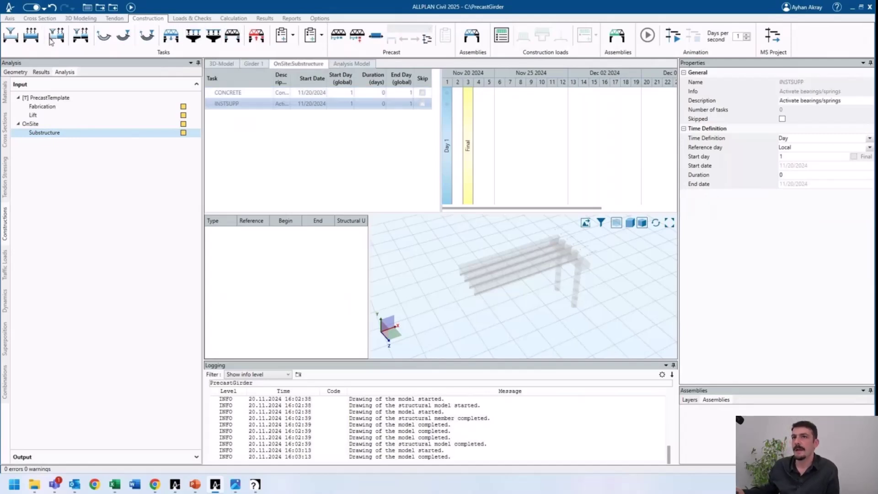
- Set the duration of the Substructure phase's CONCRETE task to 14 days
click(252, 96)
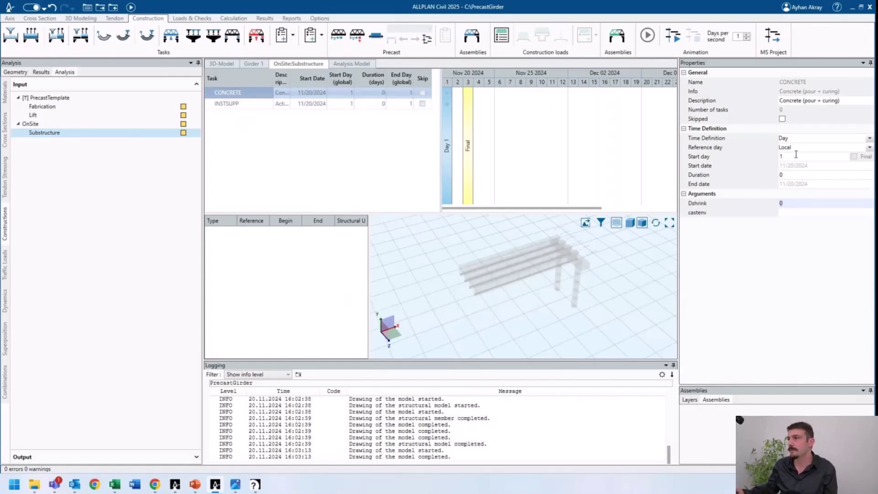
click(790, 175)
text(14)
key(Return)
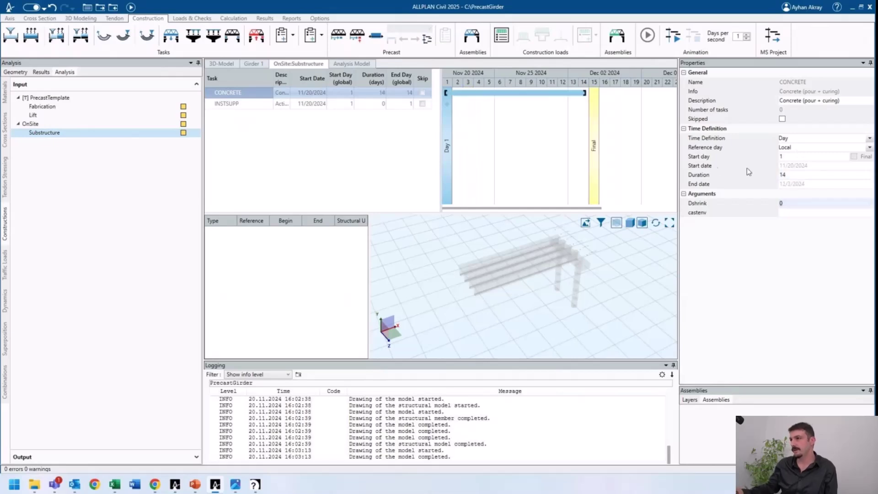
- Add Pier 1 as a member assembly of the CONCRETE task by picking it in the 3D model
right_click(312, 242)
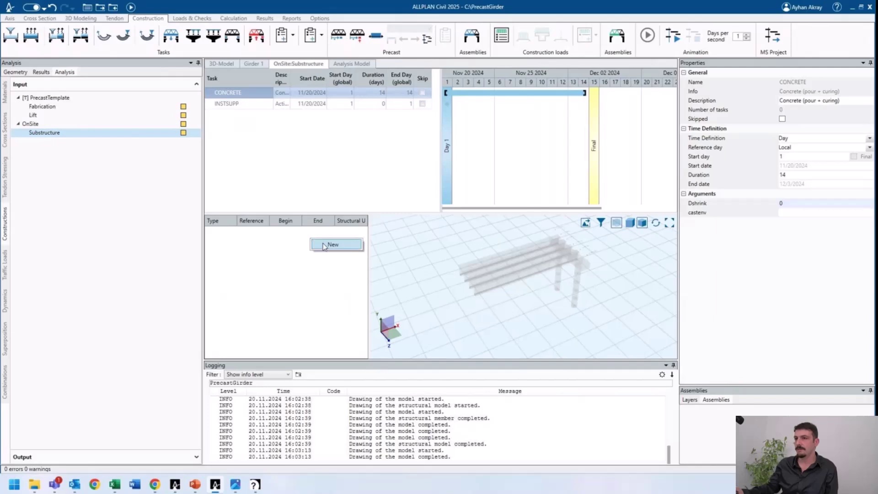
click(333, 245)
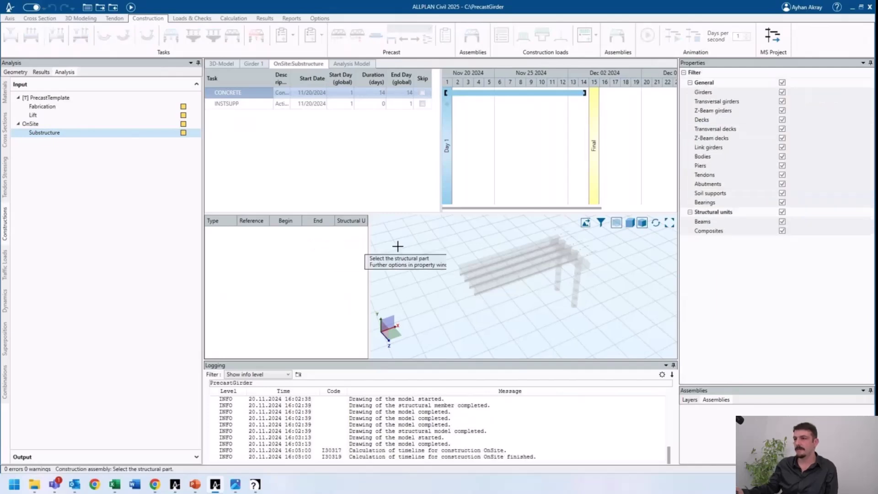
click(577, 284)
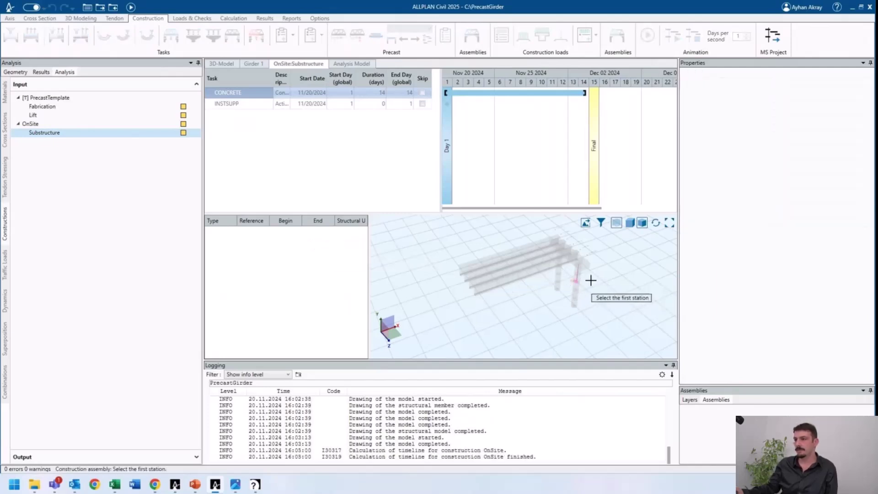
click(599, 288)
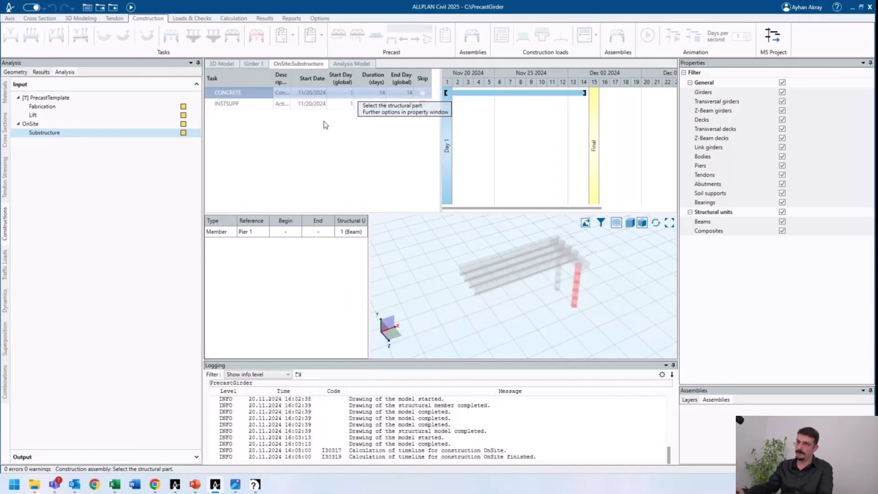
key(Escape)
- Add Pier 2 from the structural members tree to the CONCRETE task's assembly list
click(15, 72)
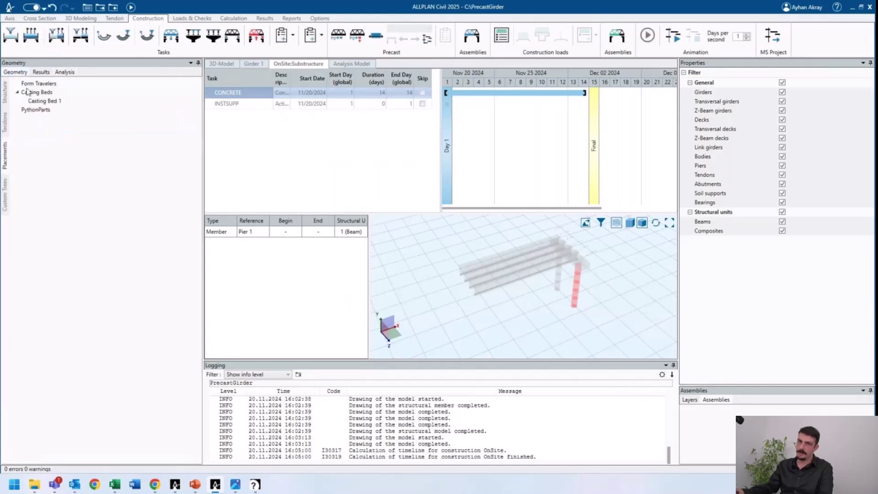
click(6, 95)
click(48, 125)
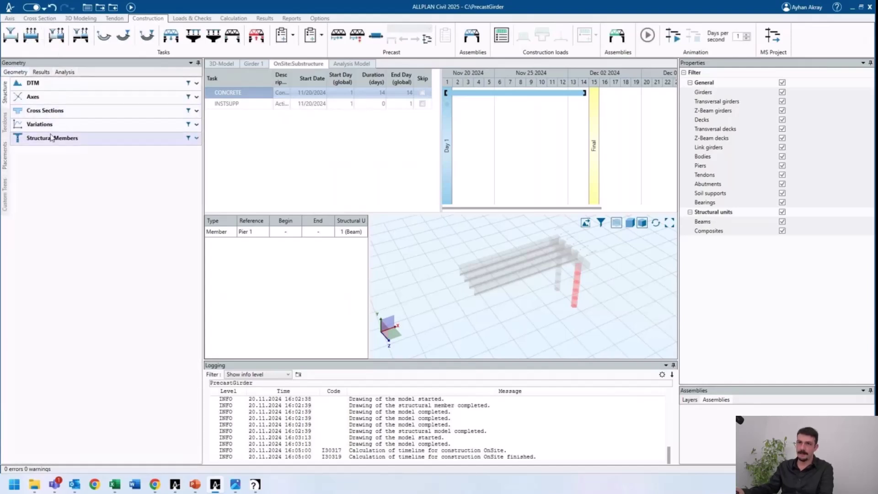
click(51, 137)
click(37, 239)
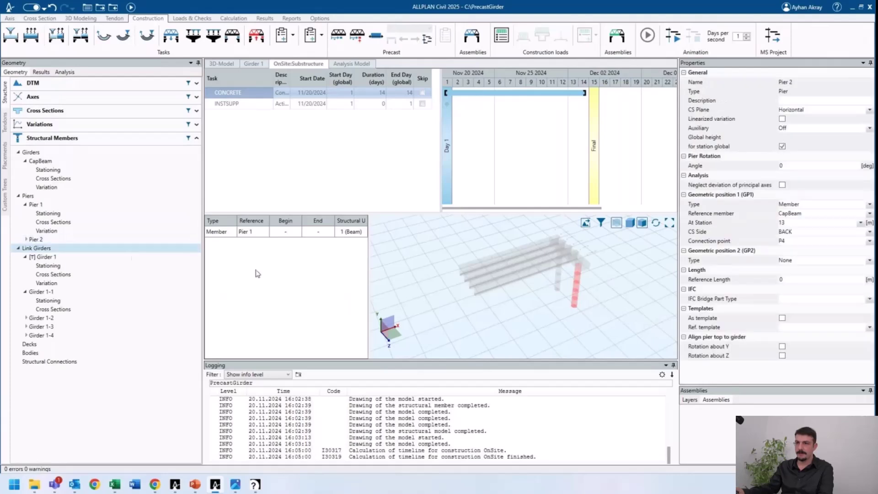
click(134, 257)
click(41, 241)
drag(42, 241, 273, 268)
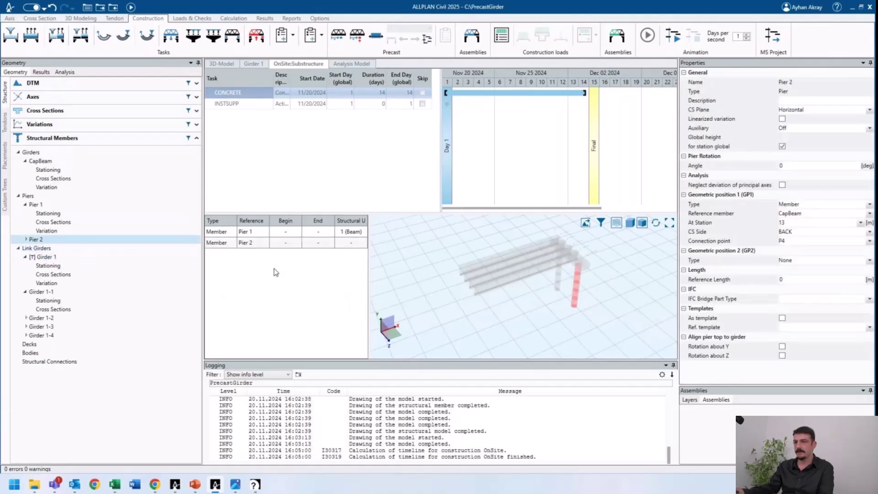
- Clear the structural unit of the Pier 1 entry in the CONCRETE task's assemblies
click(299, 242)
click(295, 232)
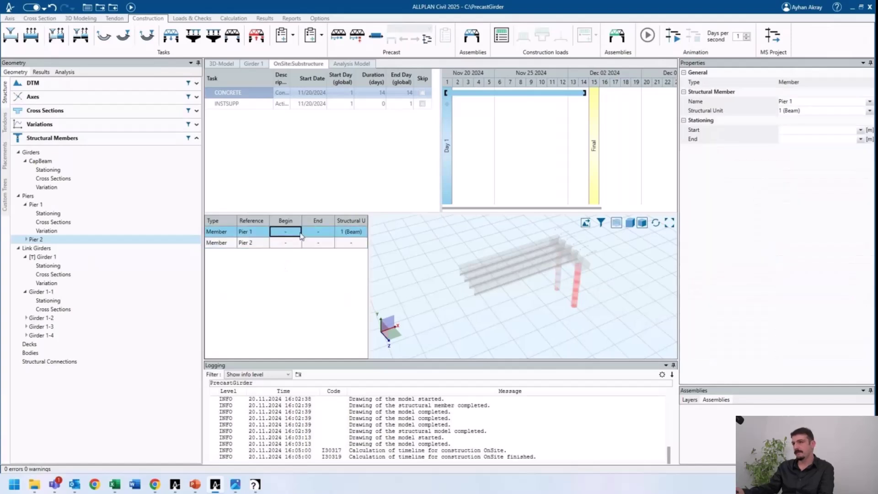
click(812, 112)
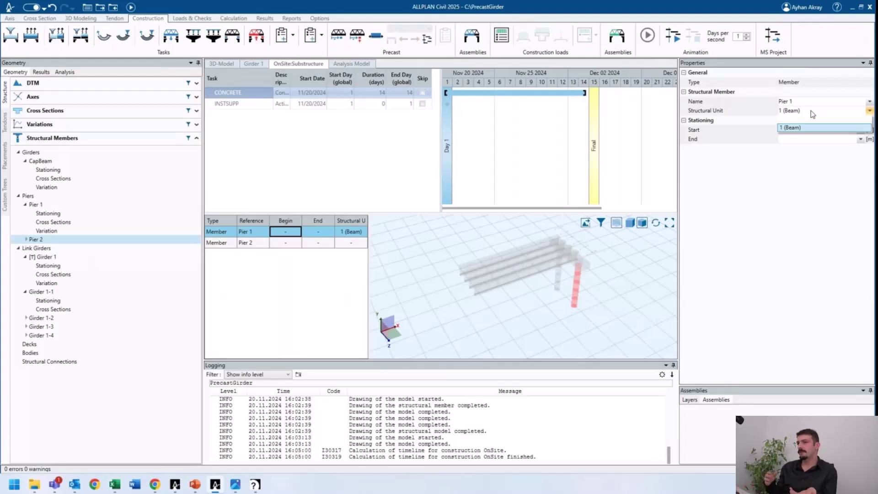
click(804, 118)
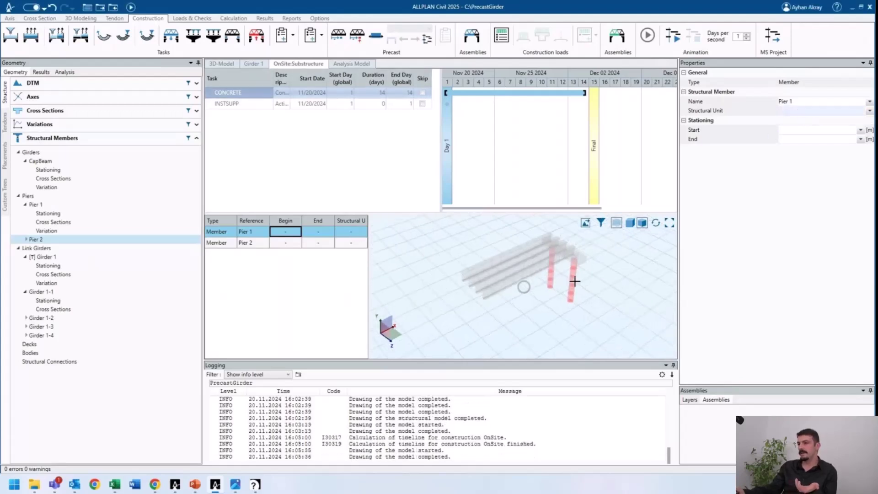
middle_drag(571, 273, 553, 268)
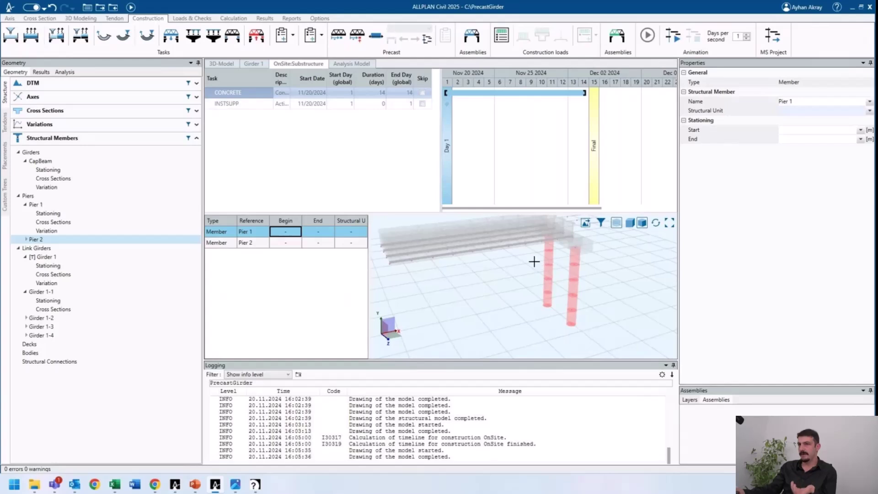
- Set the start day of the INSTSUPP task to 14
click(294, 106)
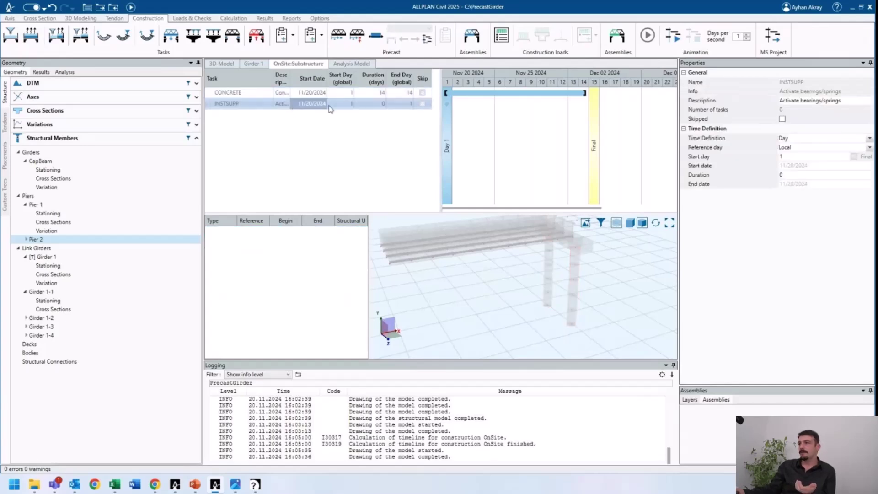
click(736, 160)
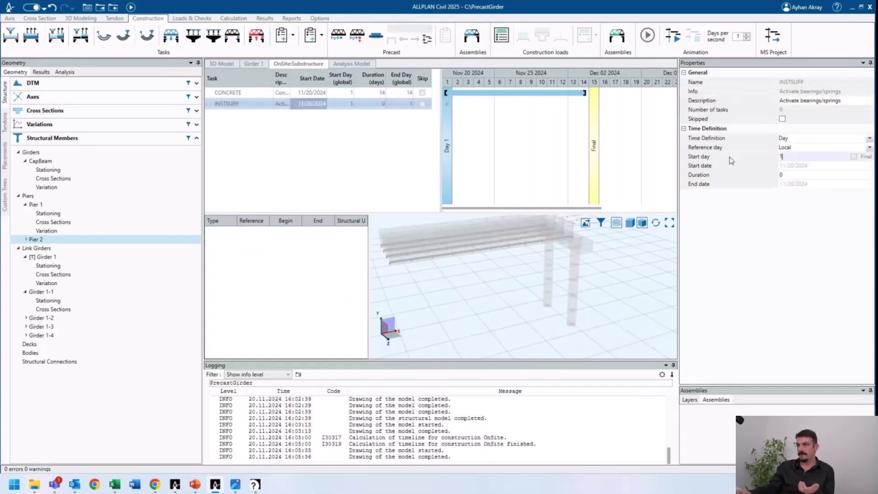
text(4)
key(Tab)
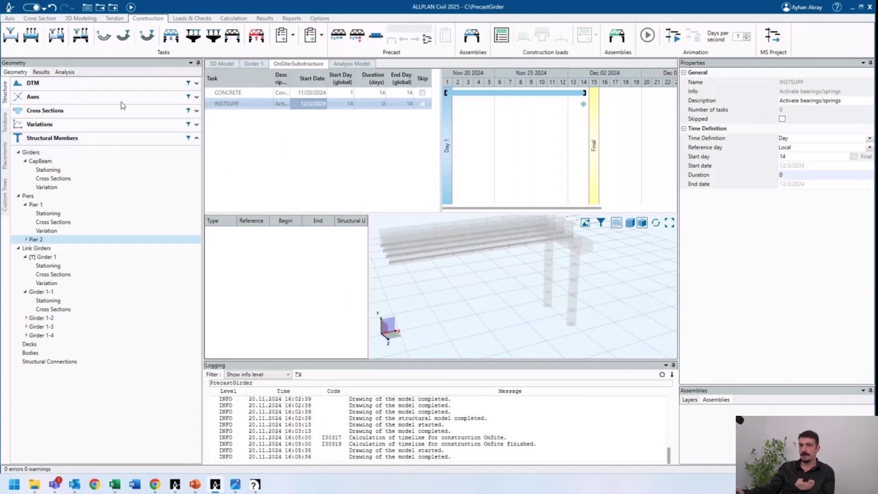
- Recalculate the project and examine the transparent analysis model together with the solver messages in the log
click(131, 7)
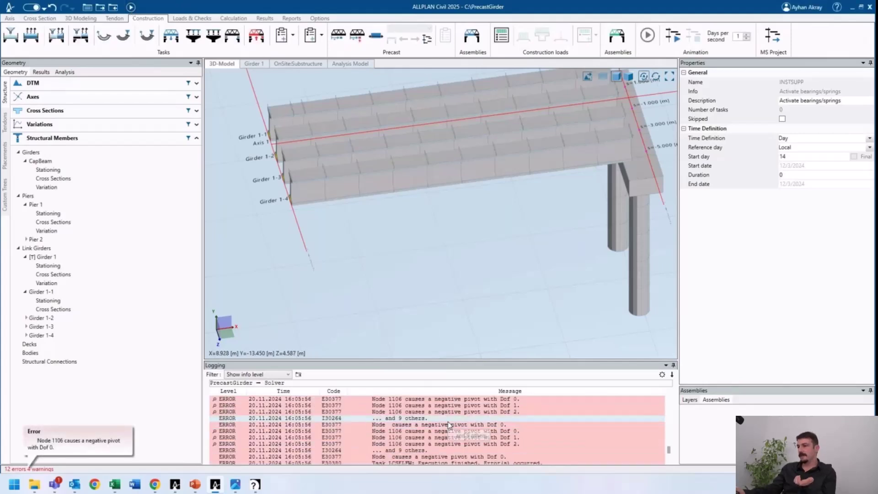
drag(573, 270, 567, 247)
click(350, 63)
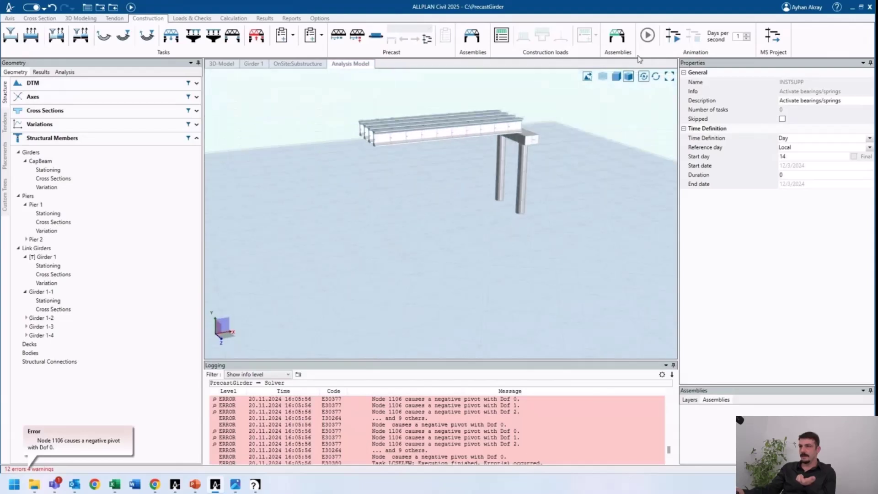
click(603, 76)
scroll(558, 131, up, 4)
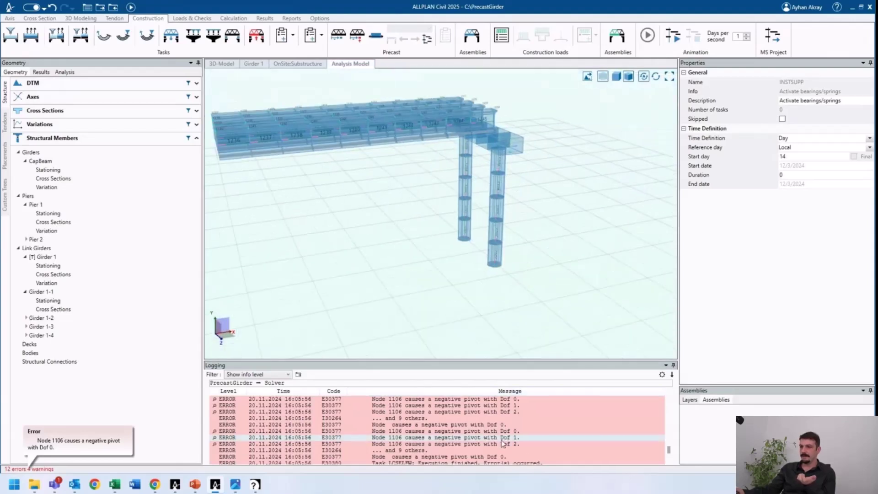
scroll(476, 433, up, 2)
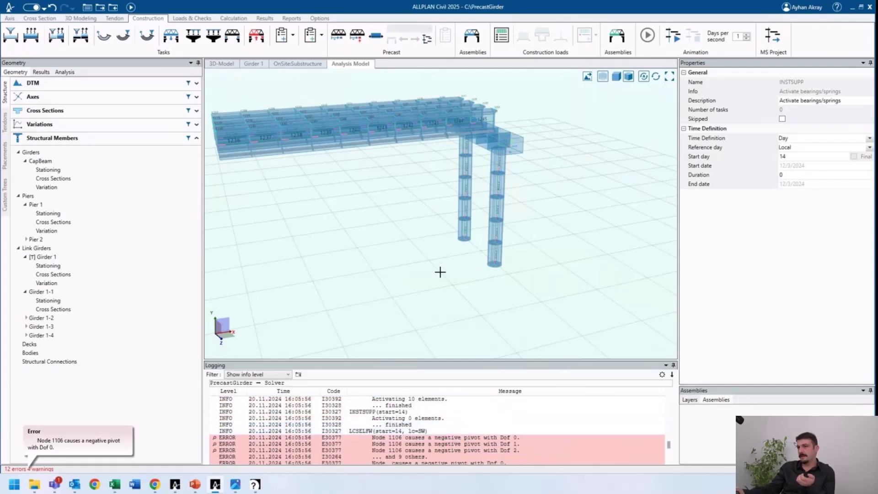
- Create a new soil support with the predefined support type Fixed under the structural connections
click(221, 63)
right_click(57, 362)
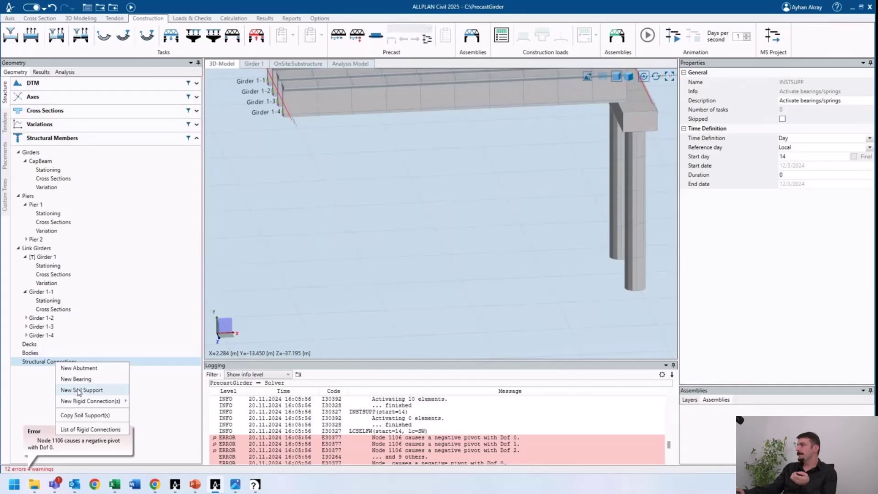
click(78, 390)
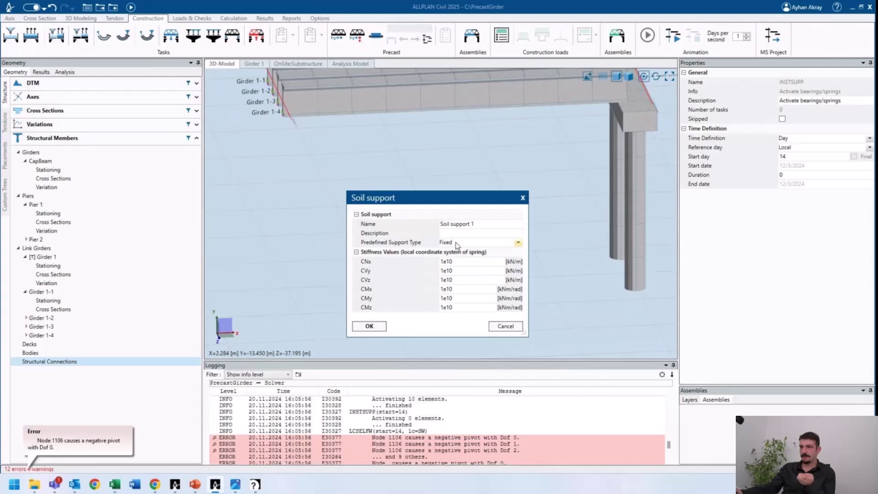
click(369, 326)
- Make the model transparent and attach the soil support to the lowest reference point and bottom cross section of one pier
middle_drag(523, 303, 560, 304)
click(603, 77)
middle_drag(653, 245, 529, 225)
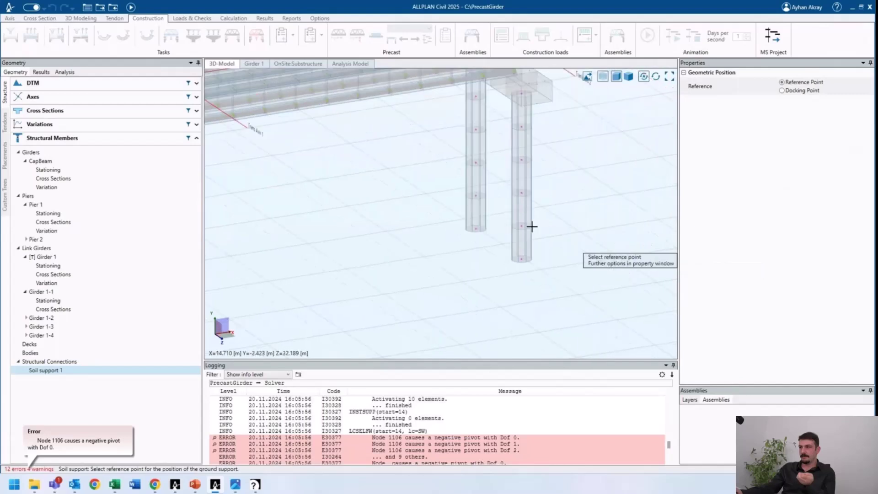
middle_drag(580, 102, 497, 273)
scroll(496, 274, up, 3)
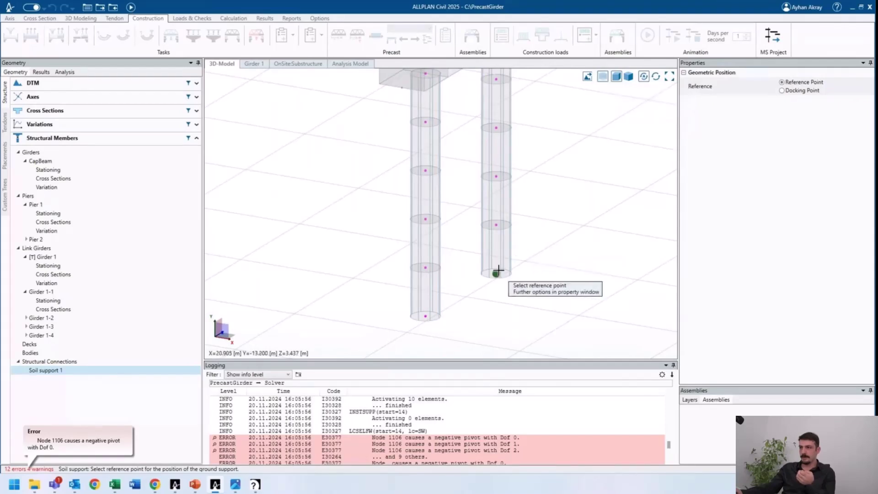
click(497, 272)
scroll(494, 271, up, 2)
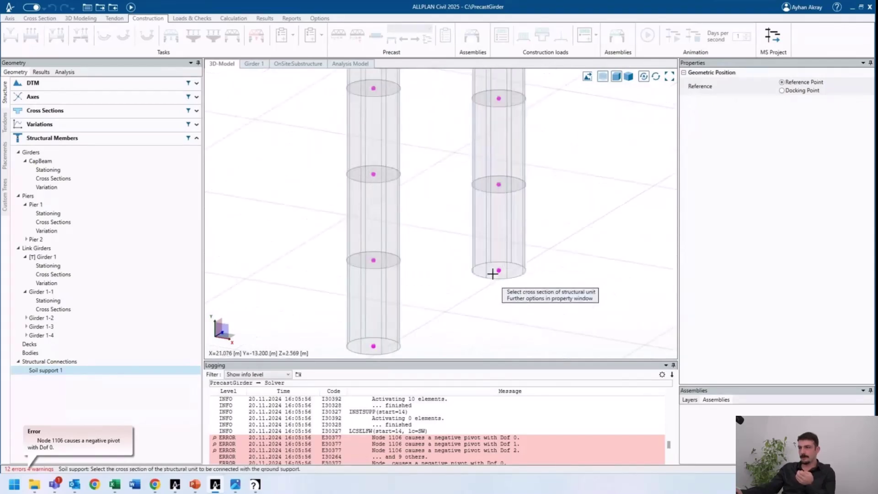
scroll(492, 270, up, 1)
click(498, 270)
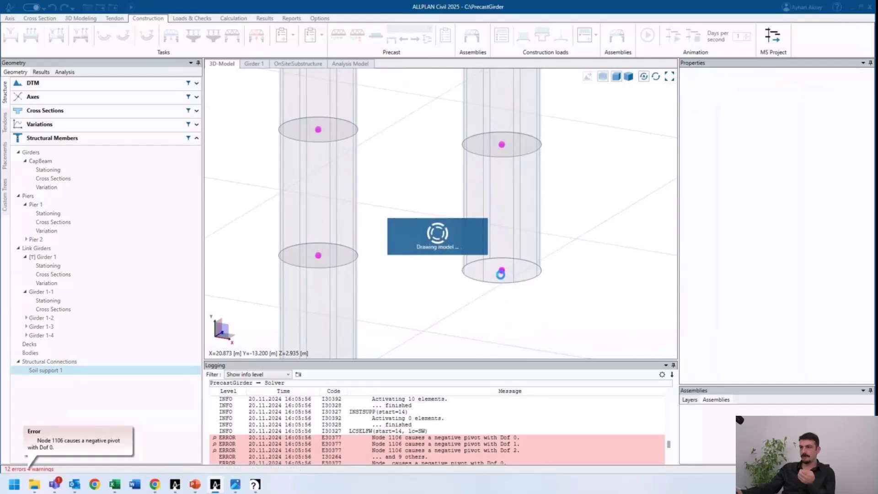
- Create a second soil support with the predefined support type Fixed for the other pier
scroll(501, 274, down, 2)
middle_drag(501, 275, 509, 299)
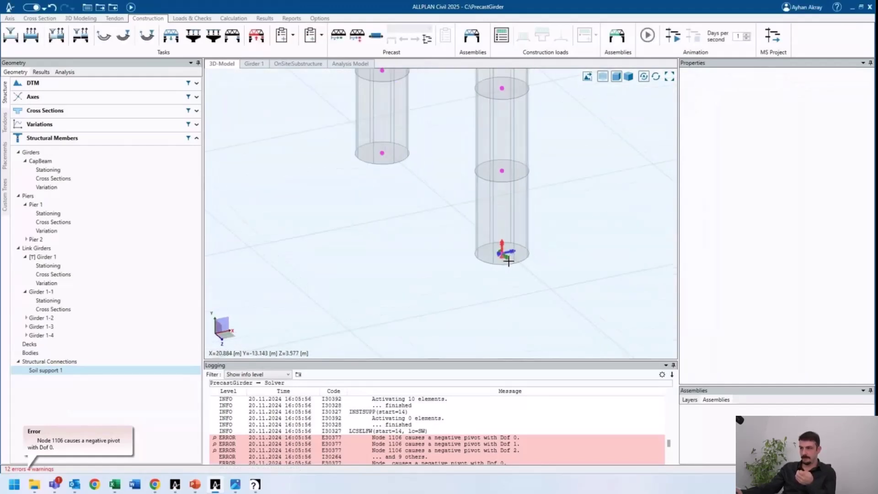
scroll(502, 252, up, 3)
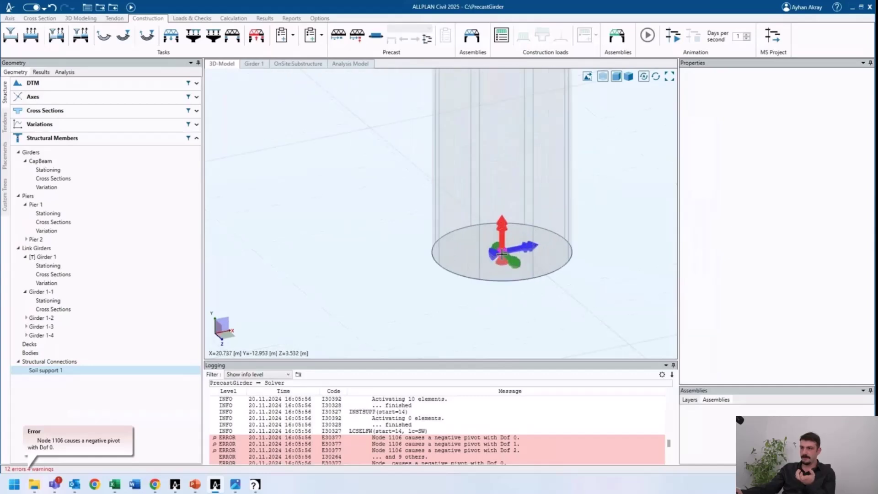
scroll(502, 252, down, 4)
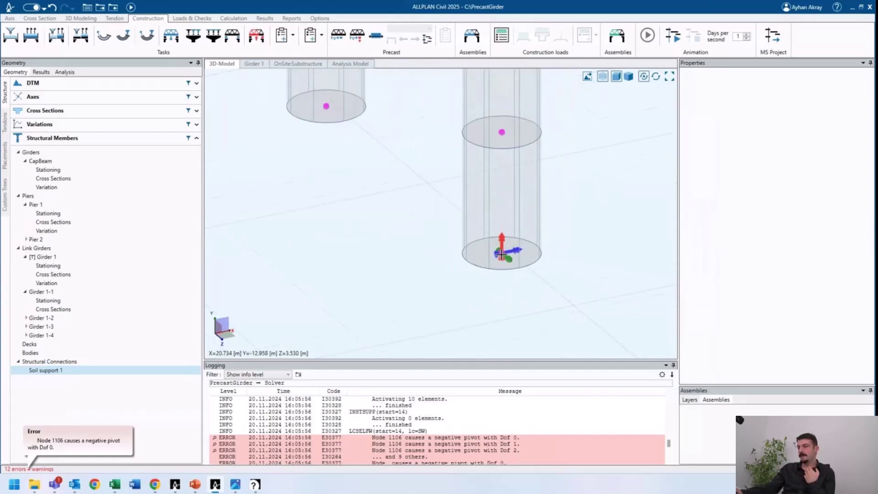
scroll(489, 272, down, 3)
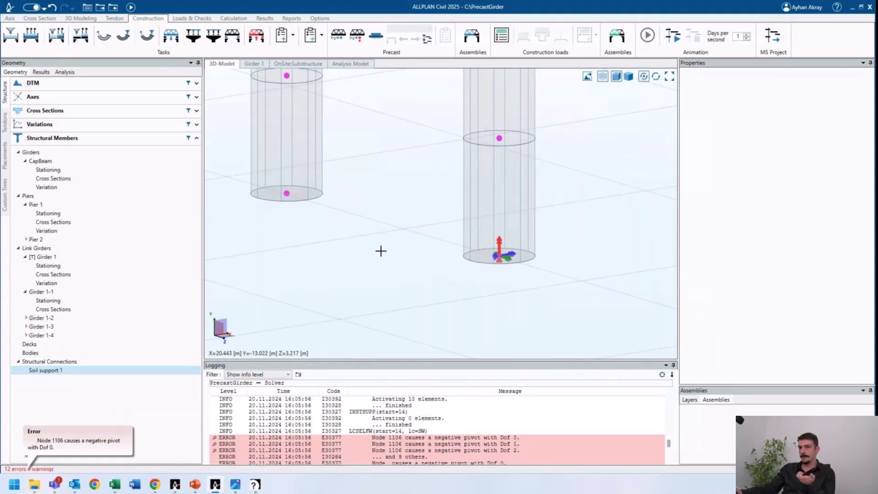
right_click(45, 362)
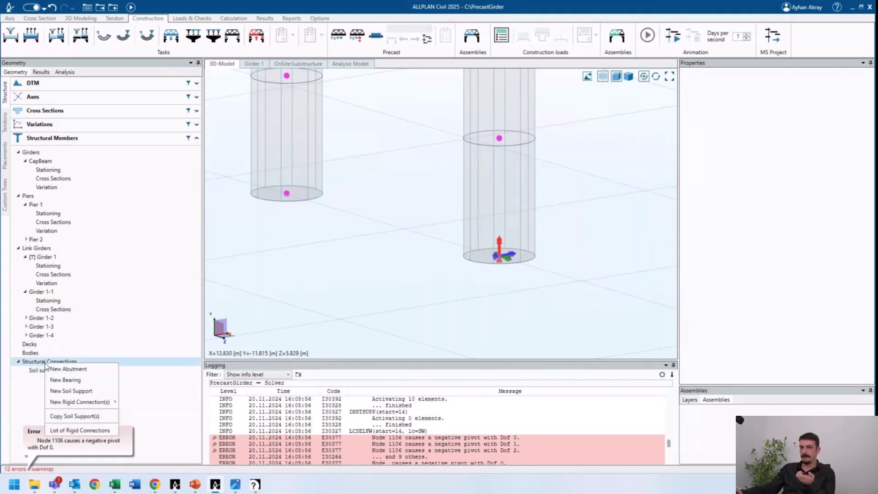
click(74, 395)
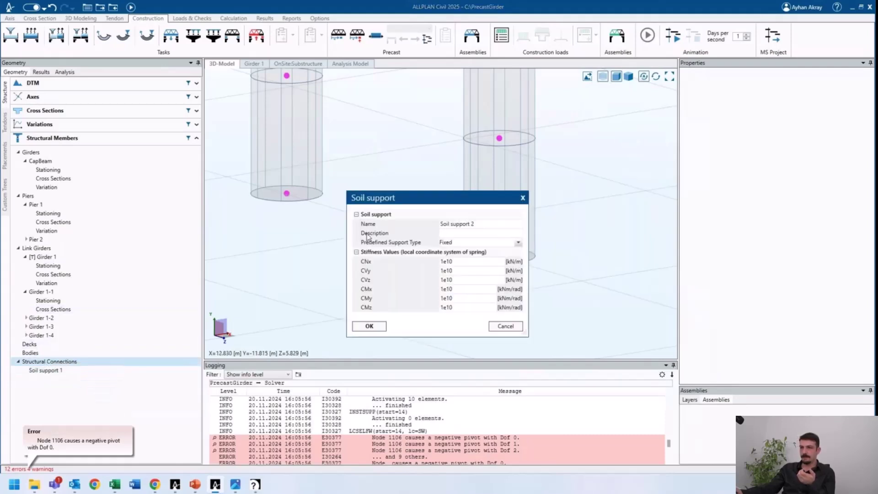
click(460, 243)
click(460, 251)
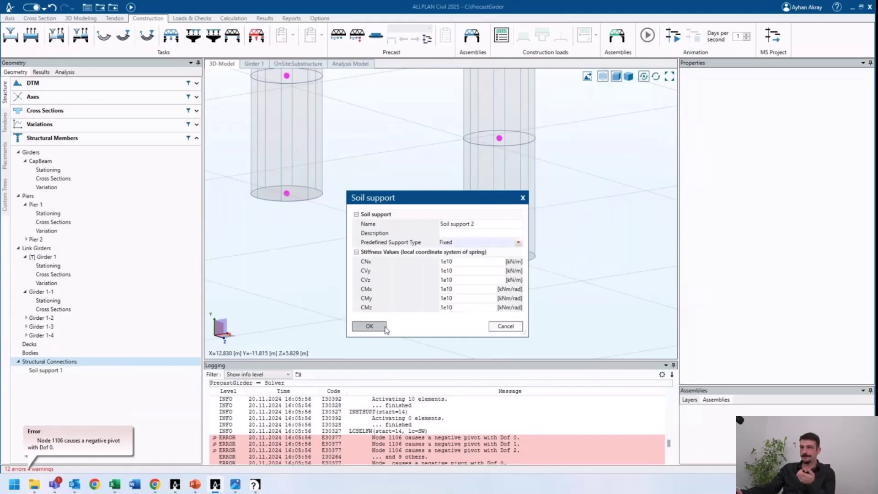
click(383, 328)
- Attach the second soil support to the base of the other pier and recalculate the project
middle_drag(312, 205, 437, 199)
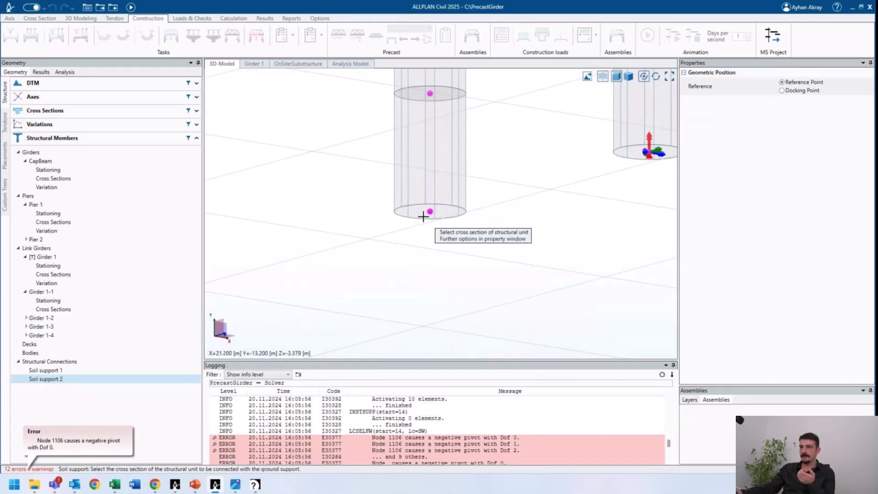
click(463, 198)
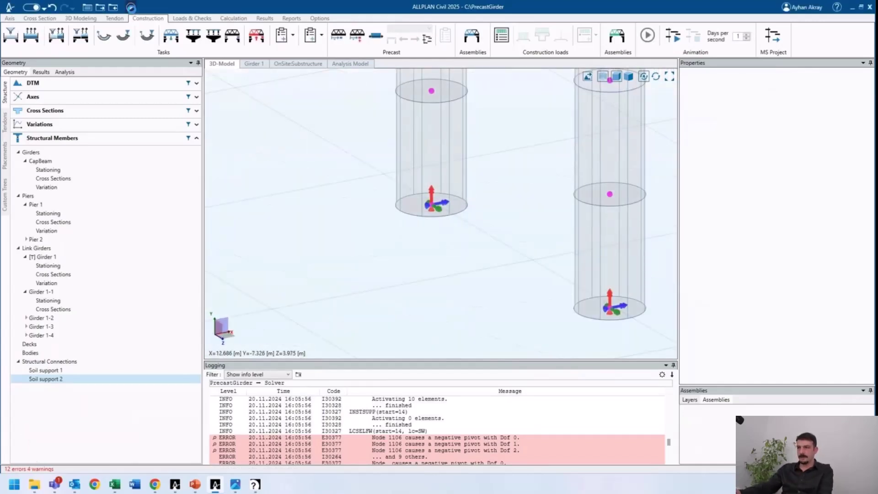
click(131, 7)
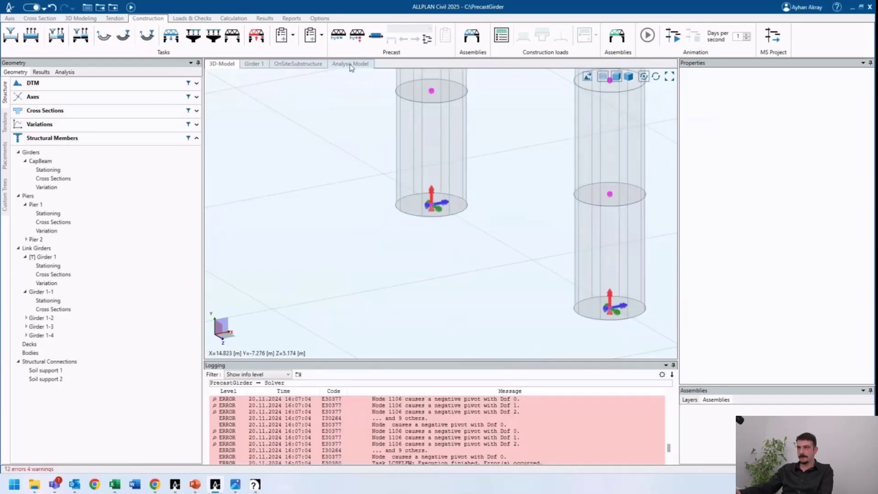
- Assign Soil support 1 and Soil support 2 to the INSTSUPP task in the OnSite Substructure schedule
click(350, 65)
scroll(486, 264, up, 5)
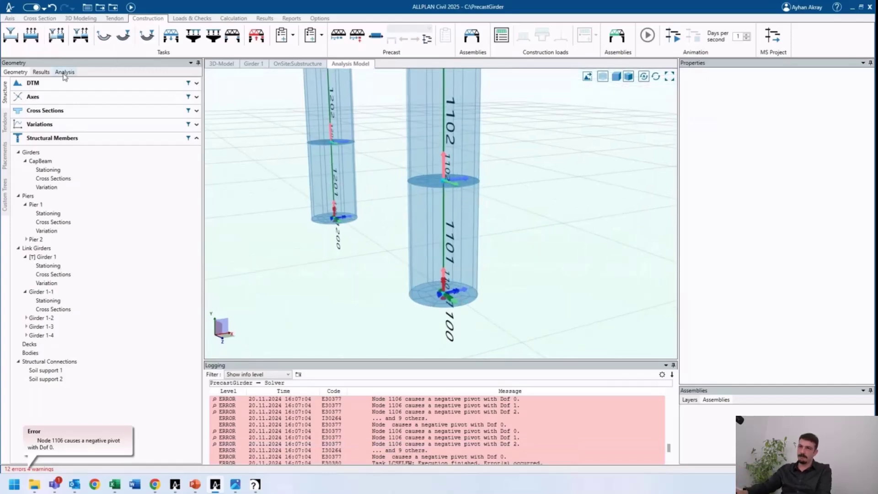
click(65, 72)
click(49, 134)
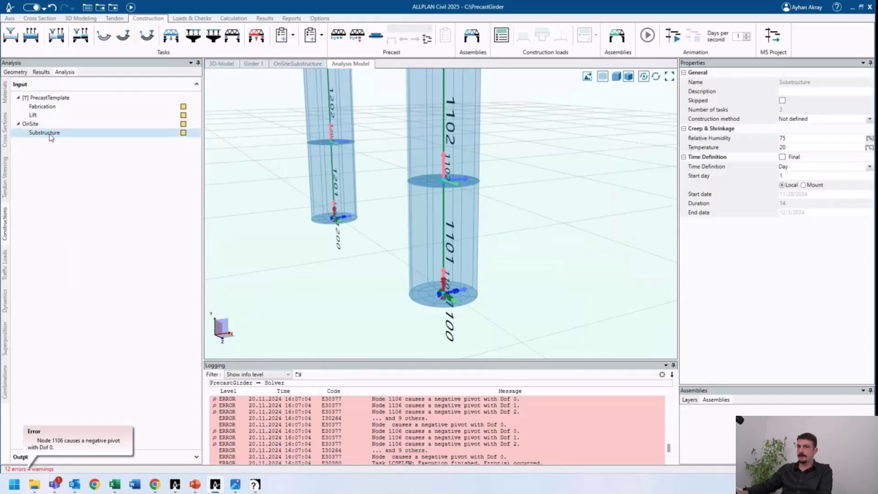
double_click(50, 136)
click(270, 93)
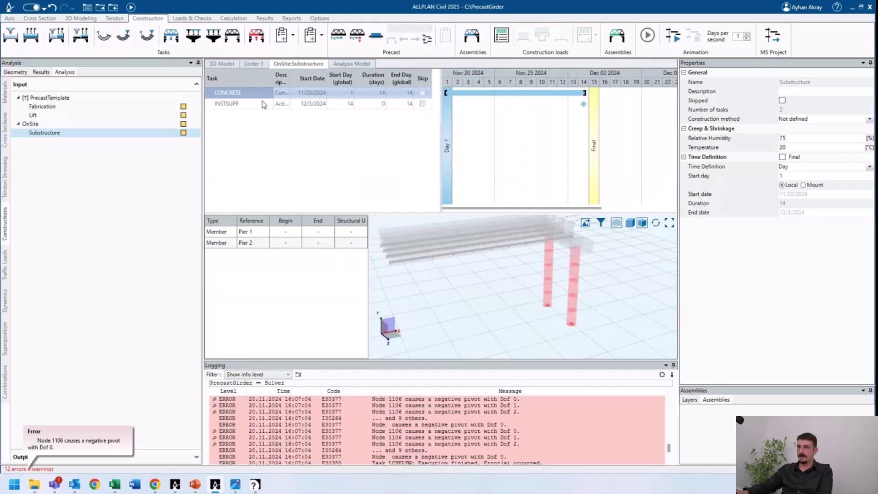
click(209, 104)
click(15, 73)
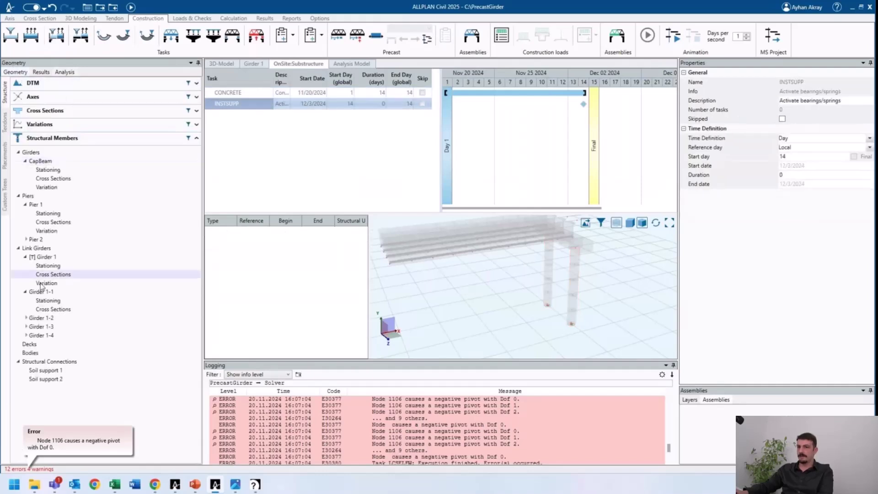
shift+click(64, 379)
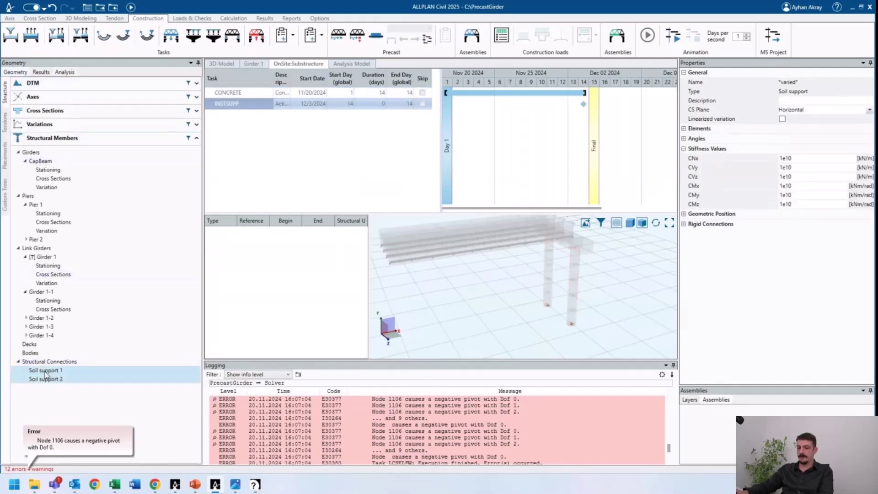
drag(71, 372, 298, 274)
click(302, 242)
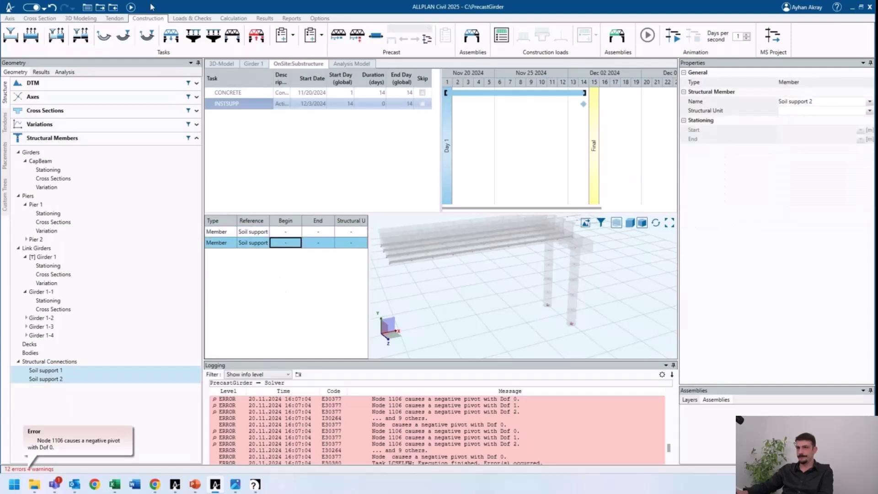
- Recalculate the project and filter the log to the warning level
click(132, 8)
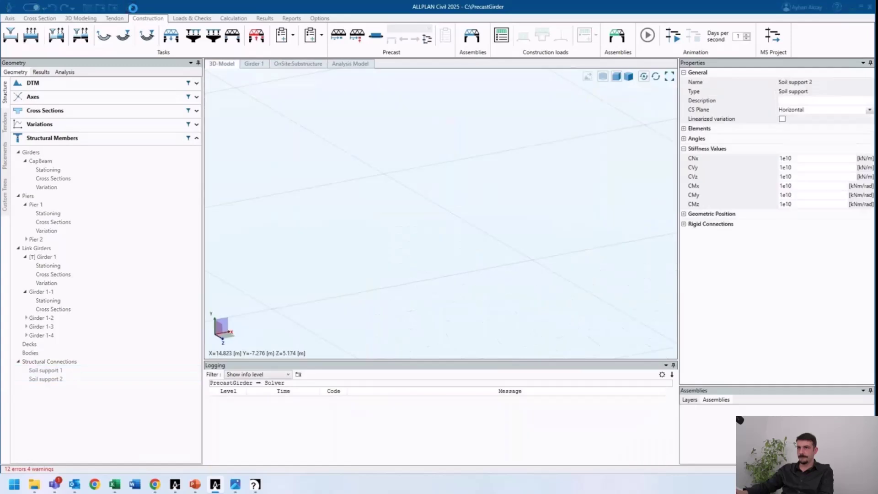
scroll(454, 273, down, 4)
scroll(455, 273, down, 2)
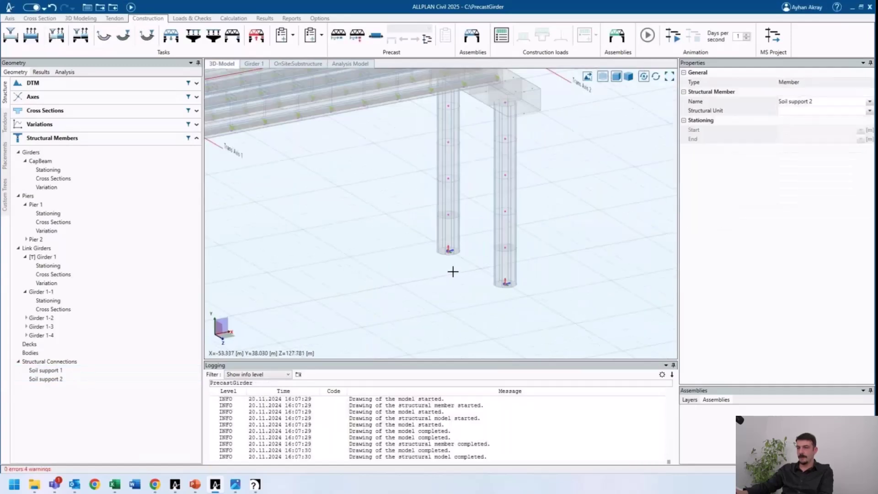
click(273, 375)
click(249, 398)
scroll(416, 261, down, 2)
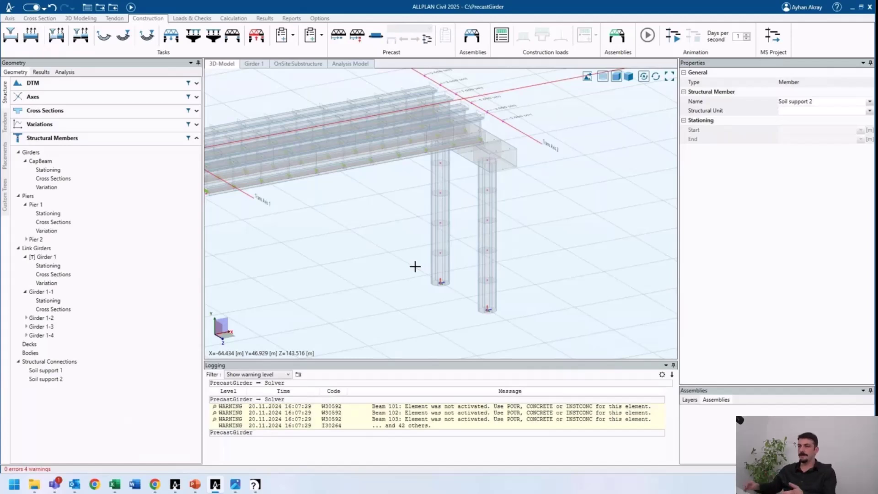
- Display the local normal force Nx of load case SW-SUM in Diagram 1 on the analysis model and examine it along both piers
click(348, 65)
scroll(435, 261, down, 5)
middle_drag(436, 209, 430, 217)
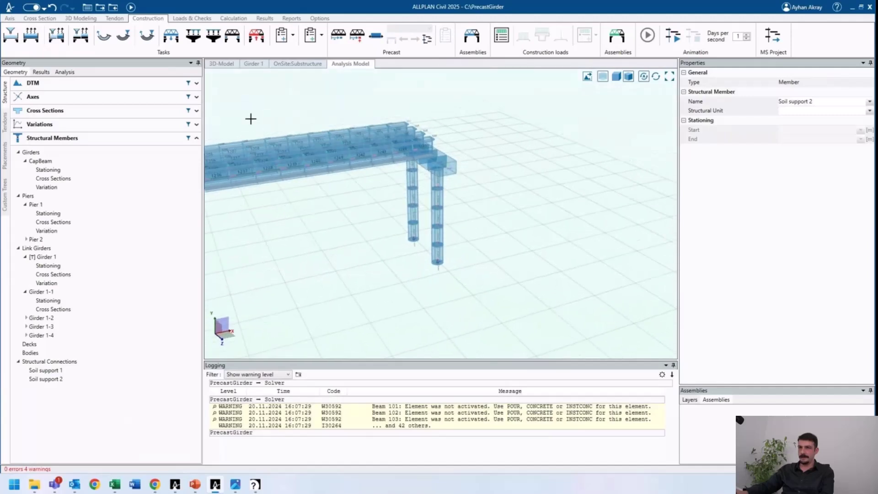
click(49, 72)
click(57, 127)
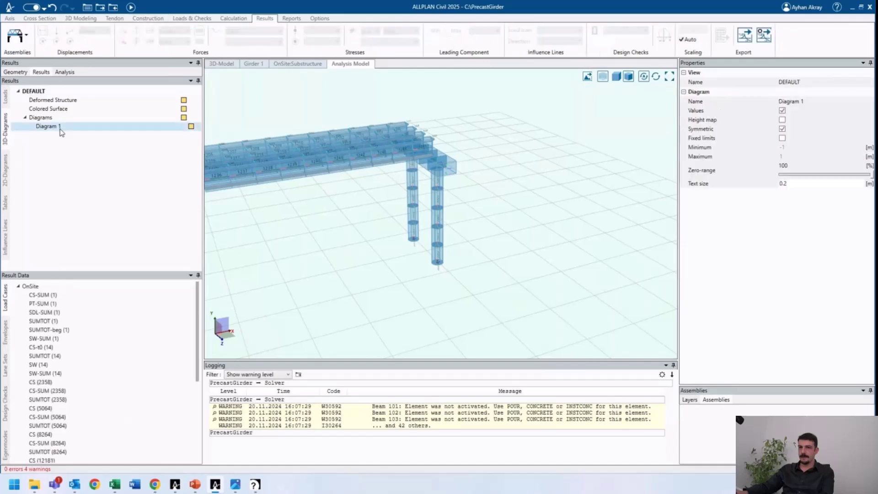
scroll(76, 389, down, 5)
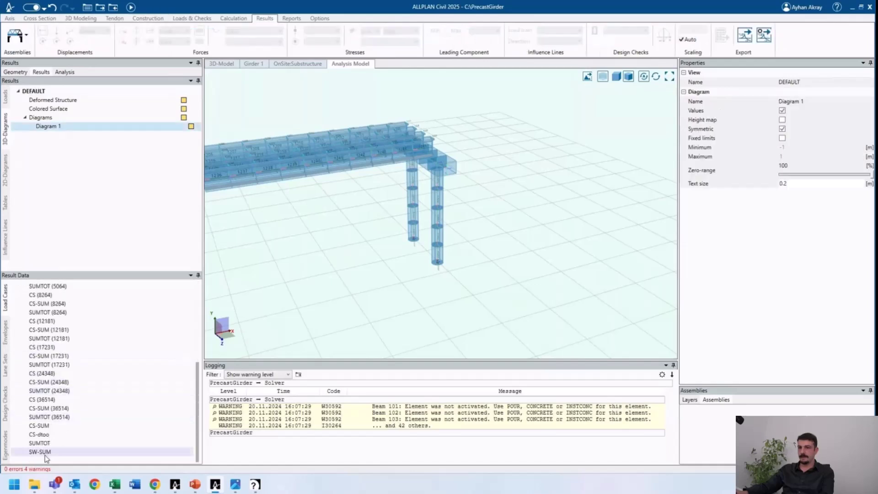
click(41, 452)
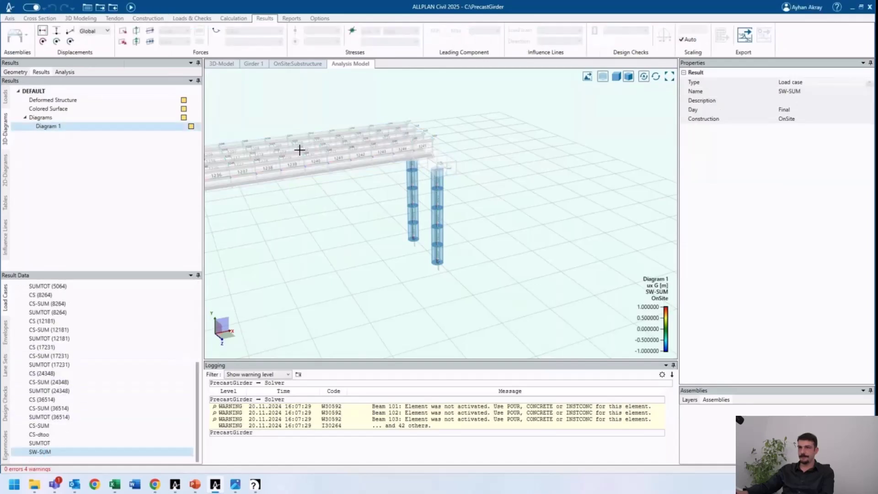
click(123, 31)
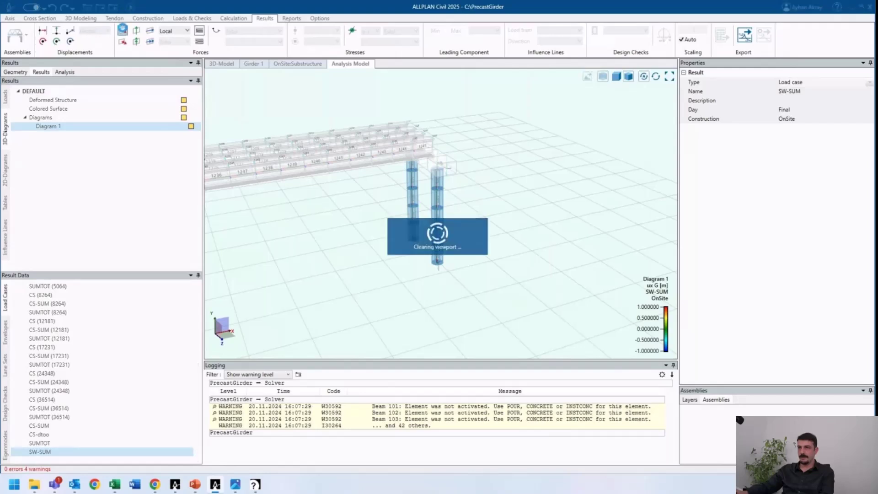
middle_drag(413, 239, 456, 239)
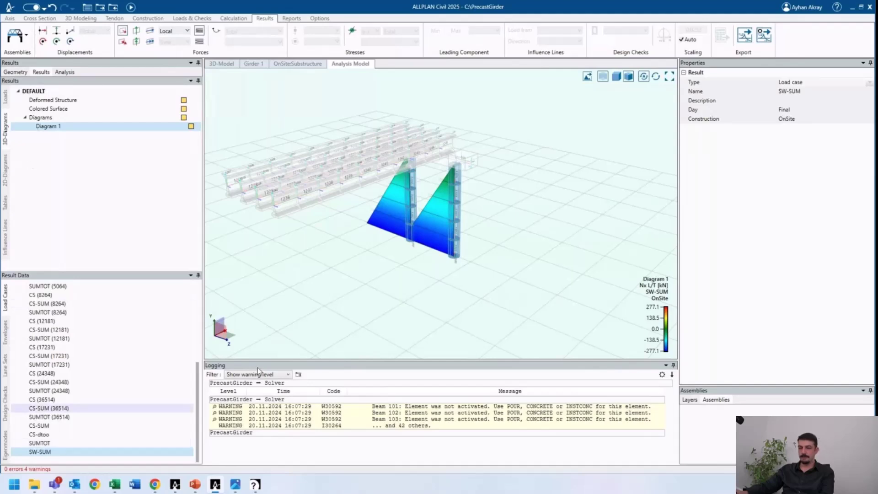
scroll(433, 225, up, 3)
middle_drag(437, 219, 396, 228)
middle_drag(392, 111, 499, 141)
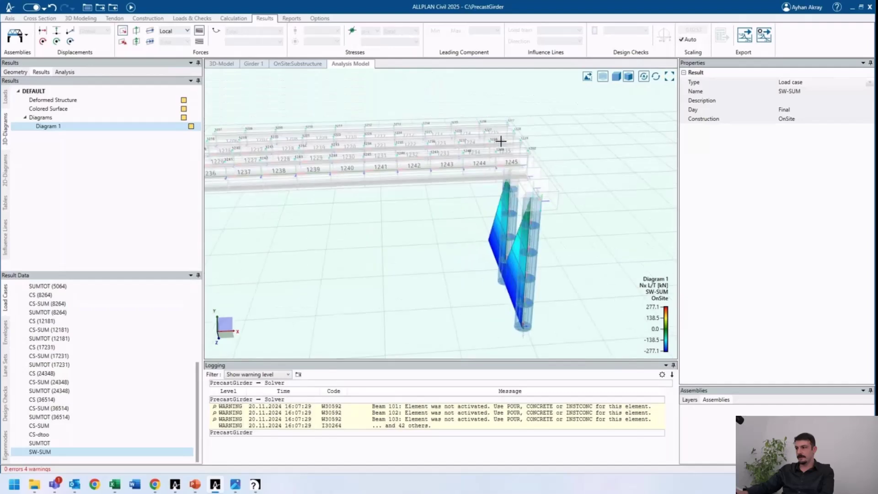
middle_drag(467, 179, 503, 188)
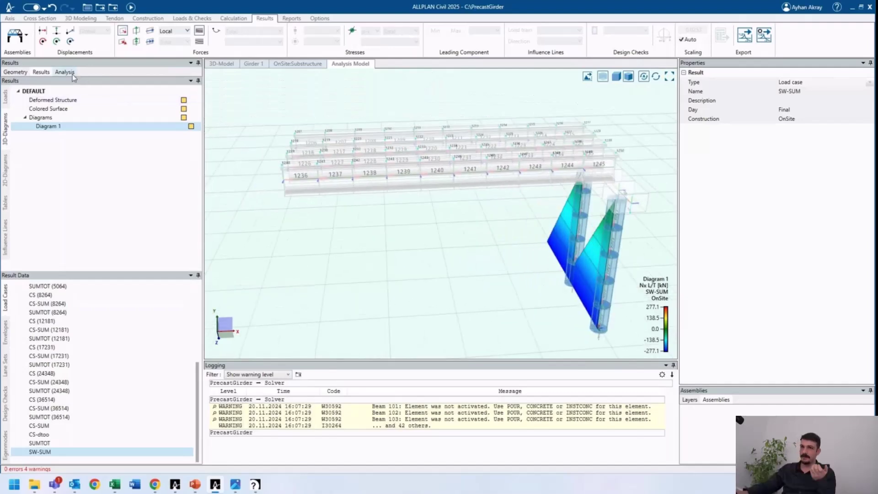
- Add a second CONCRETE task to the Substructure schedule and set its duration to 12 days
click(65, 72)
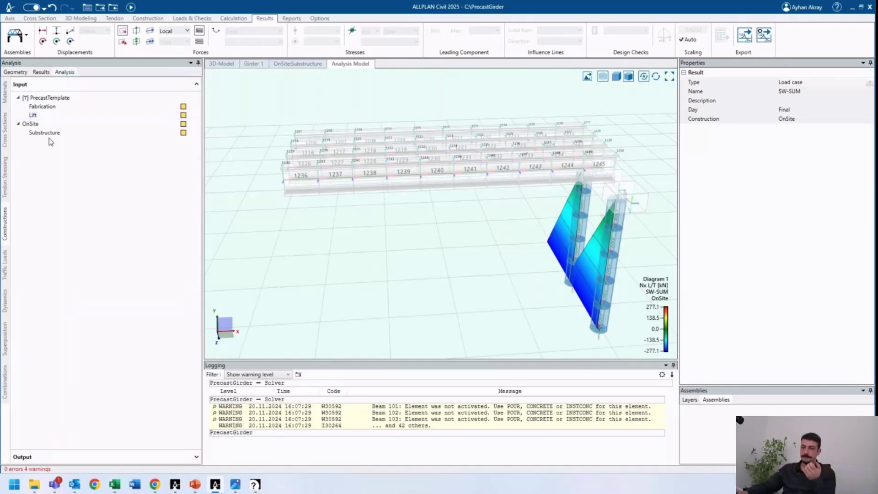
click(48, 133)
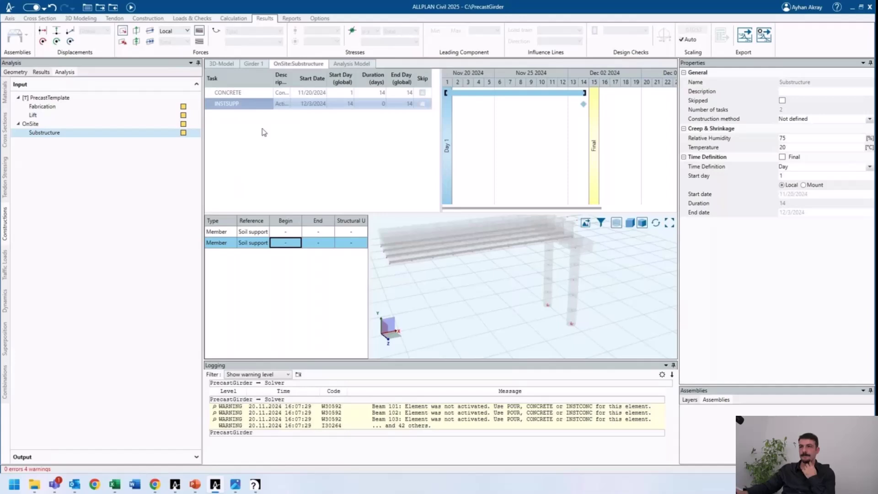
click(241, 94)
click(238, 104)
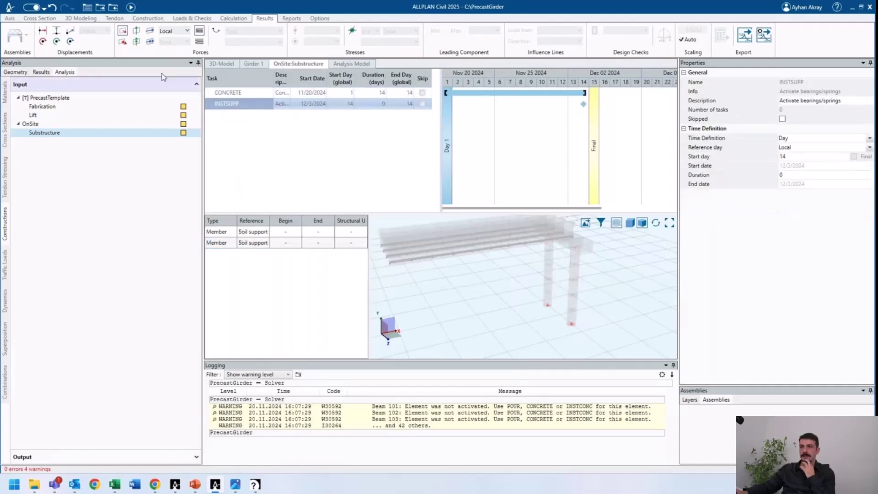
click(148, 18)
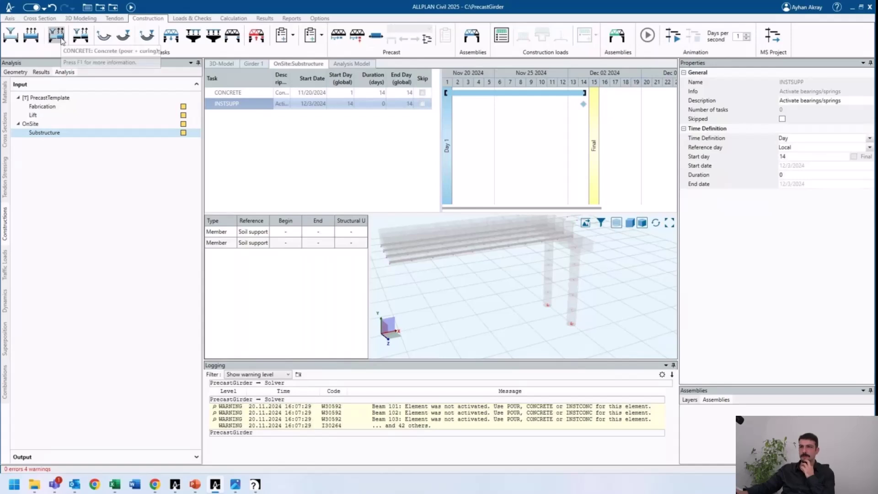
click(62, 42)
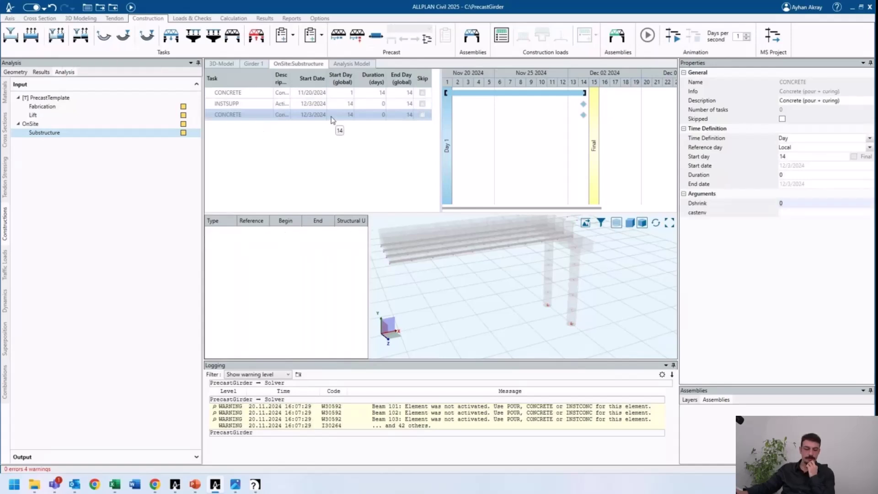
click(794, 173)
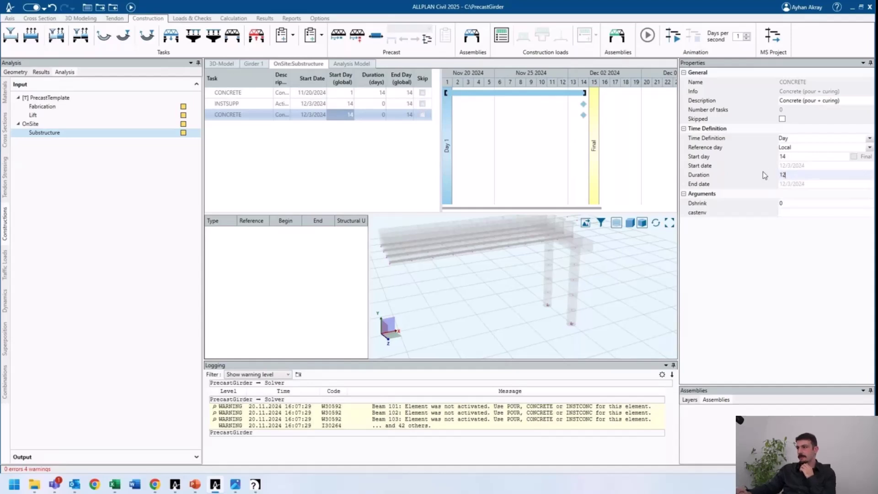
key(Return)
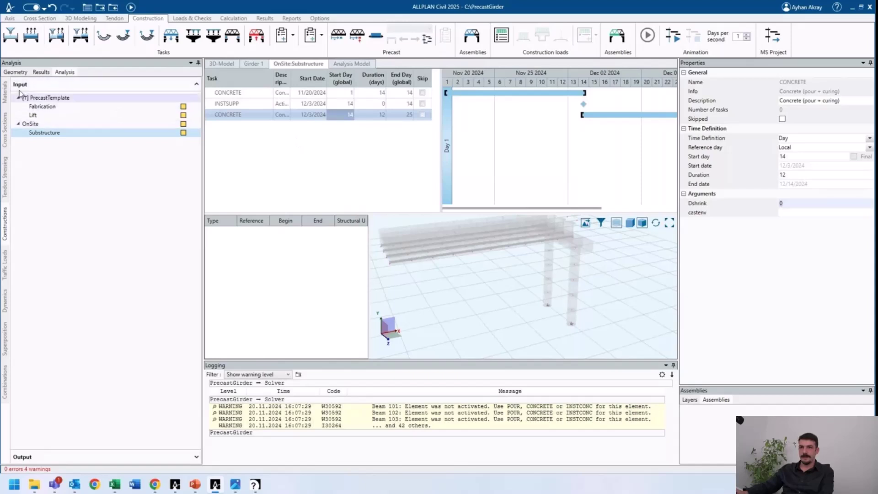
- Assign the CapBeam girder to the new CONCRETE task and recalculate the project
click(15, 73)
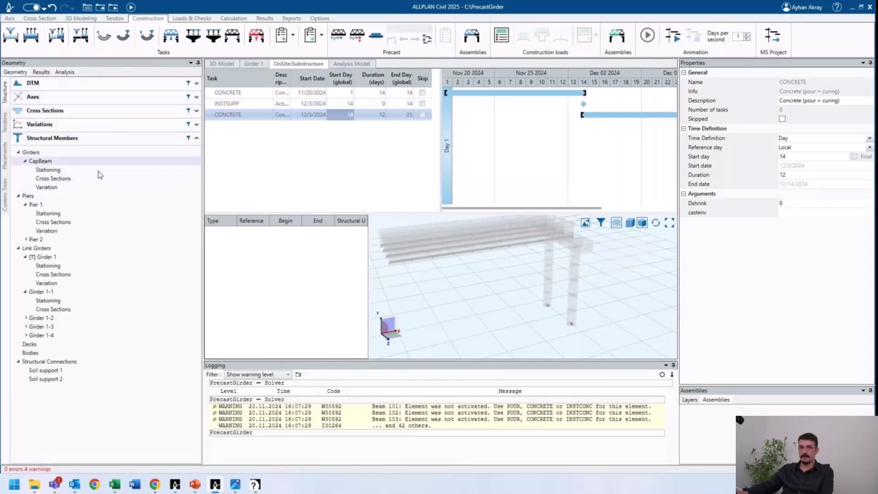
click(39, 162)
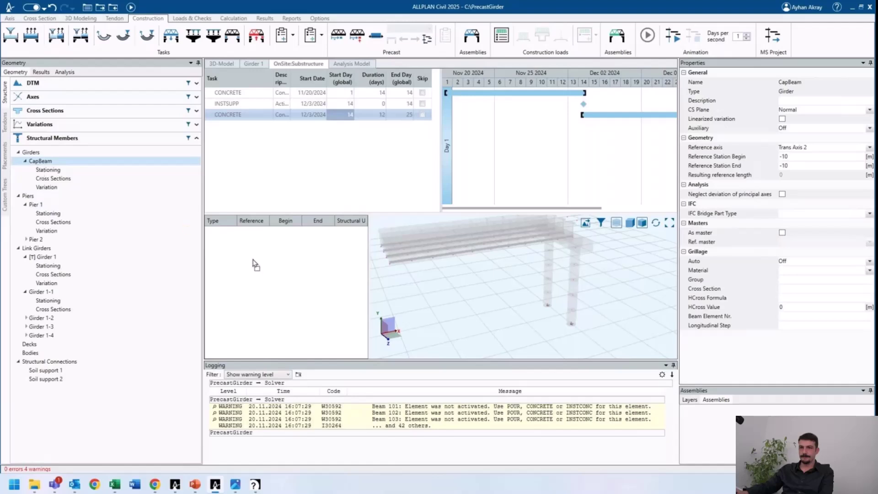
click(130, 7)
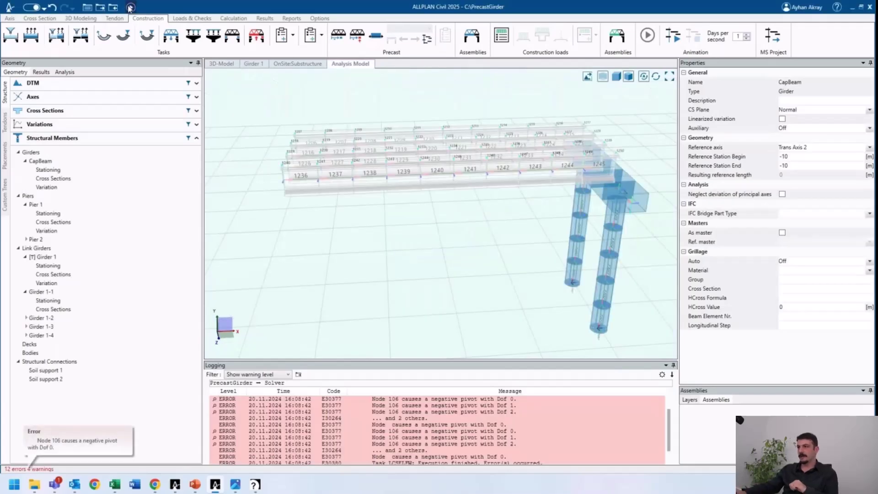
- Create a unit-to-unit rigid connection (RIGIDU2U) from one pier's top cross section to the cap beam cross section above it
middle_drag(539, 196, 442, 189)
scroll(480, 191, up, 2)
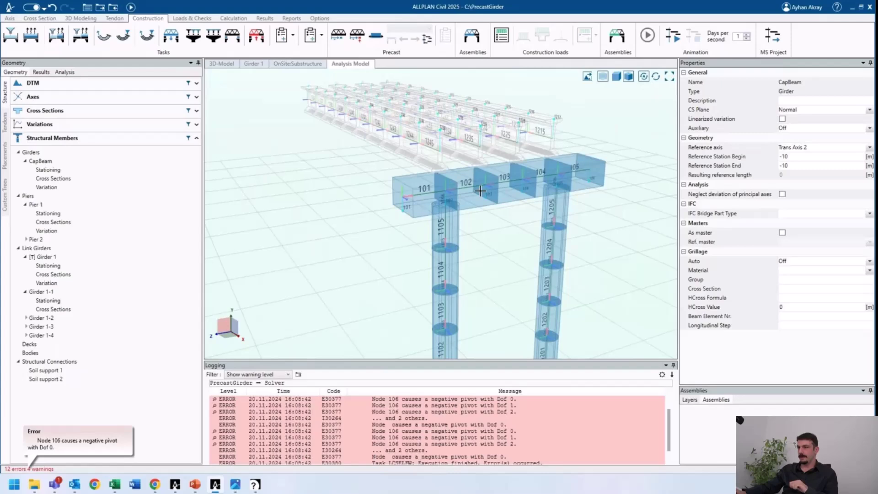
scroll(480, 191, up, 1)
mouse_move(454, 207)
middle_down()
mouse_move(415, 214)
mouse_move(437, 200)
mouse_move(454, 204)
middle_up()
scroll(446, 205, up, 2)
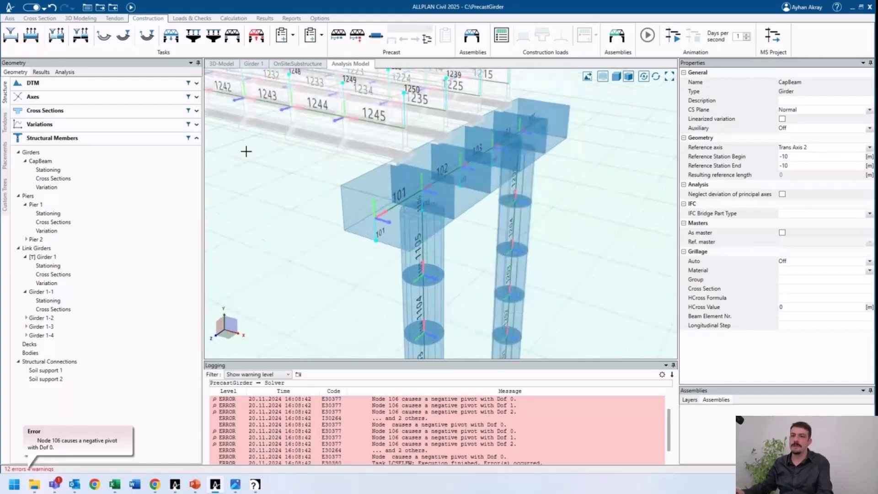
right_click(73, 361)
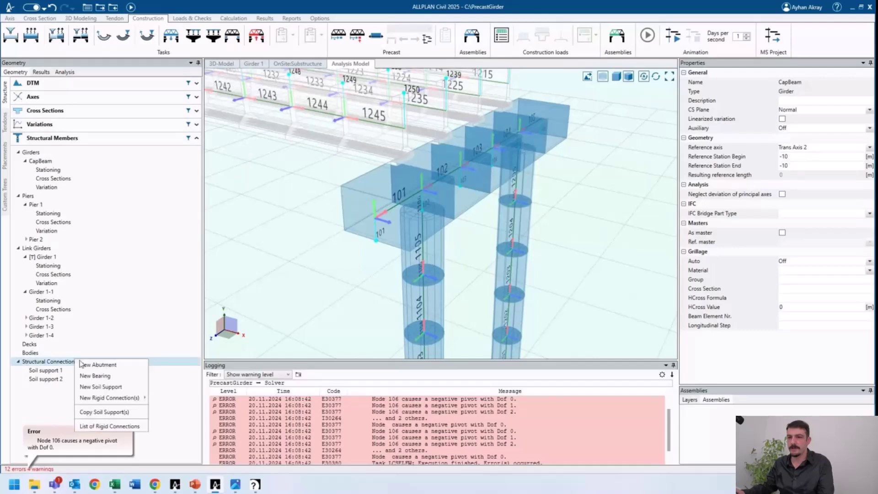
mouse_move(124, 401)
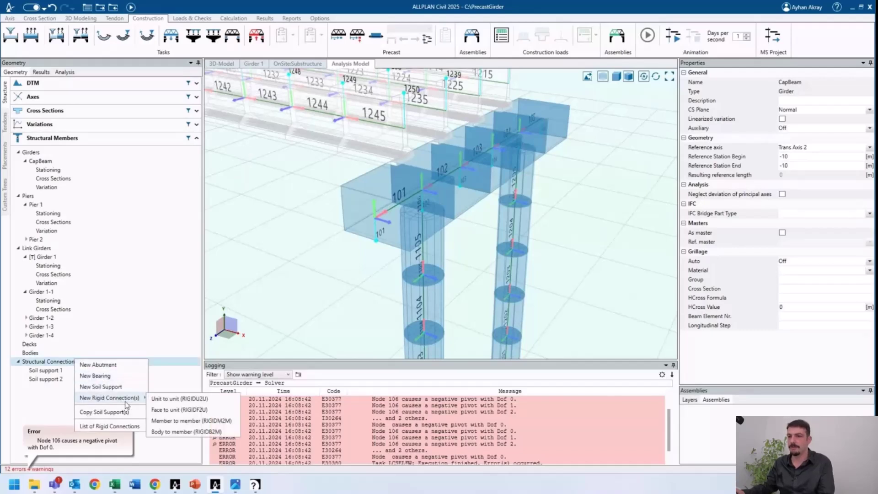
click(153, 399)
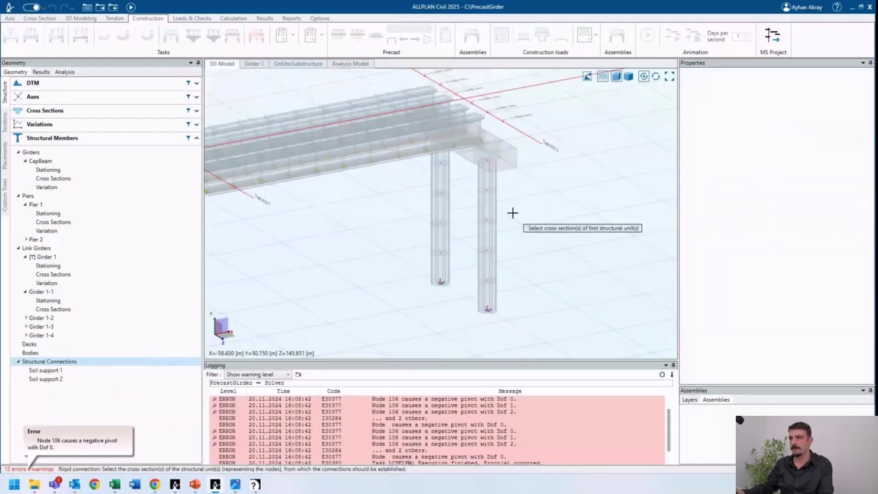
middle_drag(512, 213, 465, 183)
middle_drag(593, 195, 545, 195)
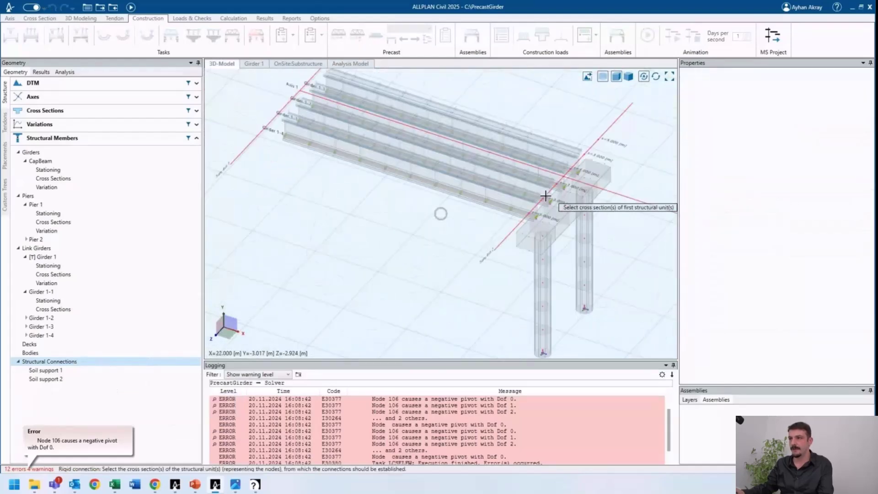
scroll(455, 243, up, 10)
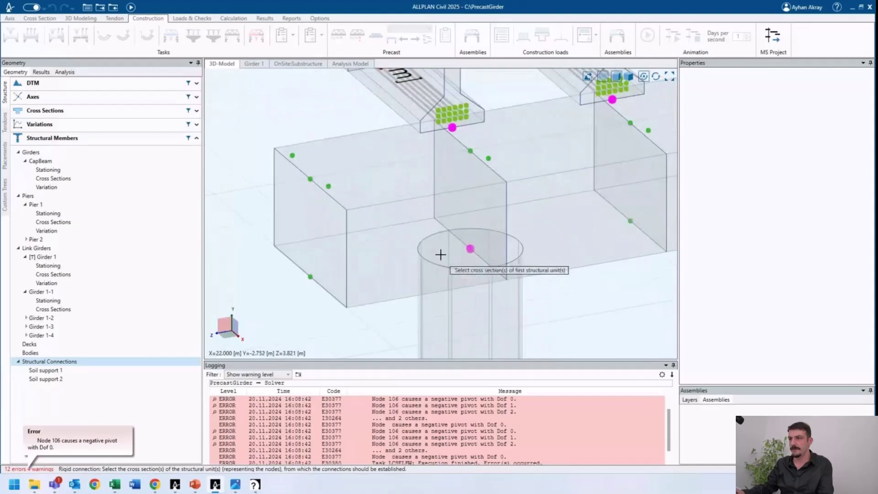
key(Return)
click(455, 177)
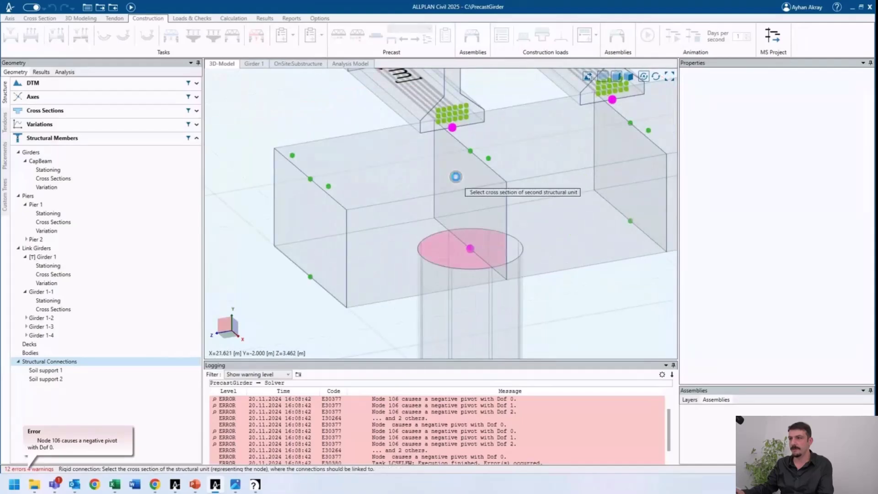
- Create a unit-to-unit rigid connection from the other pier's top cross section to the cap beam cross section above it and recalculate the project
scroll(307, 215, down, 5)
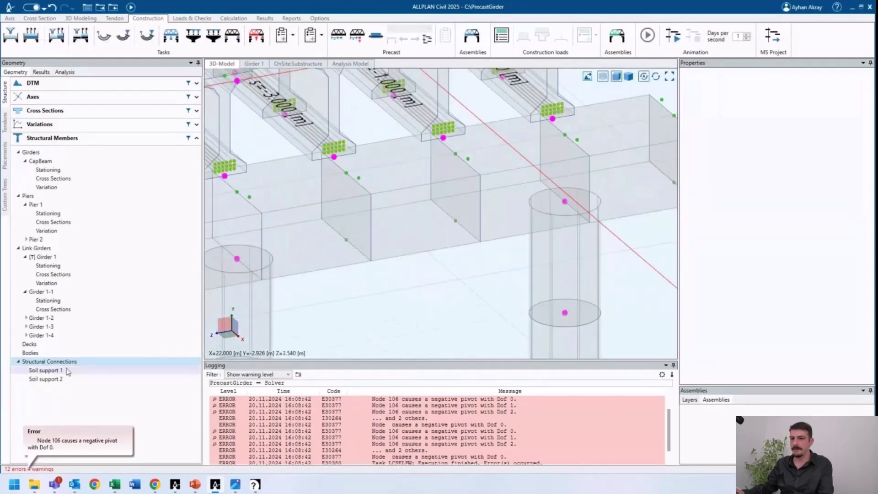
right_click(65, 367)
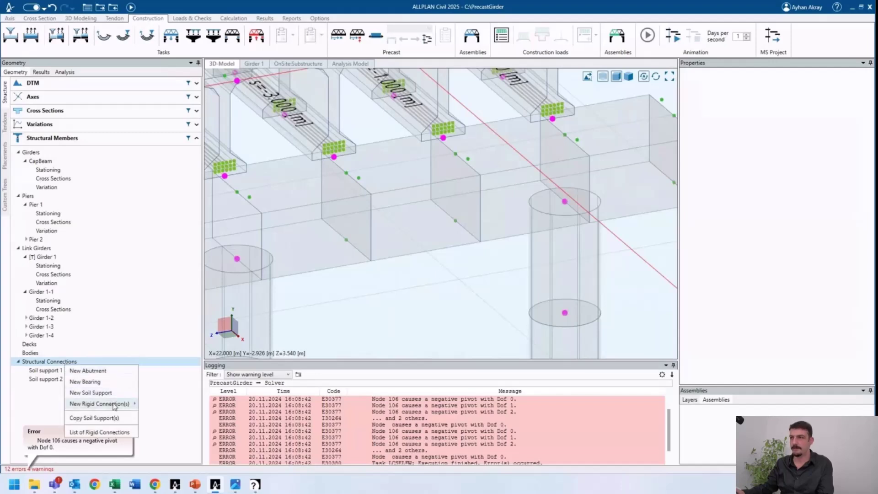
click(114, 404)
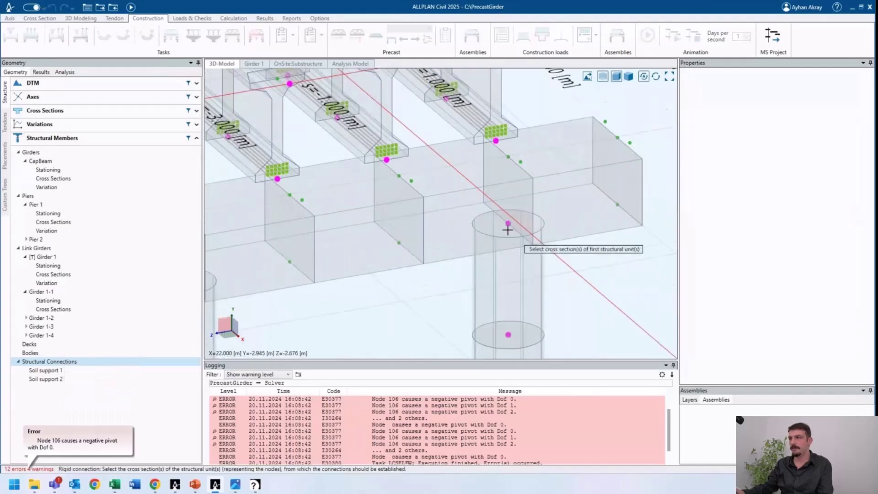
click(485, 225)
click(503, 163)
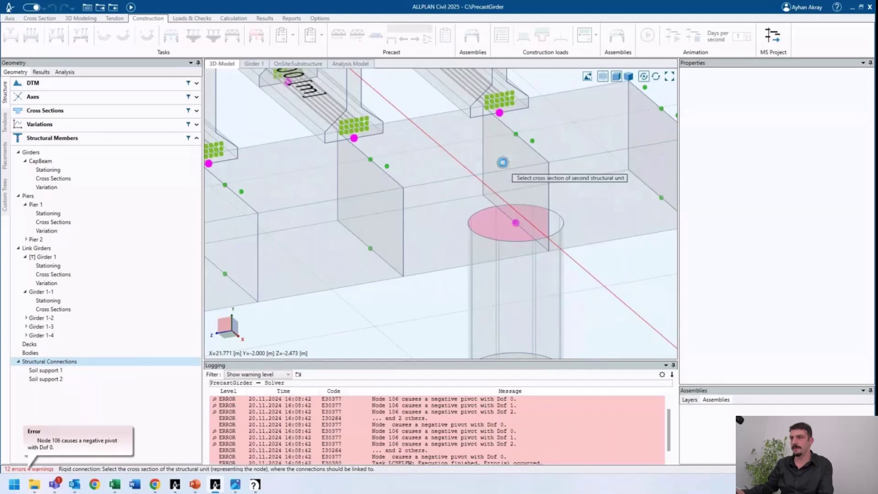
click(130, 7)
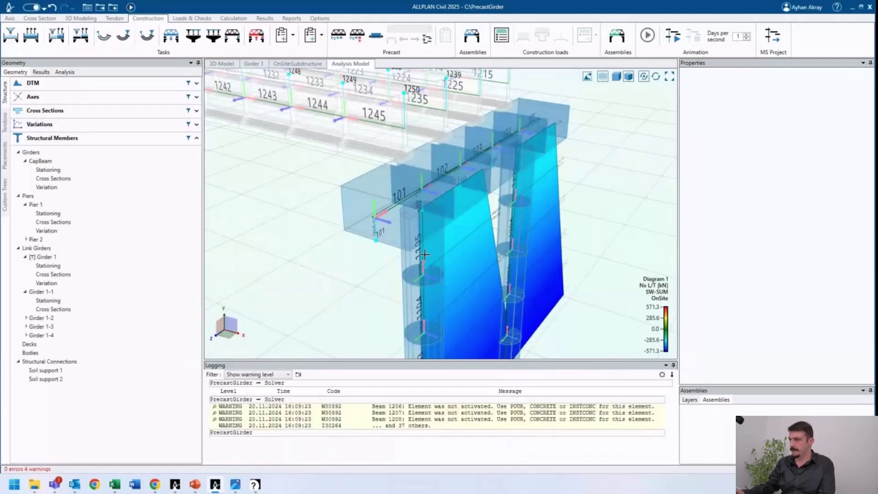
- Display the local shear force Vy of load case SW-SUM in Diagram 1 on the analysis model and examine it along the piers
middle_drag(423, 252, 398, 247)
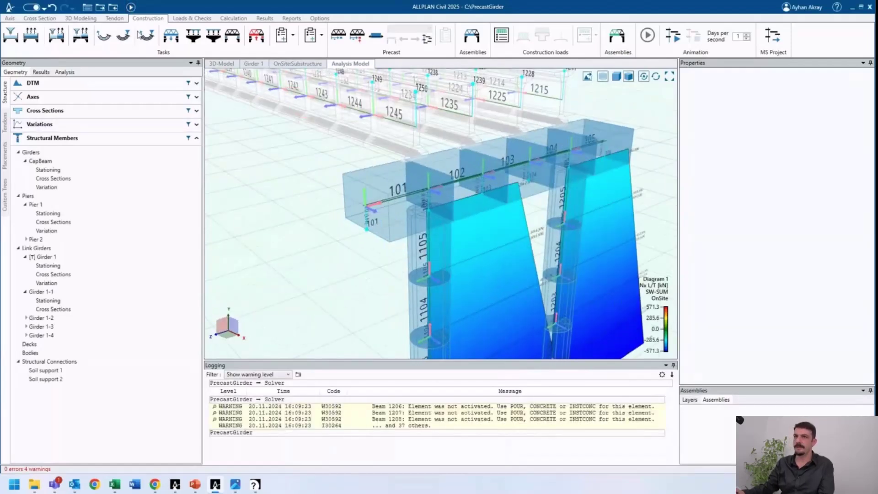
click(264, 19)
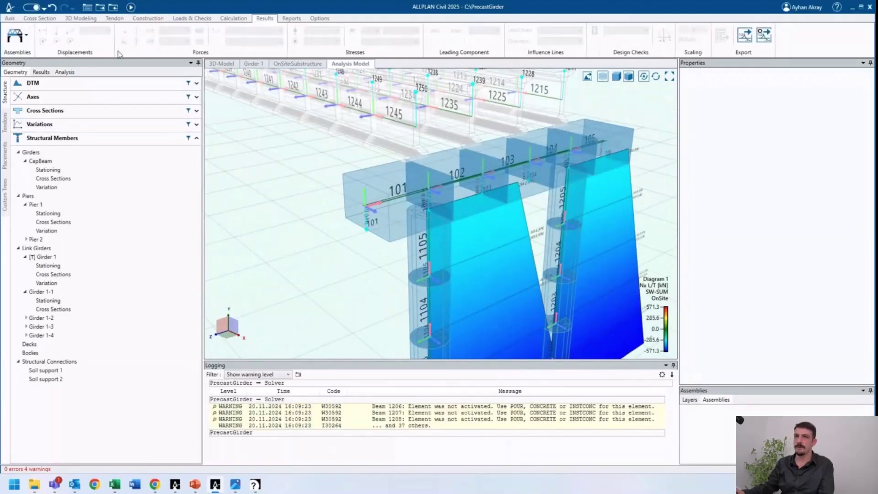
click(41, 72)
click(64, 127)
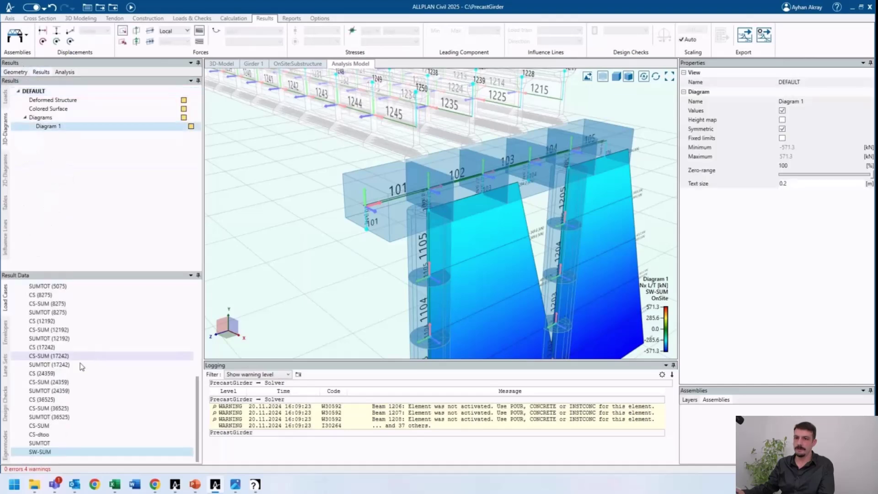
click(44, 452)
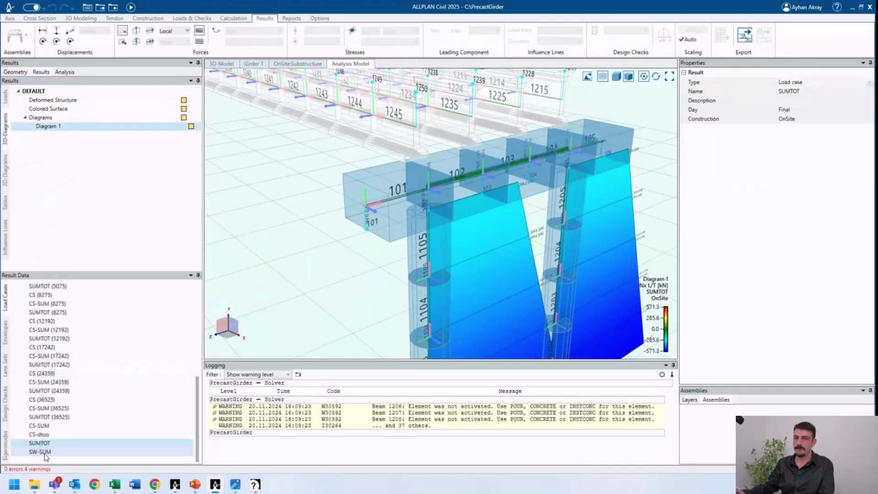
click(136, 31)
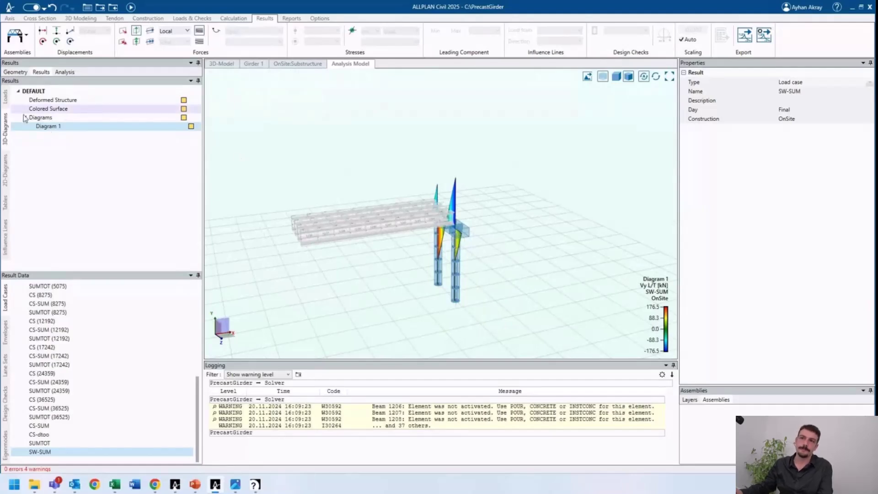
- Add a new phase named Span to the OnSite construction
click(59, 73)
click(45, 133)
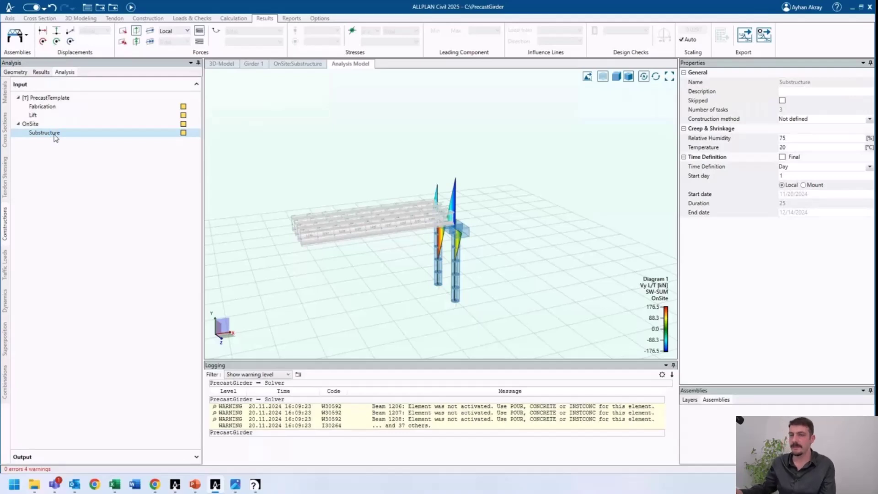
double_click(49, 133)
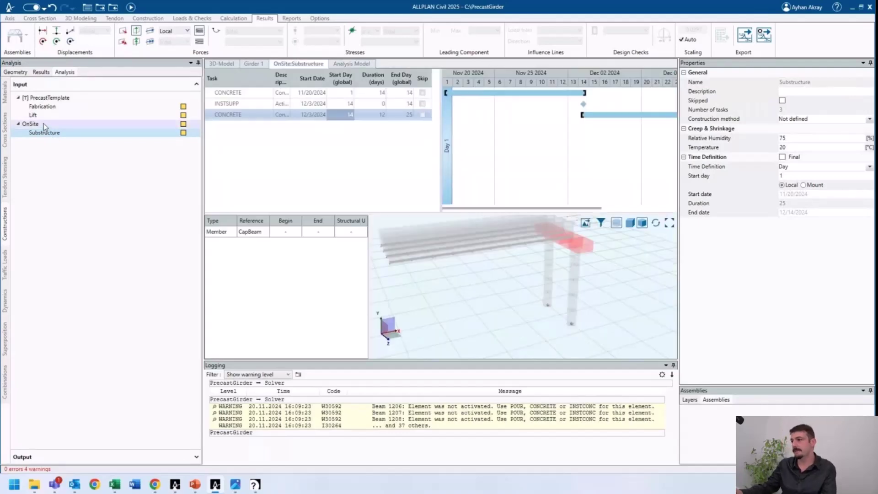
right_click(43, 124)
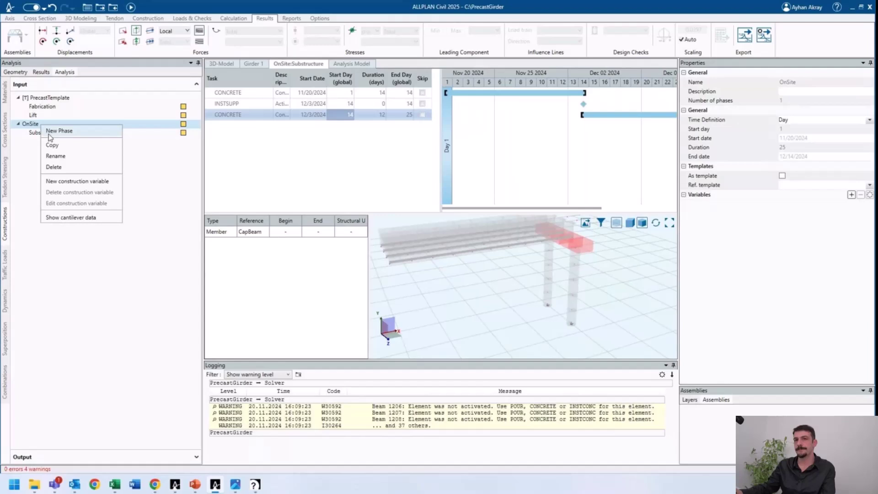
click(48, 135)
text(Span)
key(Return)
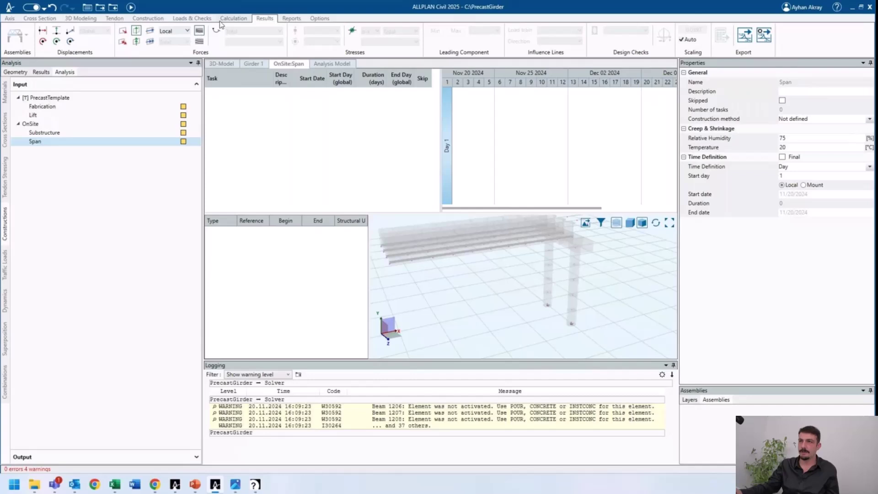
- Add an INSTCONC and an INSTSUPP task to the Span schedule and move INSTSUPP above INSTCONC
click(231, 20)
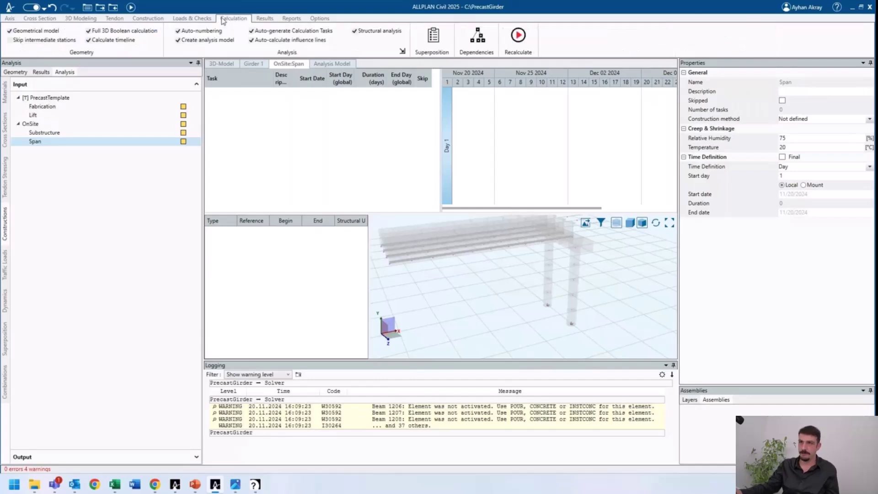
click(148, 19)
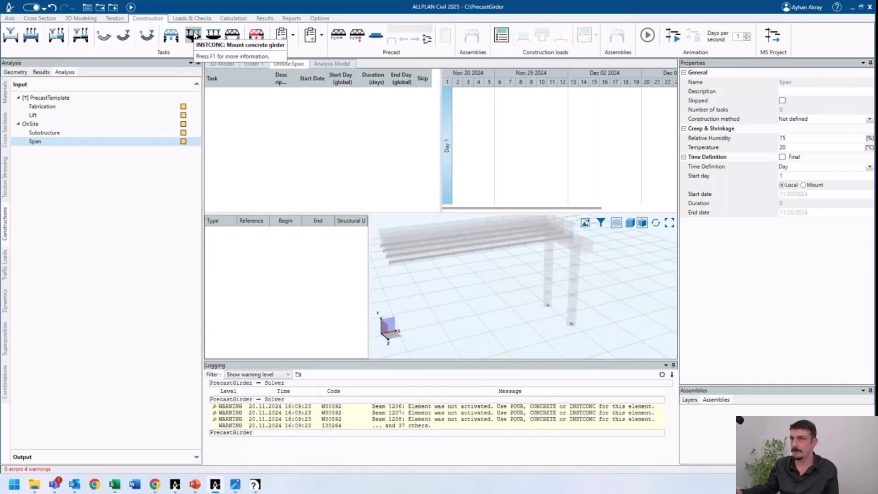
click(194, 36)
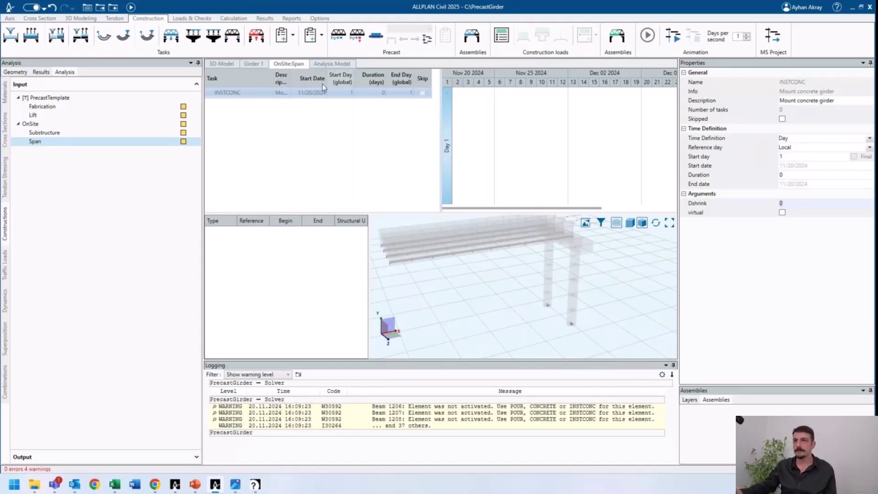
click(226, 37)
right_click(232, 104)
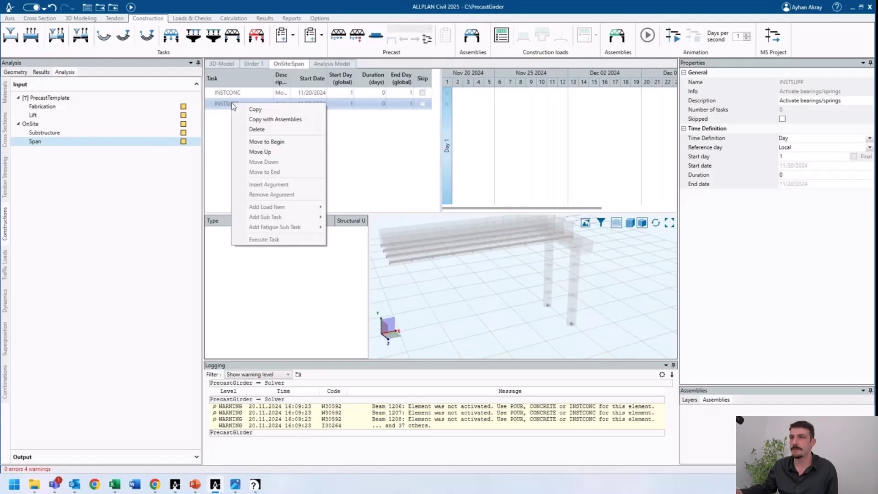
click(278, 150)
right_click(278, 151)
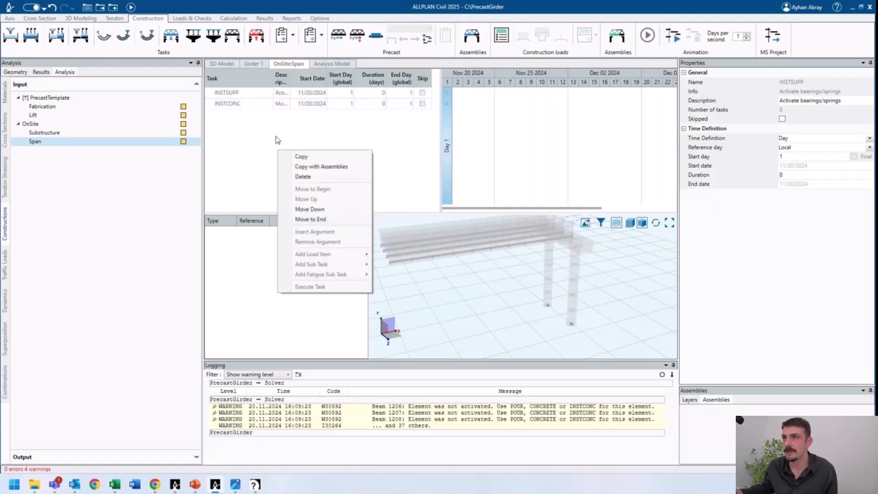
click(255, 98)
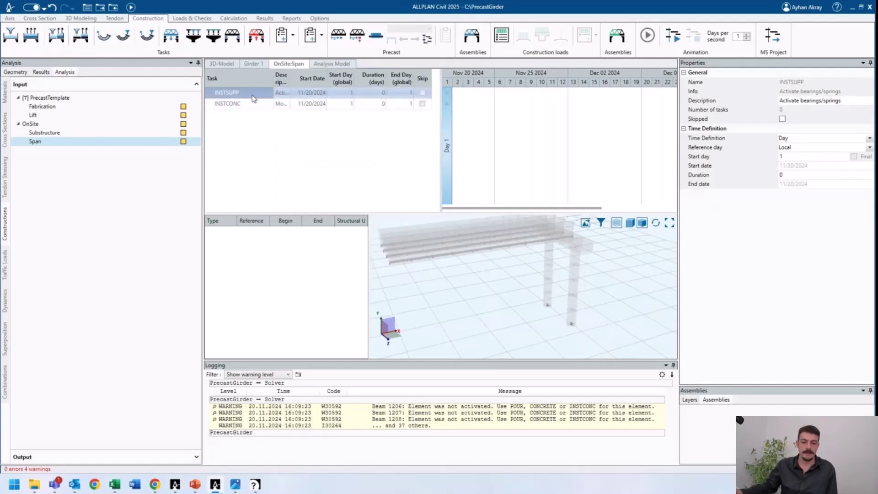
- Check the Substructure schedule's dates and set the start day of both Span tasks, INSTSUPP and INSTCONC, to 30
click(133, 133)
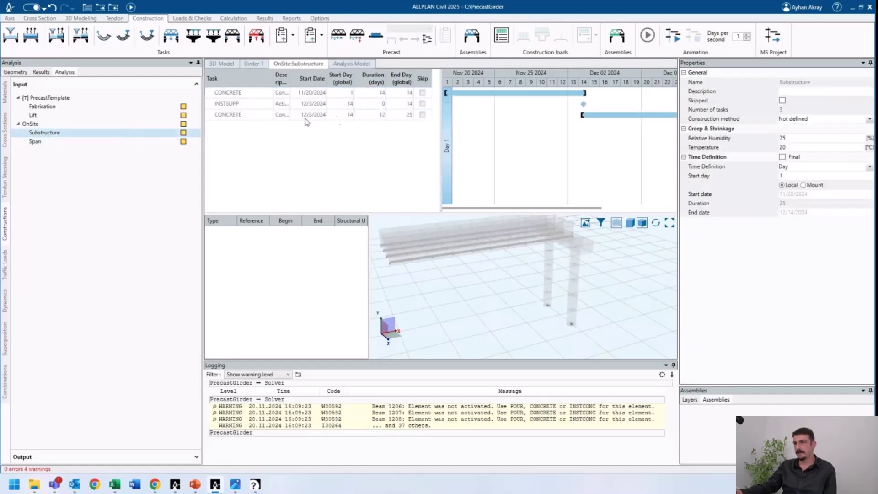
click(79, 142)
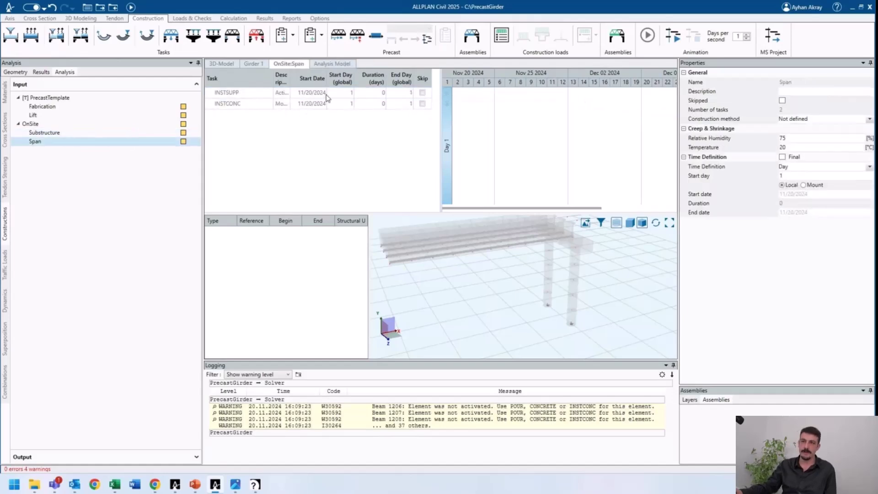
click(325, 94)
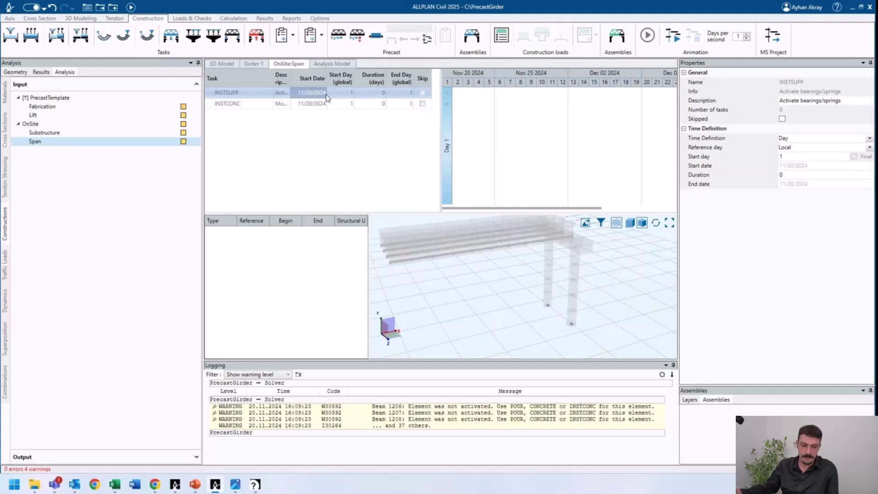
click(778, 156)
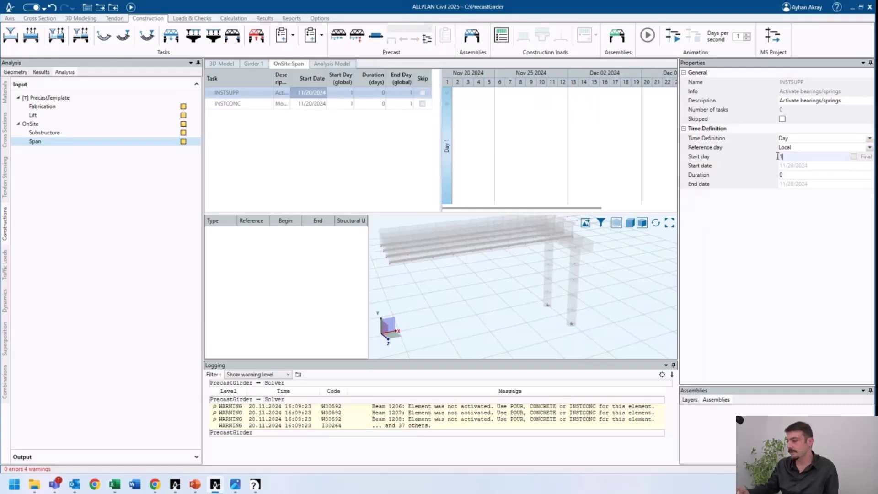
key(BackSpace)
text(30)
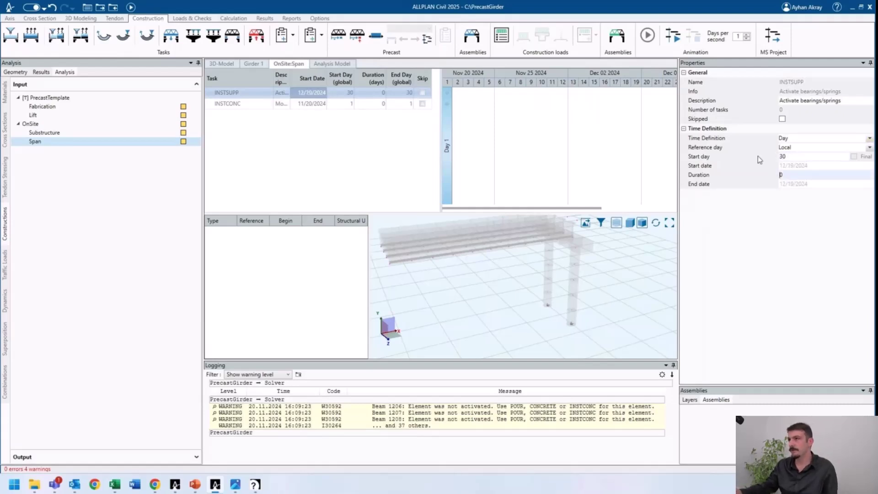
click(370, 103)
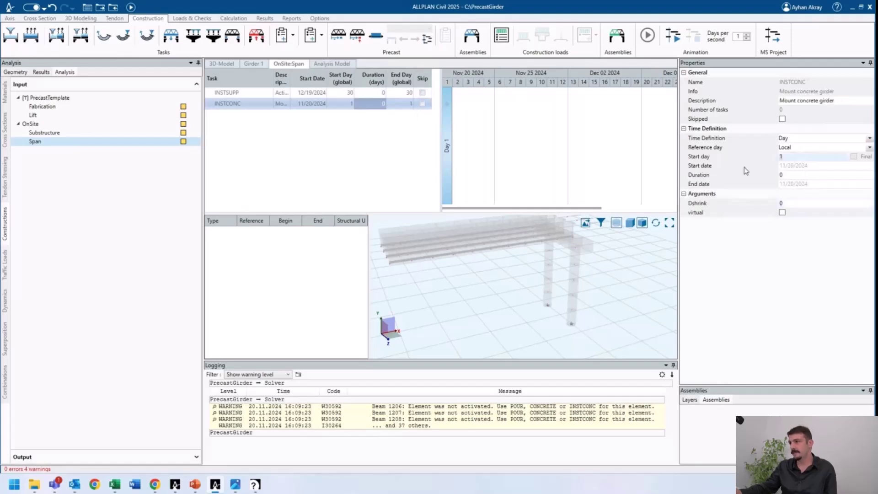
text(30)
key(Tab)
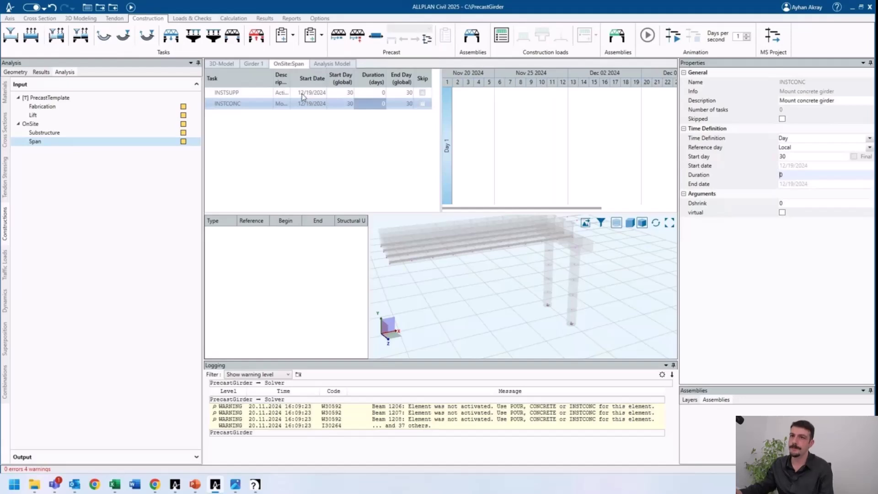
- Set the PrecastTemplate Lift phase's start day to 25 (DLift) with Mount as the reference
click(82, 109)
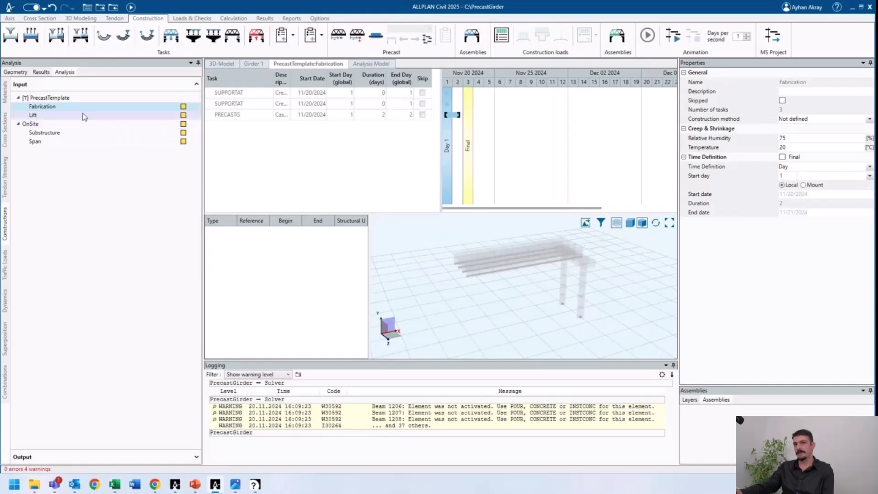
click(76, 116)
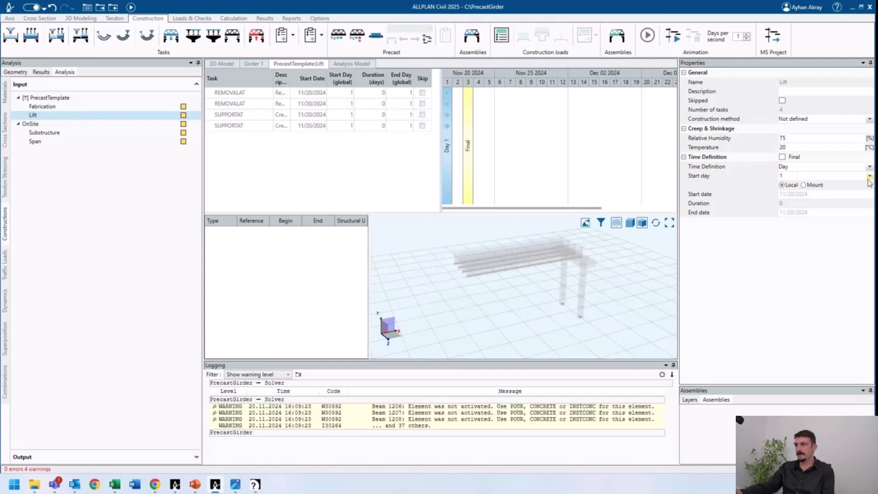
click(803, 185)
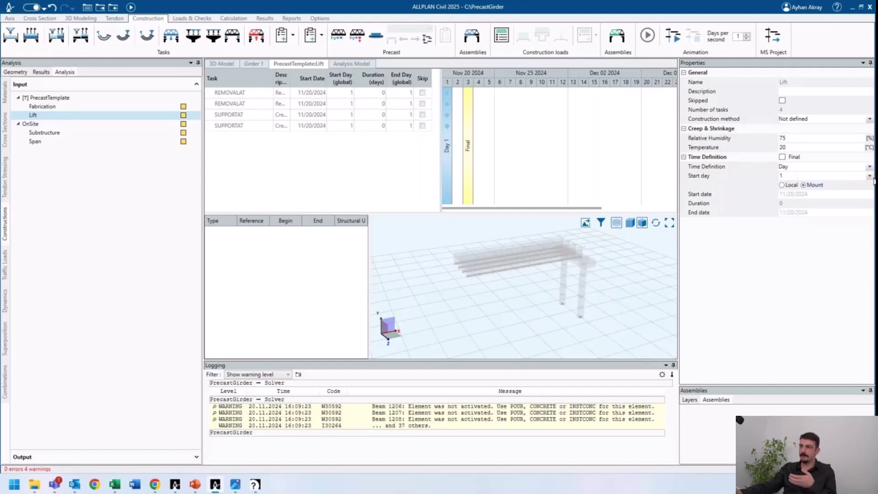
text(25)
key(Return)
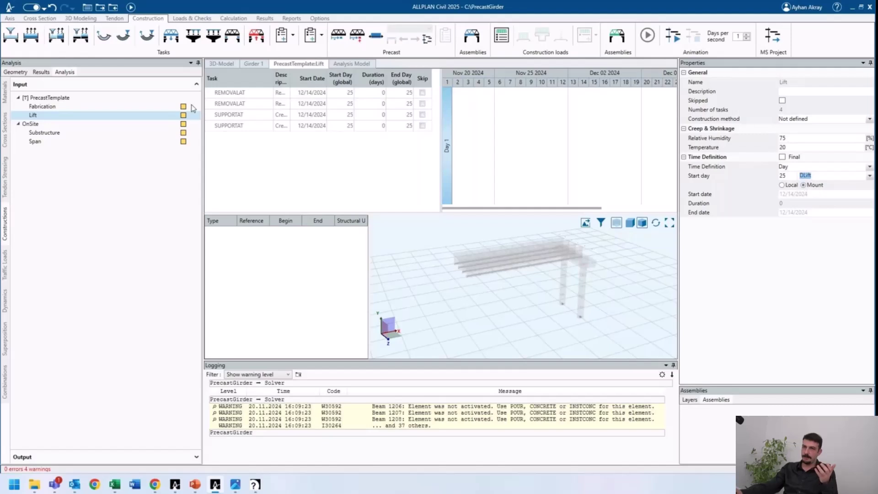
click(145, 105)
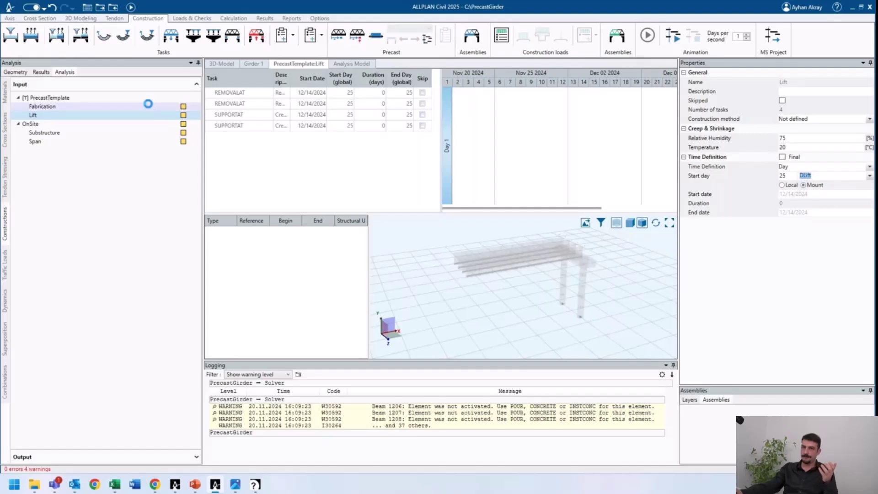
- Start a new bearing under the Structural Connections in the 3D model and set its CNx stiffness to 1e6 kN/m
click(34, 142)
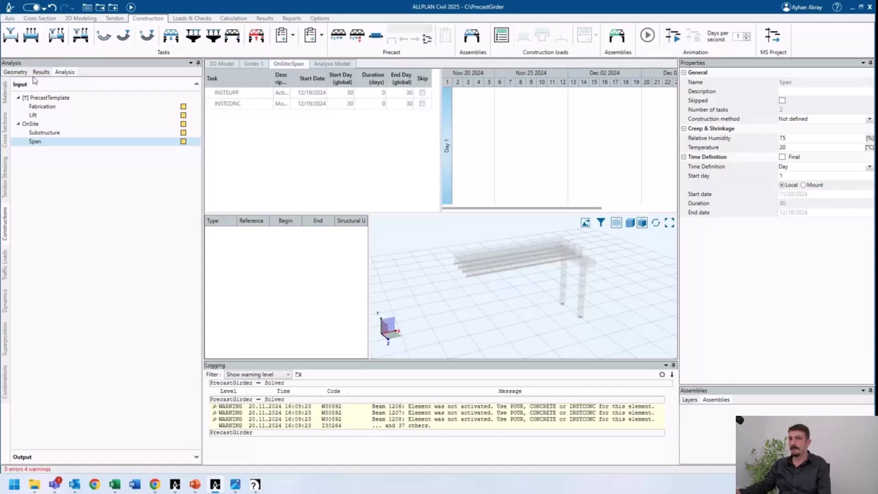
click(15, 73)
click(225, 65)
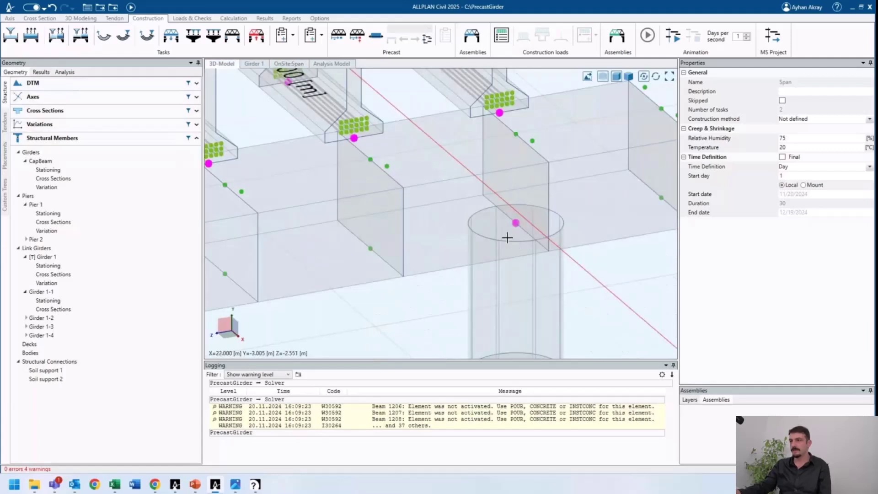
scroll(507, 238, down, 3)
scroll(506, 236, down, 5)
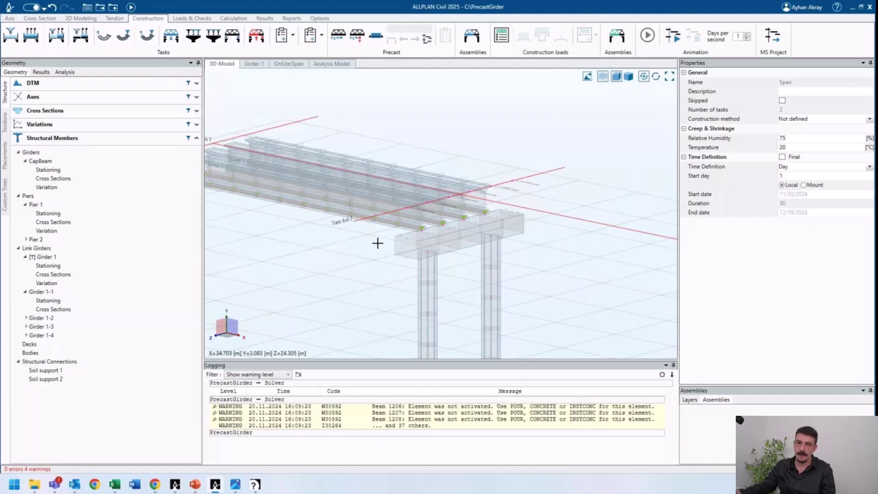
right_click(52, 362)
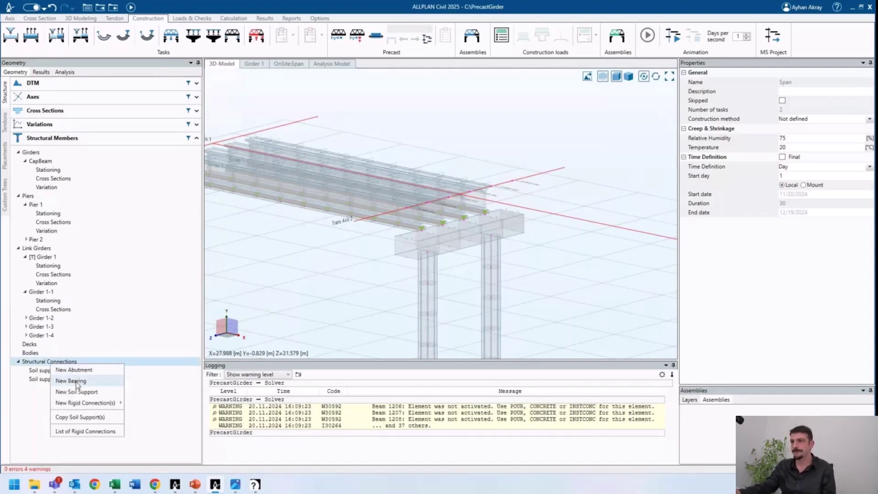
click(71, 381)
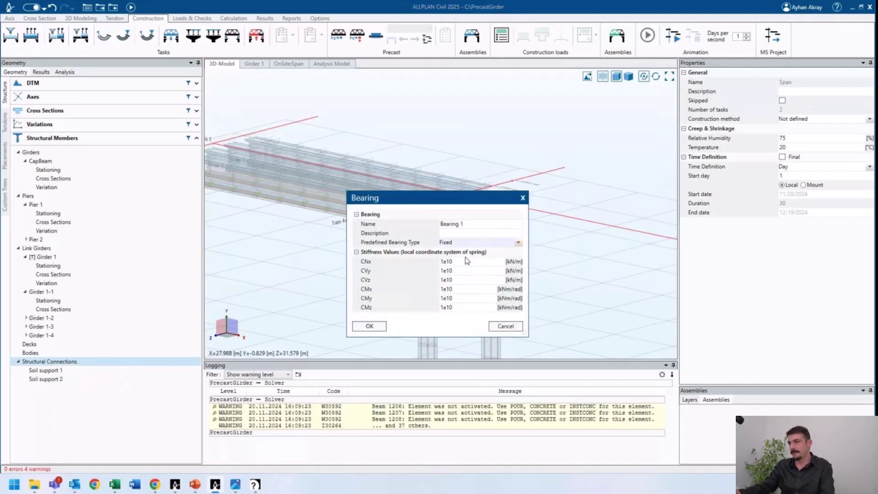
click(466, 260)
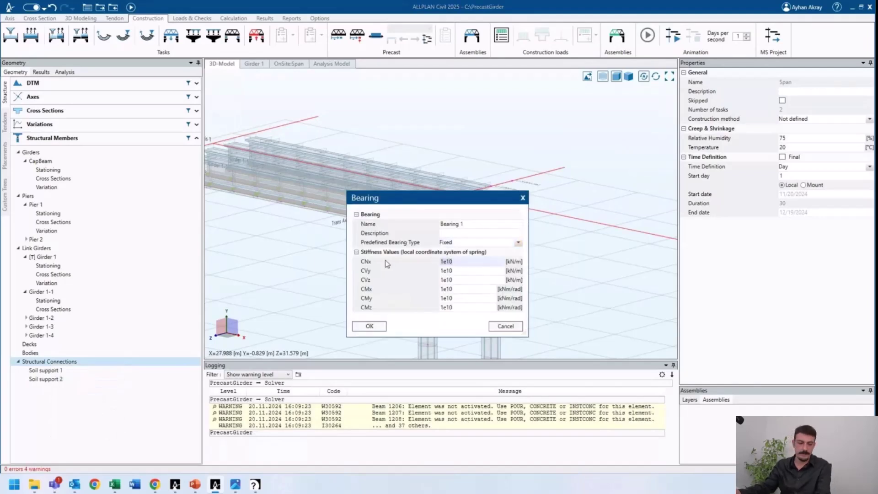
text(1e6)
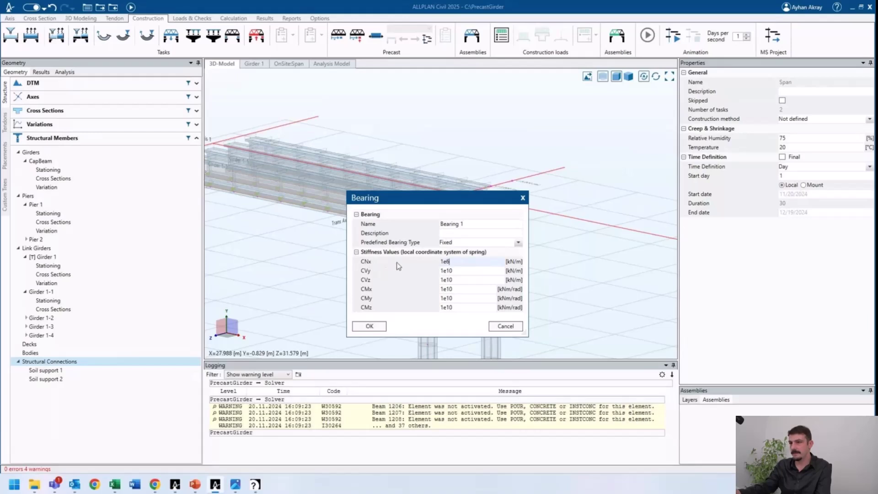
key(Tab)
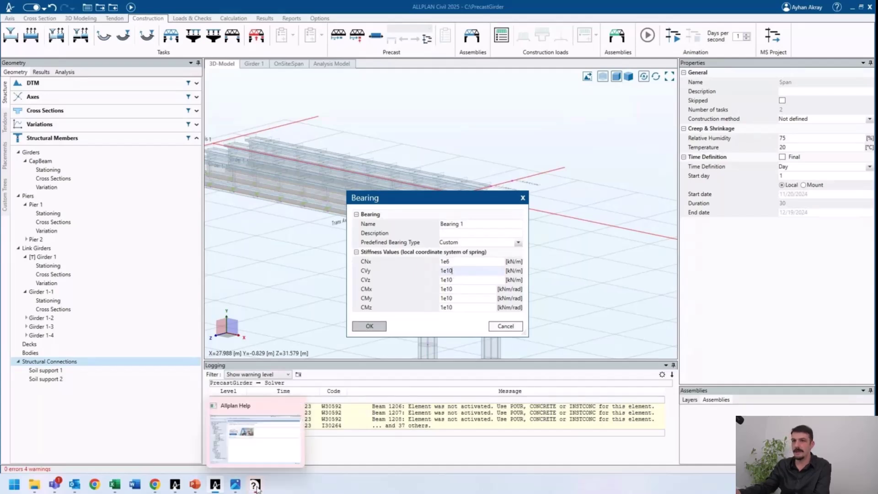
- Switch to Allplan Help and consult the Soil Support page and the detailed instructions for creating a bearing
click(255, 486)
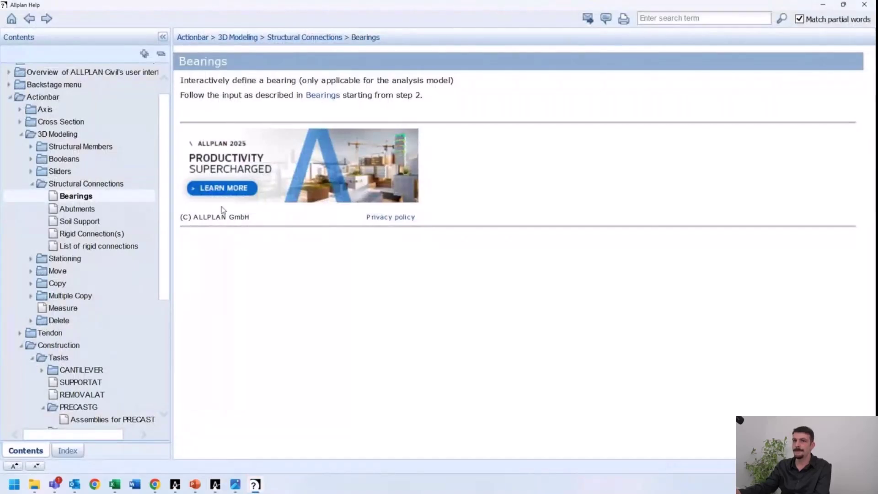
click(109, 210)
click(94, 224)
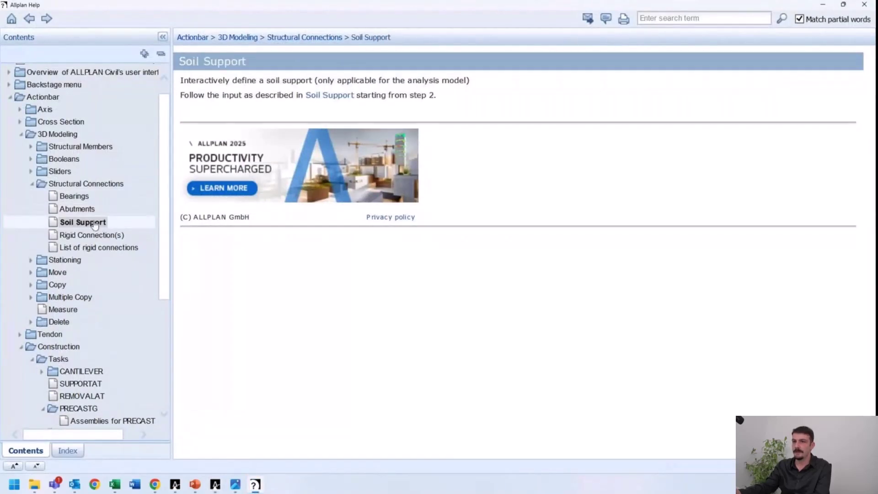
click(88, 197)
click(327, 95)
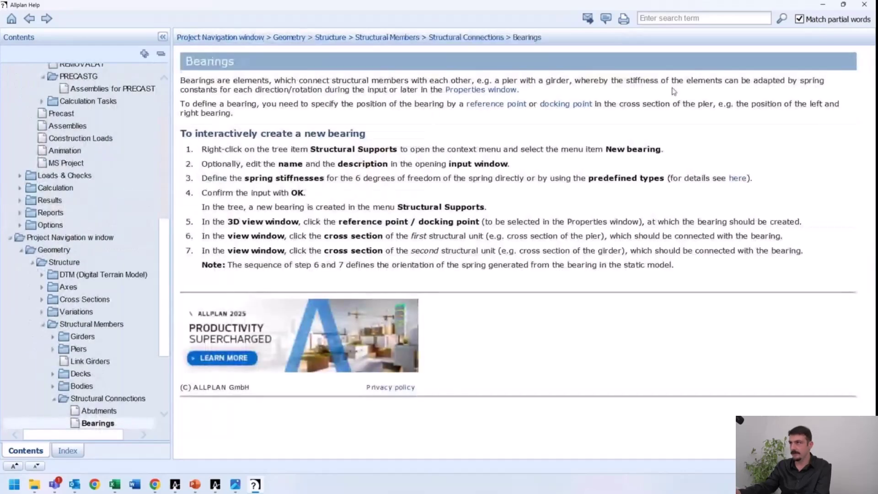
click(826, 5)
- Set the new bearing's CVy and CVz stiffnesses to 2e3 kN/m
text(2e)
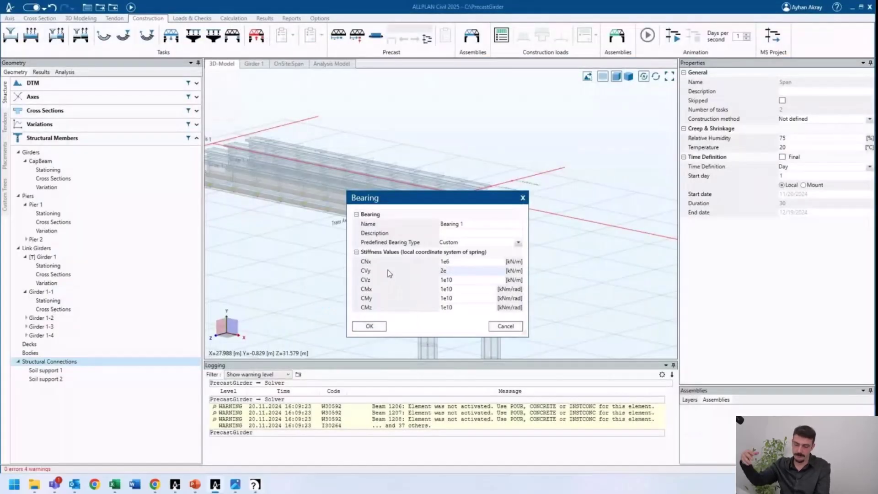
text(3)
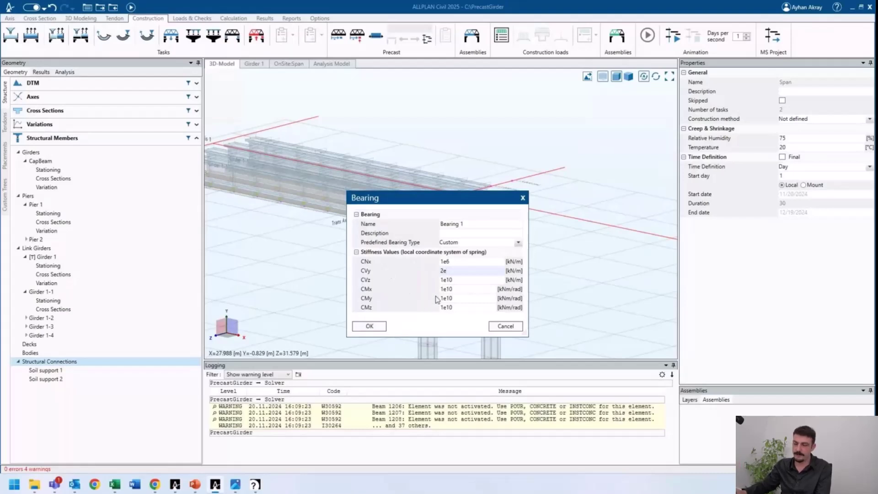
drag(460, 271, 388, 292)
click(444, 280)
text(2e3)
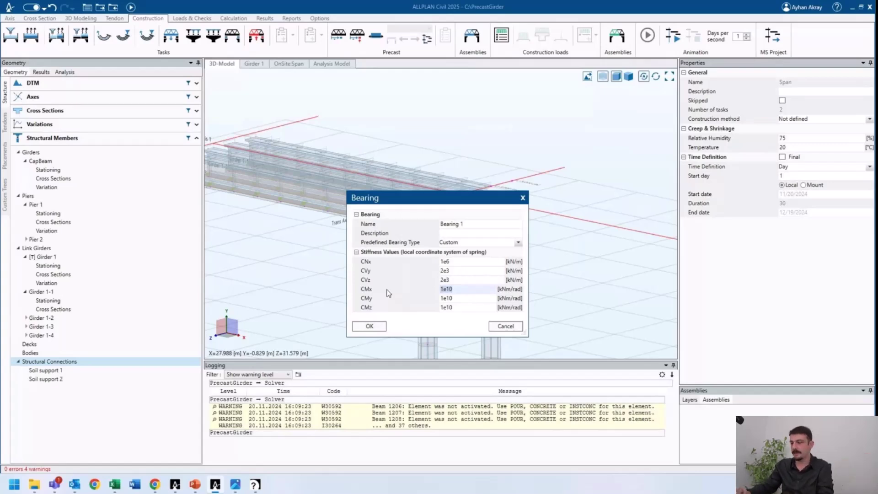
- Set the bearing's rotational stiffnesses to CMx 0, CMy 1e3 and CMz 0 kNm/rad and confirm the definition
text(0)
key(Tab)
text(1e3)
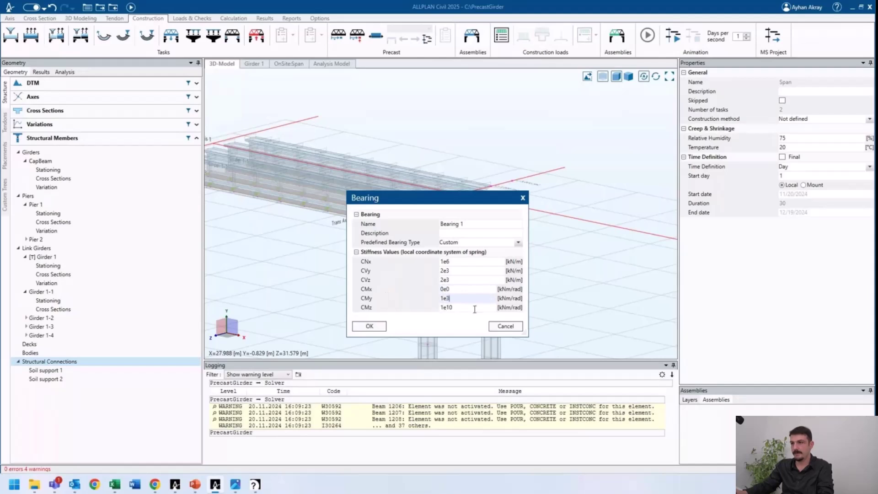
key(Tab)
text(0)
click(460, 299)
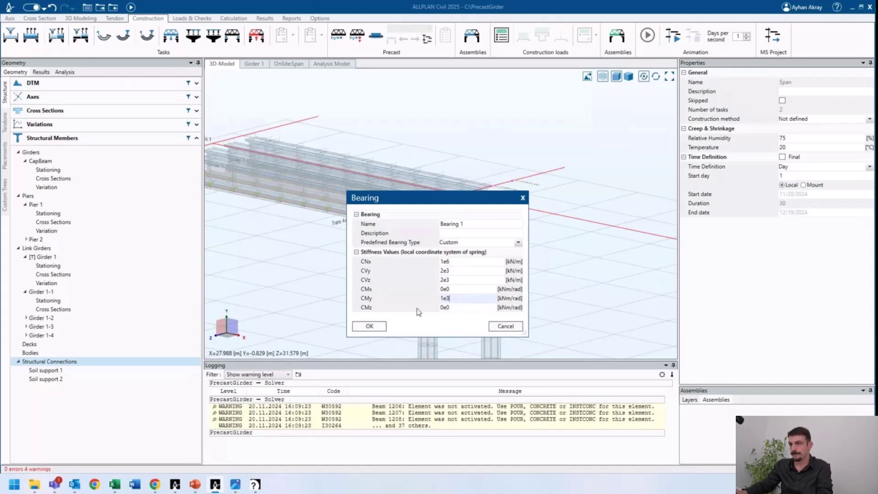
click(369, 327)
- Try to place the bearing at reference point P1 under the end of the girder at s=-5.000 m
scroll(418, 233, up, 5)
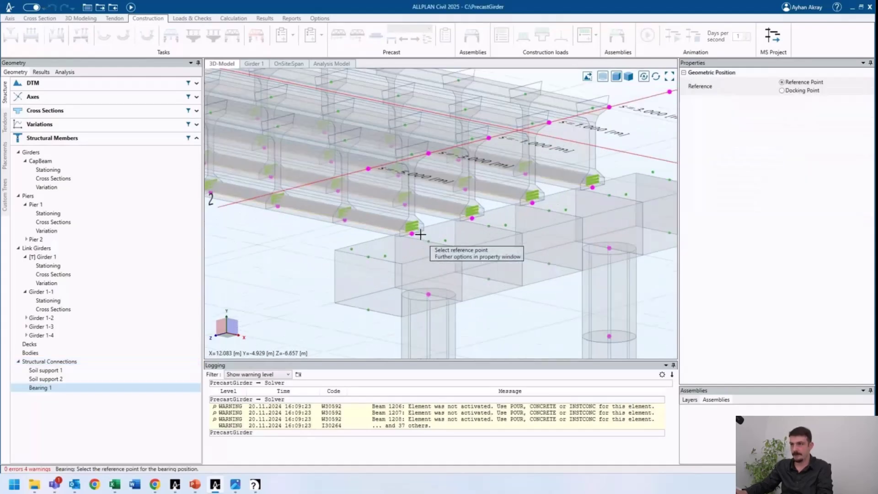
scroll(406, 234, up, 3)
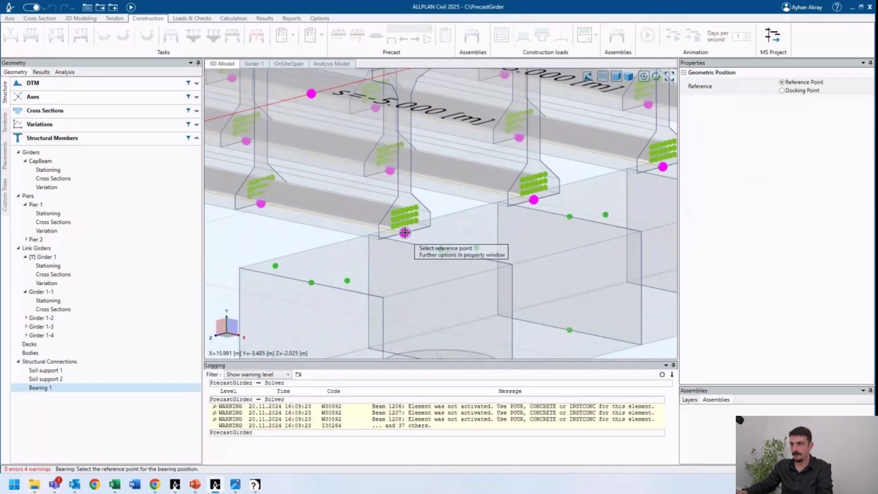
click(406, 232)
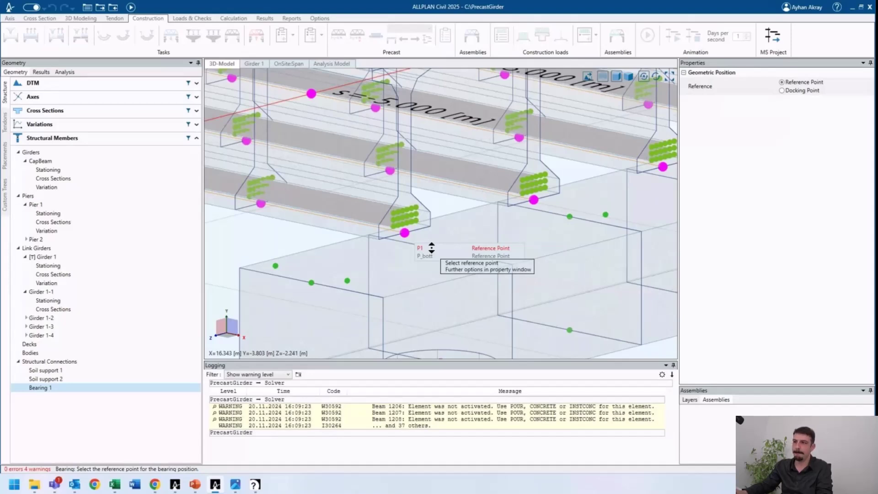
click(432, 249)
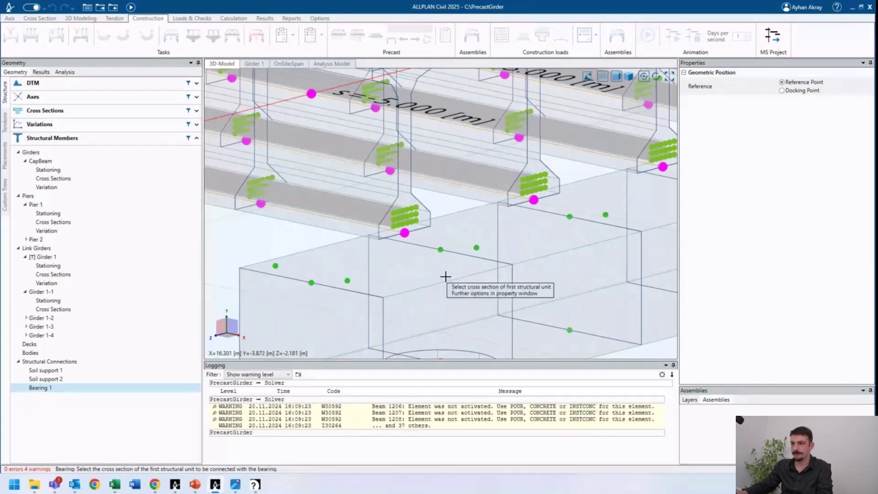
scroll(449, 280, down, 2)
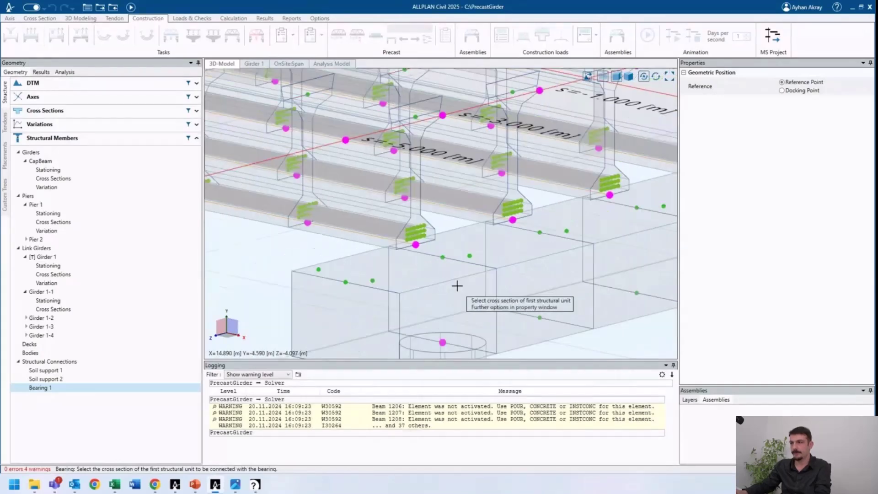
key(Escape)
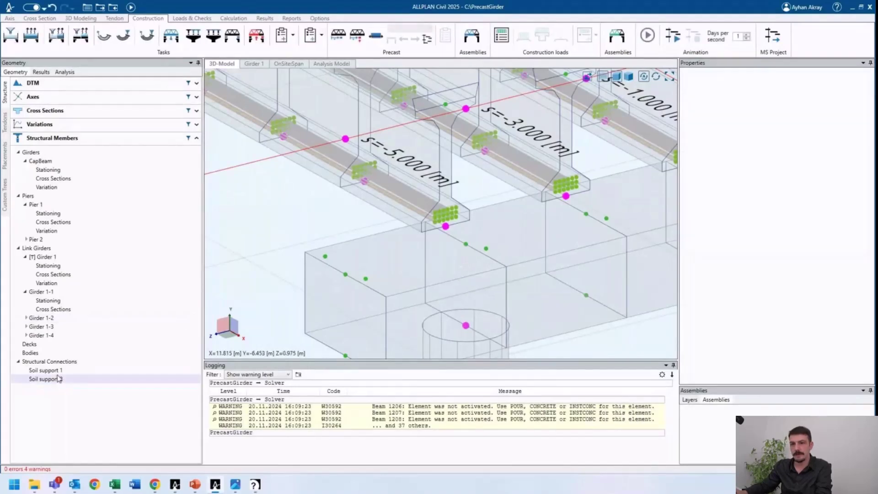
- Define a new bearing with CNx 1e6 kN/m and try to connect it to the outer girder's end cross section at its bottom reference point
right_click(58, 362)
click(98, 382)
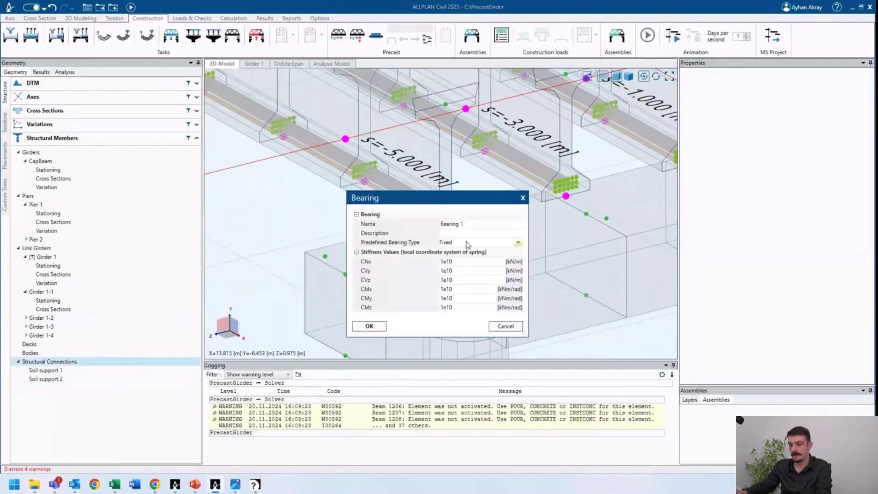
click(468, 262)
text(1)
text(e8)
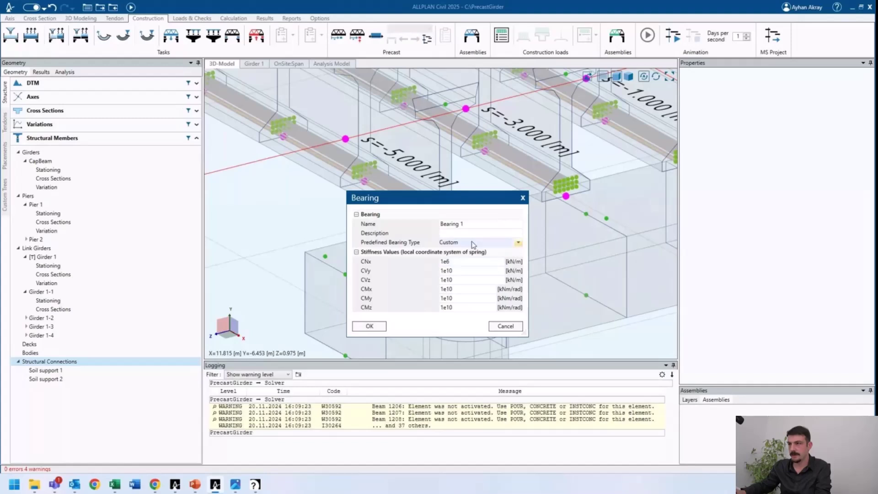
click(370, 326)
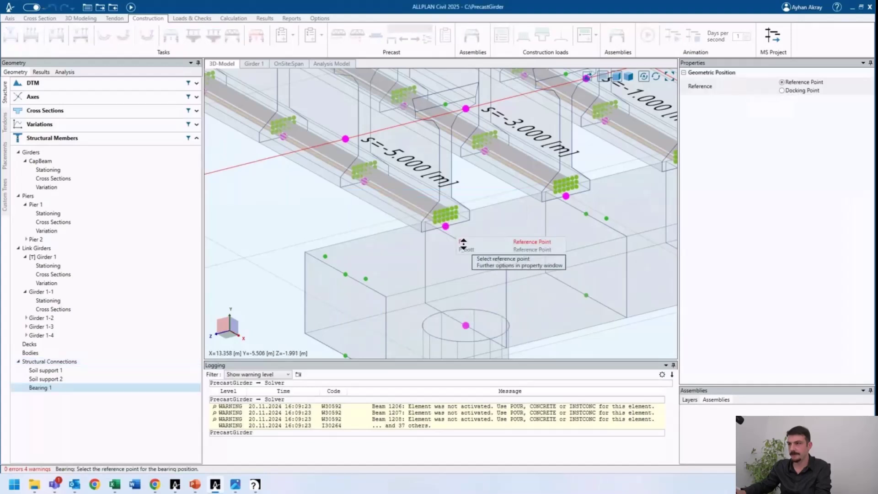
click(463, 244)
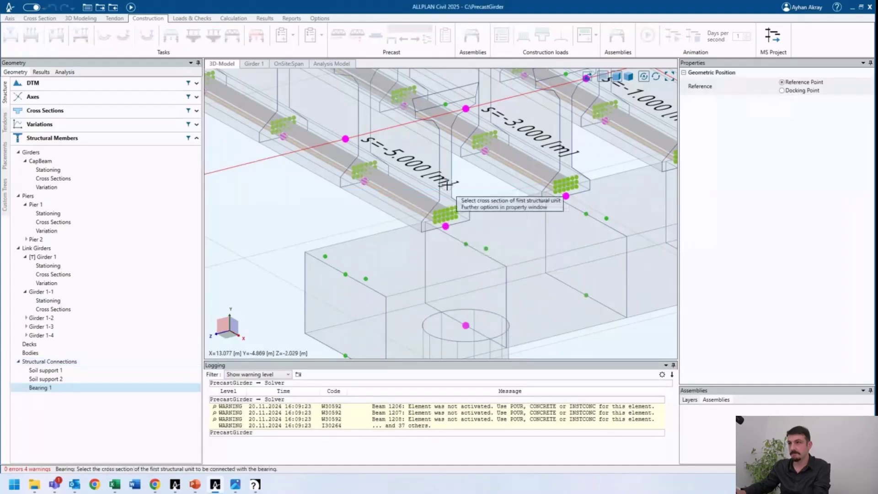
click(447, 185)
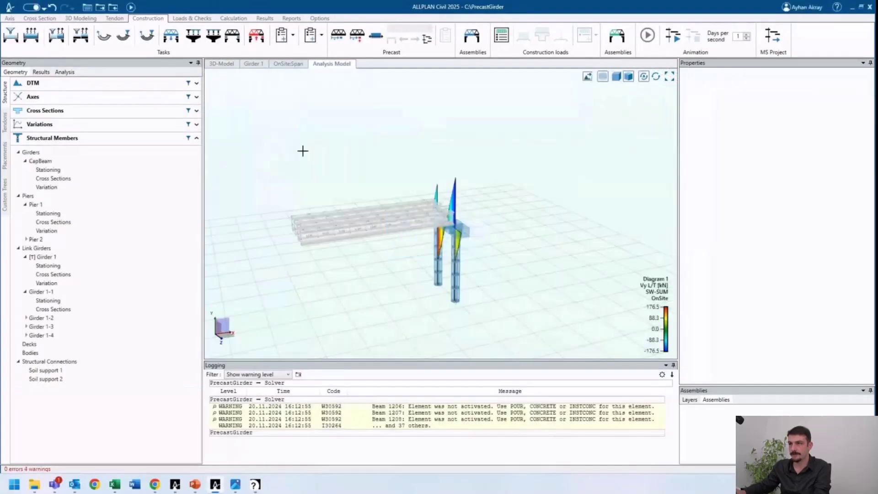
- Retry creating the bearing in the 3D model with CNx 1e6 kN/m, picking the outer girder's end cross section as the first structural unit
click(221, 64)
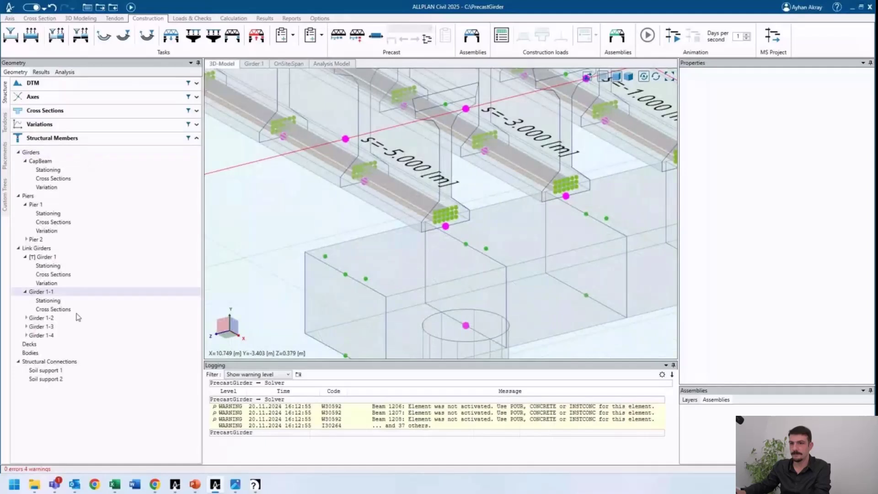
right_click(64, 362)
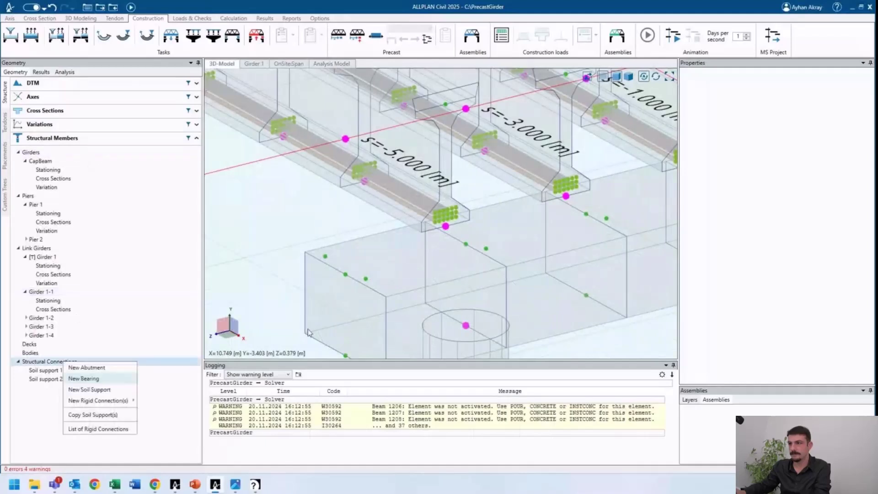
click(466, 262)
key(BackSpace)
key(BackSpace)
text(6)
click(454, 270)
click(376, 327)
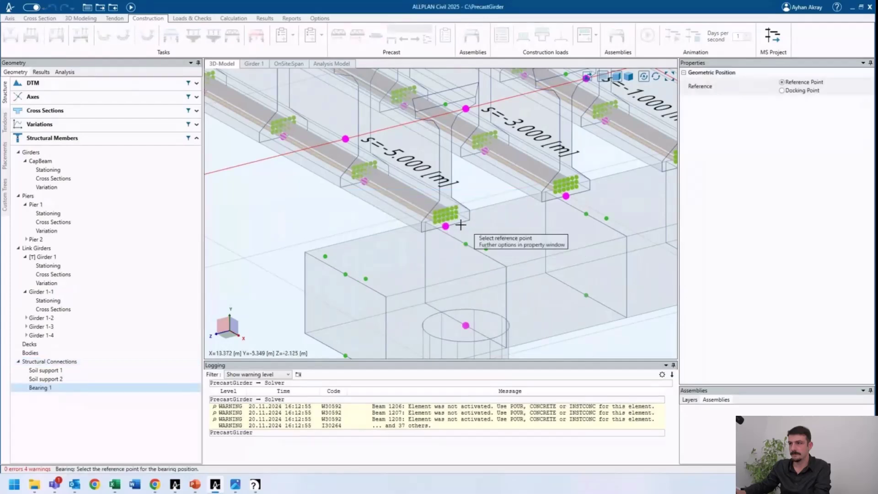
mouse_move(454, 249)
middle_down()
mouse_move(476, 237)
mouse_move(455, 256)
middle_up()
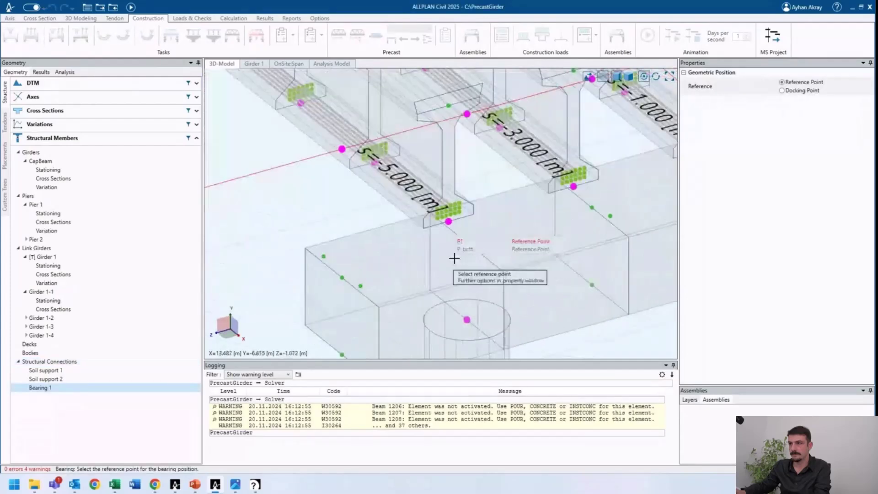
click(450, 174)
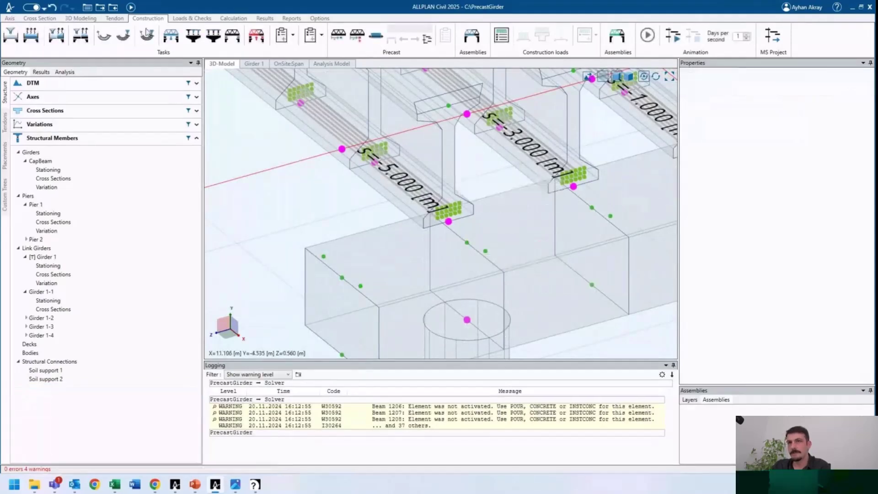
- Export the project to PrecastGirder_exp.tcl, replacing the existing file, and re-import it to overwrite the current model
click(100, 8)
double_click(230, 86)
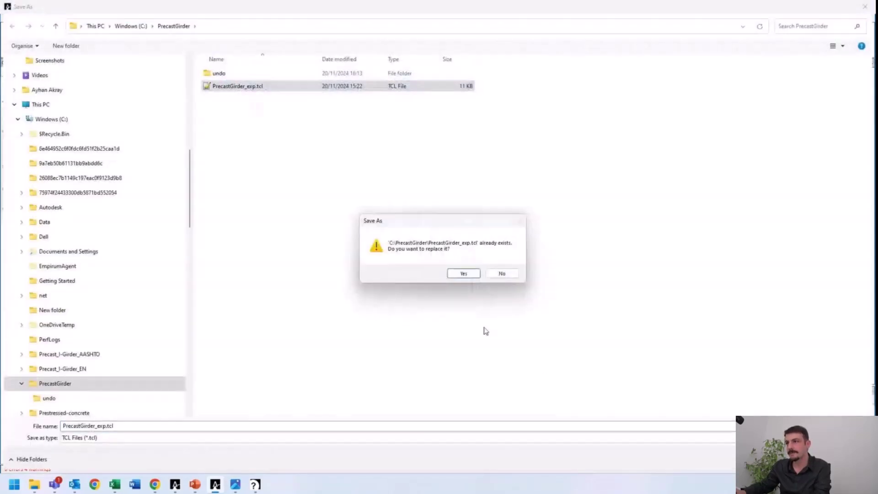
click(464, 274)
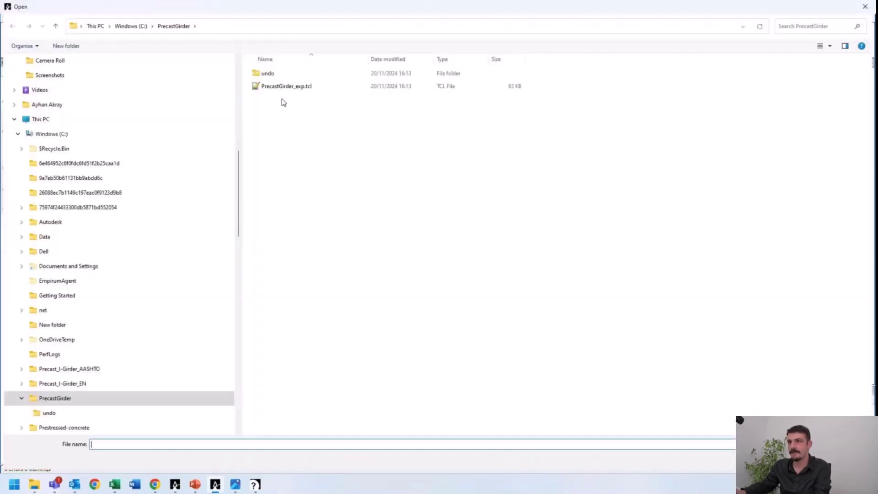
double_click(282, 88)
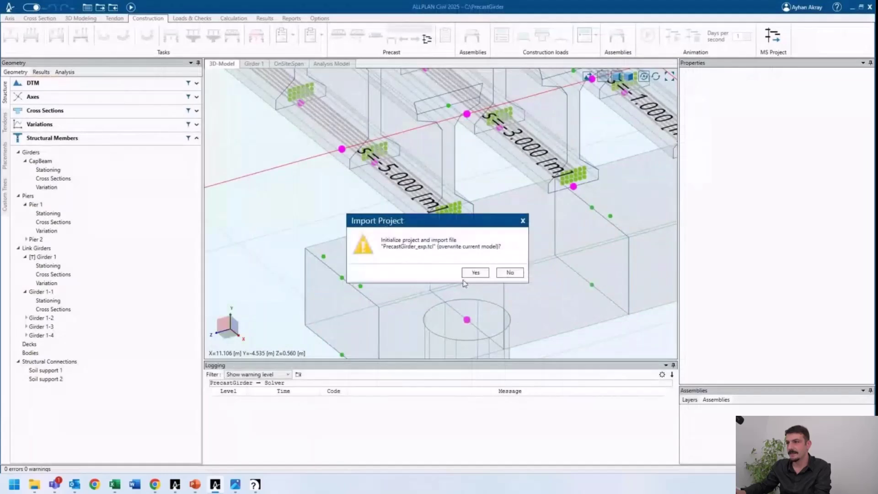
click(472, 273)
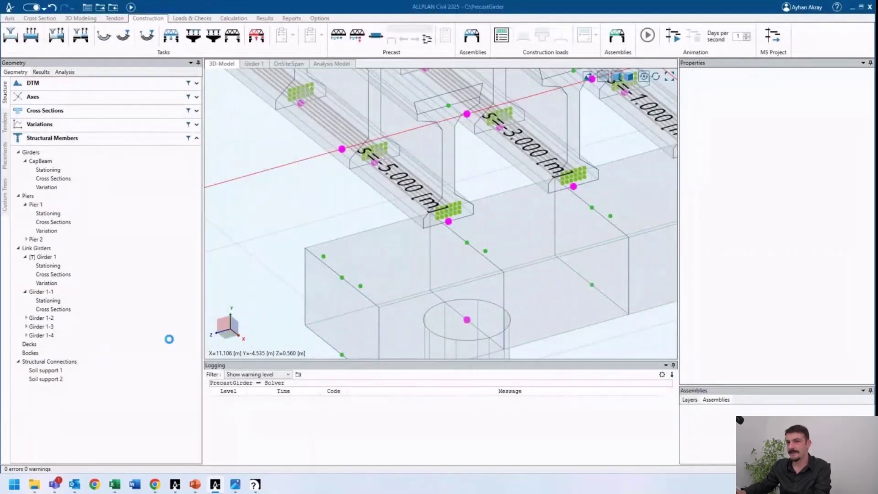
- Define a new bearing of the predefined type Fixed with CNx 1e10 kN/m
right_click(71, 268)
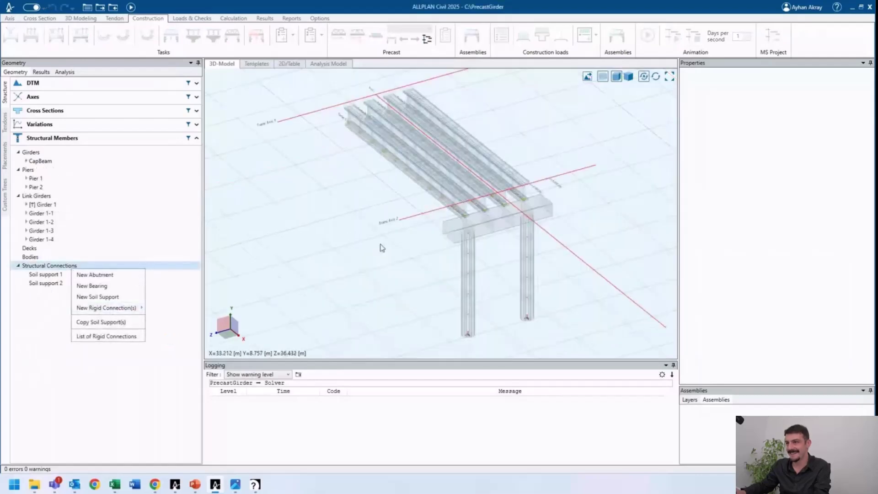
click(384, 251)
right_click(87, 266)
click(121, 279)
click(469, 243)
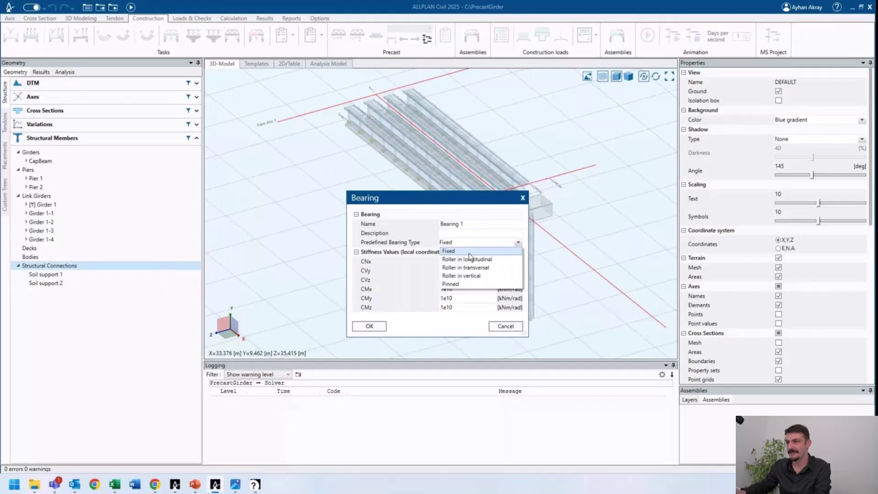
click(457, 251)
drag(457, 261, 425, 262)
text(1e10)
click(369, 325)
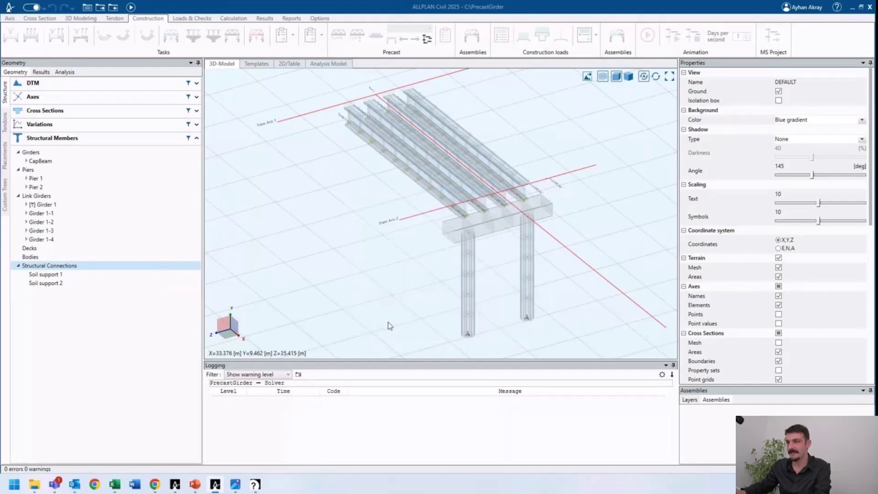
- Place the bearing at the reference point under the girder end at s=-5.000 m, connecting the cap beam cross section to the girder's end section
scroll(465, 222, up, 3)
scroll(465, 221, up, 4)
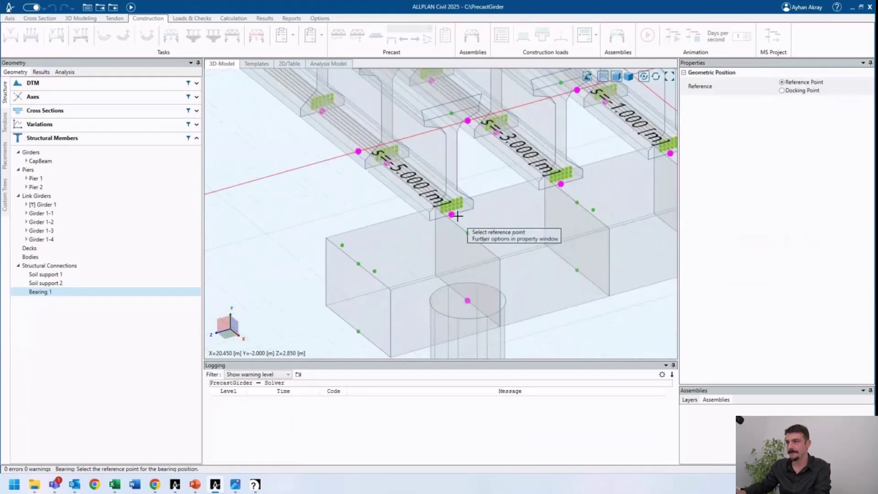
click(481, 229)
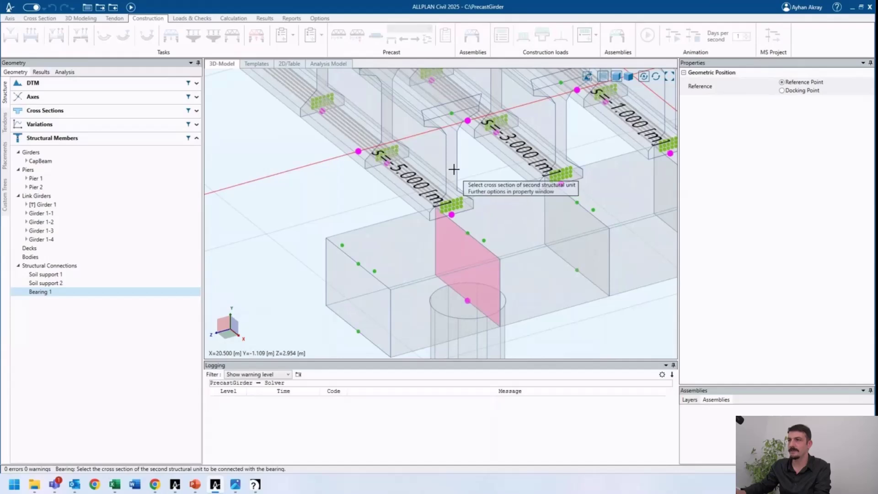
click(454, 169)
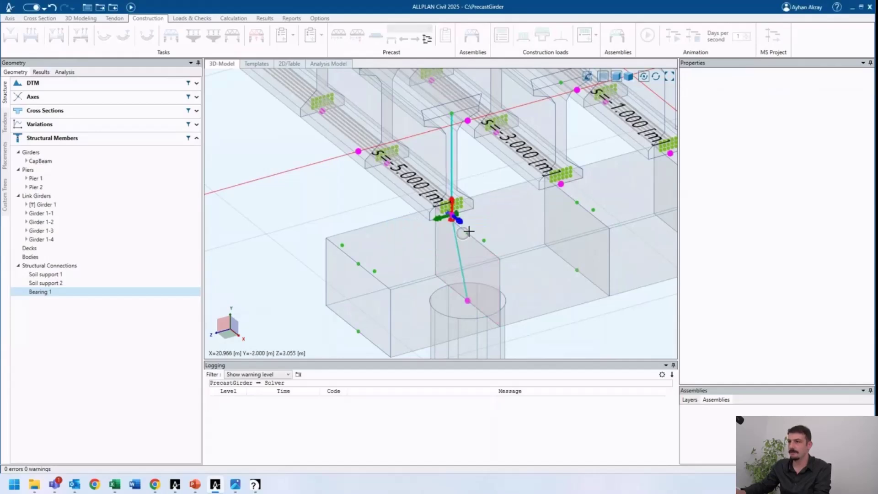
mouse_move(483, 226)
middle_down()
mouse_move(506, 222)
mouse_move(476, 229)
middle_up()
- Set Bearing 1's translational stiffnesses to CNx 1e6, CVy 2e3 and CVz 2e3 kN/m
click(59, 283)
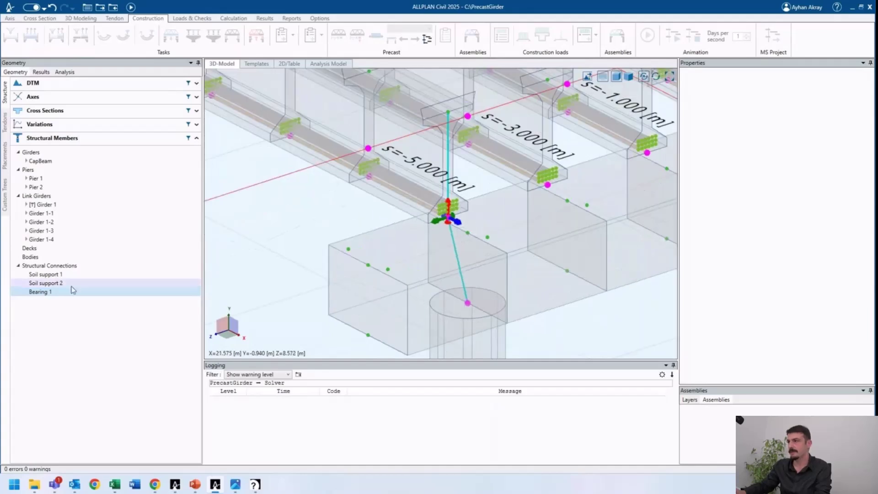
click(139, 290)
click(726, 161)
text(1e6)
key(Tab)
text(2e3)
key(Tab)
text(2e3)
key(Tab)
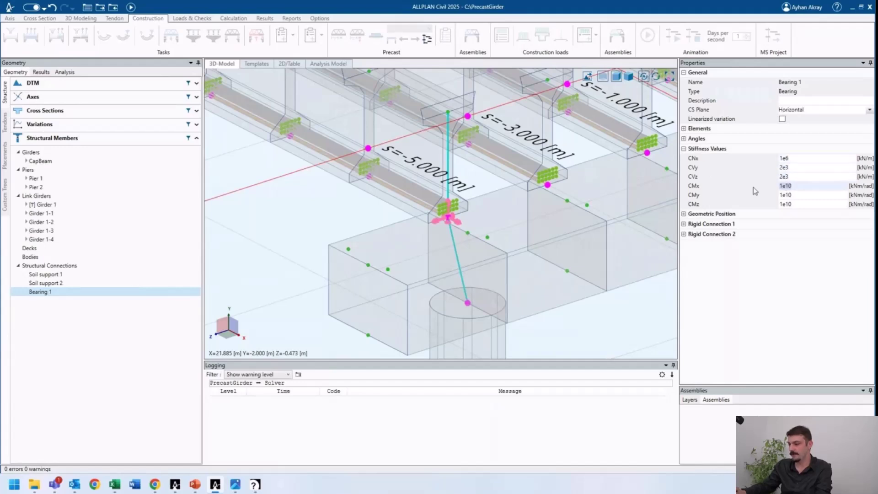
- Set Bearing 1's rotational stiffnesses to CMx 0e0, CMy 1e3 and CMz 0e0 kNm/rad
text(0e0)
key(Tab)
text(1e3)
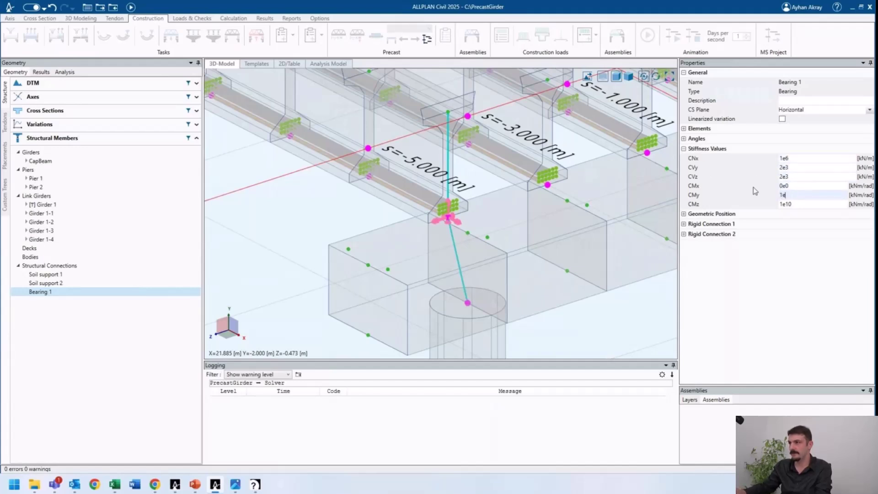
click(799, 187)
click(797, 204)
text(0e0)
click(798, 195)
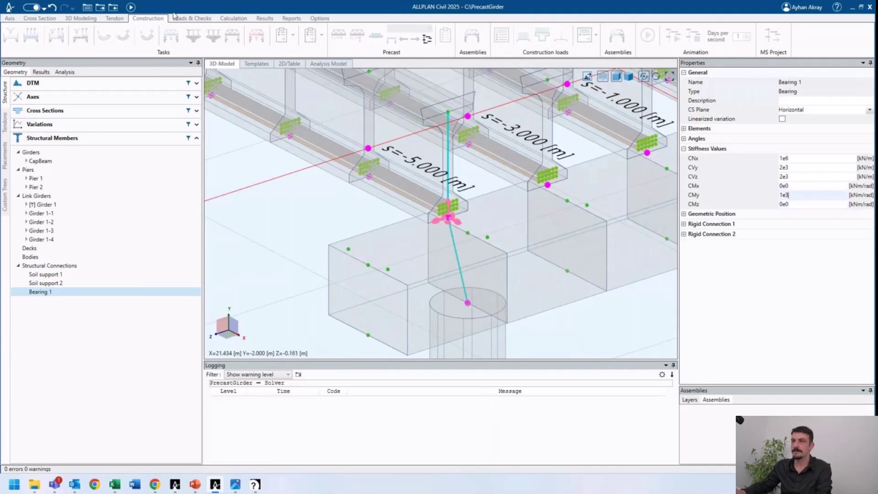
- Review Bearing 1's geometric position and both rigid connections, and recalculate the model
click(684, 214)
click(683, 270)
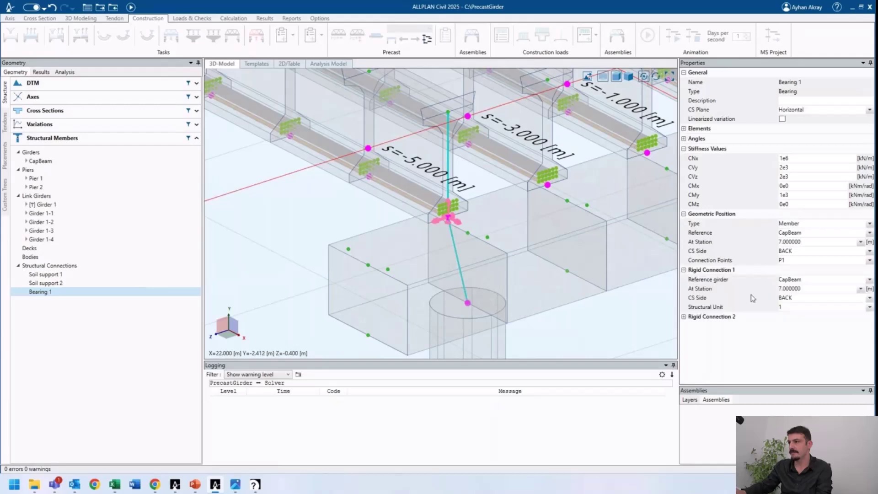
click(684, 317)
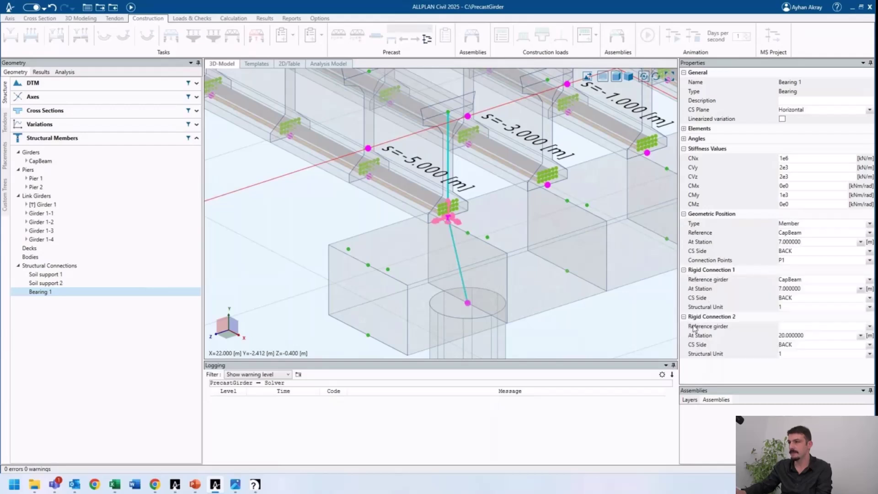
click(131, 8)
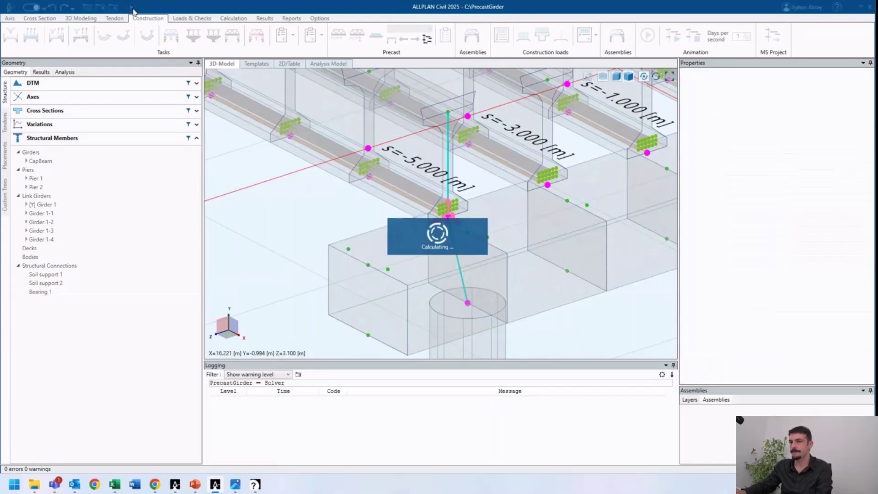
- Create a Fixed bearing, Bearing 2, under the girder end at s=-3.000 m, connecting the cap beam to that girder
right_click(38, 291)
click(46, 267)
right_click(46, 268)
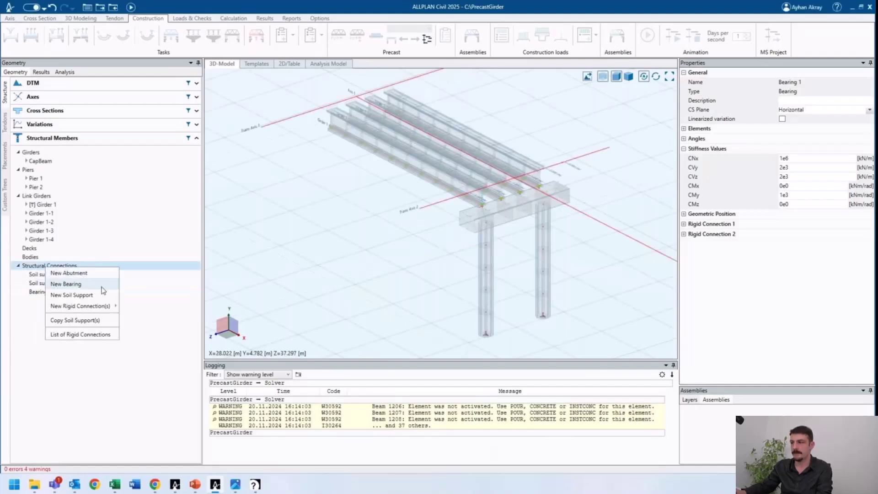
click(68, 284)
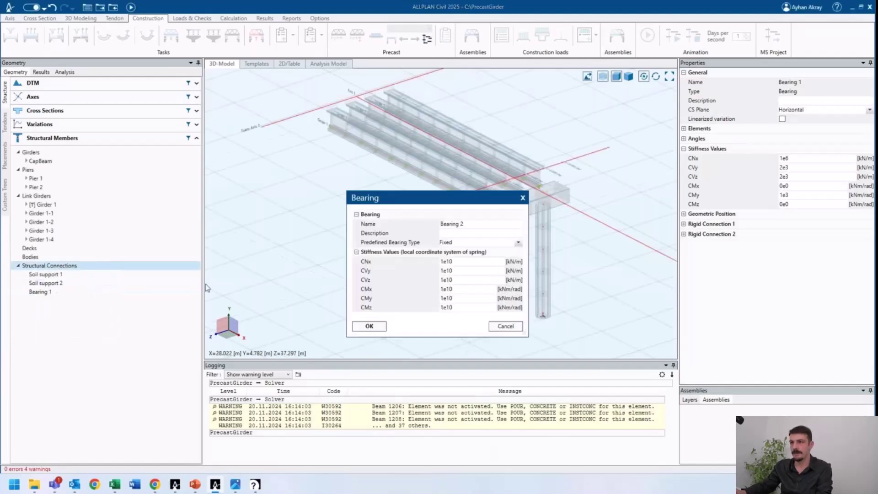
click(369, 325)
scroll(506, 198, up, 5)
scroll(506, 198, up, 3)
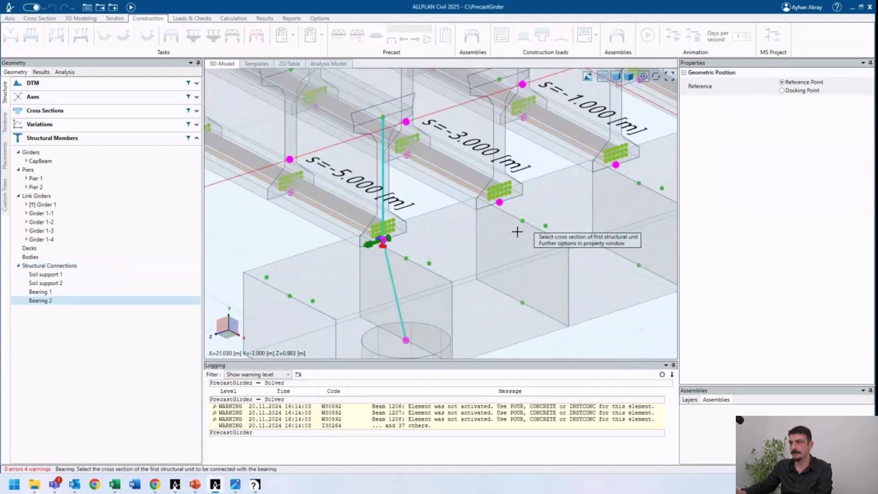
click(500, 201)
scroll(617, 209, down, 2)
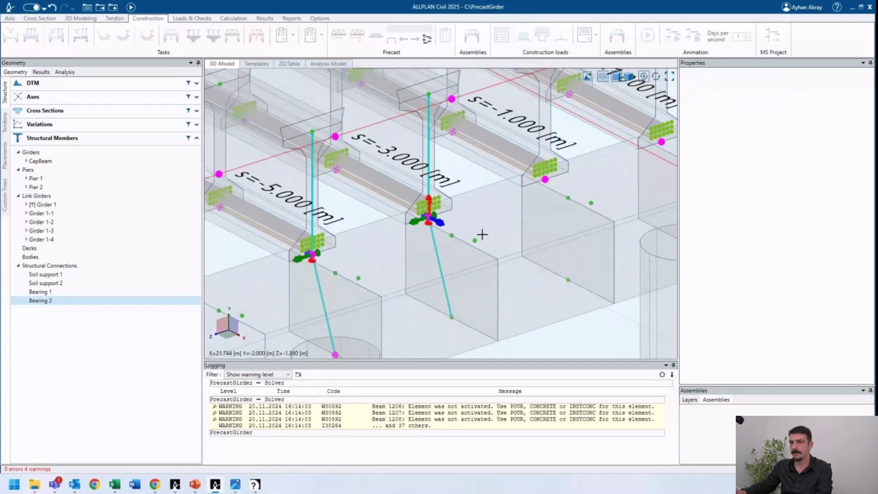
- Create Bearing 3 with the default stiffnesses under the girder end at s=-1.000 m, connecting the cap beam to that girder
scroll(533, 235, up, 2)
right_click(50, 265)
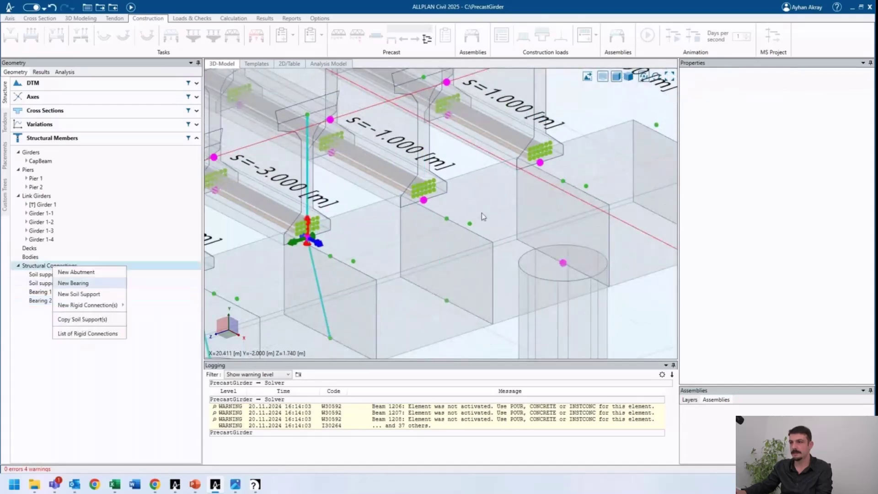
key(Return)
click(369, 329)
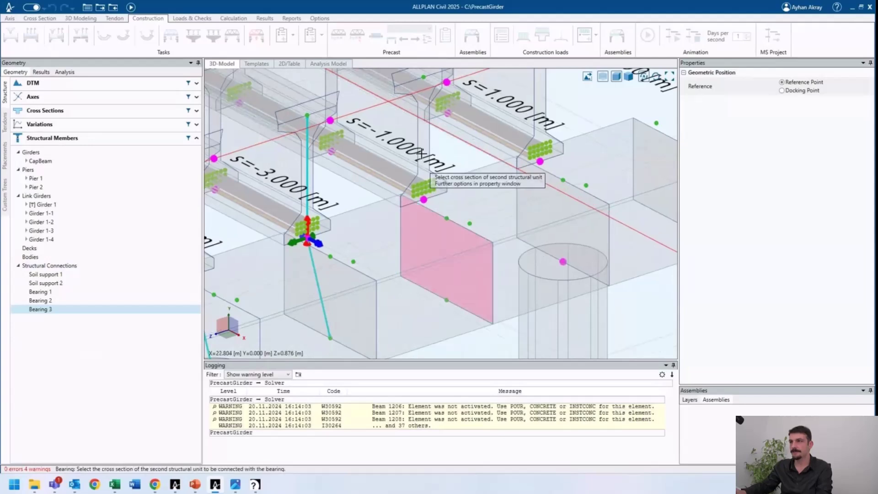
click(494, 177)
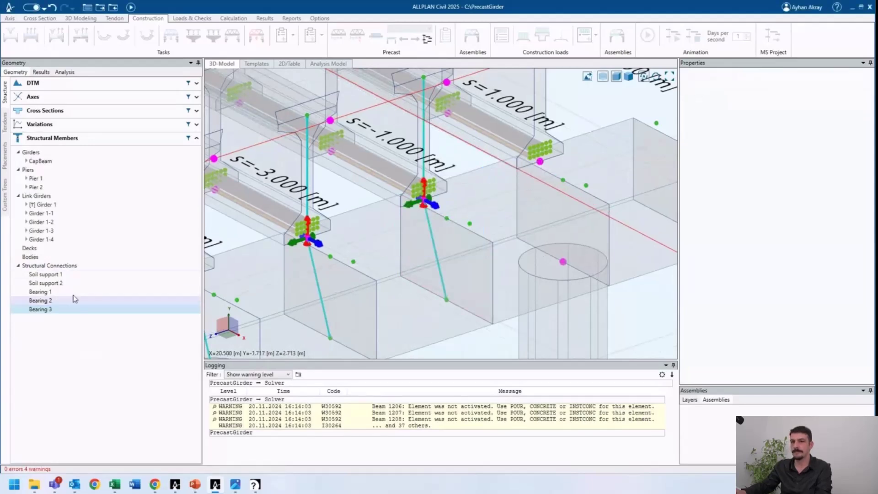
- Create Bearing 4 with the default stiffnesses under the girder end at s=1.000 m, linking the cap beam and the girder
right_click(56, 265)
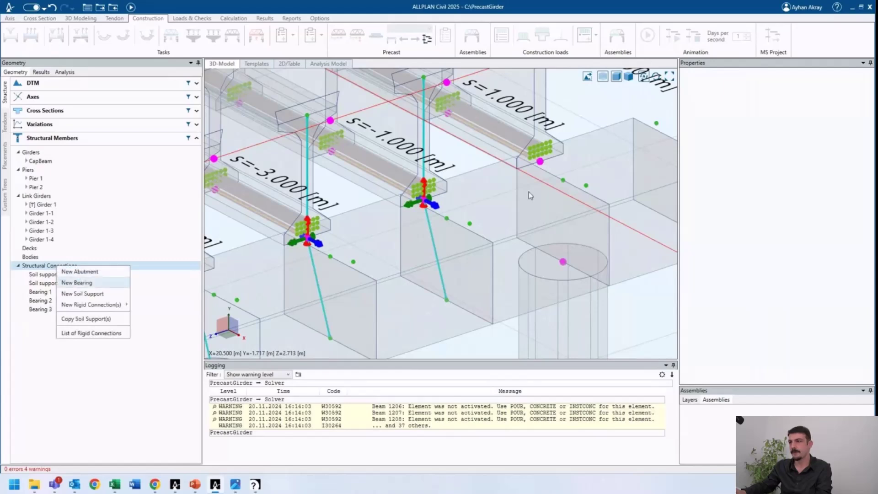
click(77, 282)
click(369, 329)
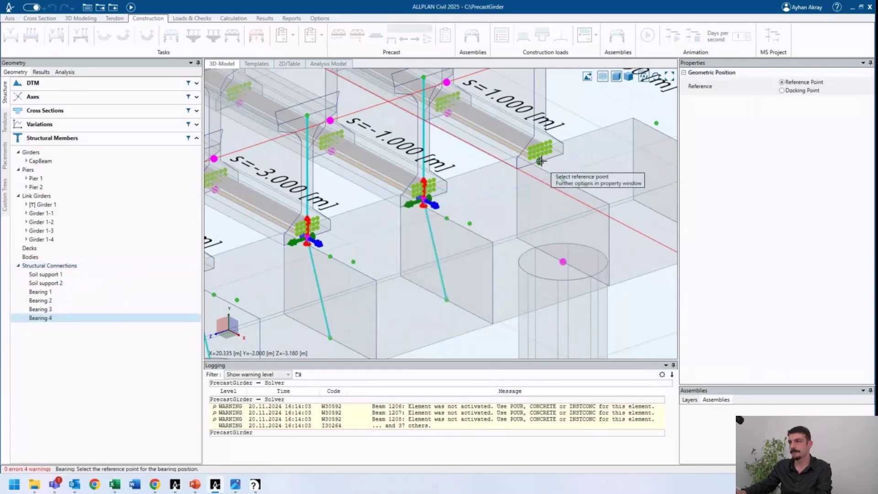
click(558, 178)
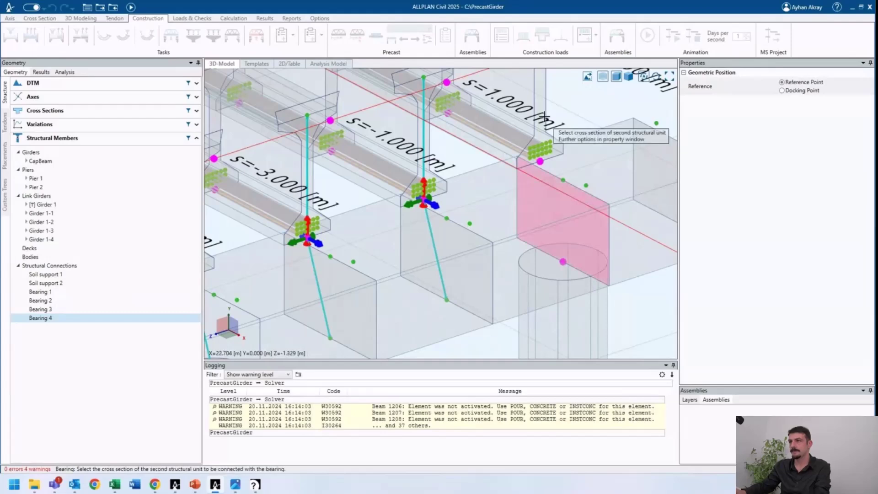
- Create a Fixed soil support, Soil support 3, at the free end of Girder 1-1
scroll(621, 221, down, 8)
middle_drag(453, 237, 411, 200)
scroll(411, 200, up, 2)
right_click(38, 266)
click(64, 292)
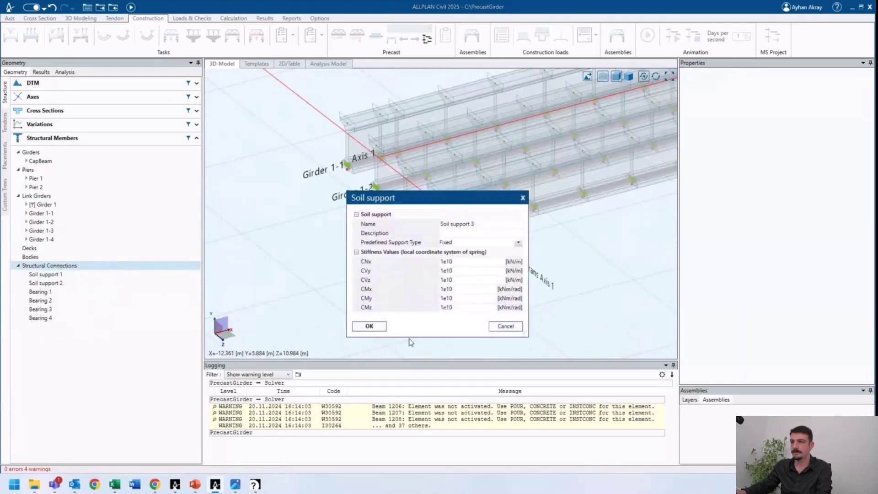
click(366, 325)
click(345, 175)
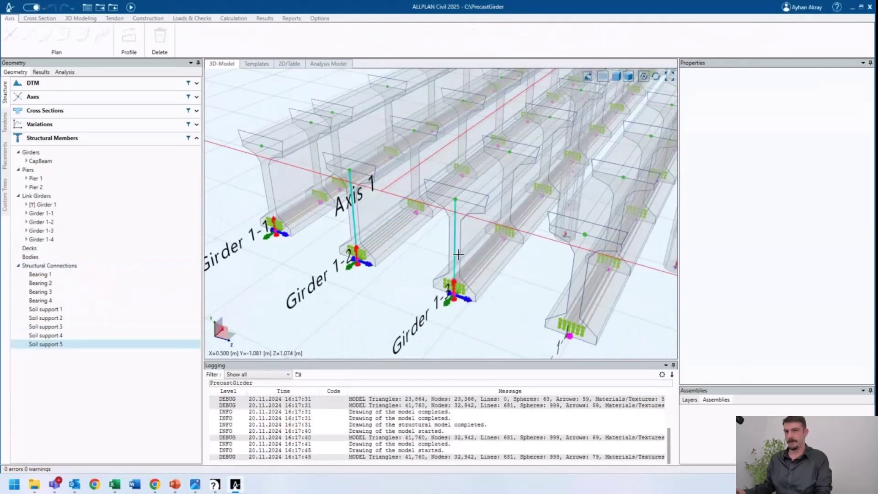
- Create a Fixed soil support, Soil support 6, at the free end of Girder 1-4
right_click(39, 265)
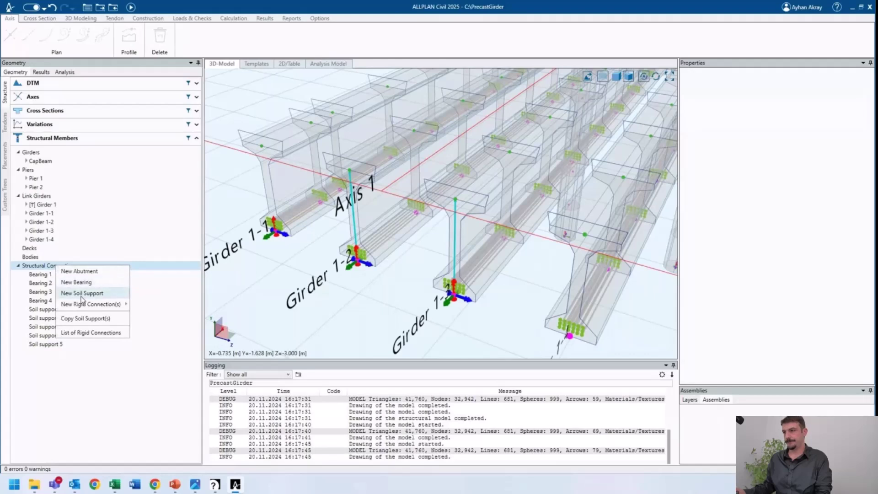
click(82, 293)
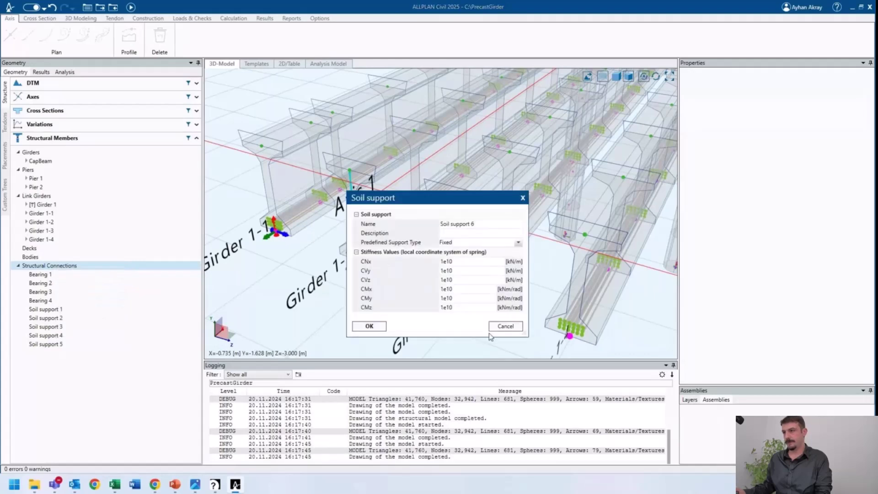
click(370, 326)
click(573, 293)
middle_drag(530, 275, 512, 274)
scroll(511, 274, down, 3)
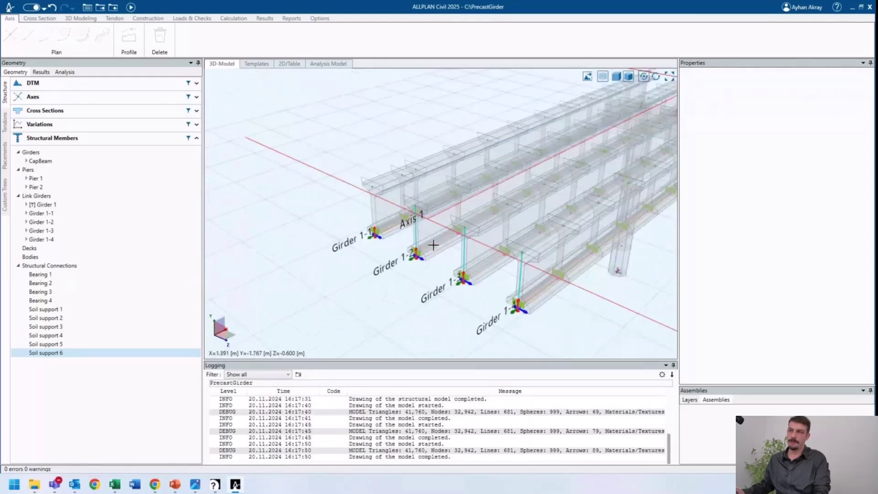
- Copy Bearing 1's spring stiffness to Bearing 2 and check Bearing 2's stiffness values
middle_drag(433, 245, 67, 307)
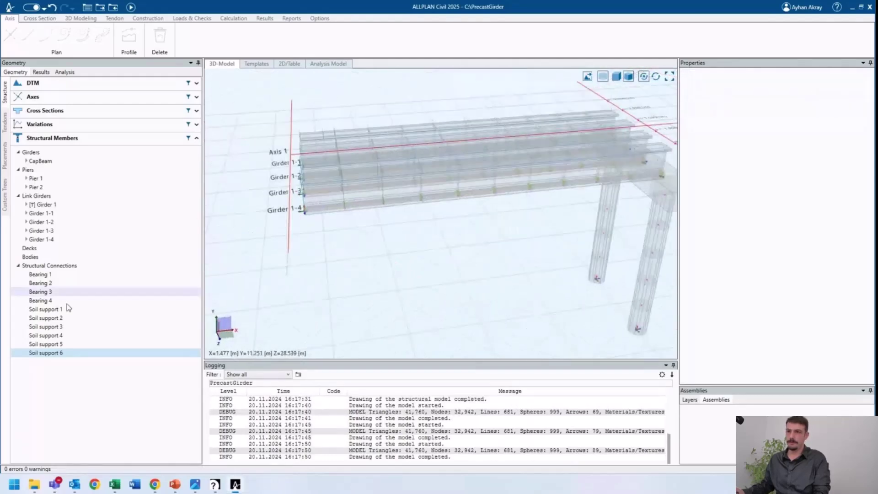
click(48, 275)
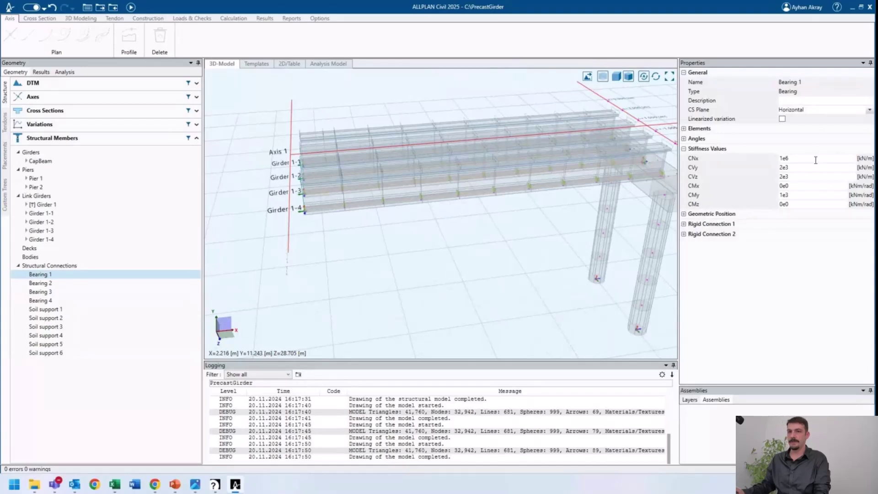
right_click(47, 275)
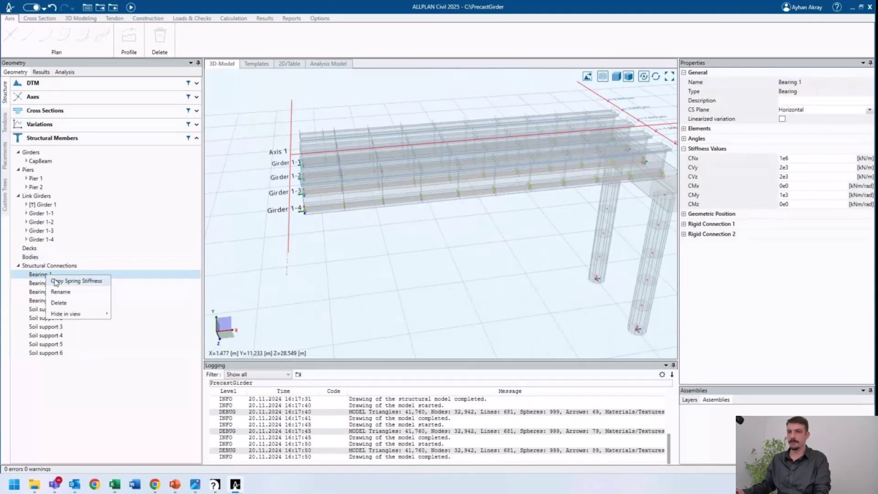
click(62, 284)
scroll(465, 202, up, 5)
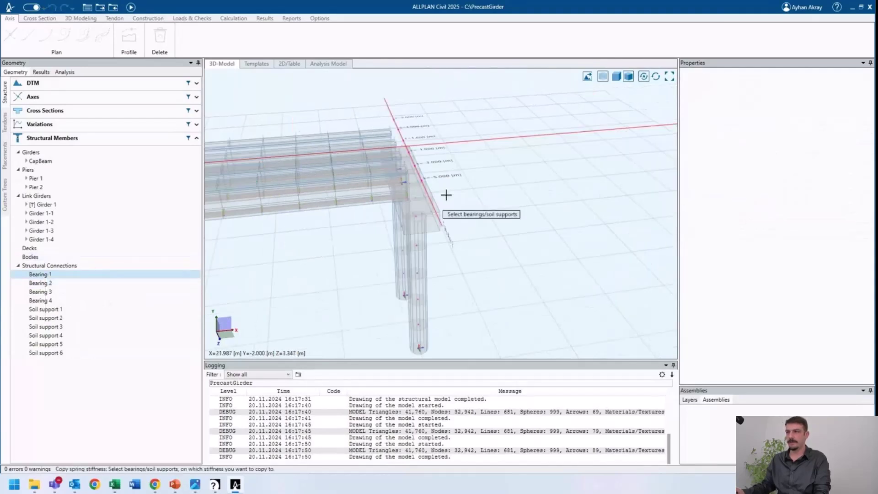
middle_drag(385, 199, 343, 188)
scroll(476, 174, up, 3)
scroll(477, 174, up, 5)
click(44, 284)
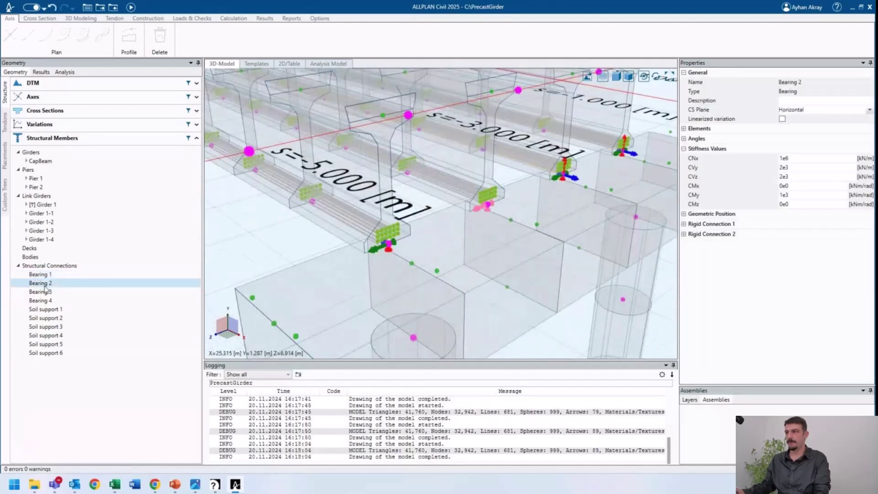
- Copy Bearing 2's spring stiffness to Bearing 3 and Bearing 4
click(807, 158)
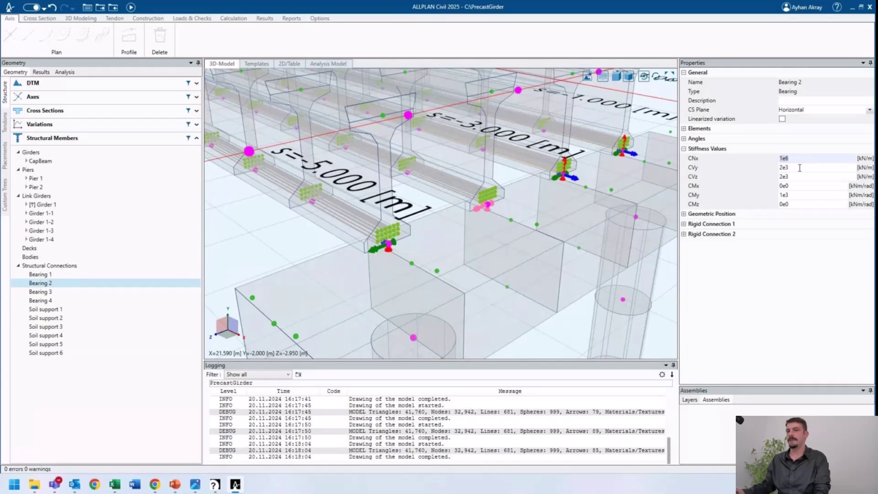
right_click(58, 289)
click(76, 298)
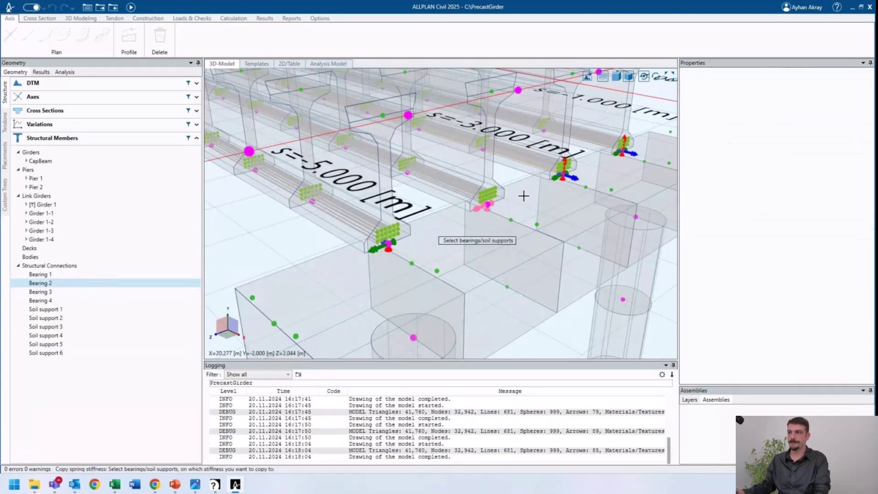
click(563, 179)
right_click(92, 284)
click(129, 288)
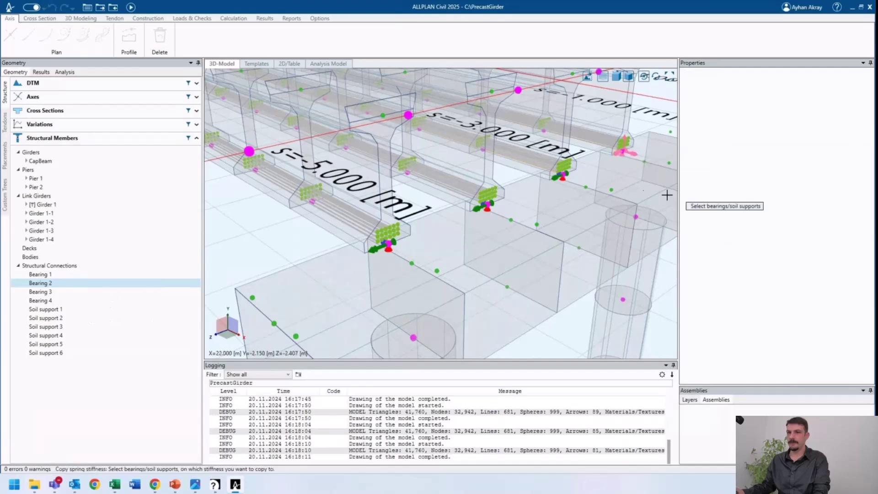
- Copy the spring stiffness of Bearing 3 to the farthest bearing in the row on the cap beam
right_click(85, 291)
click(110, 298)
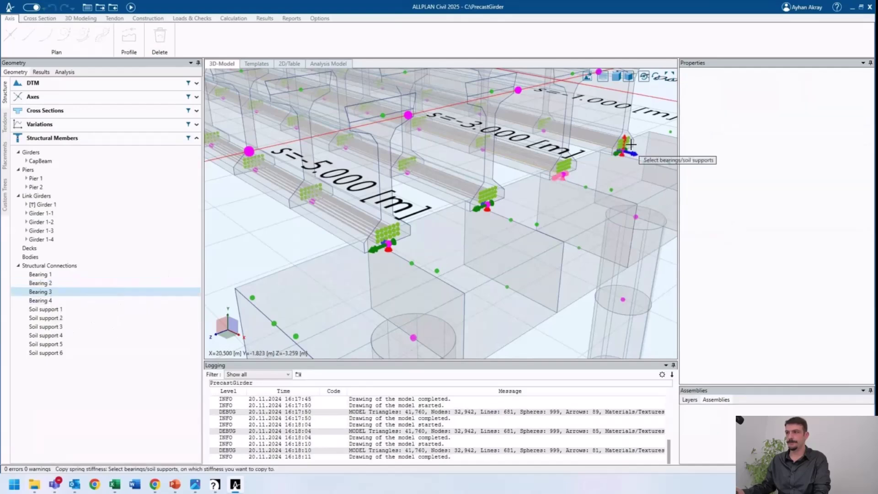
click(626, 150)
- Copy the spring stiffness onto the soil supports under the free ends of Girder 1-1 and Girder 1-2
middle_drag(626, 150, 298, 163)
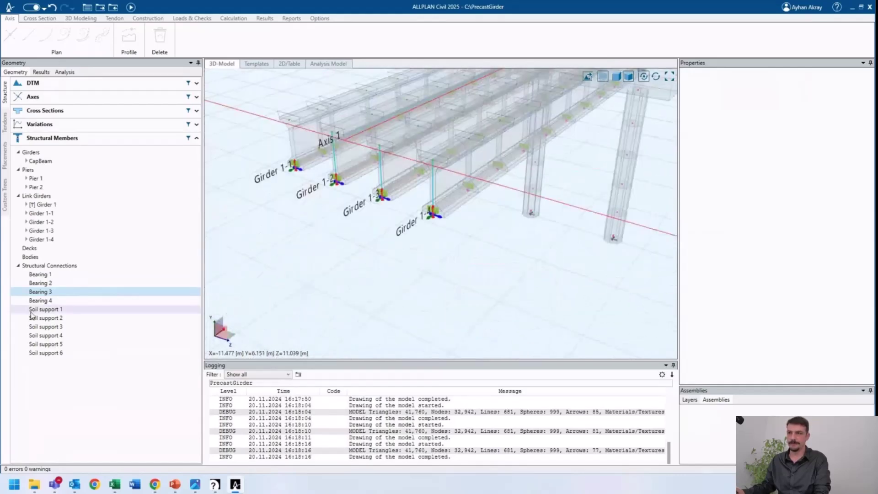
scroll(298, 163, up, 2)
click(292, 168)
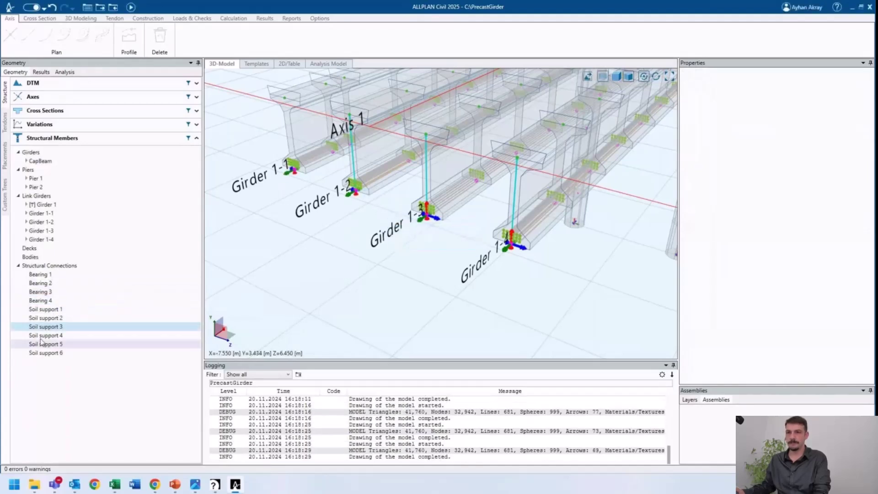
right_click(57, 329)
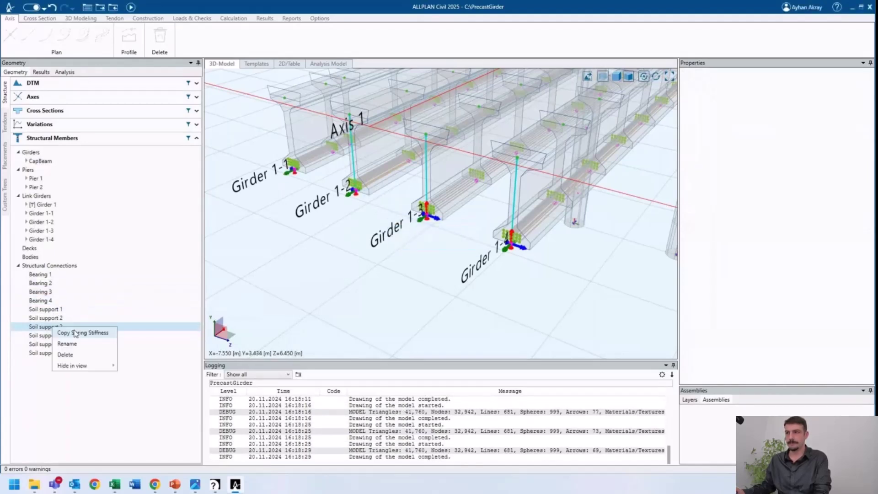
click(85, 334)
key(Escape)
right_click(73, 328)
click(89, 334)
click(425, 212)
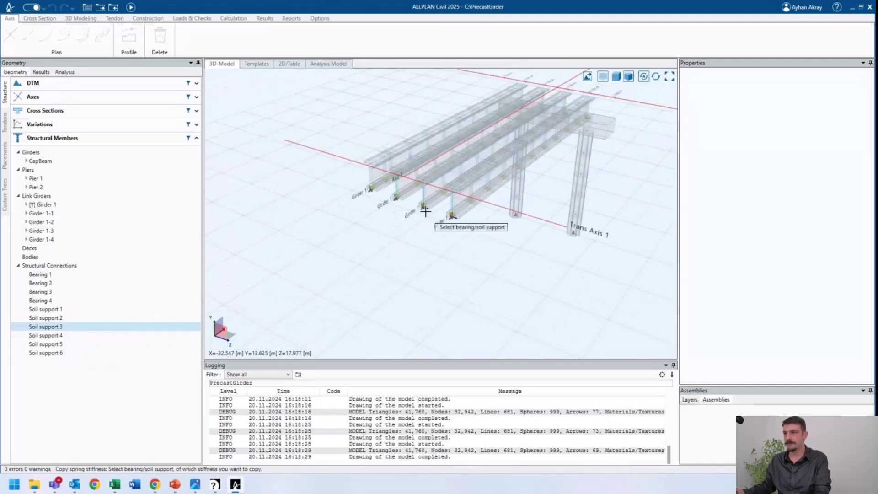
click(426, 211)
scroll(423, 208, up, 3)
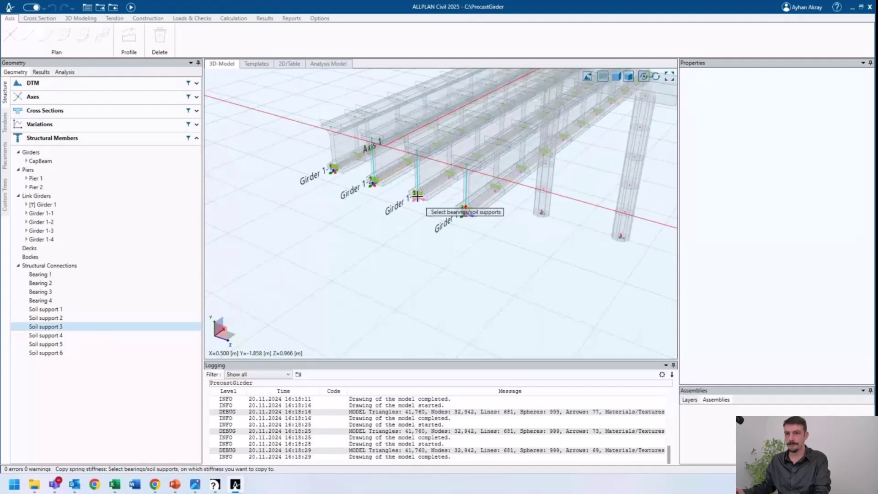
- Copy Soil support 4's spring stiffness to the support under Girder 1-3, and Soil support 5's to the one under Girder 1-4
right_click(57, 335)
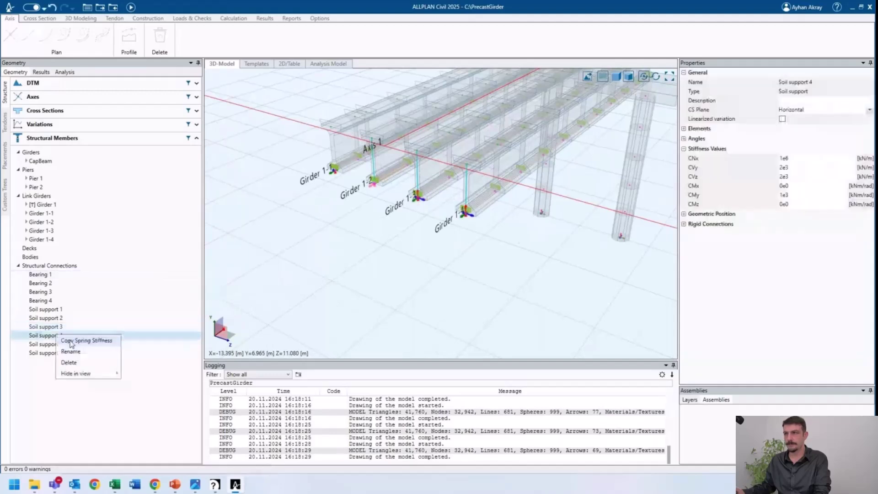
click(73, 341)
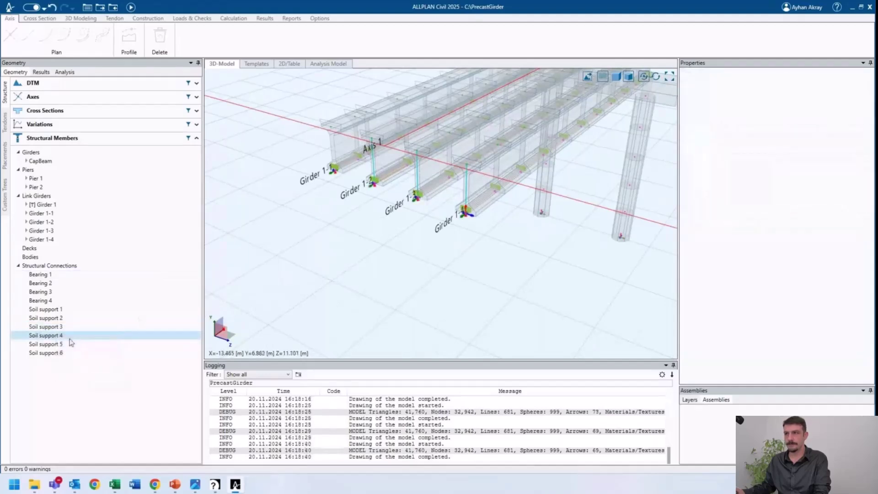
right_click(70, 343)
click(90, 352)
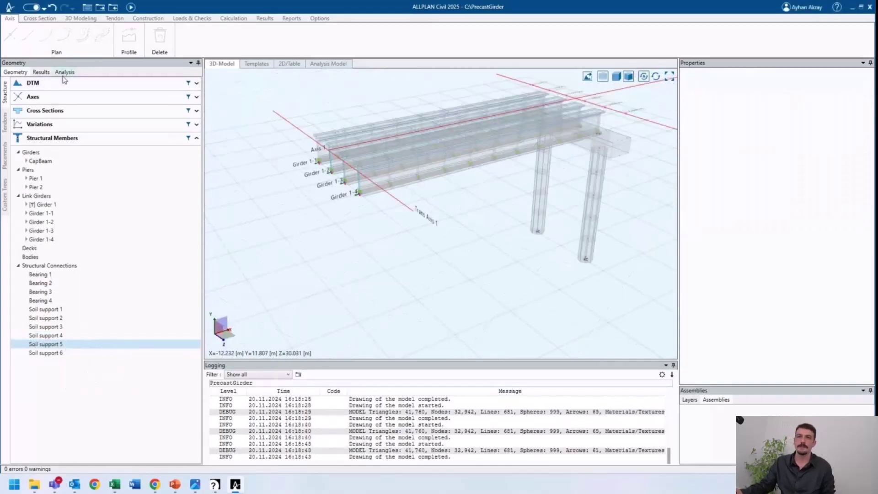
- In the OnSite Span construction schedule, assign Bearing 1 through Bearing 4 to the INSTSUPP task
click(65, 72)
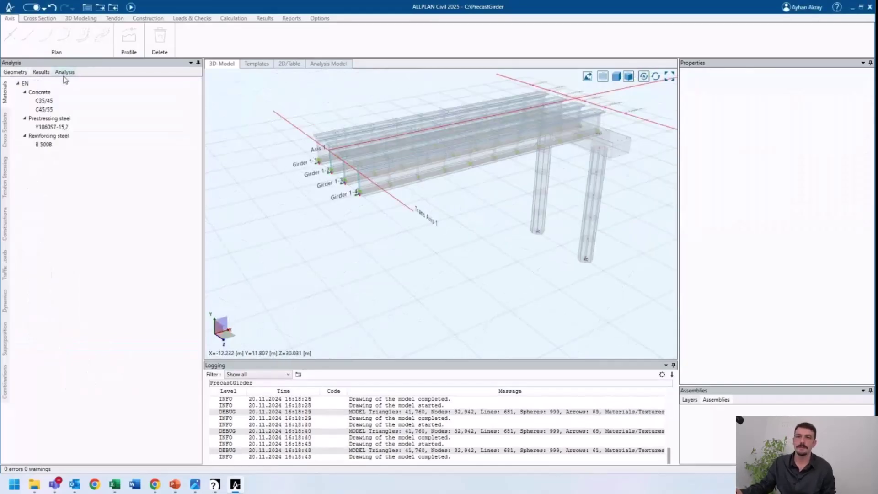
click(5, 223)
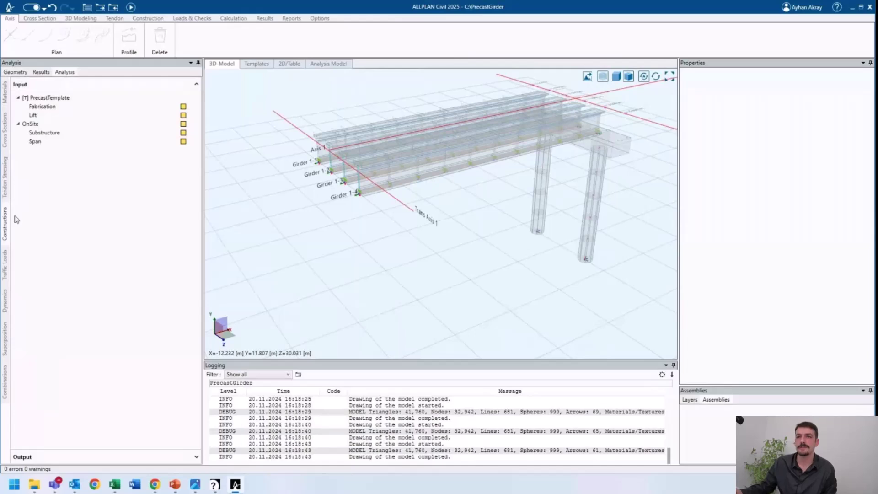
click(78, 141)
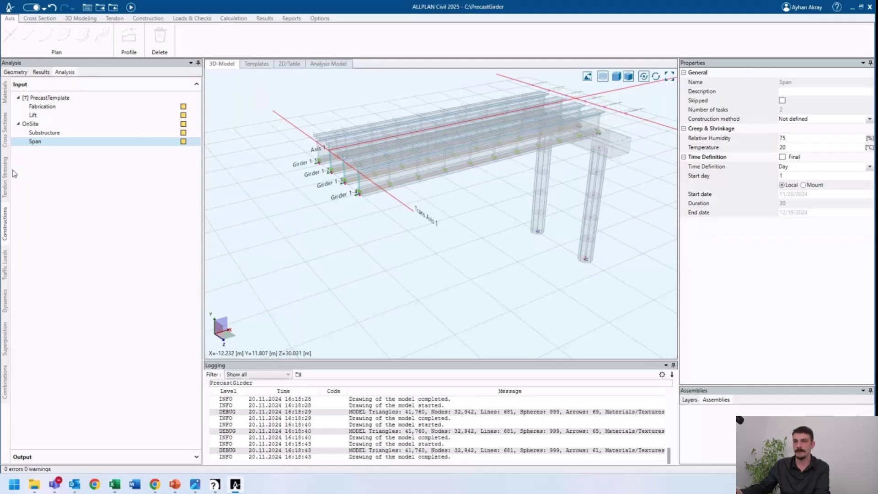
click(237, 94)
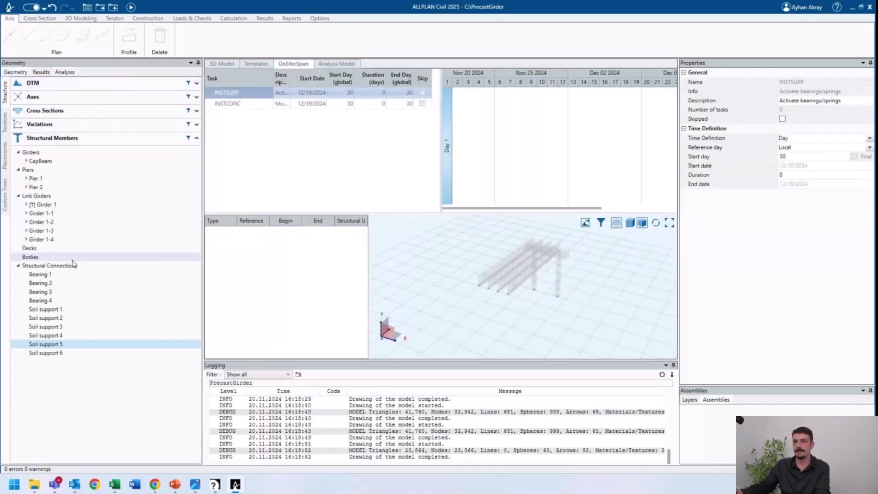
click(45, 274)
shift+click(53, 301)
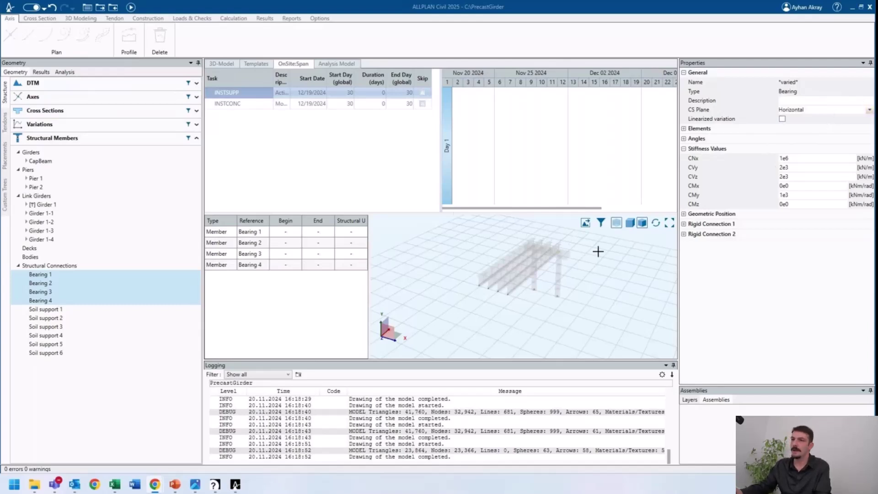
- Add Soil support 3 through Soil support 6 to the members of the INSTSUPP task
click(48, 326)
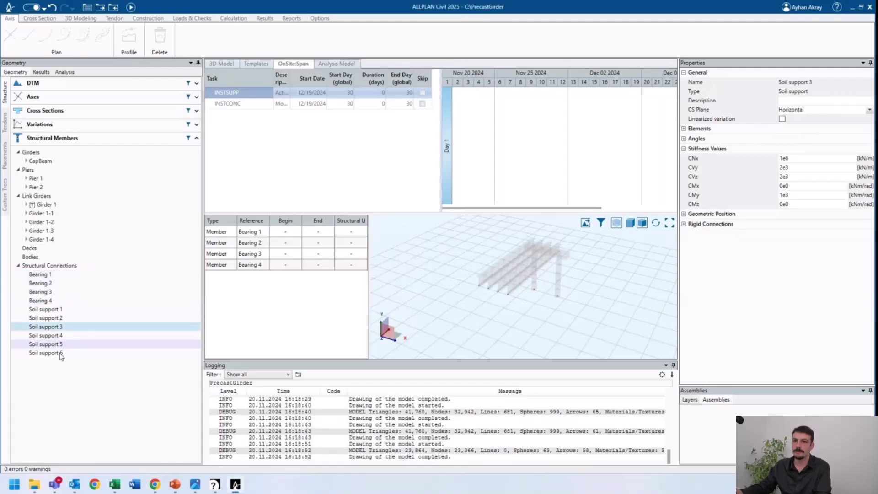
shift+click(71, 352)
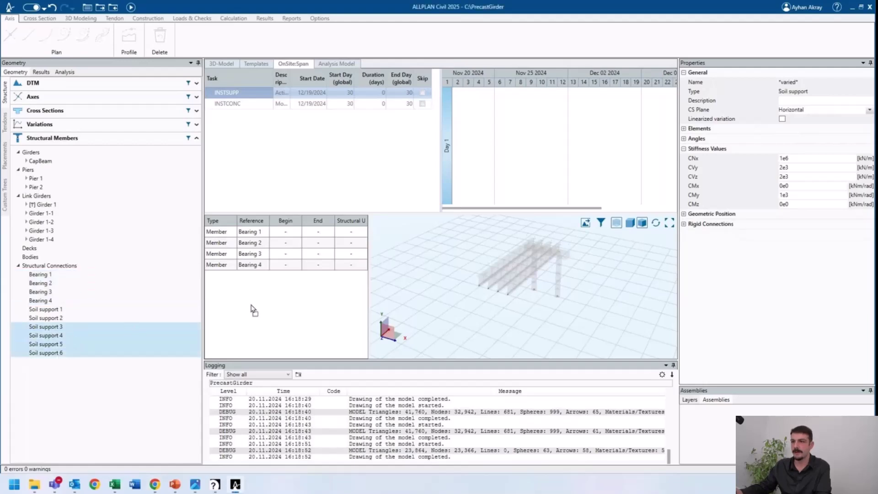
drag(253, 310, 262, 300)
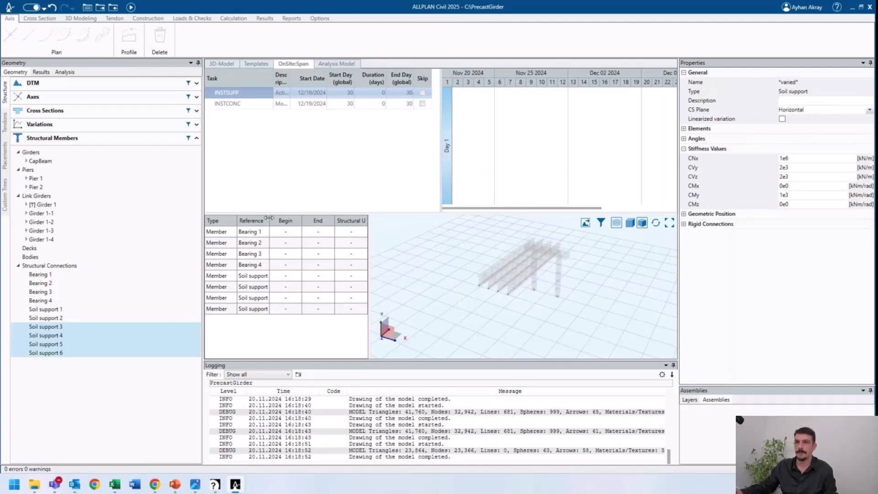
- Reopen the OnSite Span construction schedule and select its INSTCONC task for mounting the concrete girders
click(255, 104)
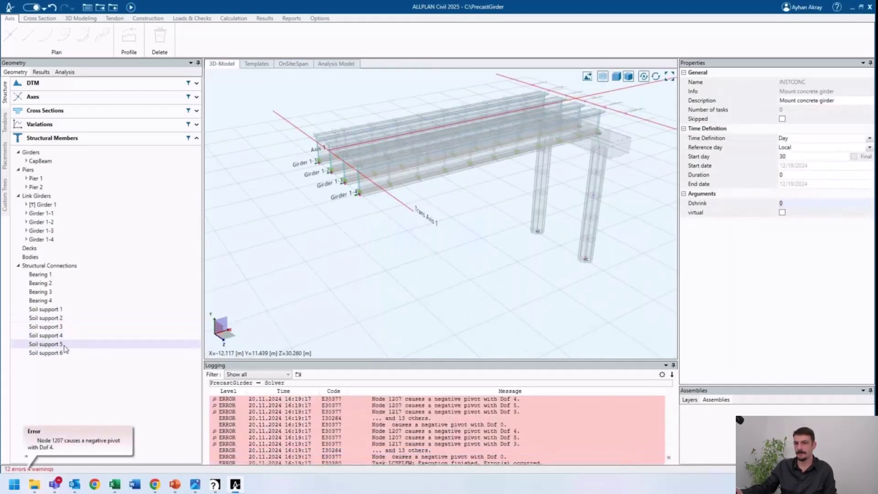
click(64, 71)
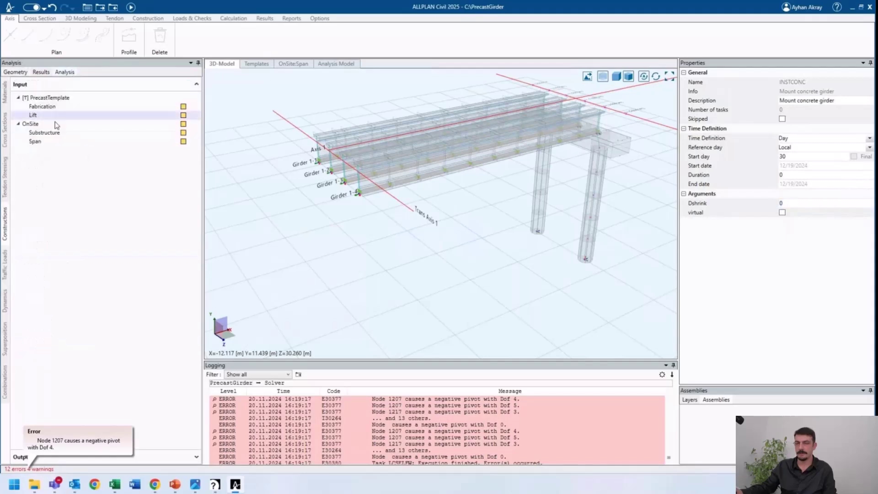
click(50, 141)
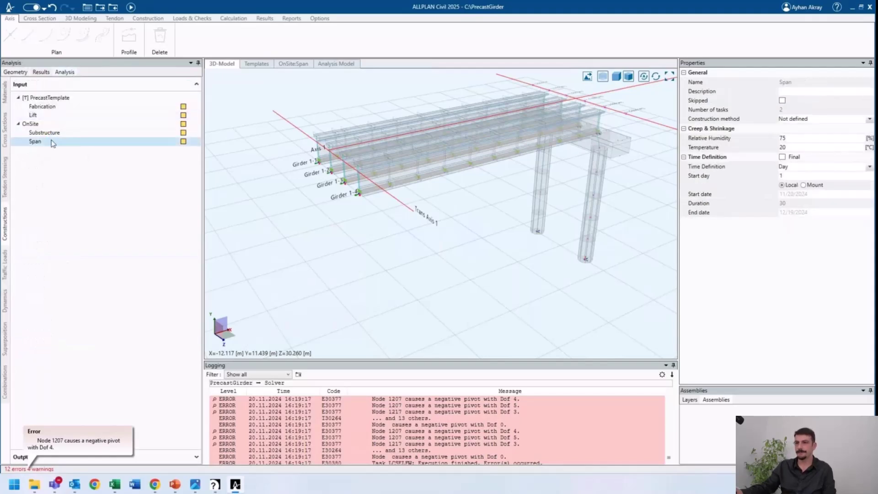
double_click(52, 142)
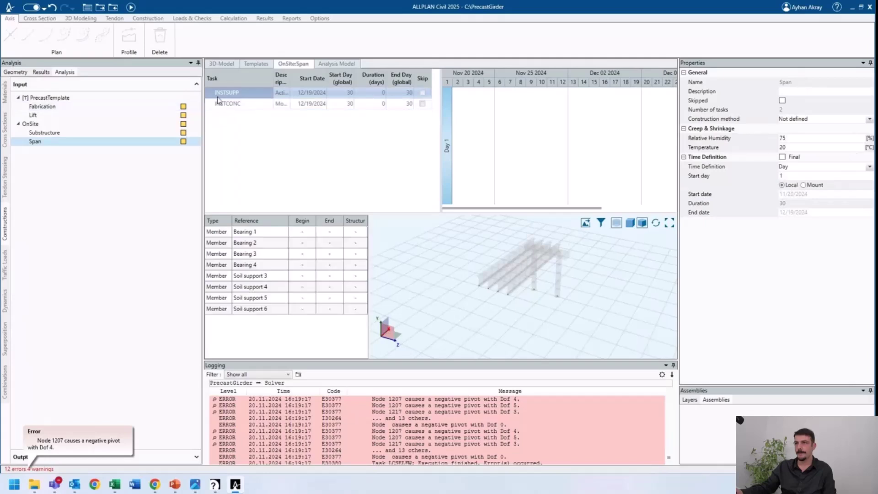
click(223, 92)
click(264, 104)
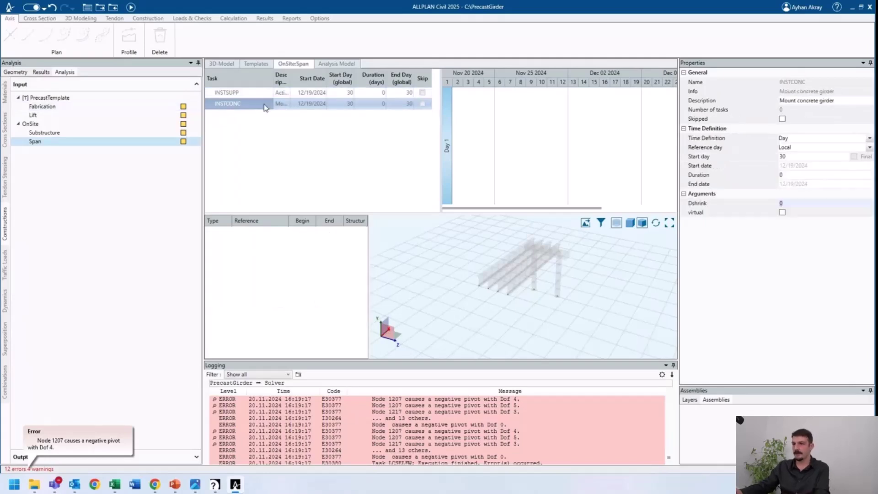
right_click(279, 243)
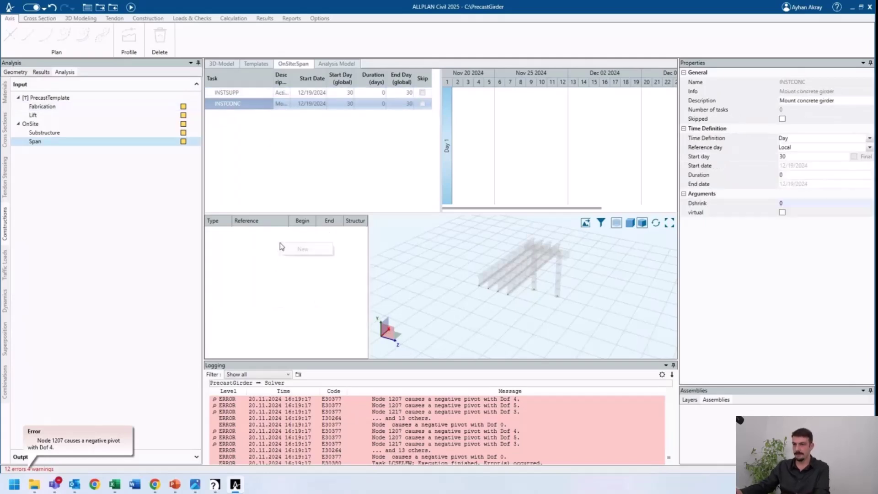
click(304, 249)
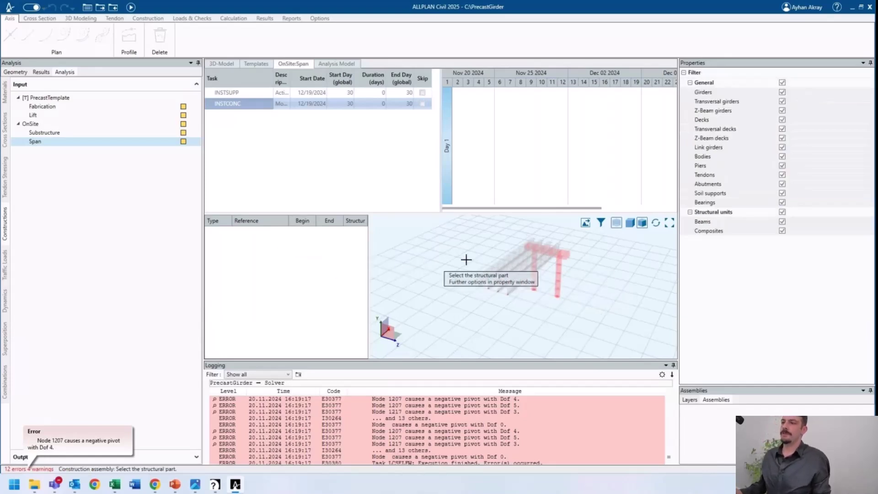
scroll(492, 270, up, 2)
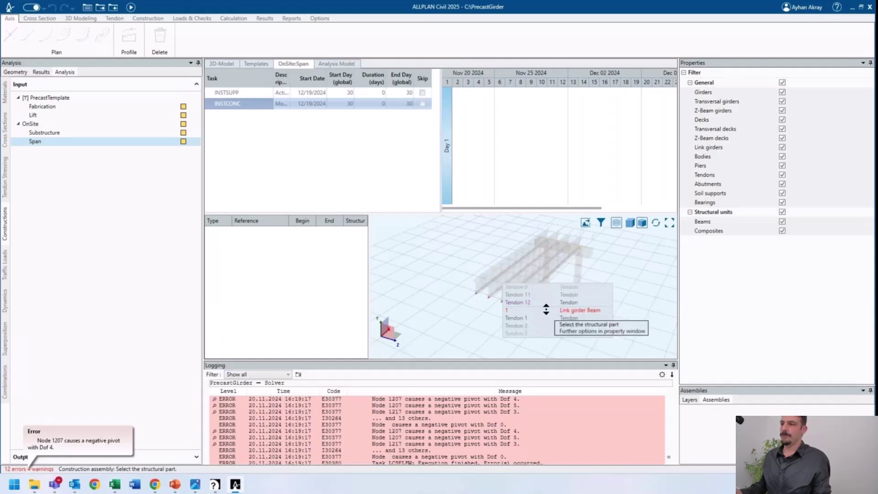
- Assign link girders Girder 1-1 through Girder 1-4 to the INSTCONC task
click(15, 71)
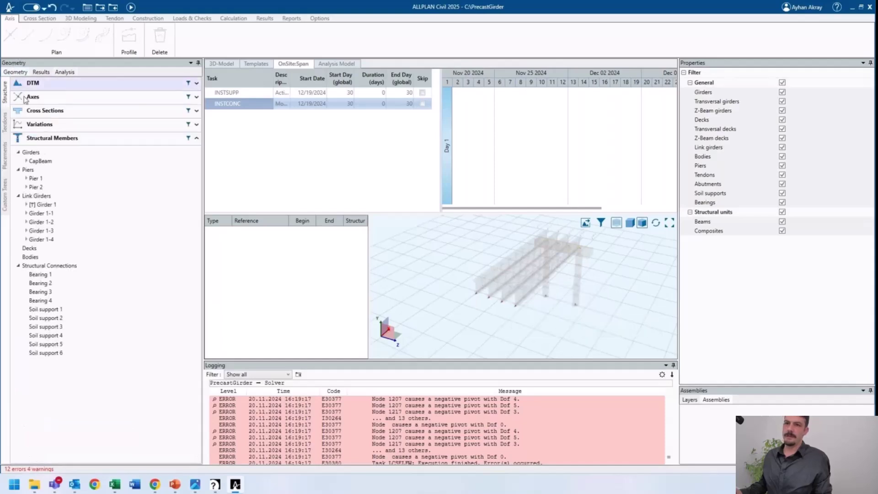
click(50, 213)
shift+click(53, 239)
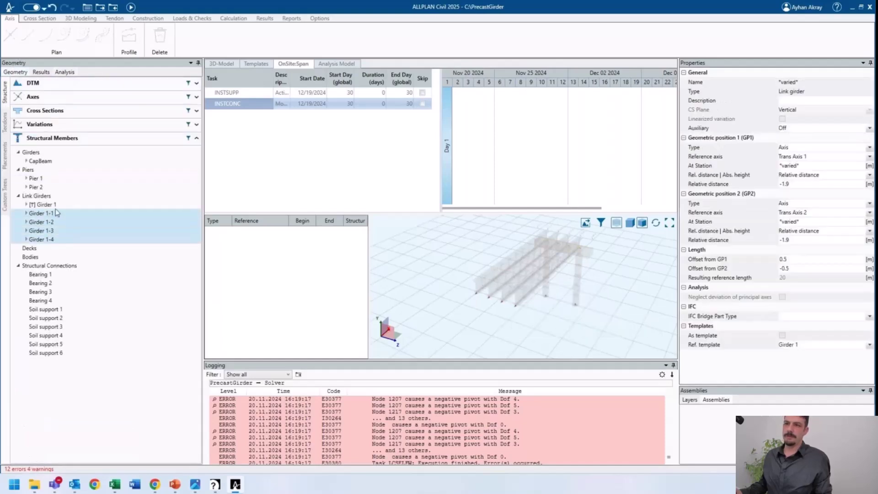
drag(53, 240, 272, 247)
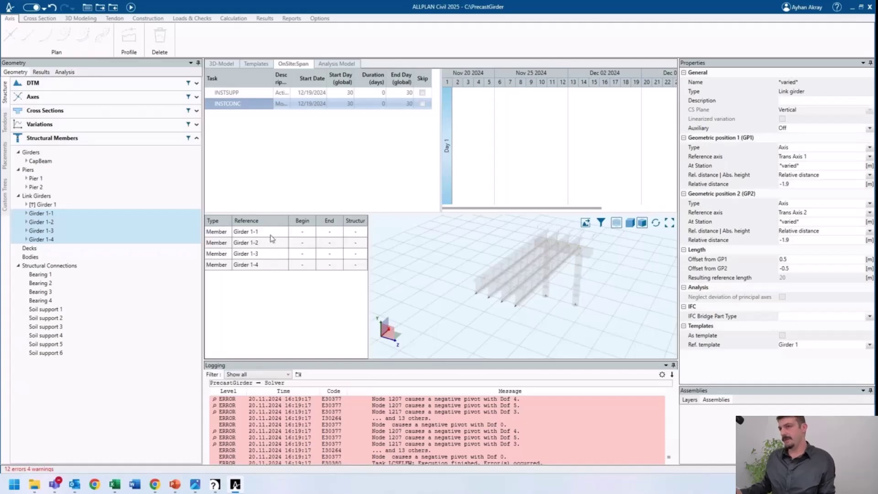
- Set the precast construction of all four INSTCONC girder members to PrecastTemplate and inspect the Girder 1-1 entry
click(273, 232)
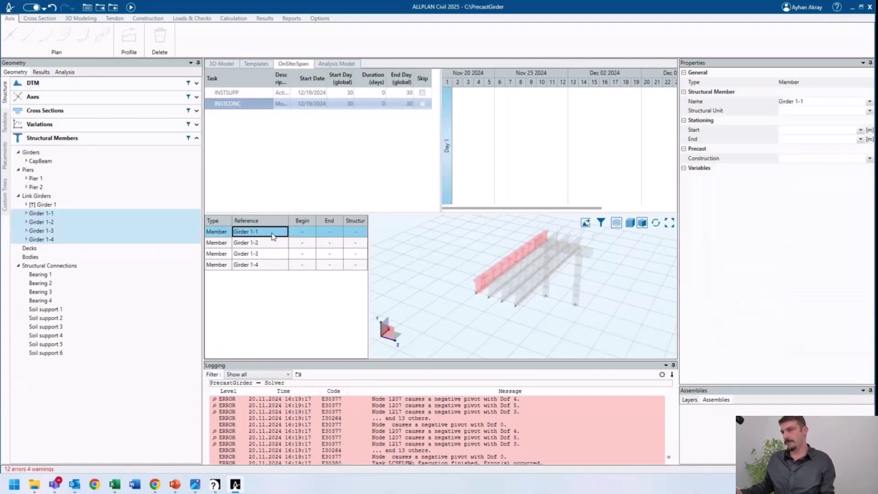
shift+click(295, 265)
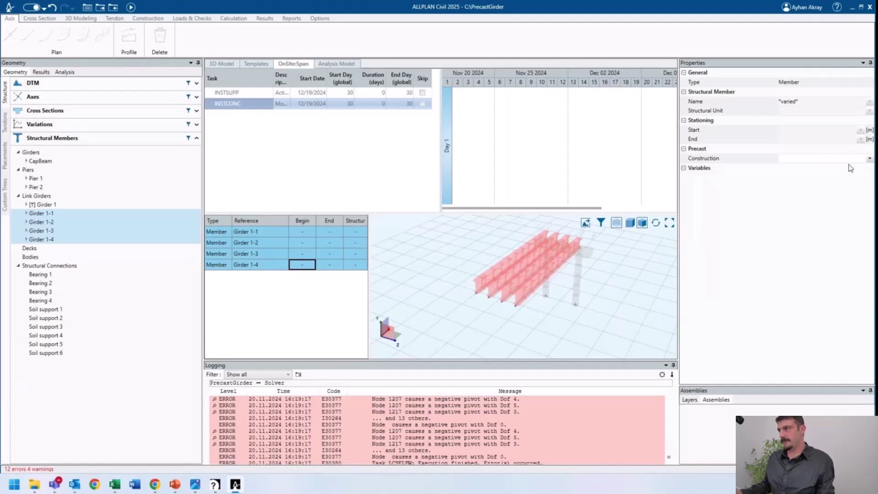
click(867, 160)
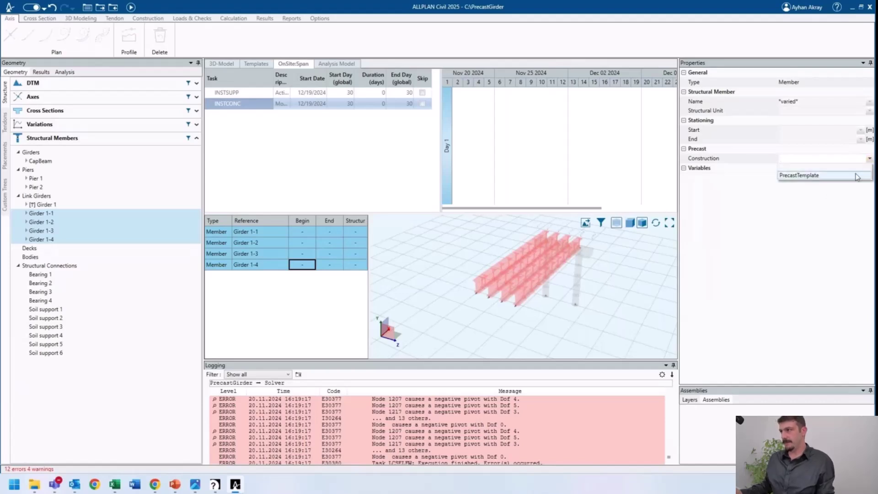
click(856, 176)
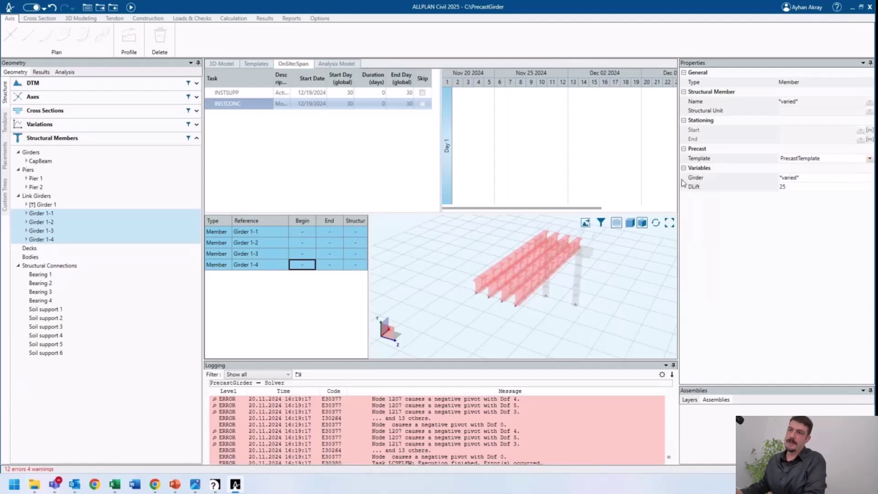
click(260, 236)
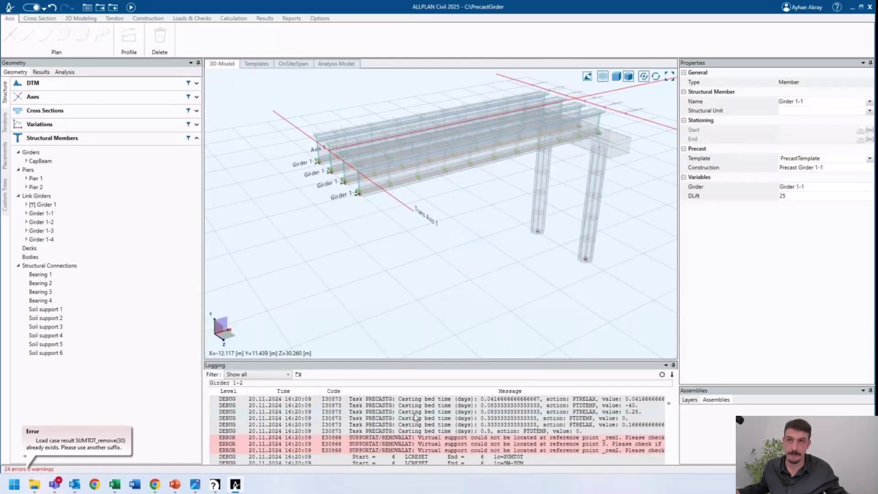
- Review the errors in the calculation log for the precast construction of Girder 1-1
scroll(415, 417, up, 4)
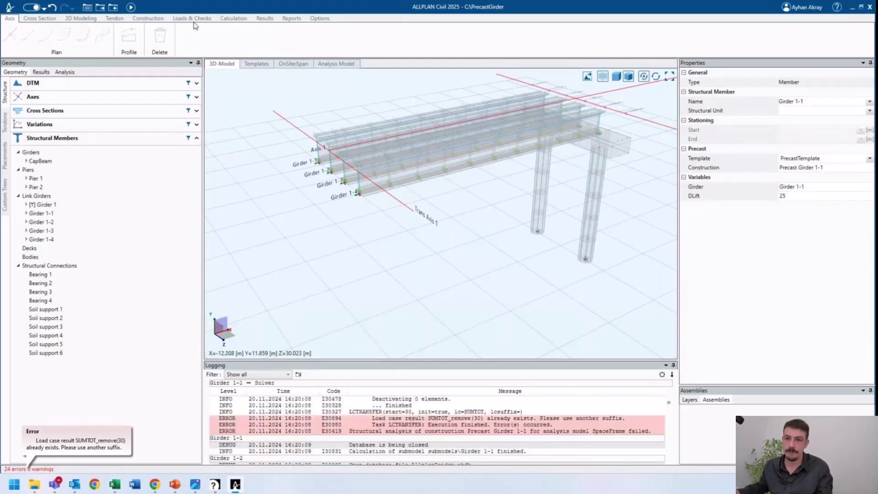
mouse_move(35, 484)
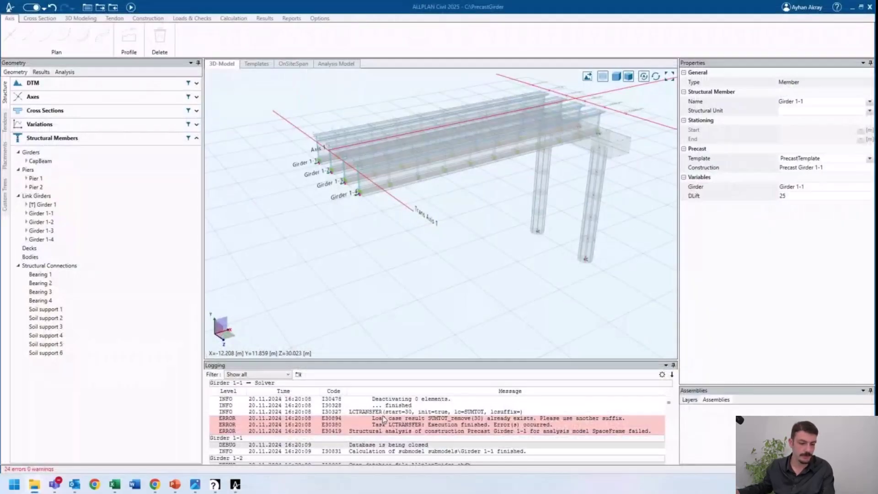
- Import 5_Onsite_Construction_Span.tcl, calculate the project, and open the Span 1 schedule to inspect its INSTCONC task
click(477, 273)
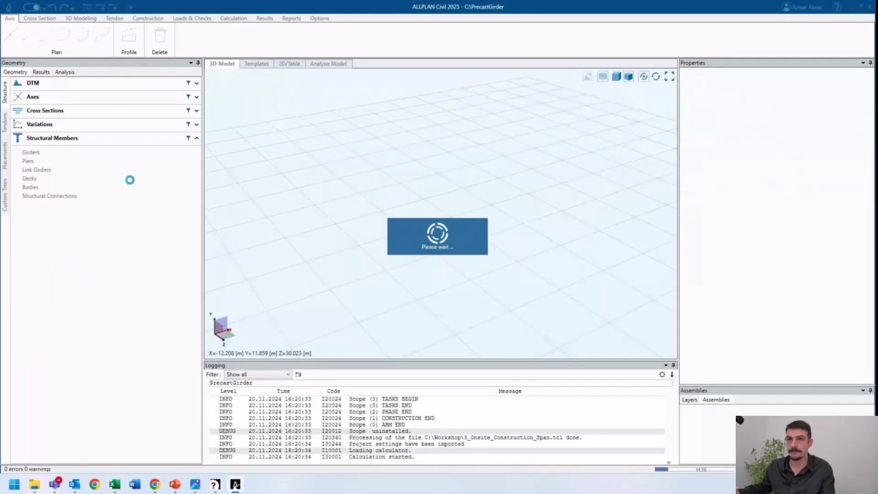
click(36, 142)
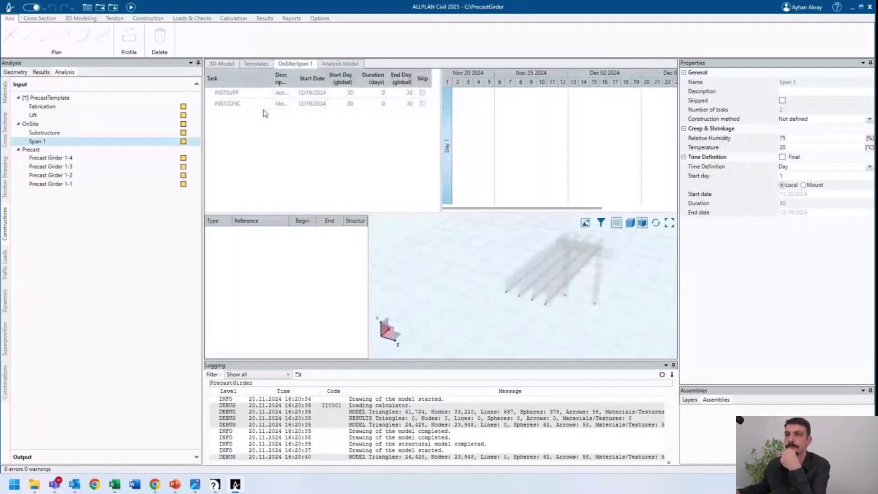
click(253, 104)
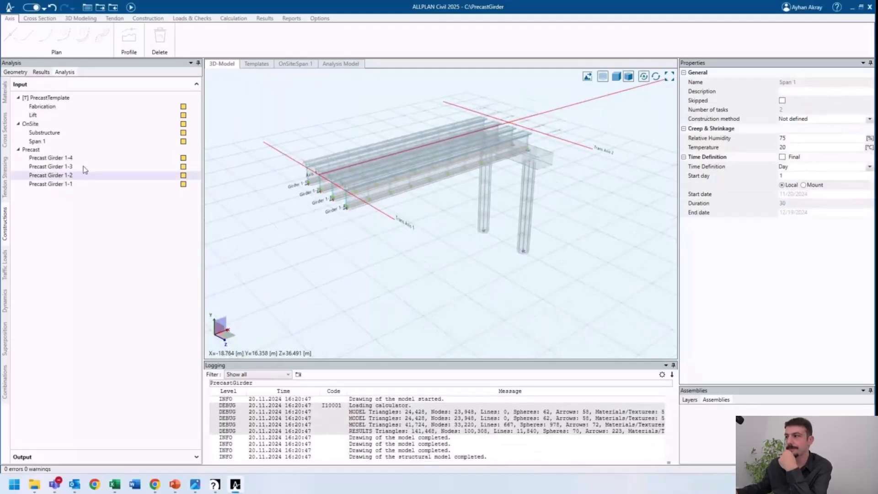
double_click(63, 145)
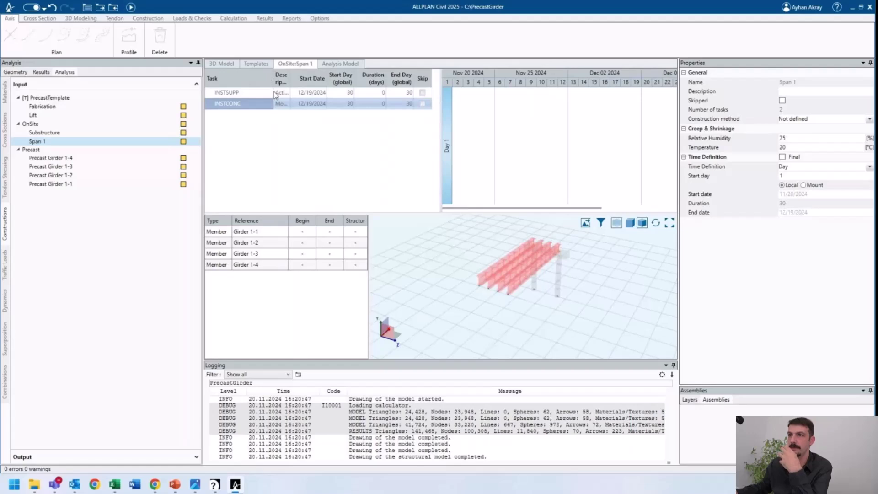
- View the bridge's analysis model and open the precast submodel of Girder 1-1
click(147, 19)
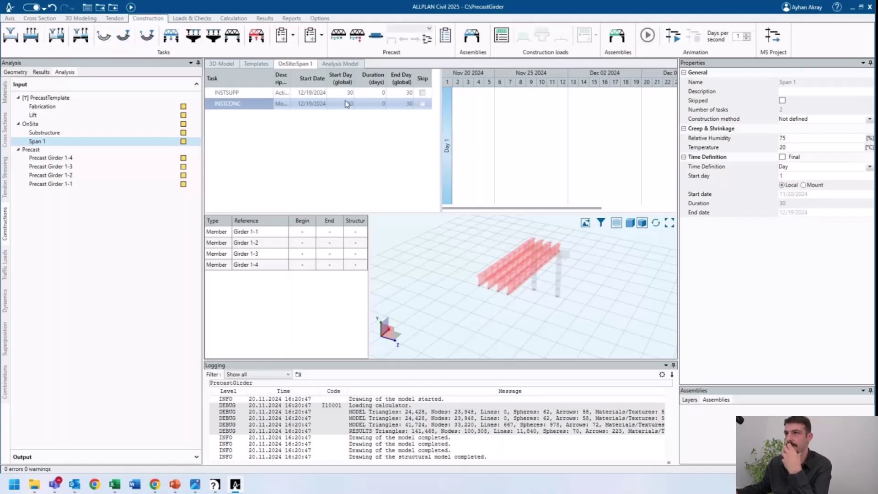
click(340, 68)
middle_drag(286, 108, 340, 142)
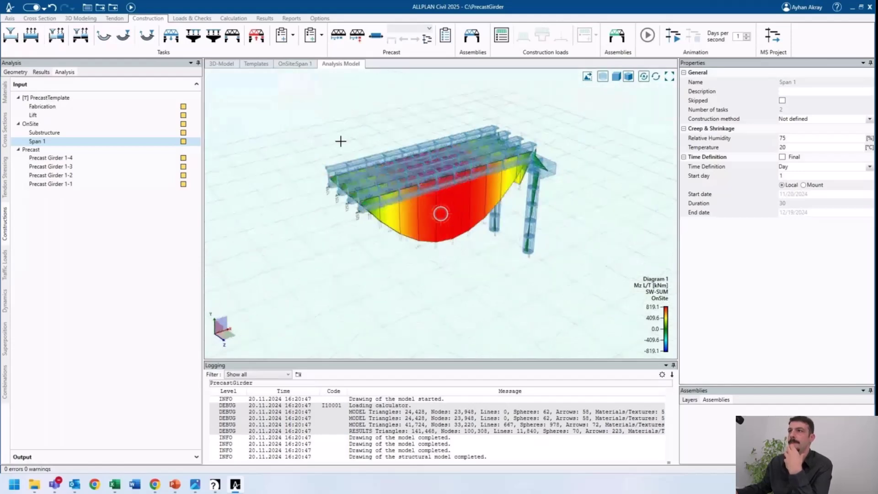
click(412, 29)
click(399, 29)
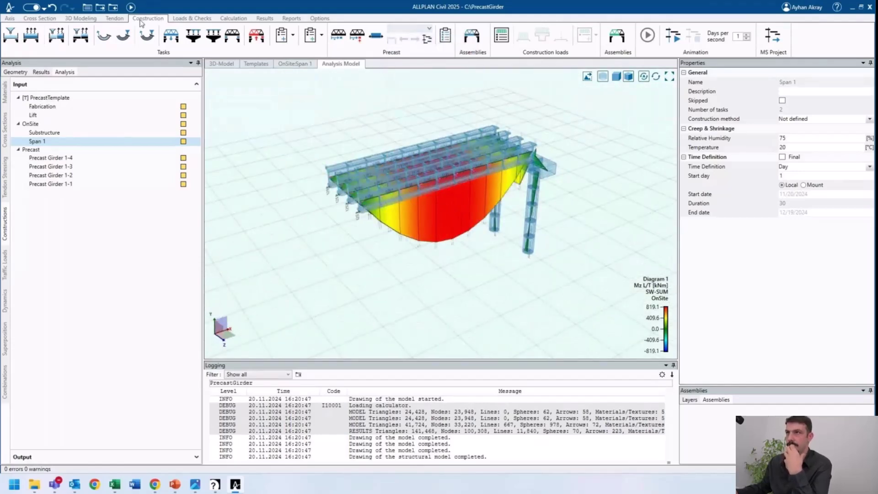
click(411, 29)
click(410, 53)
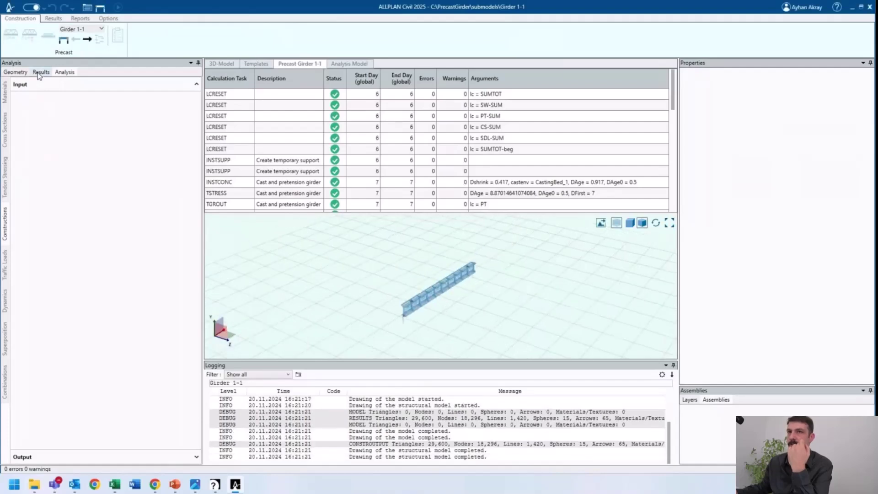
- Show the results of Girder 1-1 for load case SUMTOT_rem1 (30) as a local total Mz diagram
click(81, 31)
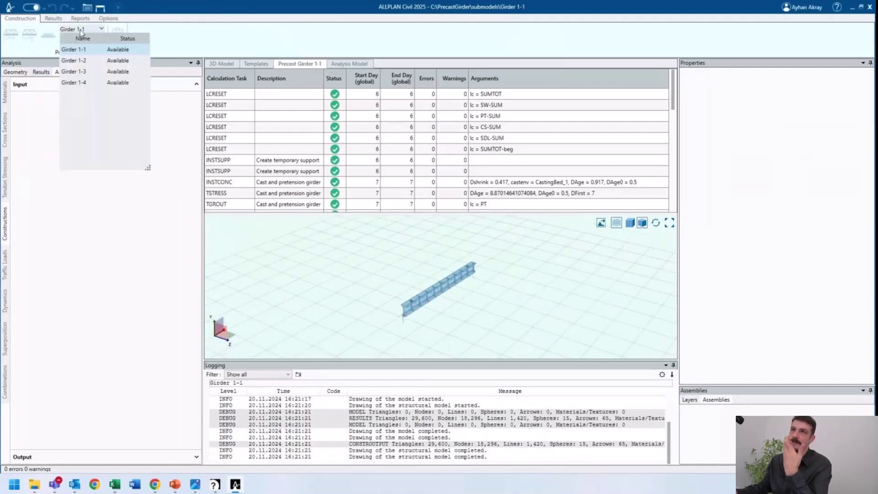
click(81, 30)
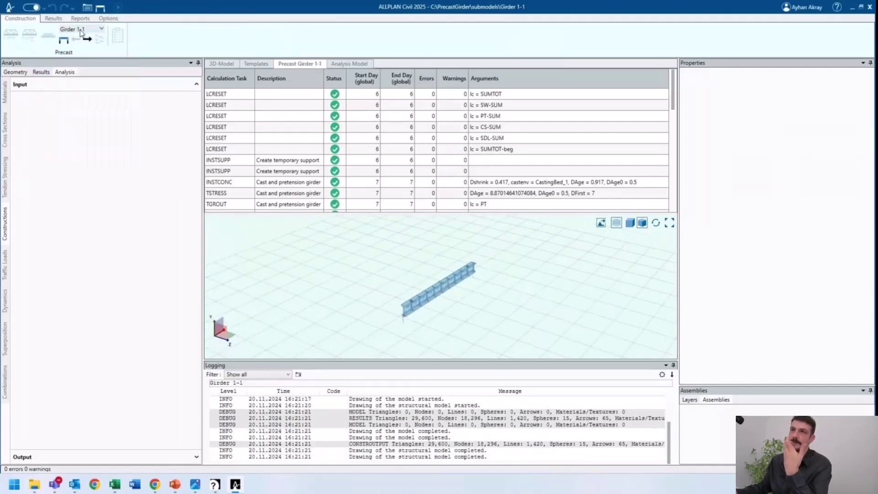
click(41, 72)
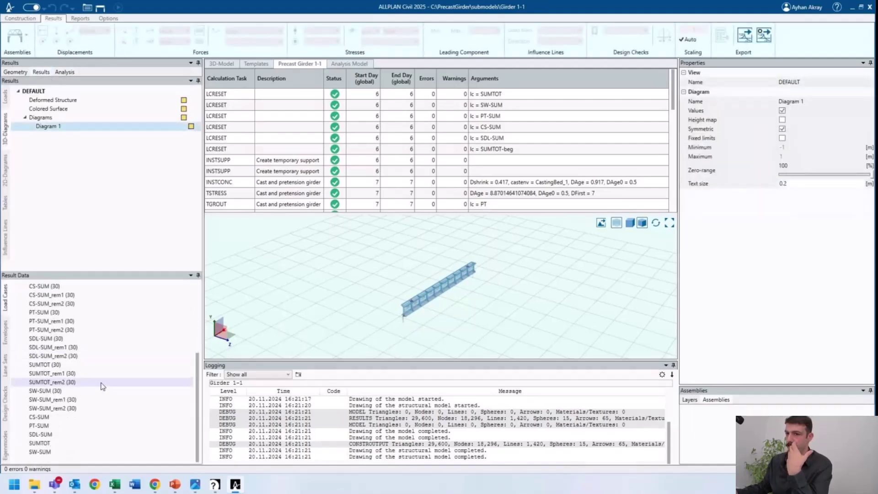
click(62, 453)
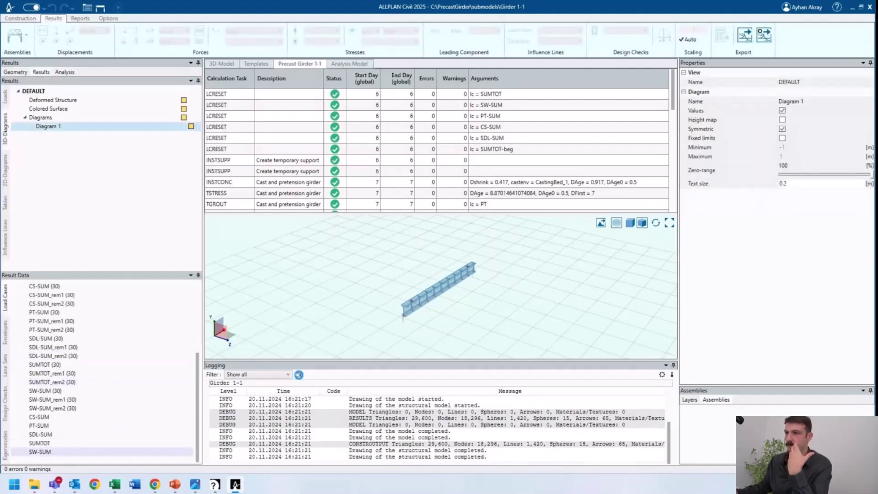
click(65, 373)
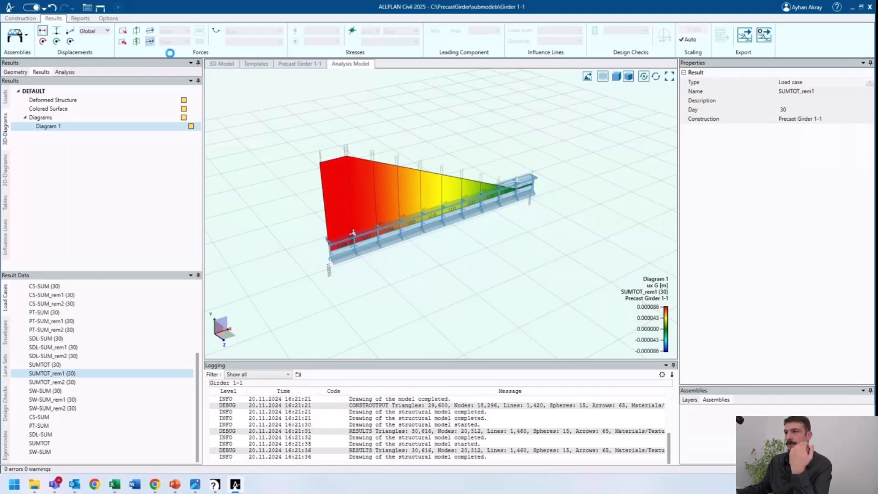
- Display the Mz diagrams of load cases PT (7) and SW (7) for the precast girder
scroll(51, 304, up, 4)
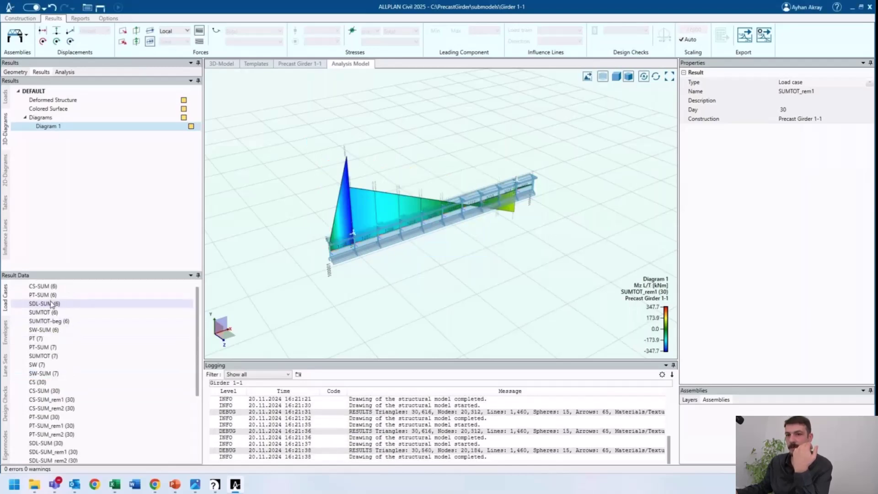
click(41, 338)
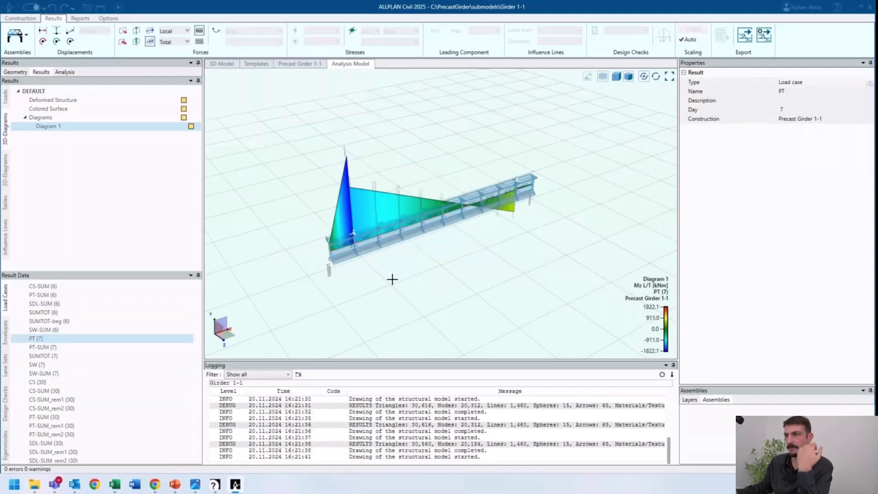
click(67, 365)
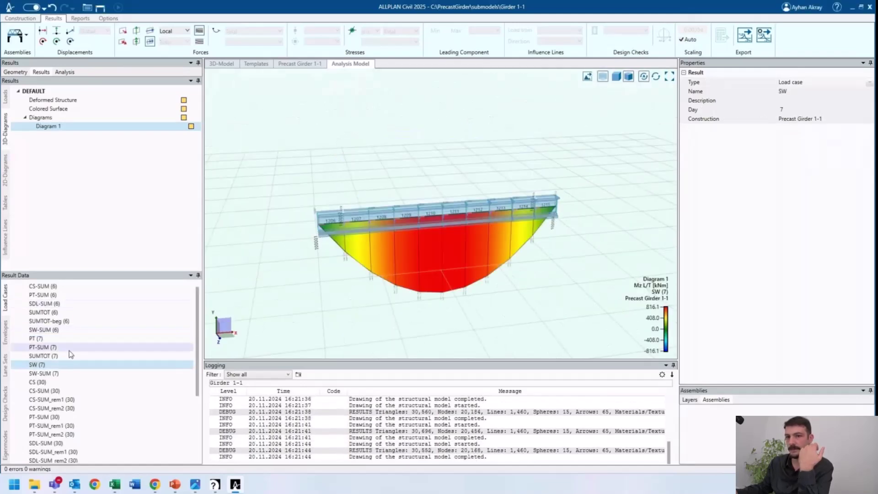
- Display the Mz diagram of the final SW-SUM load case and examine it along the precast girder
scroll(71, 354, down, 2)
scroll(70, 361, down, 1)
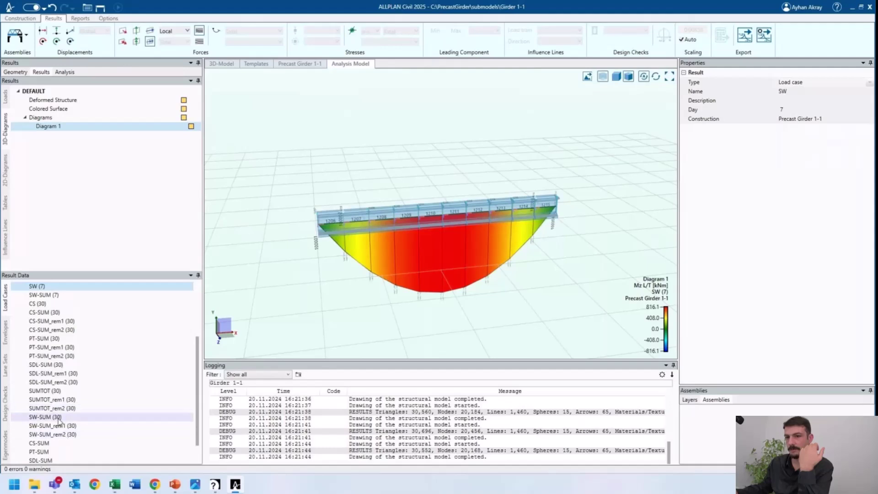
scroll(58, 419, down, 1)
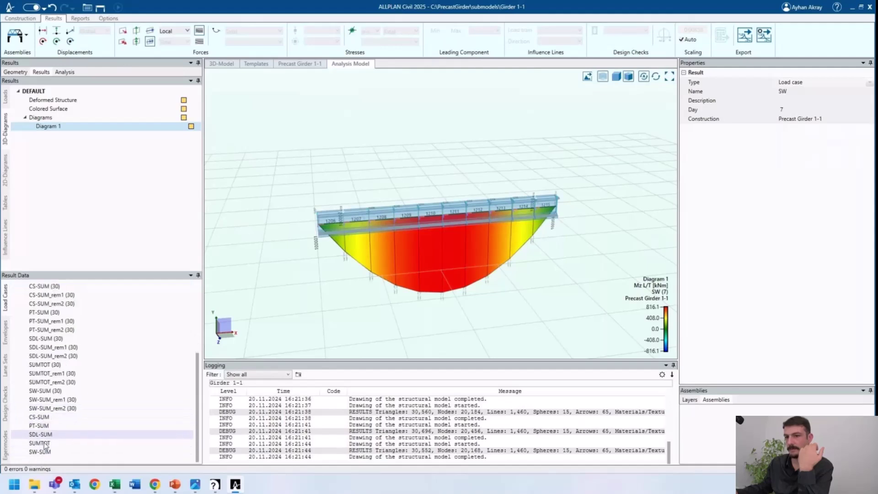
click(45, 451)
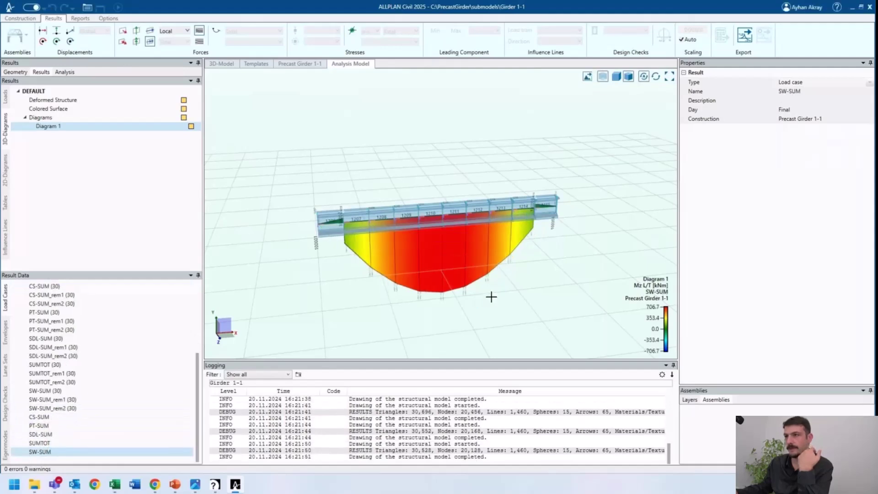
middle_drag(388, 232, 404, 209)
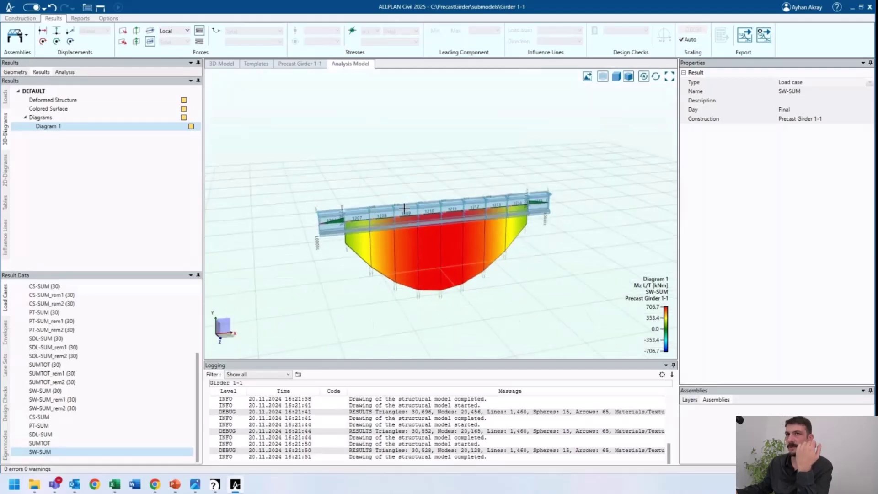
- Leave the Girder 1-1 submodel and review the main project's construction list and 3D model
click(101, 8)
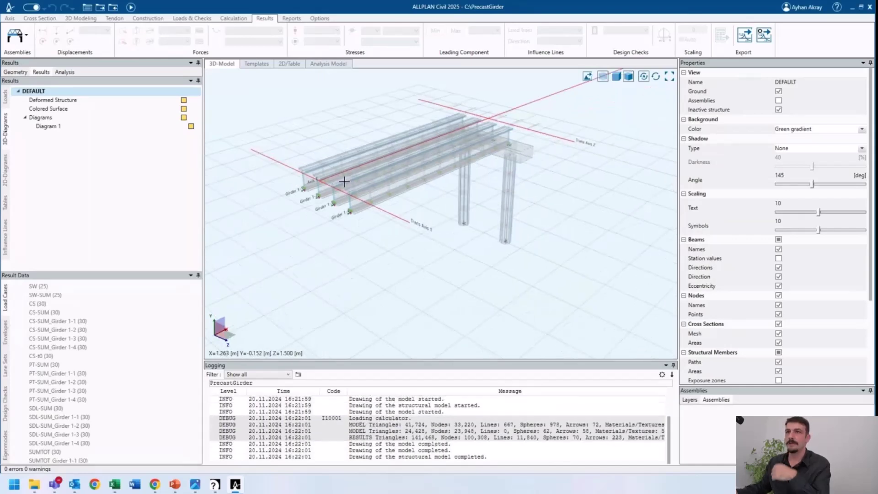
click(65, 71)
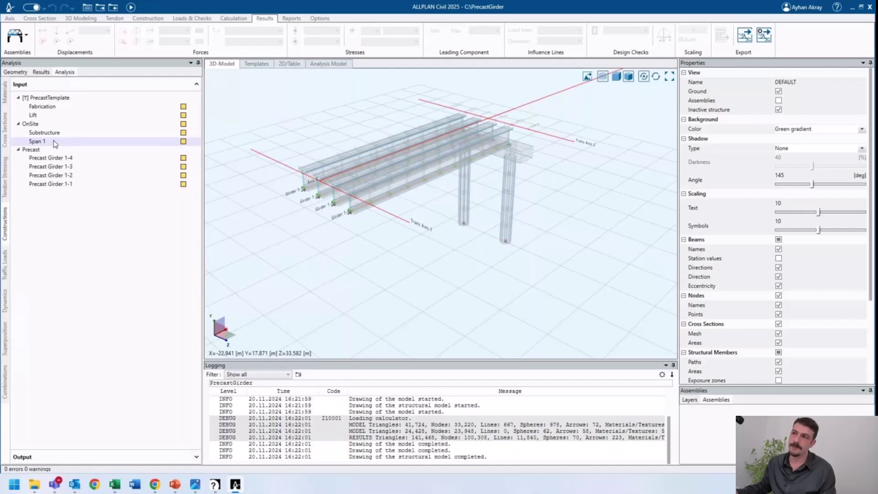
middle_drag(480, 164, 457, 183)
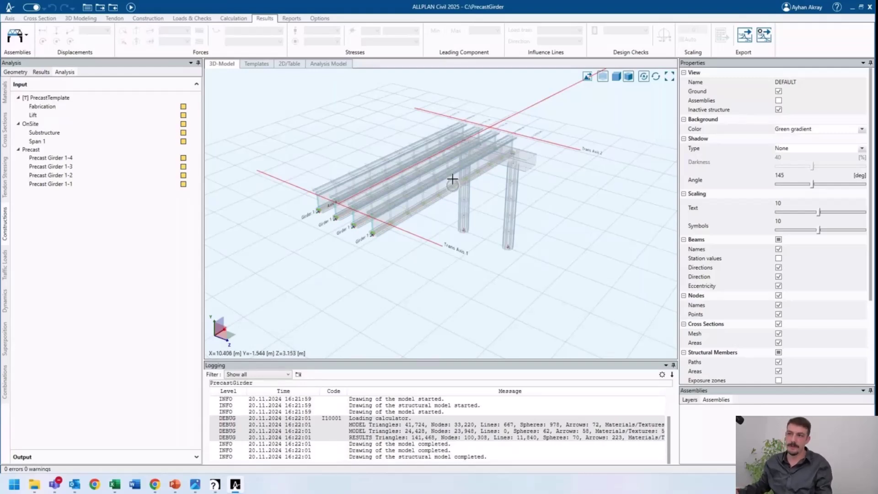
middle_drag(453, 179, 457, 176)
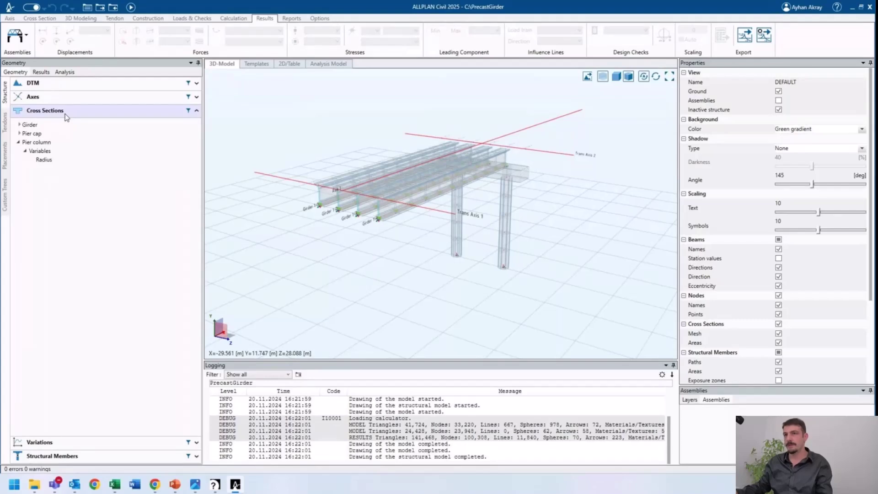
- Import the sidewalk cross section from SideWalk.tcl in the C: drive's Workshop folder
right_click(57, 114)
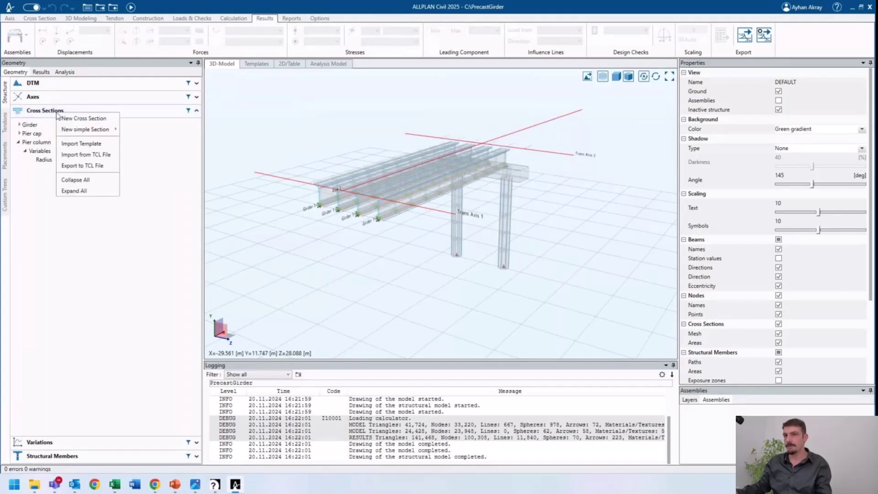
click(84, 155)
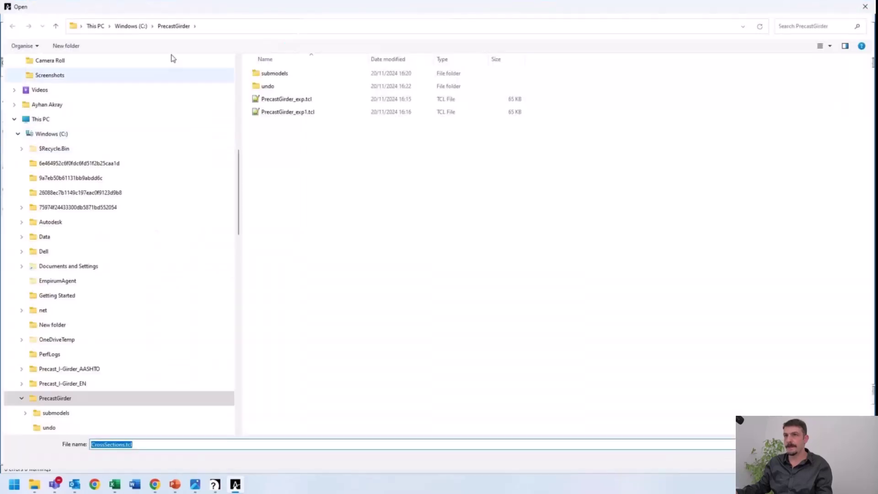
click(131, 26)
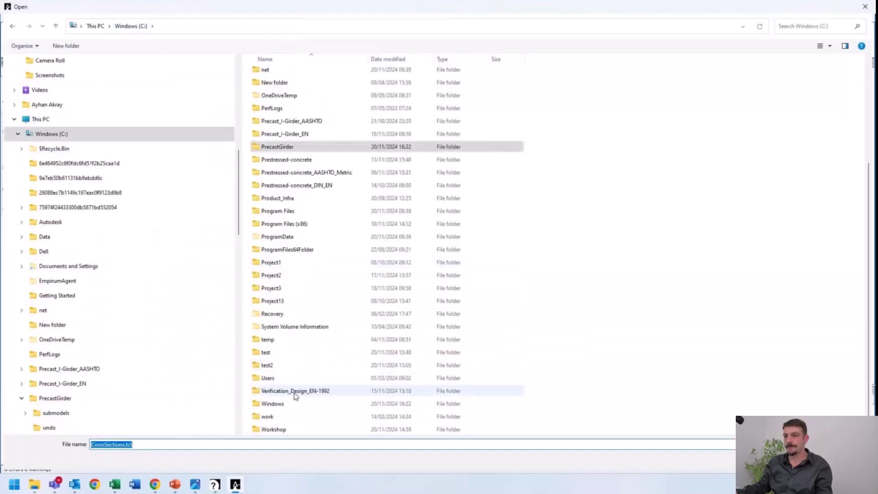
double_click(280, 429)
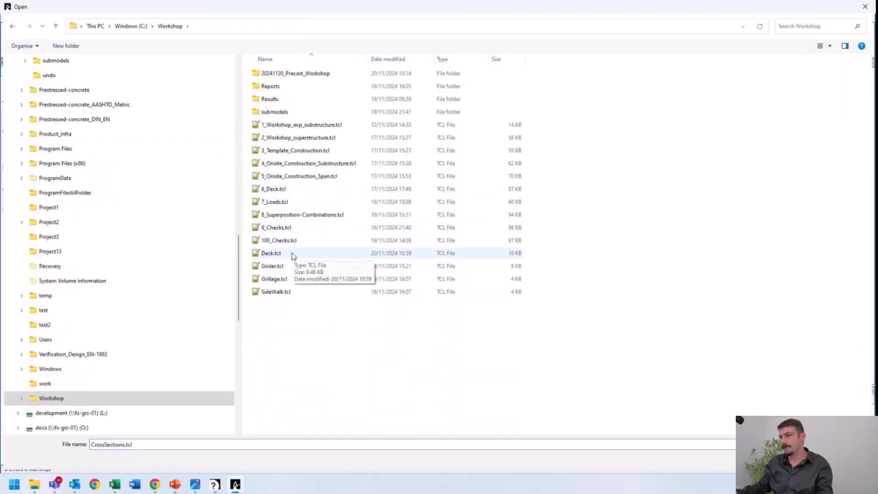
click(276, 293)
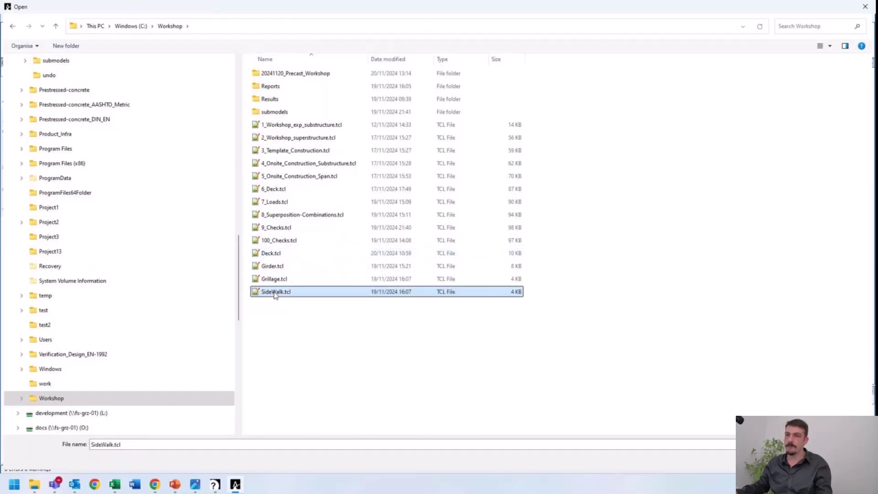
double_click(276, 293)
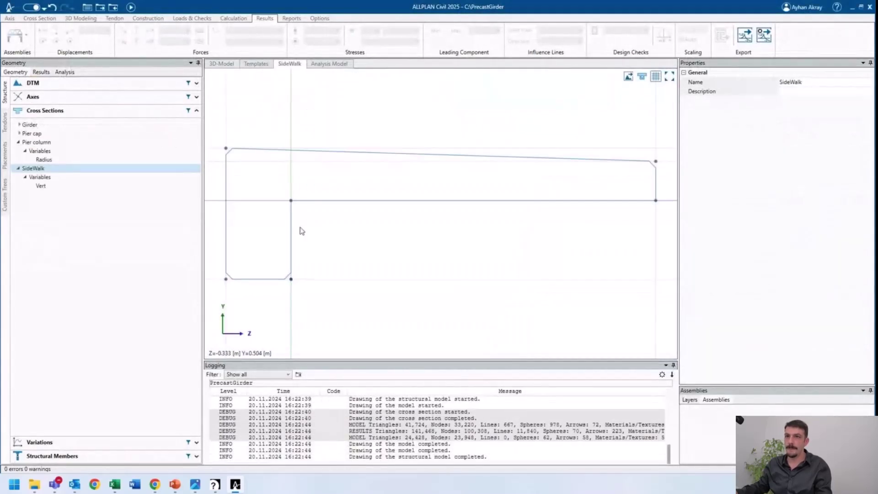
- Import the deck cross section from Deck.tcl in the C: drive's Workshop folder
right_click(60, 115)
click(83, 154)
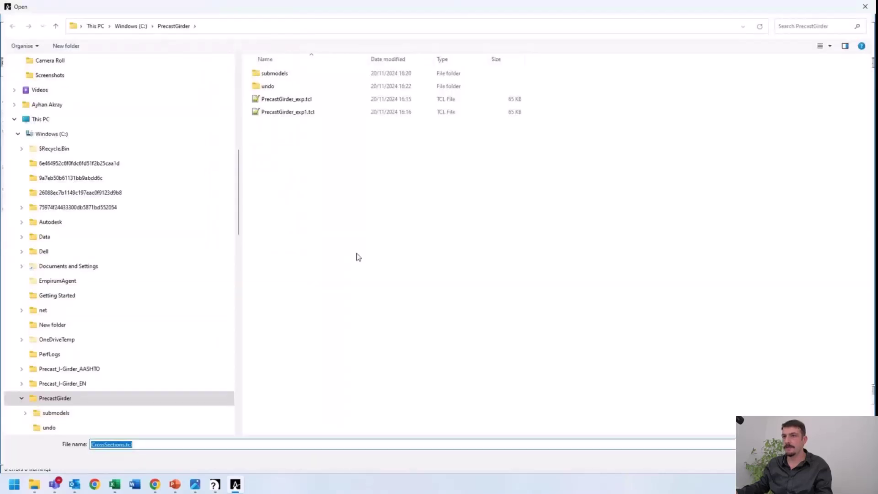
click(131, 26)
scroll(297, 402, down, 4)
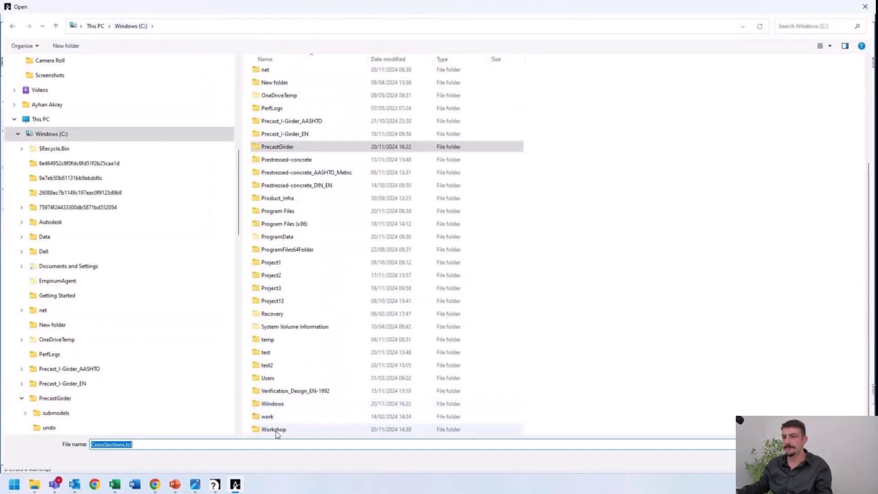
double_click(276, 431)
click(290, 255)
double_click(290, 255)
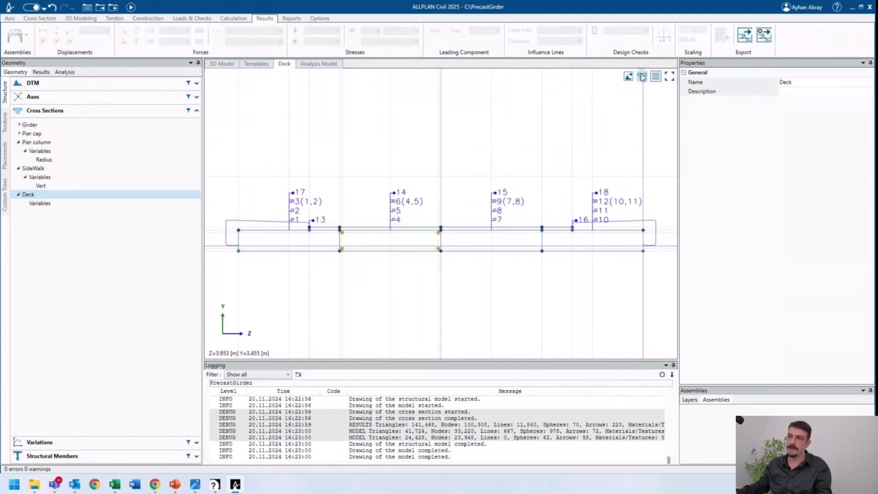
- Inspect beam parts 2 and 5 of the Deck cross section
click(270, 245)
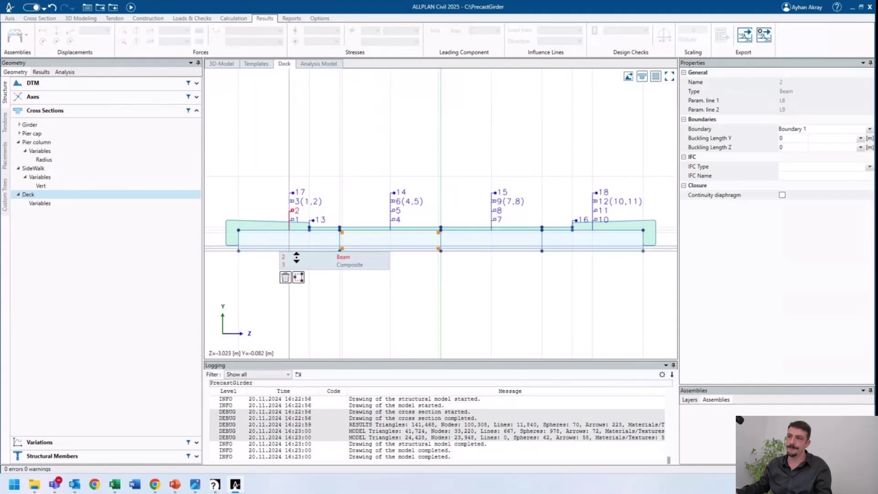
click(412, 243)
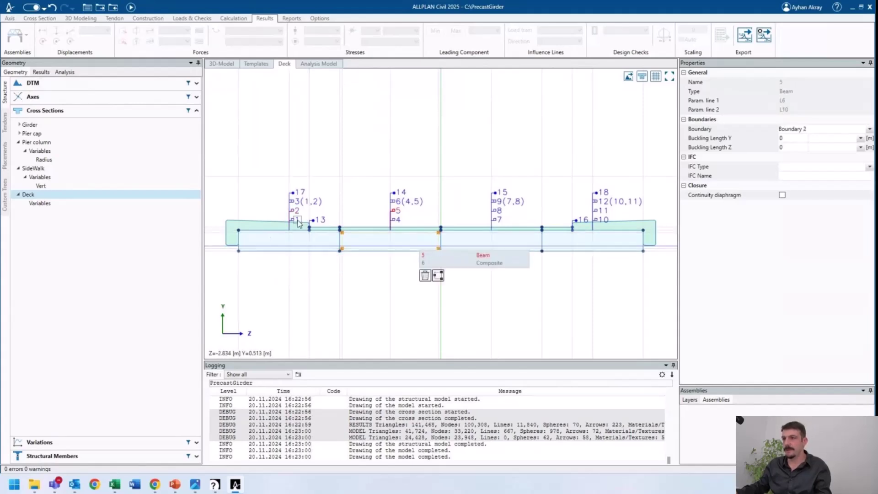
- Inspect beam part 1 of the Deck cross section and clear the selection
scroll(290, 234, up, 3)
click(290, 234)
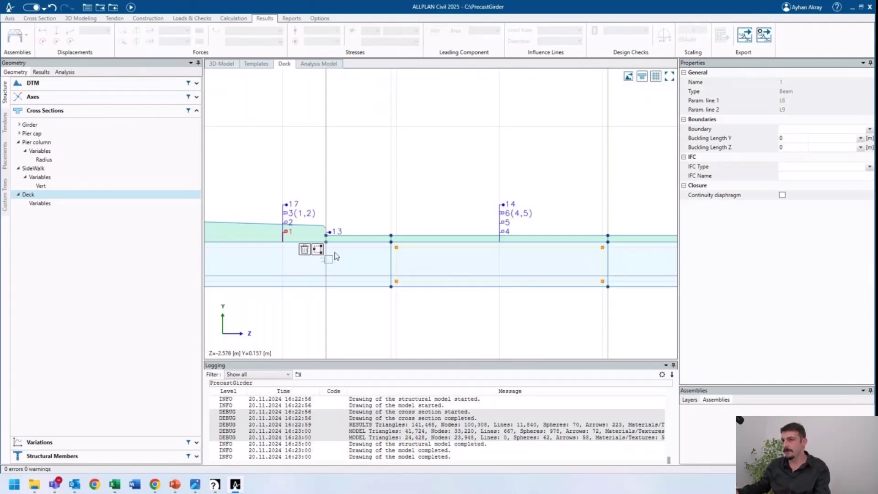
scroll(353, 249, down, 4)
scroll(460, 235, up, 2)
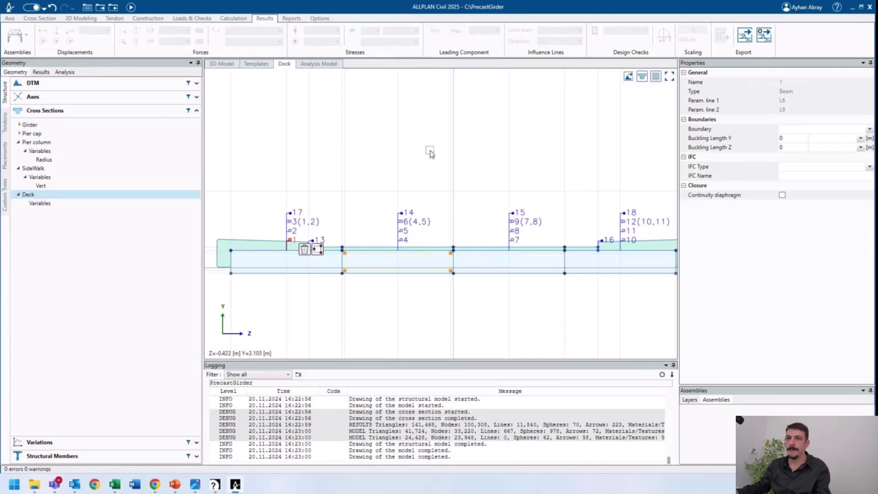
click(430, 150)
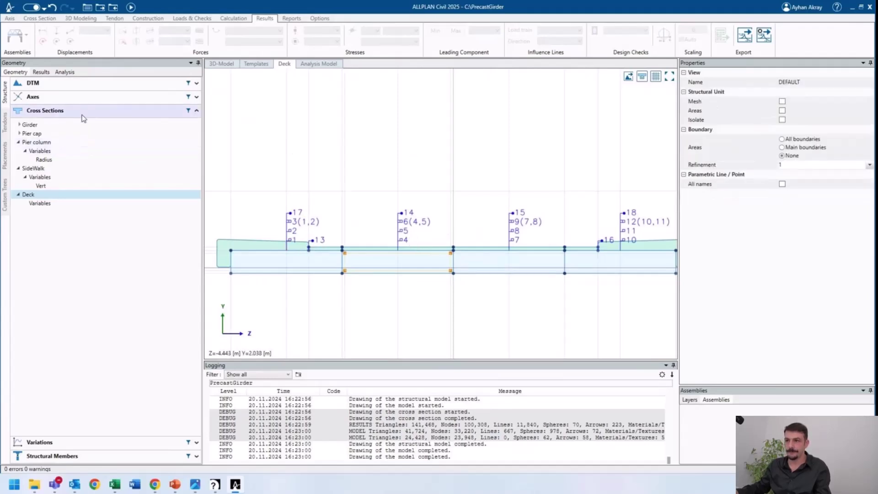
- Create a new deck structural member referenced to Axis 1
click(112, 110)
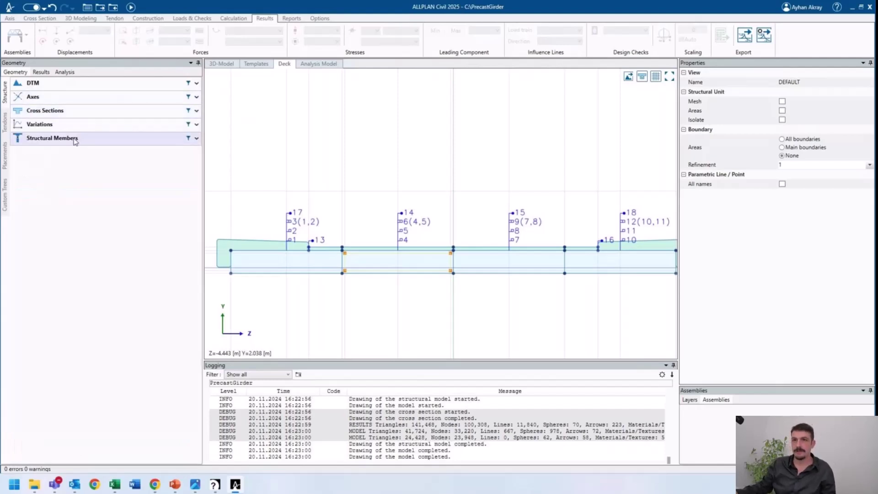
click(71, 141)
right_click(42, 248)
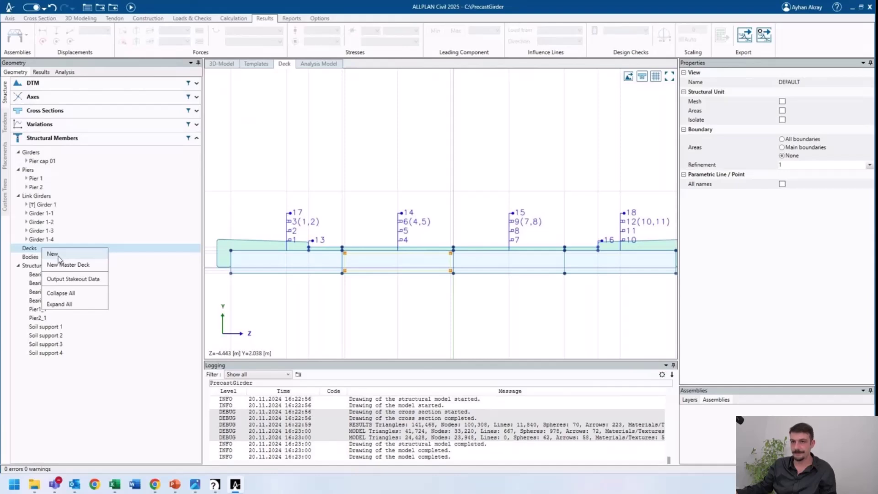
click(52, 254)
key(Return)
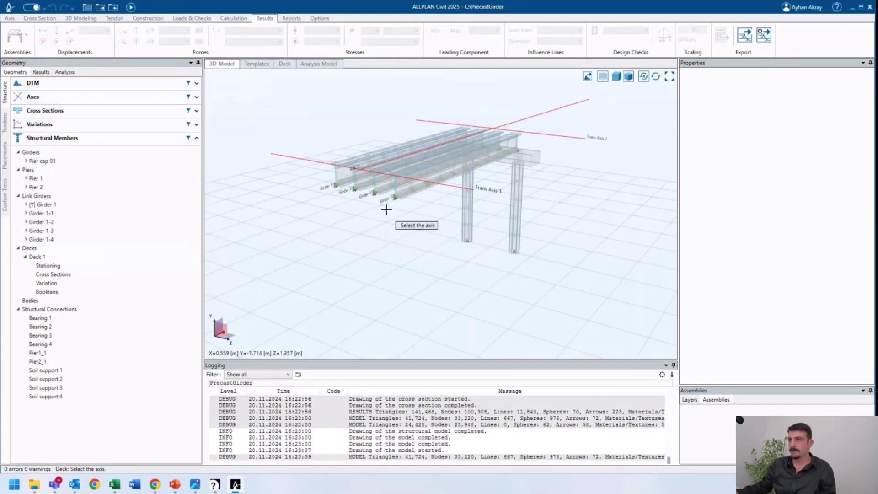
click(496, 190)
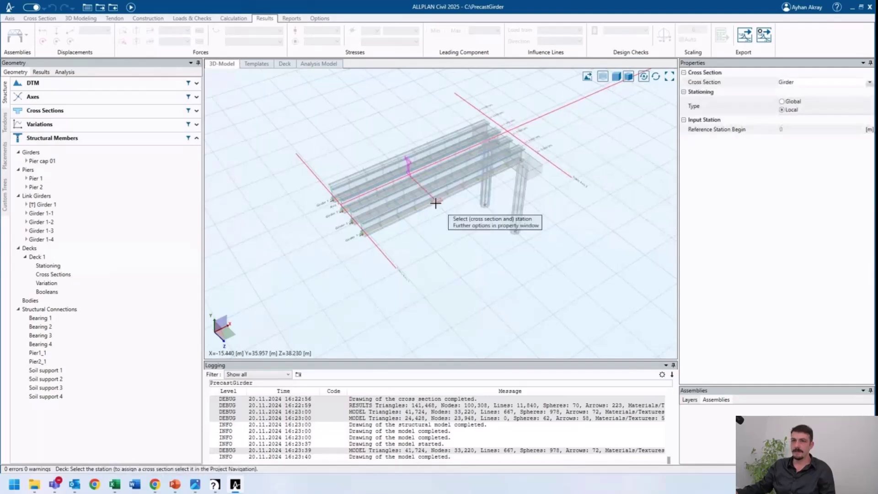
- Assign the Deck cross section to the new deck from local station 0.5 to 20.5 m, subdivided by total into 10 segments
mouse_move(60, 174)
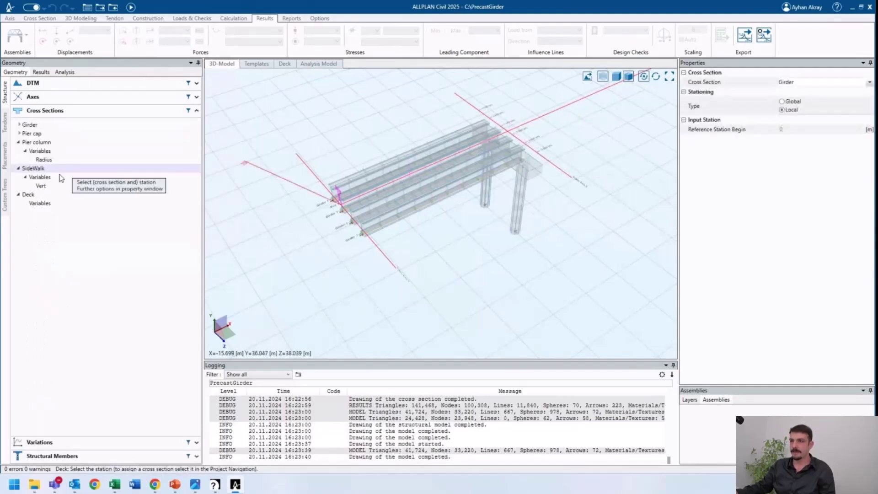
click(28, 195)
mouse_move(356, 214)
shift+middle_down()
mouse_move(321, 224)
mouse_move(375, 270)
shift+middle_up()
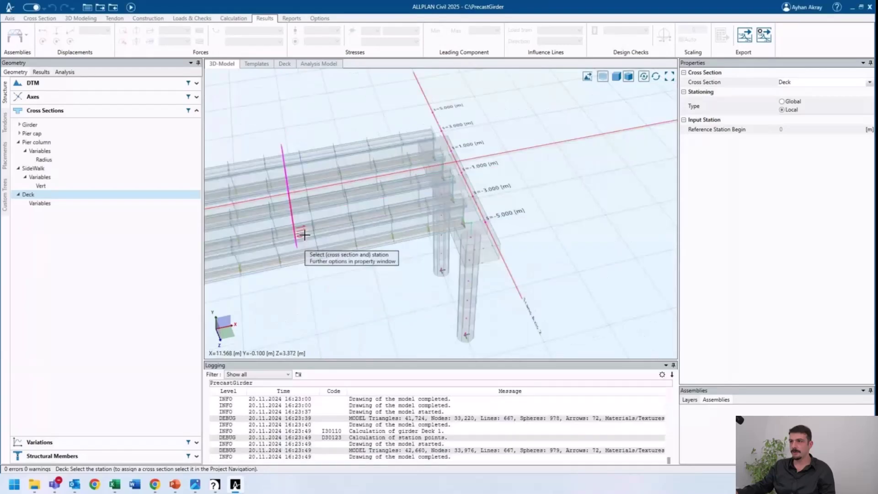
scroll(450, 196, up, 5)
click(454, 186)
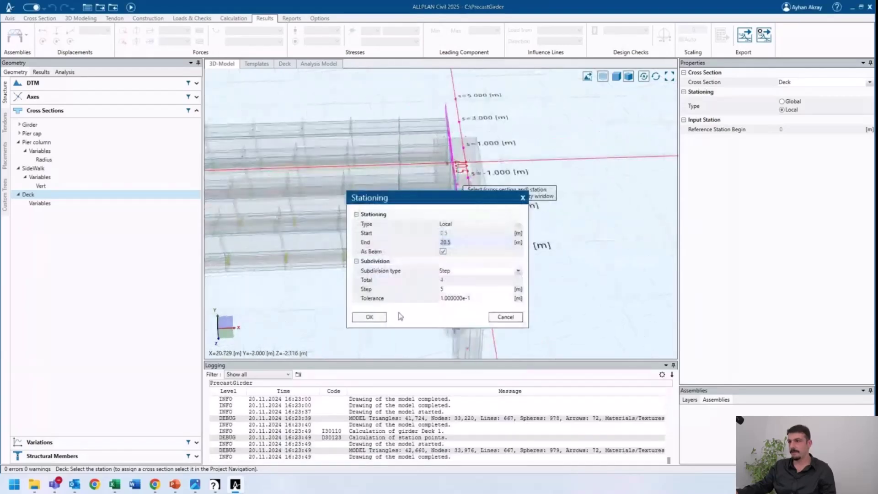
click(403, 270)
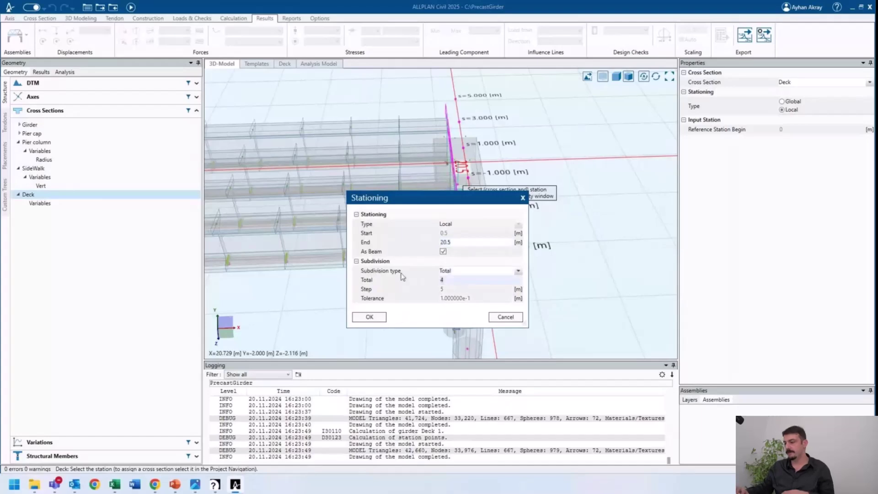
click(369, 317)
key(Escape)
- Turn off the transparent display and examine the new deck above the girders
scroll(548, 179, down, 5)
middle_drag(488, 196, 578, 87)
click(603, 76)
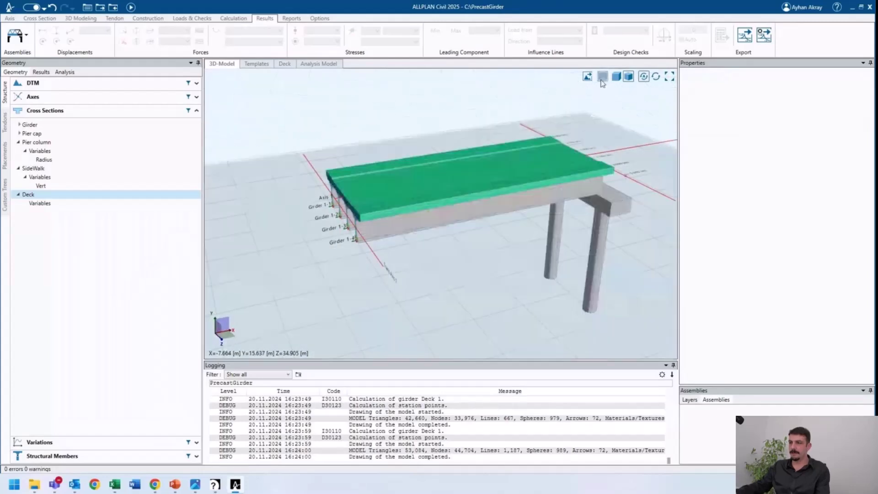
middle_drag(401, 168, 410, 163)
scroll(398, 188, up, 2)
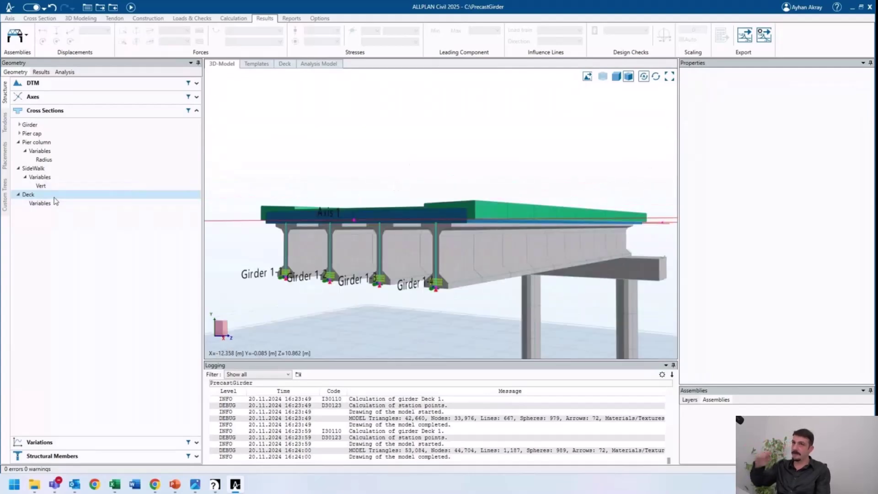
- Reopen the Deck cross section and examine its longitudinal reinforcement and part layout
double_click(112, 194)
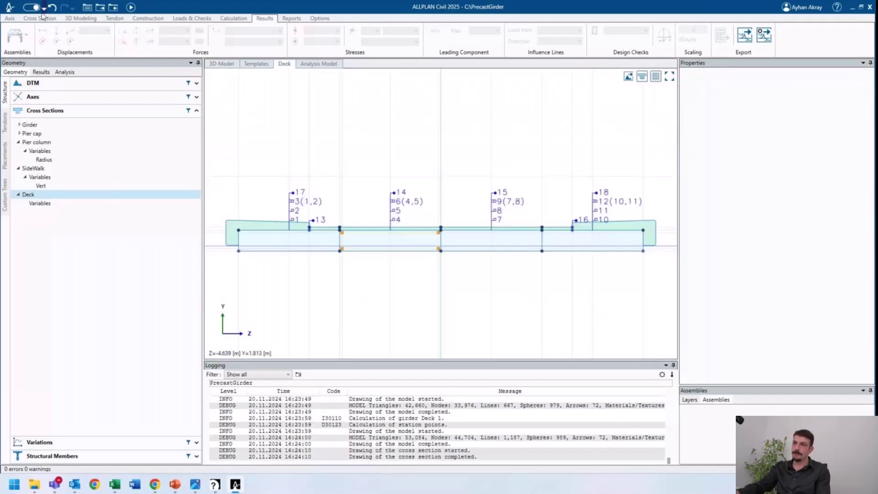
click(47, 18)
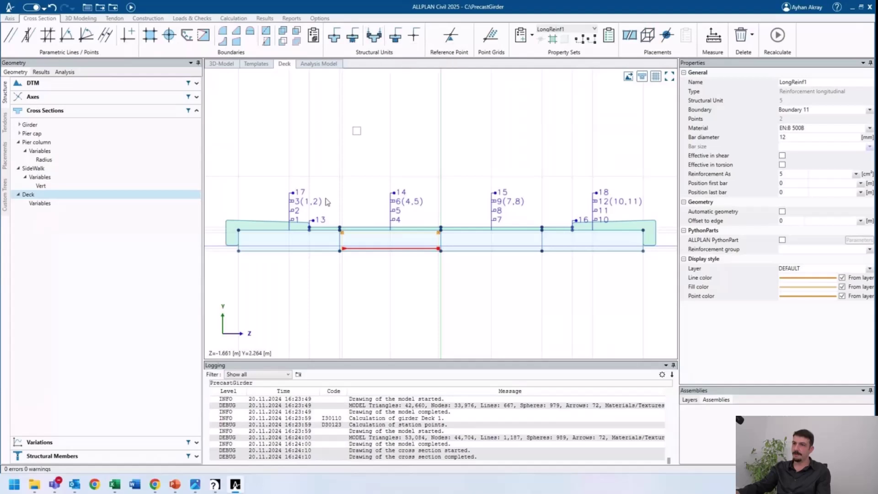
scroll(276, 231, up, 1)
scroll(276, 231, down, 1)
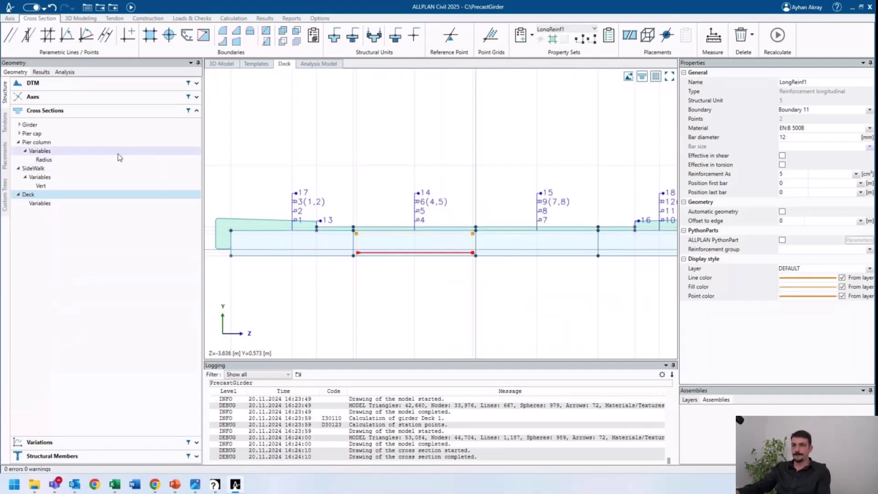
- Open the material assignment table of Deck 1
click(66, 112)
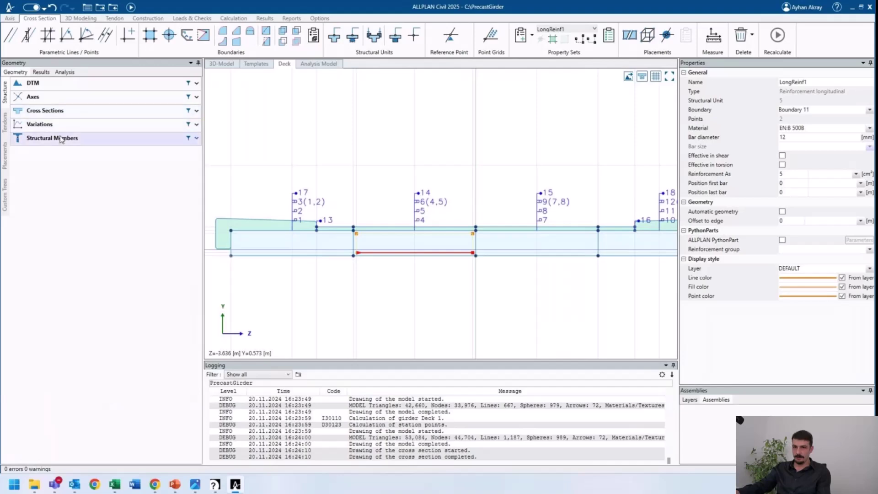
click(65, 138)
click(37, 257)
right_click(39, 258)
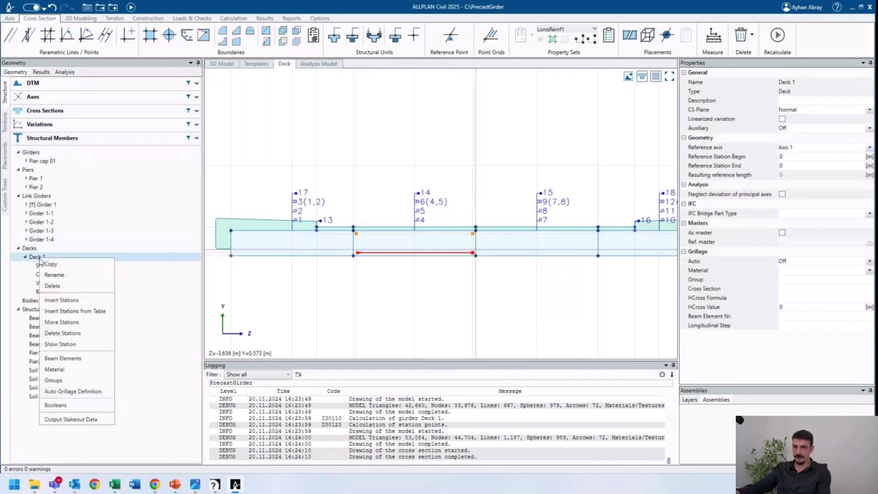
click(54, 370)
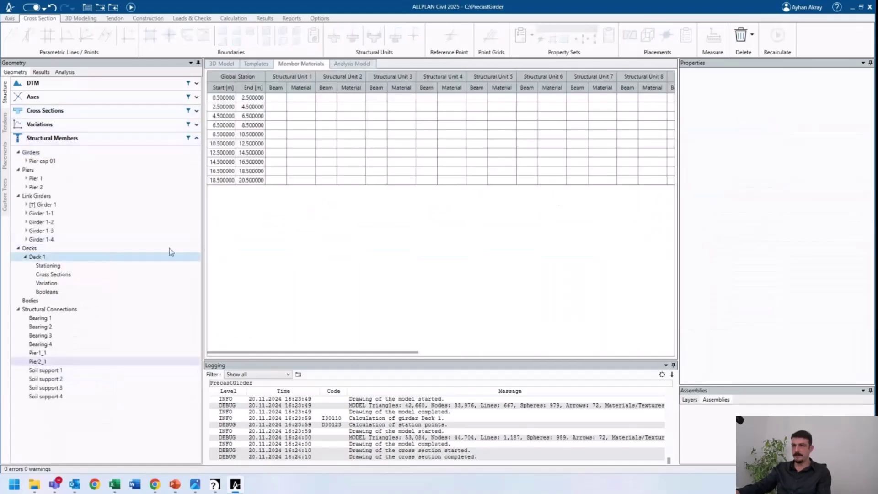
- Assign C35/45 concrete to all 18 structural units of Deck 1 at every station
click(276, 98)
drag(309, 355, 565, 355)
shift+click(659, 181)
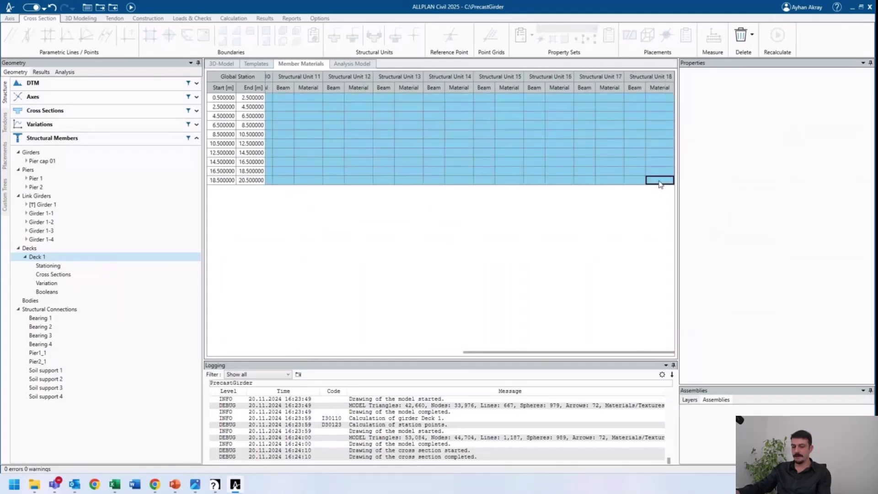
right_click(660, 184)
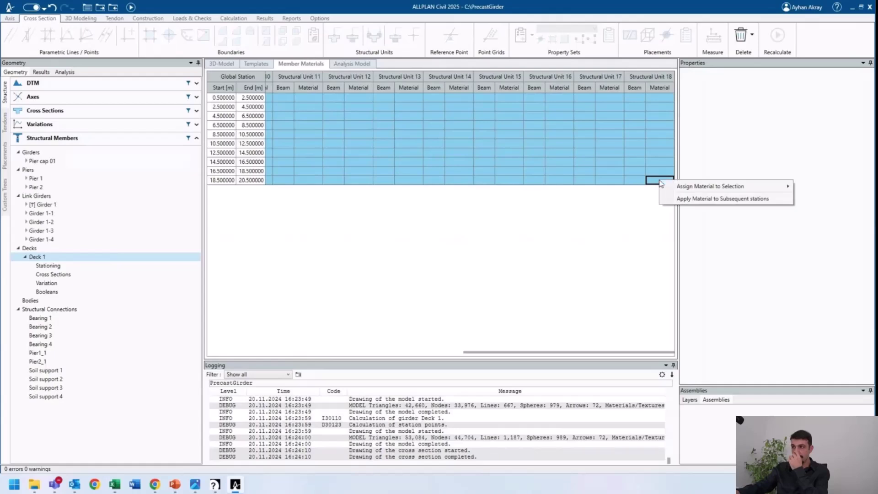
mouse_move(695, 187)
mouse_move(818, 187)
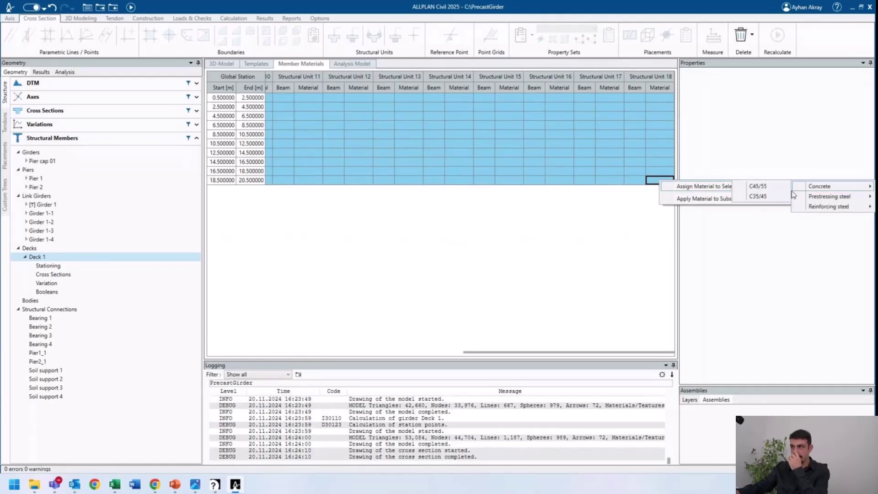
click(771, 197)
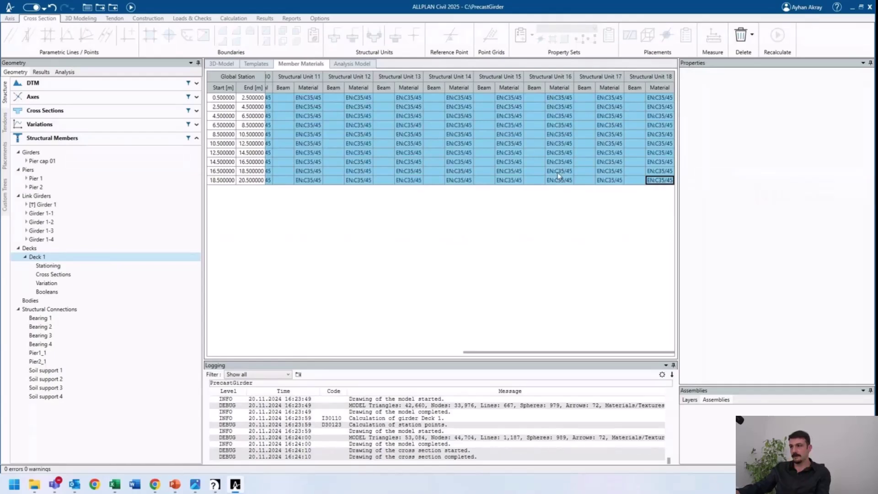
drag(488, 351, 232, 350)
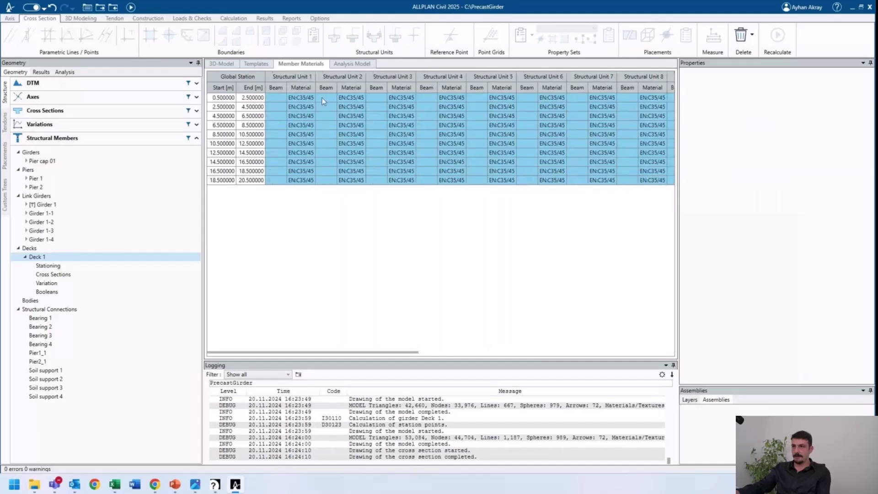
click(290, 107)
- Recalculate the whole project and filter the log to warning level
click(132, 8)
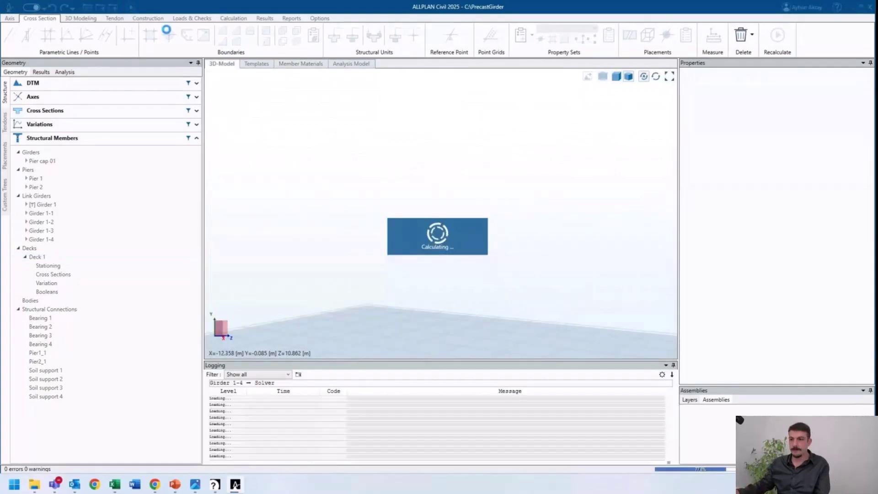
click(271, 375)
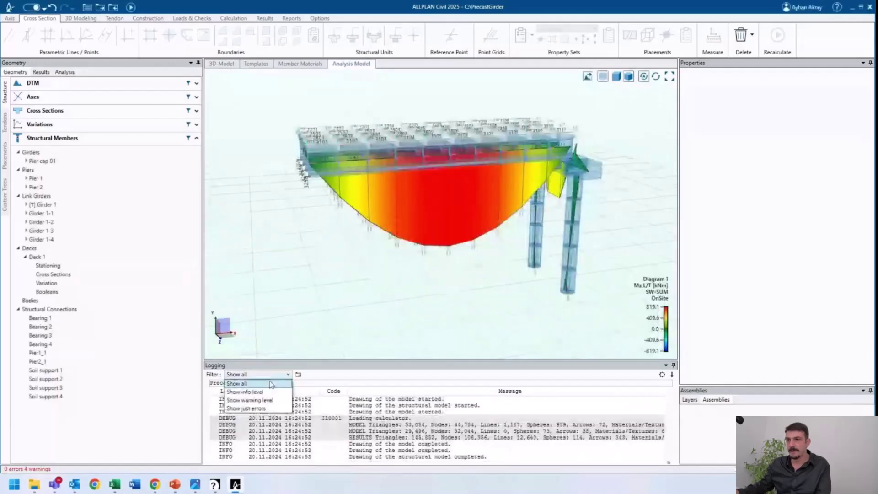
click(266, 400)
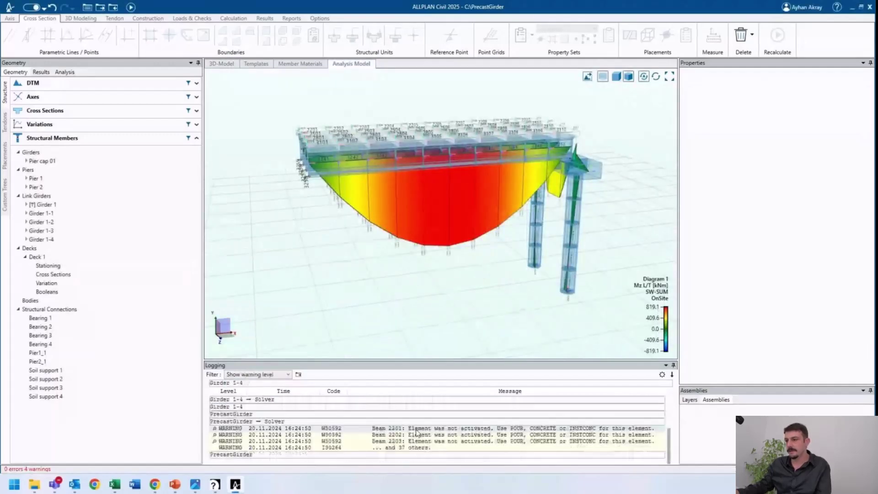
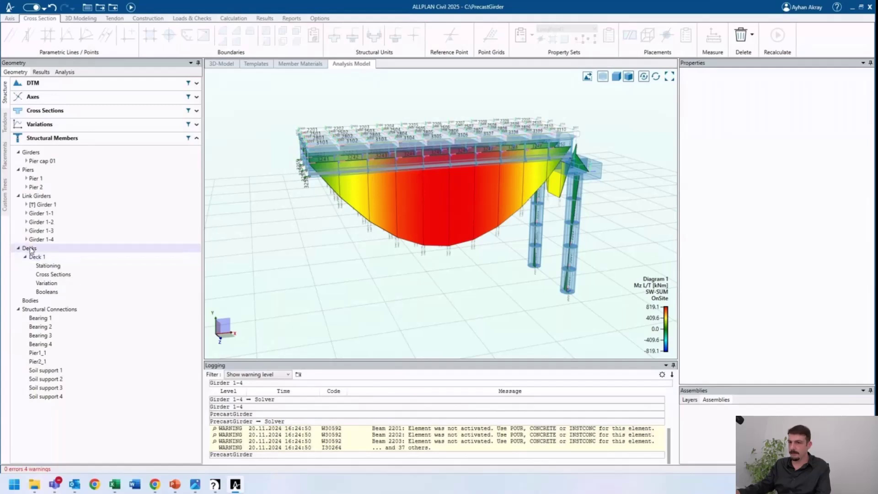
- Open the Boolean definitions of Deck 1 and add an entry of type Haunch
right_click(43, 261)
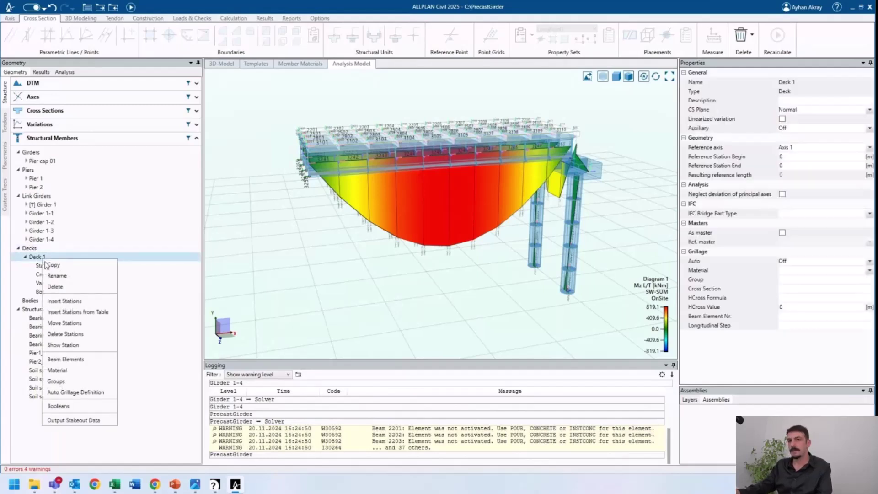
click(90, 407)
click(235, 98)
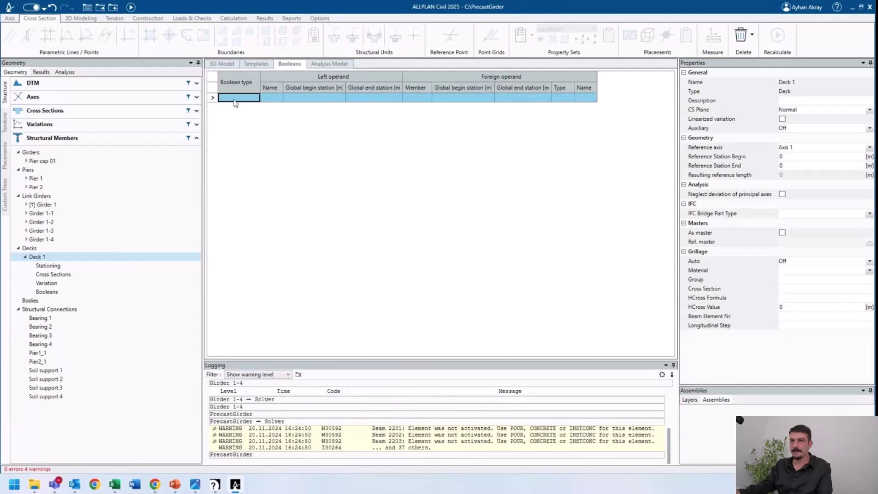
click(252, 96)
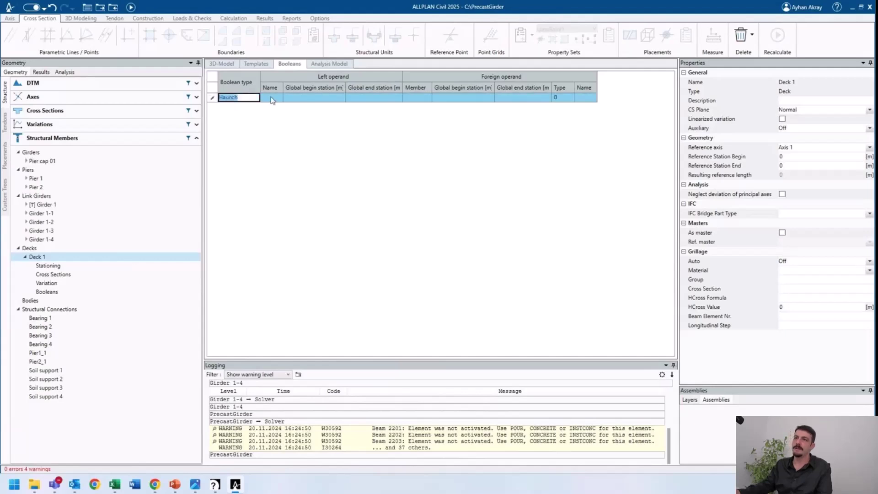
click(256, 98)
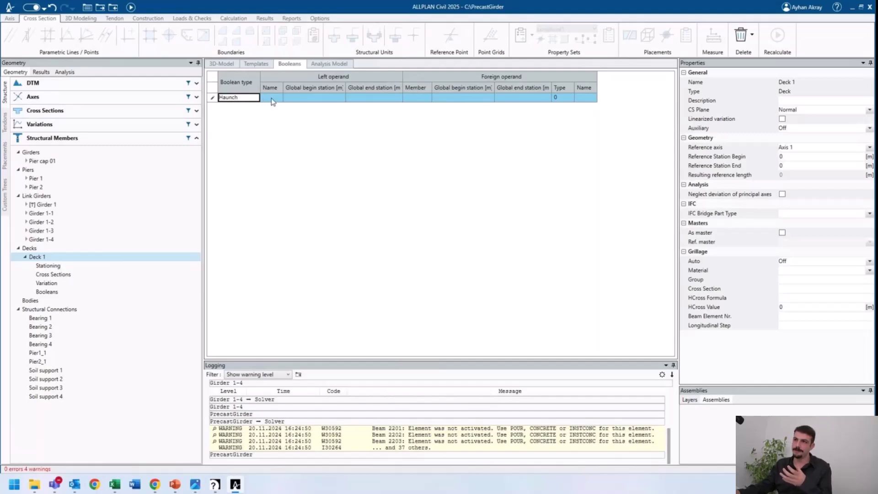
- Set the Haunch entry's left operand to structural unit 2 from station 0.5 to 20.5 m
click(271, 98)
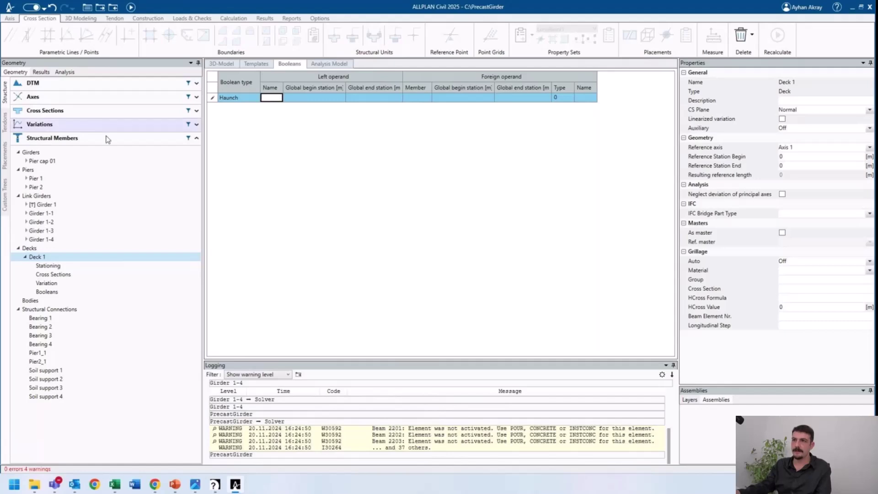
click(321, 99)
click(344, 98)
click(341, 97)
click(320, 111)
click(384, 99)
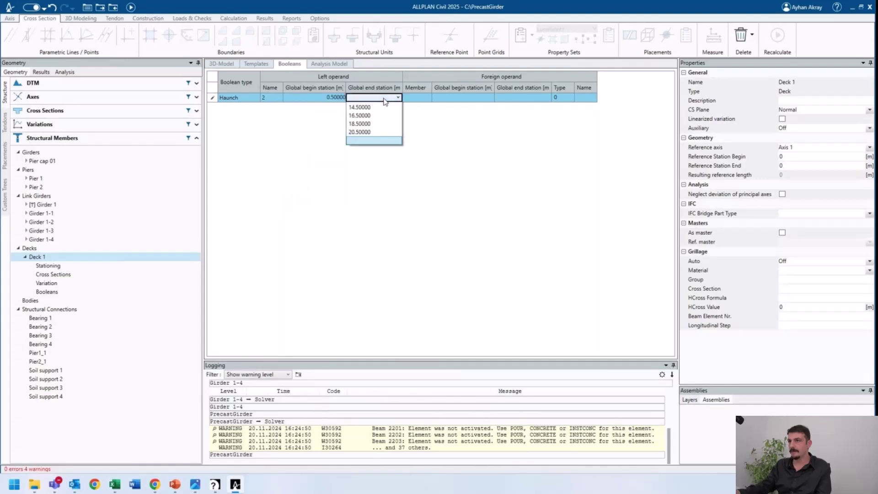
click(368, 189)
- Set the foreign operand of the unit 2 haunch to Girder 1-1 with type BOUNDARY and name Boundary 2
click(427, 97)
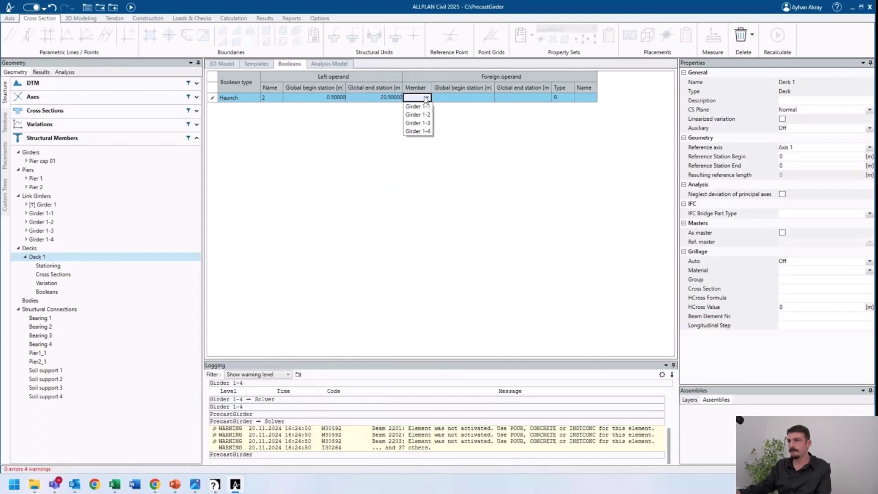
click(422, 113)
click(565, 98)
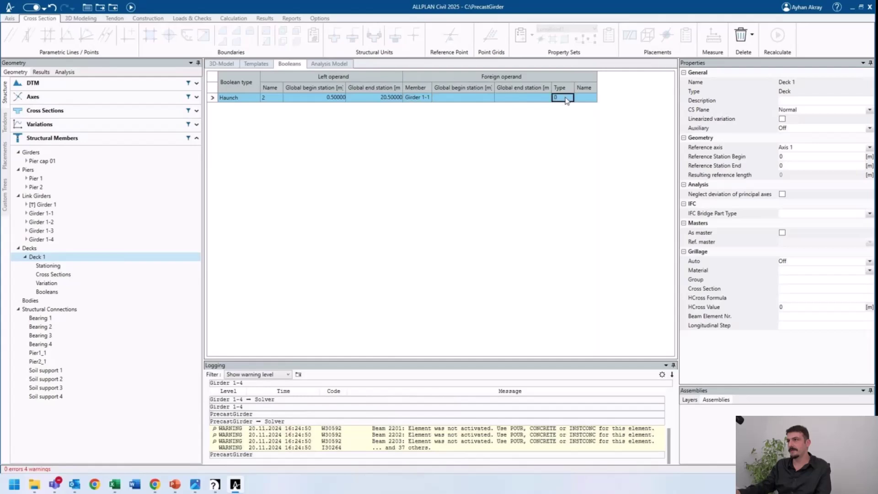
click(566, 98)
click(568, 108)
click(587, 98)
text(Bou)
key(Return)
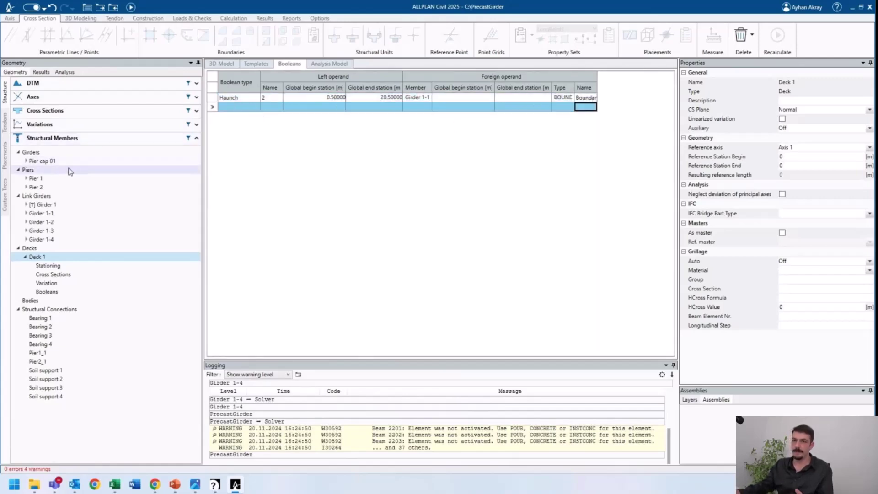
- Examine structural unit 2 in the Deck cross section and review the matching haunch entry in Deck 1's Boolean definitions
click(59, 115)
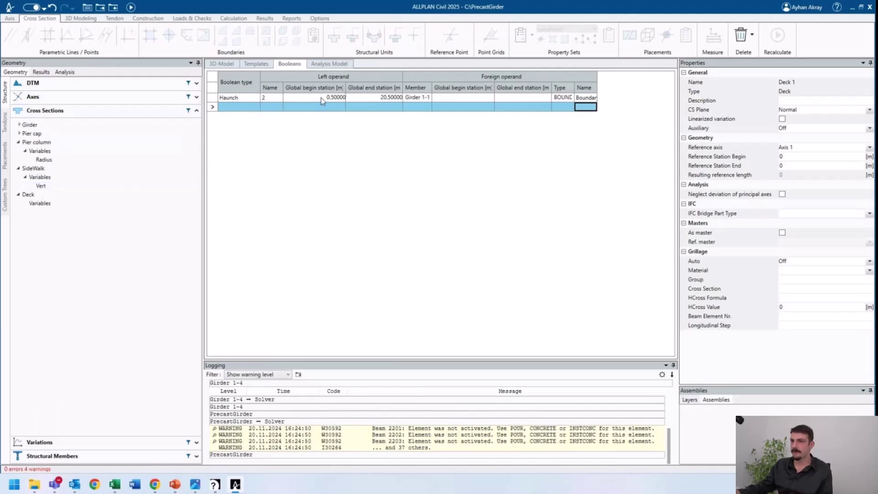
click(42, 194)
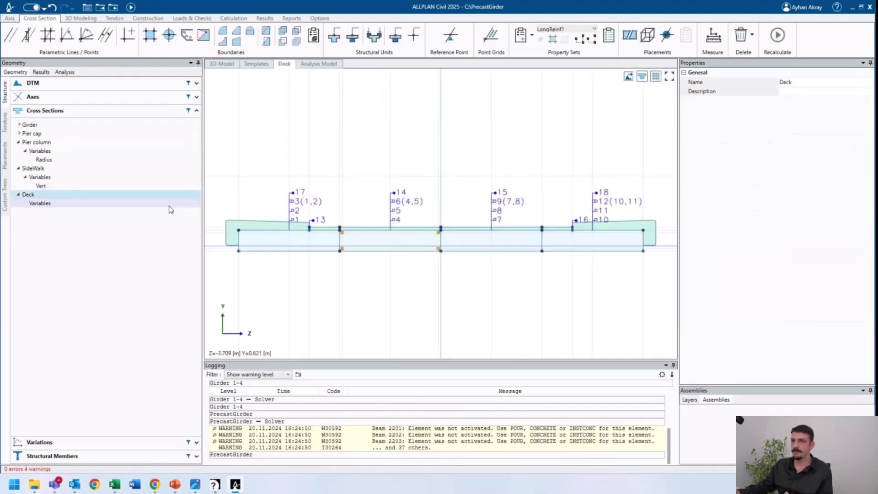
click(302, 244)
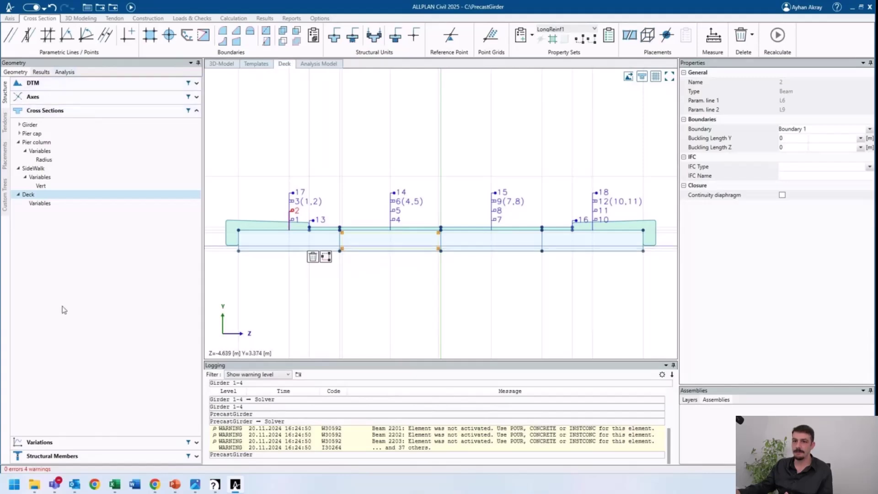
click(68, 456)
click(50, 292)
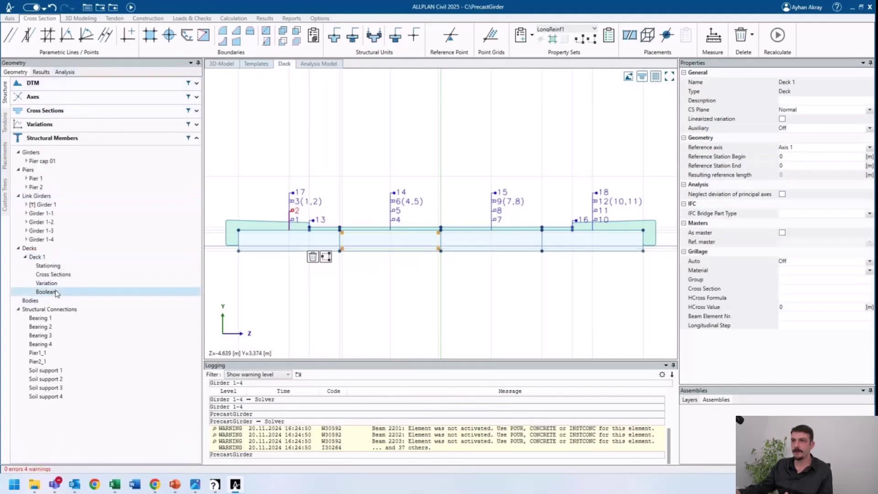
click(272, 97)
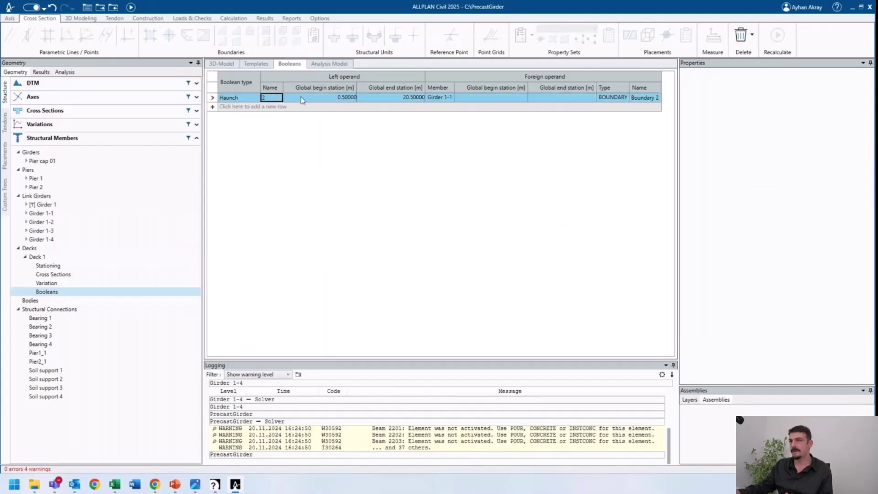
click(325, 98)
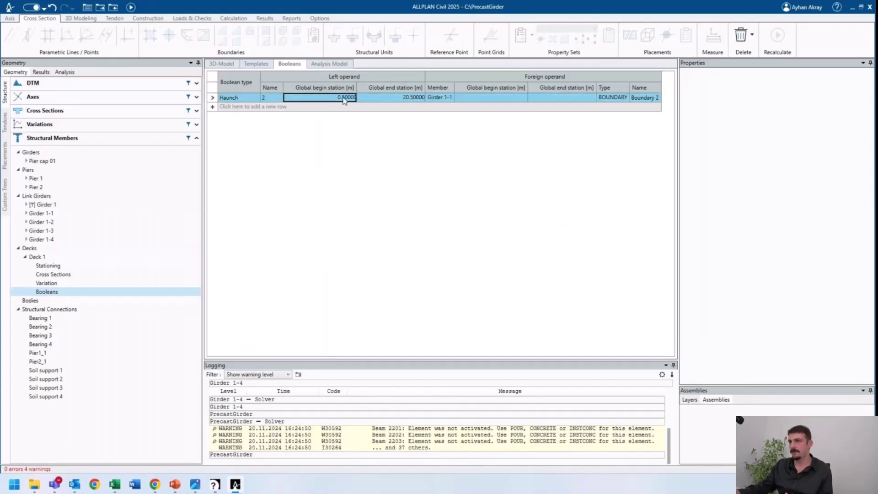
click(405, 99)
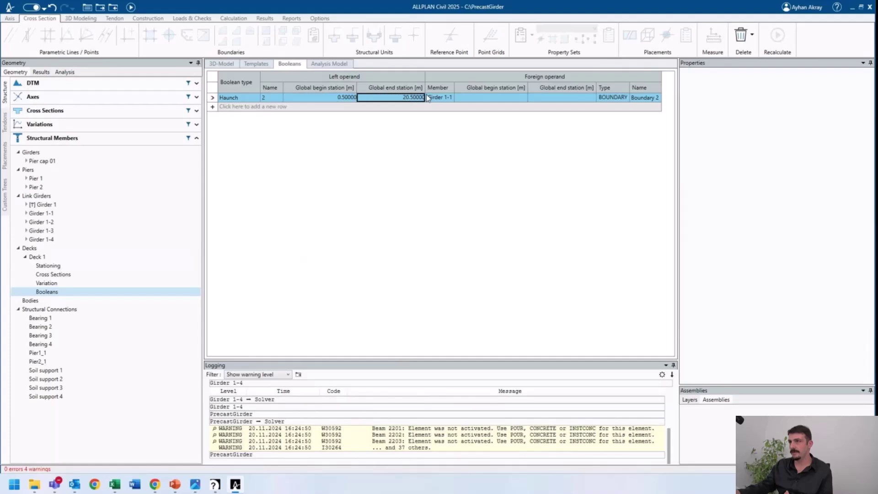
click(449, 98)
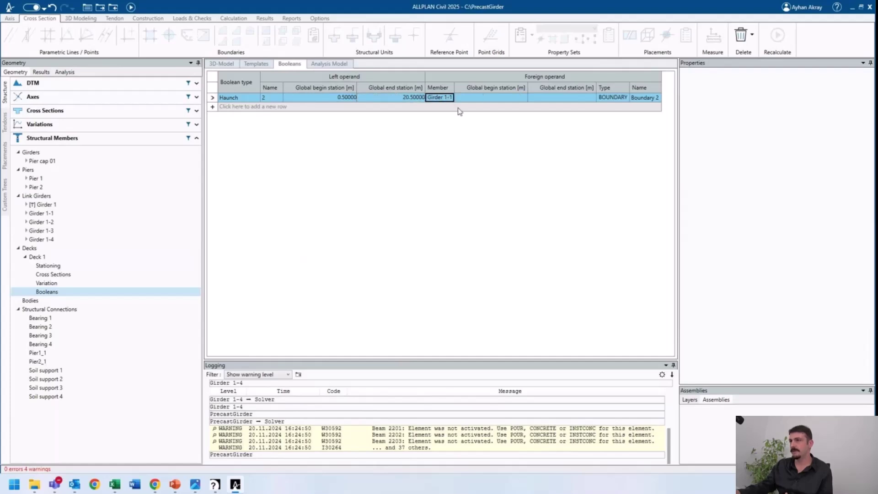
- Examine Boundary 2 and parallel line L15 in the Girder cross section, and reopen Deck 1's Boolean definitions
click(159, 106)
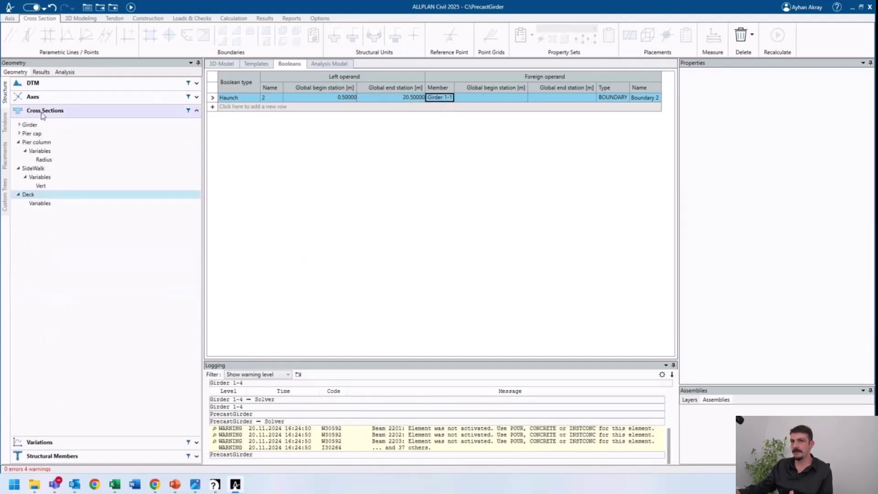
click(42, 125)
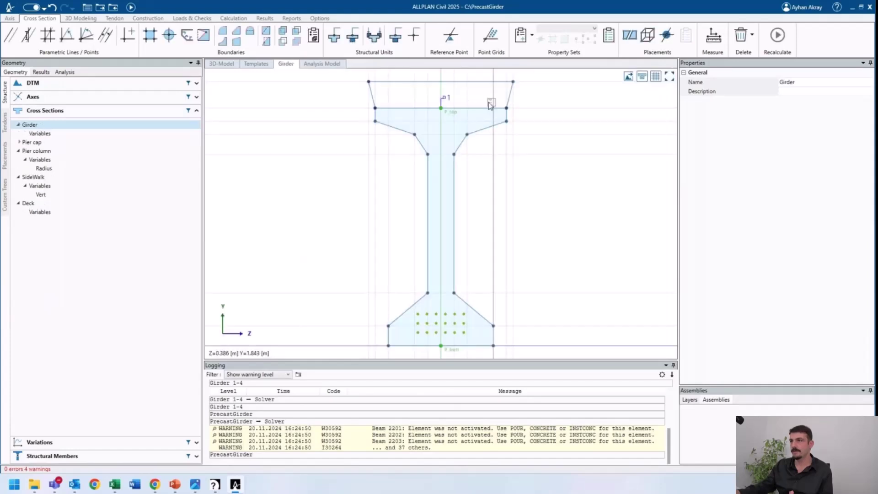
click(484, 83)
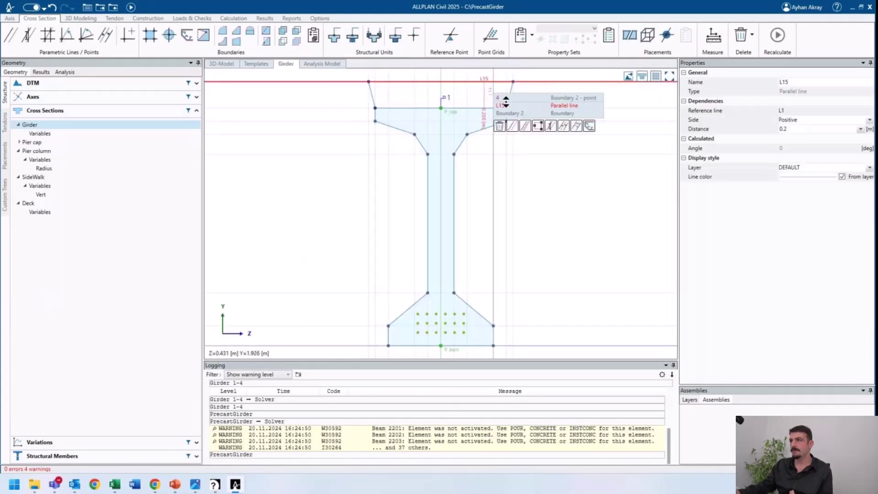
click(511, 113)
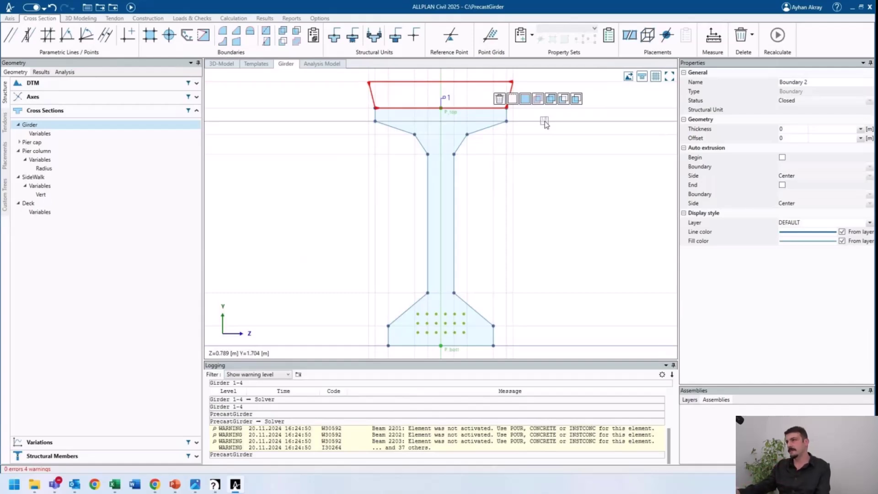
click(580, 82)
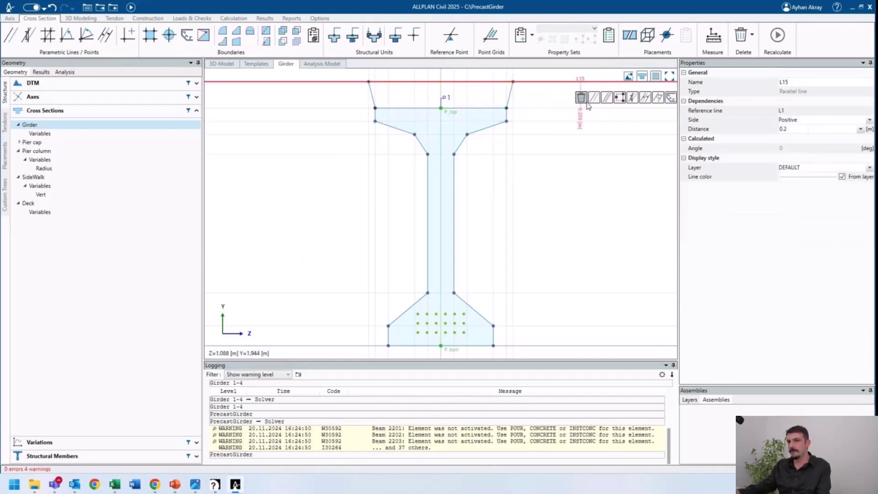
click(50, 111)
click(55, 137)
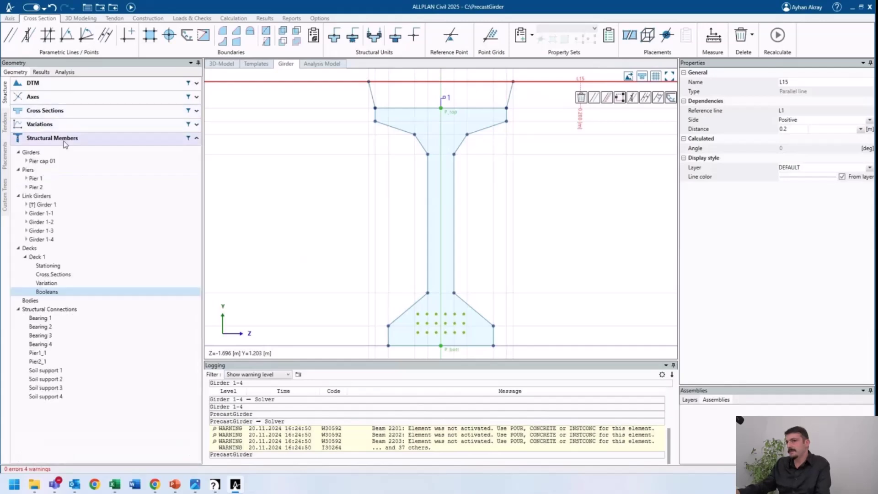
double_click(50, 293)
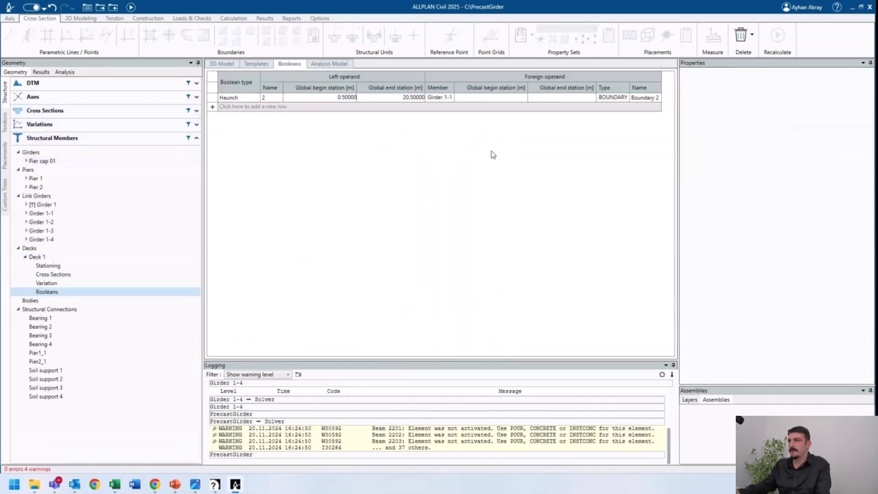
- Add a Haunch entry for structural unit 5 running from station 0.5 to 20.5 m
click(272, 107)
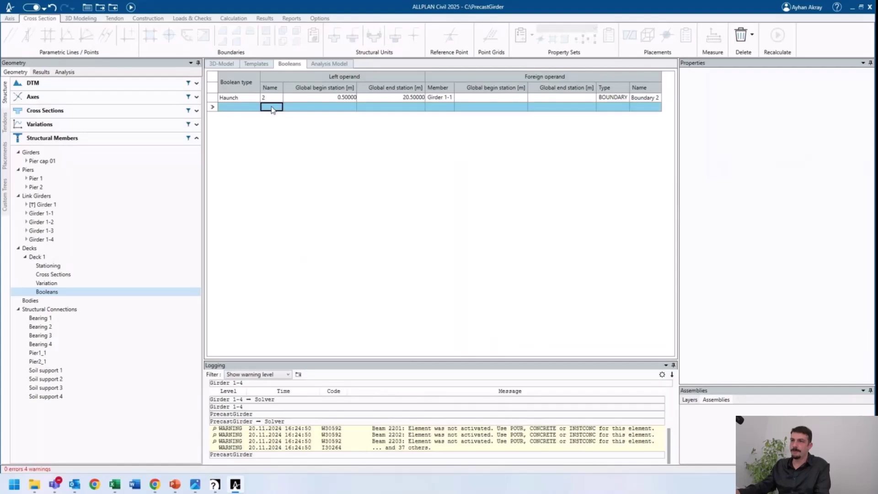
click(351, 108)
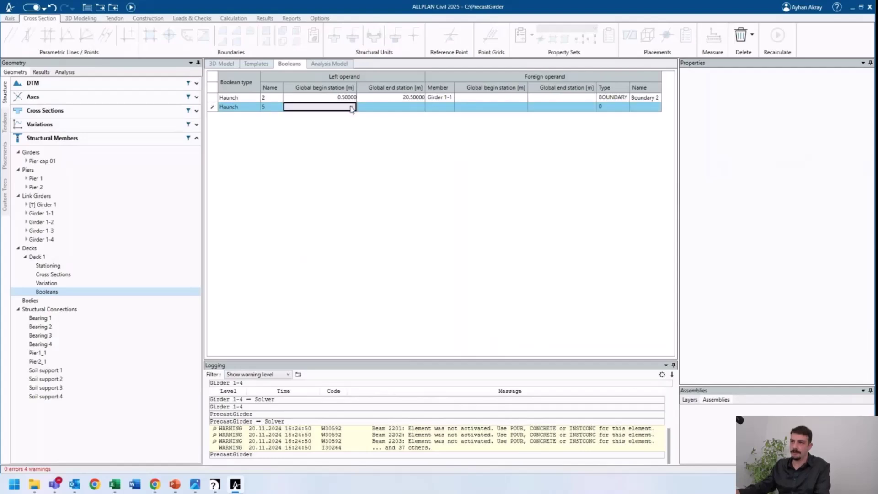
click(351, 108)
click(338, 116)
click(392, 109)
click(392, 109)
click(371, 198)
- Set the foreign operand of the unit 5 haunch to Girder 1-2 with type BOUNDARY and name Boundary 2
click(440, 107)
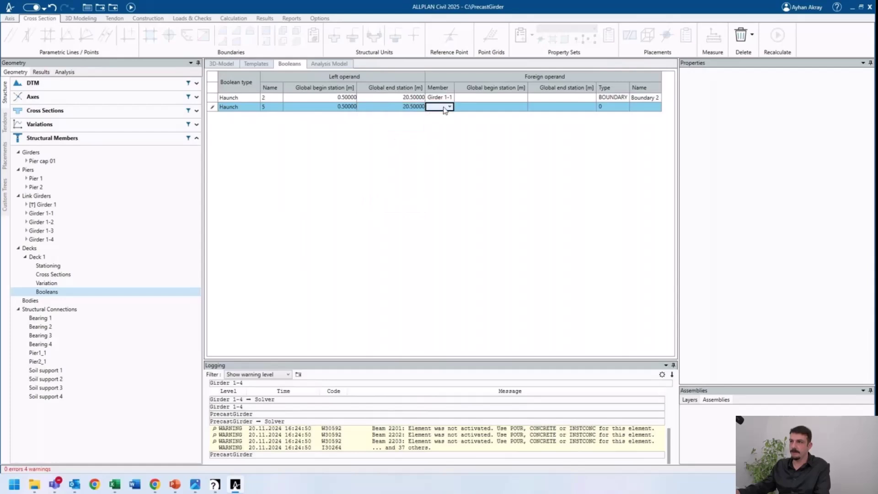
click(449, 106)
click(447, 125)
click(612, 107)
click(613, 107)
click(612, 115)
click(658, 99)
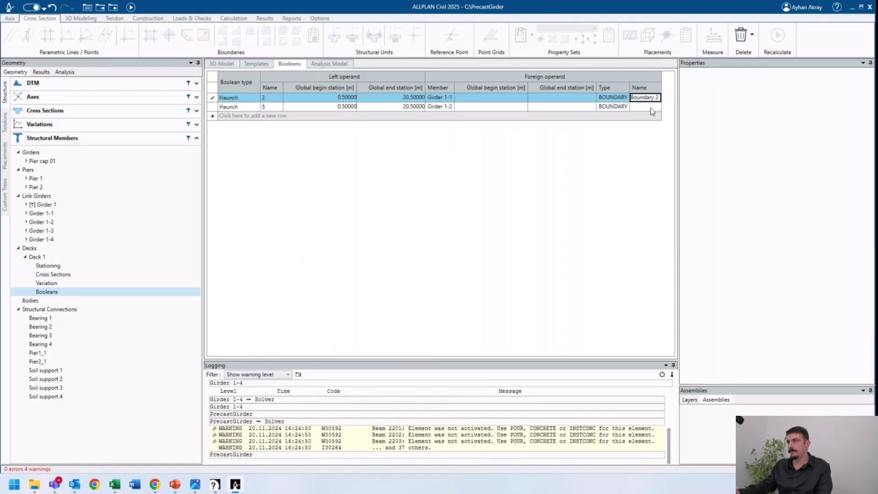
click(654, 108)
- Add a Haunch entry for structural unit 8 running from station 0.5 to 20.5 m
click(238, 116)
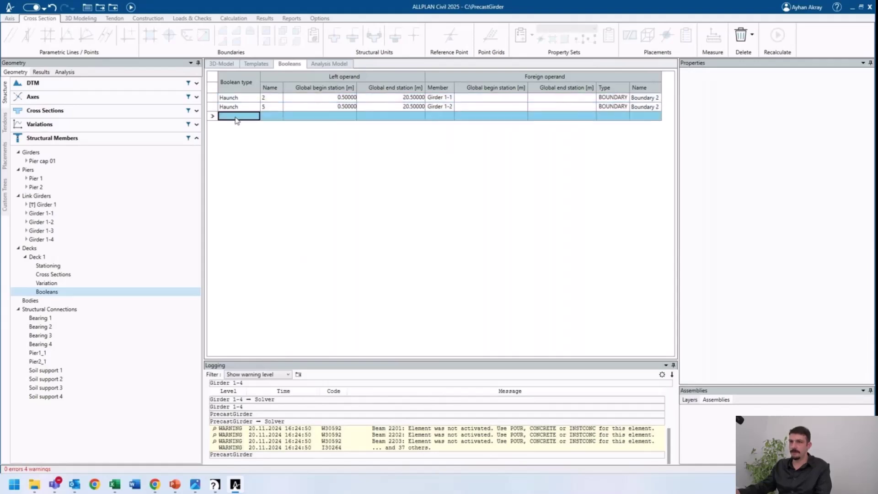
click(273, 117)
text(8)
click(338, 117)
click(329, 124)
click(414, 116)
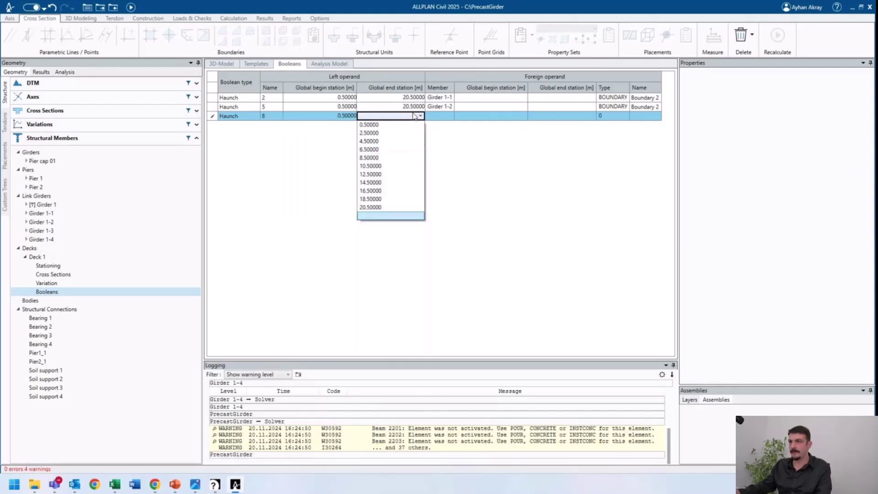
click(392, 207)
- Set the foreign operand of the unit 8 haunch to Girder 1-3 with type BOUNDARY and name Boundary 2
click(446, 116)
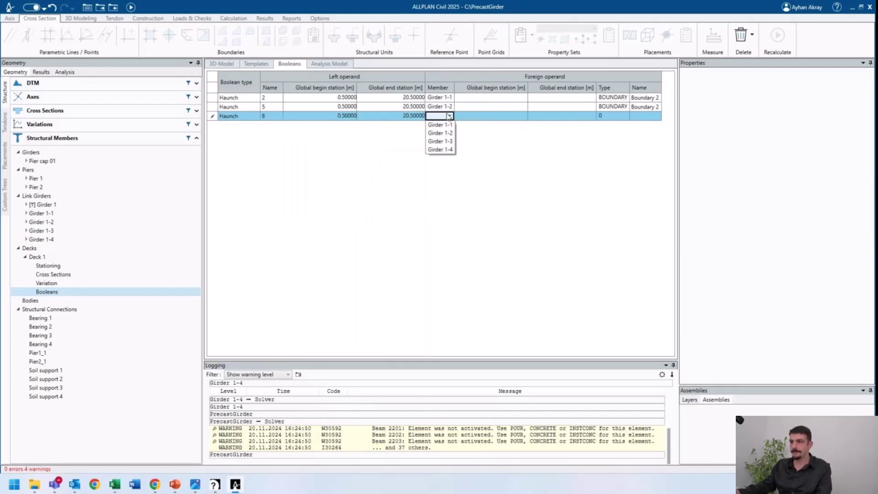
click(439, 141)
click(609, 117)
click(610, 124)
click(652, 115)
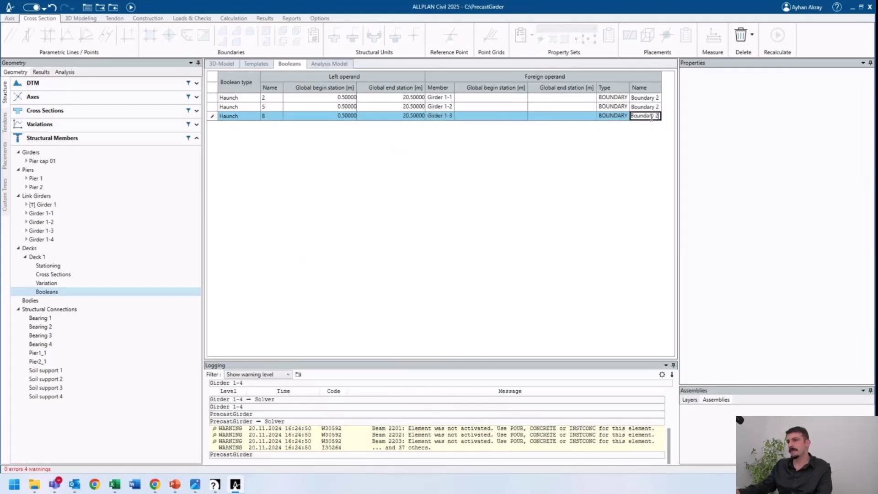
click(244, 117)
click(284, 108)
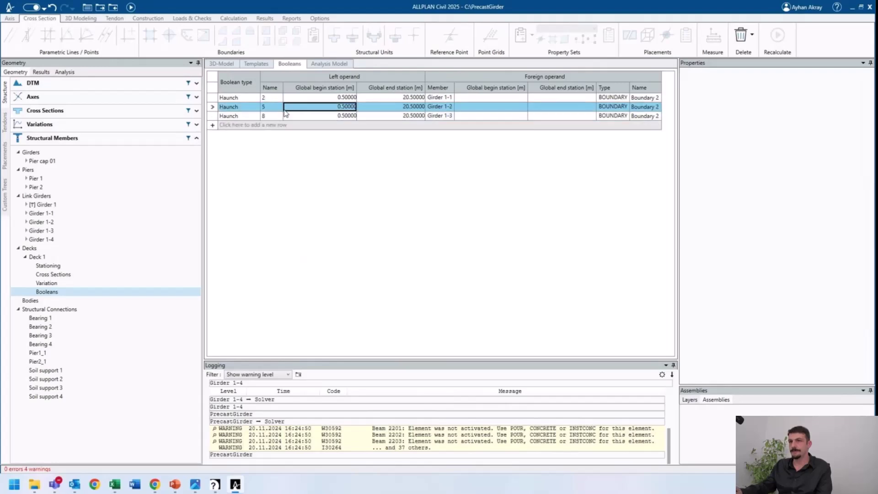
- Add a Haunch entry for structural unit 11 running from station 0.5 to 20.5 m
click(239, 125)
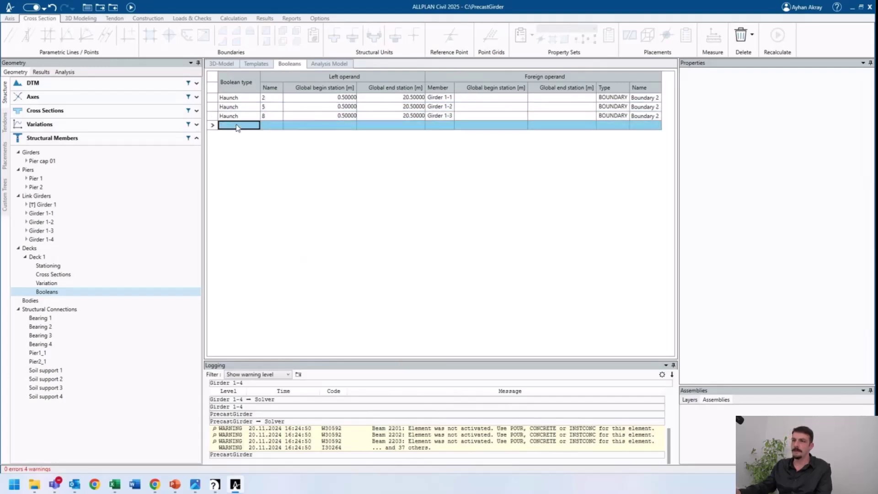
click(335, 127)
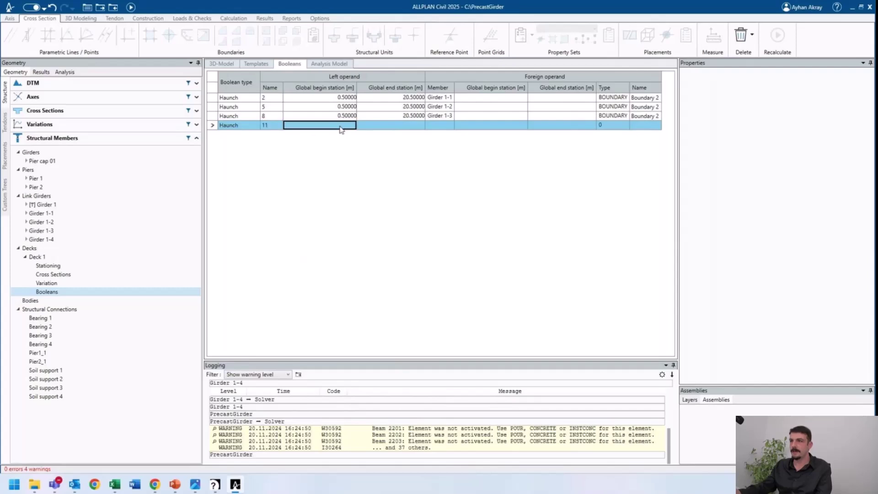
click(345, 126)
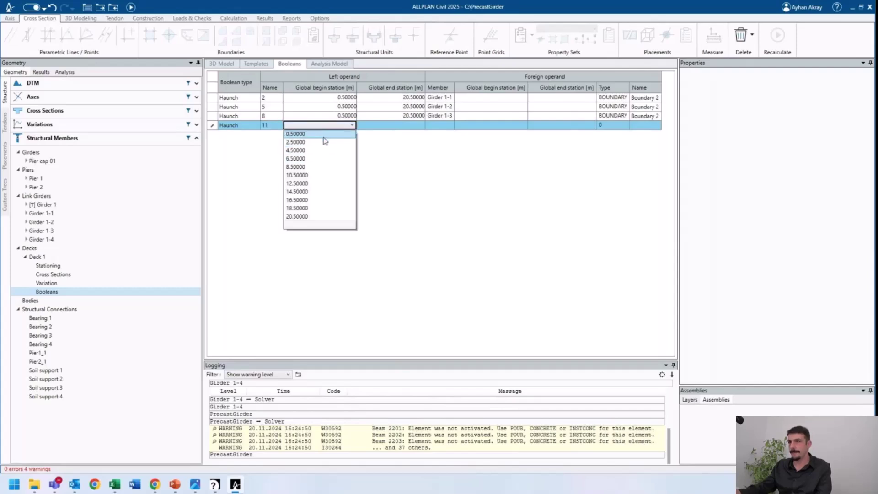
click(325, 134)
click(397, 127)
click(397, 127)
click(379, 216)
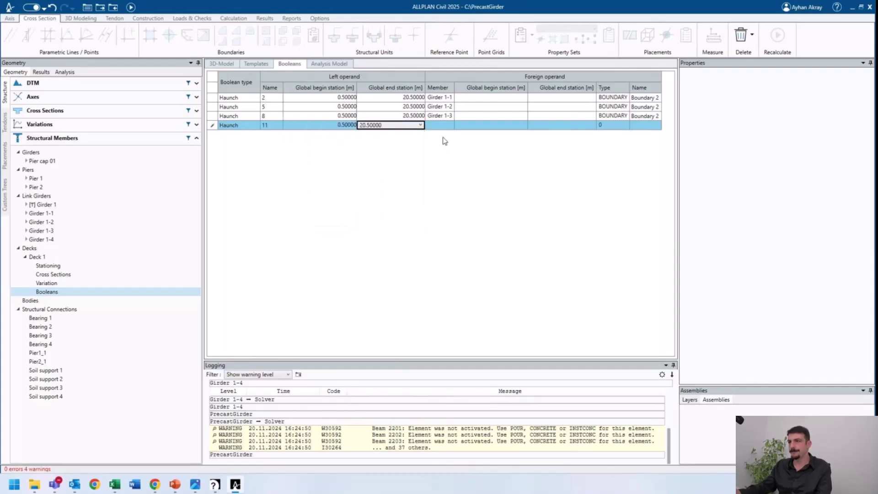
- Set the foreign operand of the unit 11 haunch to Girder 1-4 with type BOUNDARY and name Boundary 2
click(441, 128)
click(442, 128)
click(452, 161)
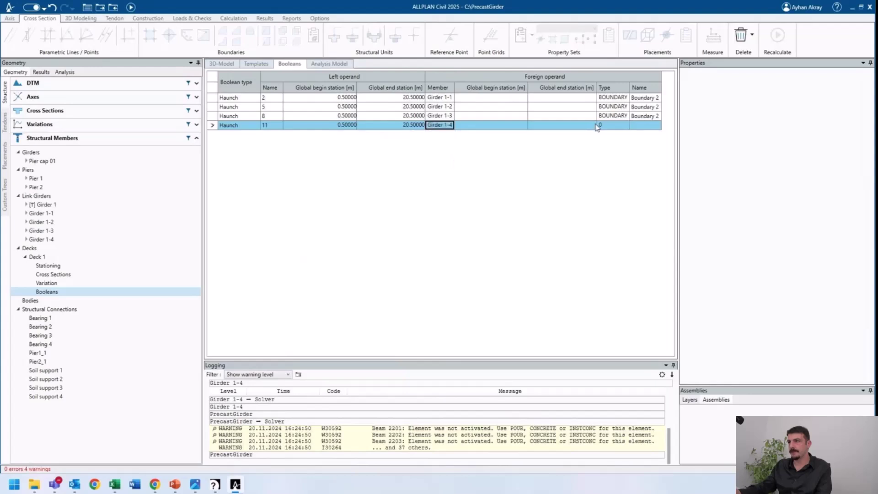
click(615, 126)
click(610, 136)
click(642, 127)
click(644, 116)
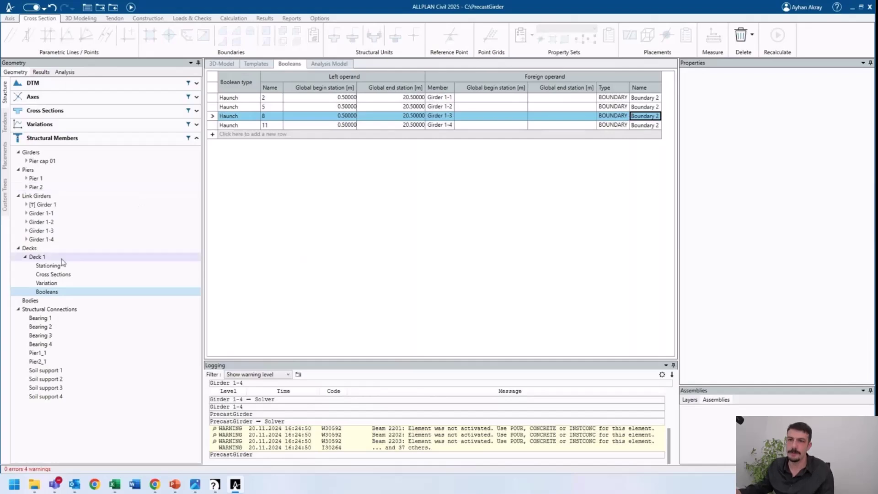
- Examine the Deck cross section's structural units 2, 5, 8 and 11 and the boundary assigned to each
click(45, 112)
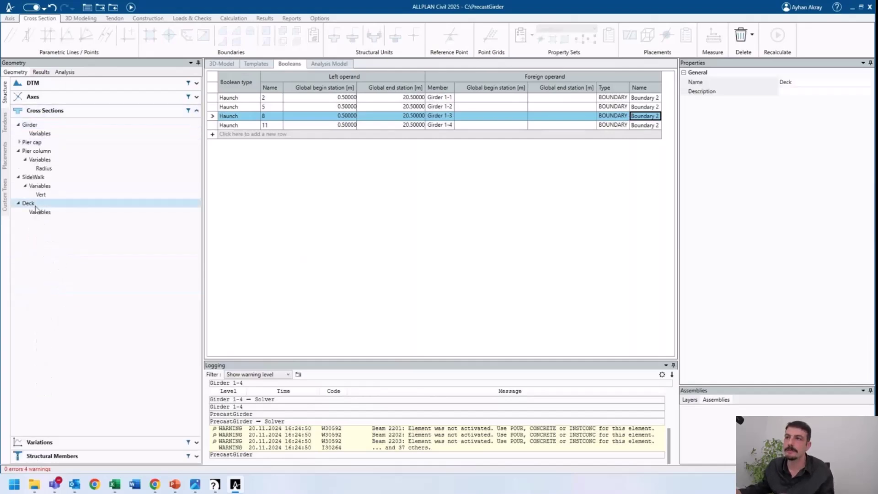
click(29, 203)
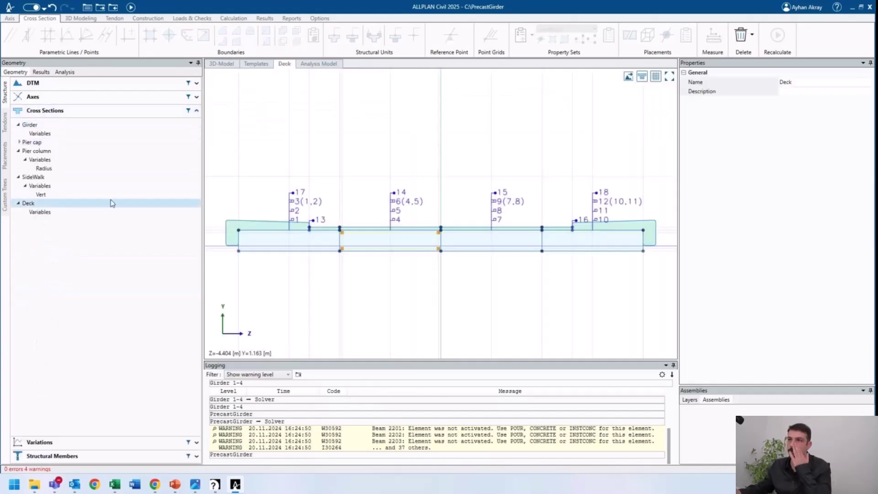
click(274, 244)
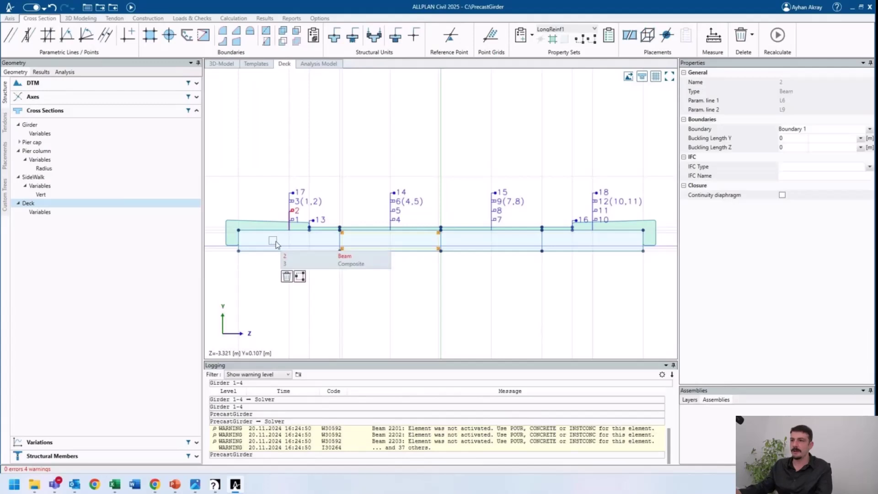
click(365, 242)
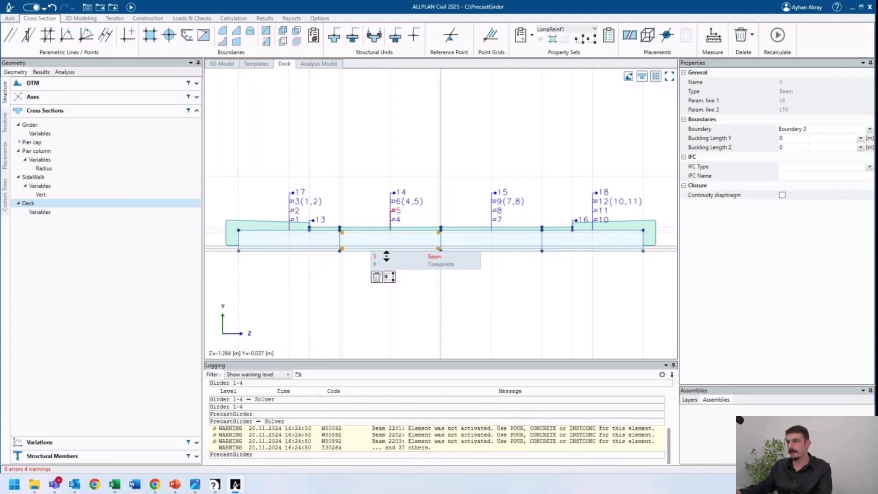
click(469, 243)
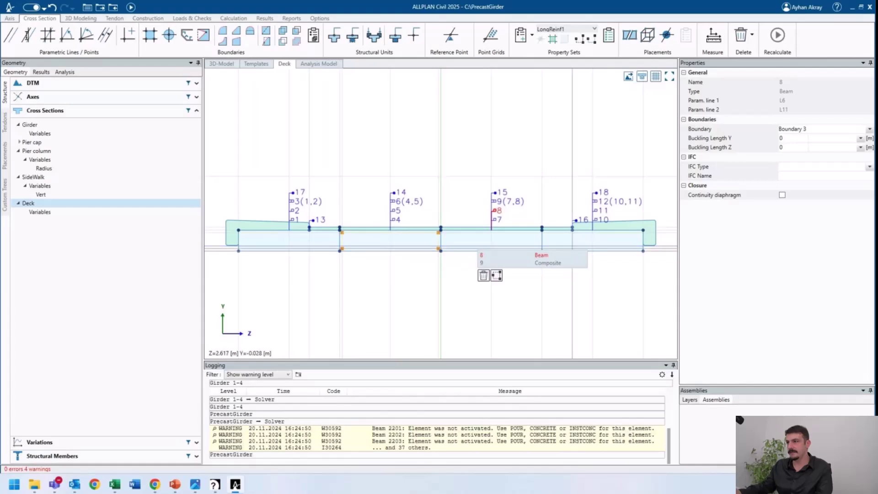
click(604, 243)
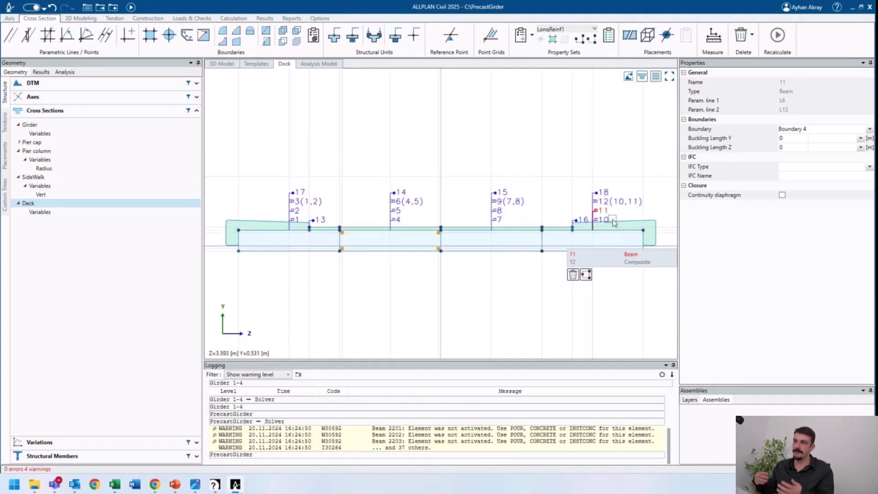
click(505, 136)
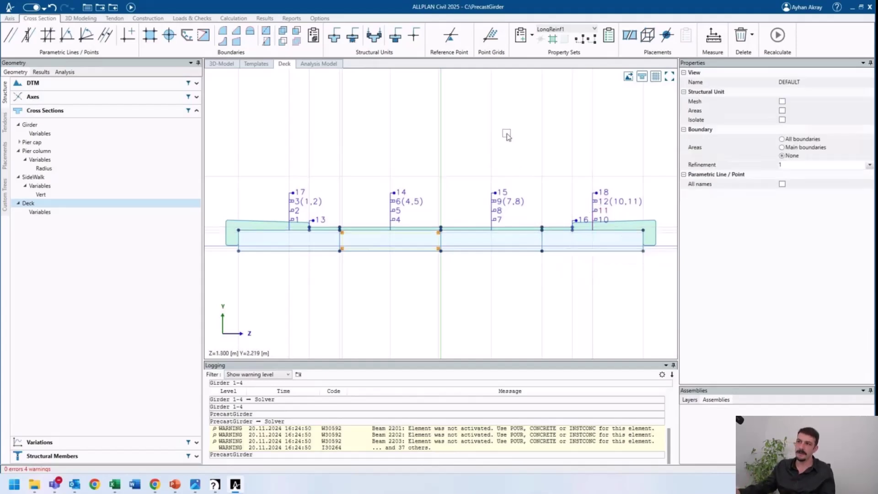
click(62, 112)
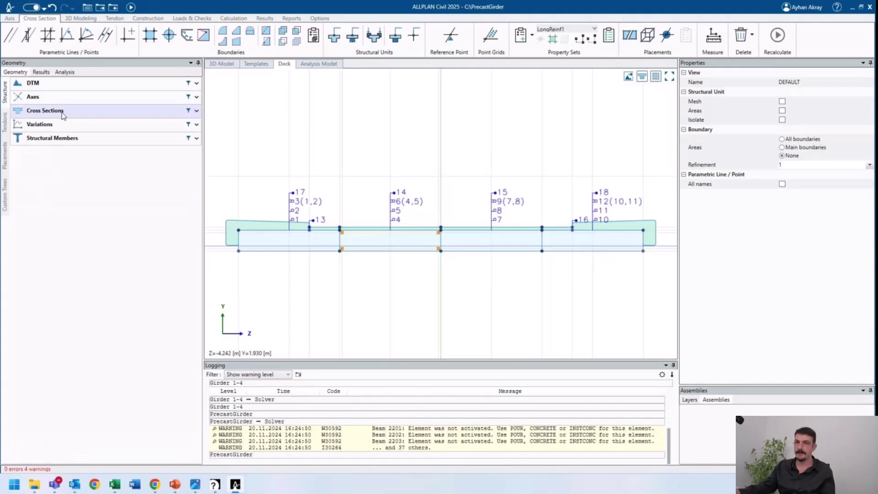
- Add a Concrete Composite task after INSTCONC in the OnSite construction stage Span 1
click(57, 138)
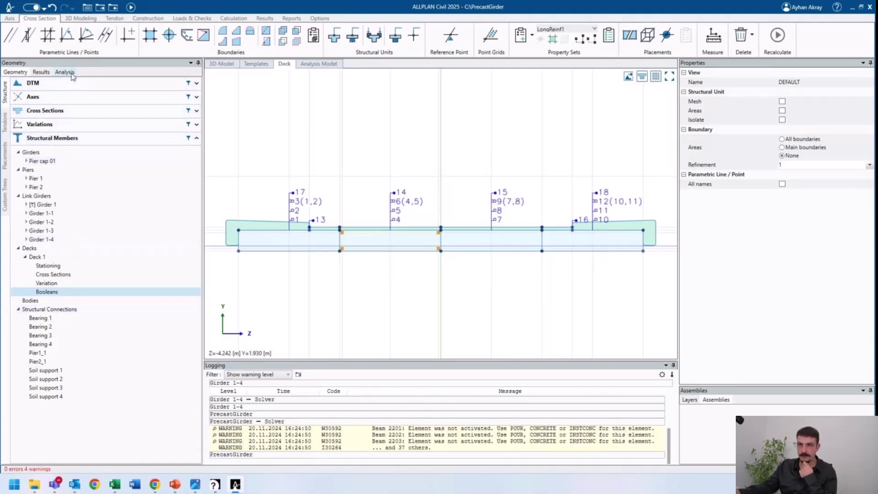
click(65, 73)
click(47, 142)
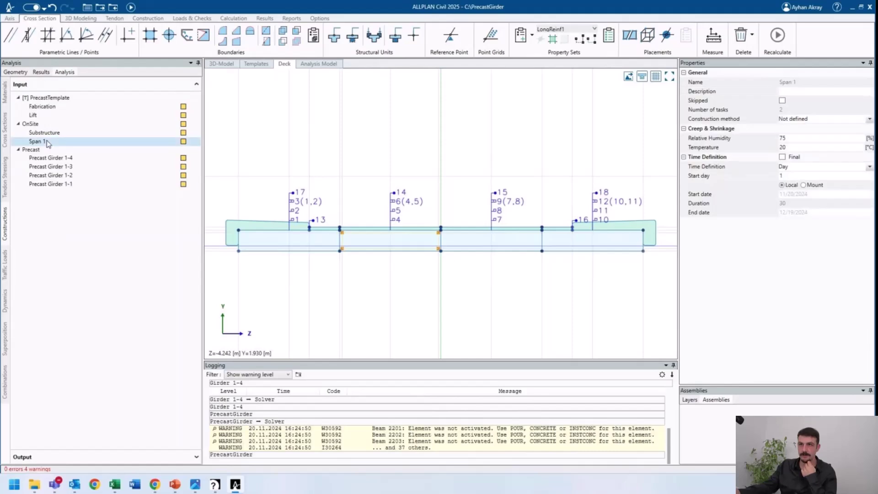
double_click(47, 142)
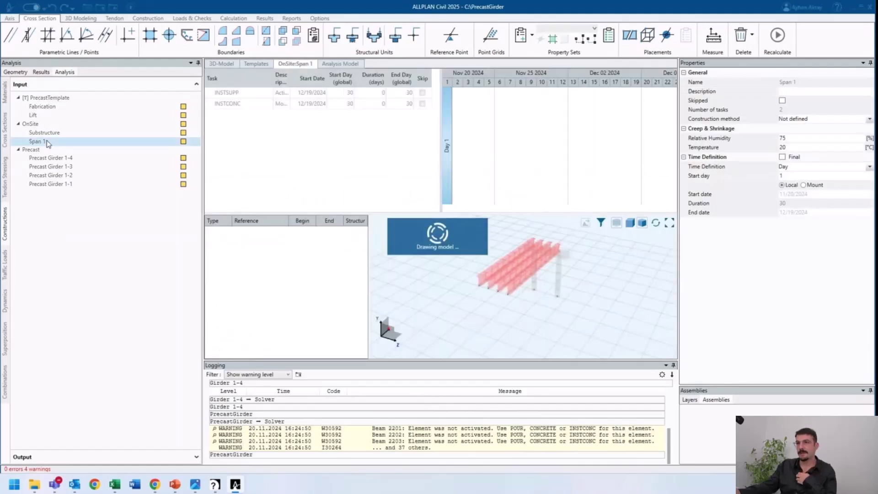
click(227, 104)
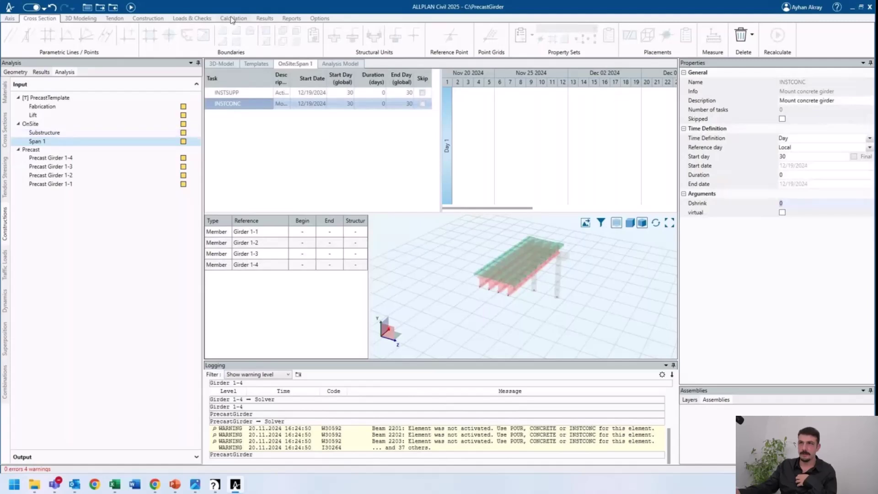
click(147, 19)
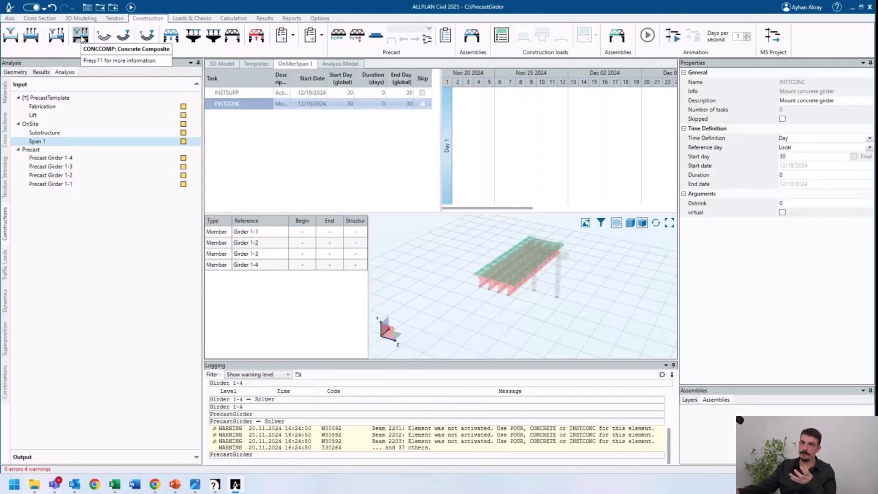
click(81, 37)
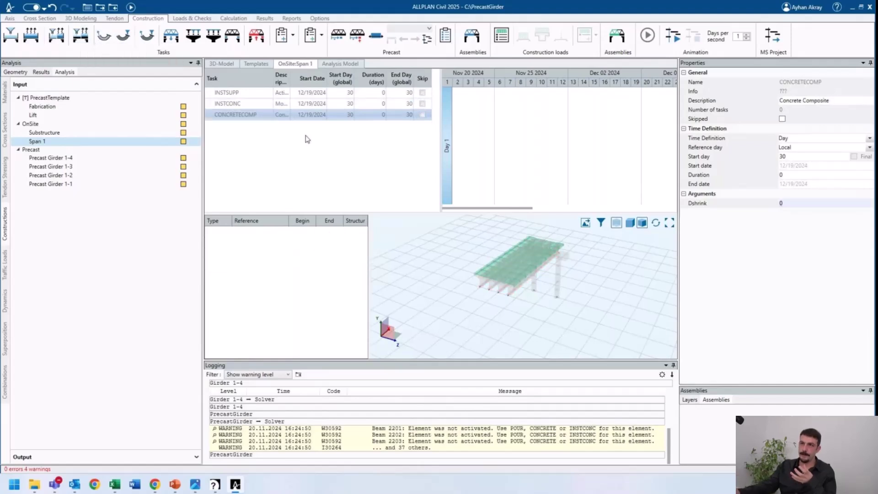
- Set the Concrete Composite task's start day to 40 and its duration to 5 days
click(376, 105)
click(372, 117)
click(708, 157)
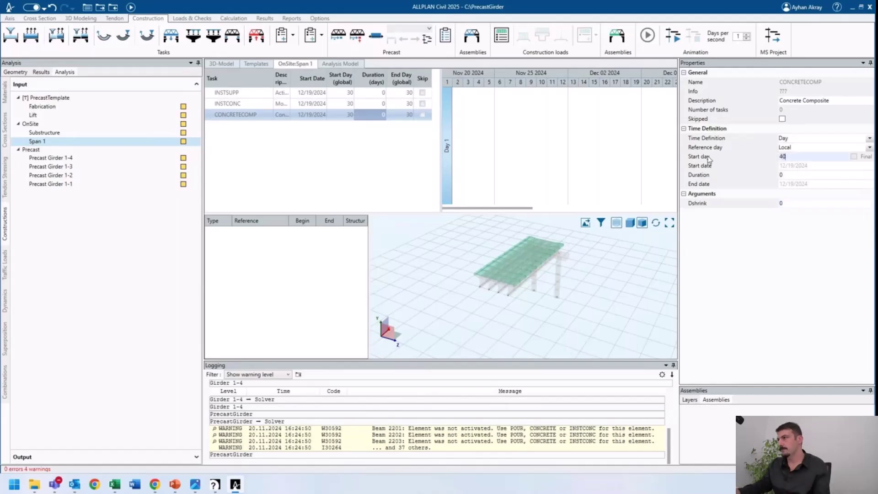
text(40)
key(Return)
click(719, 176)
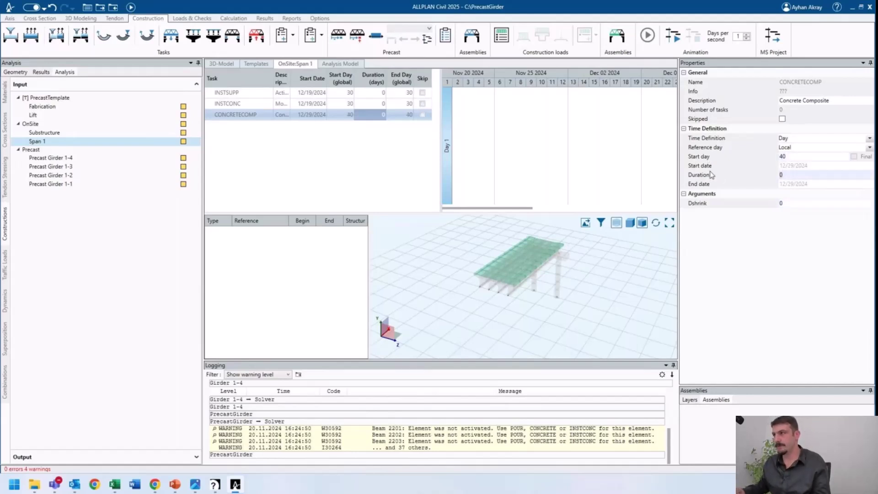
text(5)
key(Return)
- Assign Deck 1's beam structural unit 2 to the Concrete Composite task over its full length
right_click(285, 239)
click(308, 245)
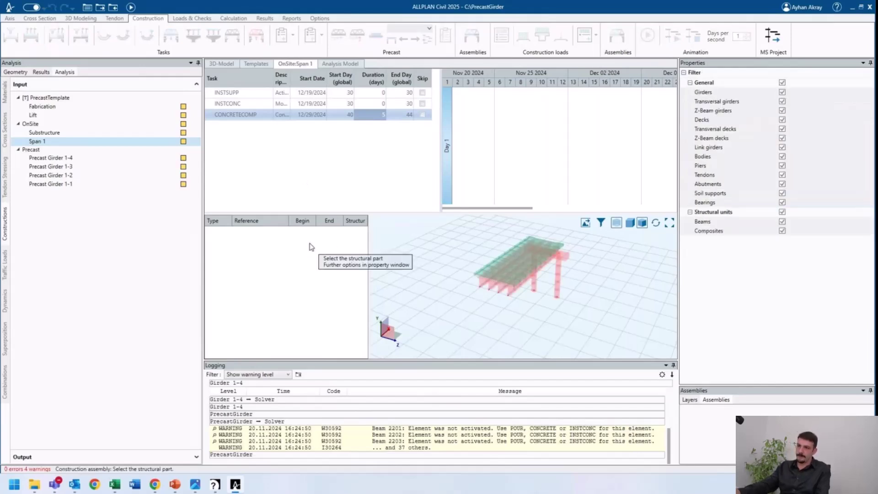
scroll(483, 273, up, 3)
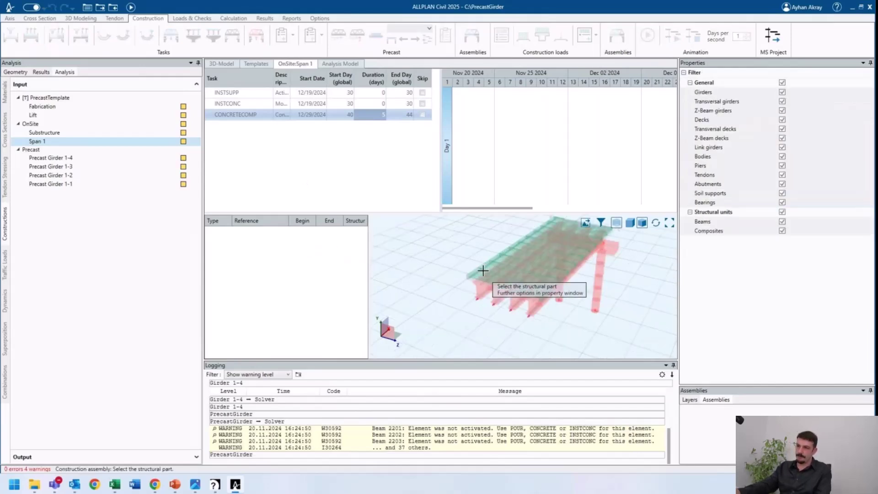
scroll(483, 273, up, 2)
click(476, 286)
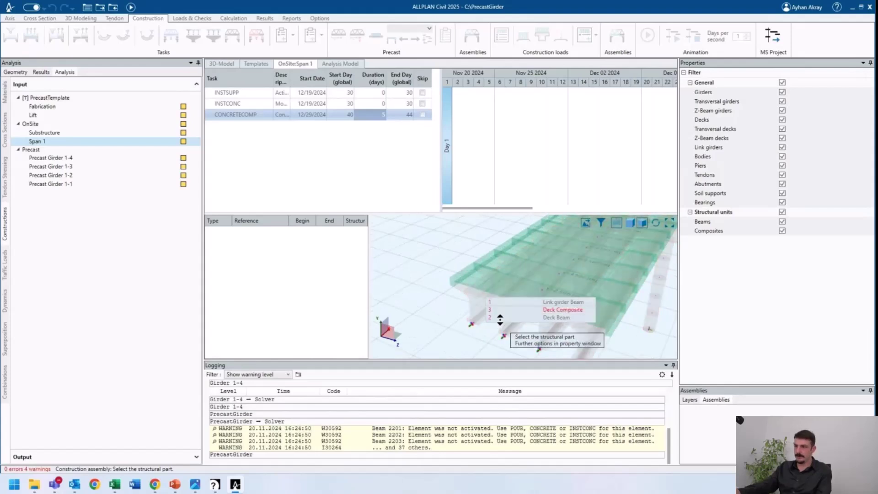
click(500, 318)
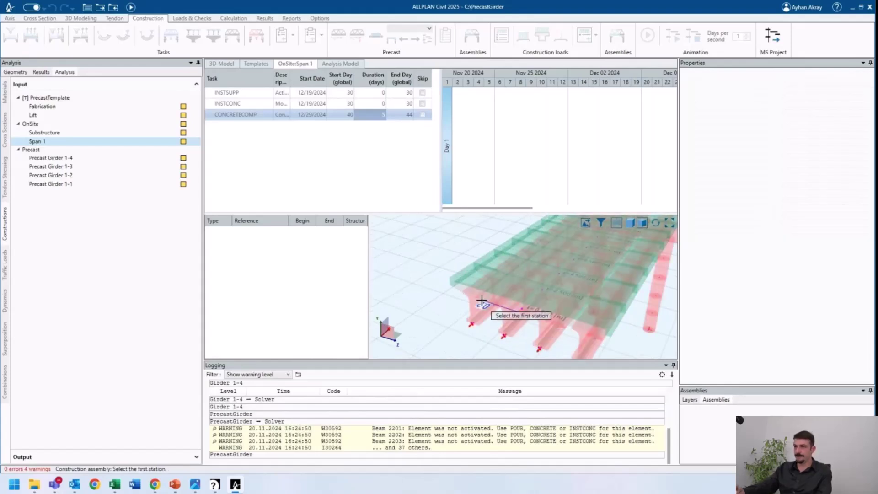
click(482, 302)
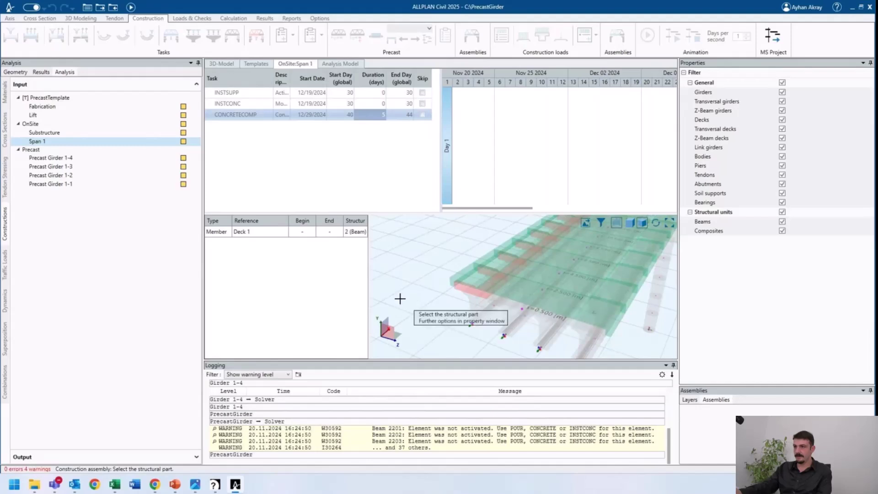
- Add Deck 1's beam structural units 5, 8 and 11 to the Concrete Composite task
click(504, 299)
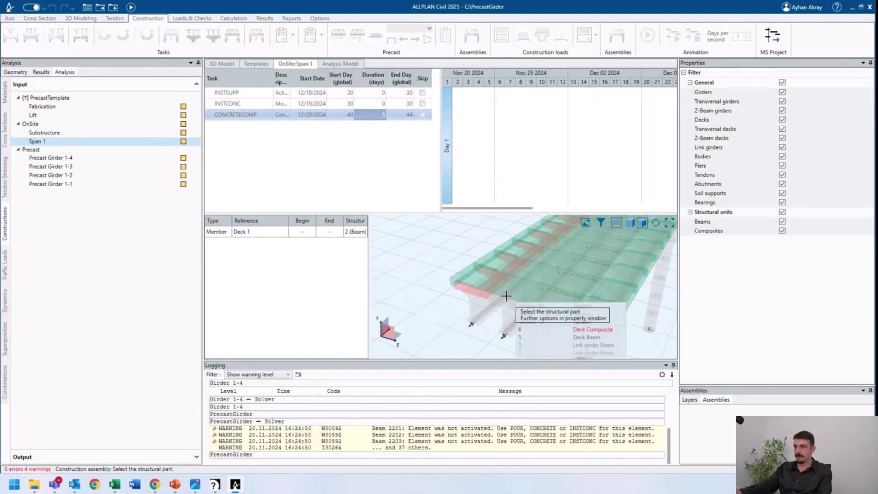
click(543, 336)
click(528, 293)
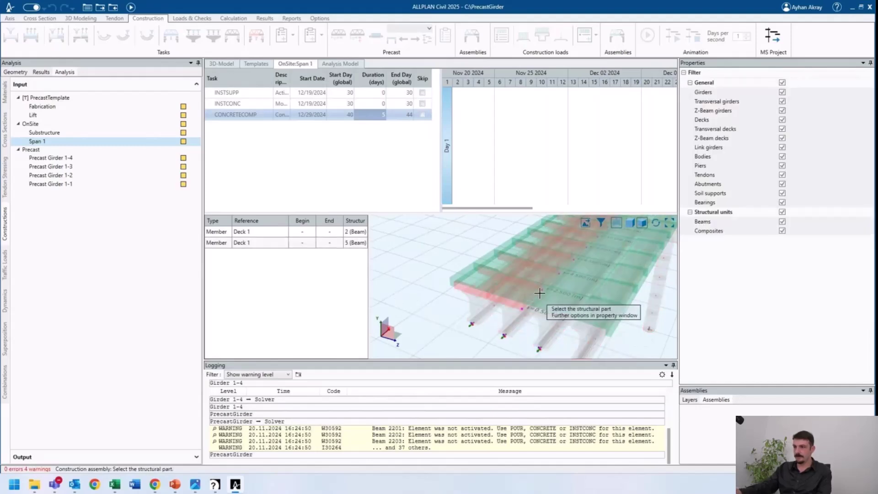
click(558, 323)
click(560, 327)
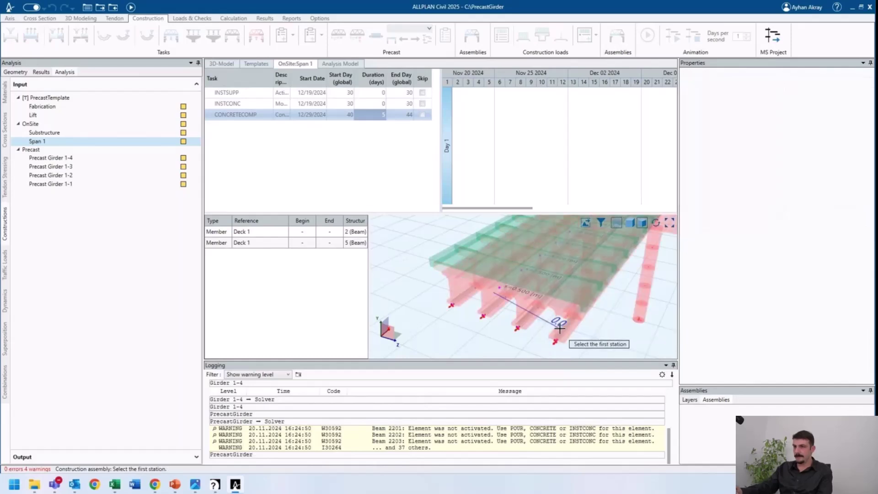
click(589, 323)
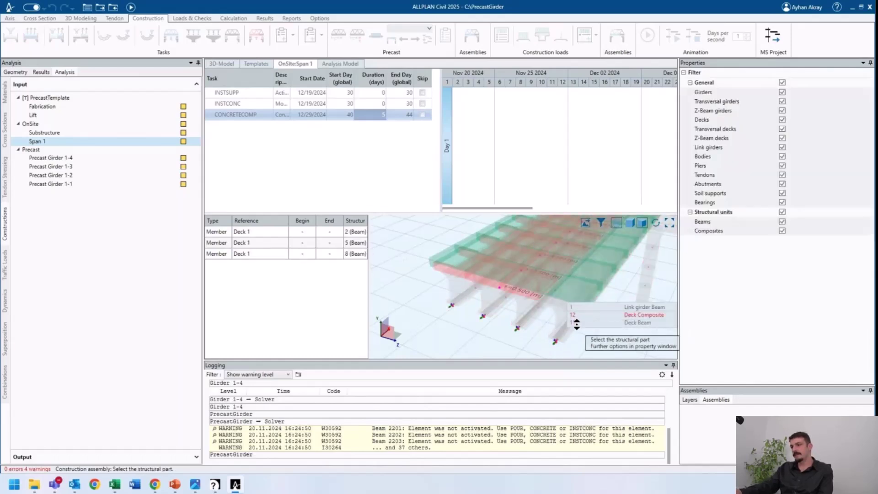
click(576, 324)
click(576, 324)
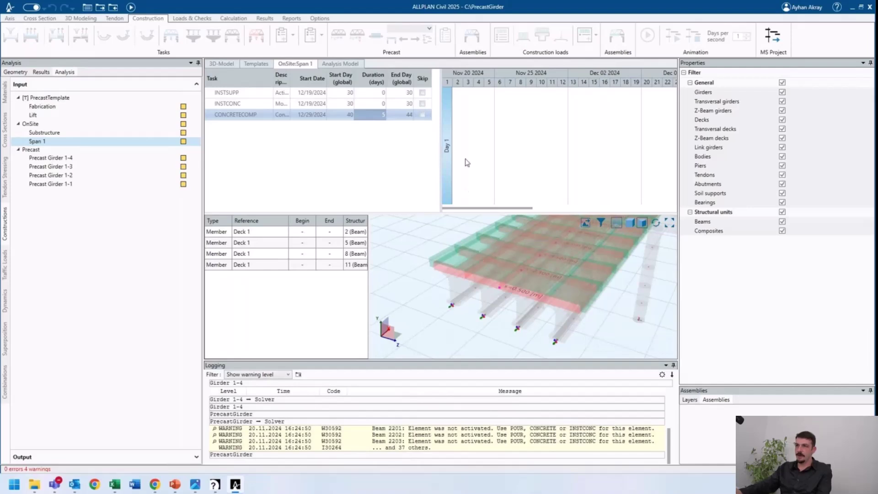
- Recalculate the model with the latest changes and view the resulting analysis model of the deck and girders
drag(440, 151, 452, 151)
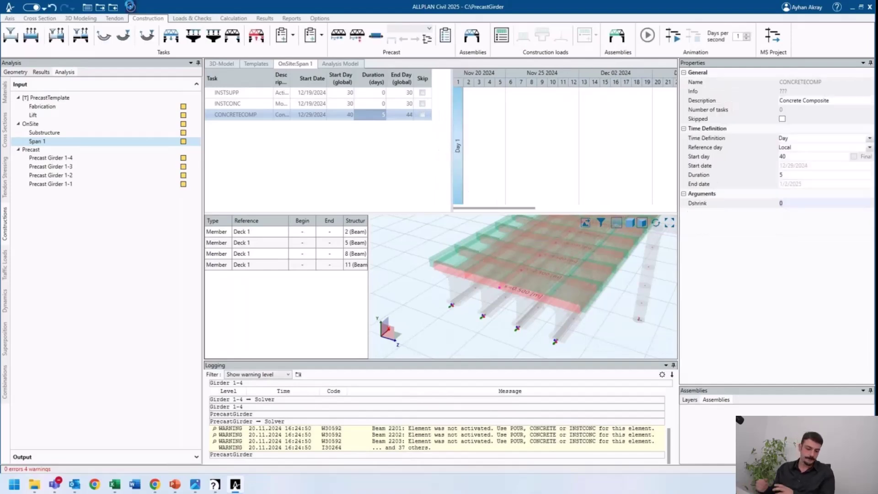
click(130, 6)
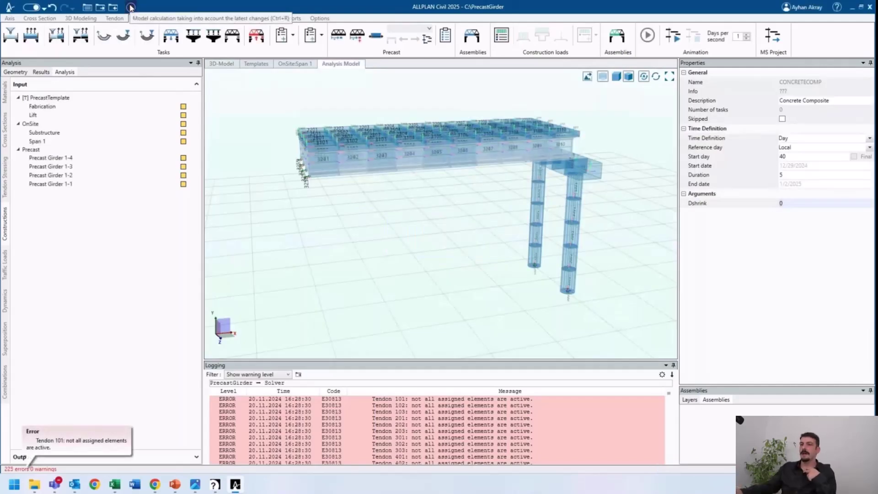
click(15, 71)
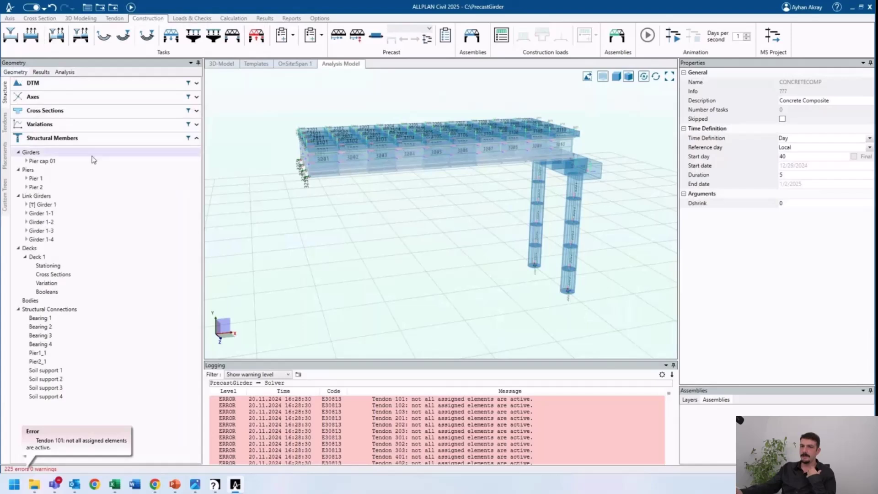
middle_drag(306, 196, 326, 209)
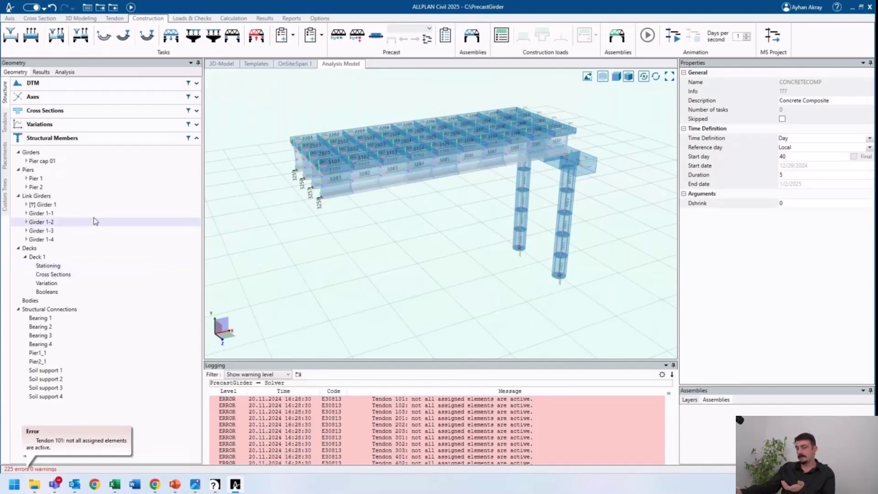
- Turn off As Beam for all stations from 0.000 to 1.000 in the template Girder 1's stationing
click(46, 205)
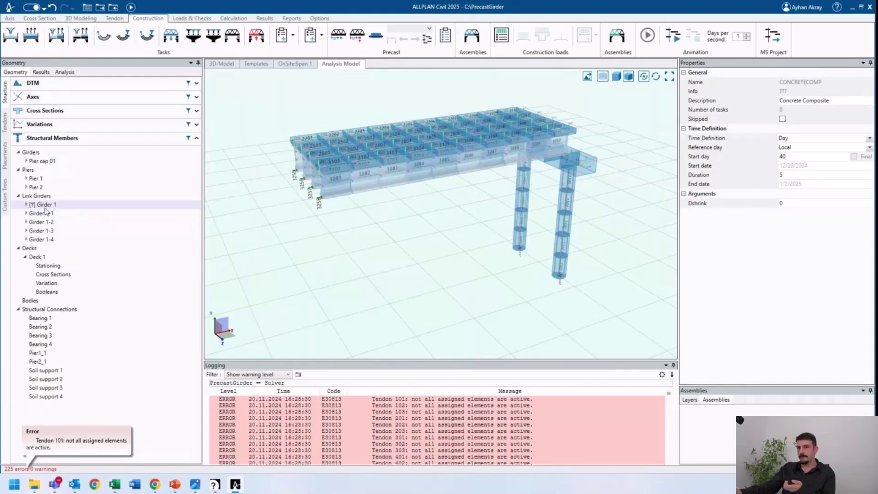
click(27, 205)
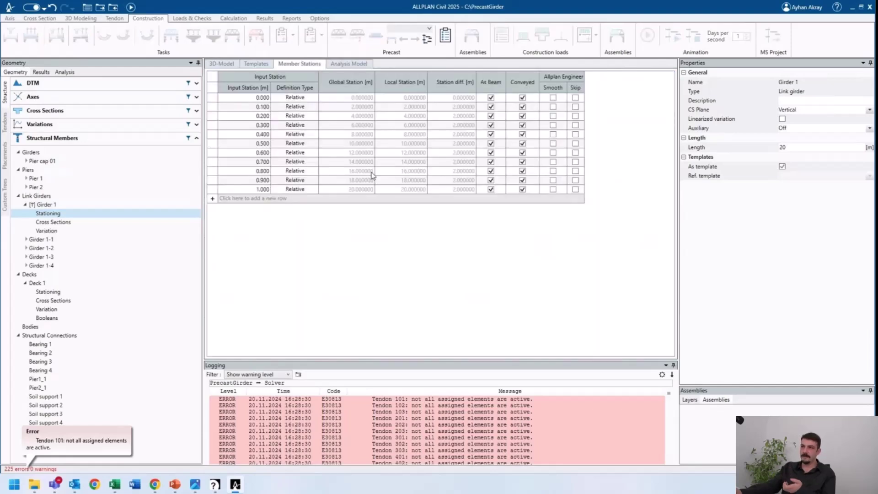
click(491, 98)
click(492, 107)
click(491, 117)
click(491, 125)
click(491, 134)
click(492, 143)
click(492, 152)
click(491, 161)
click(491, 171)
click(491, 180)
click(491, 189)
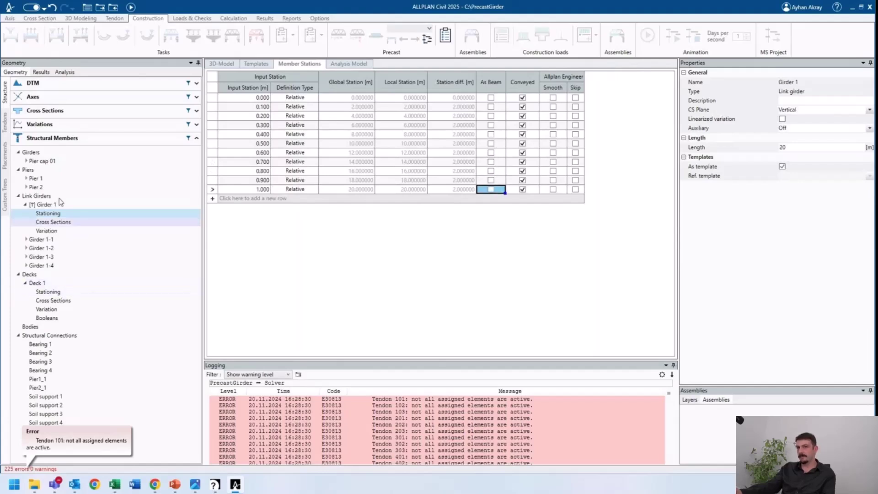
click(61, 139)
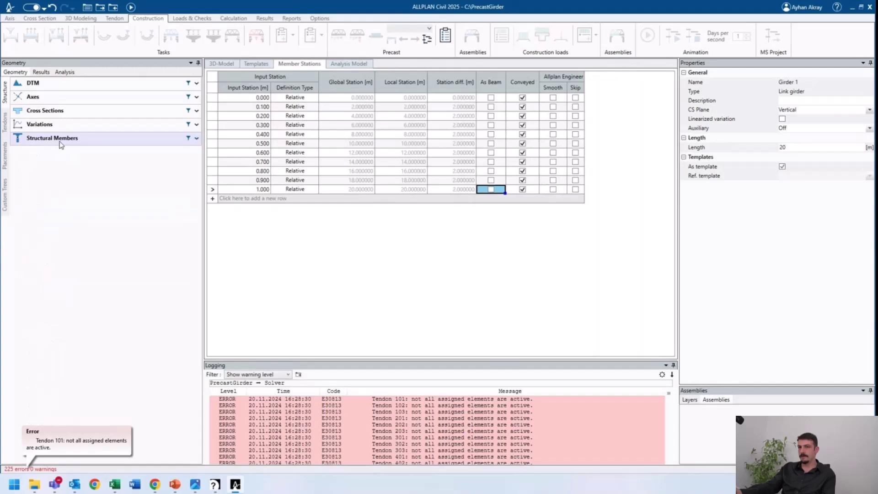
click(61, 143)
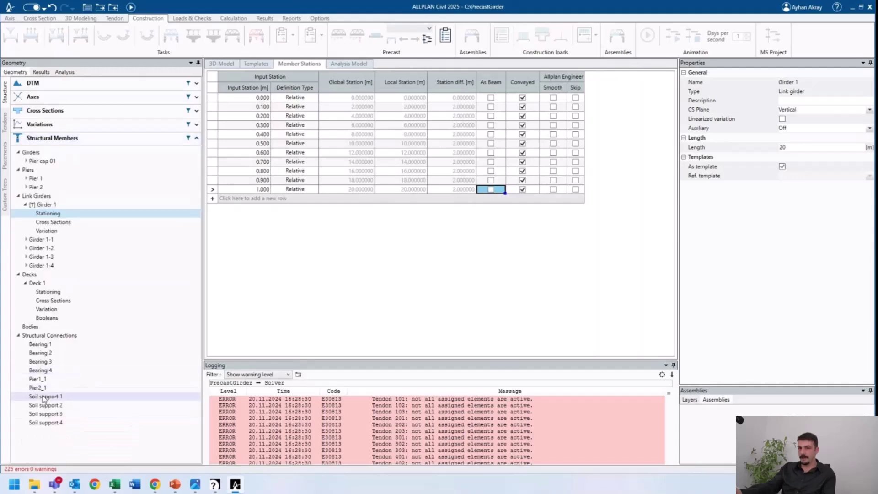
- Connect Bearing 1's Rigid Connection 2 to Deck 1 at station 20.500 with structural unit 1
click(46, 348)
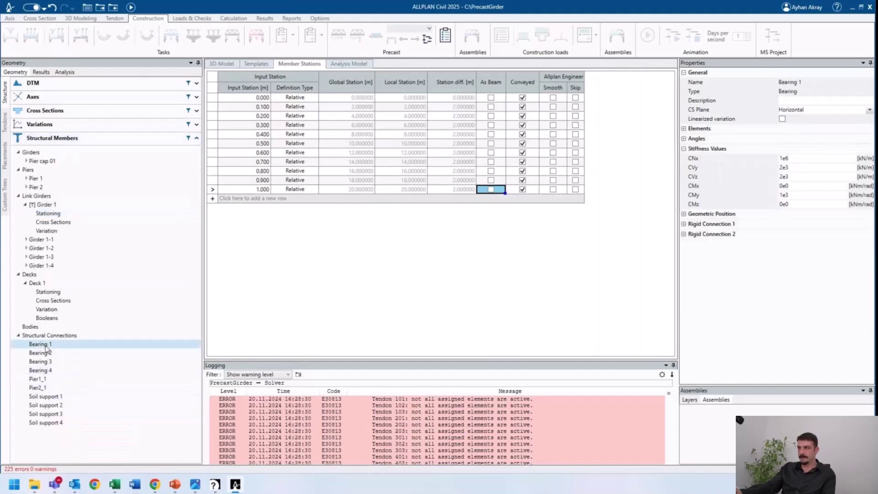
click(684, 234)
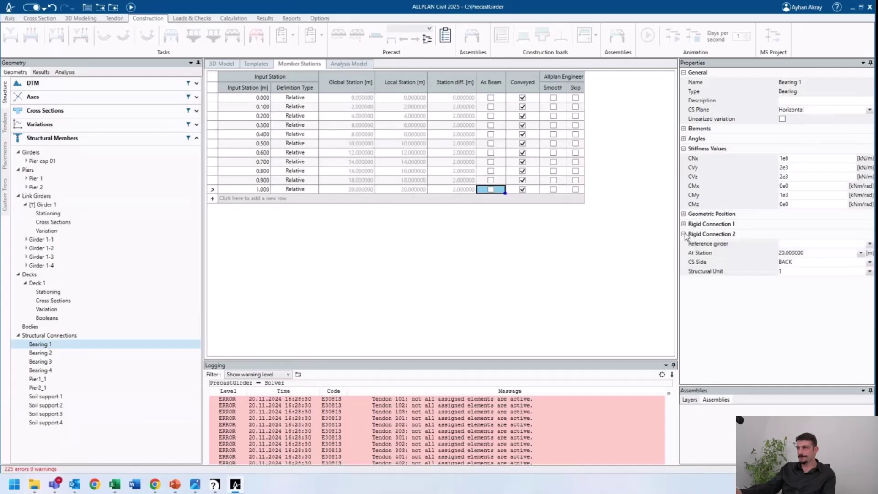
click(806, 245)
click(808, 277)
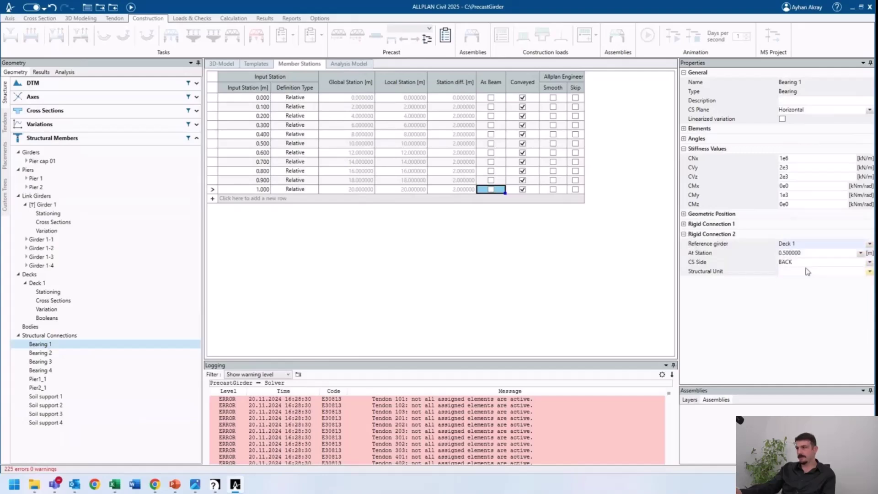
click(811, 254)
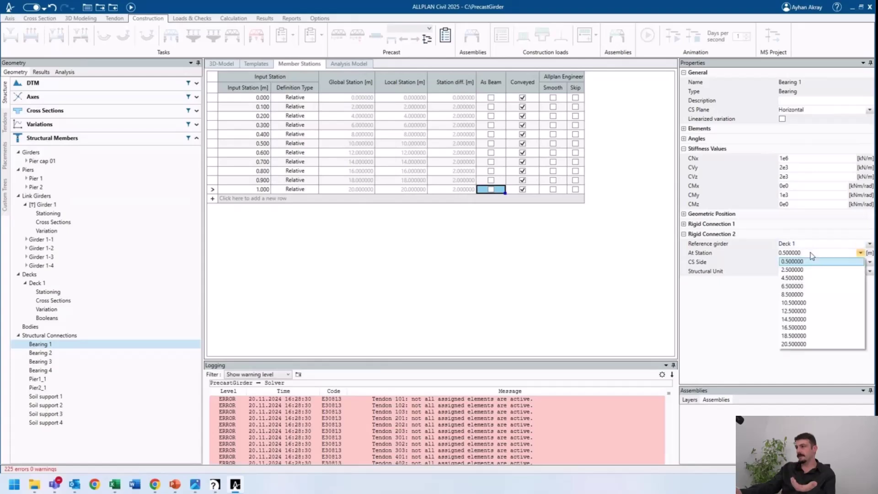
click(798, 344)
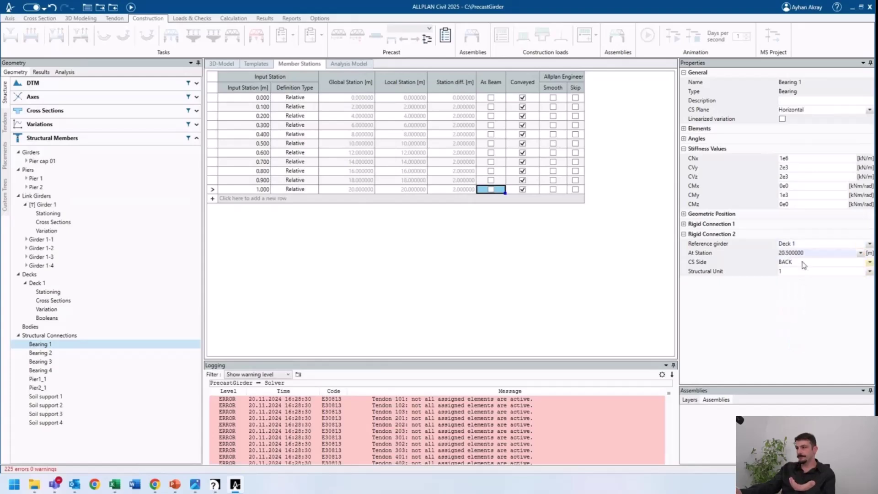
click(797, 273)
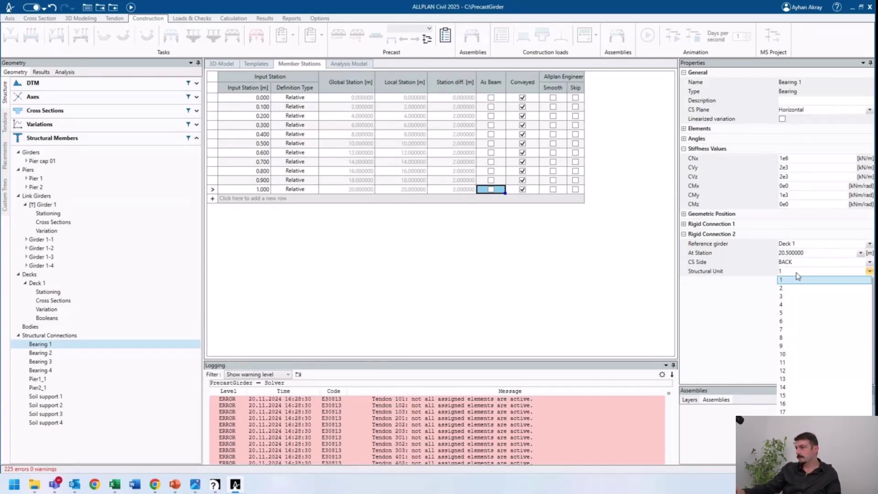
click(797, 270)
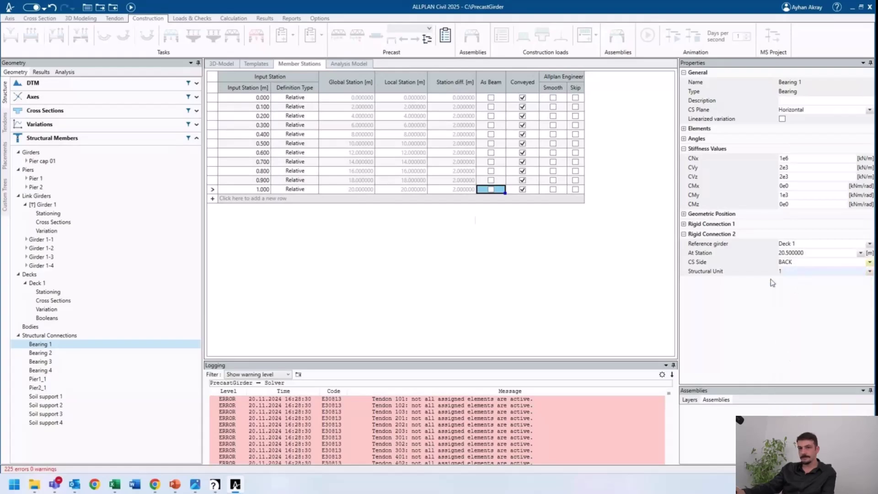
- Change the structural unit in Bearing 1's Rigid Connection 2 to 2
click(40, 352)
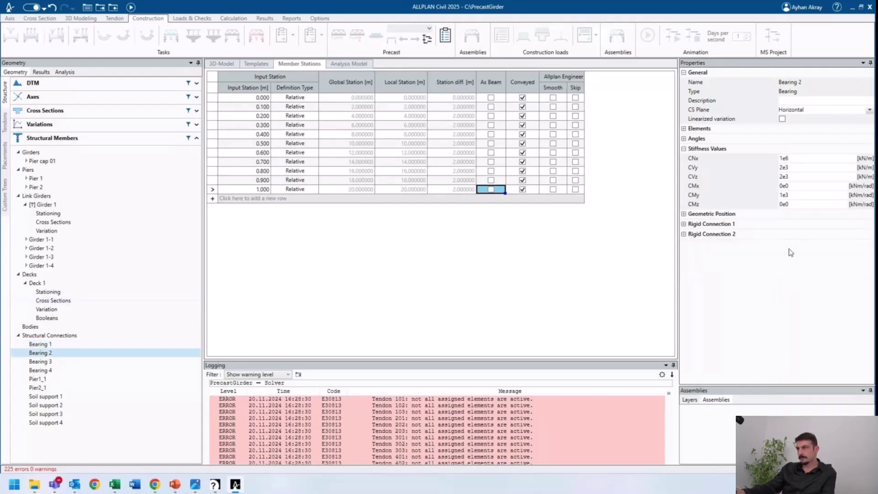
click(685, 235)
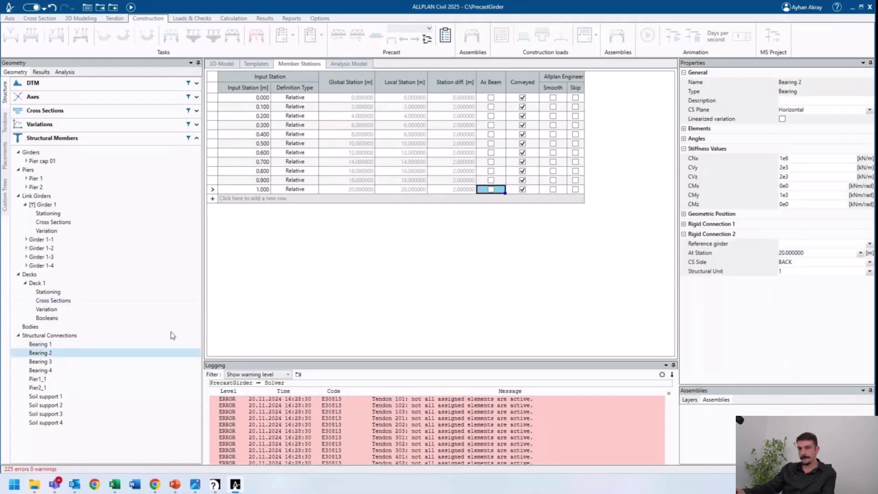
click(94, 344)
click(683, 235)
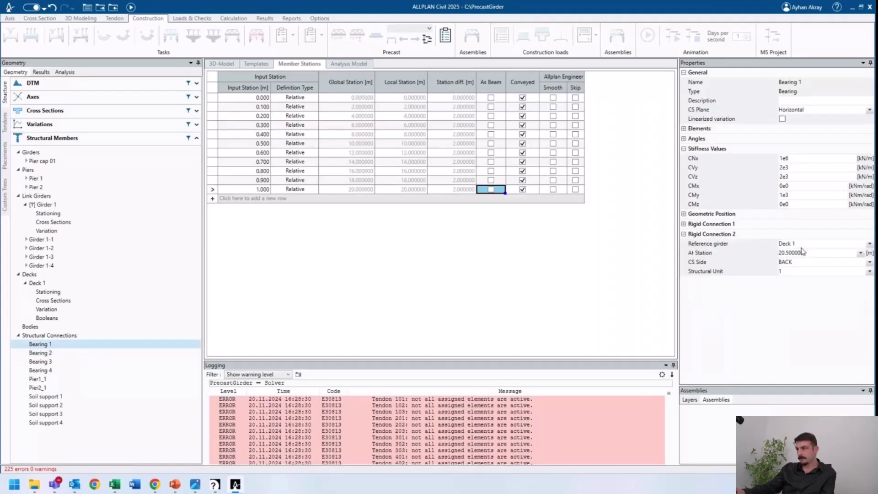
click(814, 274)
click(804, 289)
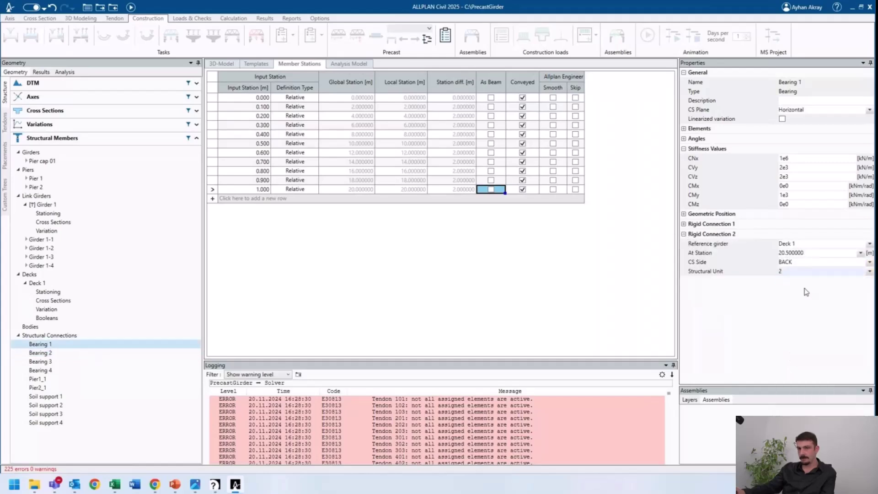
- Connect Bearing 2's Rigid Connection 2 to Deck 1 at station 20.500 with structural unit 5
click(67, 355)
click(684, 235)
click(814, 244)
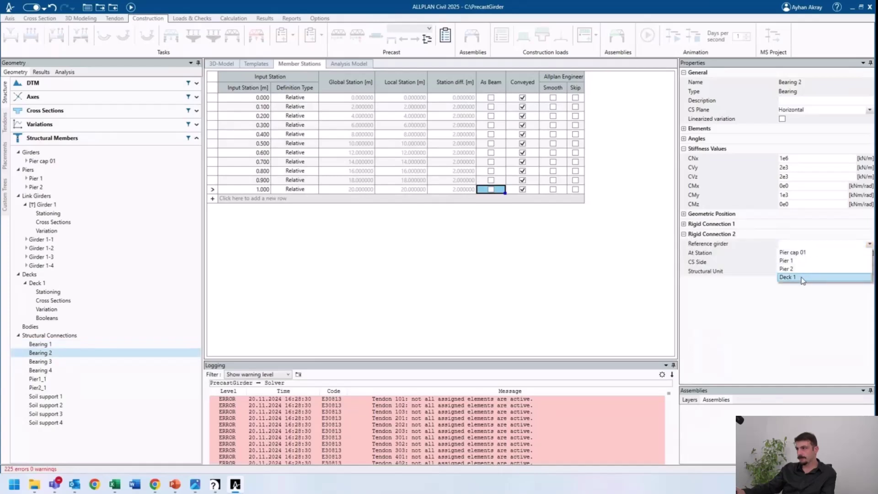
click(802, 278)
click(803, 253)
click(794, 323)
click(798, 263)
click(795, 271)
click(794, 271)
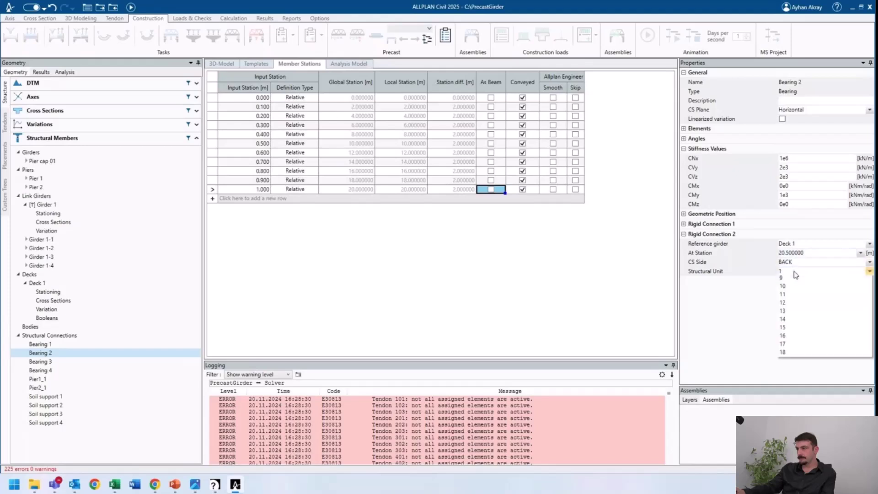
click(40, 361)
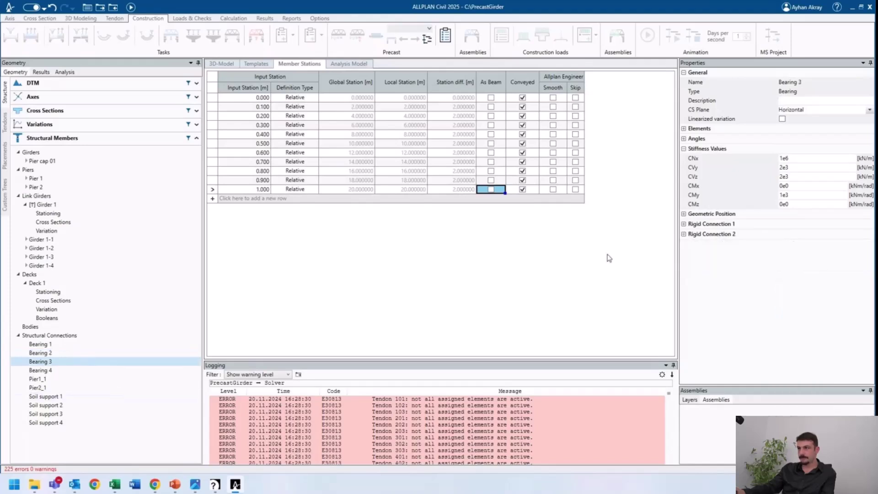
click(684, 233)
click(805, 244)
- Review Bearing 1's Rigid Connection 2 settings and check the bearing's position under the girders in the 3D model
click(55, 348)
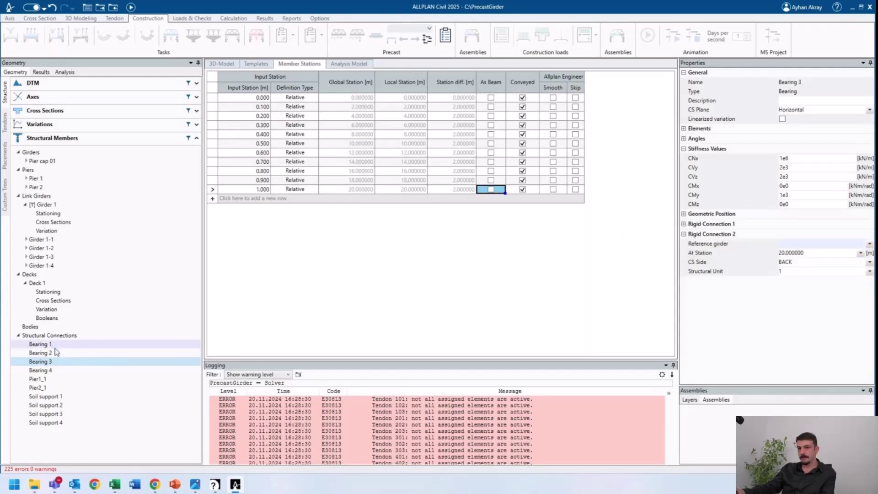
click(53, 345)
click(684, 235)
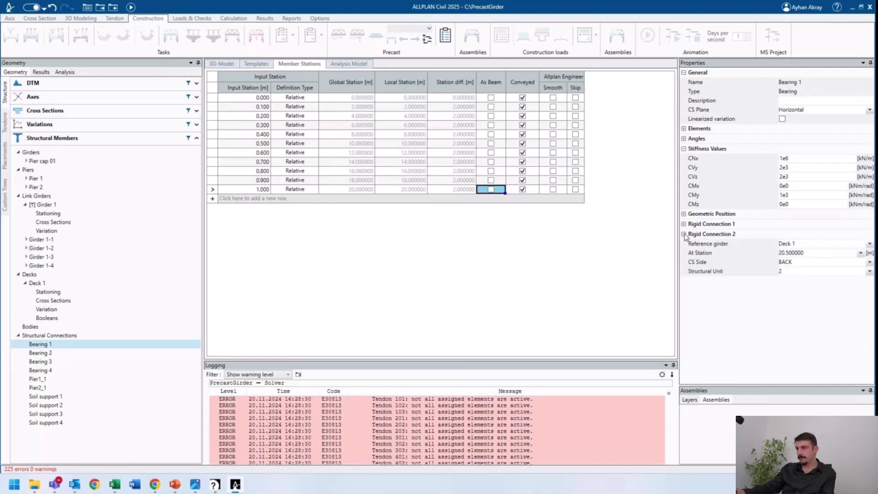
click(795, 243)
click(786, 277)
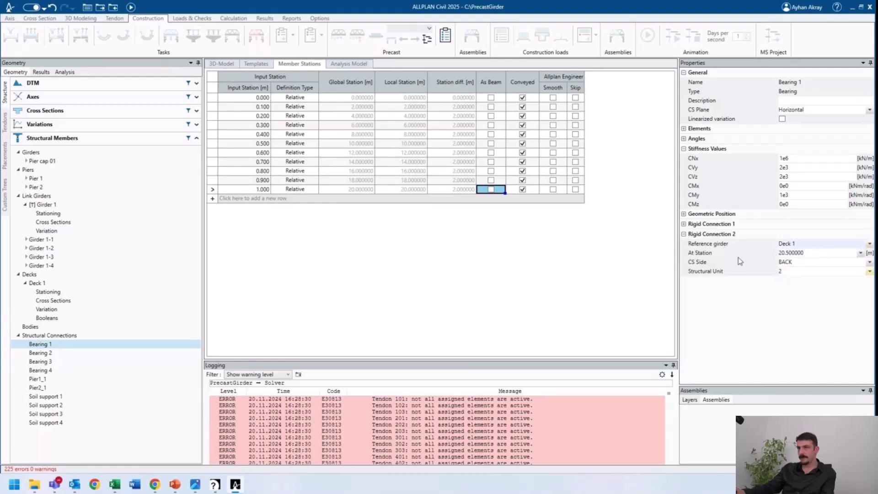
click(222, 64)
middle_drag(479, 223, 560, 252)
middle_drag(471, 184, 313, 82)
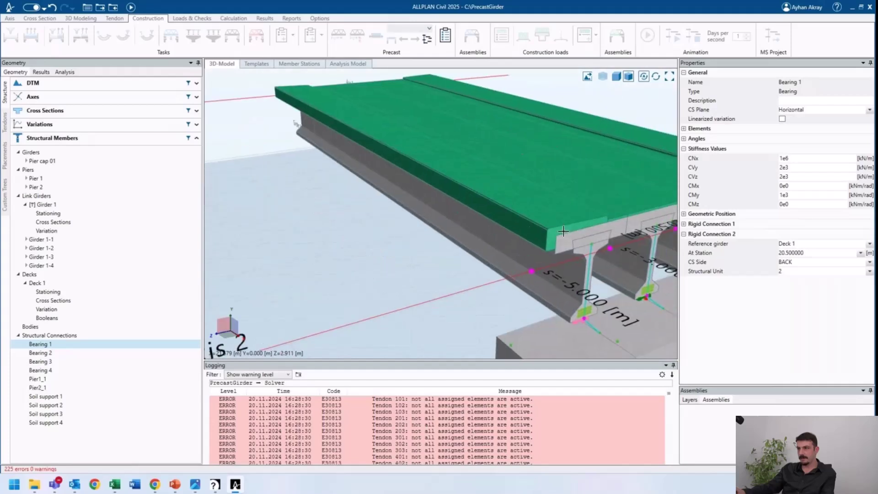
scroll(427, 236, down, 3)
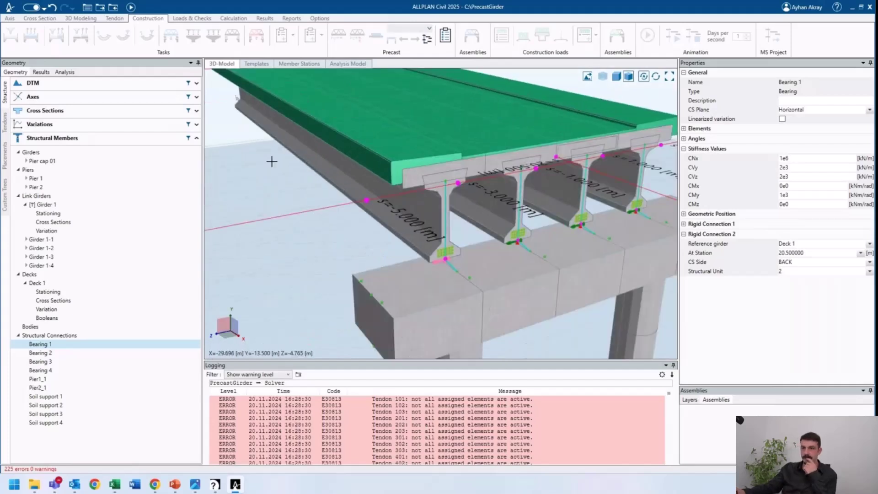
- Examine the structural unit numbering across the Deck cross section to match the units with the bearings
click(63, 345)
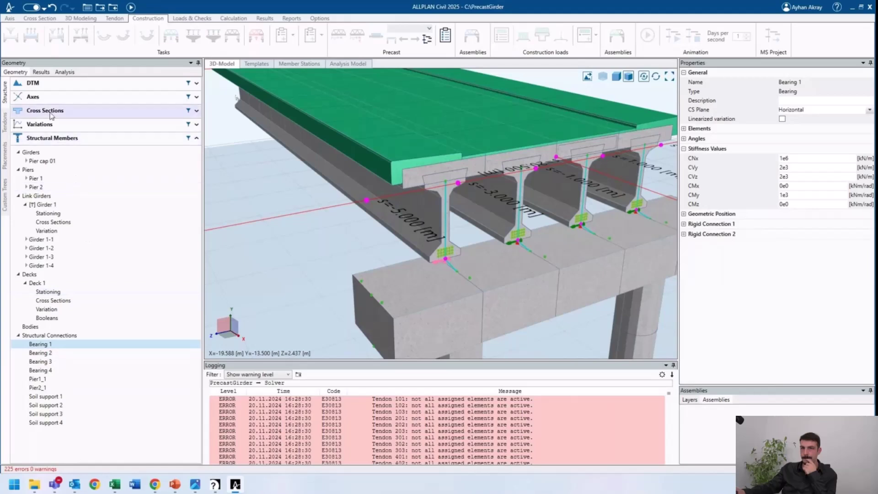
click(34, 97)
click(36, 97)
click(44, 111)
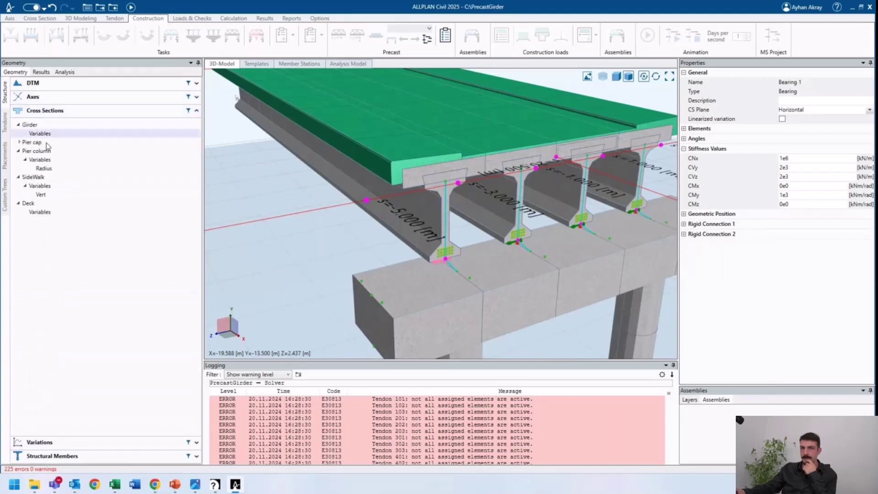
click(29, 203)
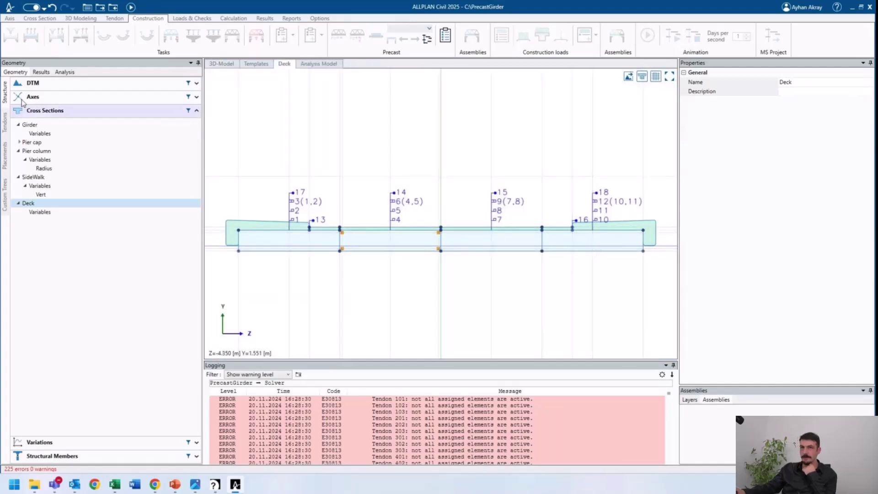
- Set the structural unit of Bearing 1's Rigid Connection 2 to 11
click(46, 138)
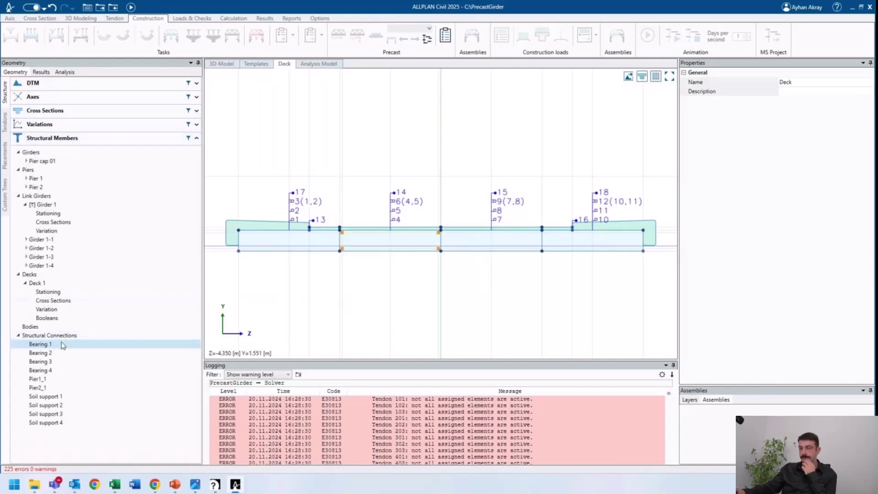
click(59, 346)
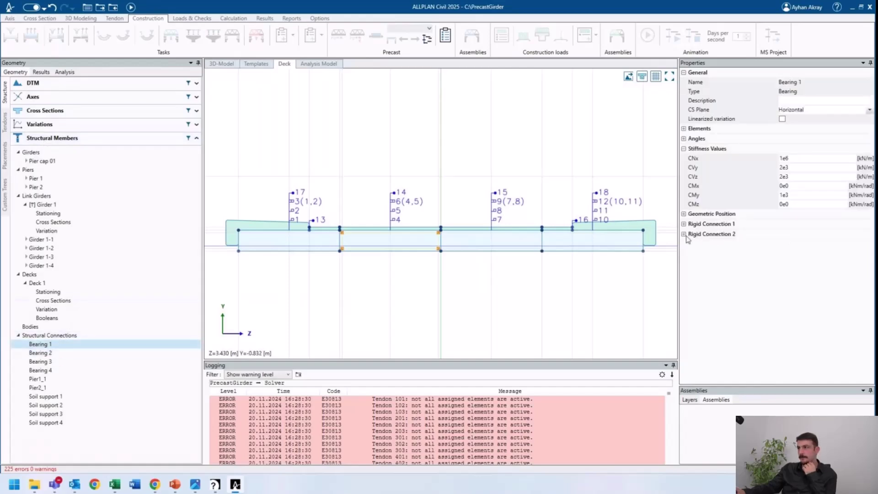
click(683, 233)
click(809, 273)
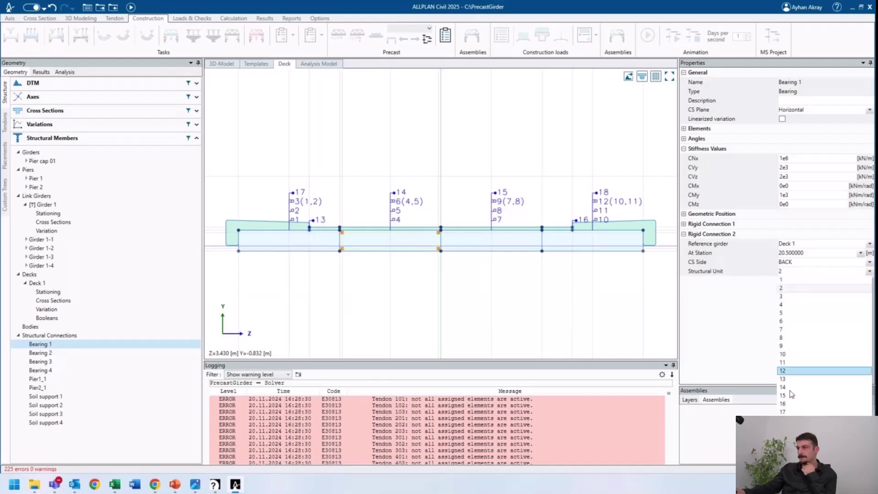
click(788, 362)
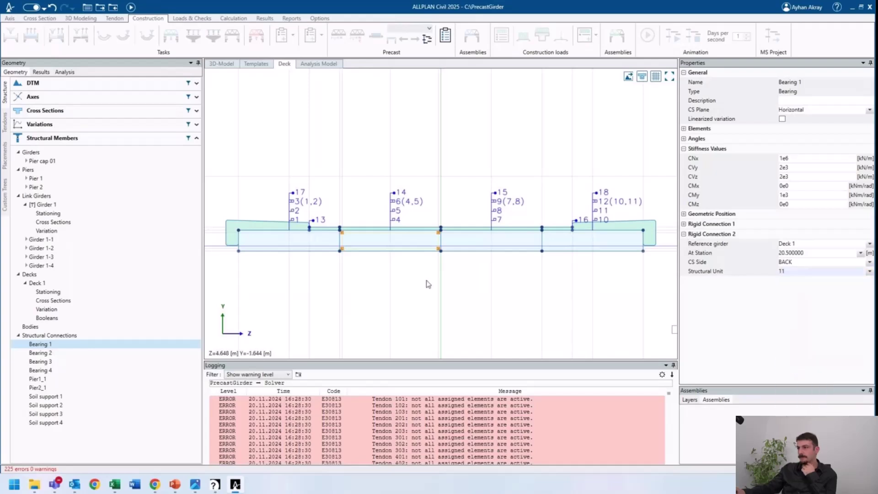
- Set the structural unit of Bearing 2's Rigid Connection 2 to 8
click(68, 353)
click(683, 234)
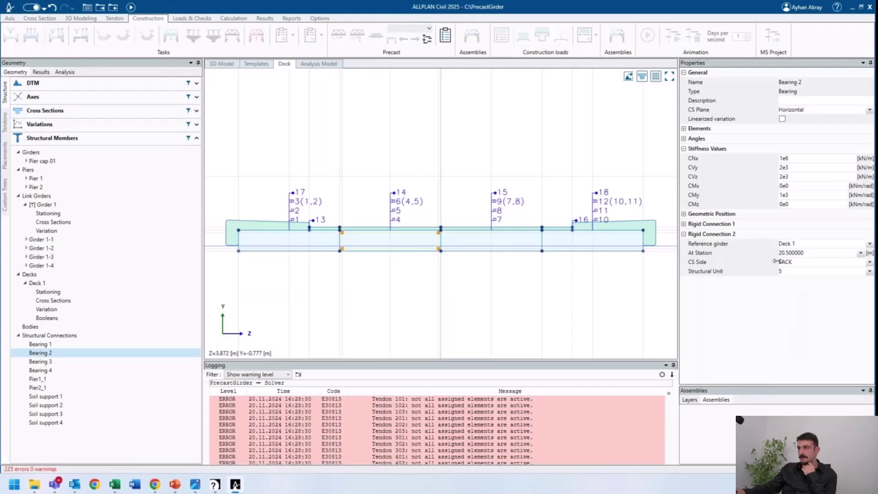
click(808, 271)
click(788, 340)
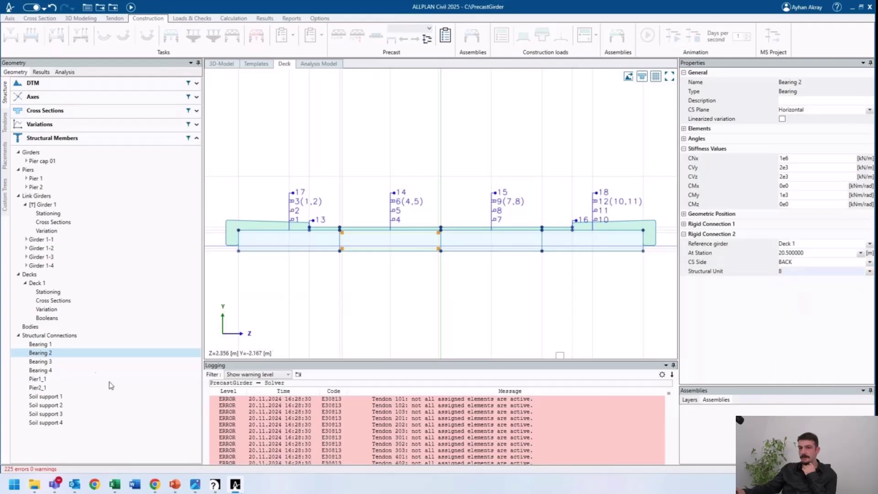
- Connect Bearing 3's Rigid Connection 2 to Deck 1 at station 20.500 with structural unit 5
click(86, 362)
click(684, 234)
click(814, 243)
click(803, 273)
click(809, 256)
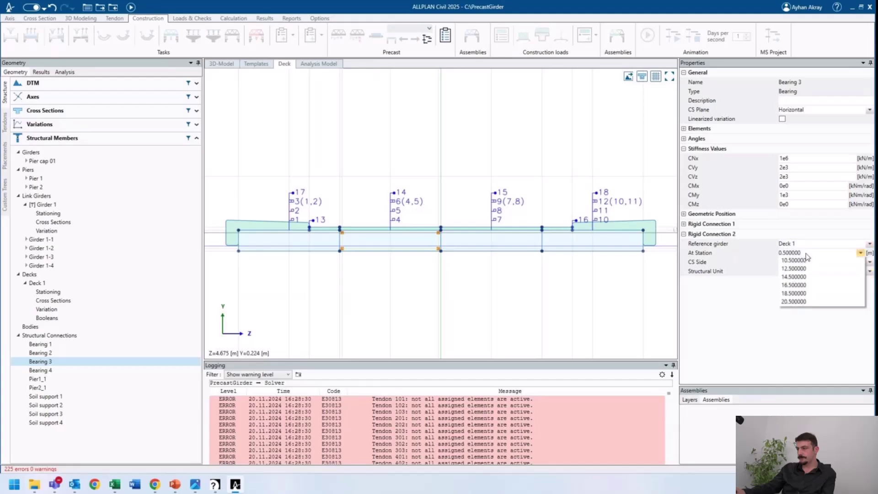
click(808, 343)
click(807, 273)
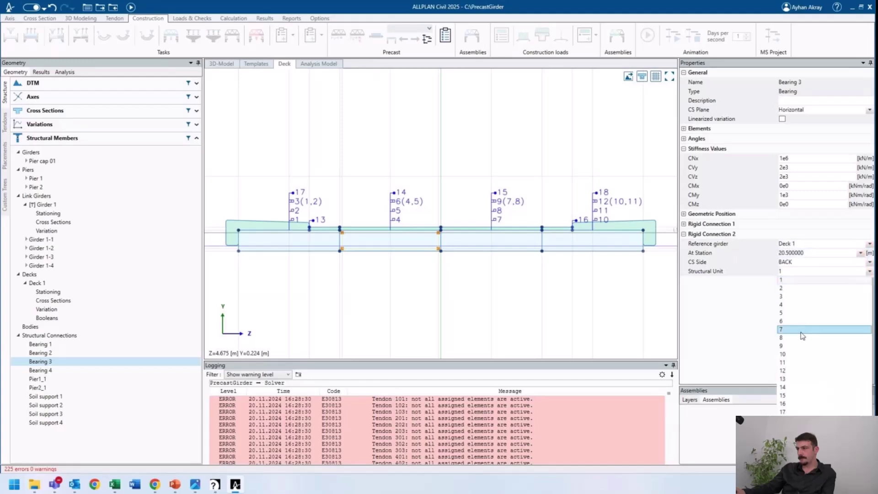
click(793, 317)
- Connect Bearing 4's Rigid Connection 2 to Deck 1 at station 20.500 and choose its structural unit
click(62, 371)
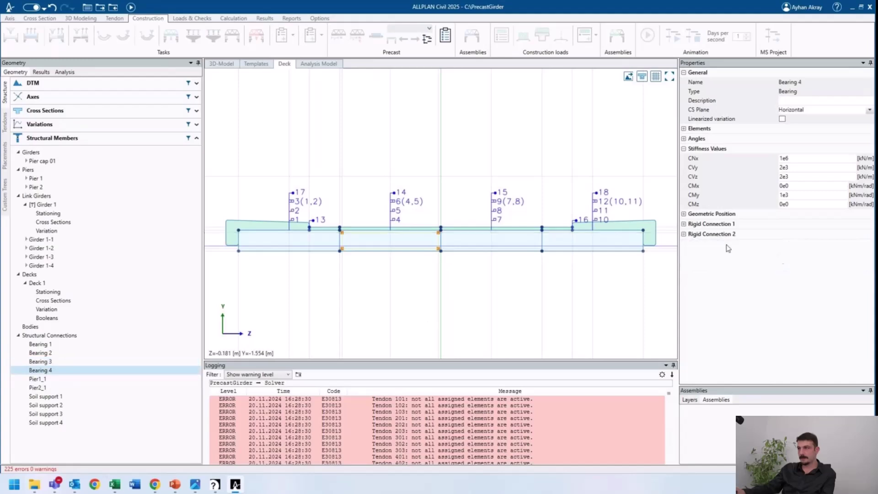
click(799, 246)
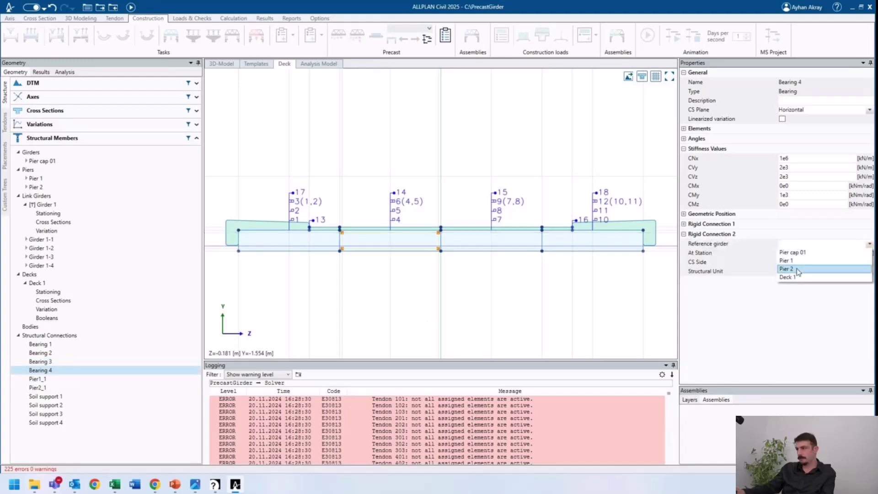
click(793, 278)
click(805, 253)
click(796, 344)
click(796, 262)
click(797, 269)
click(797, 276)
click(798, 281)
- Connect Soil support 1's rigid connection to Deck 1 at station 0.500, front side, with structural unit 2
click(50, 397)
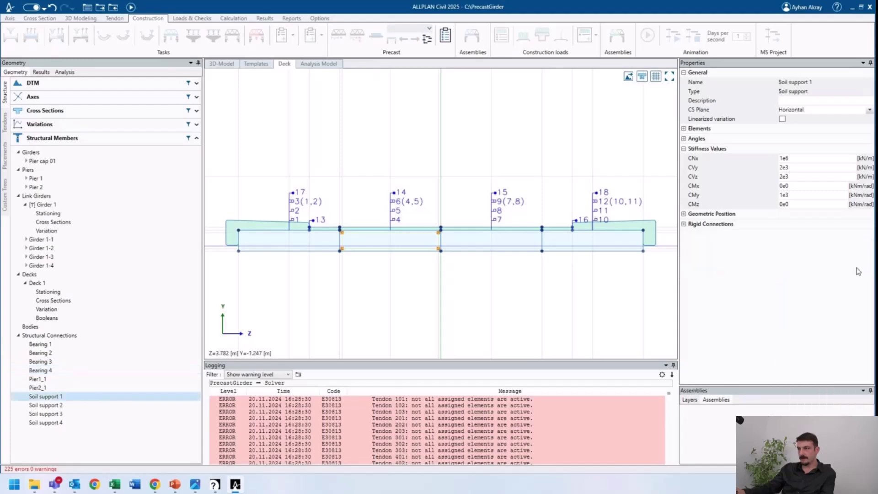
click(684, 224)
click(805, 234)
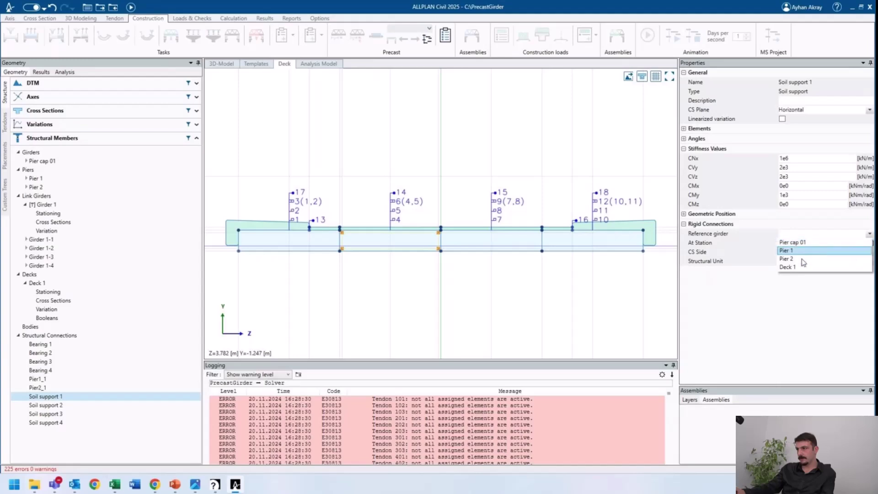
click(802, 267)
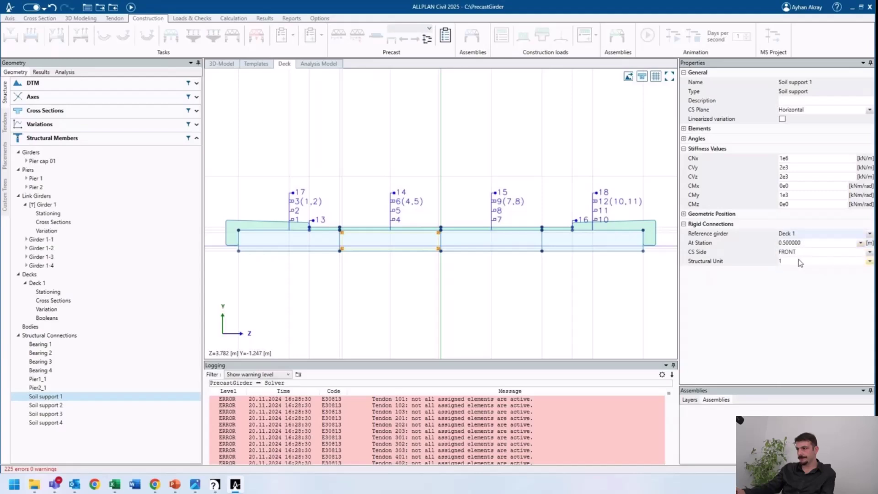
click(800, 263)
click(784, 280)
- Connect Soil support 2's rigid connection to Deck 1 at station 0.500, front side, with structural unit 5
click(45, 406)
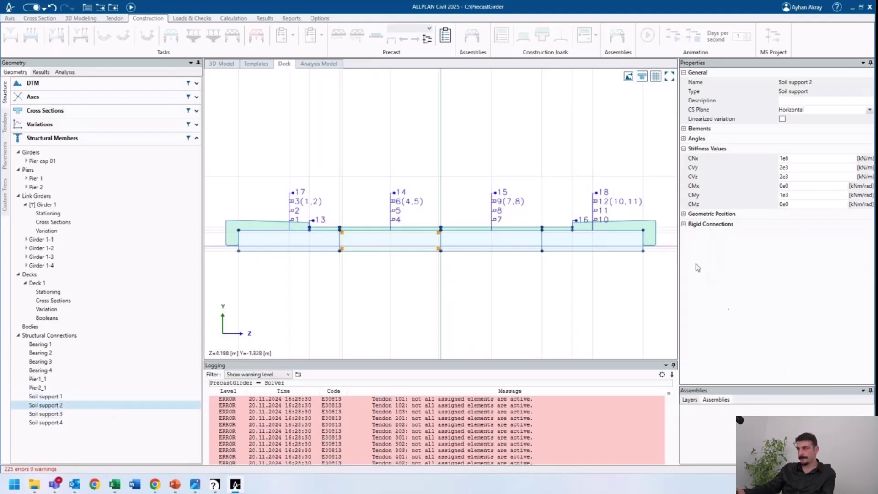
click(684, 224)
click(803, 234)
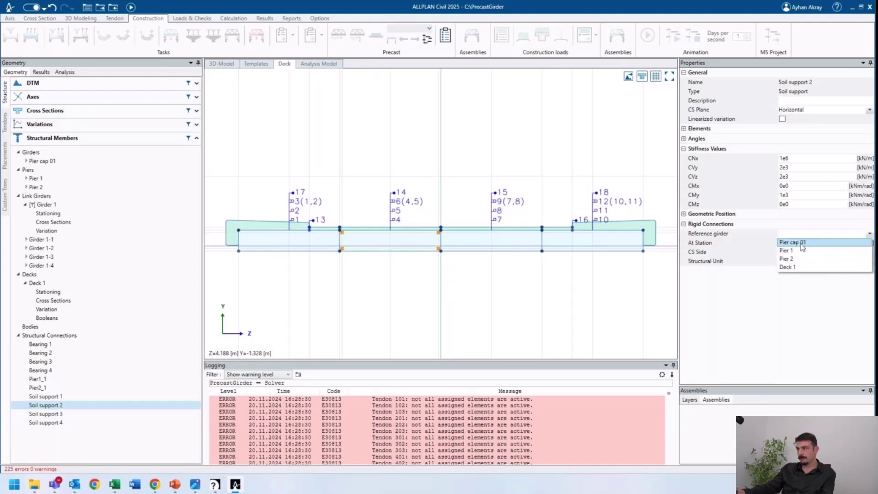
click(801, 268)
click(799, 245)
click(799, 245)
click(798, 261)
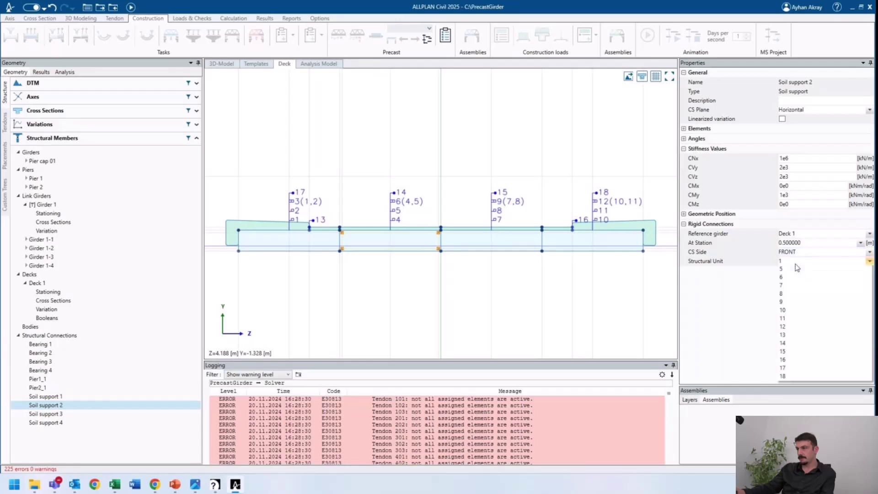
click(788, 306)
- Connect Soil support 3's rigid connection to Deck 1 at station 0.500, front side, with structural unit 8
click(46, 414)
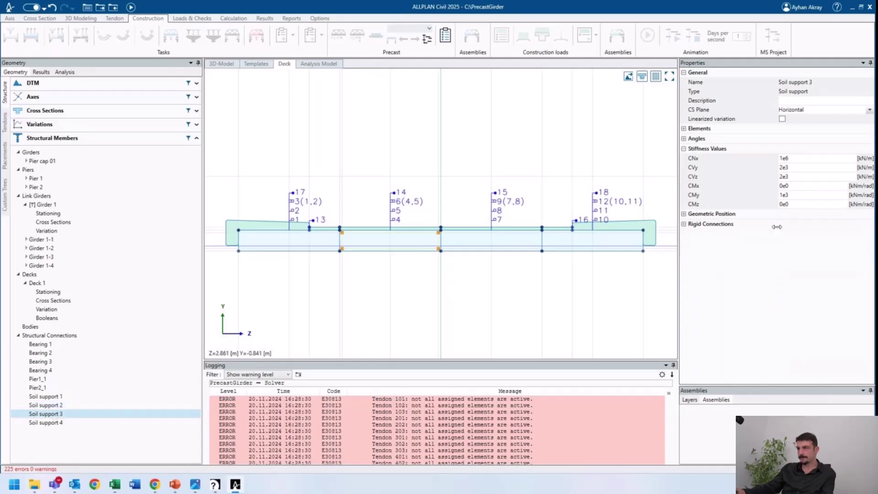
click(685, 224)
click(794, 235)
click(798, 267)
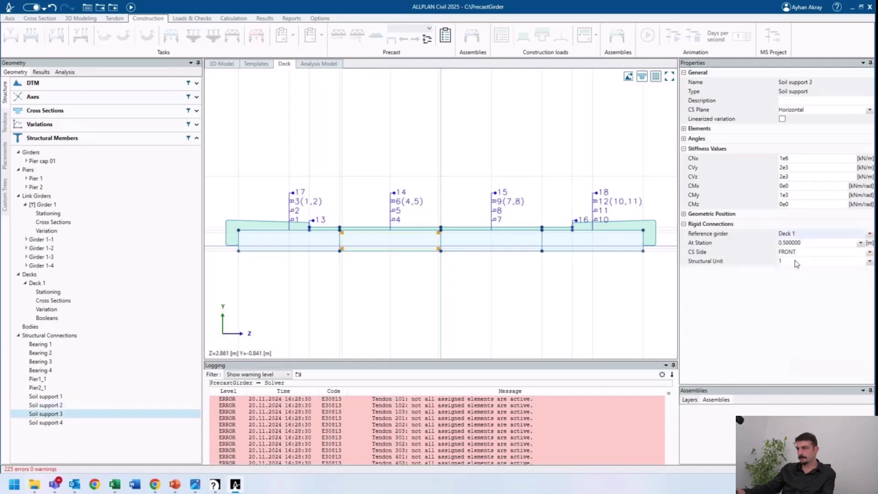
click(805, 261)
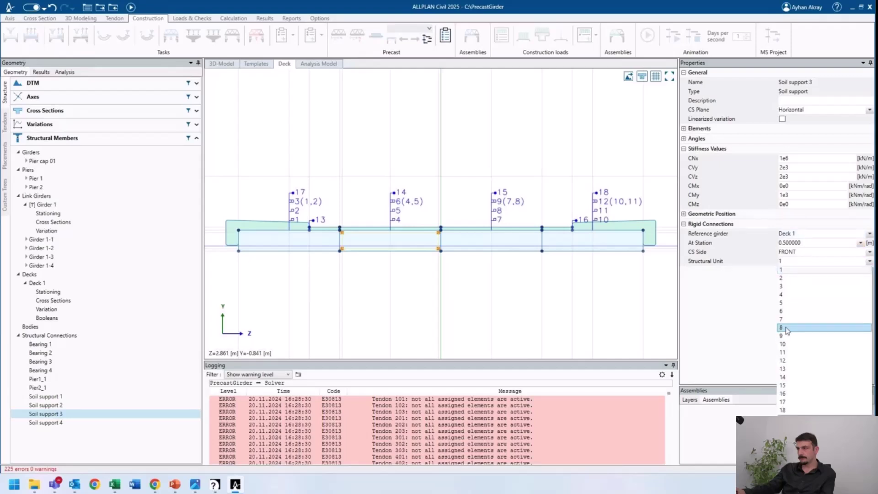
click(805, 328)
- Connect Soil support 4's rigid connection to Deck 1 at station 0.500, front side, with structural unit 11
click(46, 422)
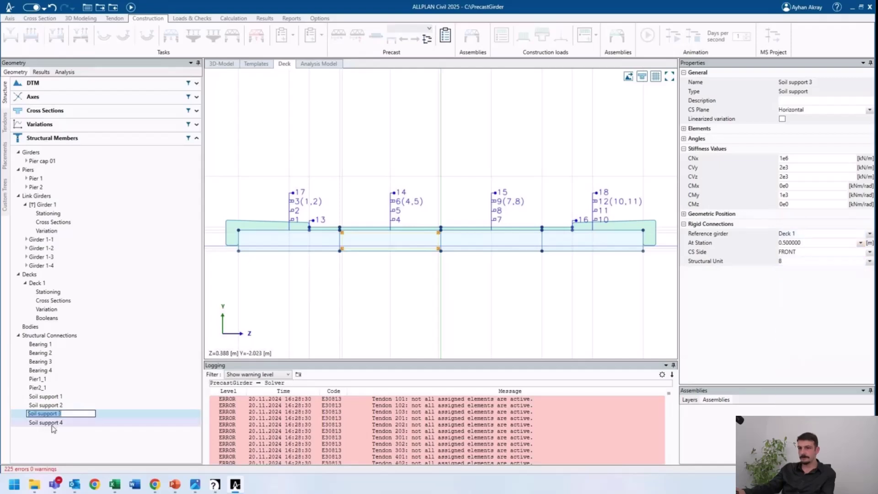
click(684, 224)
click(805, 234)
click(788, 267)
click(800, 261)
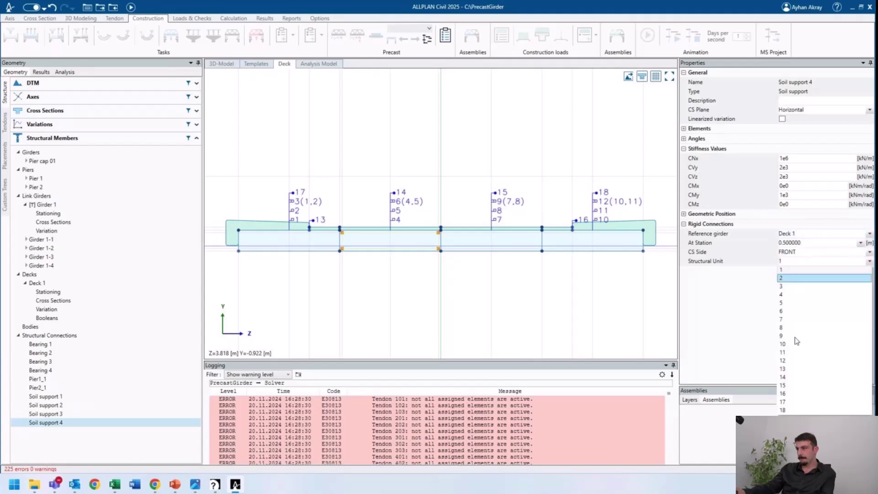
click(782, 352)
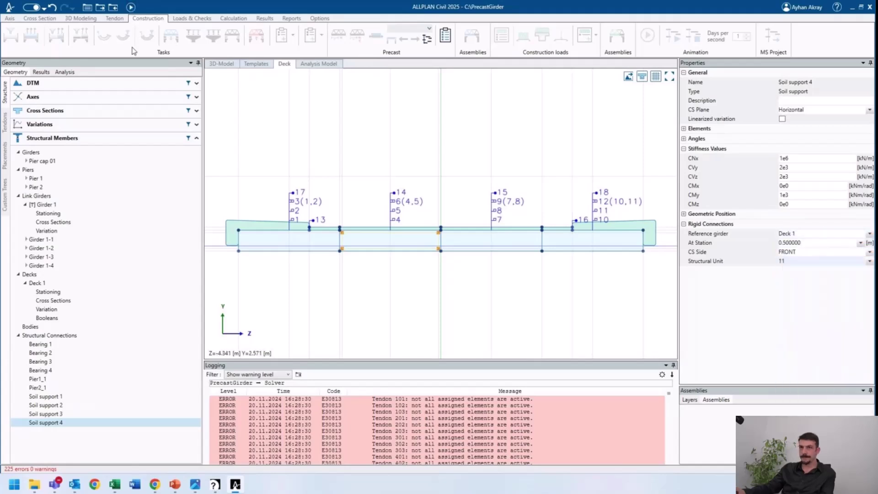
- Add another fictitious concrete mounting task (INSTCONC) to the OnSite Span 1 stage and move it to the end of the task list
click(69, 72)
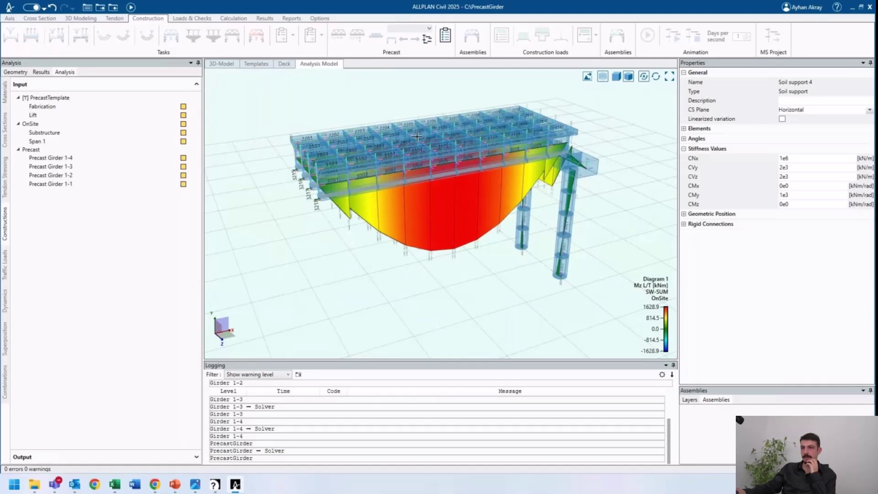
middle_drag(429, 122, 415, 139)
middle_drag(444, 242, 464, 220)
click(41, 141)
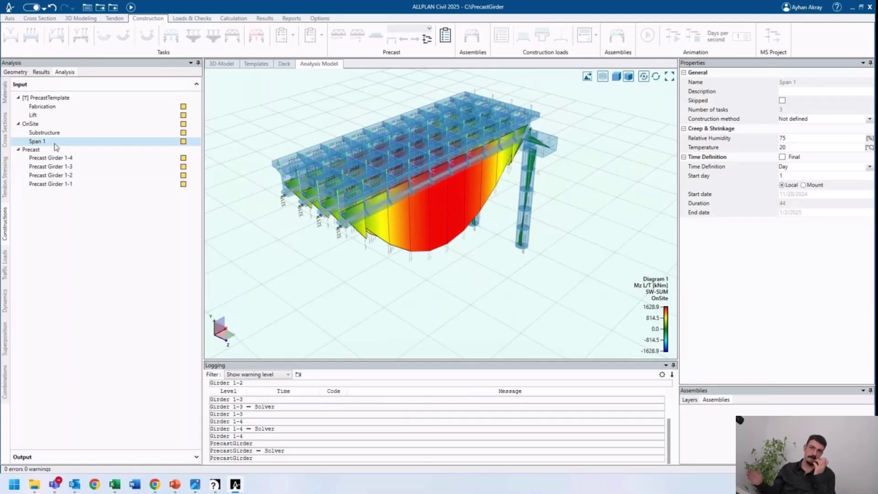
double_click(55, 144)
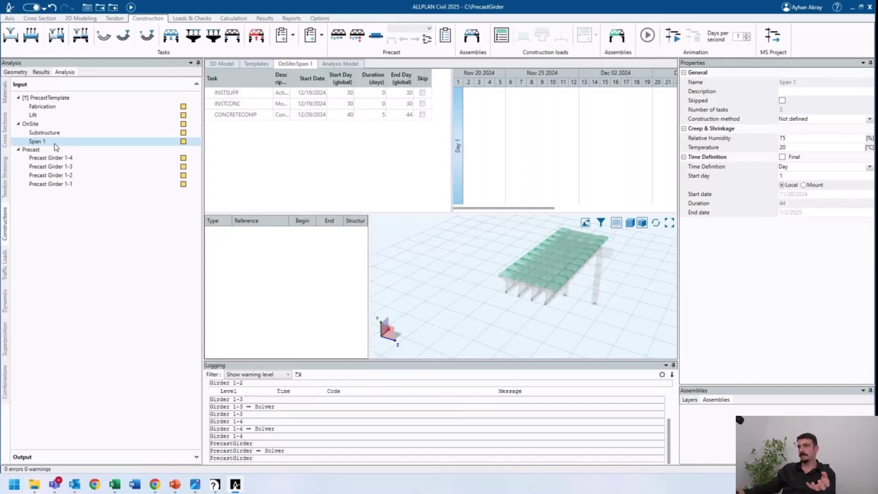
click(222, 39)
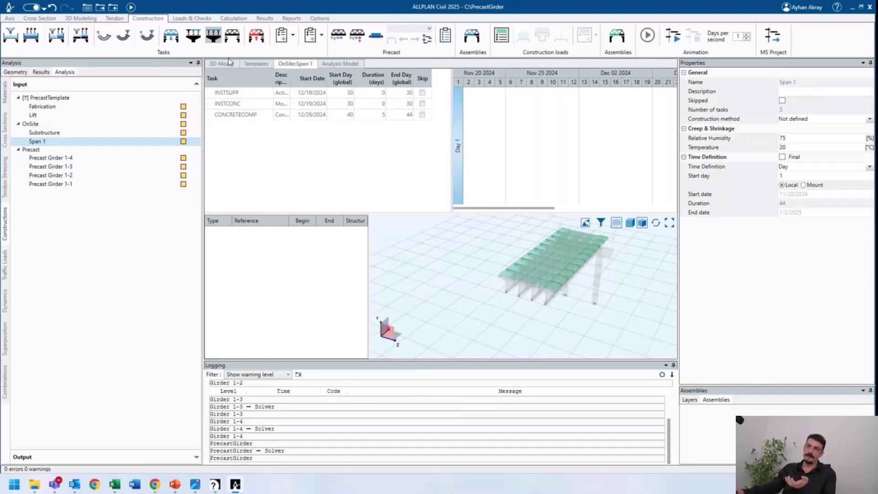
right_click(240, 104)
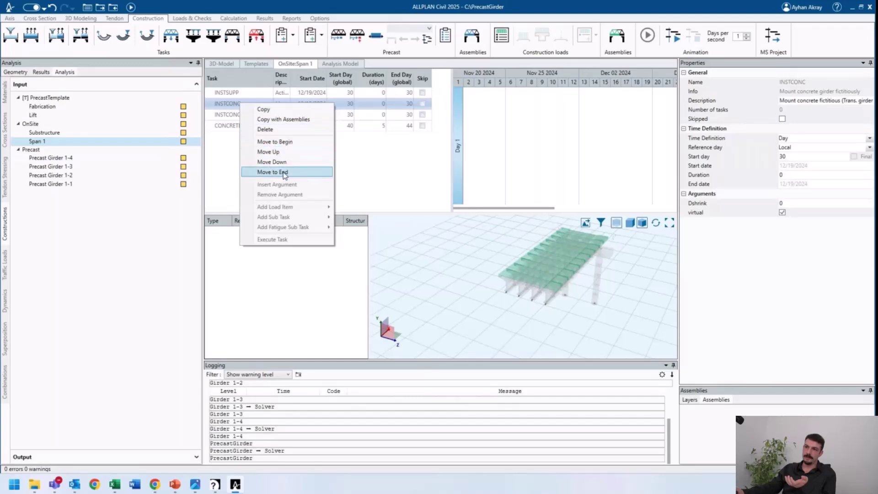
click(284, 174)
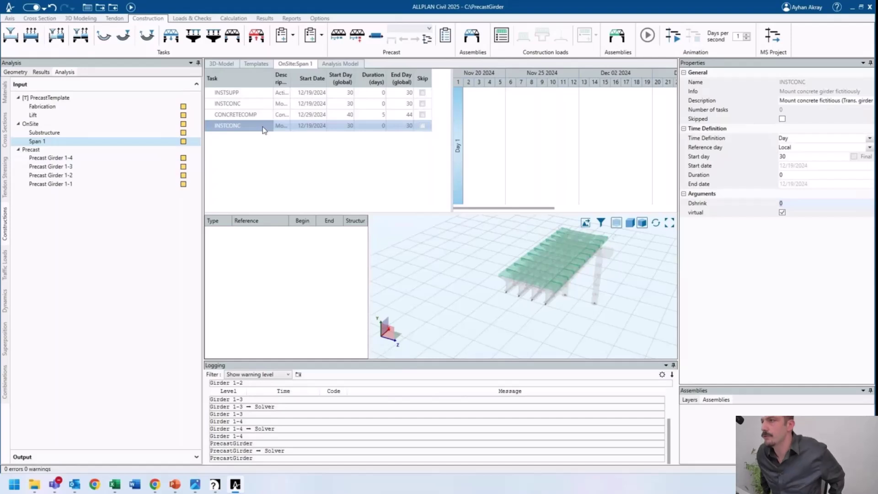
- Set the start day of the last INSTCONC task in Span 1 to 50
click(750, 156)
key(BackSpace)
key(BackSpace)
text(50)
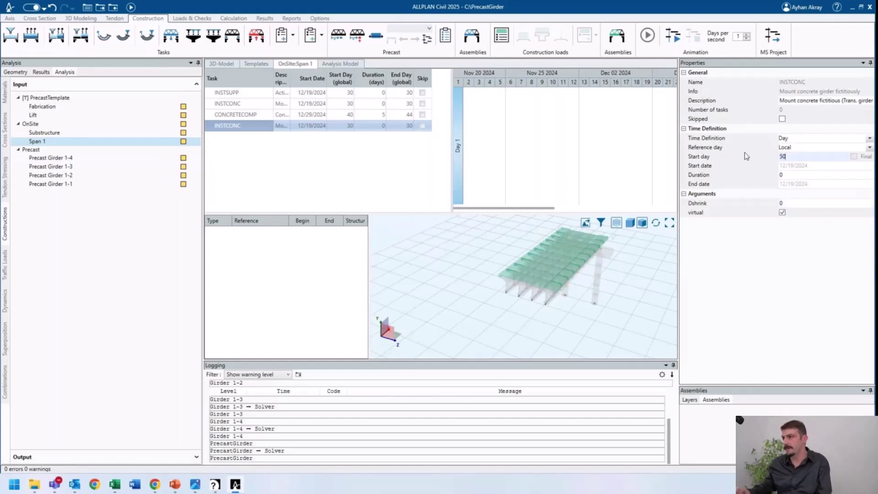
key(Tab)
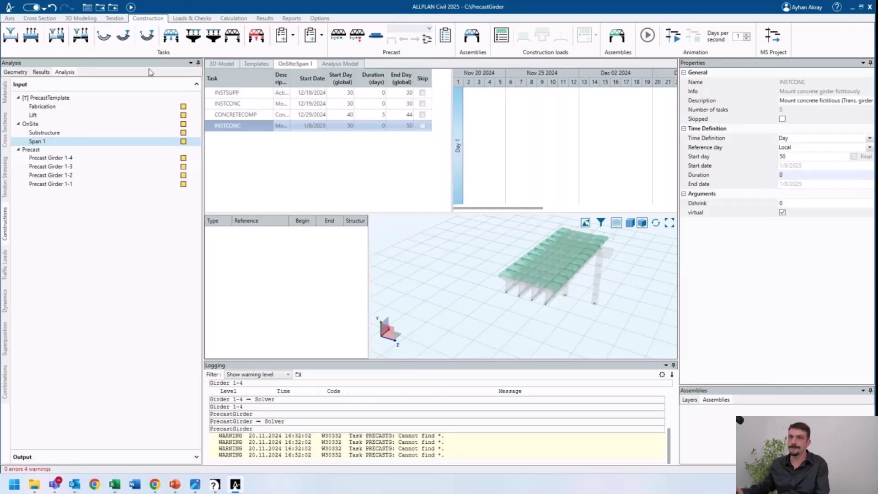
- Open the auto grillage definition of Deck 1 and set its grillage mode to Auto
click(15, 72)
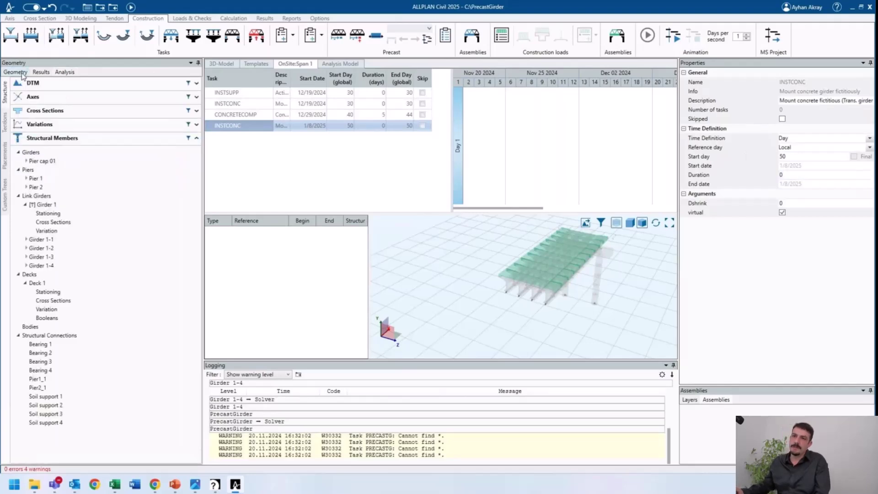
click(37, 283)
right_click(46, 287)
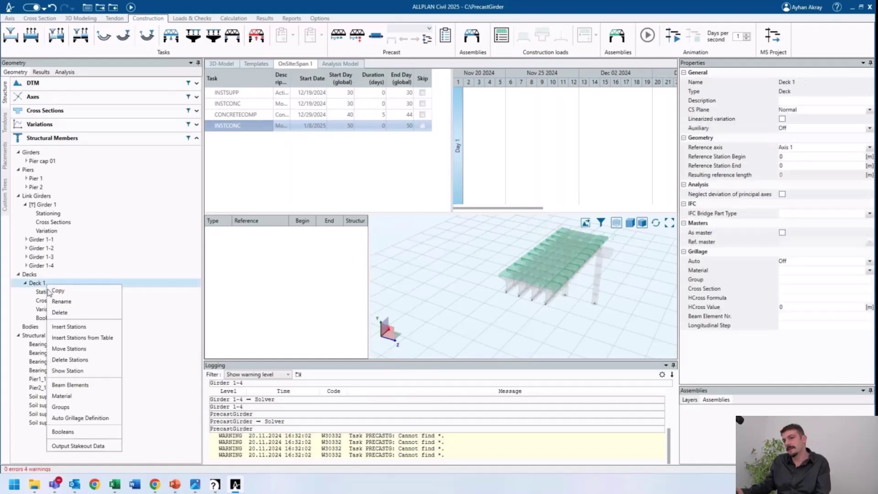
click(78, 420)
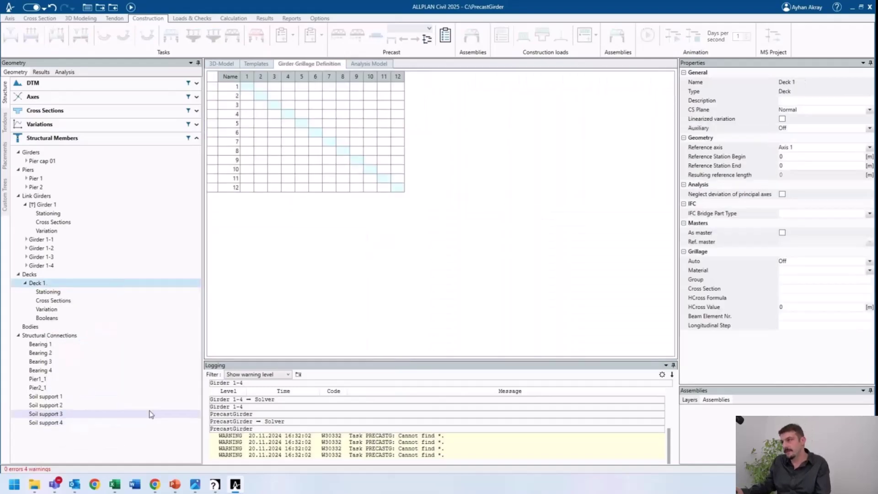
click(800, 264)
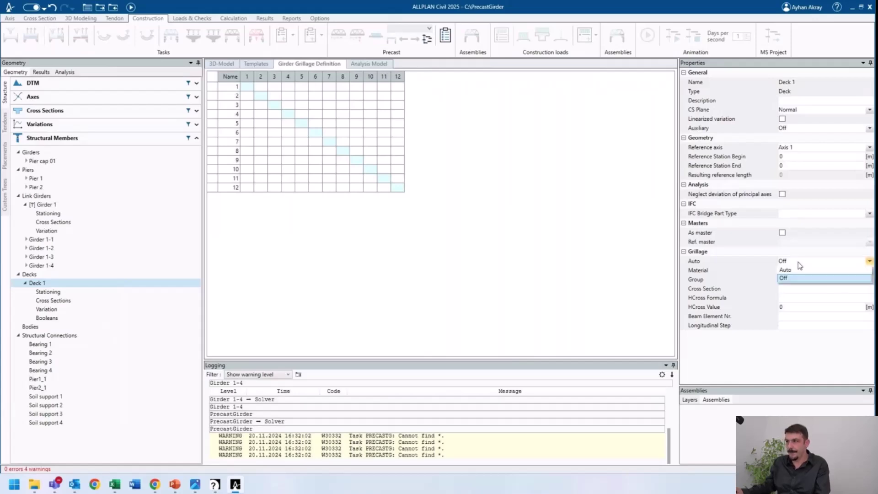
click(797, 272)
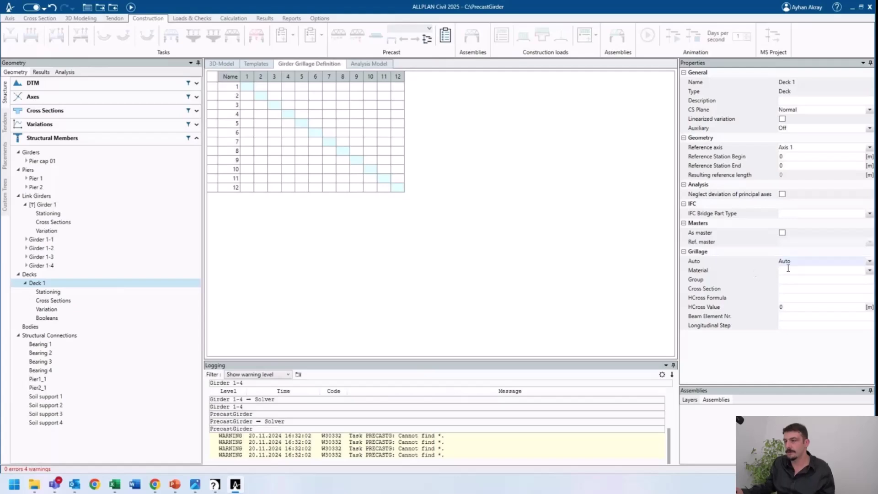
- Assign concrete C45/55 as the material of Deck 1's grillage members
click(863, 270)
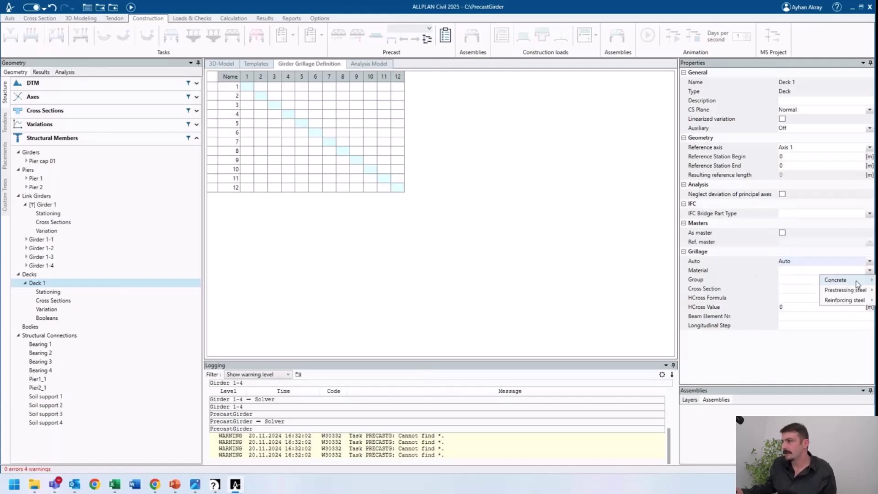
mouse_move(857, 283)
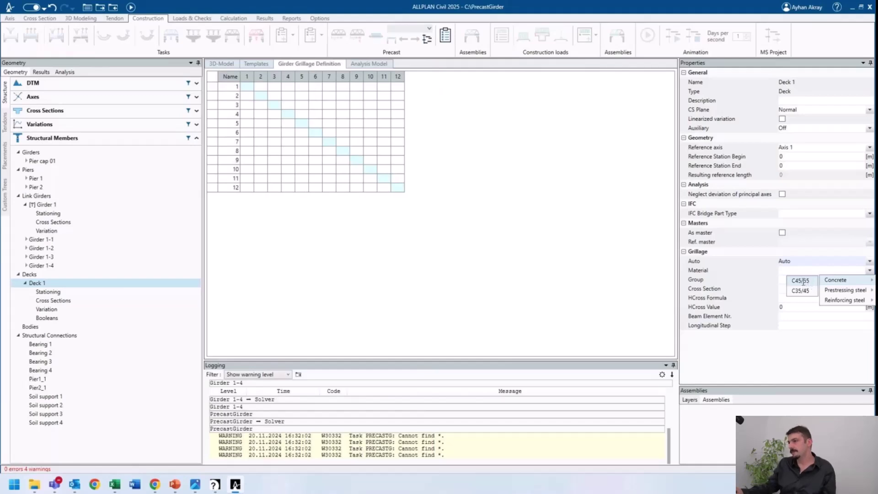
click(803, 282)
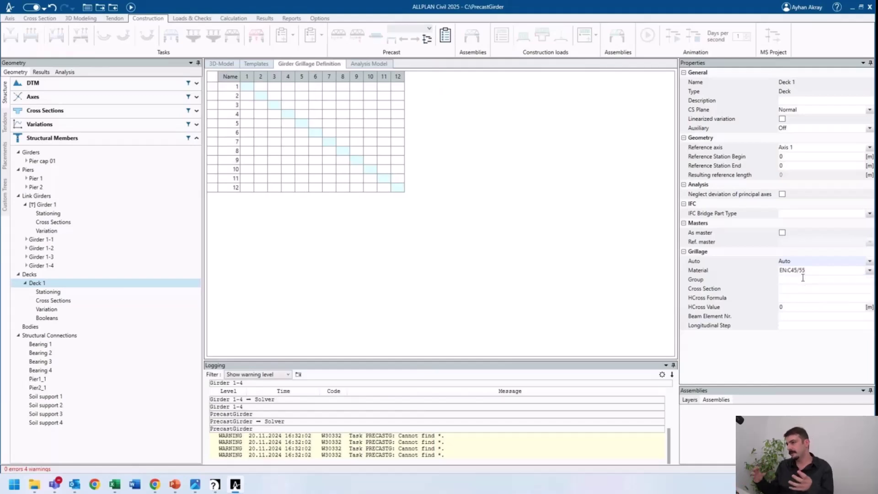
- Import the Grillage cross section from a TCL file and select the rectangle's lower edge line to inspect its distance
click(45, 110)
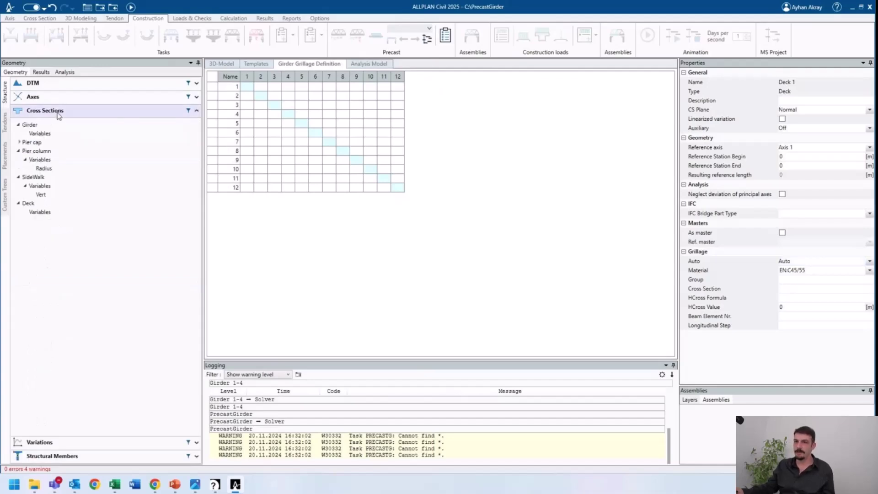
right_click(59, 115)
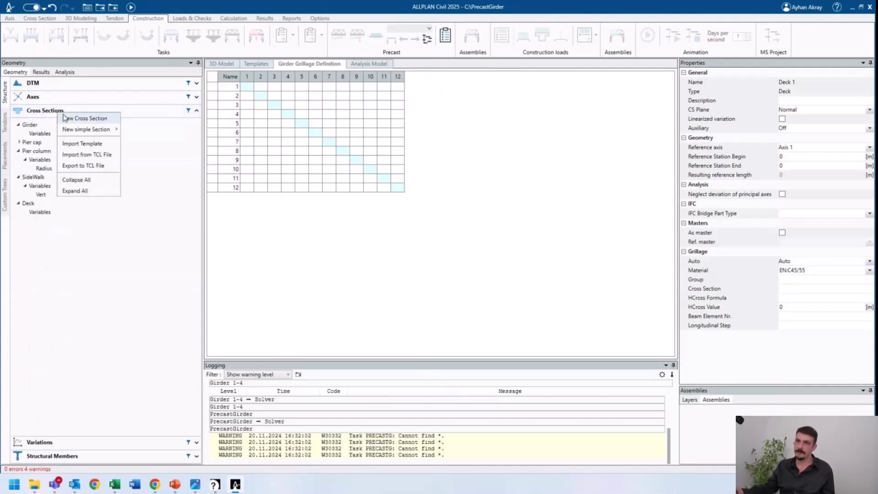
click(112, 168)
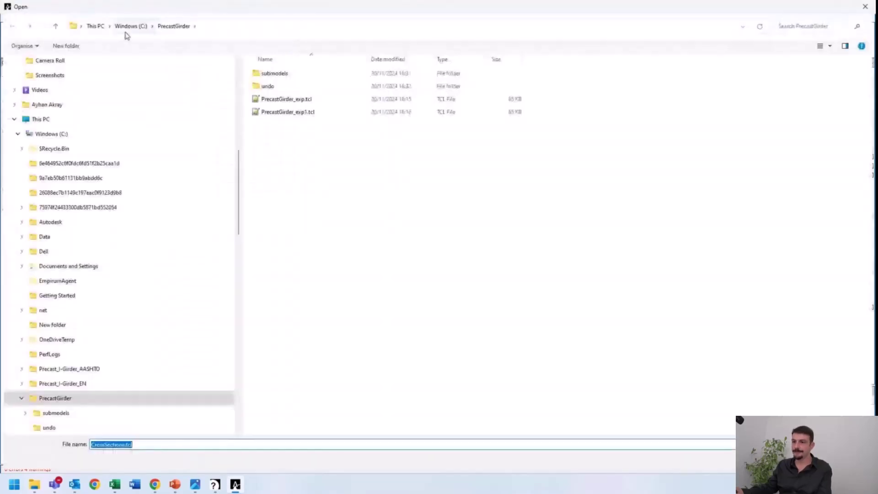
click(126, 31)
scroll(280, 389, down, 4)
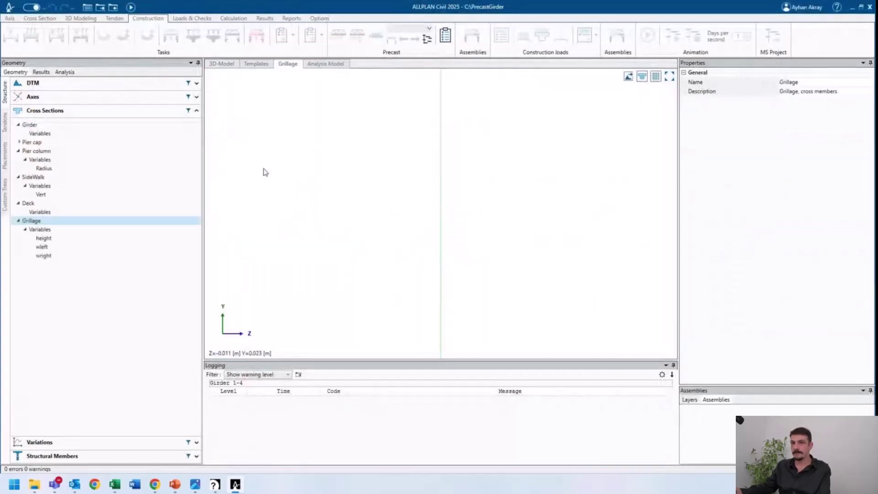
scroll(349, 190, down, 1)
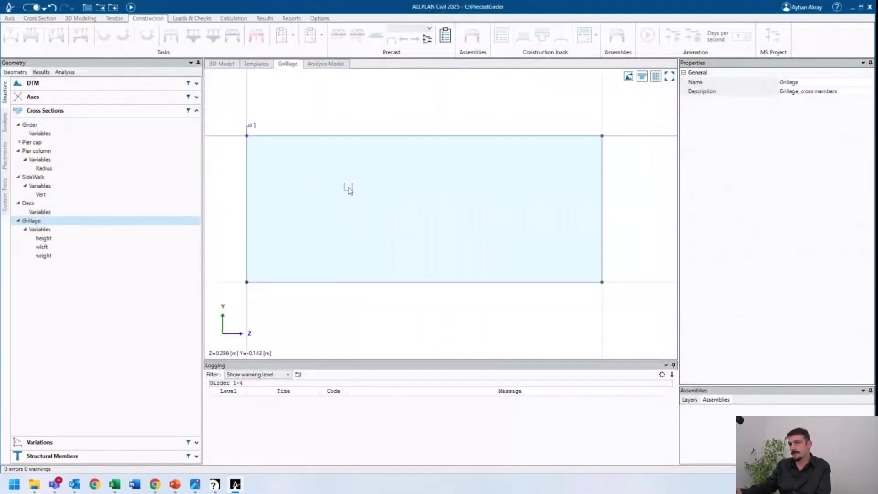
click(638, 282)
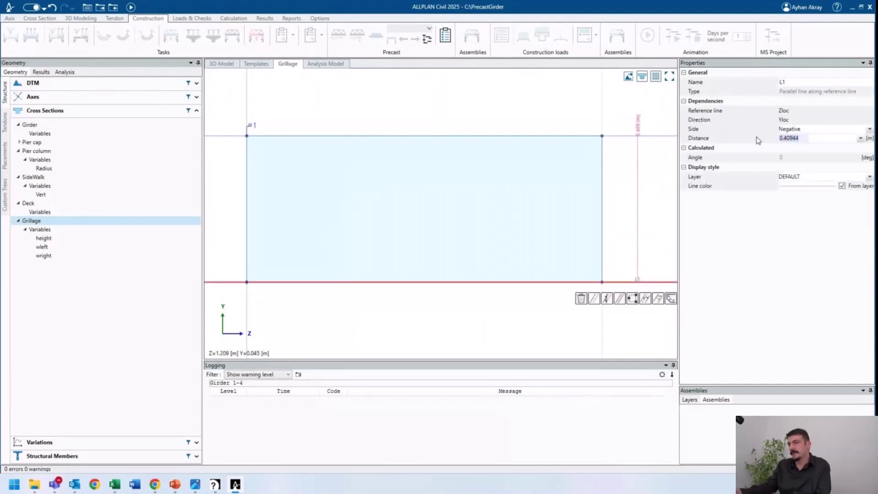
- Set the cross section of Deck 1's grillage to Grillage and its HCross value to 0.40944 m
click(104, 110)
click(79, 138)
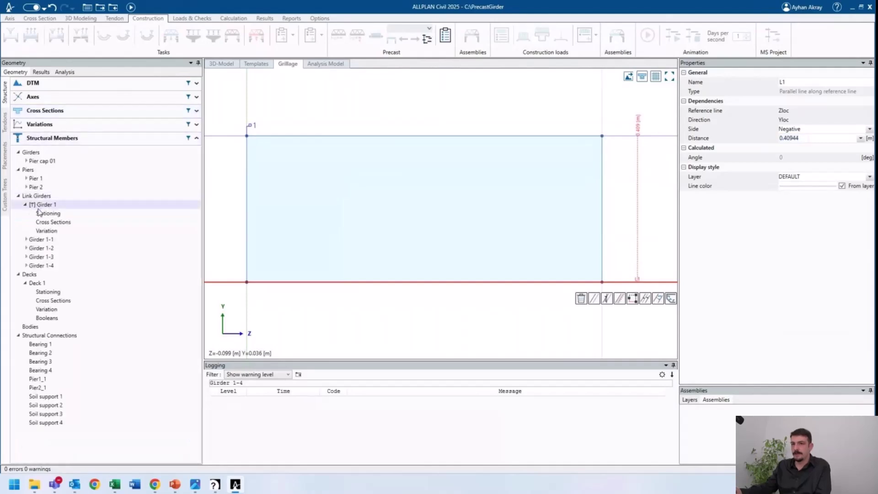
click(41, 283)
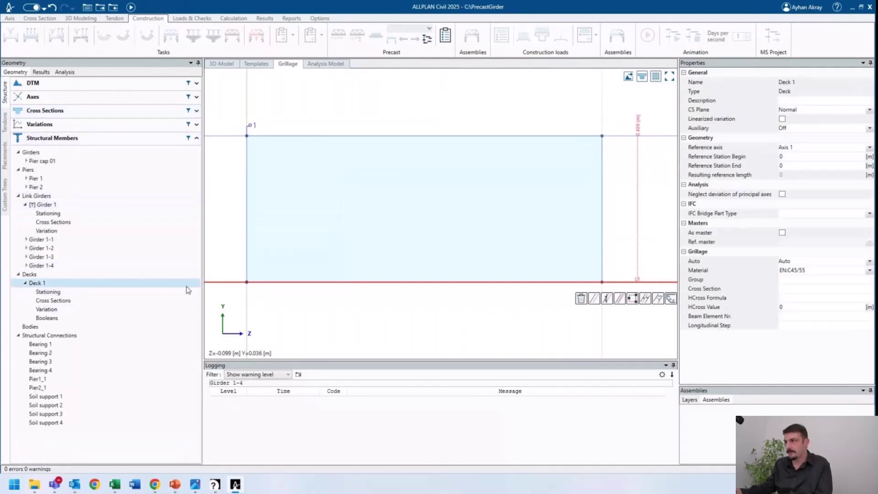
click(788, 289)
text(Grillage)
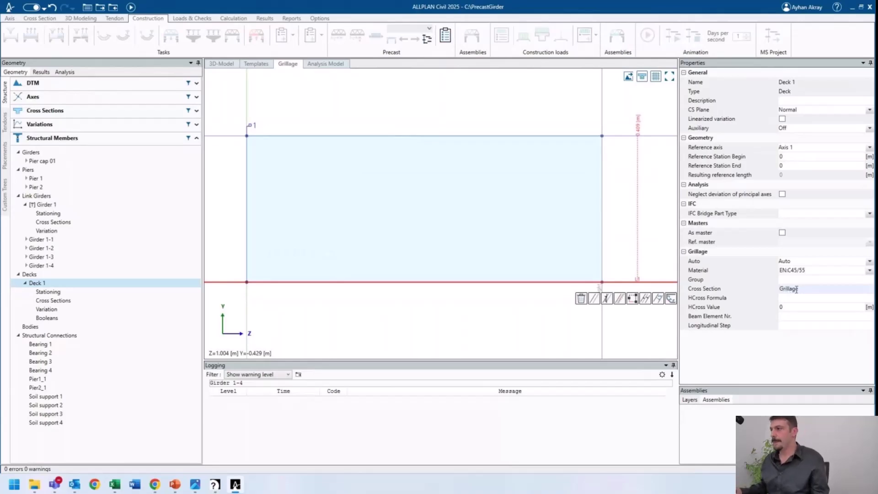
click(799, 299)
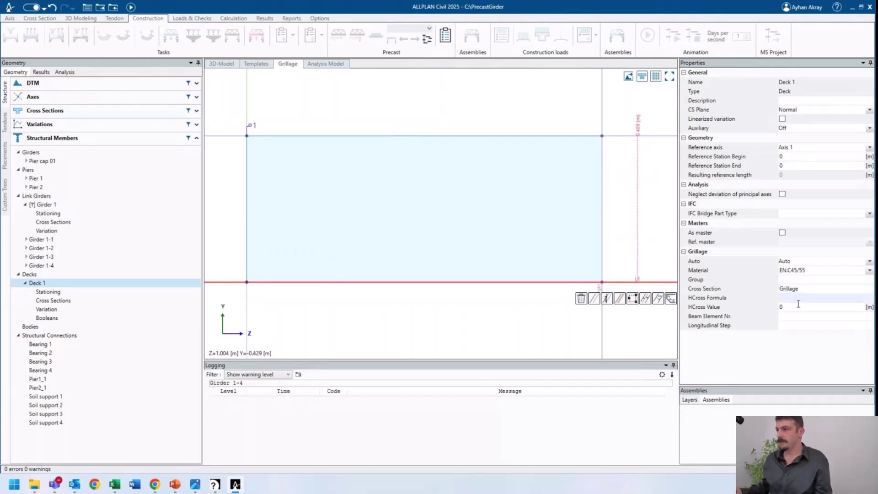
click(798, 306)
text(.40944)
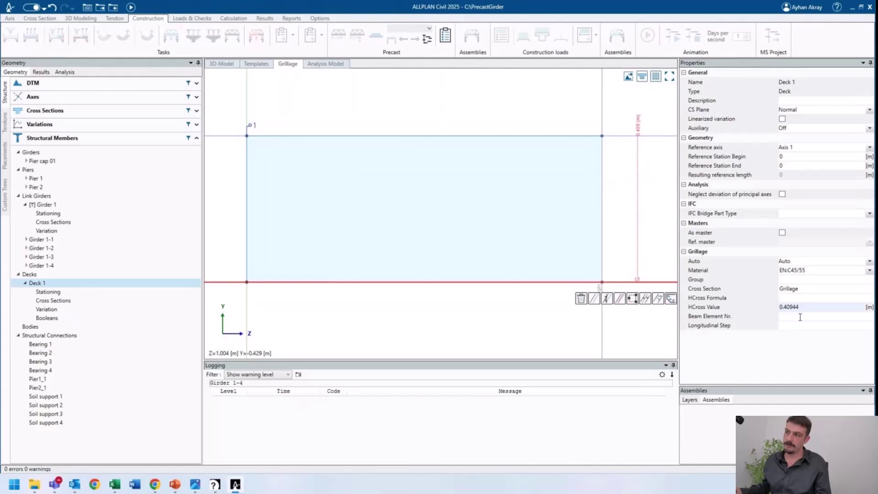
- Enter 2 in Deck 1's auto grillage definition for the connections between parts 1 and 4, 4 and 7, and 7 and 10
right_click(43, 284)
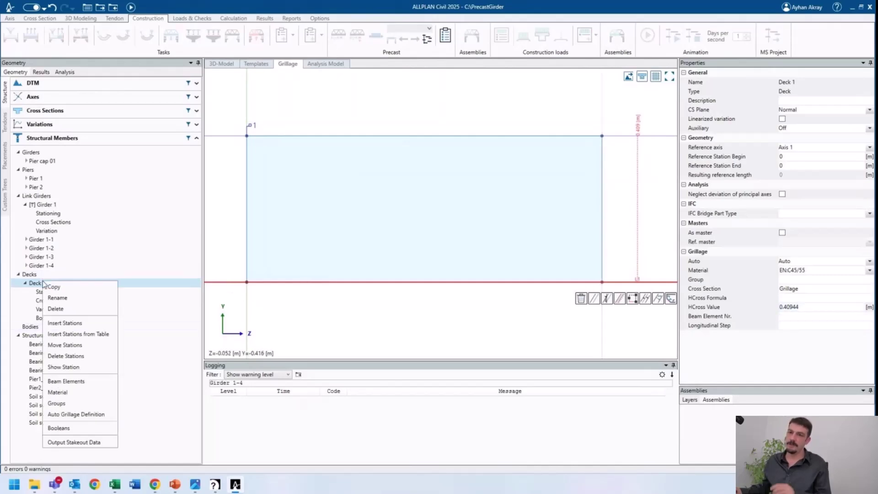
click(85, 415)
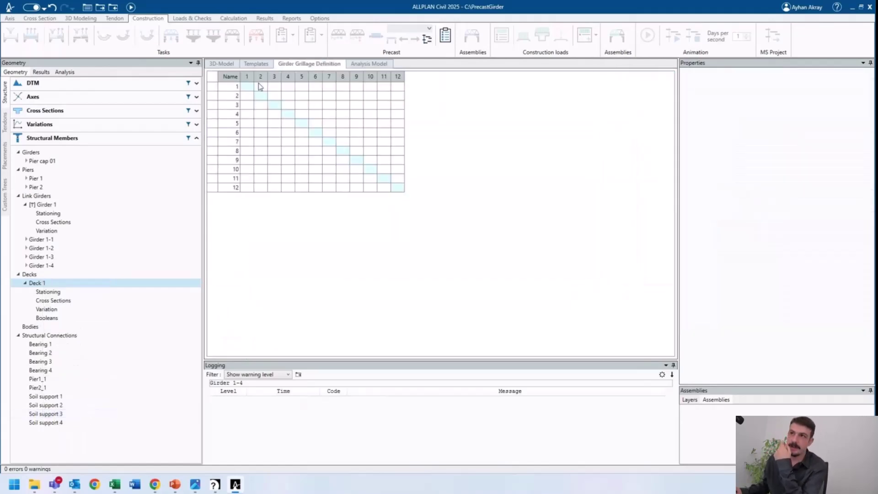
click(291, 89)
text(2)
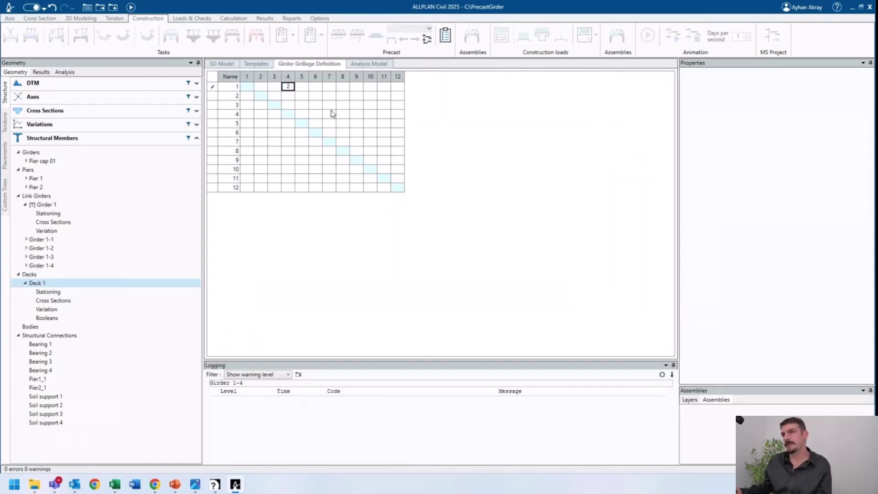
click(330, 115)
text(2)
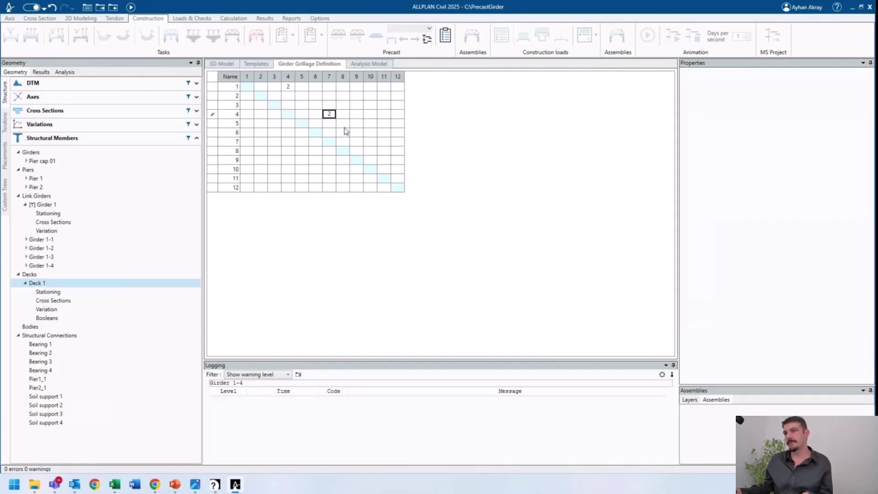
click(370, 142)
text(2)
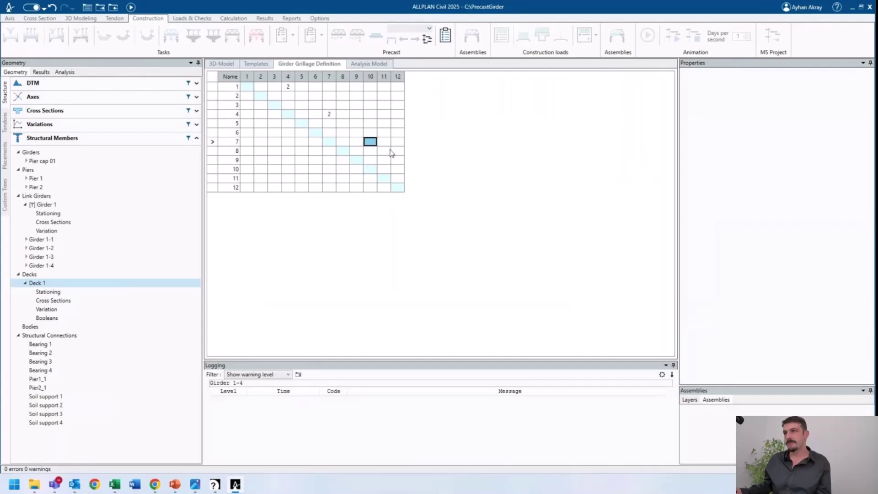
click(393, 161)
- Check the part numbering in the Deck cross section, then calculate the project and view the analysis model
click(46, 111)
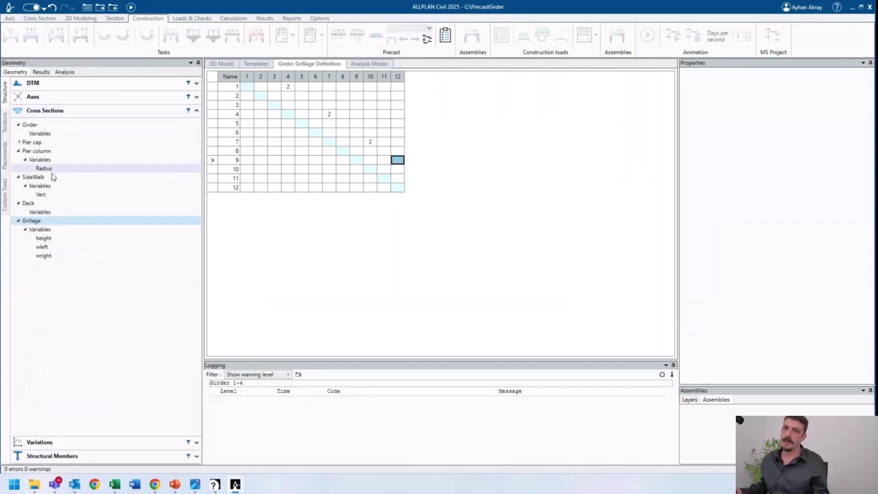
click(29, 203)
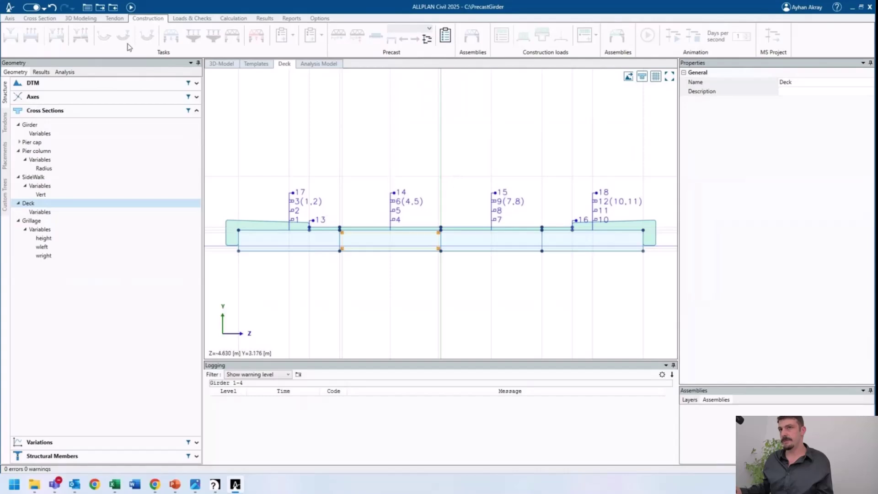
click(162, 19)
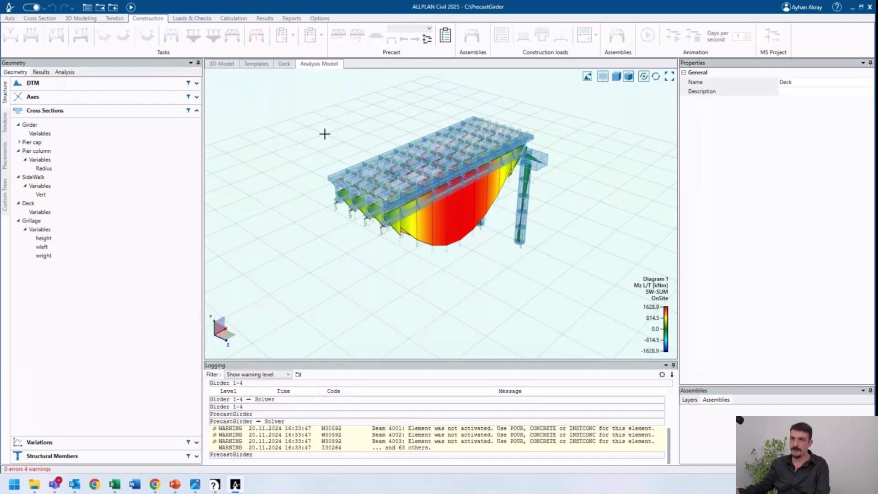
middle_drag(364, 170, 360, 193)
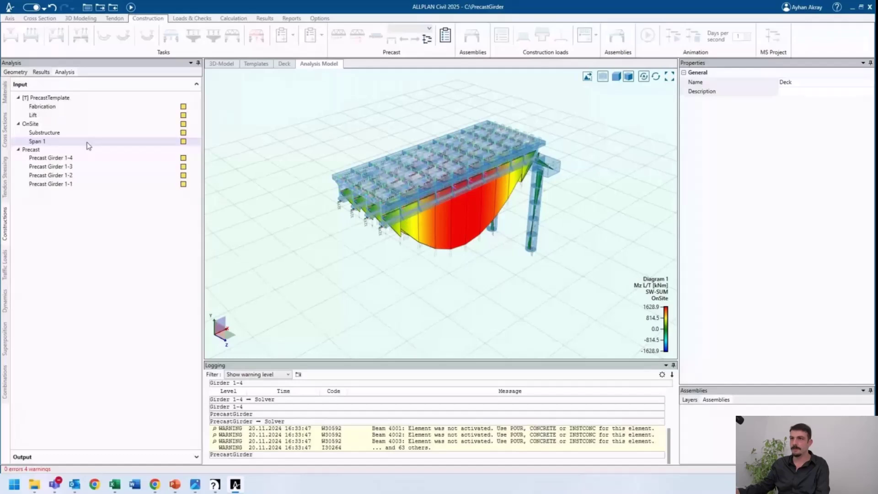
- Assign Deck 1's Z-Beam deck to the INSTCONC task starting on day 50 in Span 1
click(154, 141)
double_click(154, 143)
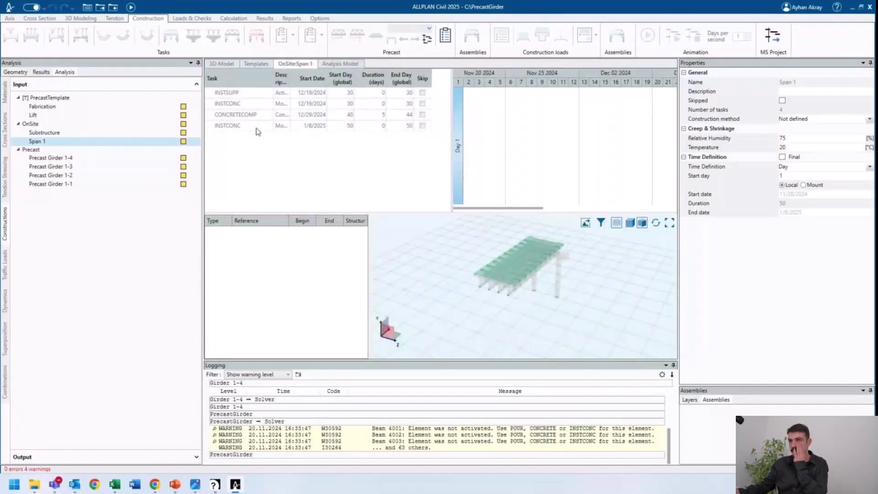
click(257, 130)
click(473, 281)
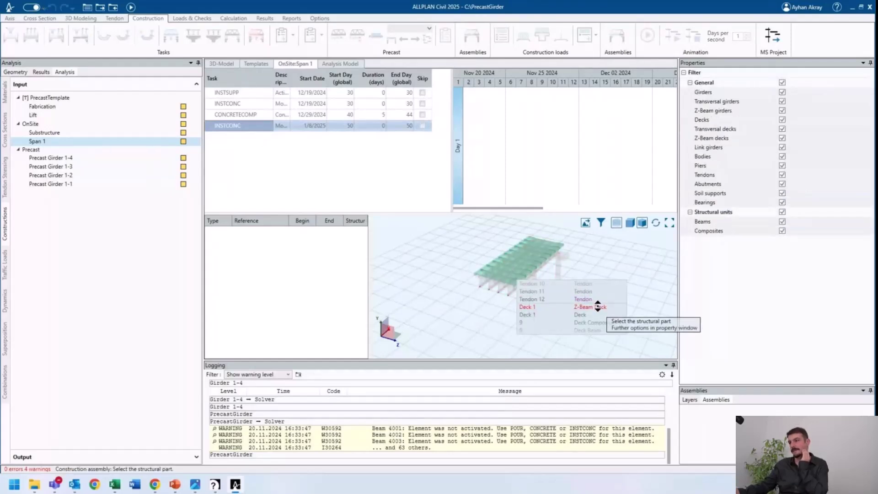
click(592, 306)
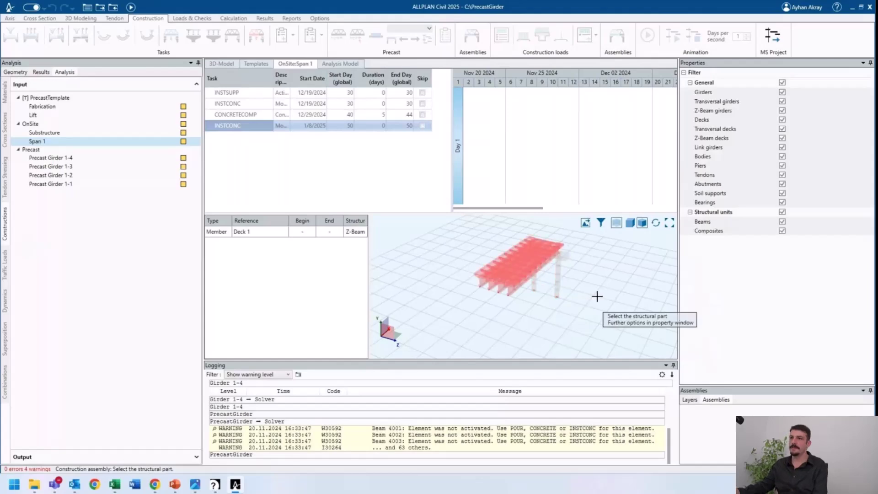
key(Escape)
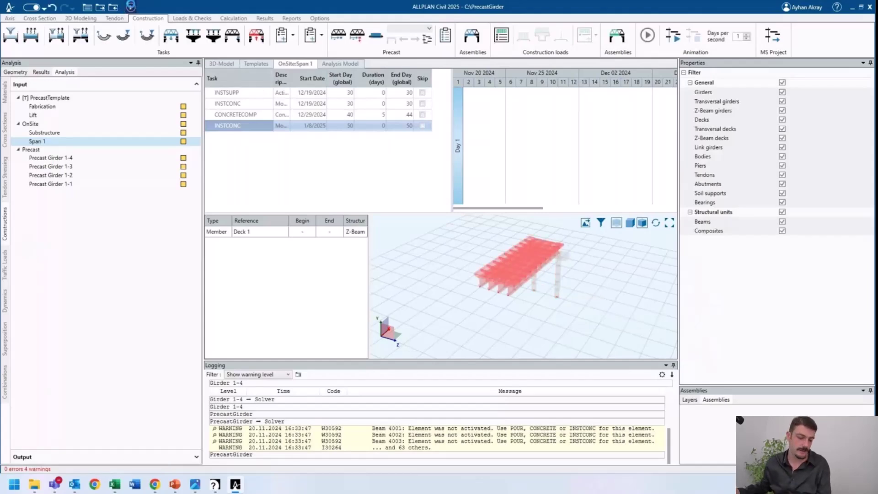
- Recalculate the project and inspect the bridge in the analysis model and the 3D model
click(131, 6)
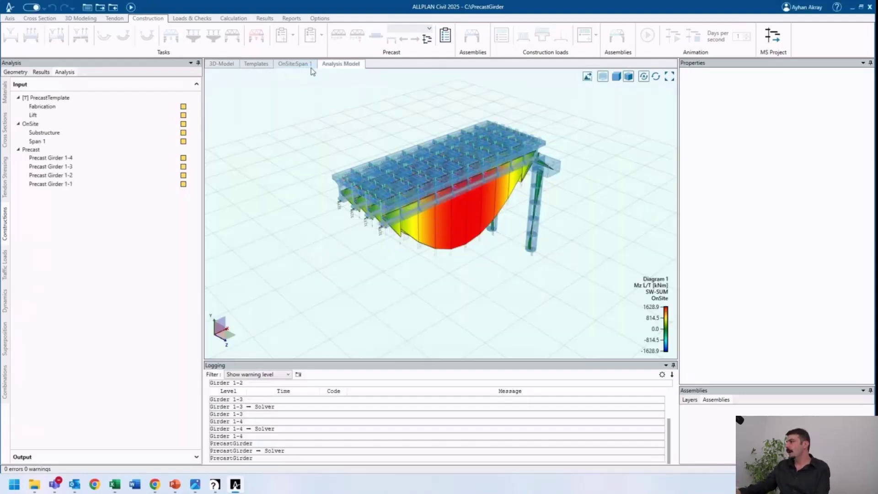
middle_drag(376, 171, 336, 171)
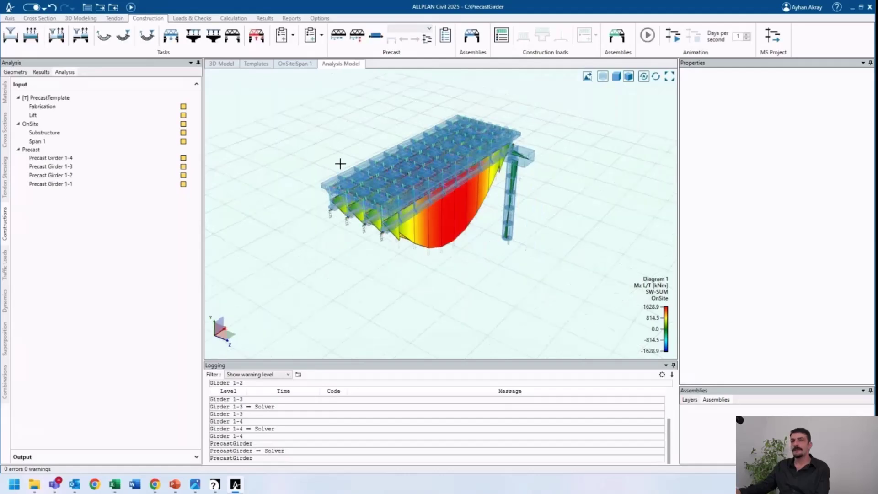
click(222, 68)
scroll(433, 204, down, 5)
middle_drag(482, 229, 364, 353)
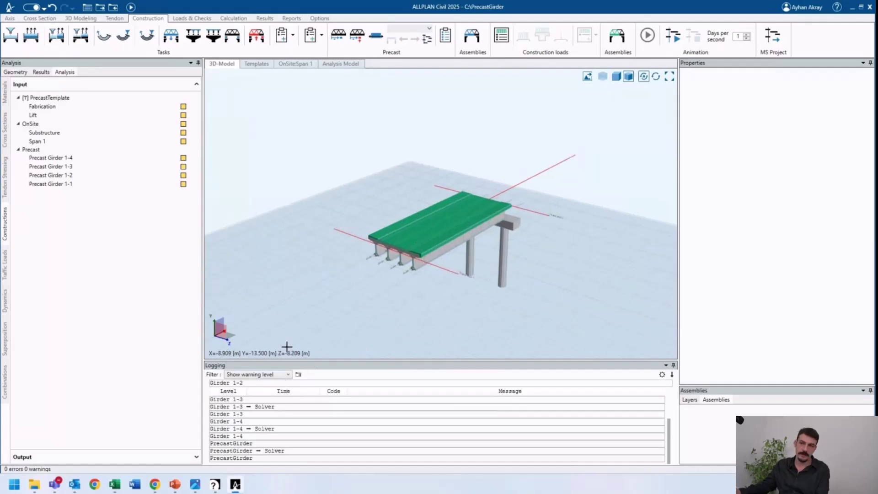
- Add a new phase named SDL to the OnSite construction stage
right_click(31, 124)
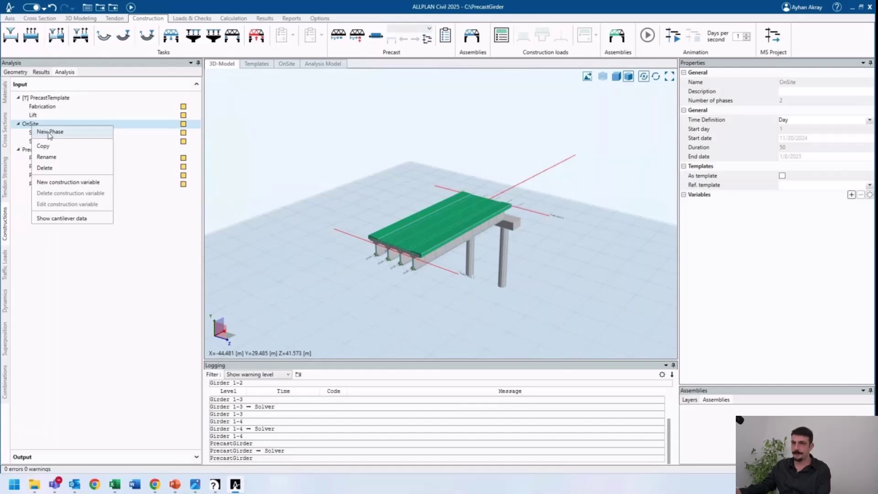
click(50, 132)
text(SDL)
key(Return)
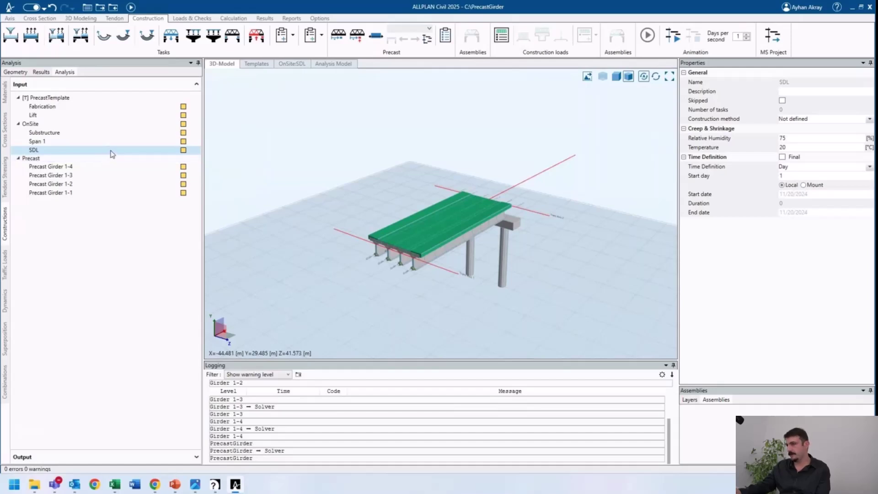
- Open the SDL phase's task schedule and set the phase's start day to 60
double_click(111, 151)
right_click(311, 118)
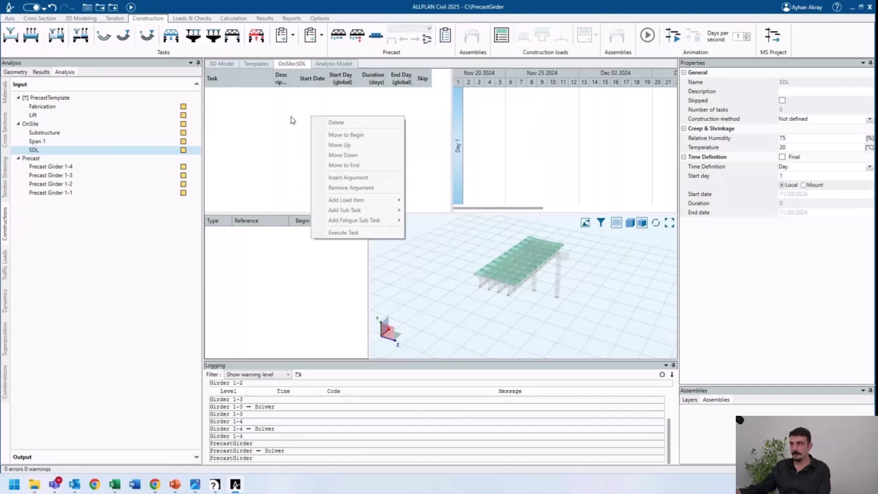
click(78, 149)
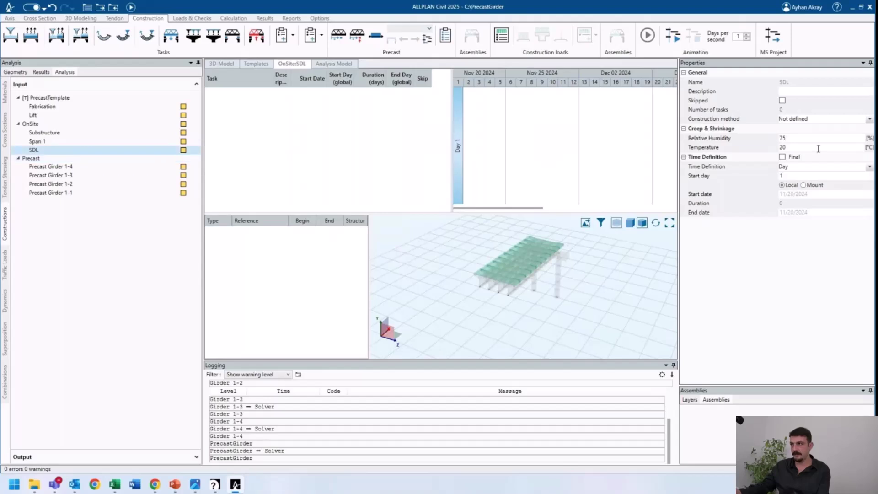
click(805, 174)
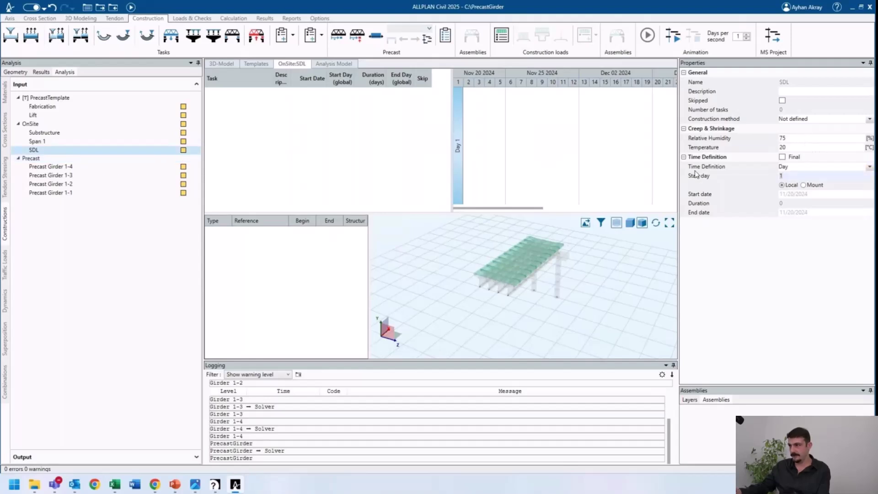
key(Return)
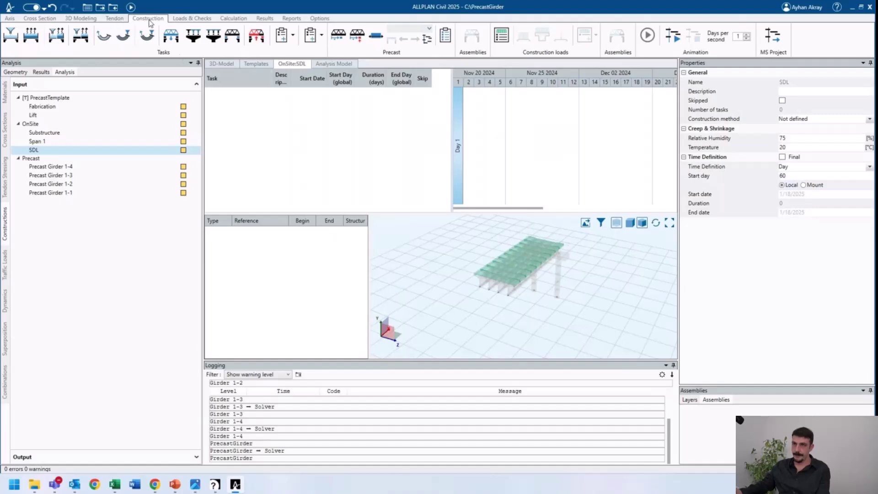
- Create a LOADCASE task for load case SDL in the SDL phase, with Add to SDL enabled
click(190, 19)
click(7, 35)
click(36, 44)
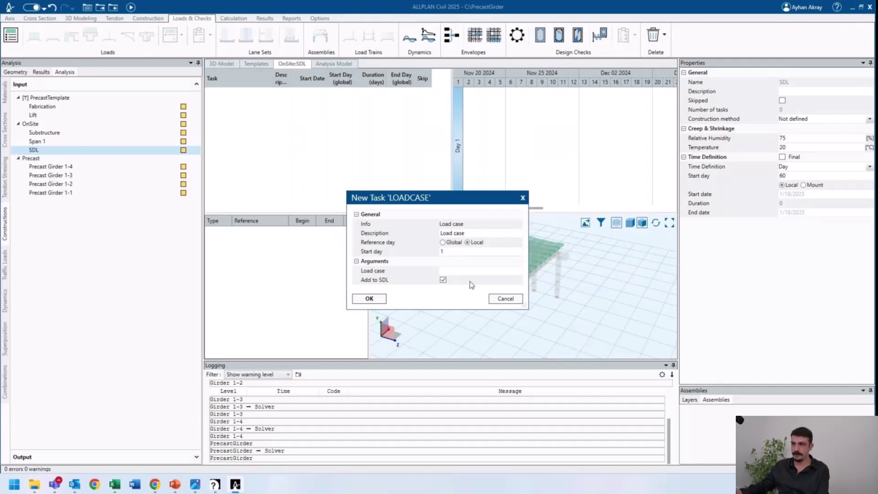
click(460, 272)
text(SDL)
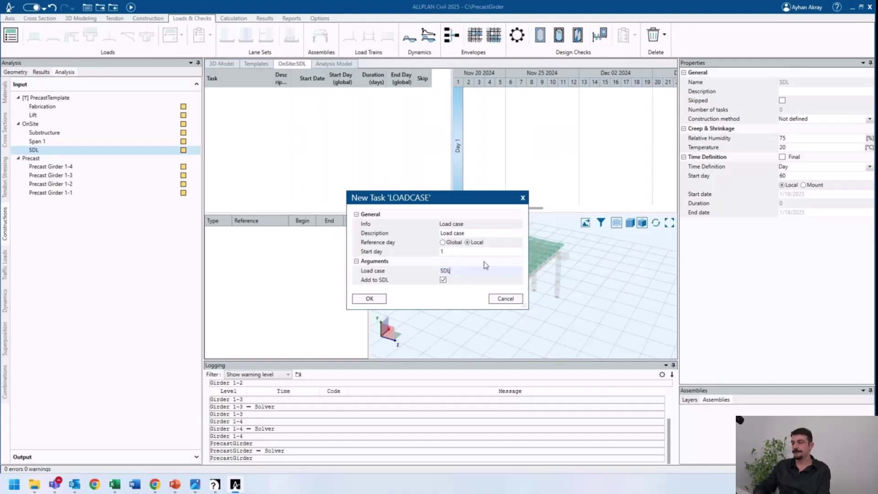
click(362, 302)
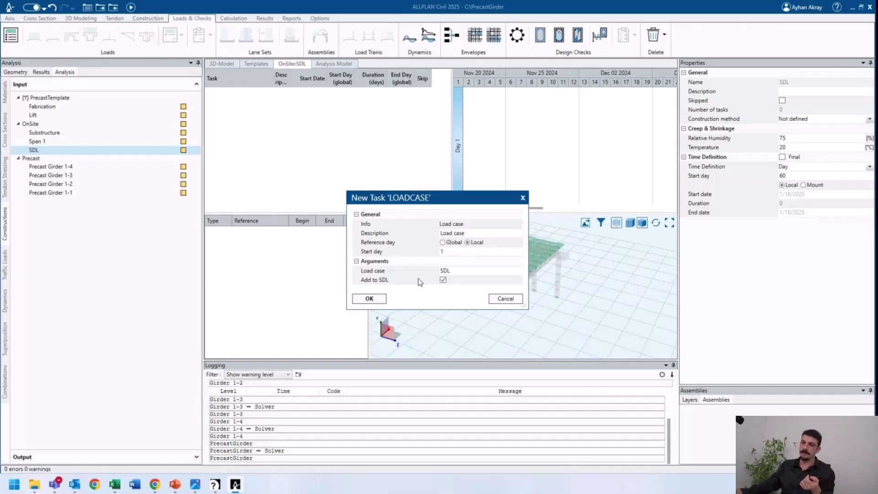
click(373, 302)
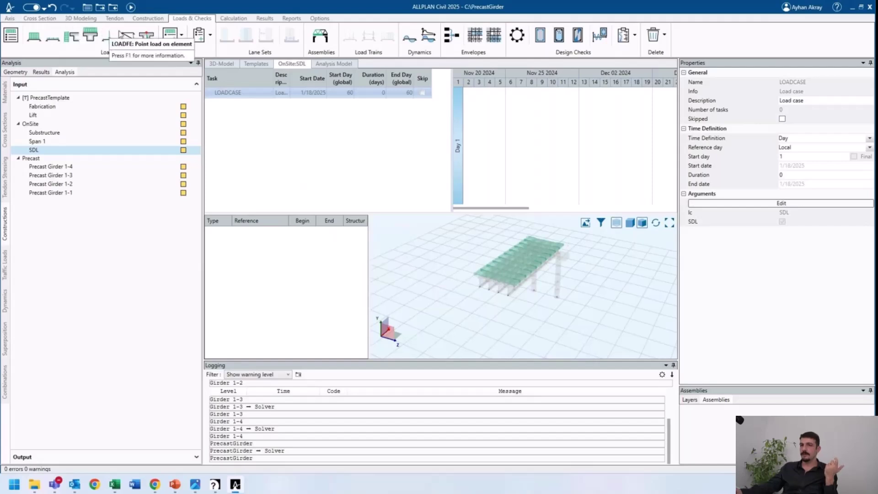
- Create a LOADQY vertical line load under the SDL load case and assign it to Deck 1, structural unit 3 (Composite)
click(34, 37)
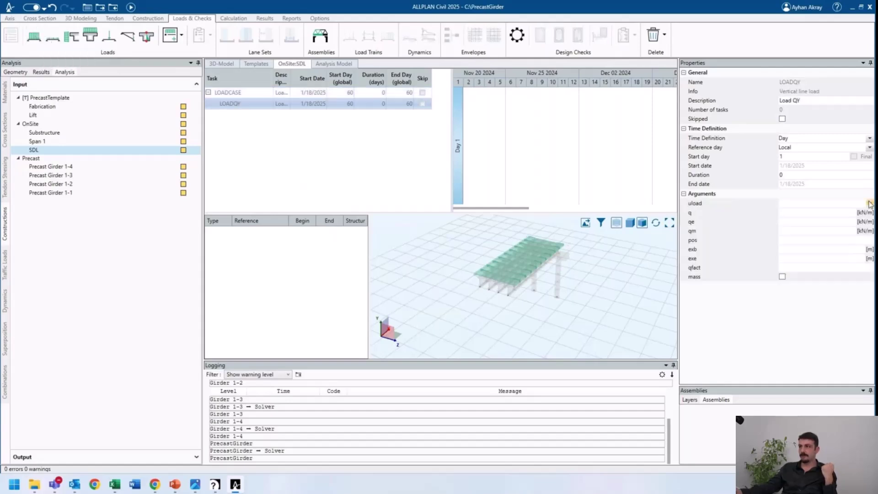
right_click(292, 249)
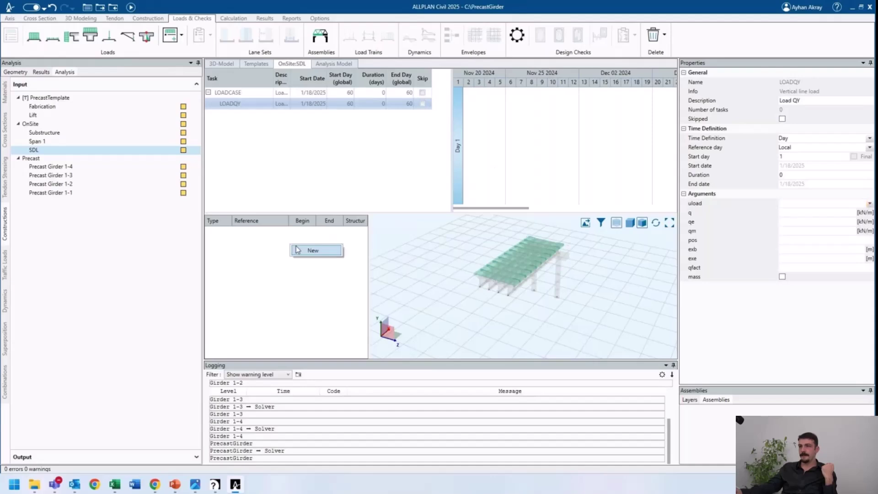
click(314, 251)
scroll(482, 278, up, 5)
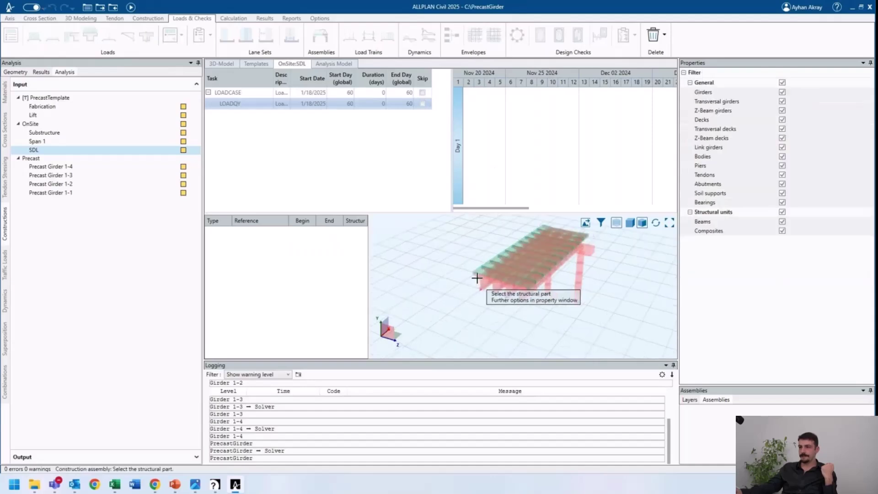
click(494, 299)
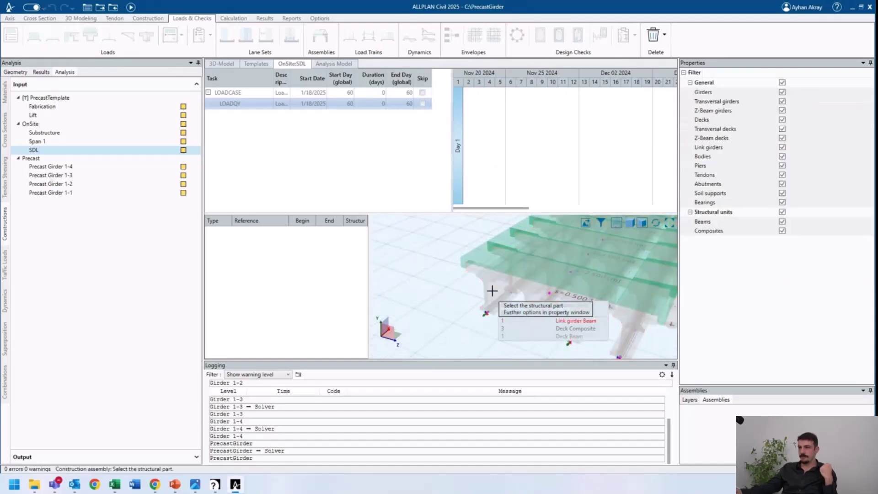
click(573, 328)
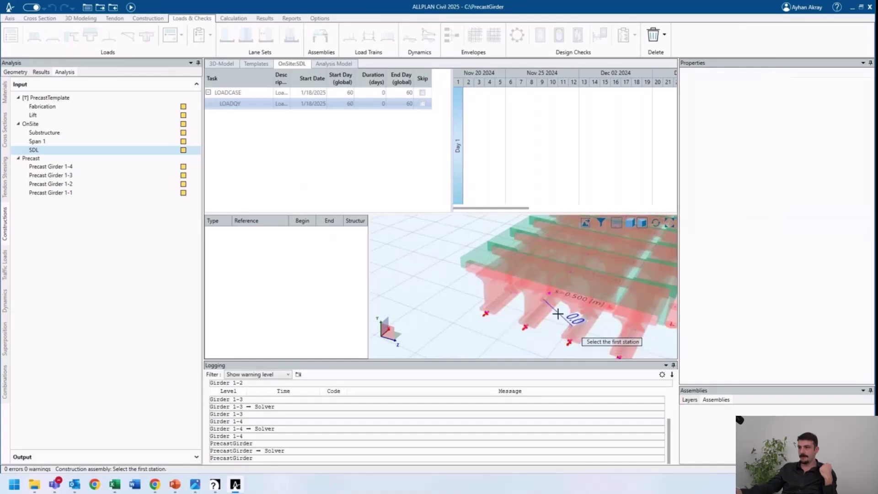
click(502, 295)
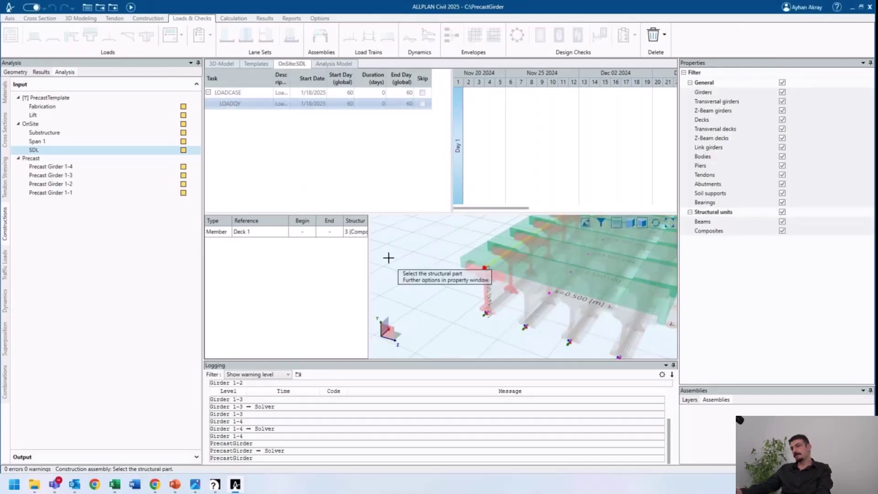
middle_drag(404, 253, 457, 275)
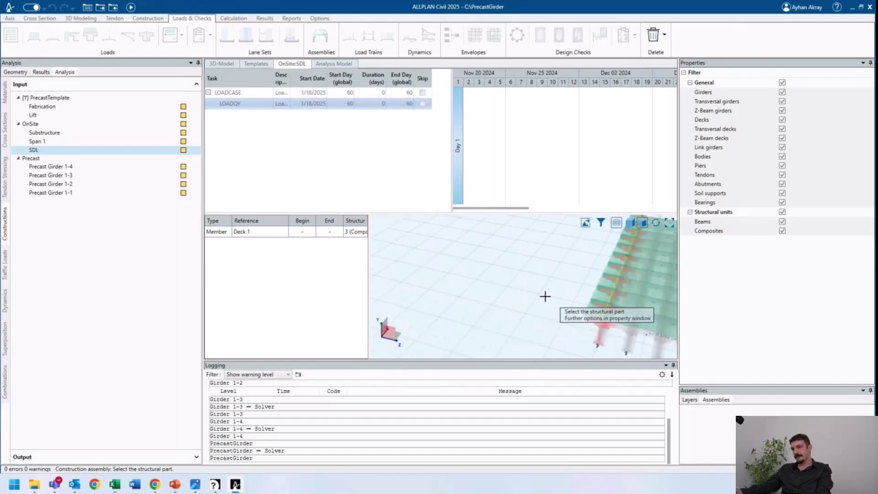
middle_drag(546, 297, 499, 286)
key(Escape)
- Set the uload argument of the LOADQY task to Deck: 13
click(339, 93)
click(340, 103)
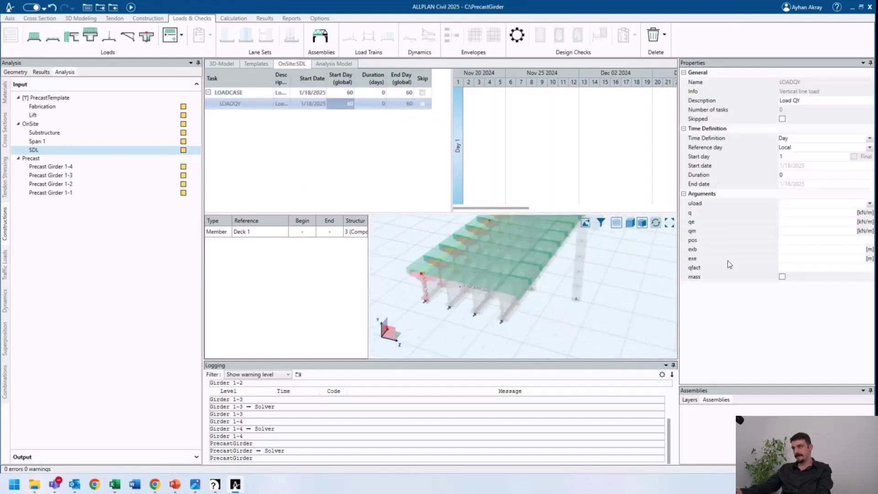
click(869, 204)
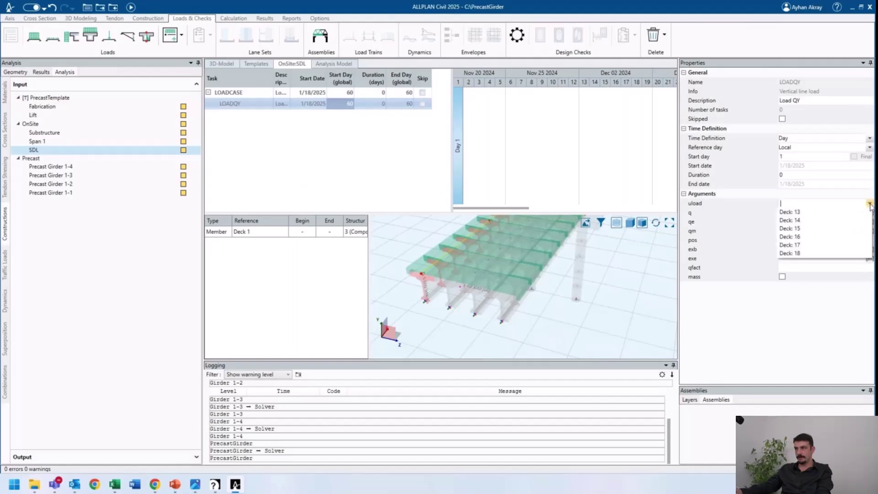
click(842, 213)
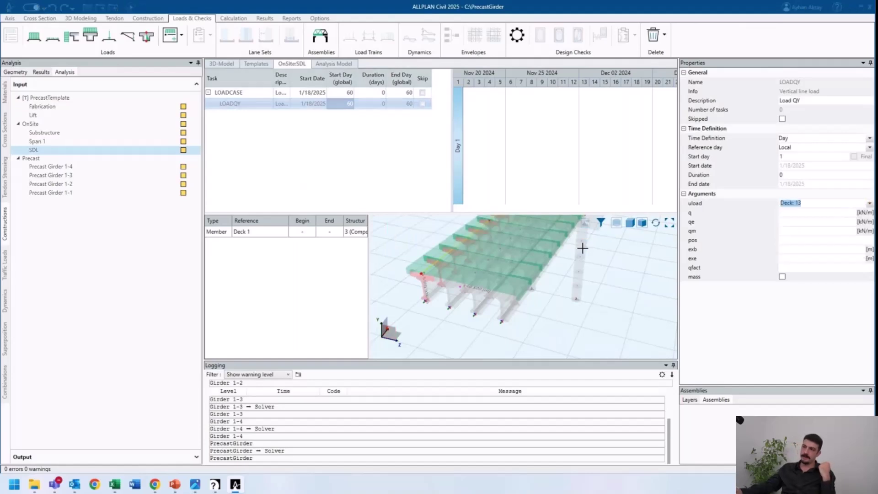
- Examine the deck and girders in the 3D model and return to the SDL phase's tasks
middle_drag(445, 241, 533, 270)
scroll(470, 254, up, 2)
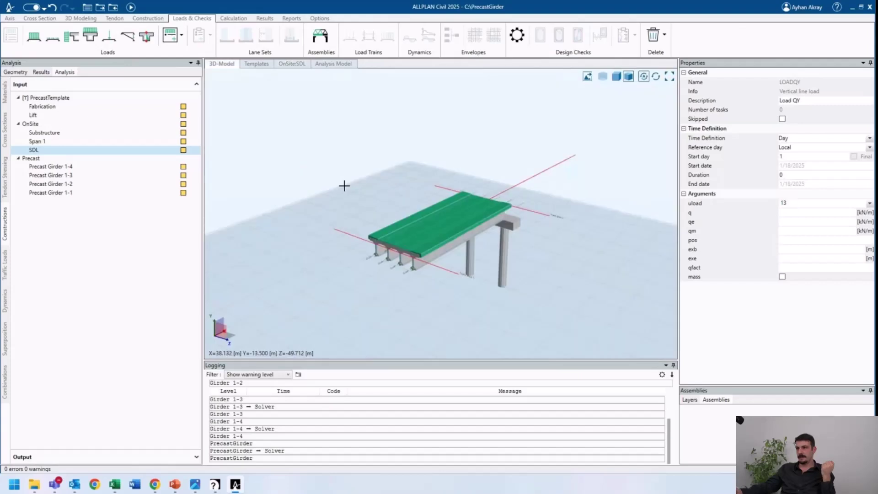
middle_drag(383, 213, 392, 206)
scroll(425, 197, up, 1)
scroll(425, 197, up, 2)
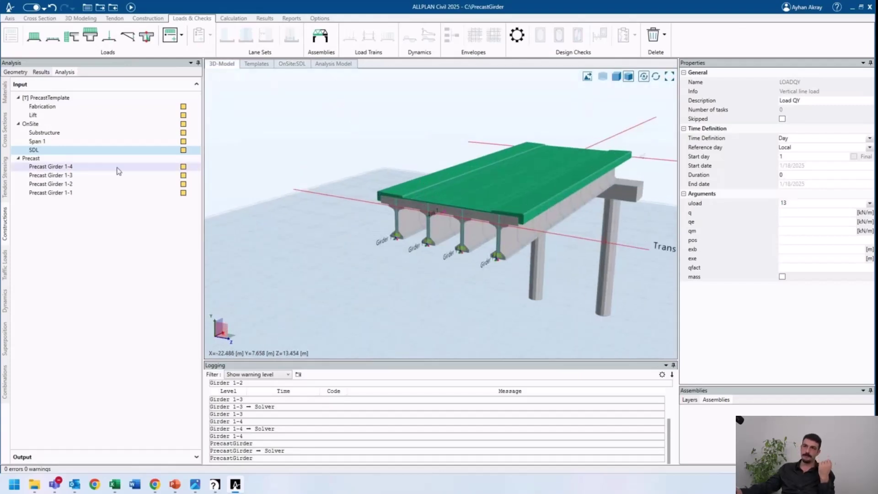
click(70, 144)
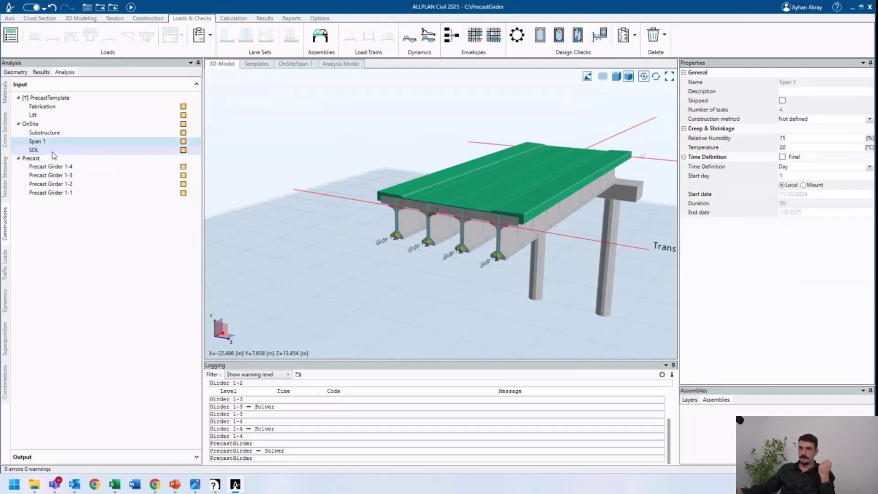
click(54, 152)
- Duplicate the LOADQY task together with its assemblies five times within the SDL load case
right_click(234, 103)
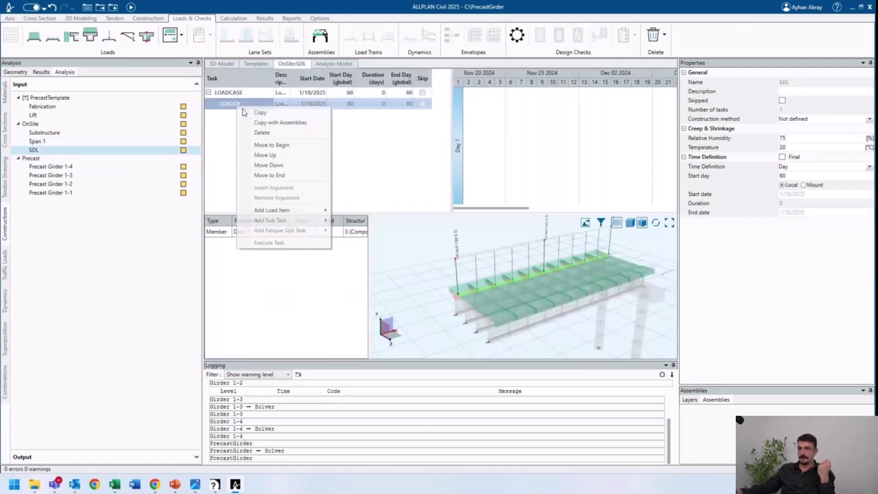
click(276, 124)
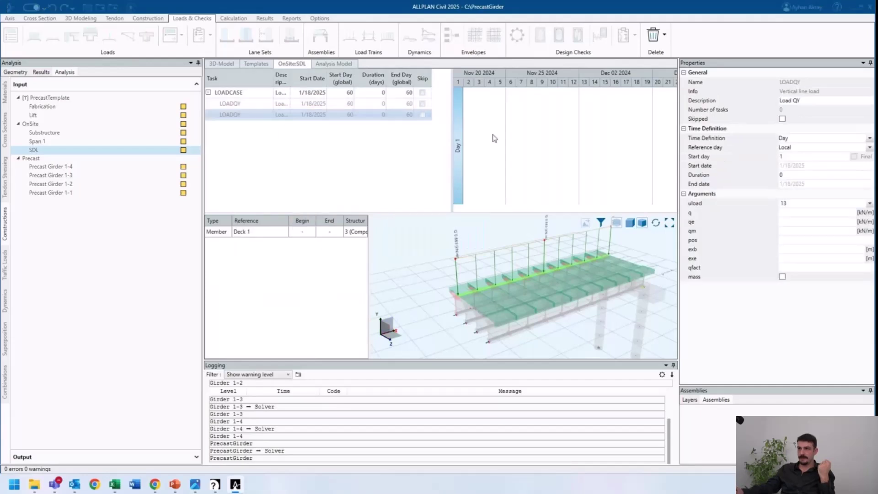
right_click(334, 119)
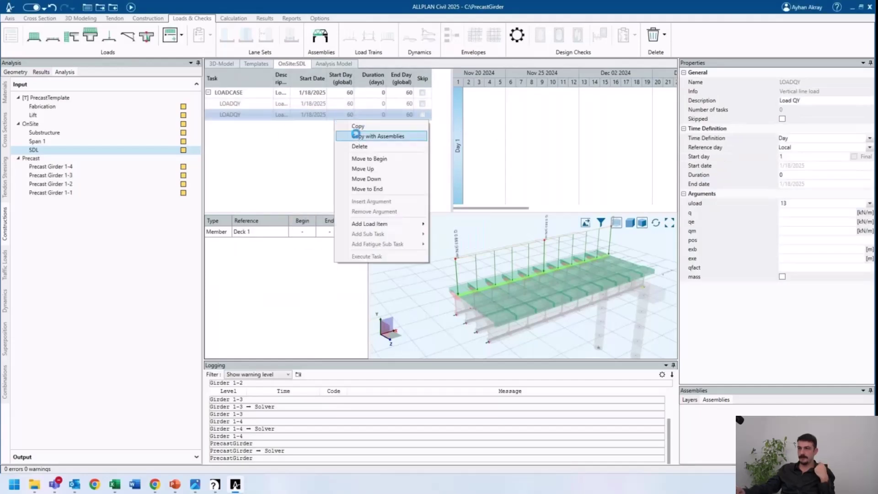
click(355, 136)
right_click(343, 125)
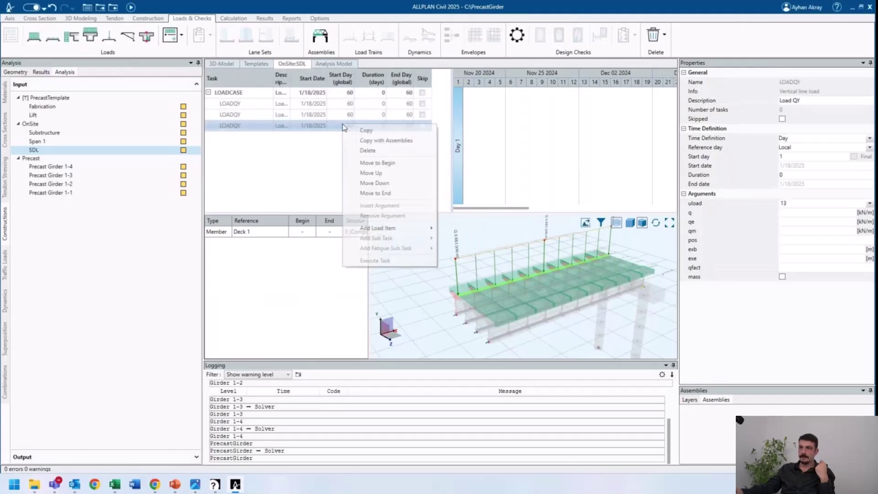
click(366, 142)
right_click(315, 136)
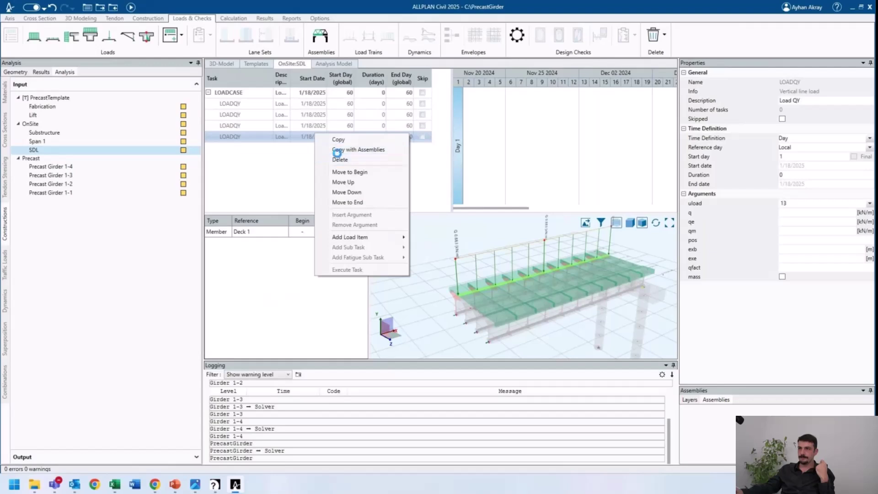
click(337, 153)
right_click(272, 149)
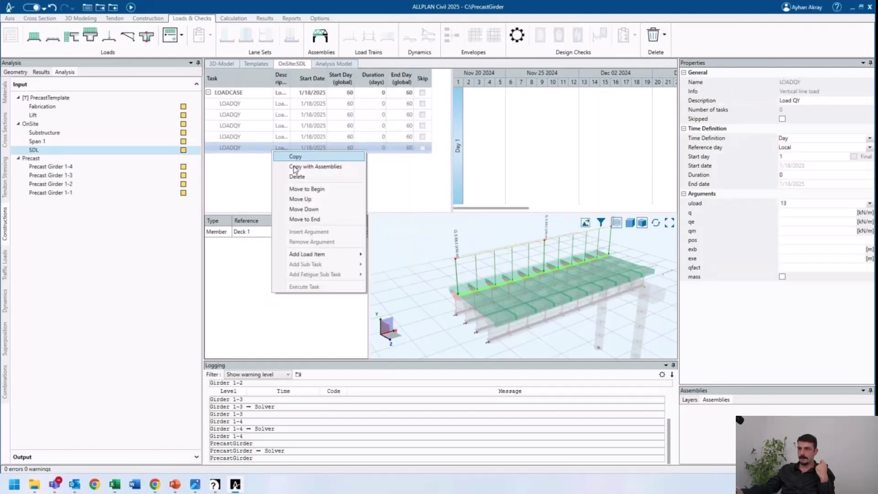
click(318, 167)
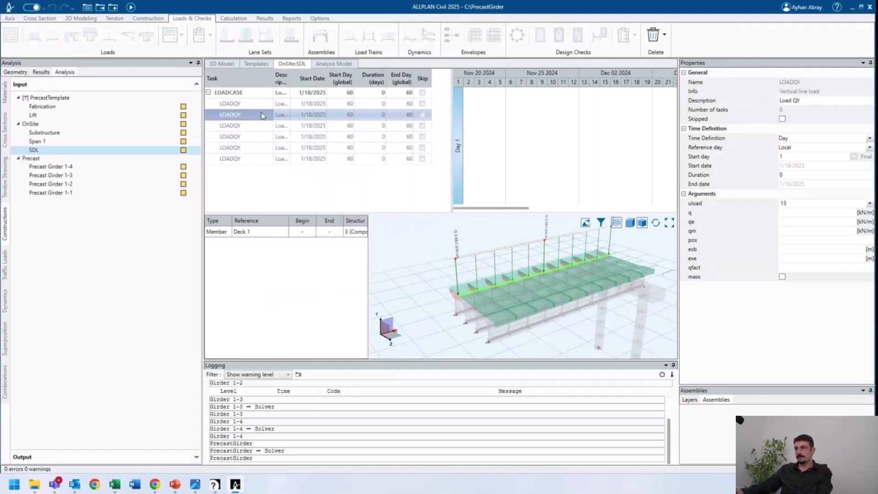
- Assign the second LOADQY task to Deck 1's structural unit 6 (Composite) and set its uload to Deck: 14
click(361, 234)
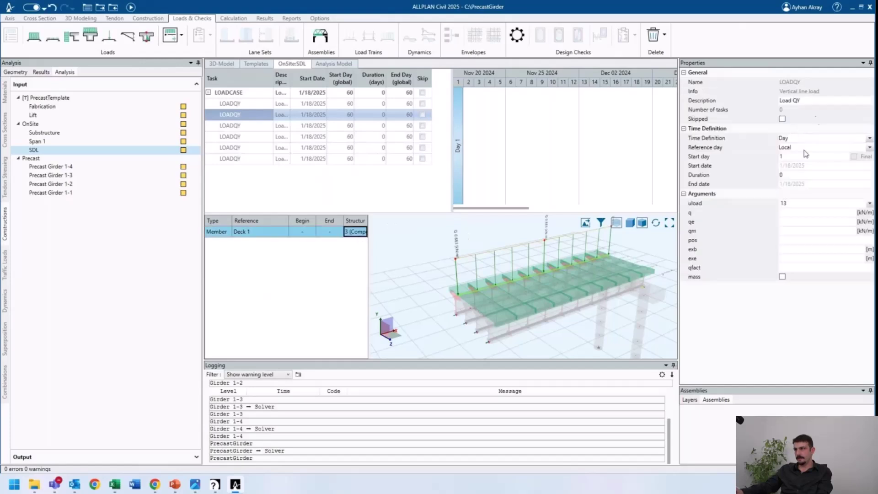
click(340, 233)
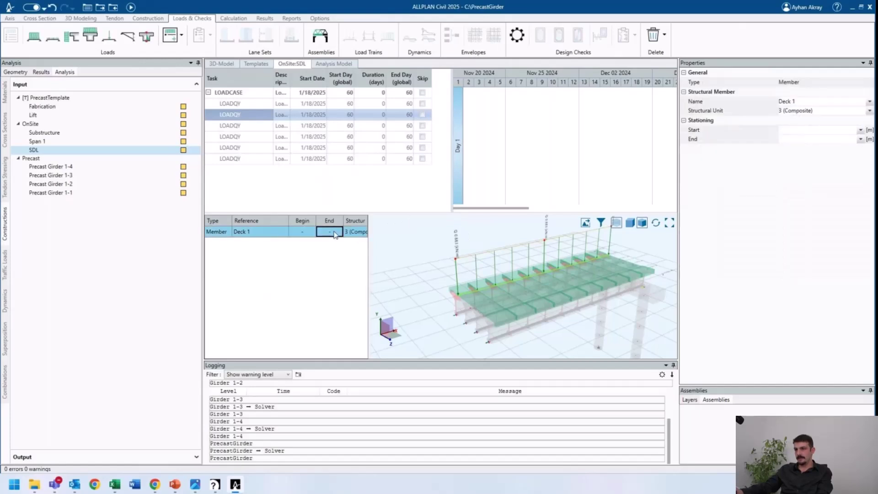
click(823, 112)
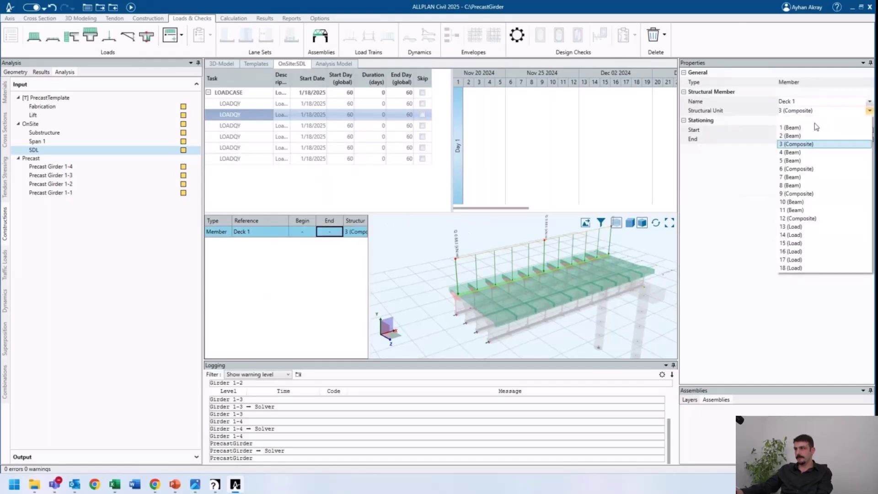
click(803, 169)
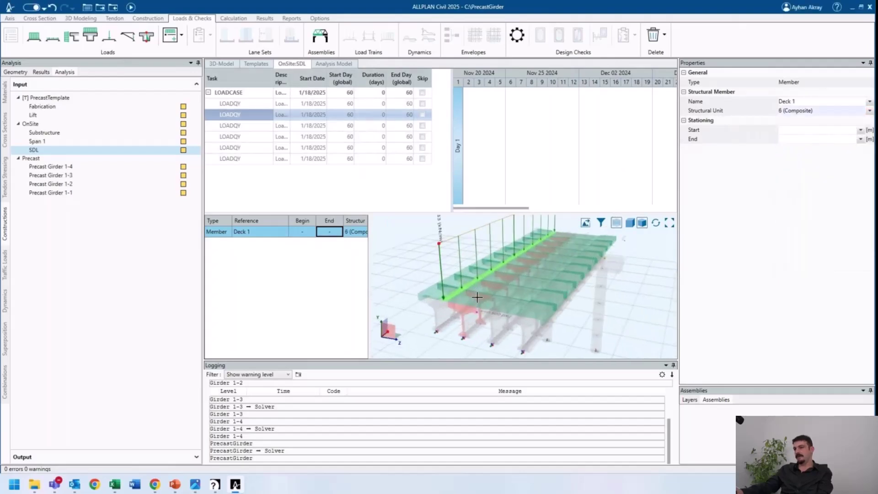
click(307, 112)
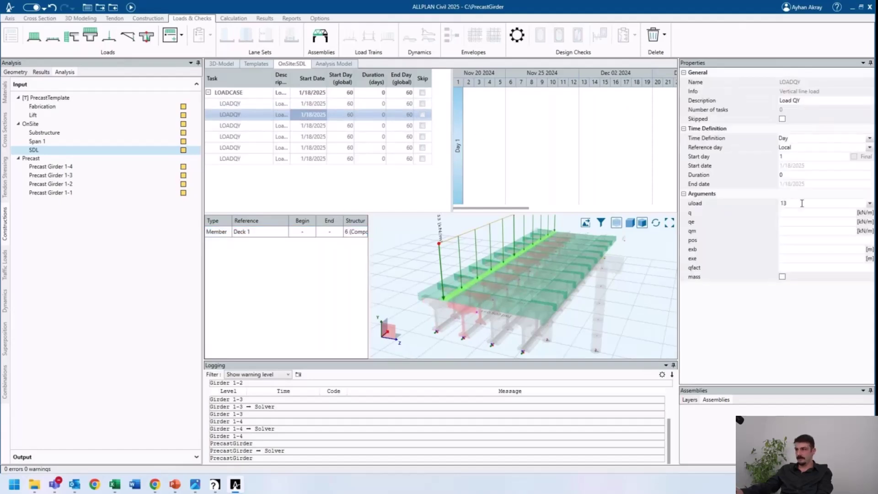
click(869, 204)
click(835, 221)
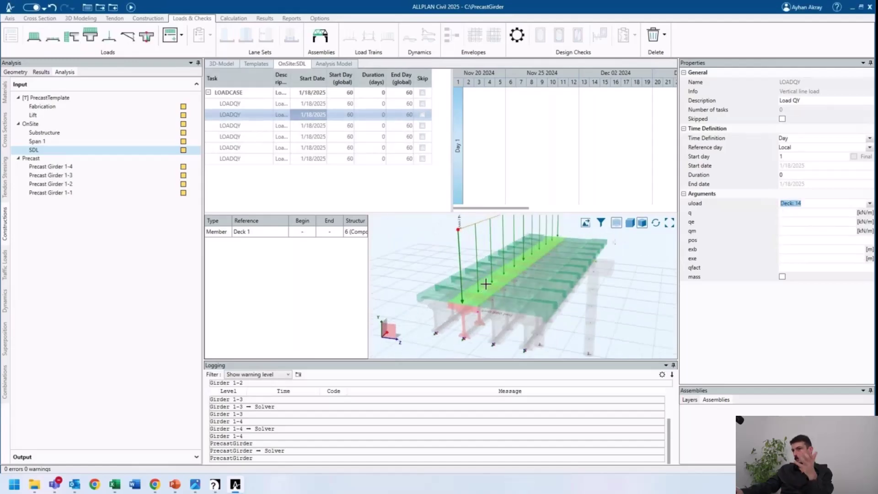
- Assign the third LOADQY task to Deck 1's structural unit 9 (Composite) and set its uload to Deck: 15
click(367, 130)
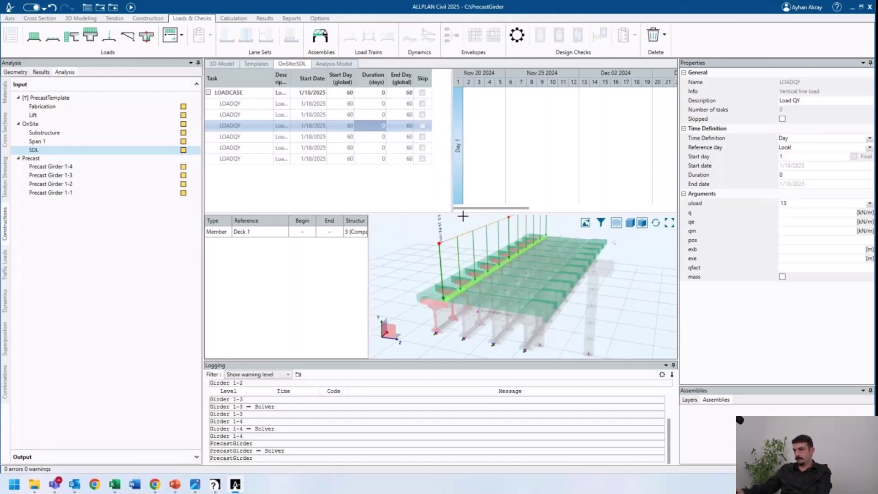
click(354, 233)
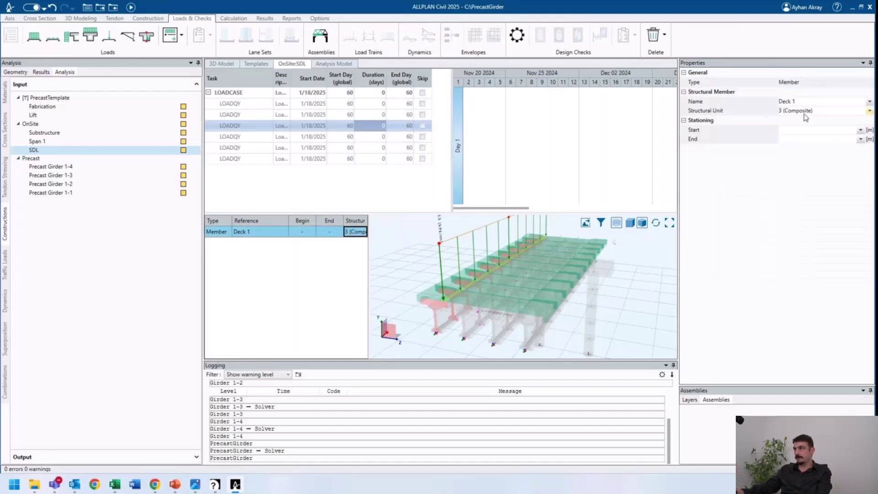
click(803, 111)
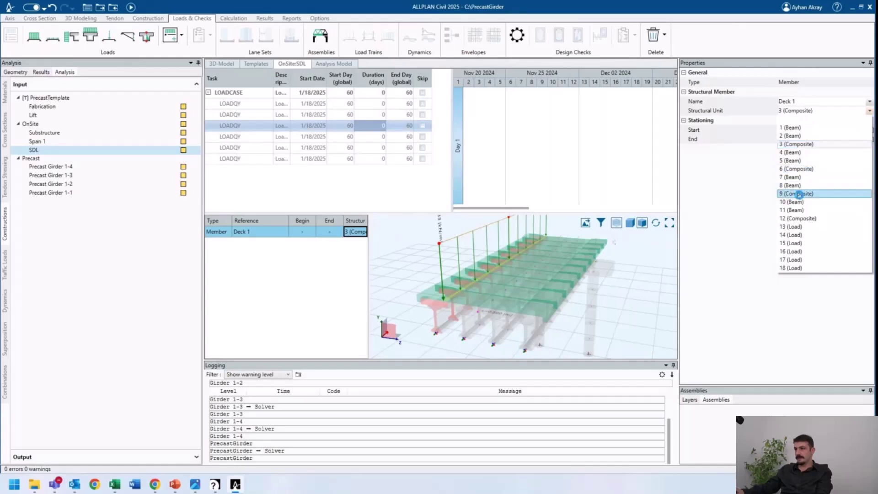
click(798, 193)
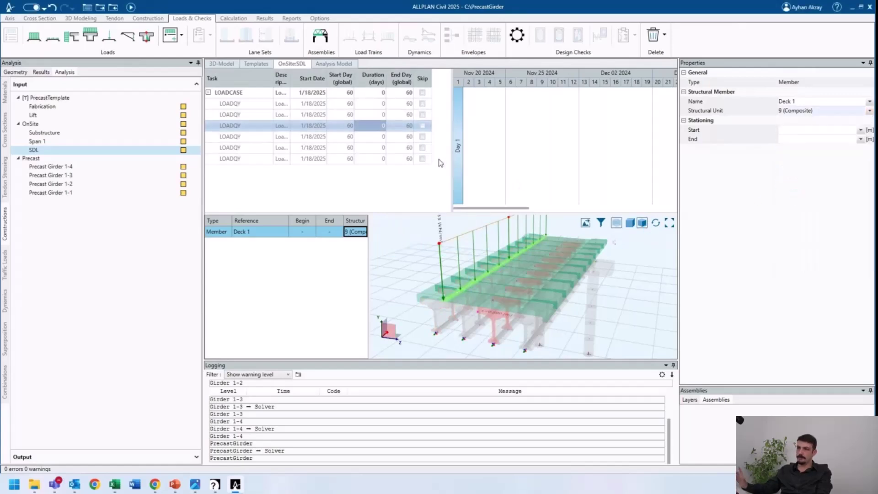
click(372, 127)
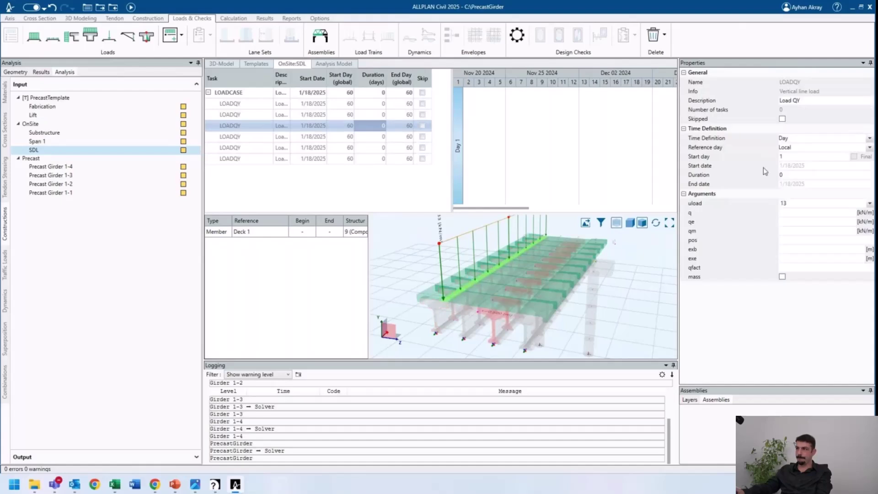
click(870, 205)
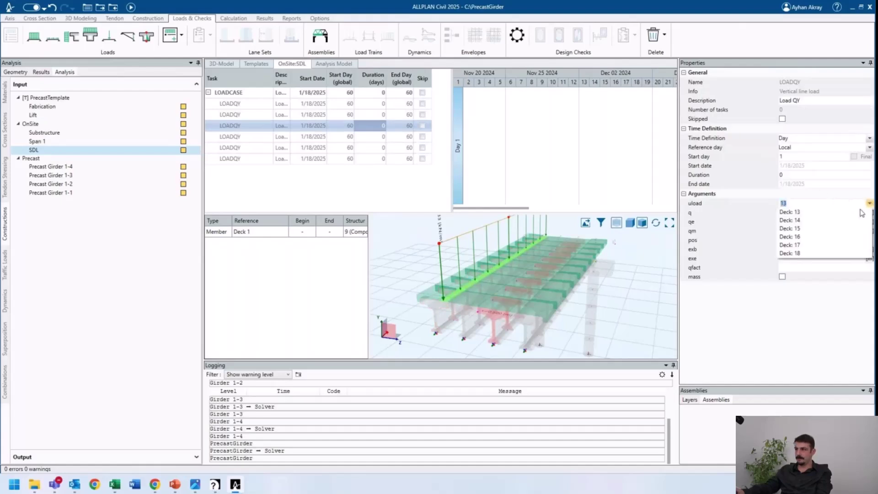
click(823, 229)
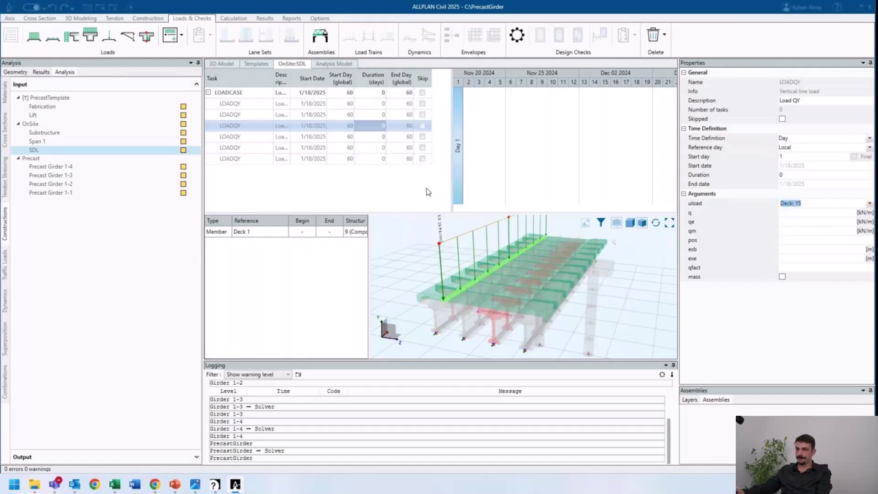
- Assign the fourth LOADQY task to Deck 1's structural unit 12 (Composite) and set its uload to Deck: 16
click(284, 136)
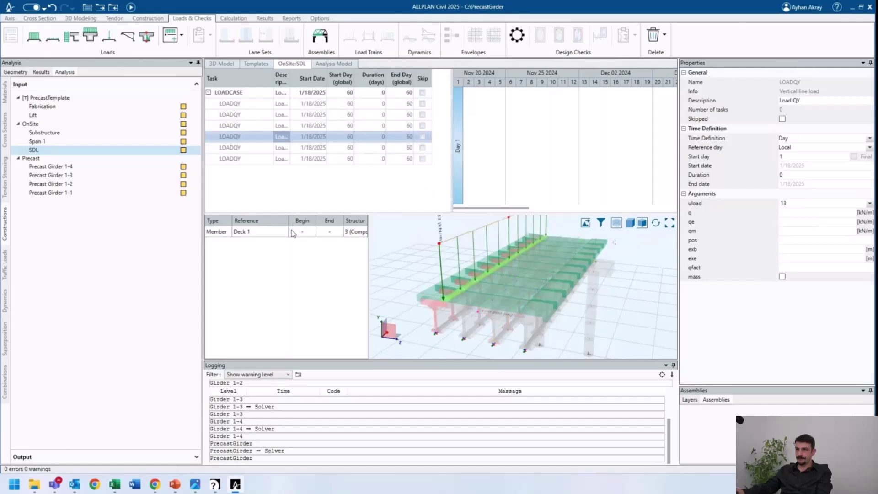
click(293, 232)
click(869, 112)
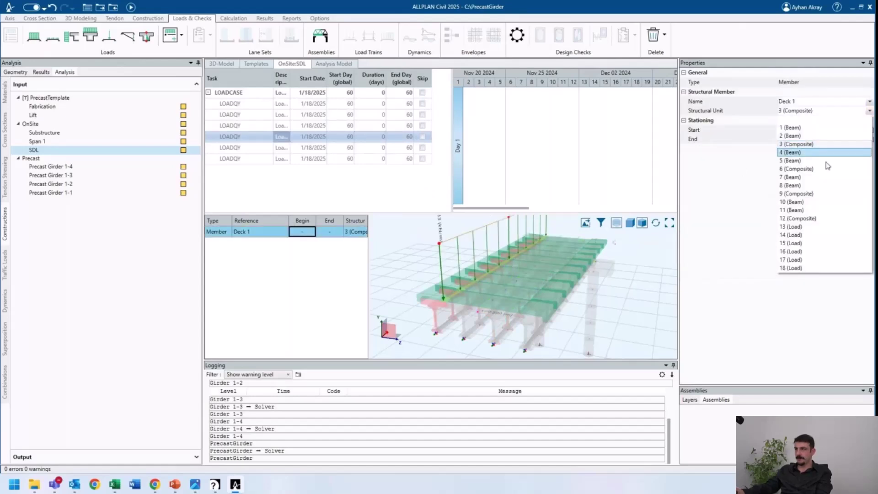
click(804, 221)
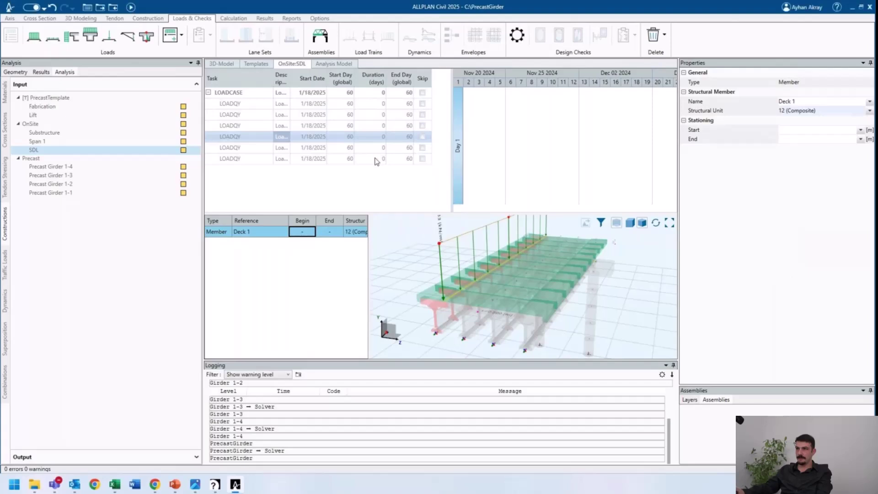
click(350, 137)
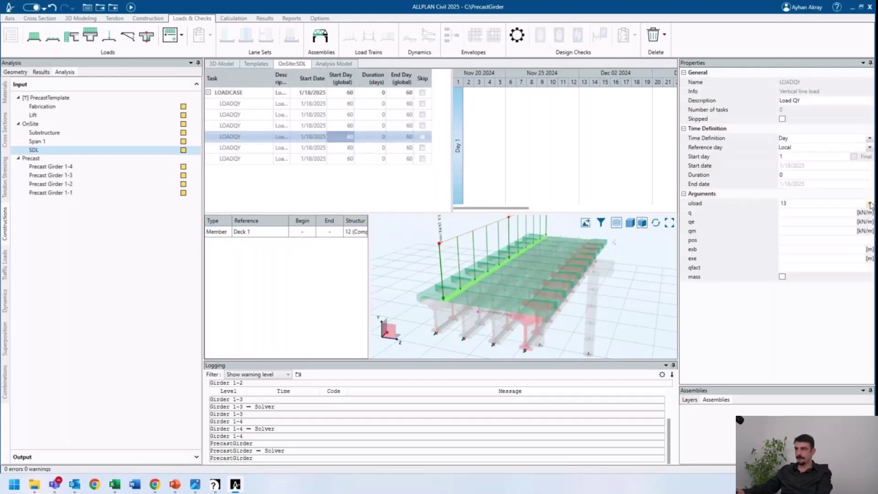
click(869, 203)
click(829, 237)
- Set the fifth LOADQY task's uload to Deck: 17, keeping Deck 1's structural unit 3 (Composite) as its member
click(362, 150)
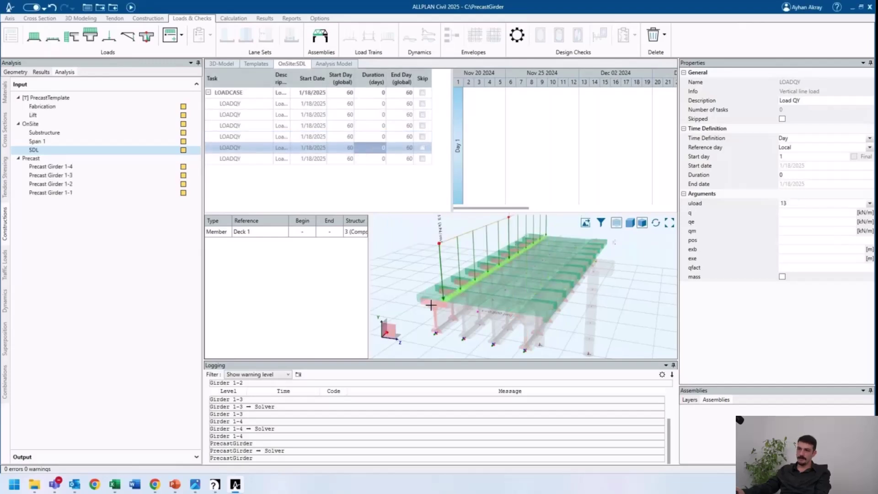
click(352, 233)
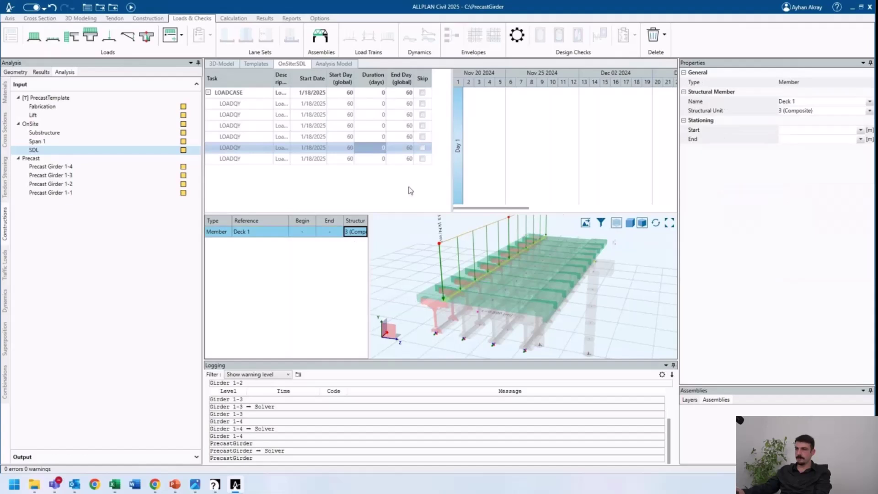
click(343, 148)
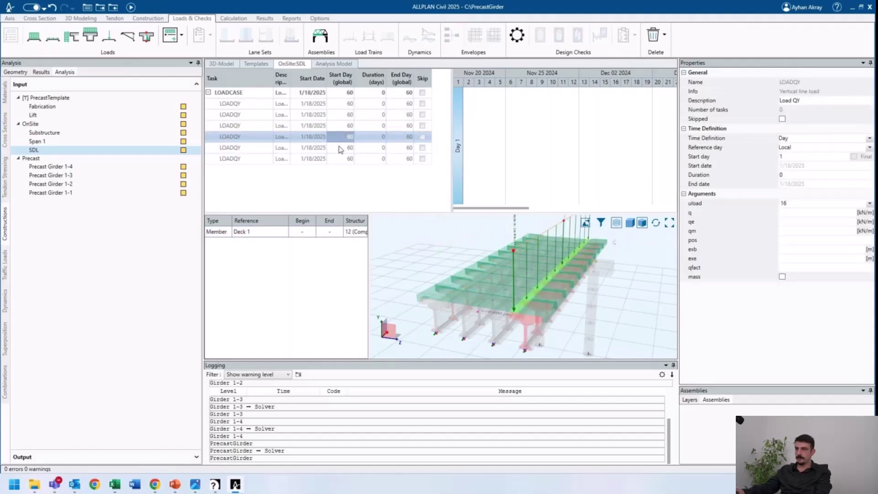
click(860, 202)
click(829, 245)
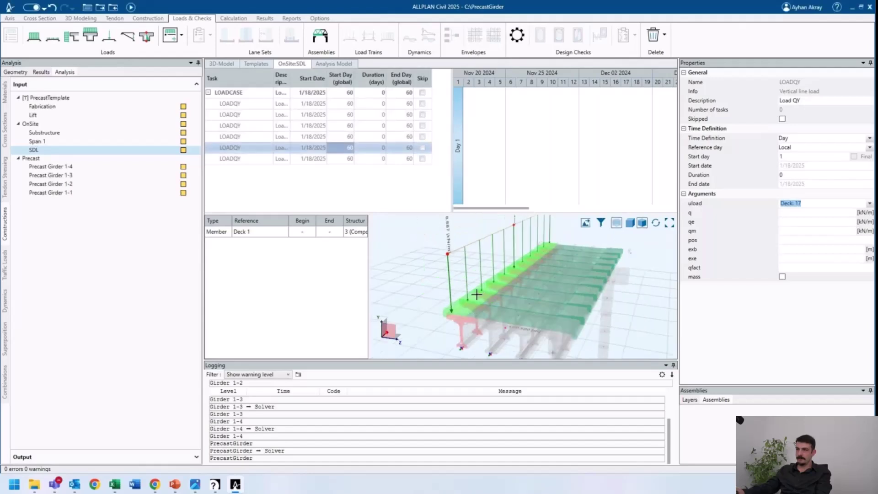
- Assign the sixth LOADQY task to Deck 1's structural unit 12 (Composite) and set its uload to load unit 18
click(313, 158)
click(362, 231)
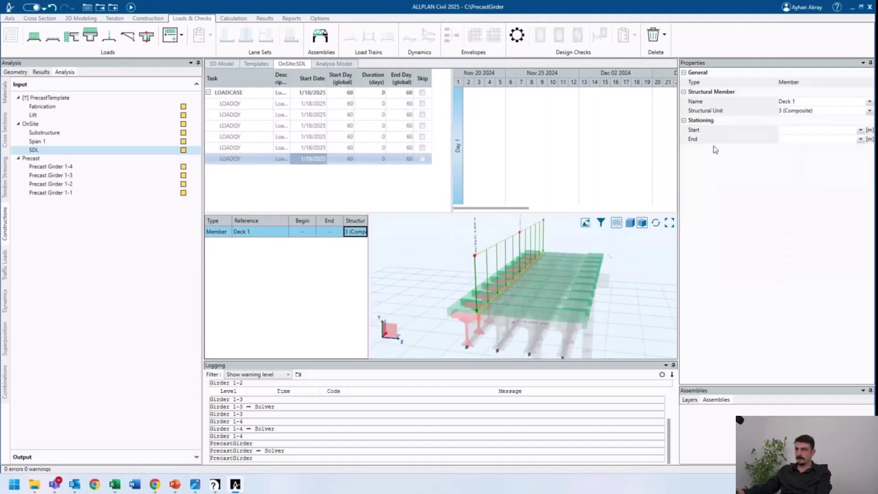
click(828, 112)
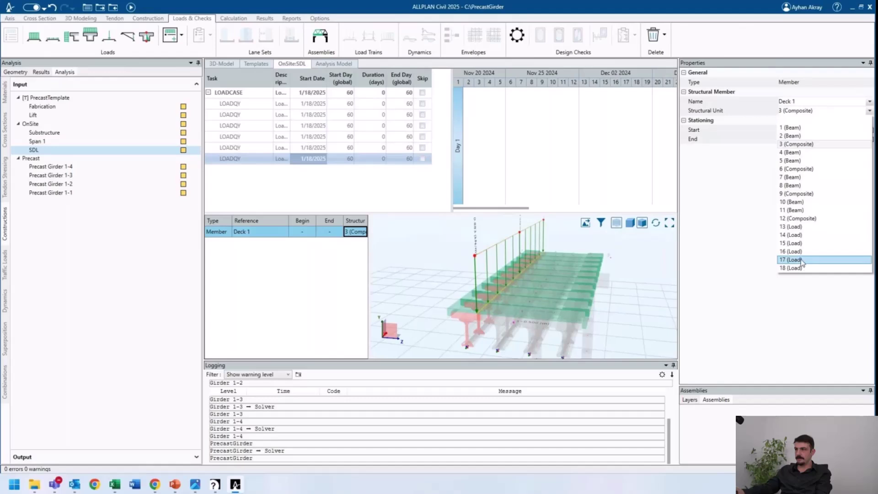
click(798, 218)
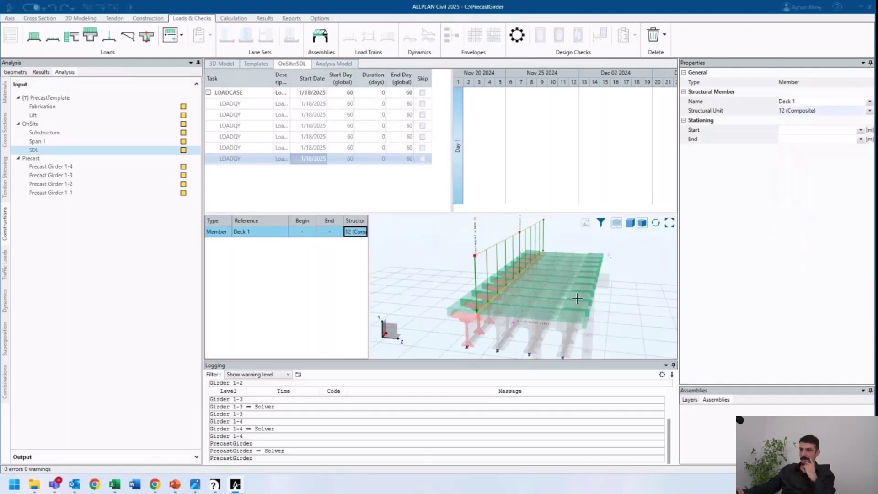
click(294, 156)
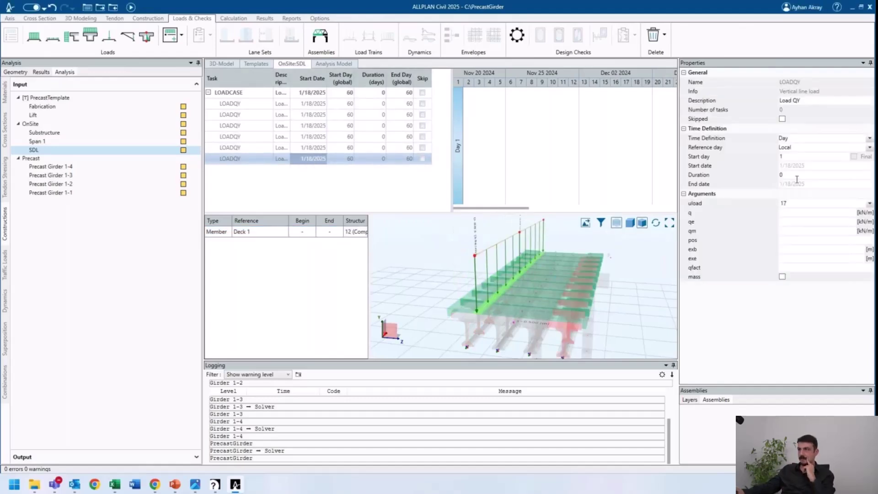
click(869, 206)
click(821, 249)
drag(563, 301, 526, 295)
- Recalculate the project and display the final SDL-SUM load case in Diagram 1
click(130, 7)
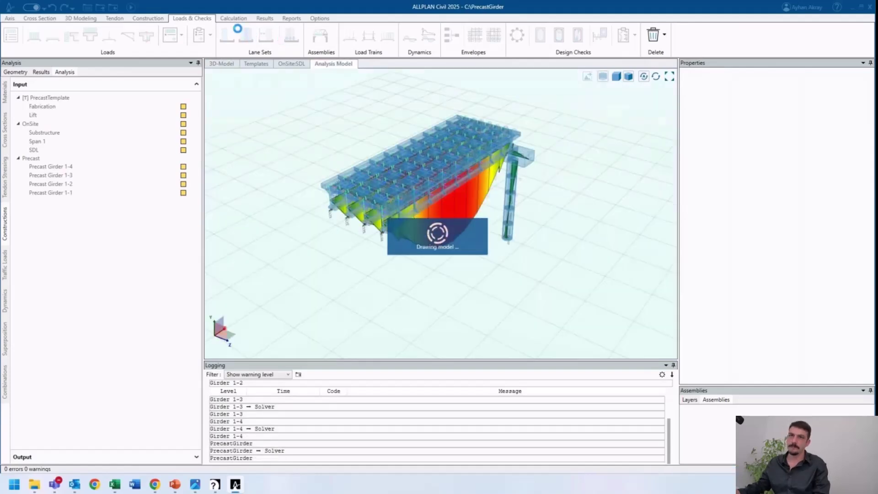
click(41, 72)
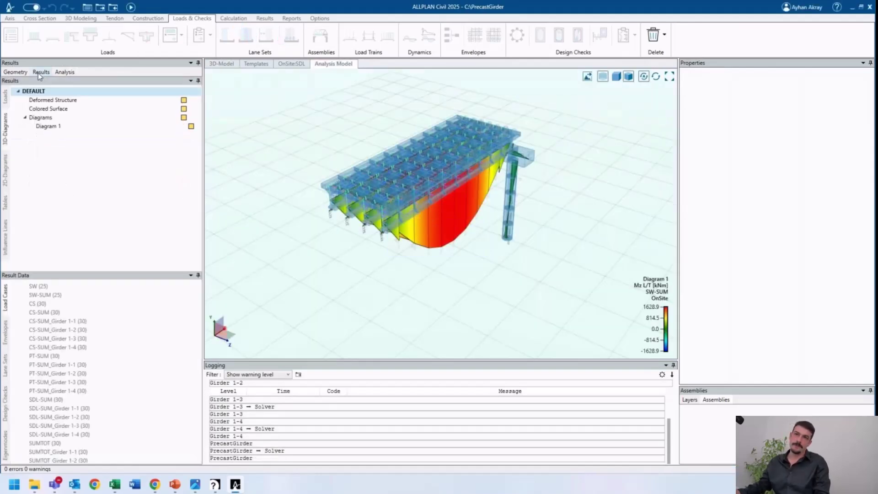
click(54, 128)
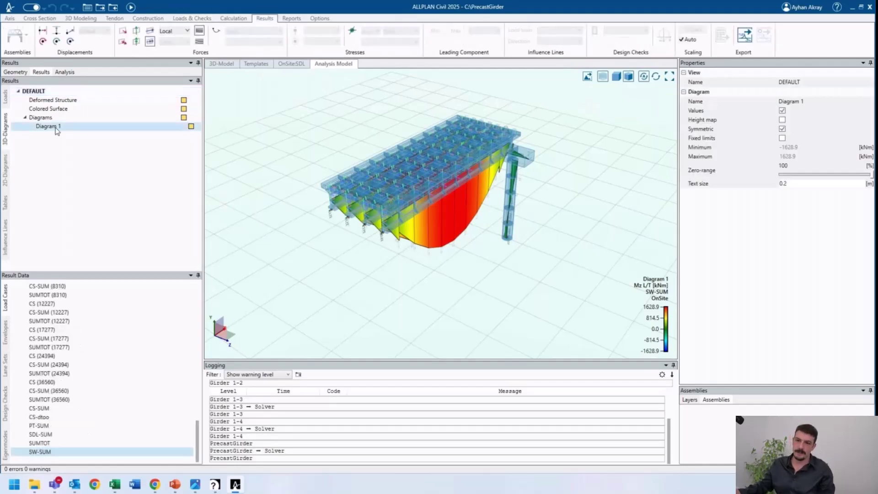
click(5, 338)
click(5, 301)
scroll(73, 423, up, 1)
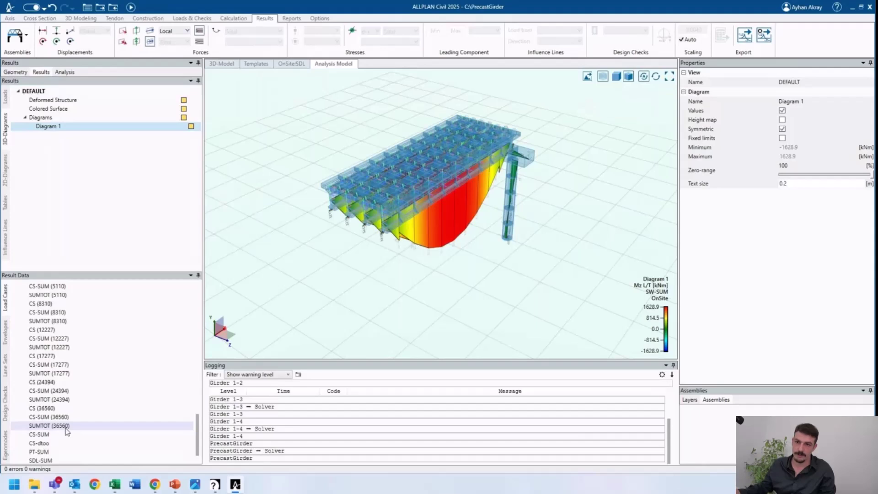
scroll(62, 438, down, 1)
click(48, 434)
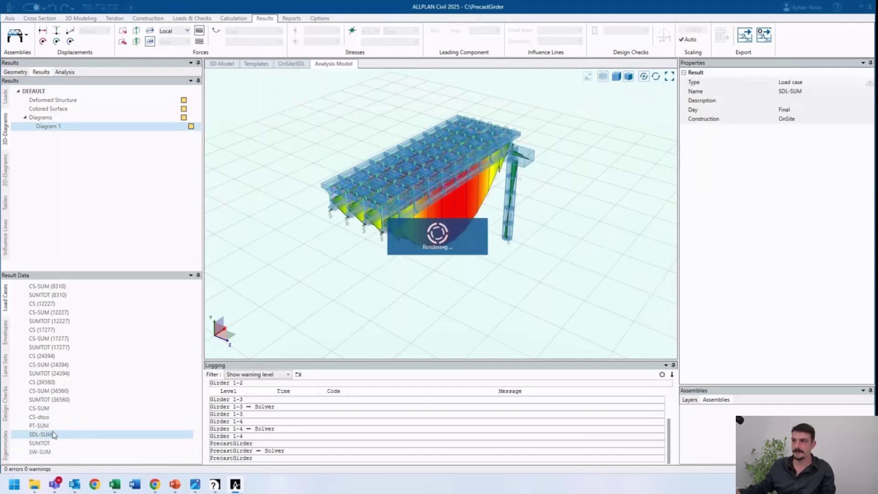
middle_drag(352, 280, 333, 281)
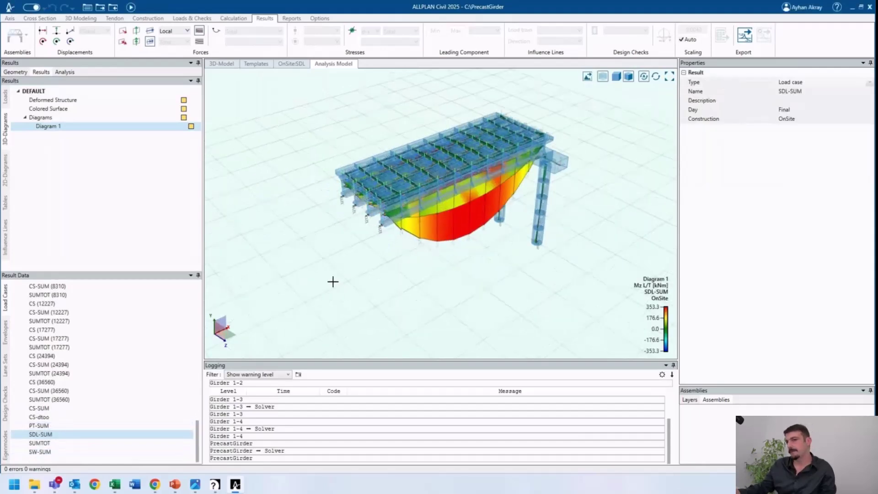
- Review the load case list against the OnSite load case names in the calculation options, leaving the options unchanged
scroll(144, 360, up, 15)
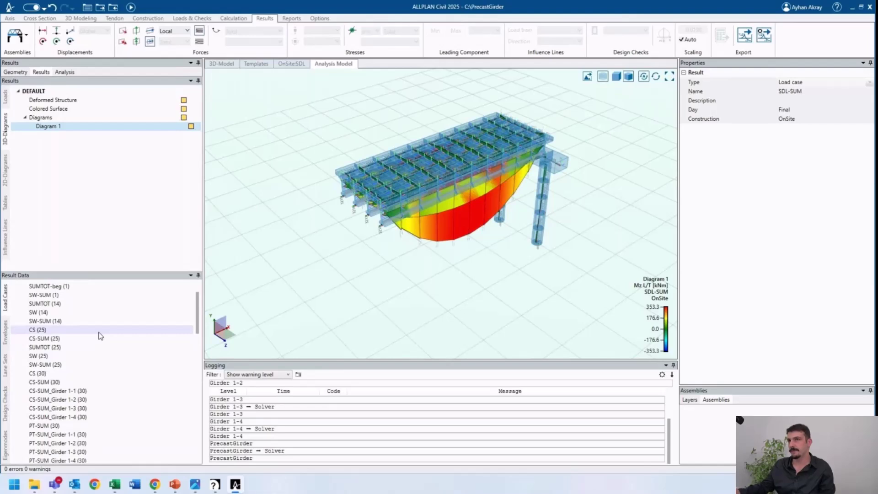
click(242, 19)
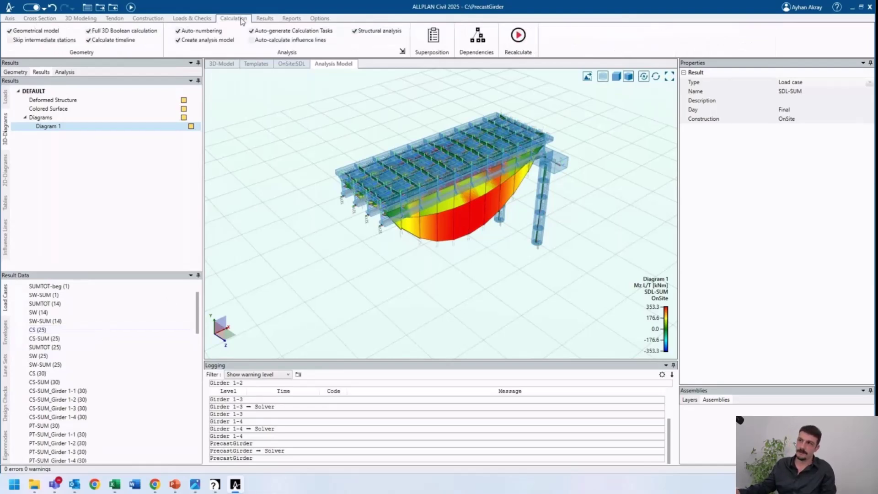
click(401, 52)
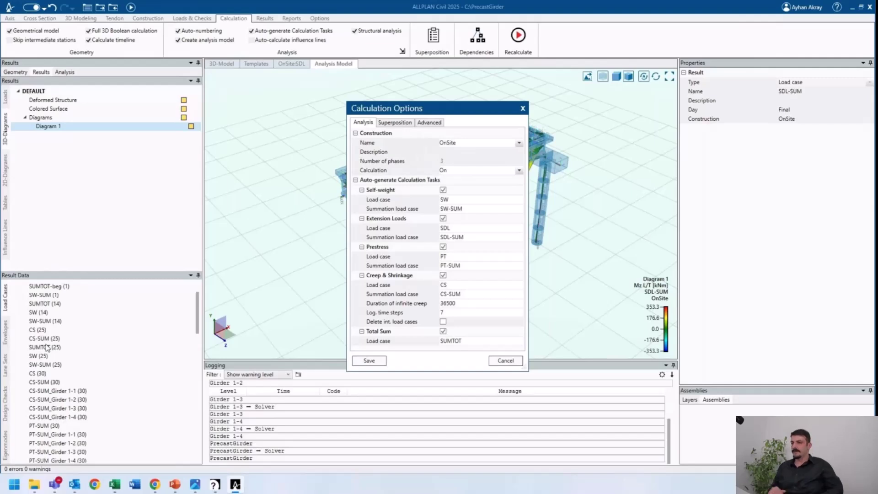
click(505, 361)
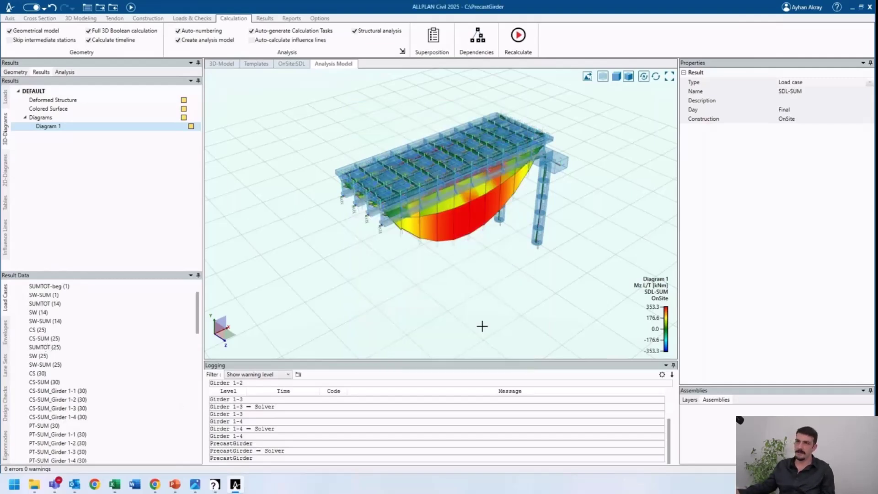
- Review the tasks of the OnSite Substructure phase and view the whole bridge in the 3D model
click(149, 19)
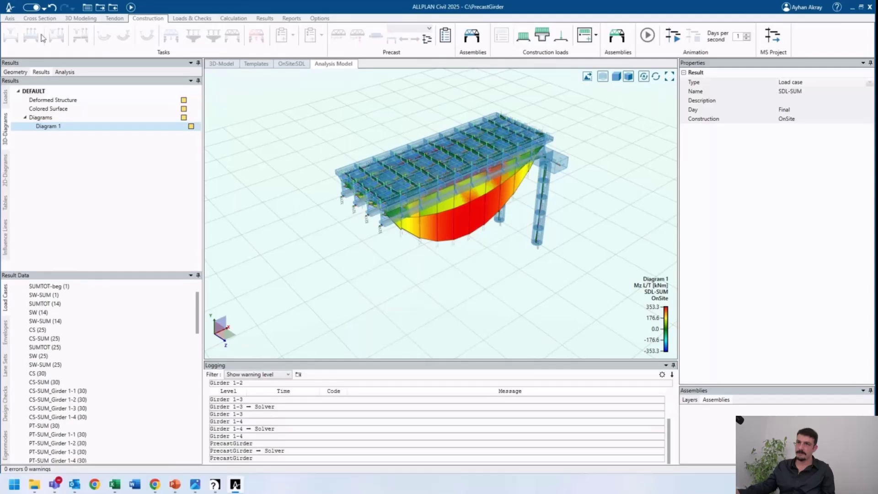
click(65, 71)
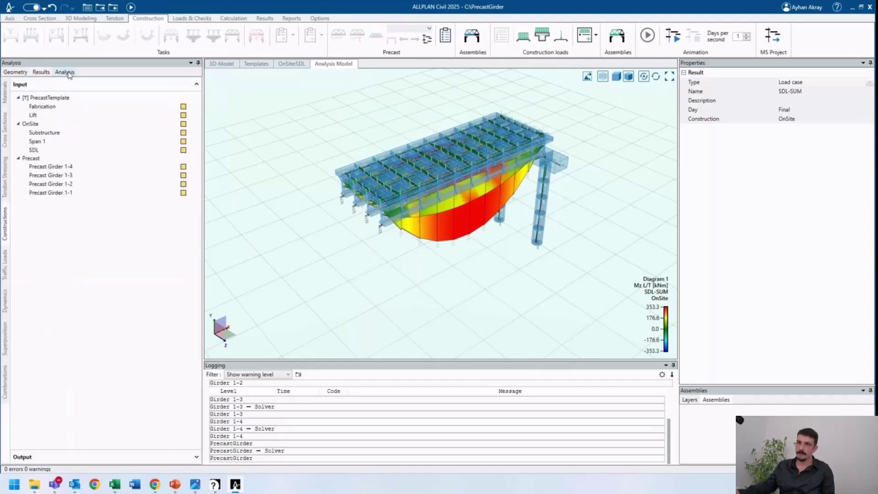
click(65, 133)
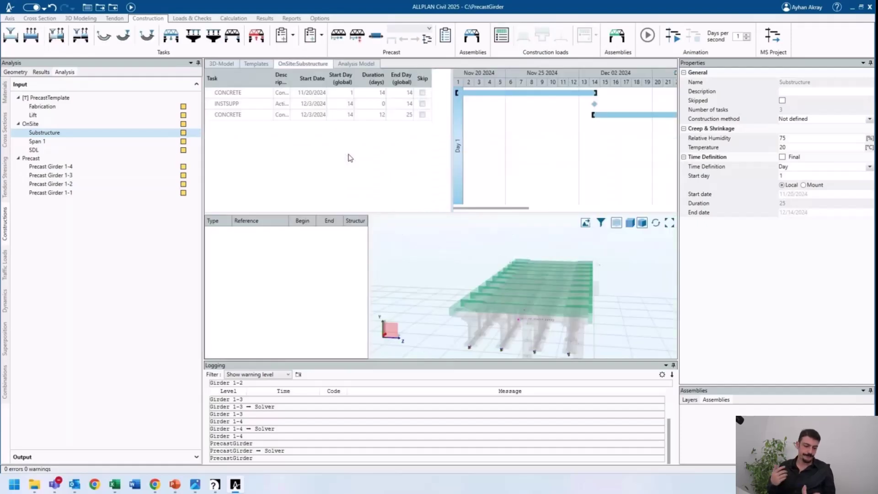
click(222, 63)
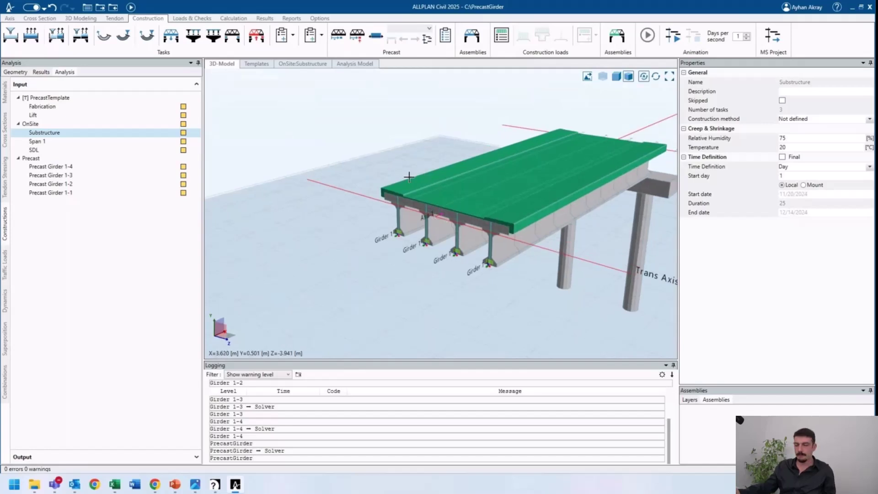
scroll(407, 178, down, 1)
scroll(320, 164, down, 2)
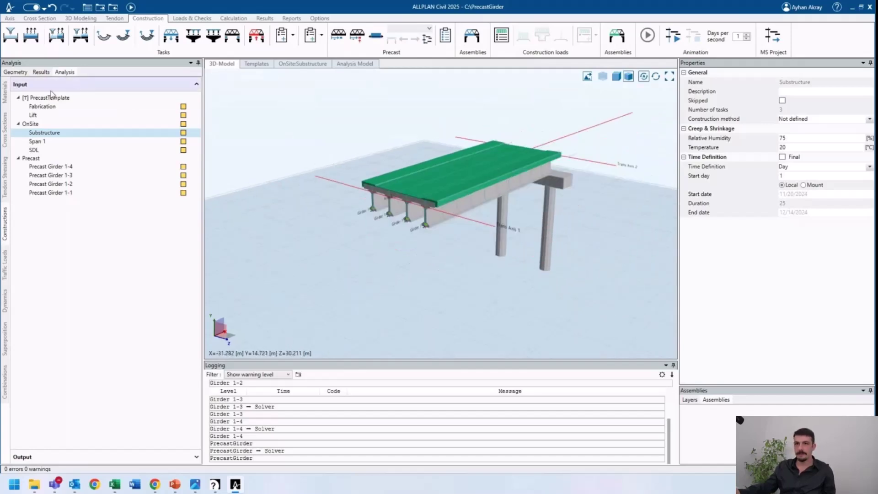
- Create a new lane set under the traffic loads, accepting the default name LaneSet 1
click(9, 268)
click(54, 87)
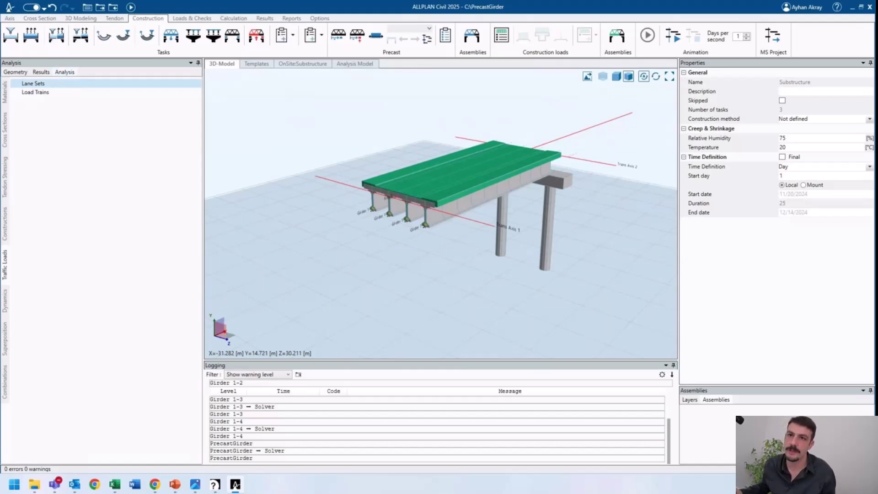
right_click(51, 84)
click(60, 89)
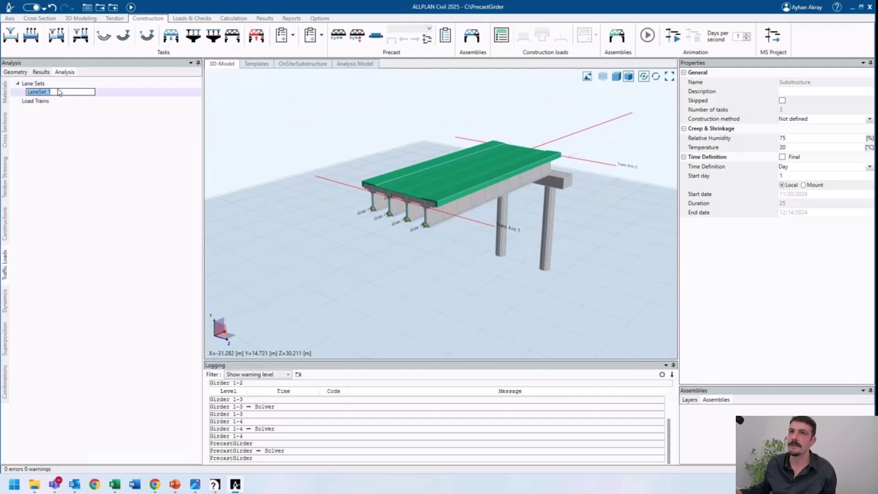
key(Return)
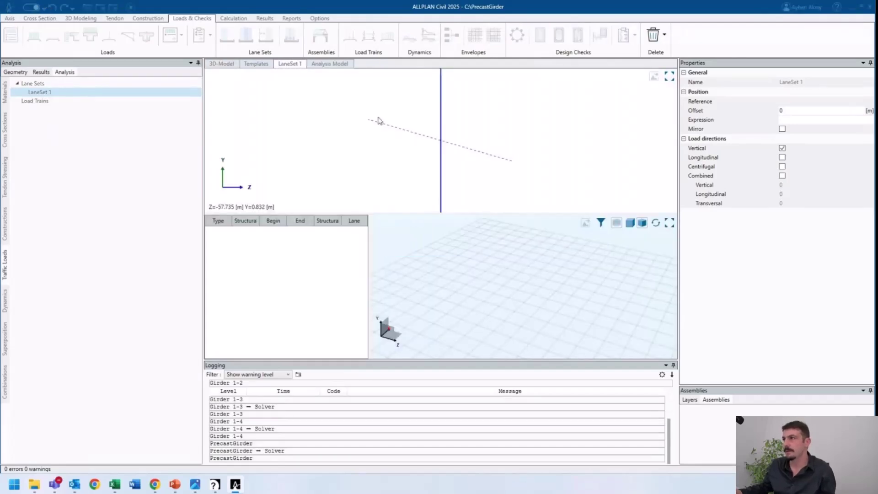
- Turn off the 3D view for LaneSet 1 and start an assembly that picks Deck 1 as its structural part
click(782, 92)
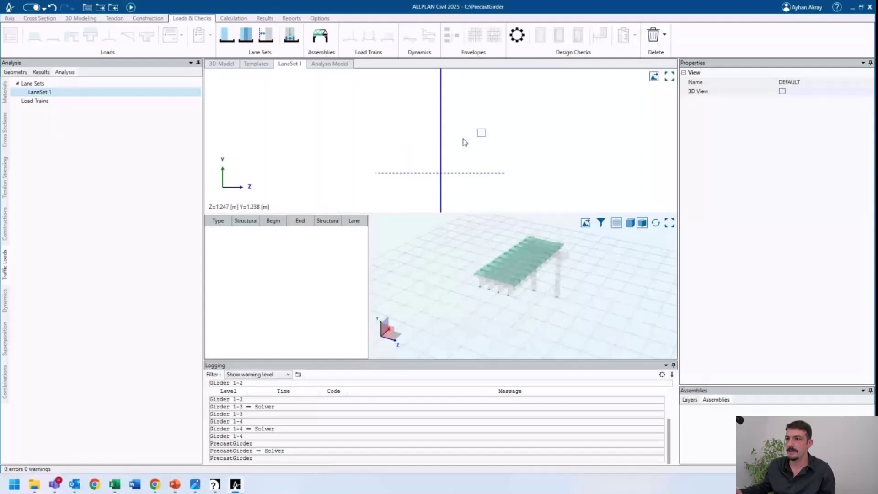
mouse_move(514, 283)
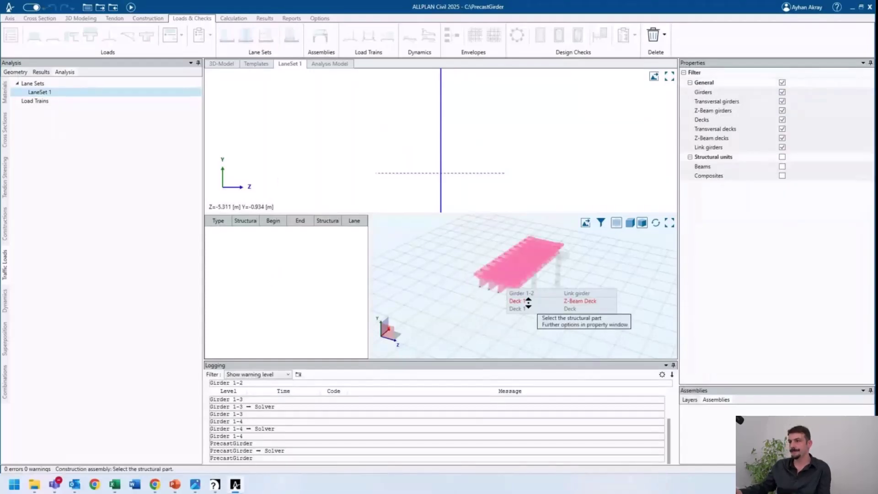
- Assign Deck 1 as the member of LaneSet 1 and position the lane set at an offset of 2.6 m
click(529, 310)
click(501, 274)
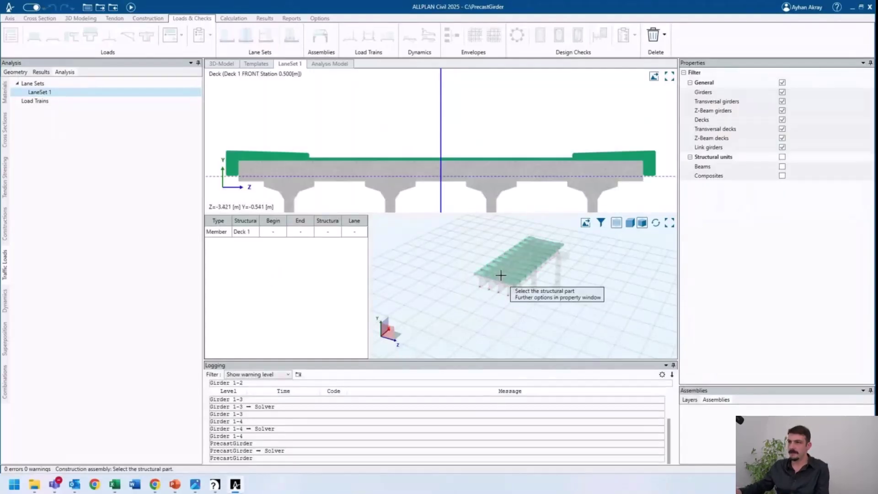
click(442, 114)
click(458, 128)
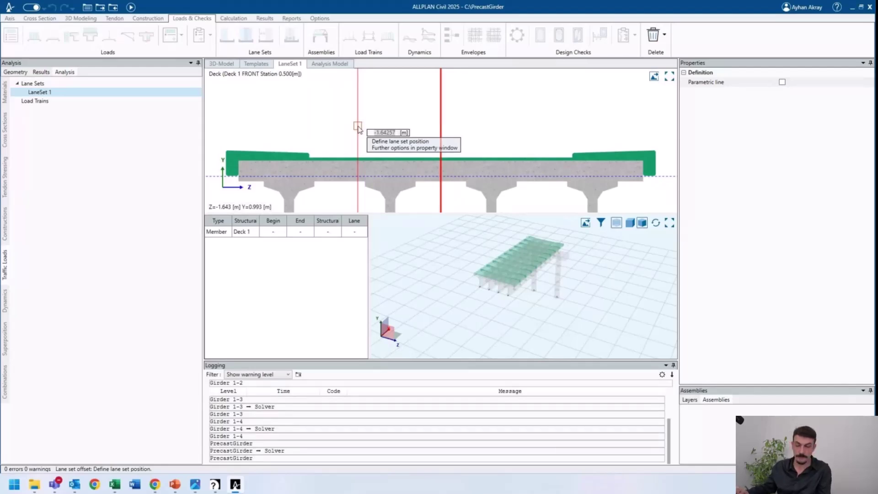
click(358, 129)
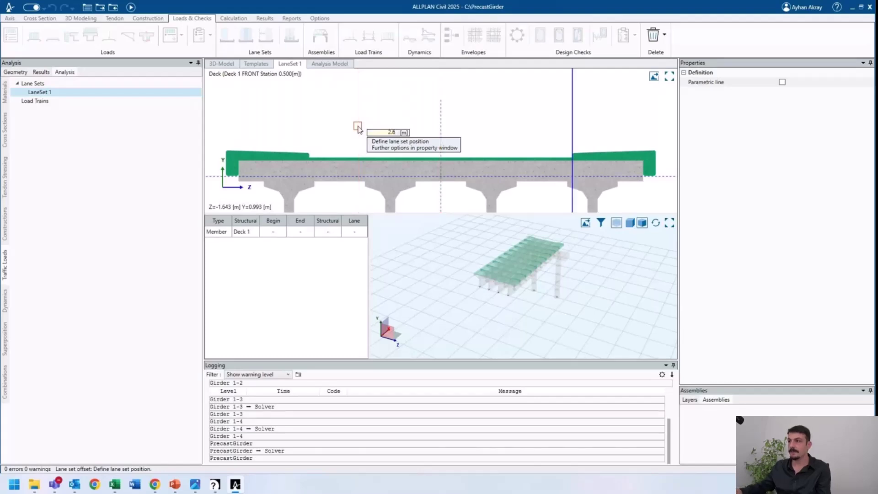
- Set the offset of LaneSet 1 to -2.6 m
click(572, 120)
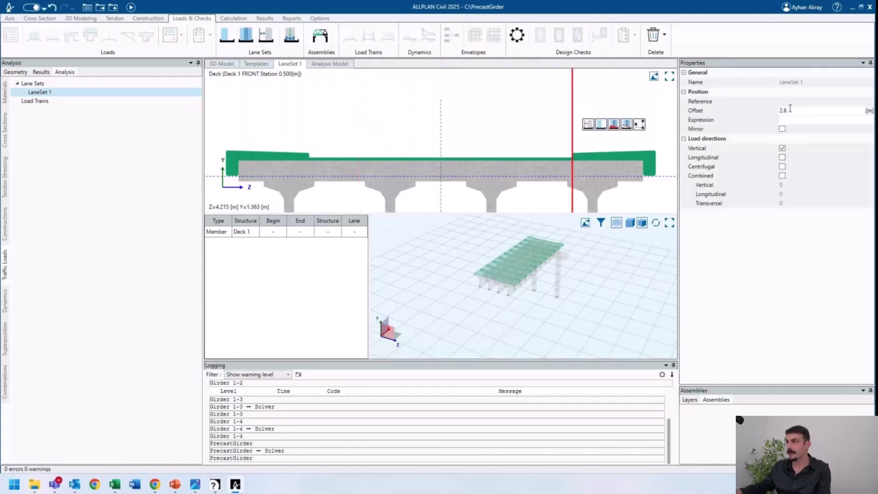
double_click(788, 111)
text(-2.6)
key(Tab)
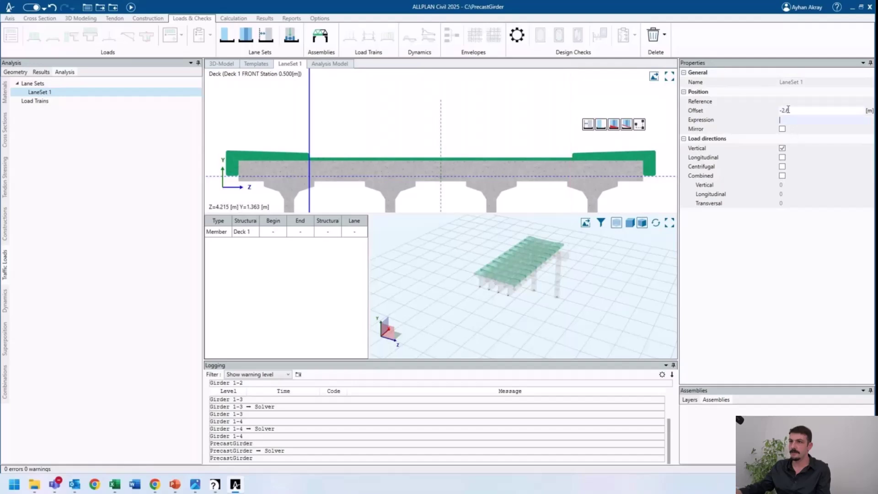
- Add two adjacent lanes to LaneSet 1, the first 3 m wide and the second 2.2 m wide up to the opposite kerb
click(310, 112)
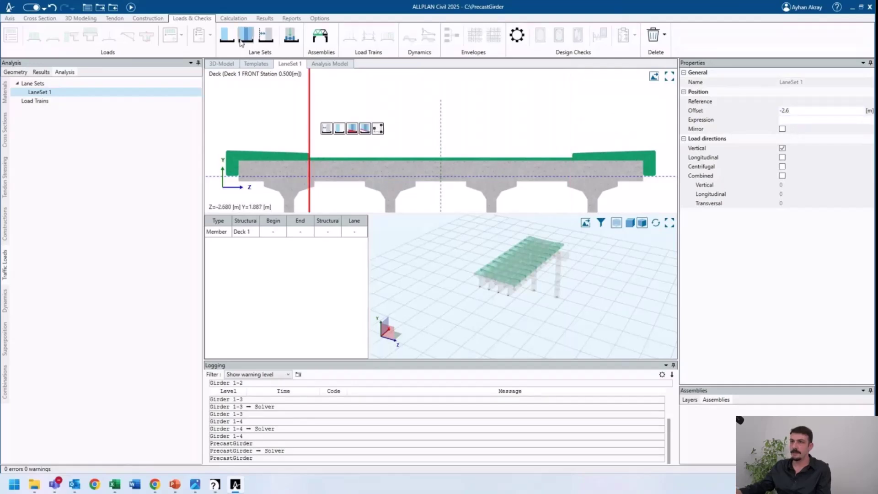
click(228, 38)
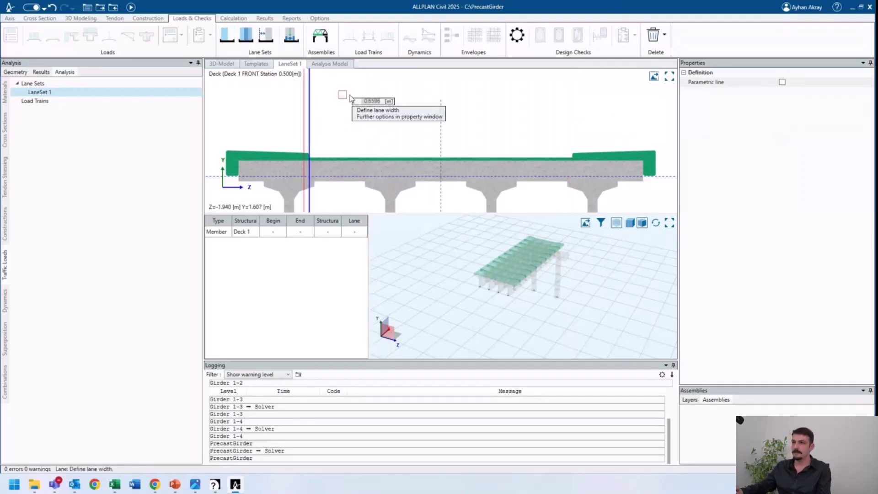
text(3)
key(Return)
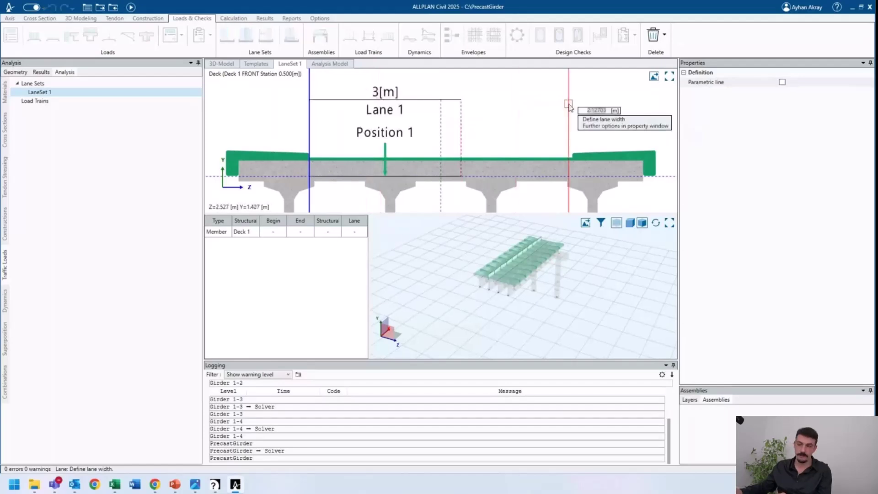
click(572, 105)
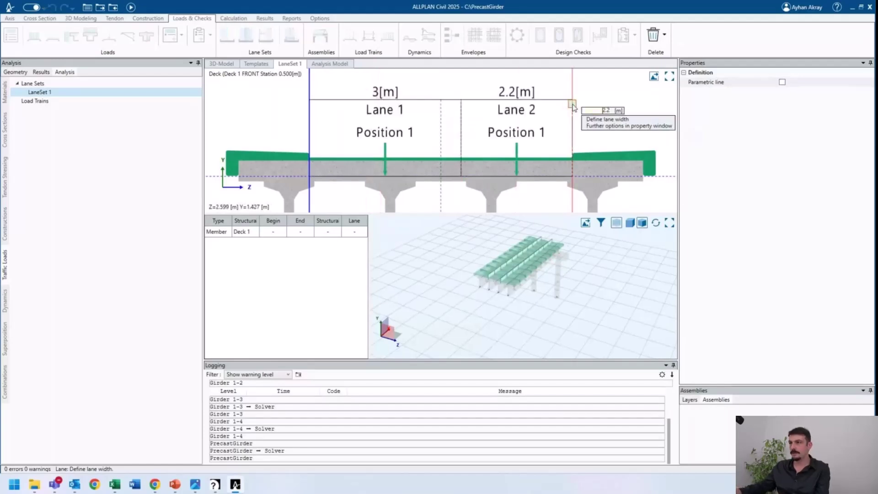
key(Escape)
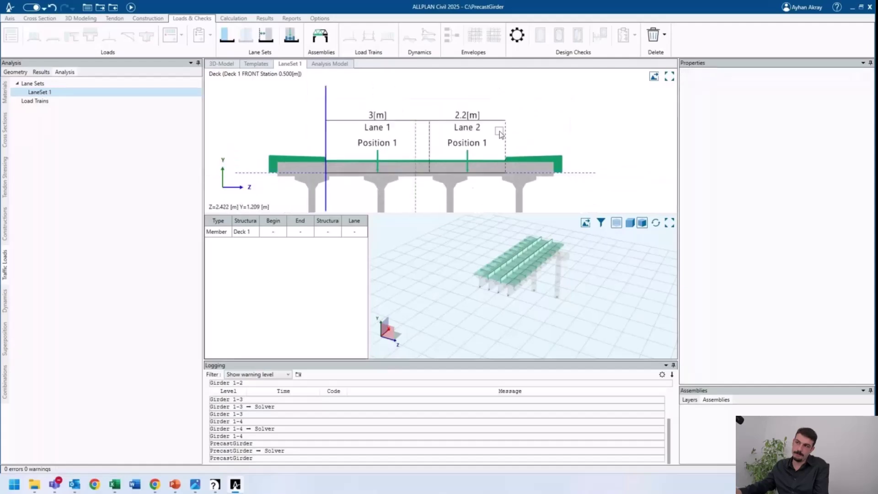
- Reference the lanes of LaneSet 1 to the parametric line along the top surface of the deck
click(323, 139)
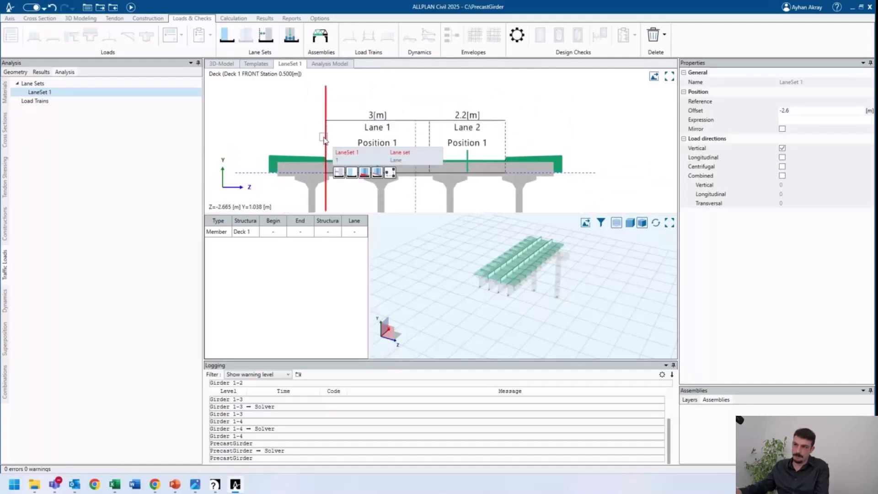
click(345, 156)
click(378, 154)
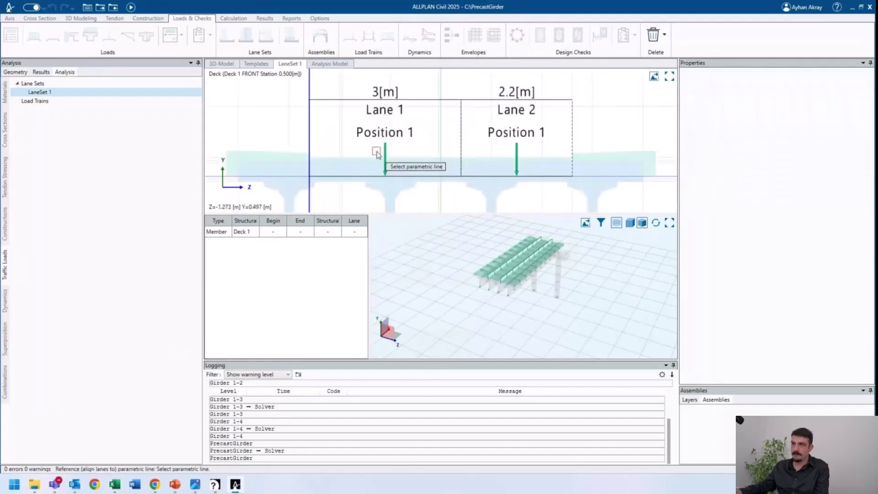
middle_drag(333, 155, 406, 155)
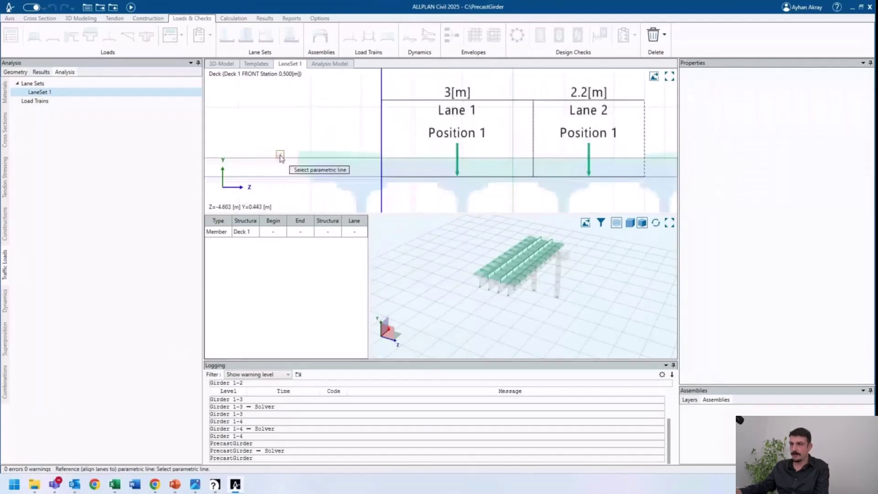
click(279, 158)
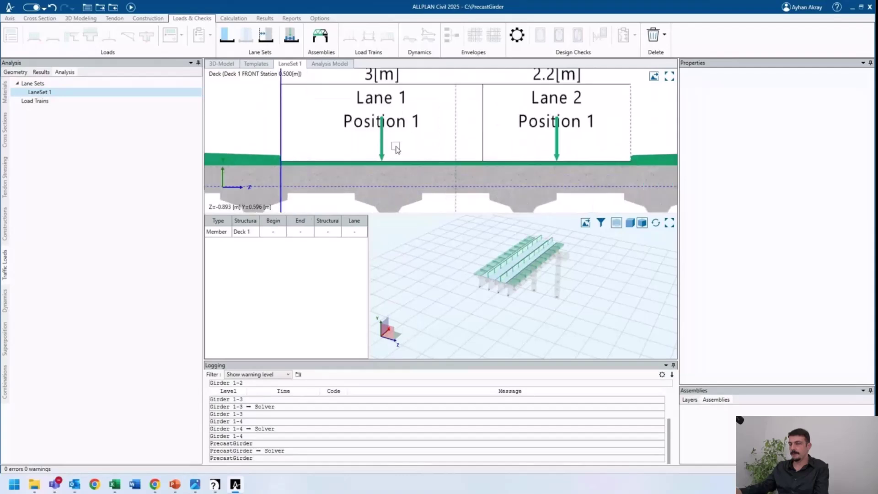
scroll(558, 157, down, 2)
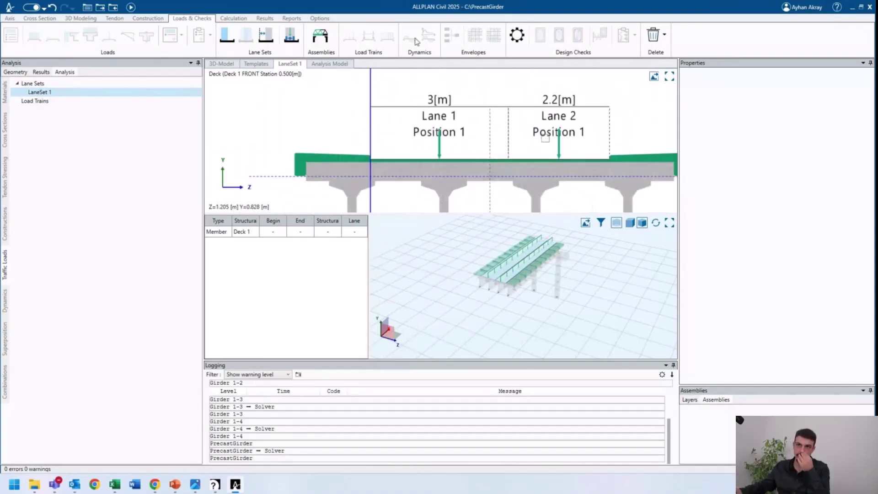
- Add the Eurocode EN Load Model 1 load trains for the Tandem System TS and the Uniform (Area) Load UDL
right_click(48, 105)
mouse_move(77, 124)
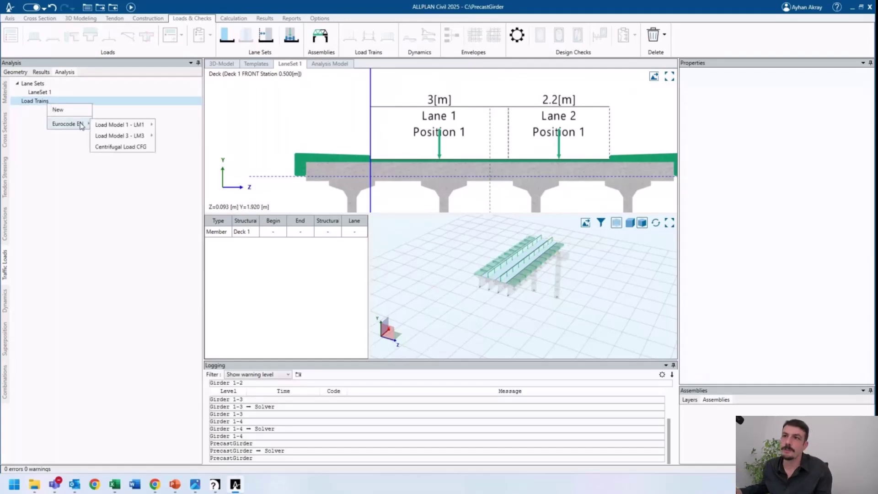
mouse_move(115, 128)
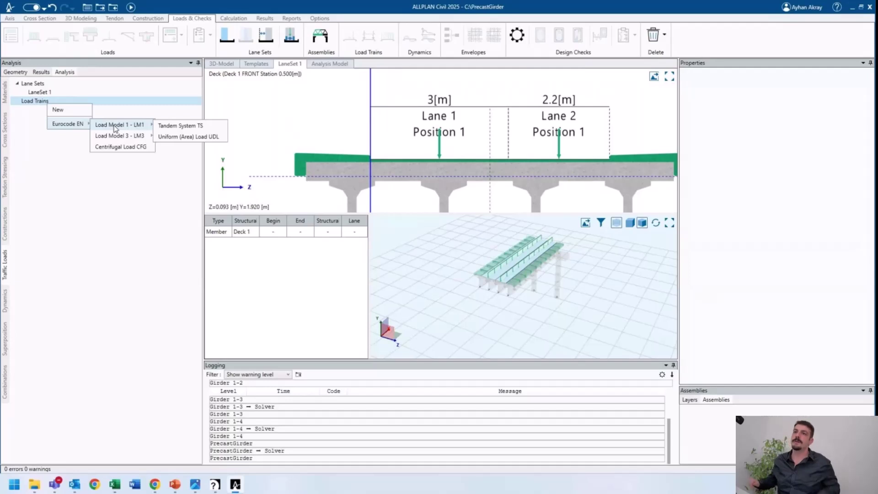
click(187, 127)
right_click(71, 103)
mouse_move(99, 127)
mouse_move(151, 125)
click(214, 138)
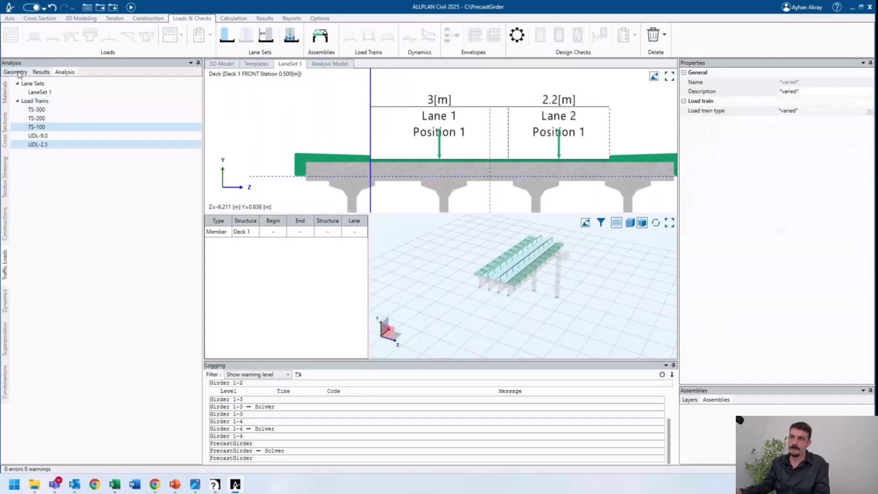
- Recalculate the project with the new lane set and load trains
click(234, 19)
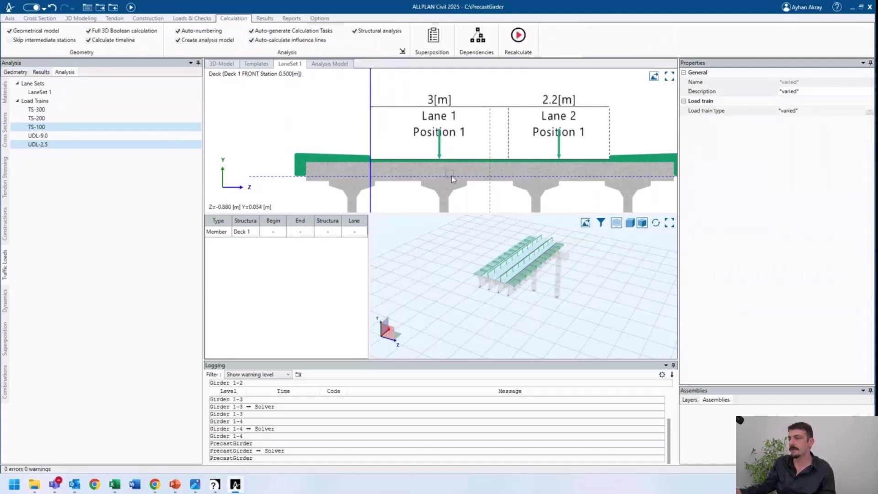
click(131, 8)
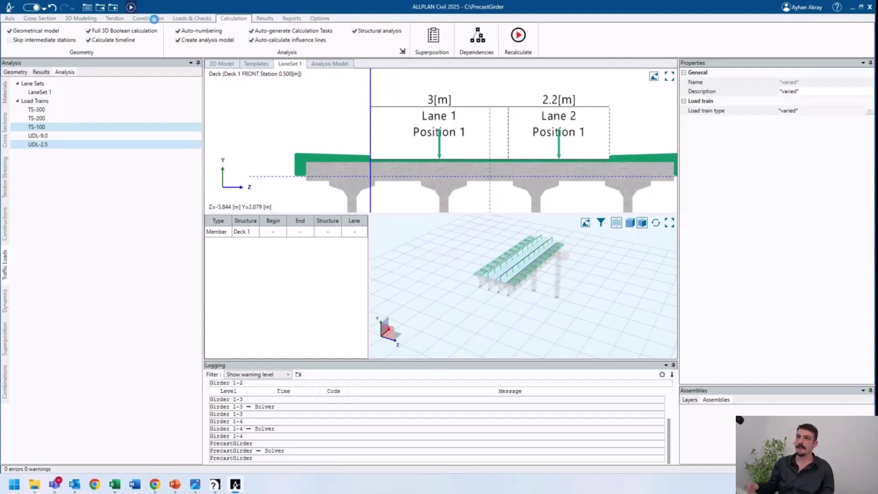
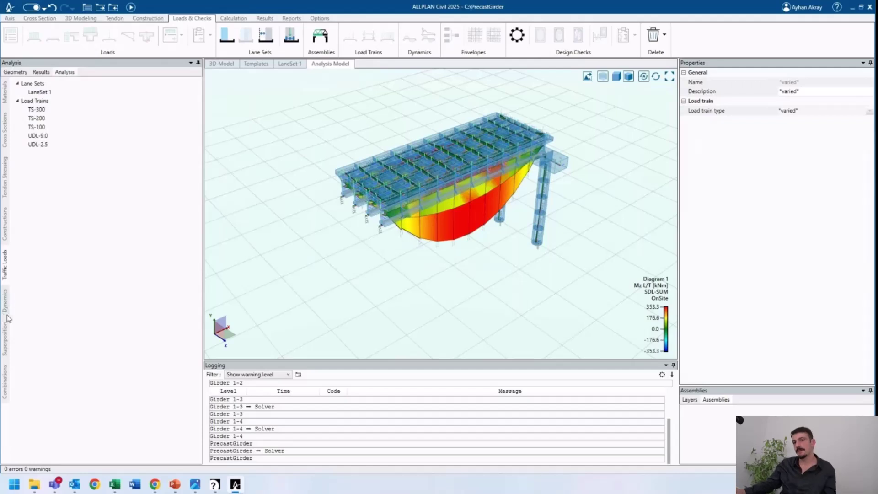
- Open the Superposition view for the envelopes and list the lane sets among its traffic loads
click(4, 340)
right_click(46, 85)
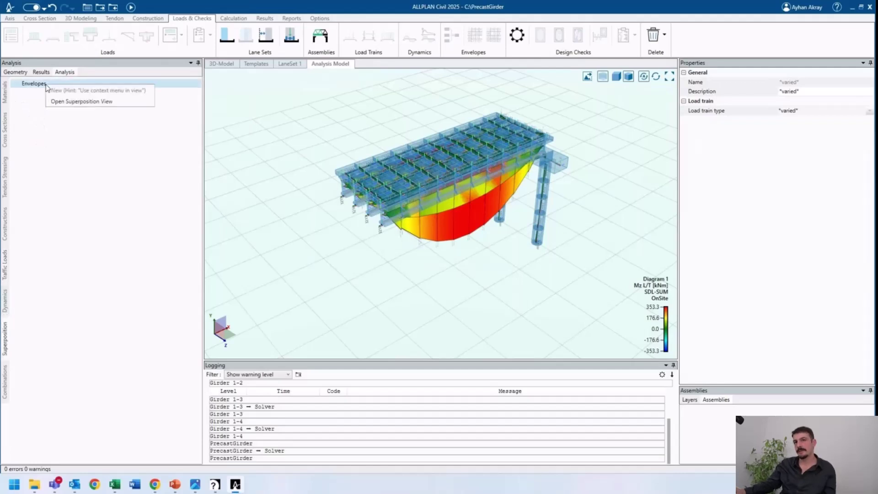
click(52, 119)
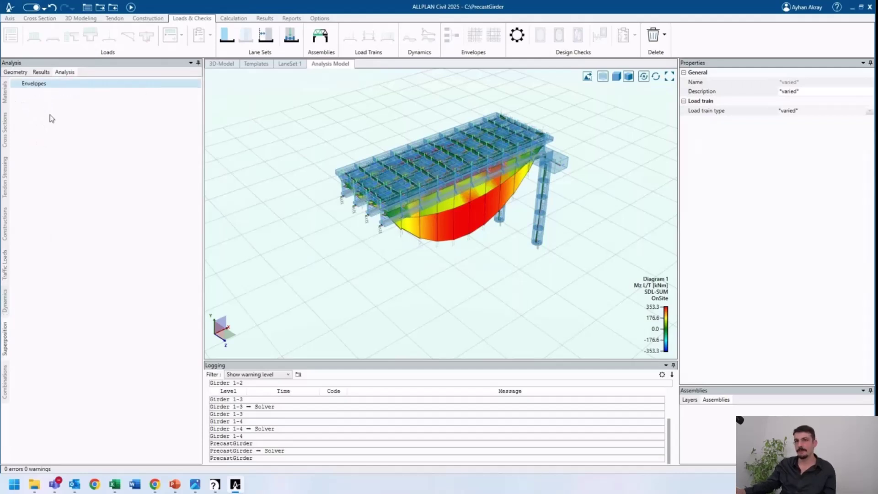
click(44, 85)
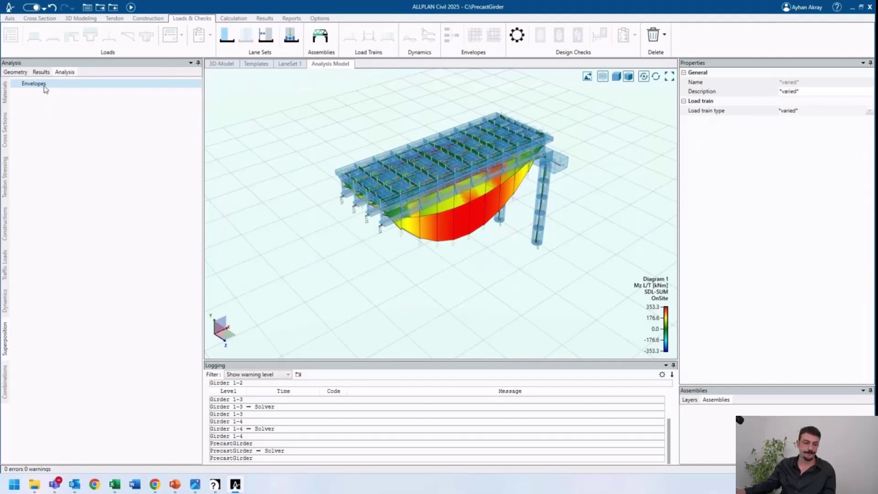
double_click(43, 85)
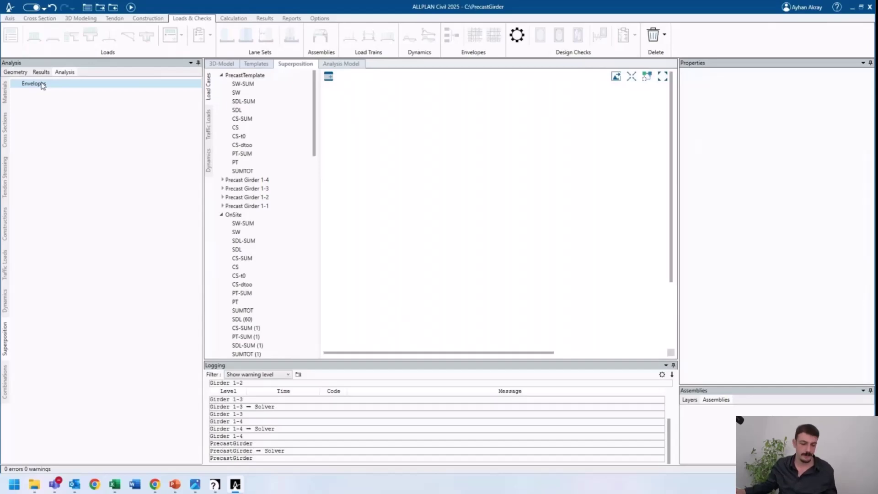
click(209, 137)
click(222, 75)
click(243, 84)
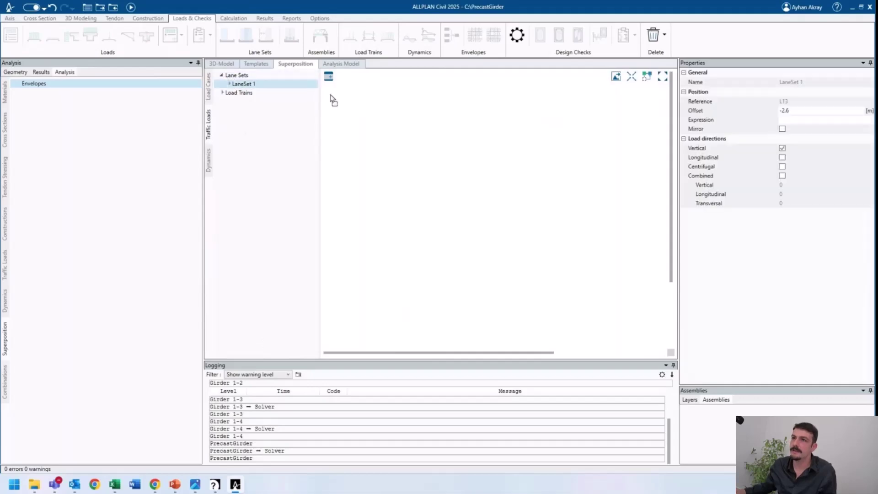
click(229, 84)
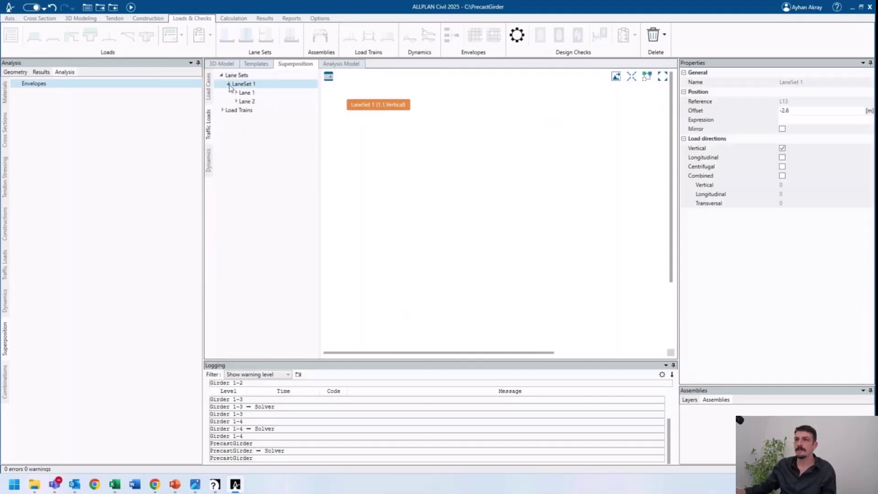
click(380, 106)
click(364, 119)
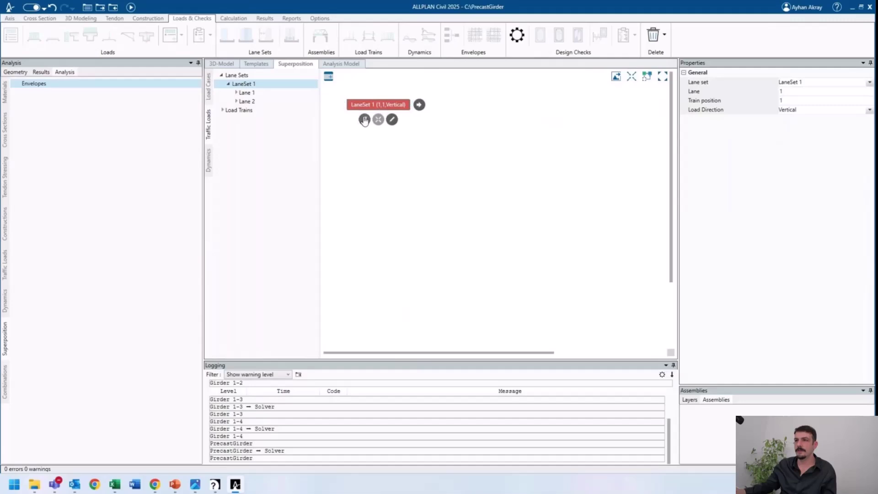
click(475, 273)
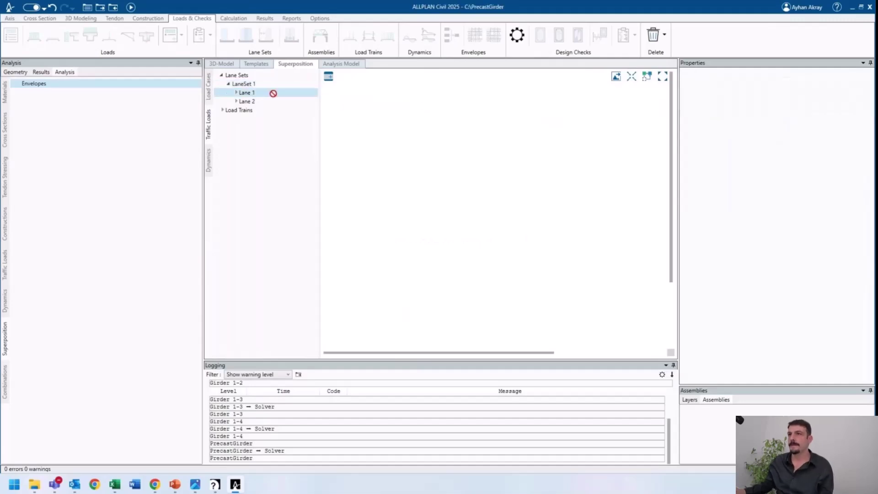
- Place Lane 1 and Lane 2 of LaneSet 1 and the load trains TS-300 and UDL-9.0 in the superposition diagram
drag(250, 108, 366, 133)
click(222, 111)
drag(237, 120, 386, 173)
drag(241, 145, 385, 192)
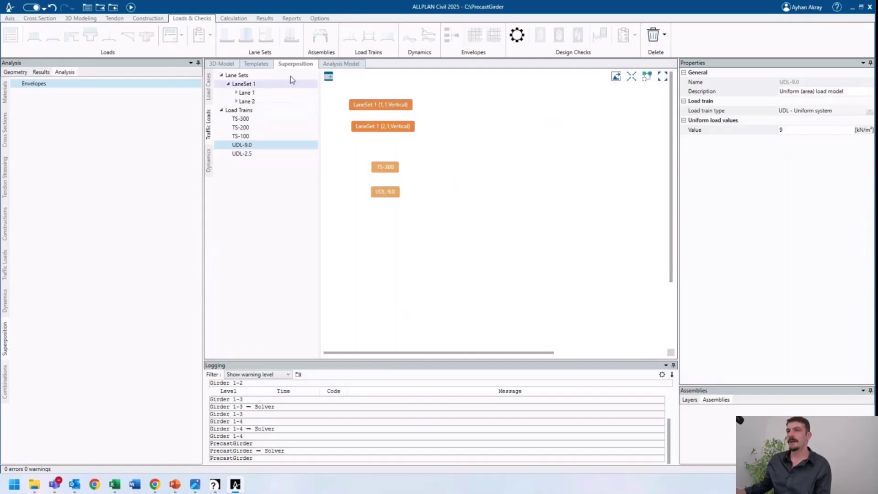
- Add four envelopes to the superposition diagram and stack them in one column beside the lane and load train nodes
click(328, 76)
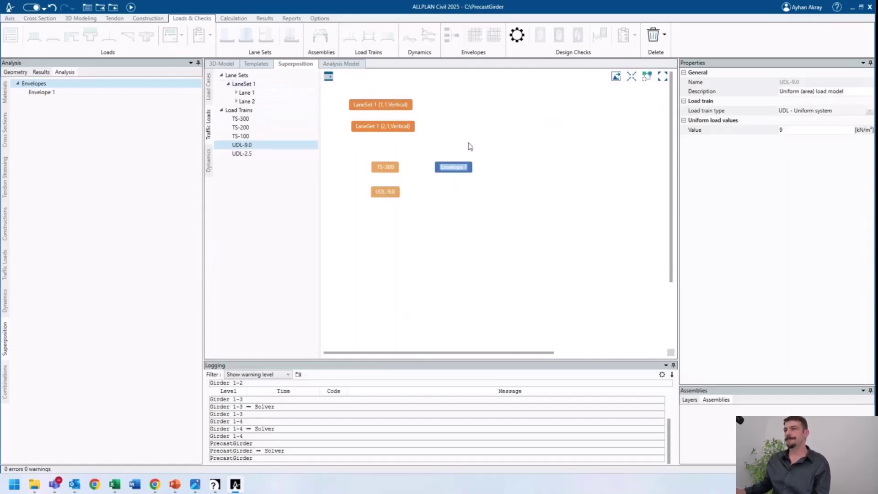
drag(462, 162, 479, 102)
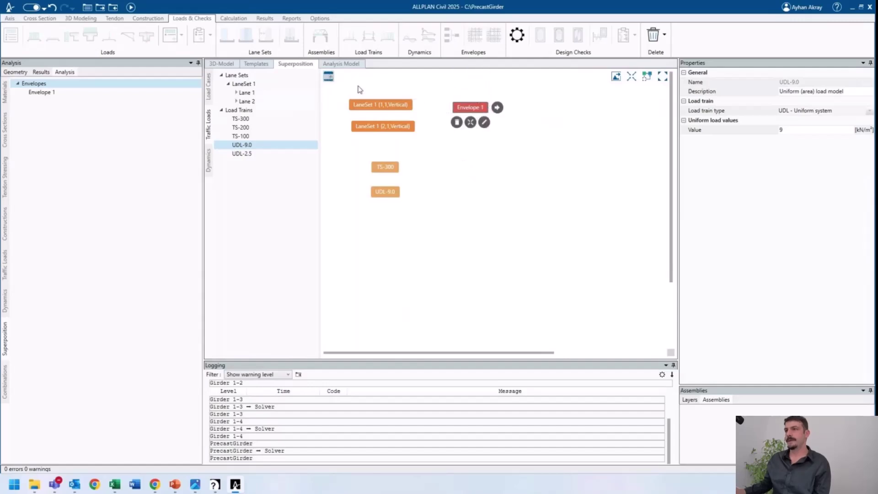
click(328, 77)
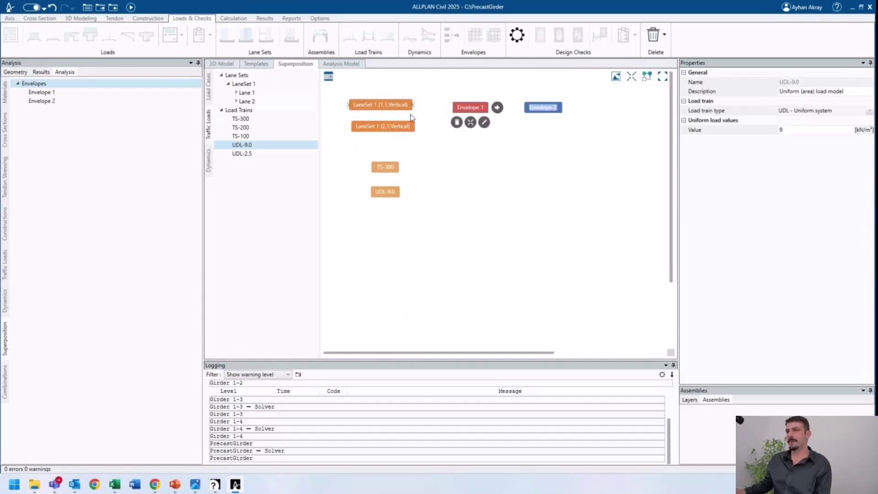
click(327, 77)
click(328, 76)
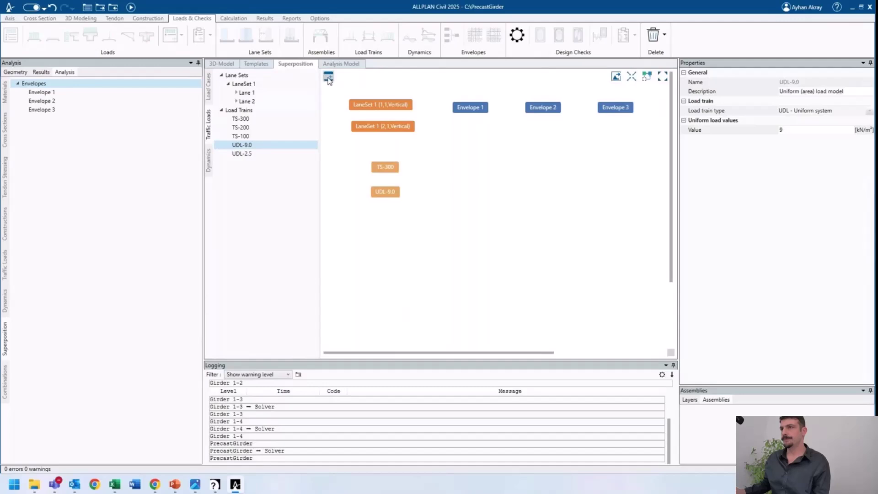
drag(521, 108, 446, 128)
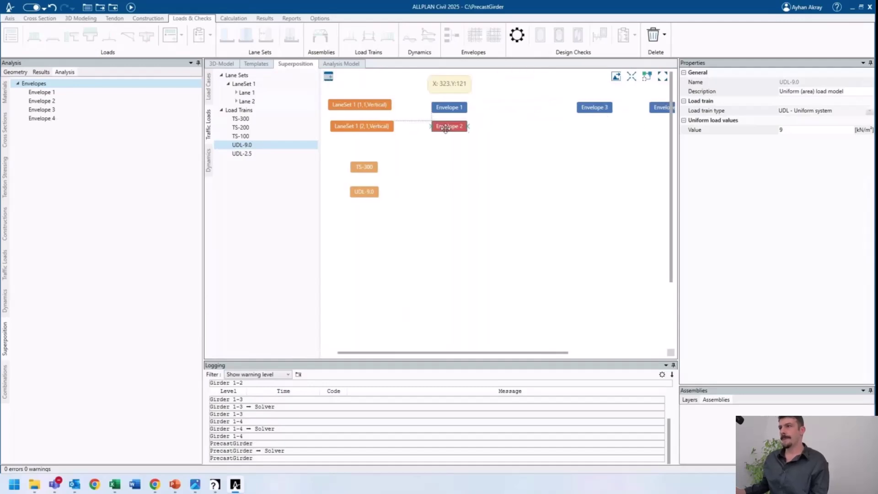
drag(595, 108, 377, 182)
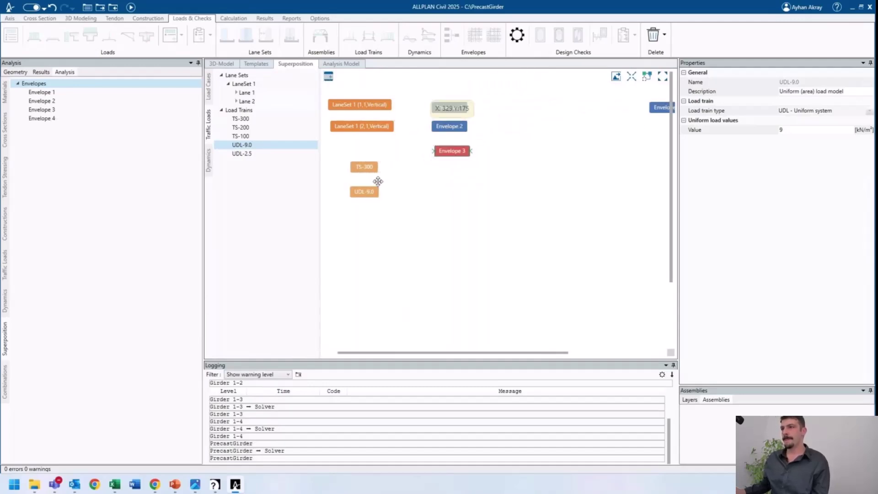
drag(661, 107, 445, 179)
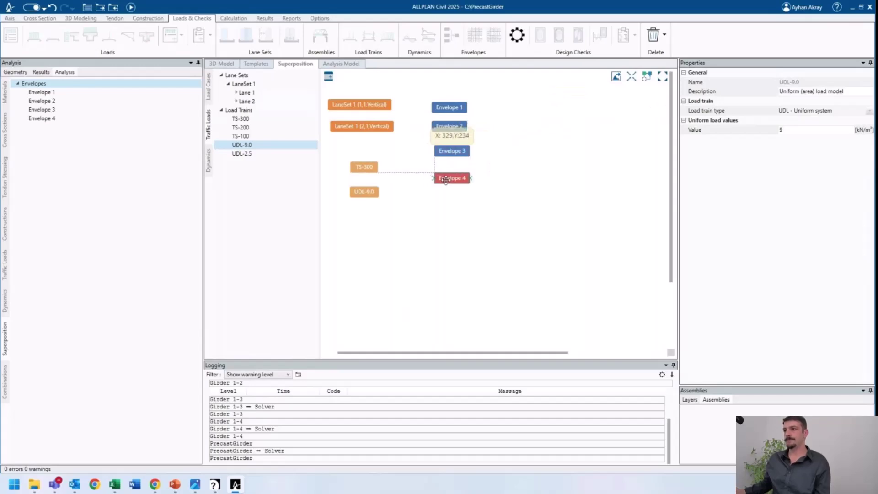
- Connect the Lane 1 node to Envelopes 1 and 2, and the Lane 2 node to Envelopes 3 and 4
click(359, 105)
drag(406, 105, 435, 178)
click(383, 126)
click(384, 106)
click(375, 166)
click(386, 127)
- Connect load train TS-300 to Envelopes 1 and 3, and load train UDL-9.0 to Envelopes 2 and 4
click(365, 167)
drag(378, 167, 433, 107)
click(367, 167)
drag(386, 167, 434, 150)
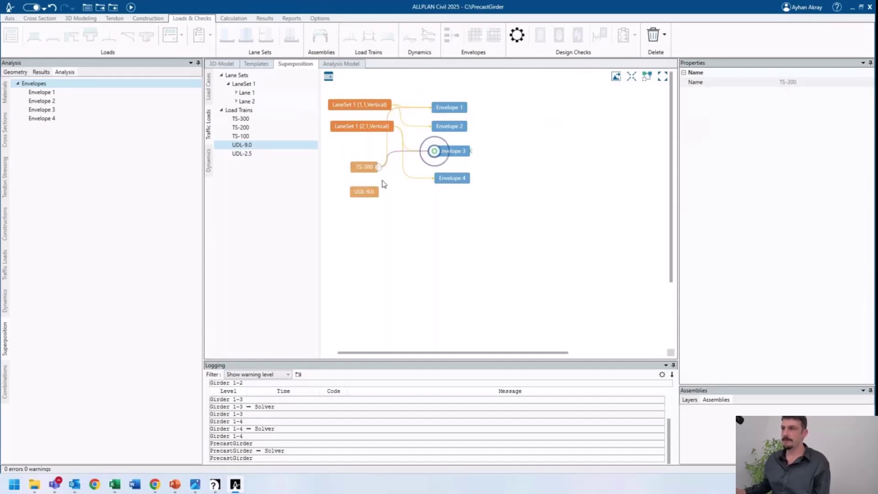
click(366, 191)
drag(387, 192, 432, 126)
drag(389, 191, 435, 178)
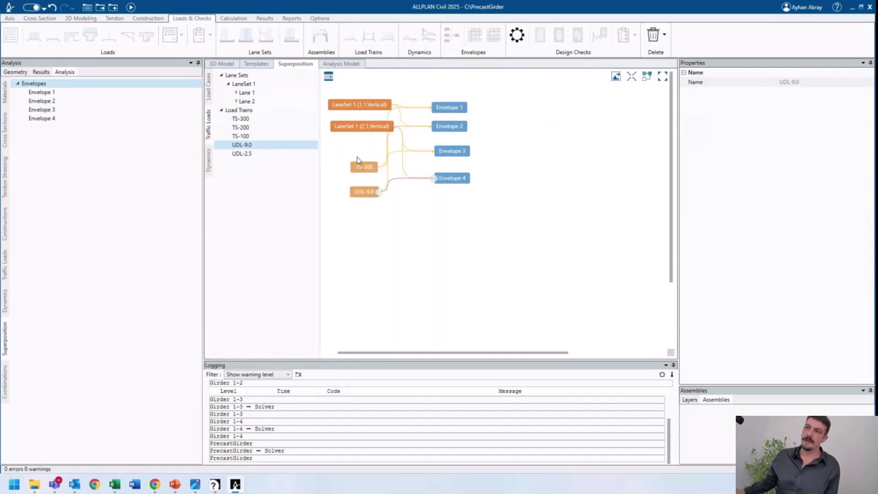
- Add two more envelopes and stack them in a second column beside Envelopes 3 and 4
drag(368, 157, 387, 185)
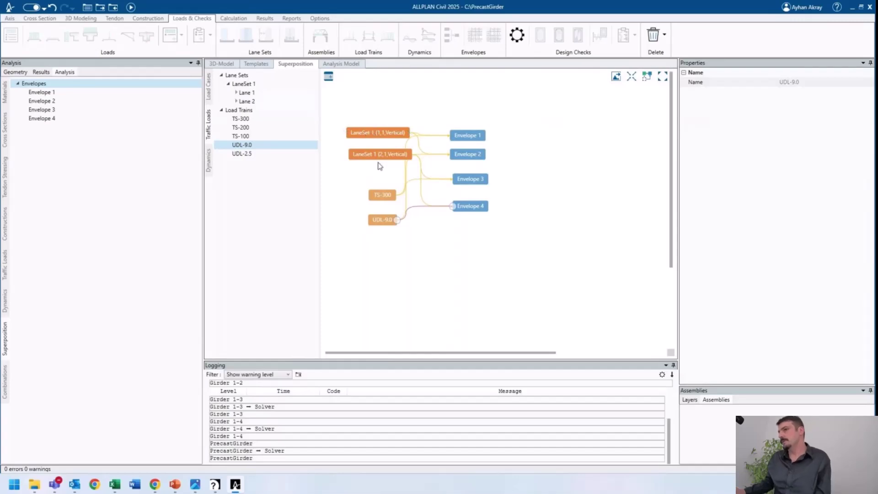
click(515, 136)
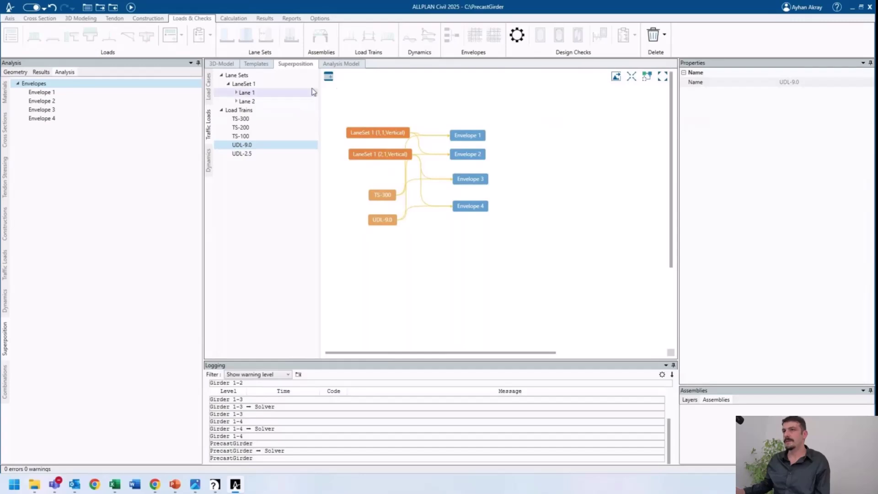
click(328, 76)
key(Return)
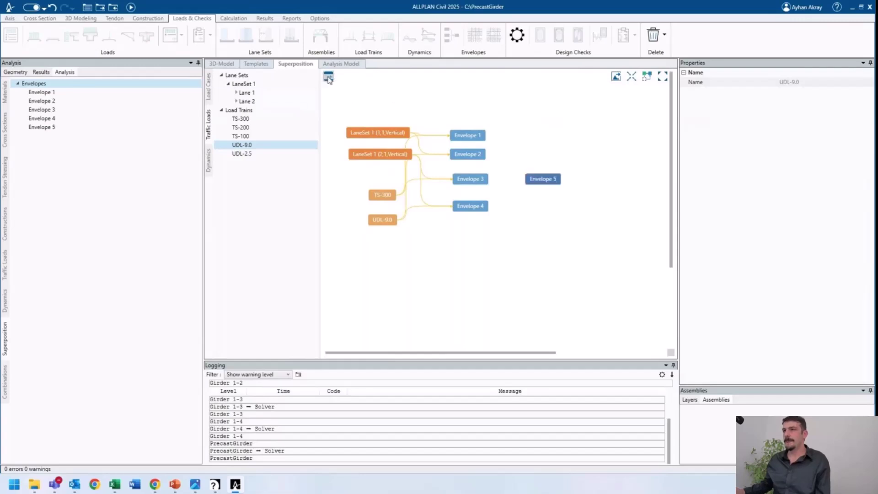
click(328, 77)
key(Return)
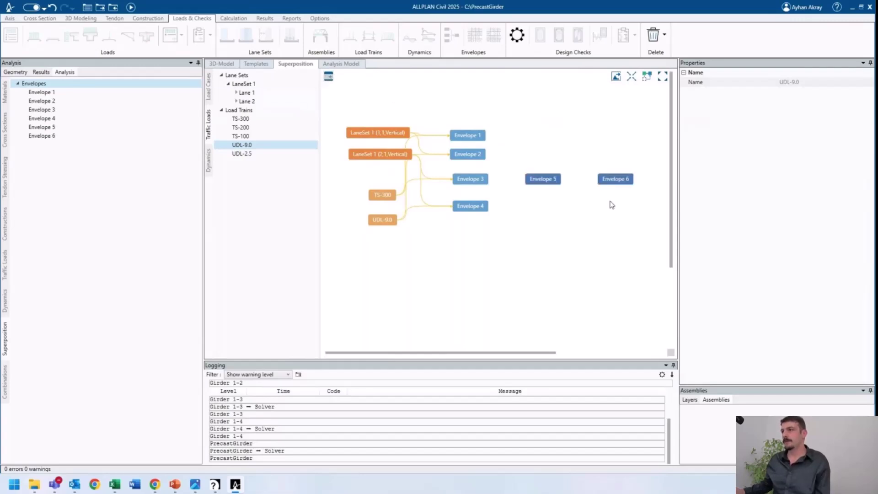
click(622, 178)
drag(622, 177, 550, 204)
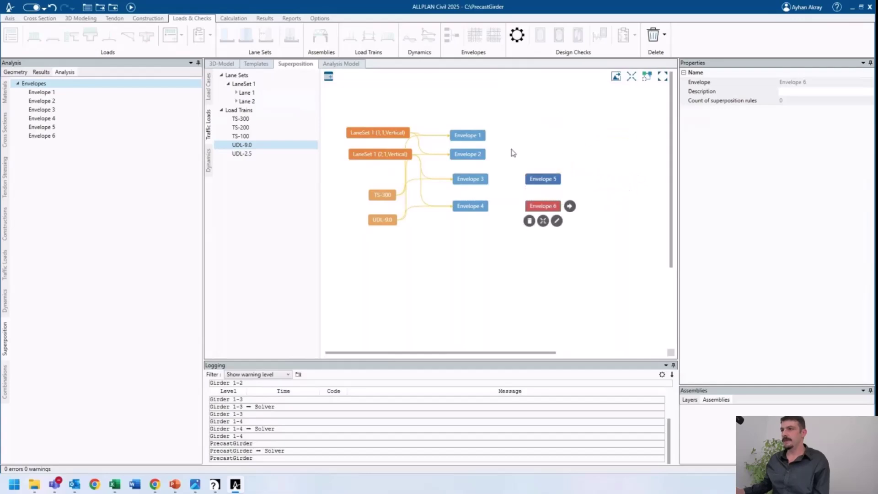
- Link Envelopes 1 and 3 into Envelope 5, and Envelopes 2 and 4 into Envelope 6
click(470, 135)
drag(486, 135, 525, 206)
click(470, 179)
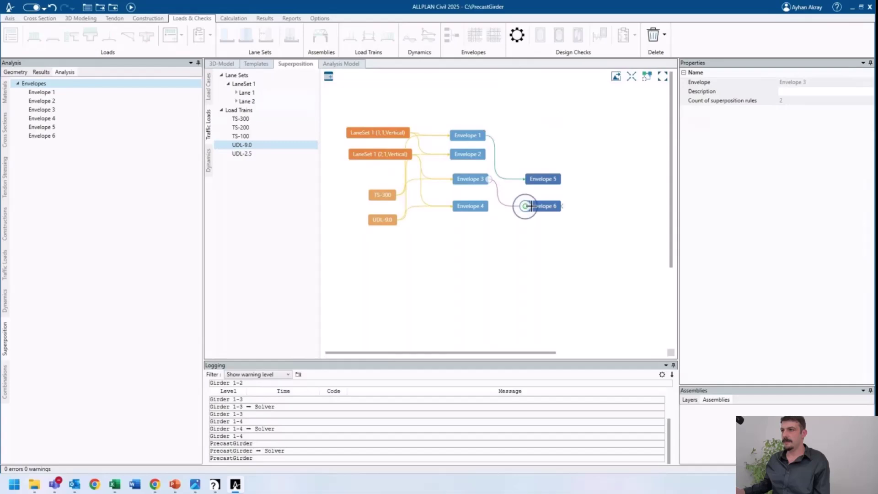
click(527, 206)
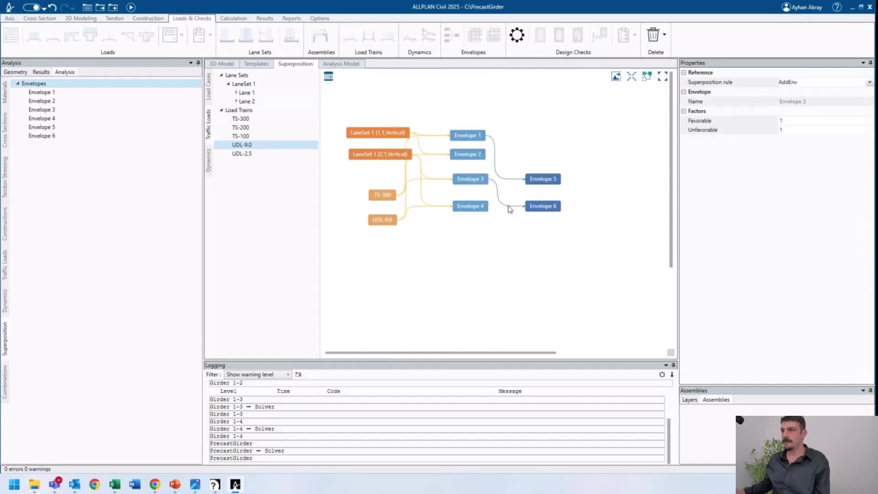
drag(525, 206, 526, 179)
click(466, 155)
drag(486, 154, 525, 206)
click(470, 206)
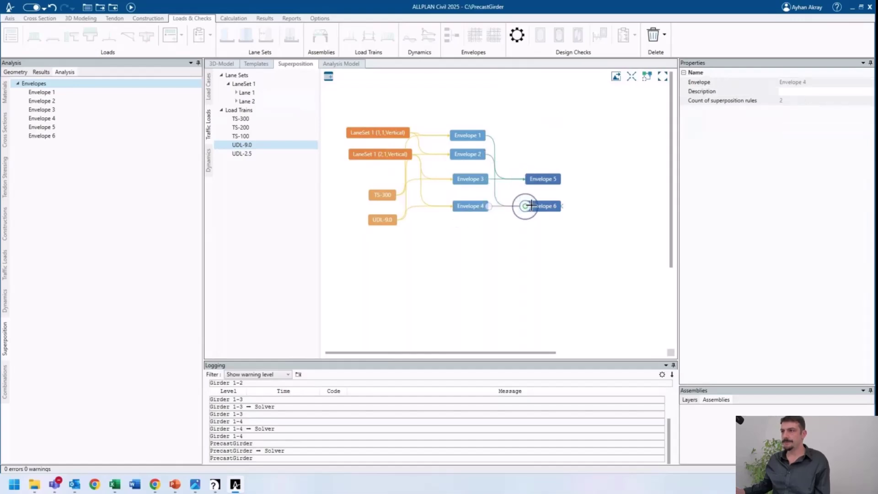
- Rename Envelope 5 as TS-300 and Envelope 6 as UDL-9.0
mouse_move(543, 177)
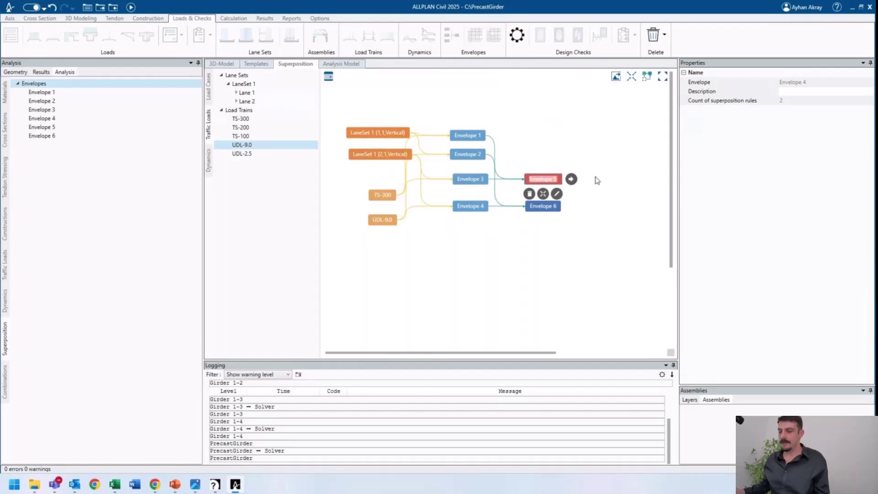
text(00)
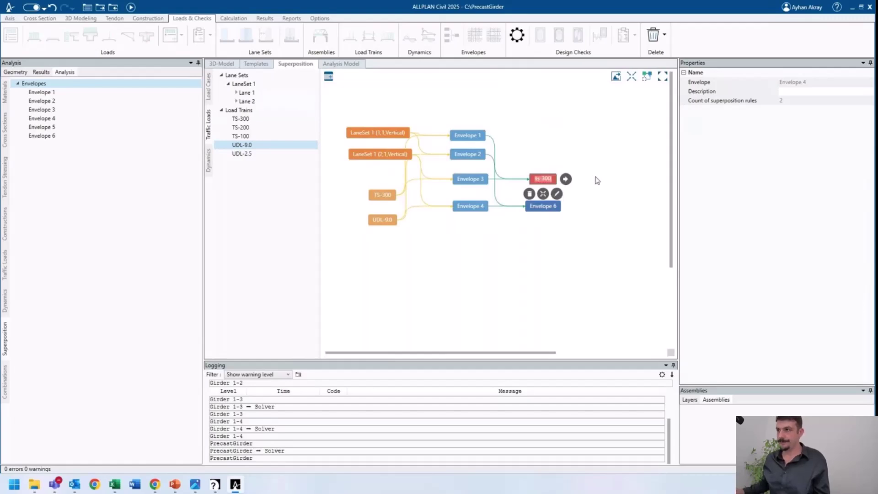
key(Return)
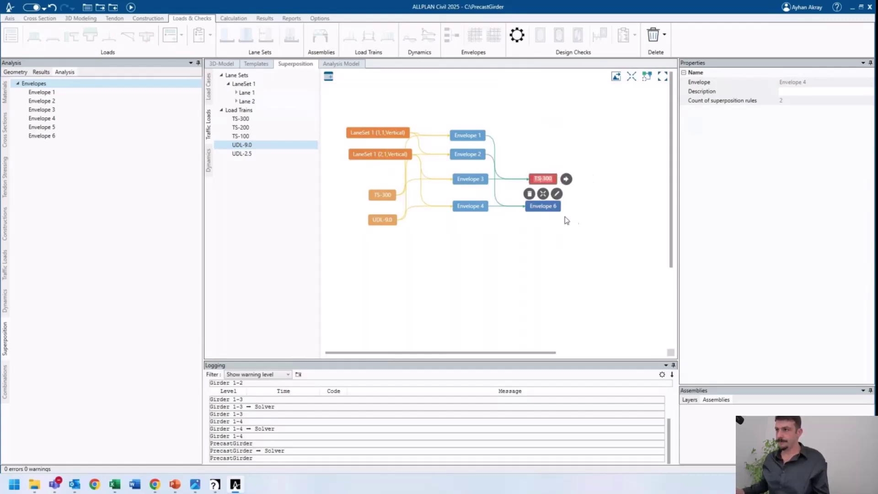
click(546, 206)
click(557, 221)
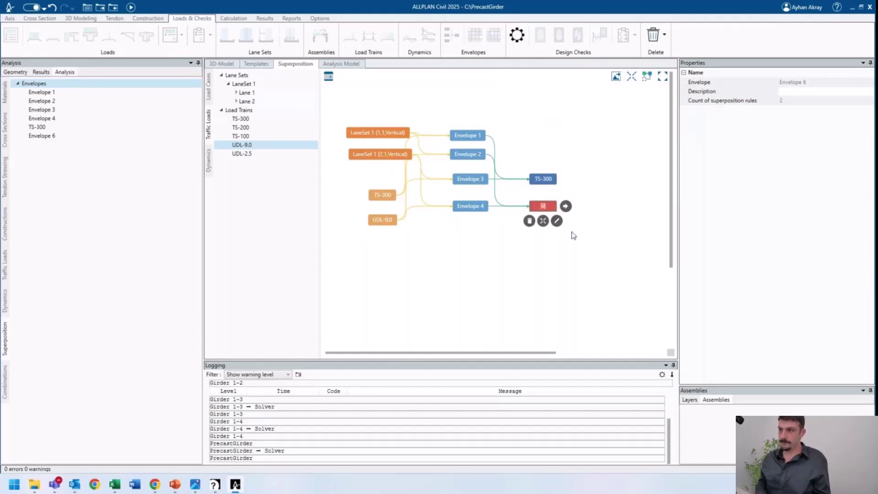
text(UDL-9.0)
key(Return)
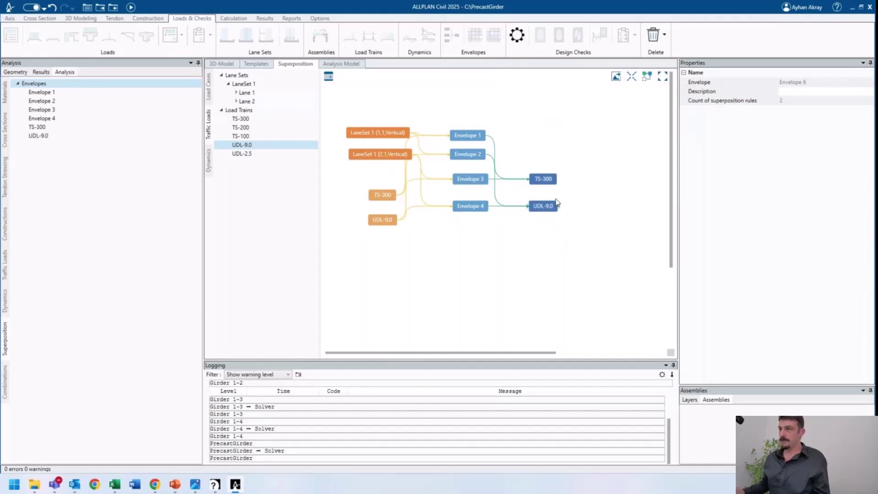
- Move the TS-300 envelope up, expand it, and set the superposition rule of its Envelope 1 and Envelope 3 entries to AndEnv
drag(542, 177, 551, 143)
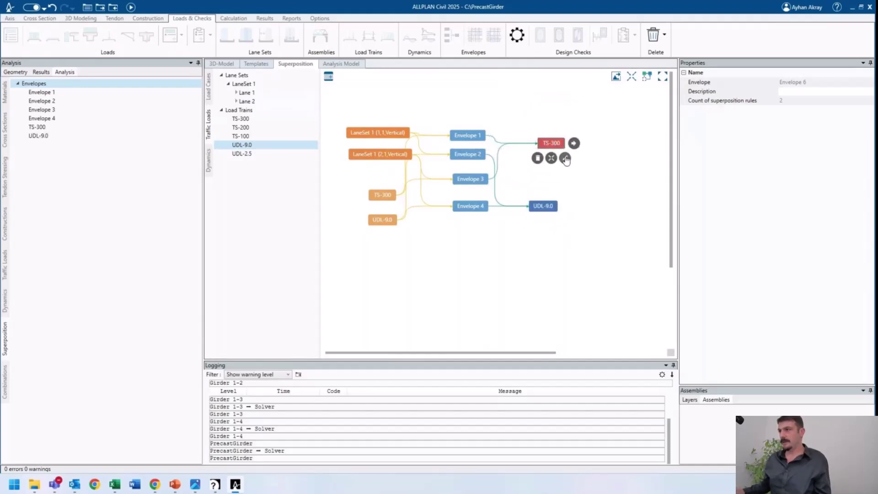
click(553, 161)
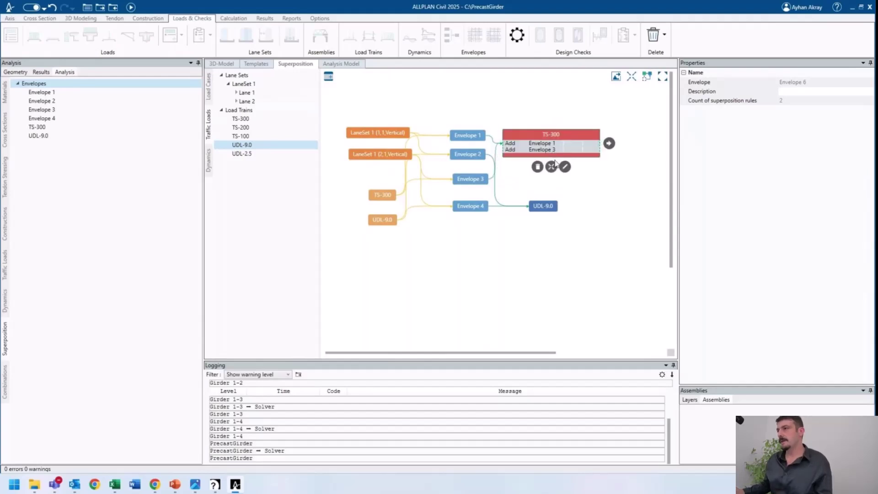
click(518, 144)
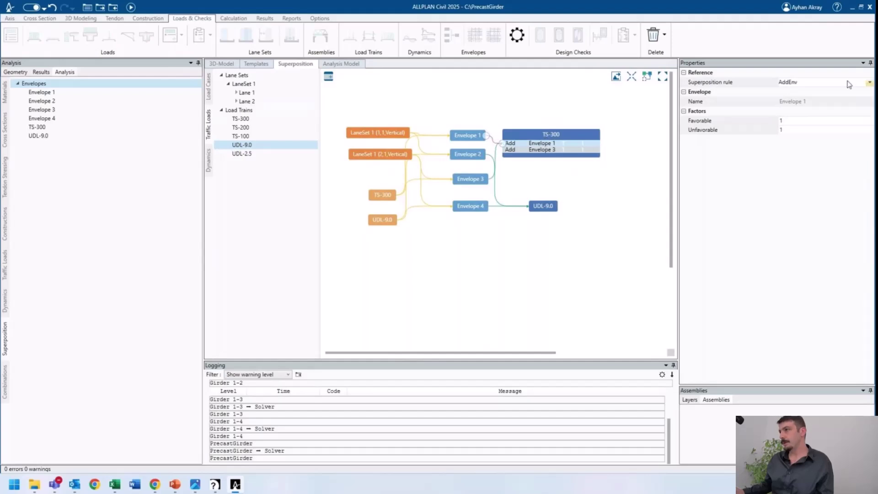
click(820, 82)
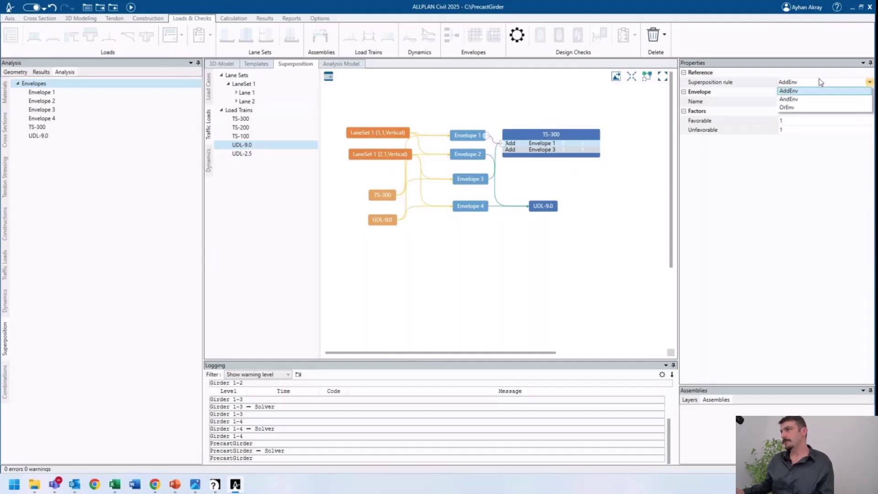
click(805, 99)
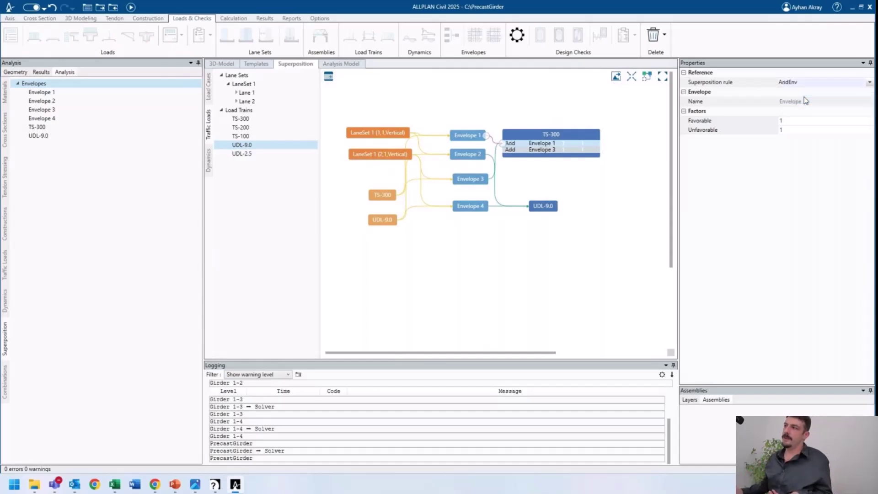
click(511, 150)
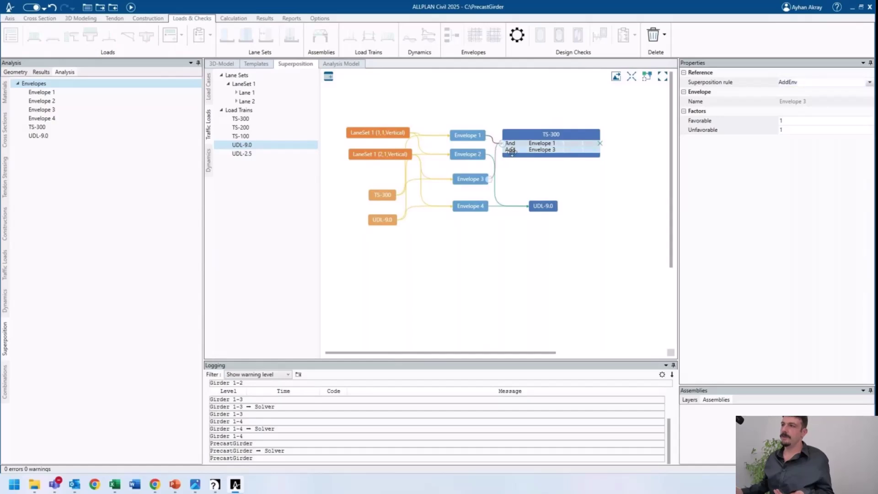
click(817, 81)
click(799, 103)
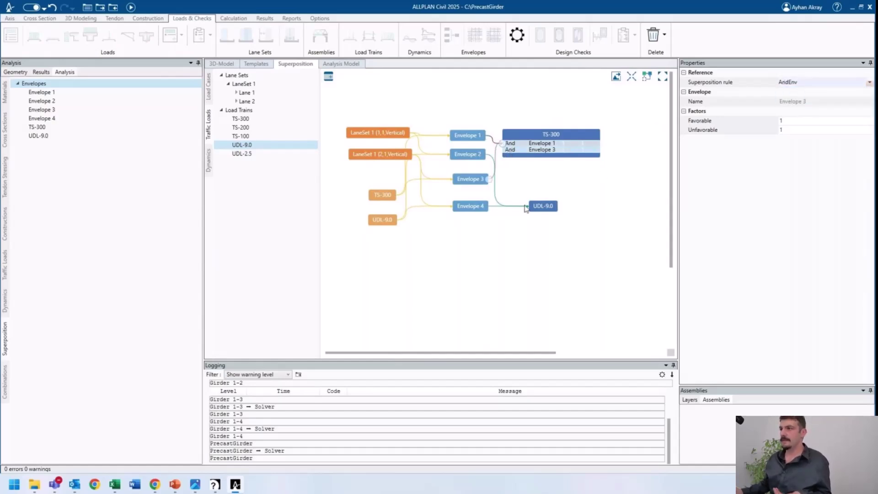
- Expand the UDL-9.0 envelope, set the rule of its Envelope 2 and Envelope 4 entries to AndEnv, and recalculate the project
click(545, 222)
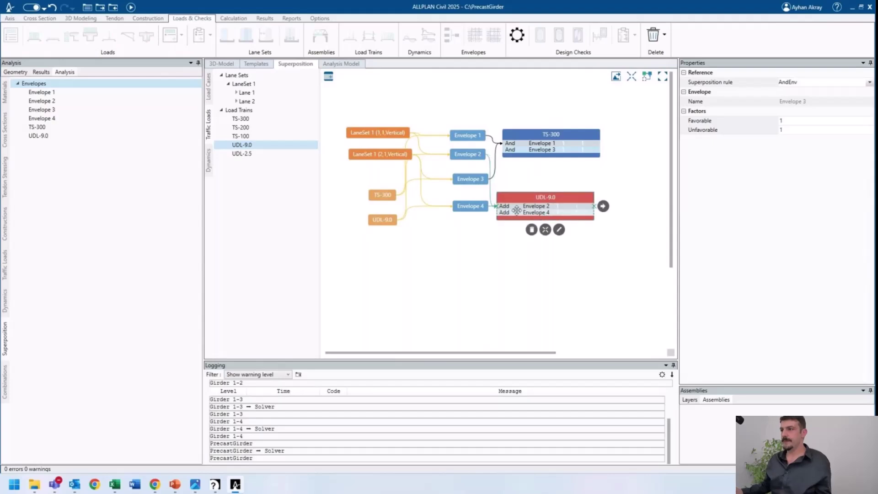
click(508, 206)
click(811, 83)
click(796, 104)
click(515, 212)
click(804, 82)
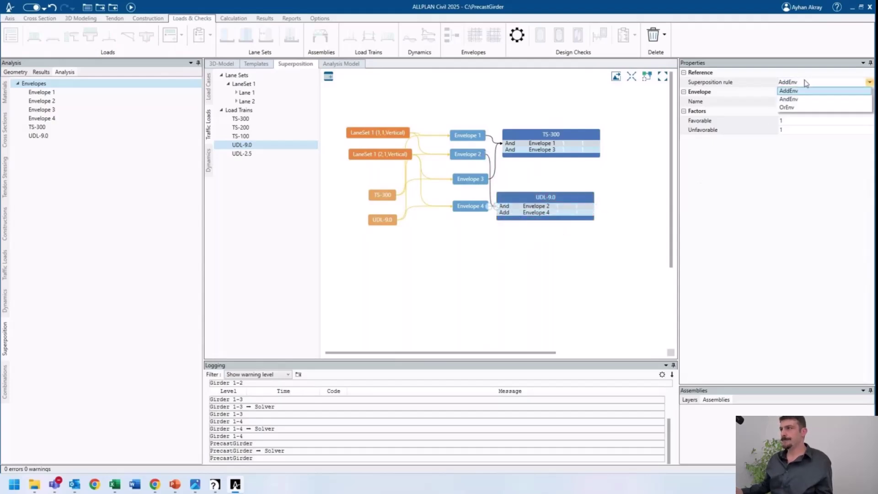
click(796, 104)
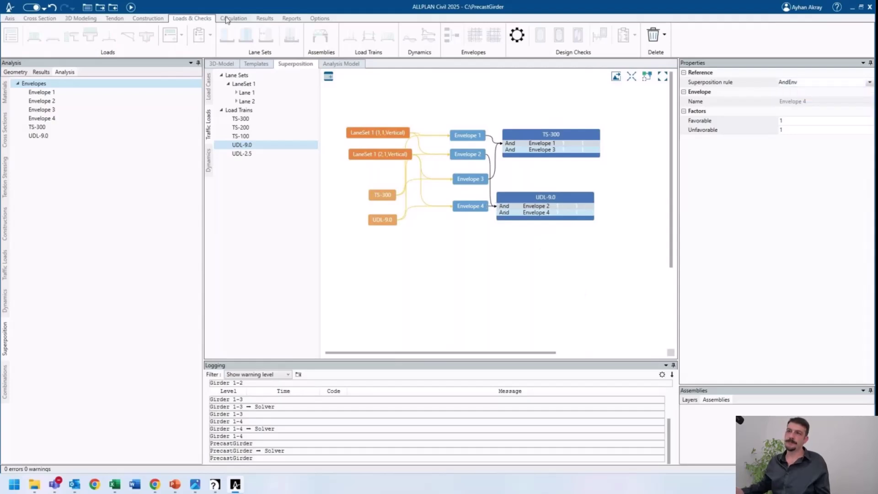
click(130, 7)
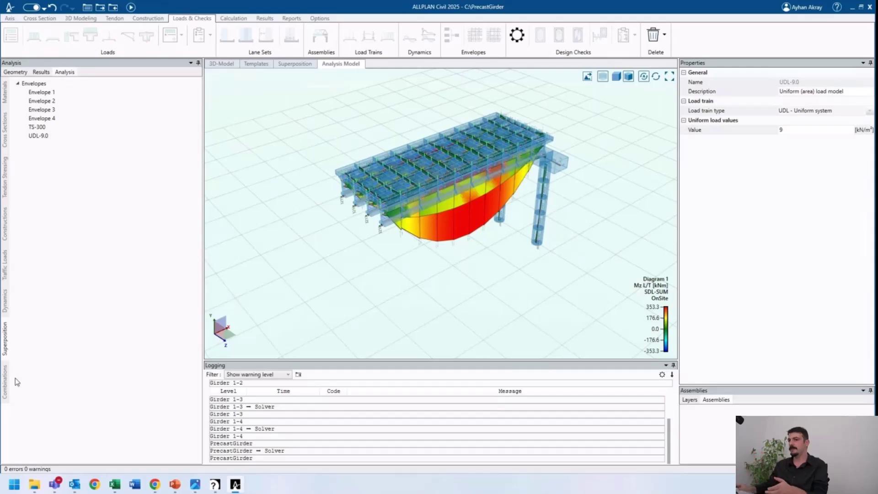
- Create a new combination table under the analysis combinations, keeping the default name
click(6, 376)
right_click(98, 96)
click(128, 104)
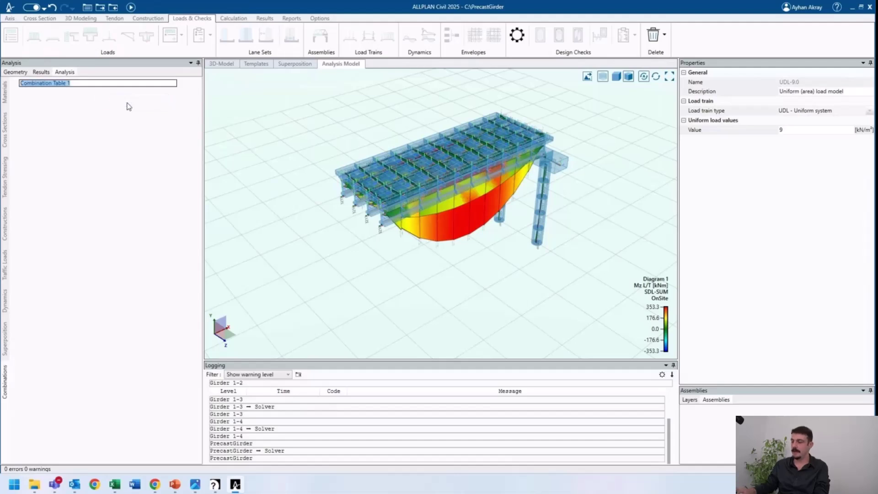
key(Return)
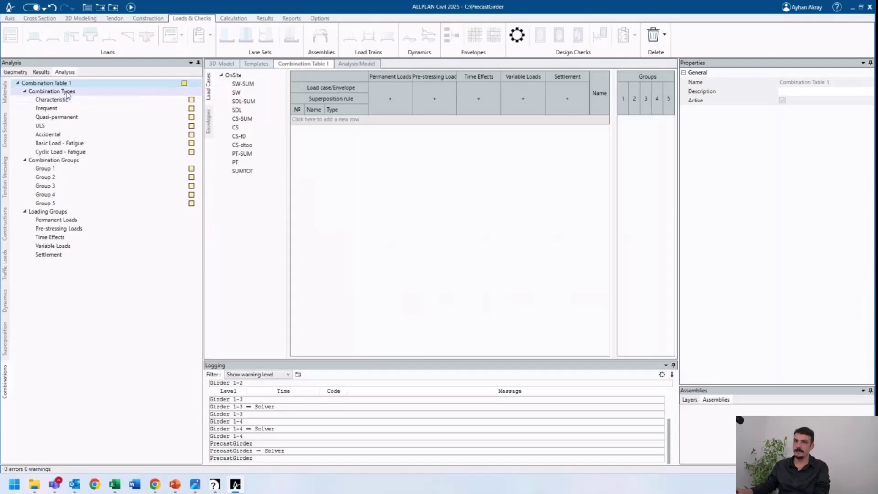
- Place SW-SUM and SDL-SUM under Permanent Loads, CS-SUM under Time Effects and PT-SUM under Pre-stressing Loads in the combination table
click(333, 120)
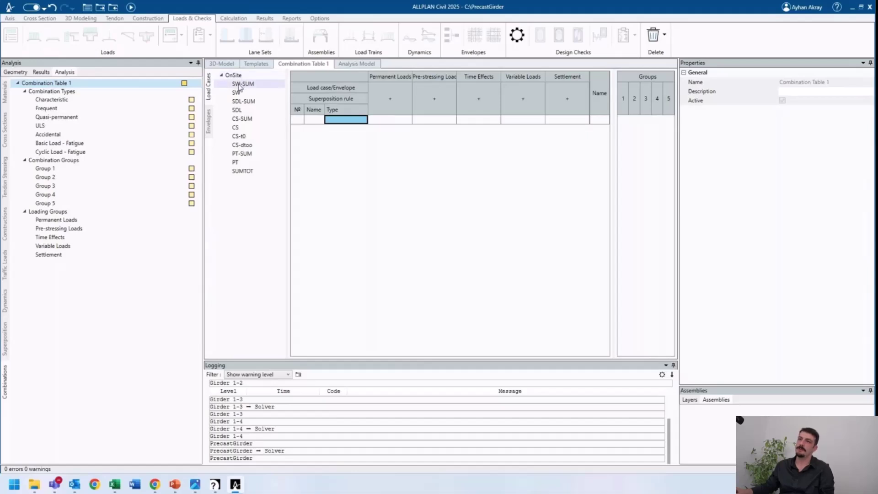
drag(239, 85, 391, 100)
drag(244, 101, 442, 93)
drag(238, 118, 324, 122)
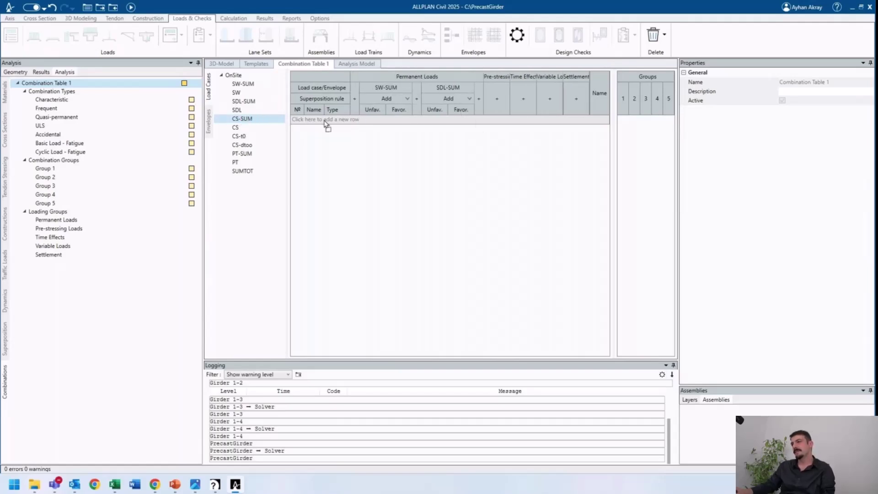
drag(565, 127, 521, 99)
drag(243, 158, 471, 99)
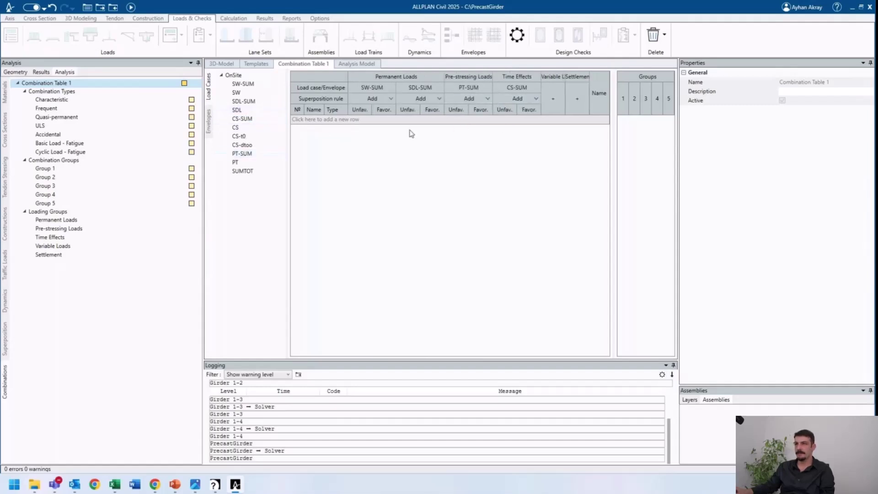
- Add the TS-300 envelope to Variable Loads and try to add the UDL-9.0 envelope beside it
click(209, 122)
drag(234, 110, 549, 102)
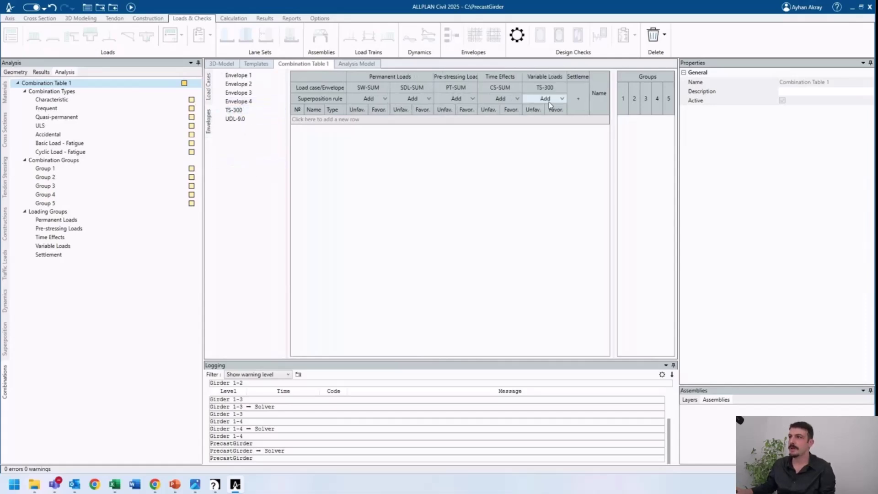
drag(246, 122, 613, 103)
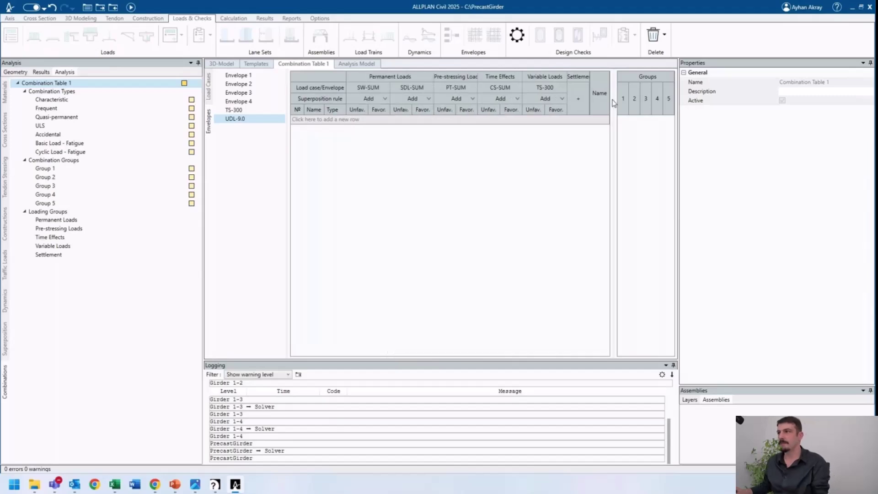
drag(259, 90, 587, 99)
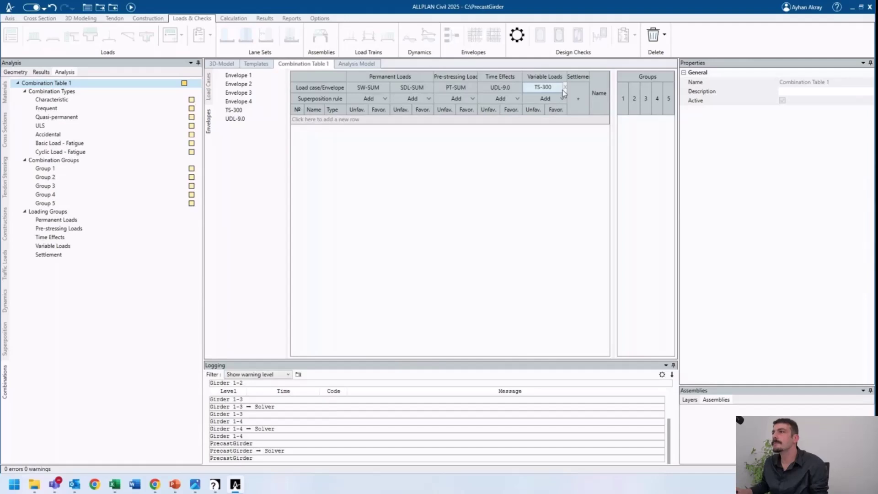
- Delete the misplaced UDL-9.0 column, placing UDL-9.0 under Variable Loads and CS-SUM under Time Effects instead
click(515, 87)
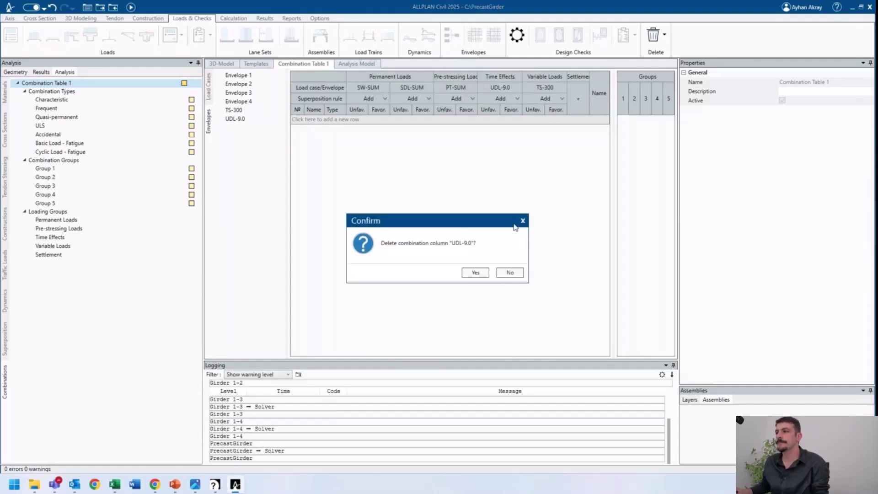
click(474, 273)
drag(235, 118, 566, 97)
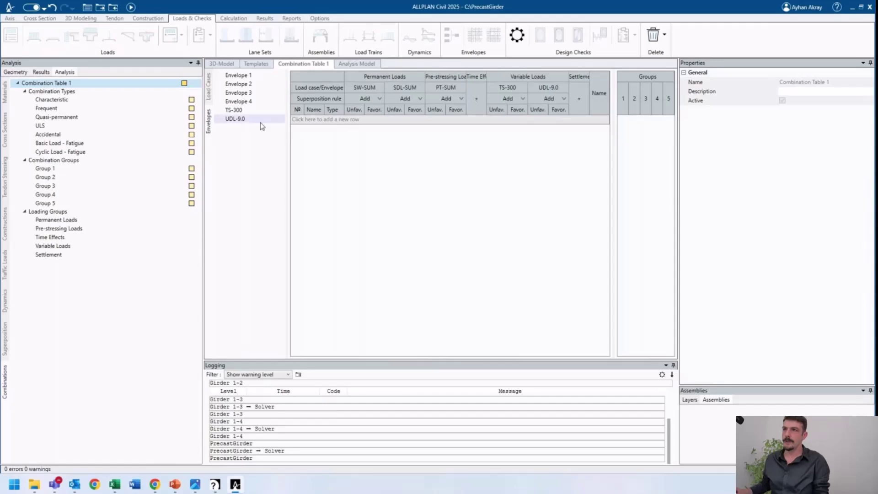
click(208, 87)
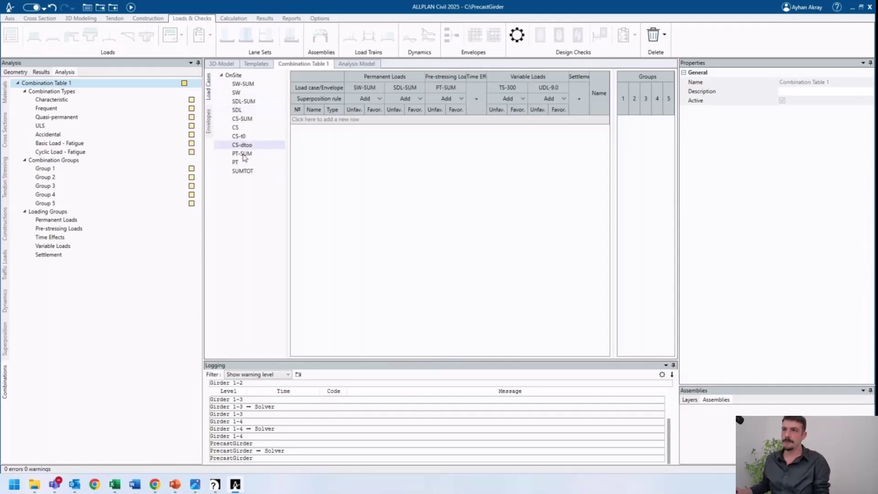
drag(244, 119, 560, 97)
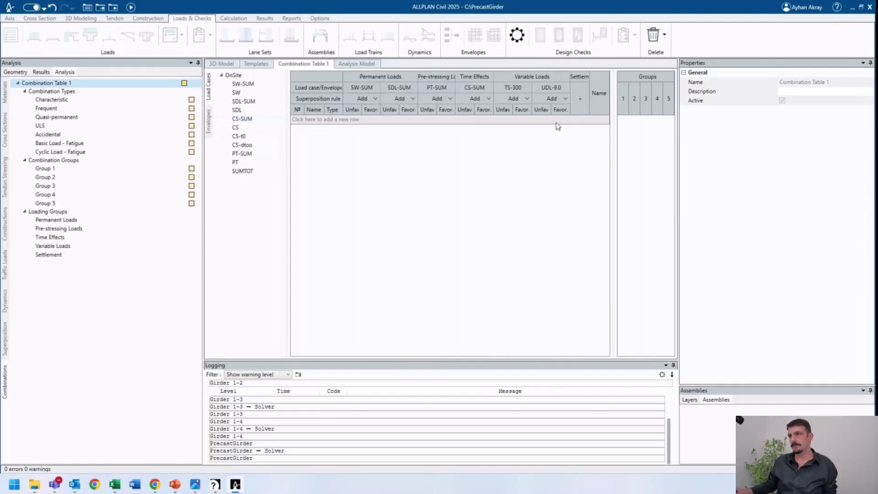
- Add the first combination row, C1, with the type Characteristic
click(320, 120)
click(352, 120)
key(Tab)
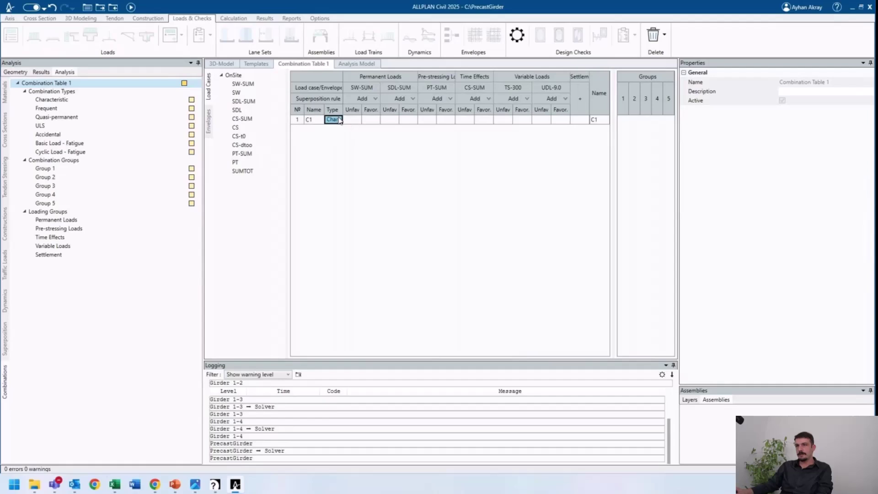
click(341, 121)
click(341, 121)
- Set the unfavourable and favourable factors of SW-SUM, SDL-SUM, PT-SUM and CS-SUM to 1 in the Characteristic row C1
click(356, 121)
text(1)
key(Tab)
text(1)
key(Tab)
text(1)
key(Tab)
text(1)
key(Tab)
text(1)
key(Tab)
text(1)
click(480, 120)
text(1)
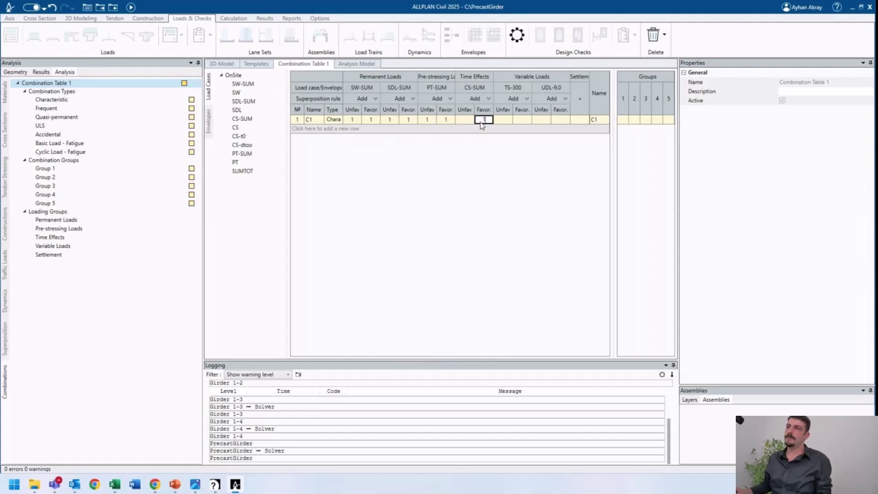
- Set the unfavourable and favourable factors of TS-300 and UDL-9.0 to 1 in row C1
click(498, 121)
text(1)
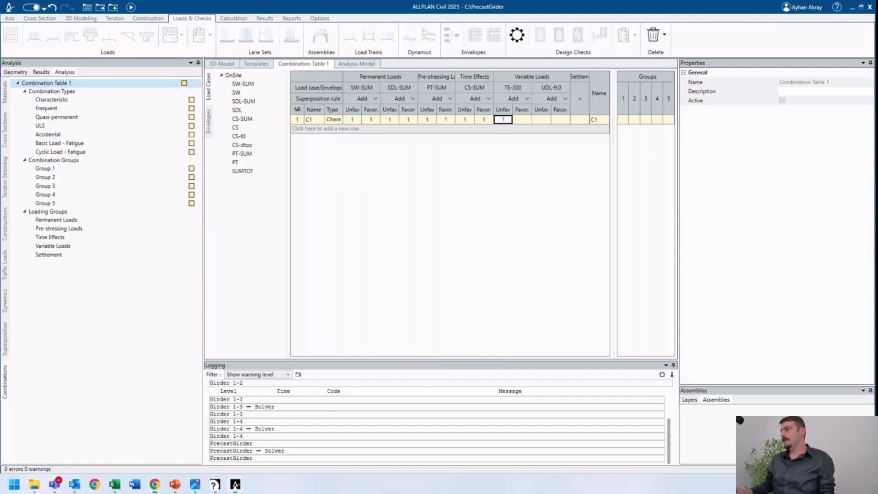
click(519, 121)
text(1)
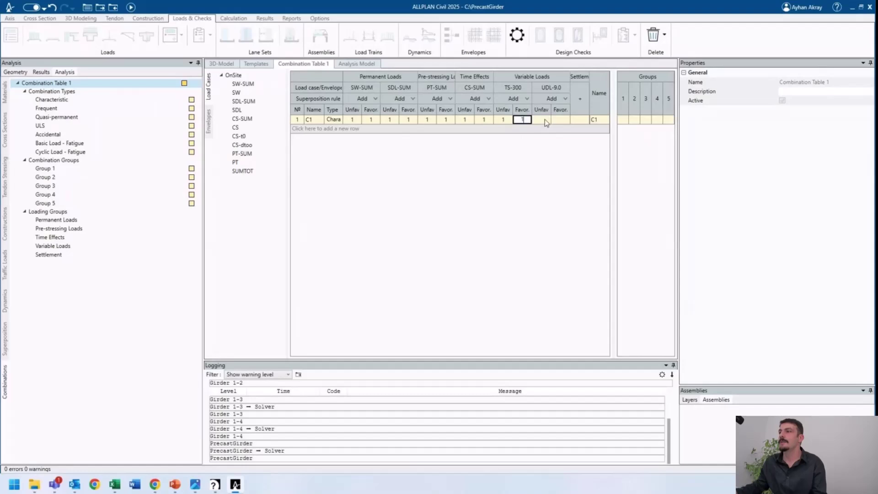
click(545, 121)
text(1)
click(563, 121)
text(1)
- Add combination row C2 with the type Frequent and copy all factors of C1 into it
click(345, 129)
click(338, 129)
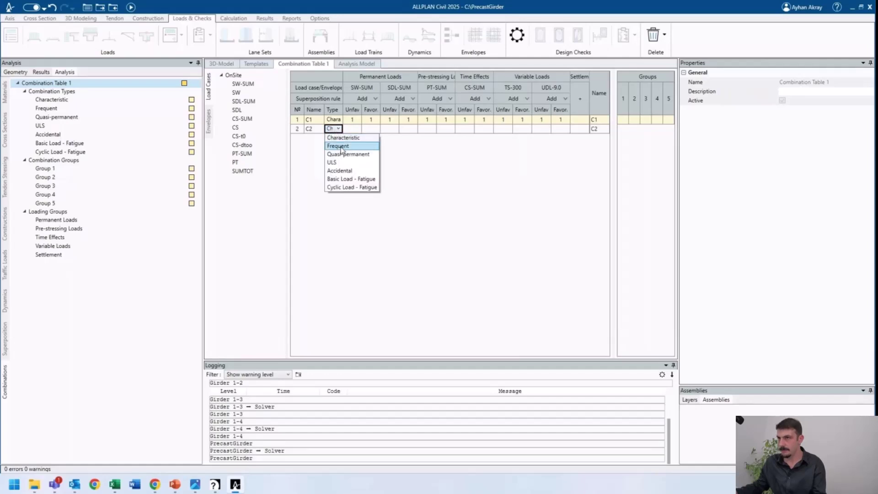
click(341, 146)
click(352, 129)
text(1)
click(372, 129)
text(1)
drag(352, 120, 558, 122)
key(ctrl+c)
click(352, 128)
key(ctrl+v)
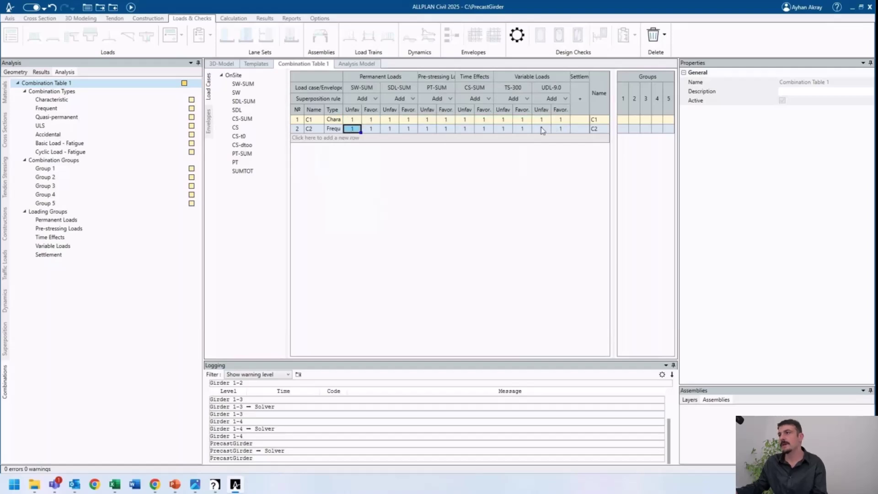
- Set both TS-300 factors to 0.75 and both UDL-9.0 factors to 0.4 in the Frequent row C2
click(503, 129)
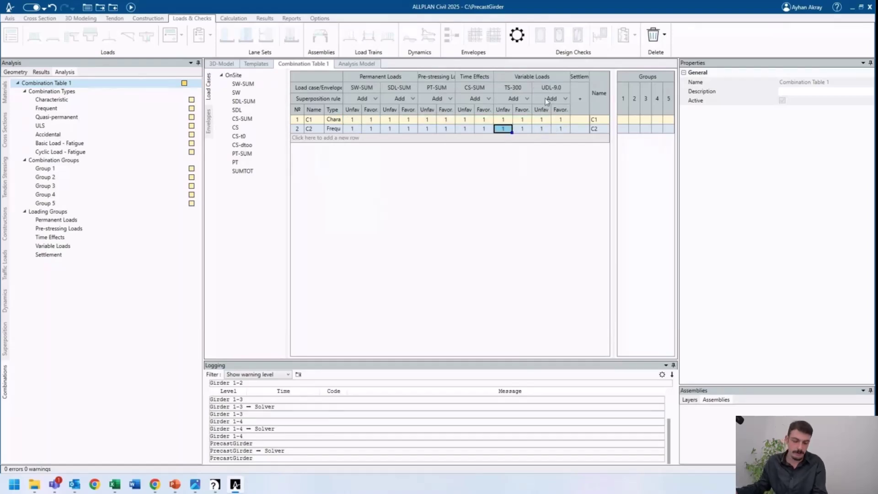
text(0.75)
key(Tab)
text(0.75)
key(Tab)
text(0.4)
key(Tab)
text(0.4)
key(Return)
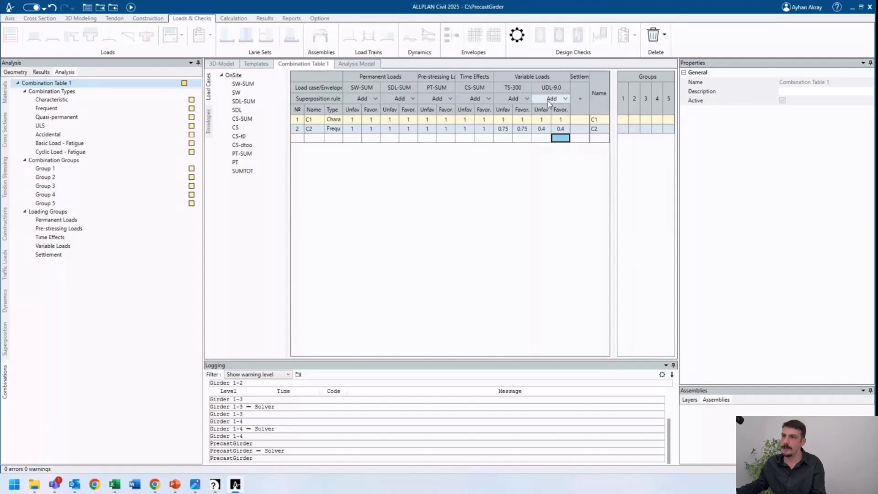
- Add combination row C3 with the type Quasi-permanent and paste a full set of factors matching C2 into it
click(333, 138)
click(340, 163)
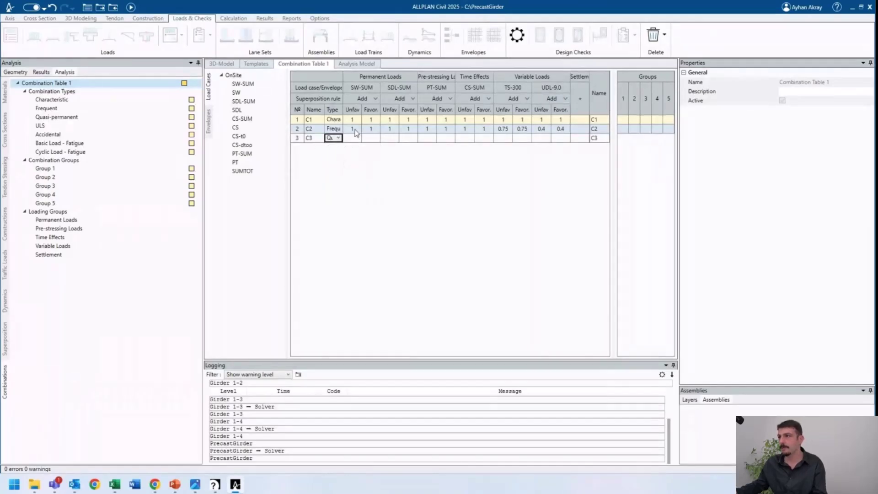
click(355, 137)
click(505, 138)
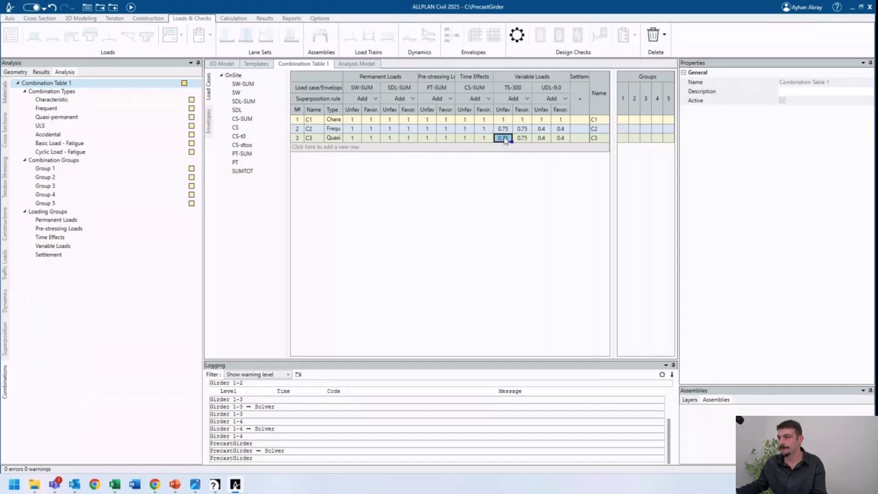
drag(506, 138, 557, 140)
key(Delete)
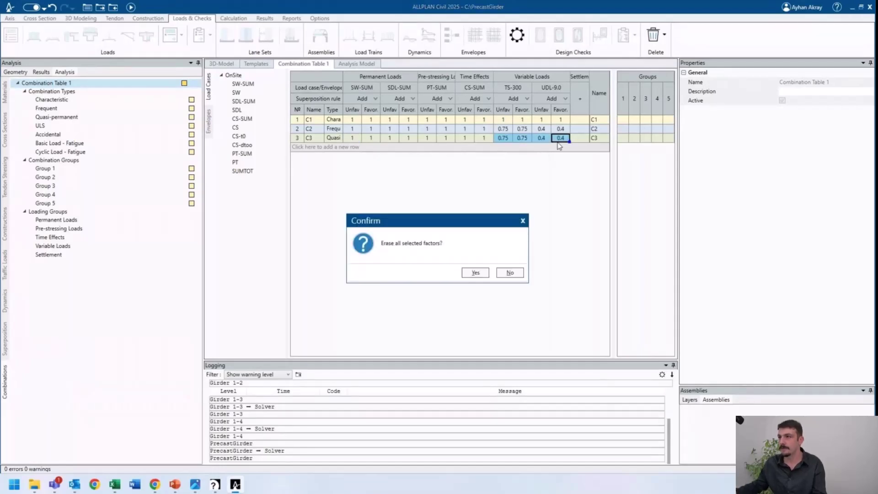
click(509, 272)
- Set the TS-300 and UDL-9.0 factors of the Quasi-permanent row C3 to 0
click(509, 139)
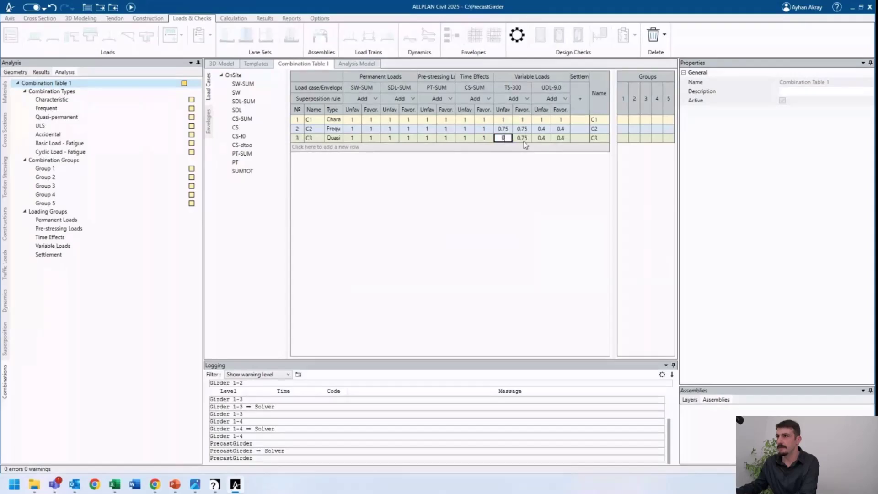
click(524, 139)
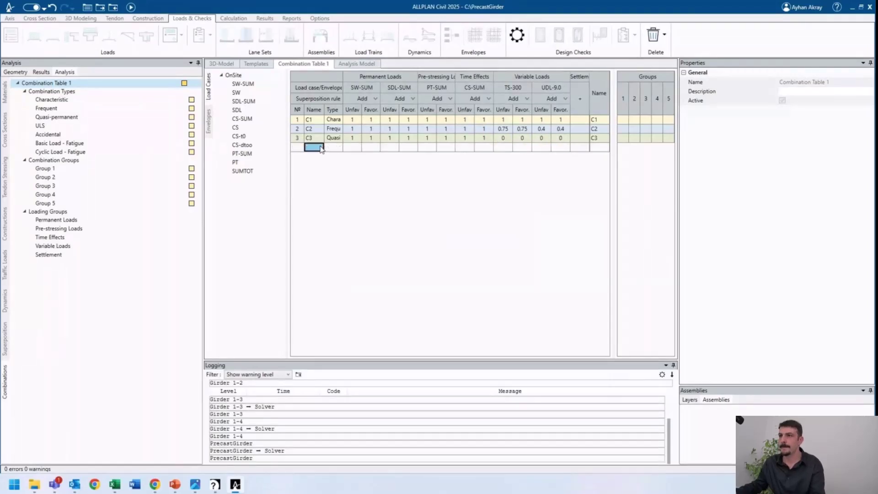
- Add combination row C4 with the type ULS and copy all factors of the Frequent row C2 into it
click(332, 147)
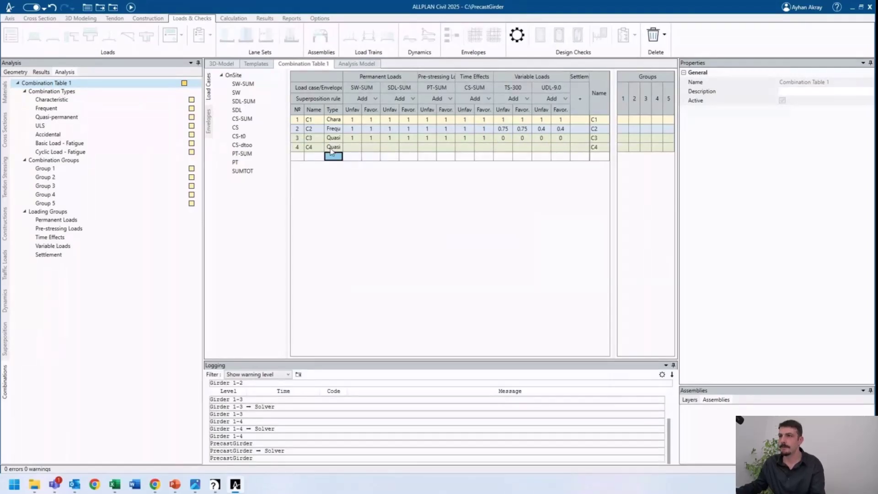
click(333, 147)
click(334, 148)
click(332, 181)
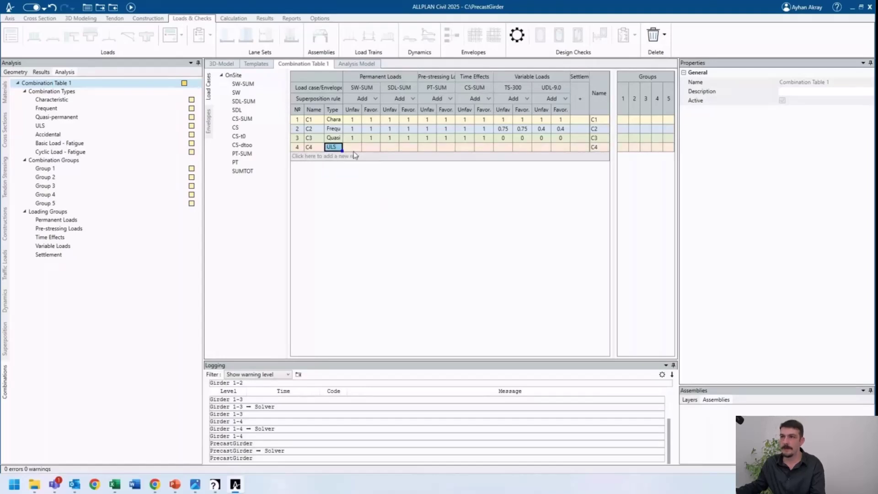
click(359, 148)
mouse_move(352, 138)
mouse_down()
mouse_move(561, 129)
mouse_move(356, 134)
mouse_up()
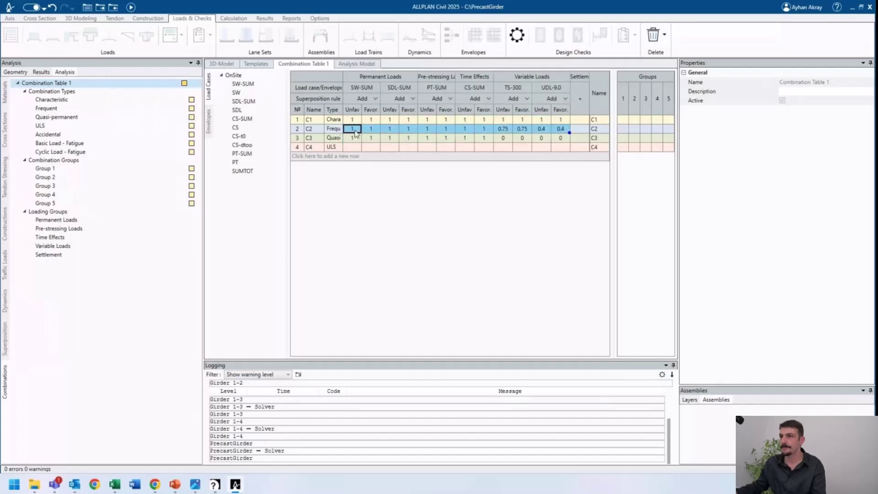
key(ctrl+c)
click(352, 147)
key(ctrl+v)
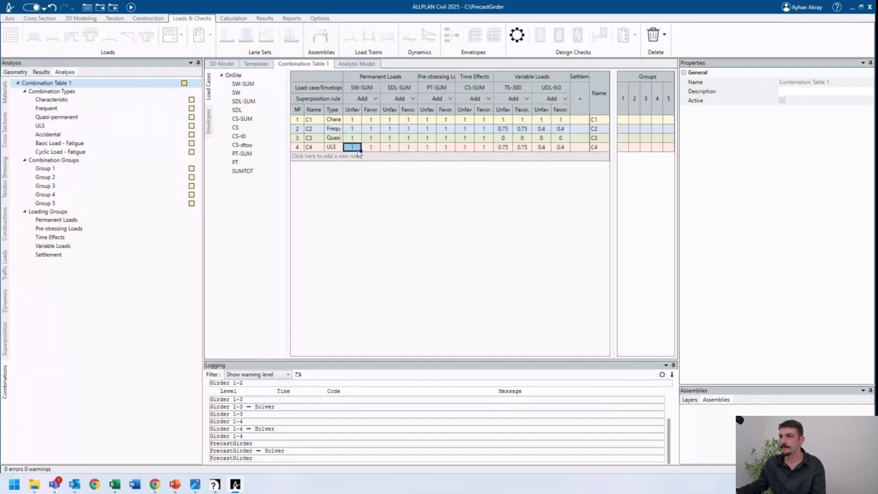
- Set the unfavourable factors of SW-SUM and SDL-SUM to 1.35 in the ULS row C4
text(1.35)
key(Return)
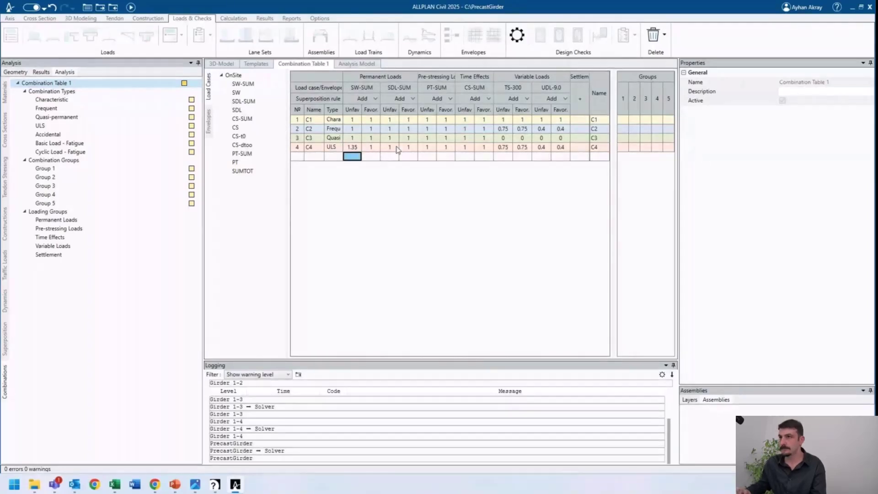
click(390, 146)
text(1.35)
key(Tab)
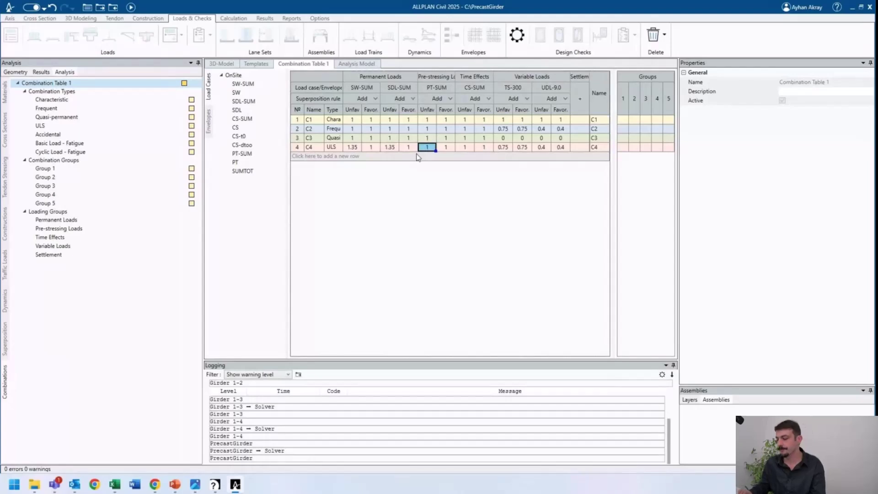
- Set the unfavourable and favourable factors of TS-300 and UDL-9.0 to 1.35 in row C4
key(Tab)
key(Tab)
key(Tab)
key(Tab)
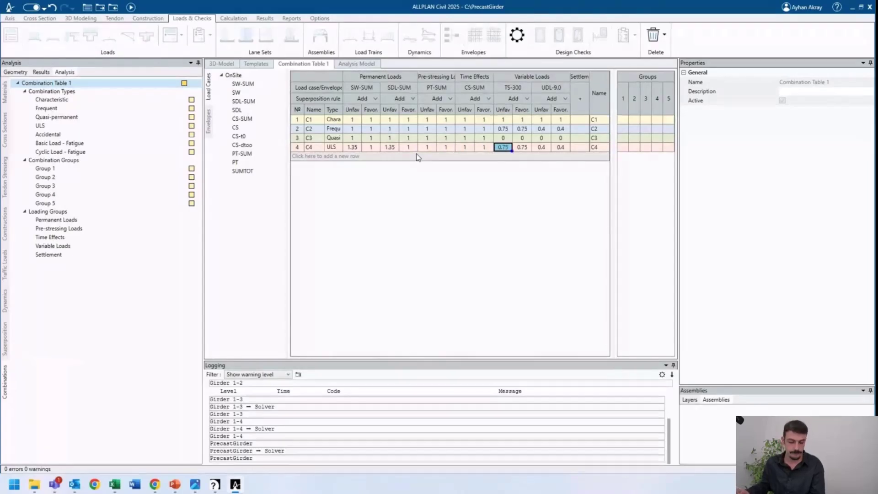
text(1.35)
key(Tab)
text(1.35)
key(Tab)
text(1.35)
key(Tab)
text(1.35)
key(Return)
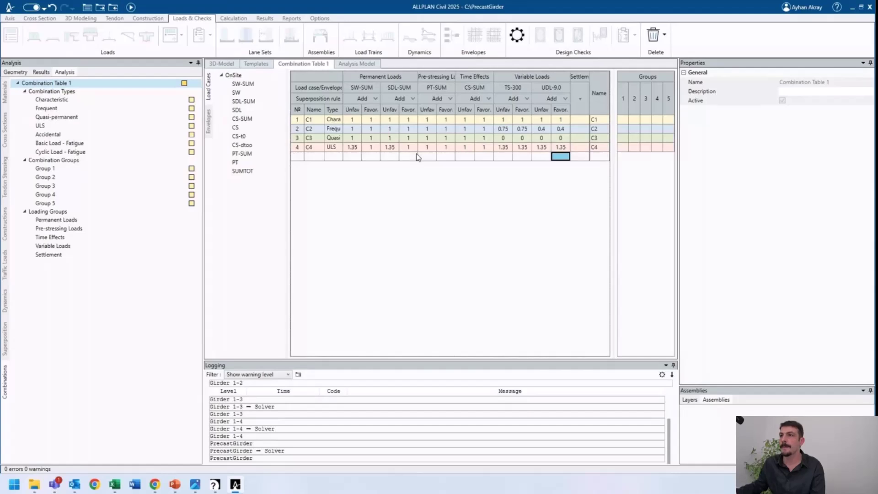
- Add combination row C5 with the type ULS and copy all factors of C4 into it
click(333, 156)
click(338, 156)
text(UL)
key(Return)
click(357, 157)
text(1.35)
drag(356, 151, 563, 151)
click(352, 156)
key(ctrl+v)
- Set both TS-300 factors to 1.013 and both UDL-9.0 factors to 0.54 in the second ULS row C5
click(503, 156)
key(BackSpace)
key(Tab)
text(1.013)
key(Tab)
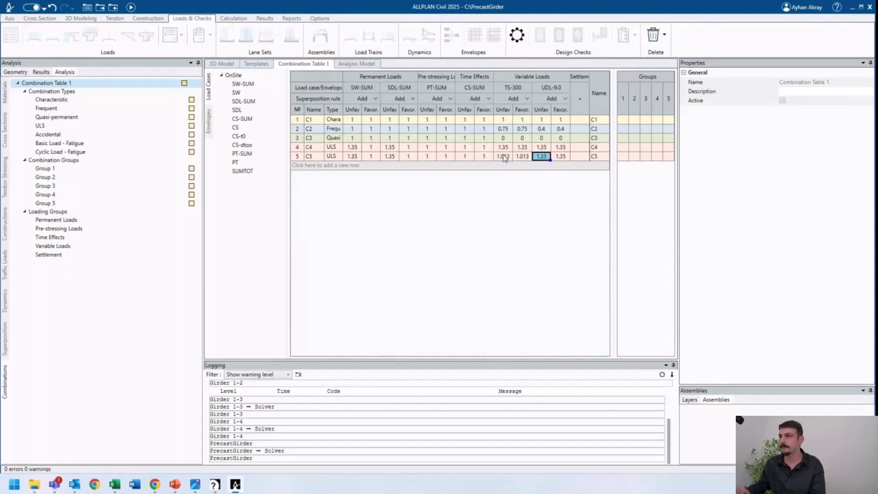
text(0.5)
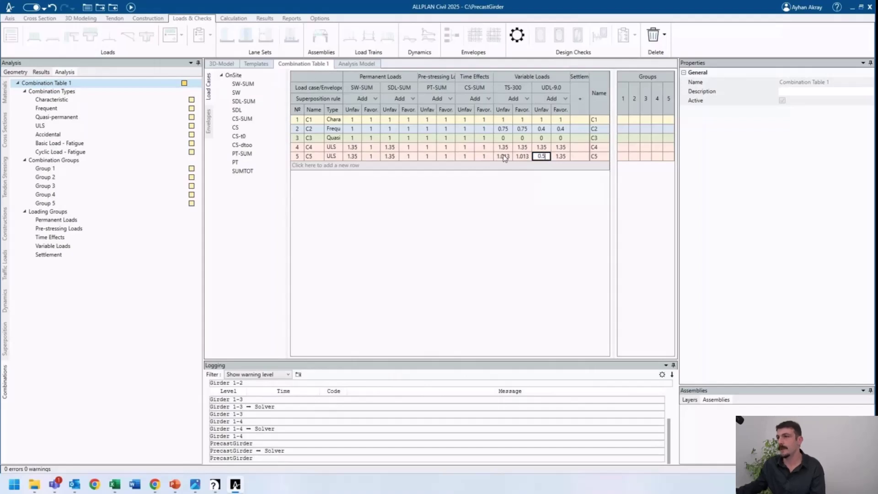
text(4)
key(Tab)
- Assign the two ULS combination rows C4 and C5 to combination group 1
click(341, 148)
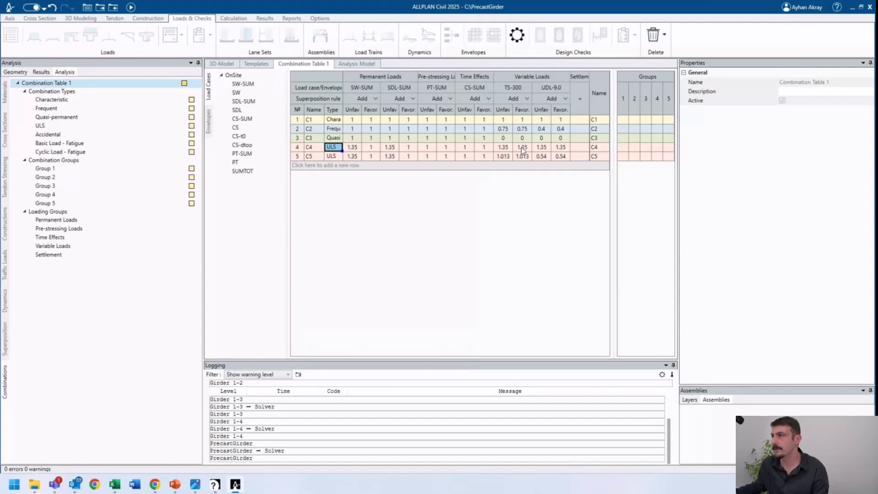
click(623, 148)
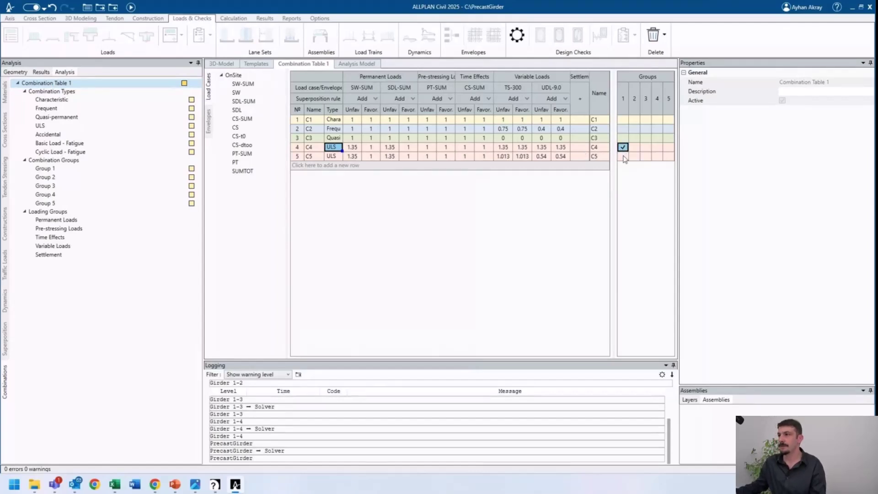
click(624, 157)
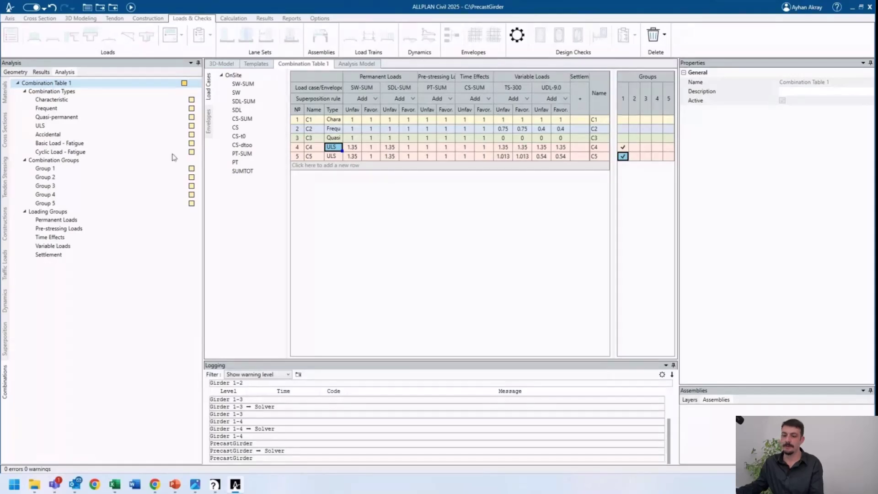
- Rename combination group 1 as ULS-Group
click(88, 172)
click(115, 171)
text(uls-g)
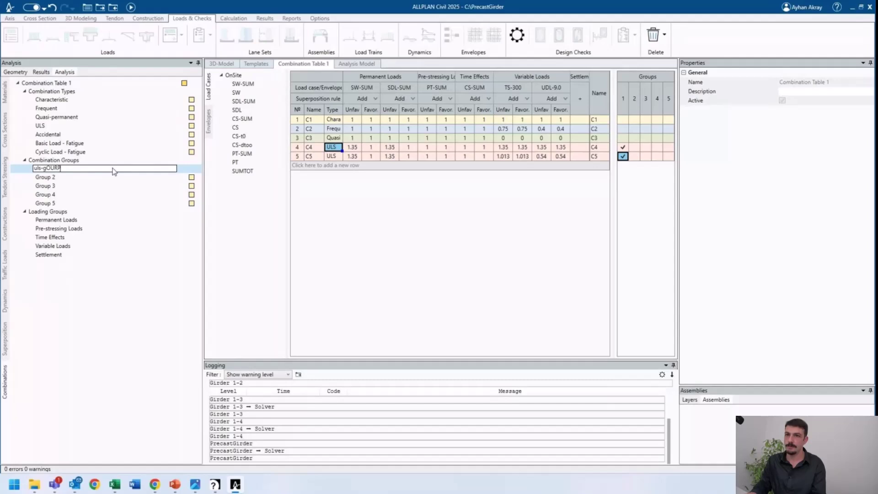
text(OUR)
key(ctrl+a)
text(ULS-)
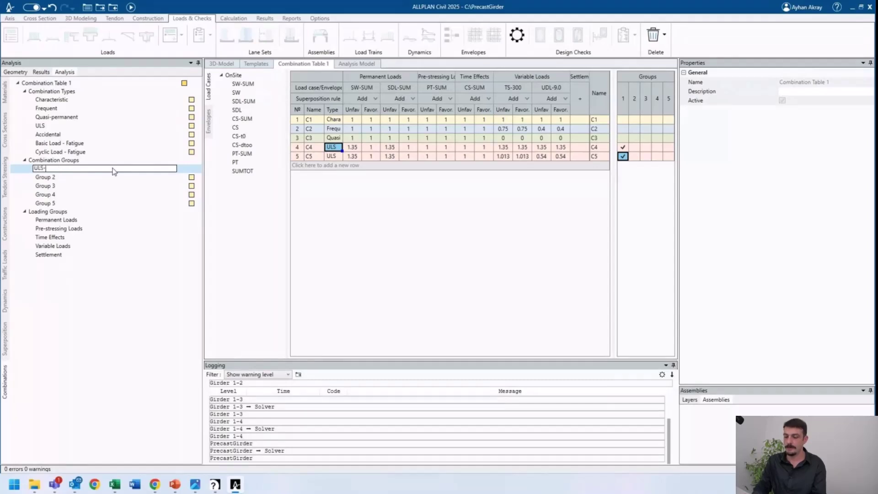
text(Group)
key(Return)
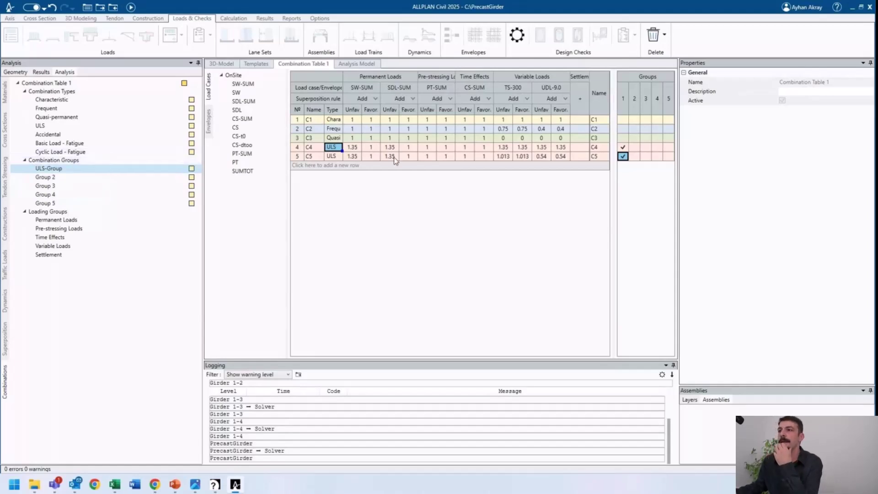
- Check which load case and envelope results are available for Diagram 1 in the analysis model
click(404, 150)
click(131, 7)
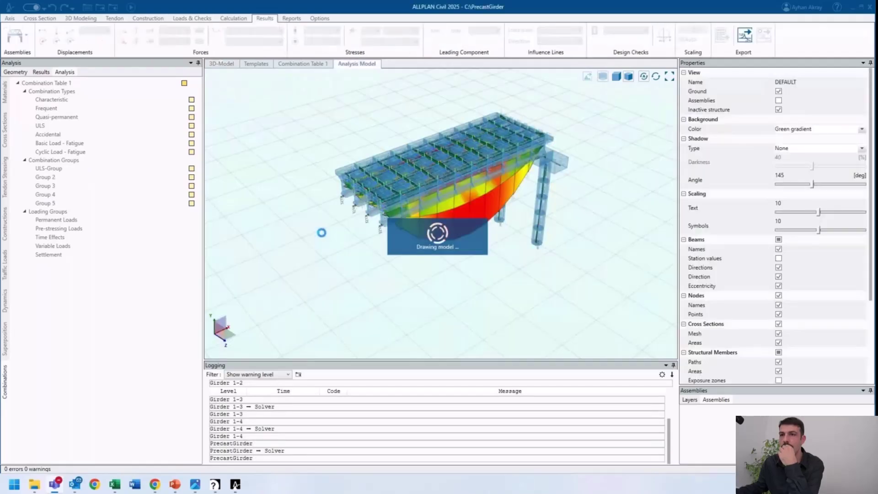
click(8, 231)
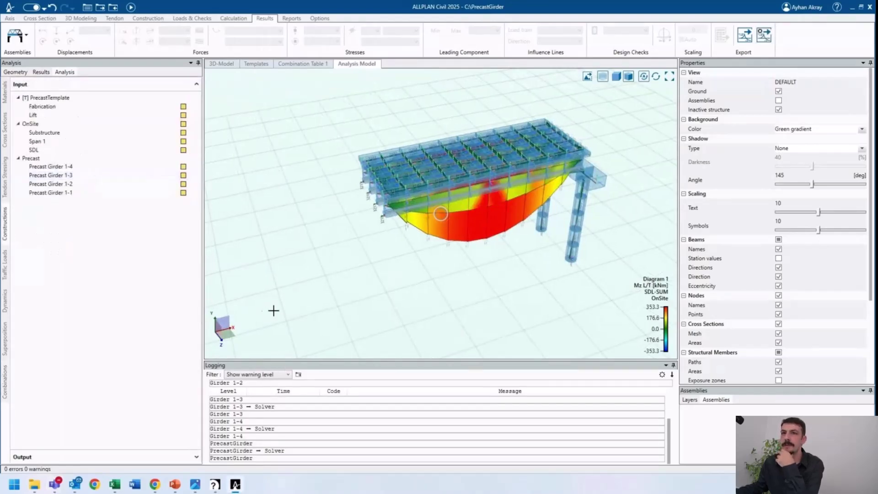
click(41, 73)
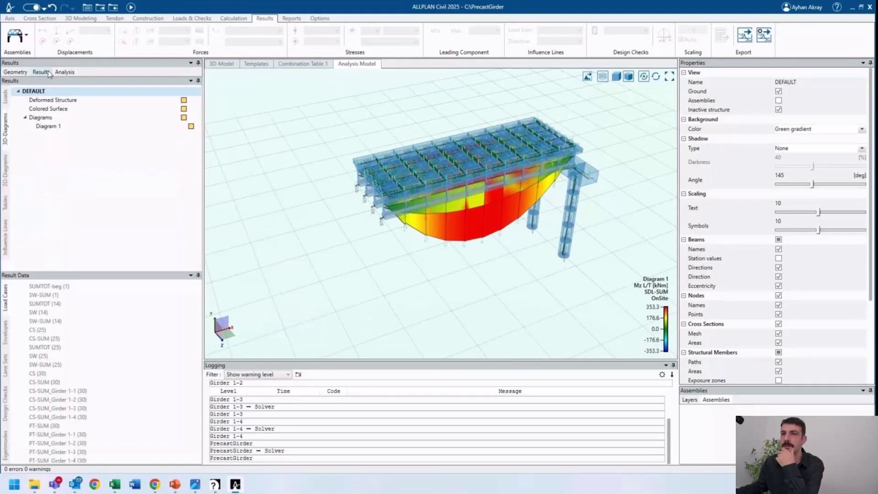
click(51, 127)
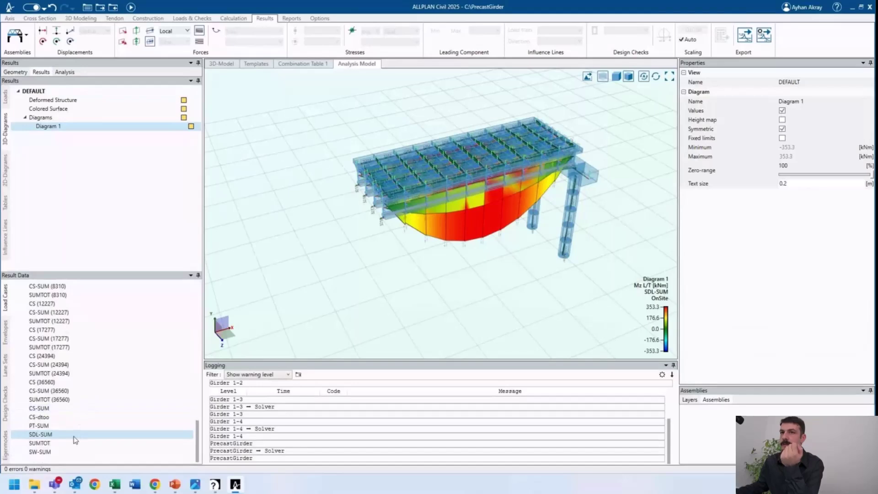
click(8, 341)
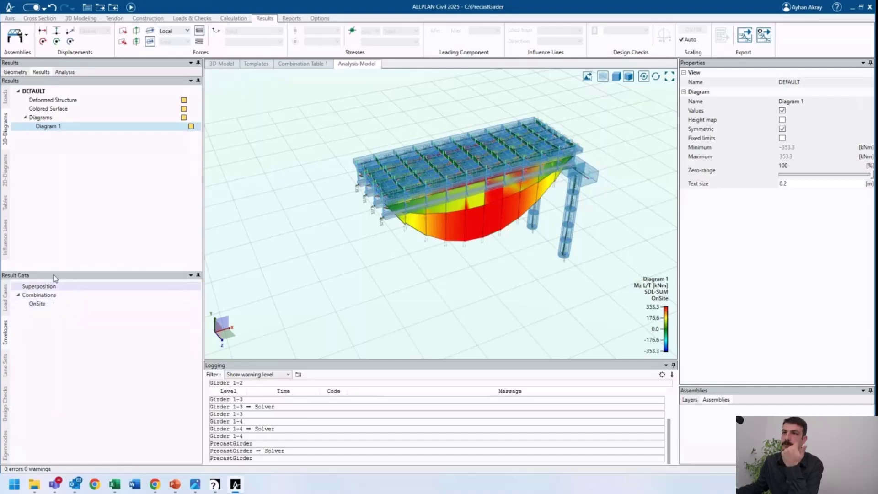
click(5, 297)
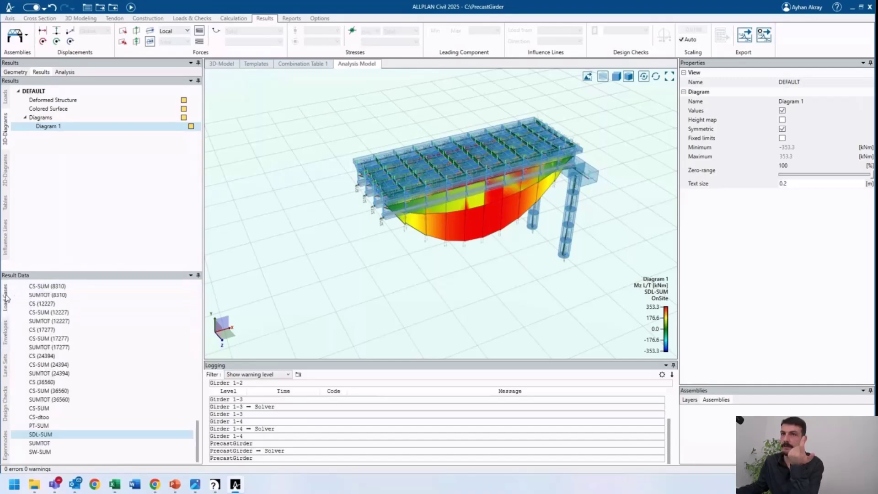
- Add a new phase named Supoerposition to the OnSite construction and mark its time definition as final
click(64, 72)
click(31, 124)
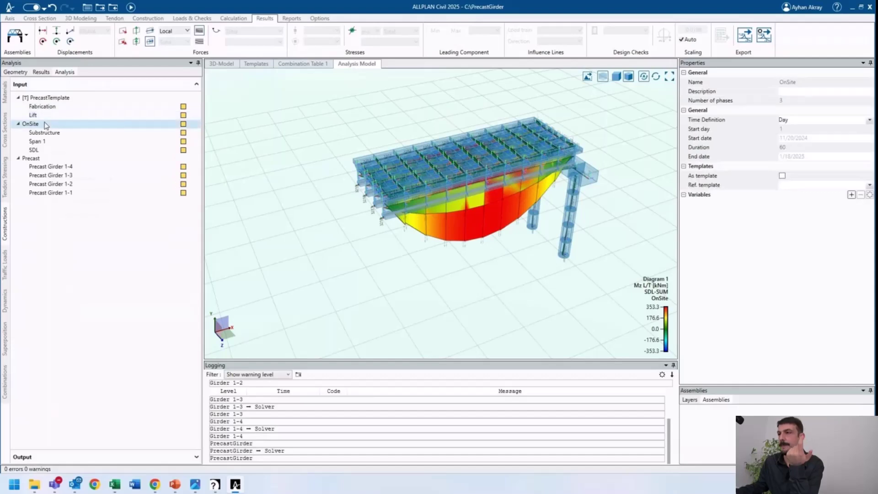
right_click(45, 125)
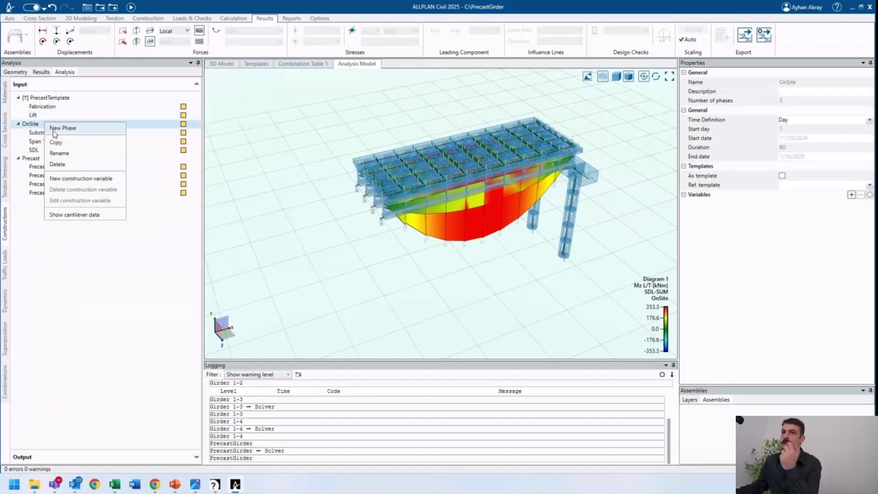
click(48, 127)
text(Sup)
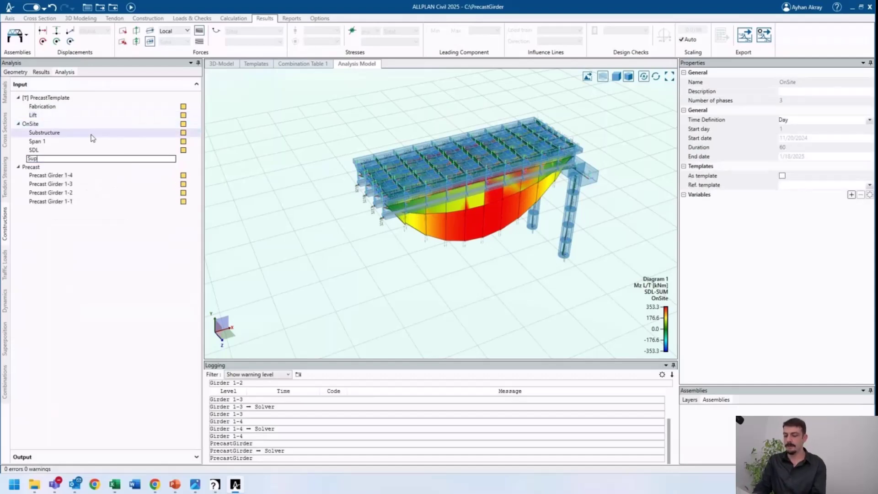
text(oerposition)
key(Return)
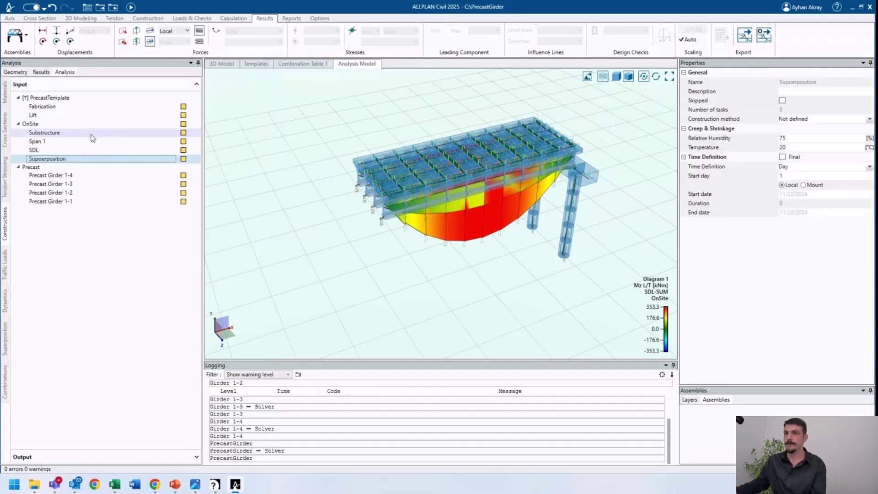
click(783, 157)
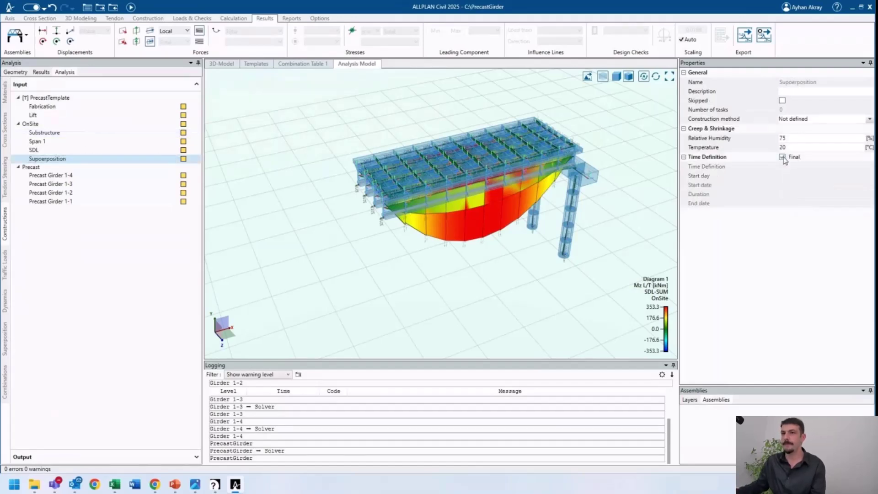
- Add a SUPTREE task to the superposition phase that evaluates the TS-300 envelope
click(151, 19)
click(293, 35)
click(321, 35)
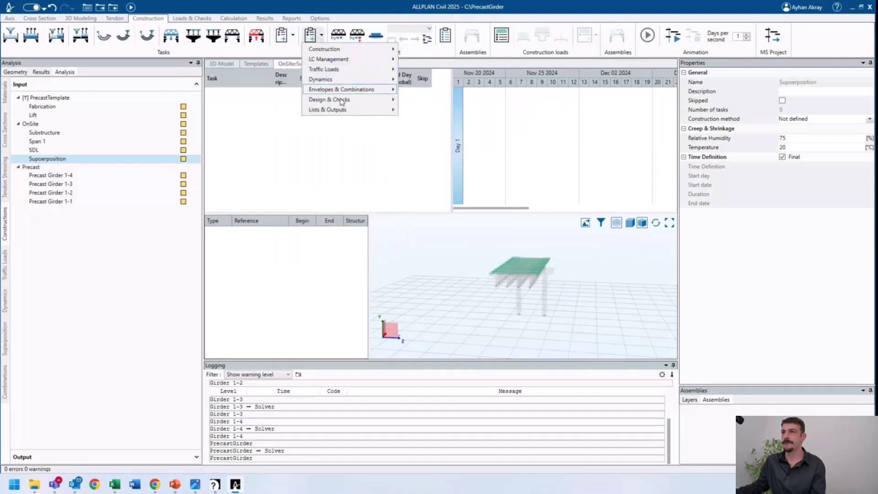
mouse_move(348, 90)
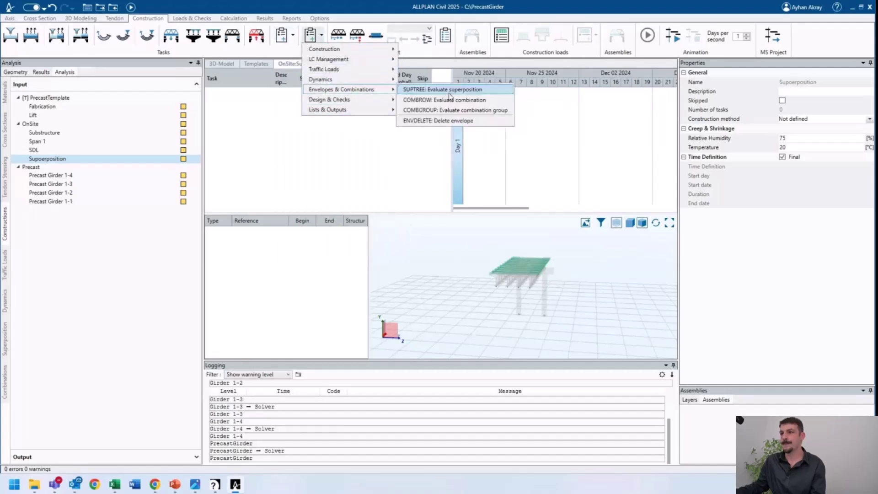
click(450, 90)
click(518, 271)
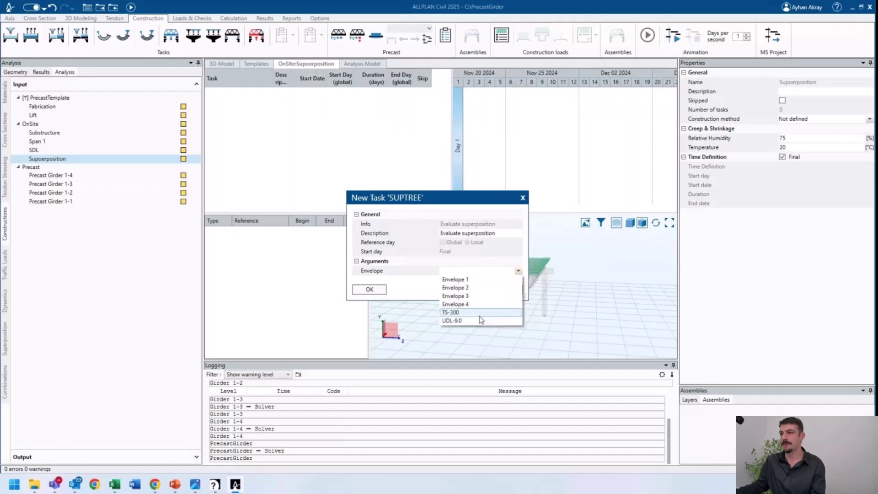
click(480, 319)
click(369, 289)
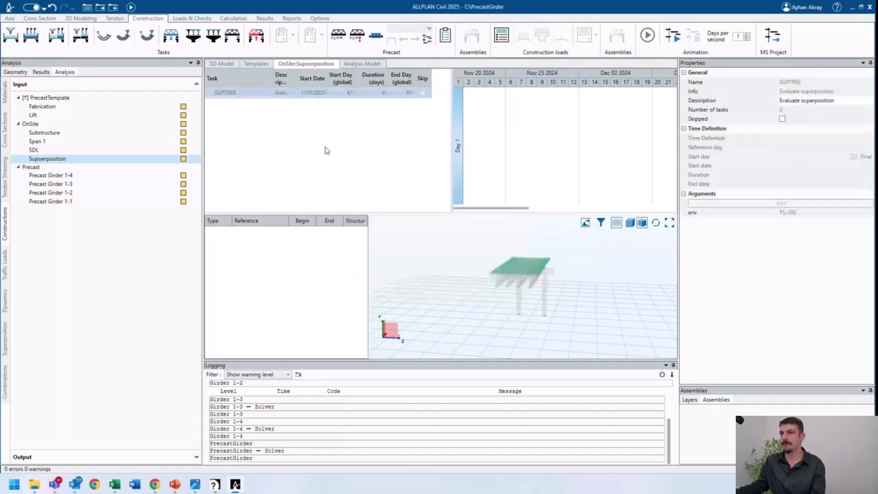
- Duplicate the SUPTREE task and set the copy's envelope to UDL-9.0
right_click(306, 93)
click(333, 119)
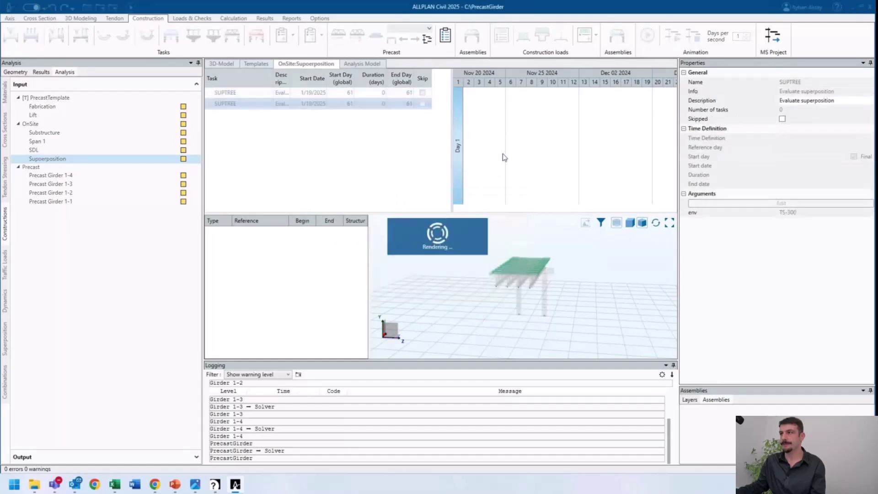
click(781, 203)
click(518, 271)
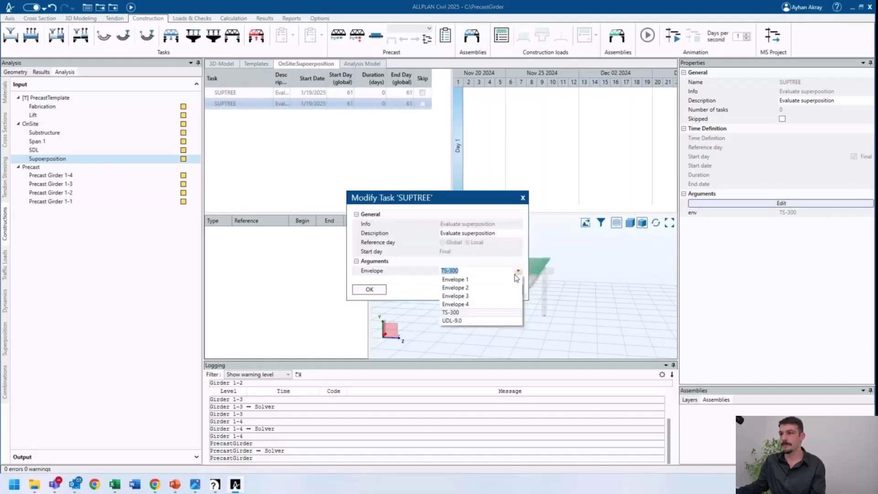
click(453, 325)
click(370, 289)
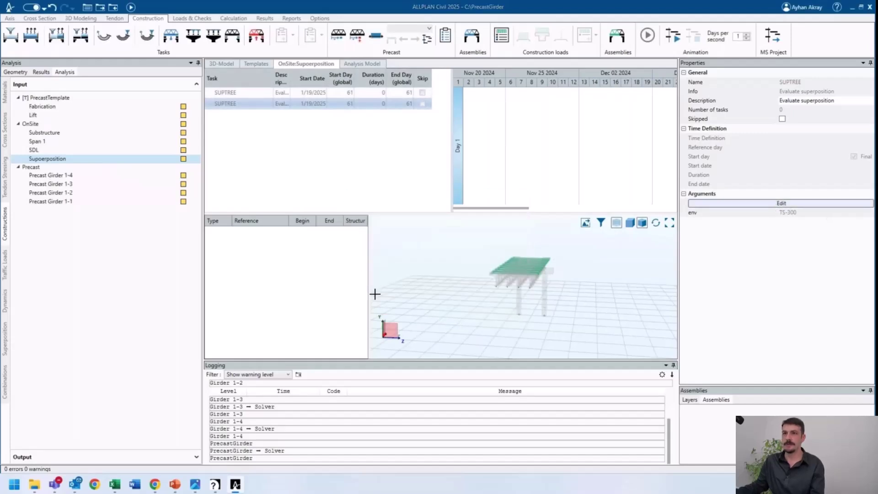
- Add a new phase named Combinations to the OnSite construction
right_click(30, 124)
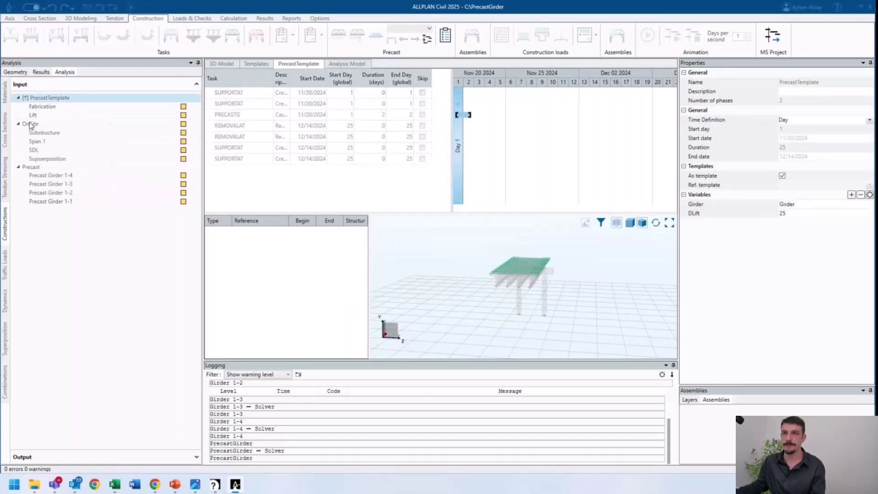
key(Escape)
right_click(33, 125)
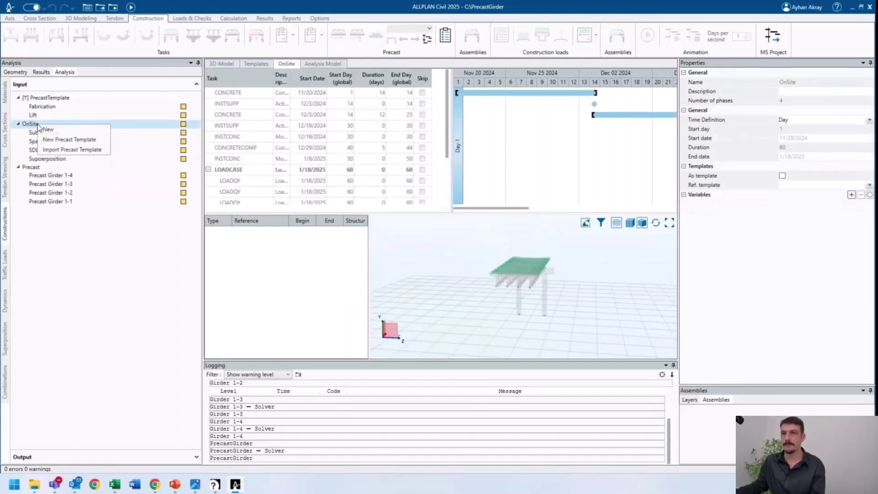
key(Escape)
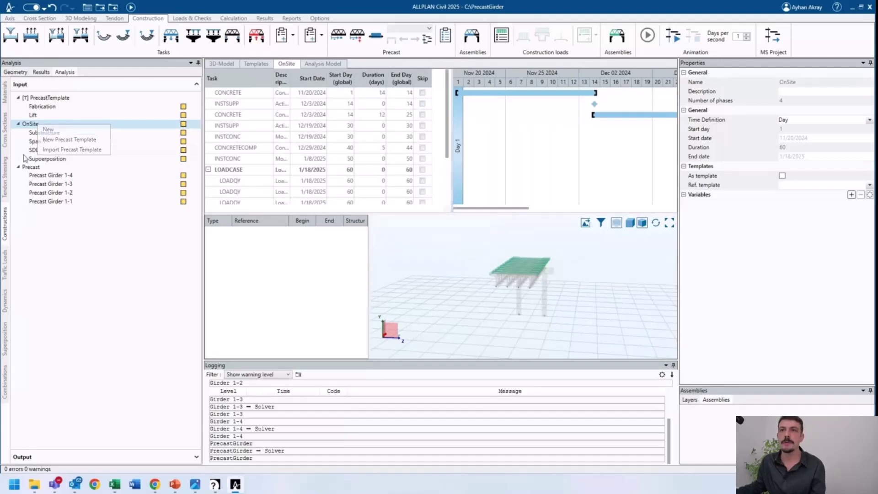
right_click(37, 125)
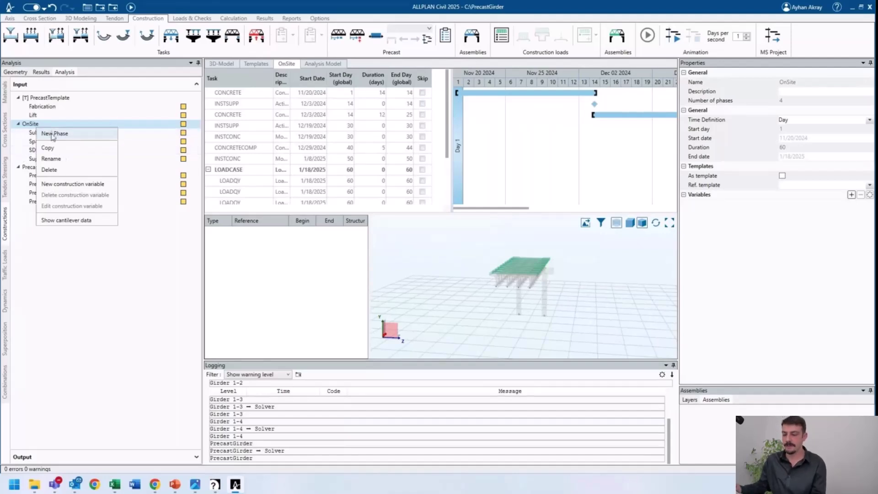
click(52, 133)
text(Combinations)
key(Return)
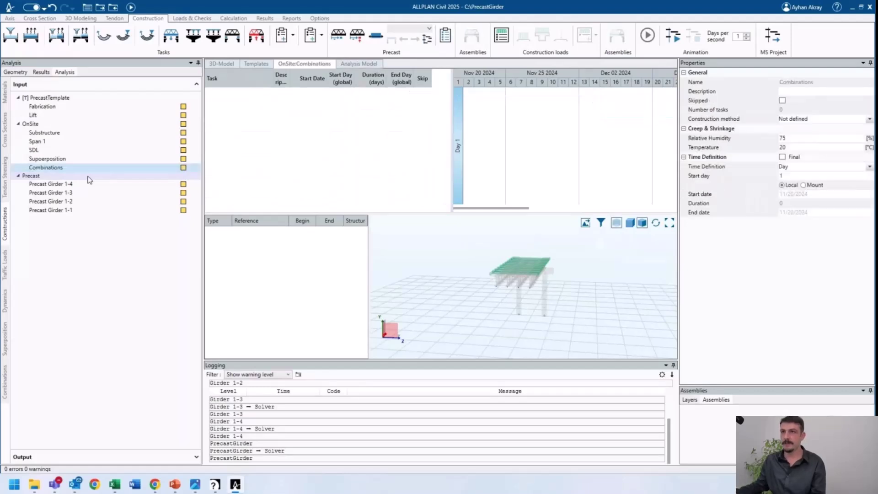
click(315, 35)
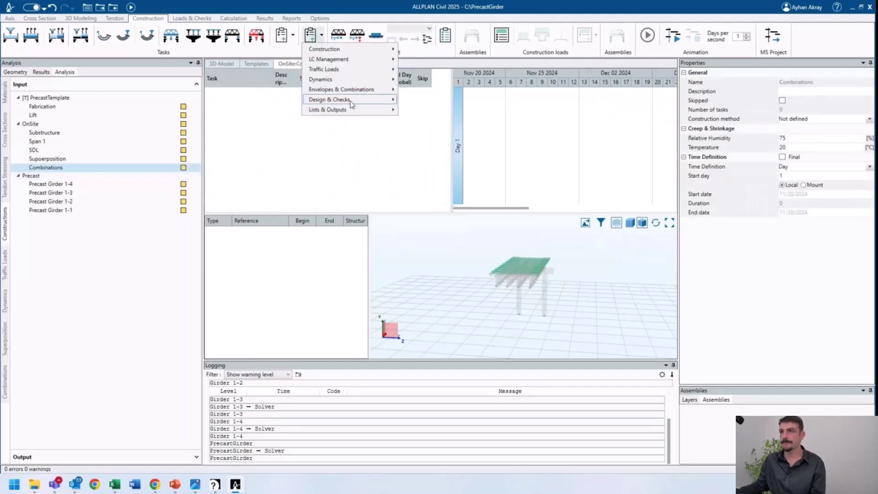
mouse_move(350, 100)
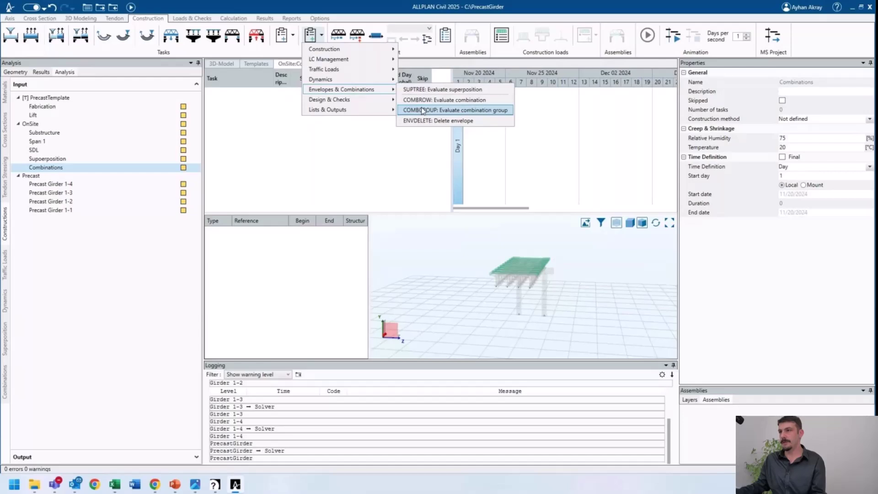
click(421, 110)
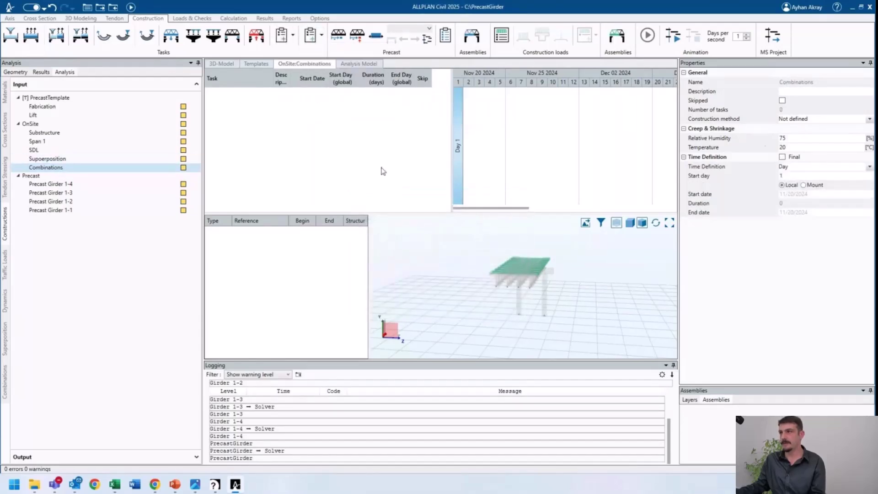
- Mark the Combinations phase as final and add a COMBGROUP task for the ULS-Group envelope with interim results not deleted
click(782, 157)
click(311, 34)
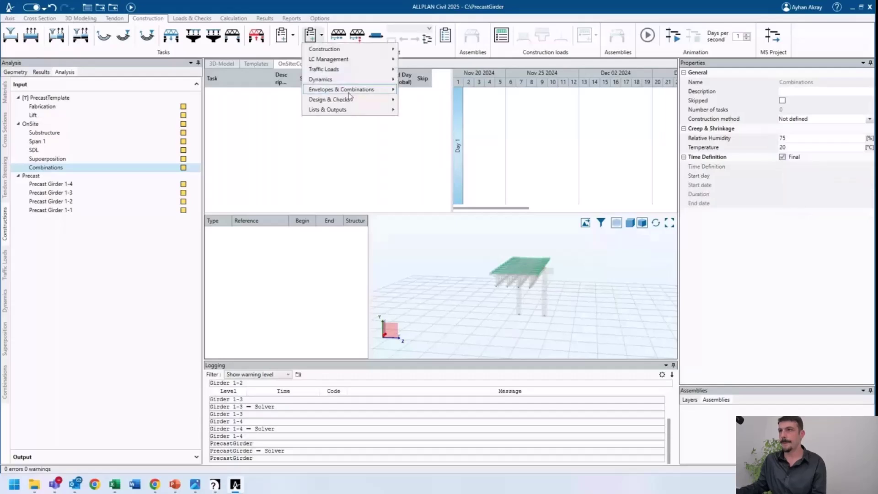
mouse_move(352, 99)
click(430, 111)
click(518, 271)
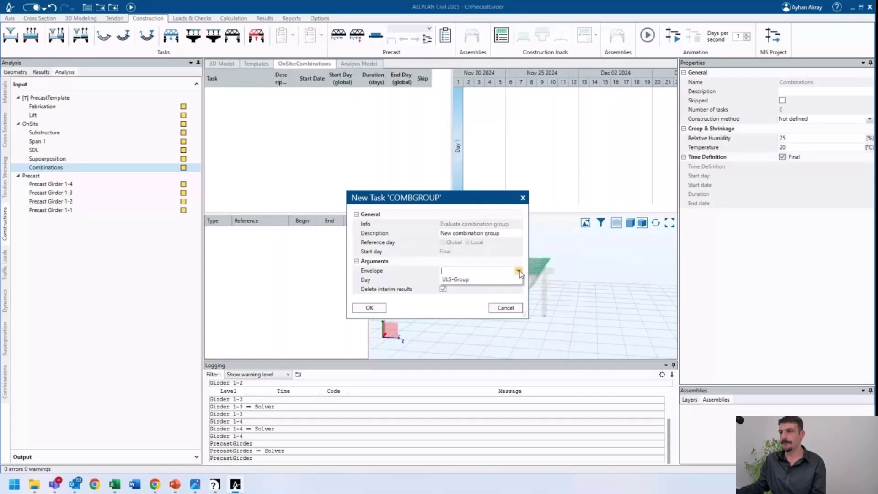
click(455, 279)
click(449, 282)
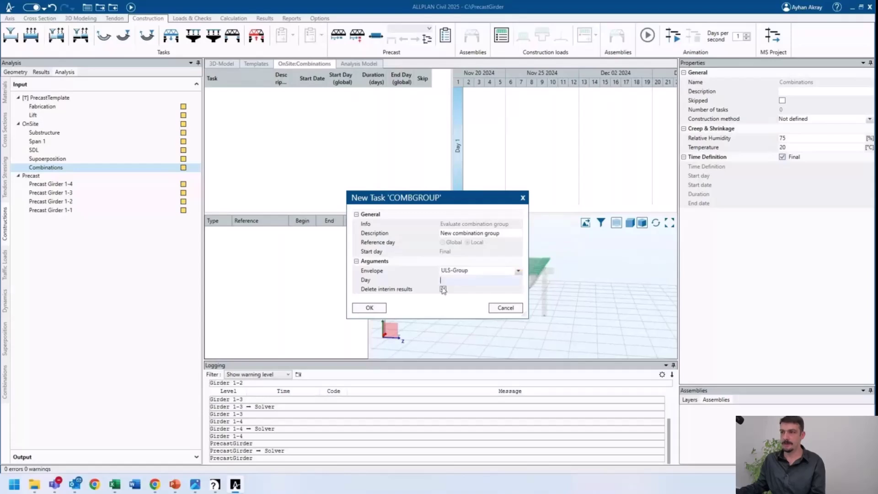
click(442, 290)
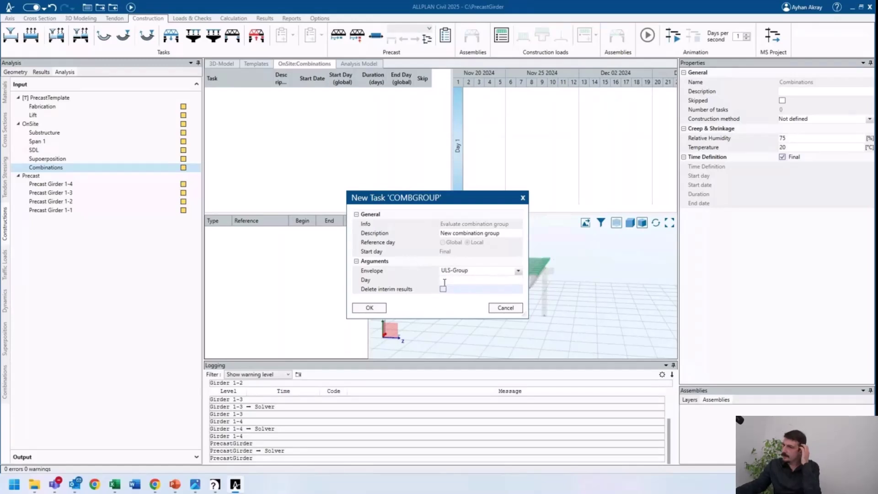
click(369, 307)
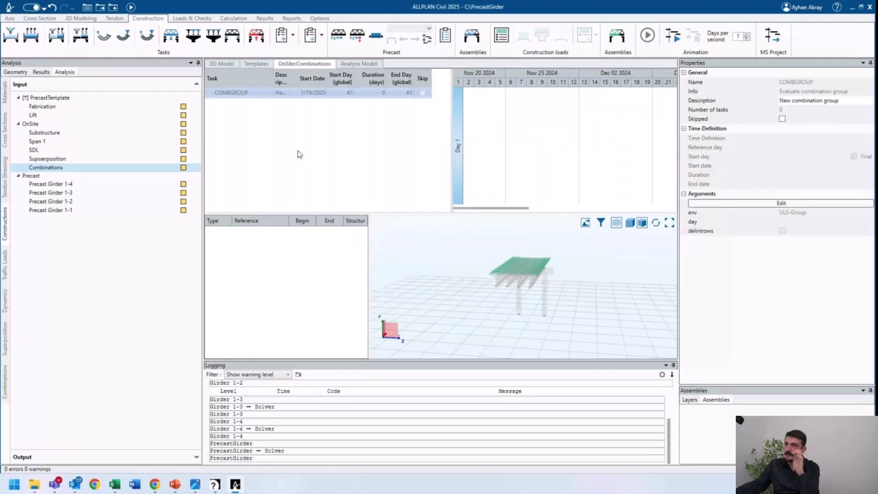
- Add a COMBROW task to the Combinations phase with description Char and envelope C1
click(311, 34)
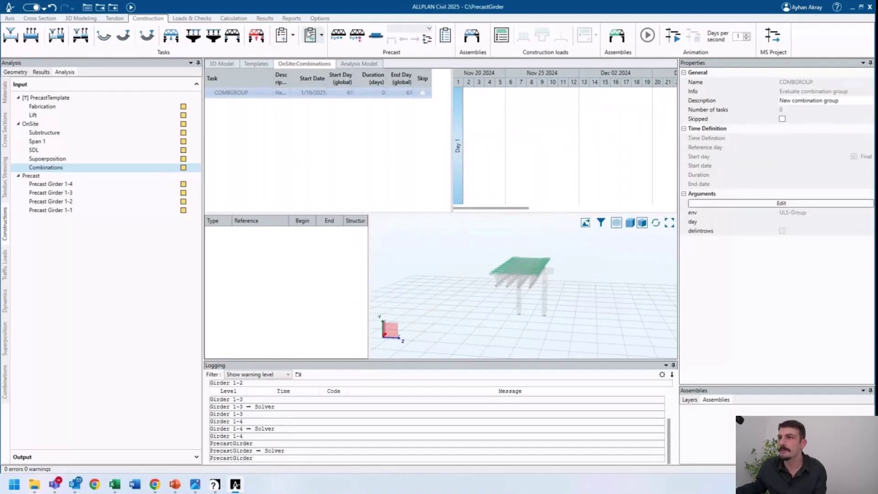
mouse_move(358, 88)
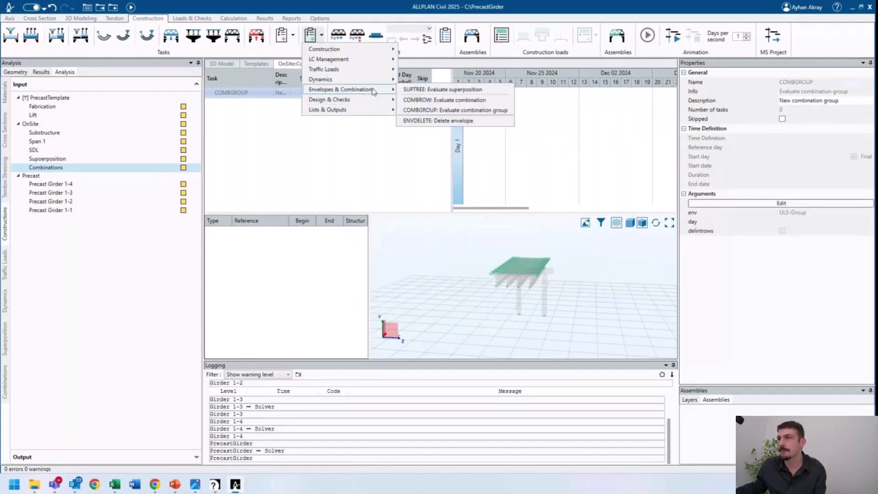
click(442, 100)
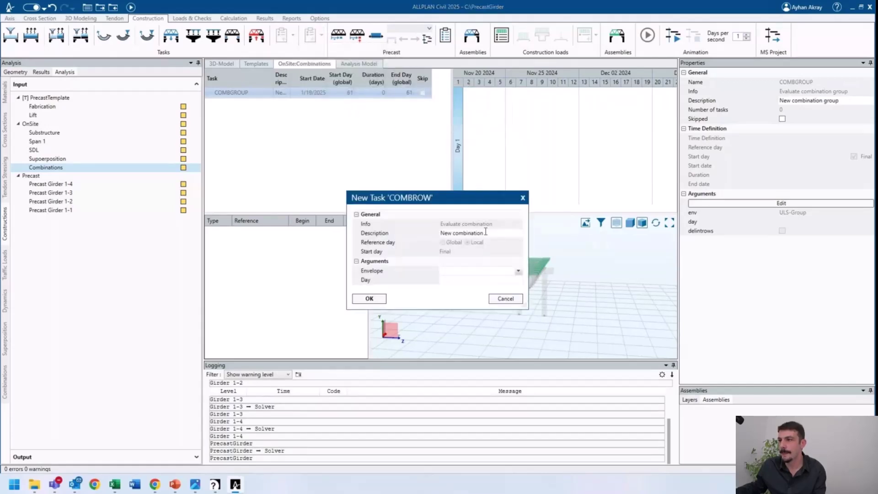
click(518, 273)
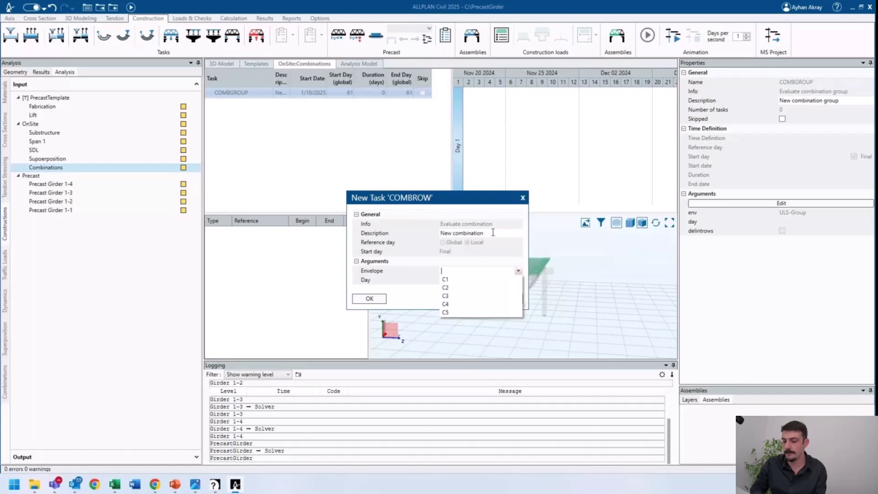
click(493, 232)
text(c)
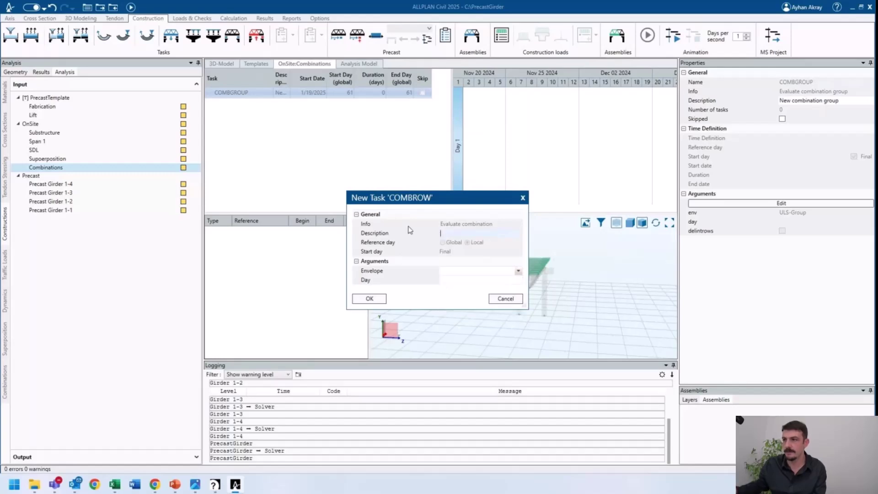
text(har)
click(518, 272)
click(481, 278)
click(369, 299)
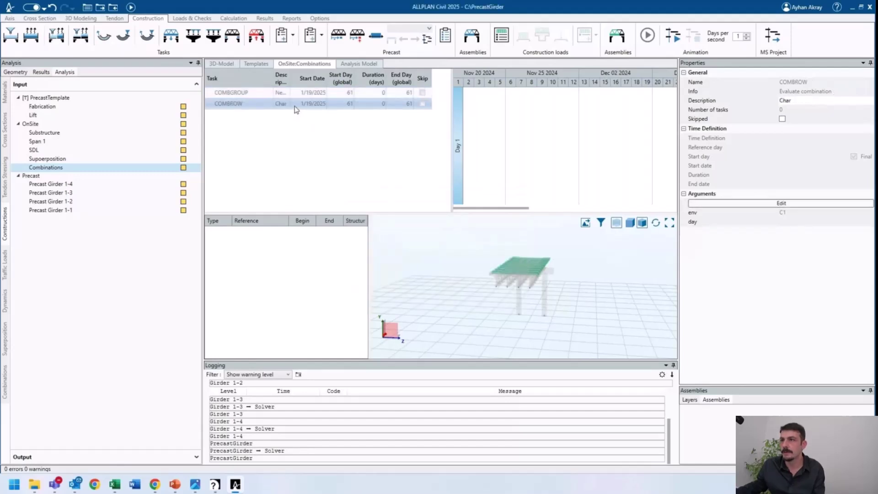
- Duplicate the Char COMBROW task twice
right_click(296, 109)
click(319, 123)
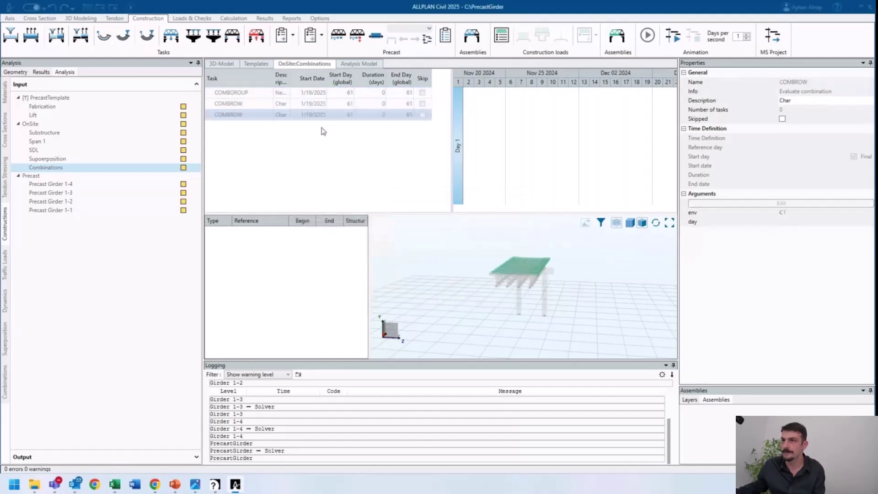
right_click(319, 116)
click(367, 144)
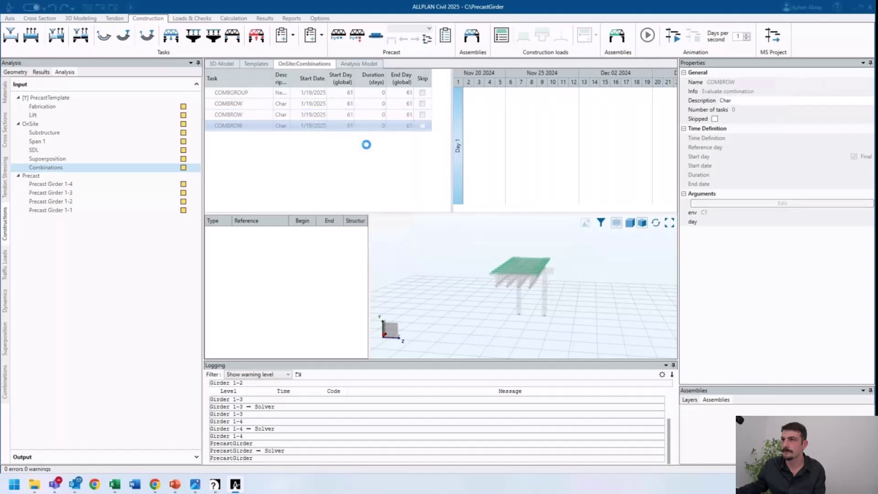
- Change the first COMBROW copy's description to Freq and its envelope to C2
click(760, 204)
text(Freq)
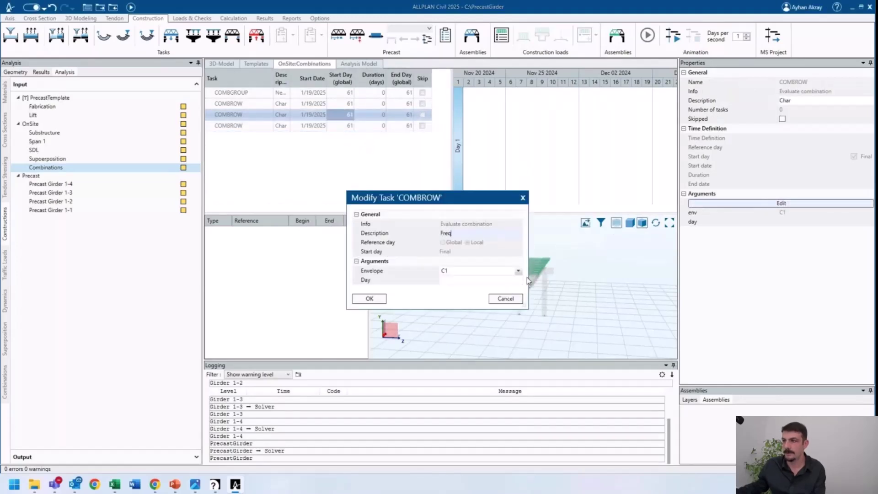
click(518, 271)
click(457, 286)
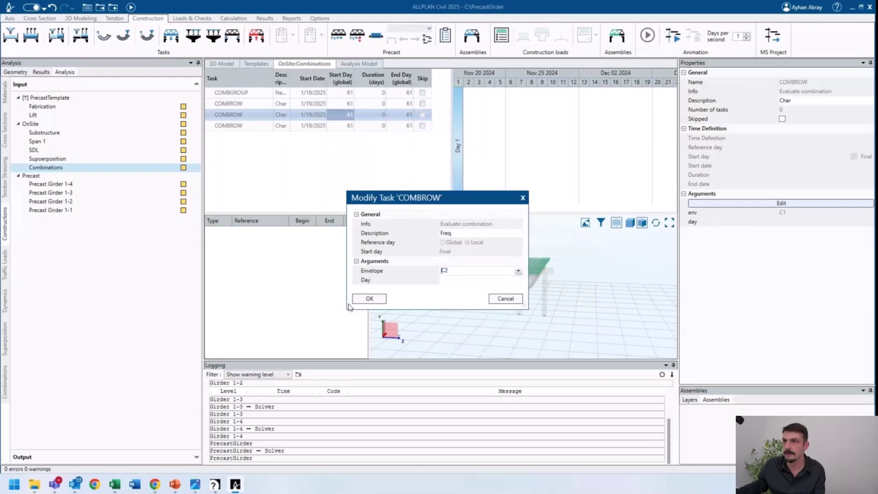
click(366, 299)
- Change the last COMBROW copy's description to QP and its envelope to C3
click(304, 126)
click(750, 203)
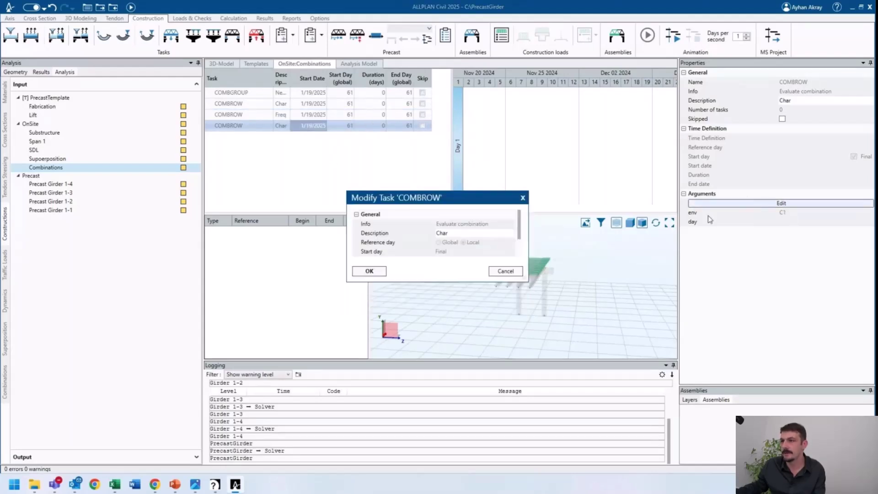
text(QP)
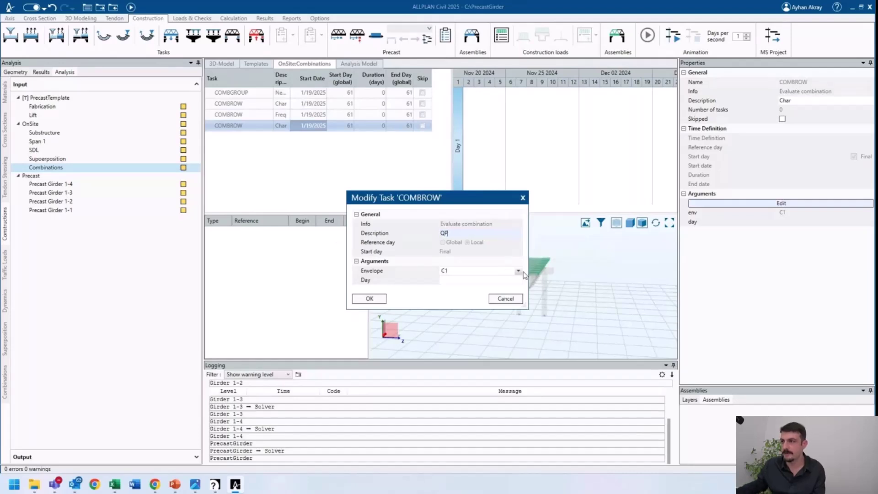
click(519, 271)
click(457, 290)
click(368, 298)
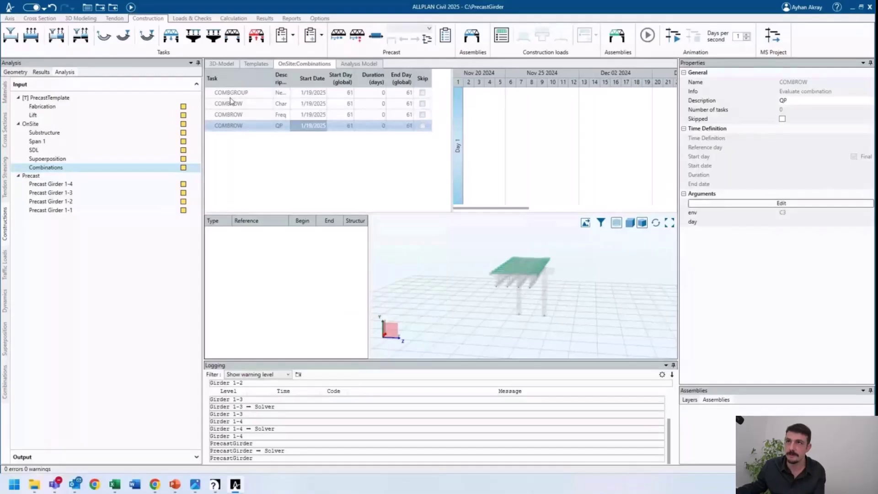
- Run the calculation and display the TS-300 envelope results on the 3D Diagram 1
click(132, 7)
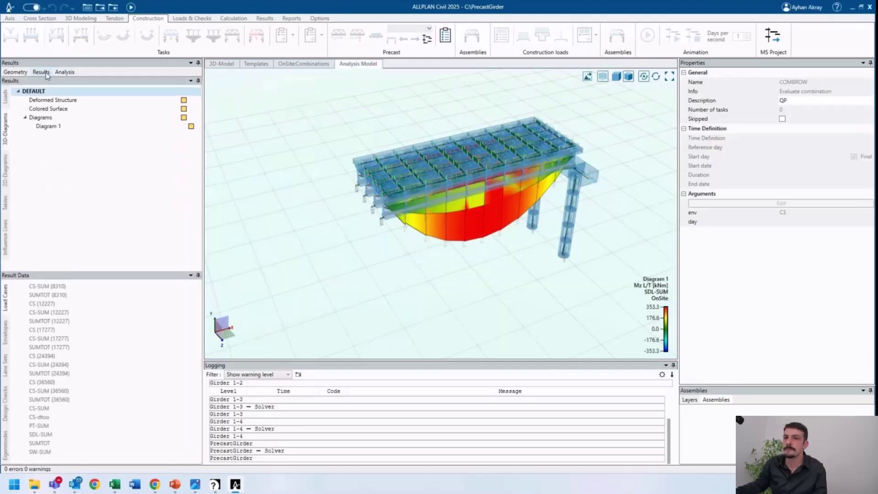
click(62, 118)
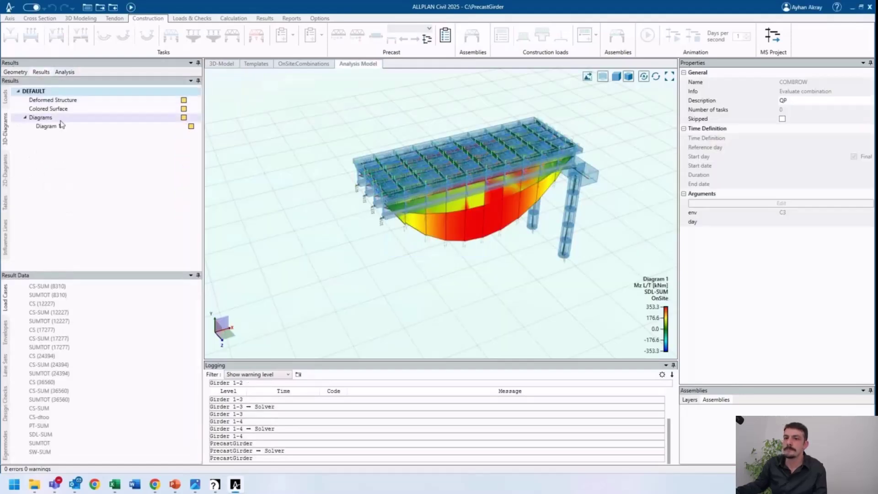
click(62, 127)
scroll(68, 338, down, 10)
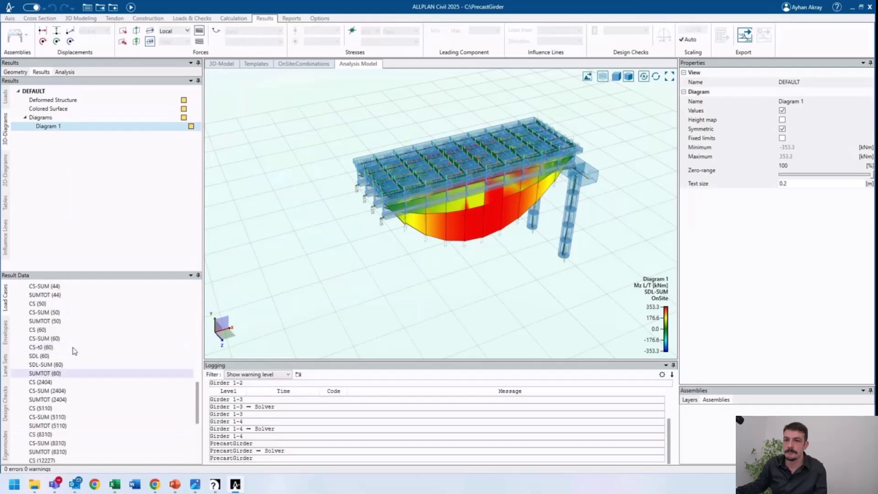
scroll(68, 338, down, 5)
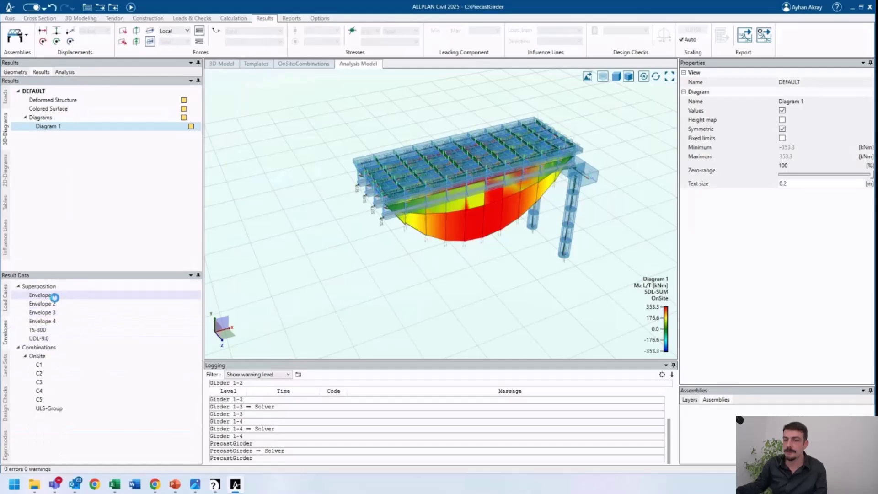
click(53, 296)
click(46, 326)
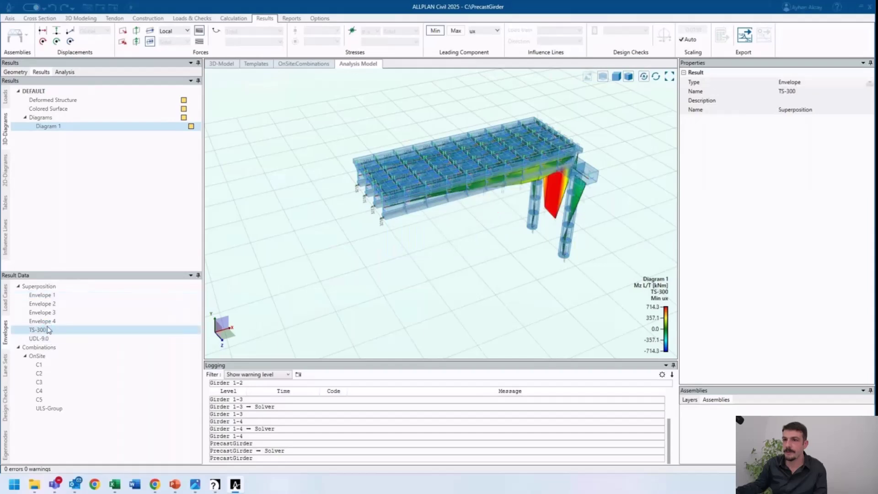
- View the C1 and ULS-Group combination results on the 3D Diagram 1
click(40, 364)
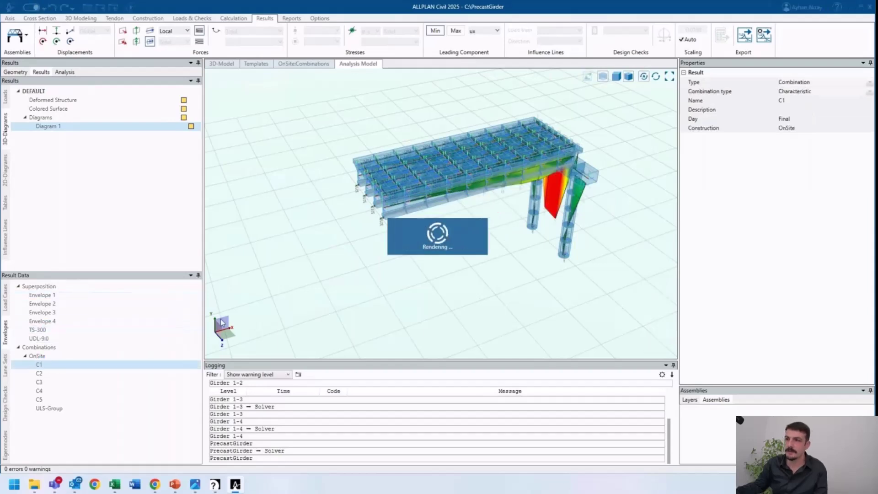
click(70, 409)
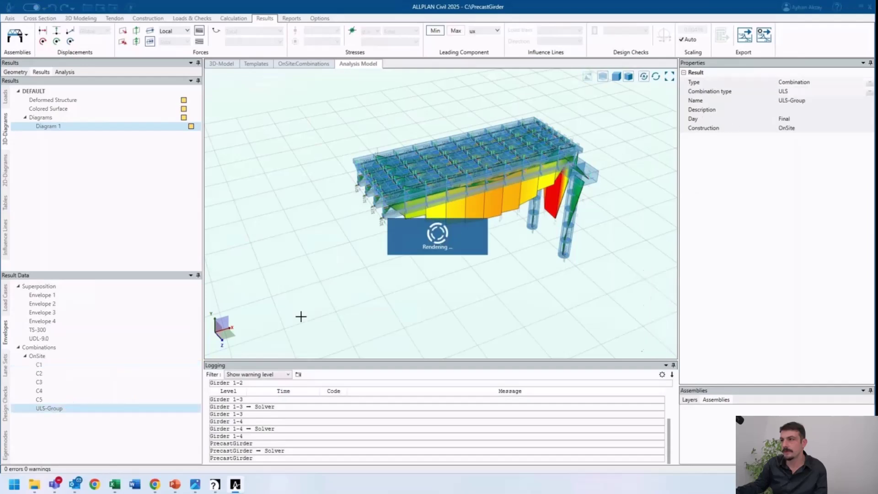
mouse_move(380, 276)
middle_down()
mouse_move(402, 254)
mouse_move(386, 263)
middle_up()
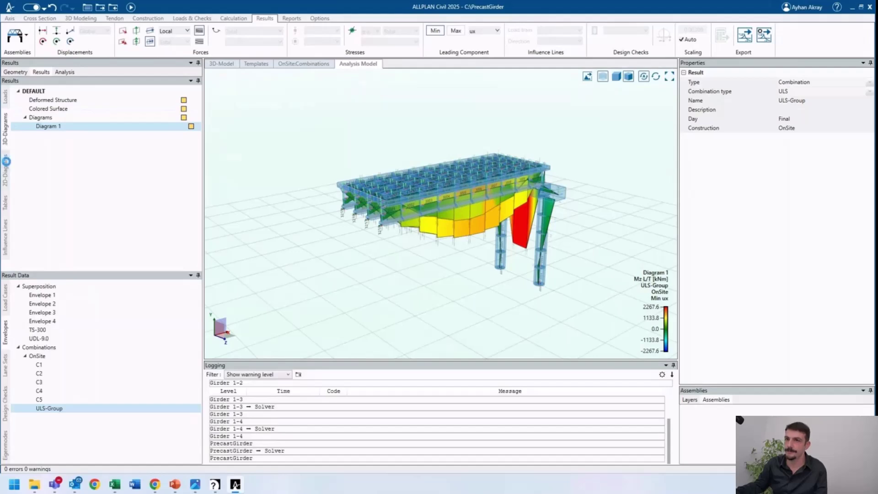
- Create a new local assembly for the 2D diagram from the Deck 1 composite member 9 over its full length
click(6, 161)
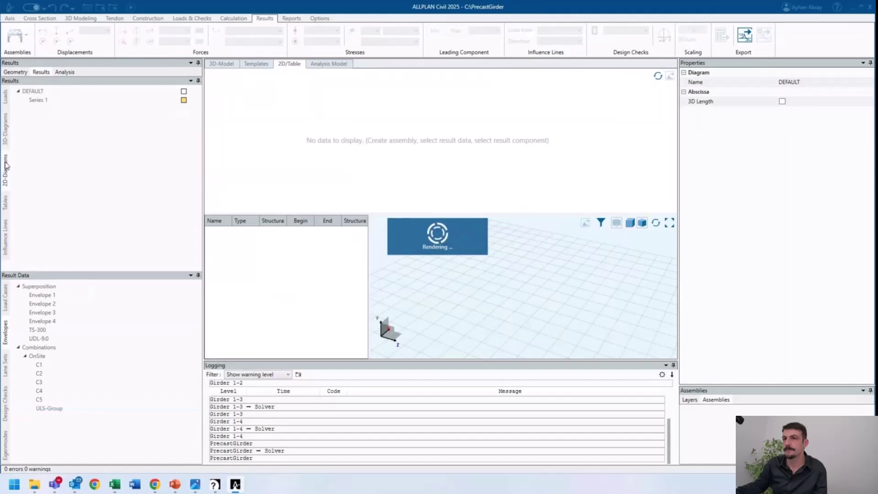
right_click(244, 265)
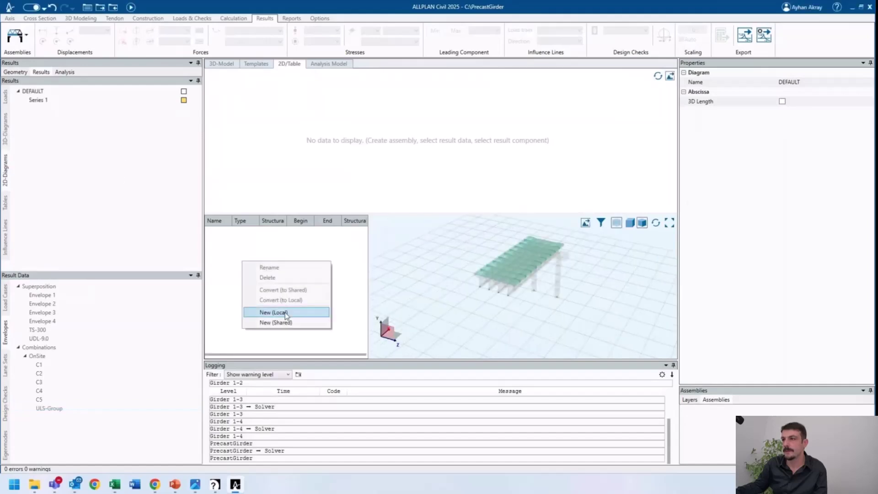
click(274, 309)
click(500, 284)
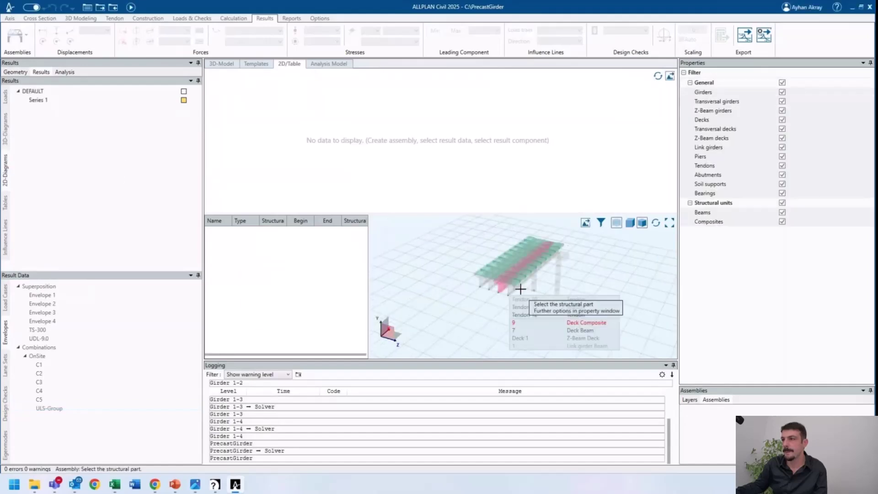
click(535, 321)
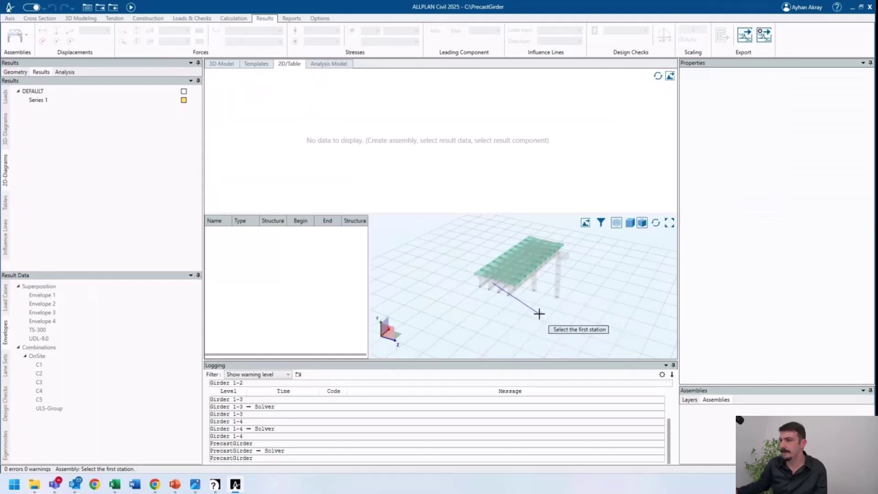
key(Escape)
key(Escape)
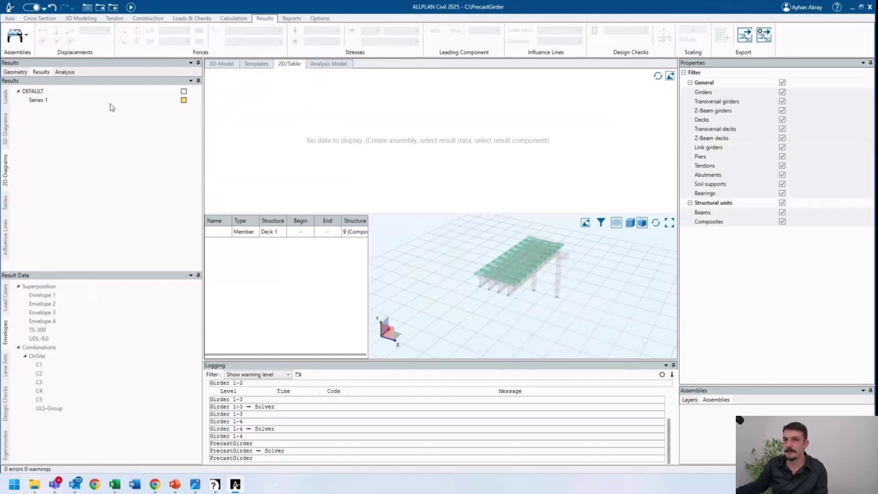
- Activate the DEFAULT 2D diagram and choose the final SDL-SUM load case for Series 1
click(109, 100)
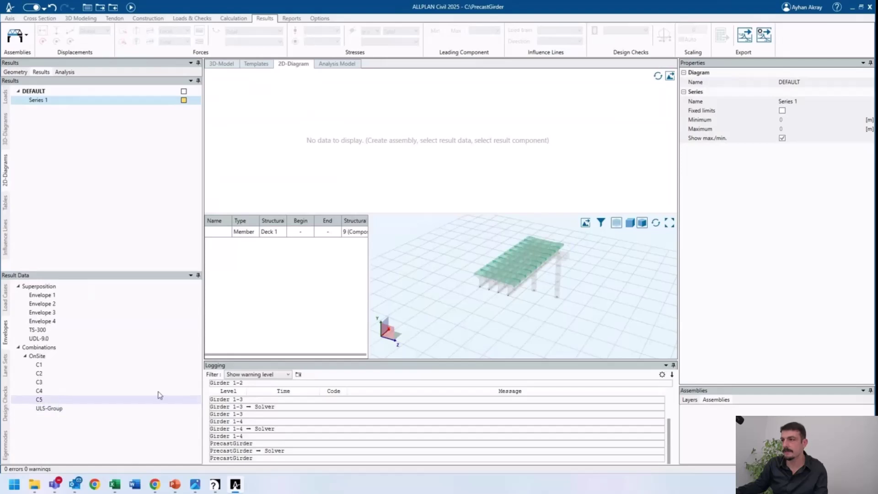
click(158, 397)
click(6, 298)
scroll(98, 417, down, 5)
click(183, 91)
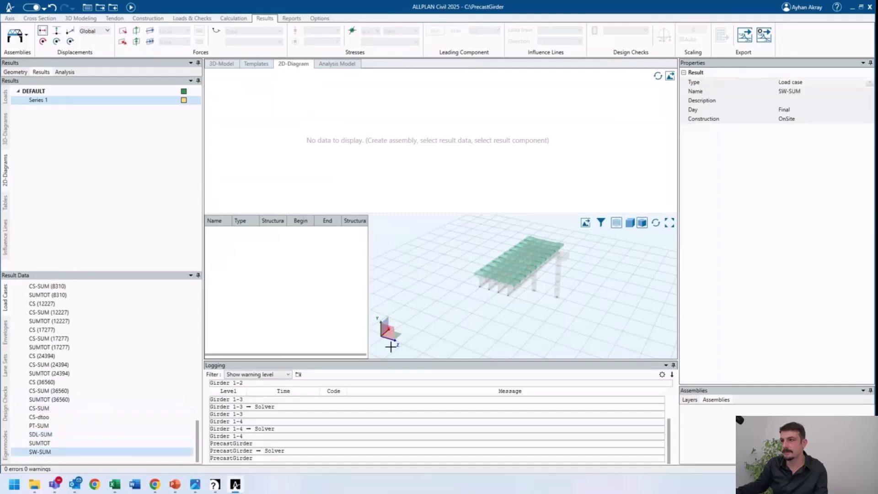
click(133, 91)
click(128, 101)
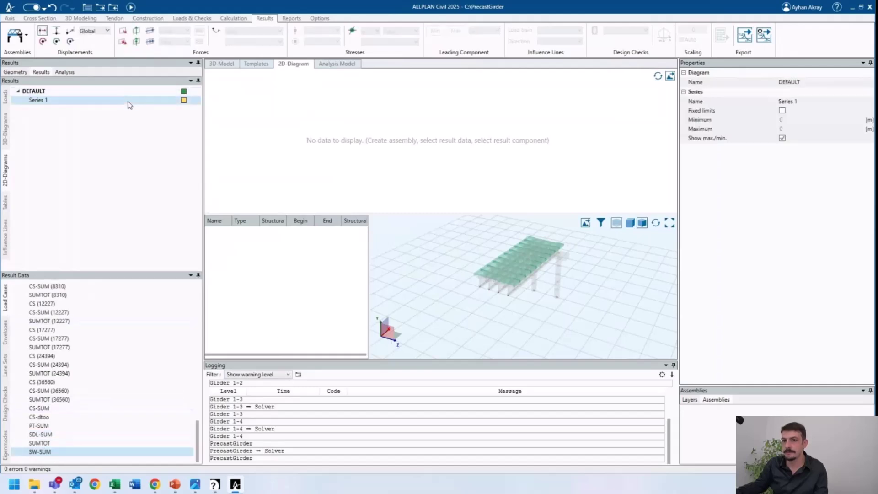
click(64, 436)
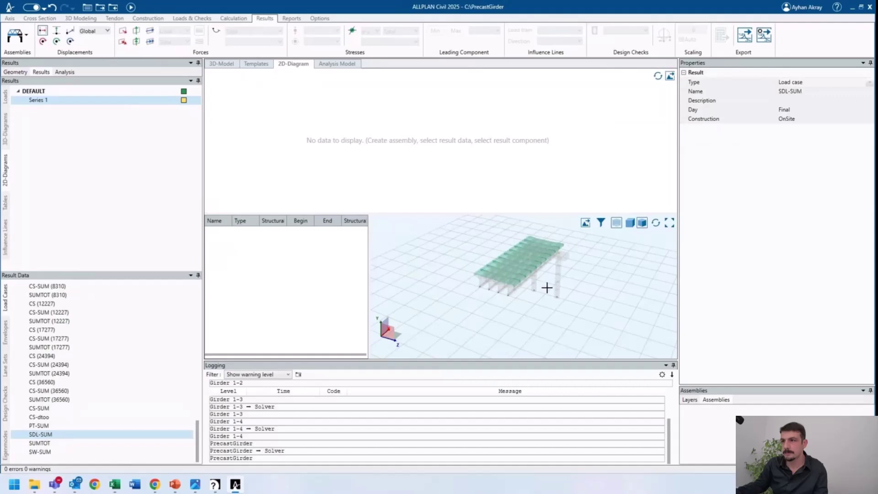
right_click(326, 270)
click(348, 329)
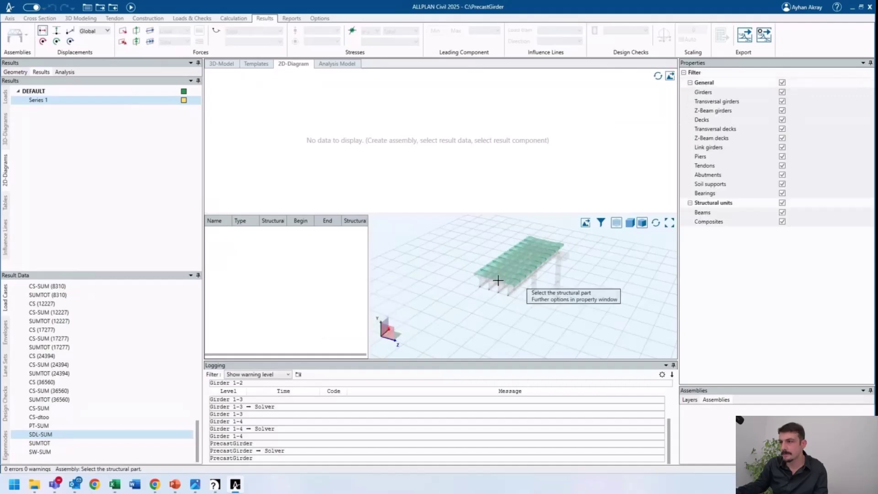
scroll(498, 280, up, 3)
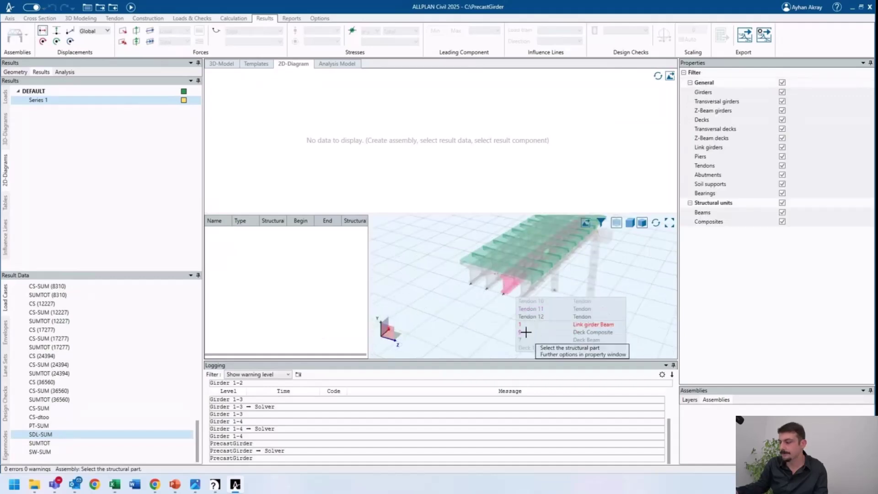
click(525, 333)
click(556, 325)
key(Escape)
- Show the internal forces table for the final OnSite SW-SUM load case
click(6, 202)
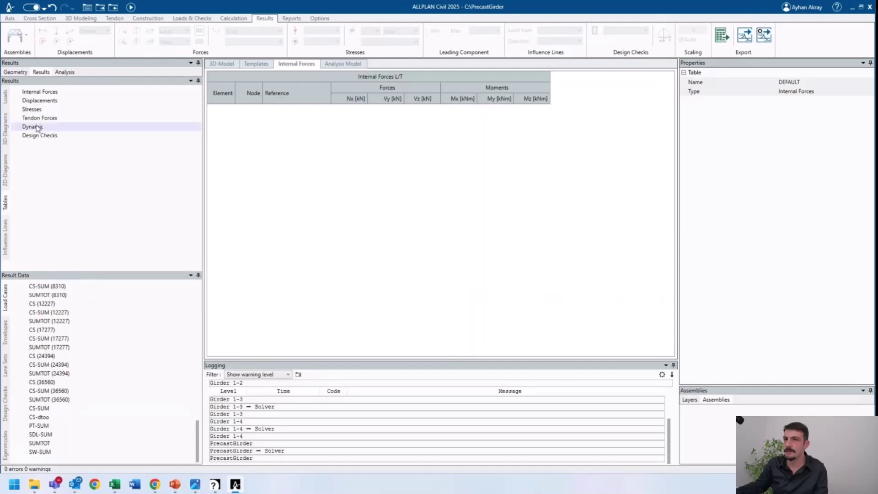
click(40, 92)
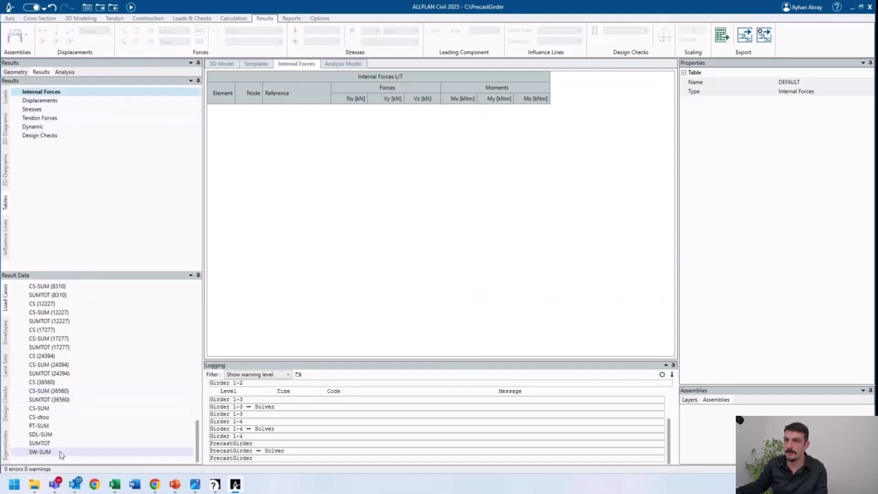
scroll(370, 176, down, 2)
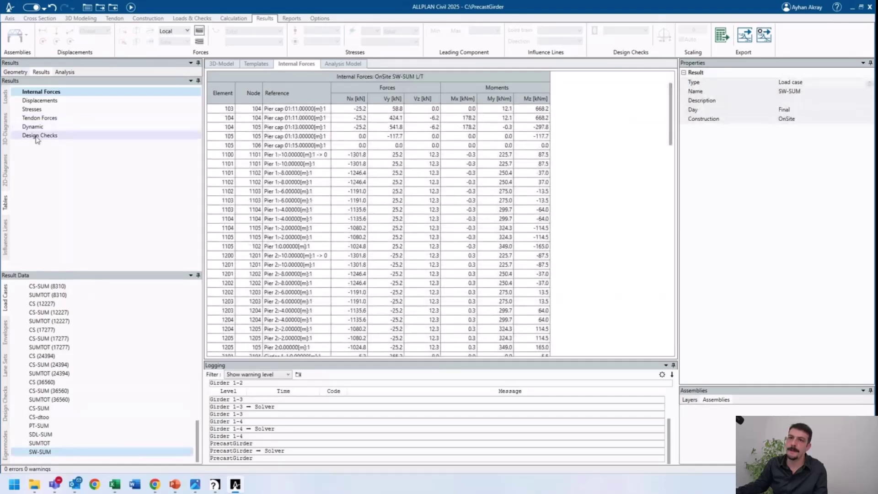
- Display the influence lines of LaneSet 1, Lane 1, Position 1 for the TS-300 load train
click(6, 249)
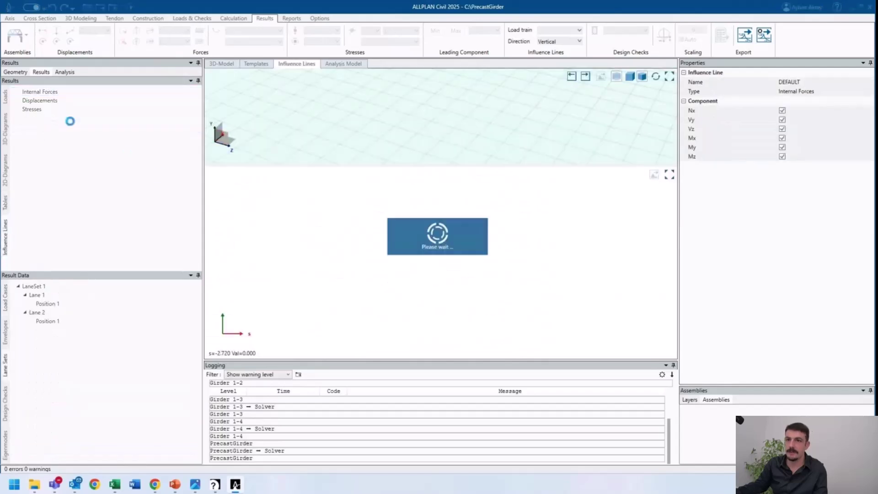
click(55, 304)
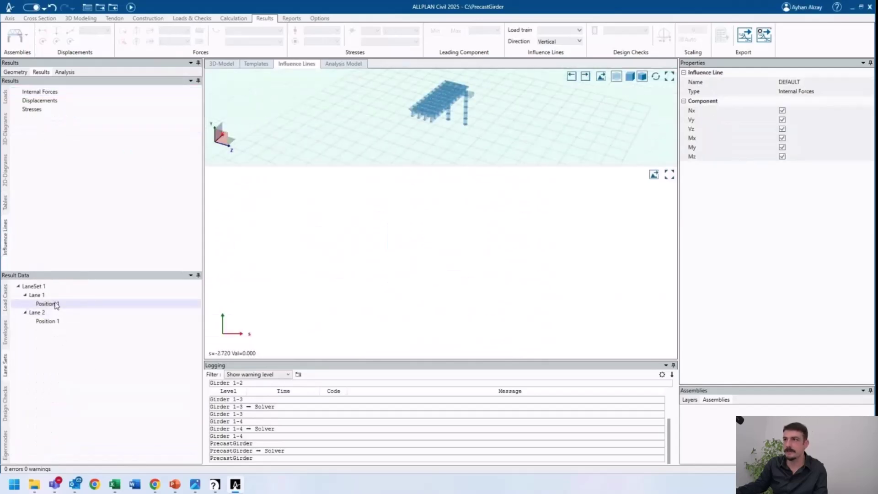
click(556, 30)
click(556, 50)
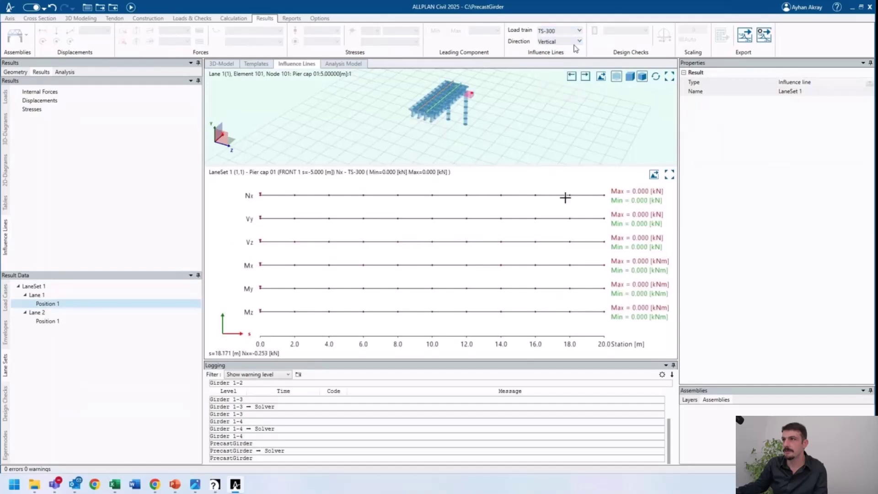
- Look through the load train and direction options and choose the UDL-9.0 load train in the Vertical direction
click(568, 32)
click(564, 42)
click(562, 67)
click(556, 30)
click(555, 50)
click(564, 41)
click(556, 69)
click(555, 30)
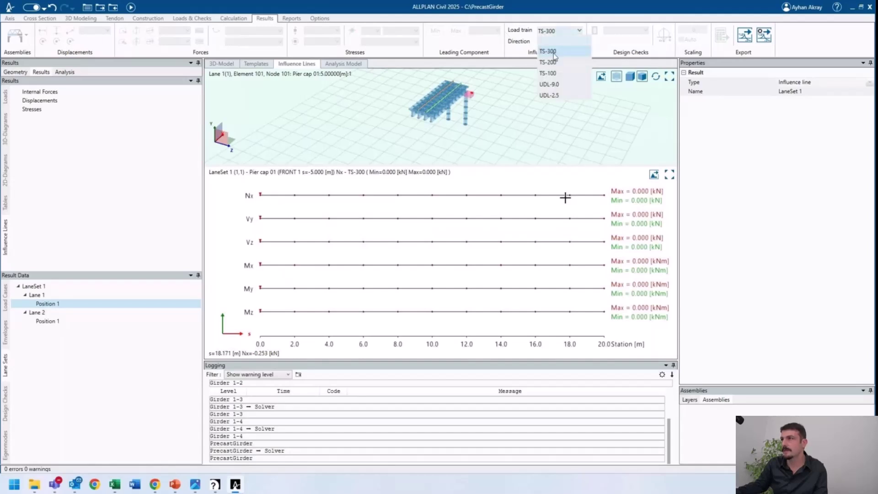
click(551, 84)
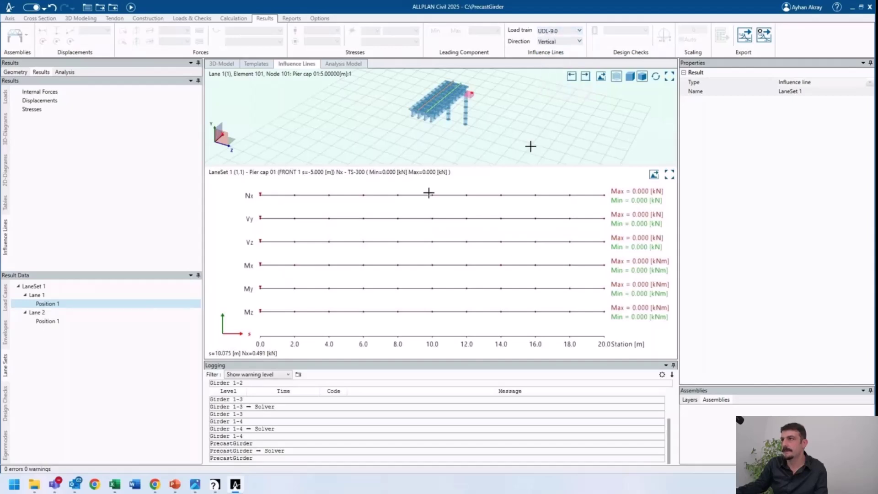
- Step the influence line display forward through the pier cap nodes to element 103
click(586, 78)
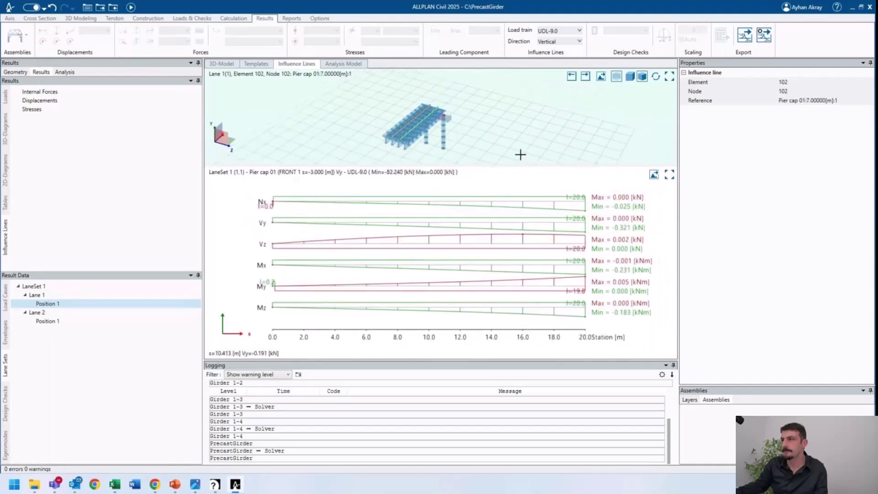
click(589, 78)
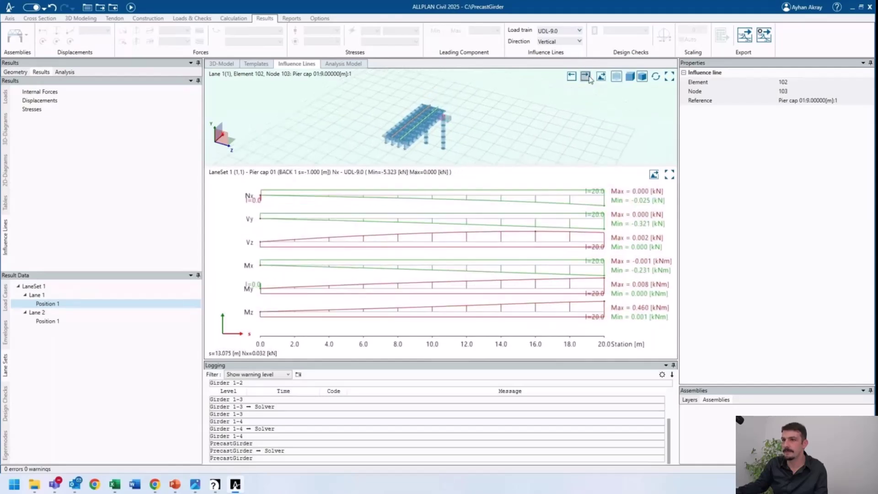
click(587, 78)
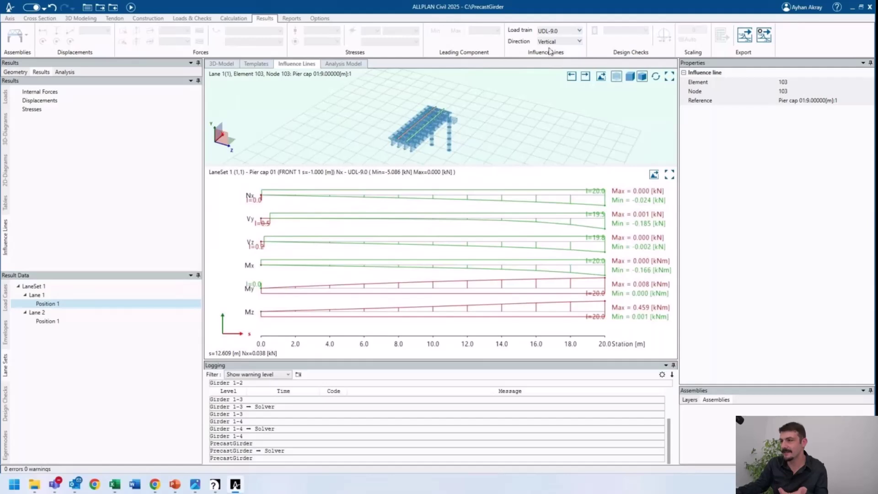
- Add a construction stage named Checks under OnSite and open its task schedule
click(65, 72)
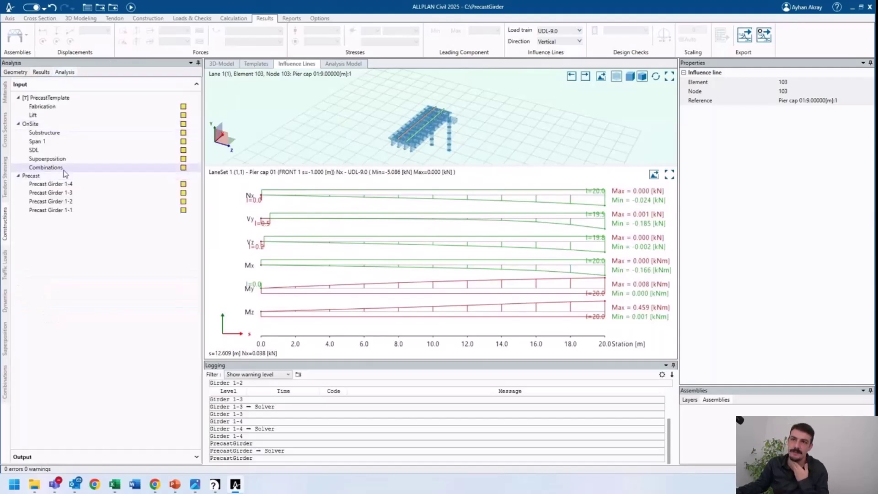
click(45, 125)
right_click(45, 125)
click(54, 132)
text(Checks)
key(Return)
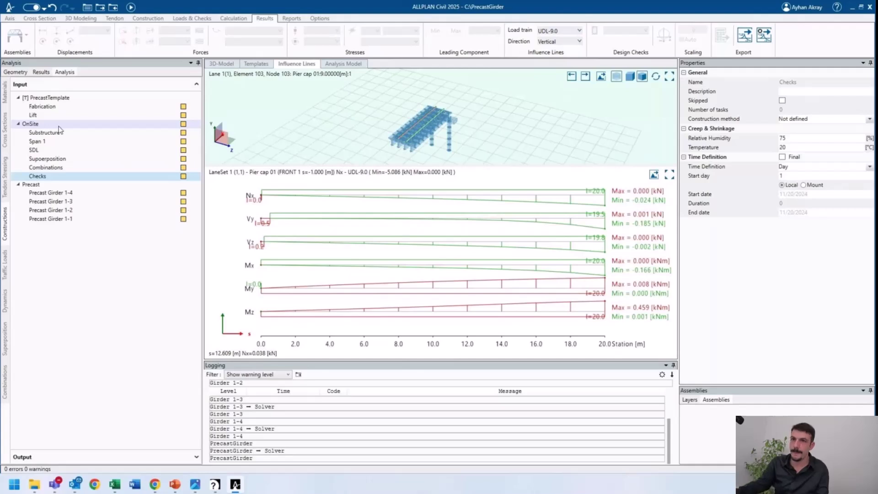
double_click(50, 179)
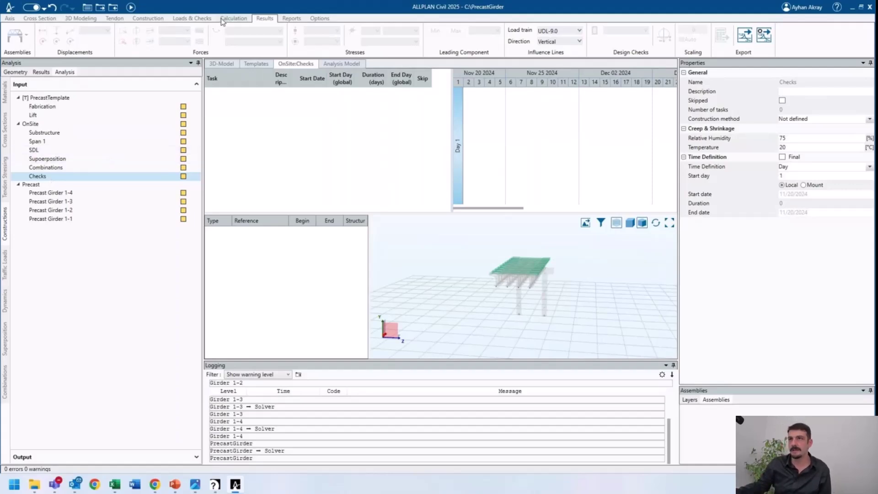
click(148, 18)
click(311, 36)
mouse_move(354, 101)
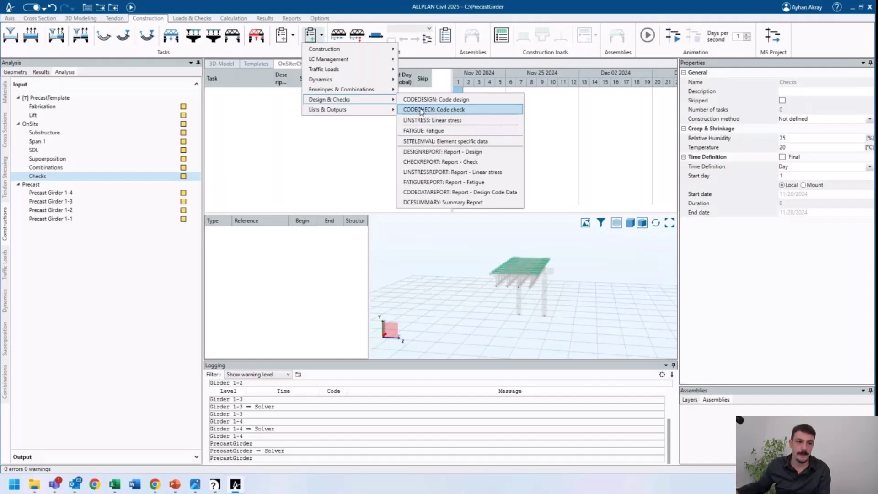
click(452, 99)
click(455, 117)
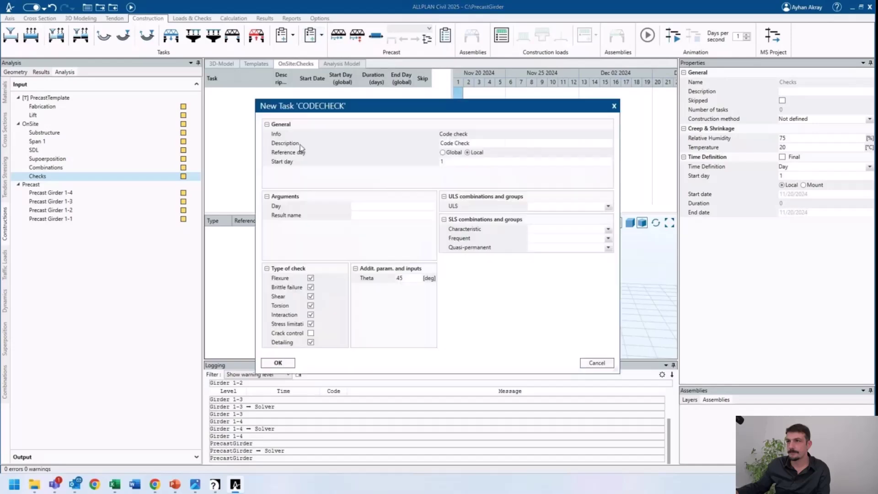
click(373, 186)
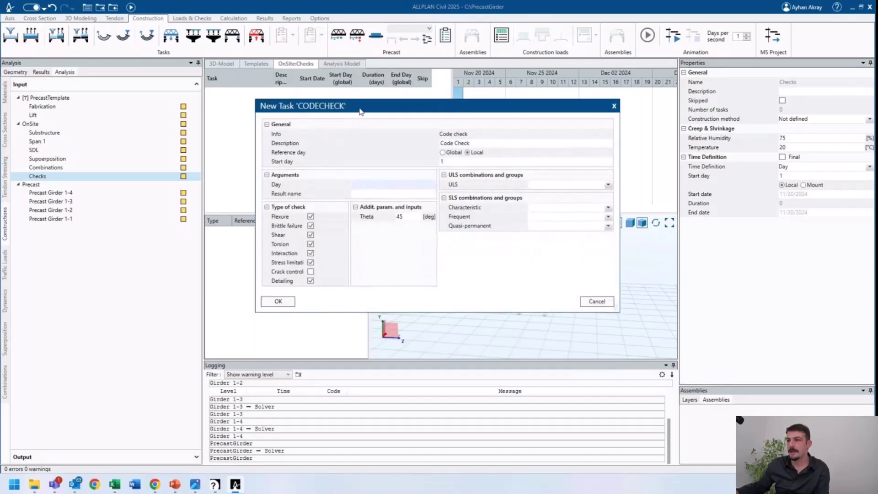
key(Escape)
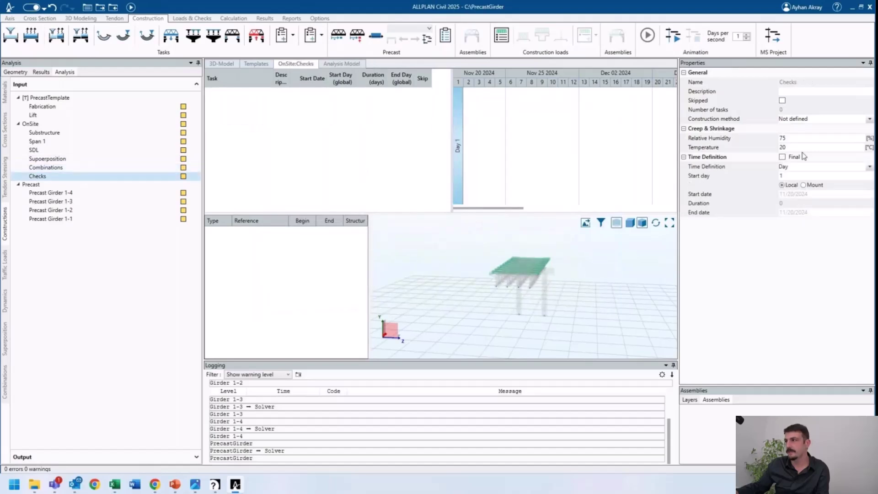
- Set the Checks stage's time definition to Final and start a CODECHECK task with the result name ReinfCheck
click(782, 157)
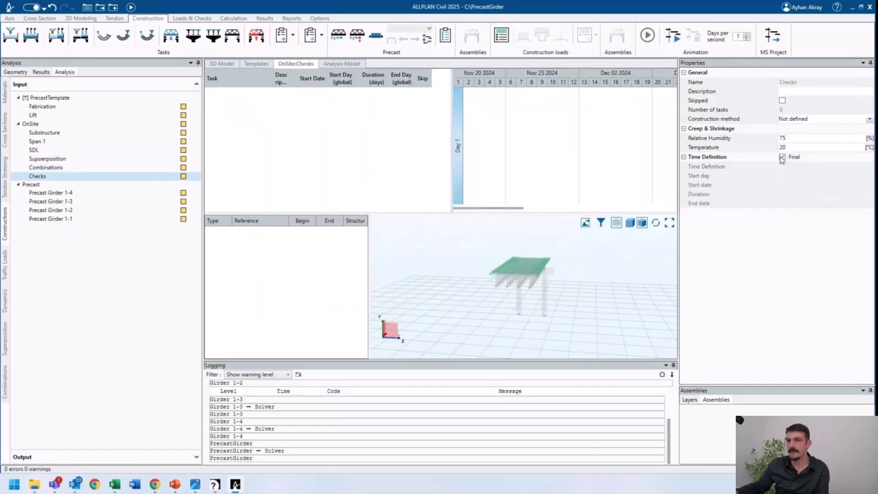
click(313, 41)
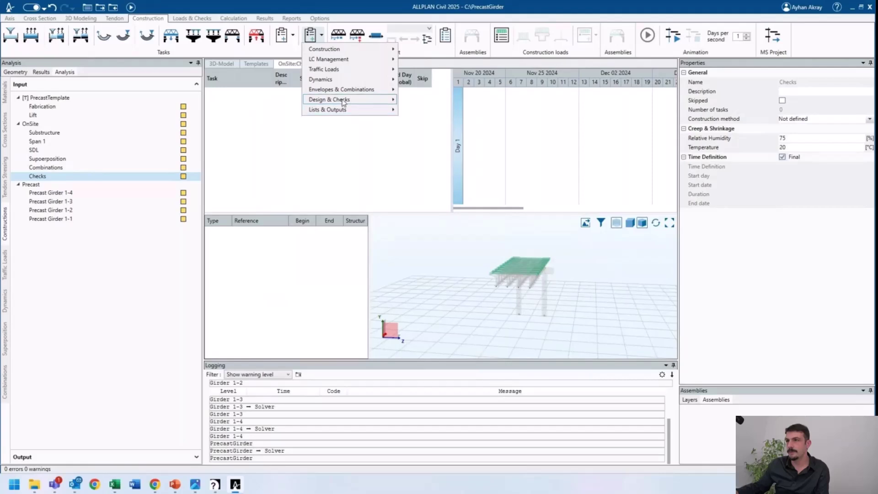
click(434, 110)
click(375, 193)
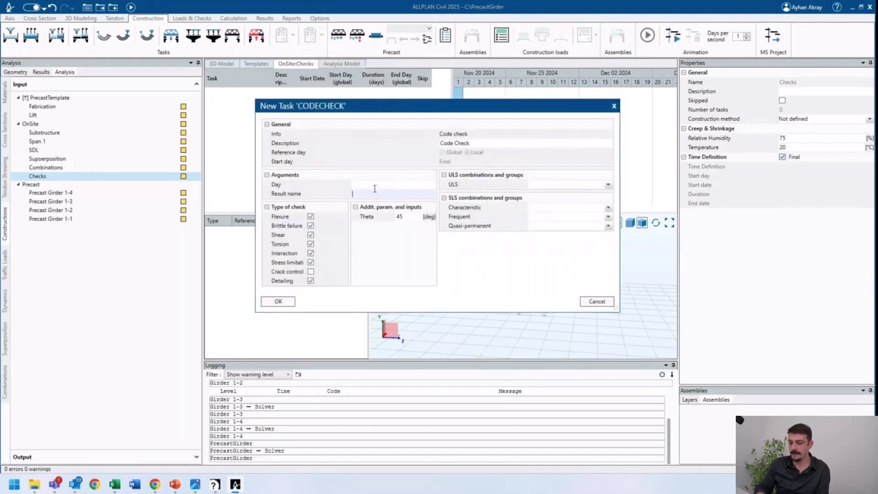
text(ReinfCheck)
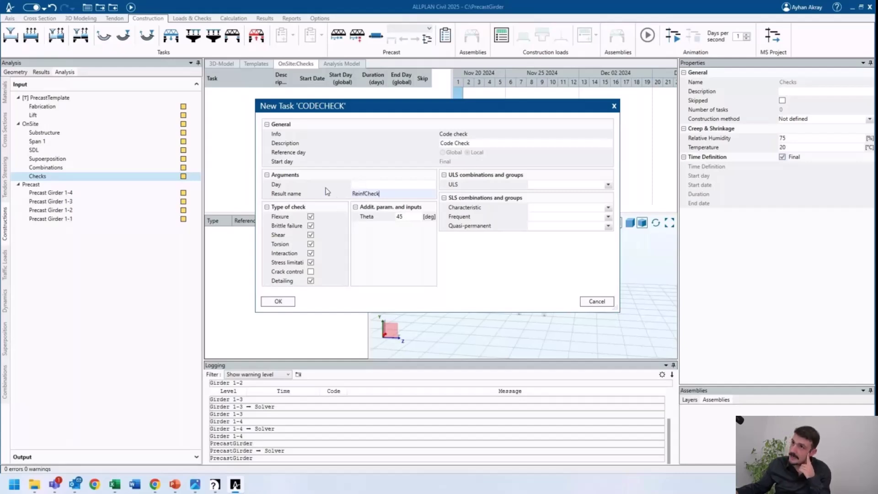
click(358, 185)
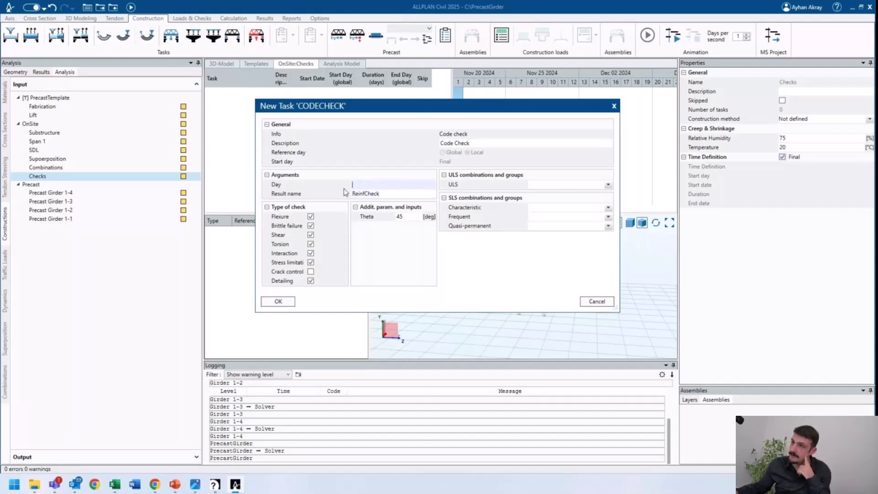
- Limit the code check to flexure and shear by disabling brittle failure, torsion, interaction, stress limitation and detailing
click(311, 225)
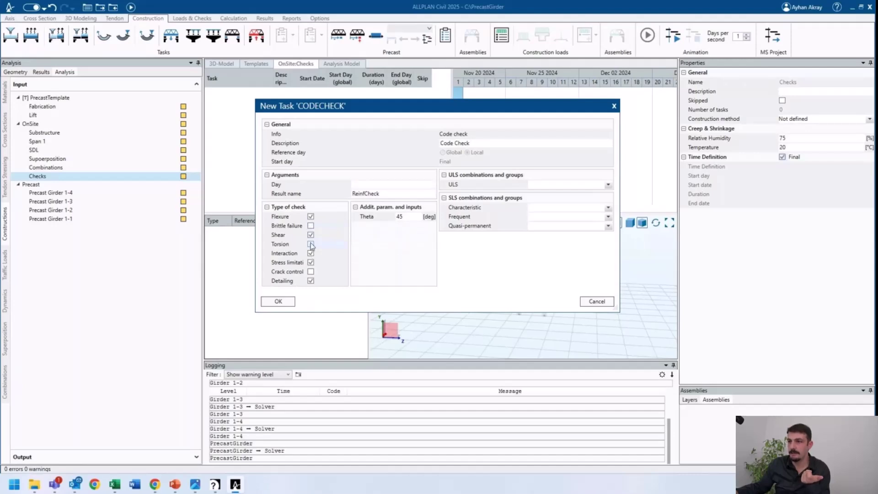
click(310, 262)
click(310, 281)
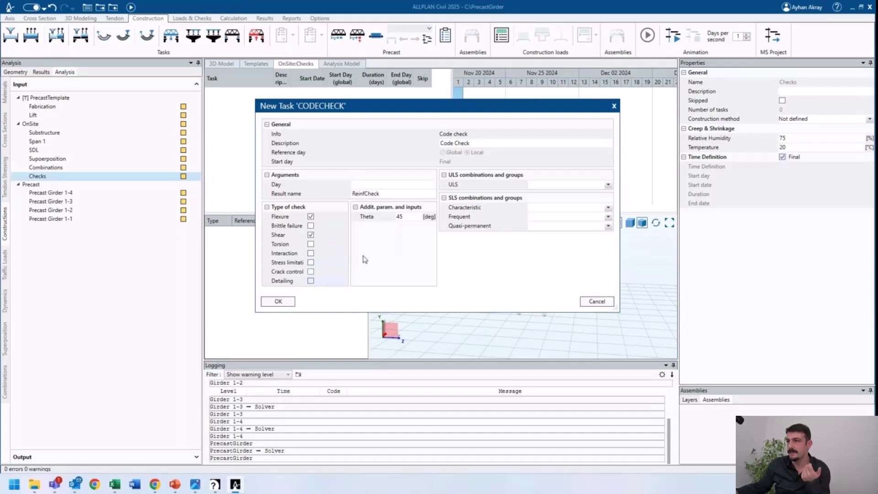
- Assign ULS-Group to ULS, C1 to Characteristic, C2 to Frequent and C3 to Quasi-permanent, and create the CODECHECK task
click(608, 187)
click(592, 208)
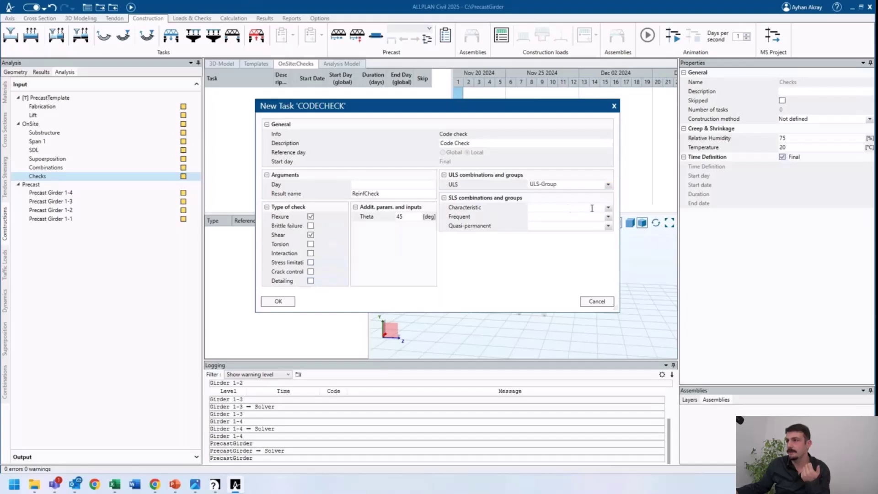
click(608, 209)
click(594, 216)
click(609, 216)
click(594, 225)
click(609, 226)
click(567, 234)
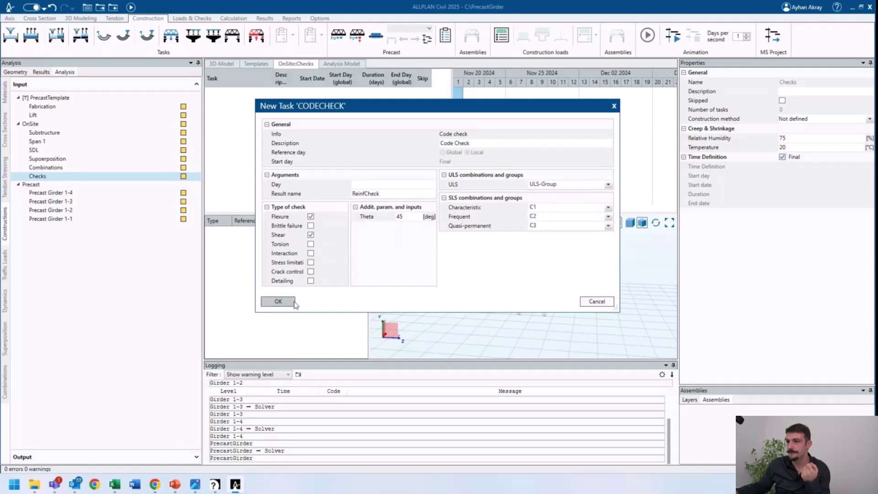
click(278, 301)
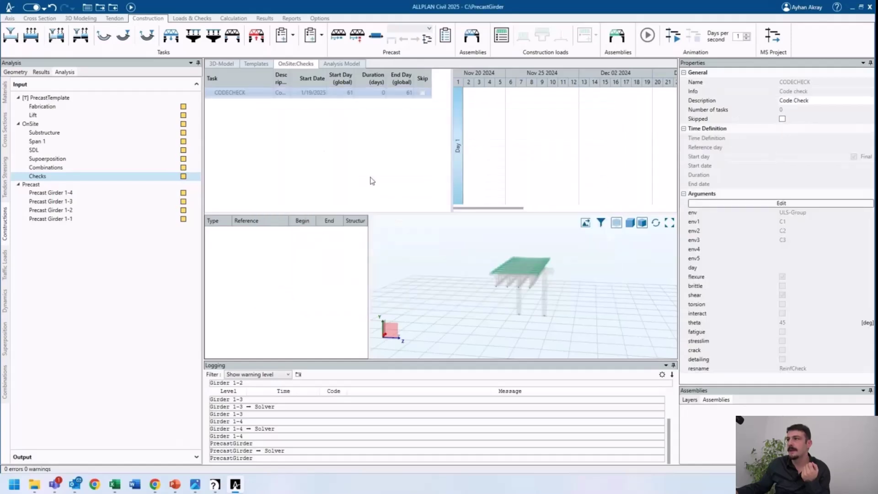
- Assign Deck 1's composite 6 between stations 6.5 and 8.5 m to the CODECHECK task and run the calculation
right_click(325, 257)
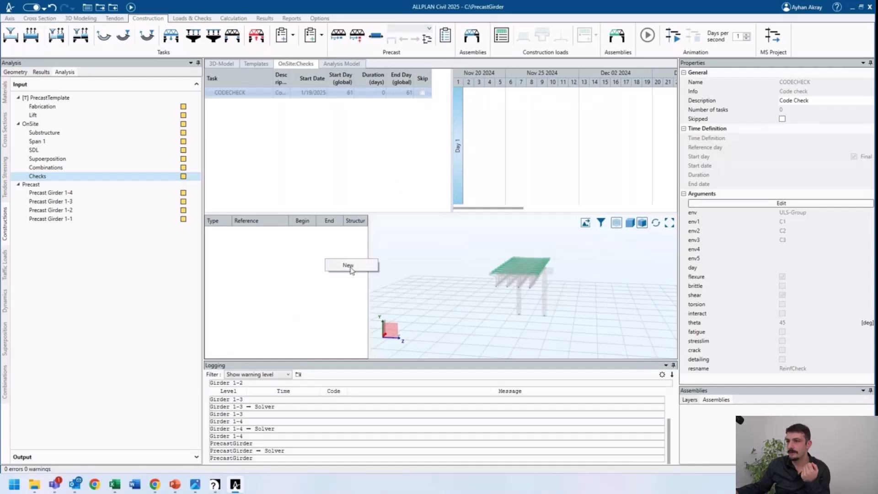
click(350, 266)
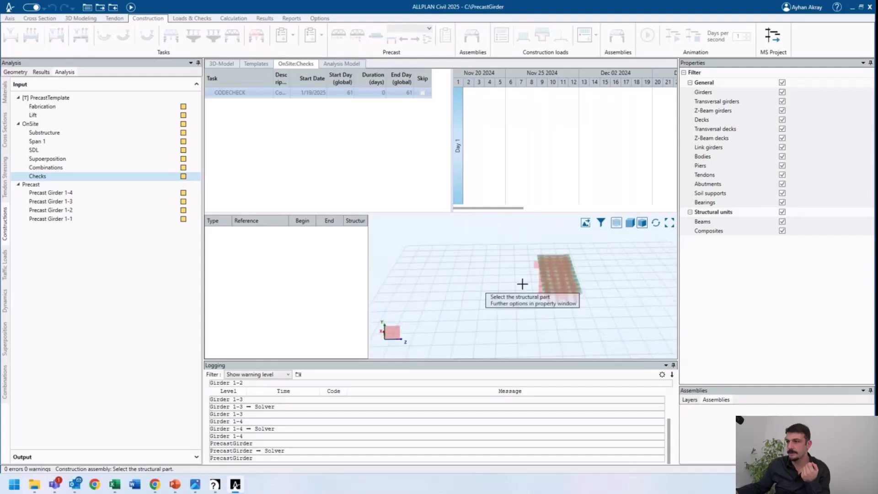
mouse_move(582, 339)
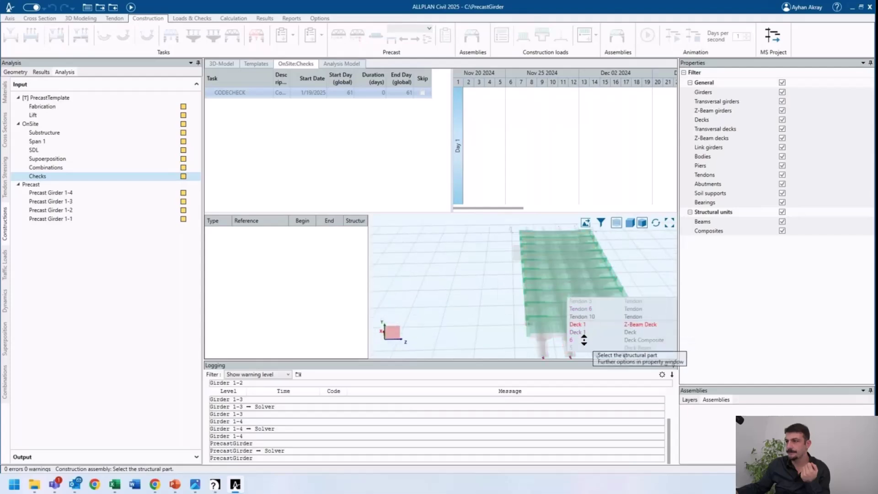
click(583, 339)
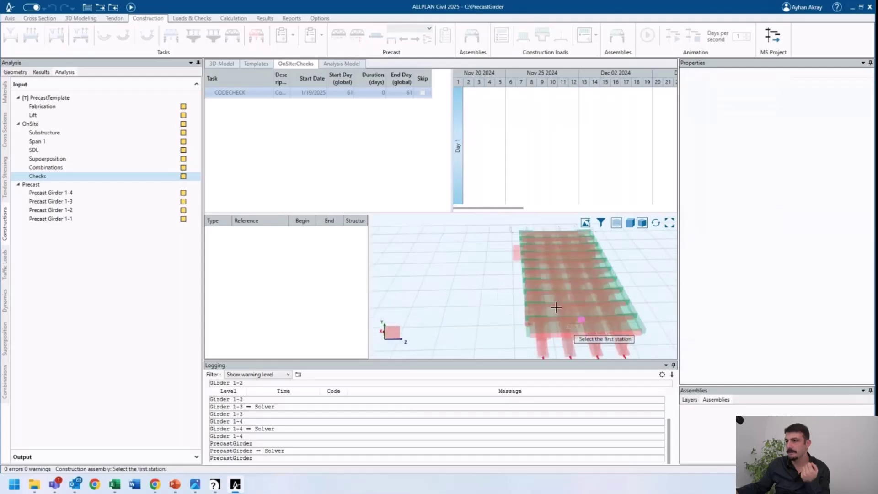
click(556, 294)
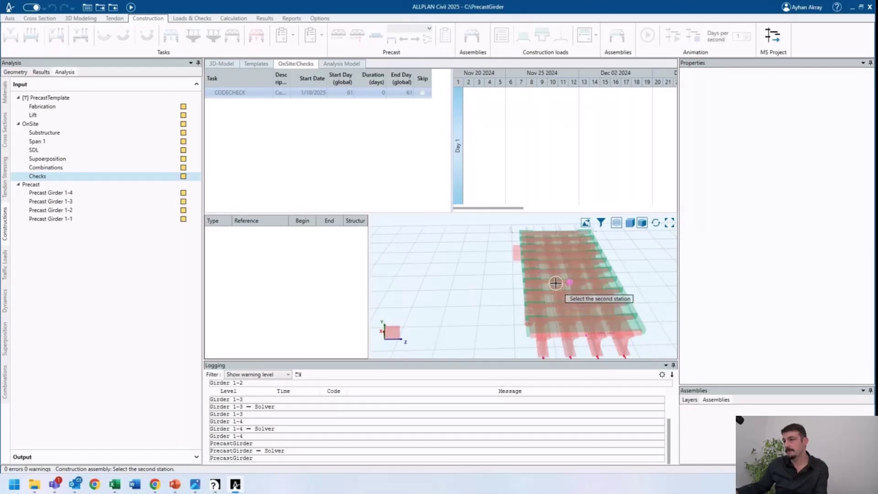
click(556, 283)
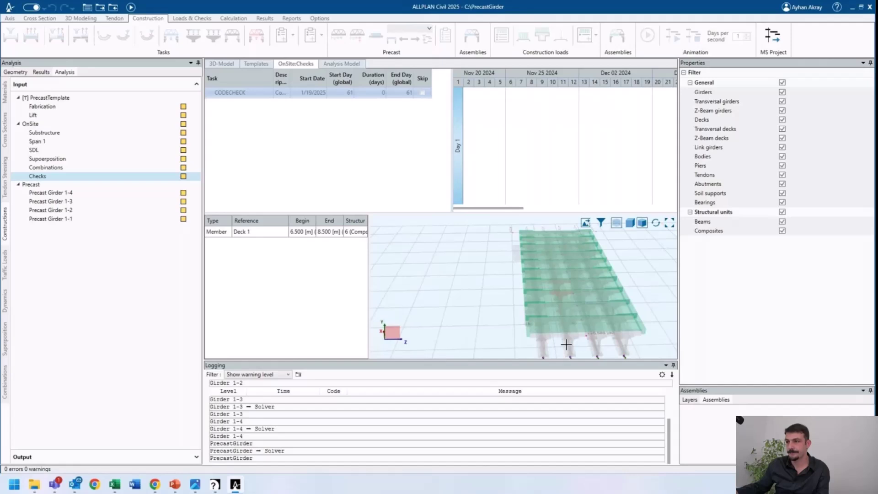
click(131, 7)
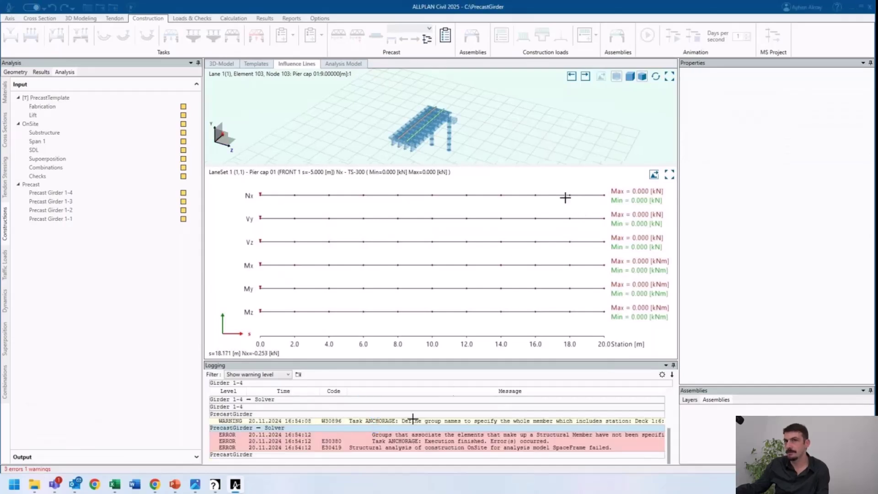
- Open the member groups table of Deck 1 and assign beam 2101 of Structural Unit 1 to group G1-1
click(17, 72)
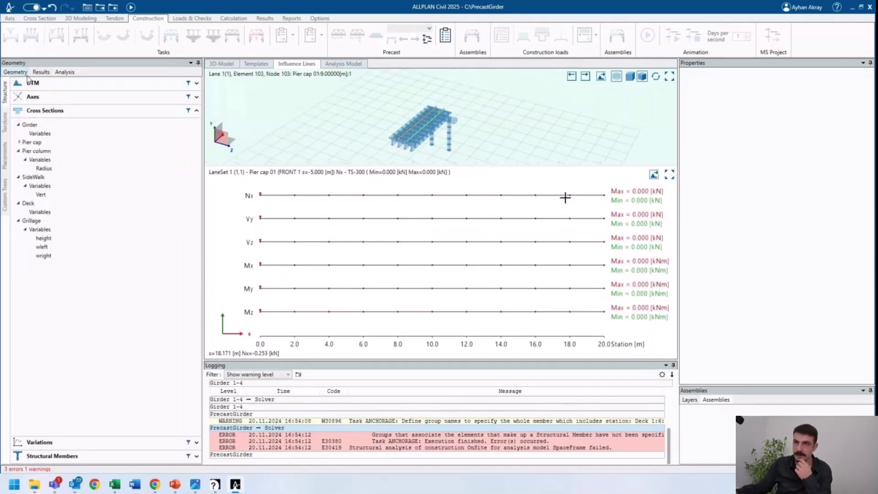
click(44, 110)
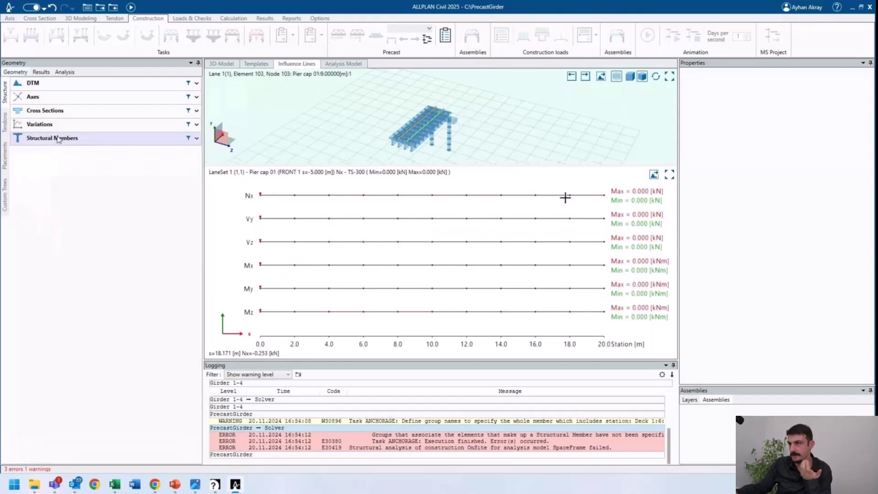
click(52, 138)
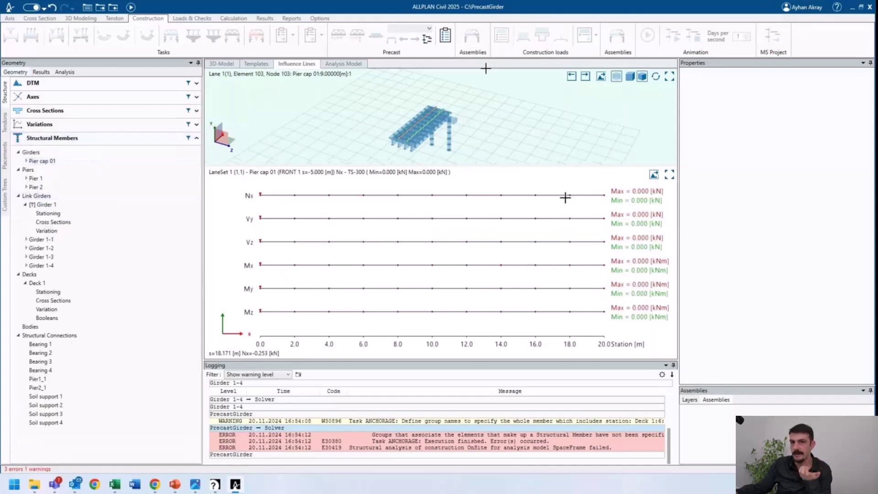
click(37, 283)
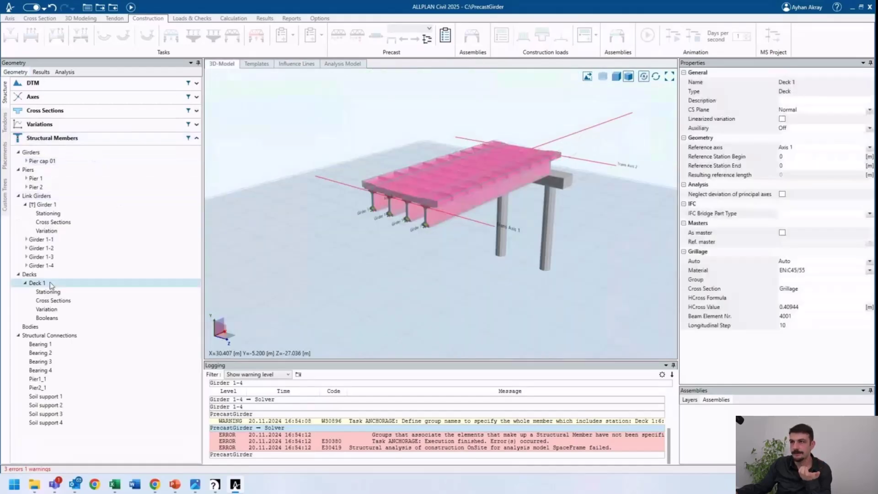
right_click(51, 285)
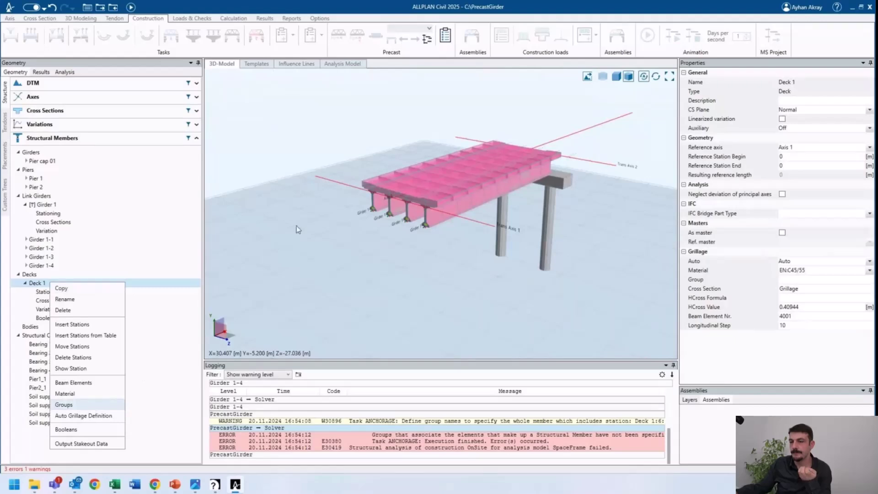
click(64, 405)
click(299, 98)
click(299, 98)
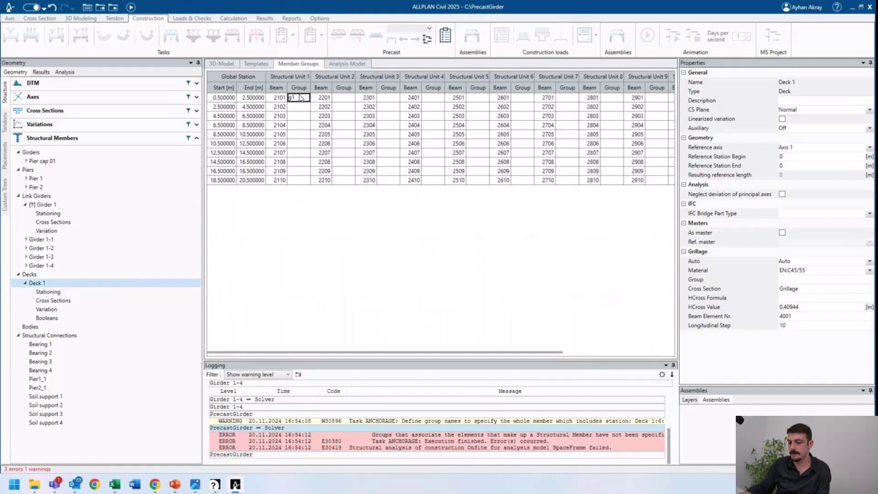
text(G1-1)
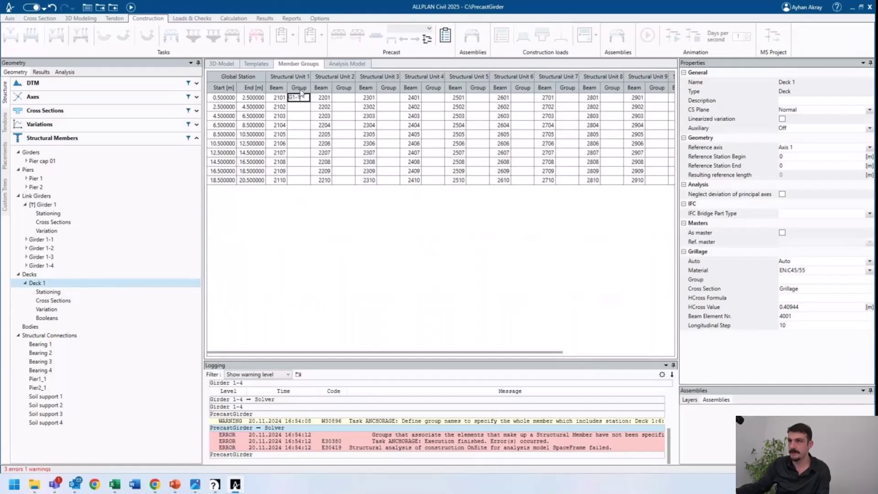
- Assign the first beams of Structural Units 2 and 3 to groups G1-2 and G1-3
click(305, 106)
double_click(299, 98)
key(ctrl+c)
double_click(348, 98)
key(ctrl+v)
text(2)
double_click(389, 98)
key(ctrl+v)
drag(391, 97, 388, 98)
text(3)
- Assign the first beams of Structural Units 4, 5 and 6 to groups G2-1, G2-2 and G2-3
double_click(433, 98)
text(G)
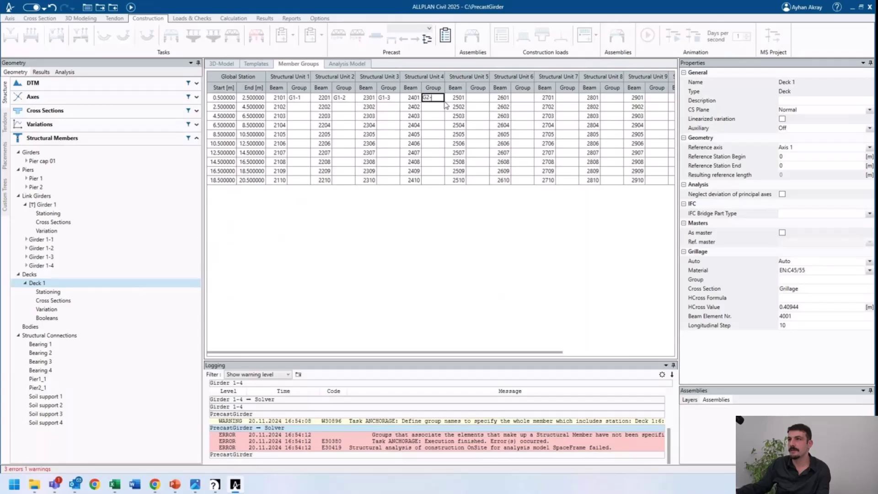
click(477, 98)
text(G2-2)
click(531, 98)
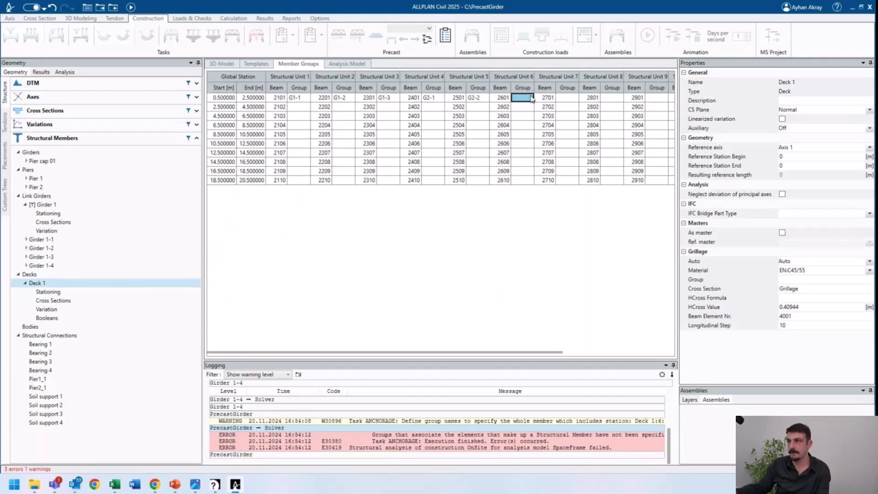
text(G2-3)
key(Return)
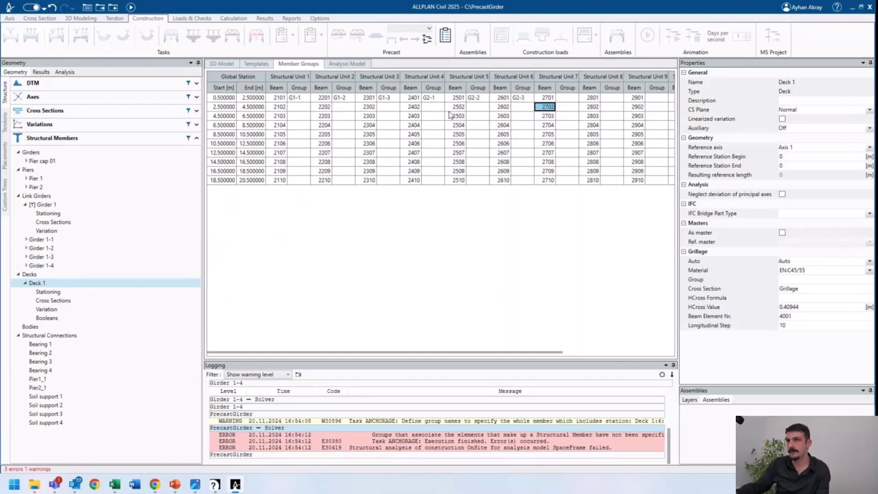
- Fill the first-row group names down to all remaining beams of Structural Units 1 to 6 and rerun the calculation
drag(292, 97, 522, 98)
right_click(522, 99)
click(536, 108)
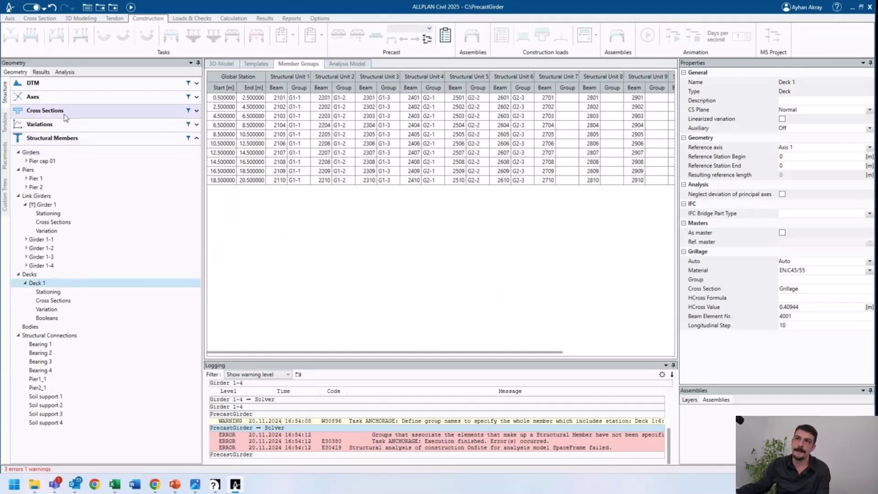
click(131, 7)
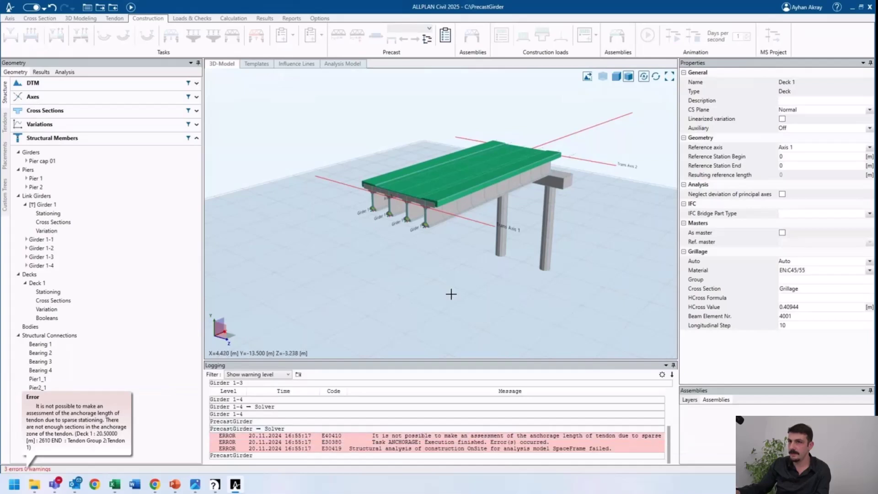
- Examine the stressing force diagrams of Tendons 1 and 2 in Tendon Group 1, including Tendon 2's debonded and transmission lengths
click(64, 71)
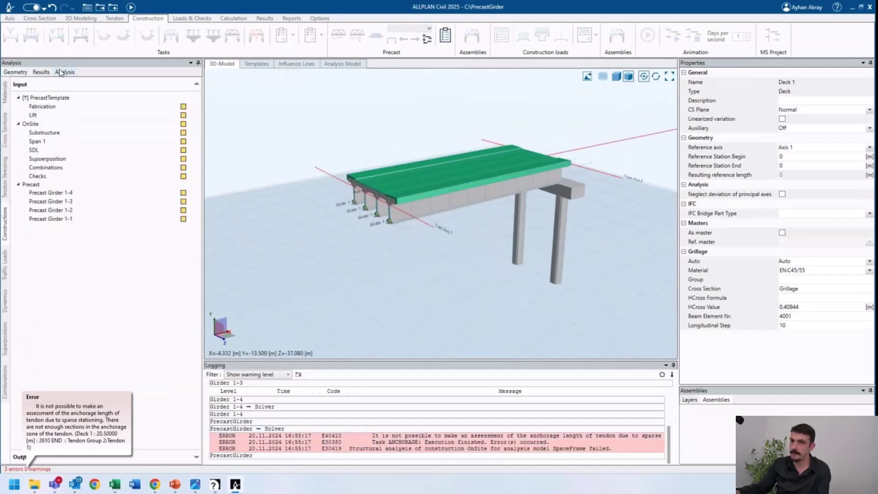
click(5, 176)
click(49, 92)
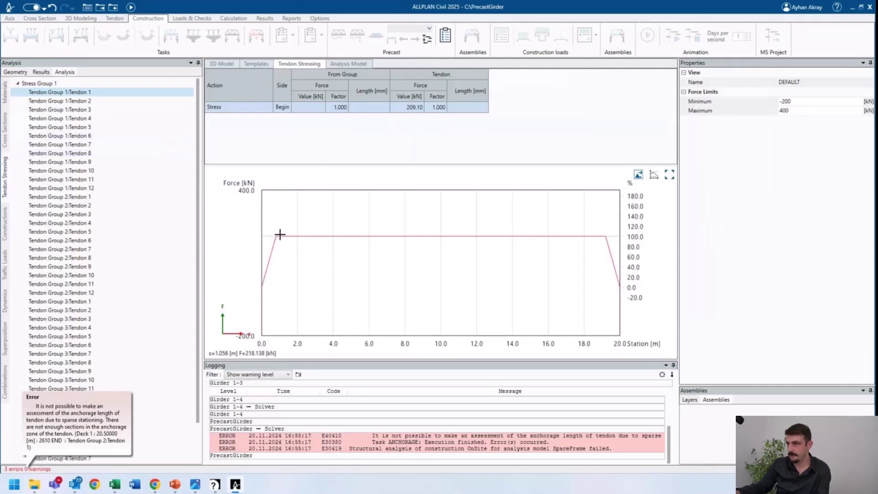
click(96, 101)
scroll(330, 289, up, 2)
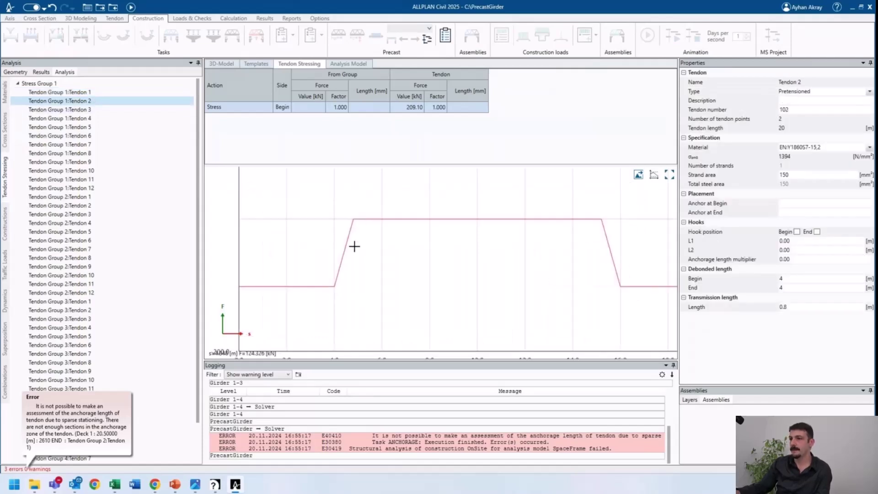
scroll(354, 246, down, 2)
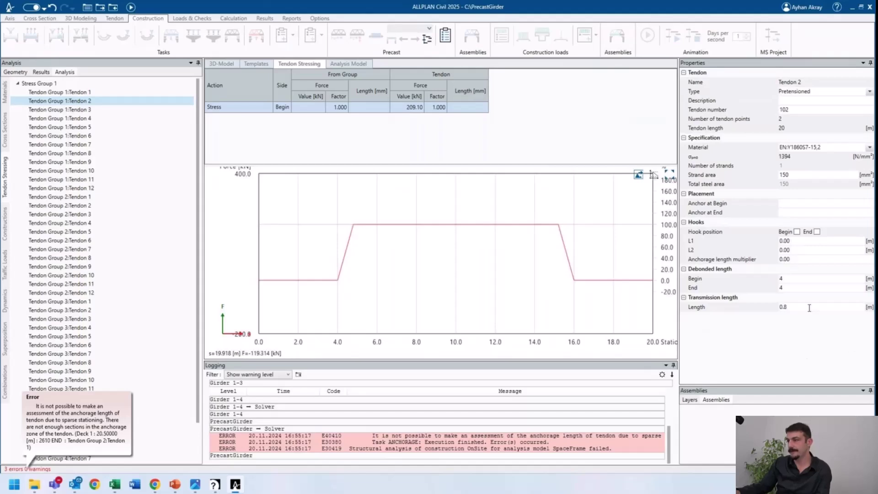
scroll(344, 240, up, 2)
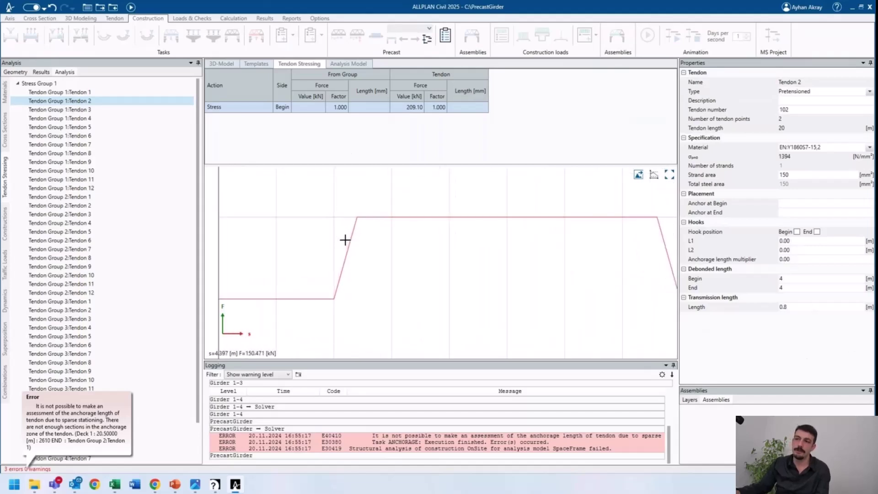
scroll(346, 249, down, 1)
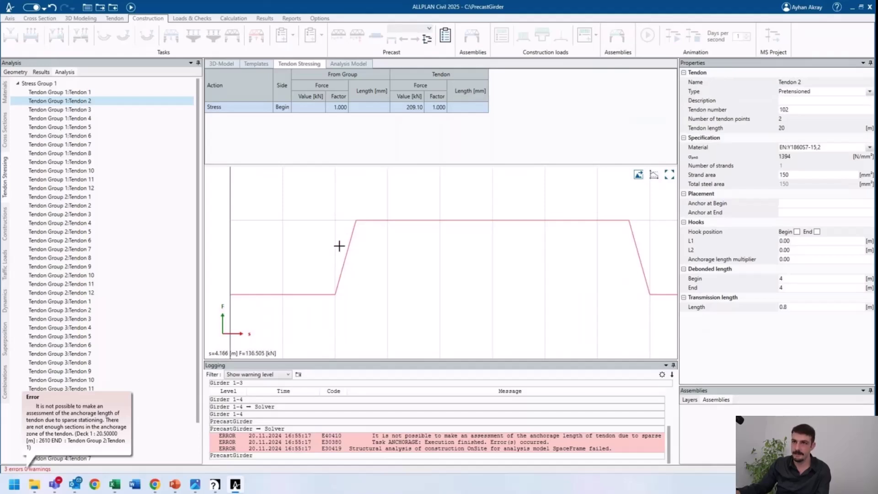
- Open Deck 1's stationing and insert local stations at 1 m and 5 m
click(16, 72)
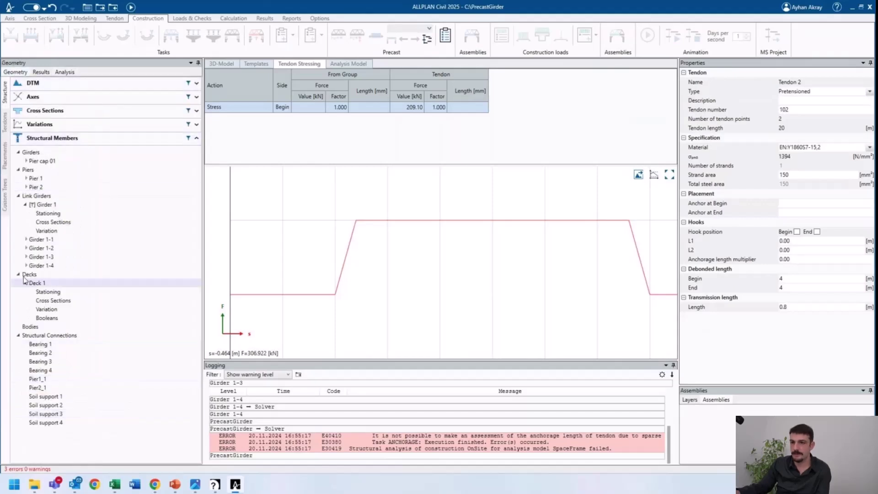
click(45, 293)
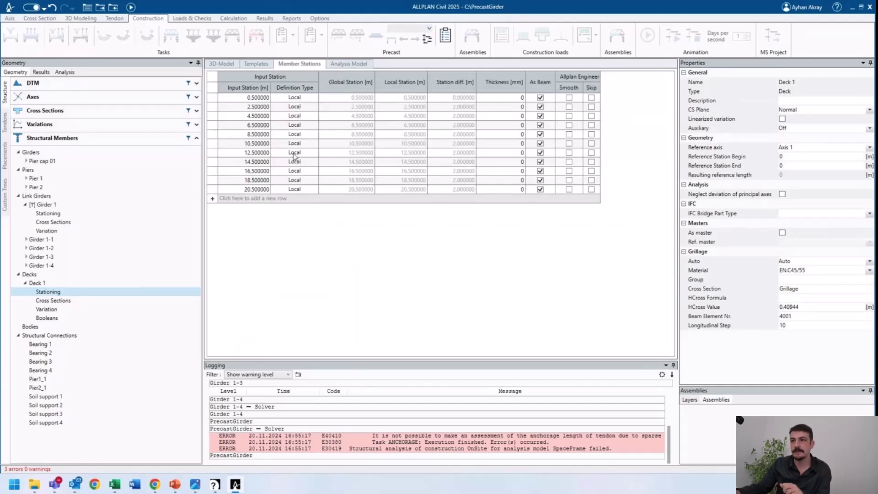
click(246, 200)
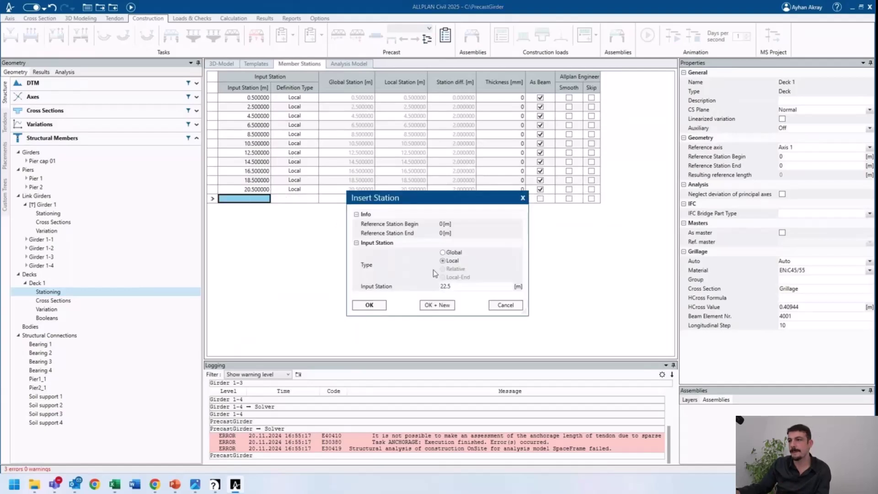
click(438, 306)
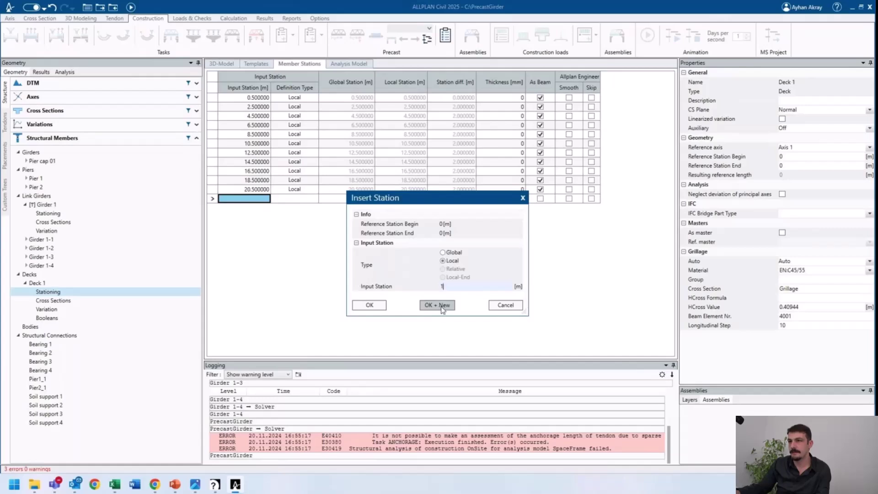
text(1)
click(442, 307)
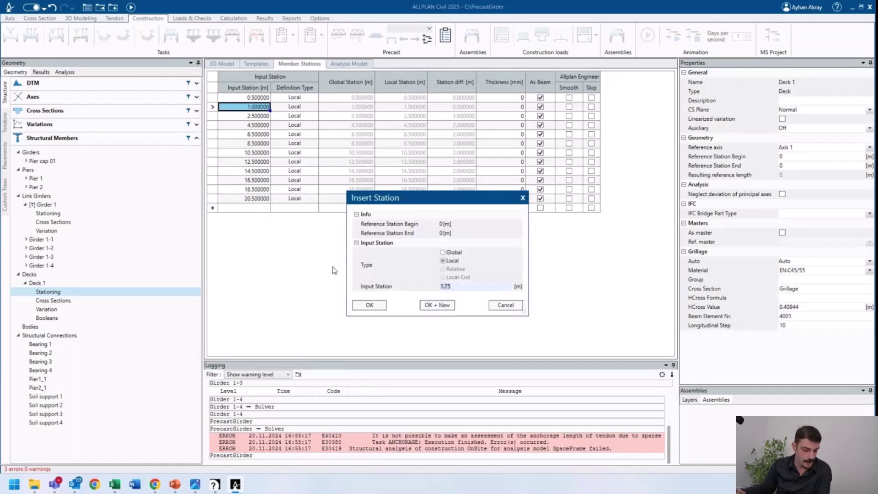
click(451, 304)
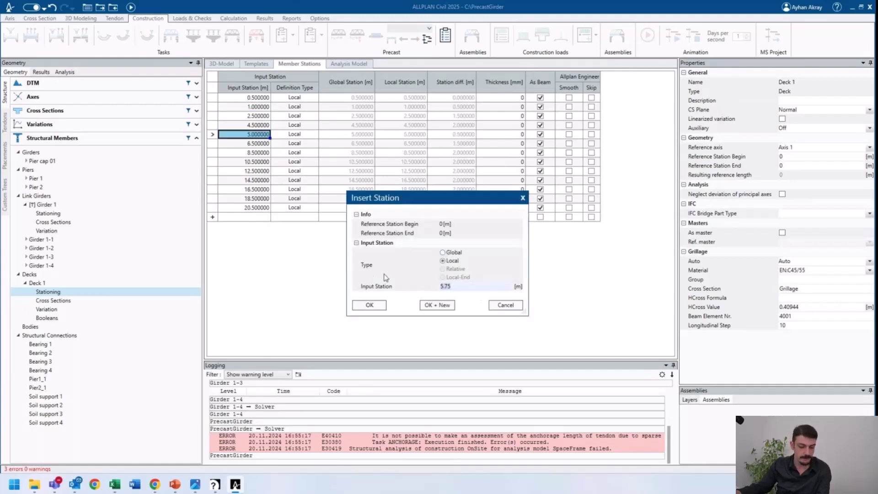
- Insert local stations at 16 m and 20 m into Deck 1 and rerun the calculation
text(16)
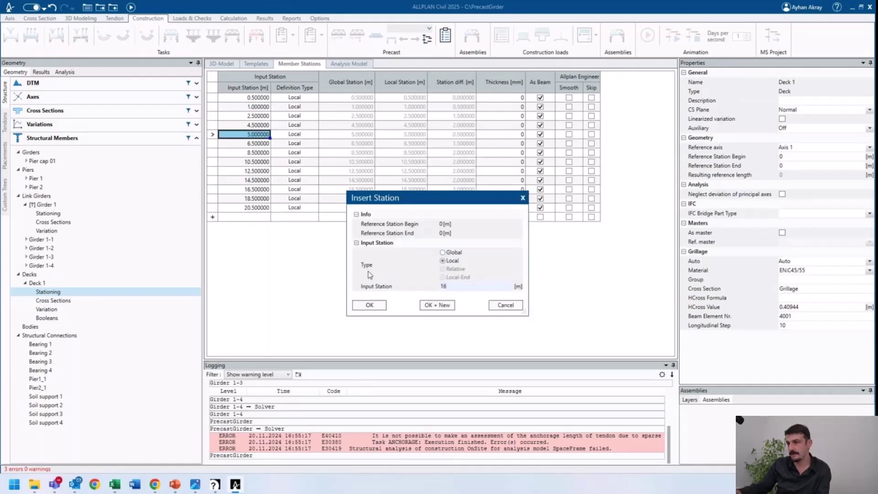
click(446, 305)
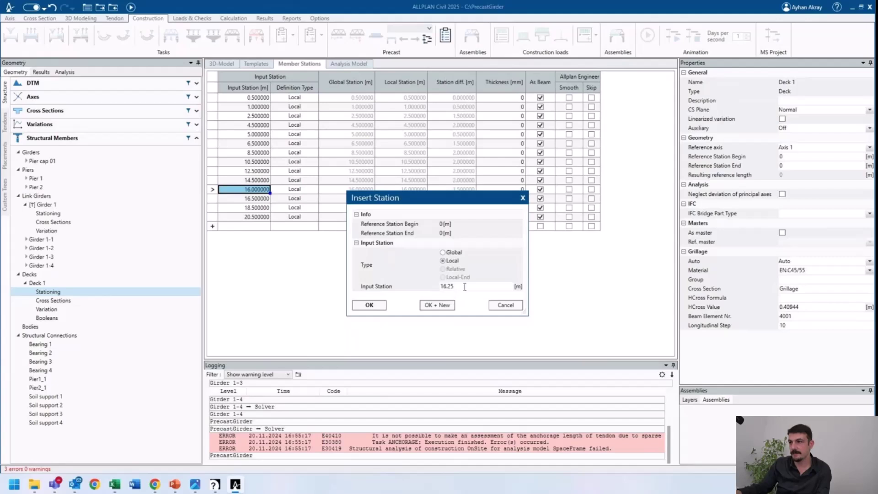
text(20)
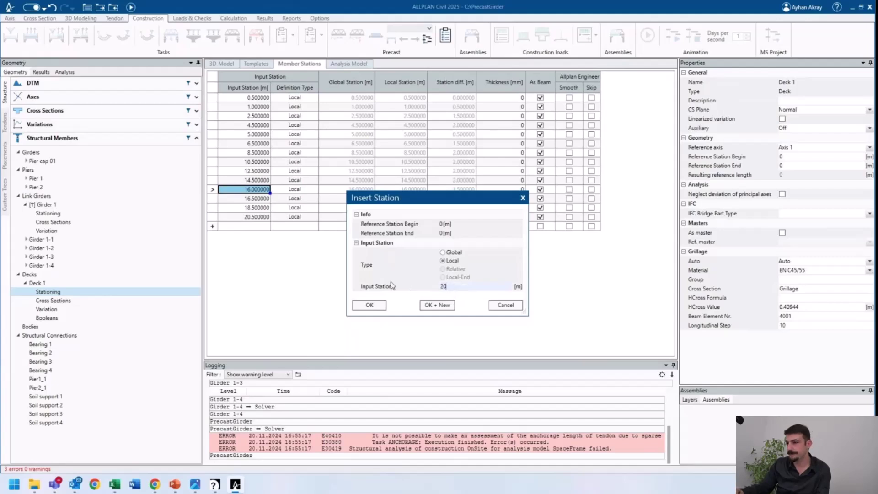
click(369, 305)
click(131, 7)
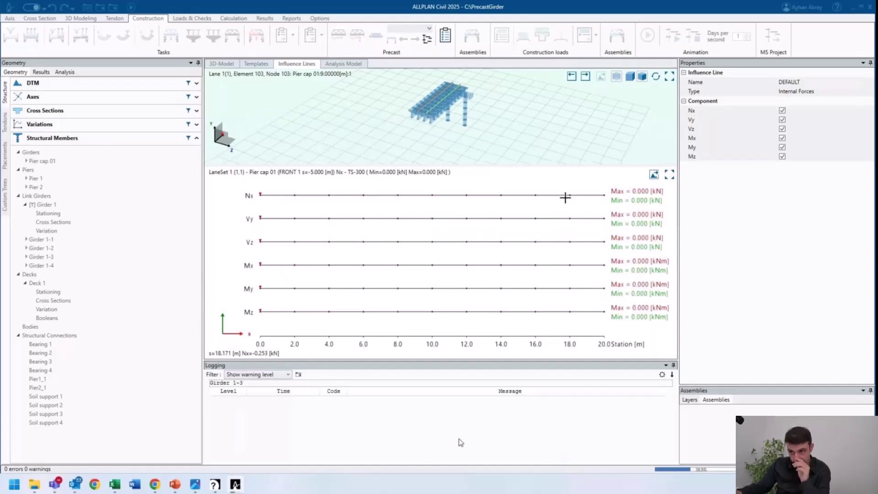
- Abort the running calculation and fill the first-row group names down to the ungrouped beams in Deck 1's member groups
key(Escape)
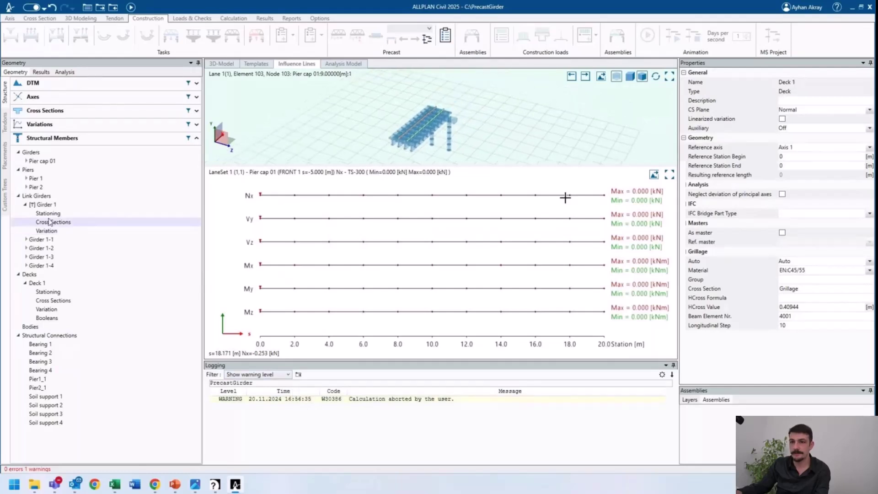
right_click(43, 284)
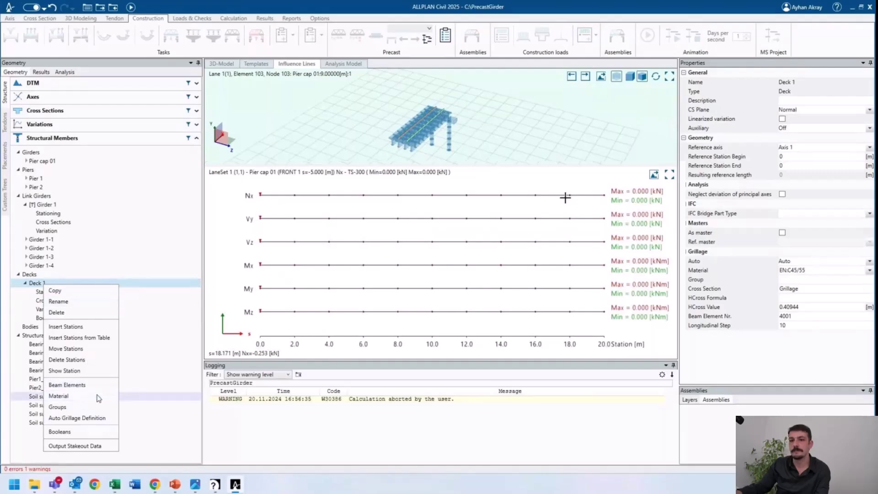
click(69, 396)
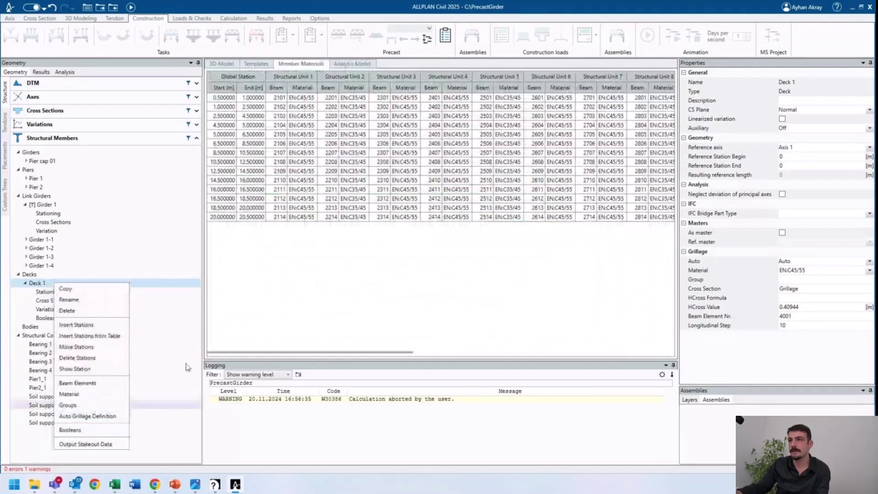
click(525, 98)
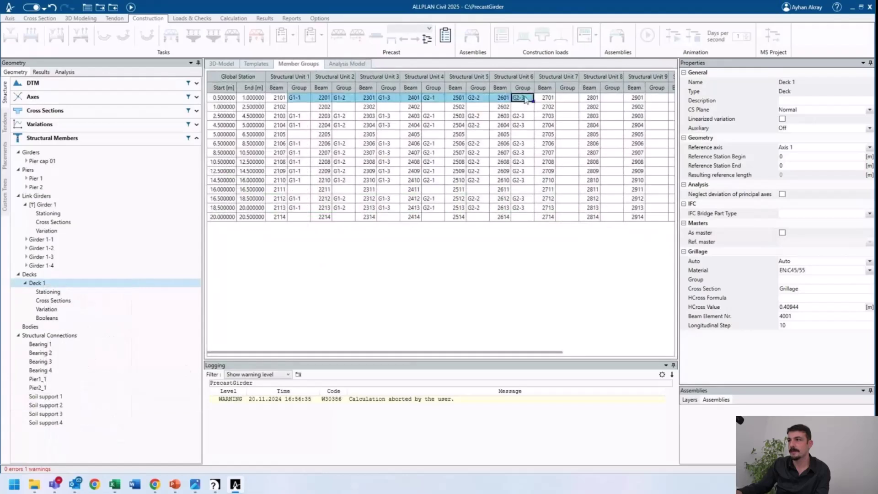
right_click(525, 99)
click(549, 103)
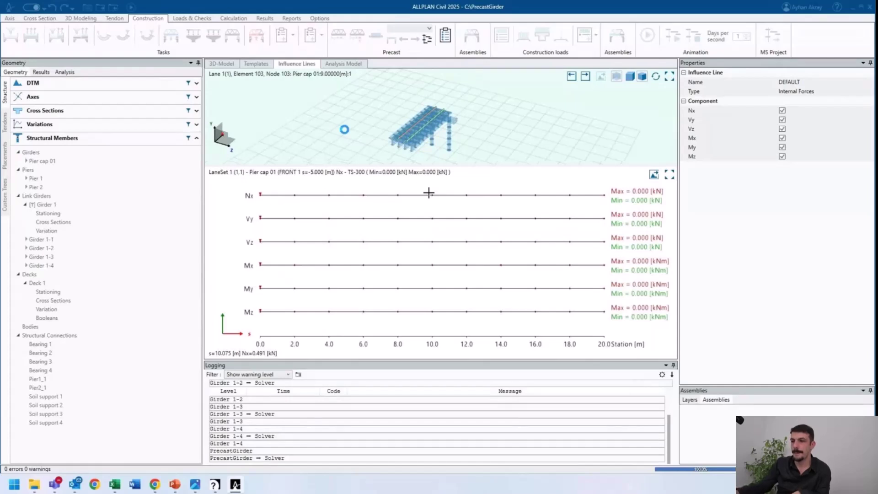
- Set the log filter to show info-level messages for the rerun calculation
click(262, 375)
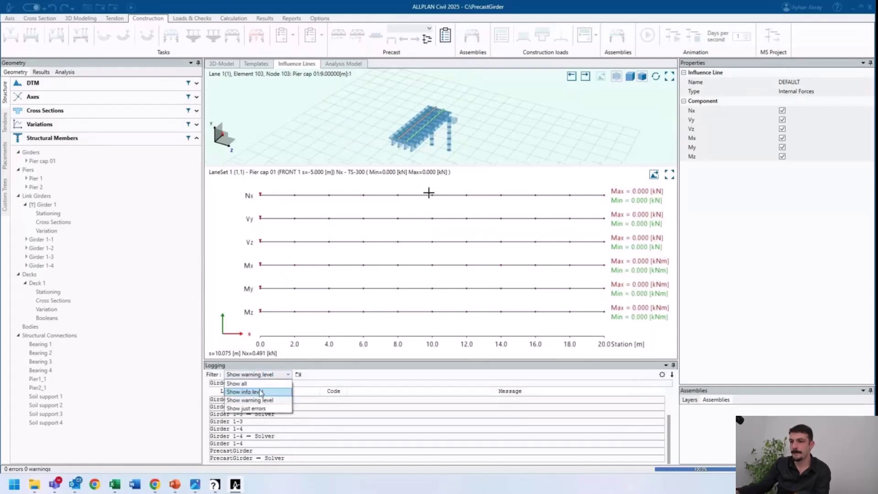
click(259, 394)
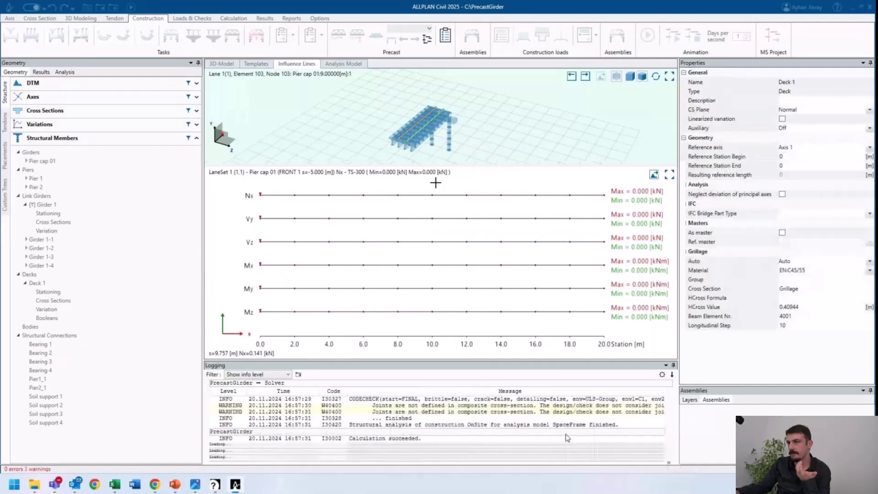
- Create a Joint property set on the beam unit of the Girder cross section and set its joint type to EN_SMOOTH
click(72, 112)
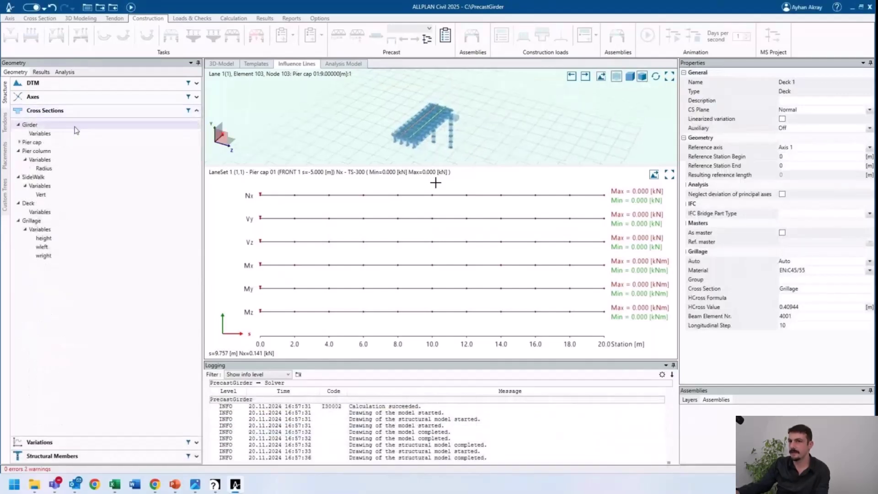
click(60, 127)
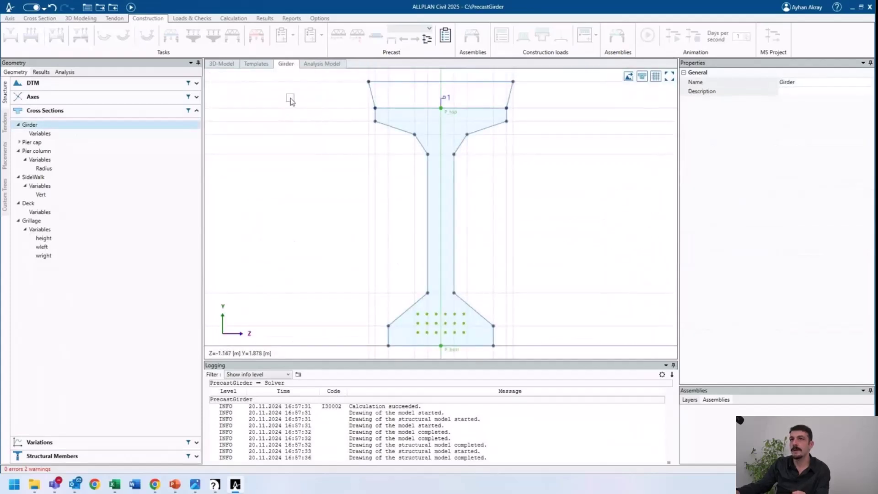
click(43, 19)
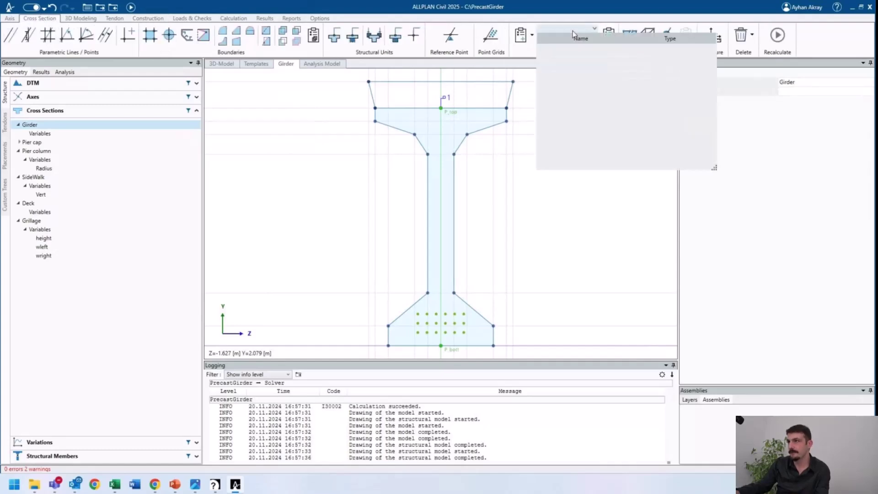
click(532, 35)
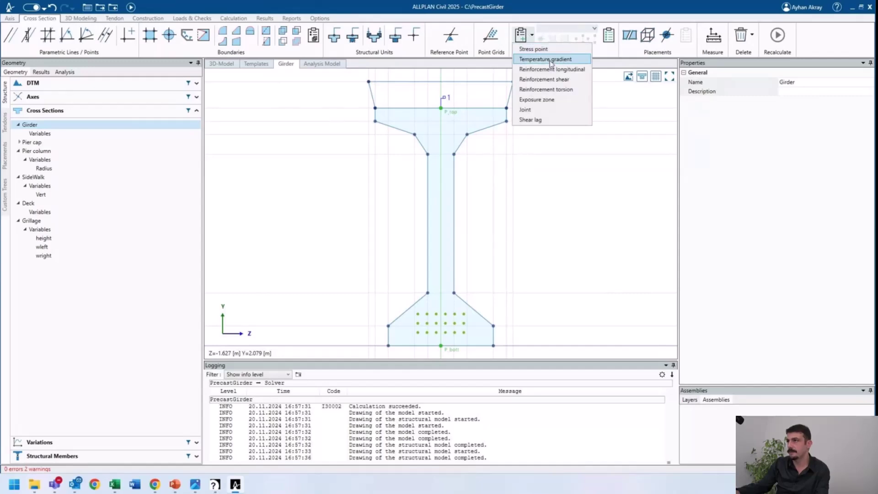
click(541, 113)
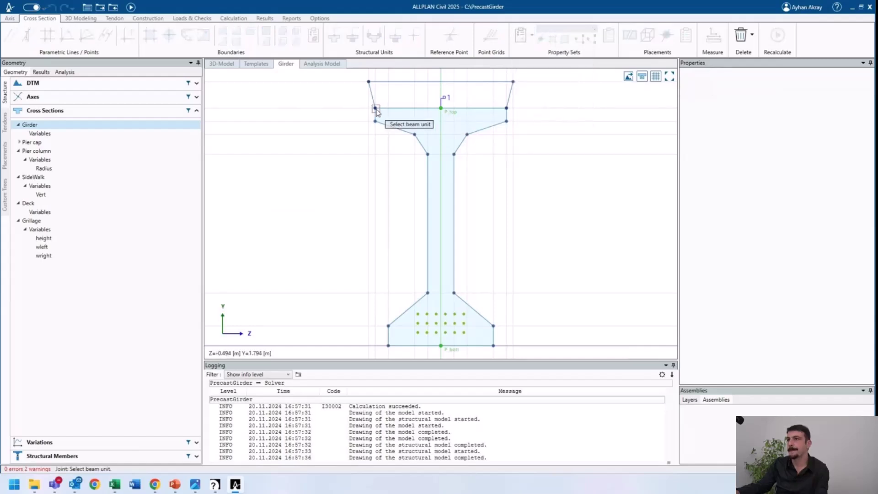
scroll(376, 110, up, 1)
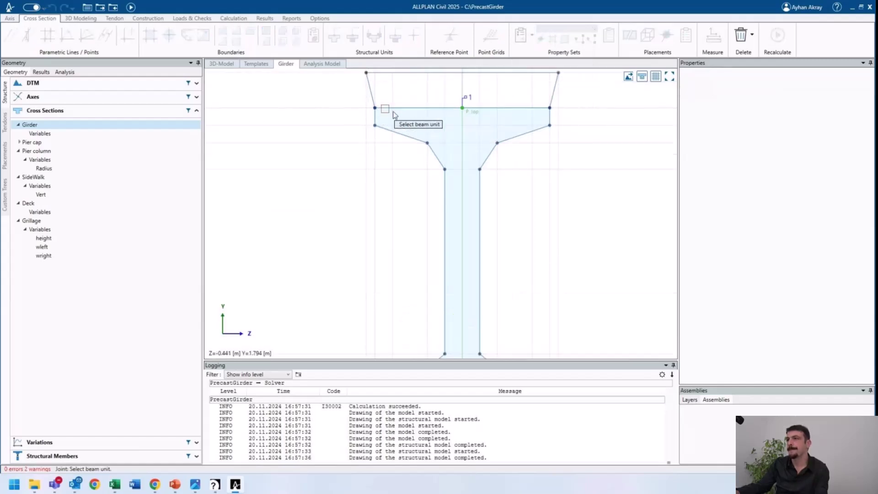
click(415, 119)
click(804, 110)
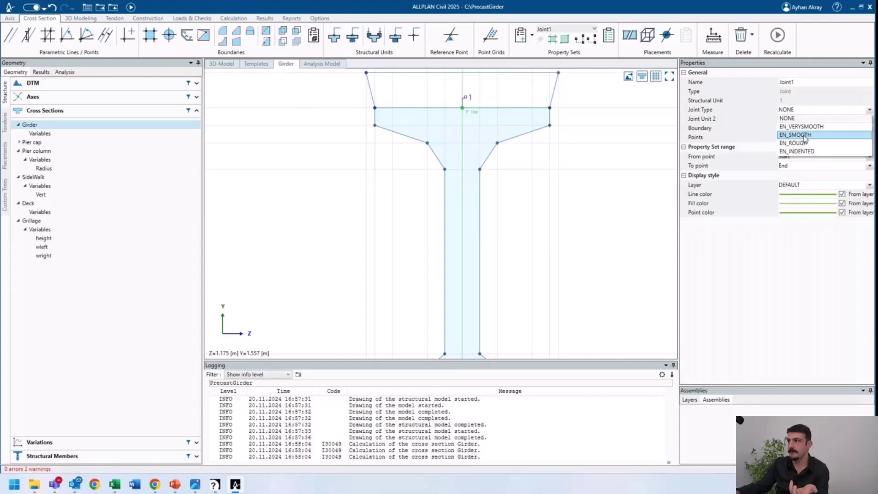
click(804, 136)
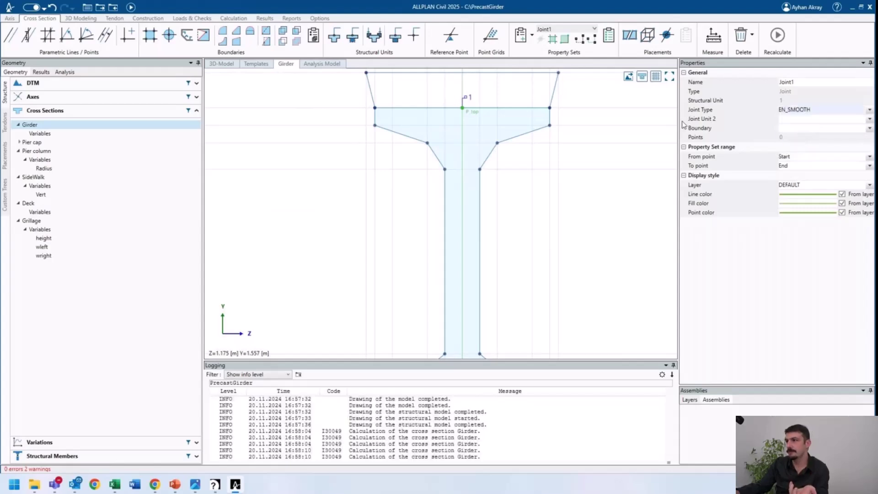
- Draw a two-point boundary along the interface between the girder's top flange and the slab above it
click(813, 129)
click(813, 137)
scroll(324, 205, down, 2)
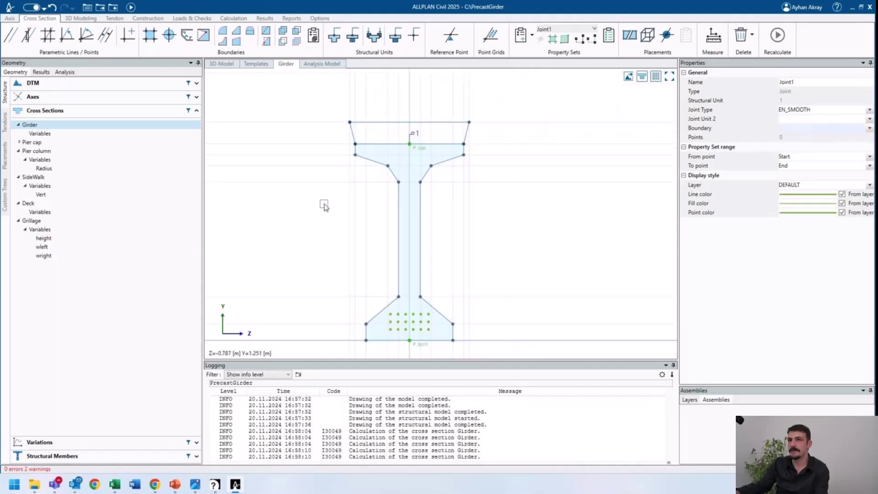
click(149, 35)
scroll(364, 153, up, 2)
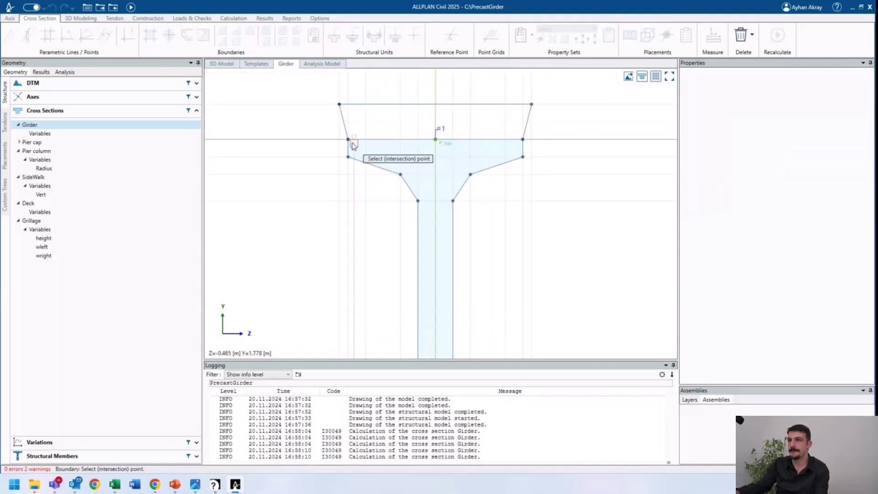
click(348, 139)
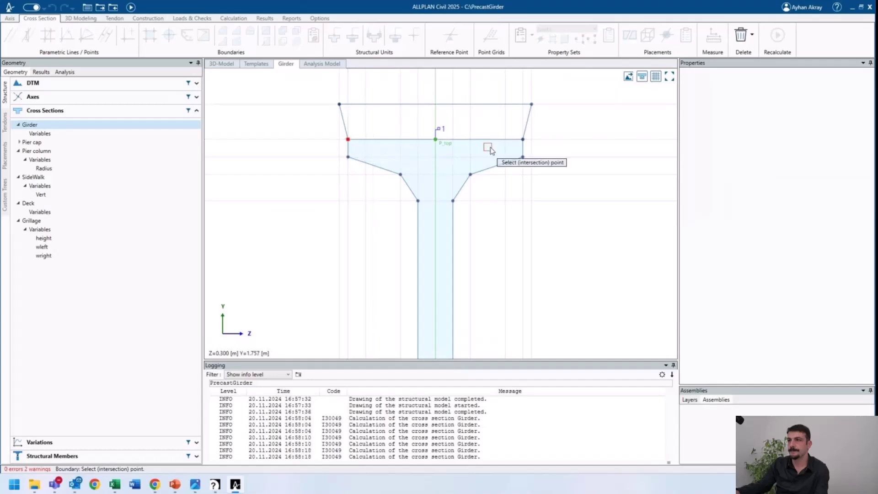
click(522, 139)
key(Return)
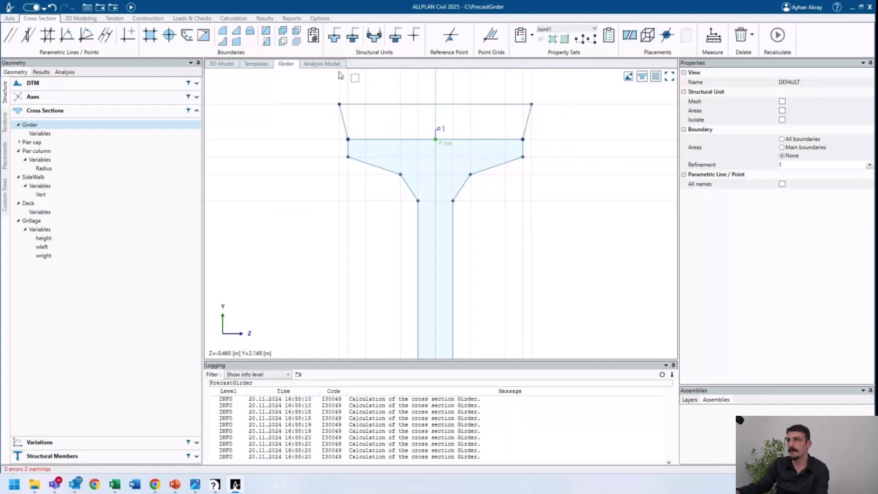
- Assign Boundary 3 to Joint1 and set its range from Start to End
click(550, 31)
click(553, 50)
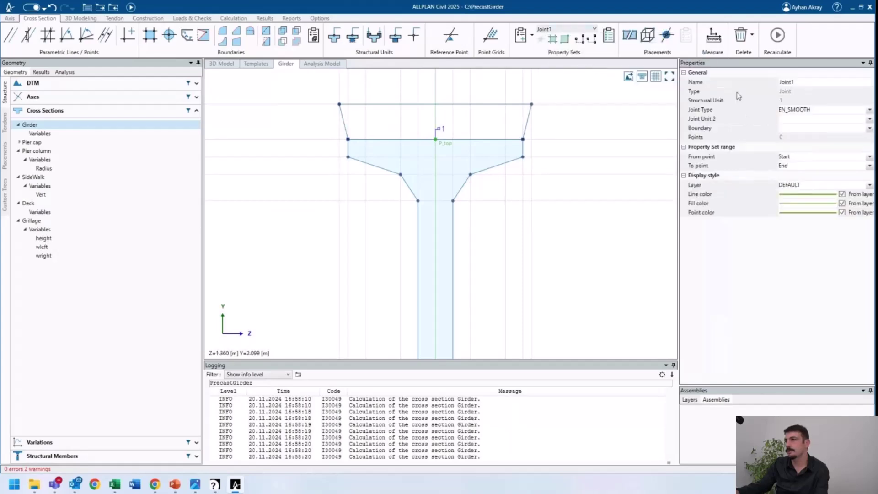
click(795, 128)
click(800, 160)
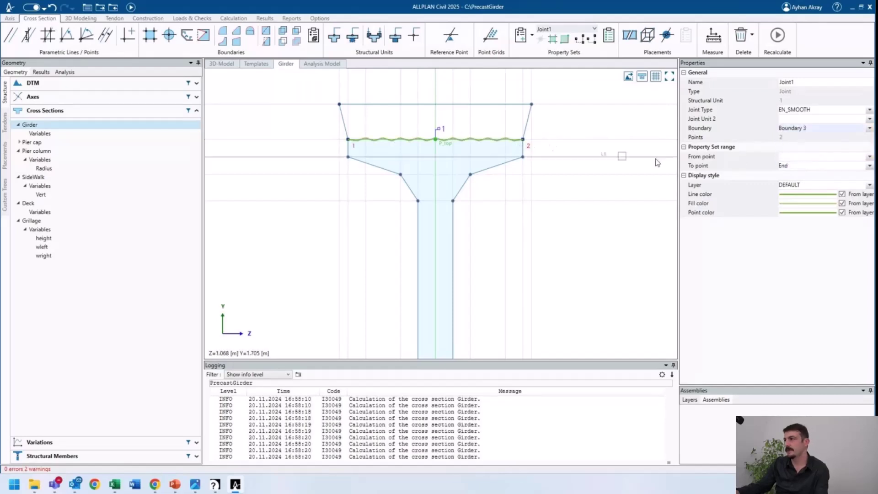
click(799, 156)
click(785, 165)
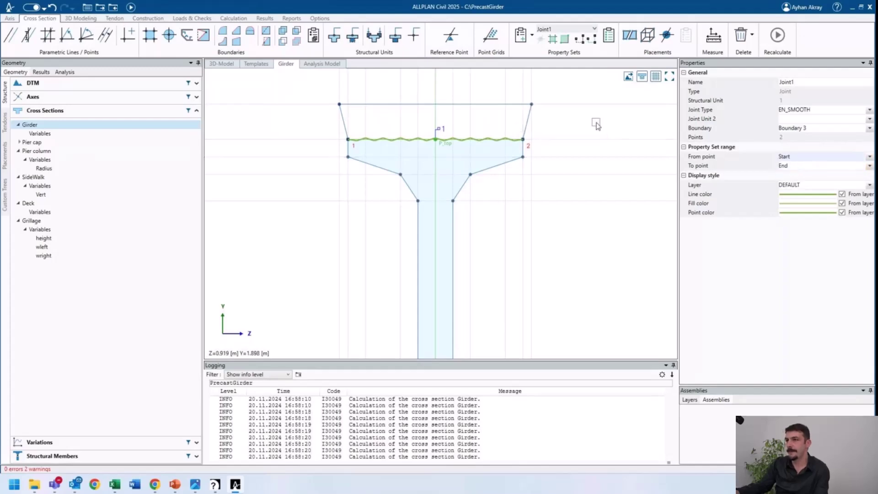
click(596, 126)
- Add a parallel construction line a short distance above the Z axis at the girder's bottom edge
scroll(588, 138, down, 1)
click(524, 38)
click(567, 272)
middle_drag(601, 285, 546, 196)
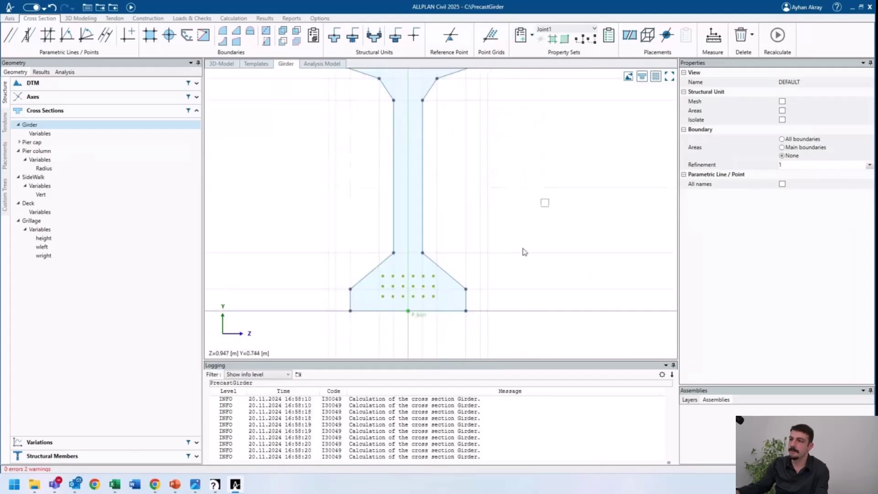
click(506, 313)
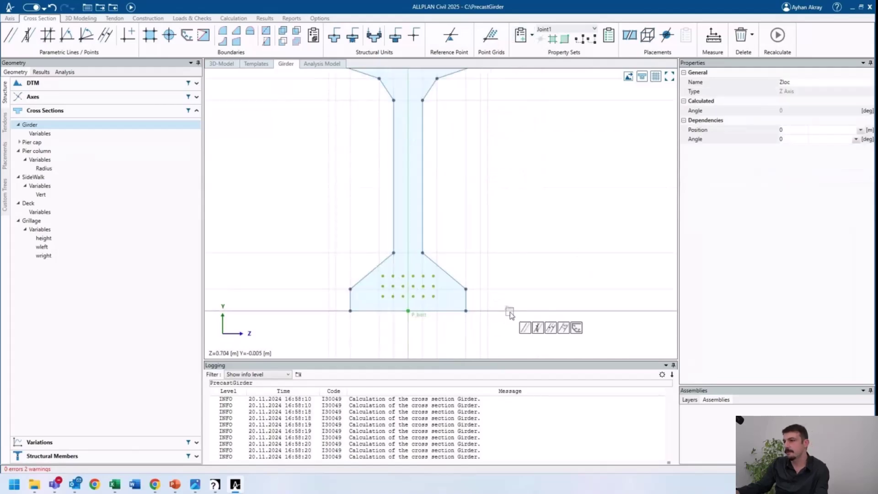
click(529, 330)
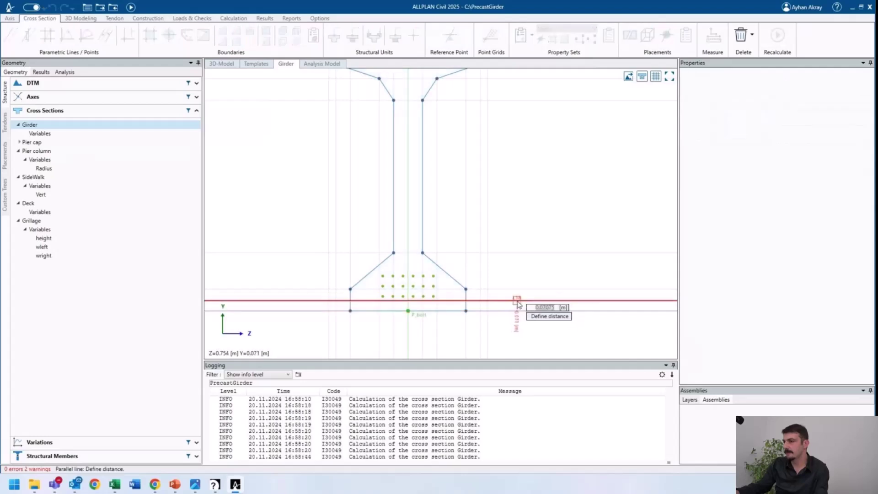
click(518, 303)
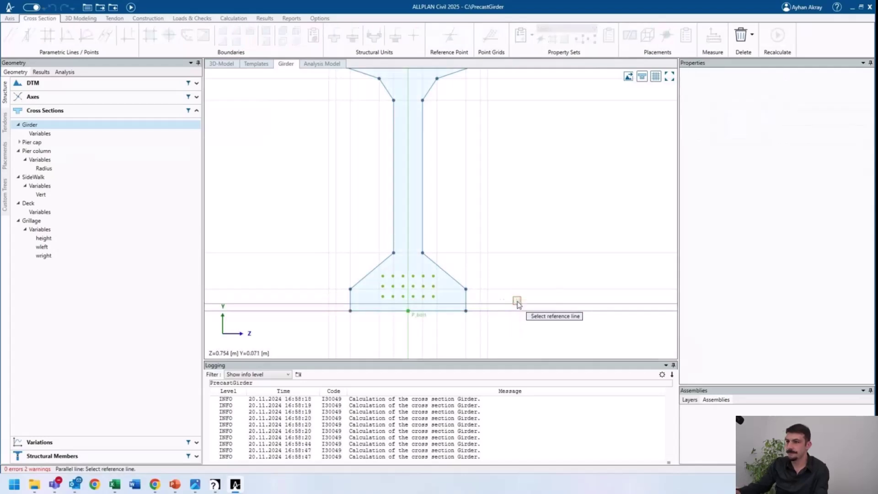
- Draw a two-point boundary along the new parallel line across the full width of the girder's bottom flange
click(150, 35)
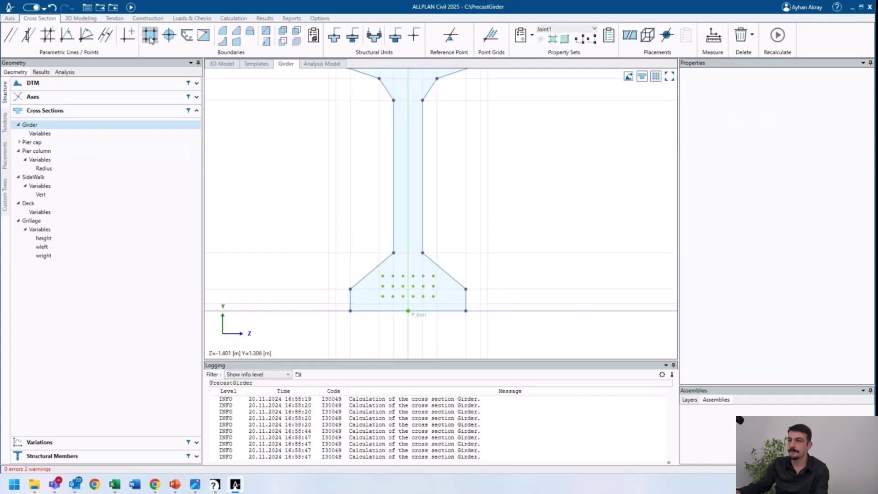
scroll(357, 300, up, 2)
click(350, 303)
click(505, 304)
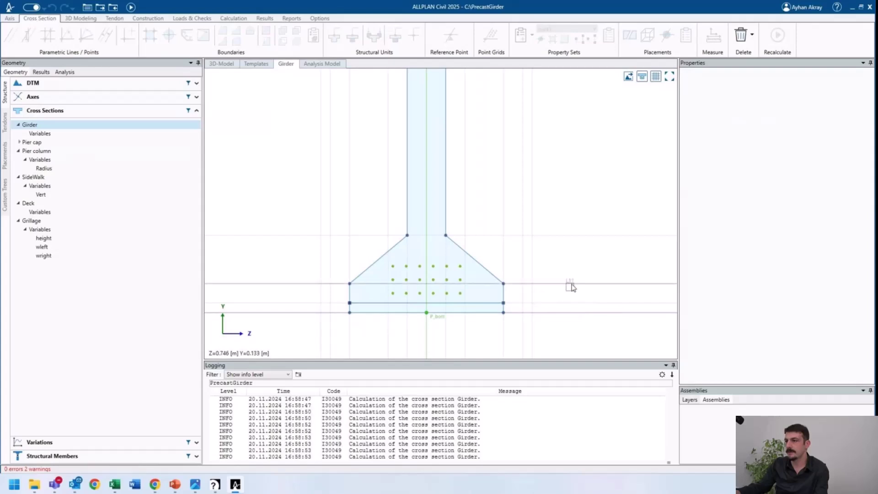
key(Escape)
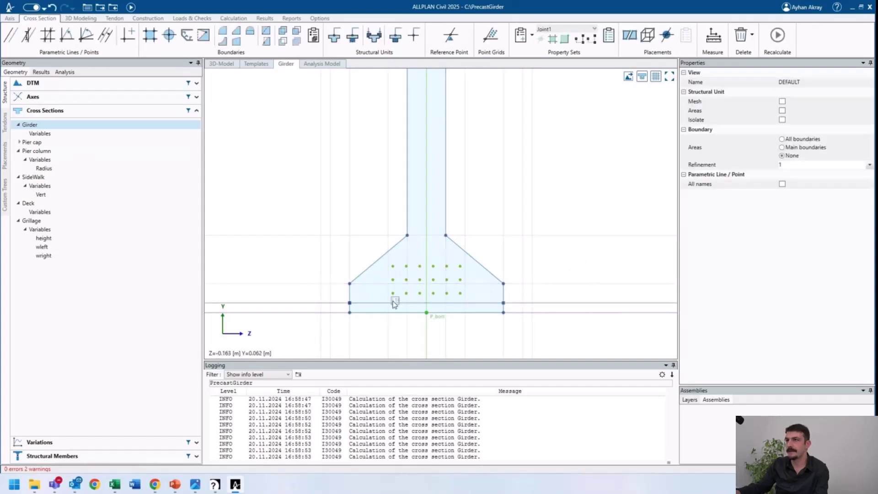
- Create a longitudinal reinforcement property set on the girder's beam unit and assign Boundary 4 to it
click(520, 35)
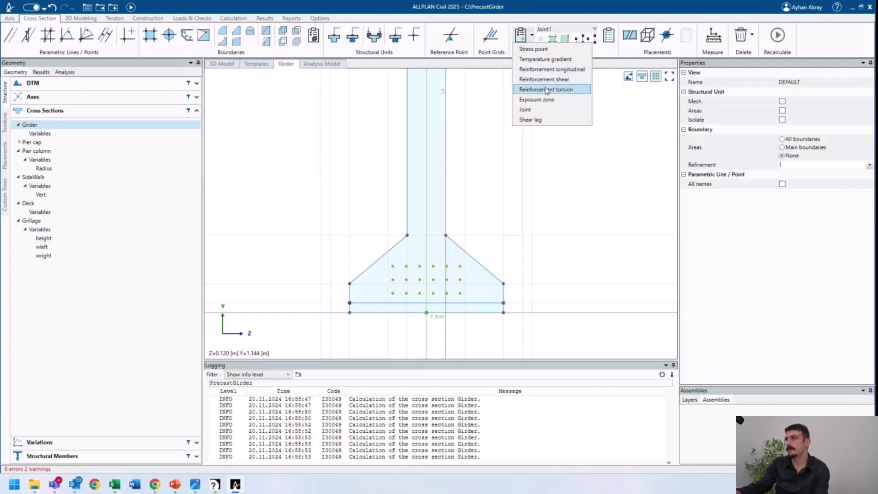
click(550, 72)
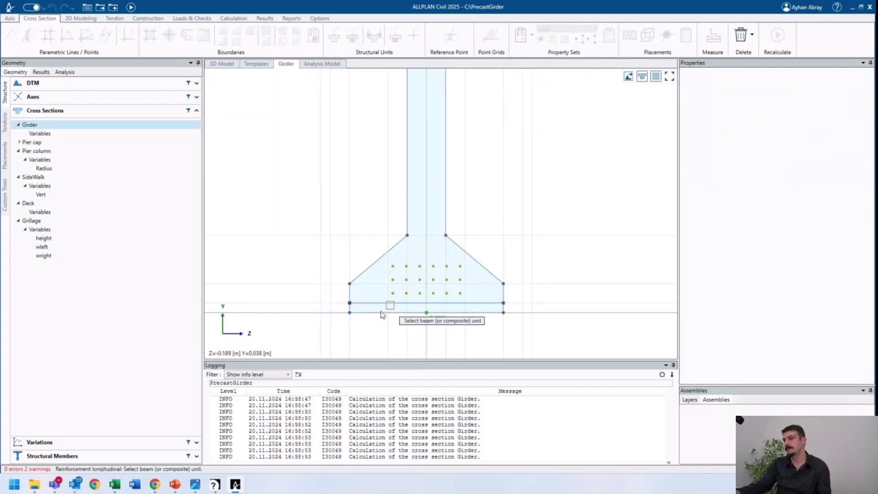
click(435, 182)
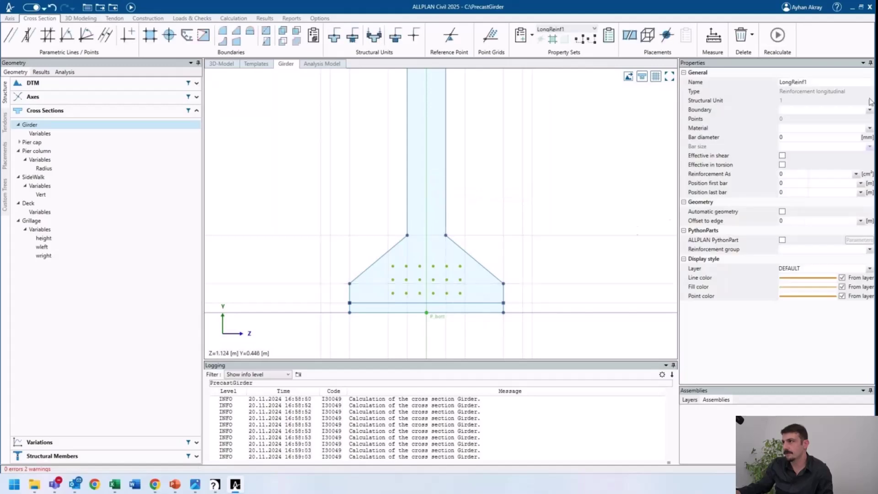
click(790, 111)
click(799, 154)
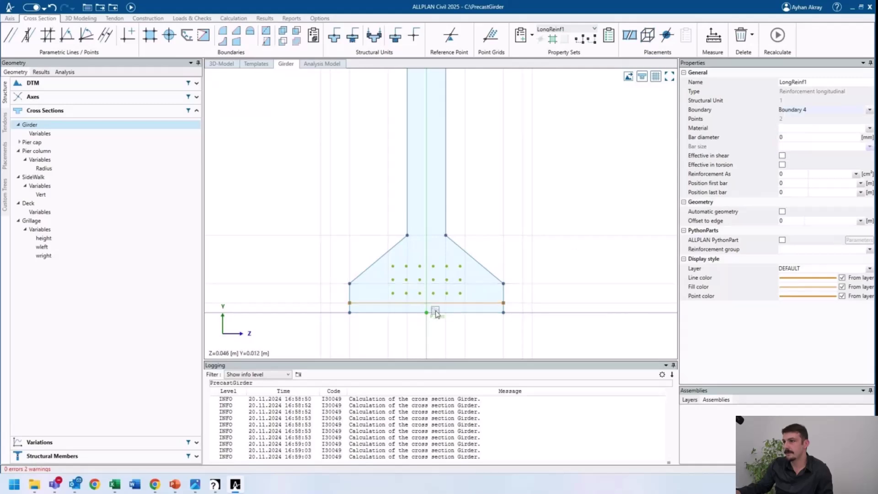
- Set LongReinf1's material to EN:B 500B and its bar diameter to 16 mm
click(868, 128)
mouse_move(852, 159)
click(800, 158)
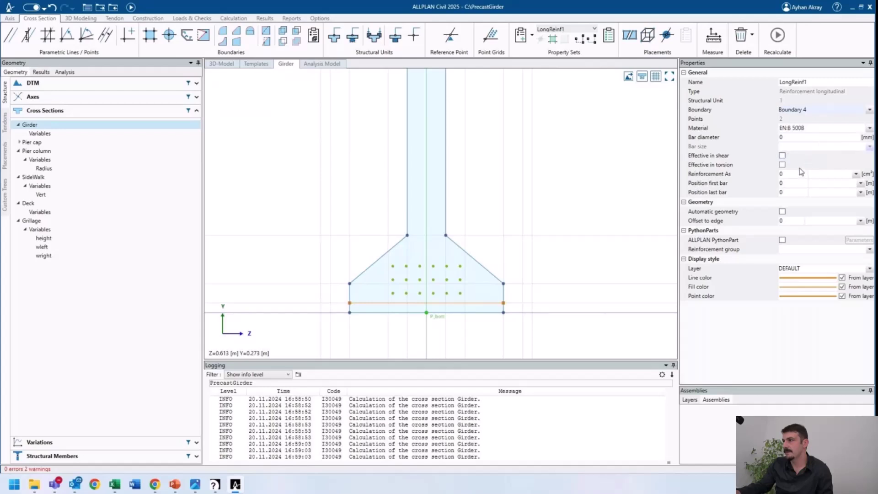
click(814, 138)
text(16)
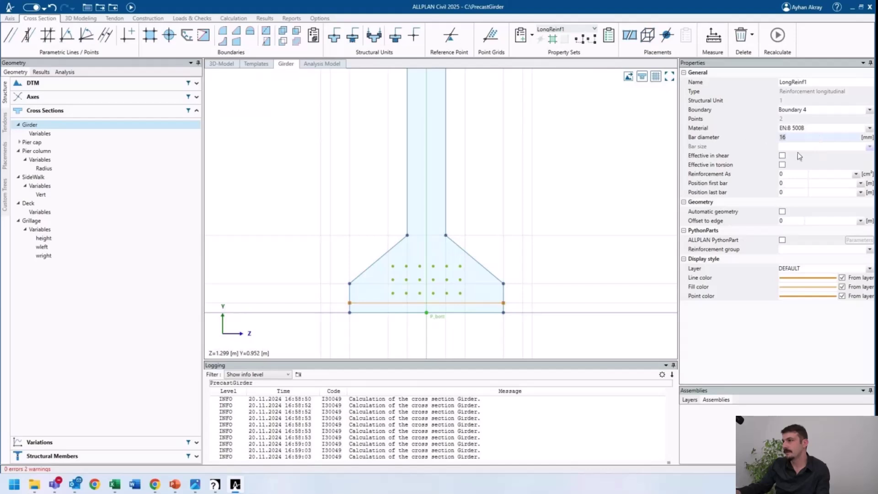
- Set LongReinf1's reinforcement area to 8 cm² and its first bar position to 0.05 m, and edit the last bar position
click(796, 173)
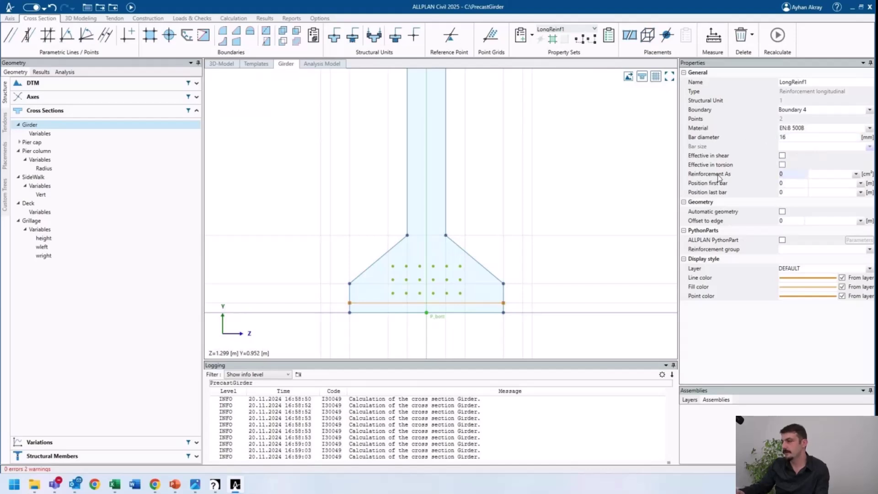
click(787, 184)
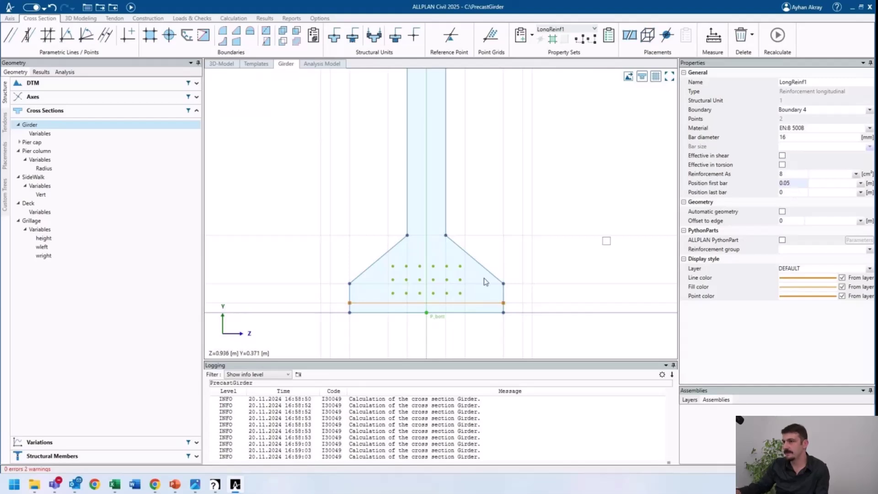
click(781, 194)
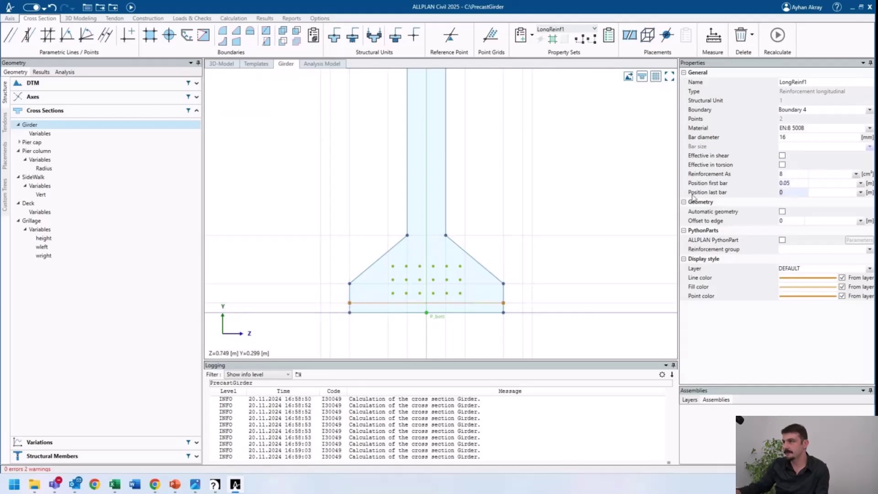
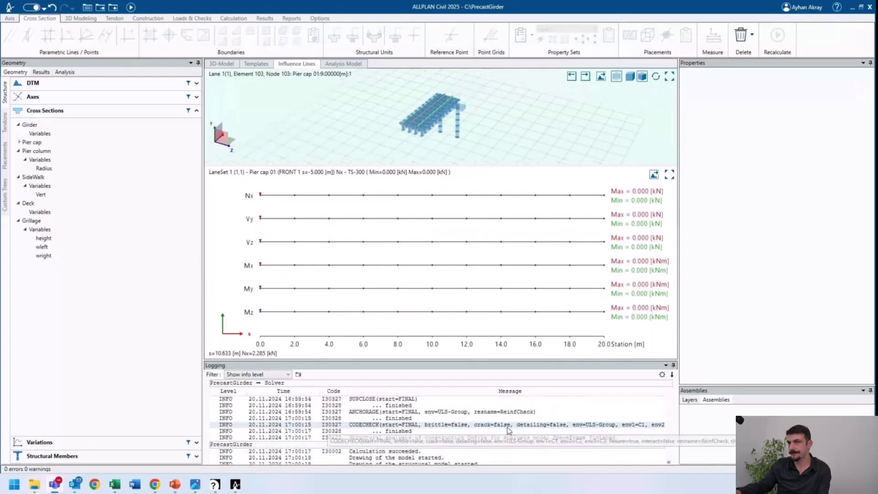
- Generate the flexure check report for ReinfCheck from the 3D model
click(220, 64)
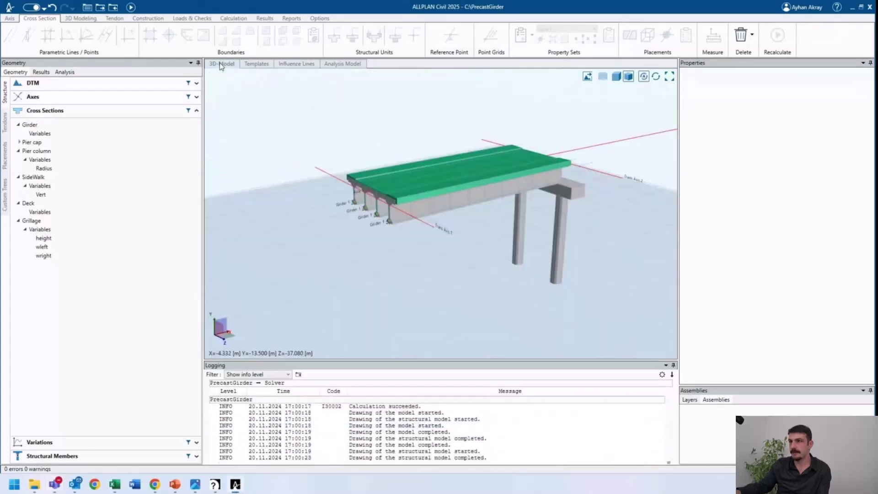
shift+middle_drag(403, 197, 375, 144)
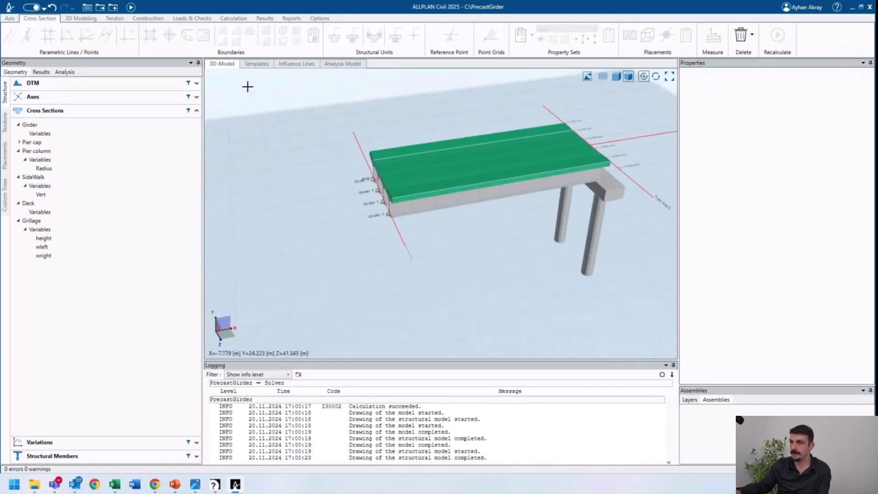
right_click(309, 169)
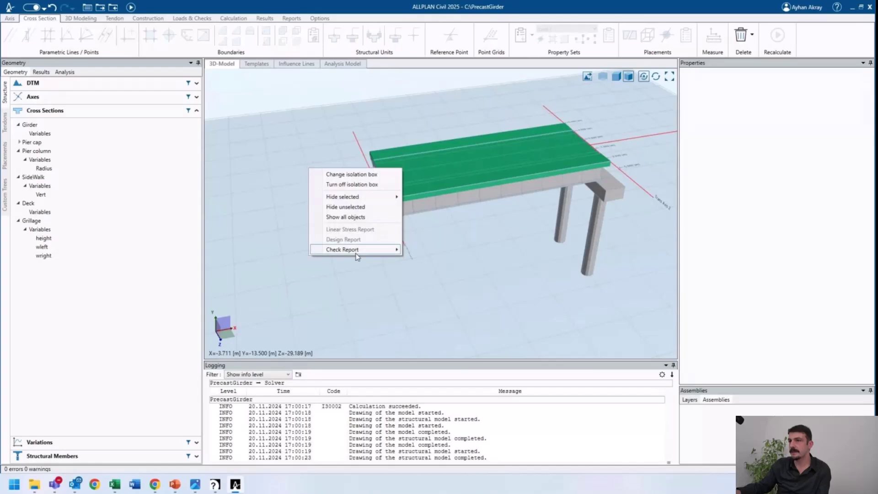
mouse_move(371, 253)
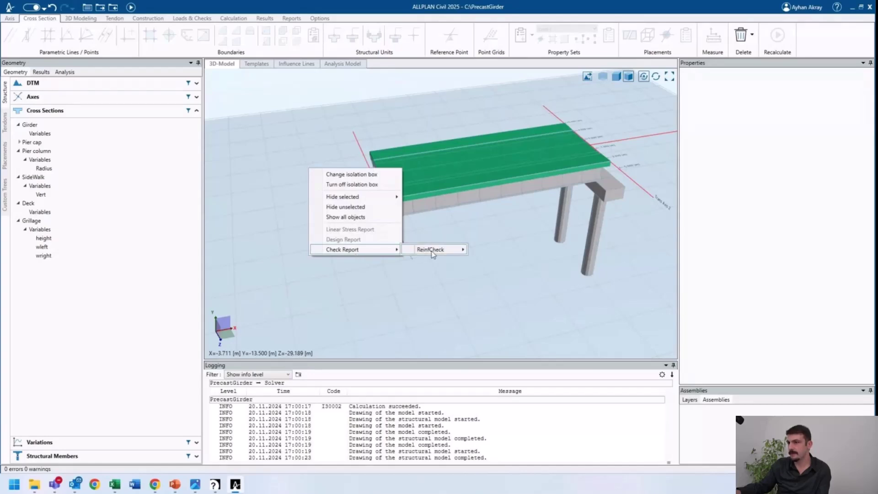
mouse_move(432, 251)
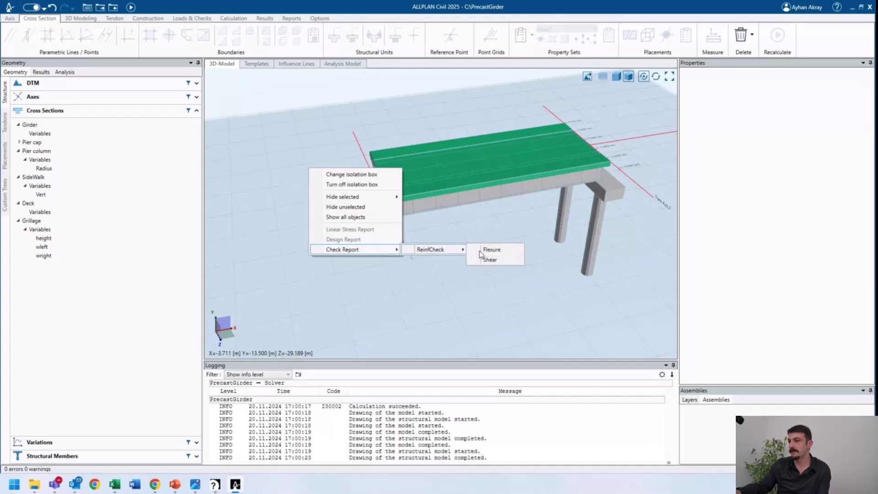
click(480, 250)
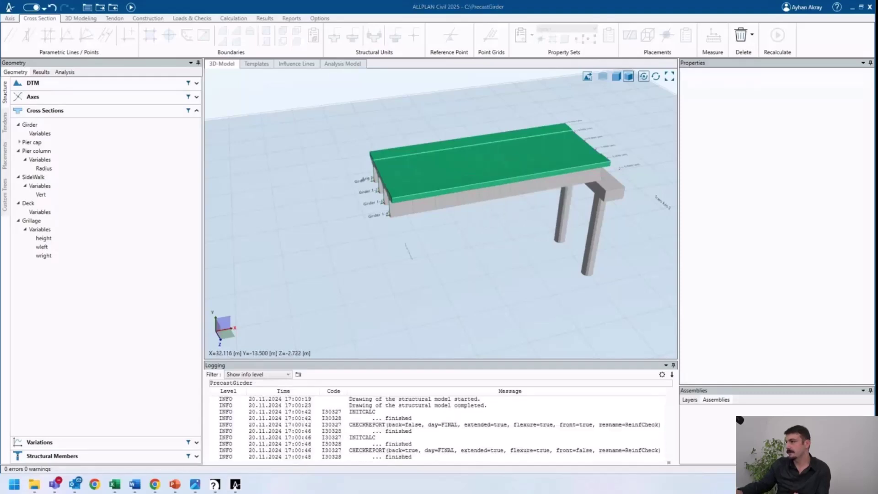
- Review the flexure report in Word down to the ultimate moment check, and return to ALLPLAN Civil
drag(875, 215, 338, 4)
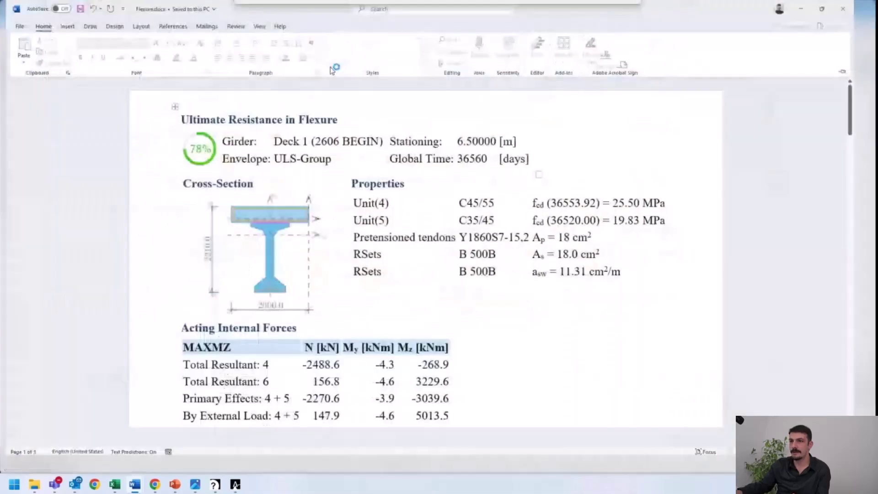
scroll(354, 161, down, 8)
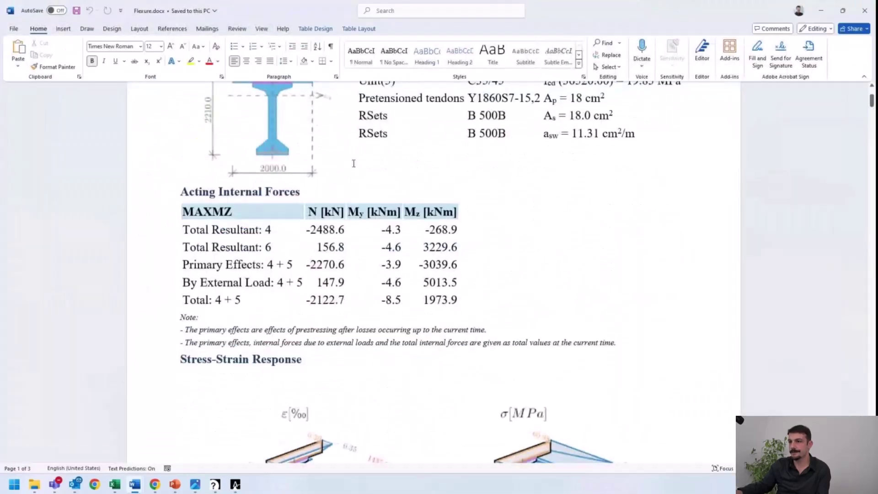
scroll(353, 161, down, 8)
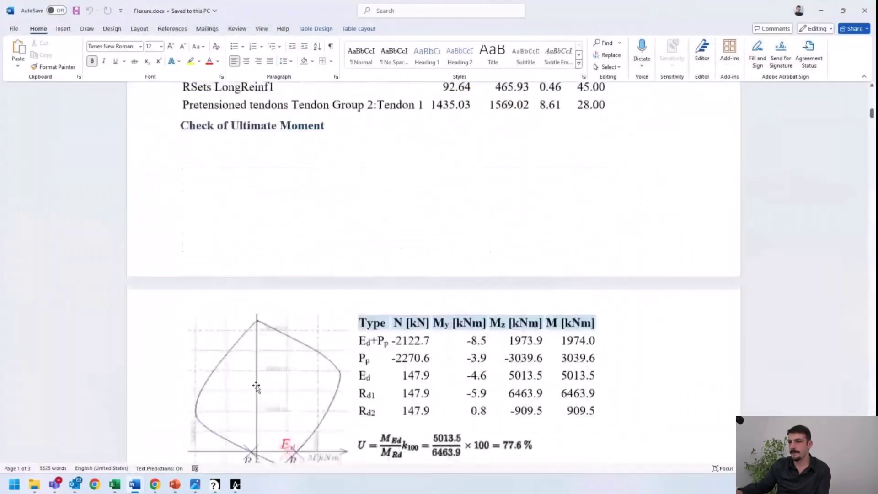
click(235, 484)
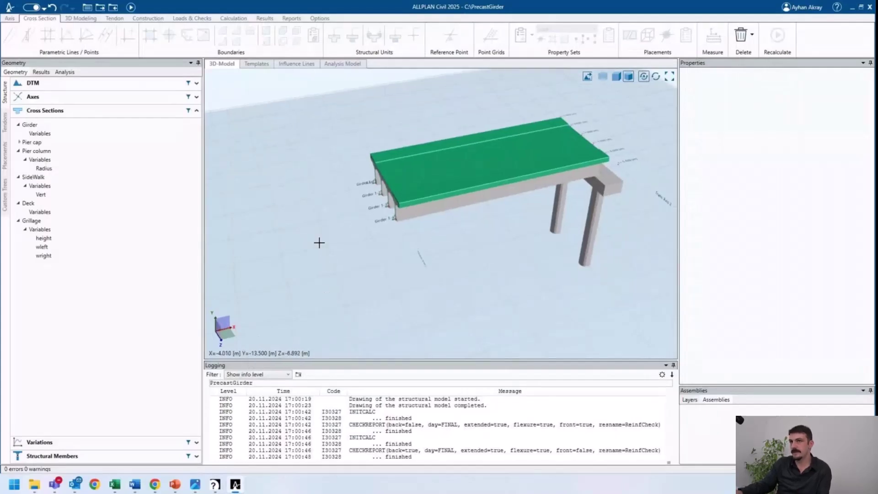
- Look through the national annexes available for the EN design code in the project settings, and close the settings without saving
click(319, 18)
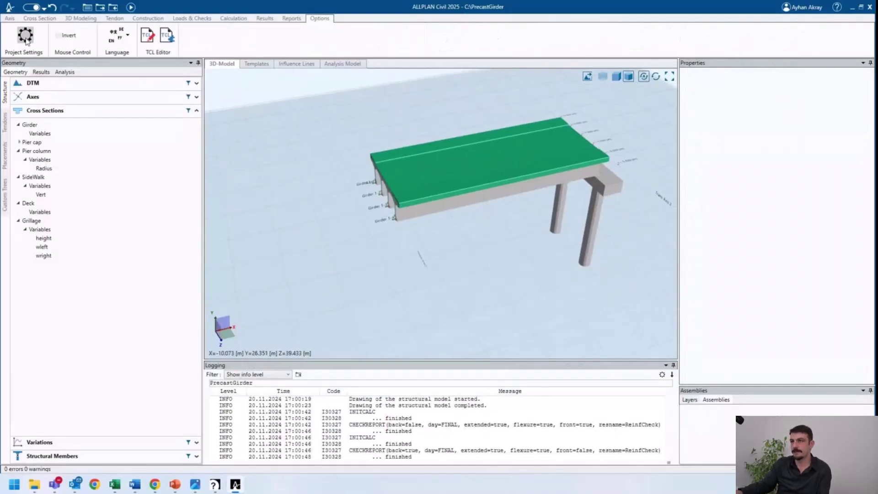
click(25, 36)
click(465, 116)
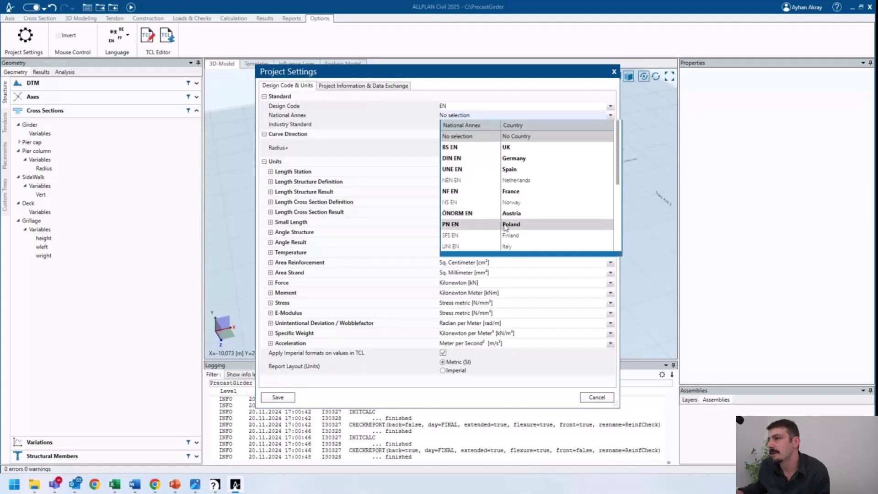
scroll(508, 232, down, 5)
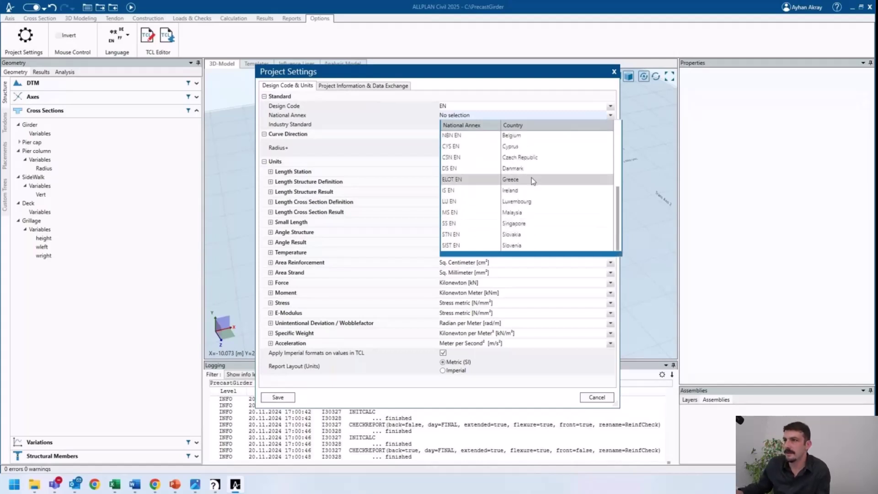
click(427, 130)
click(466, 109)
click(432, 117)
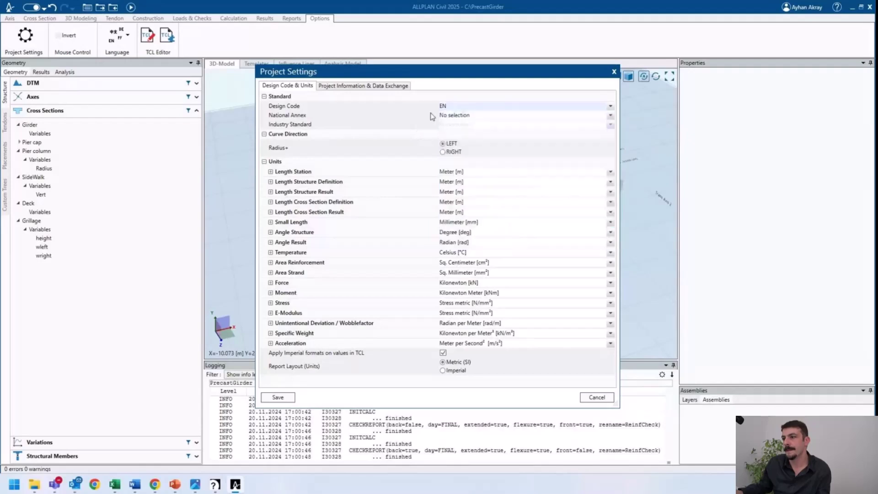
click(609, 398)
- Examine the EN 1992-2:2005 design code parameters used for the design checks through the end of the list
click(192, 18)
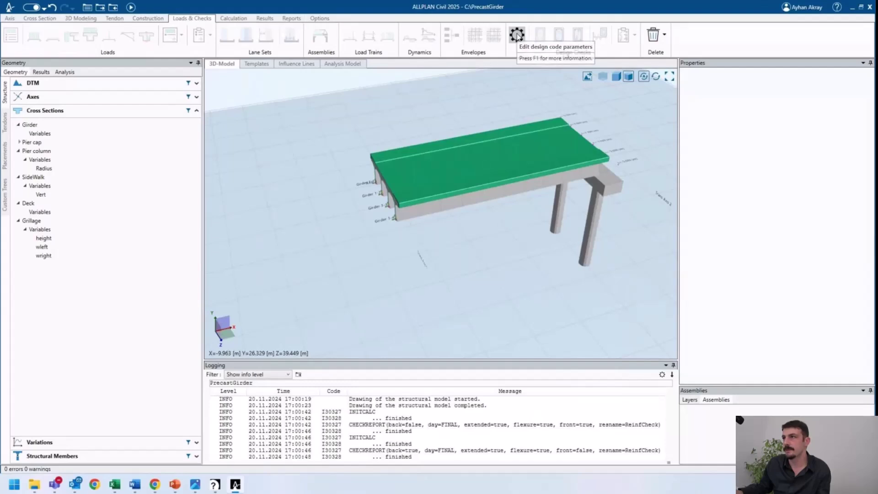
click(516, 36)
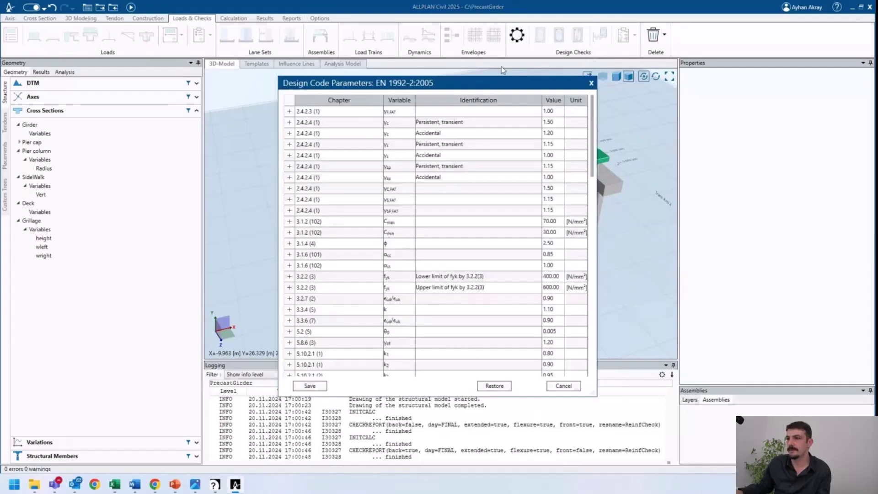
drag(482, 82, 410, 54)
scroll(457, 260, down, 4)
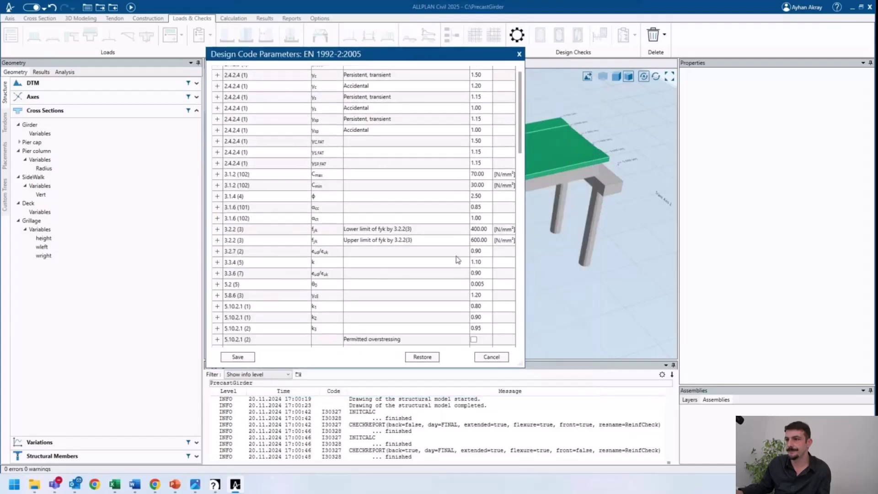
scroll(458, 260, down, 10)
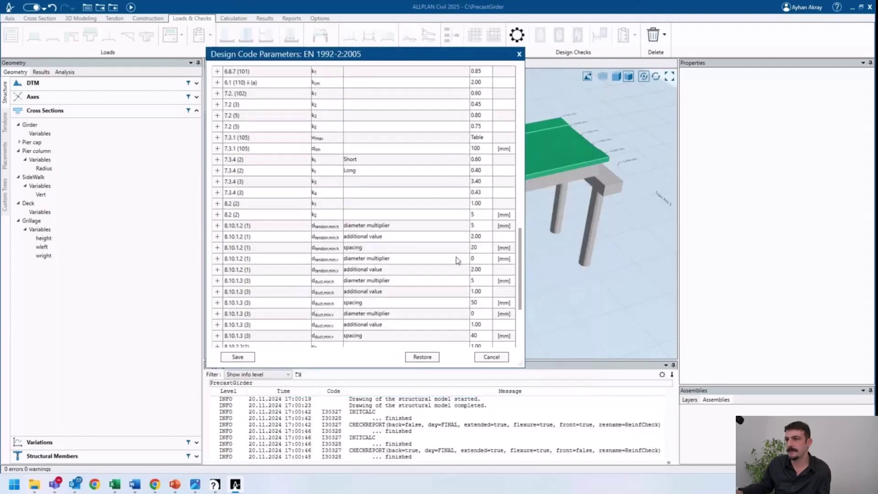
scroll(458, 260, down, 4)
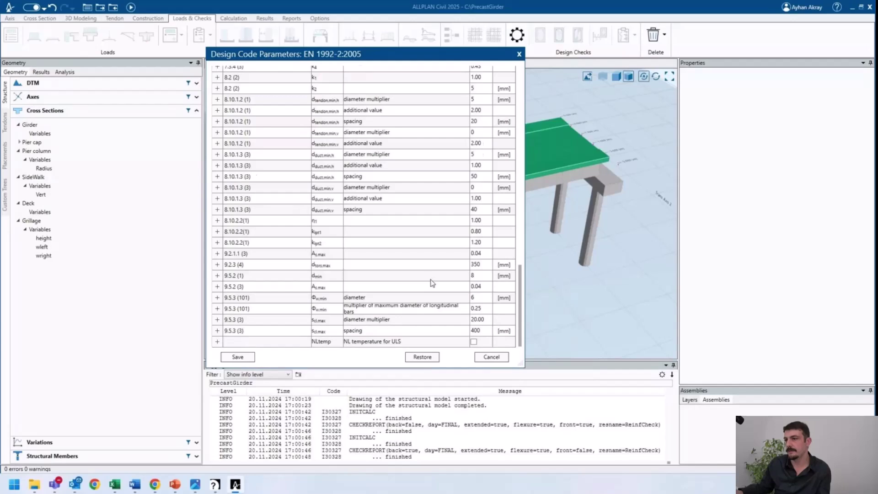
scroll(435, 284, up, 7)
- Restore the design code parameters to the EN 1992-2:2005 default values and save them
click(425, 361)
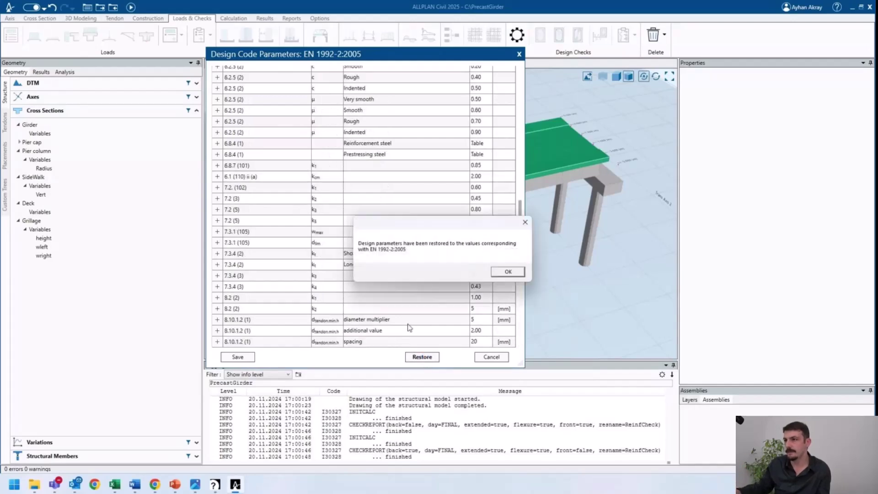
click(508, 273)
click(238, 358)
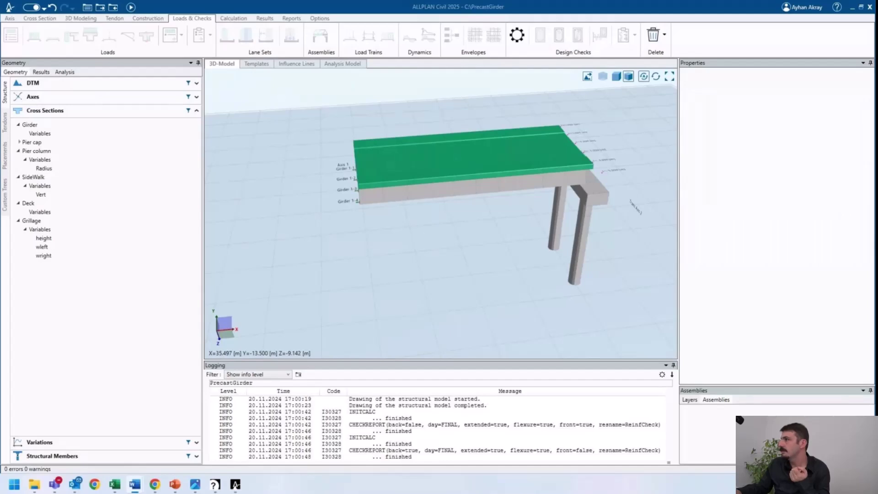
- Create a new view in the 3D diagram results, keeping its default name
click(288, 19)
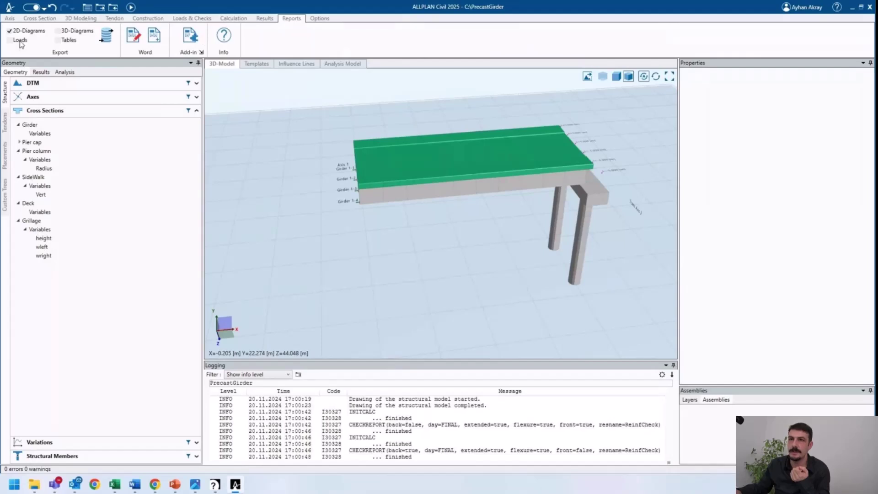
click(41, 72)
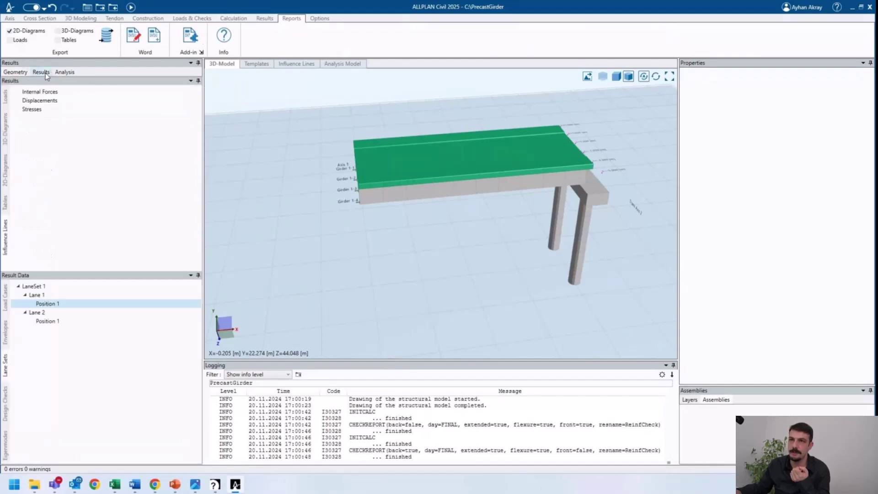
click(5, 138)
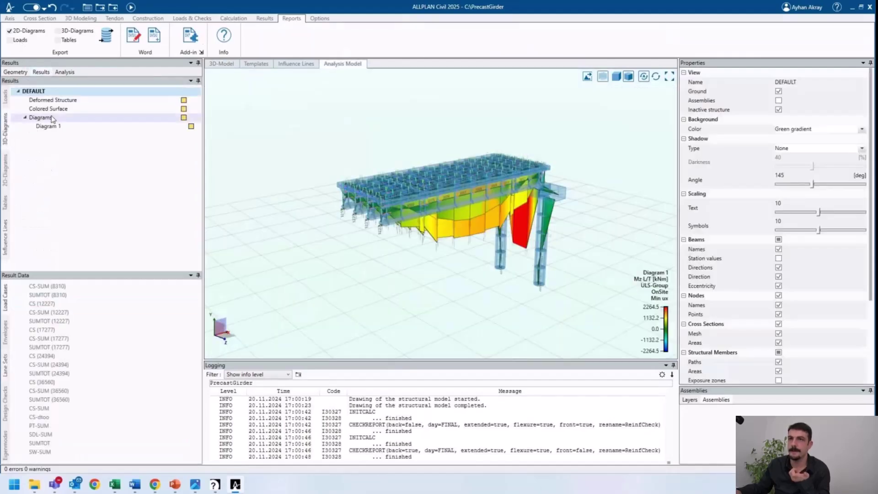
right_click(43, 160)
click(59, 167)
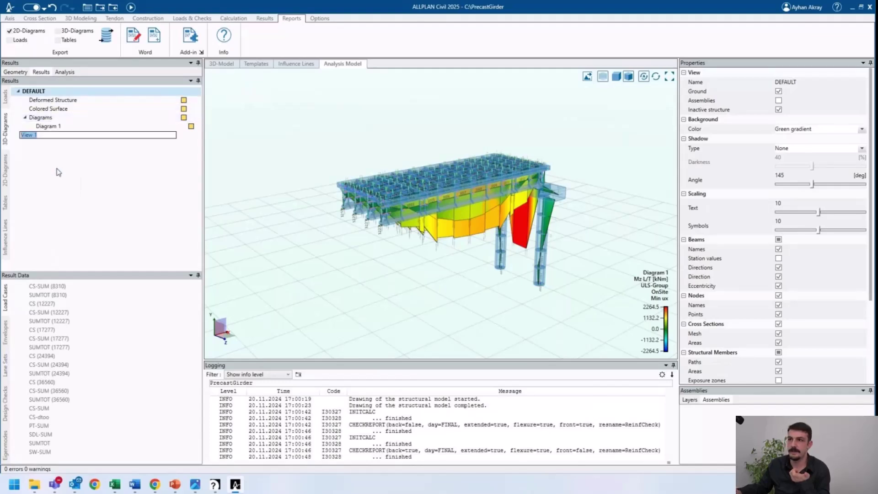
key(Return)
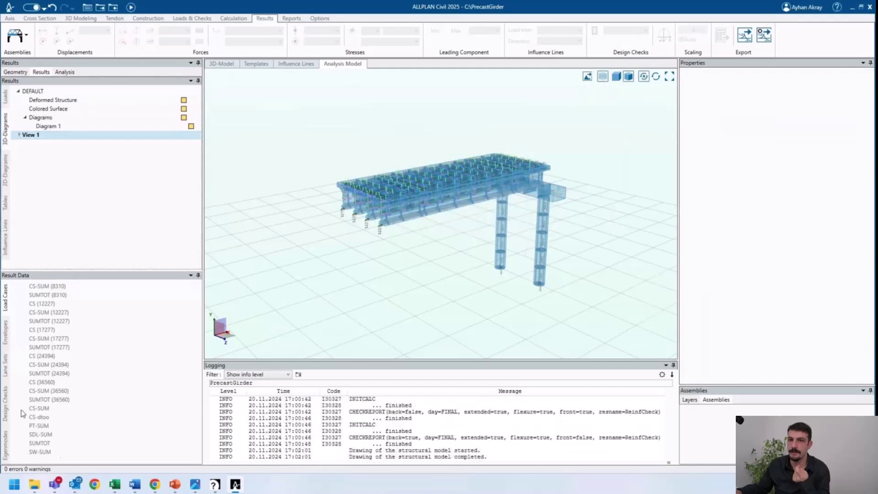
- Display Diagram 1 of the DEFAULT 3D view on the analysis model, and switch to the 2D diagram results
right_click(52, 139)
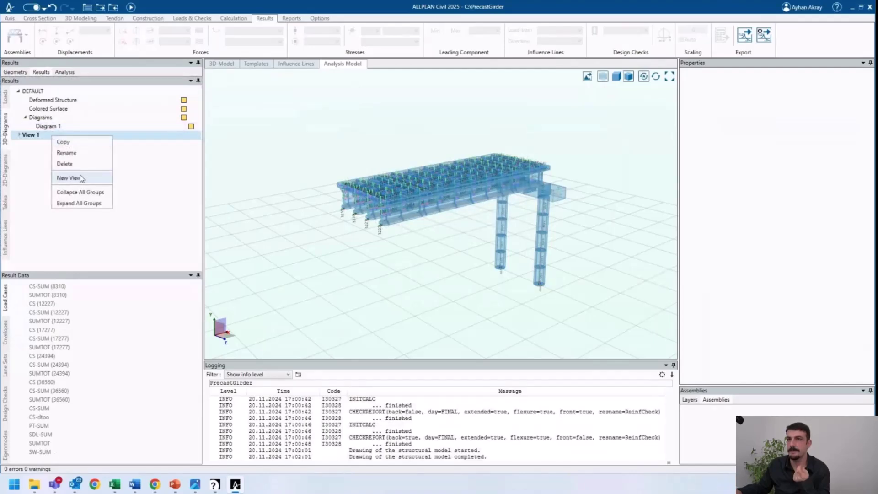
click(32, 157)
click(60, 125)
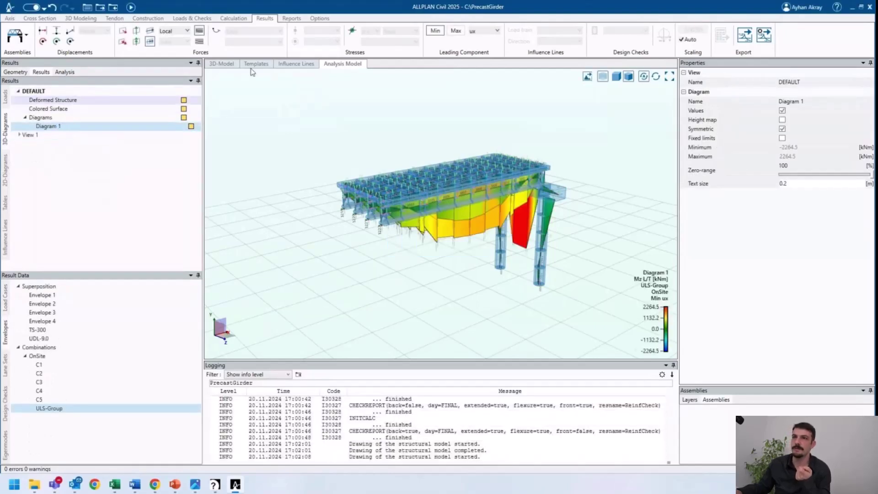
click(291, 18)
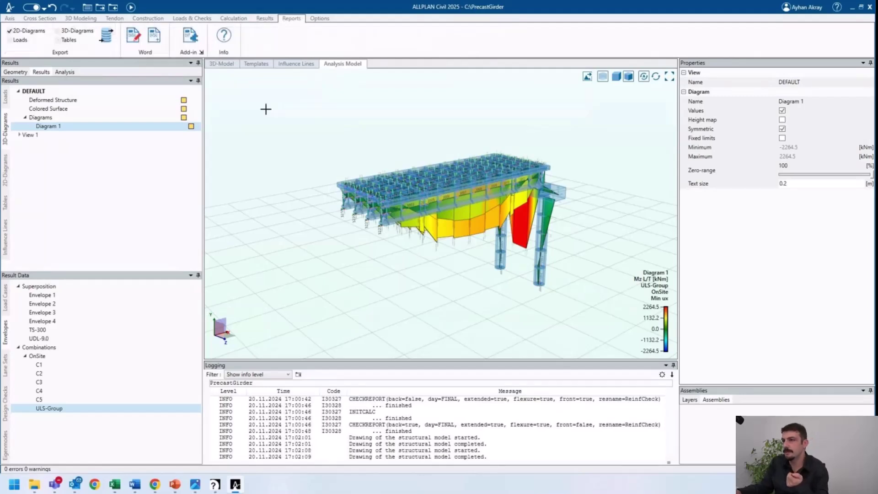
middle_drag(265, 108, 276, 135)
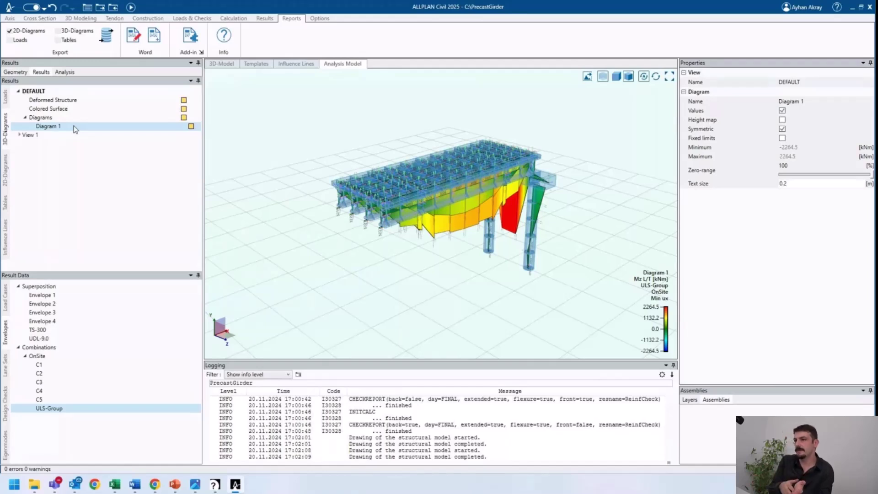
click(6, 173)
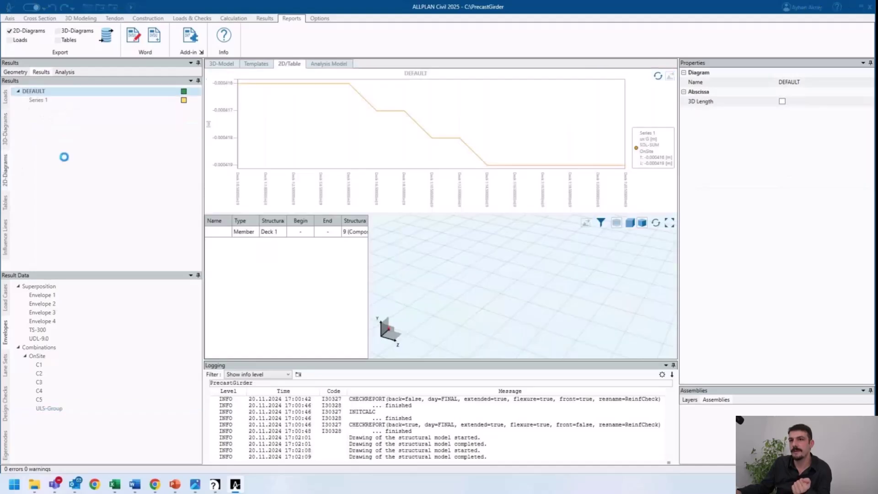
- Create a new 2D diagram in the results, keeping its default name
right_click(51, 99)
click(76, 141)
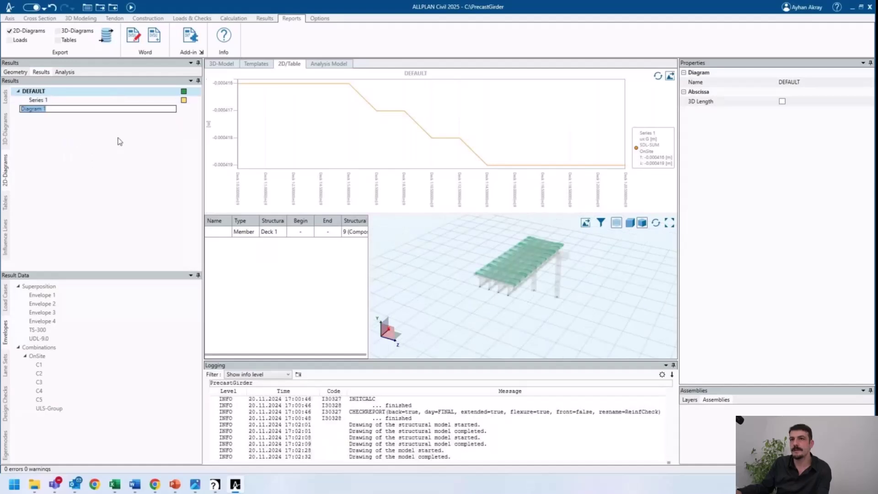
key(Return)
- Add a second series to the DEFAULT 2D diagram and set its Series 1 to the local bending moment Mz
right_click(49, 91)
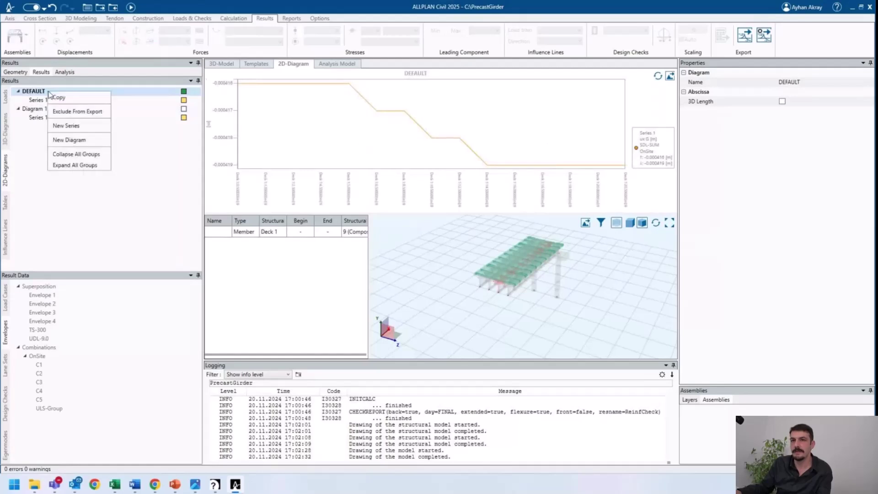
click(66, 125)
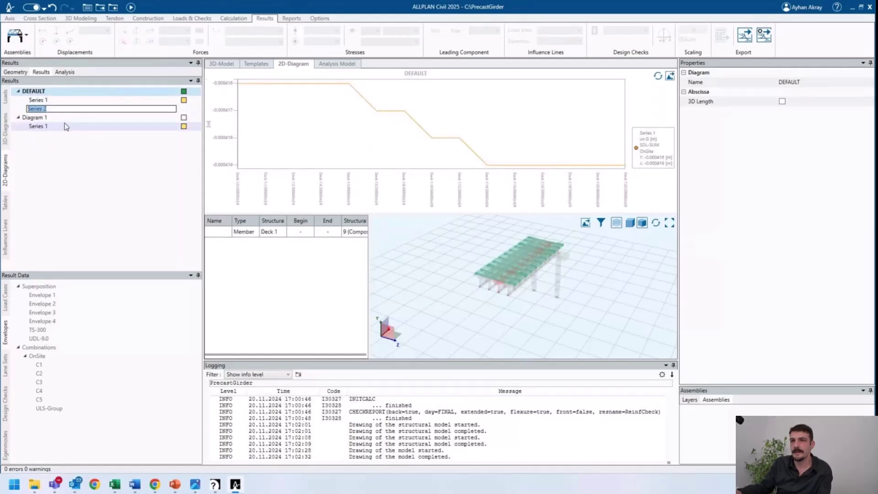
key(Return)
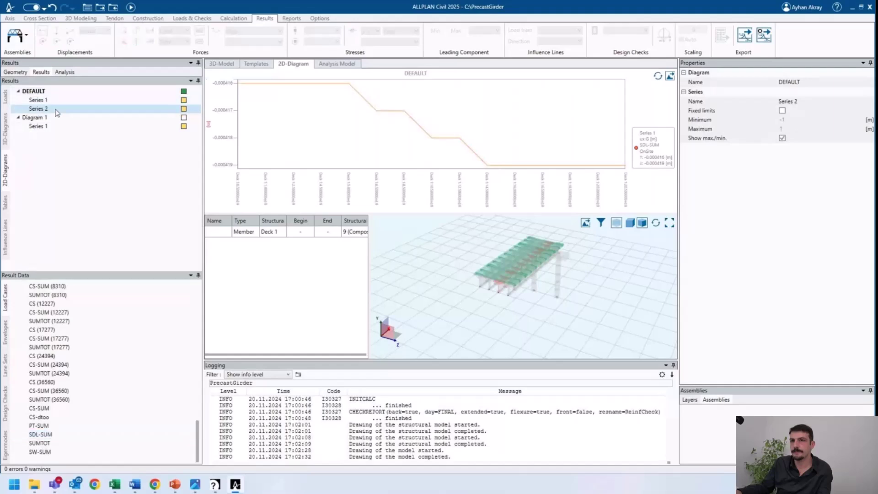
click(54, 100)
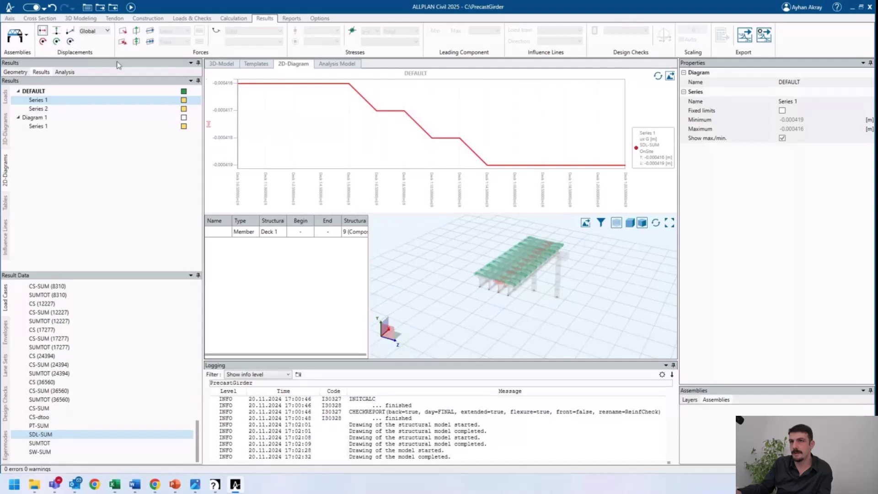
click(150, 41)
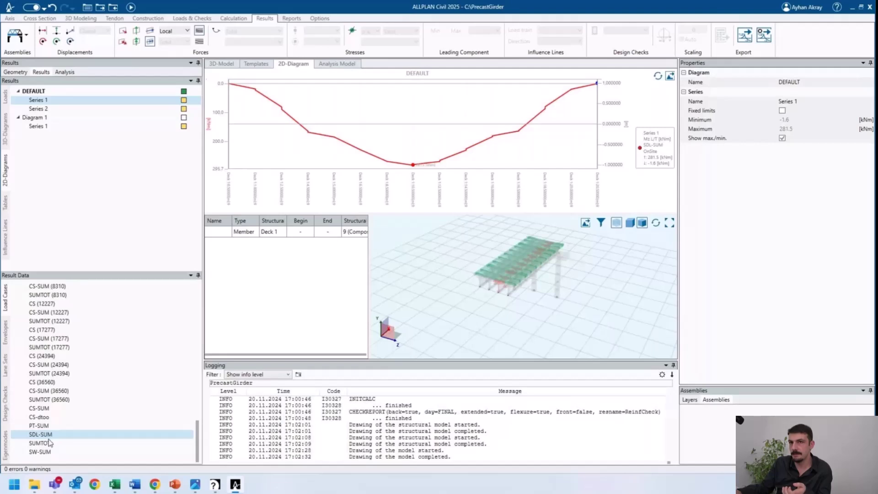
- Plot the local shear force Vy of load case SDL-SUM as Series 2 of the DEFAULT diagram
click(79, 108)
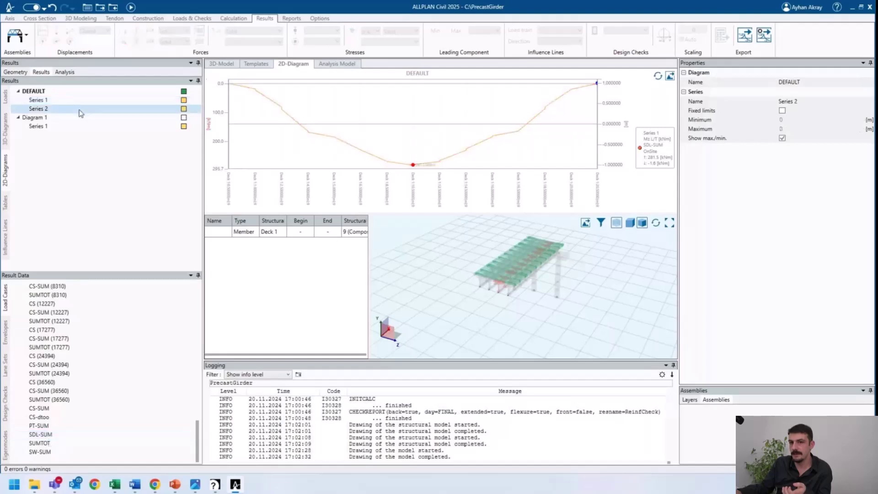
click(54, 452)
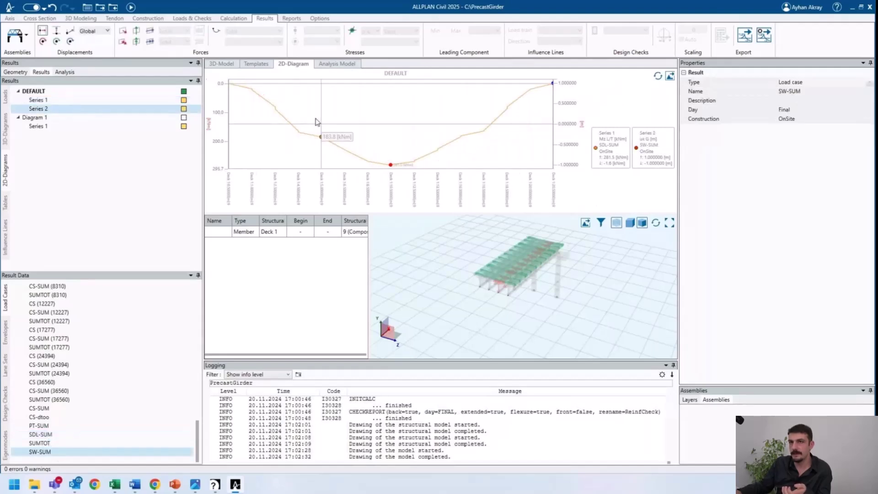
click(82, 102)
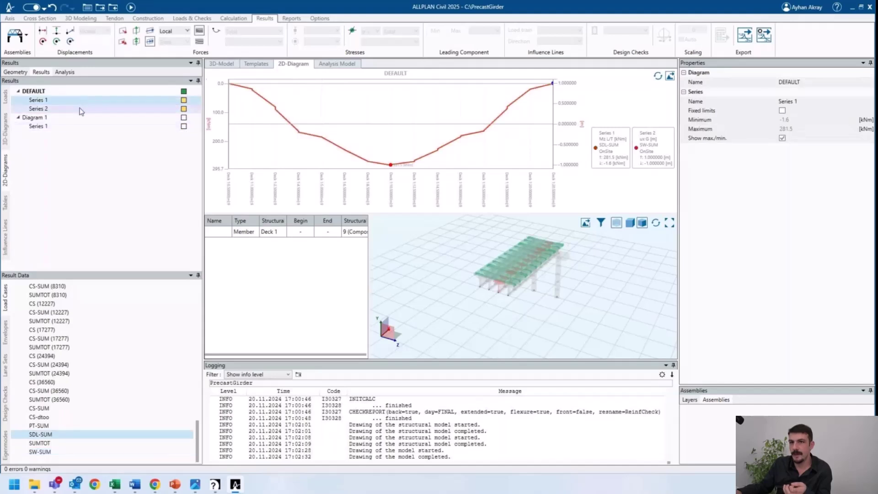
click(80, 111)
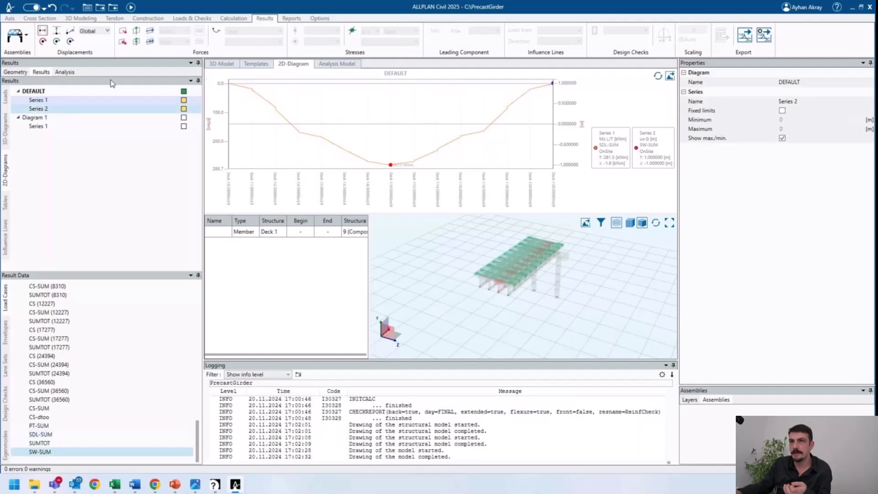
click(150, 42)
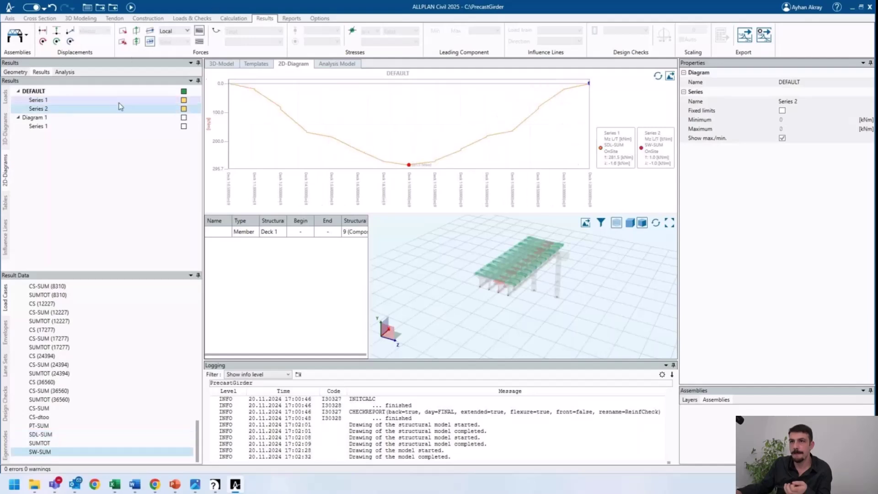
click(135, 32)
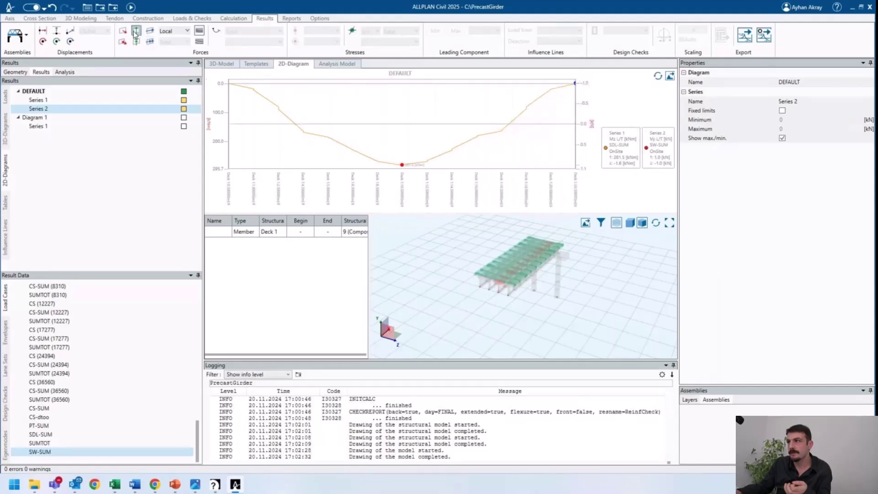
click(288, 233)
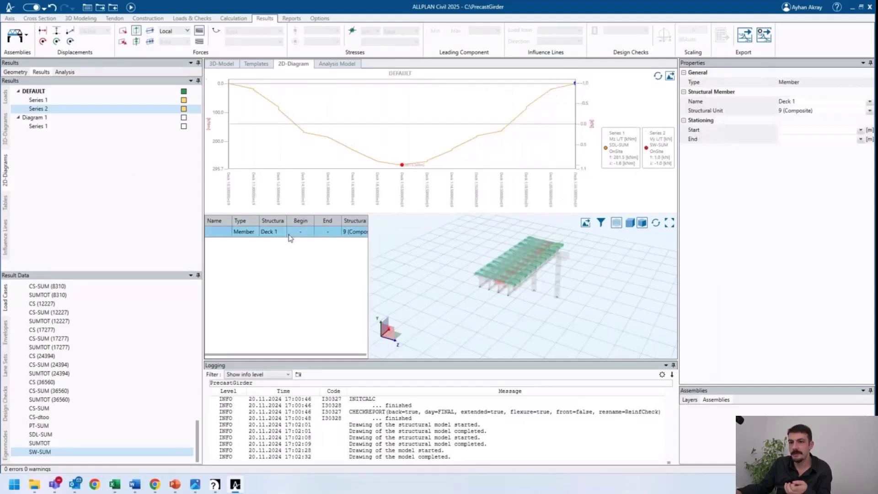
click(44, 426)
click(41, 435)
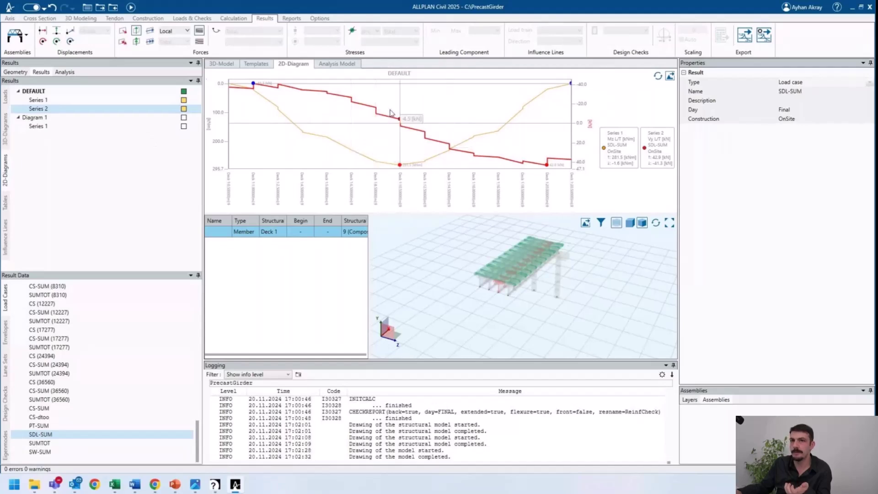
- Add a third series to the DEFAULT diagram and plot the MRd1 value of the ReinfCheck member flexure check in it
right_click(51, 91)
click(67, 132)
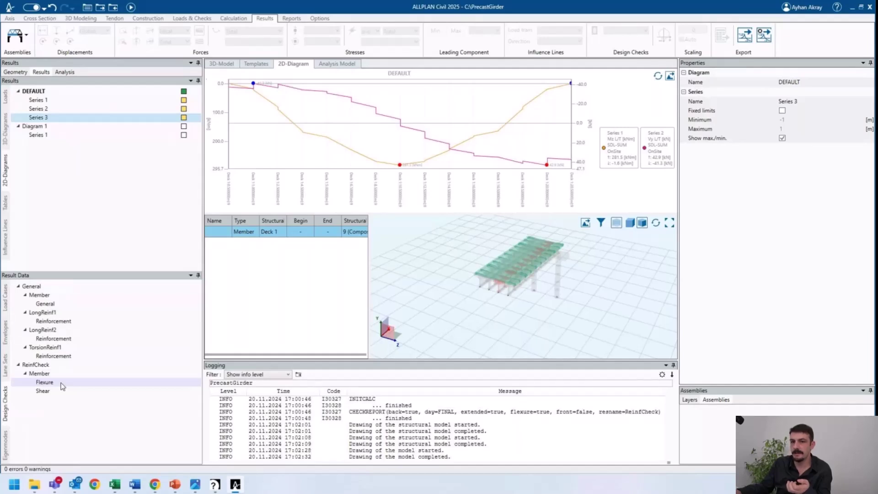
click(61, 383)
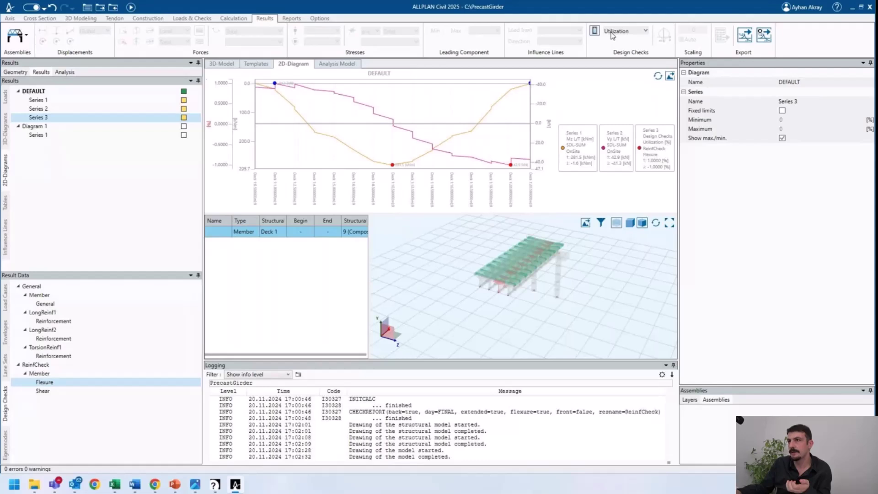
click(613, 33)
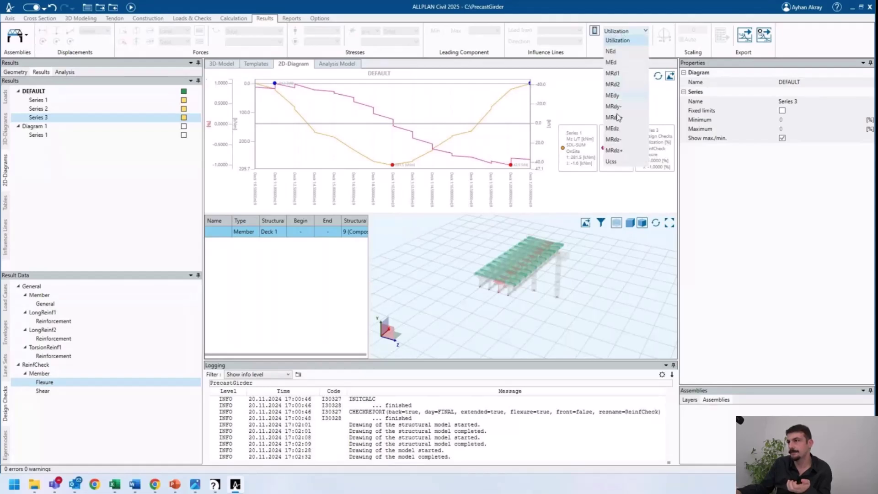
click(615, 129)
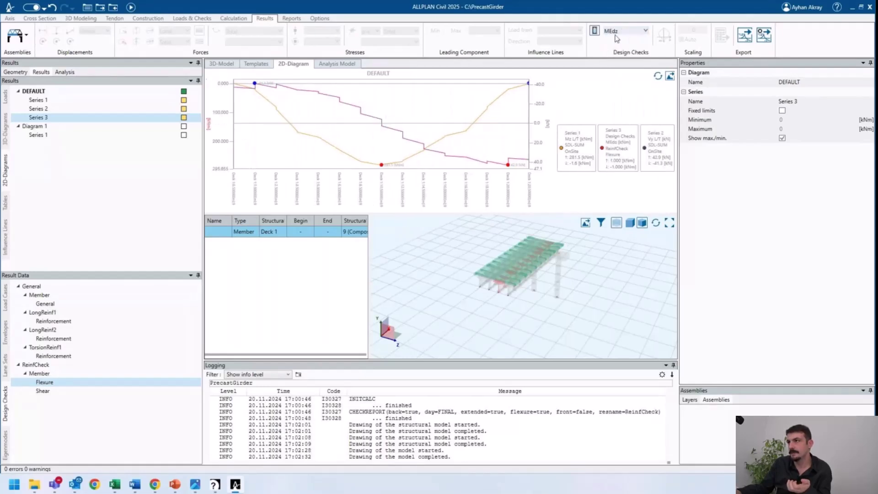
click(617, 37)
click(622, 74)
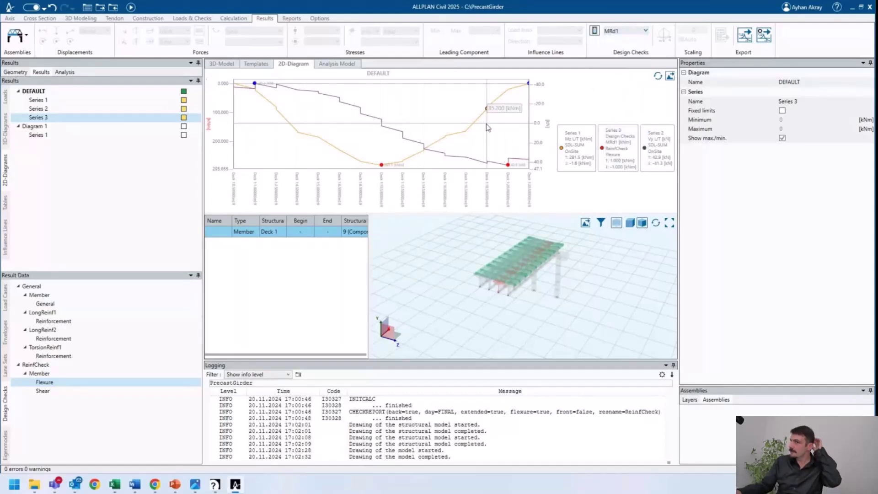
- Return to the 3D model and export the project to the file PrecastGirder_exp1.tcl
click(295, 19)
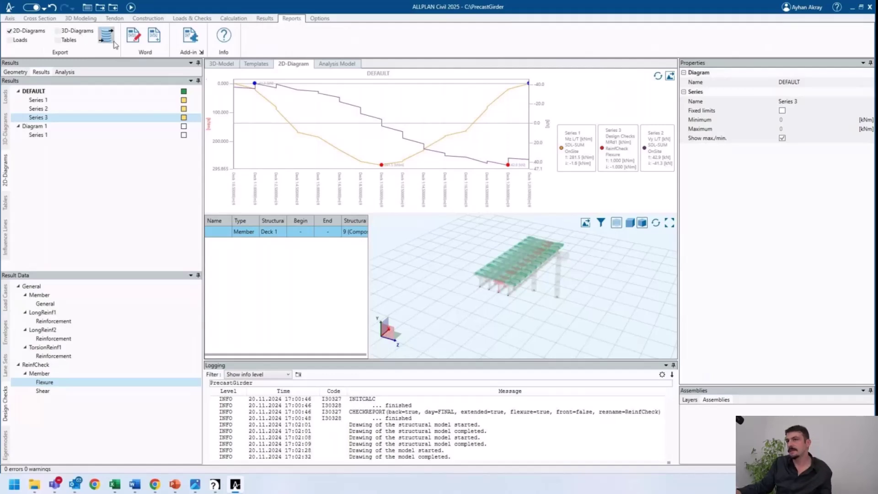
click(223, 65)
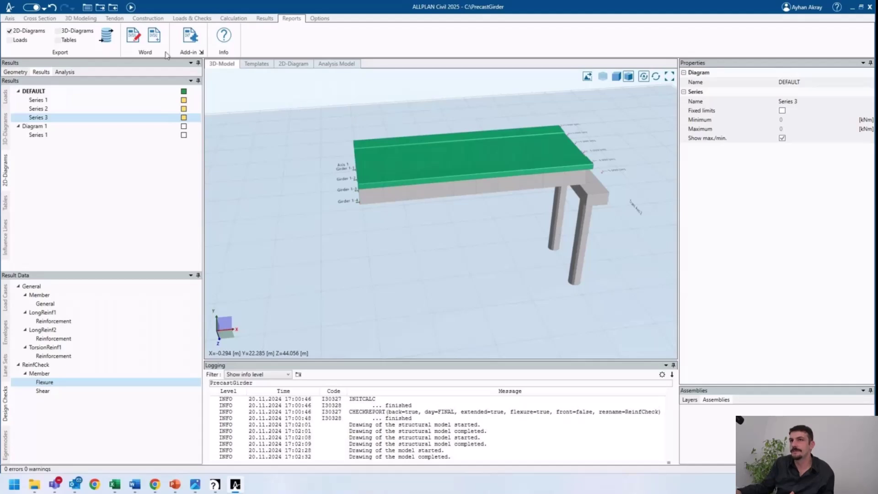
click(101, 8)
double_click(249, 126)
click(454, 275)
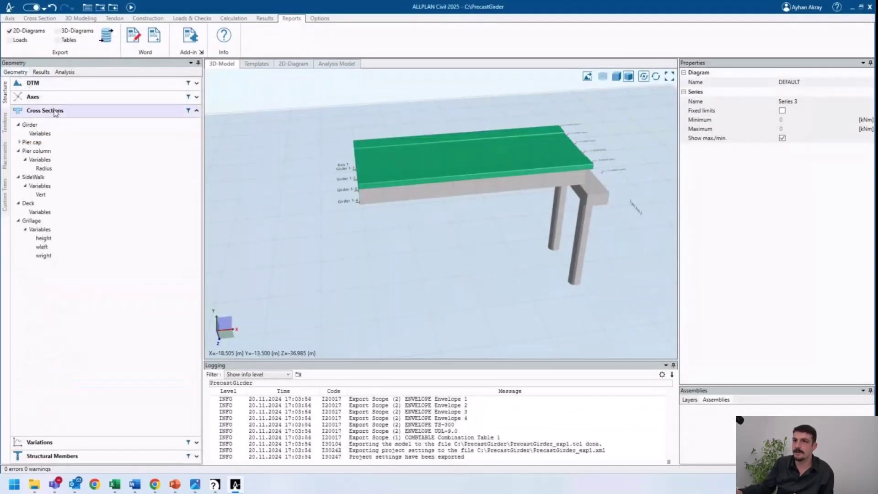
- Examine the project's axes and structural members, and inspect the deck, girders and piers in the 3D model
click(46, 99)
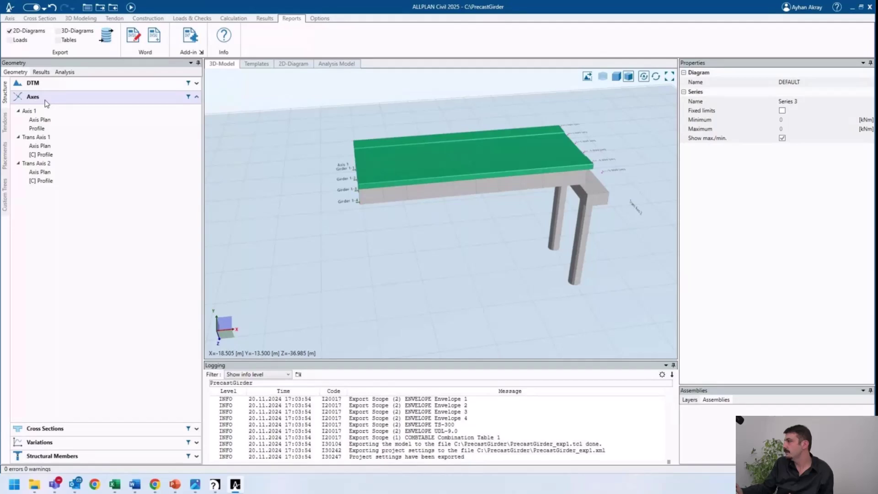
click(46, 101)
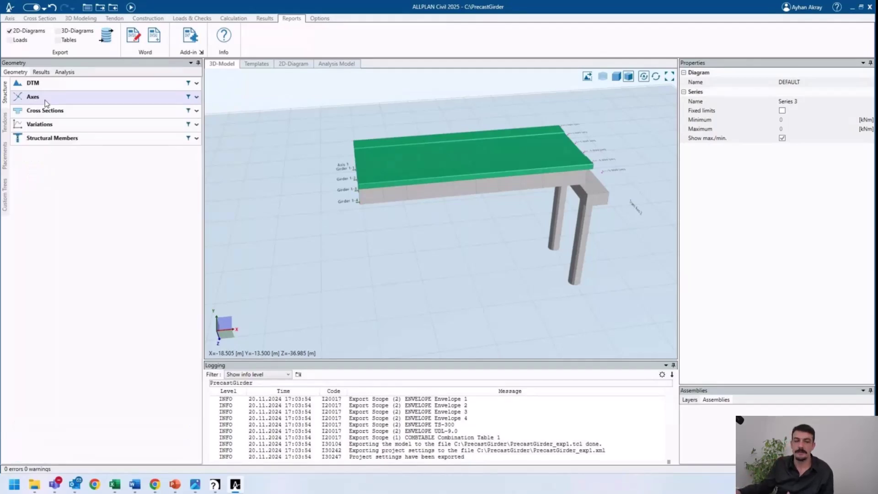
middle_drag(306, 206, 451, 155)
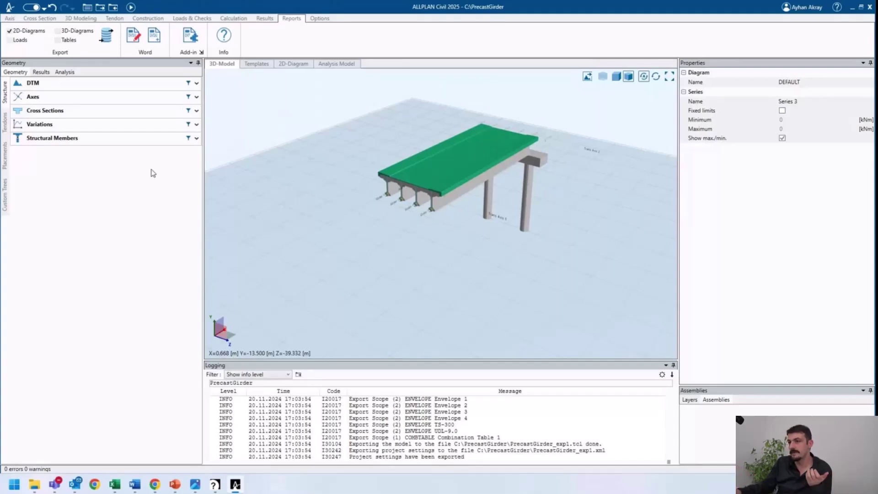
middle_drag(392, 157, 353, 190)
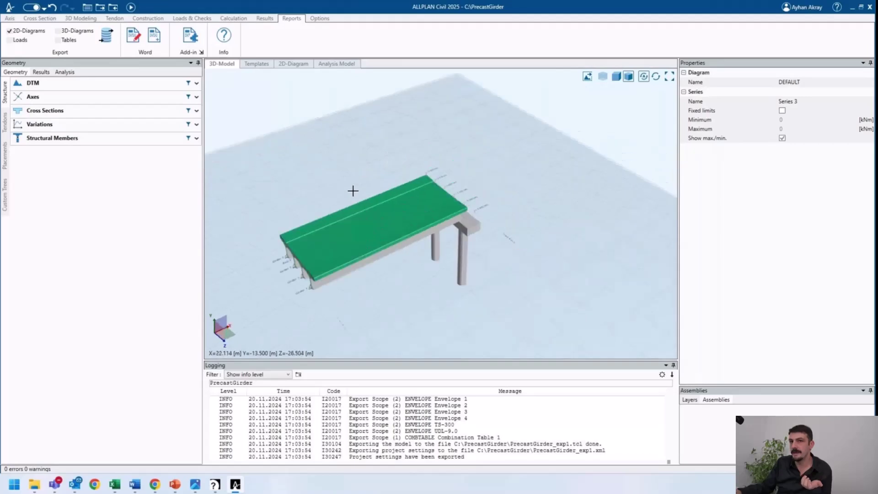
click(55, 140)
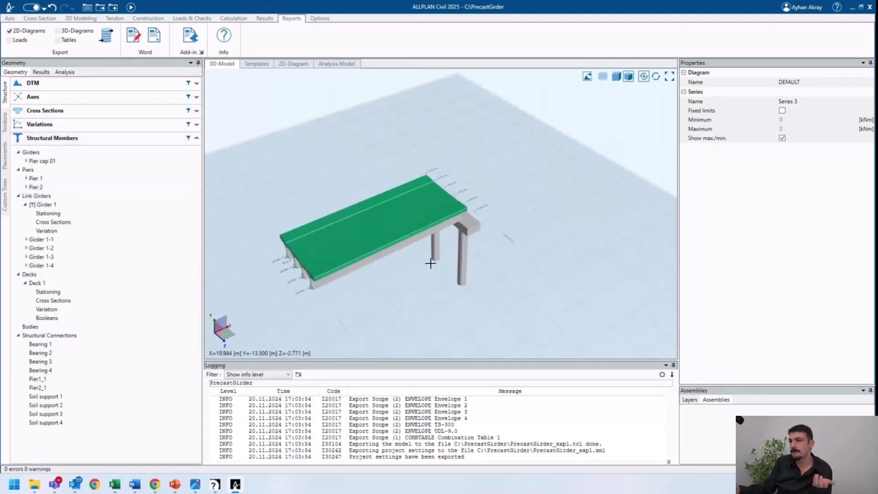
mouse_move(427, 249)
middle_down()
mouse_move(463, 224)
mouse_move(410, 223)
mouse_move(419, 217)
middle_up()
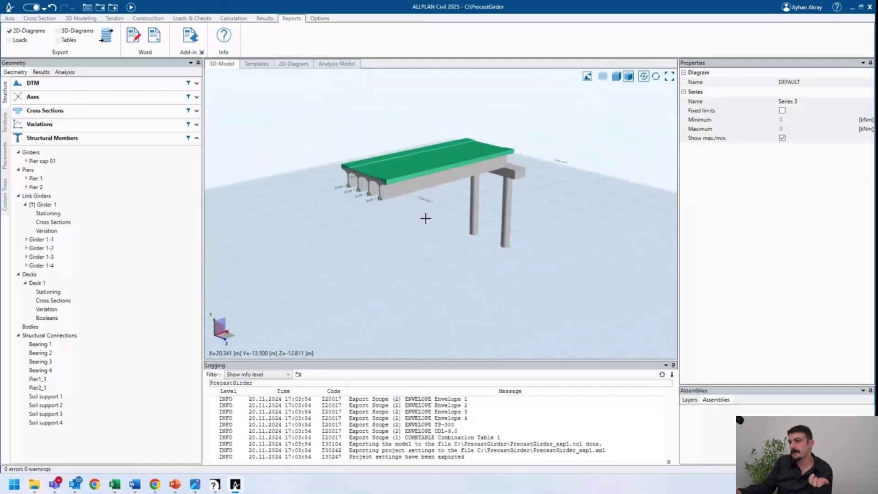
scroll(420, 215, up, 3)
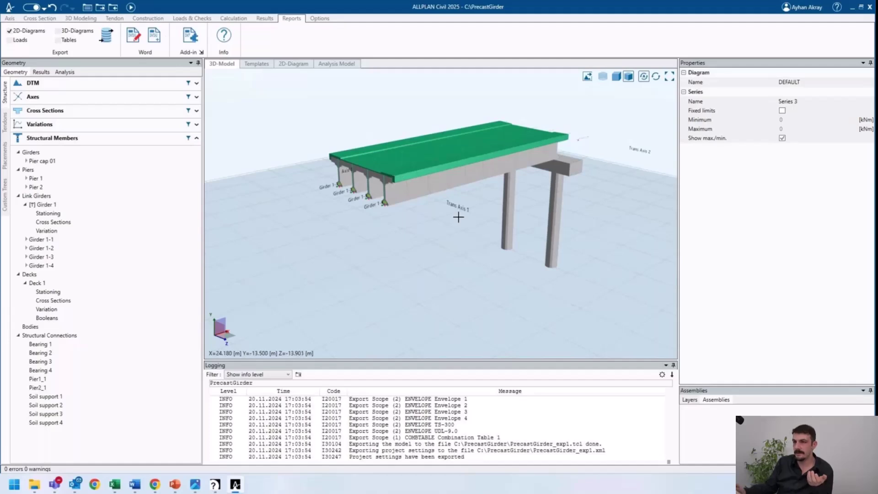
middle_drag(458, 217, 447, 221)
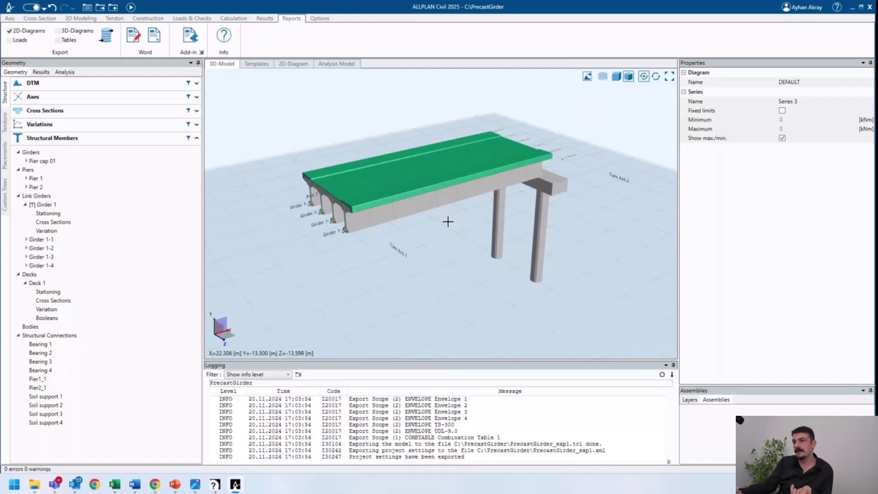
- Generate the shear and flexure check reports for a structural unit of Deck 1, and close the shear report
right_click(385, 251)
mouse_move(437, 335)
mouse_move(528, 338)
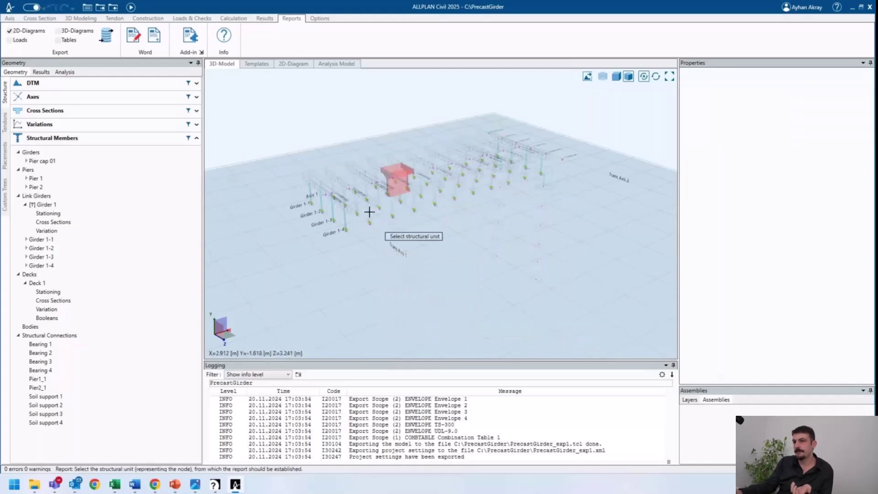
click(429, 209)
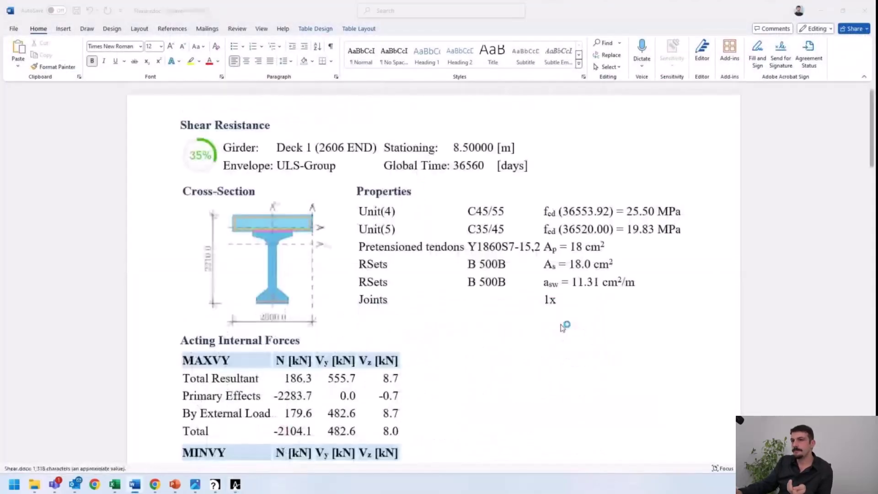
click(874, 4)
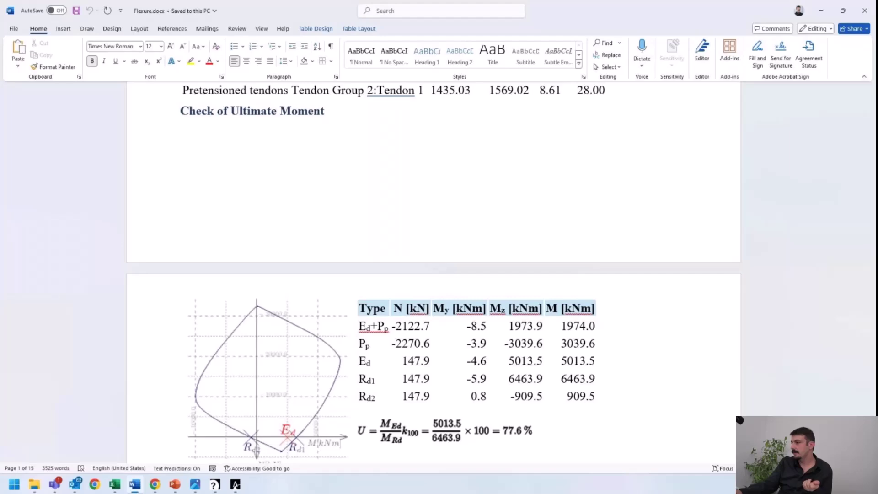
key(alt+Tab)
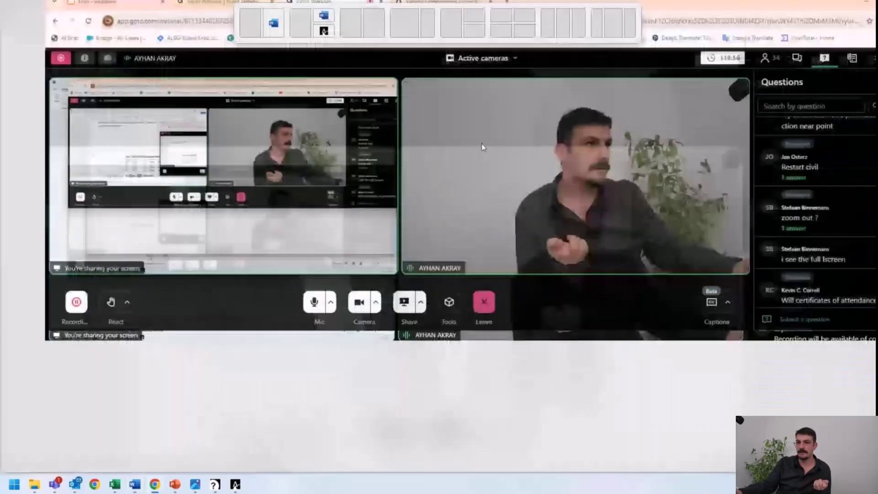